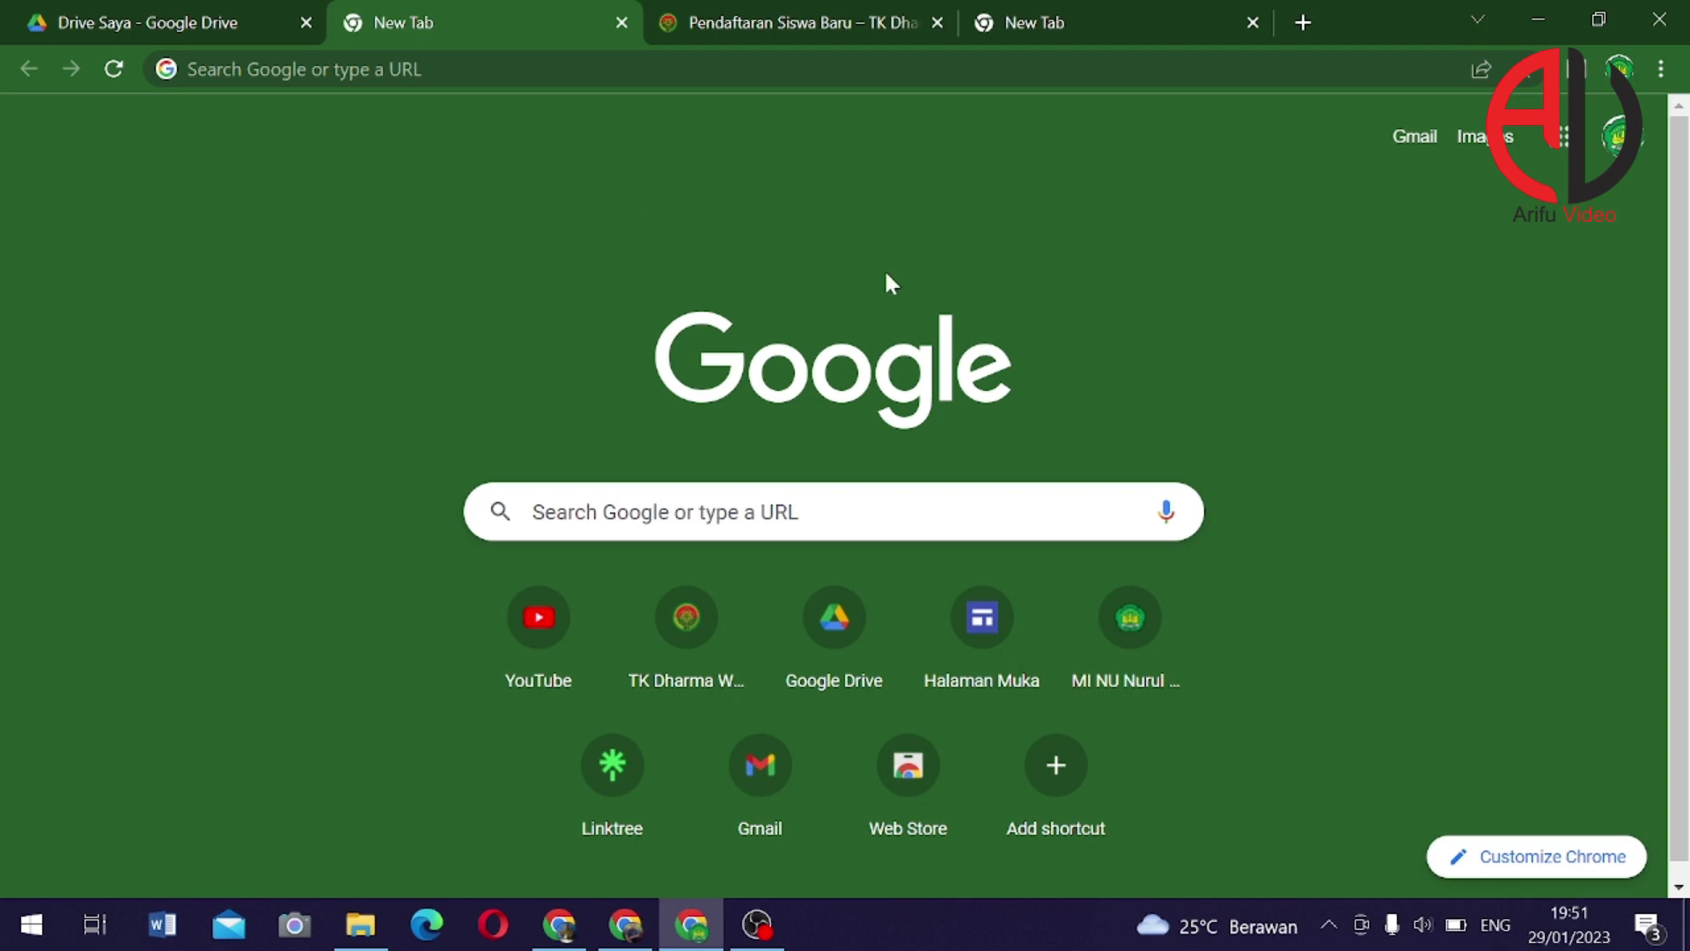
Create a new folder named 'PPDB' in My Drive
left_click(188, 25)
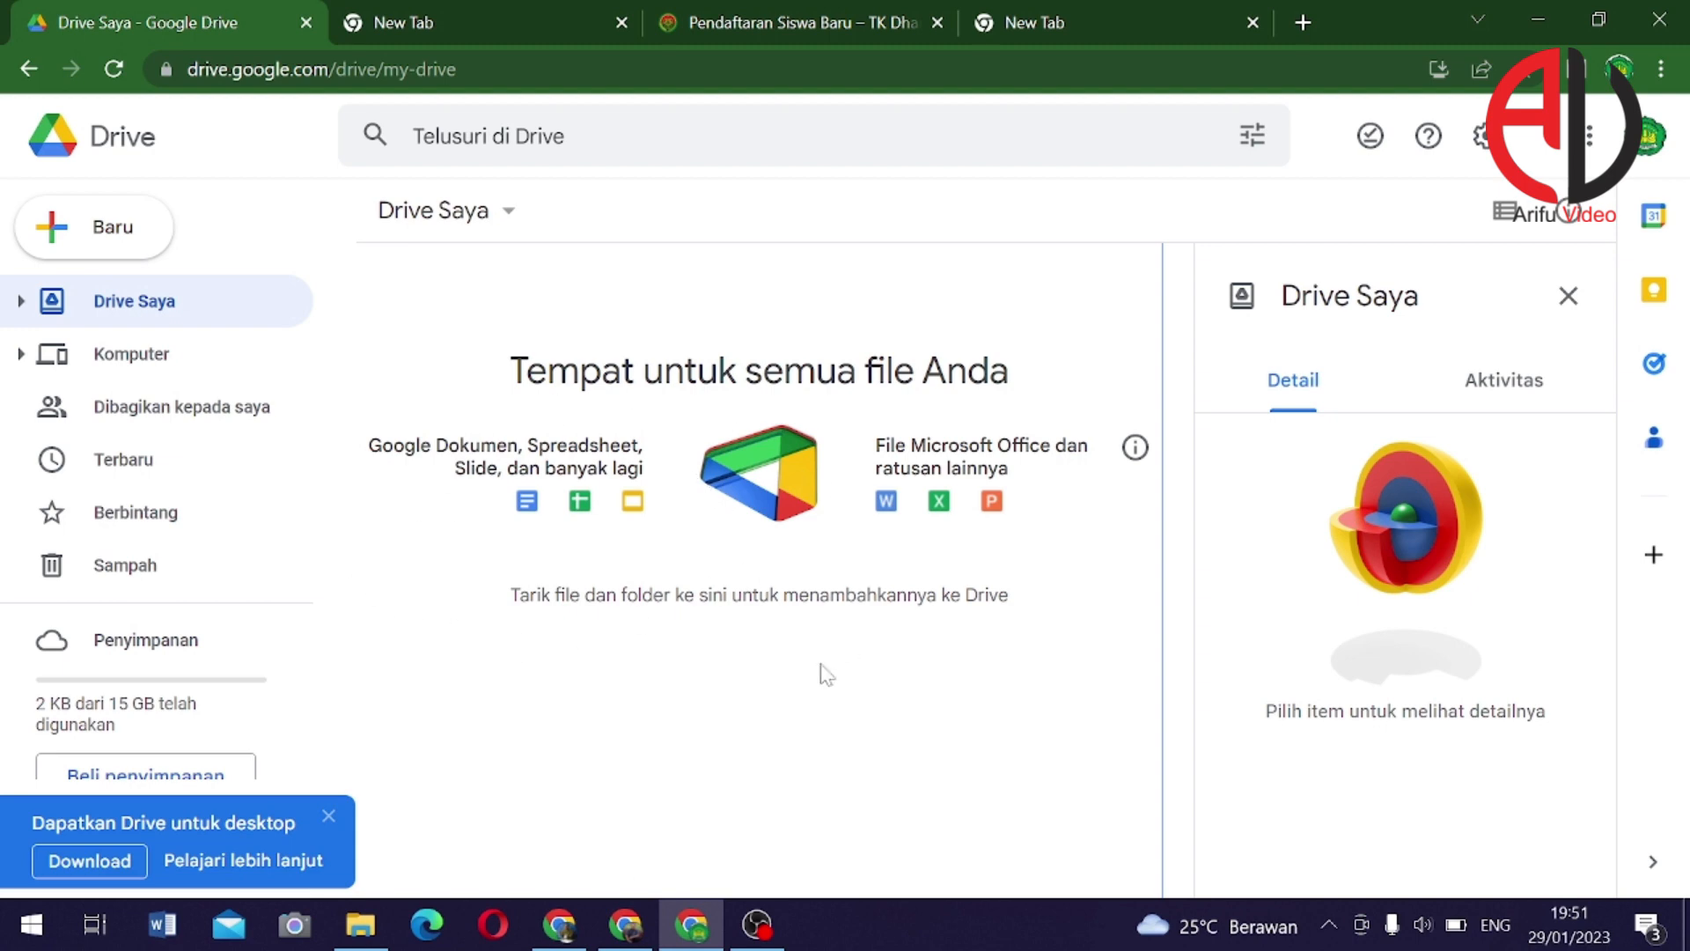
left_click(105, 229)
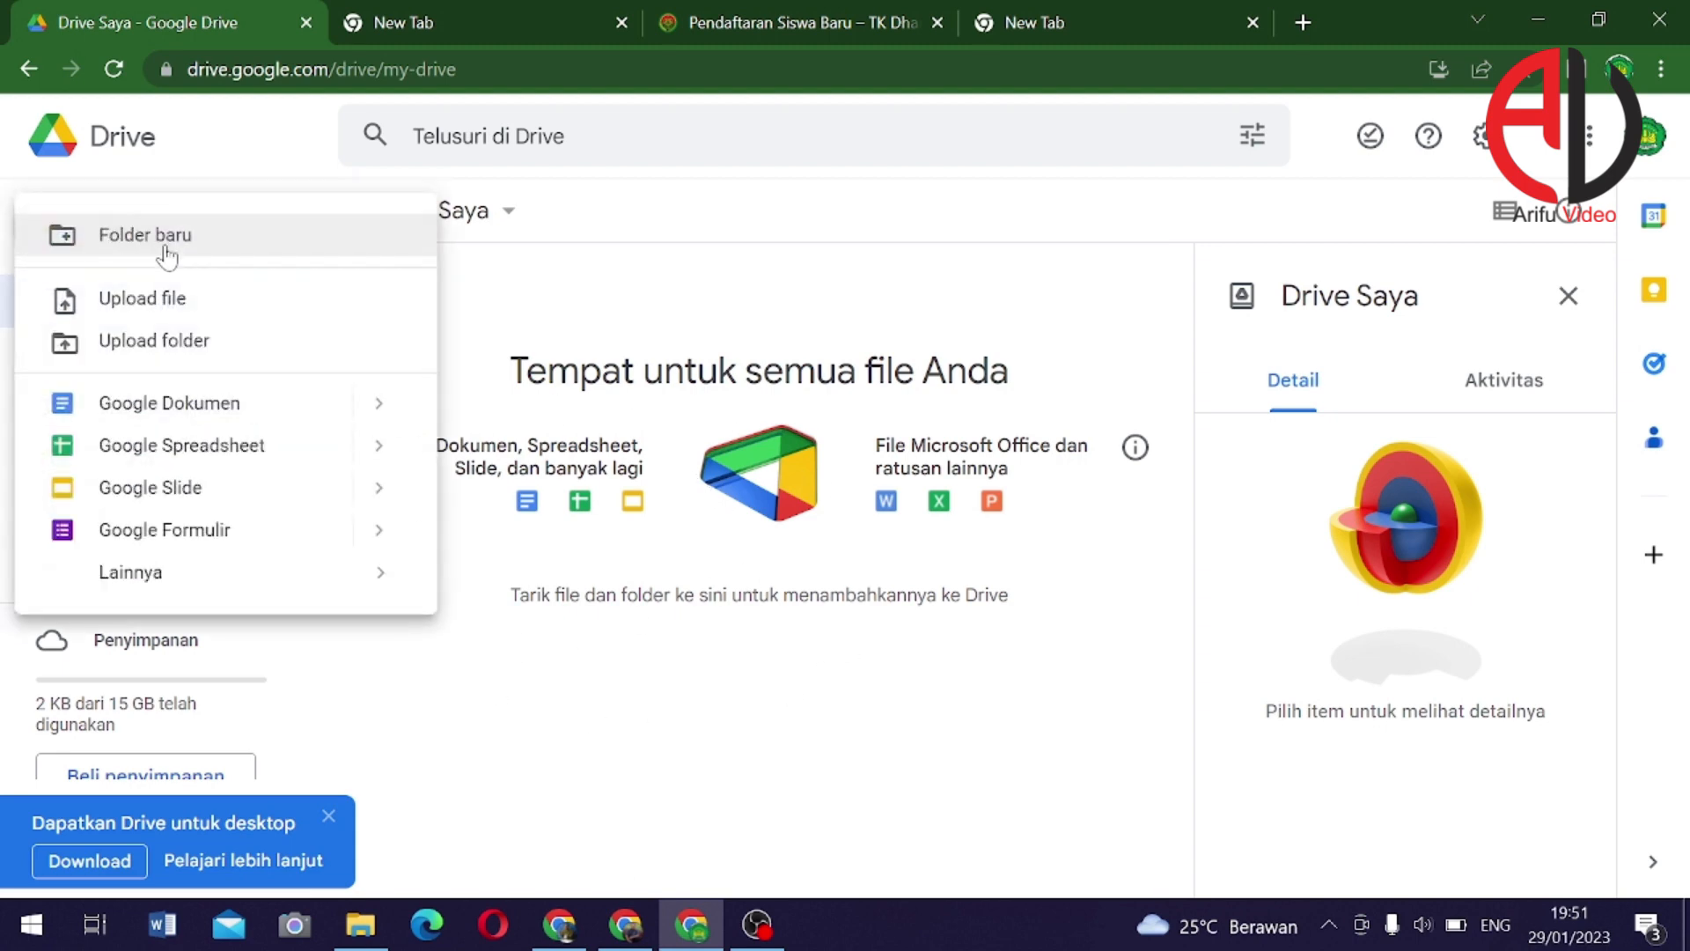
left_click(211, 248)
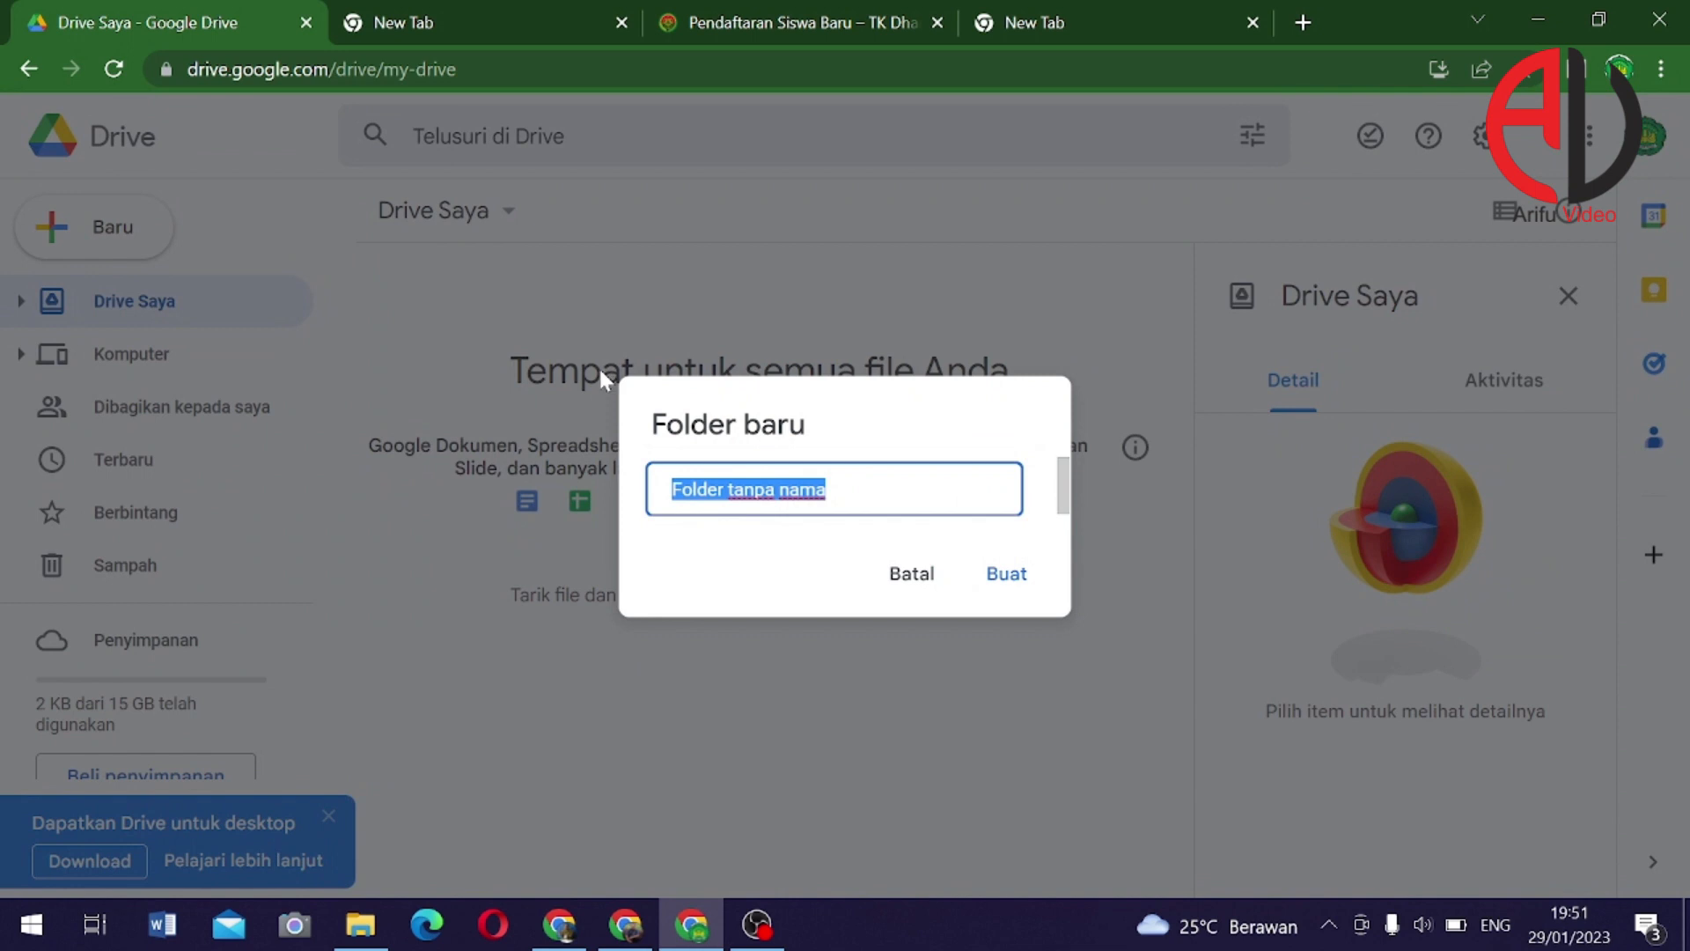
type("PPDB")
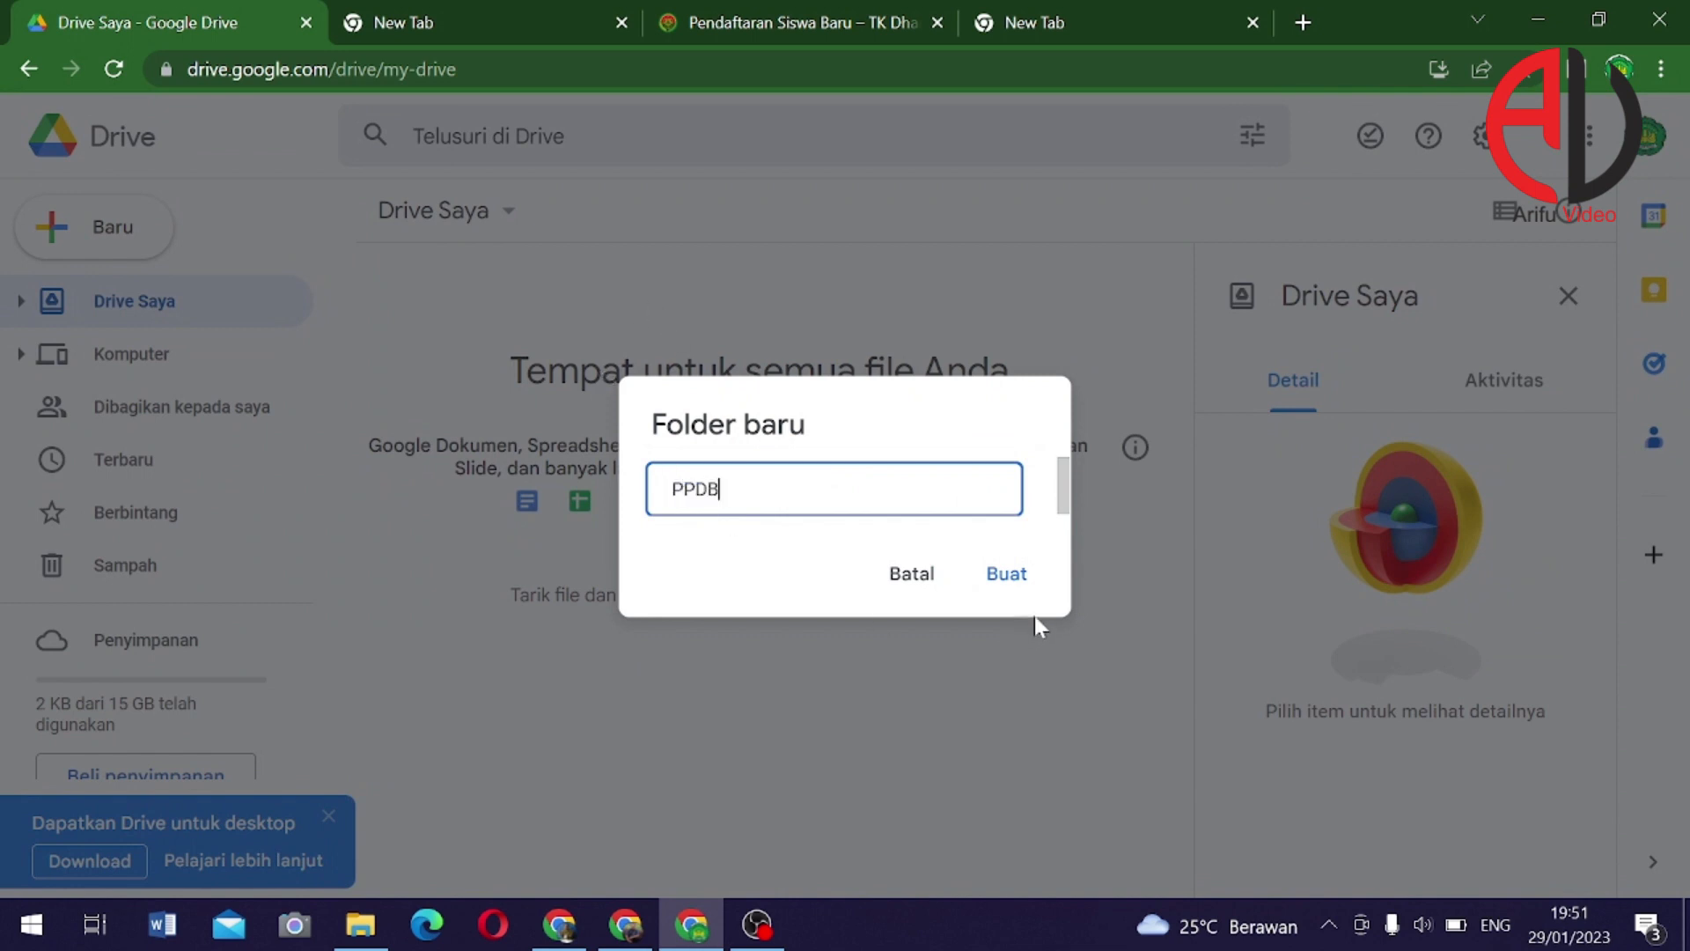
left_click(1020, 589)
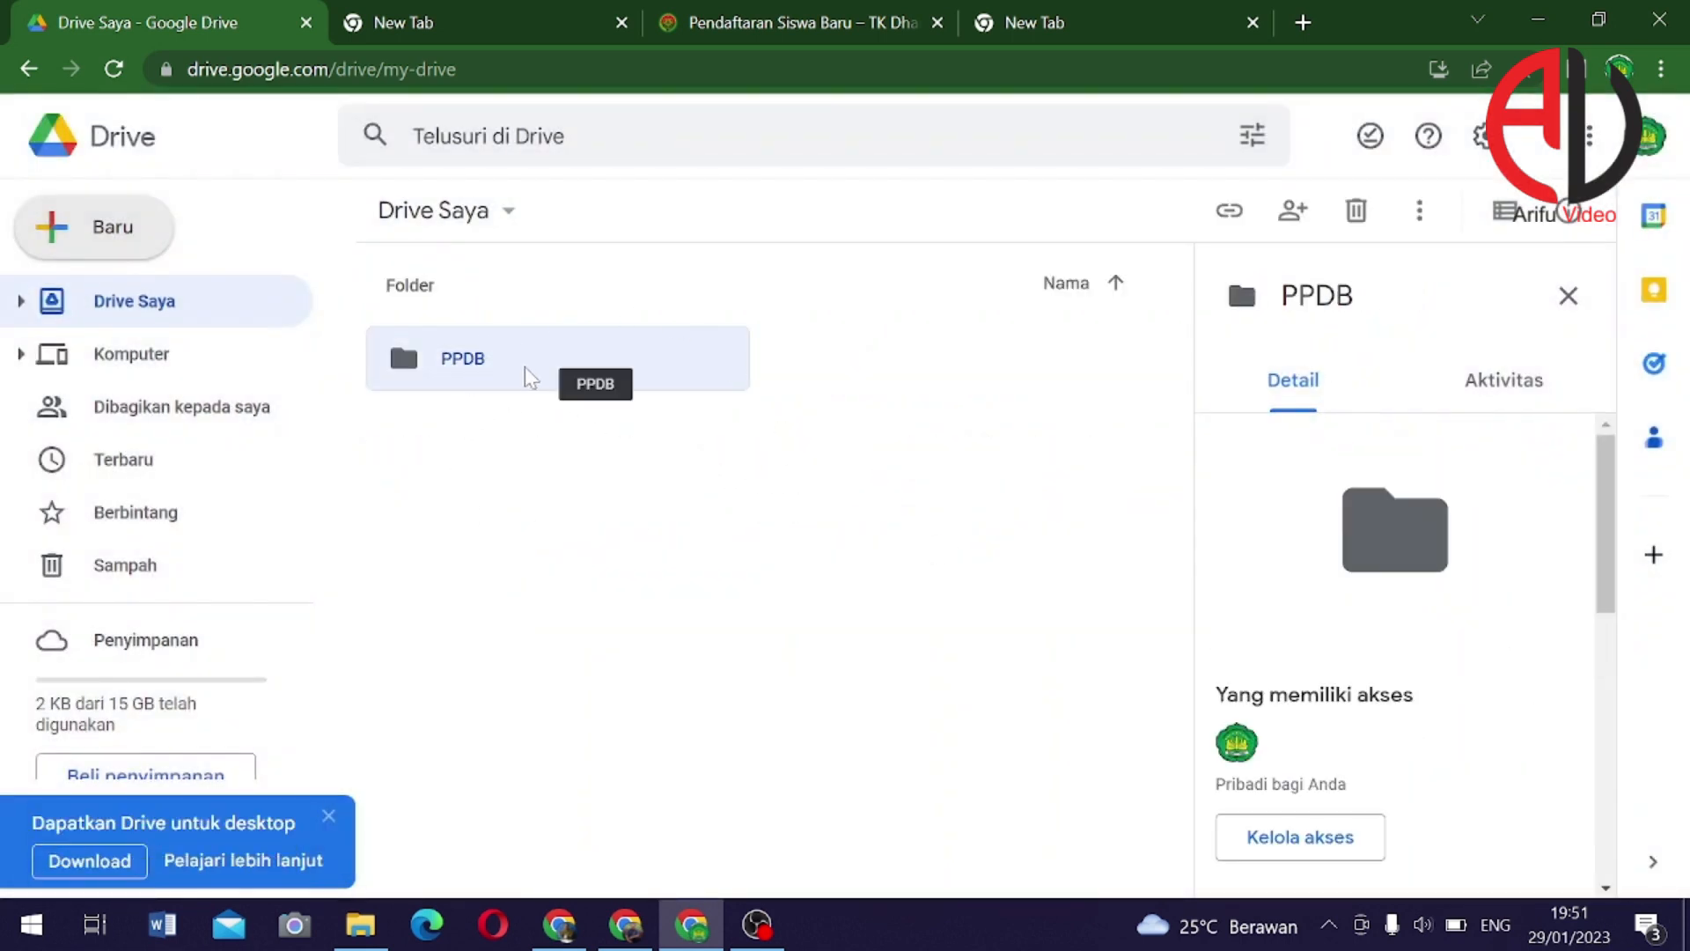
Open the PPDB folder and add a new untitled Google Sites site inside it
double_click(528, 375)
right_click(499, 356)
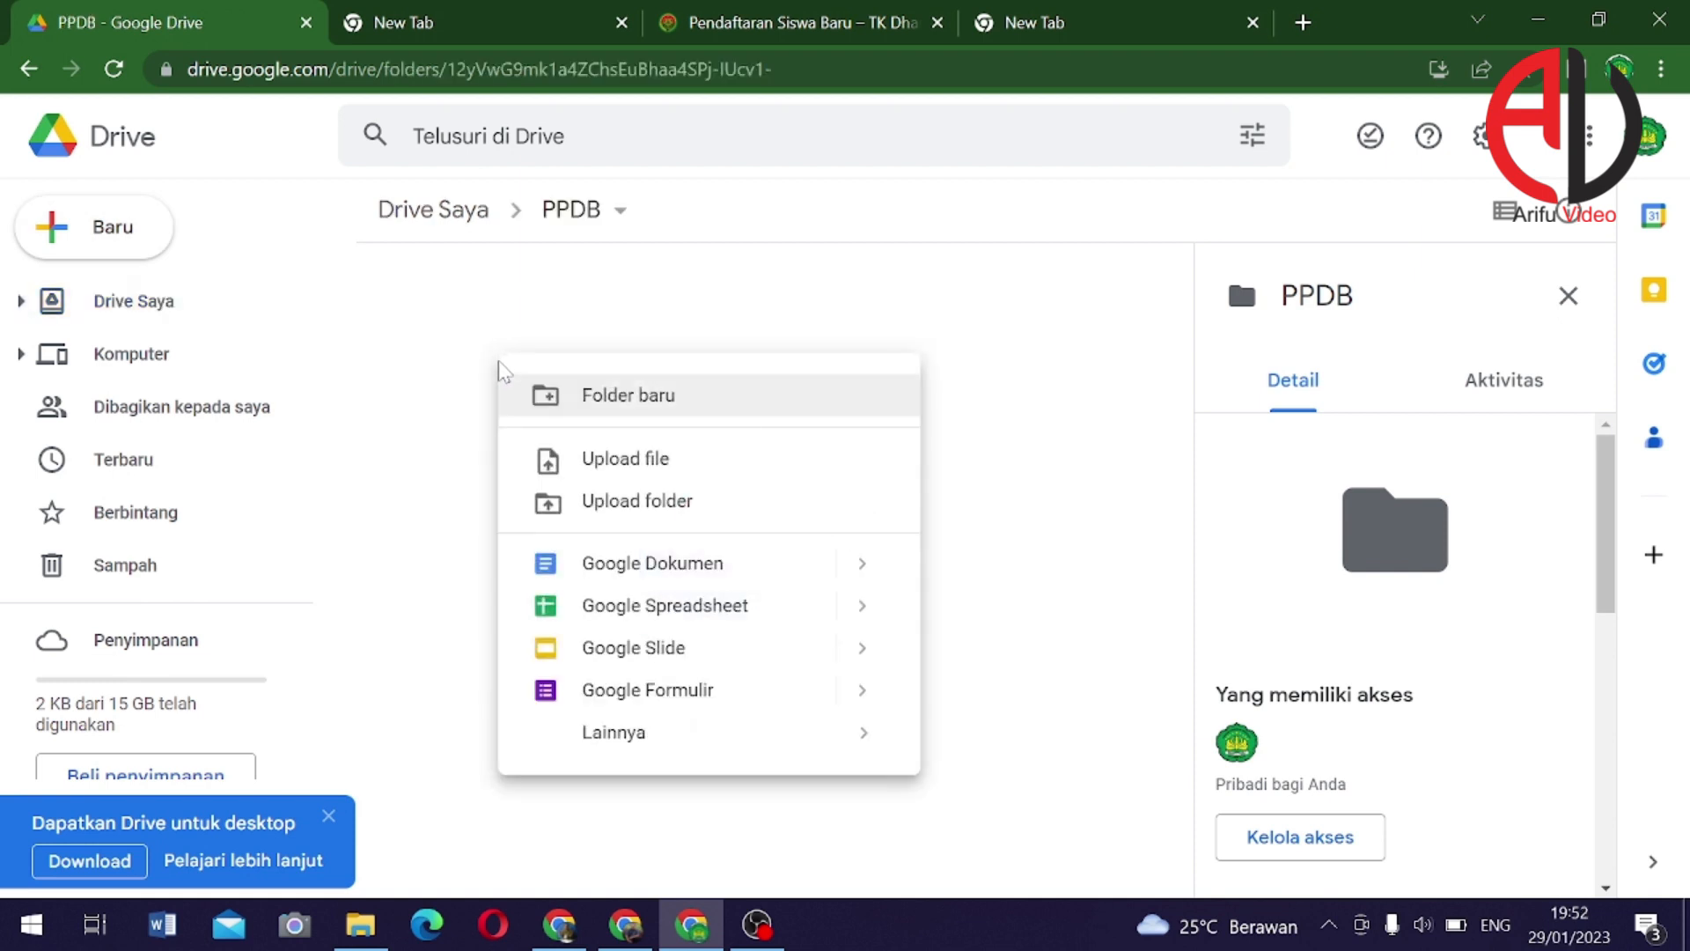
left_click(449, 323)
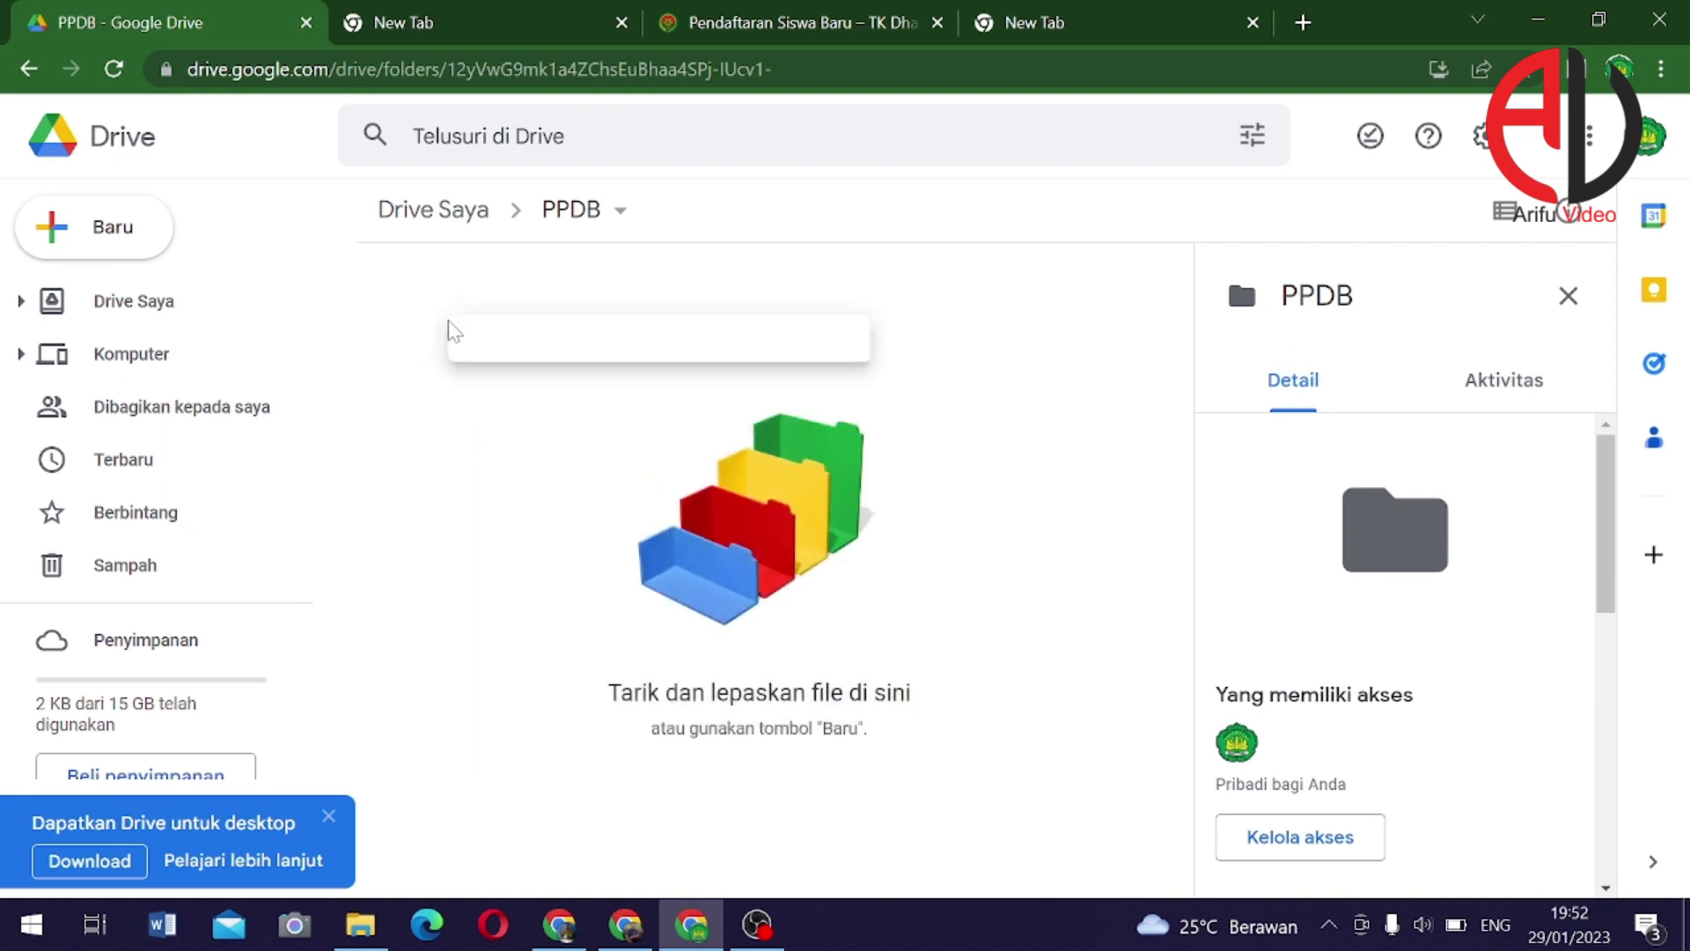
mouse_move(611, 701)
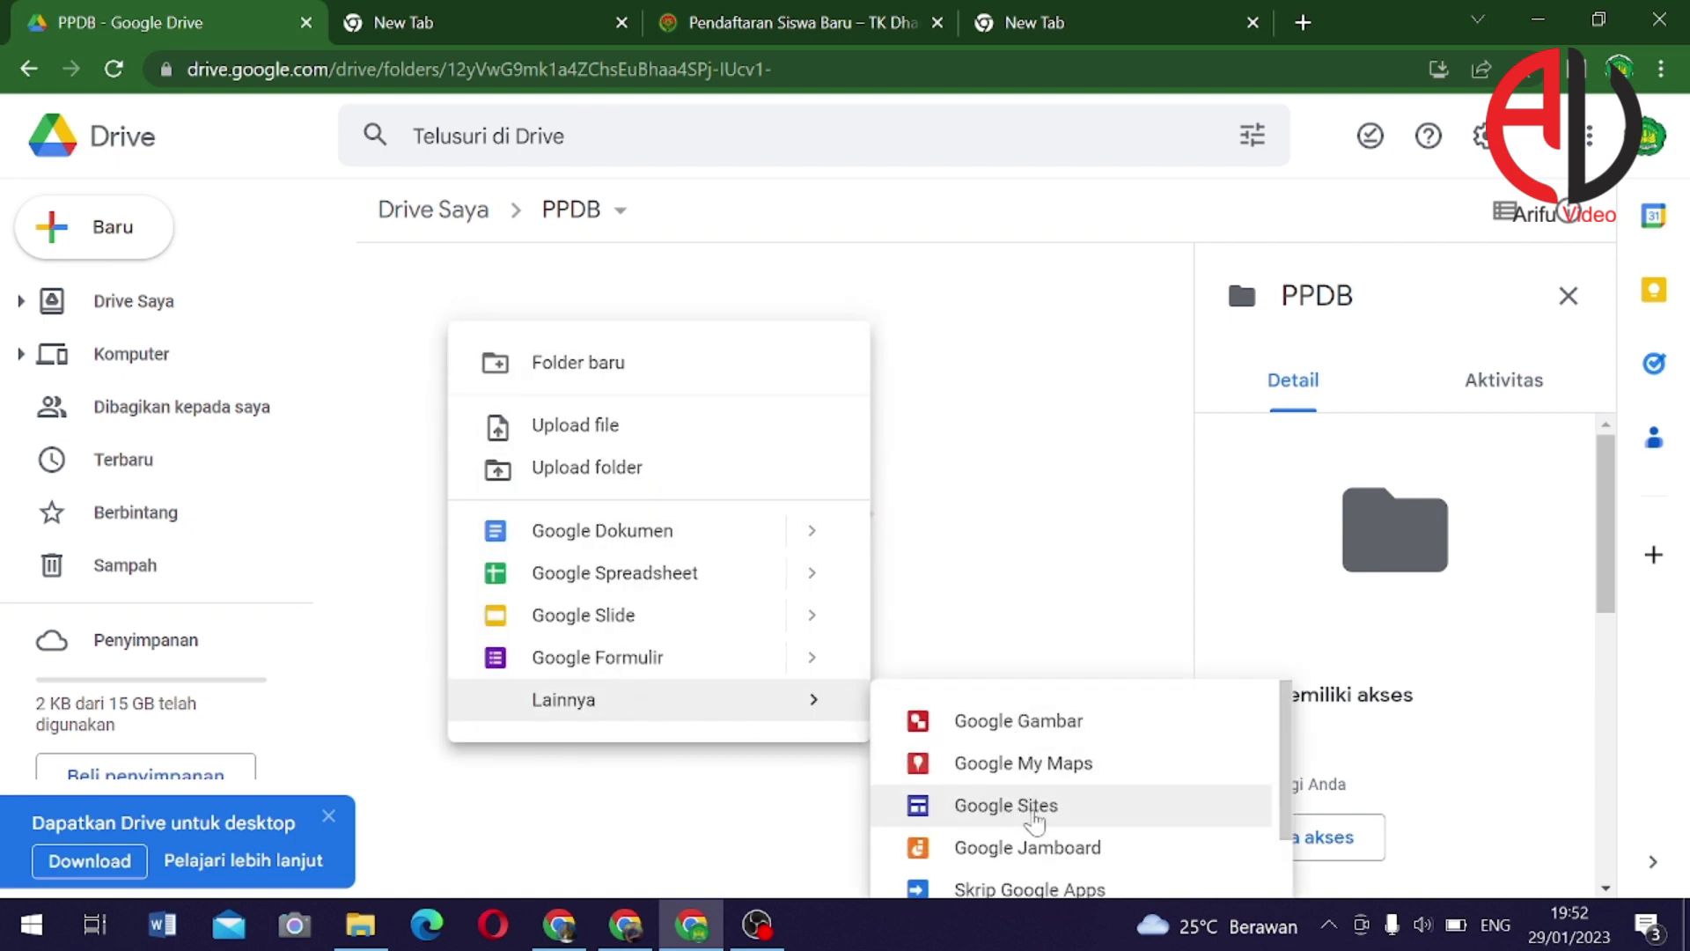
left_click(1036, 820)
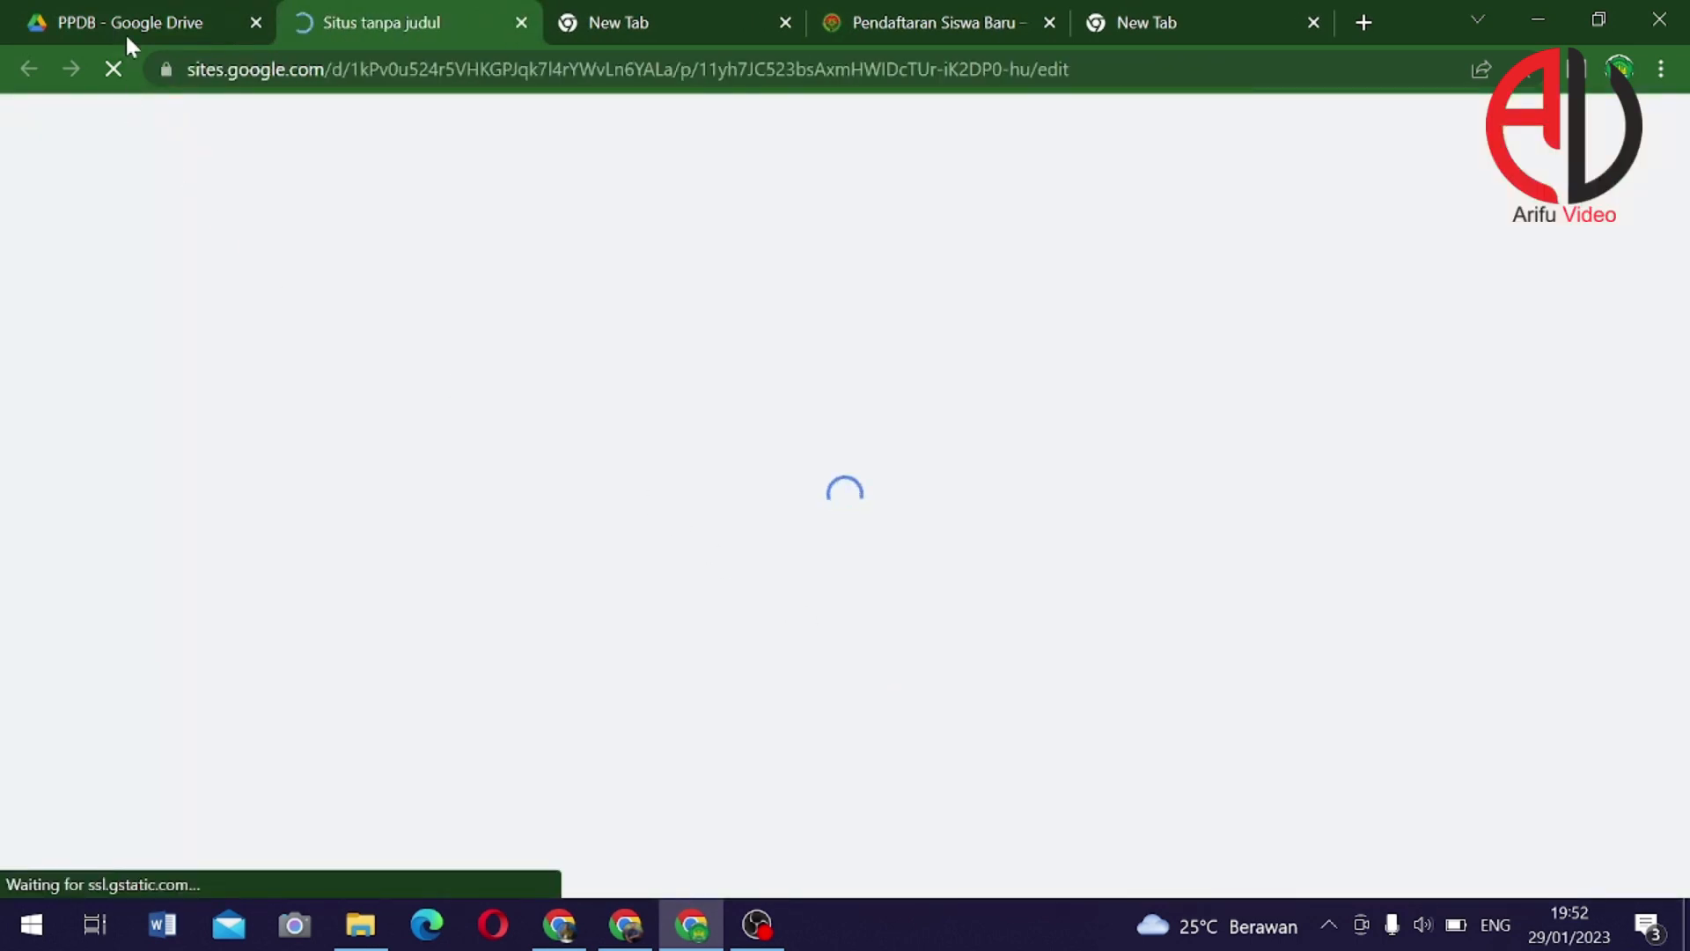
left_click(127, 39)
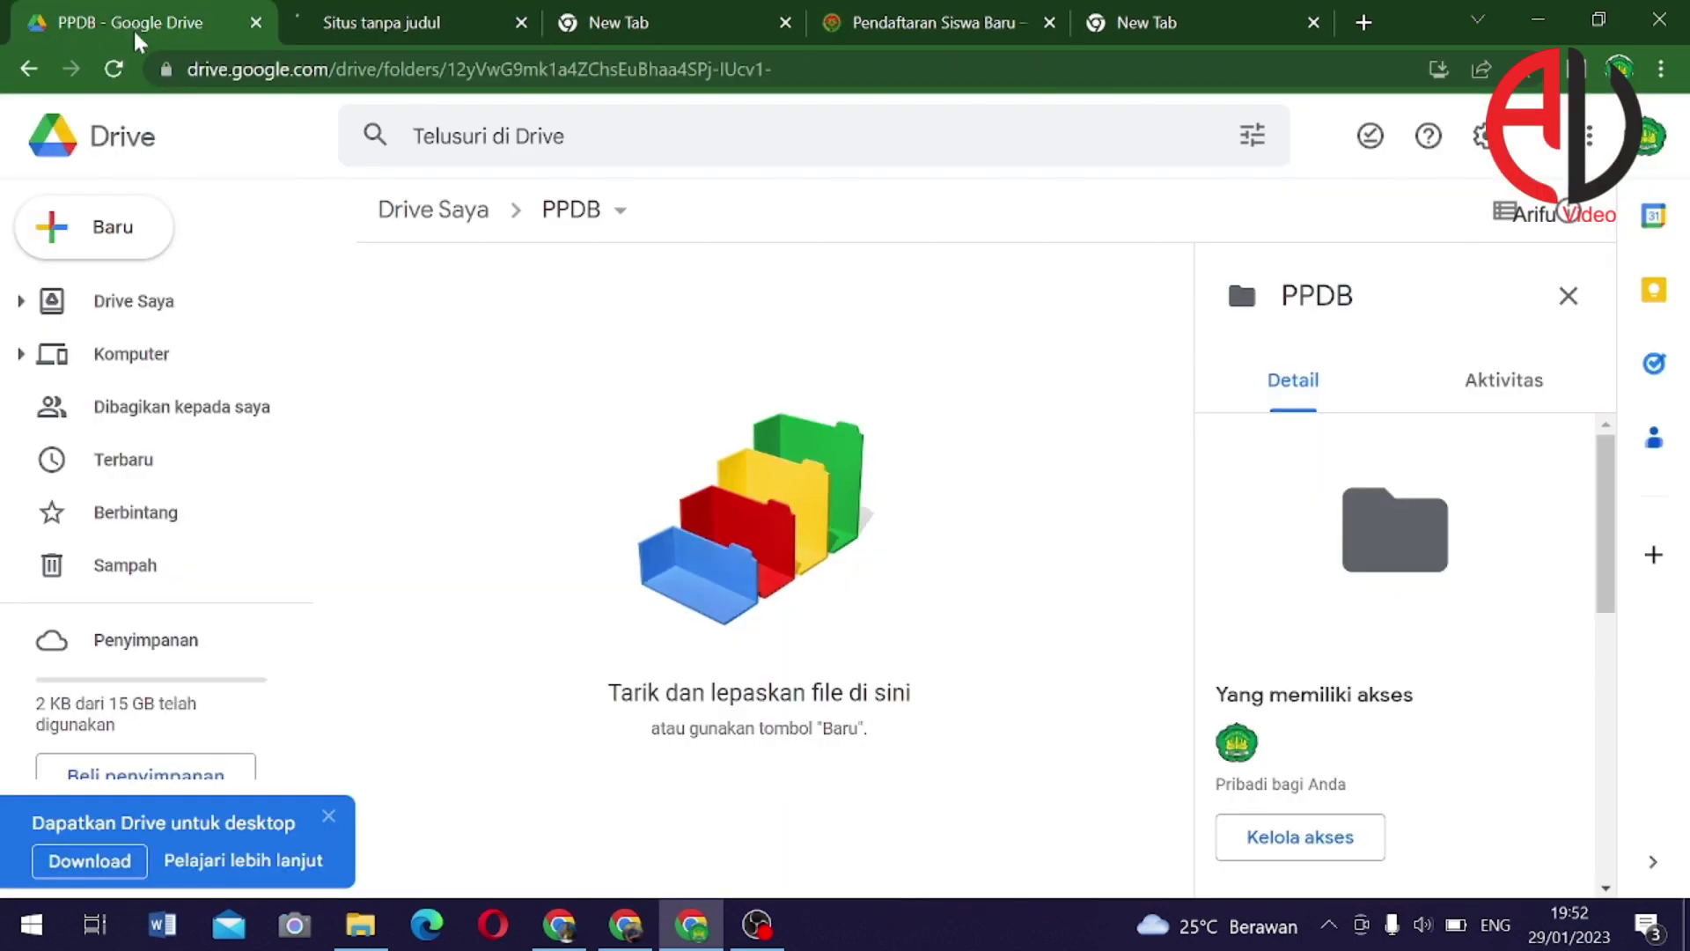
Select the 'Judul halaman Anda' header title and change its font to Impact
left_click(428, 21)
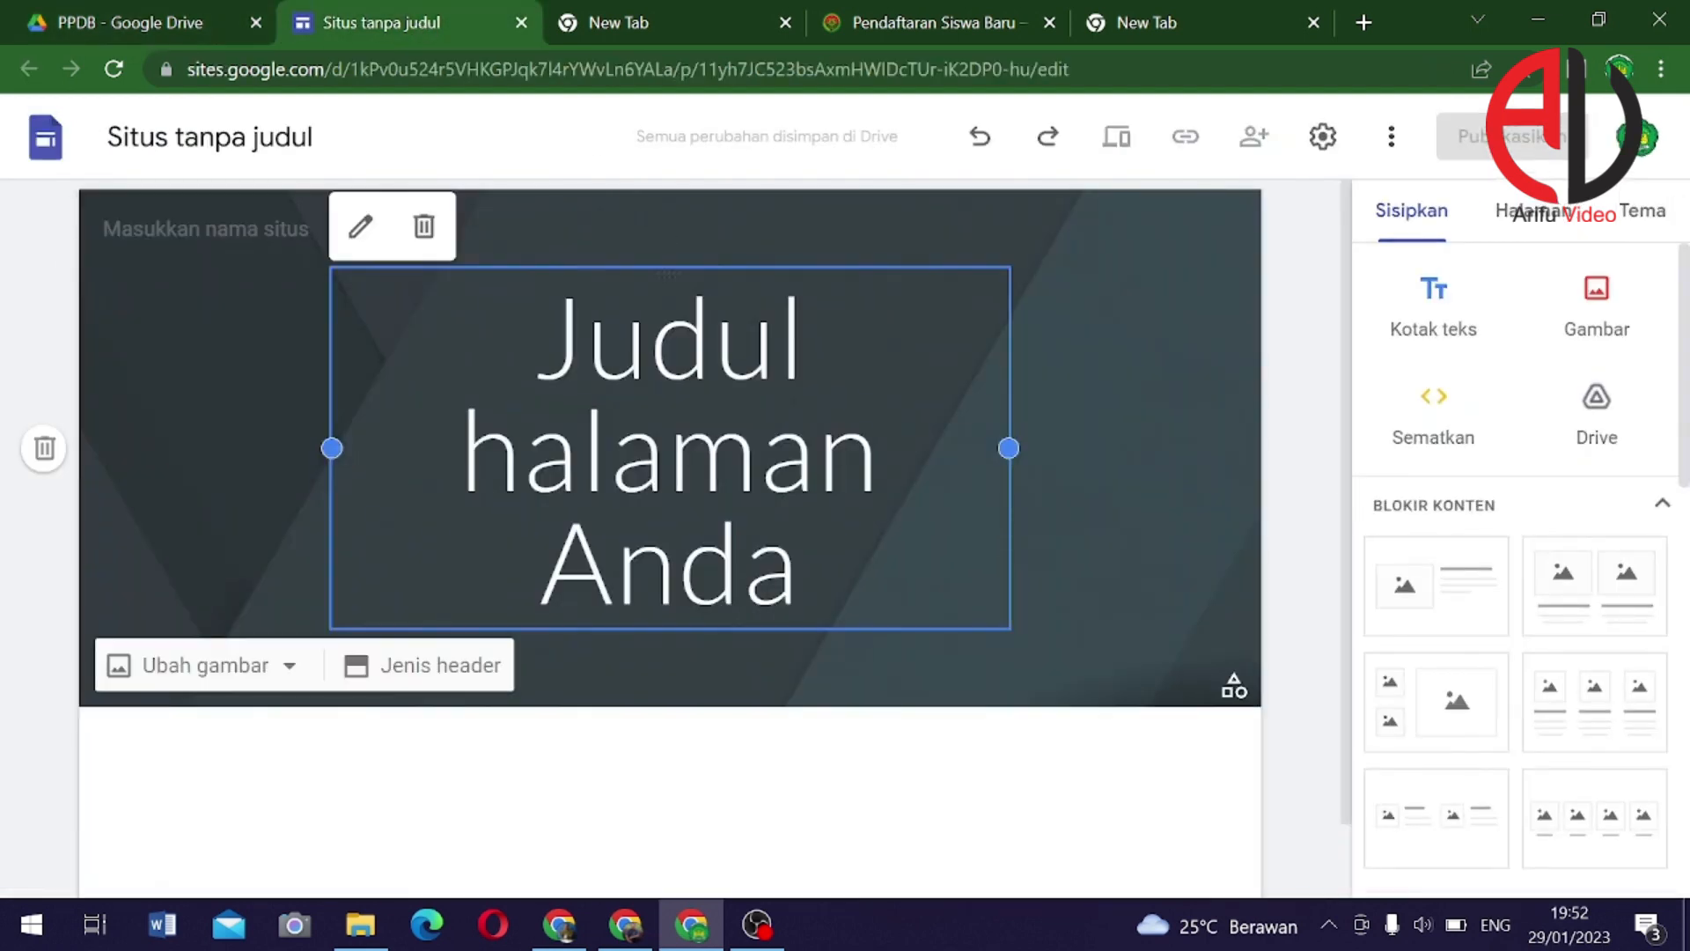
left_click(586, 339)
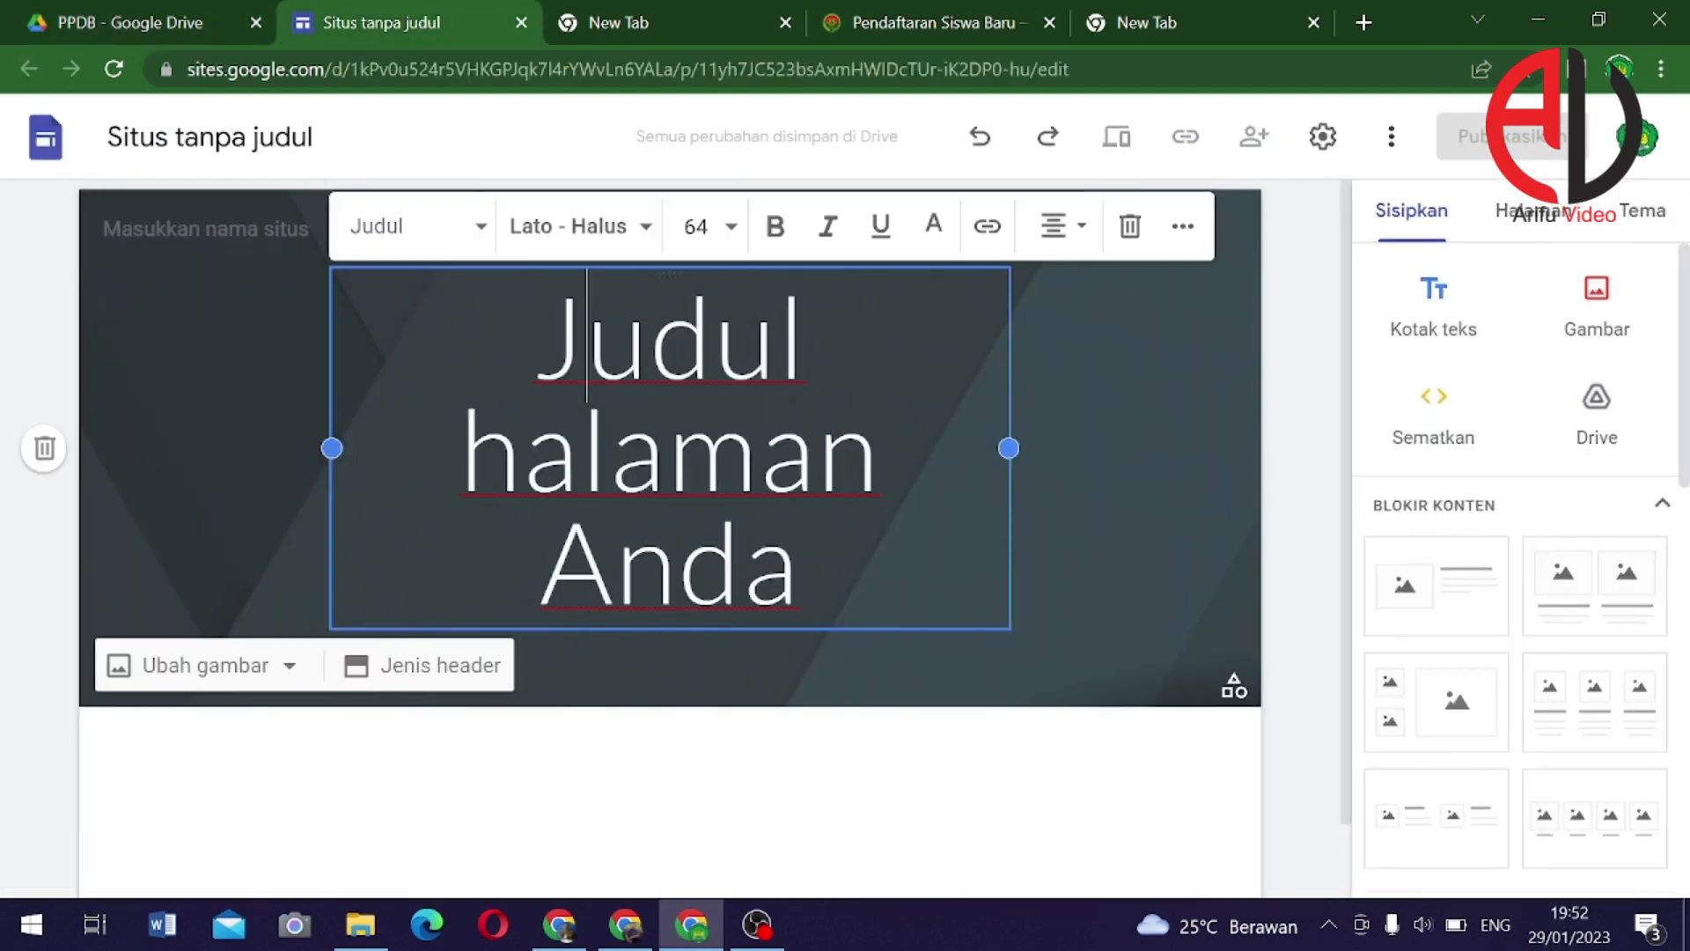
left_click_drag(536, 339, 799, 568)
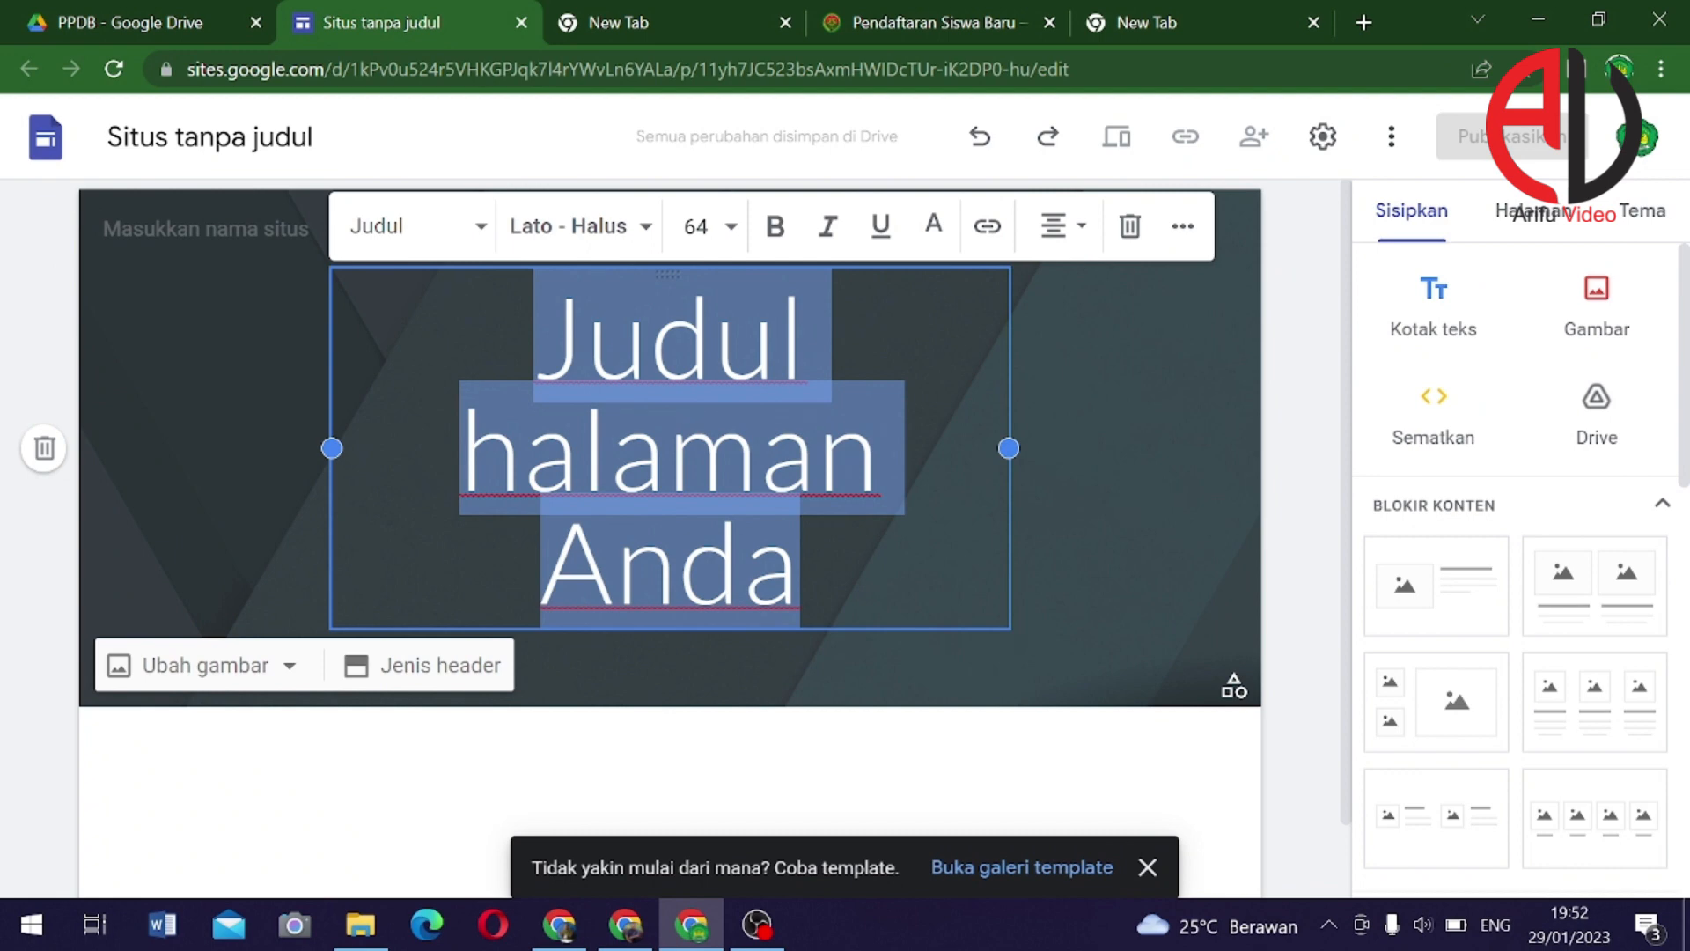
left_click(573, 227)
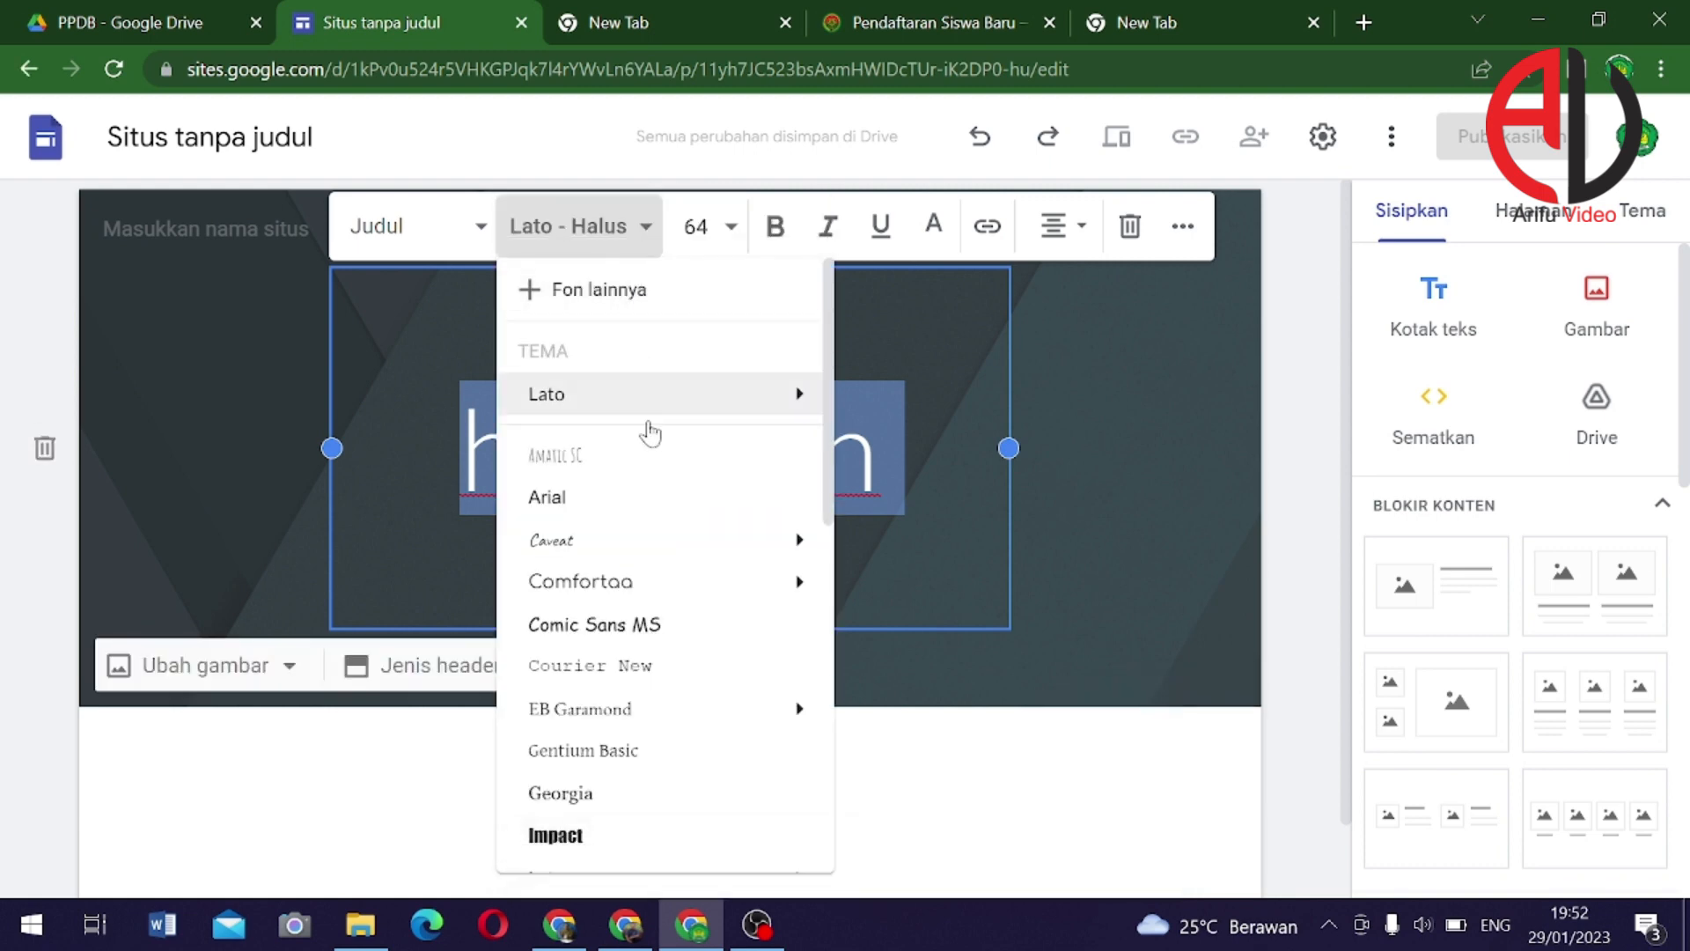
left_click(555, 836)
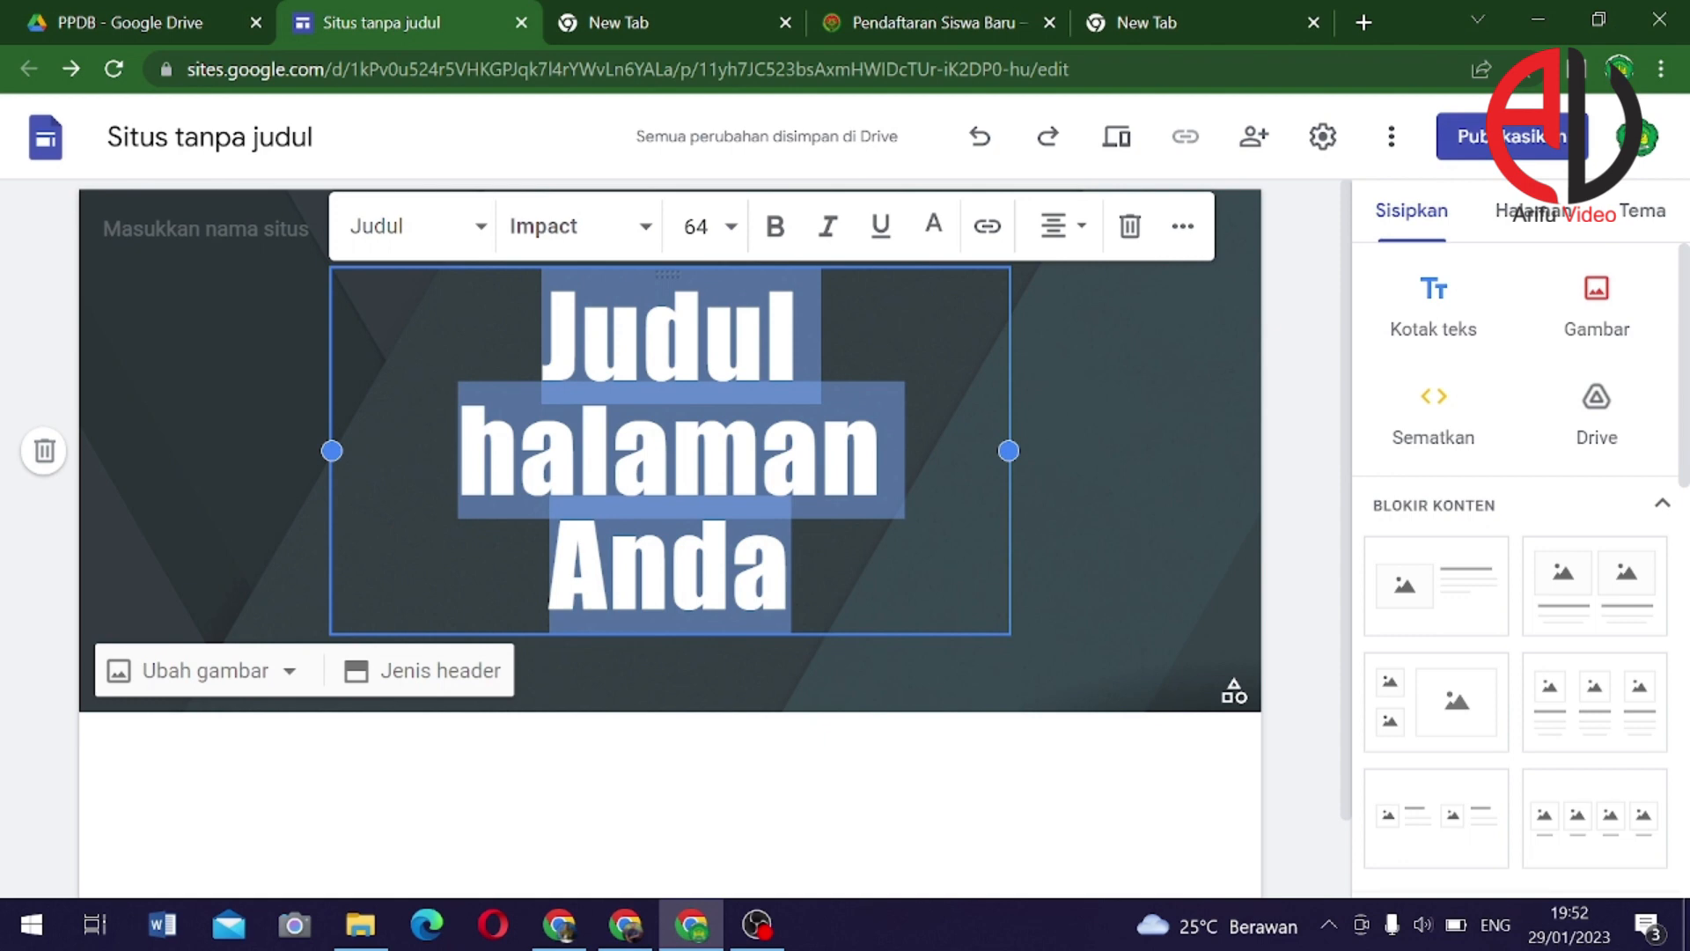
Type 'PPDB ONLINE' as the title and 'TK DHARMA WANITA PERSATUAN 5 RANDUPITU' on the line below
type("PPDB")
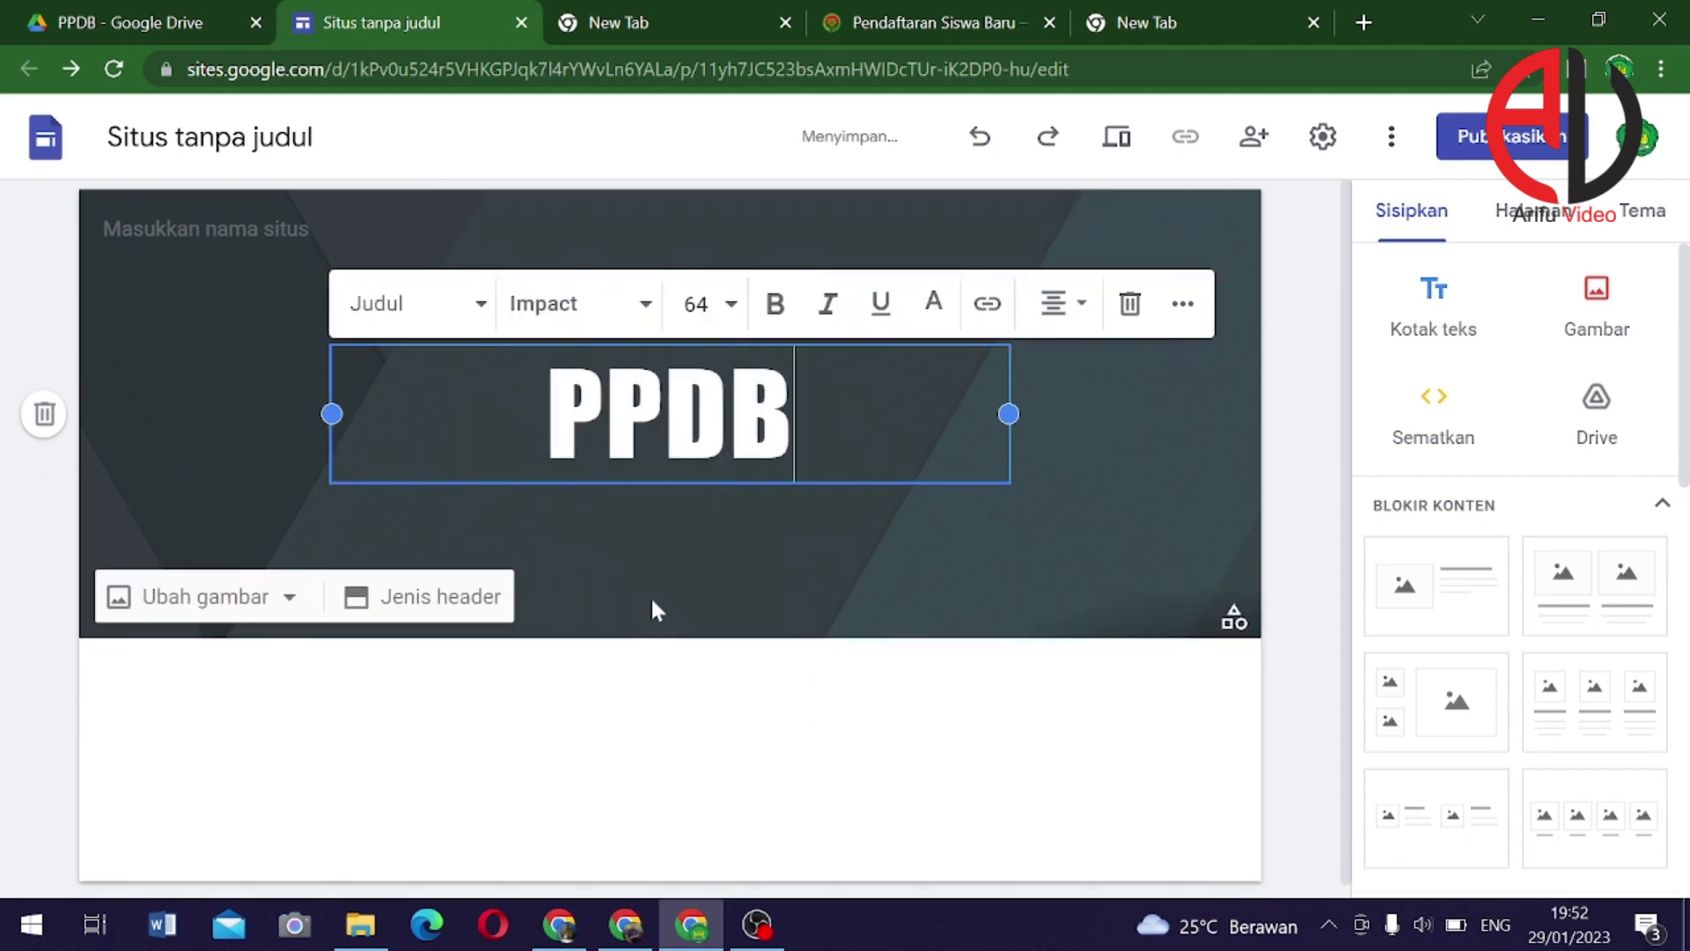
type(" ONLINE")
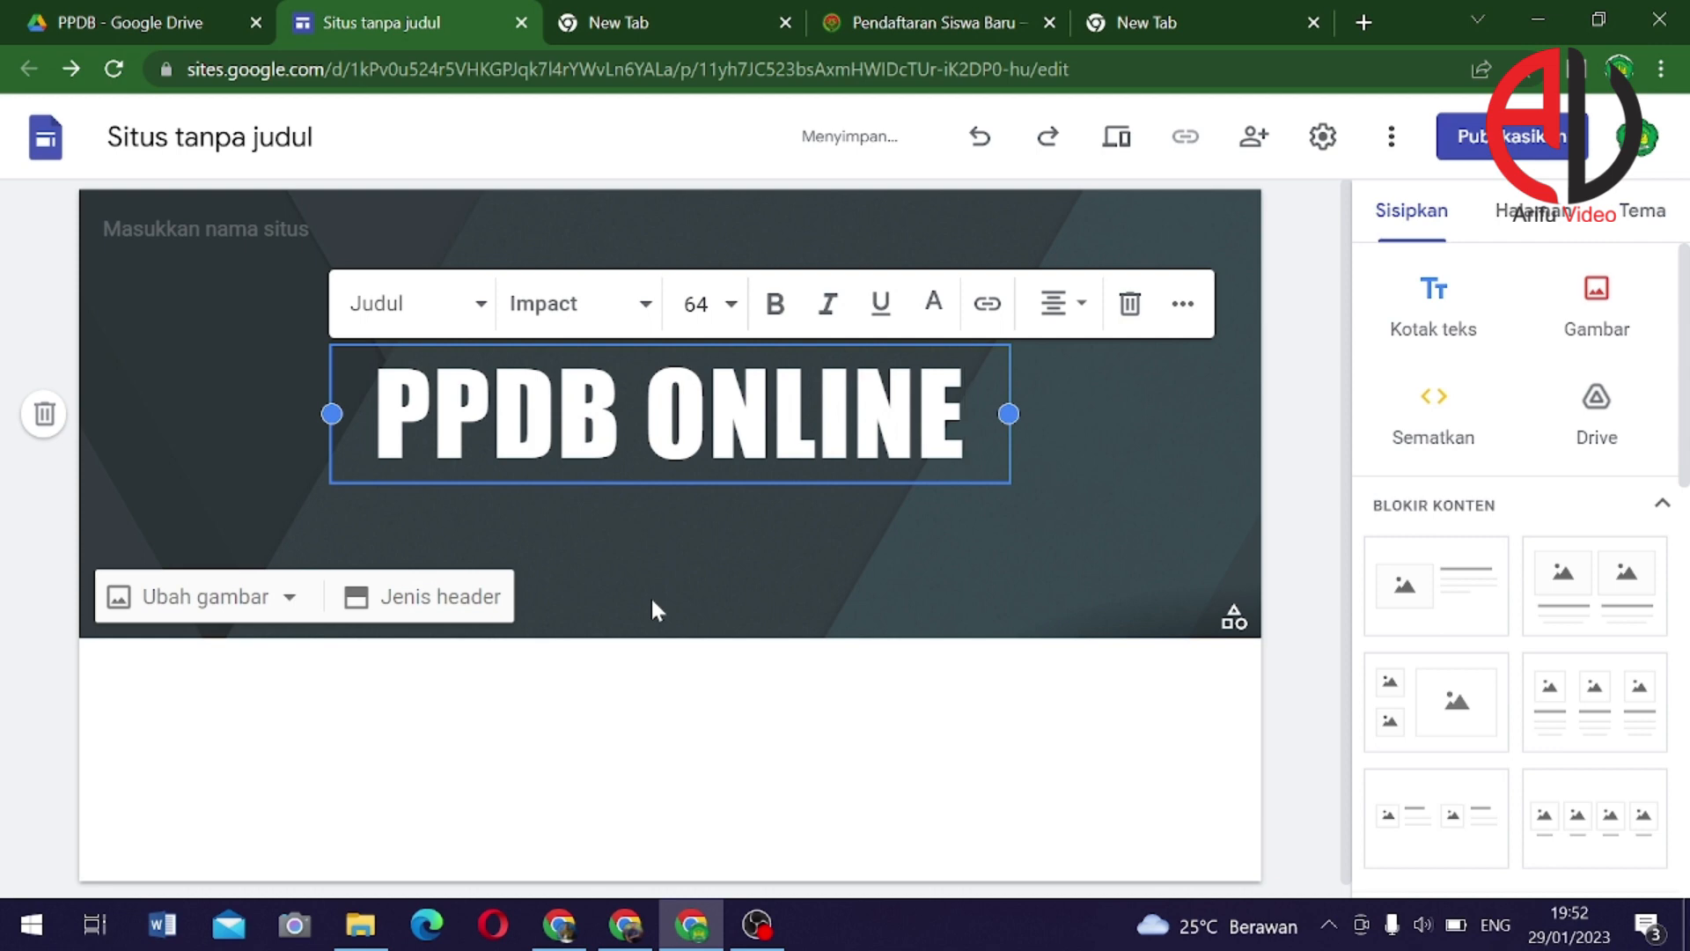
key("Return")
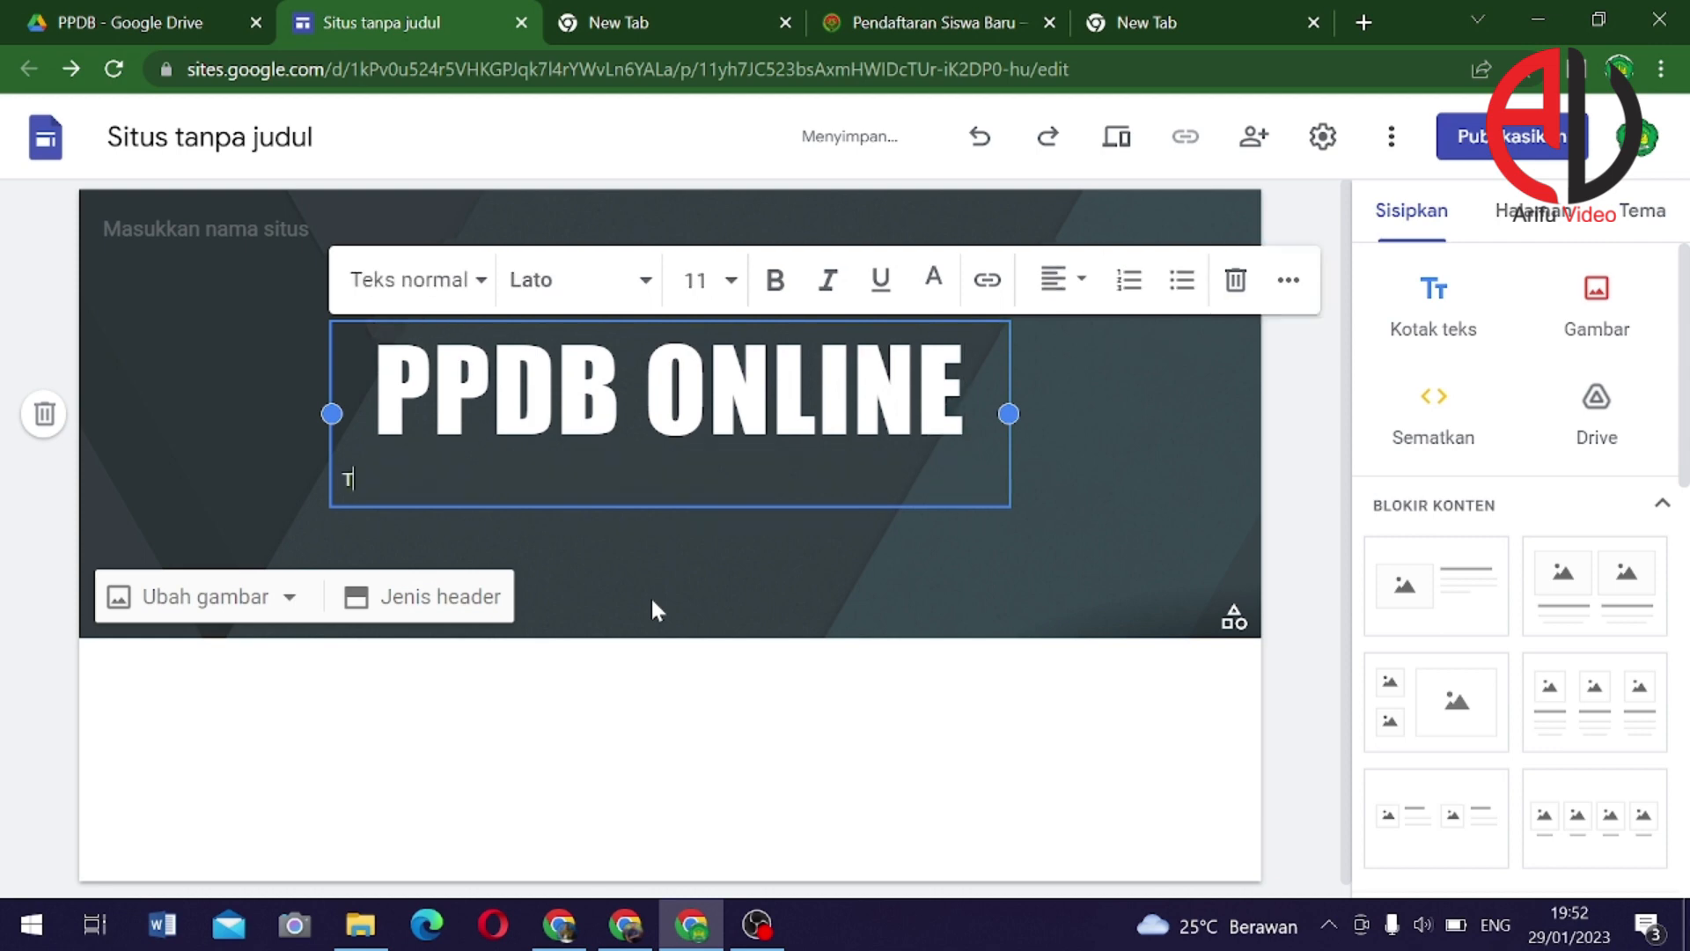
type("TK DHARMAWA")
key("BackSpace")
key("BackSpace")
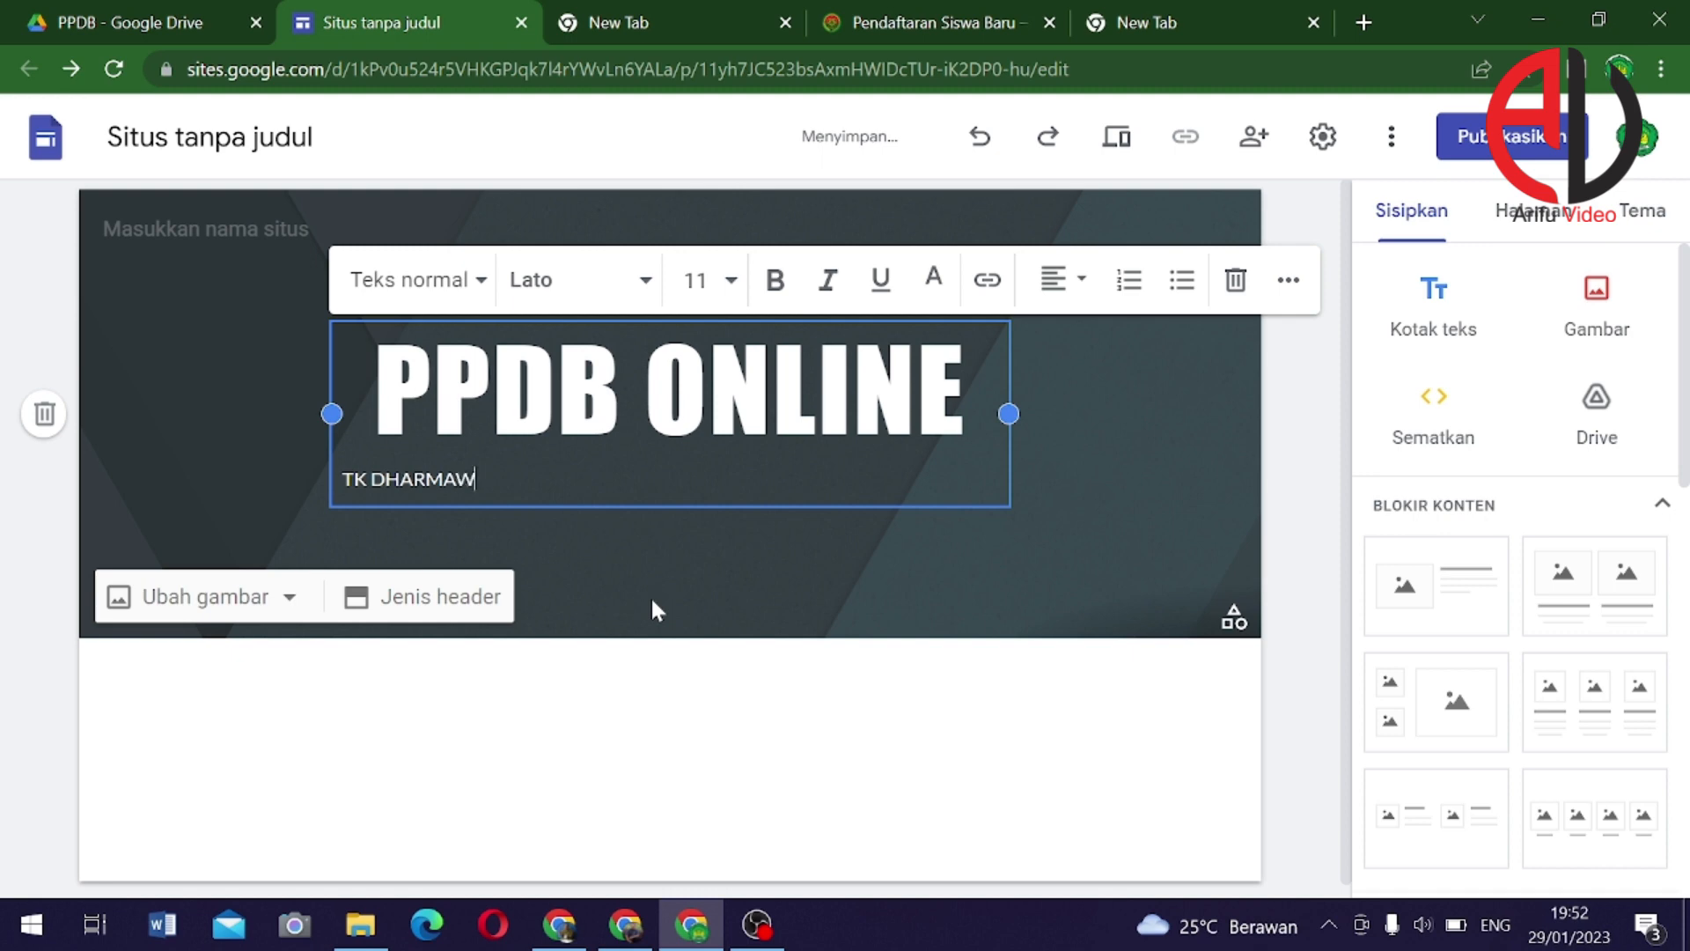
type("WANITA PERSATUAN")
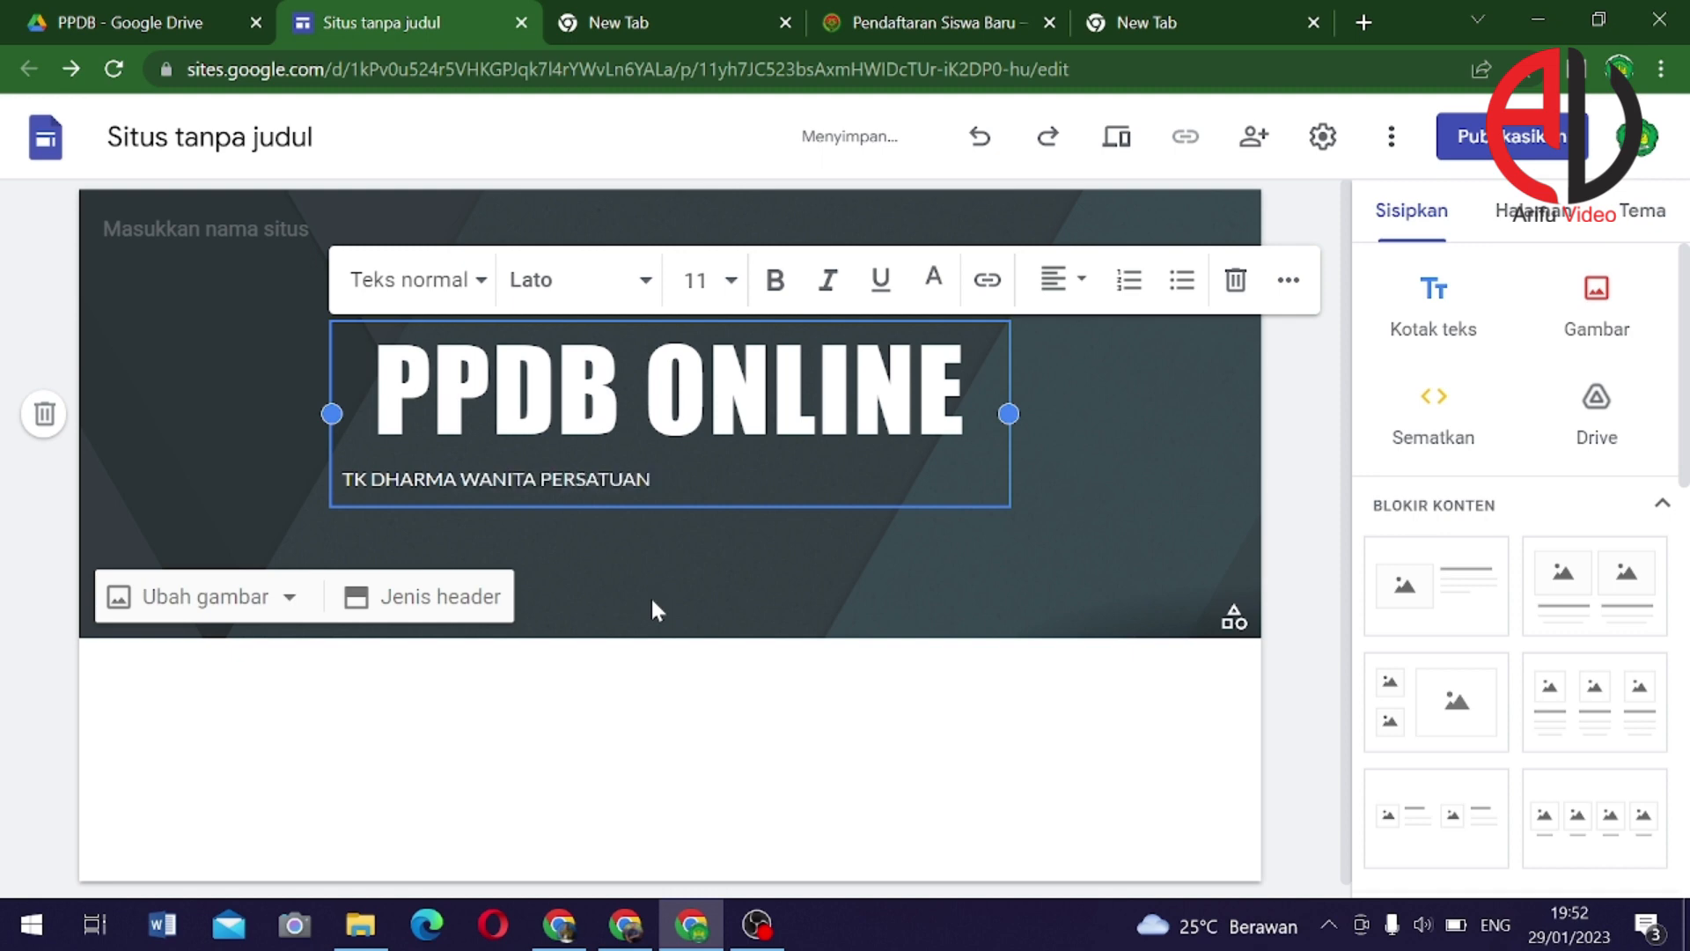
type(" 5 RANDUPITU")
Centre-align the PPDB ONLINE heading and its subtitle
left_click_drag(783, 480, 377, 372)
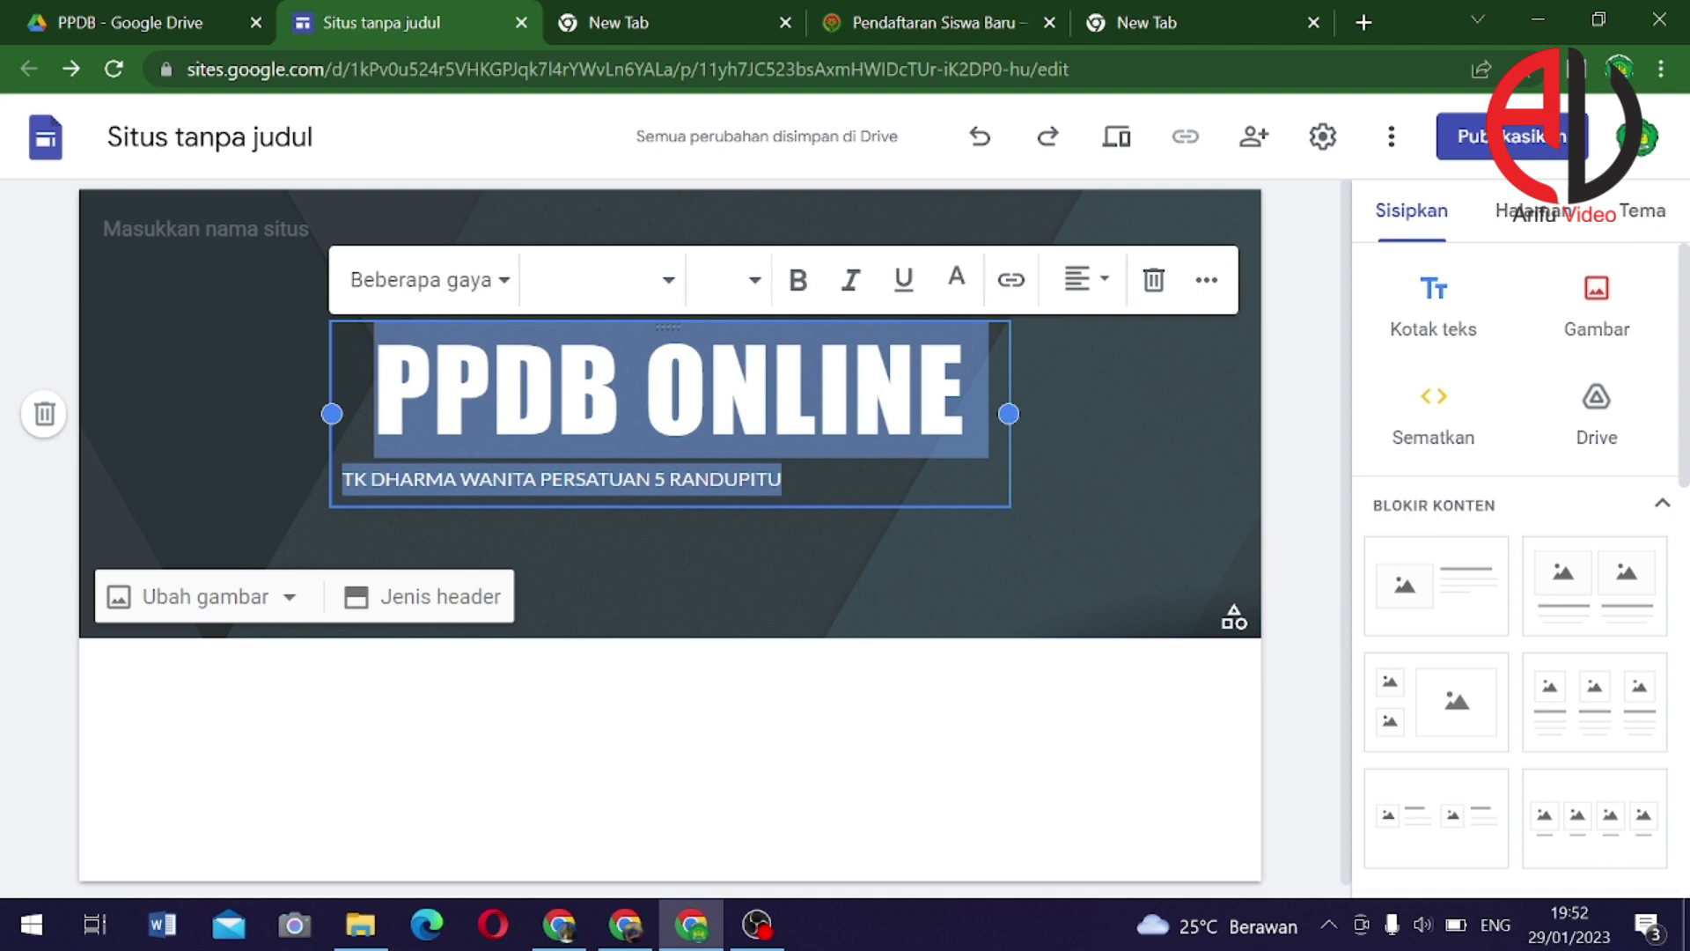
left_click(1081, 282)
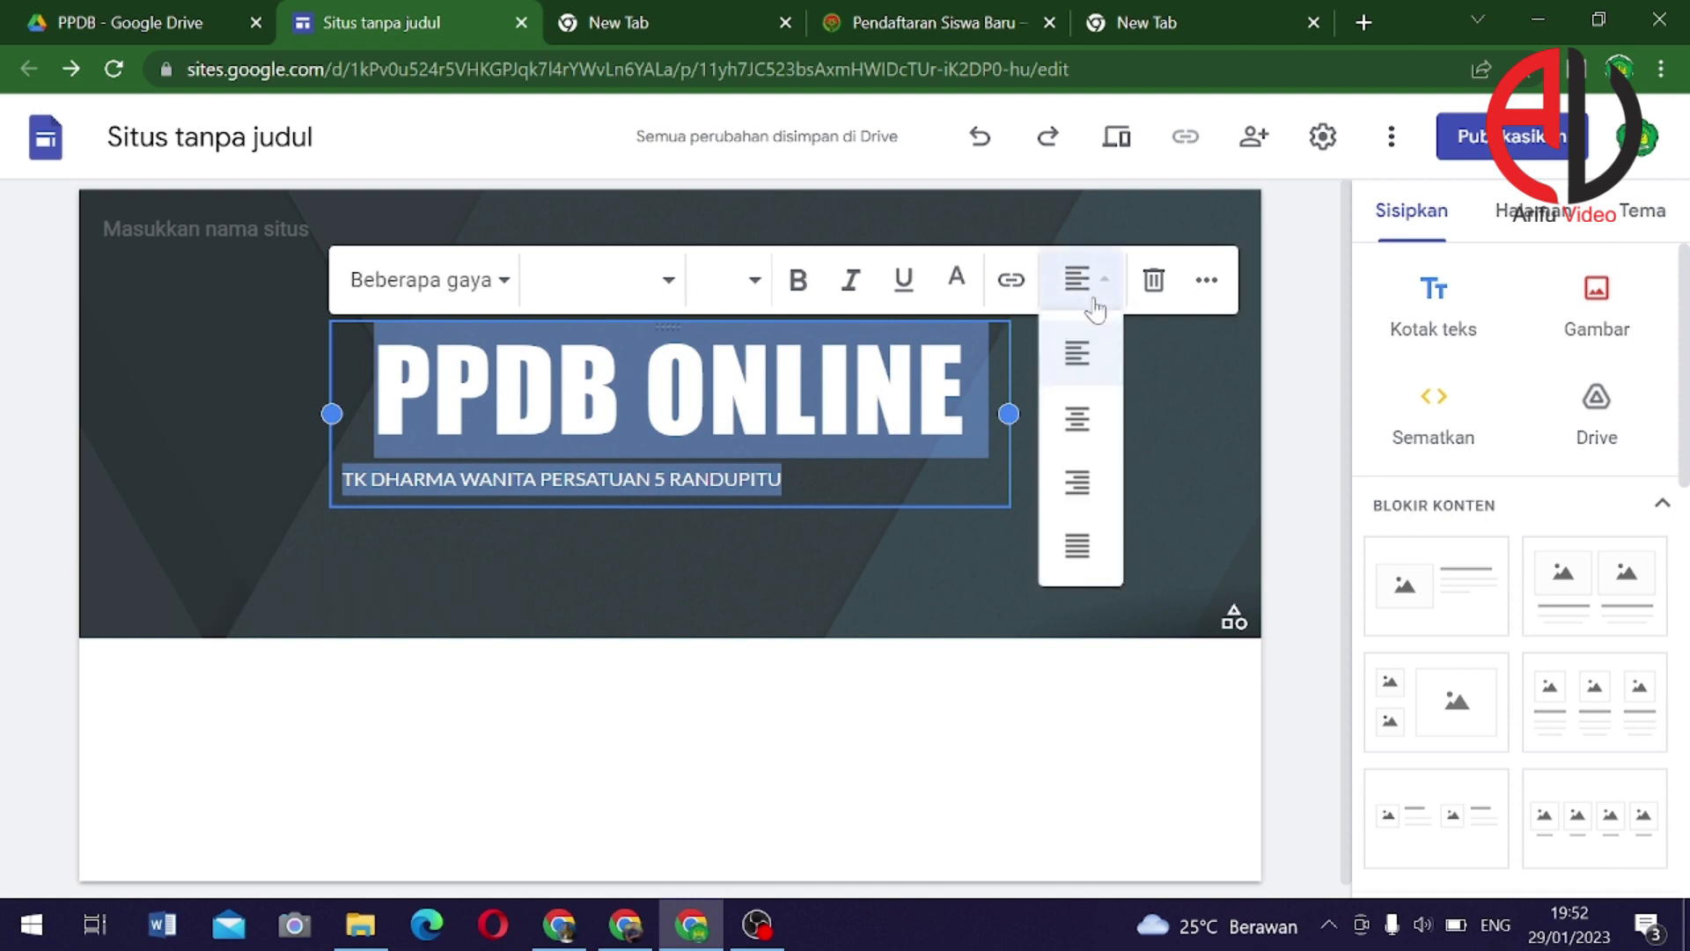
left_click(1080, 427)
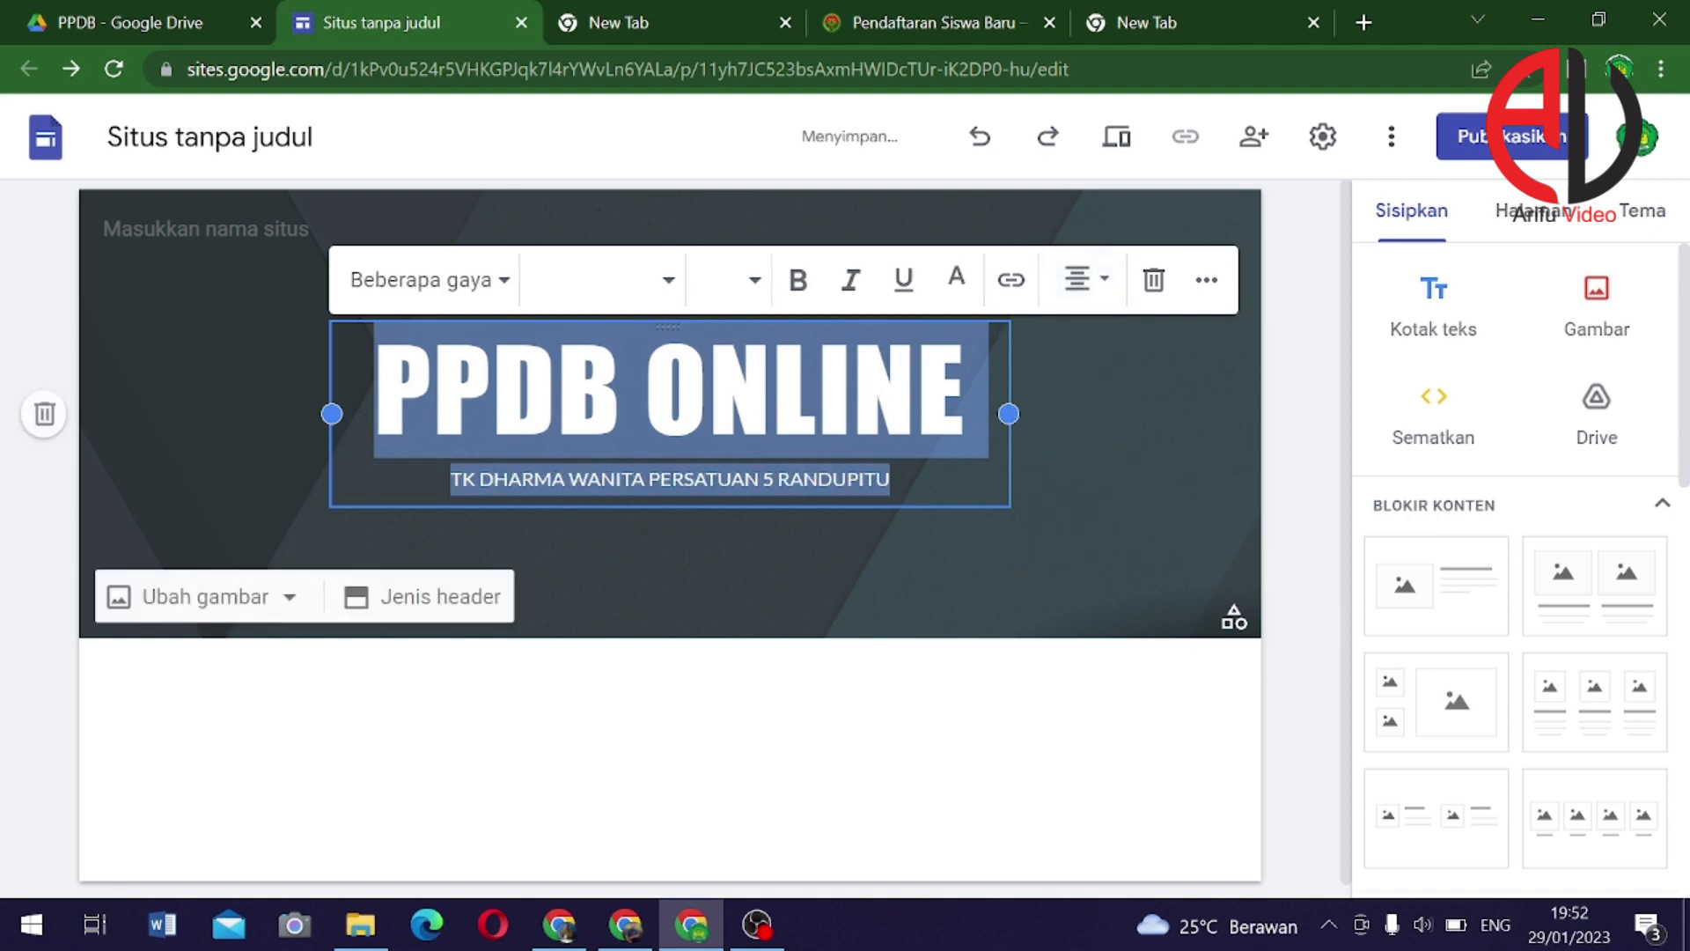
Set the school subtitle line to font size 14 so it fits on one line
left_click(758, 480)
triple_click(695, 480)
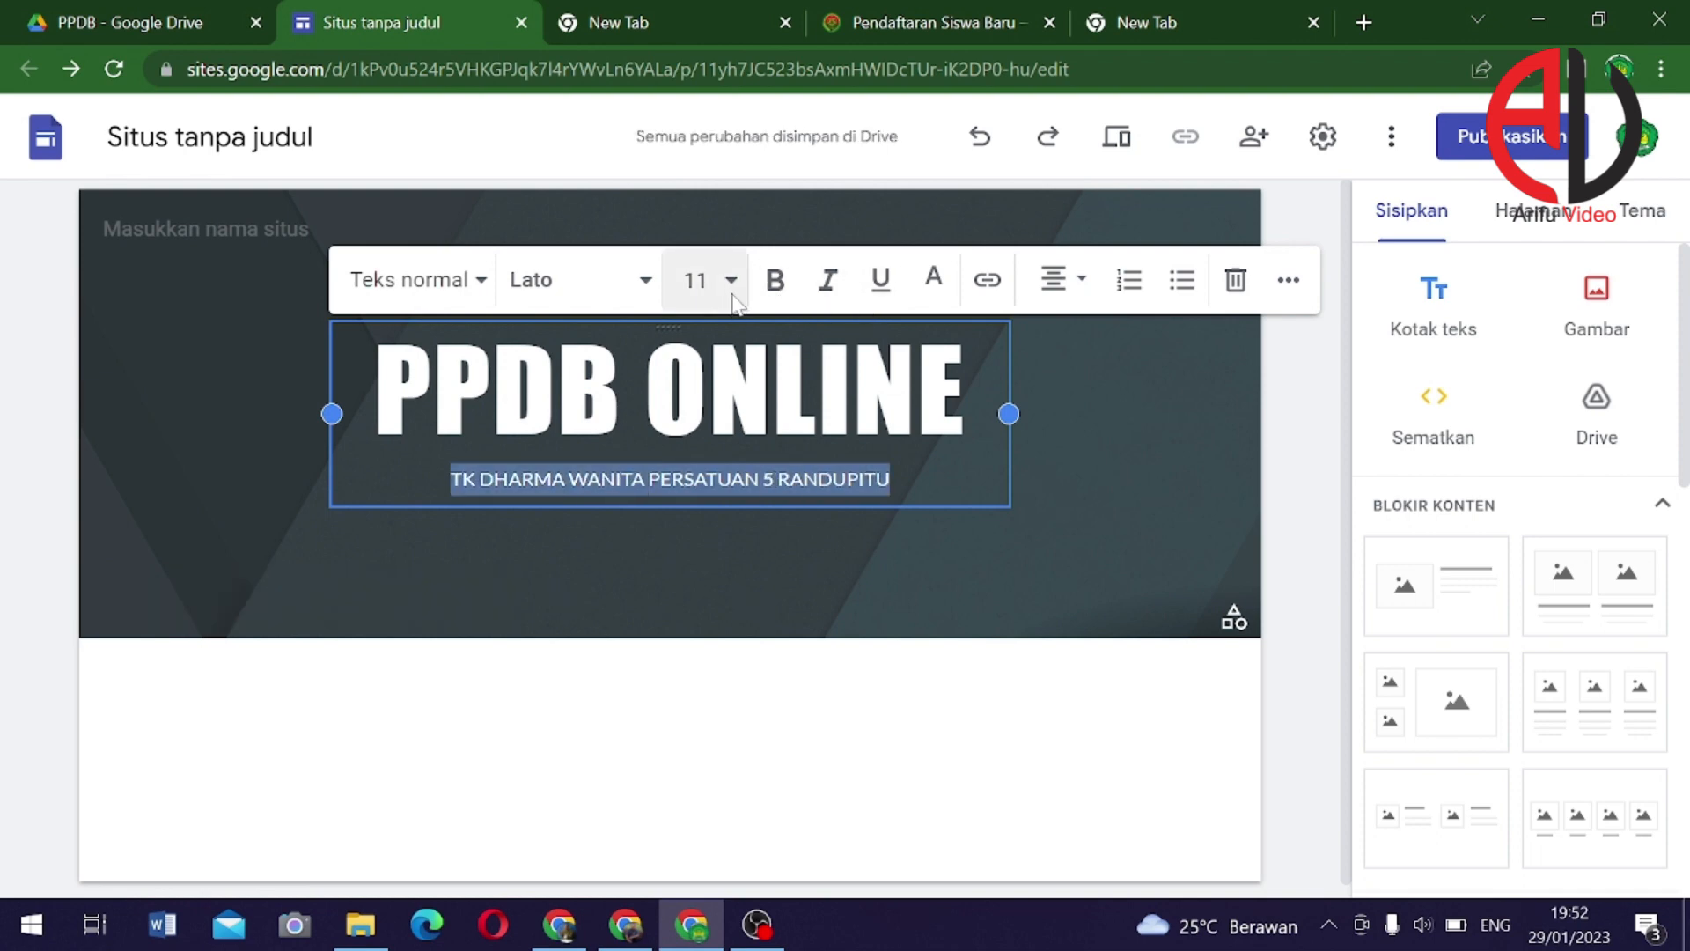
left_click(695, 280)
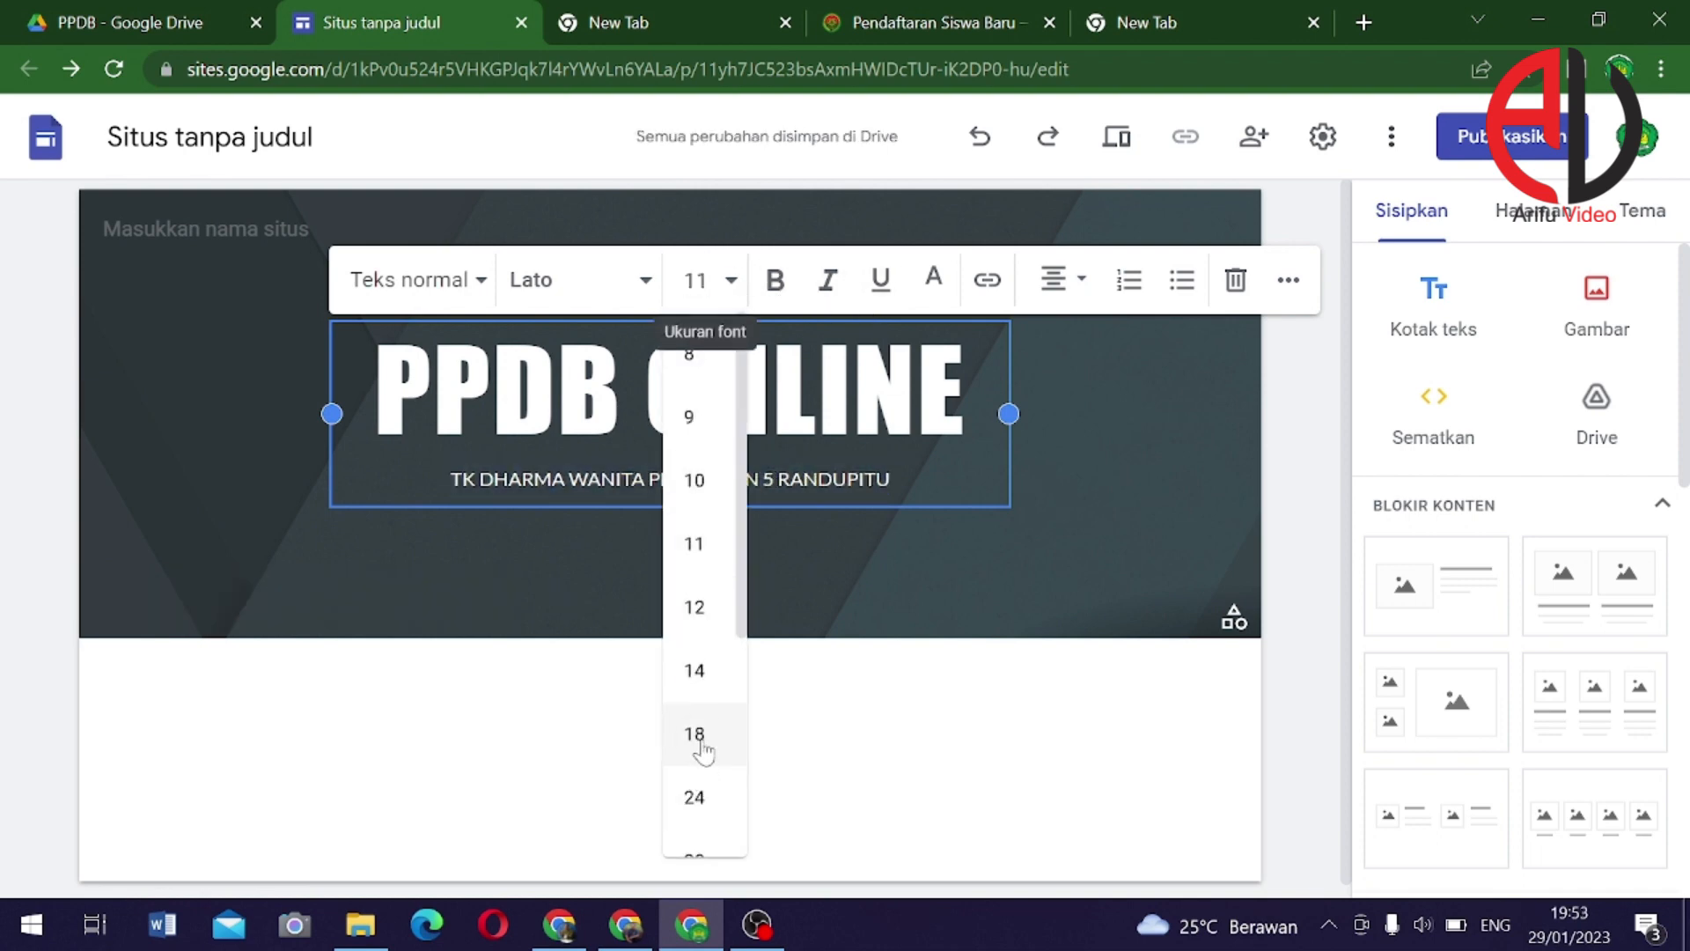
left_click(702, 748)
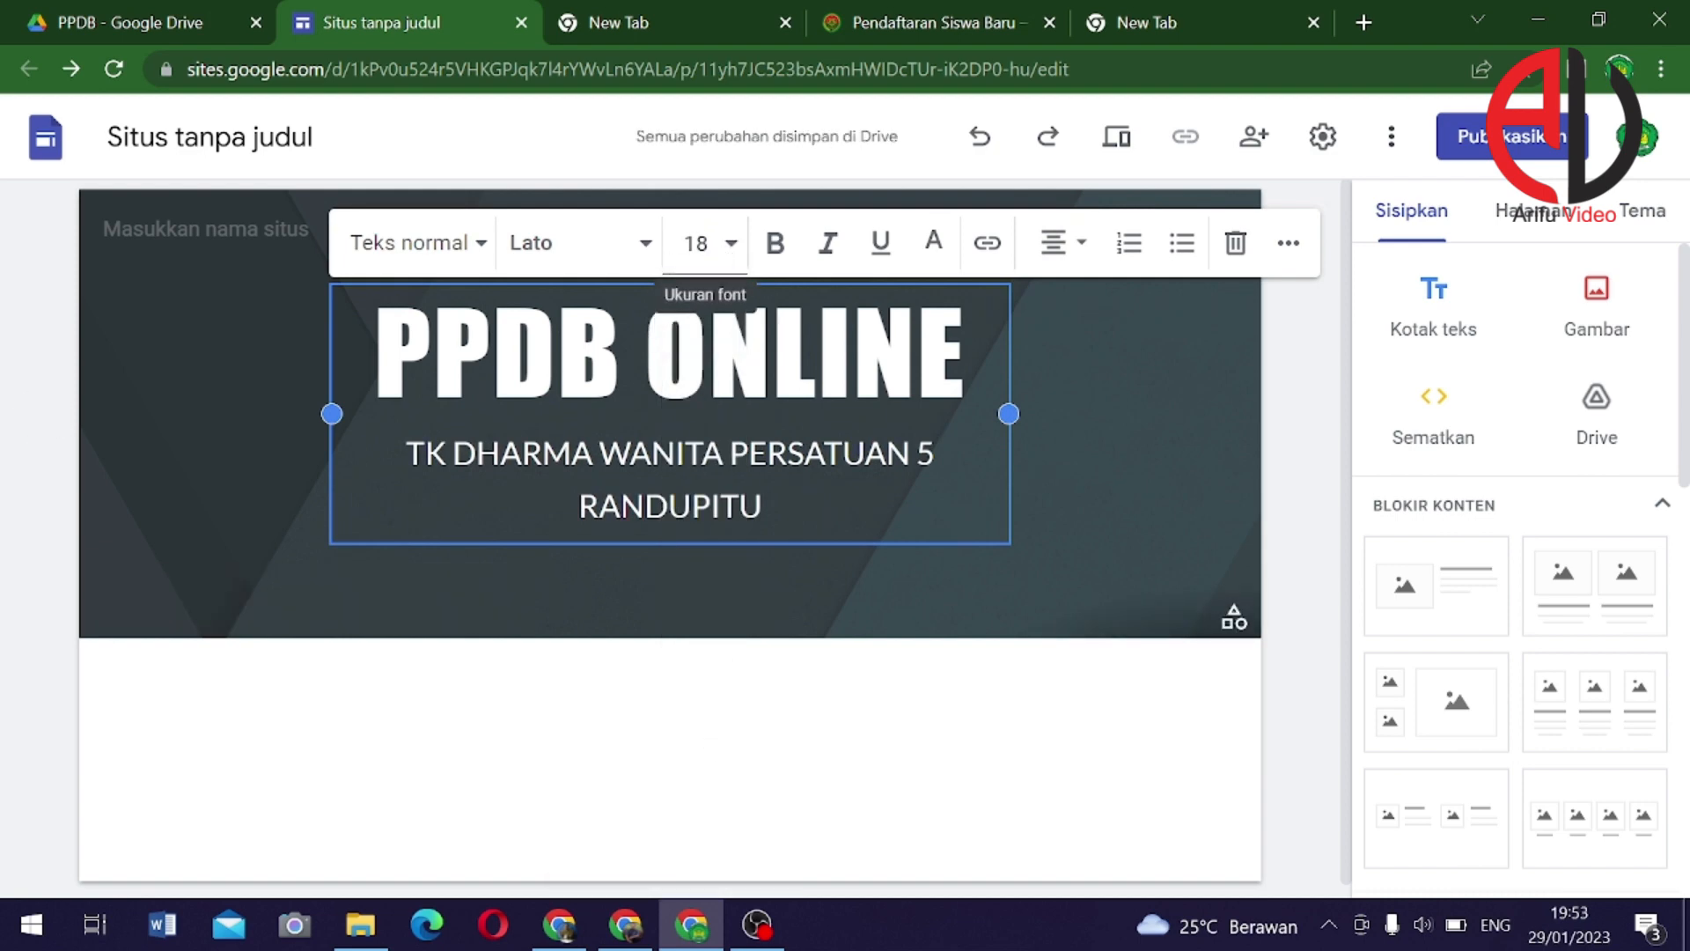
left_click(697, 243)
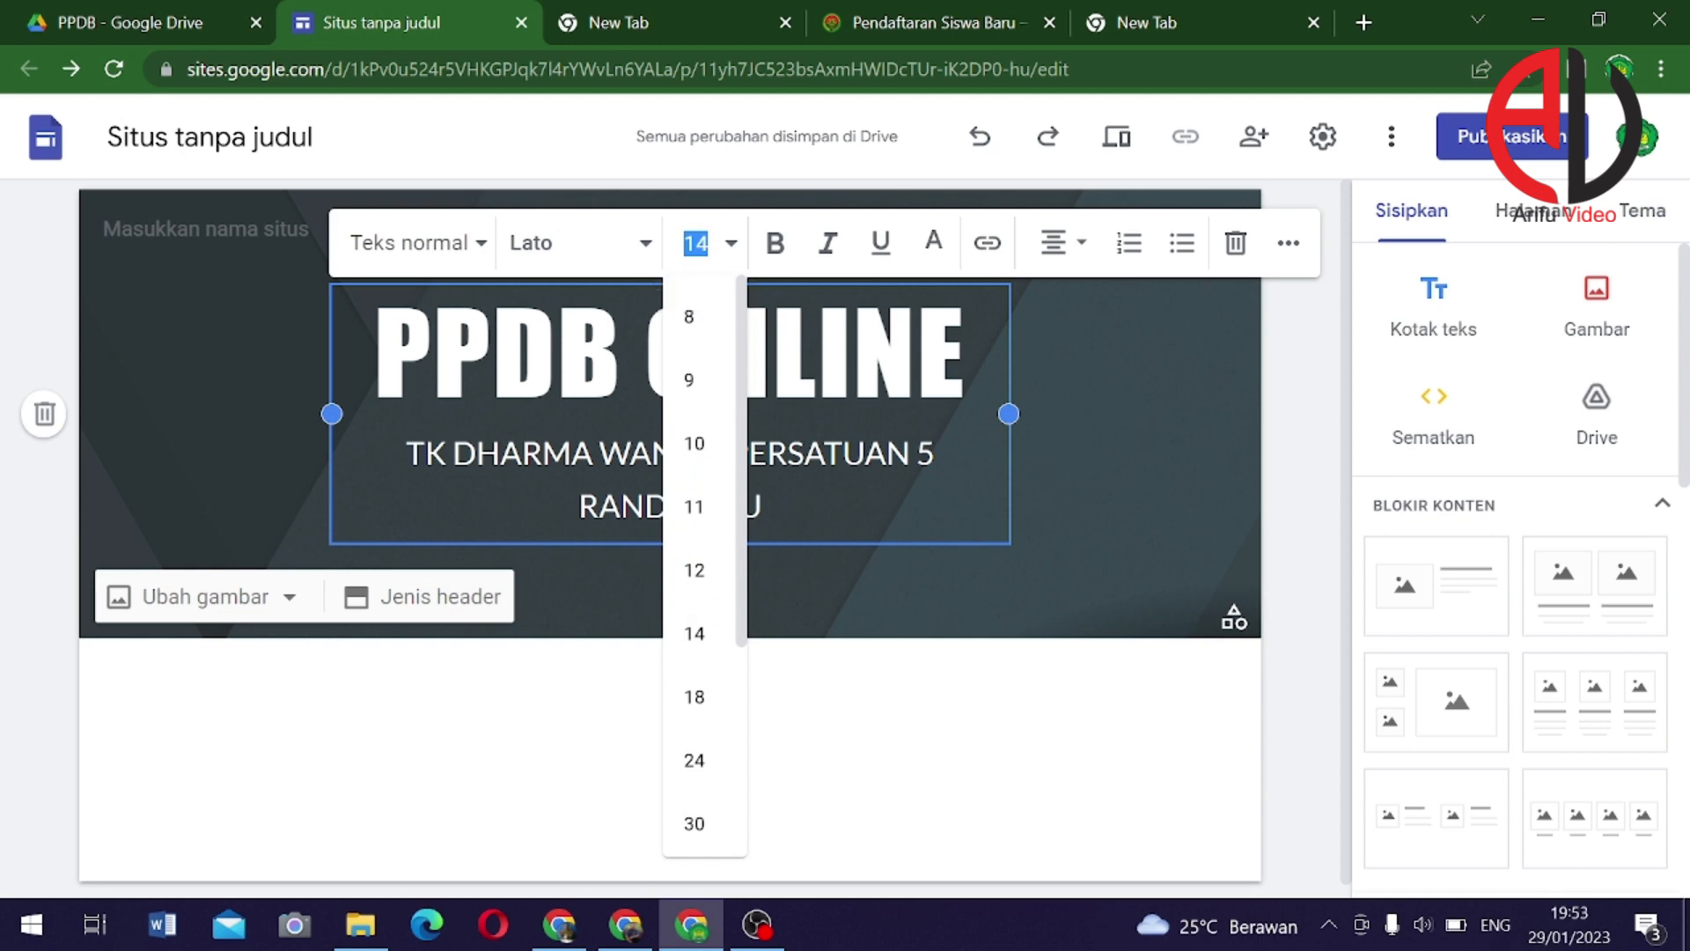
left_click(694, 634)
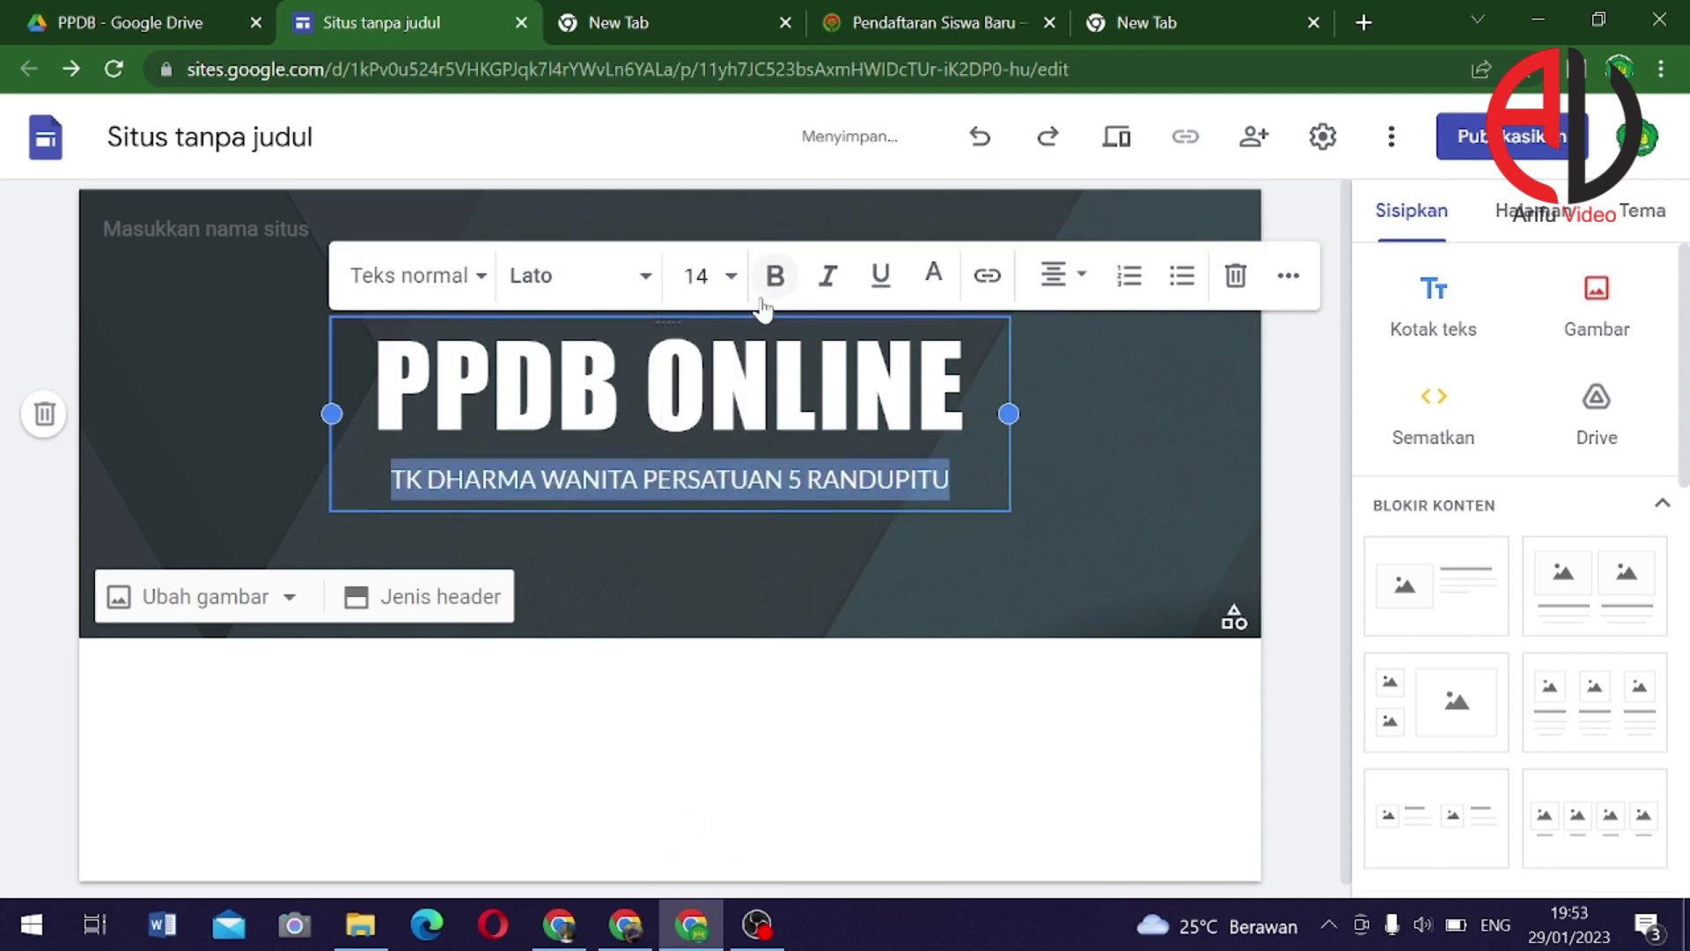
left_click(935, 603)
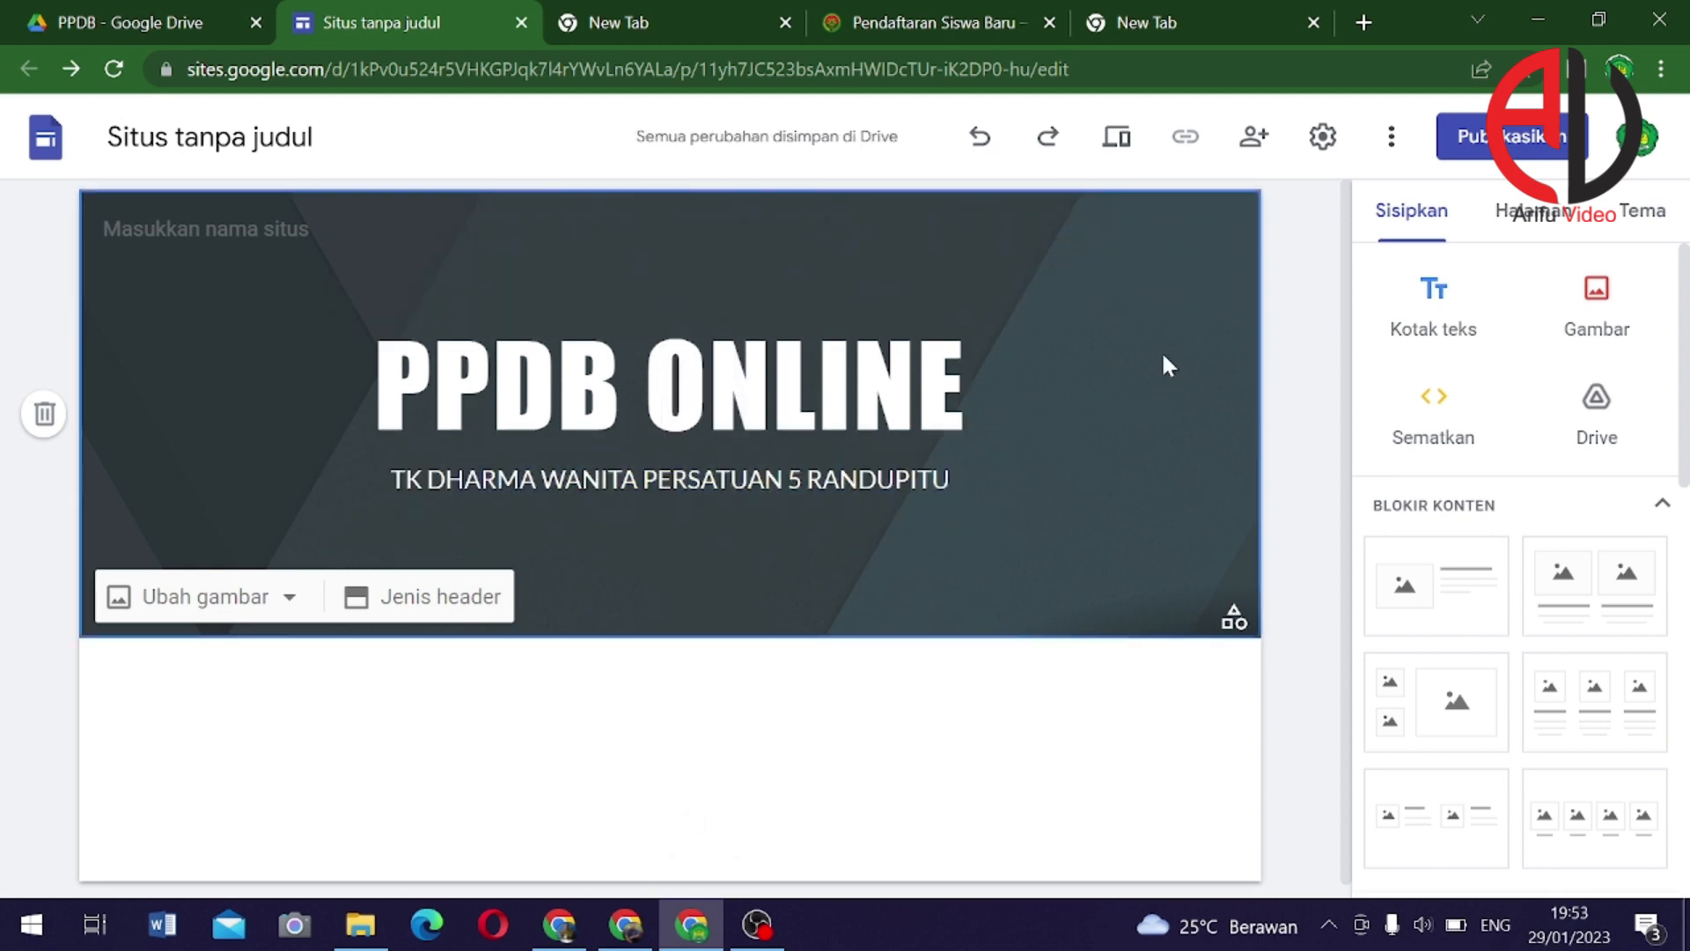
mouse_move(965, 262)
Upload the group photo from the tk folder as the header background image
left_click(201, 600)
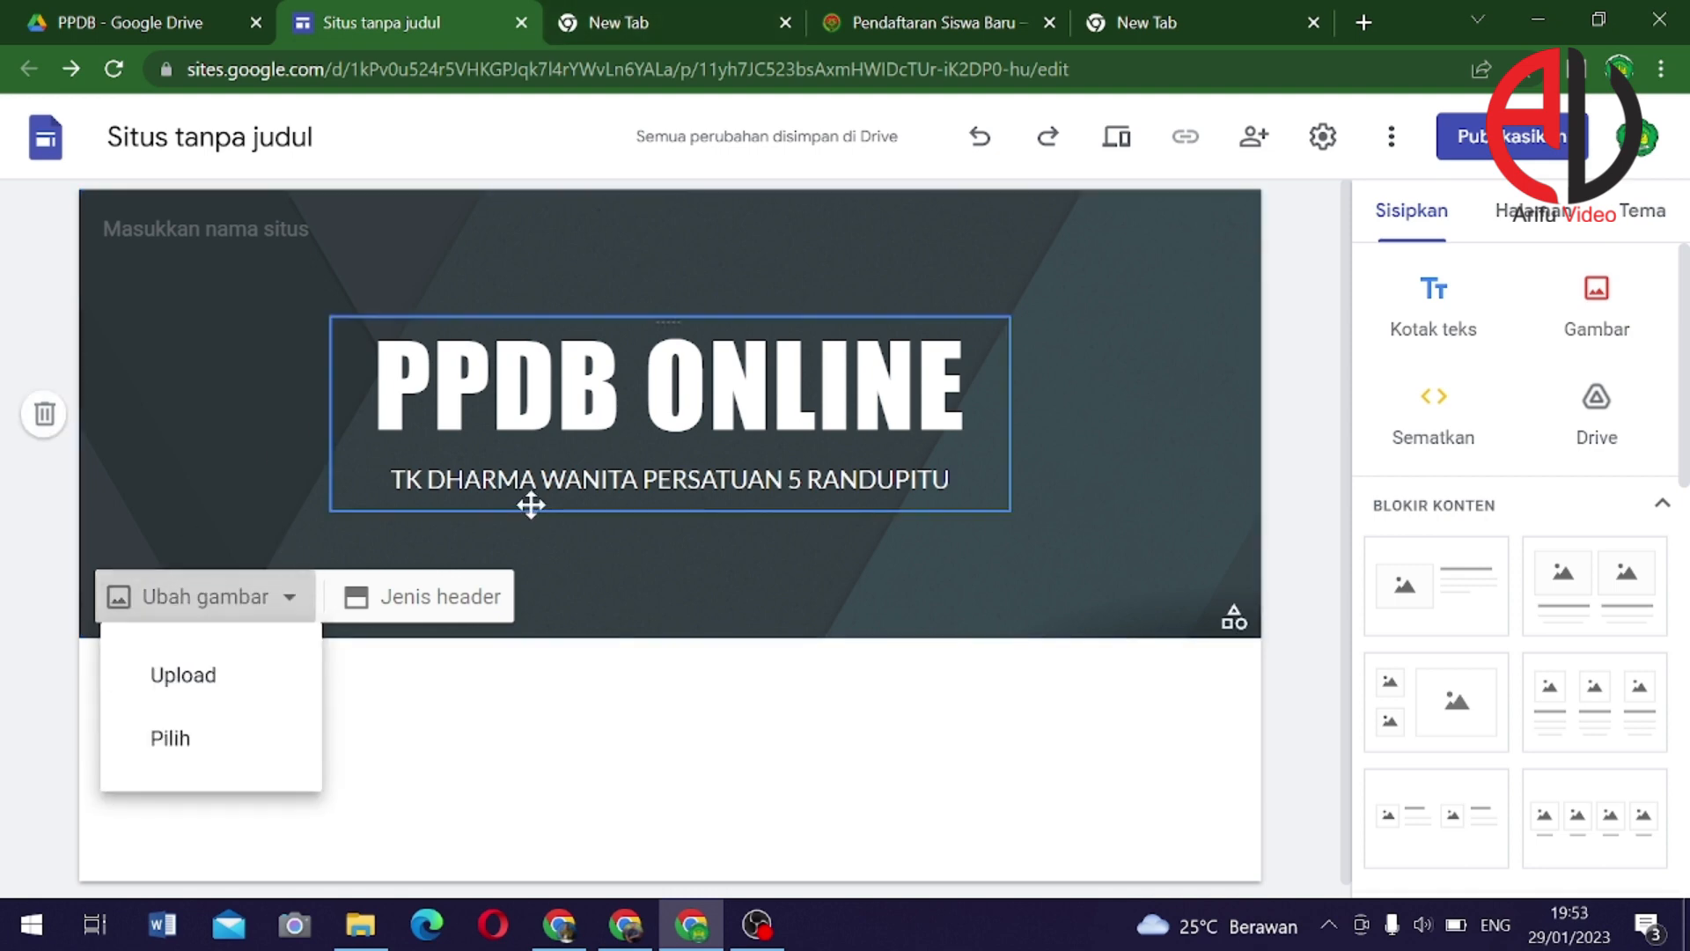
left_click(159, 694)
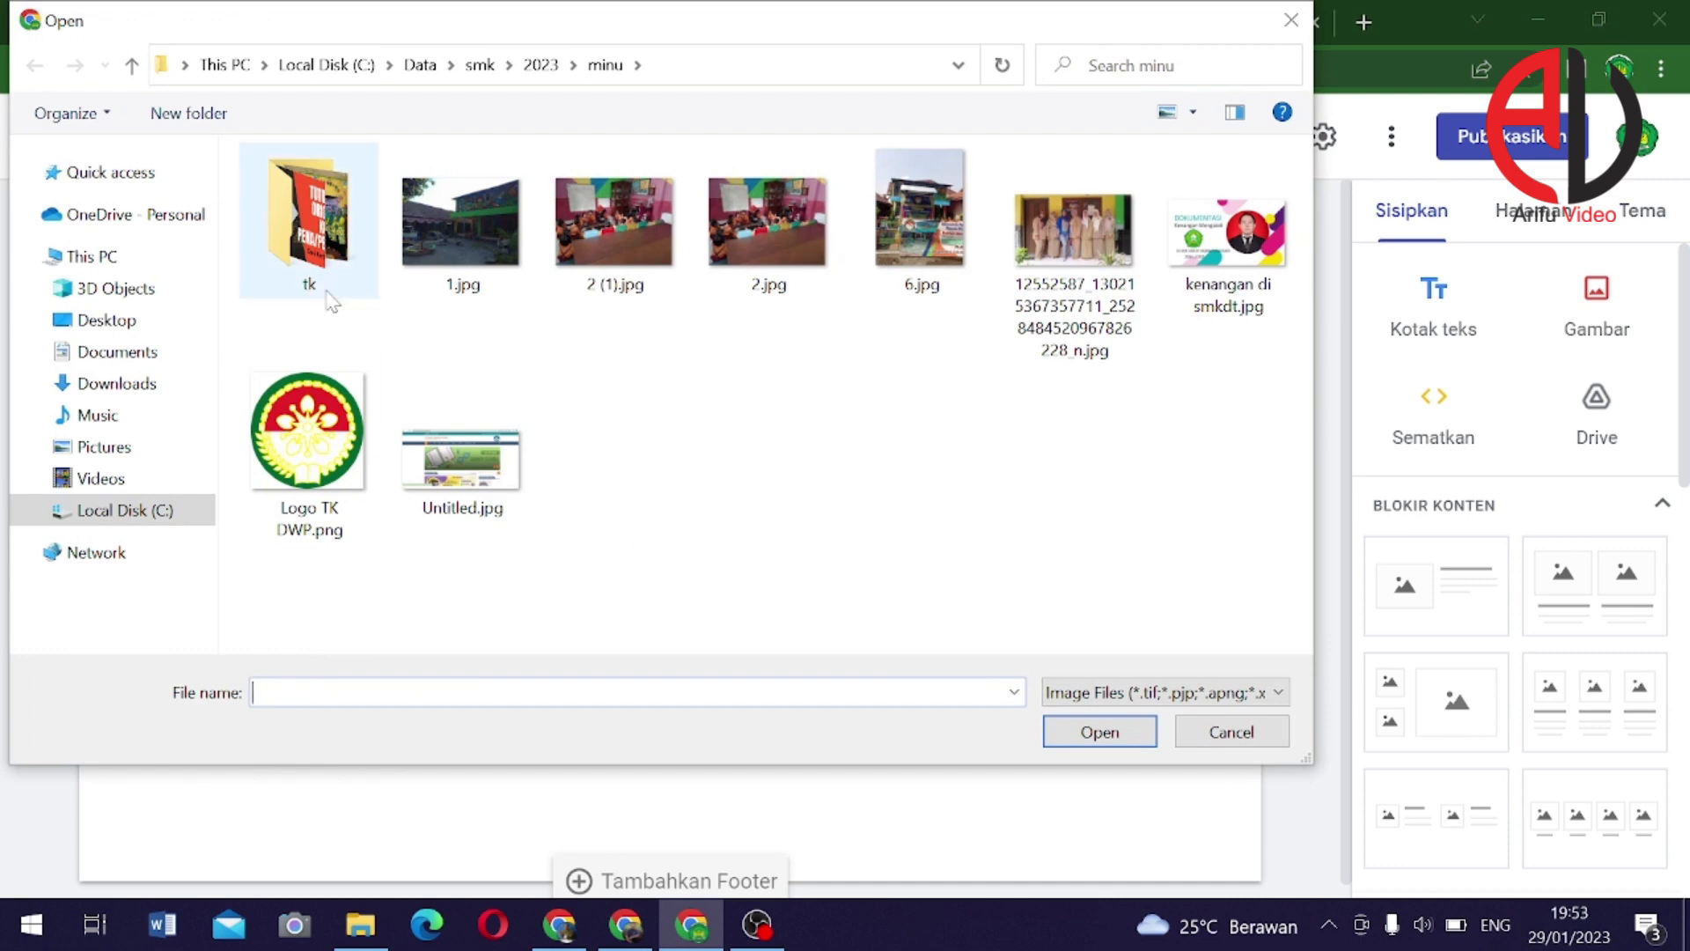
double_click(304, 254)
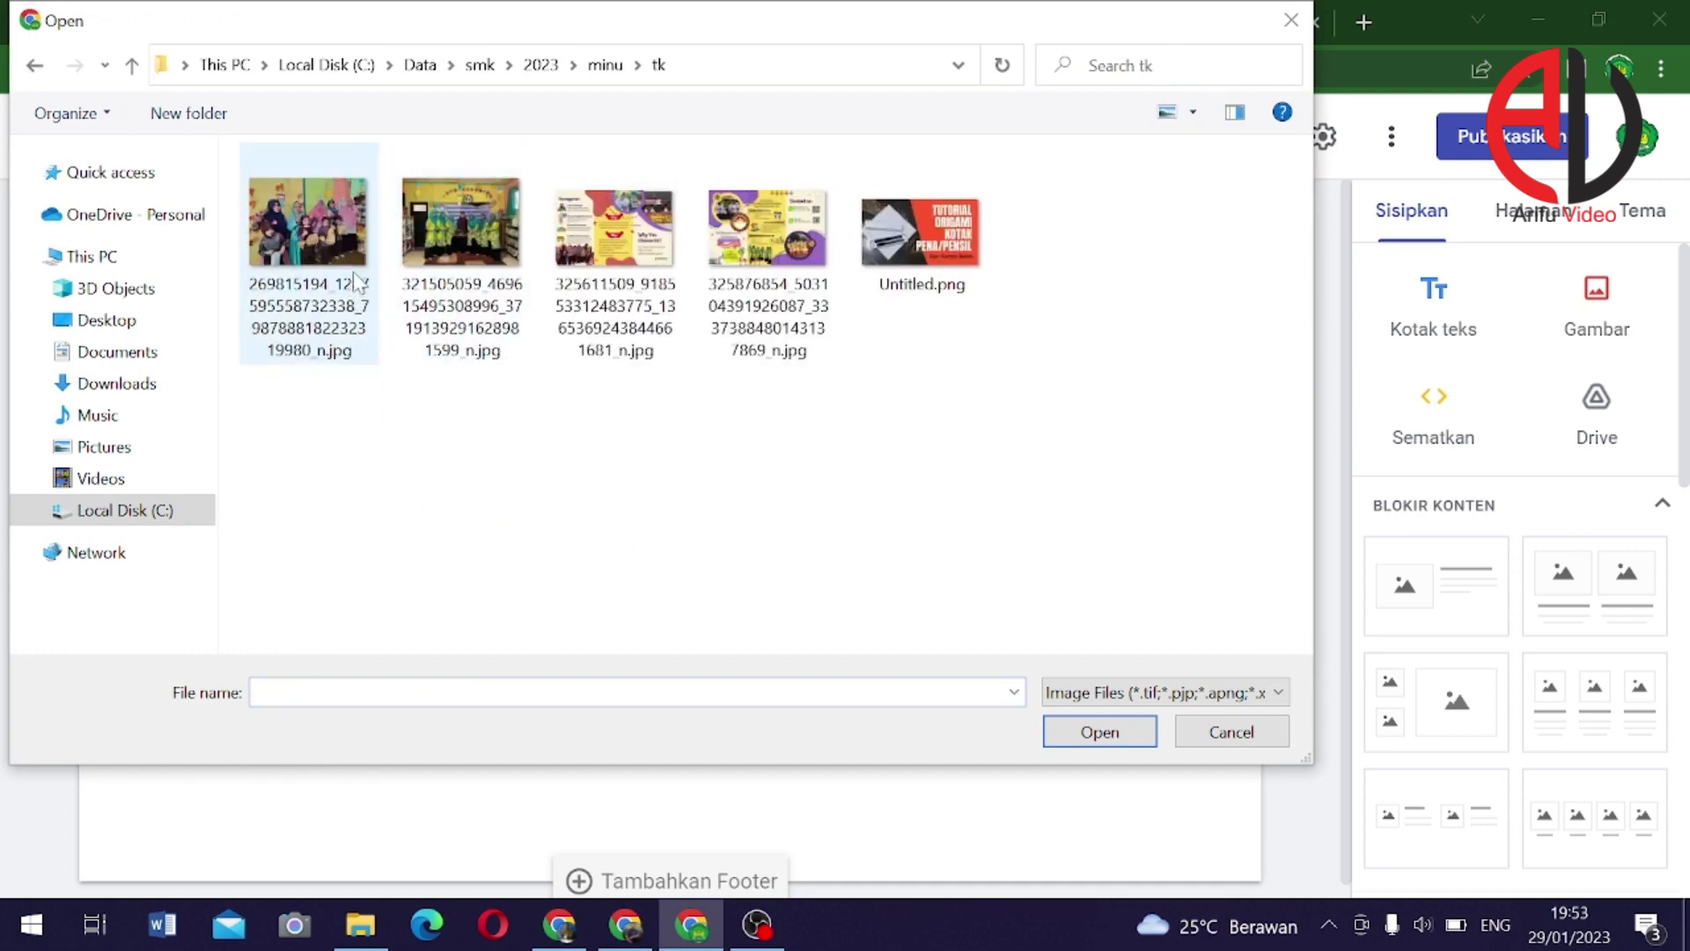
left_click(432, 269)
left_click(1131, 738)
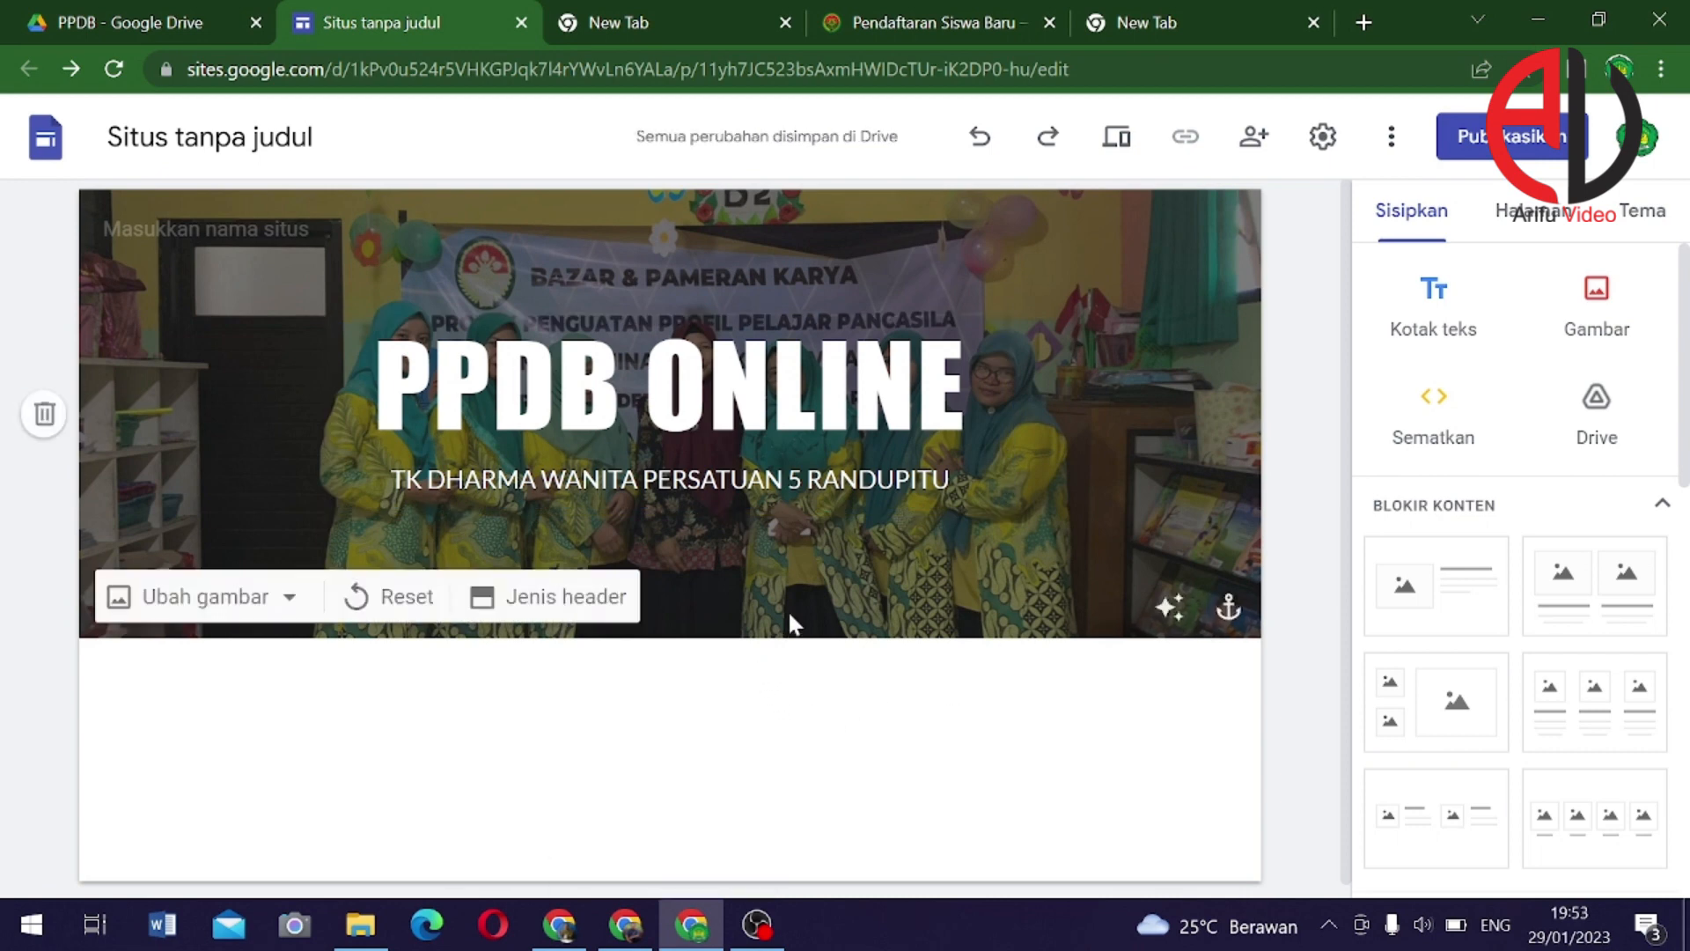
Leave the site editor and switch to the browser's empty New Tab page
scroll(844, 585, "down", 1)
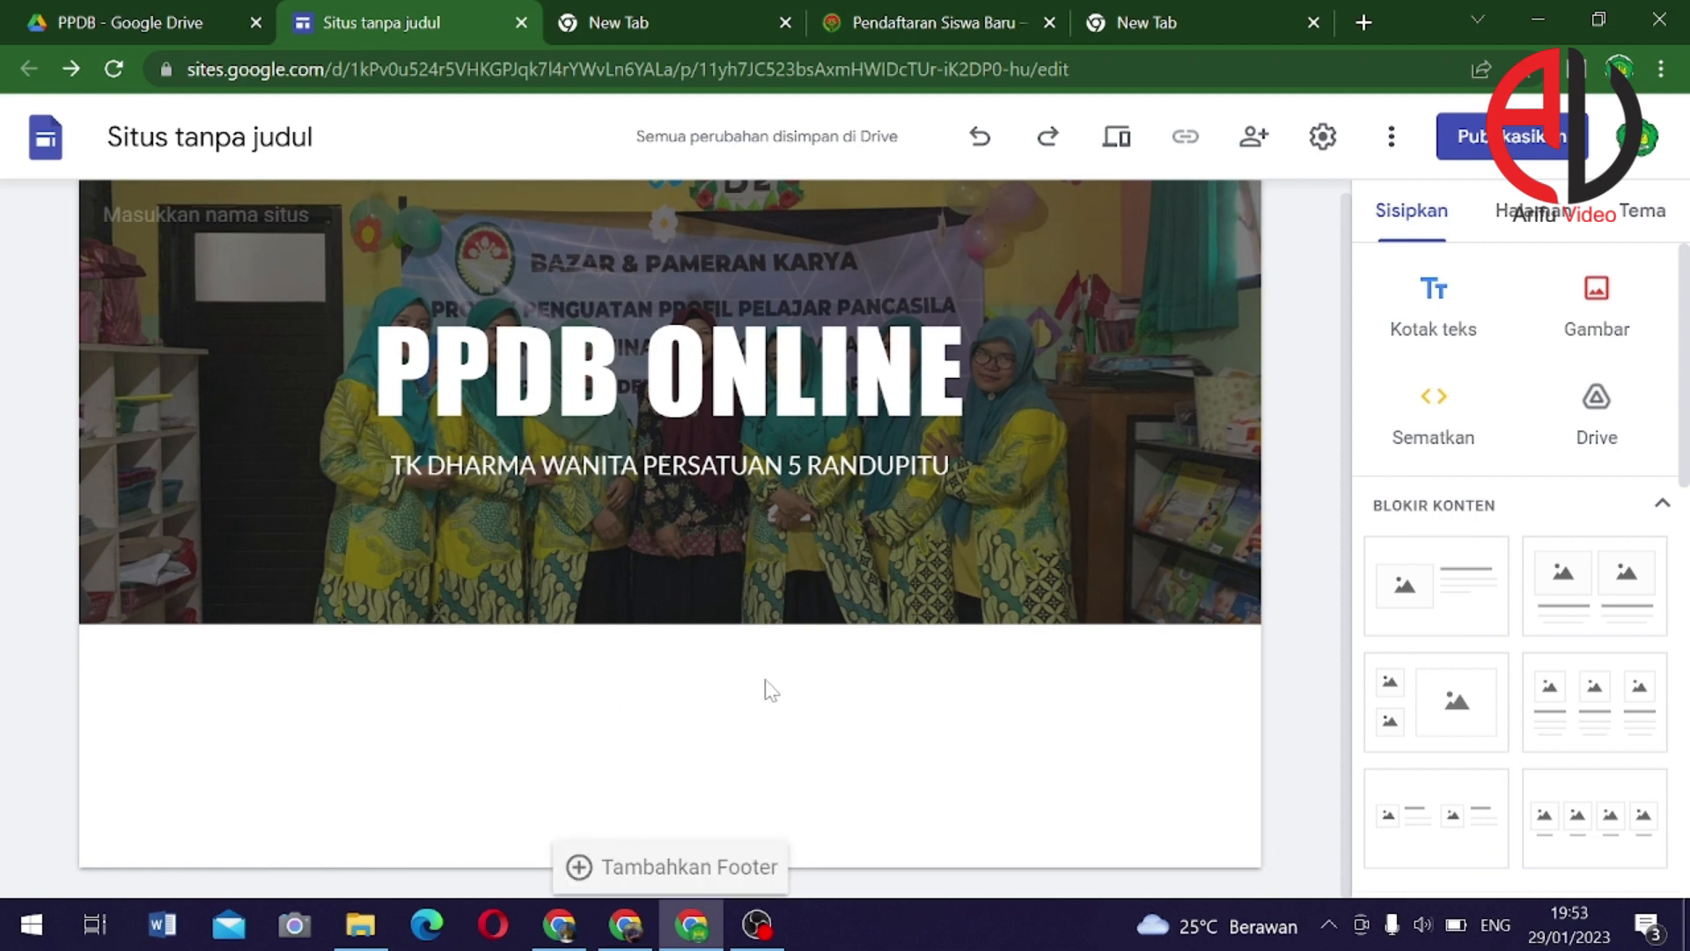
scroll(1459, 695, "down", 6)
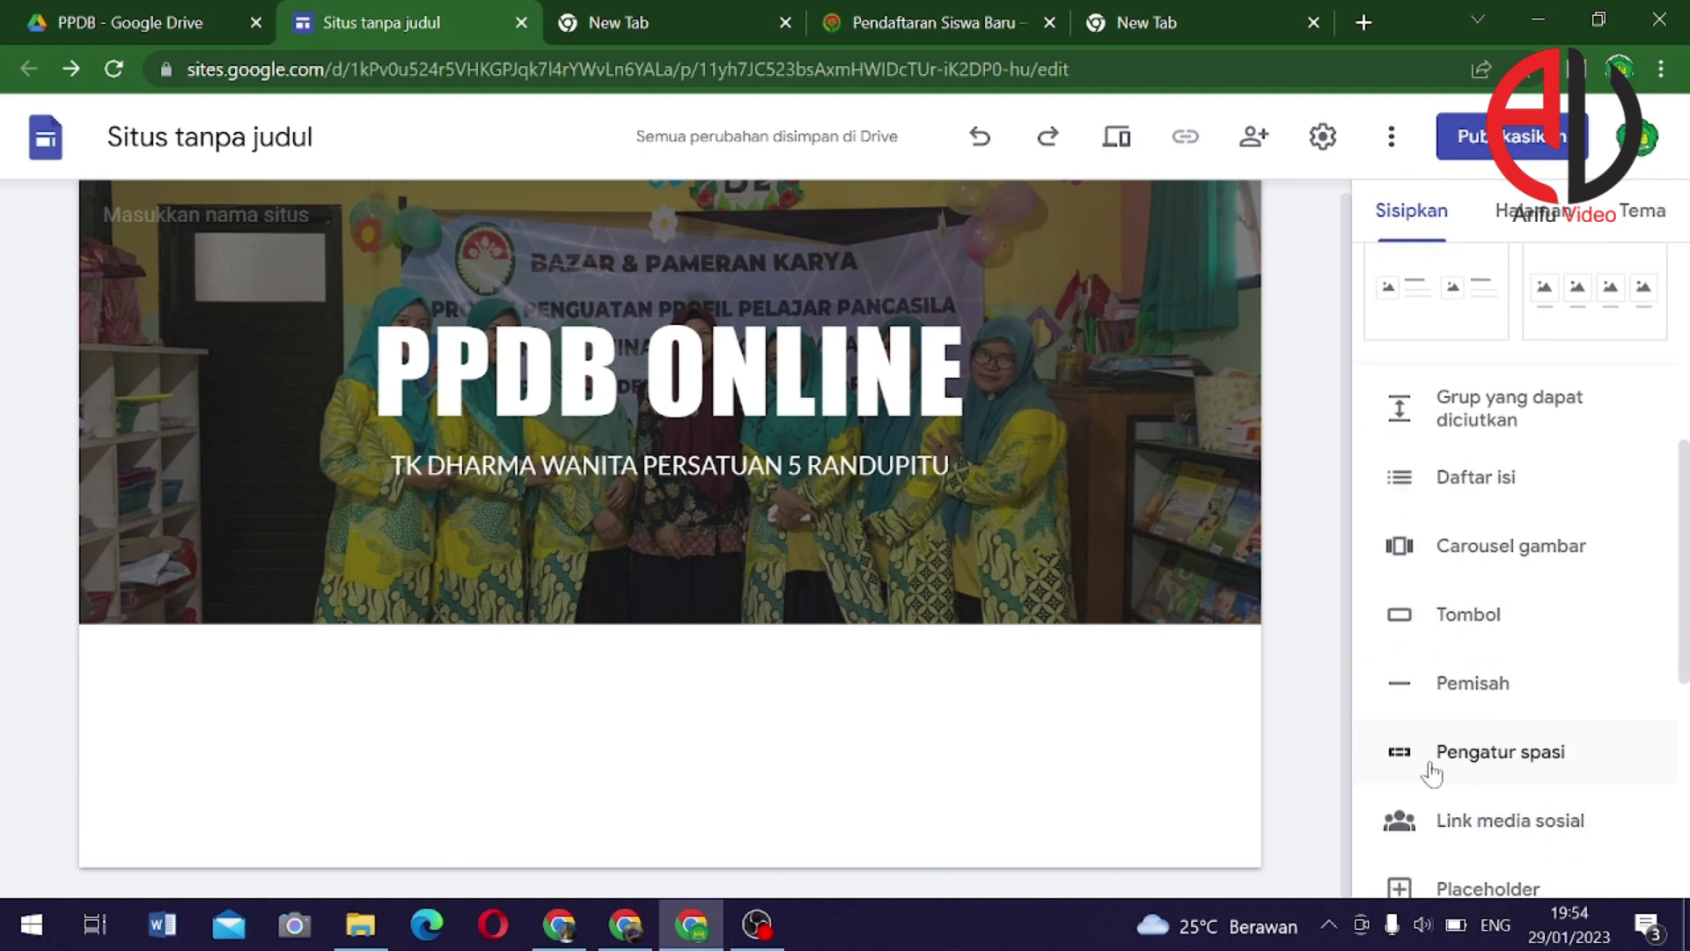
scroll(1445, 743, "up", 6)
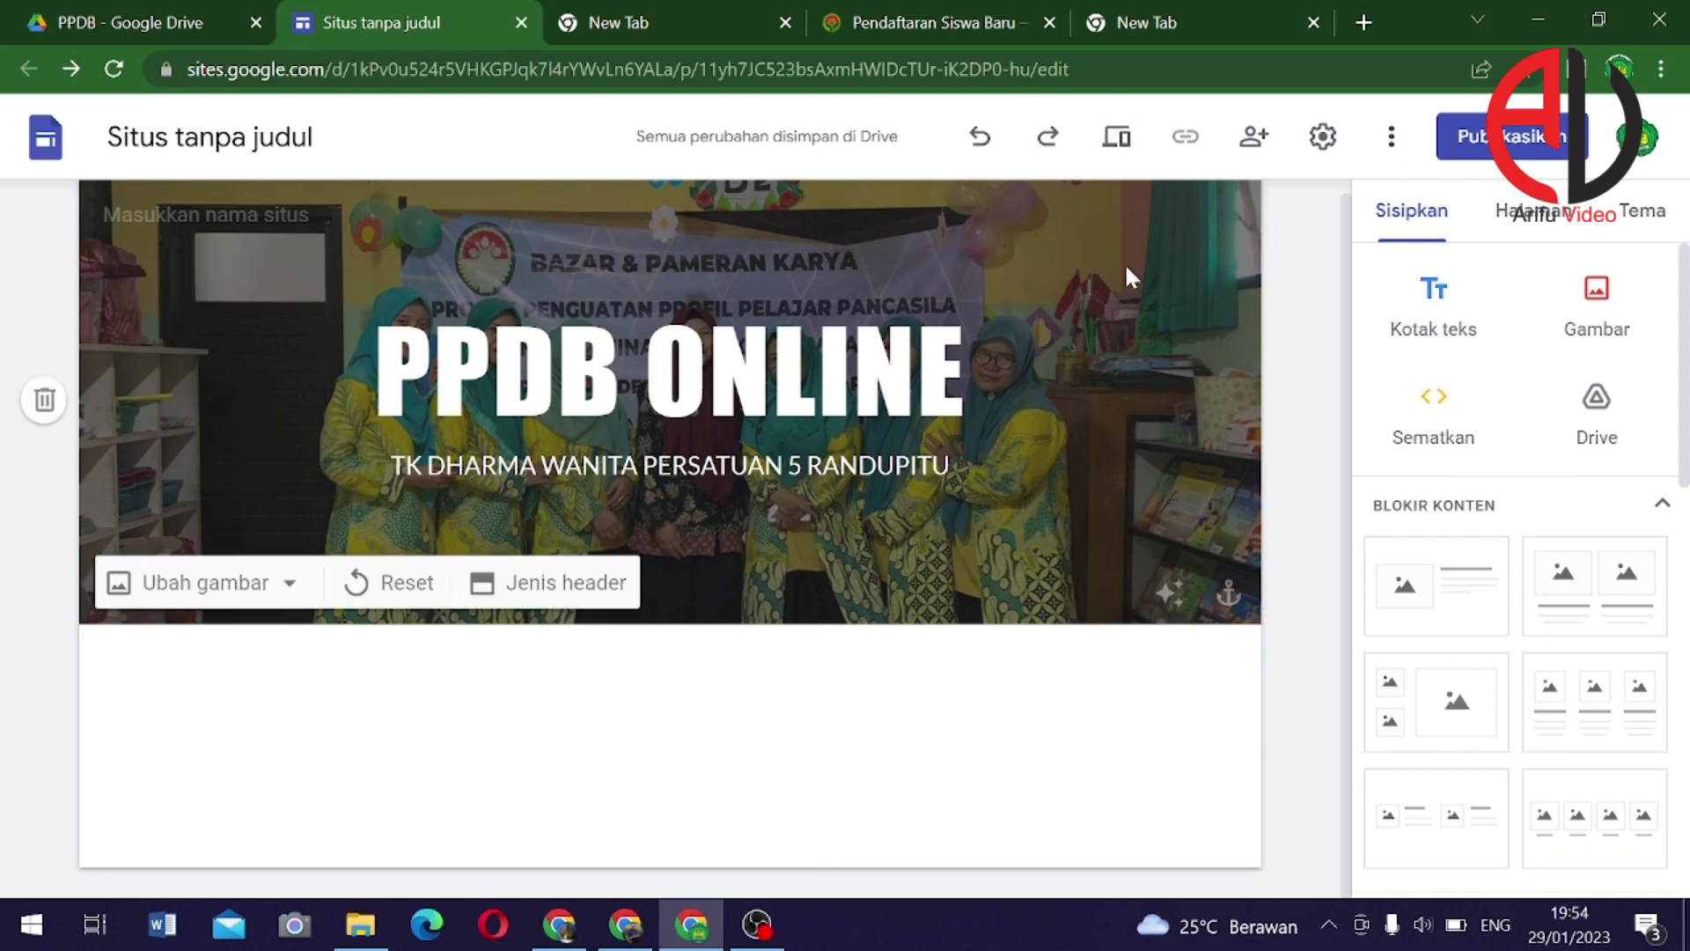
left_click(1185, 35)
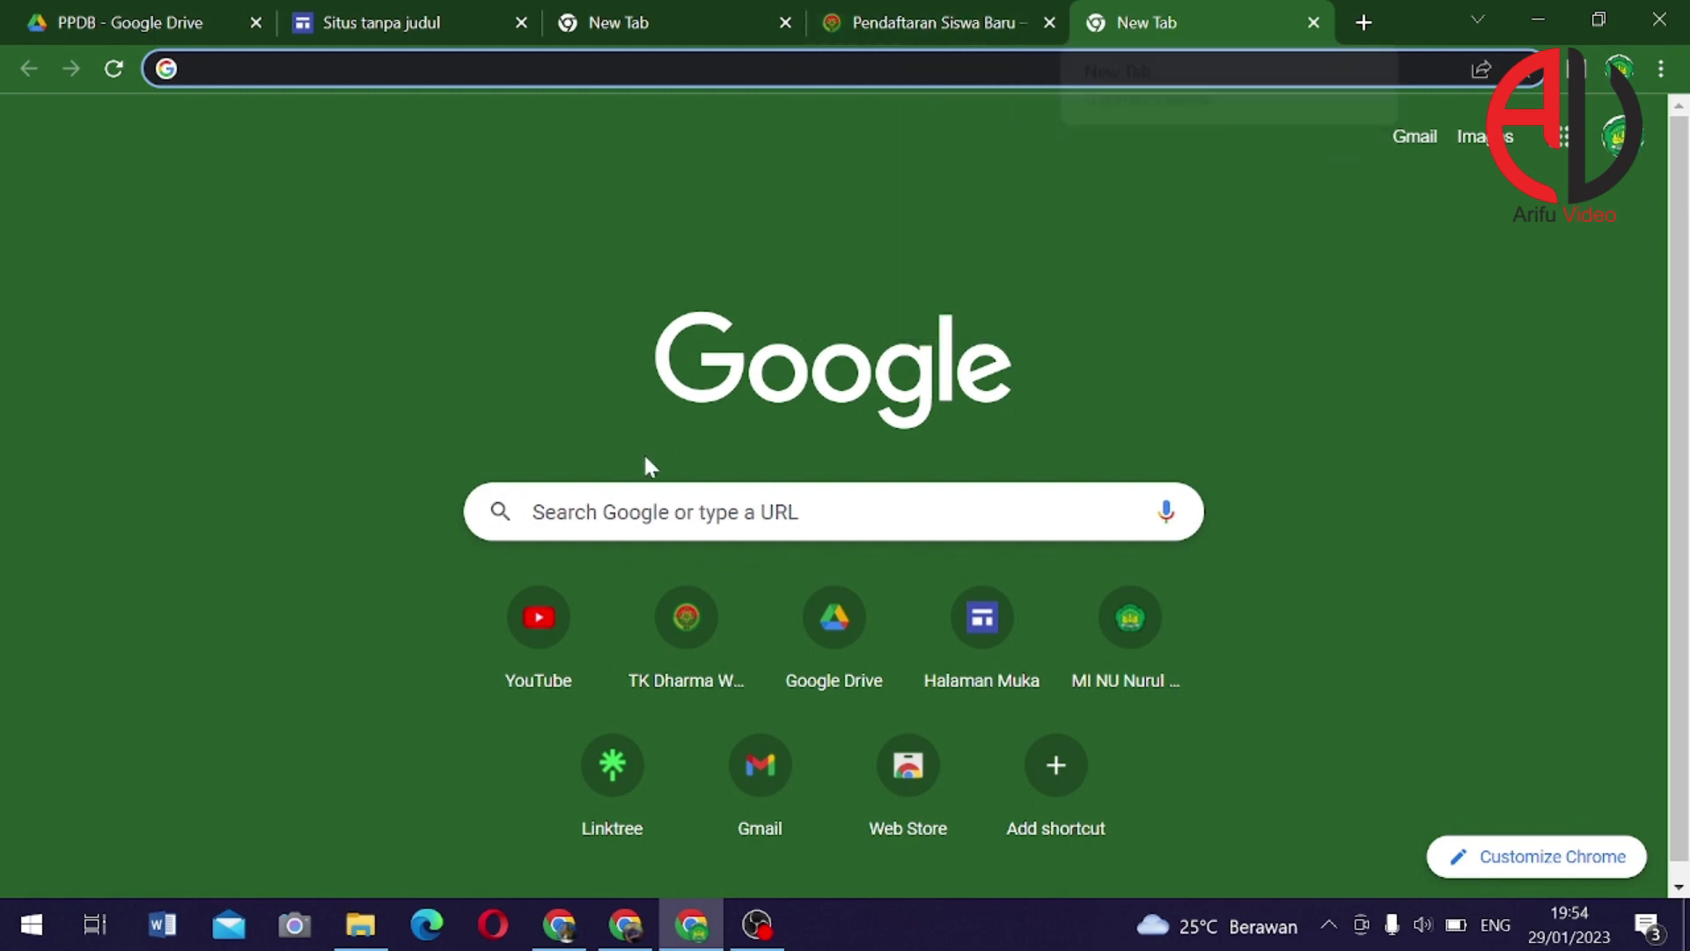
Search YouTube for 'BROSUR' and open the TK Dharma Wanita brochure video
right_click(532, 547)
left_click(582, 406)
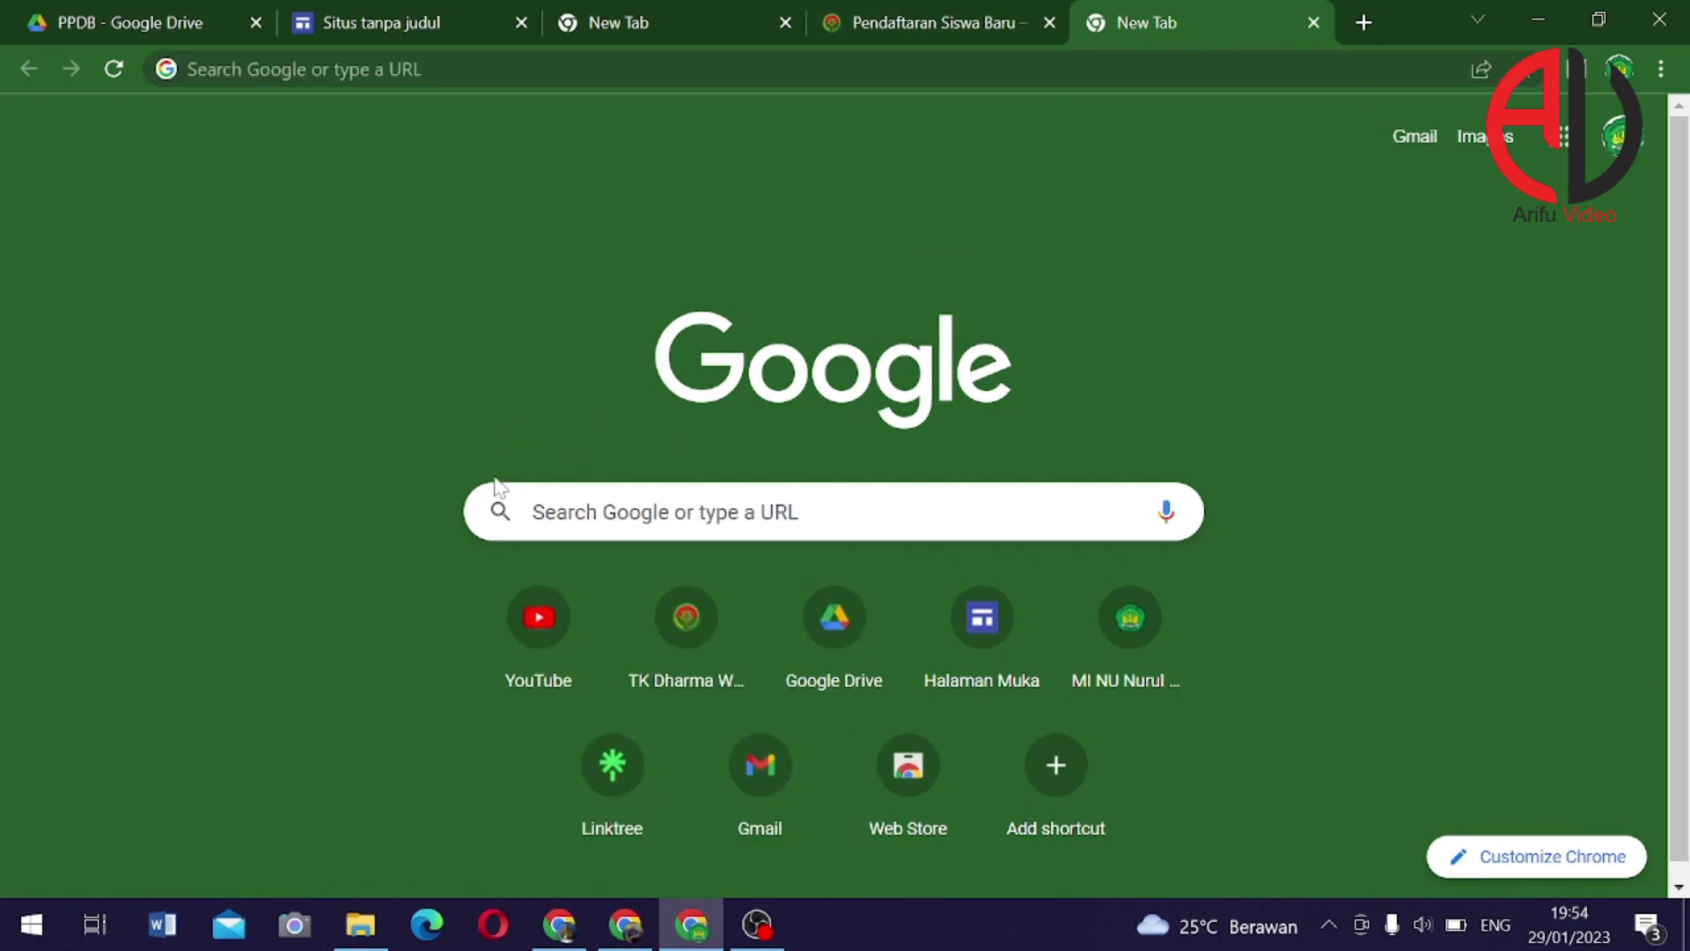
left_click(554, 625)
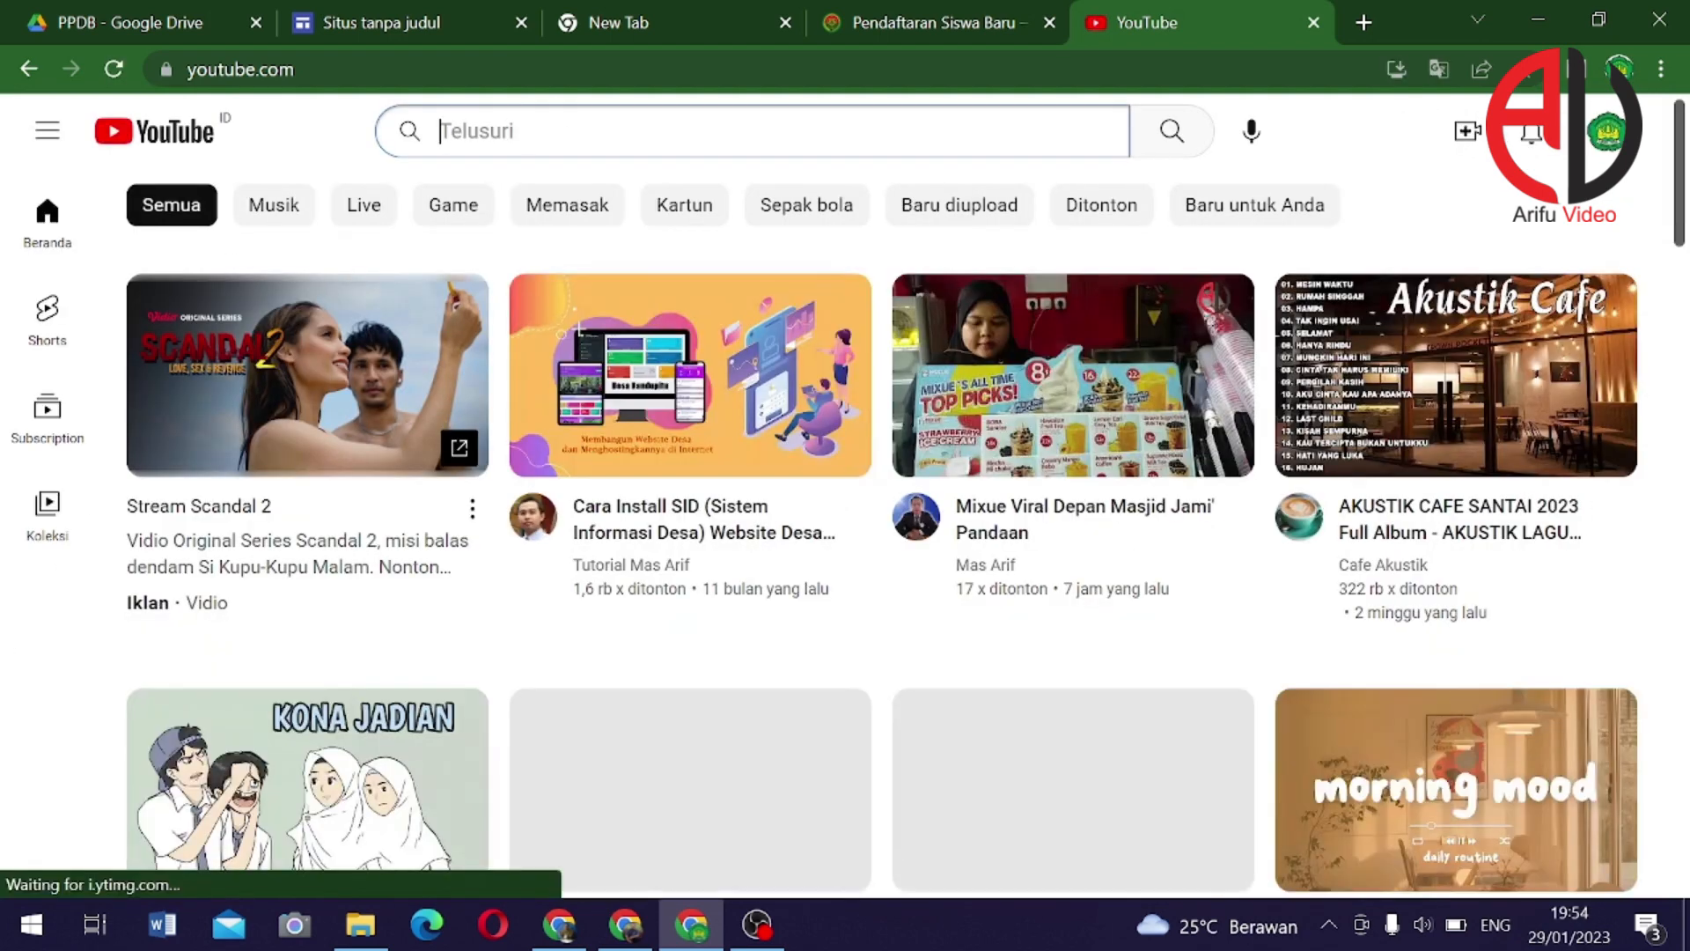
type("BROSUR")
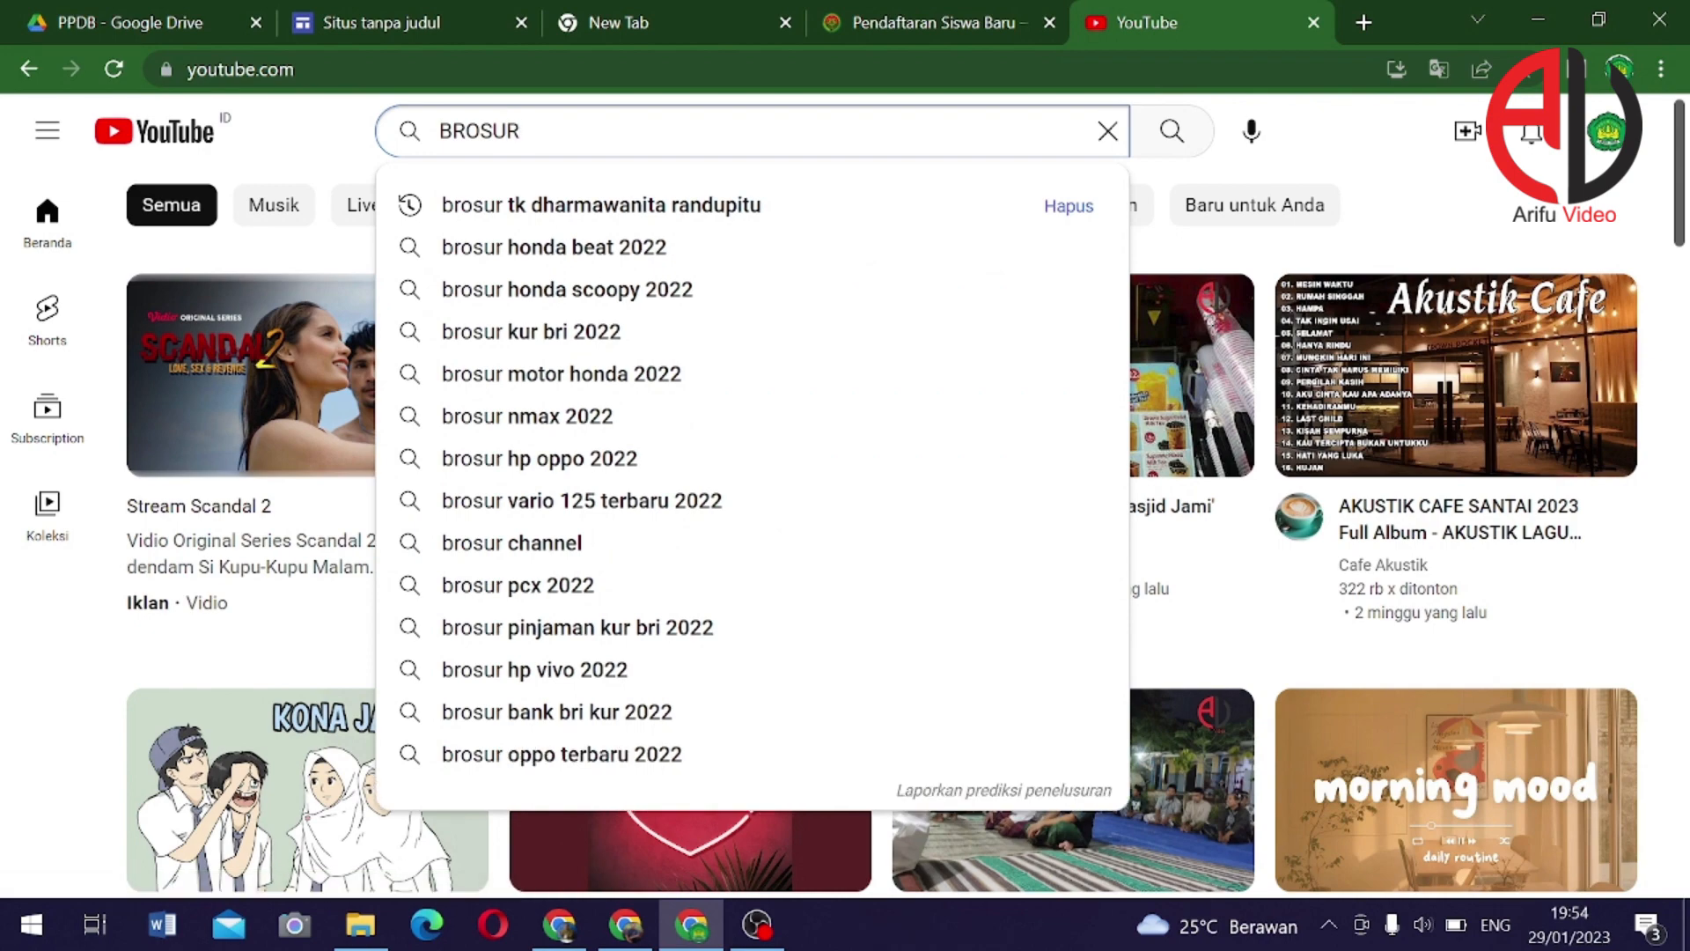
left_click(594, 209)
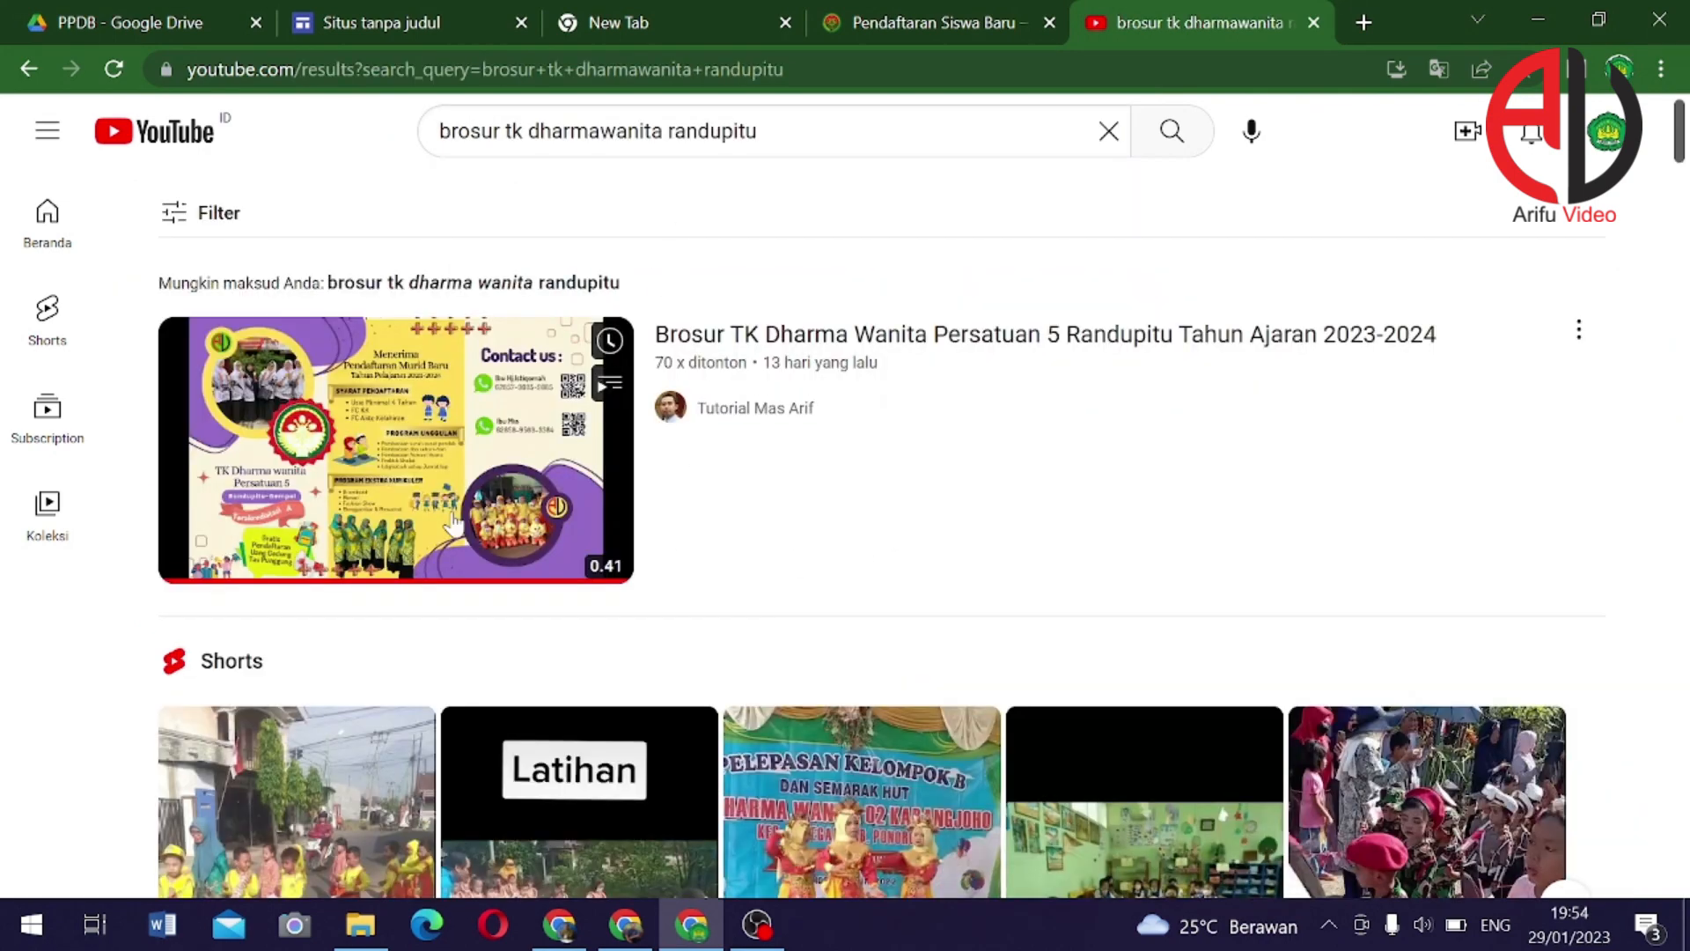
left_click(739, 440)
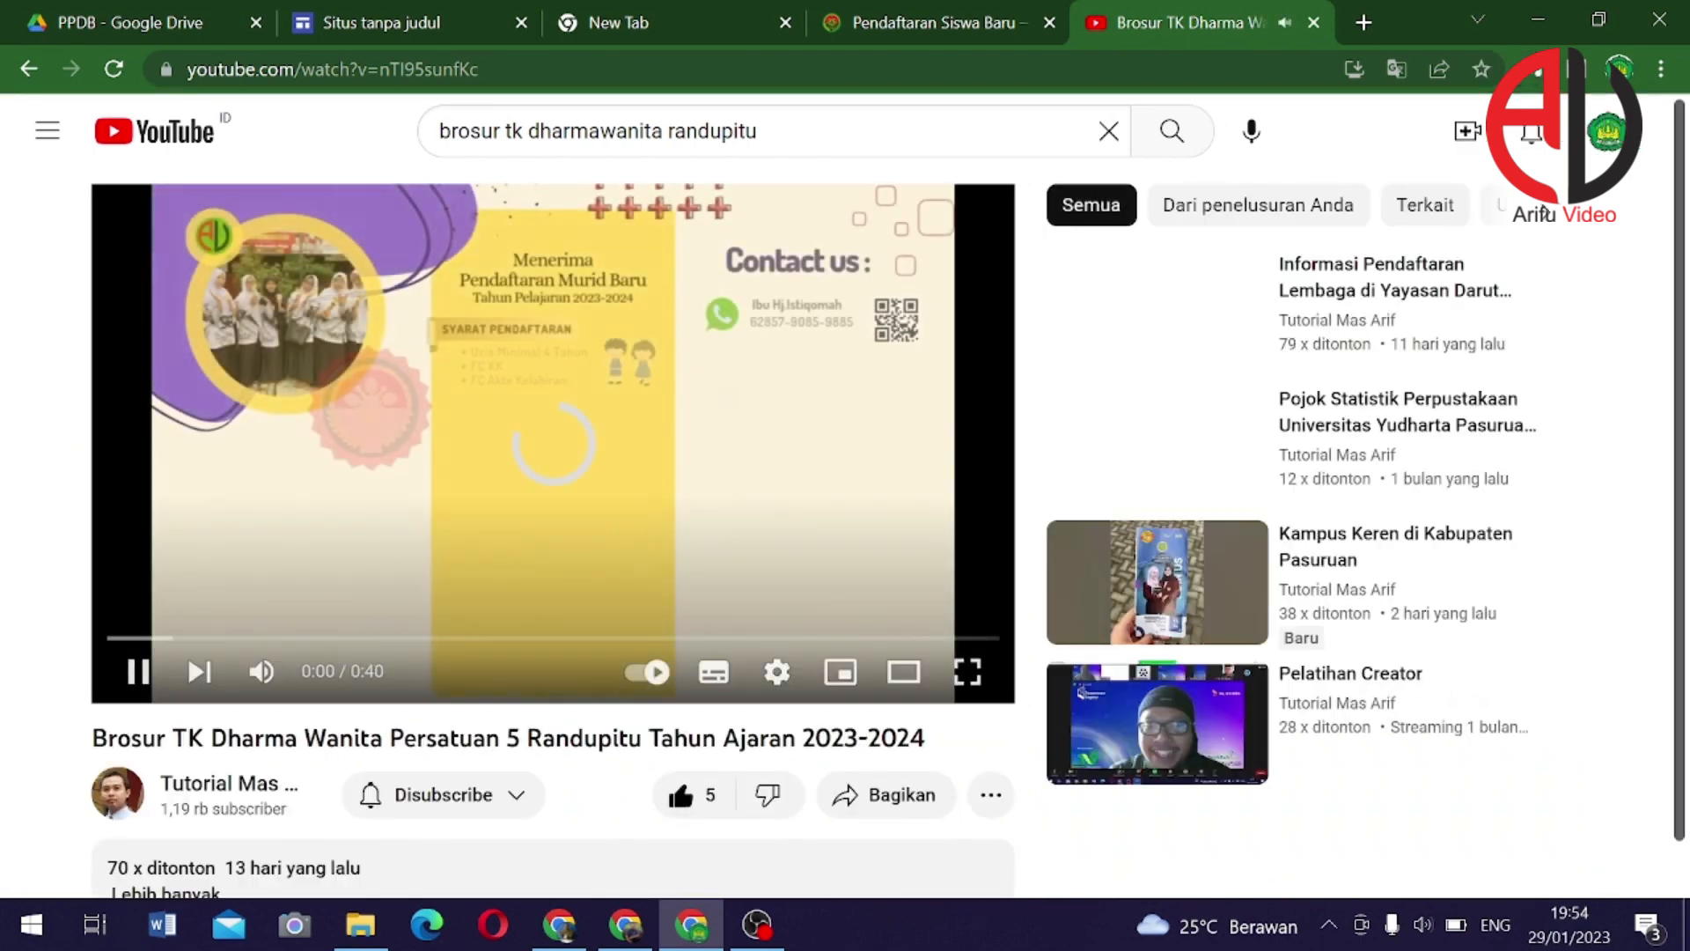
Copy the brochure video's URL, pause it, and go back to the Google Sites editor
right_click(551, 478)
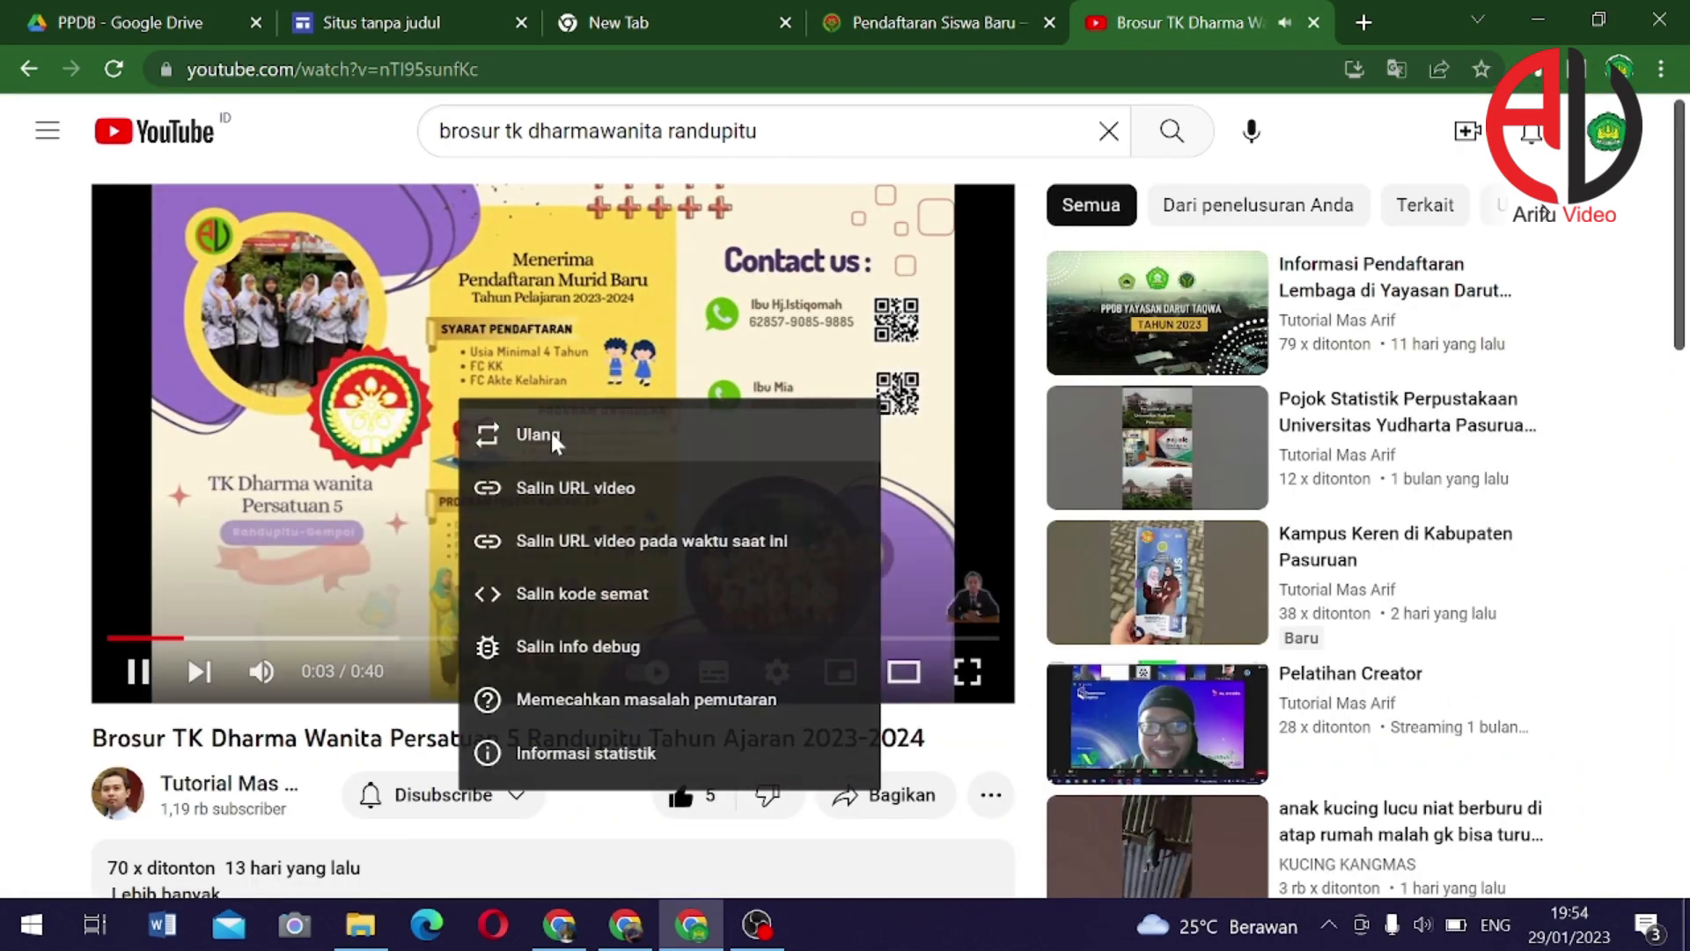
left_click(578, 491)
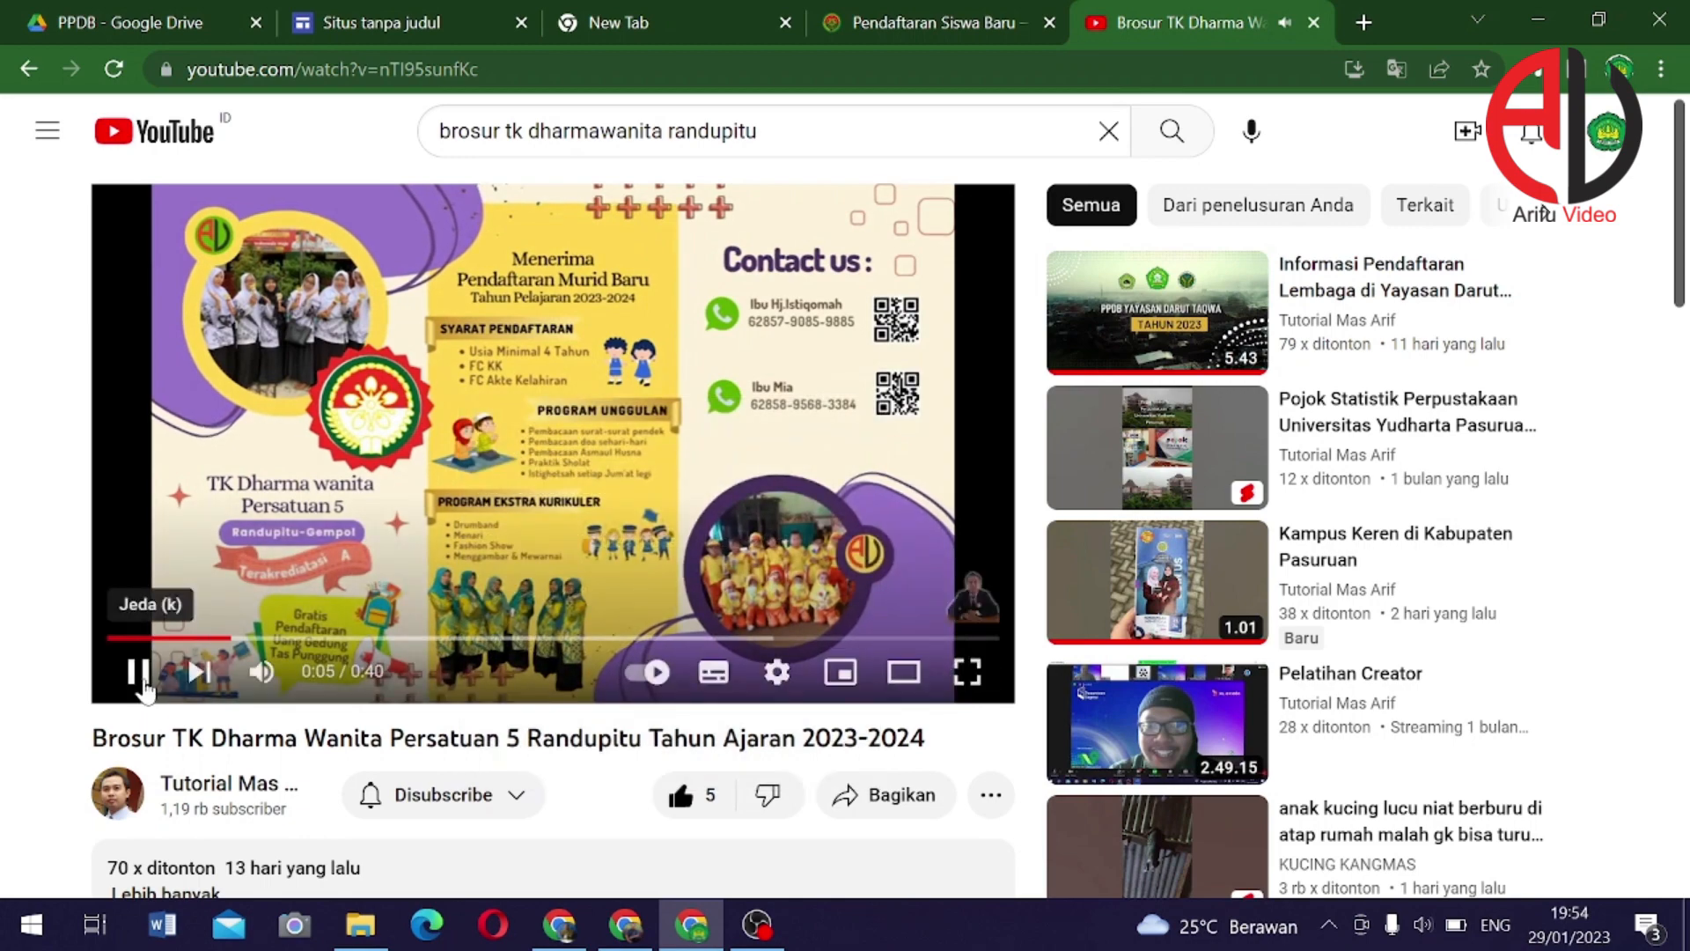
left_click(138, 672)
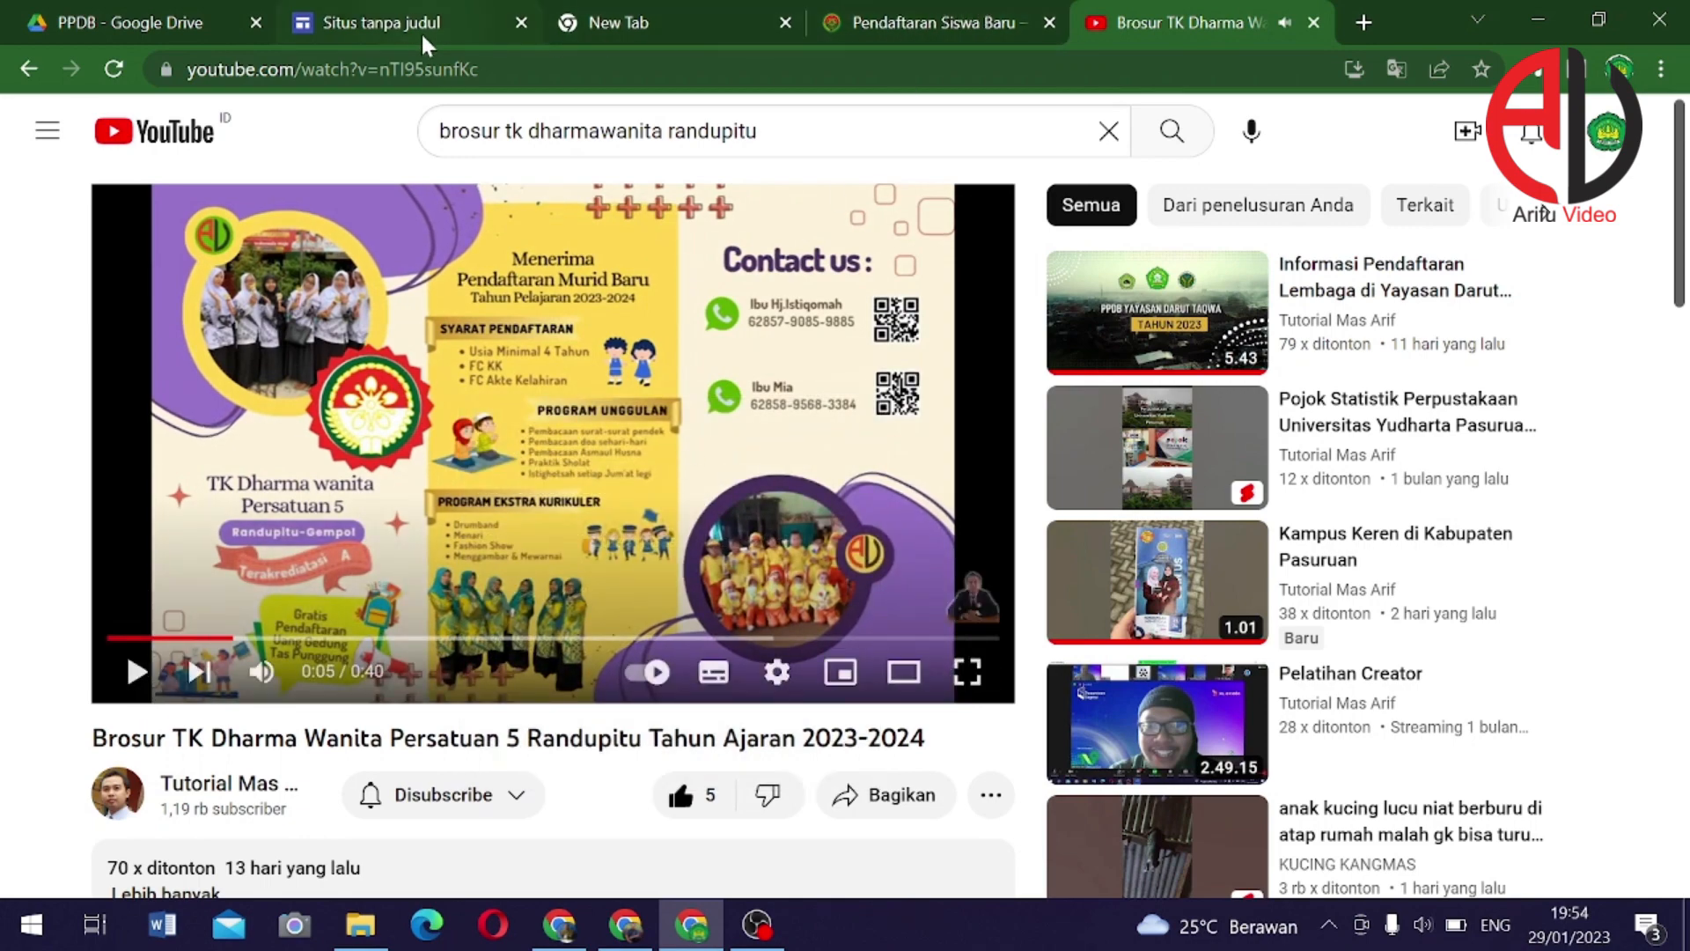
left_click(432, 26)
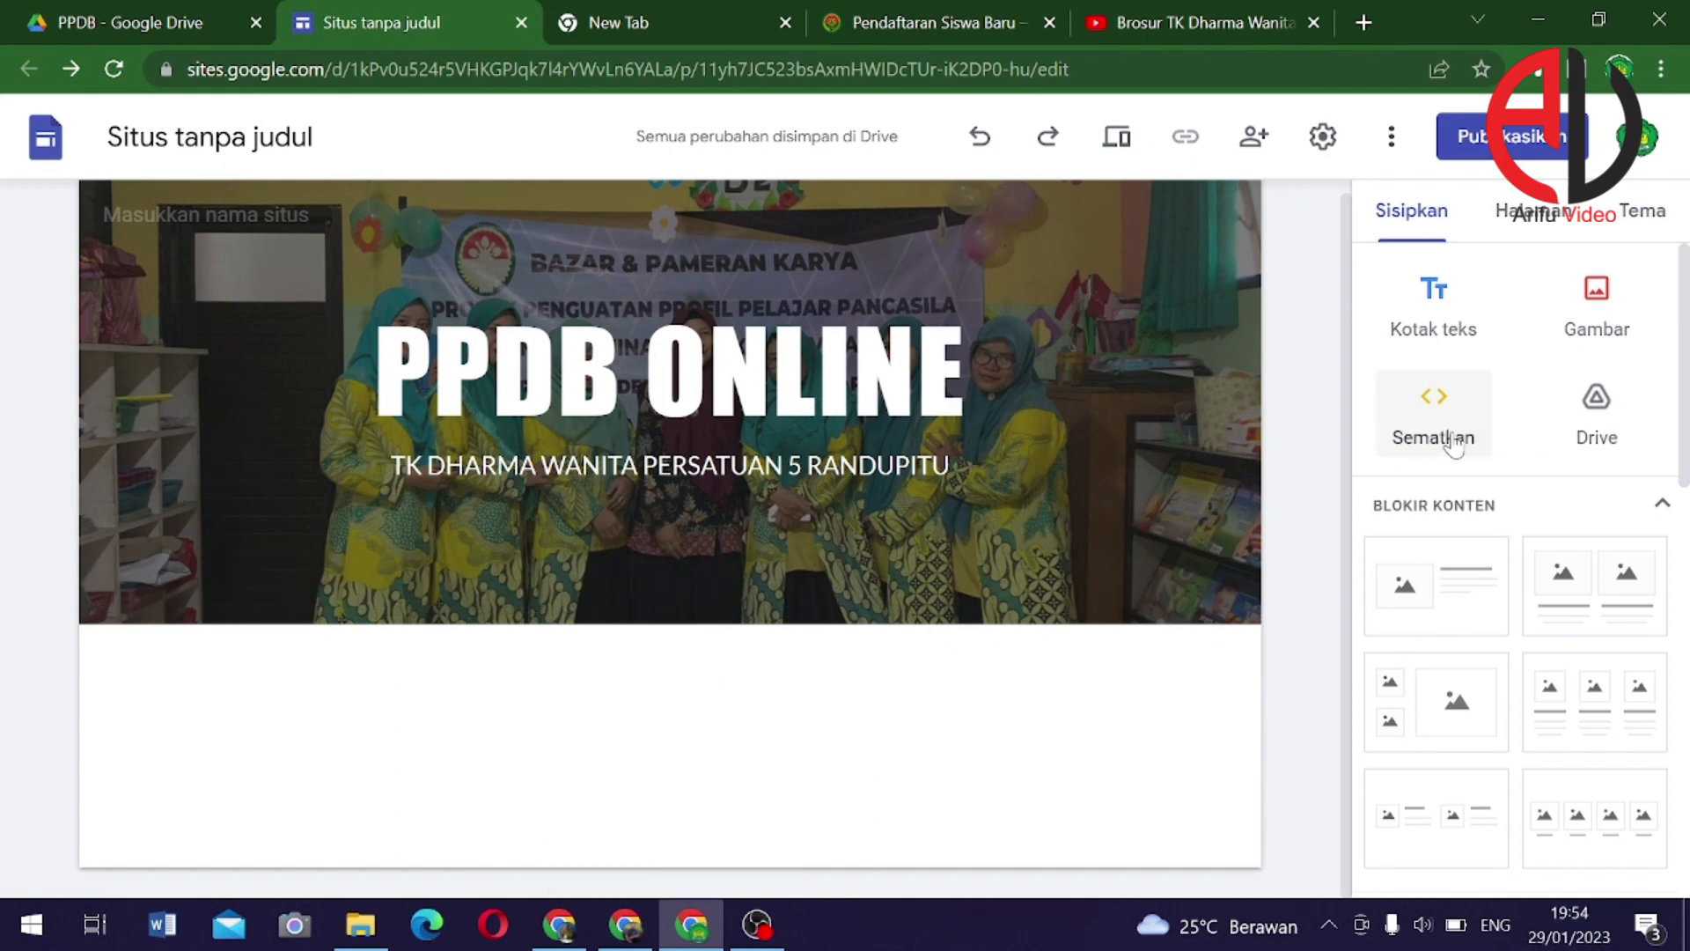
Embed the copied YouTube brochure video URL on the page below the header
scroll(1488, 520, "down", 5)
scroll(1496, 563, "up", 4)
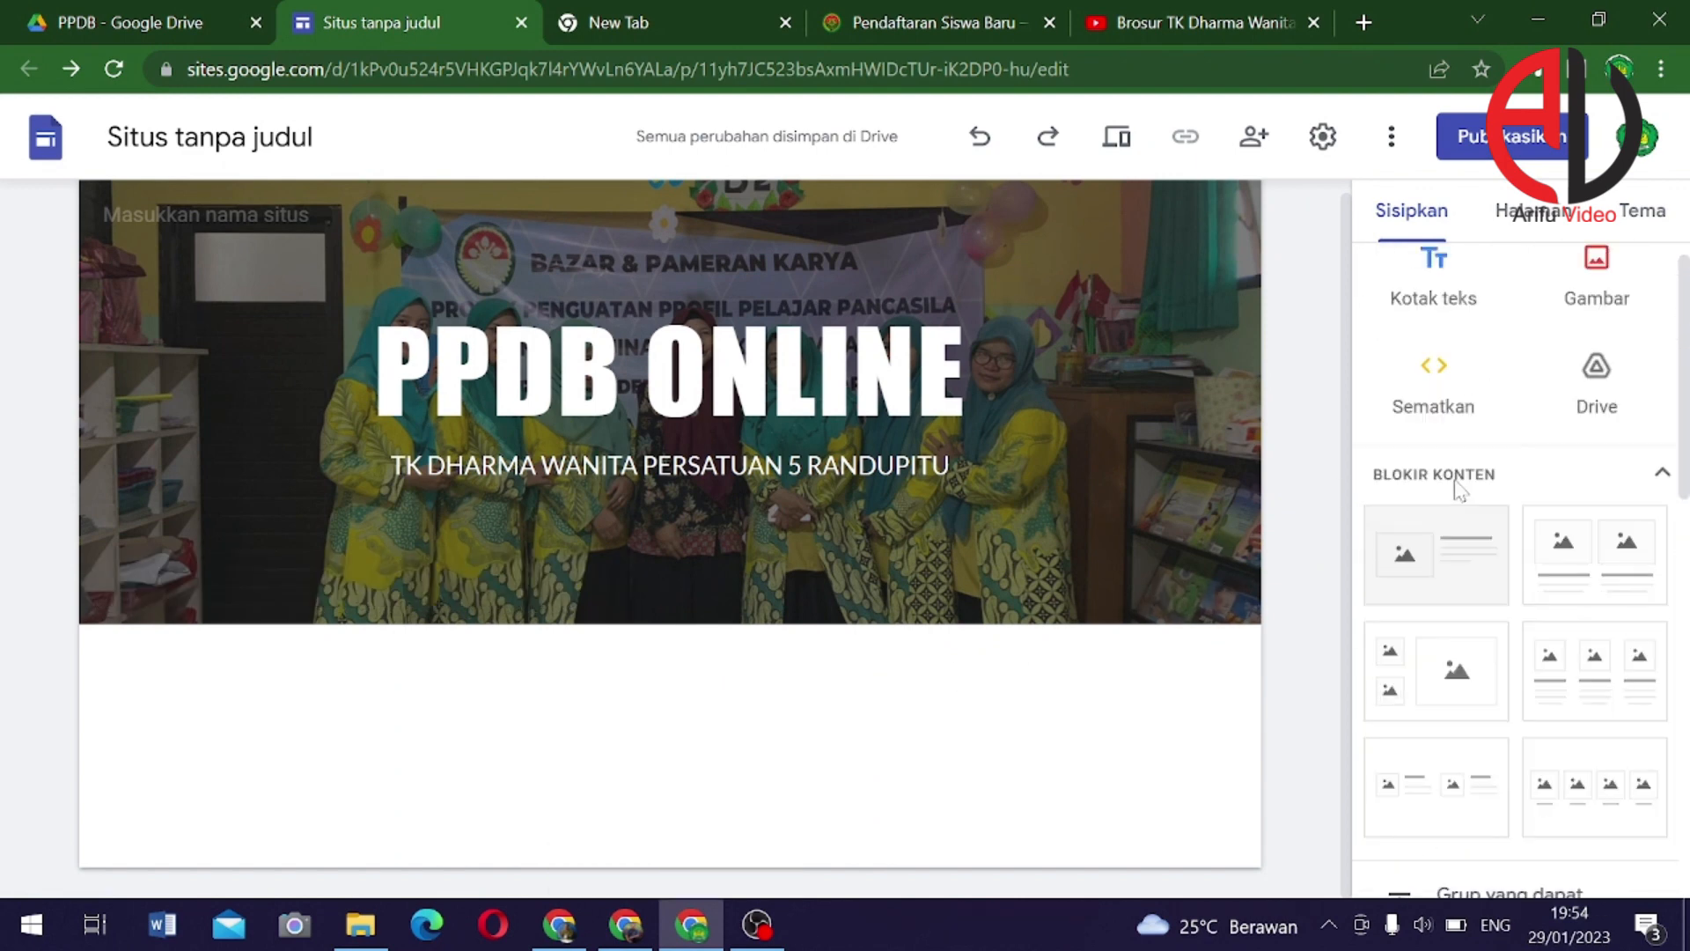
scroll(1460, 488, "up", 1)
left_click(1454, 430)
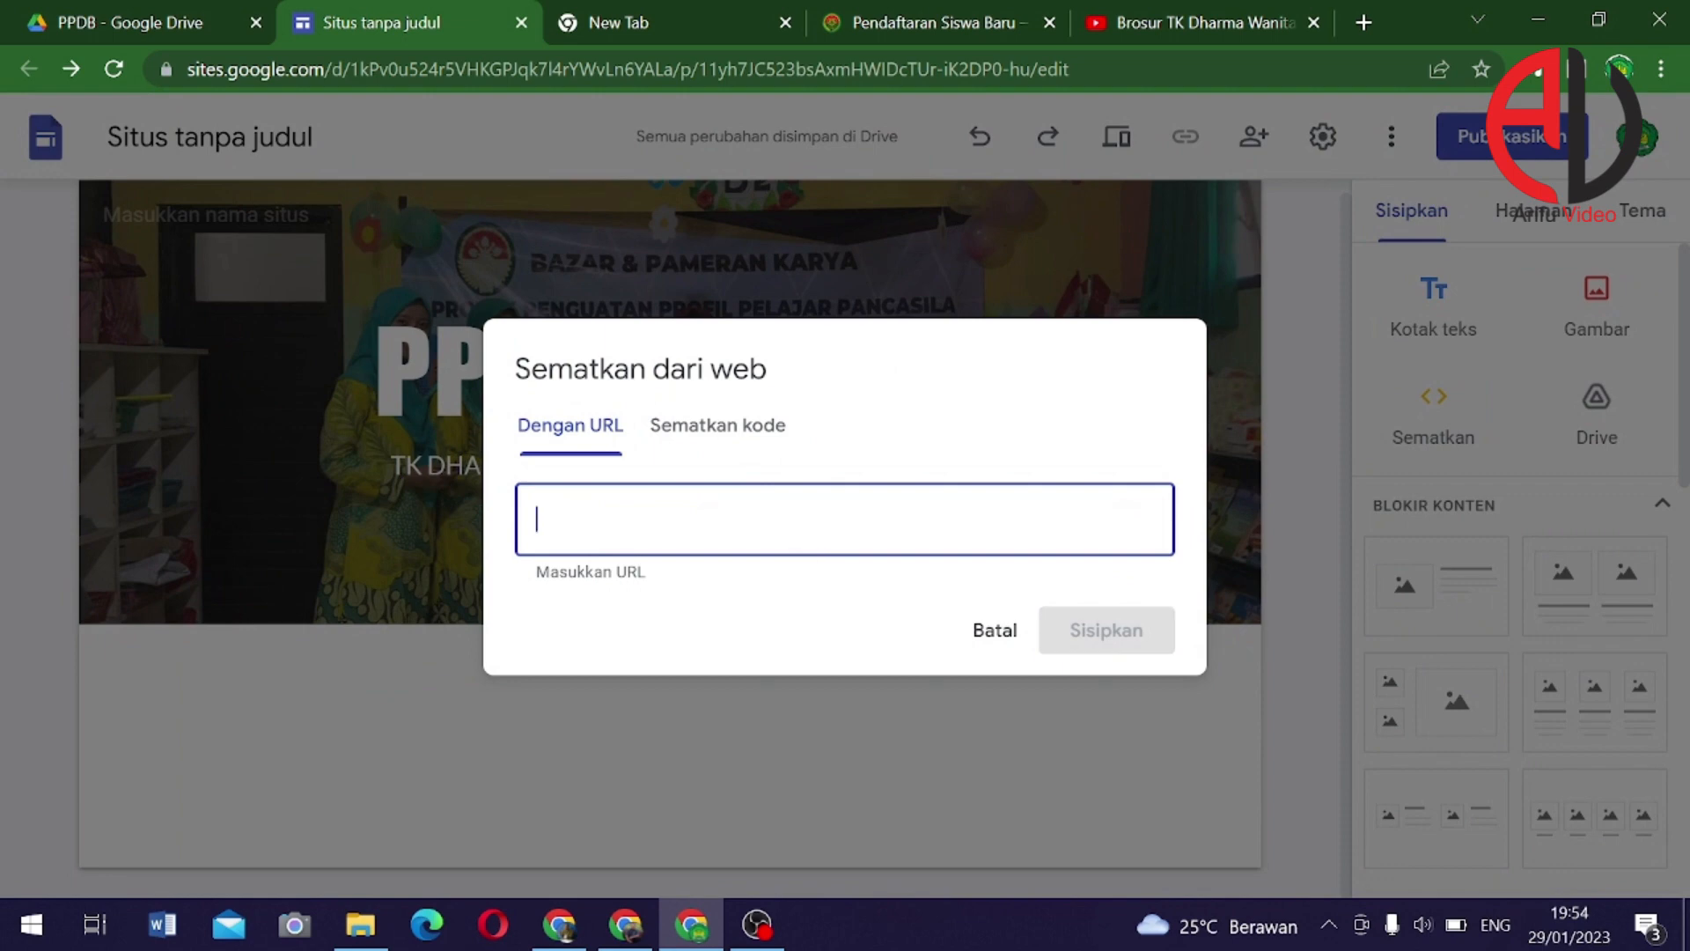
type("https://youtu.be/nTI95sunfKc")
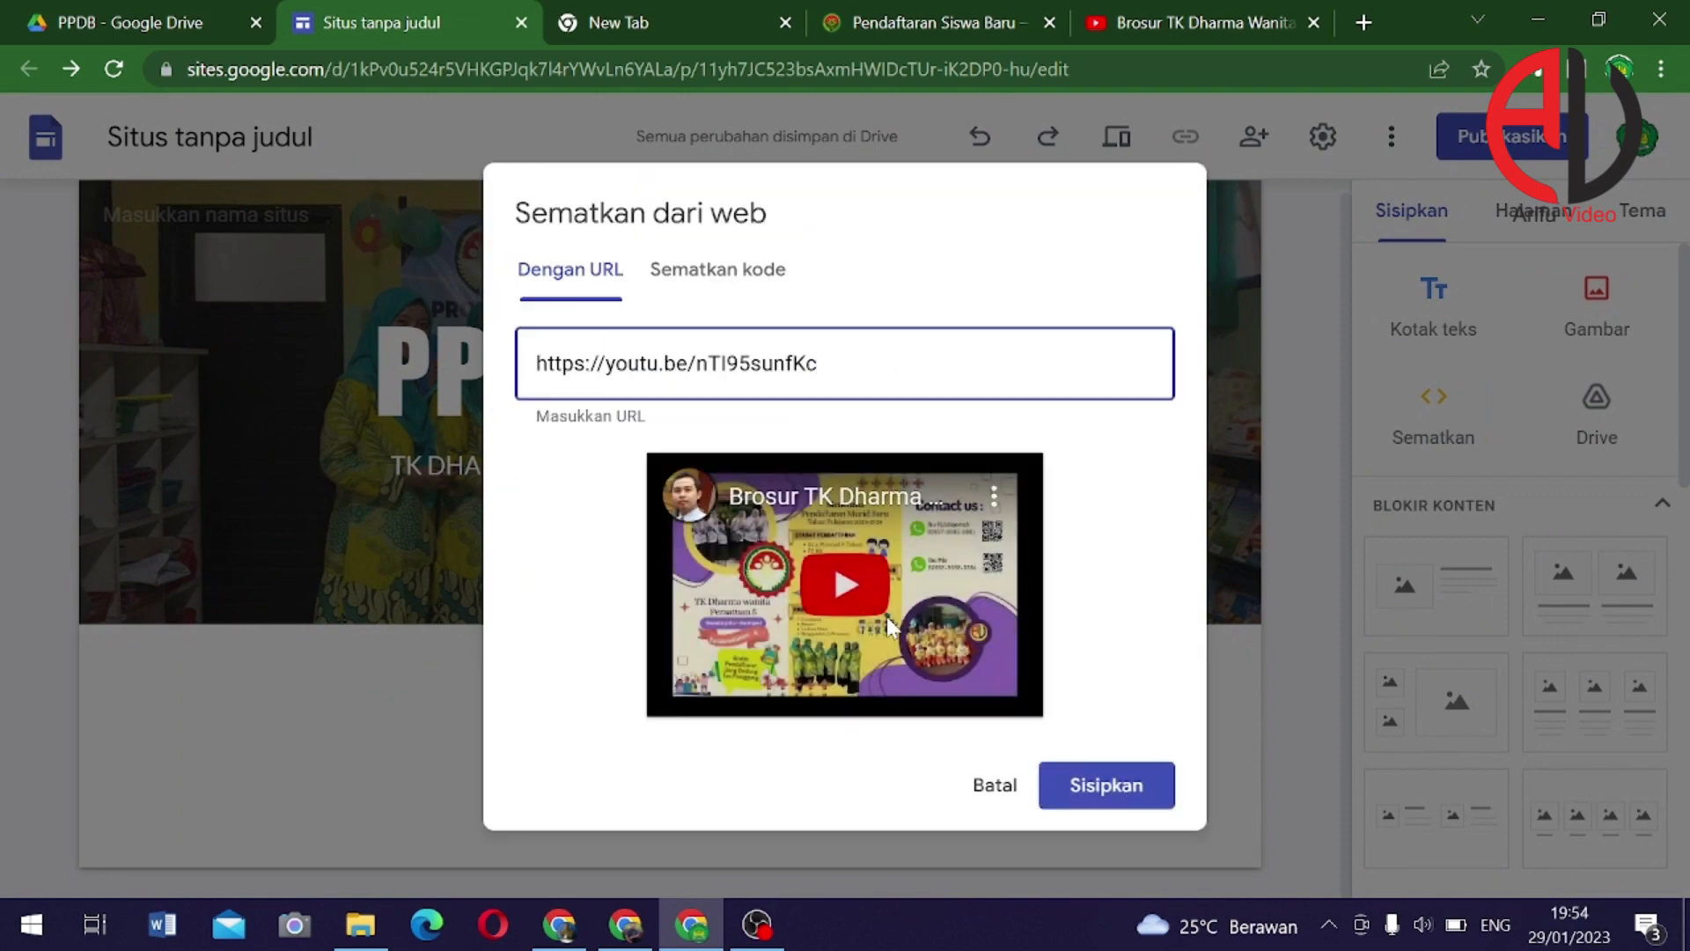
left_click(1118, 784)
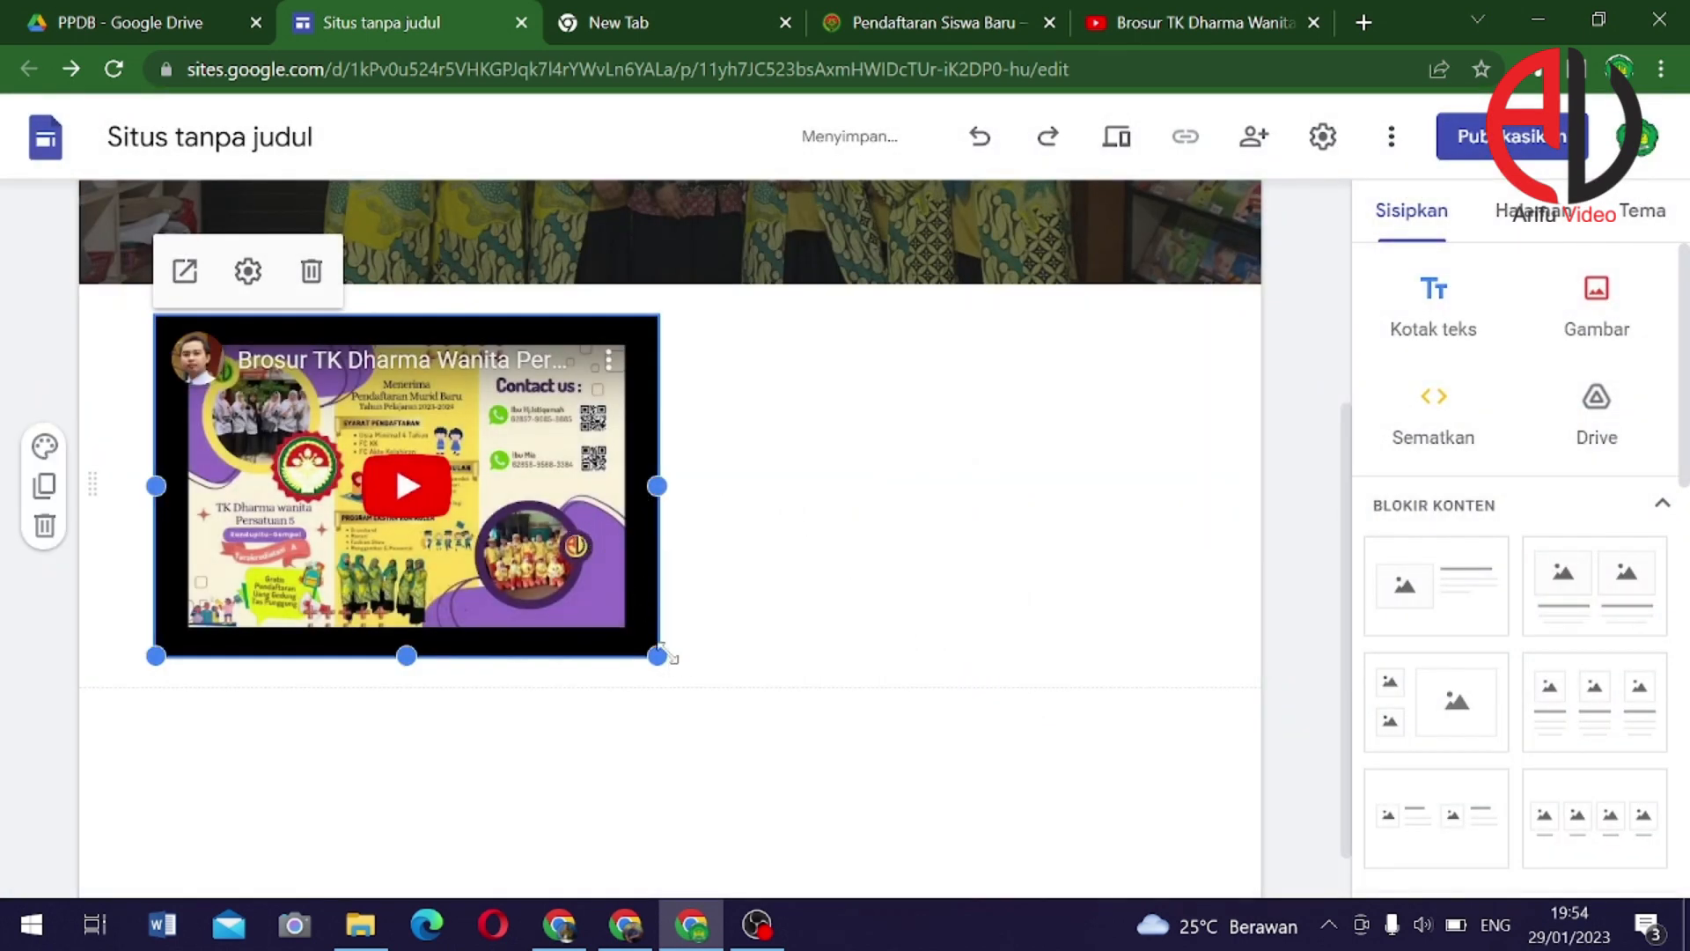
Stretch the embedded brochure video to full page width and make it taller
left_click_drag(657, 656, 1215, 710)
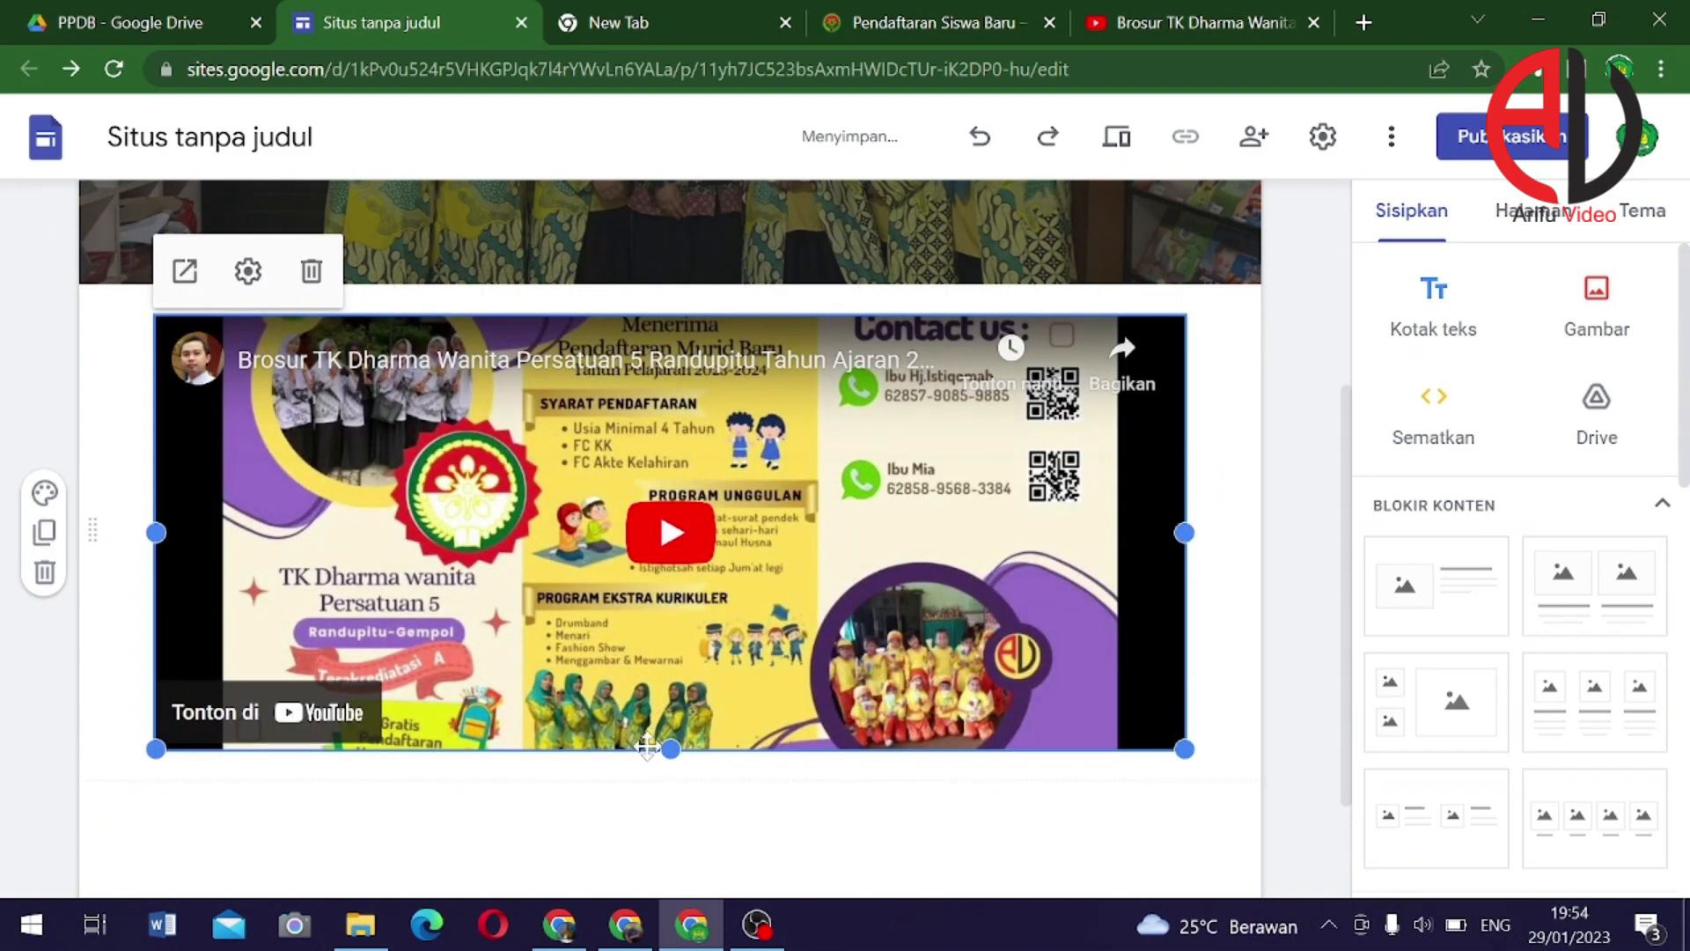
left_click_drag(670, 749, 690, 855)
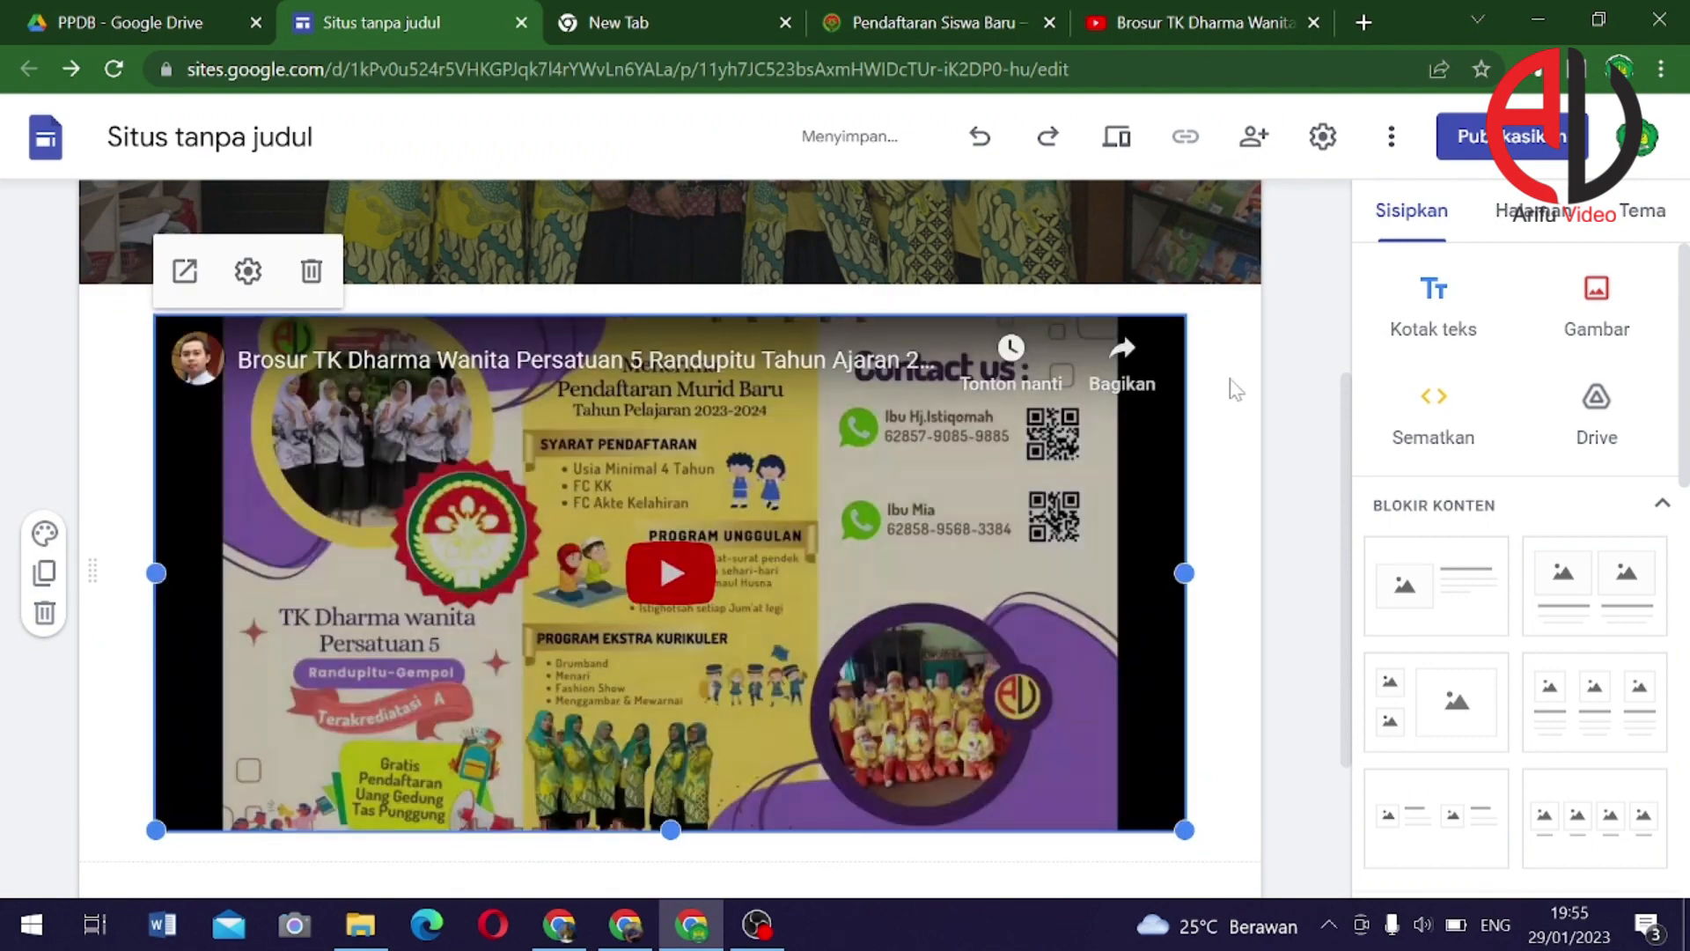
left_click(1236, 390)
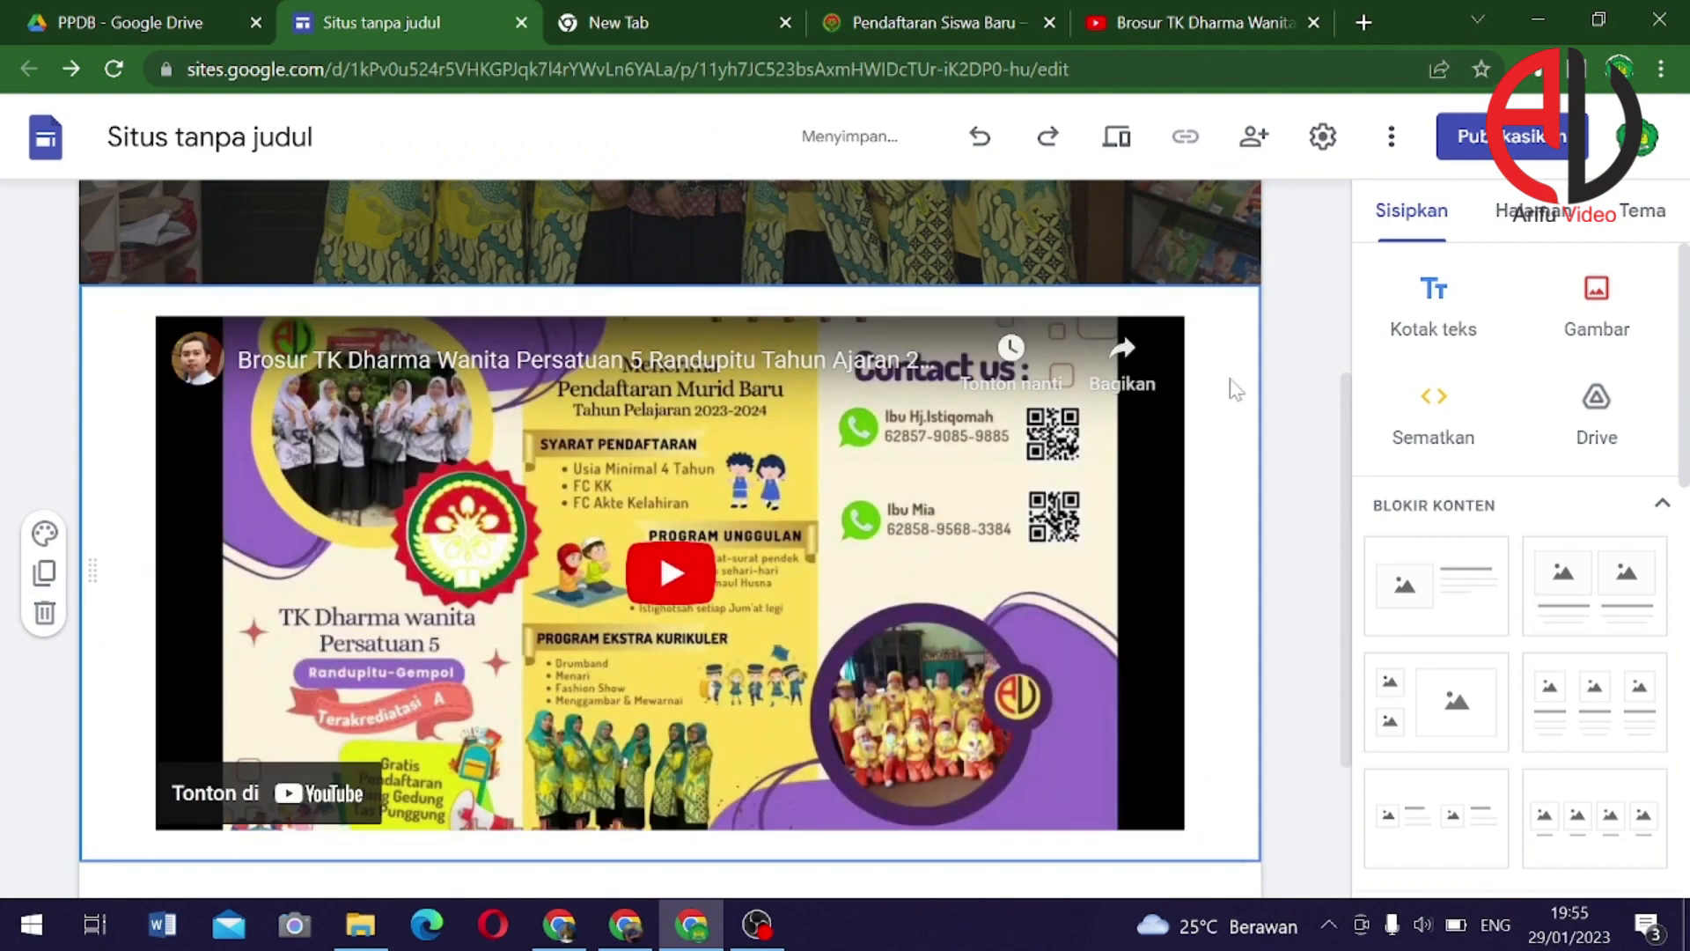
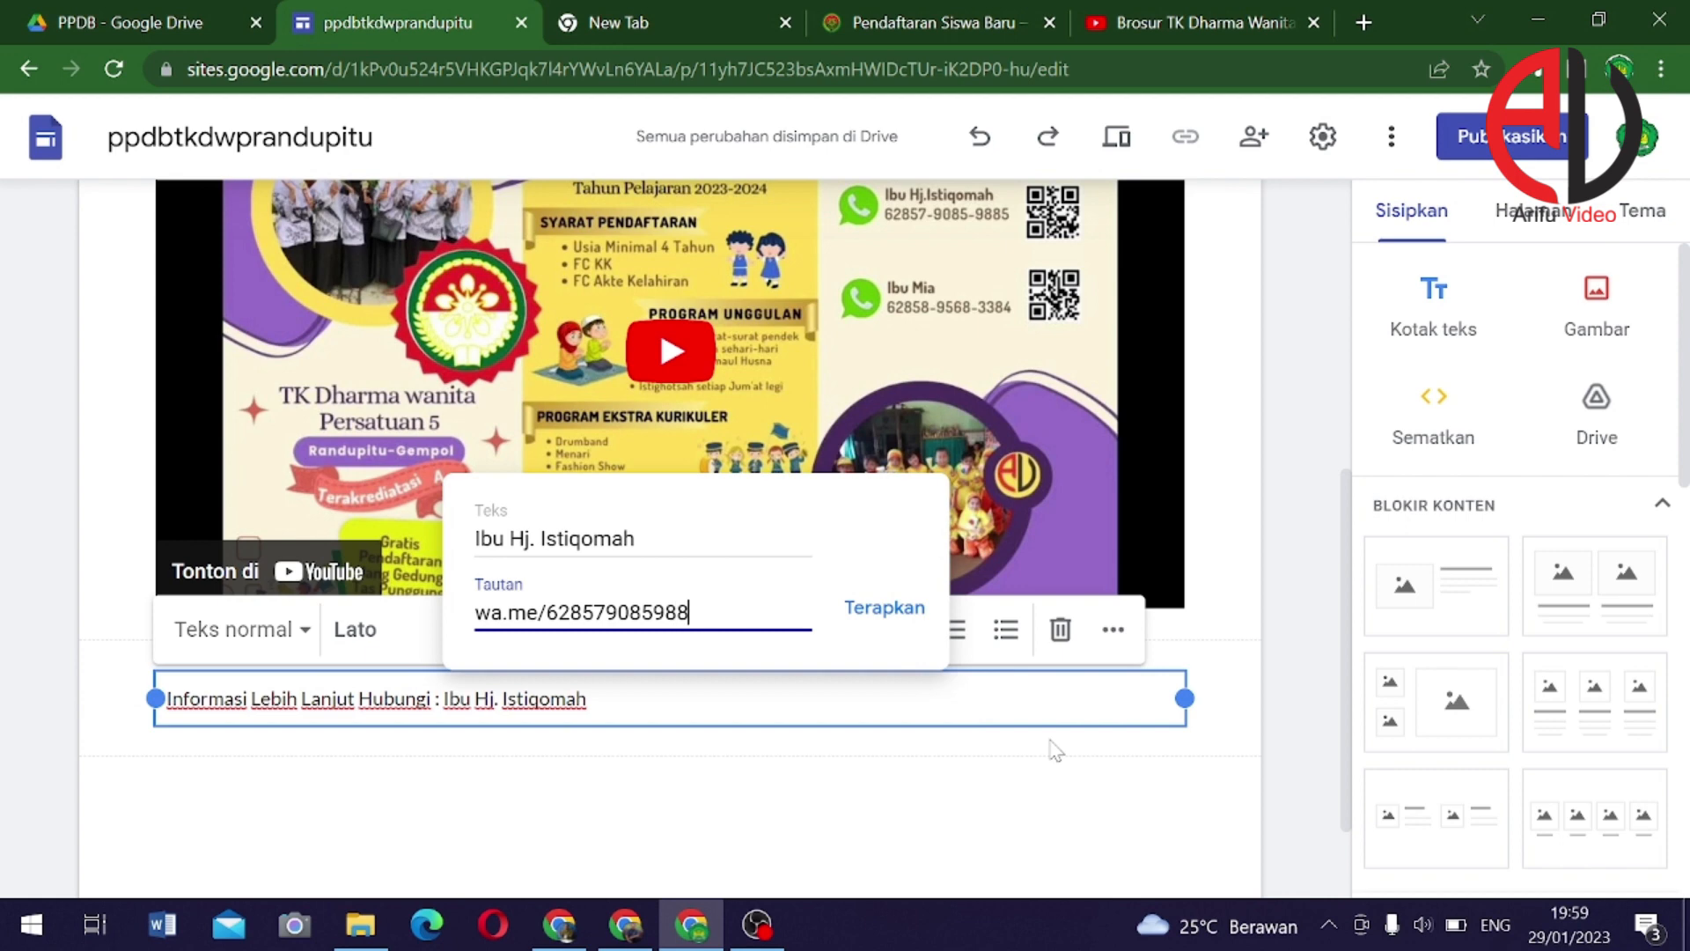
Apply the wa.me WhatsApp link to the contact name and deselect the text box
left_click(881, 611)
left_click(603, 814)
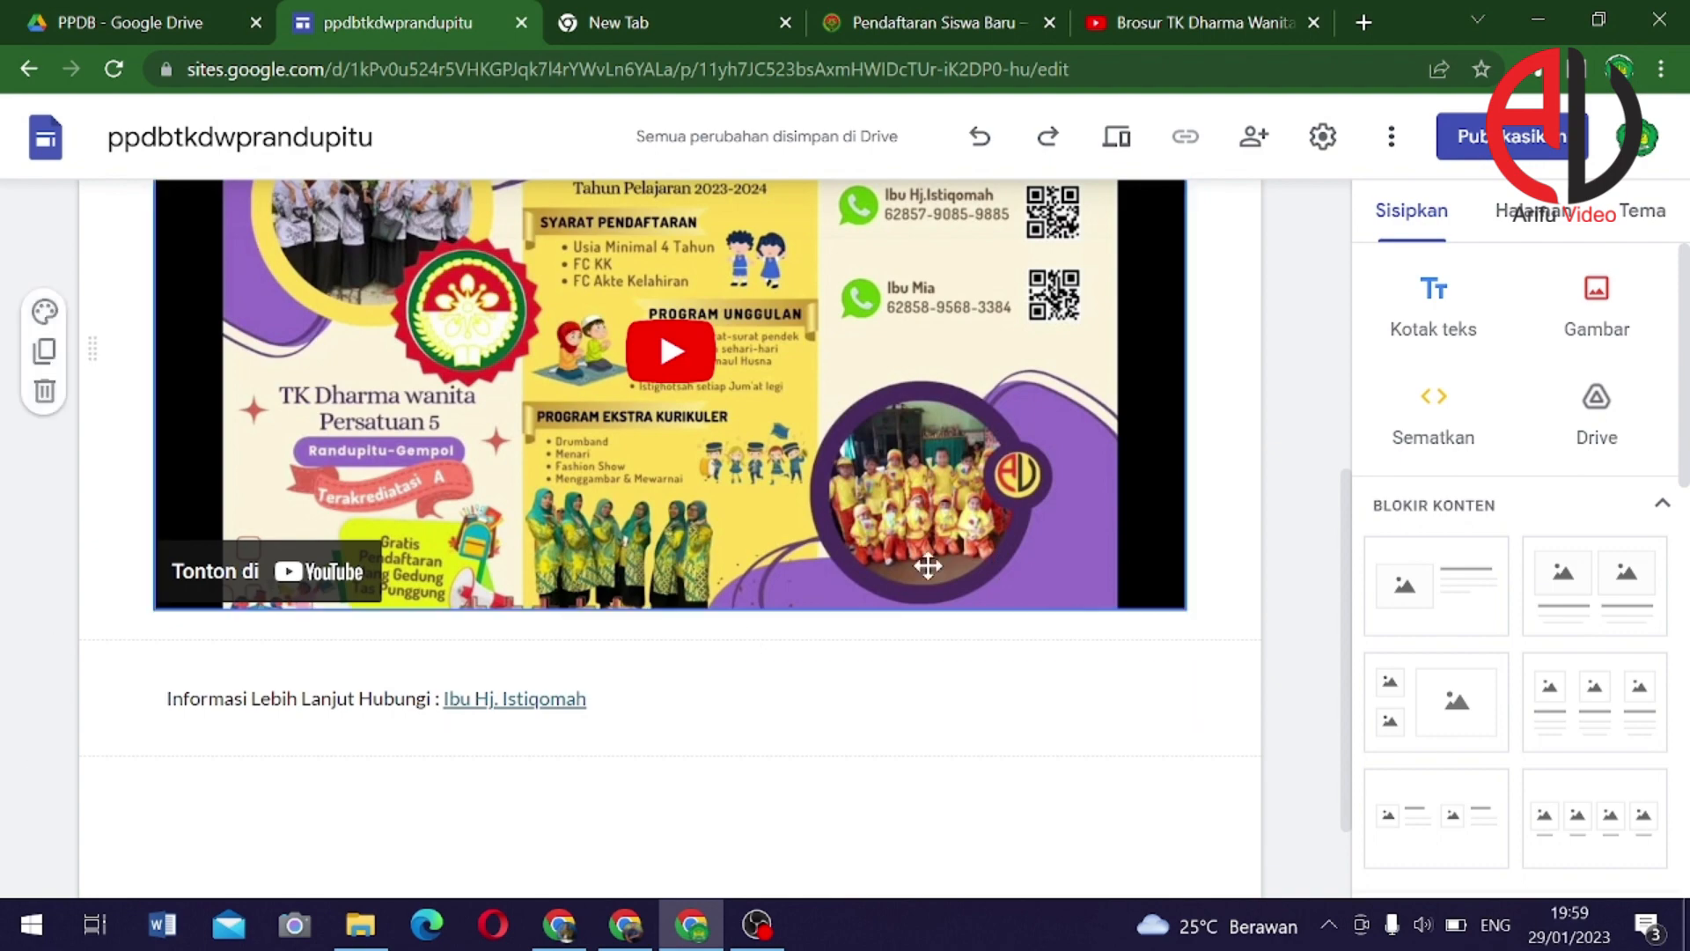
scroll(550, 738, "up", 7)
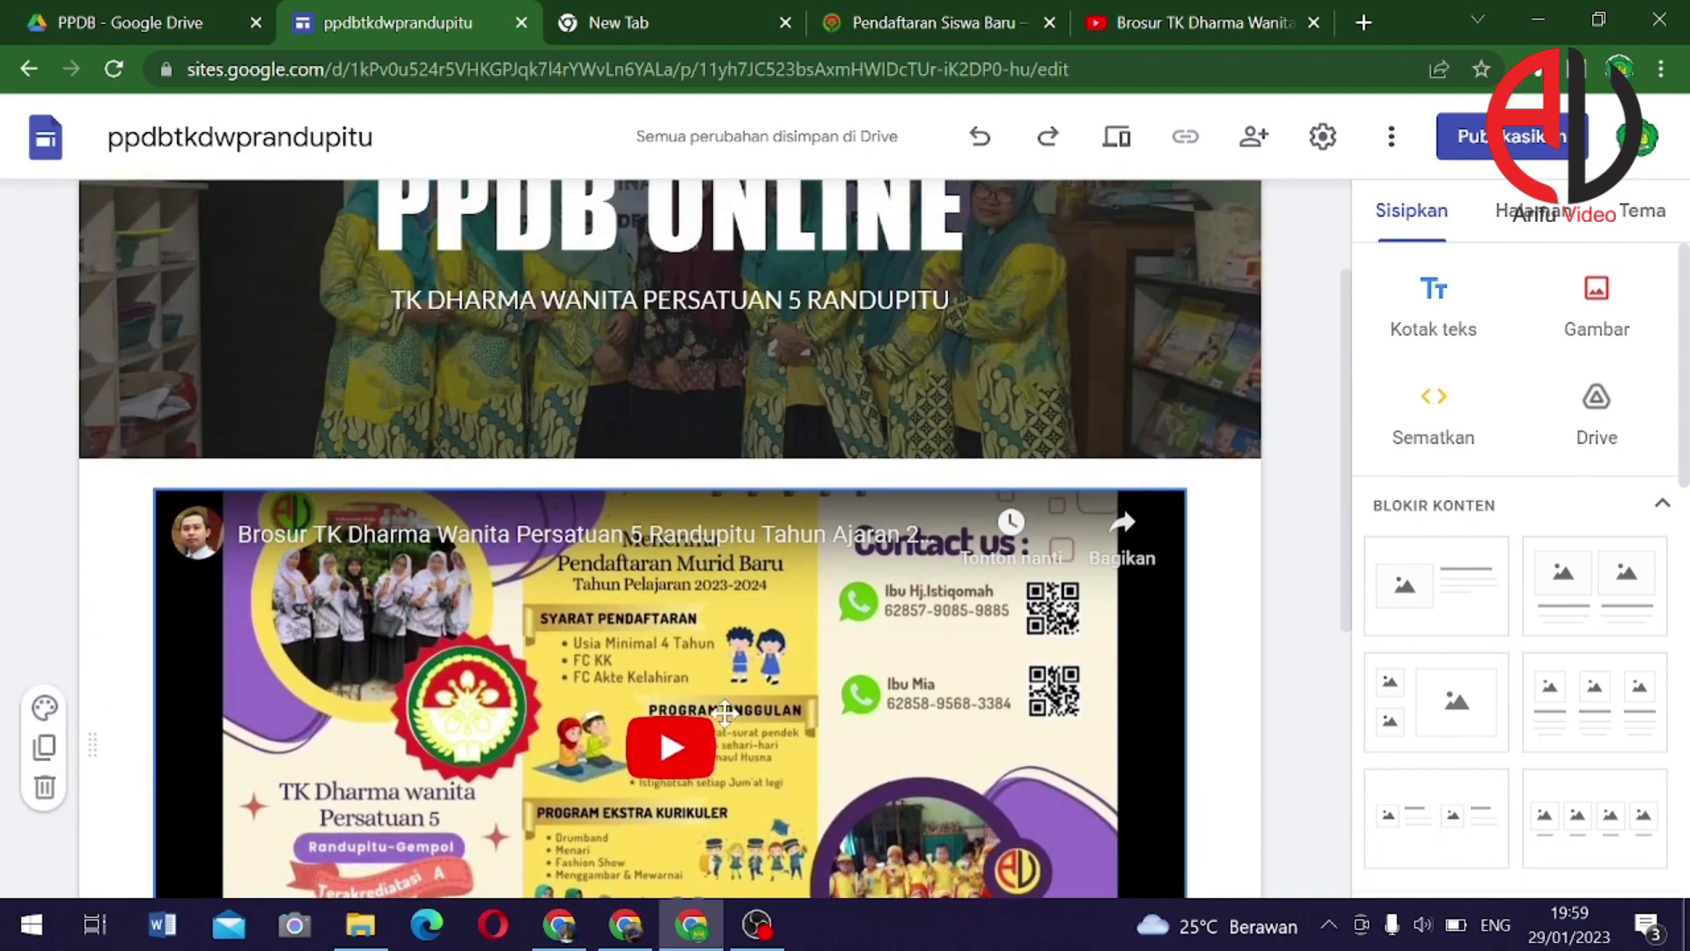
scroll(711, 666, "down", 7)
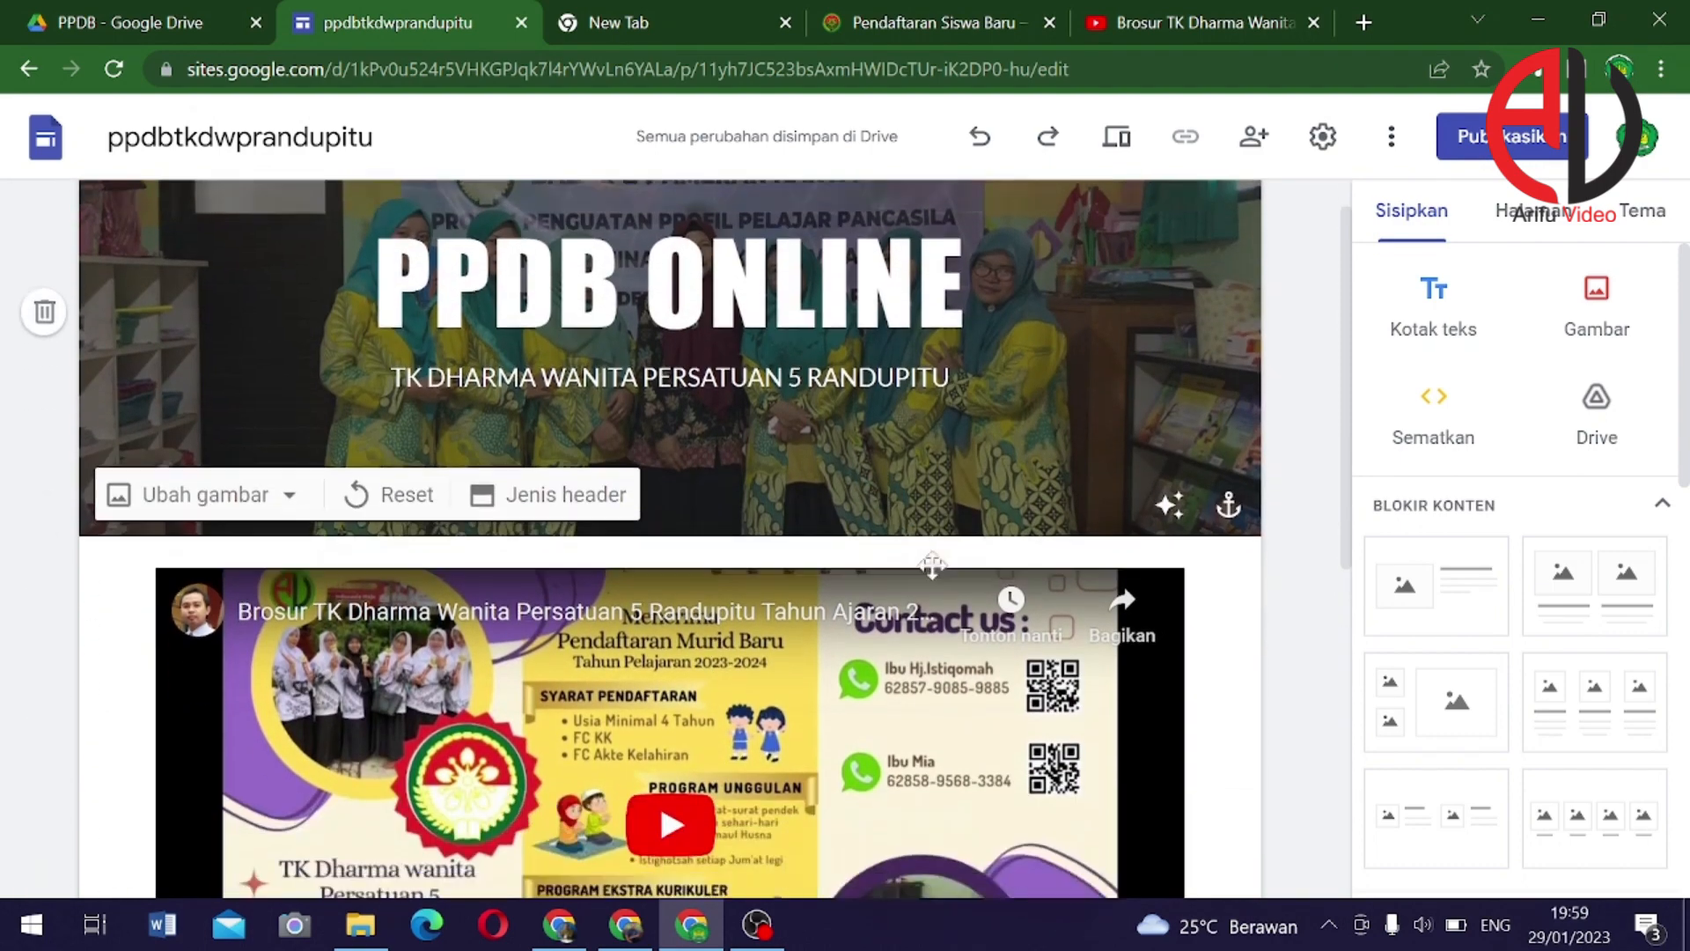
scroll(1136, 623, "up", 6)
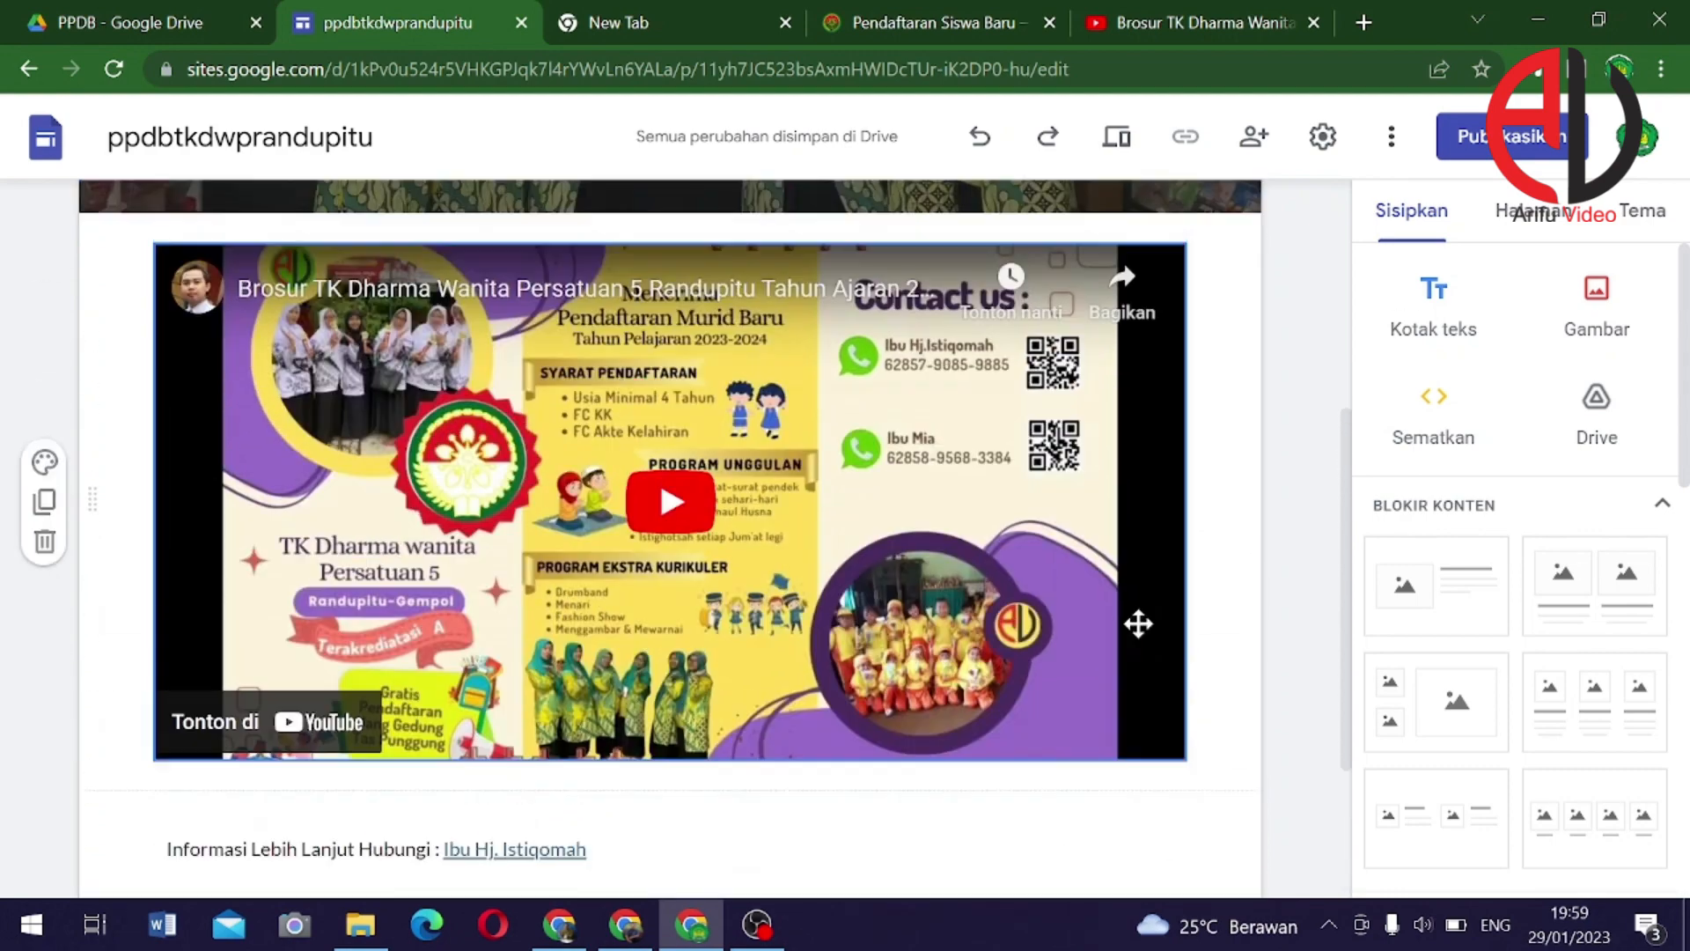
scroll(1147, 630, "down", 7)
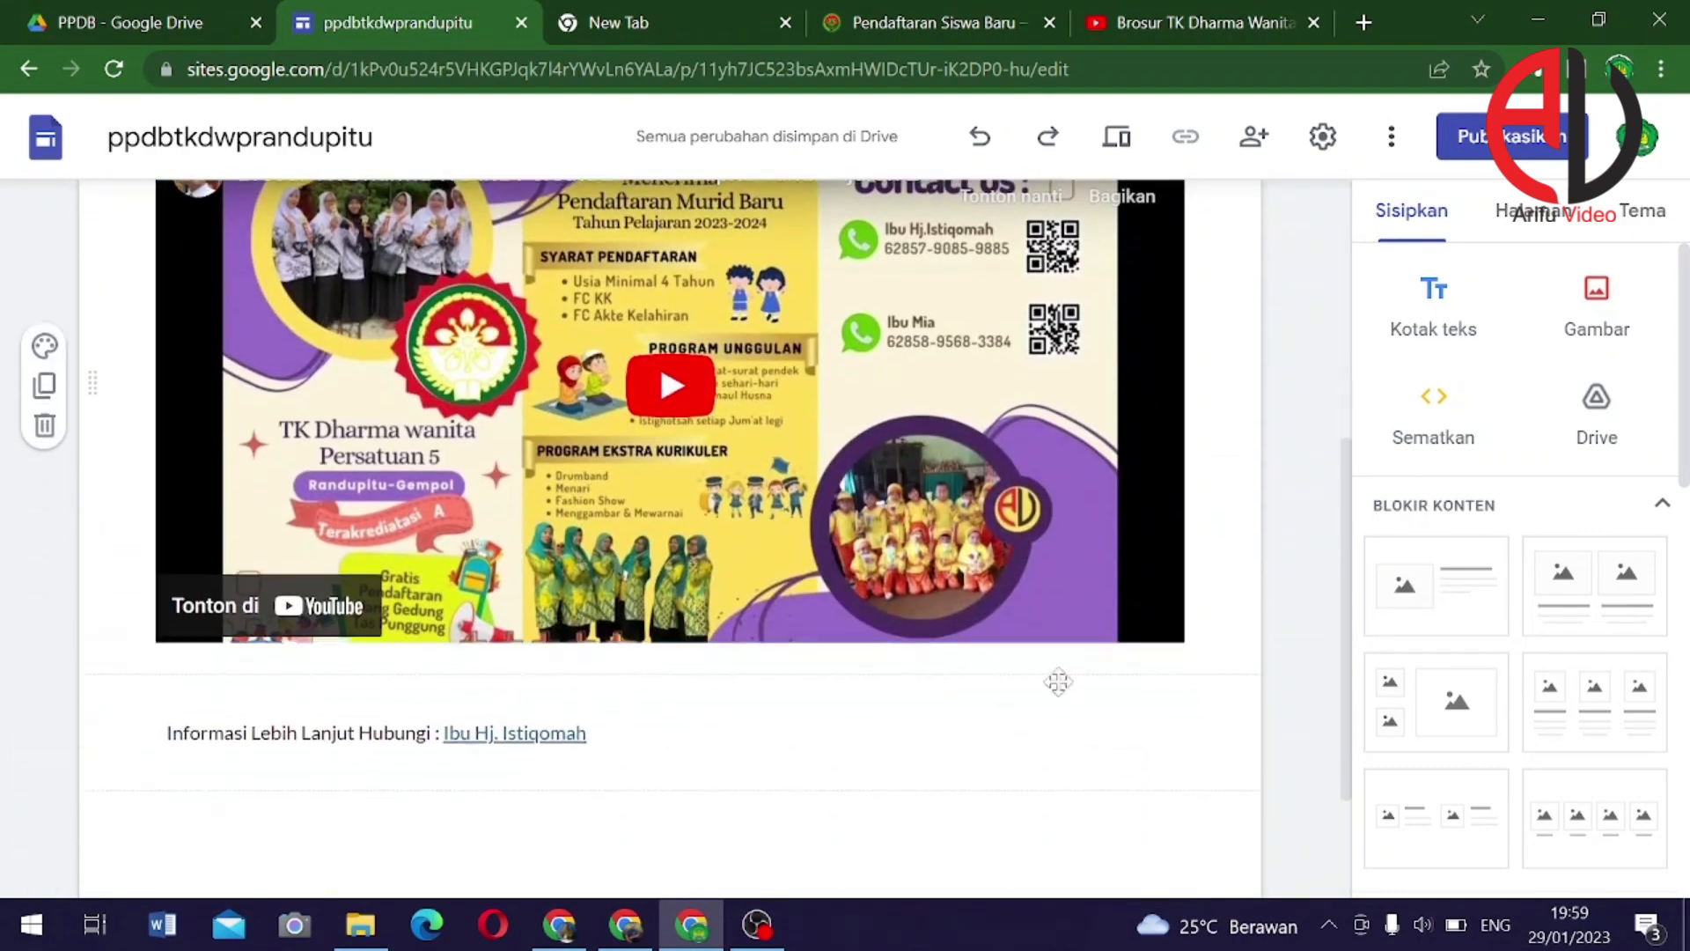
scroll(990, 700, "up", 2)
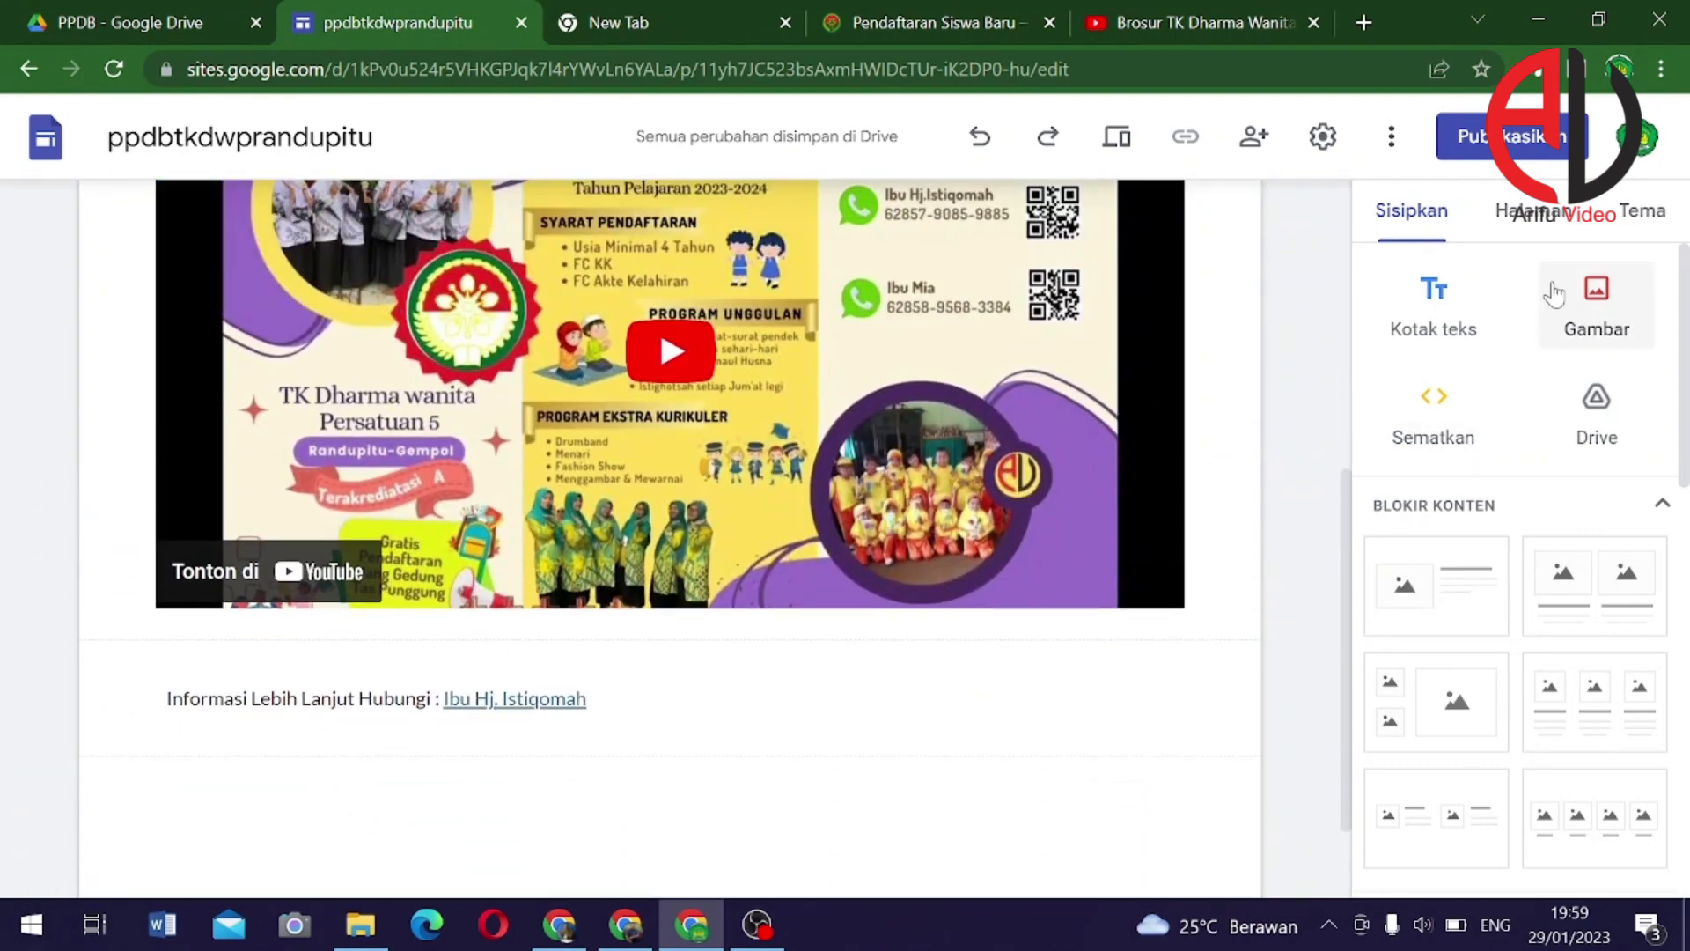
Browse the site's page list, then return to the insertable elements panel
left_click(1534, 214)
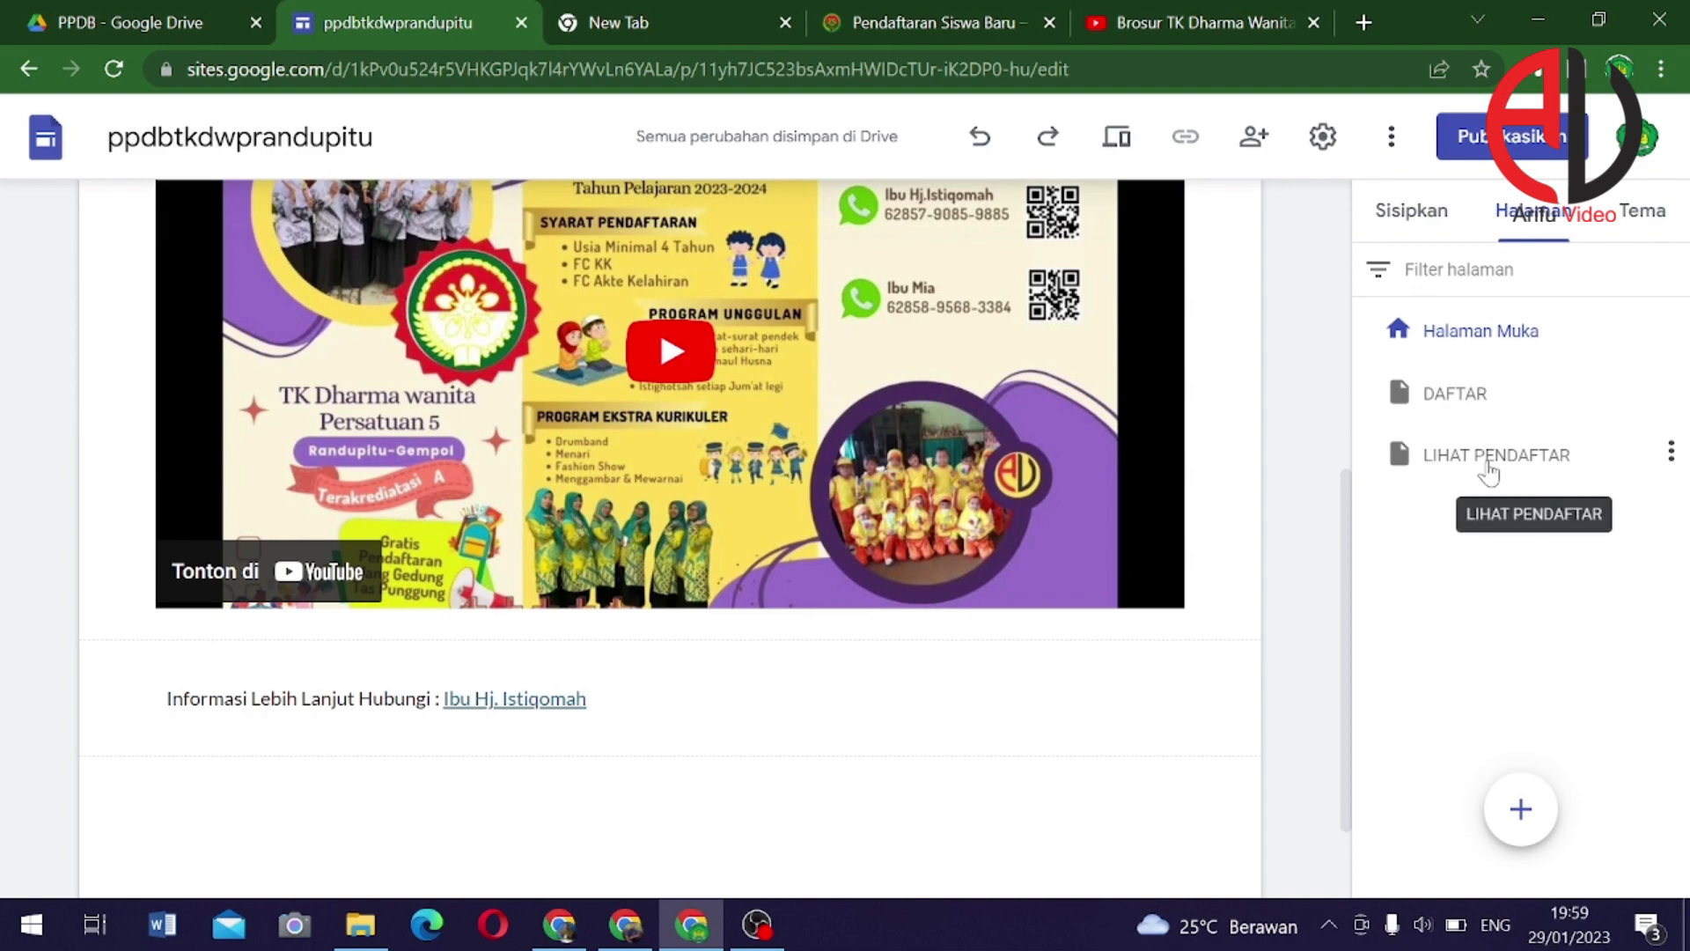
scroll(881, 539, "up", 5)
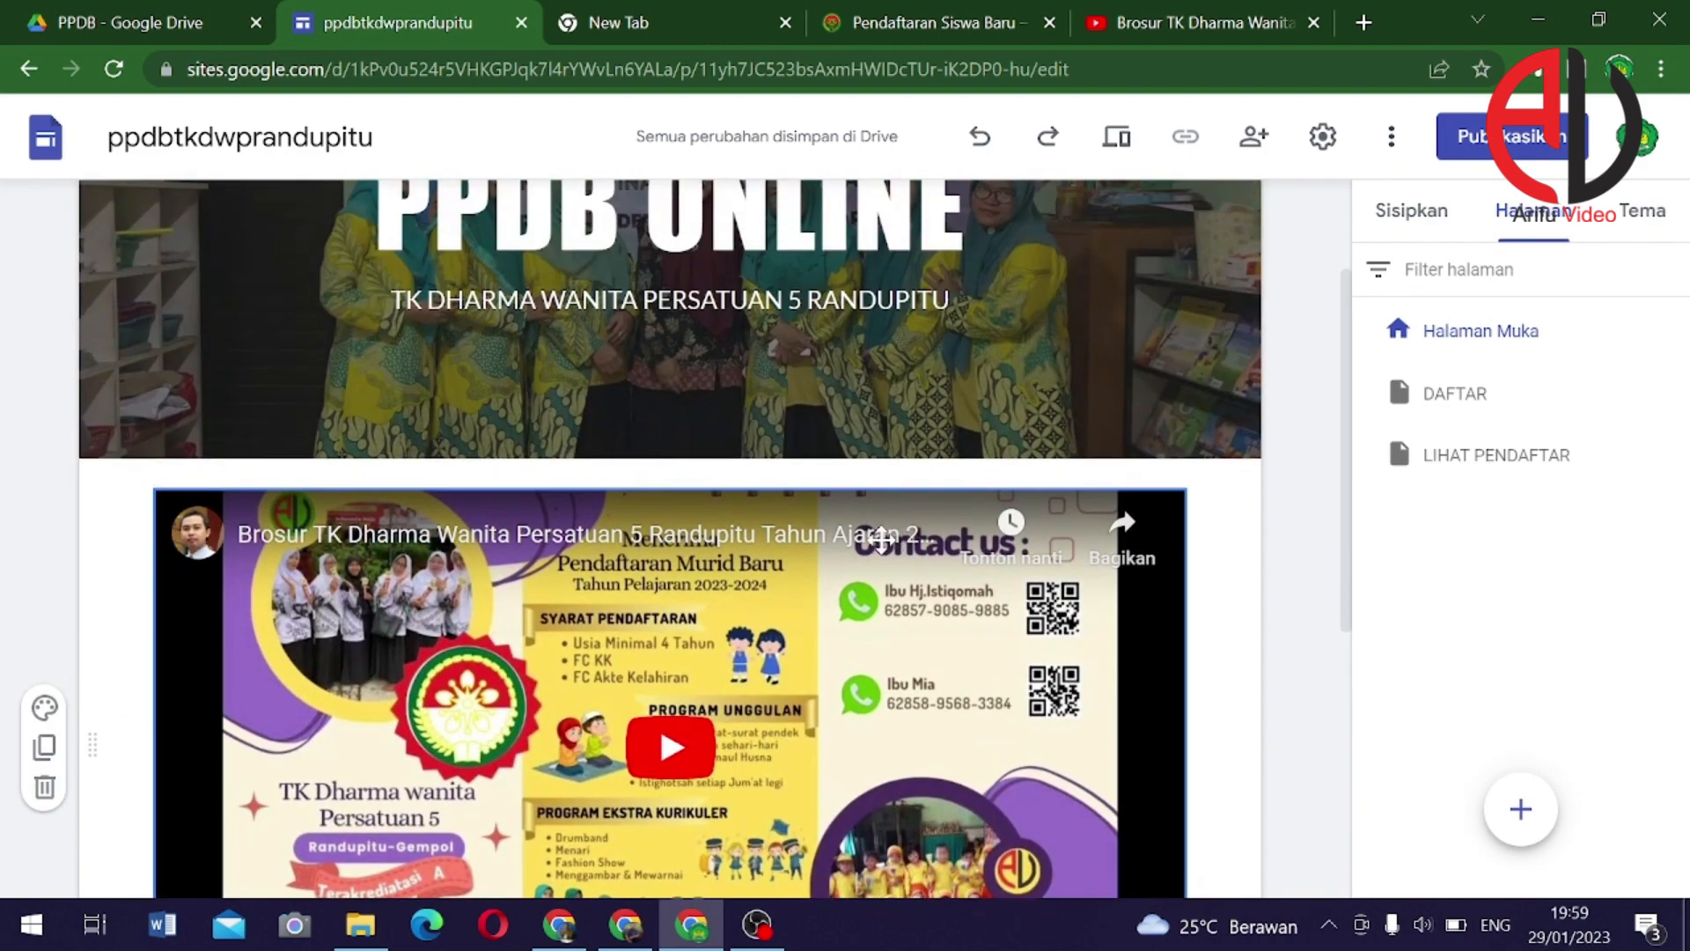
scroll(744, 487, "up", 1)
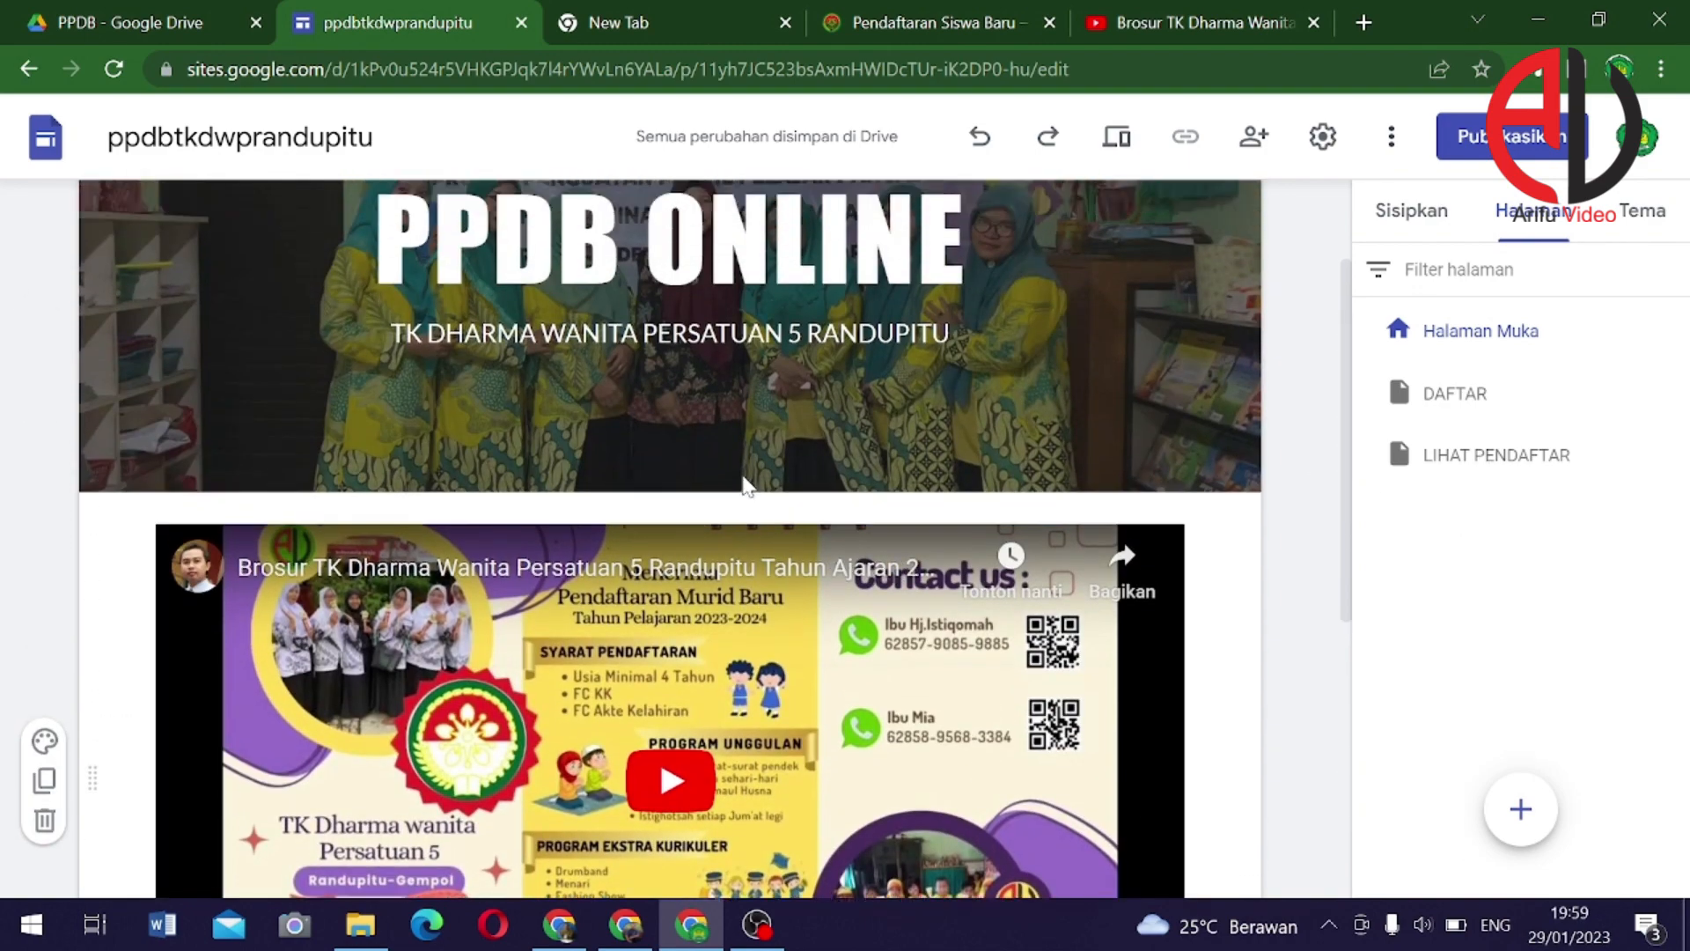
scroll(744, 487, "up", 2)
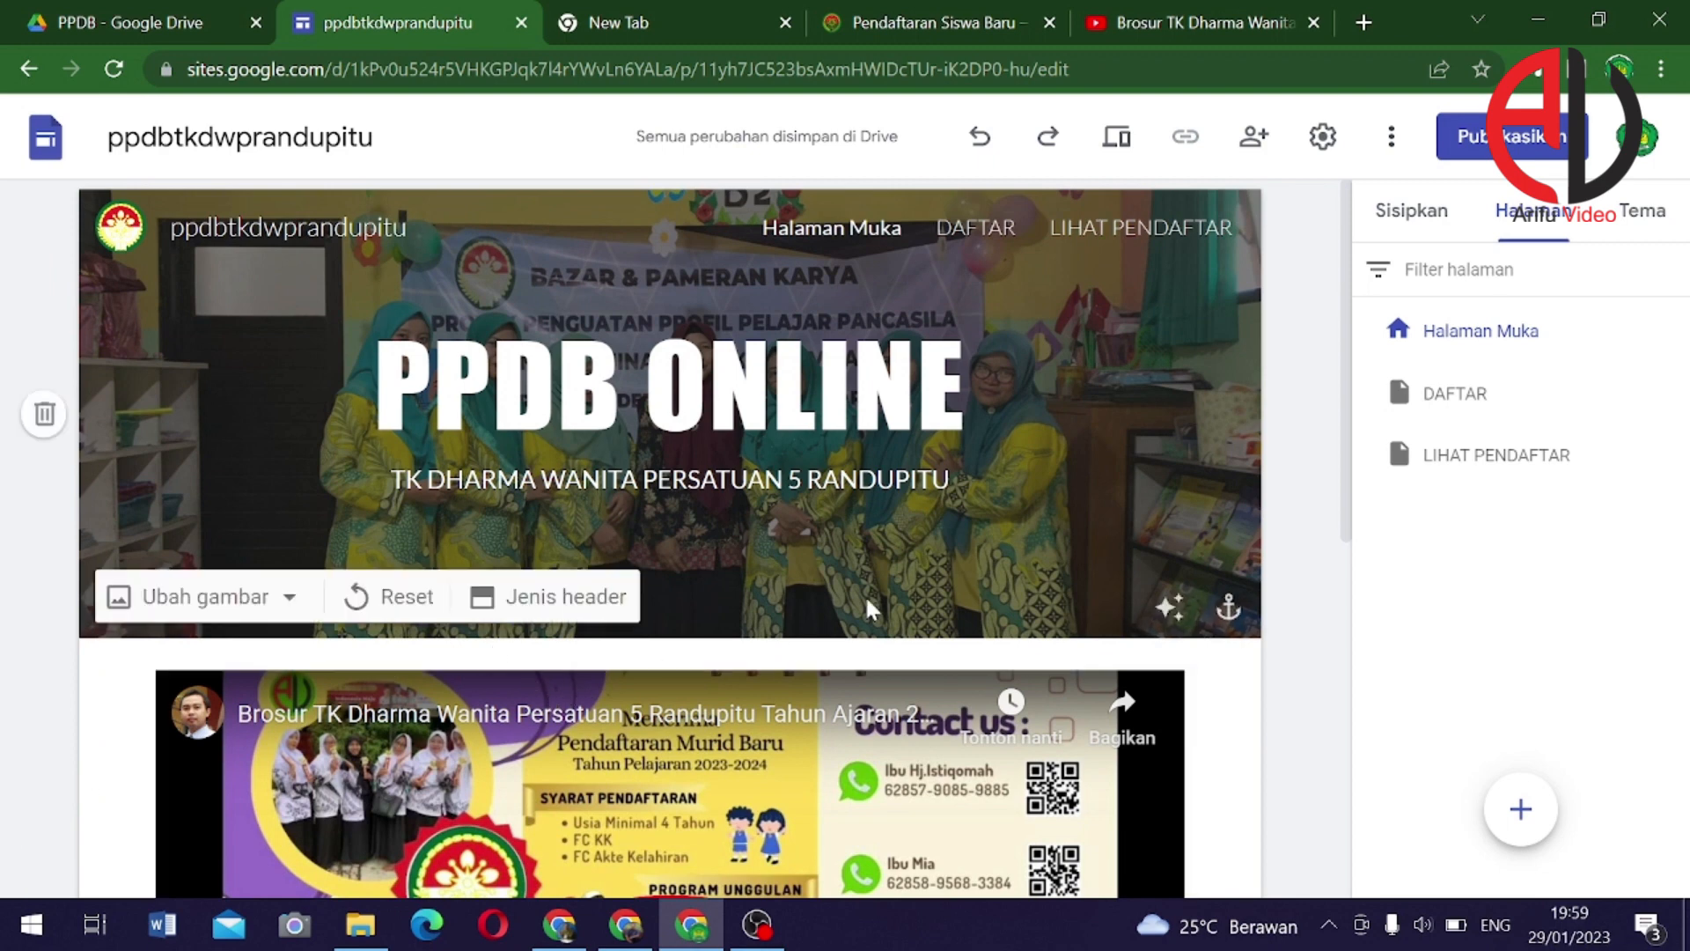
left_click(1411, 211)
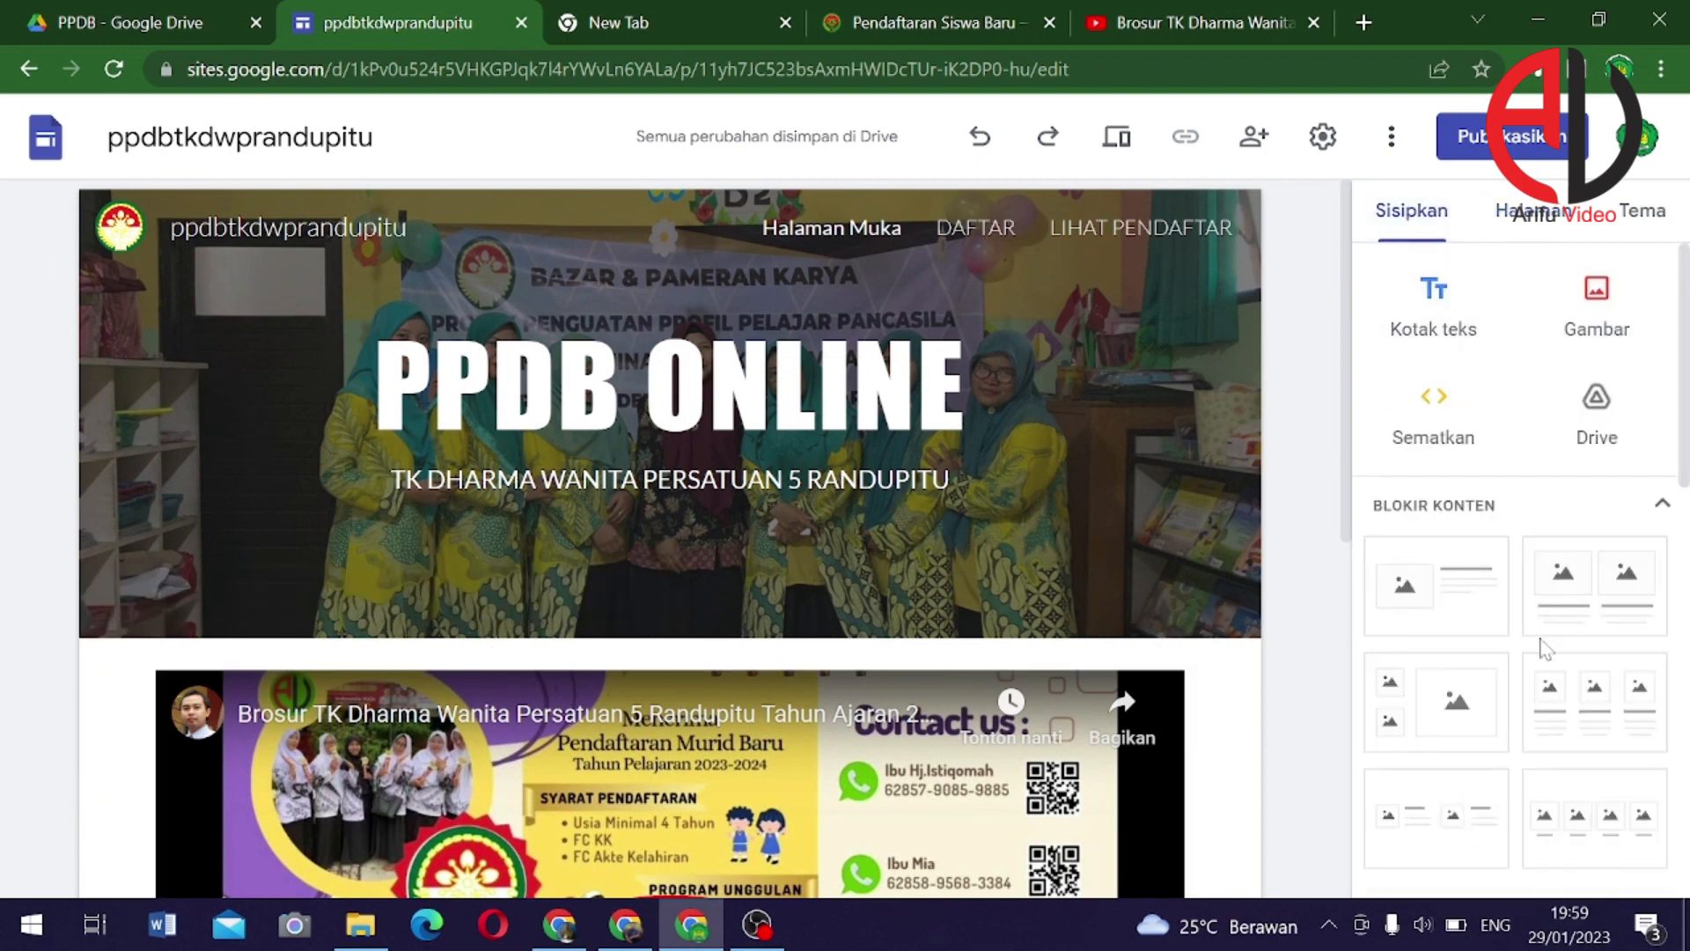
scroll(1528, 743, "down", 6)
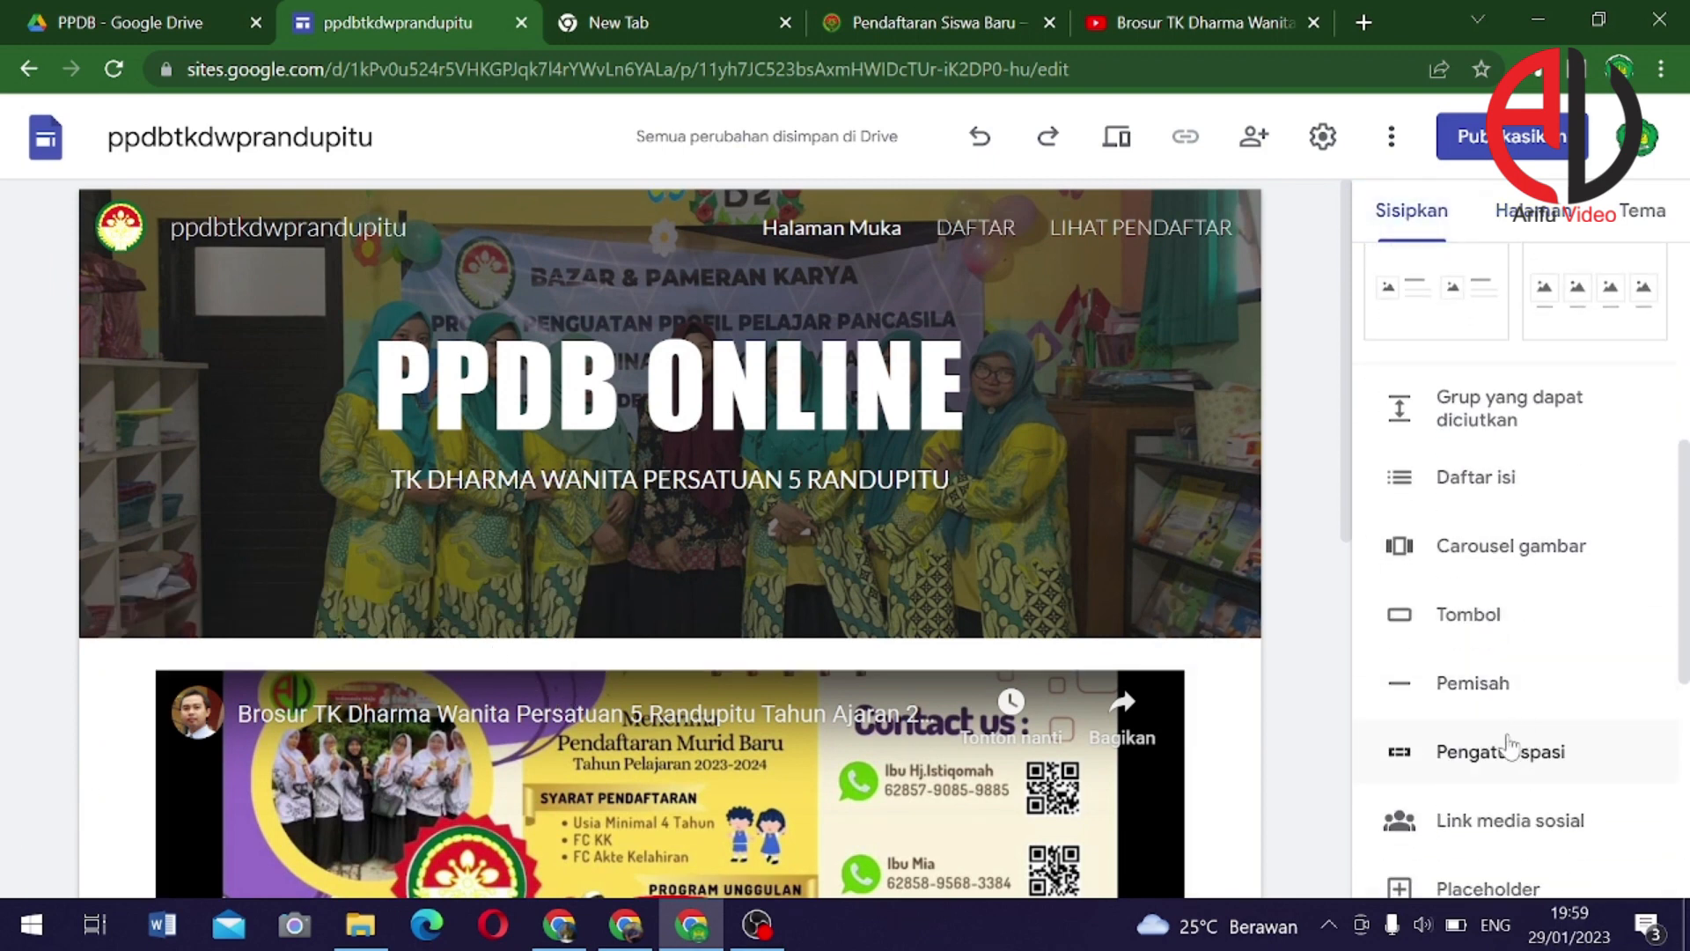
Add a DAFTAR button linked to the DAFTAR page and drag it under the header
left_click(1467, 616)
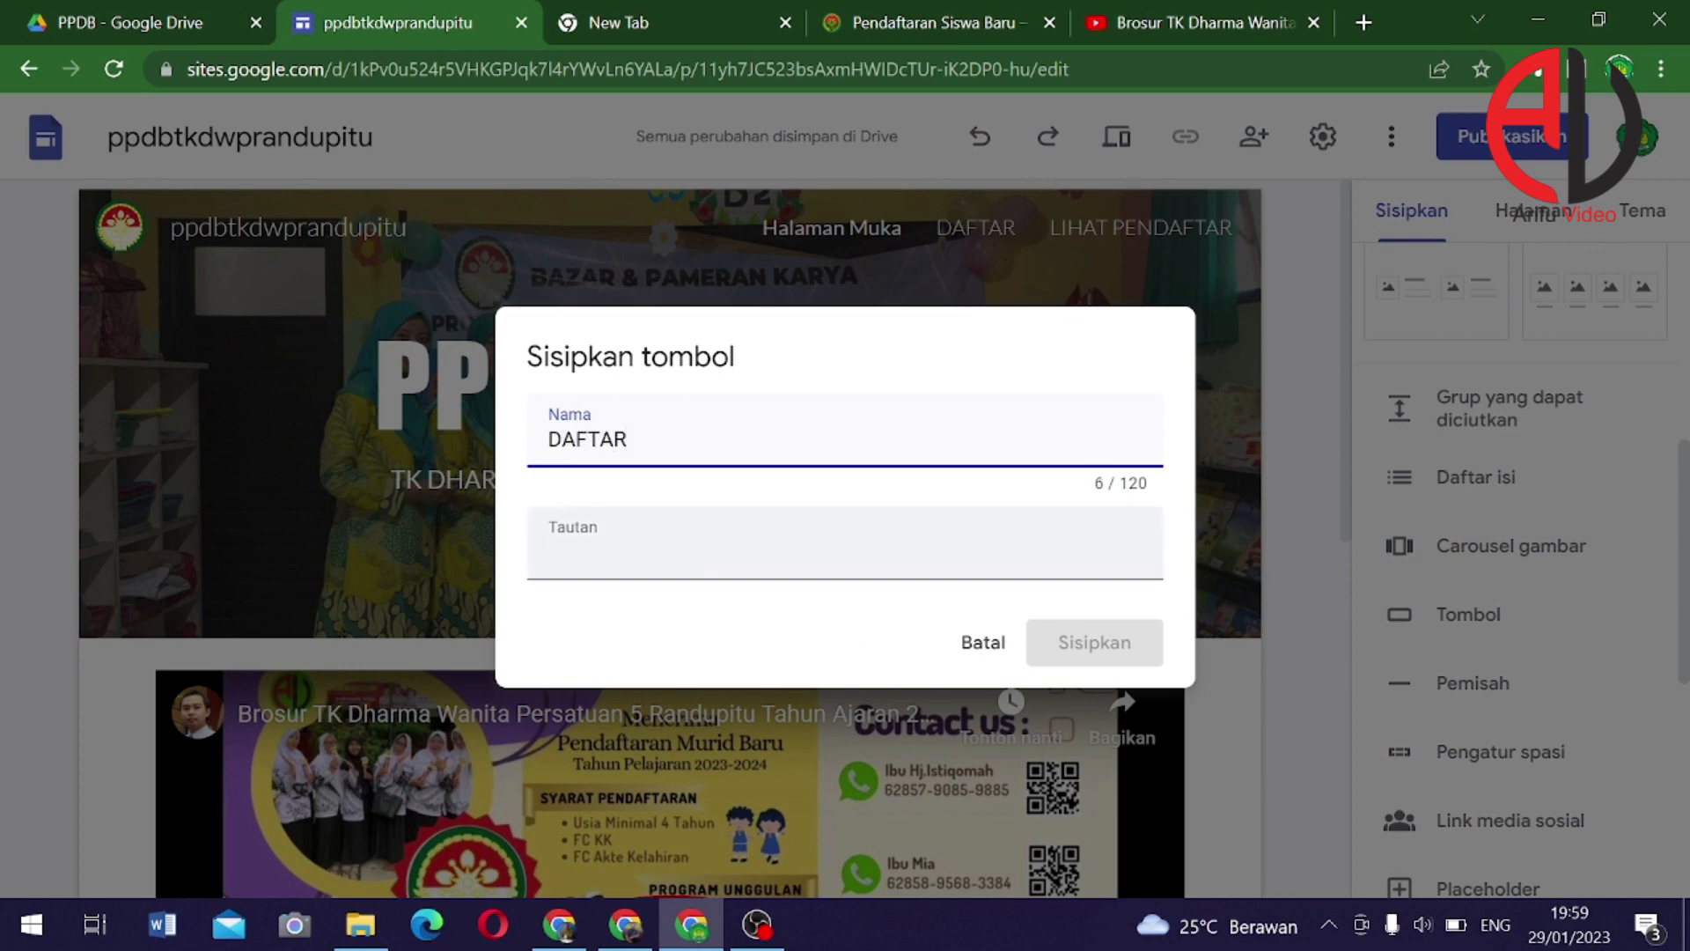
left_click(674, 550)
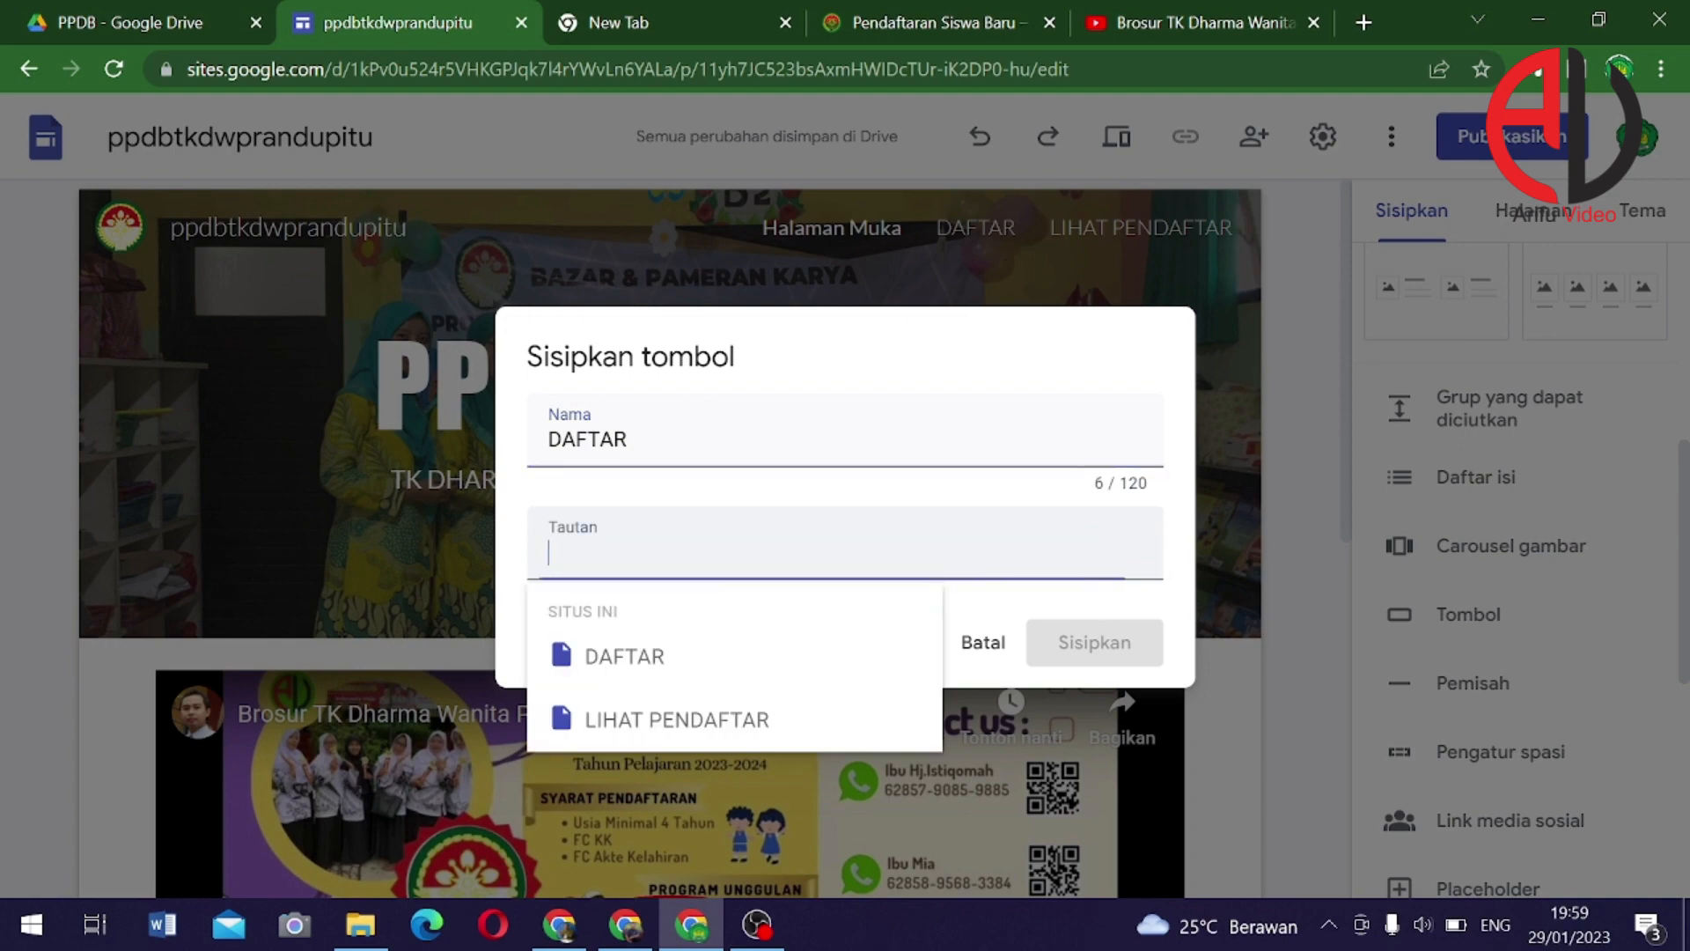
left_click(679, 671)
left_click(1092, 644)
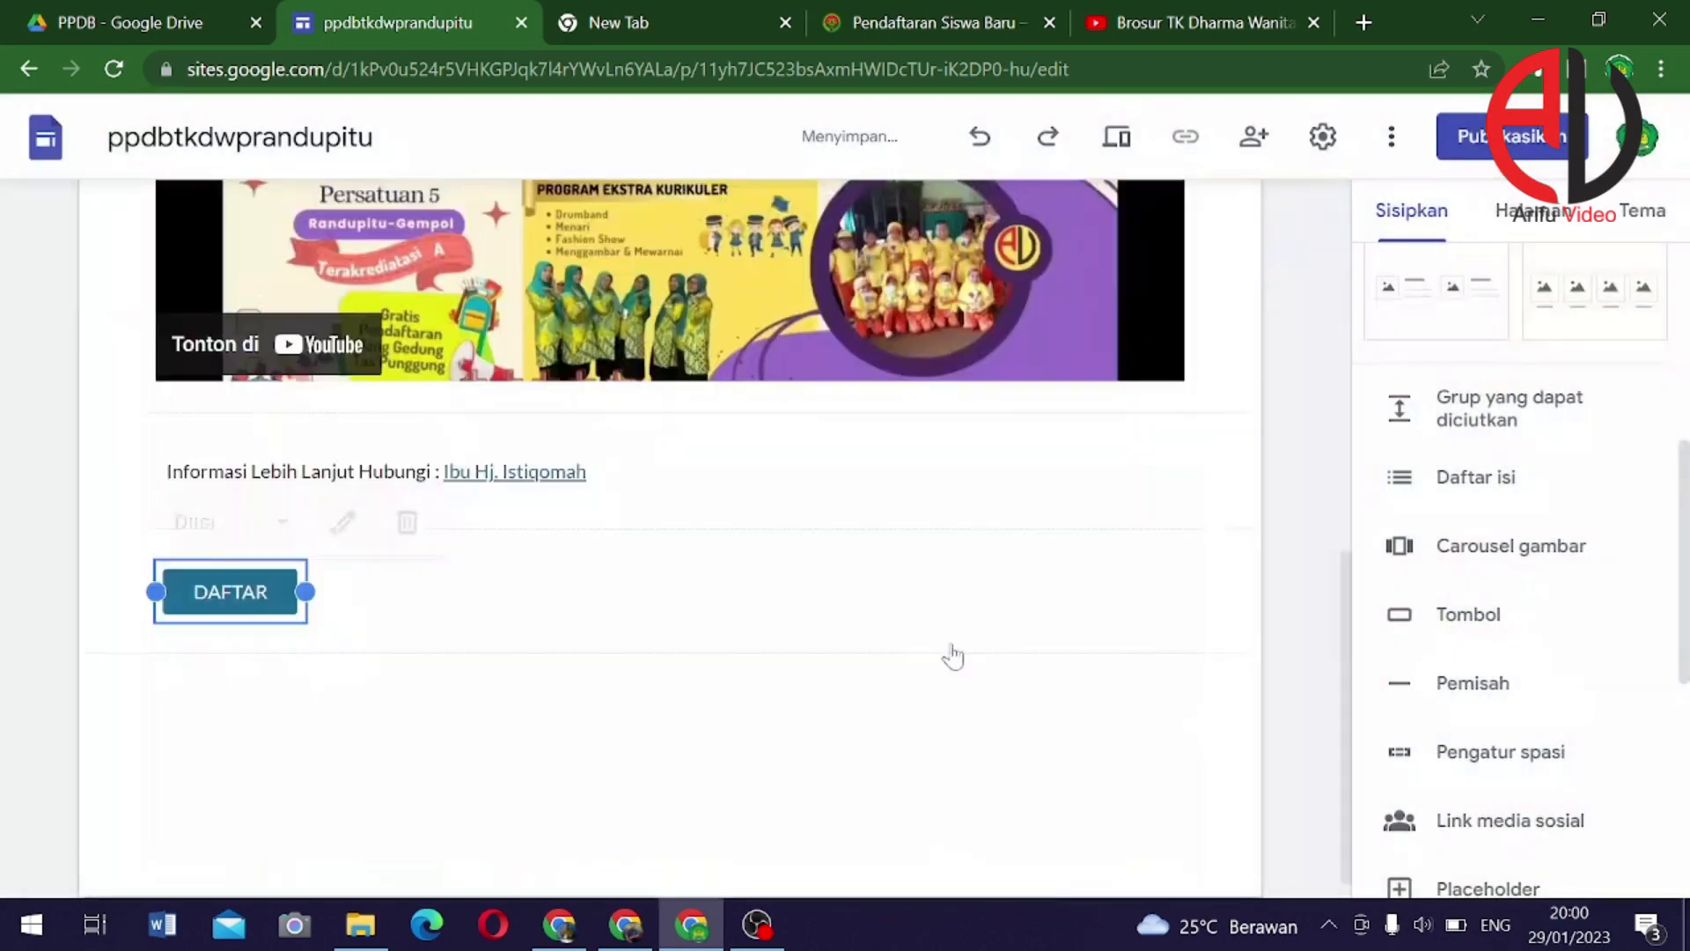
scroll(352, 590, "up", 2)
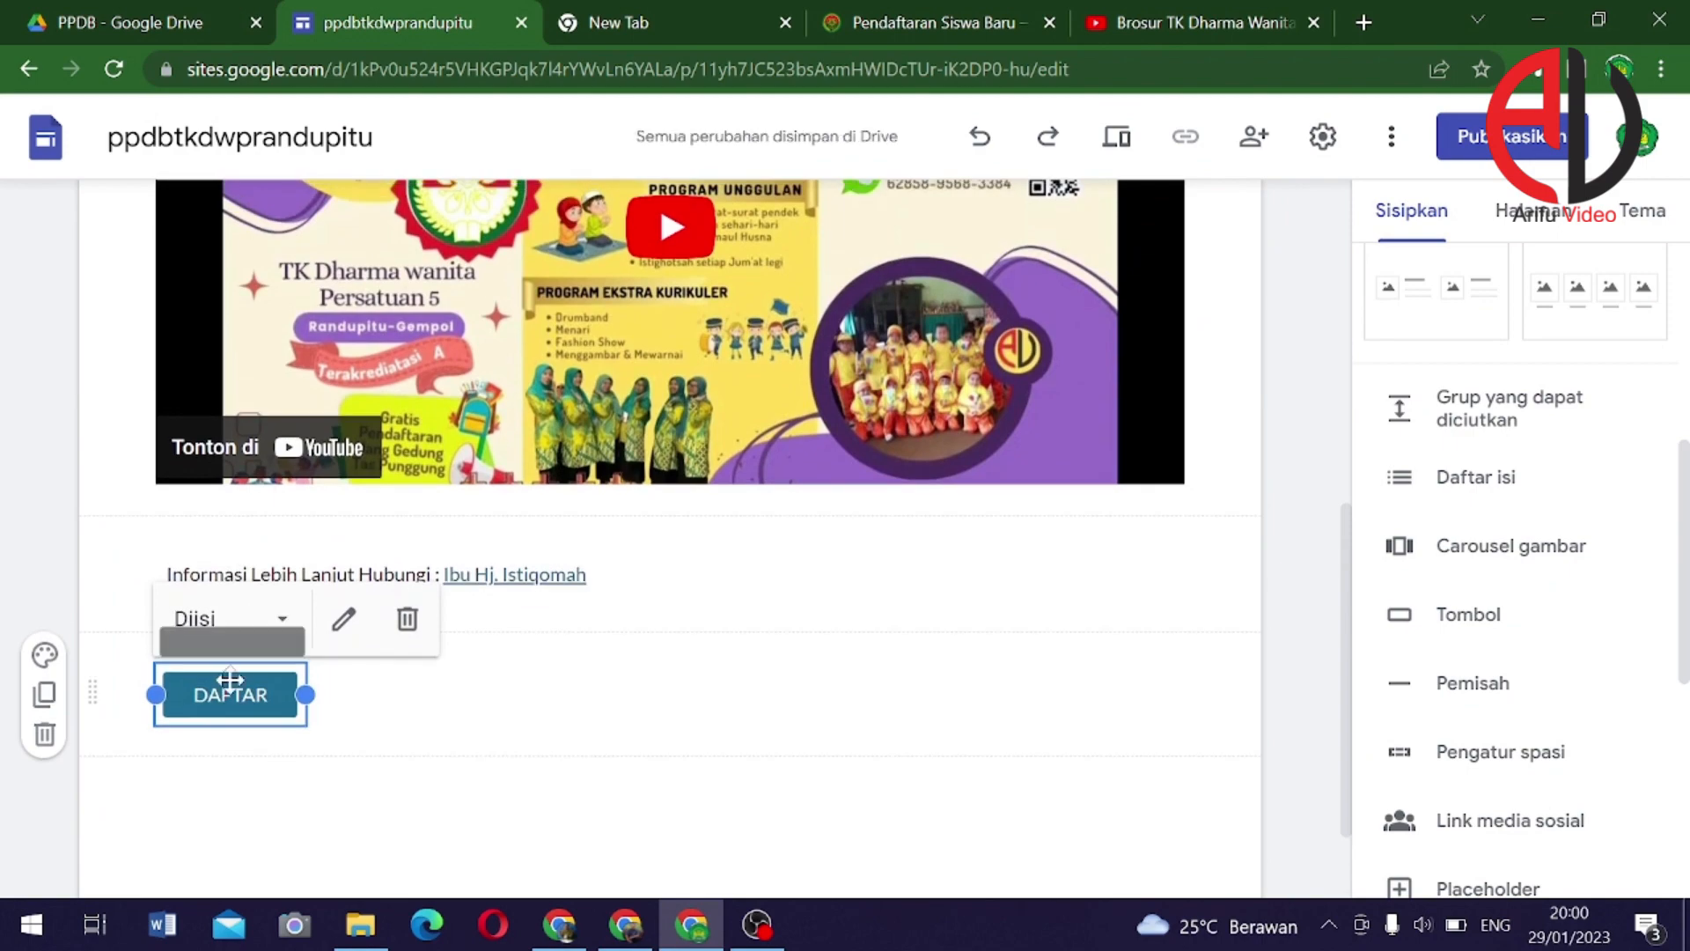
left_click_drag(217, 704, 428, 661)
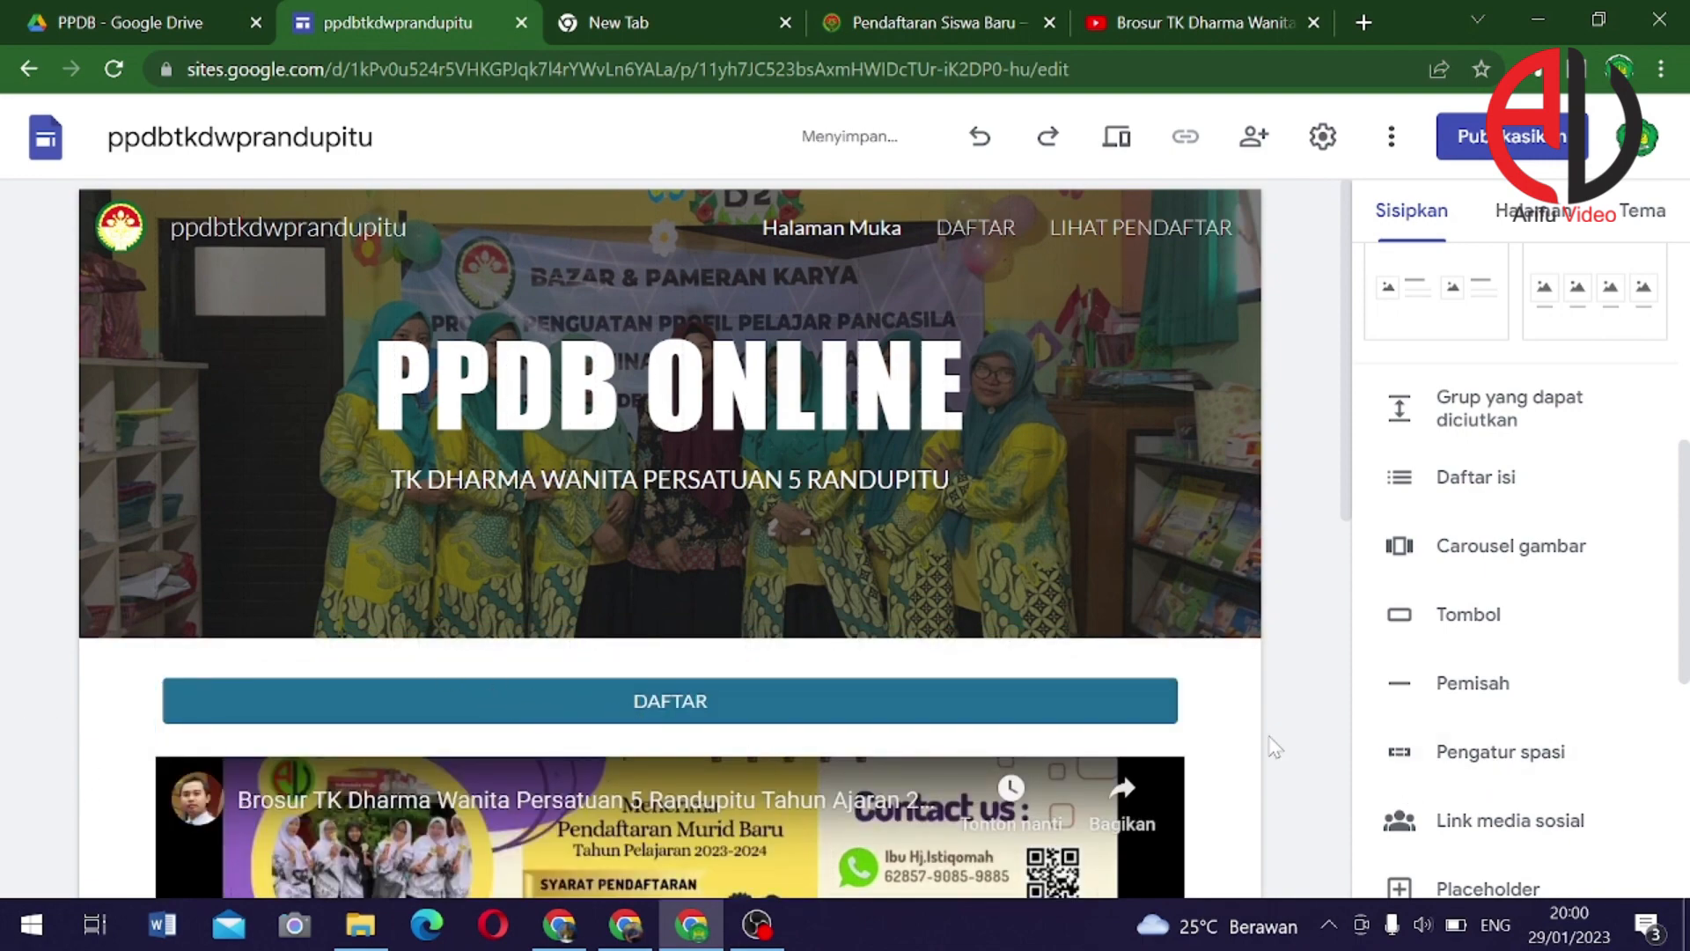
Add a 'LIHAT PESERTA YANG SUDAH DAFTAR' button linked to the LIHAT PENDAFTAR page, placed under the video
scroll(777, 682, "down", 1)
scroll(777, 682, "down", 5)
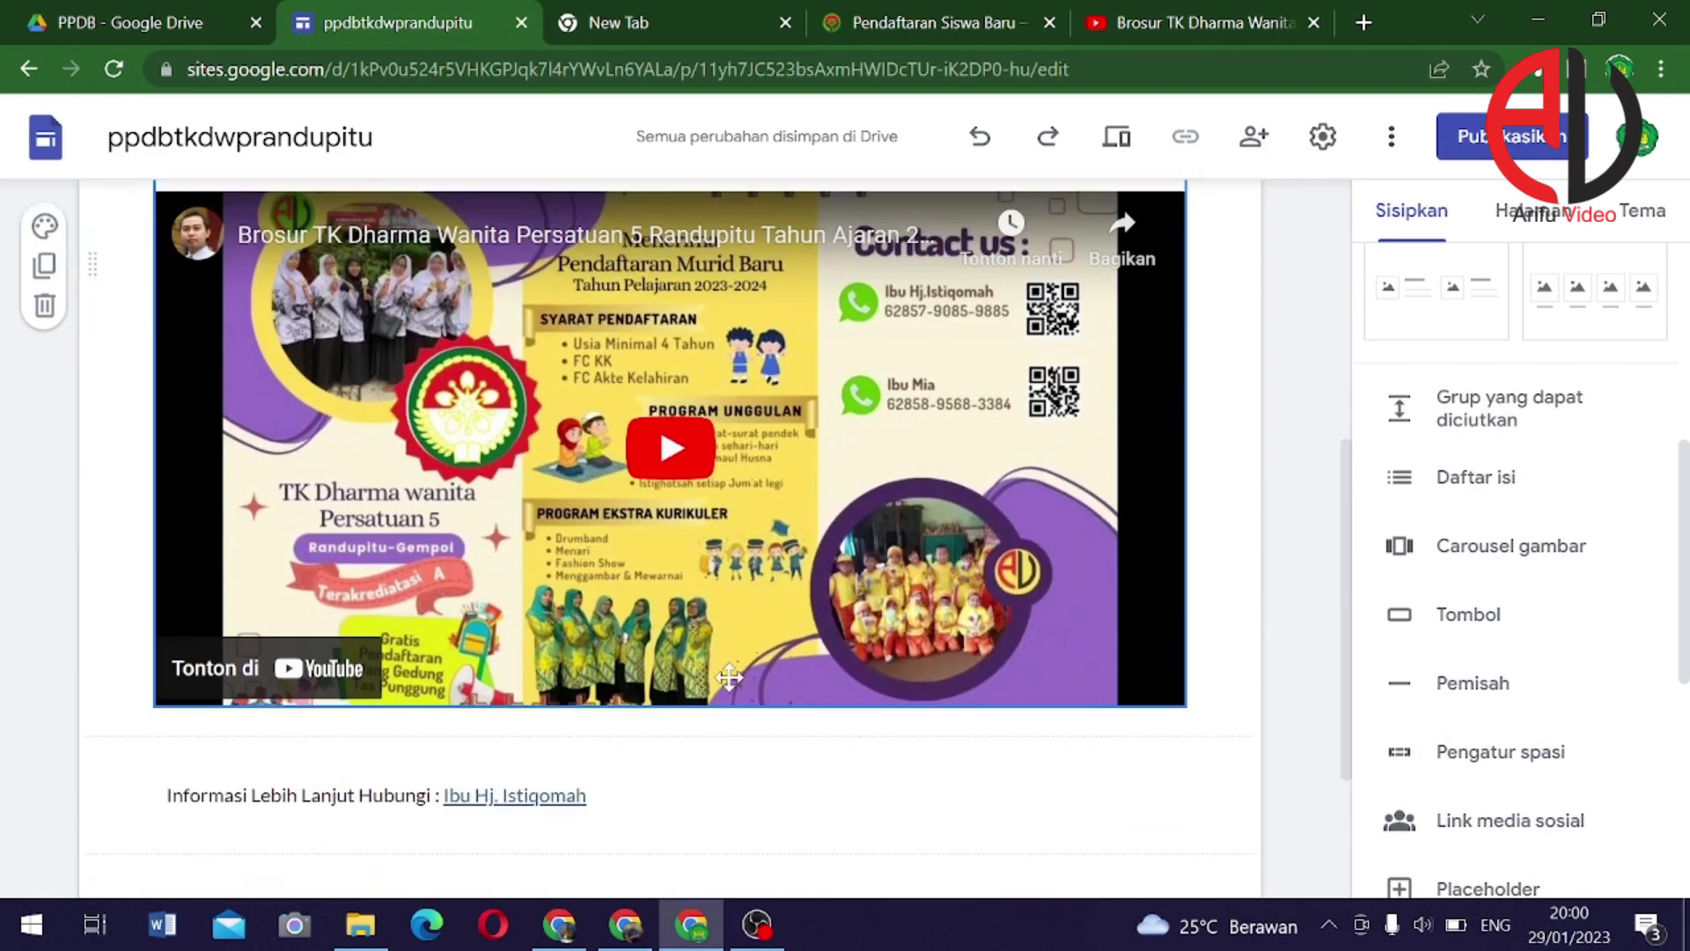
left_click(1463, 620)
type("LI")
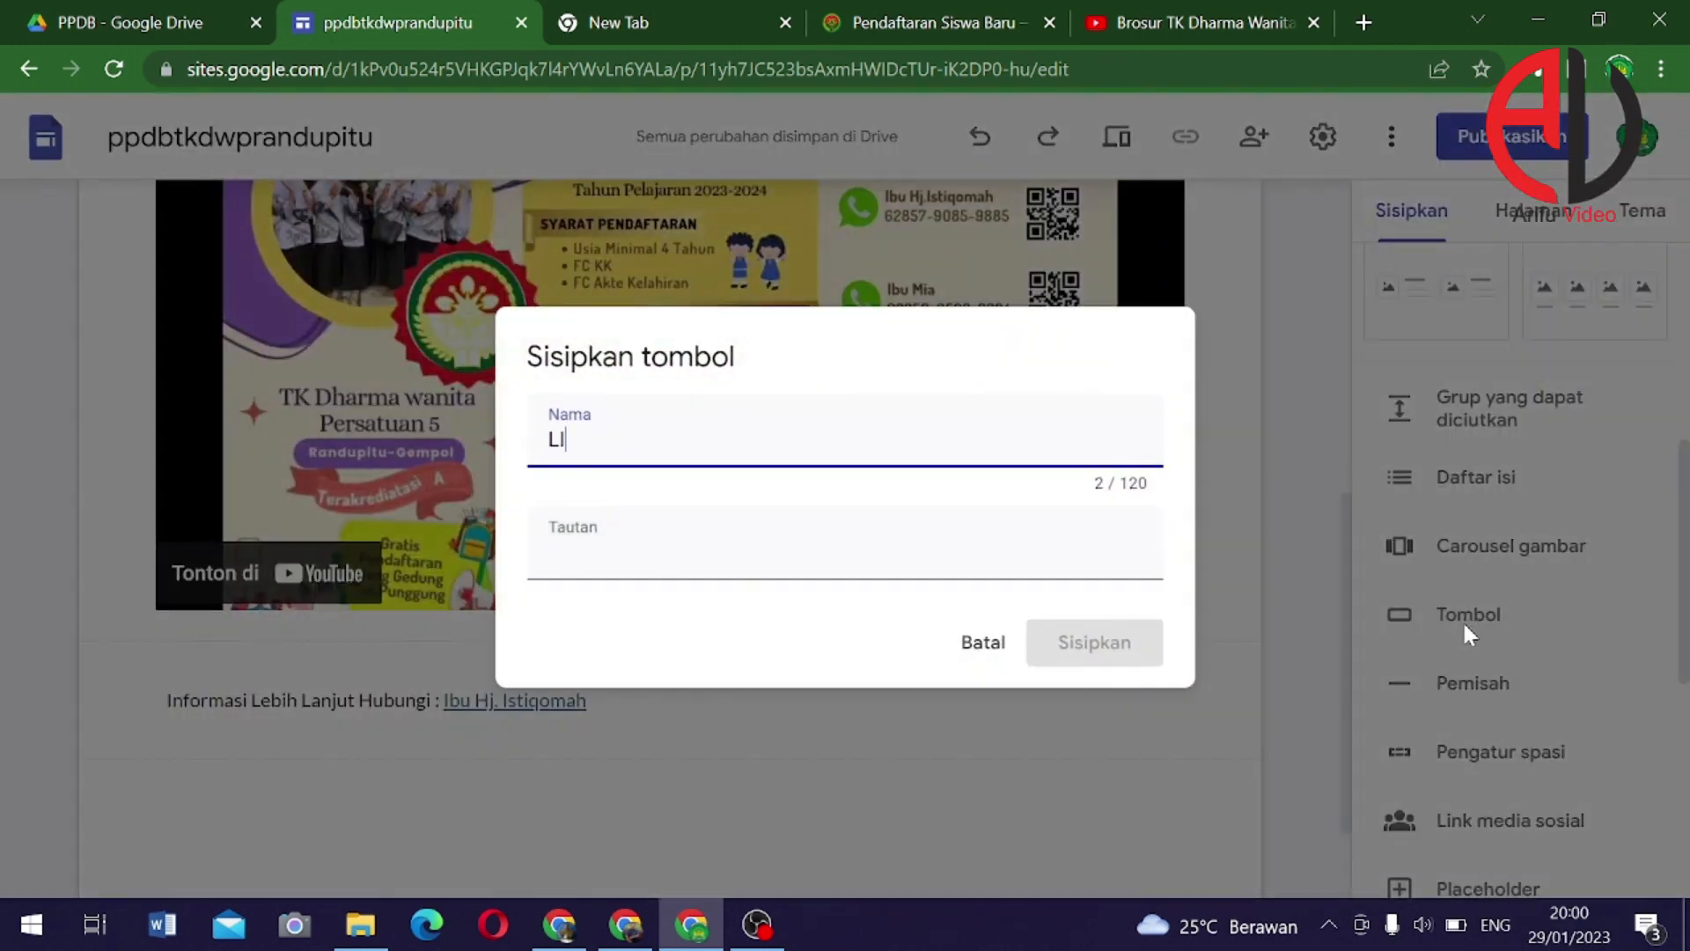
type("HAT PESERTA YANG")
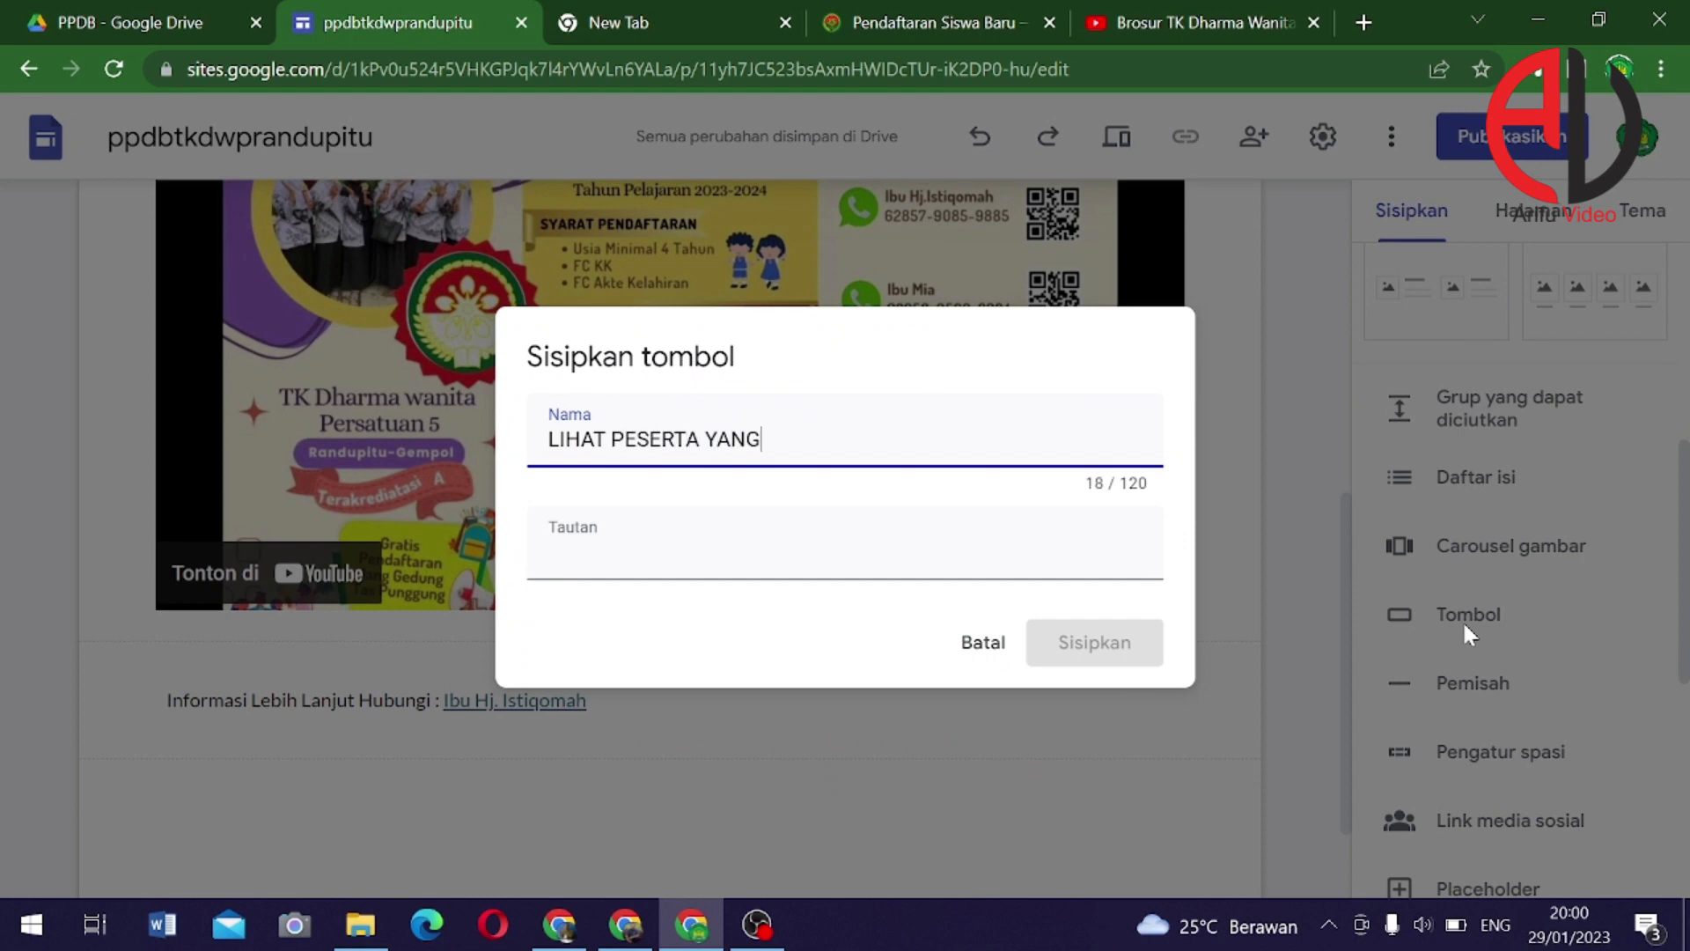
type(" SUDAH DAFTAR")
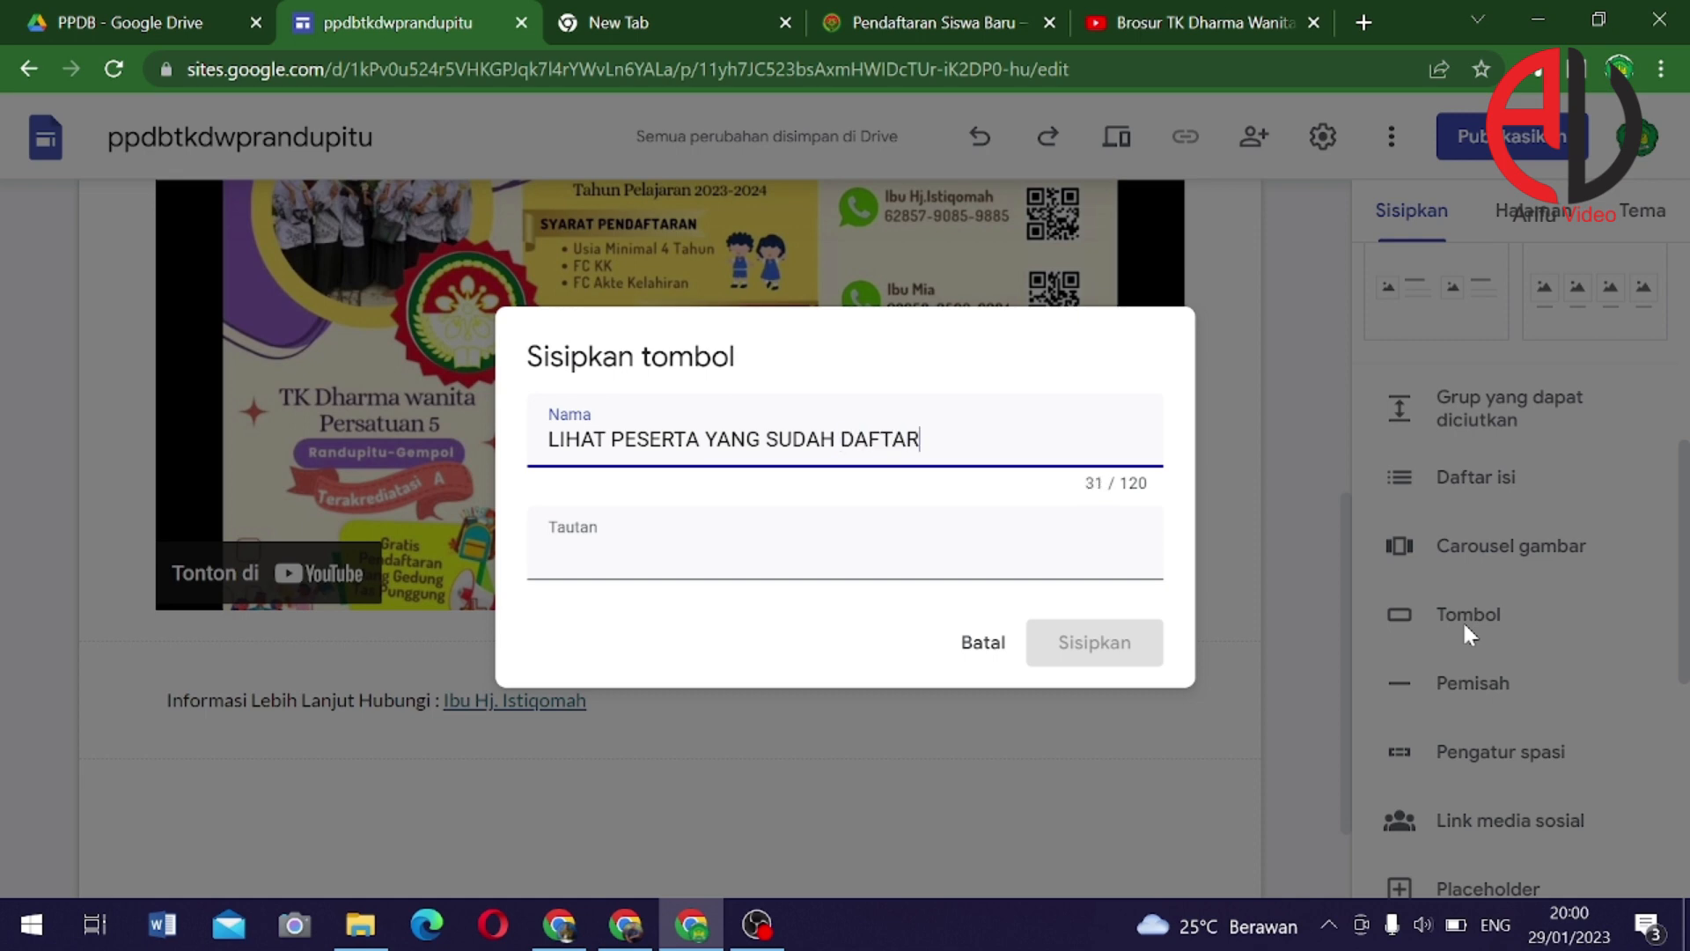
left_click(844, 564)
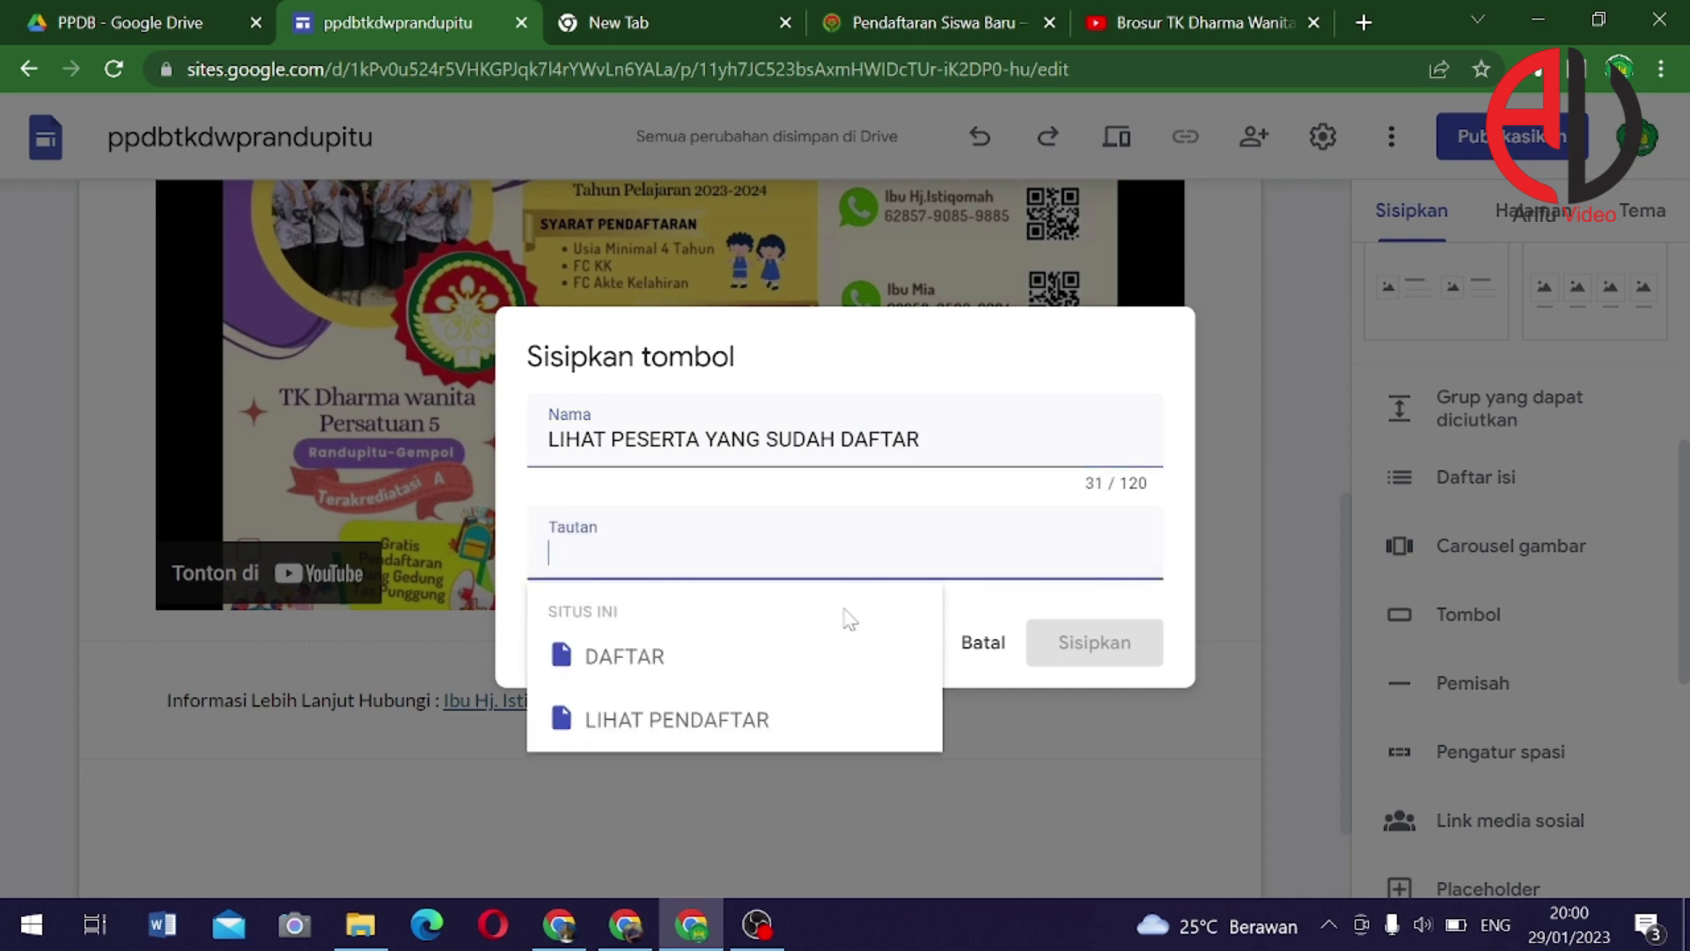
left_click(717, 728)
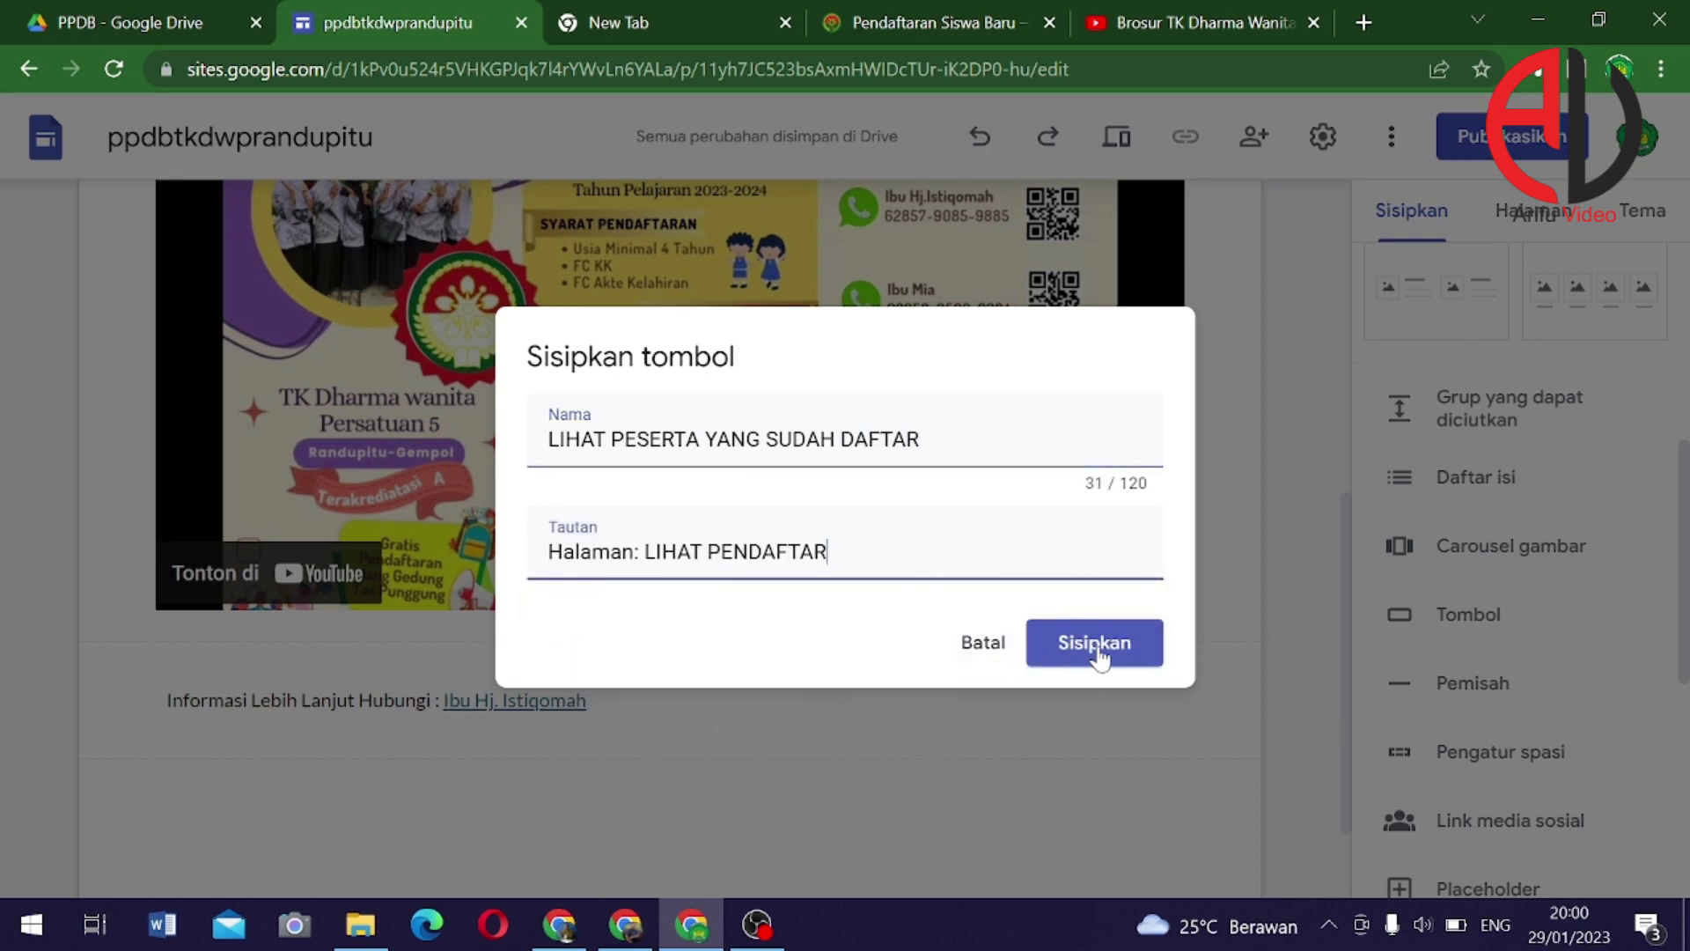
left_click(1094, 642)
left_click_drag(251, 561, 493, 745)
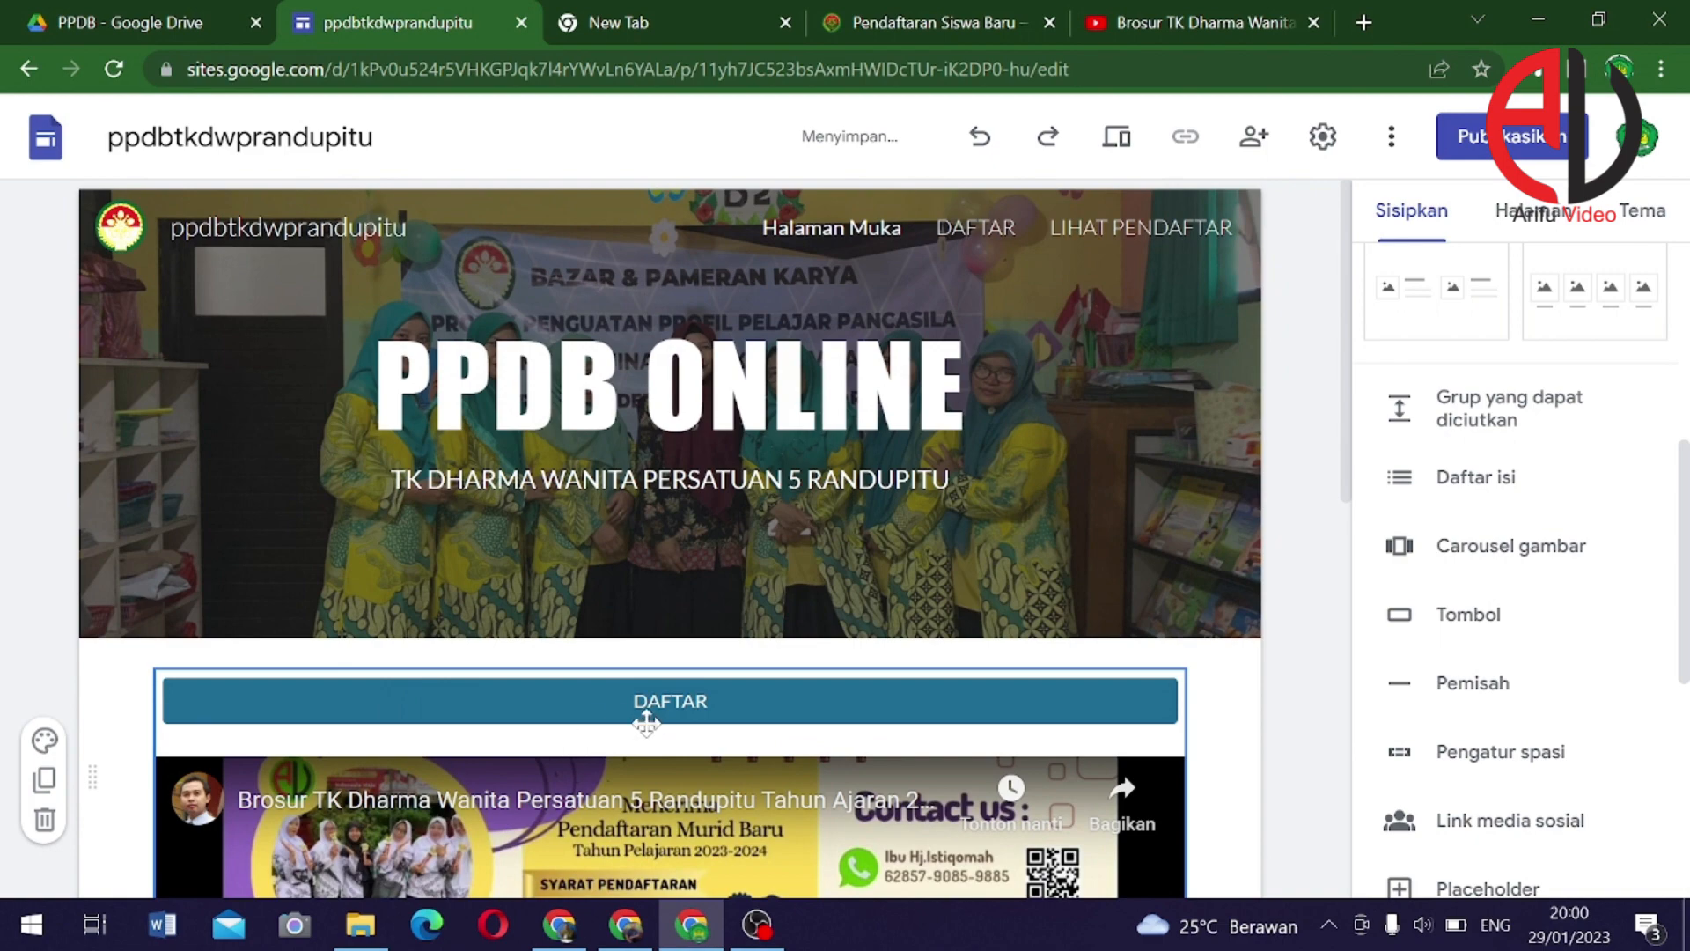
Move the video-and-button section further up the page
scroll(704, 713, "down", 10)
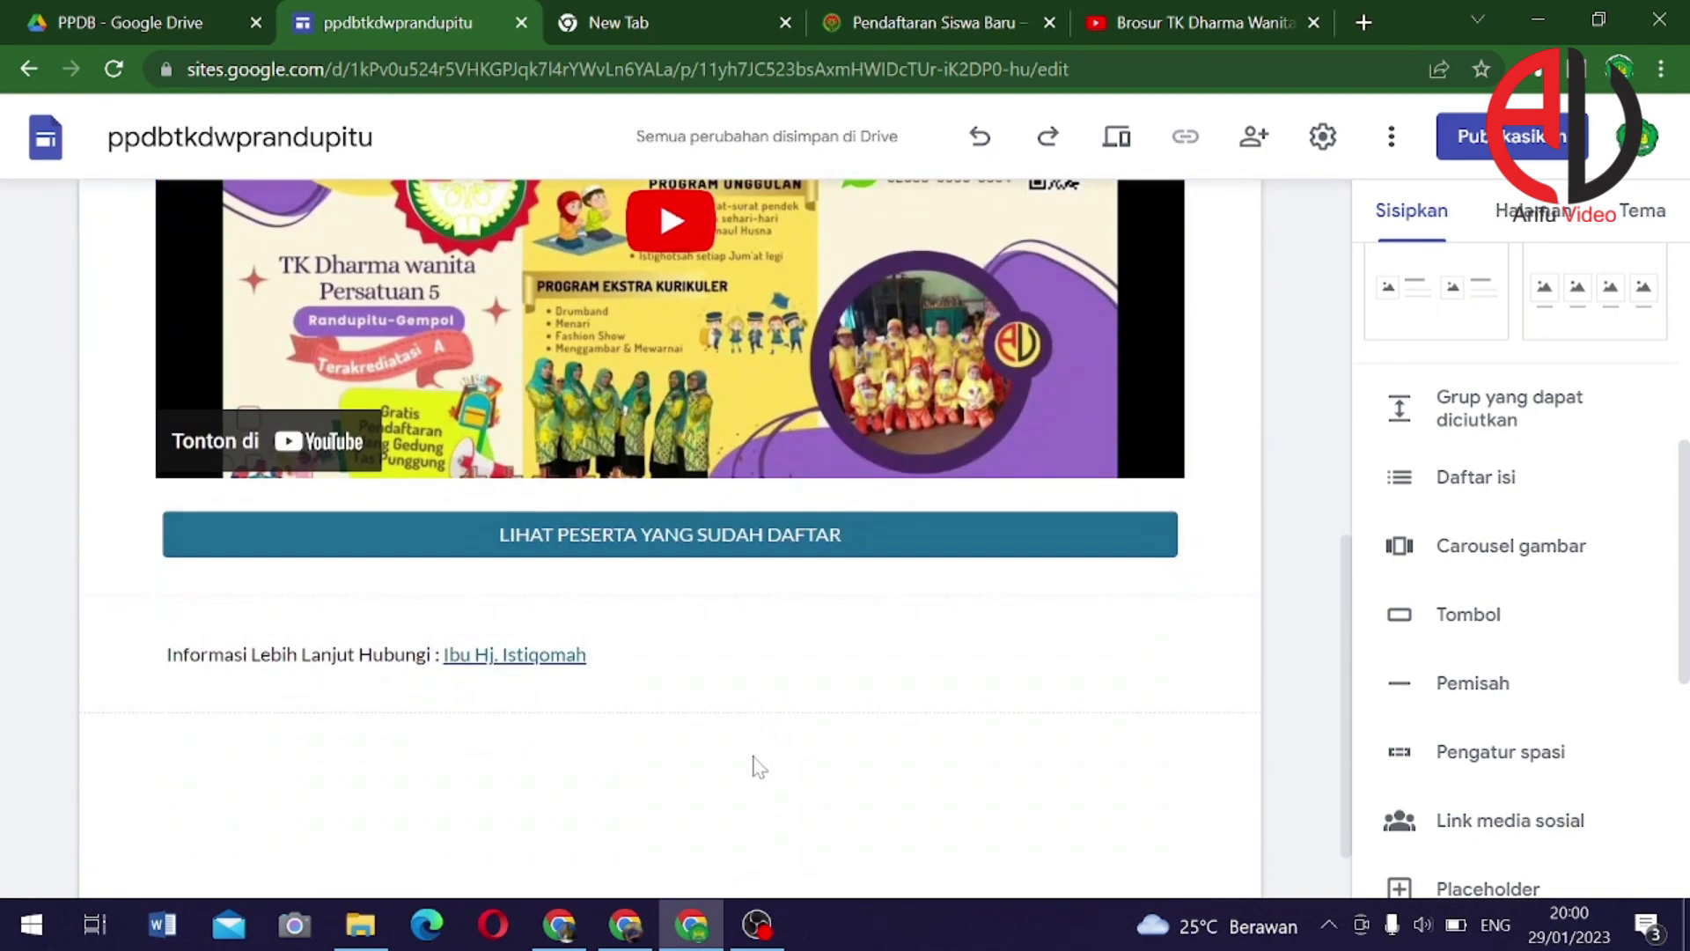
scroll(753, 749, "up", 1)
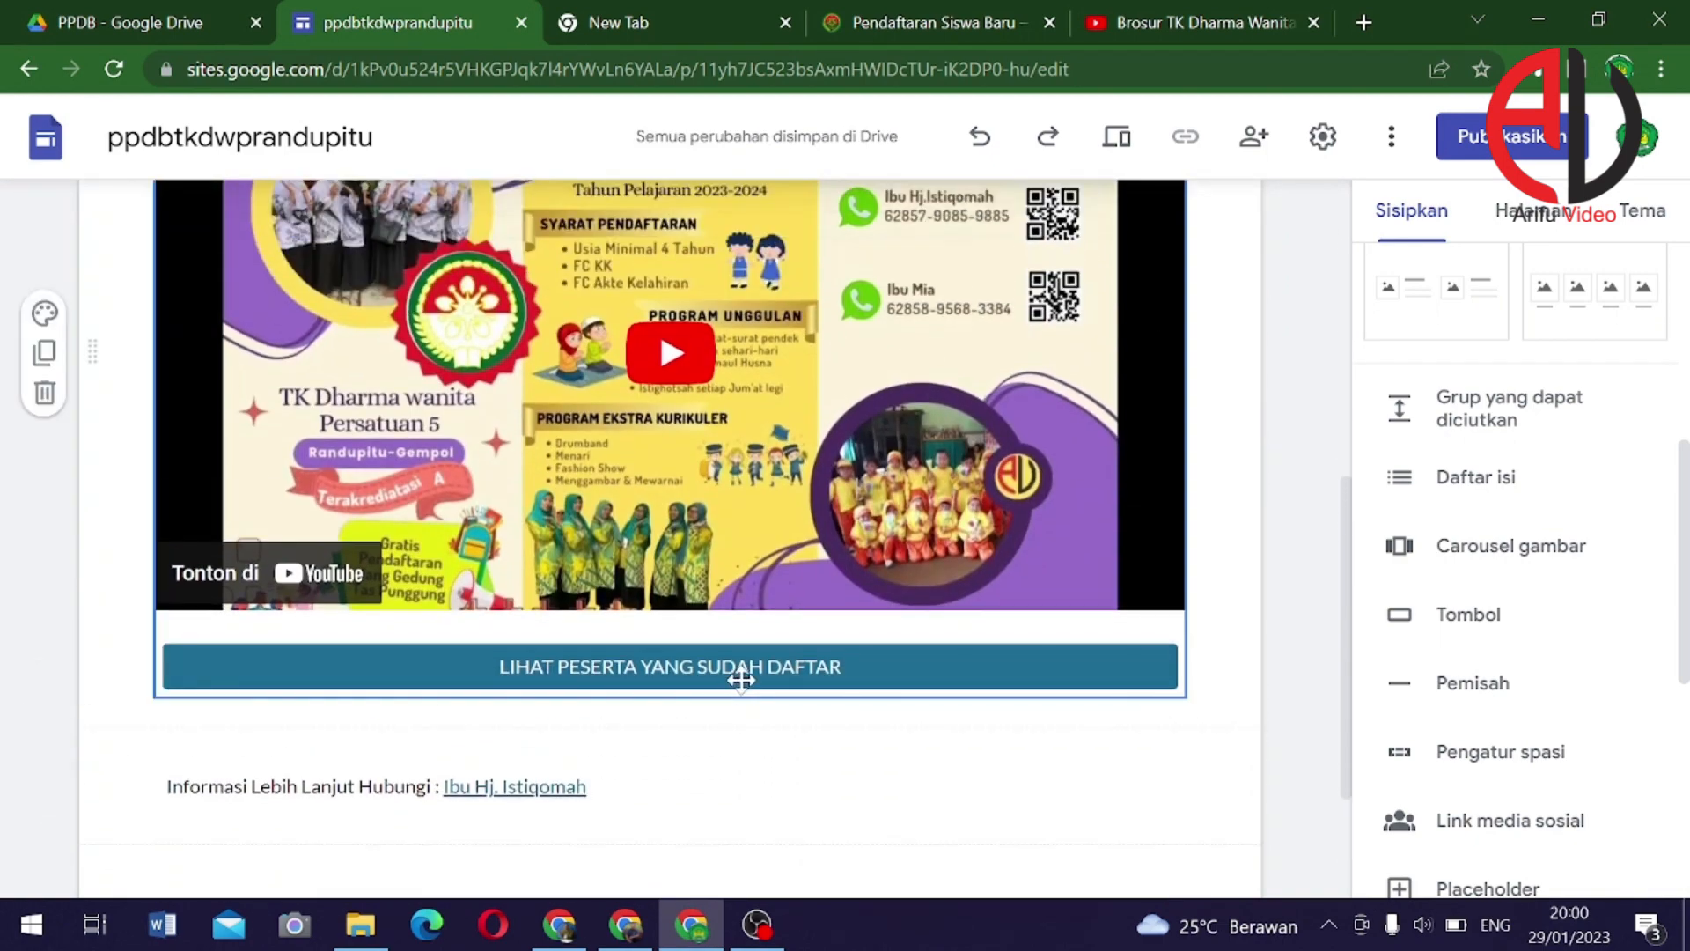
left_click_drag(739, 687, 741, 512)
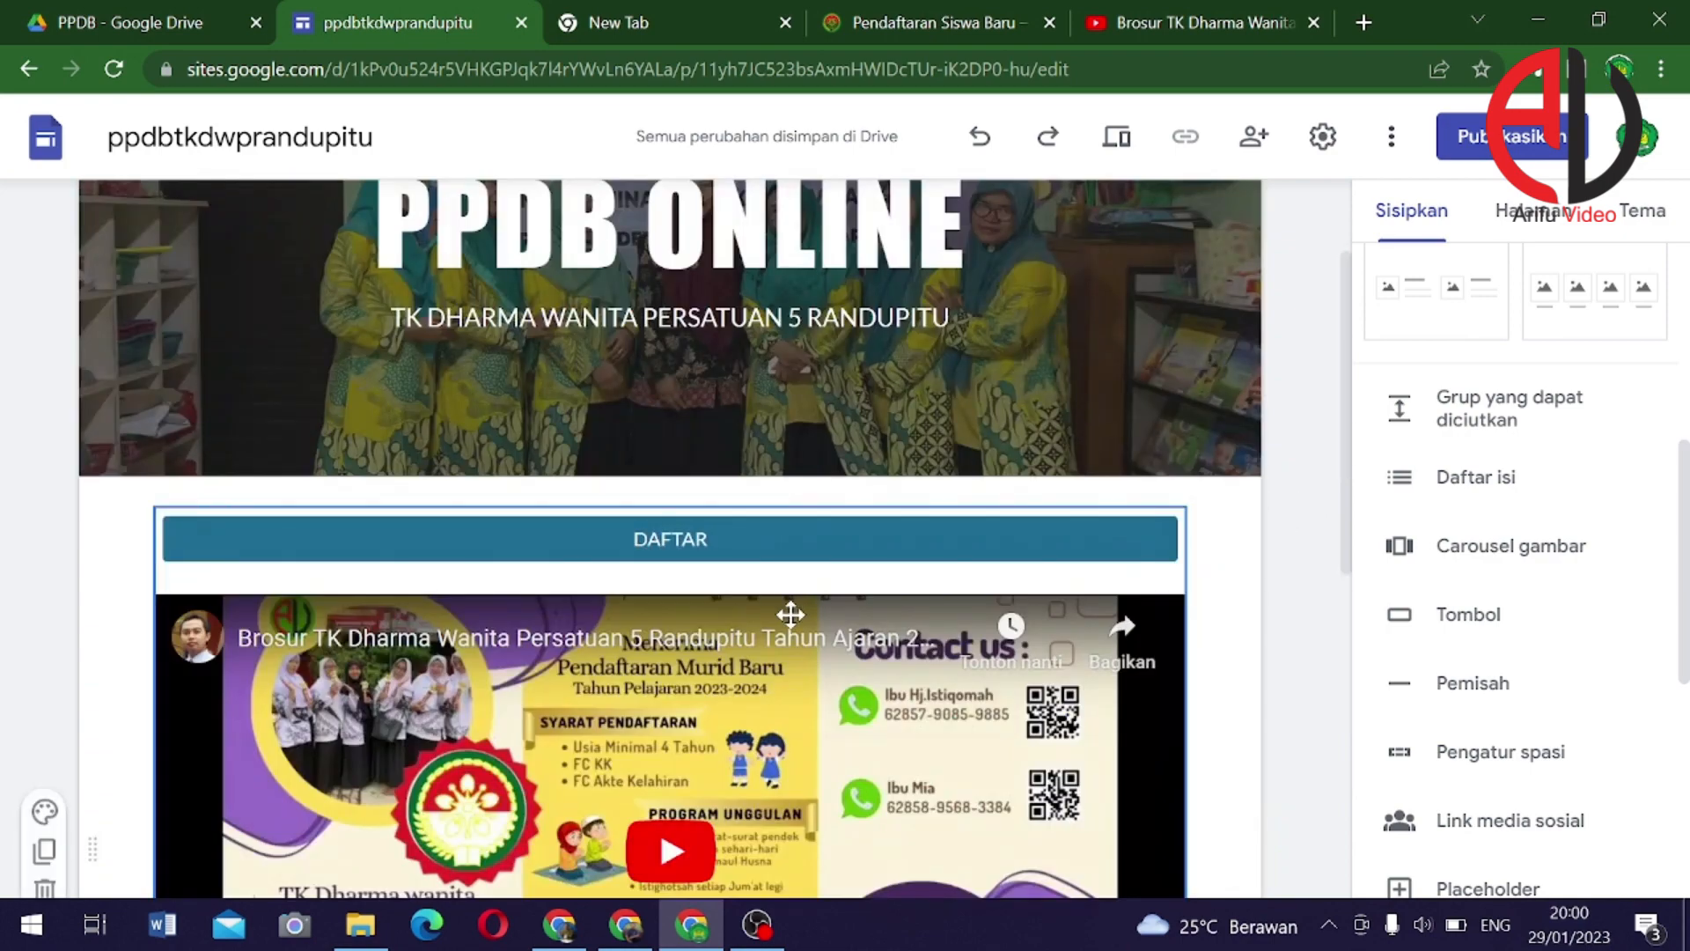
scroll(784, 611, "down", 5)
left_click(696, 639)
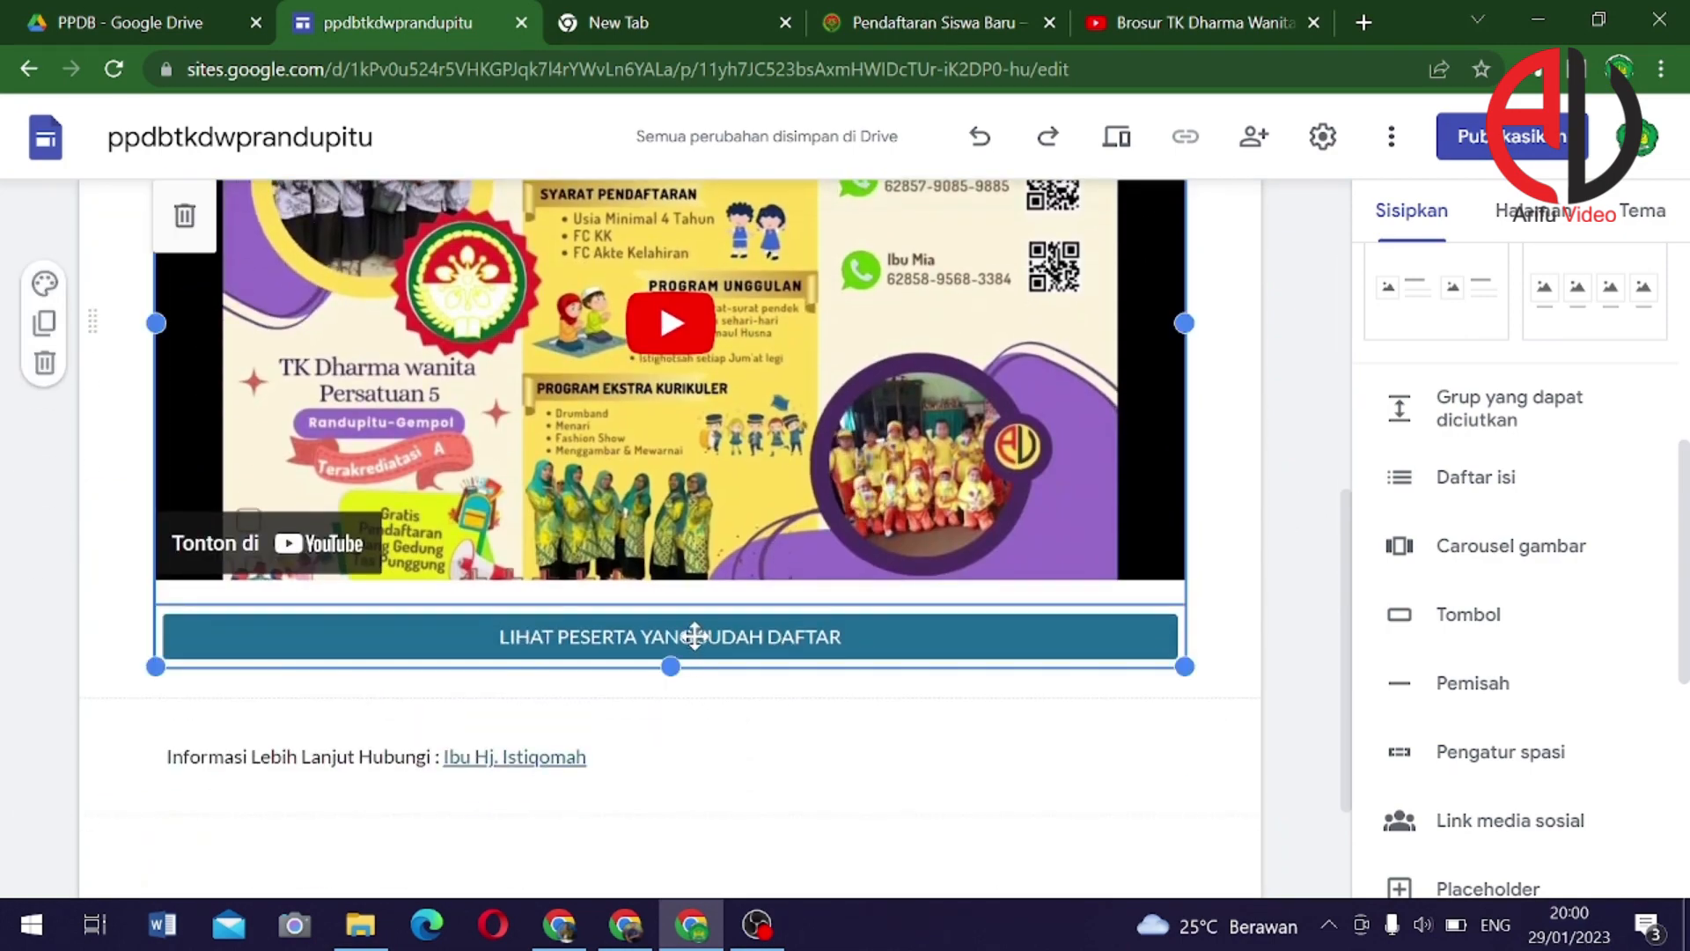
left_click_drag(694, 634, 833, 697)
Select the contact information block and video section to review the page layout
left_click(817, 732)
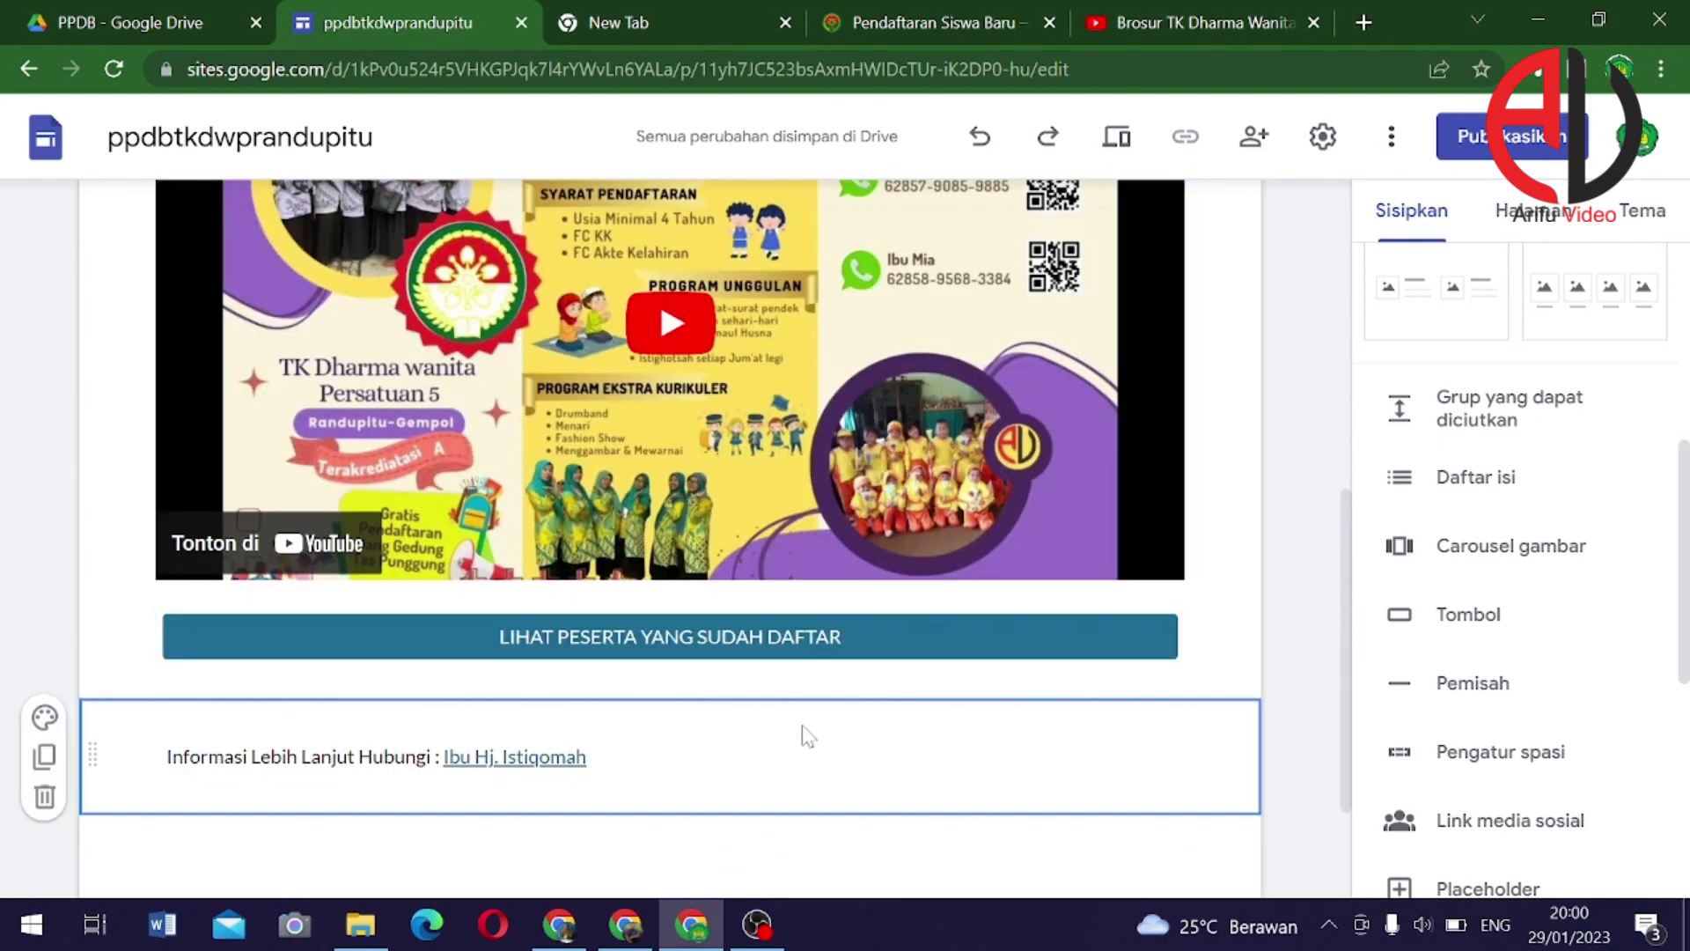
left_click(1227, 573)
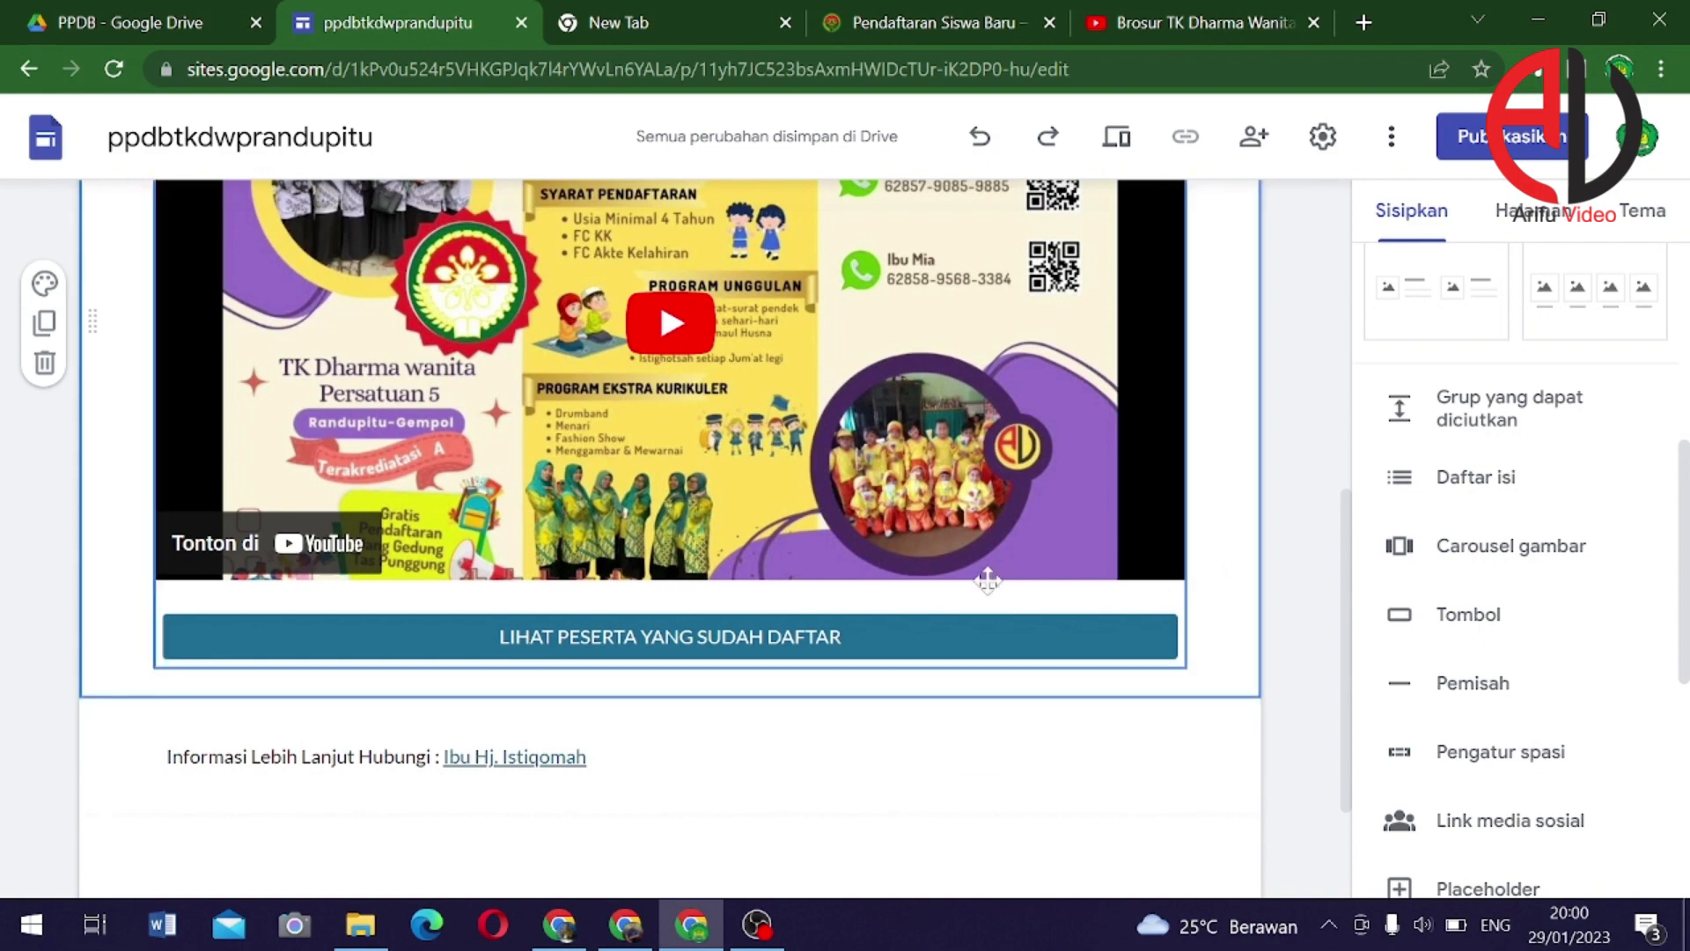
scroll(968, 563, "up", 5)
scroll(725, 573, "down", 8)
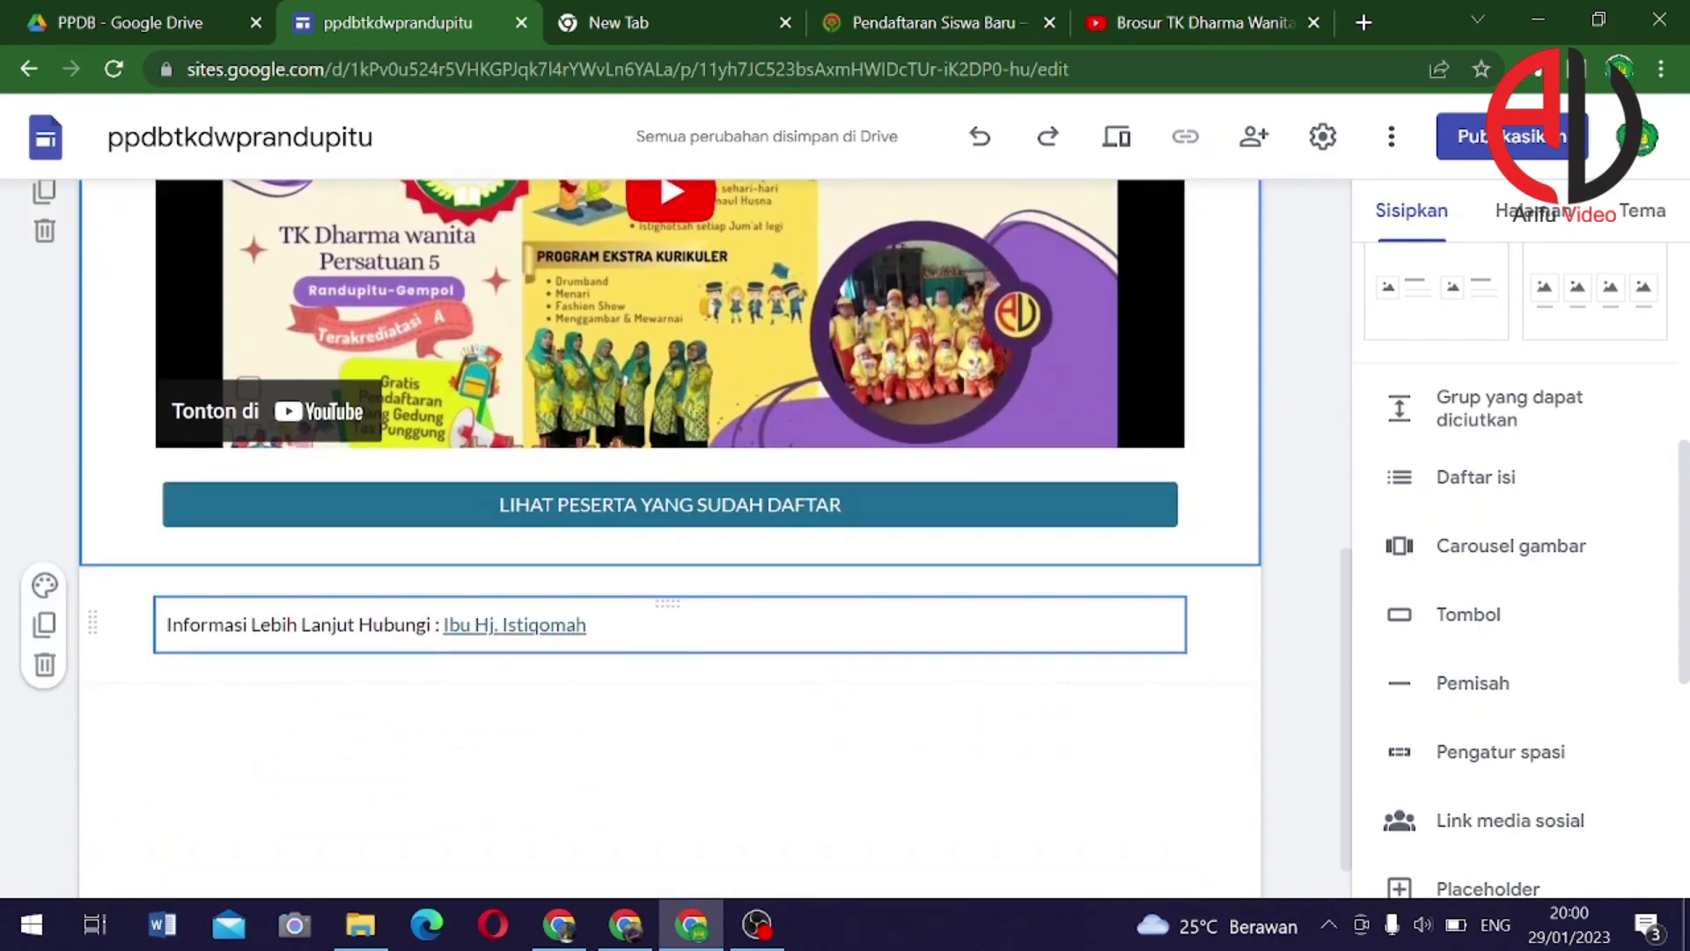
left_click(650, 720)
scroll(803, 544, "up", 10)
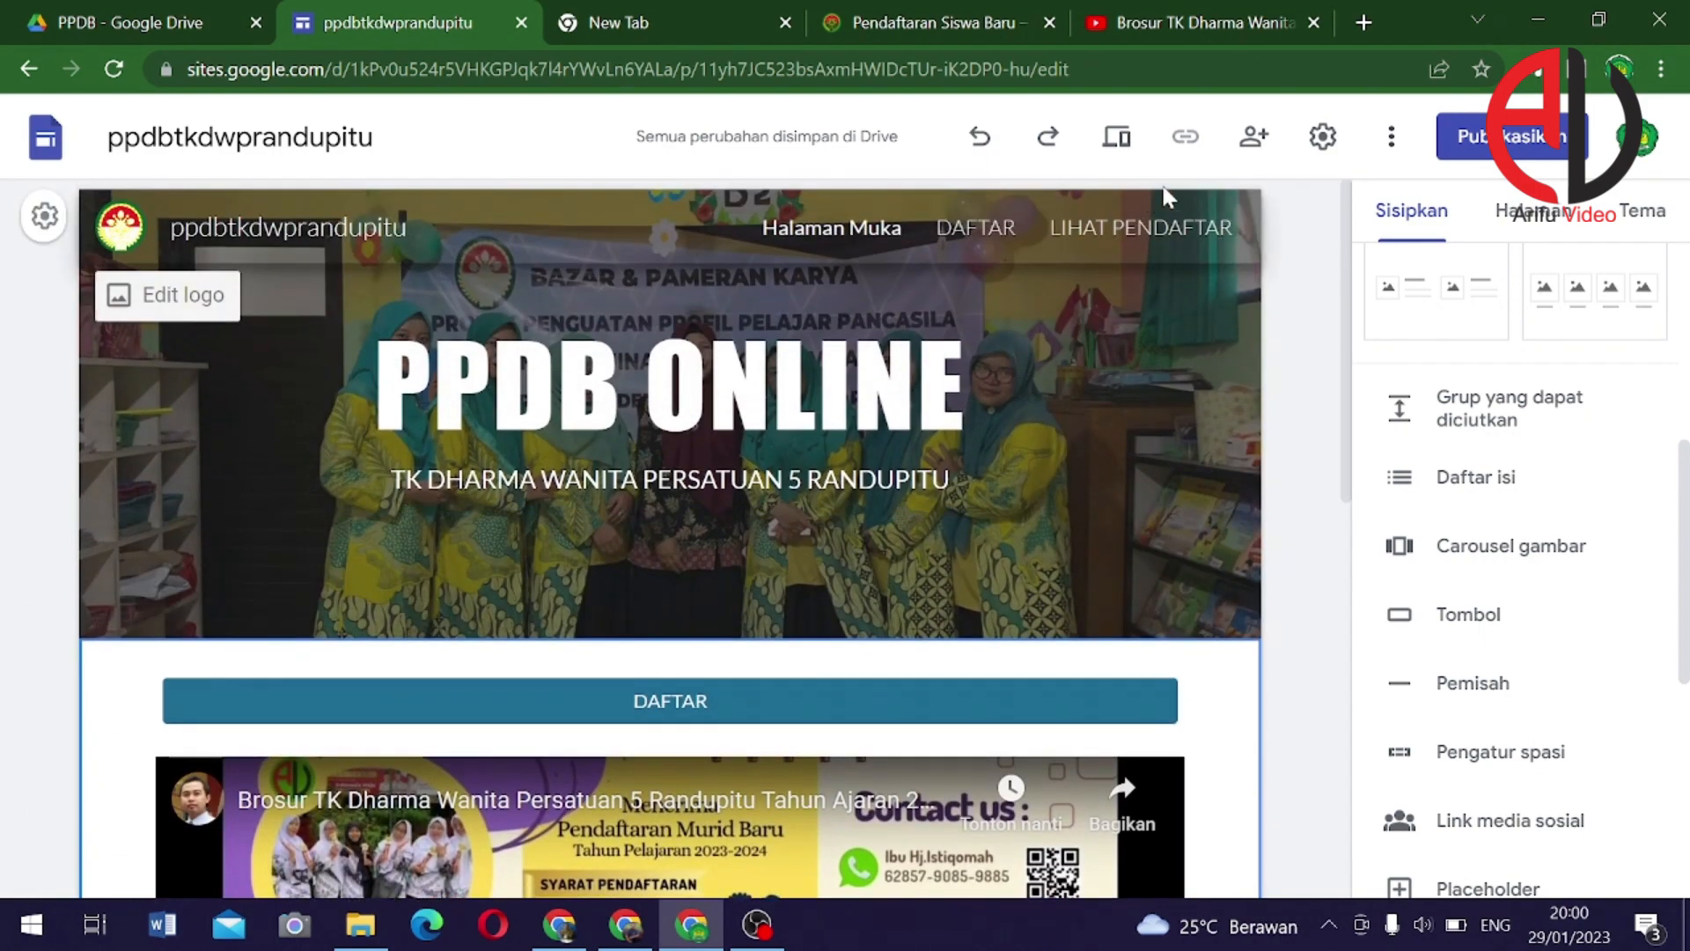
Select the DAFTAR button block, then switch to the PPDB folder in Google Drive
left_click(769, 708)
scroll(769, 583, "down", 2)
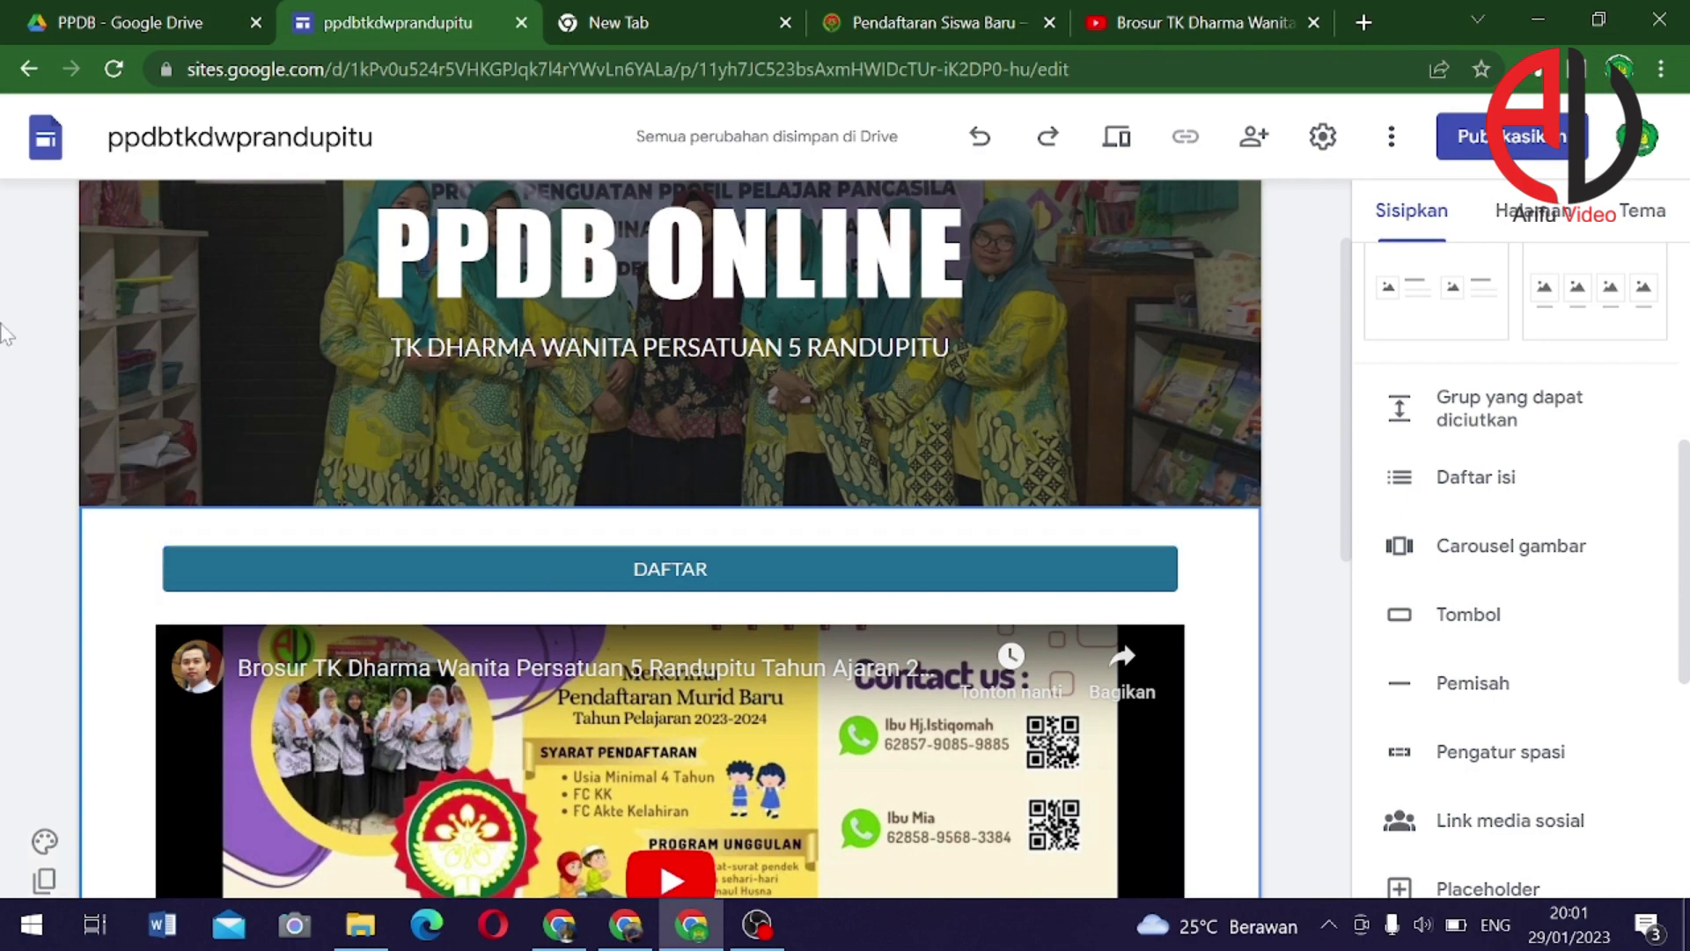
left_click(136, 27)
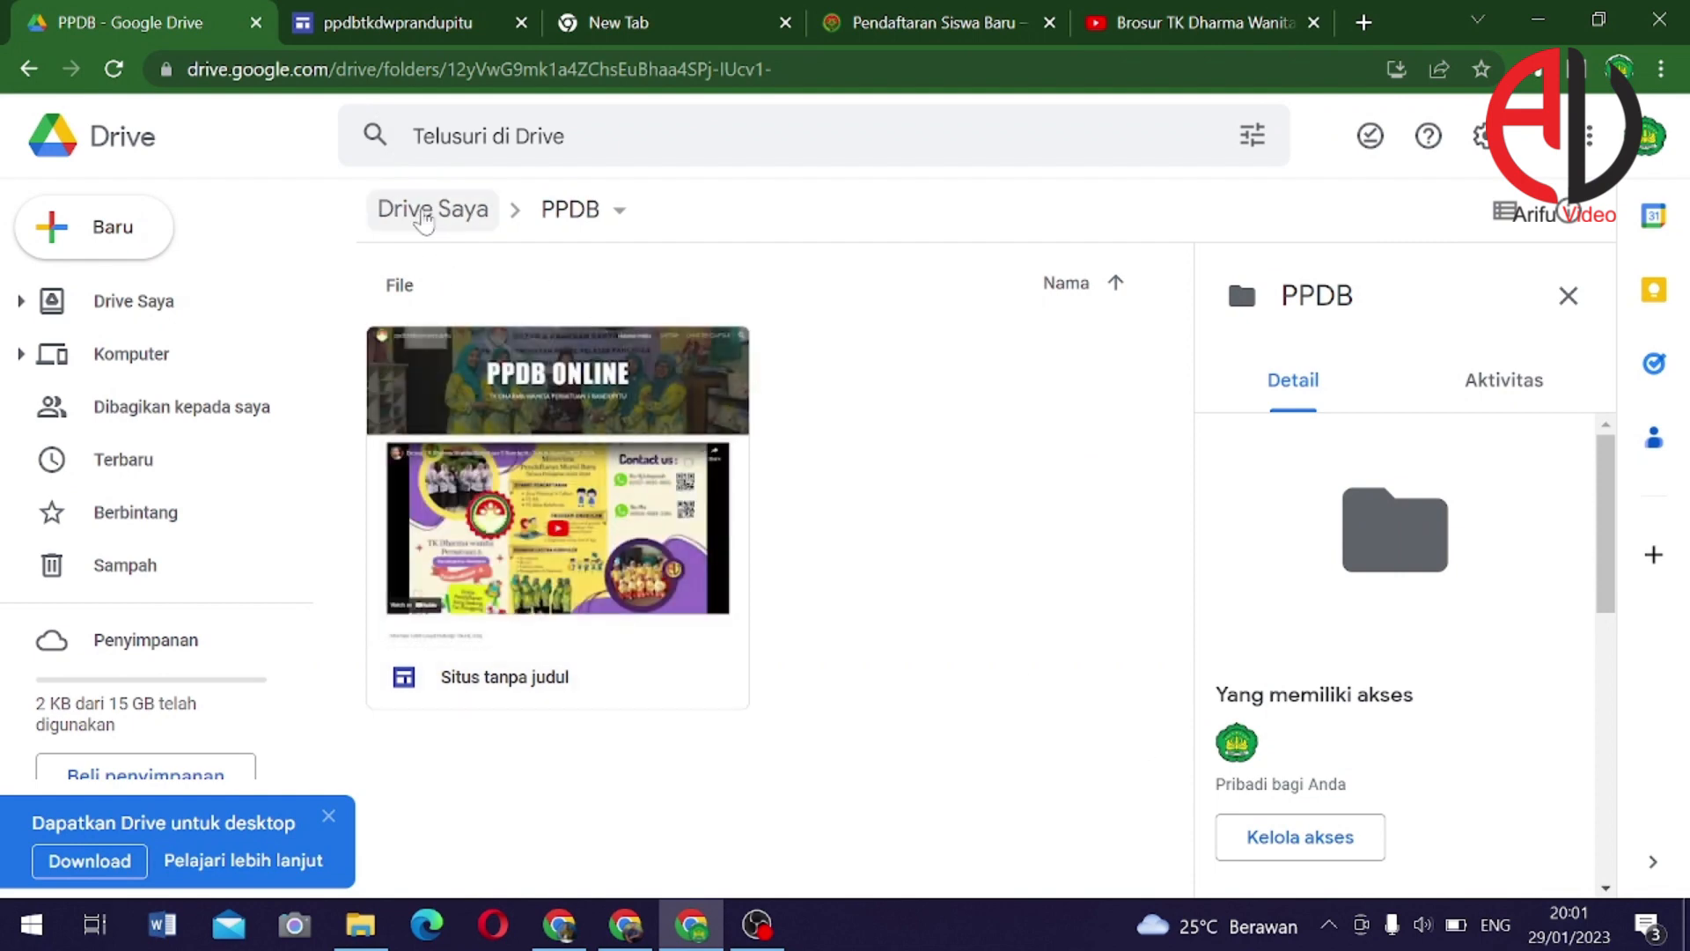
Create a new Google form inside the PPDB folder from the right-click menu
left_click(433, 209)
double_click(520, 368)
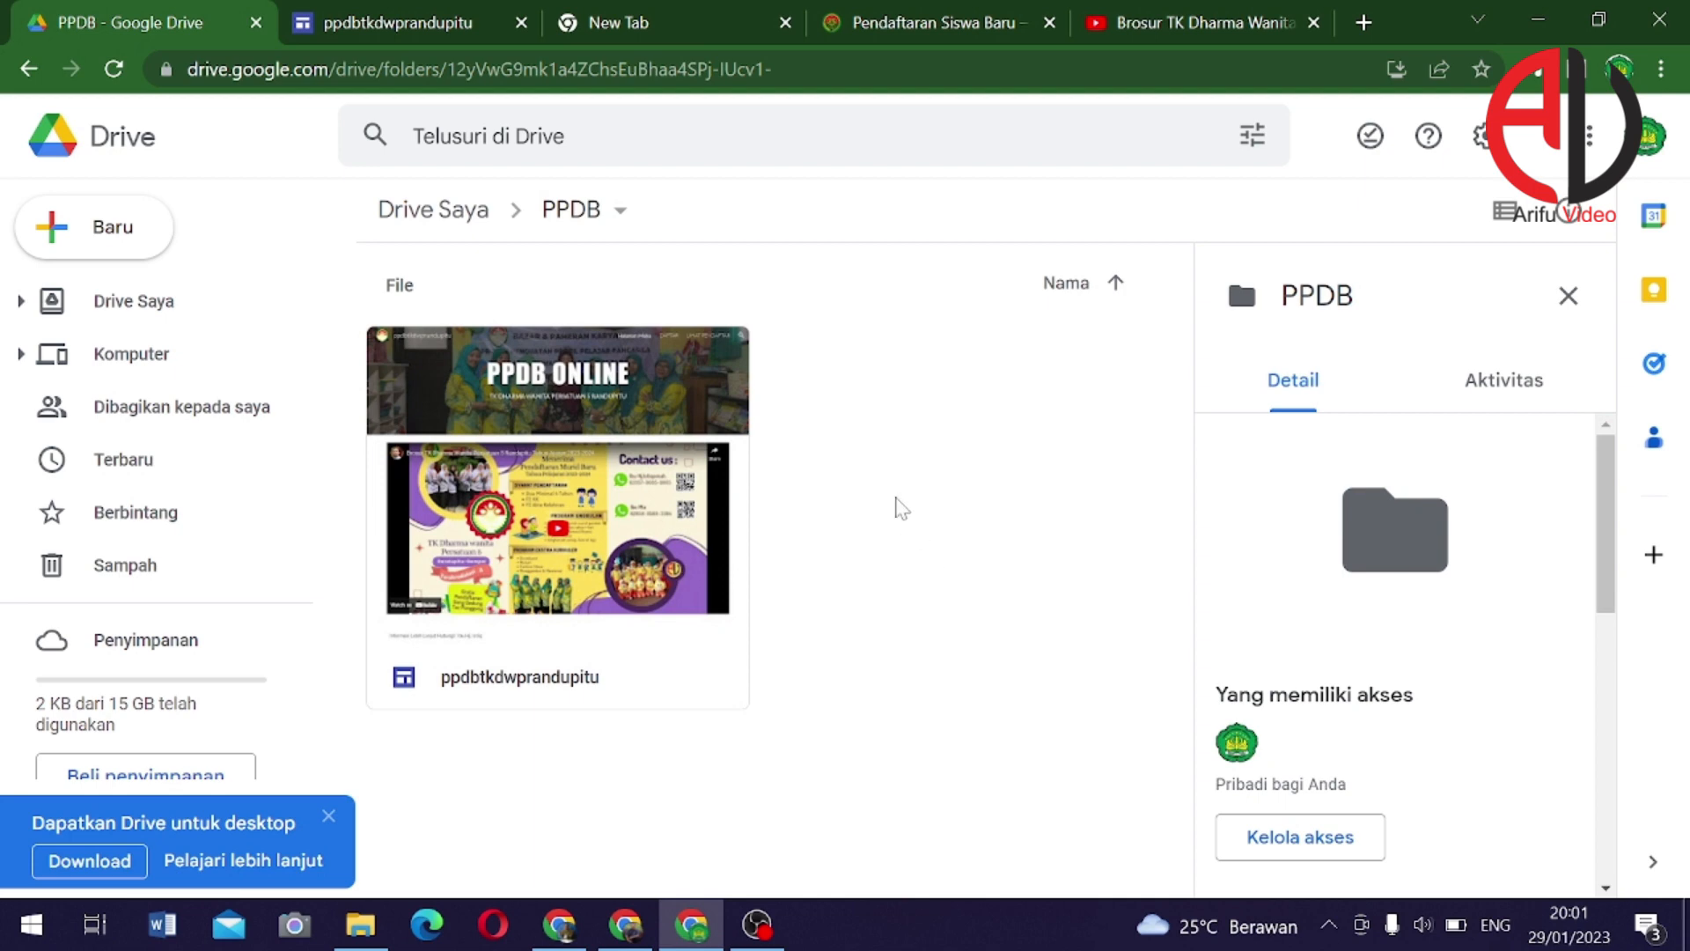
right_click(897, 476)
mouse_move(1027, 860)
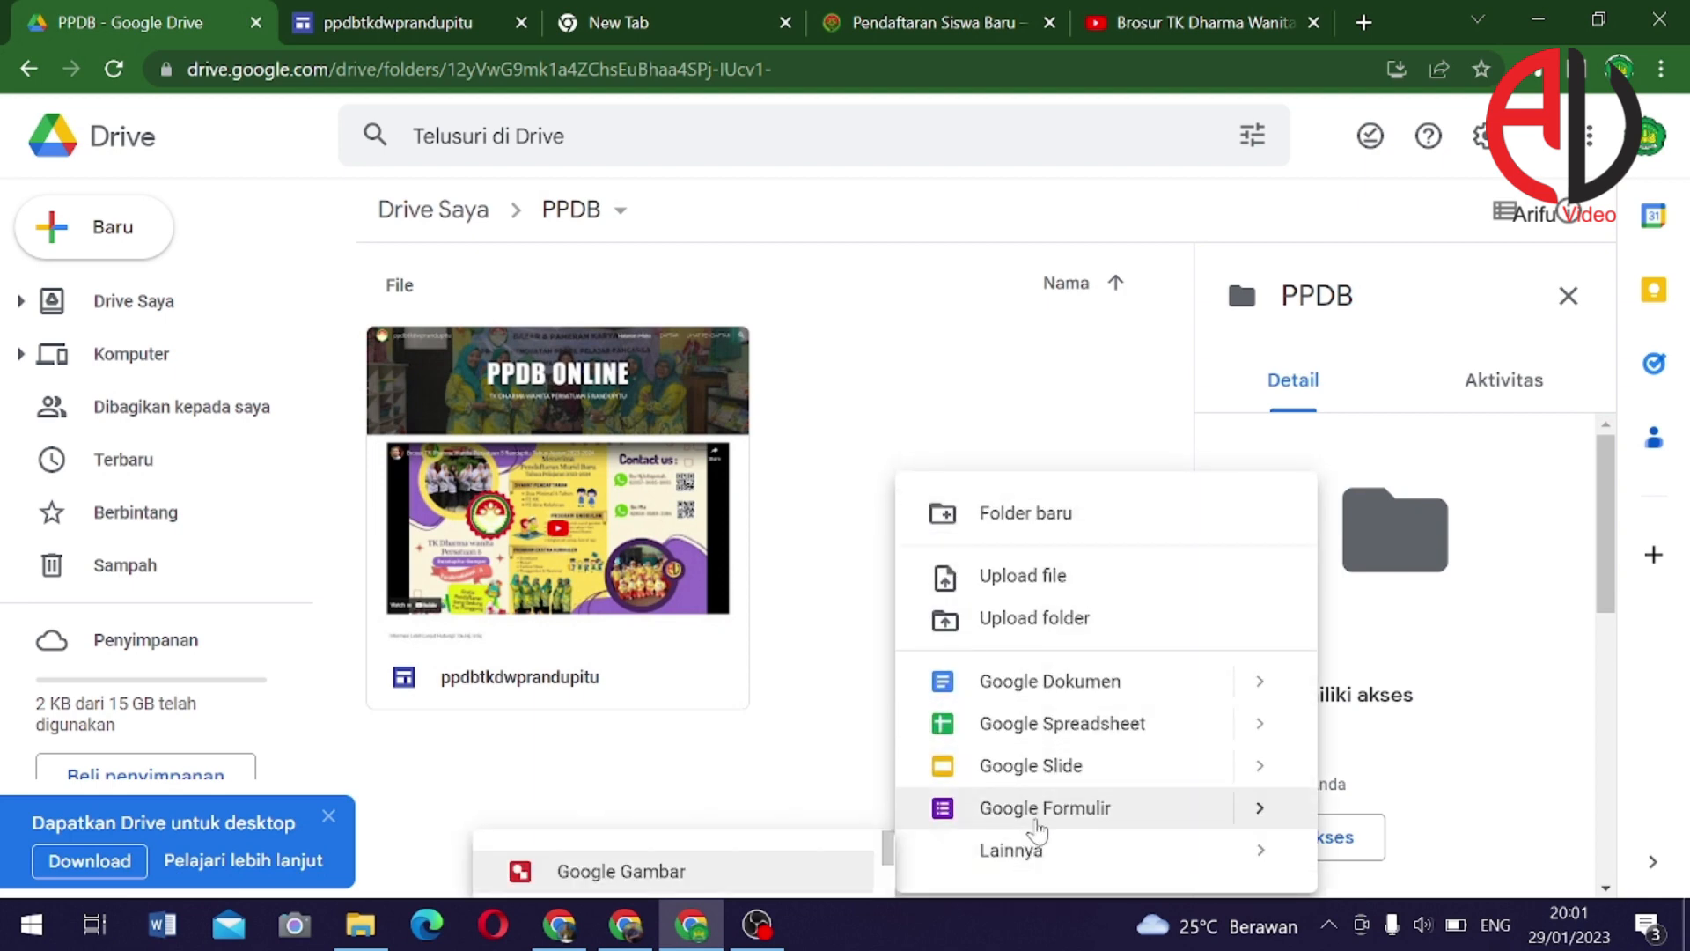
left_click(1036, 812)
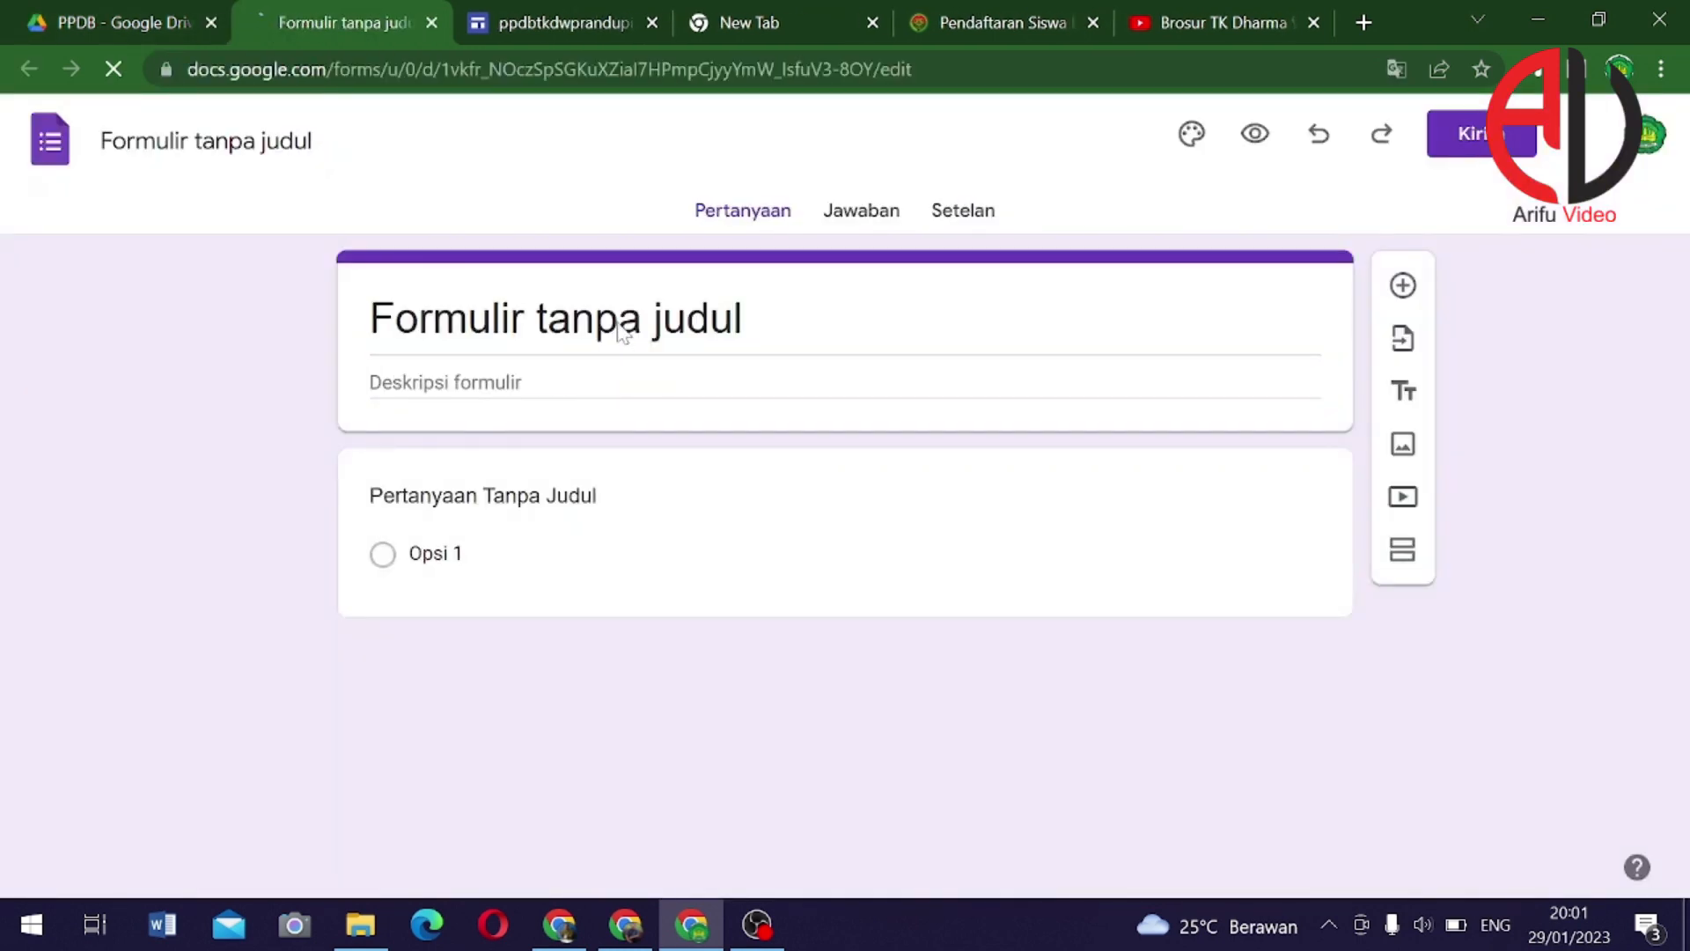
Retitle the form 'FORMULIR PENDAFTARAN MURID BARU'
double_click(616, 322)
left_click(620, 319)
left_click(620, 319)
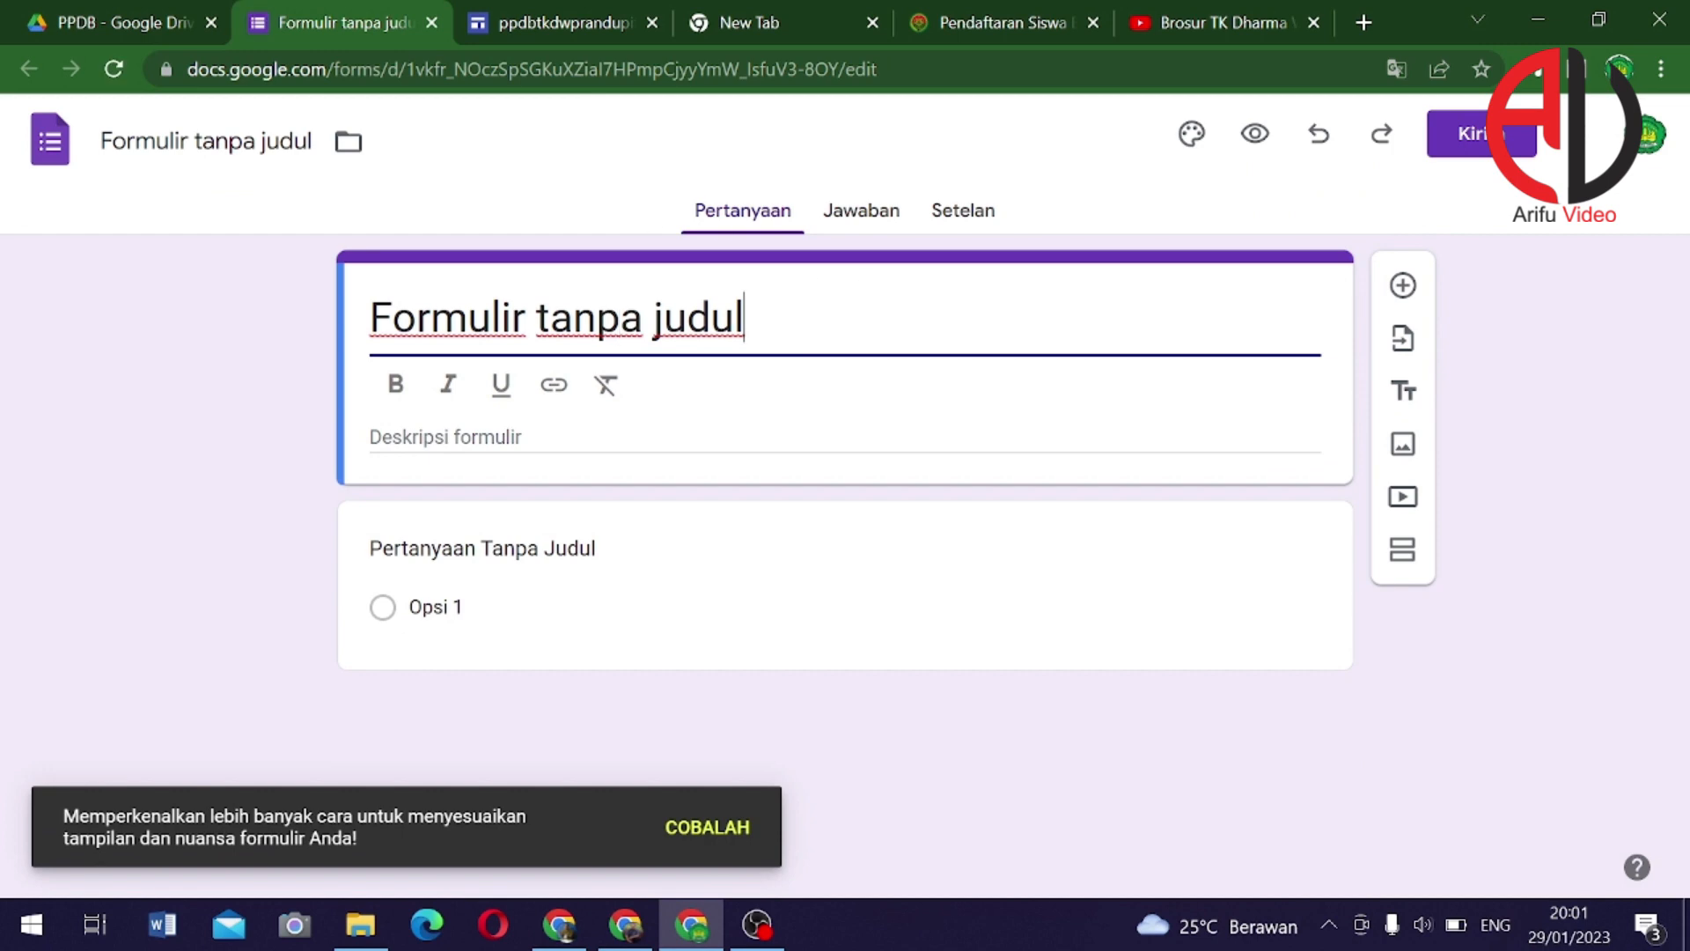
key("ctrl+a")
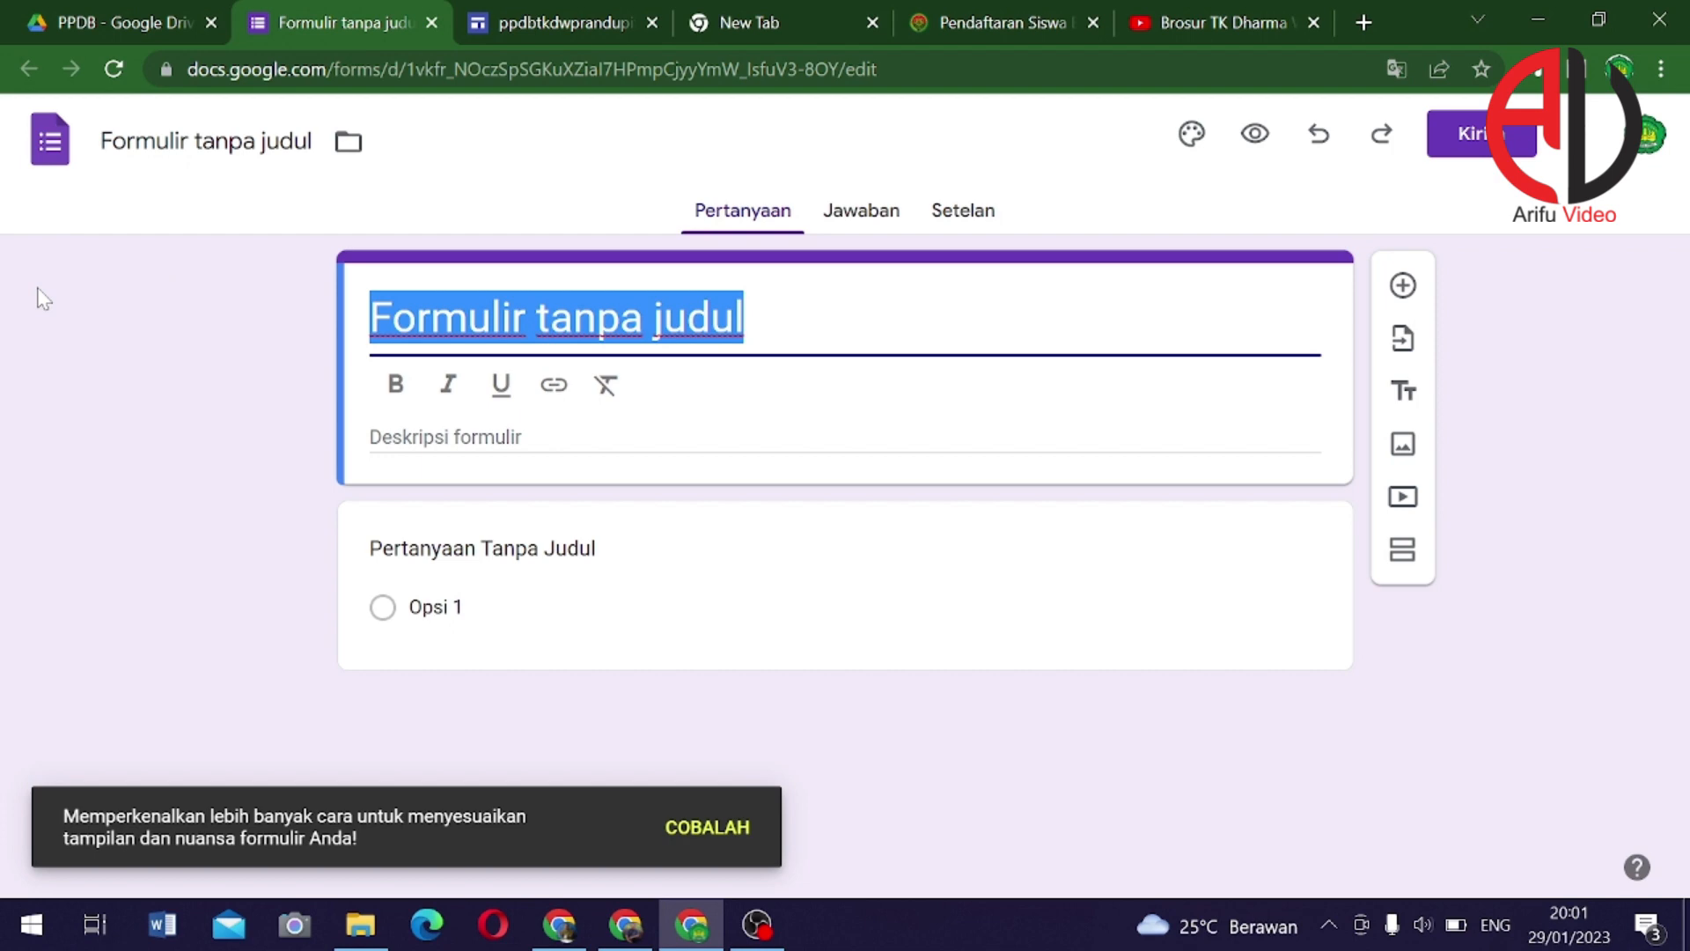
type("FORMUL")
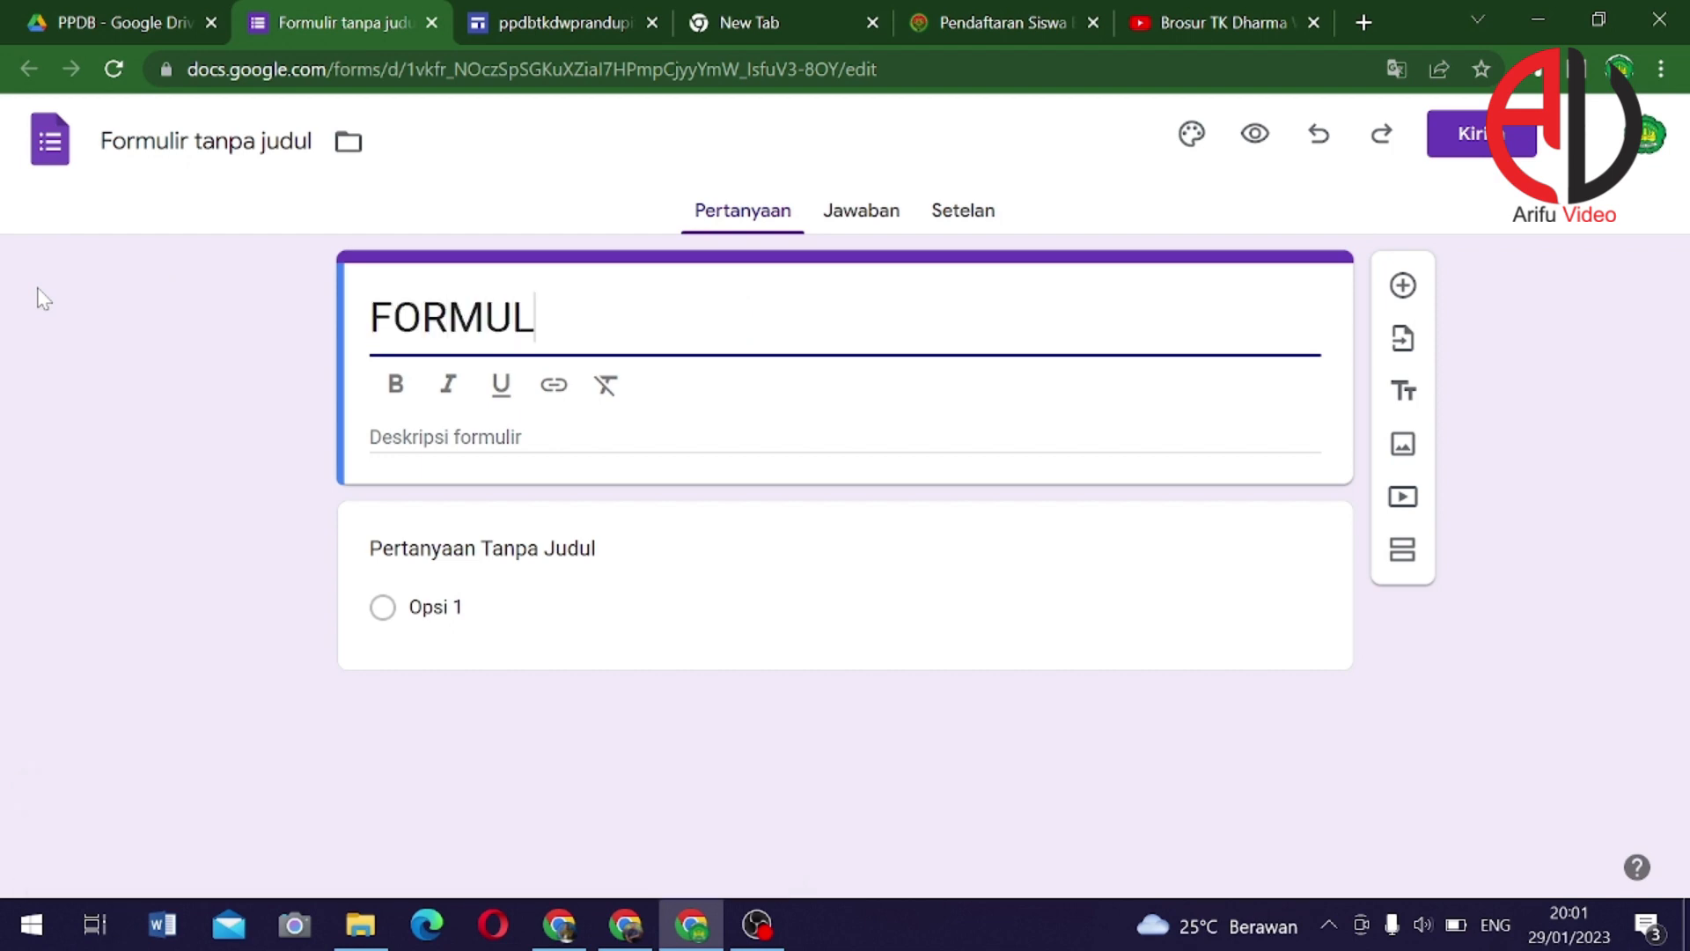
type("IR PENDAF")
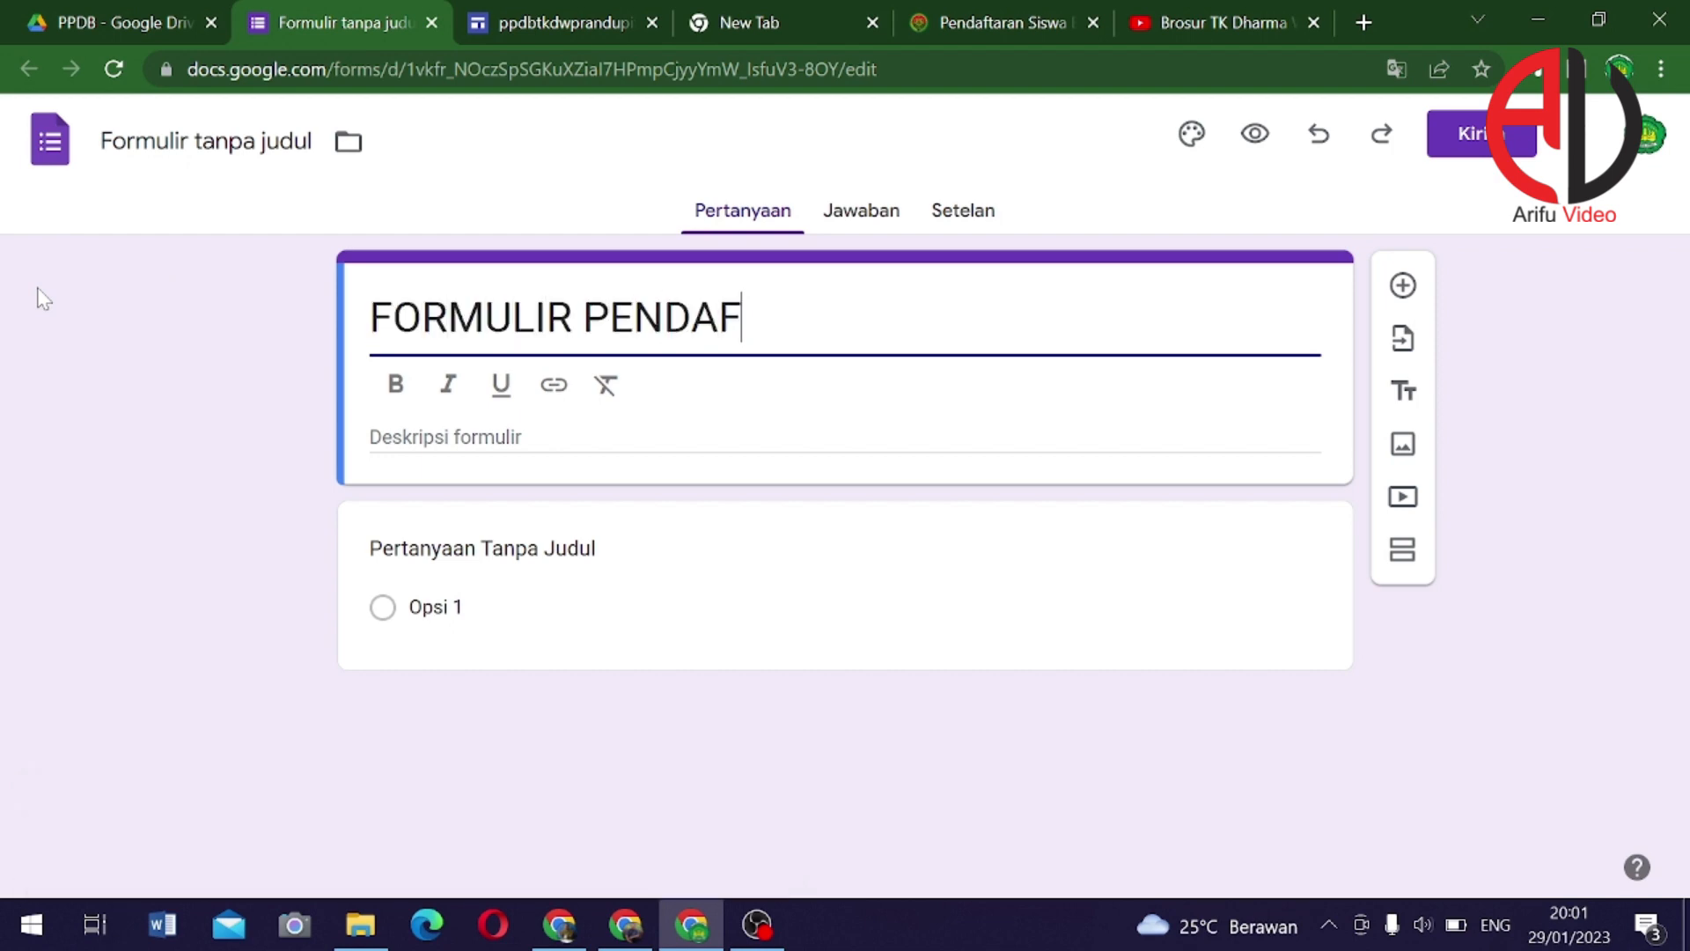
type("TARAN M")
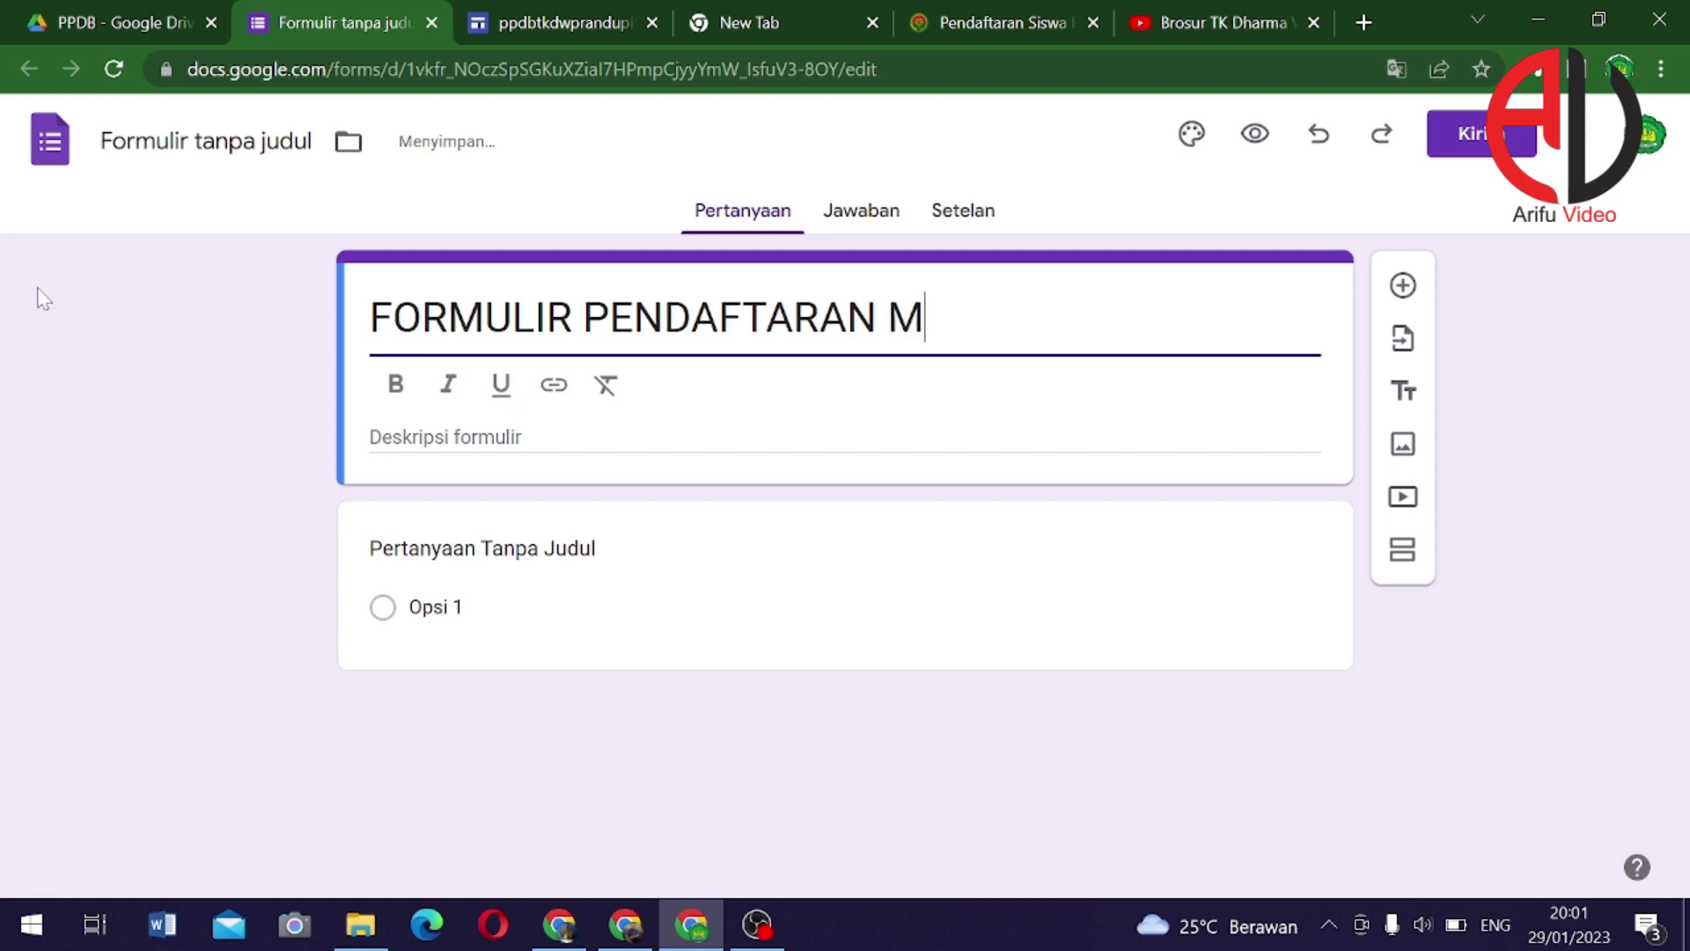
type("URID BARU")
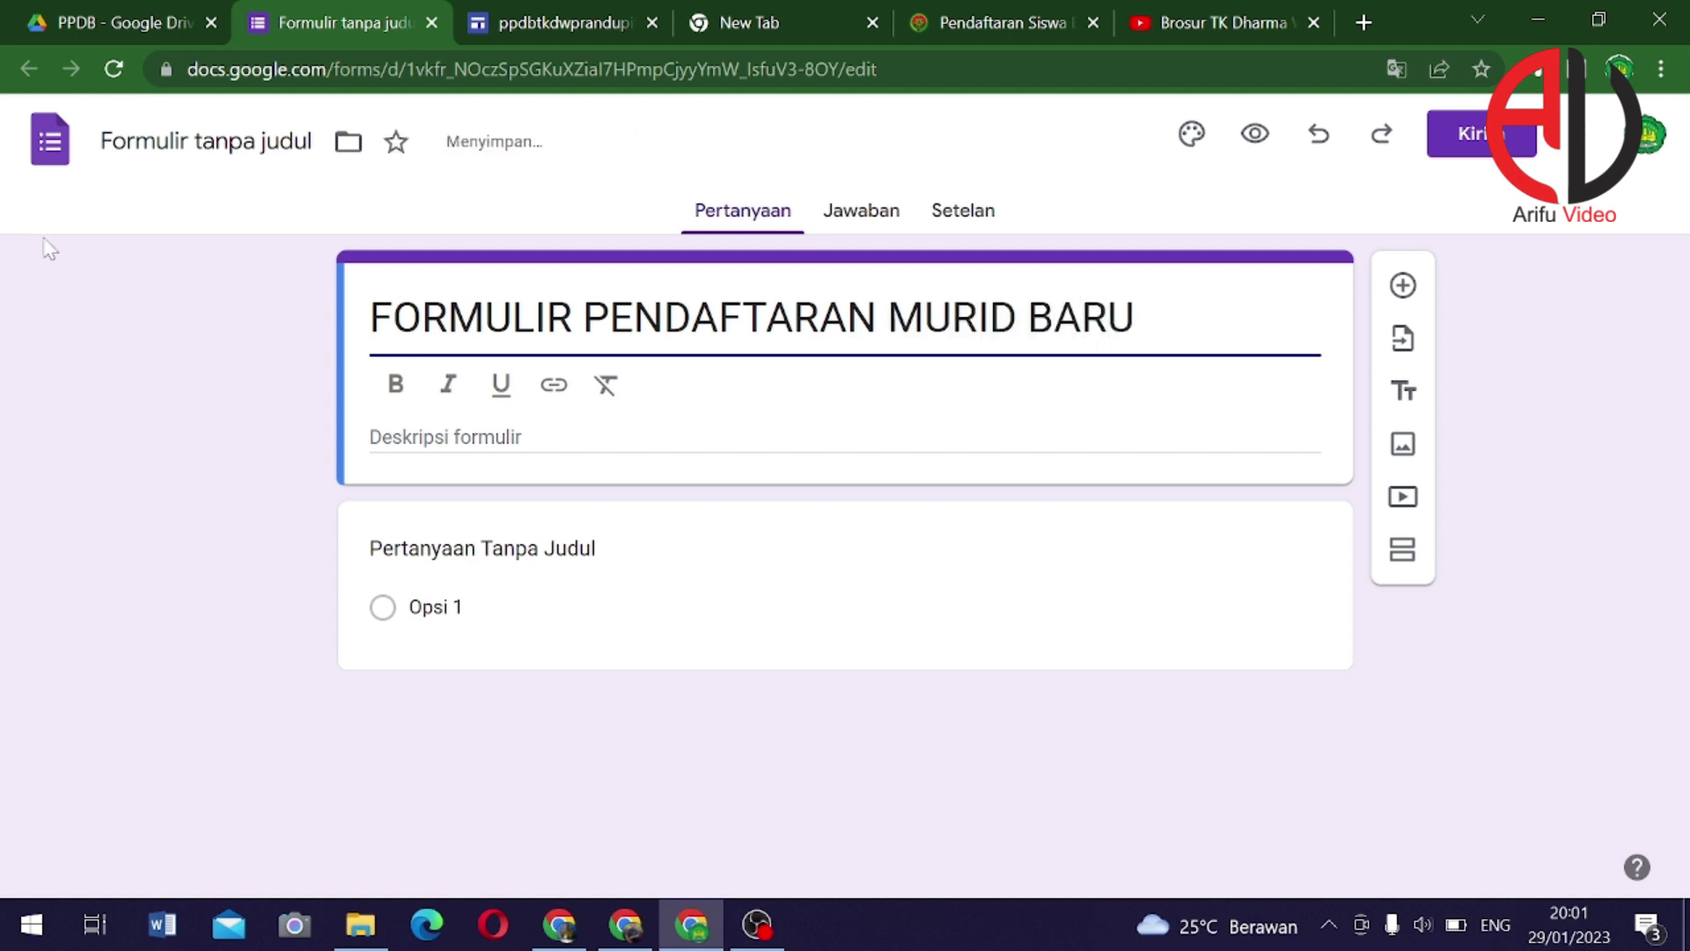
Start the form description with 'Mohon diisi dengan data'
left_click(464, 442)
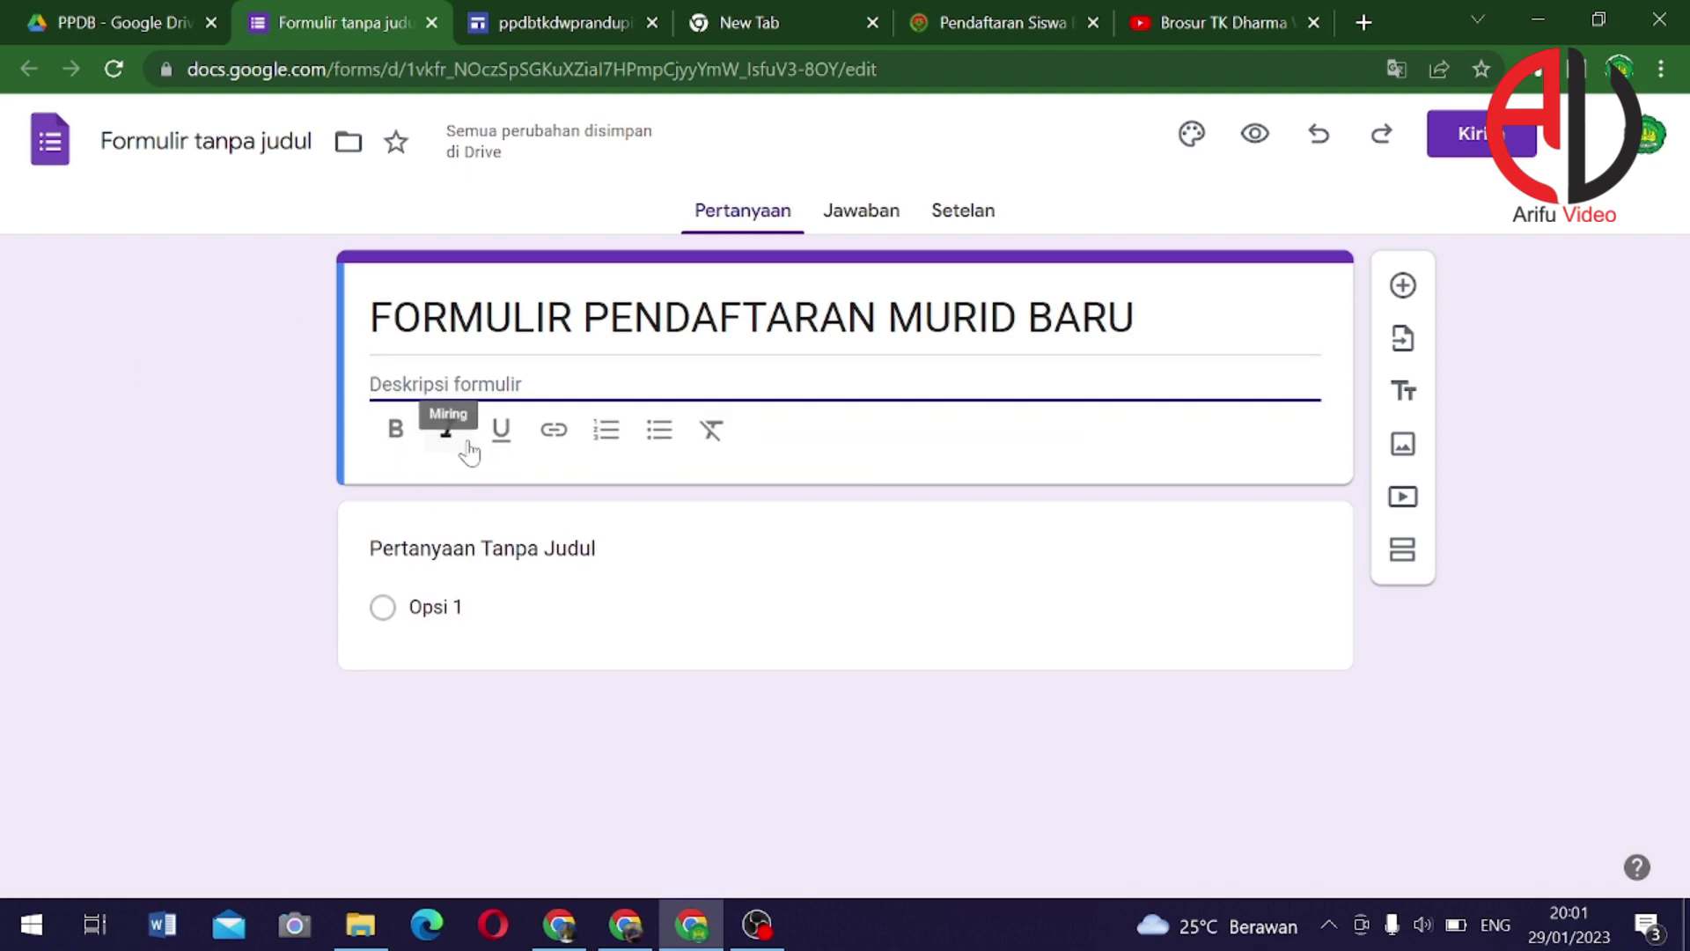
type("Moh")
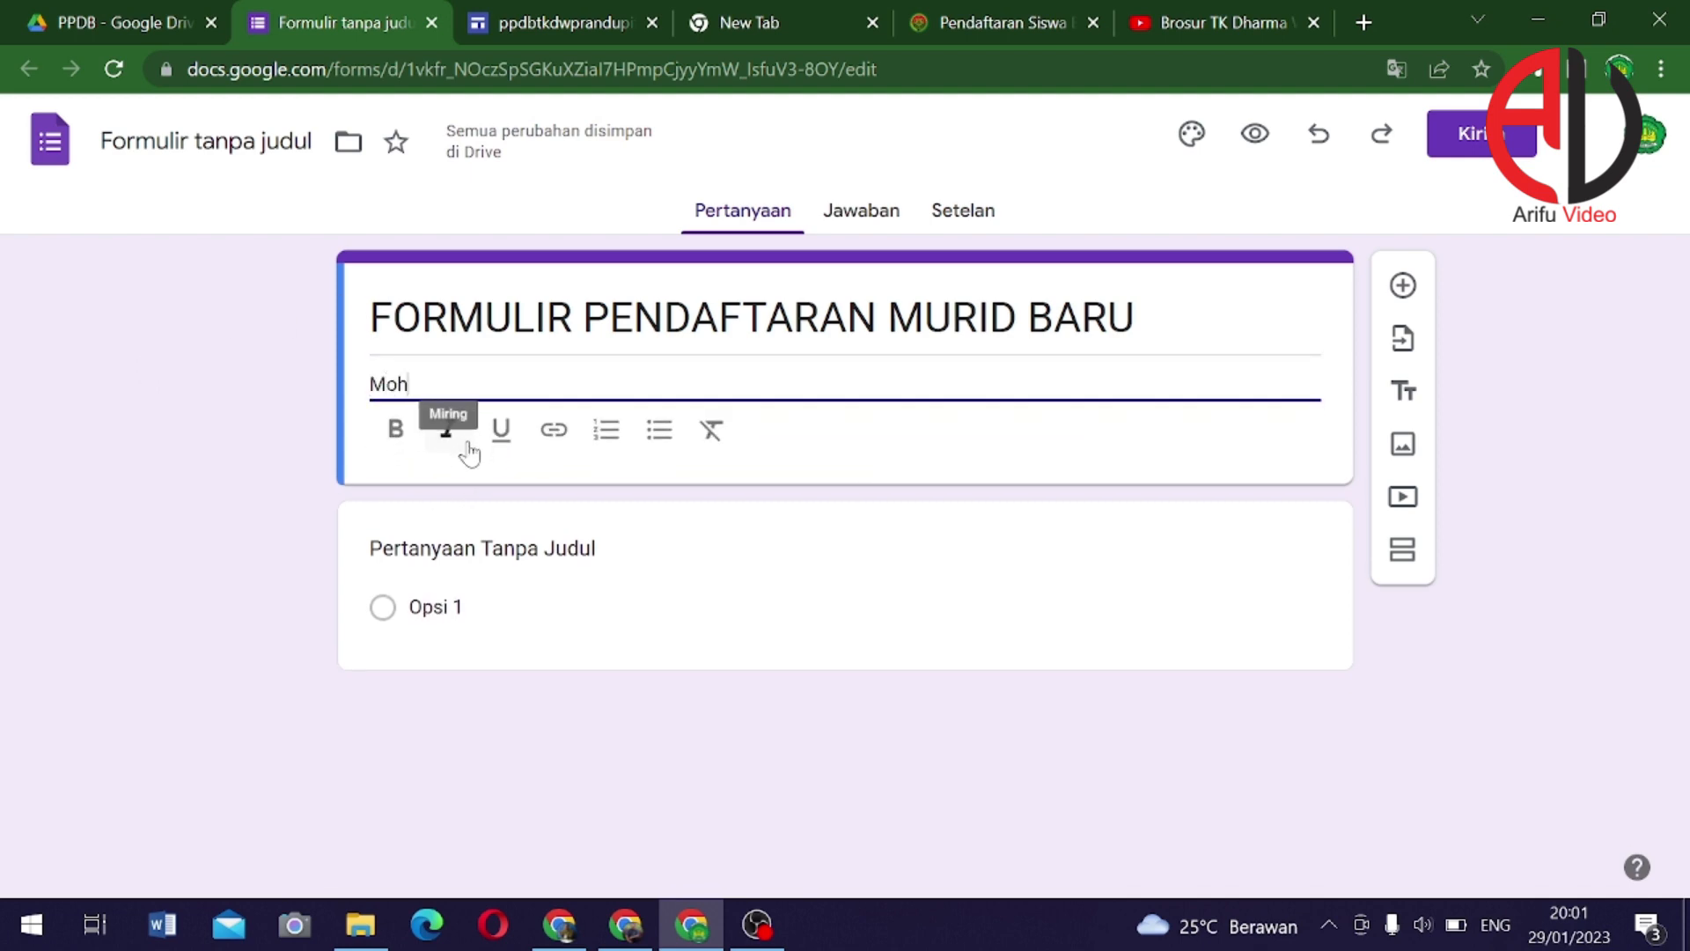
type("on disi")
key("BackSpace")
key("BackSpace")
type("isi dengan ")
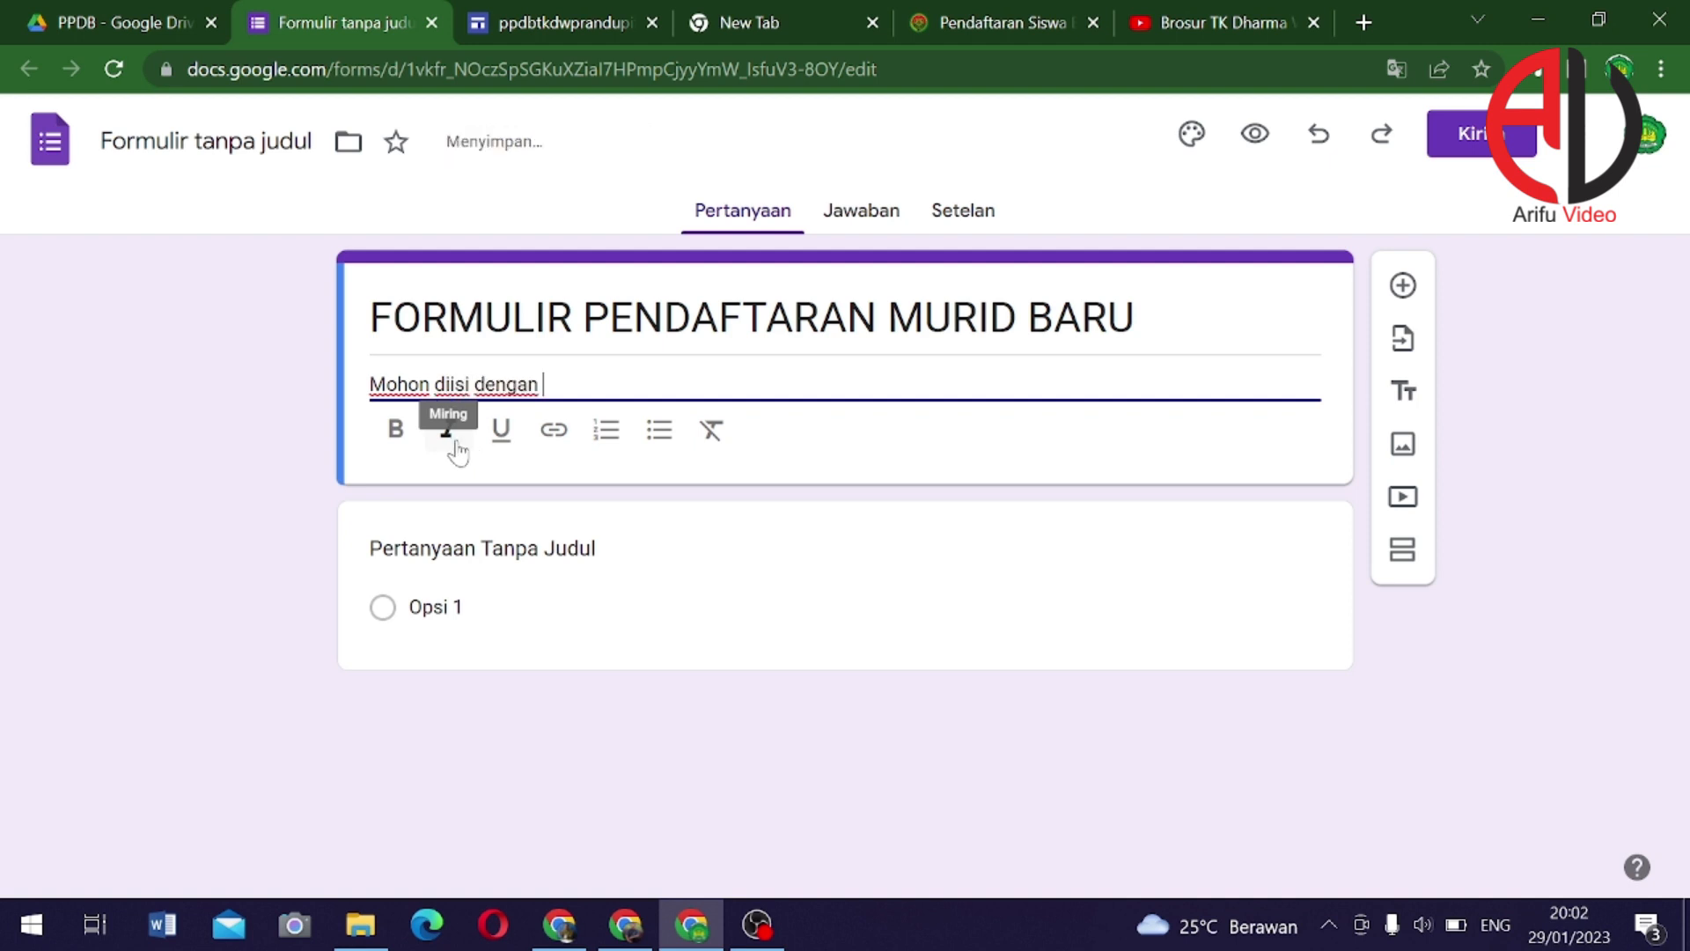
type("data yang sebenarnya")
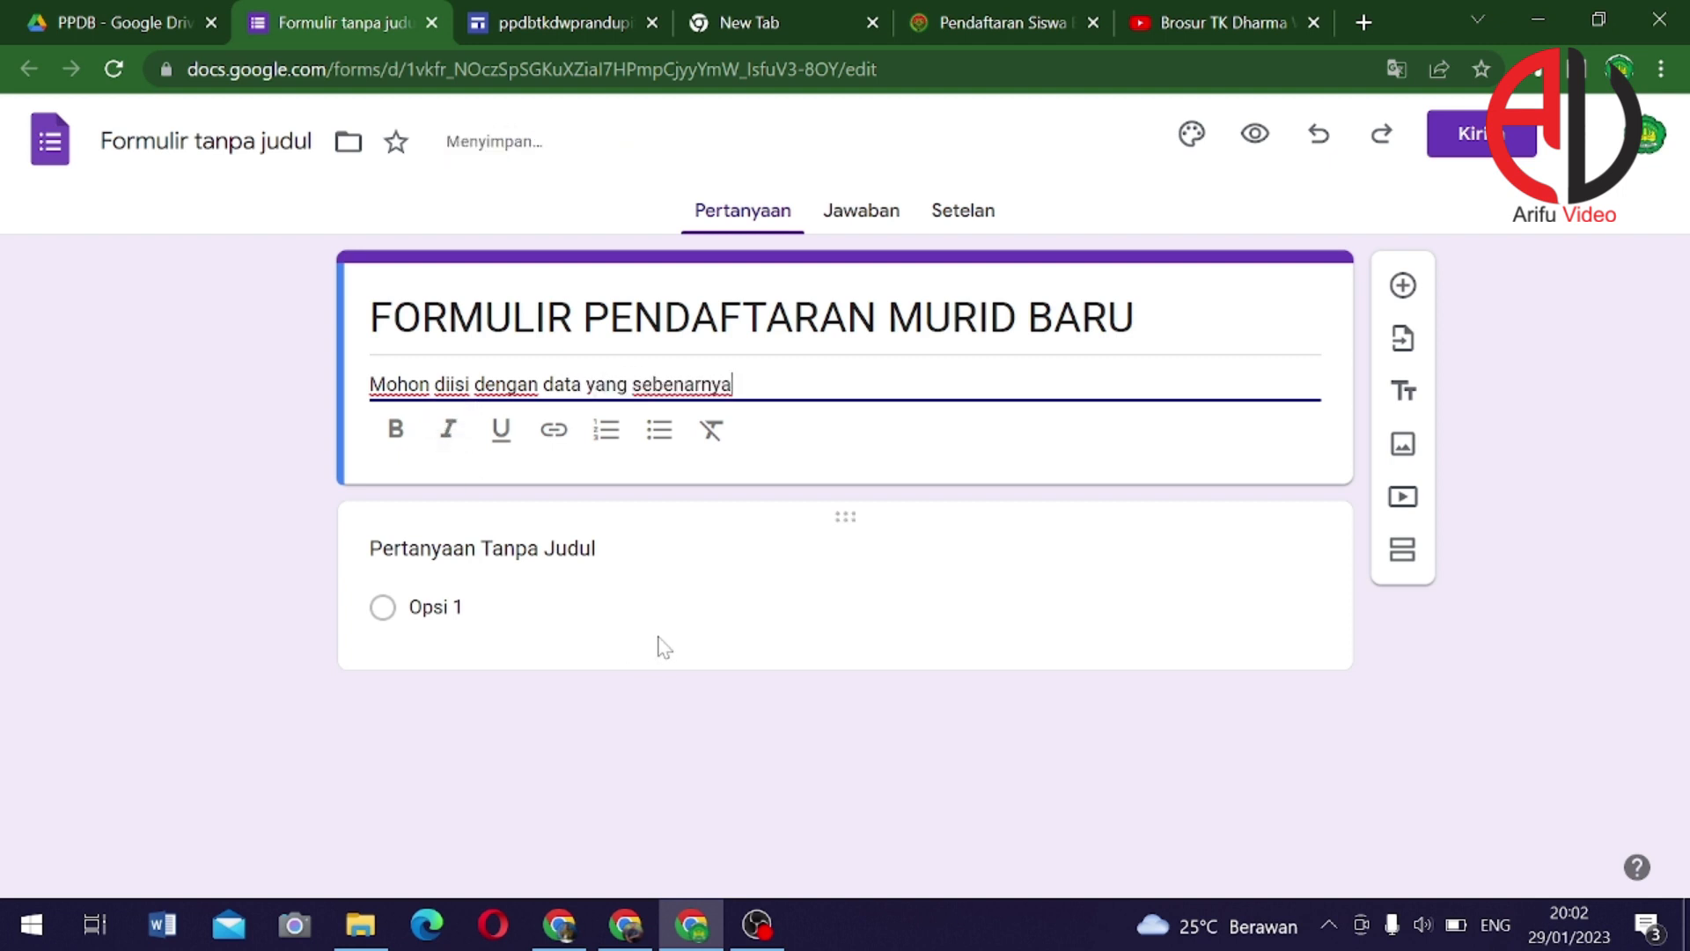
Title the first question 'Nama Calon Siswa' and make it required
left_click(560, 596)
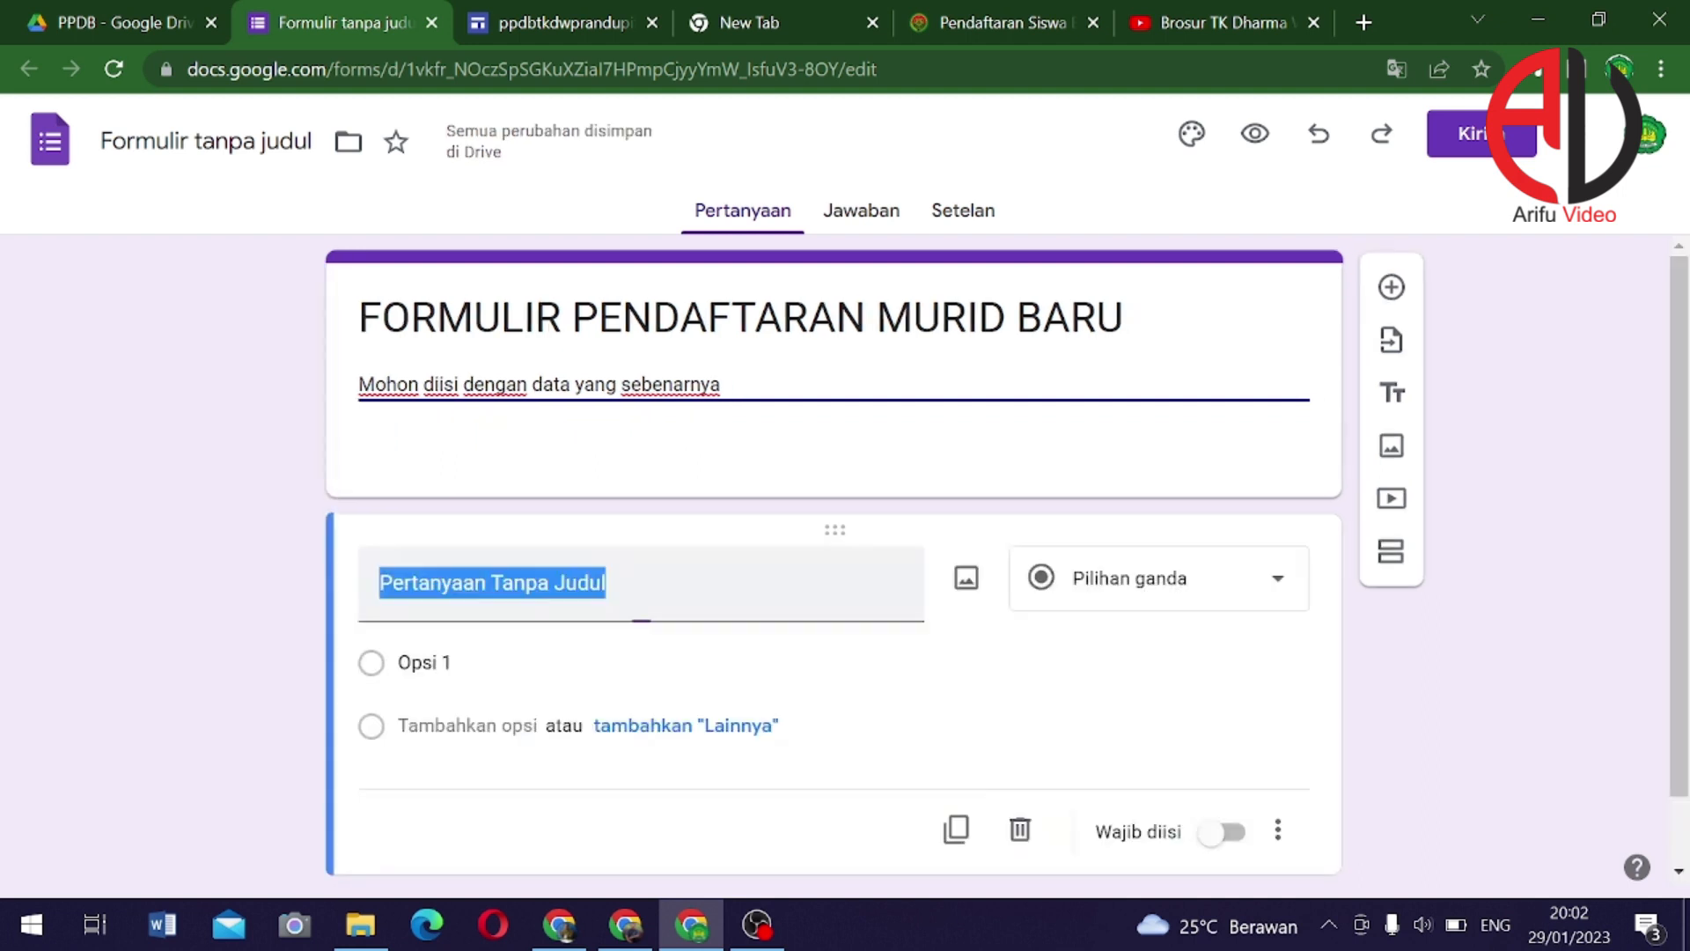
type("N")
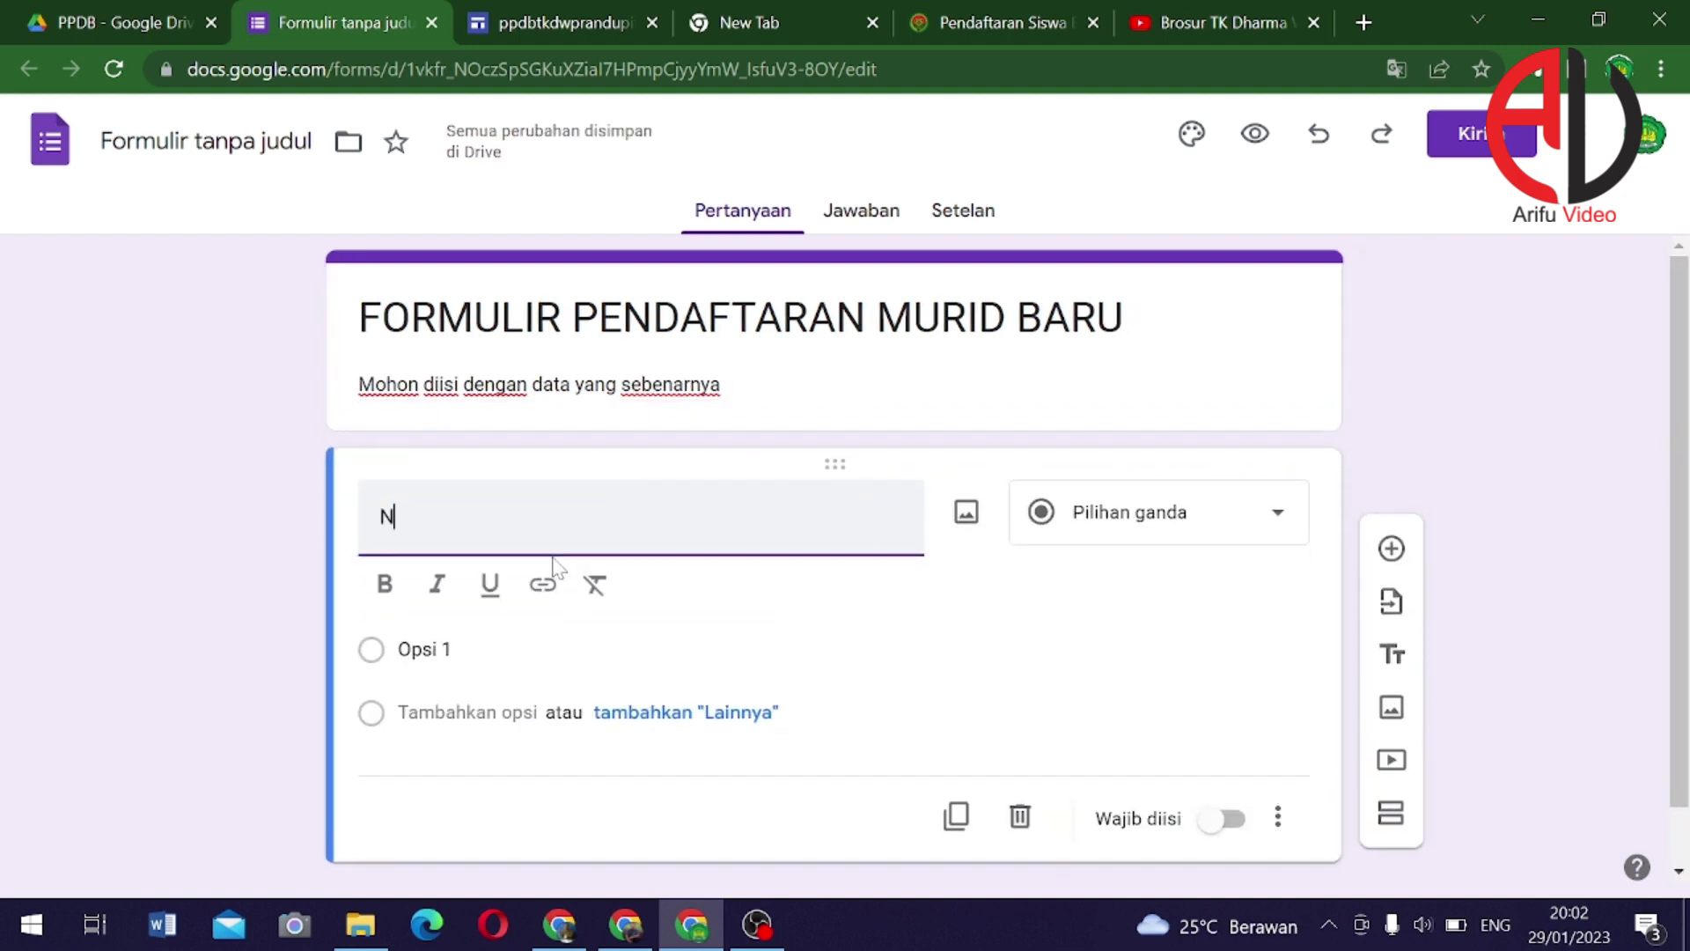
type("ama")
key("BackSpace")
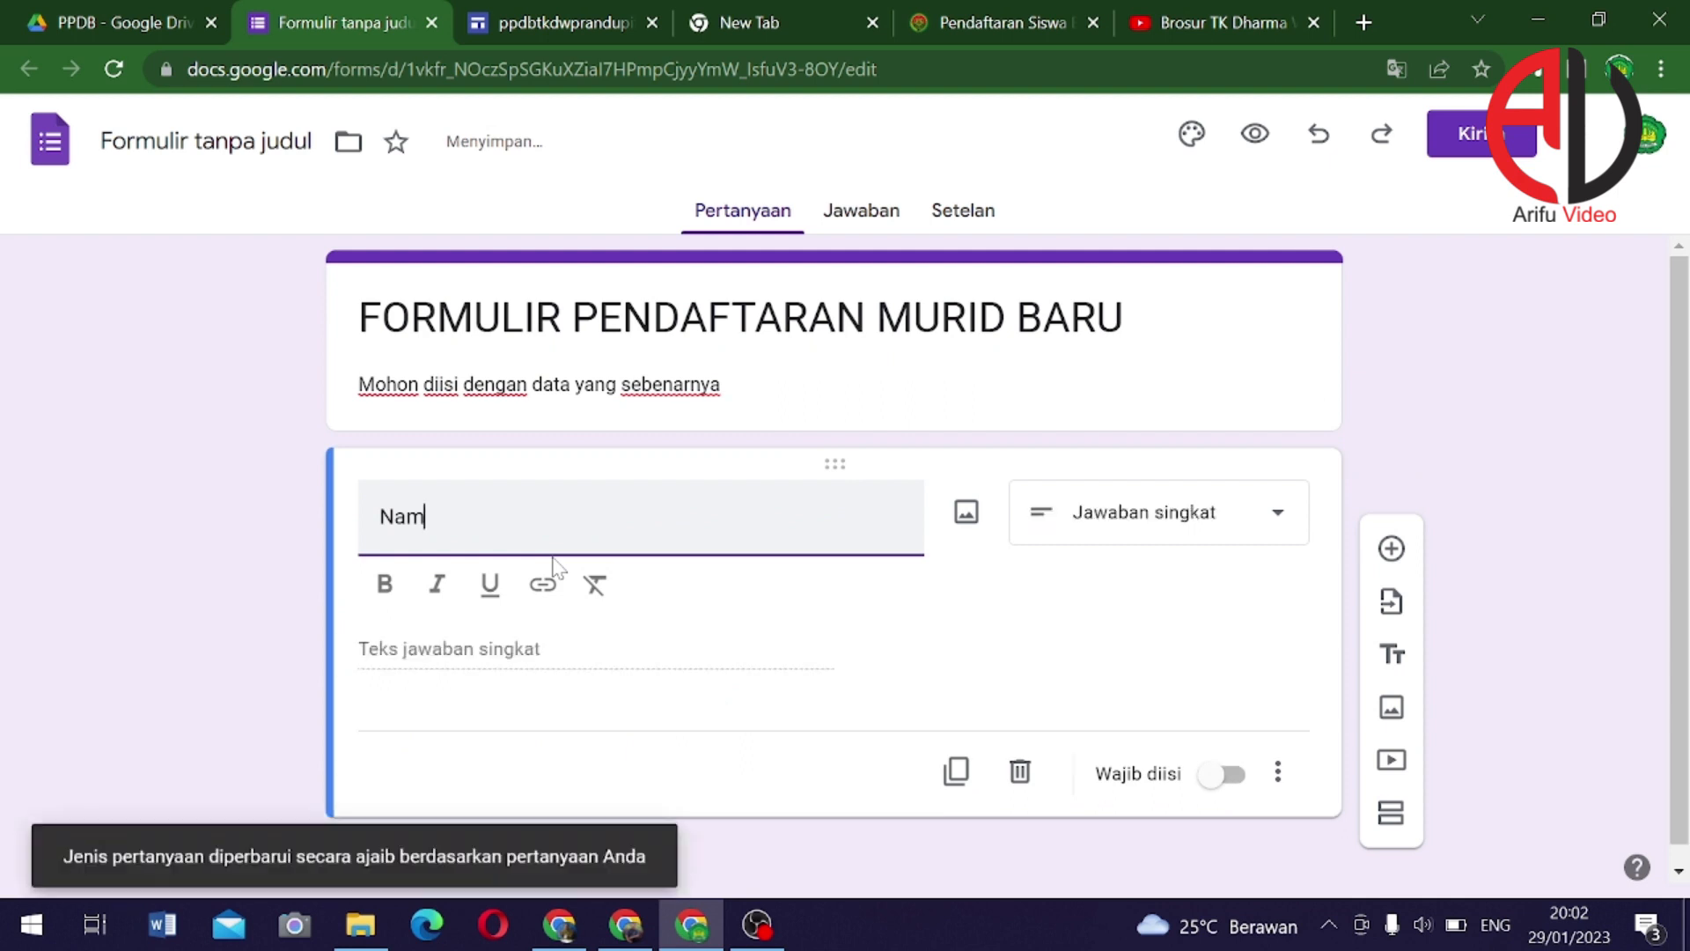
type("C")
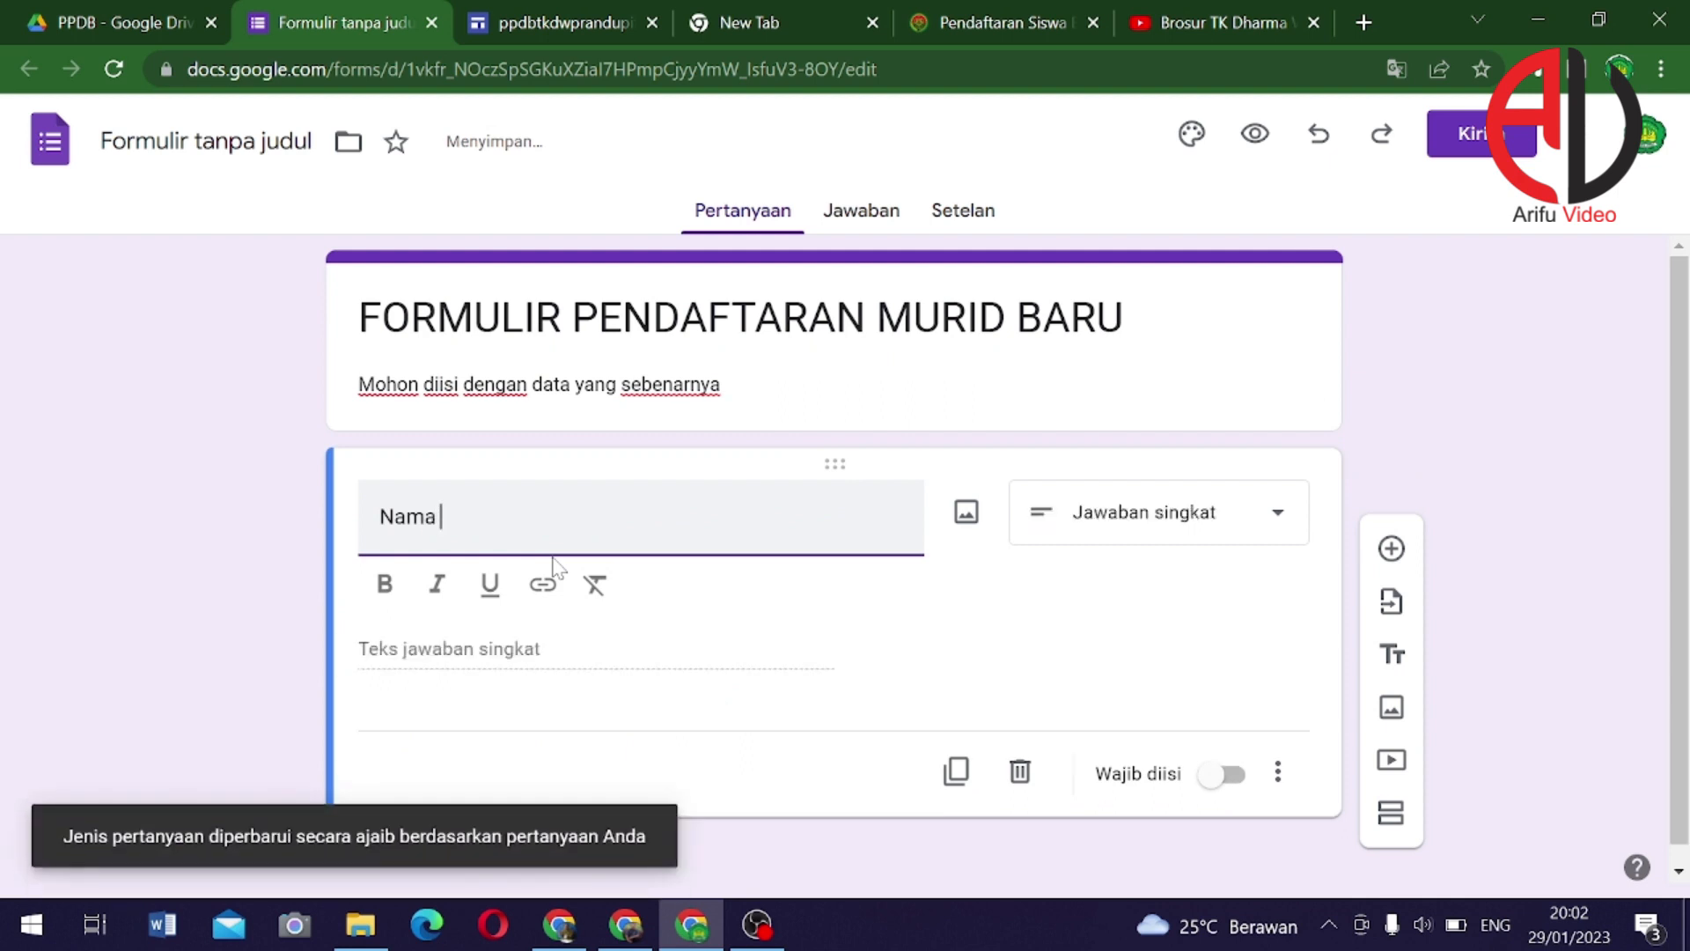
type("Calon Siswa")
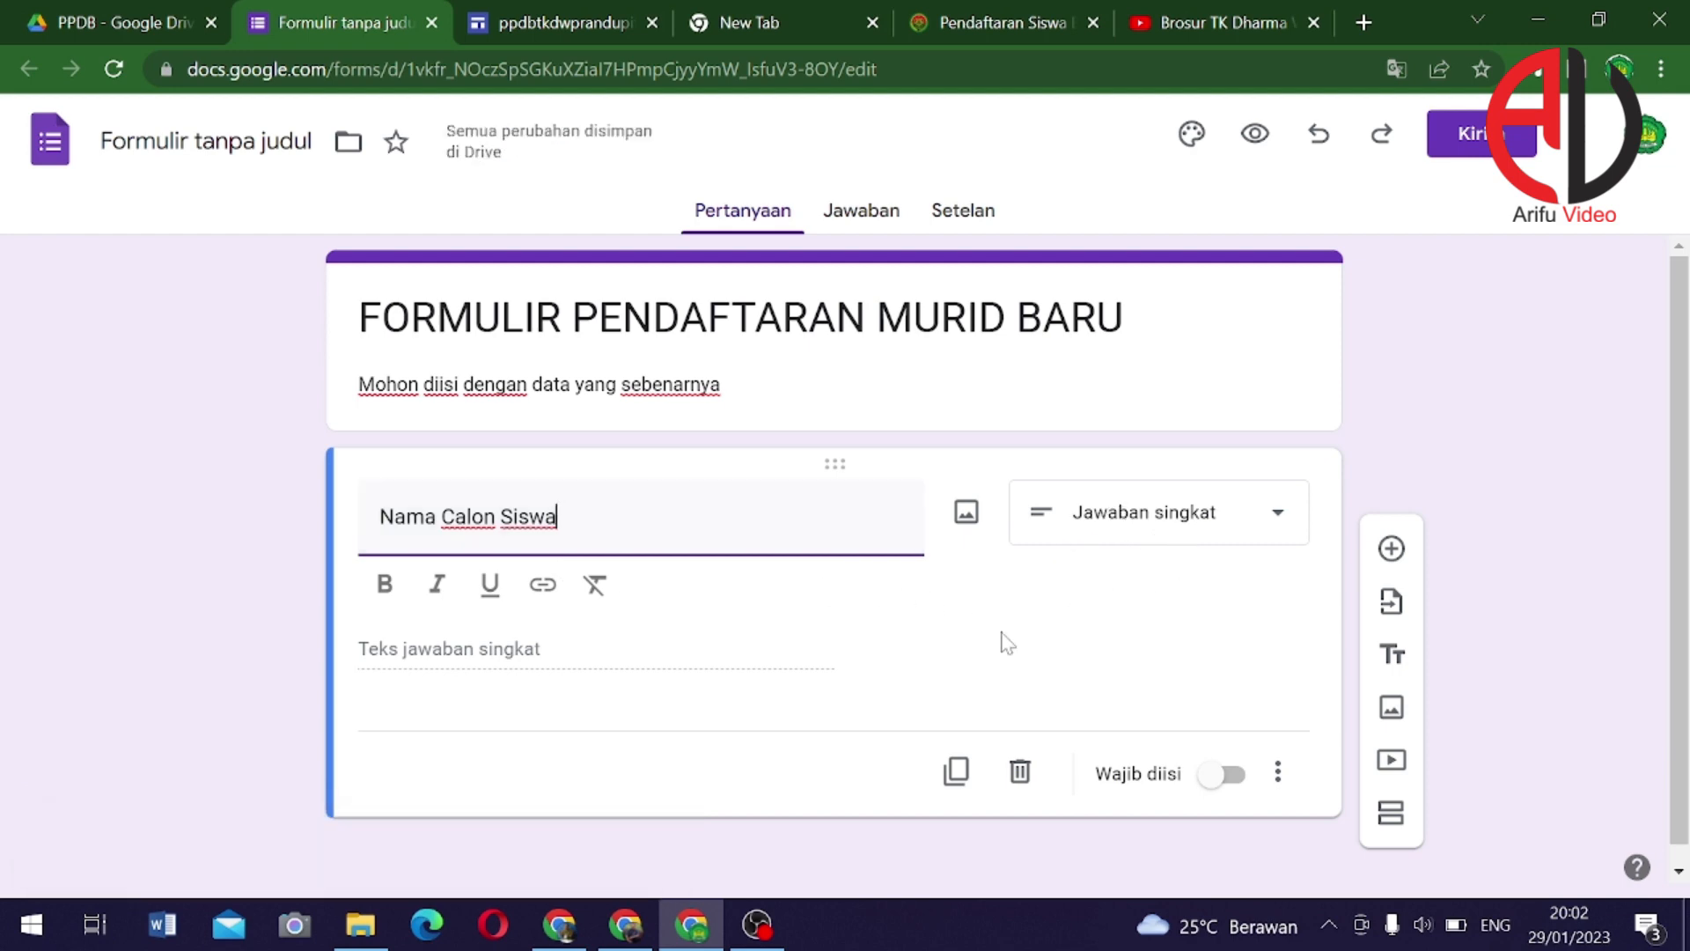
scroll(845, 657, "down", 1)
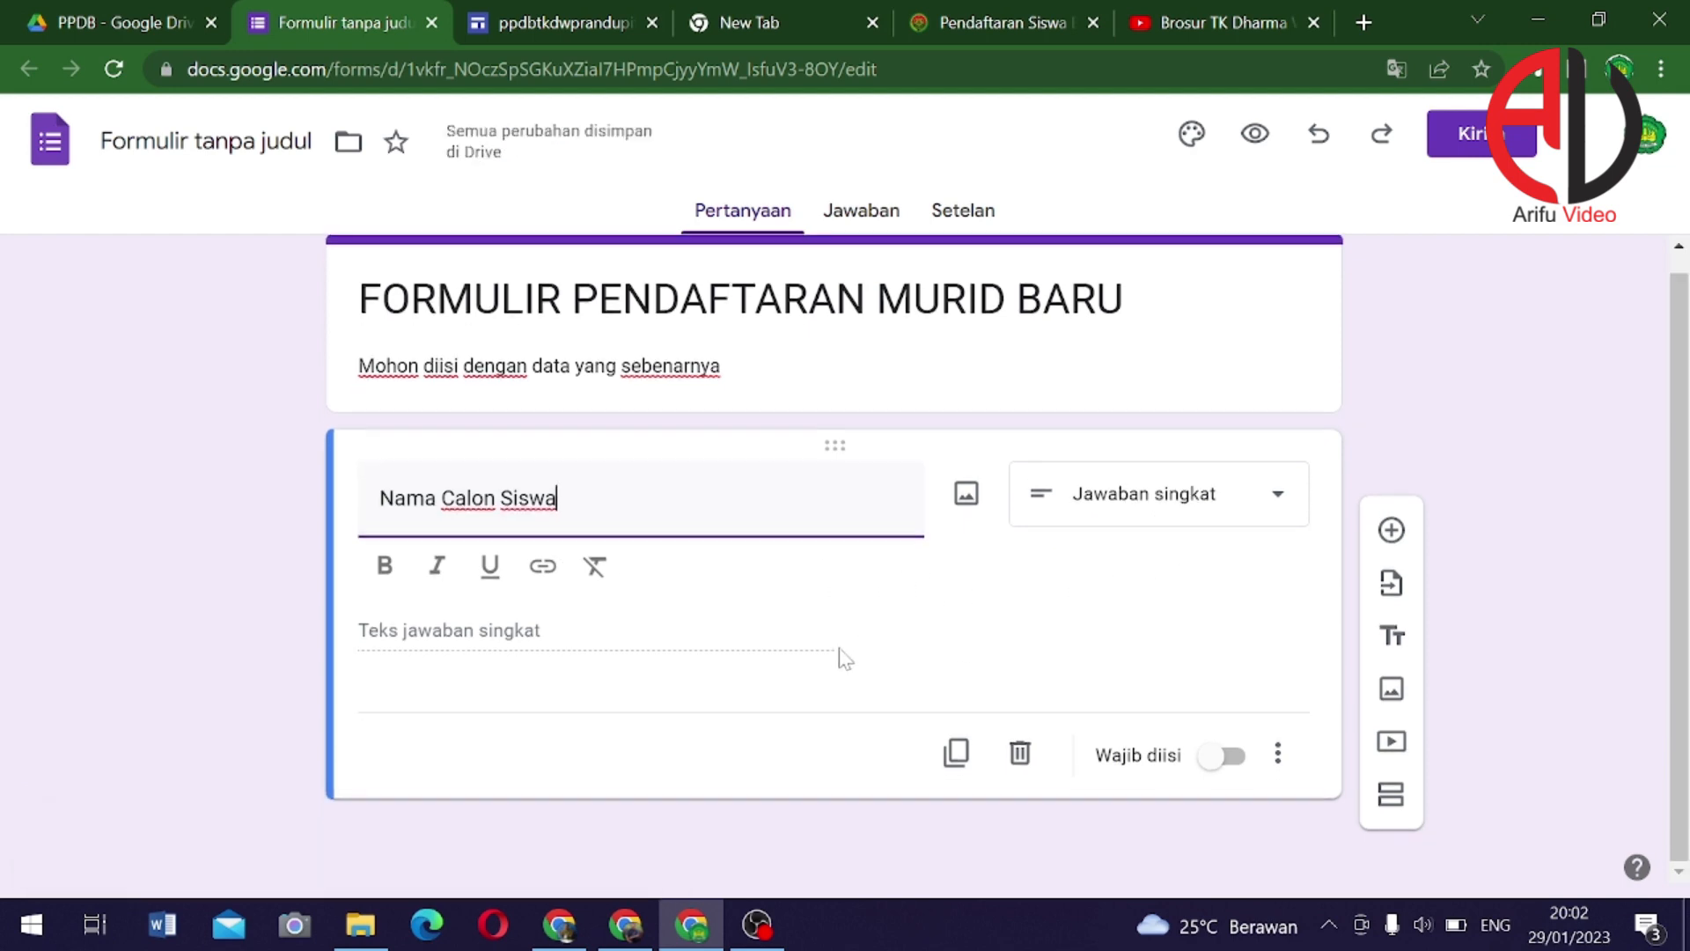
left_click(1208, 773)
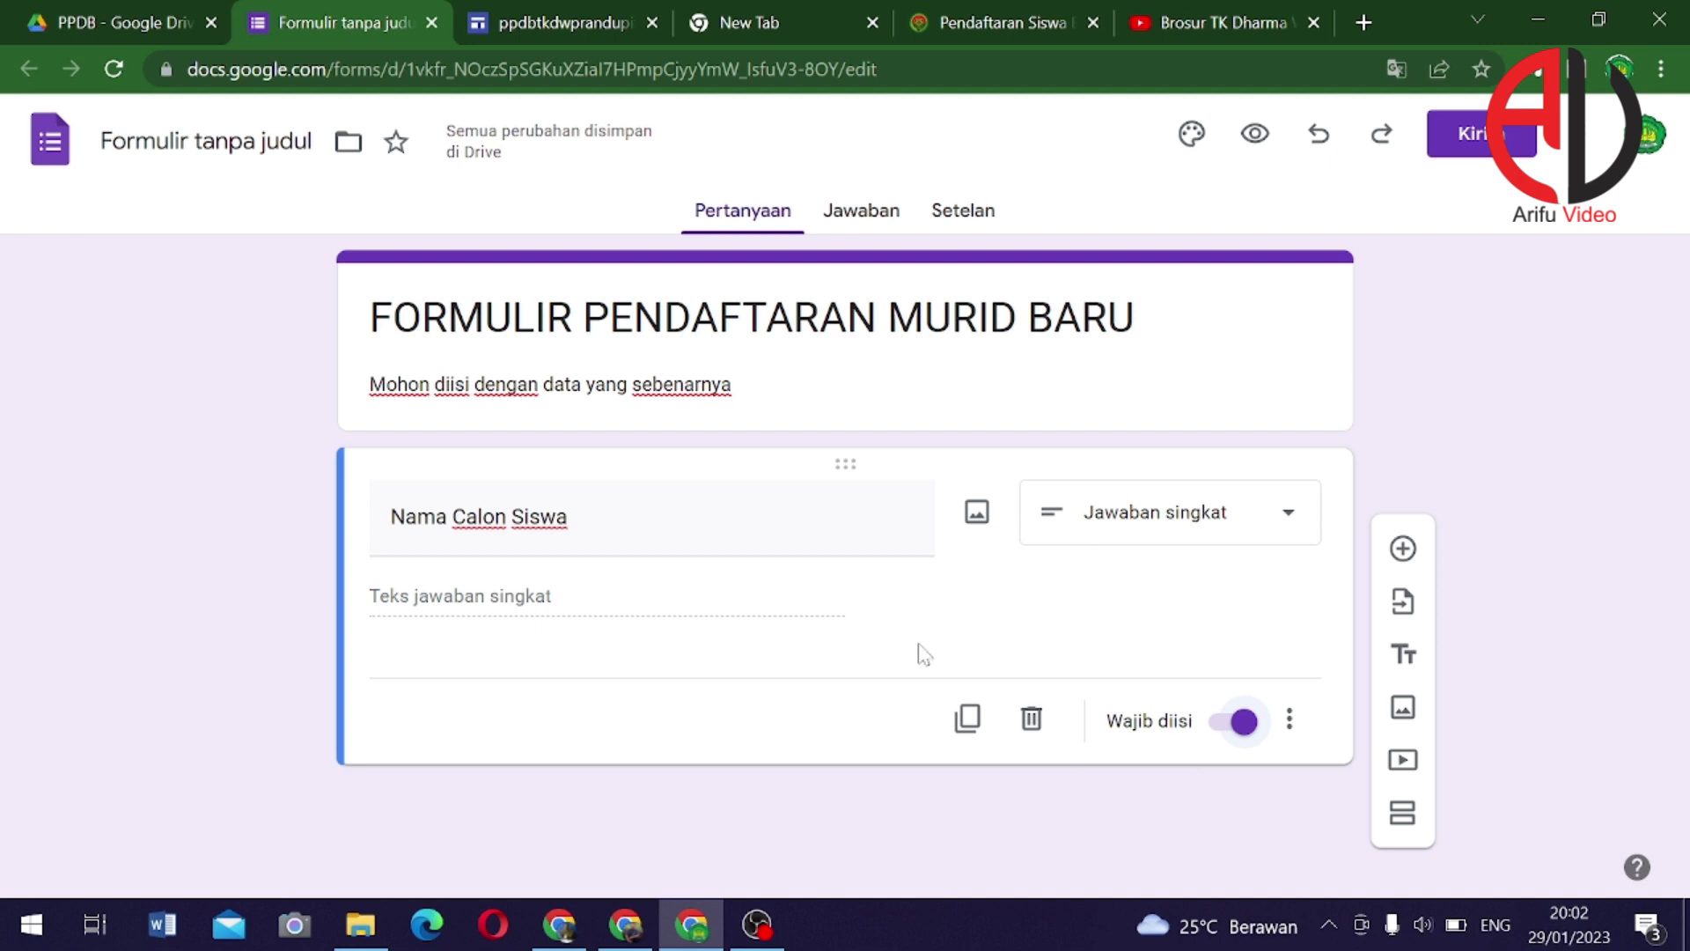
left_click(568, 519)
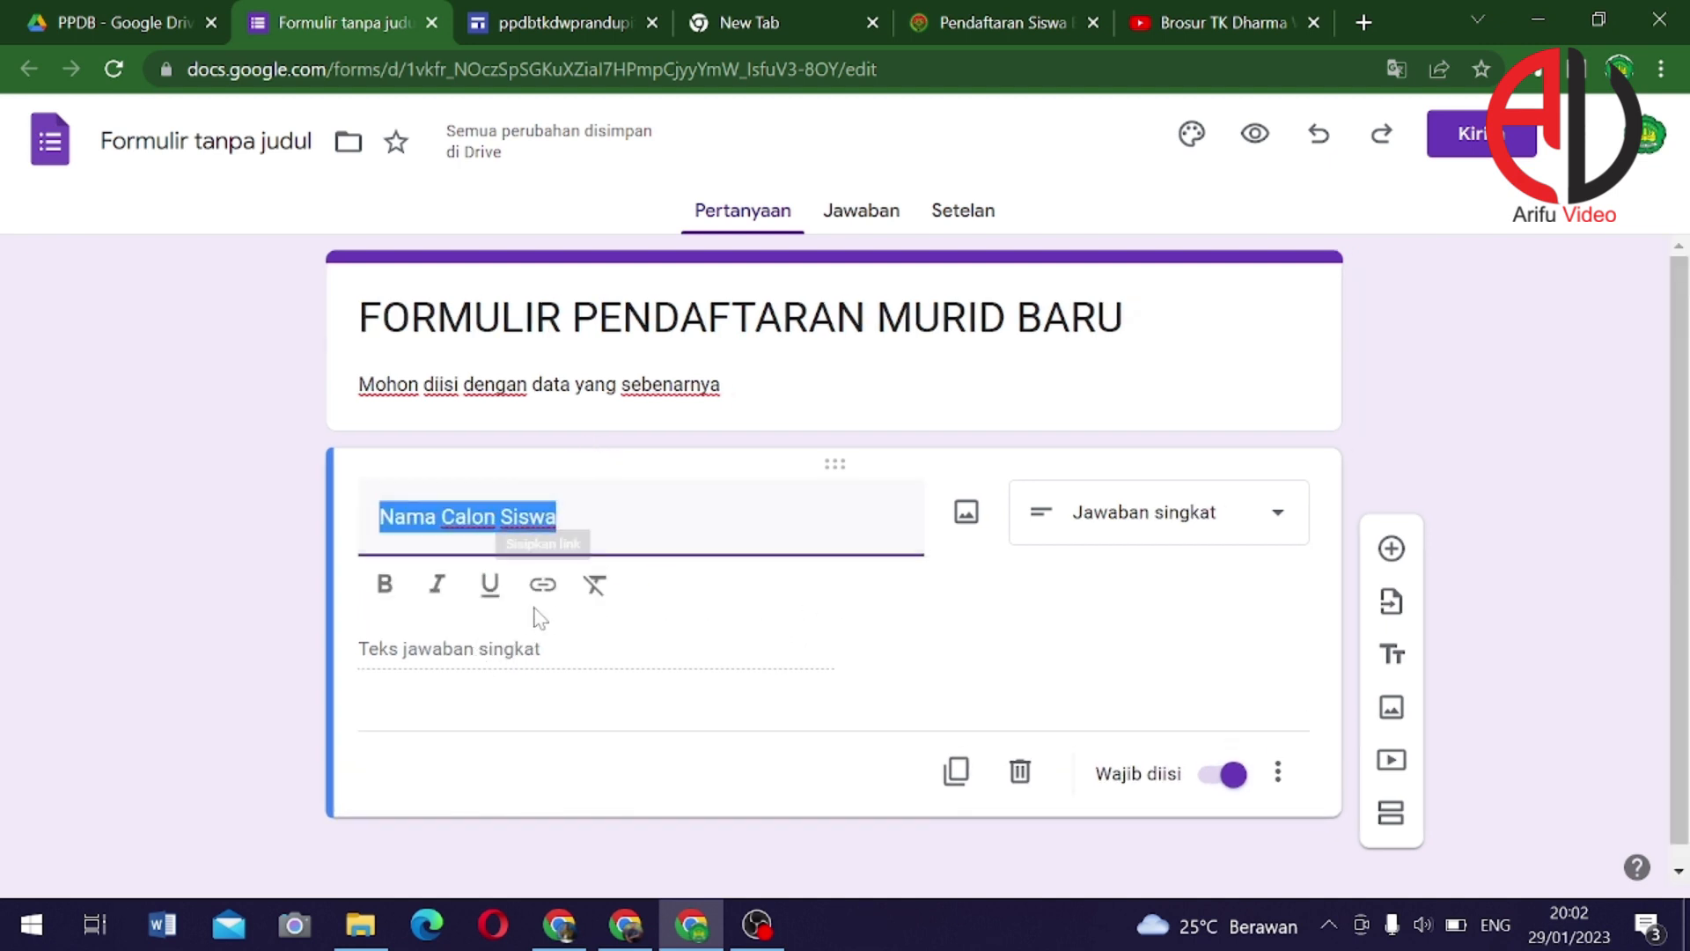
Duplicate the Nama Calon Siswa question, retitle it 'Jenis Kelamin', and make it multiple choice
left_click(953, 767)
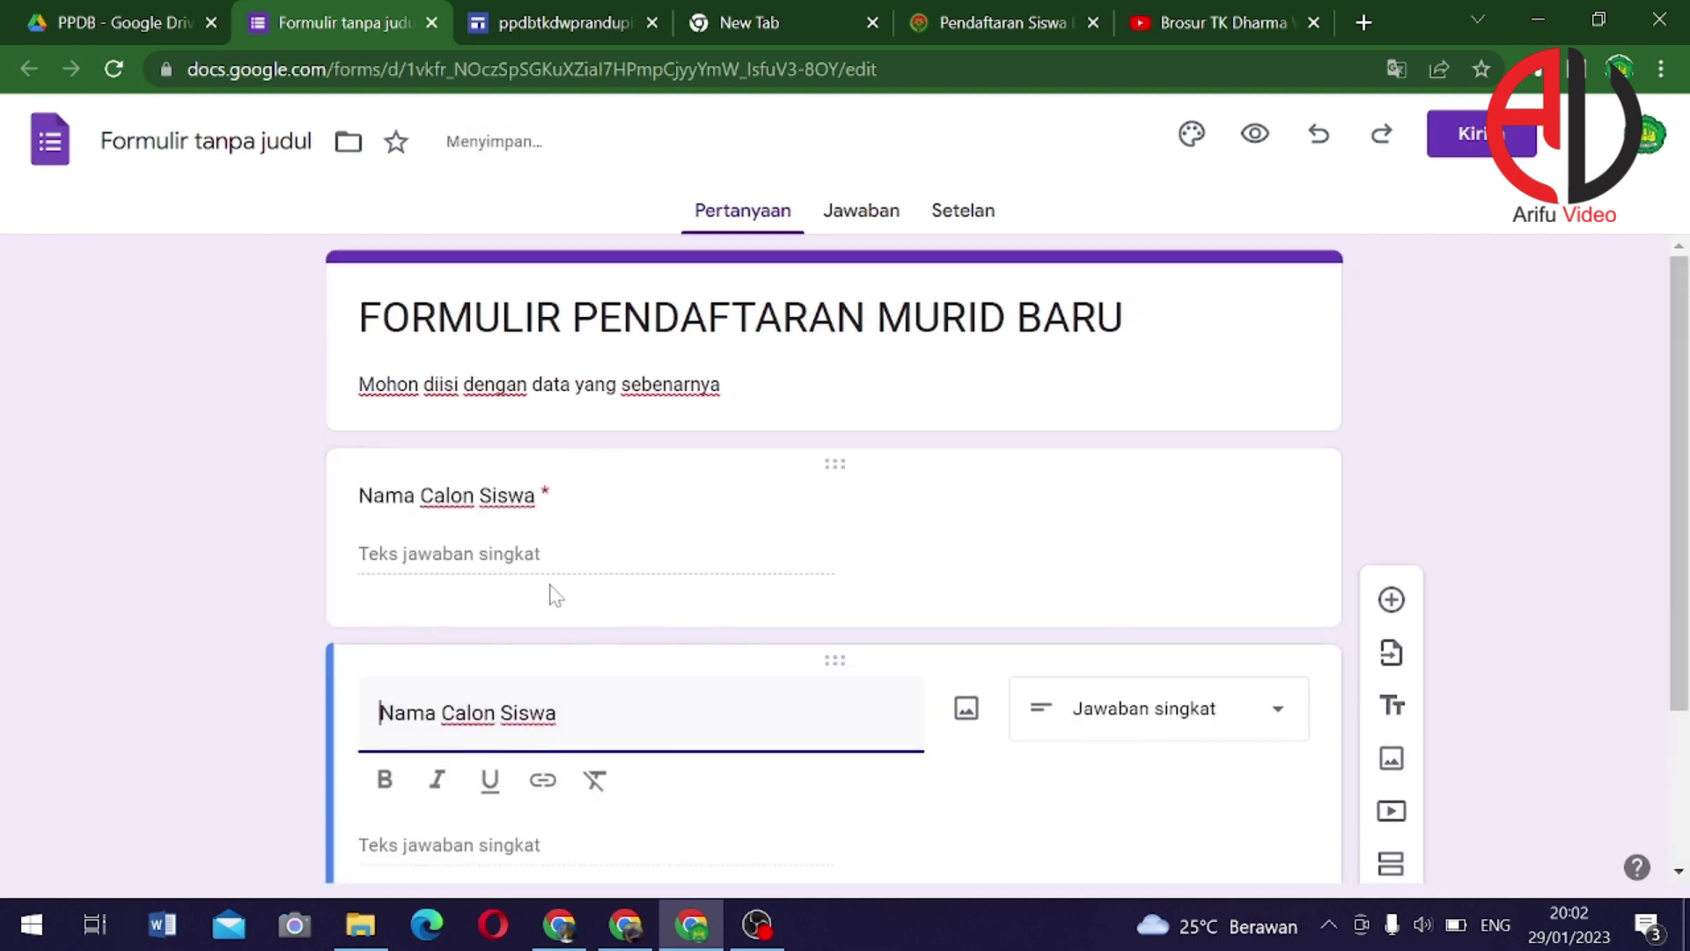
triple_click(528, 498)
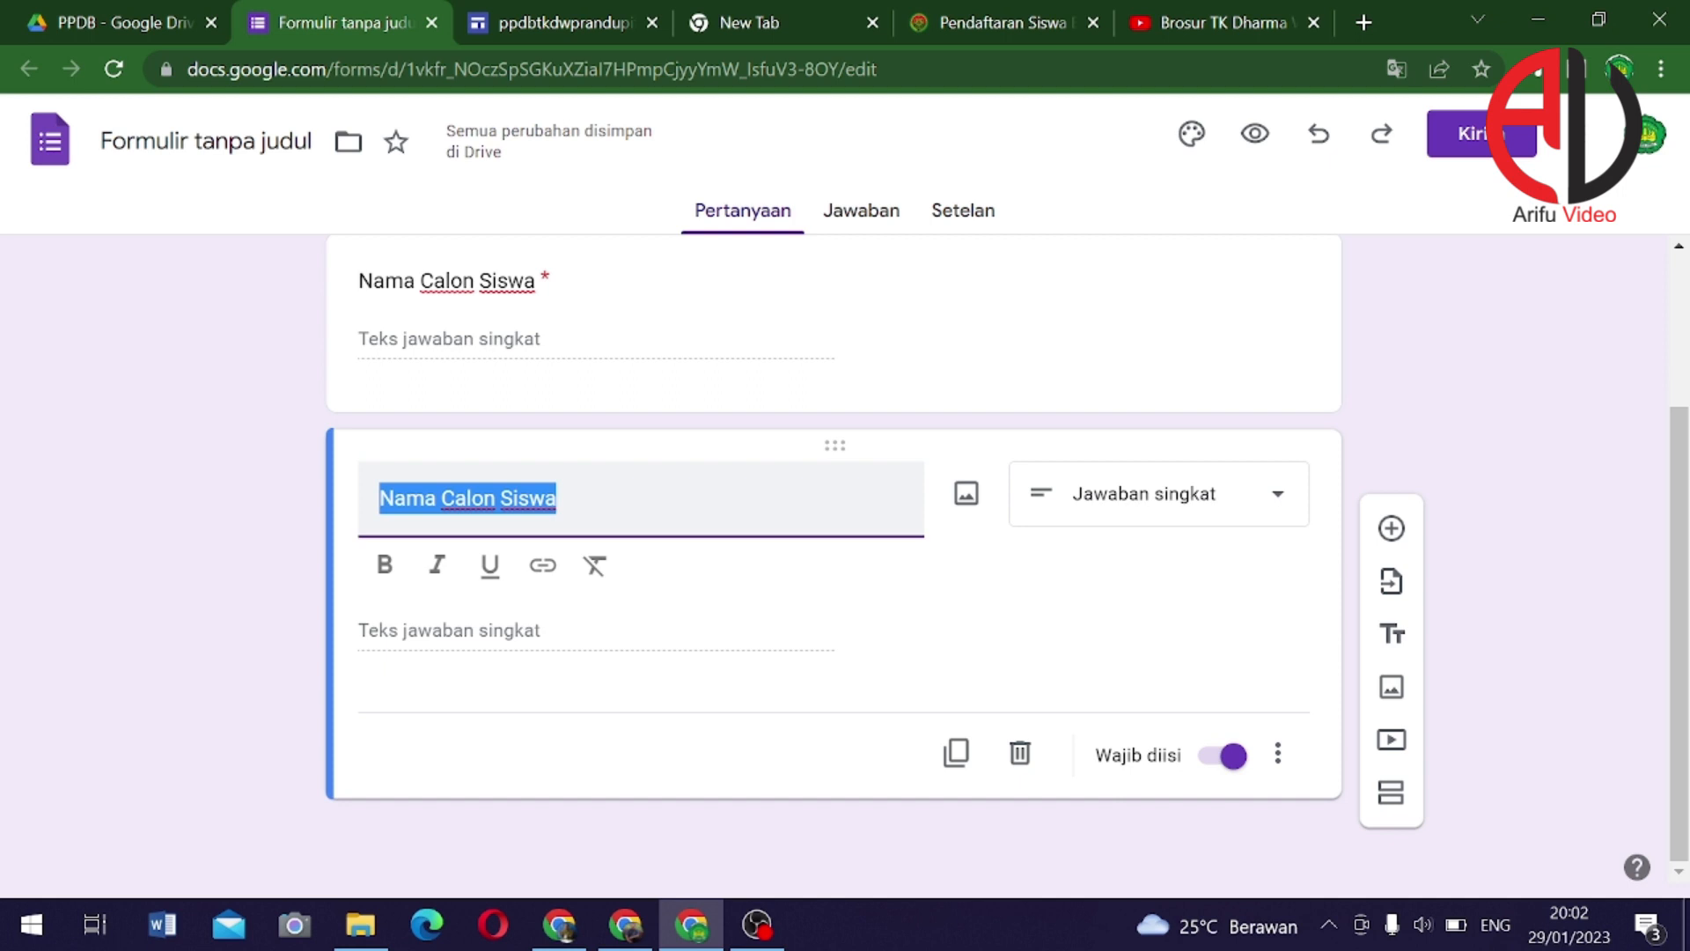
type("Jenis Kela")
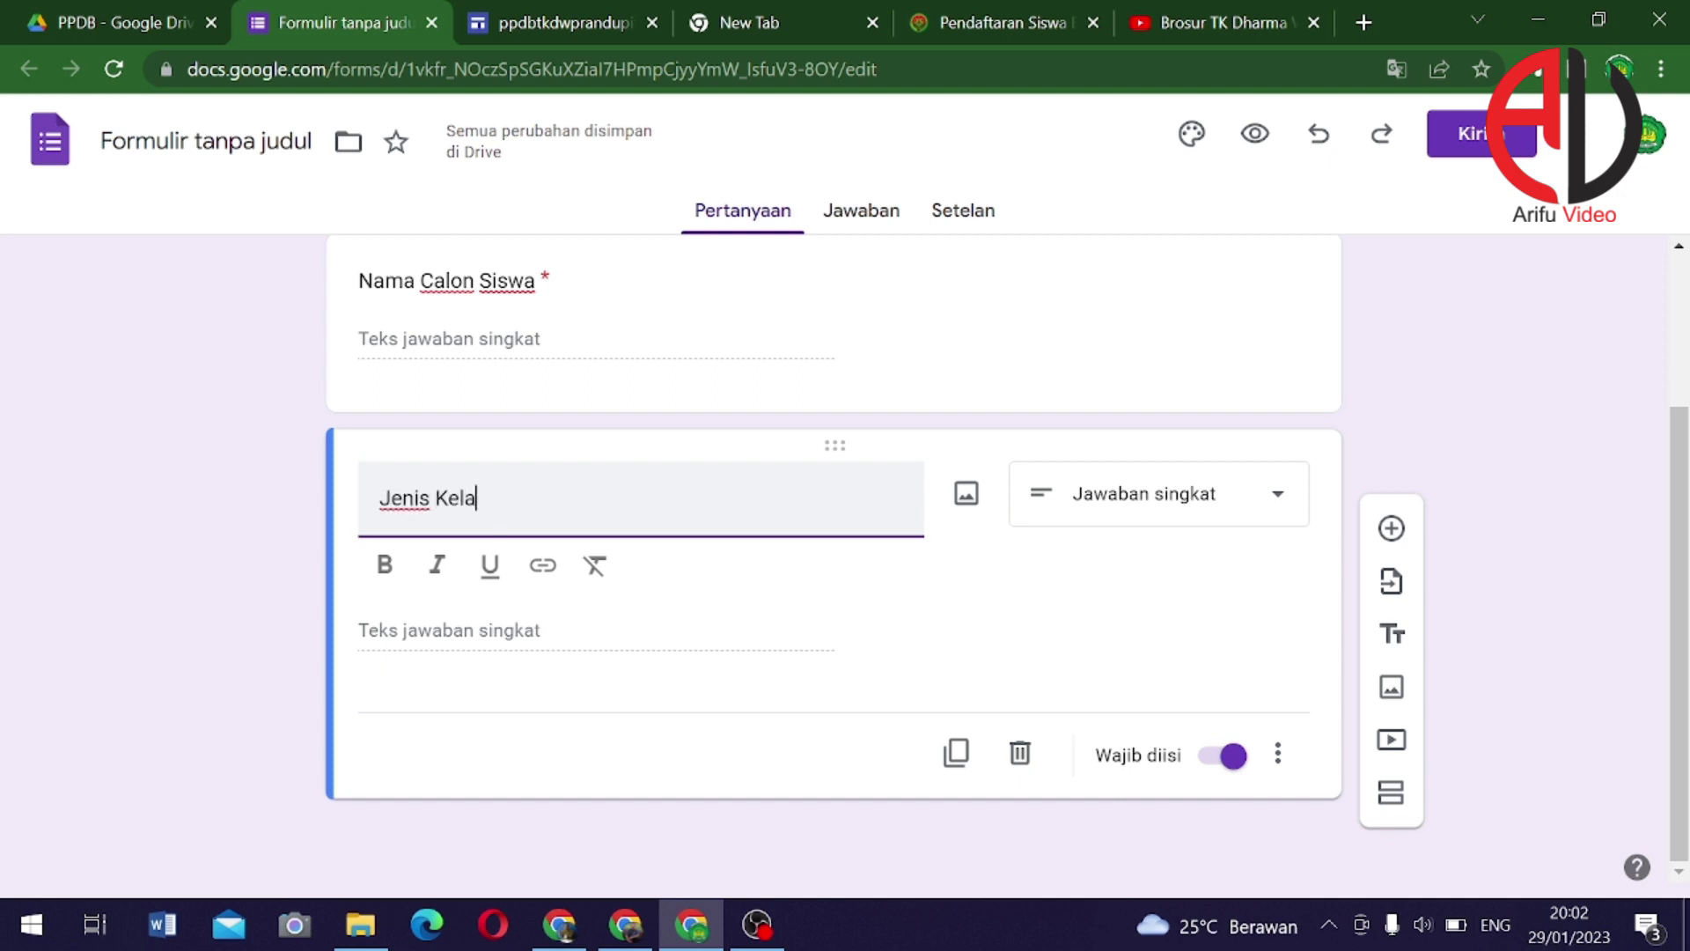
type("min")
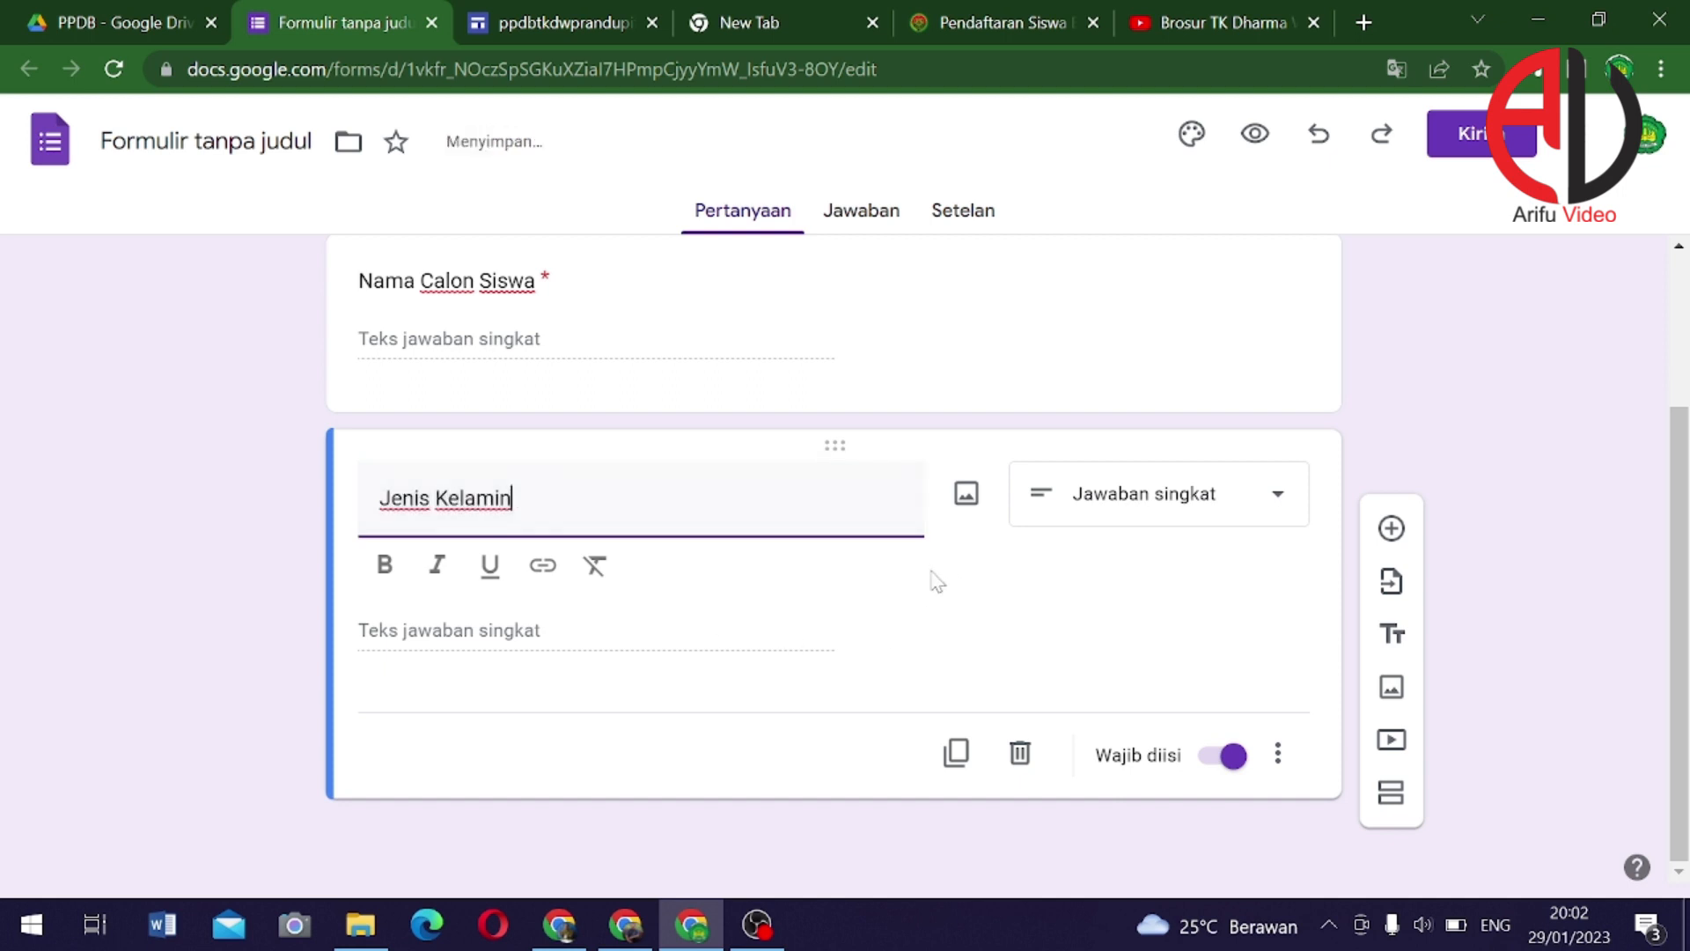
left_click(1140, 500)
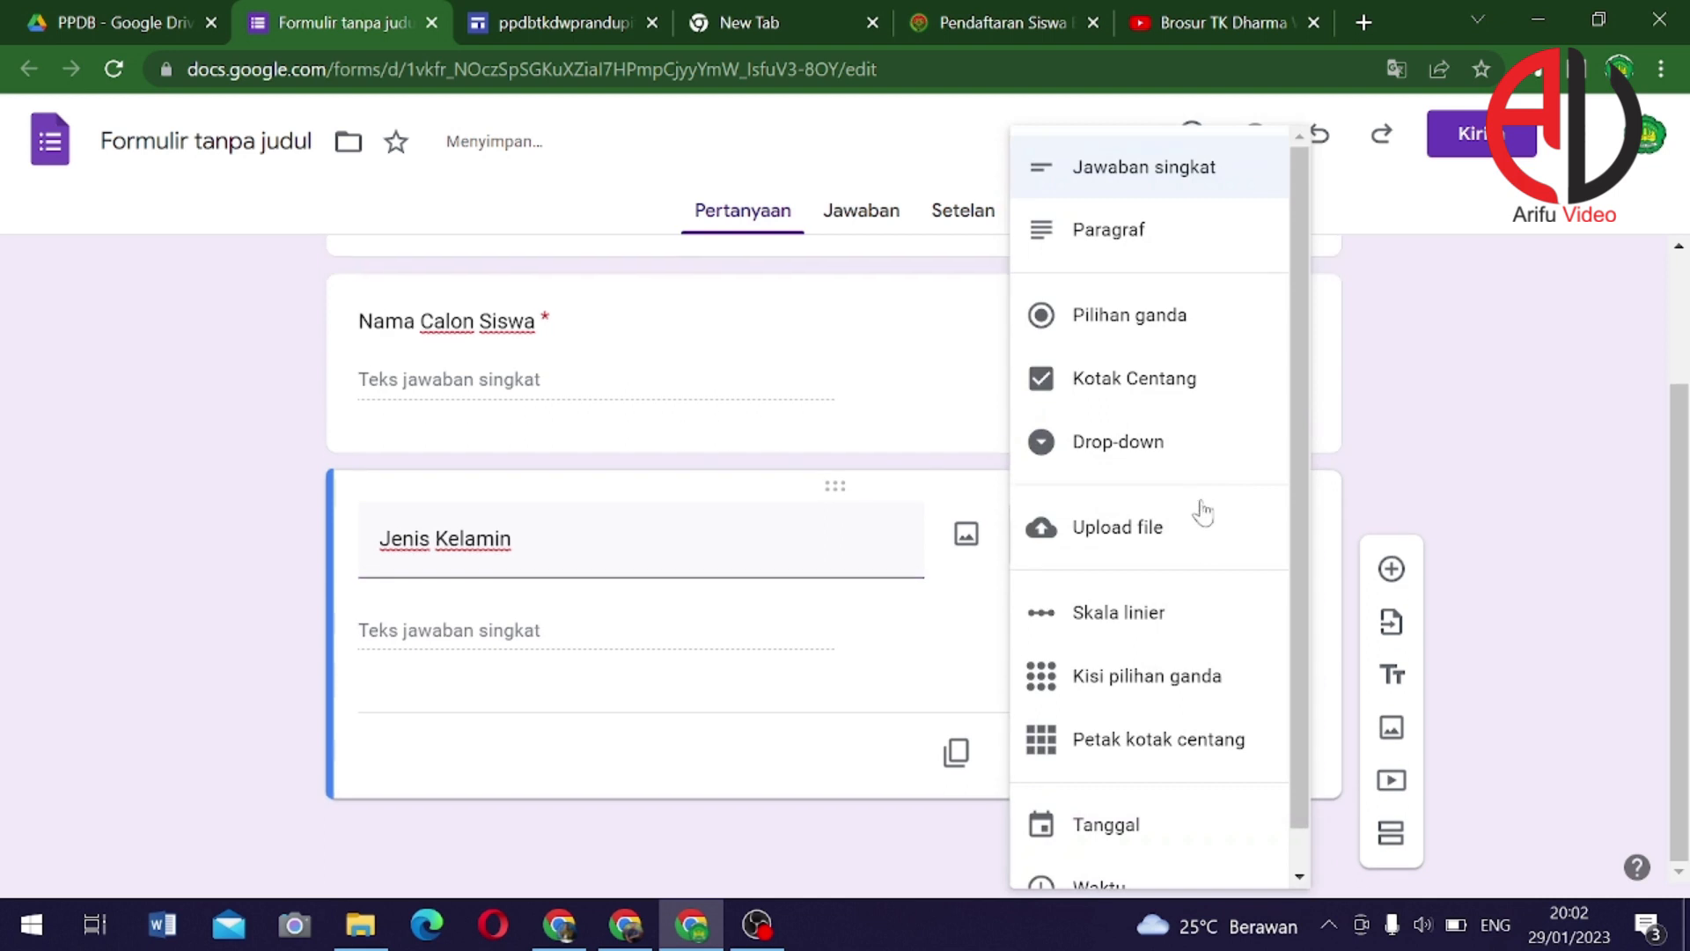
left_click(1138, 324)
Give Jenis Kelamin the options Laki-Laki and Perempuan, then duplicate the question
left_click(424, 630)
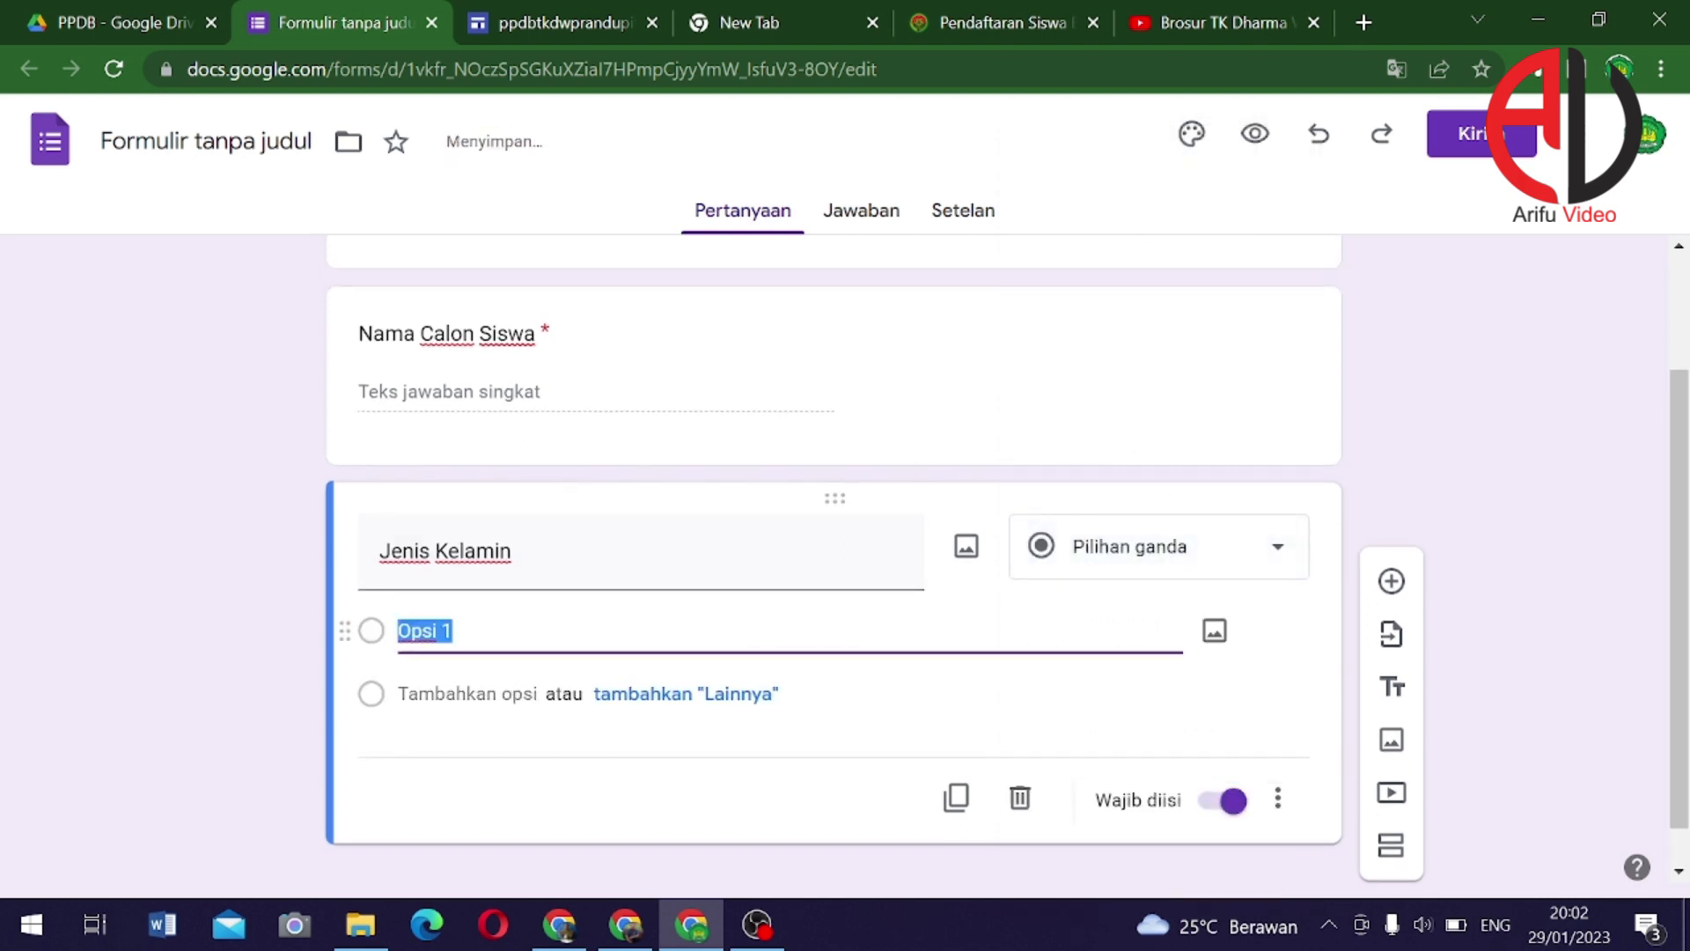
type("Laki")
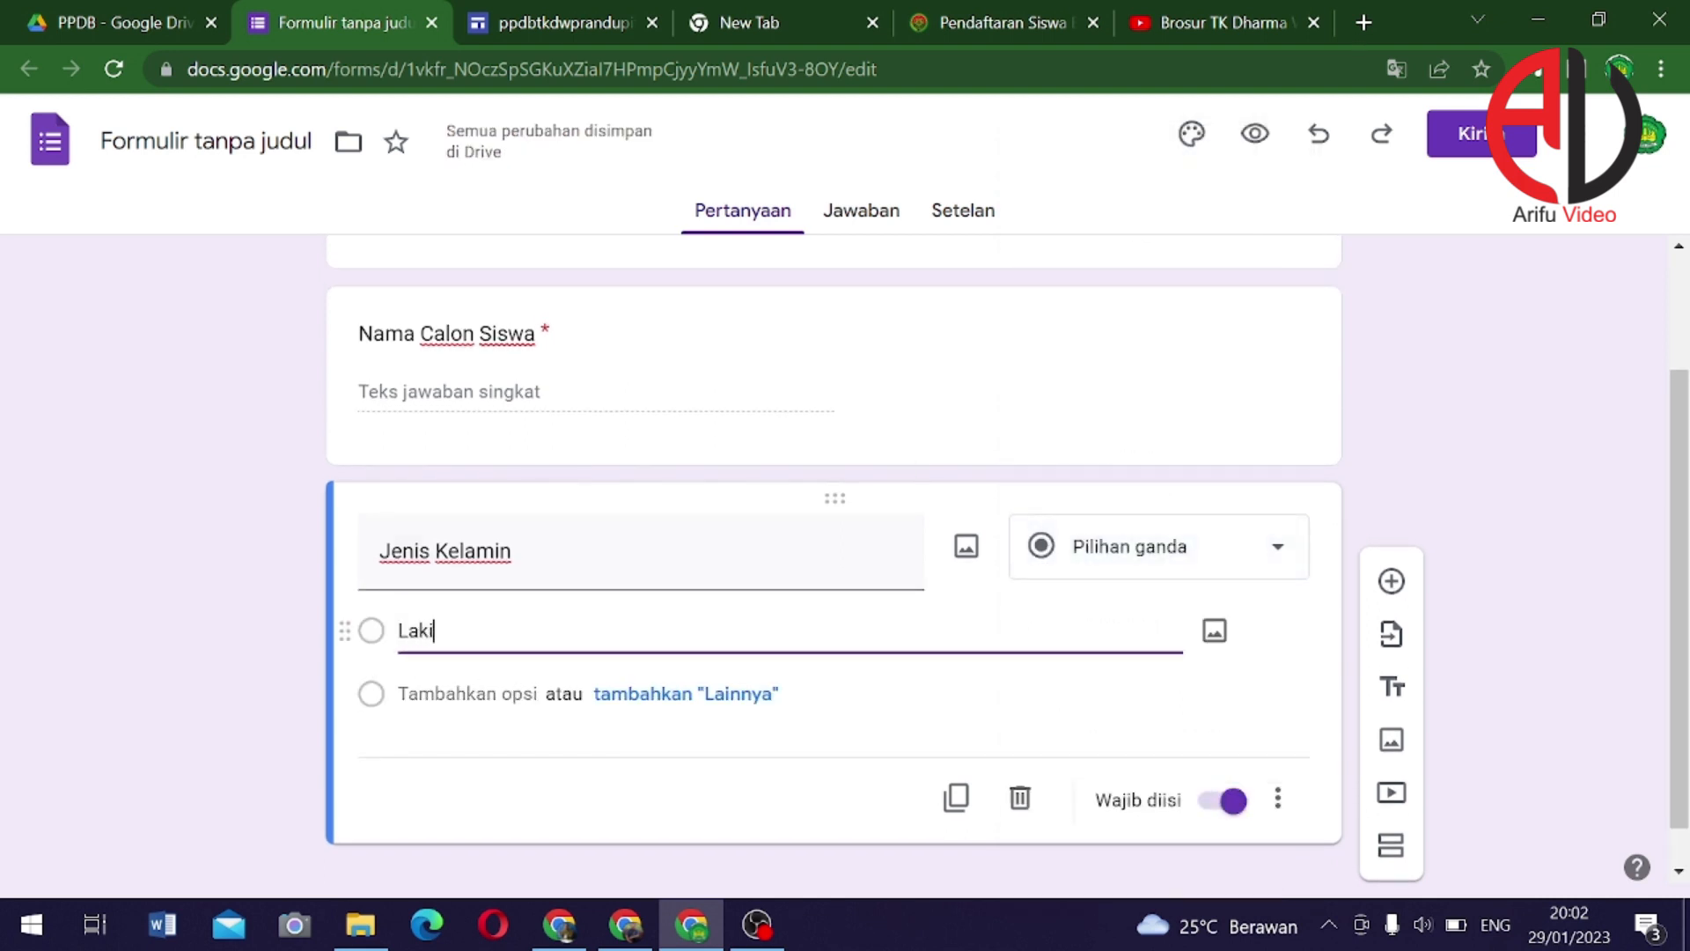
type("-Laki")
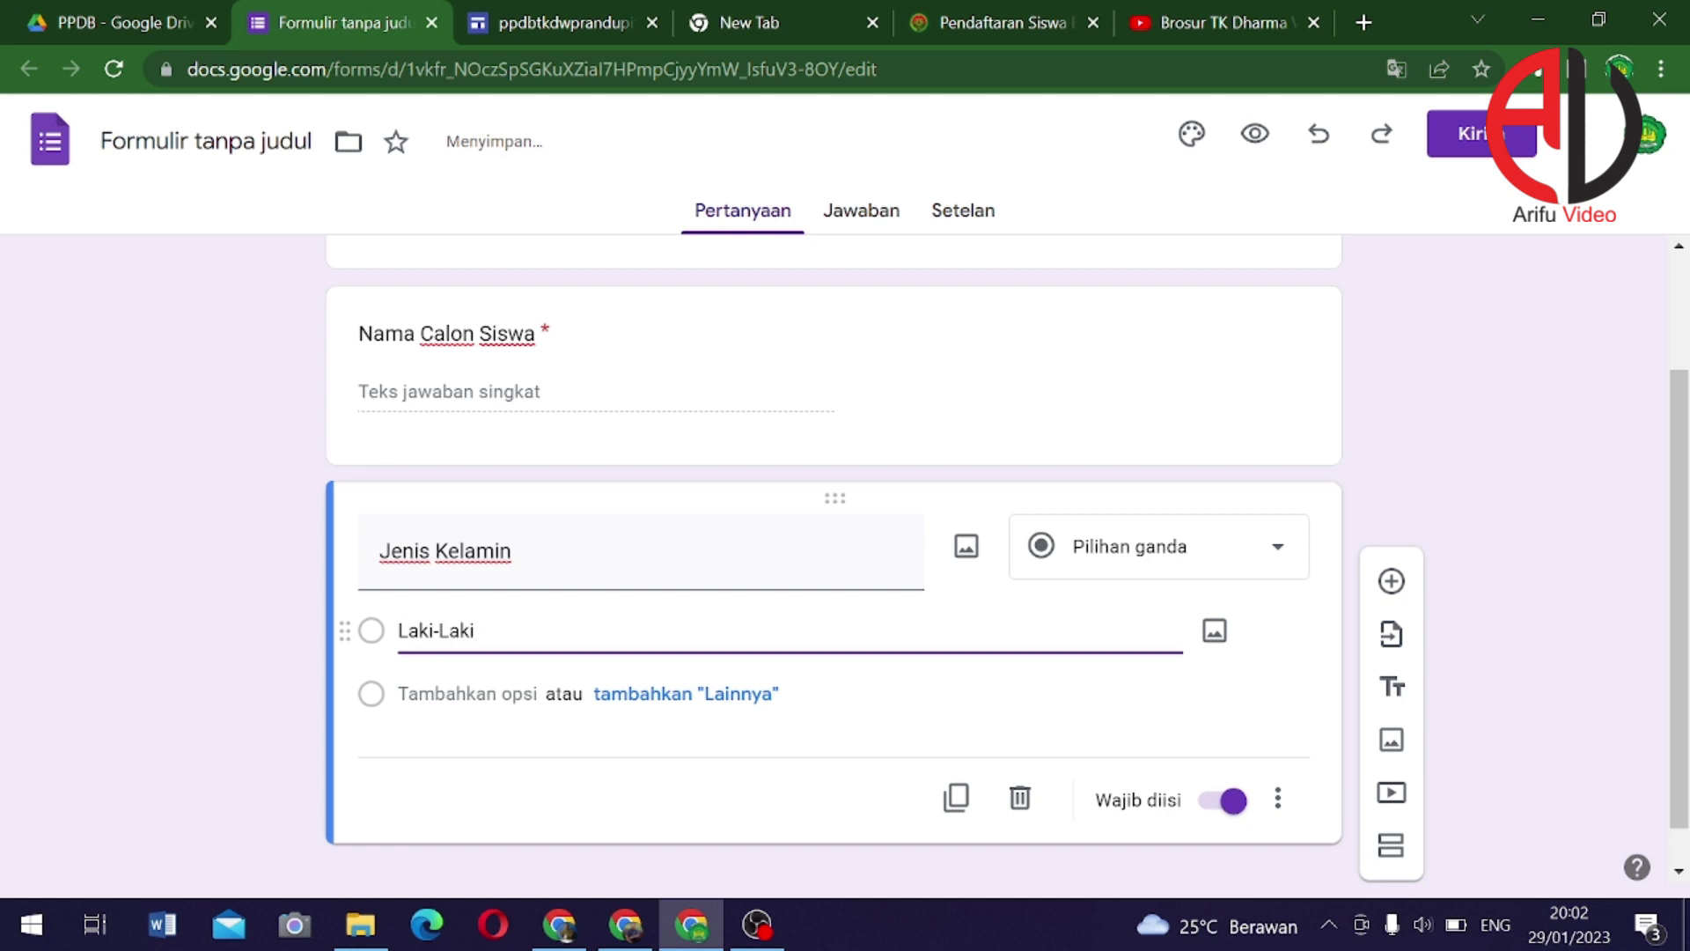
left_click(465, 744)
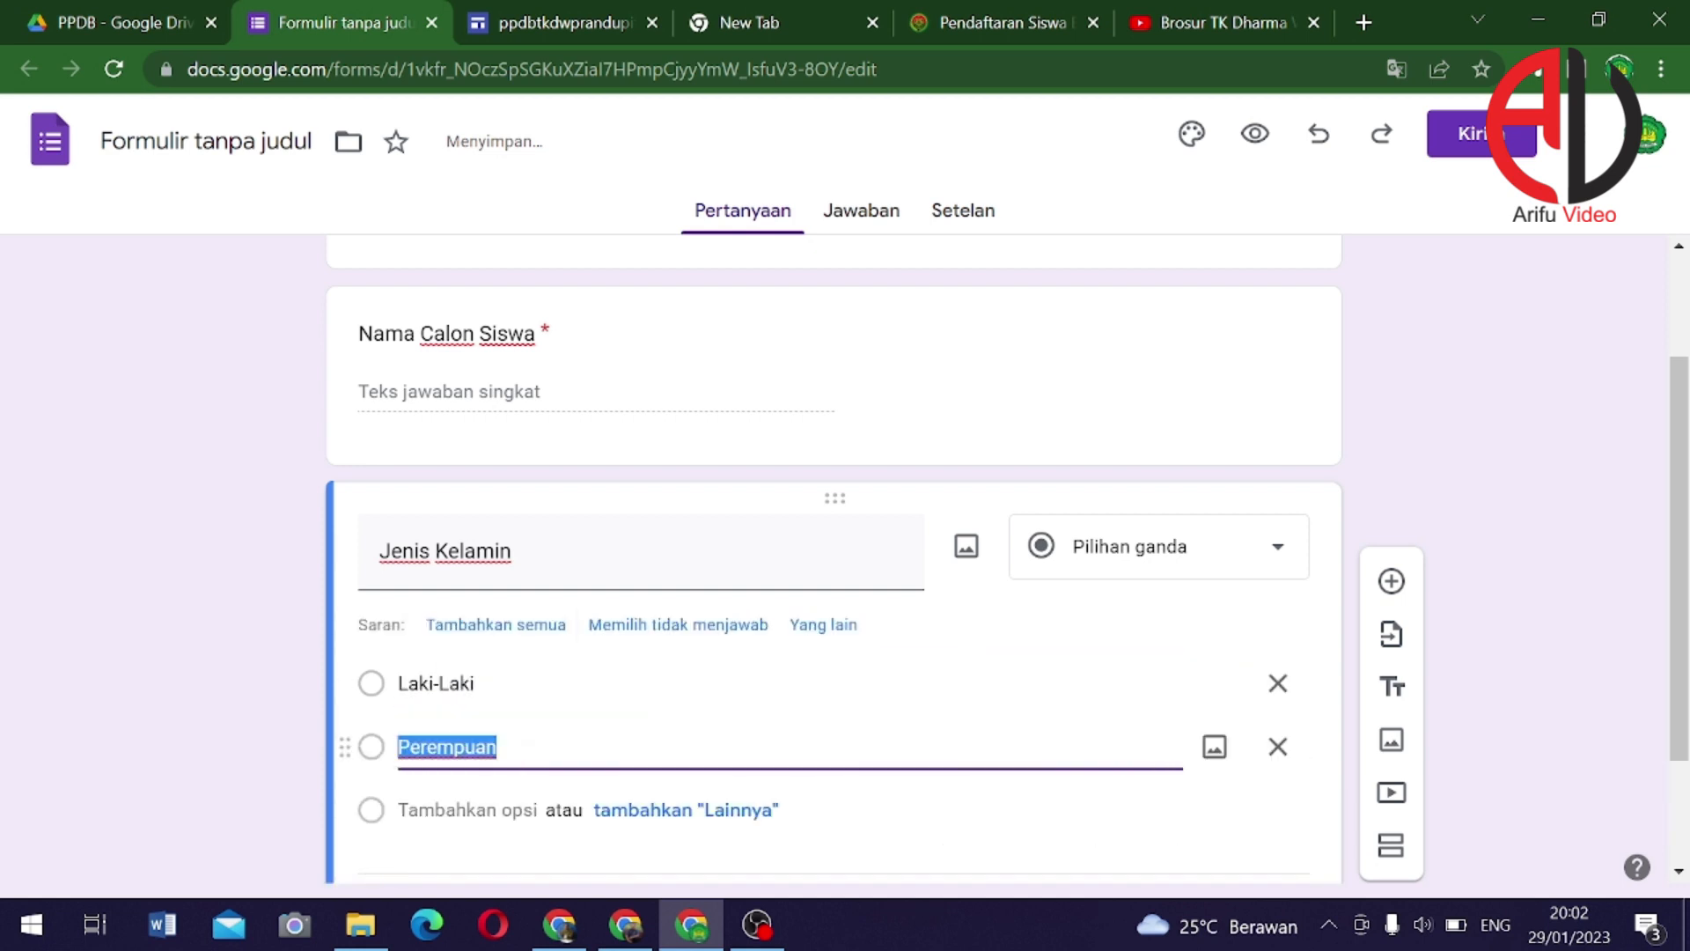
scroll(564, 685, "down", 1)
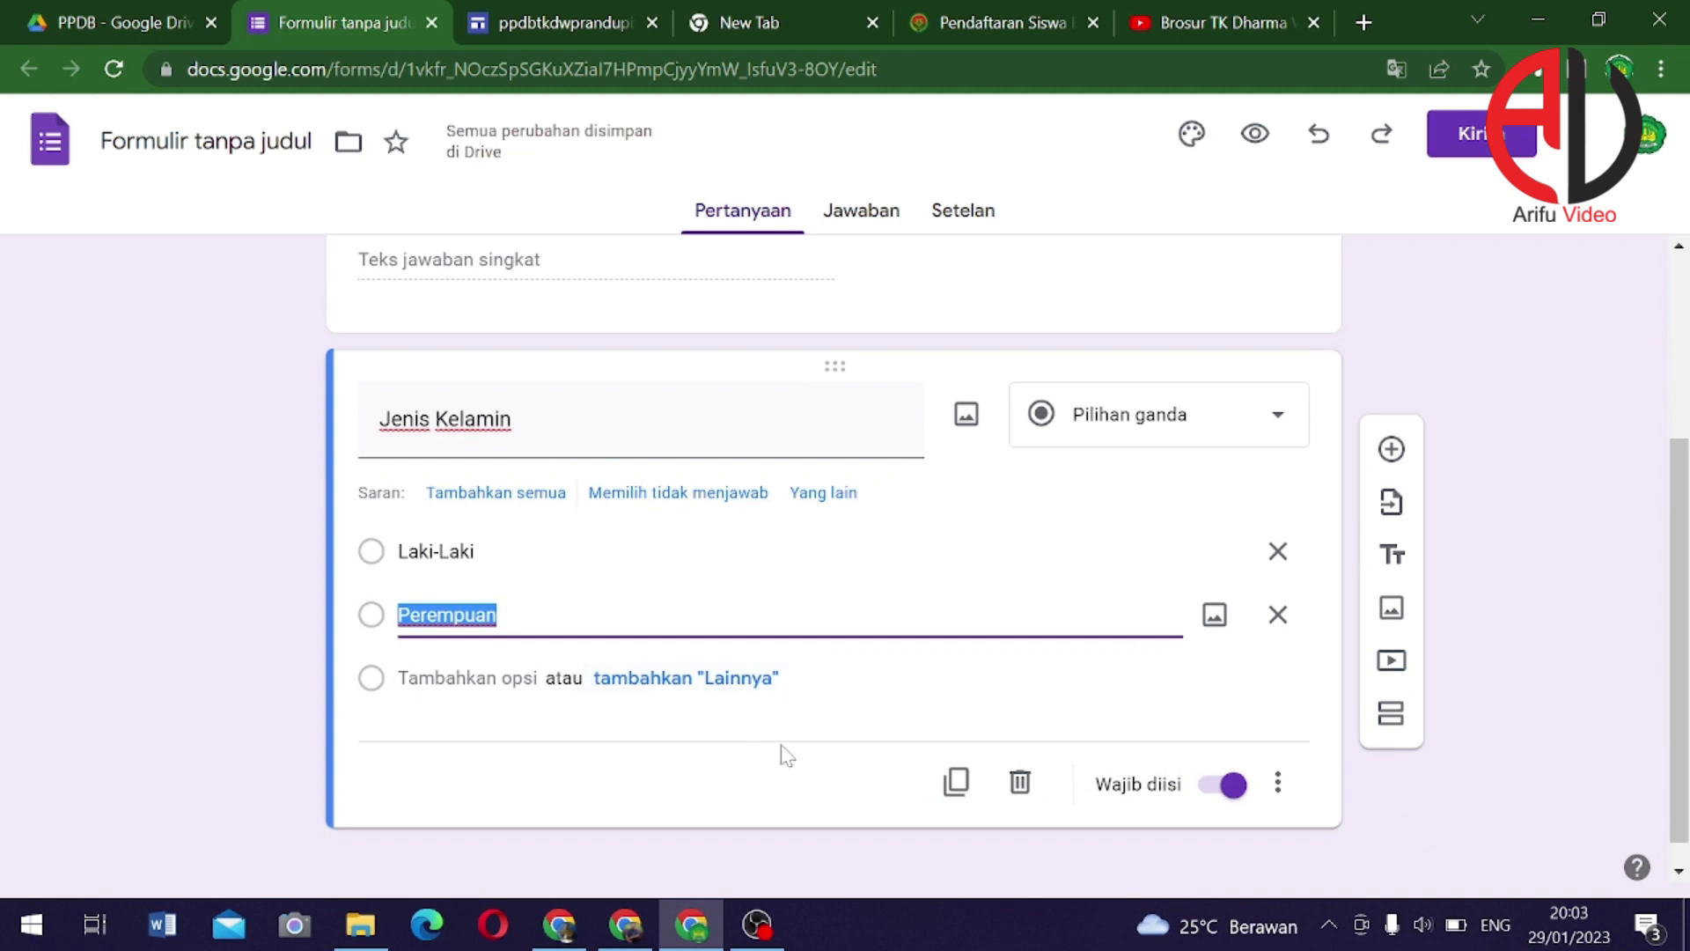
left_click(957, 786)
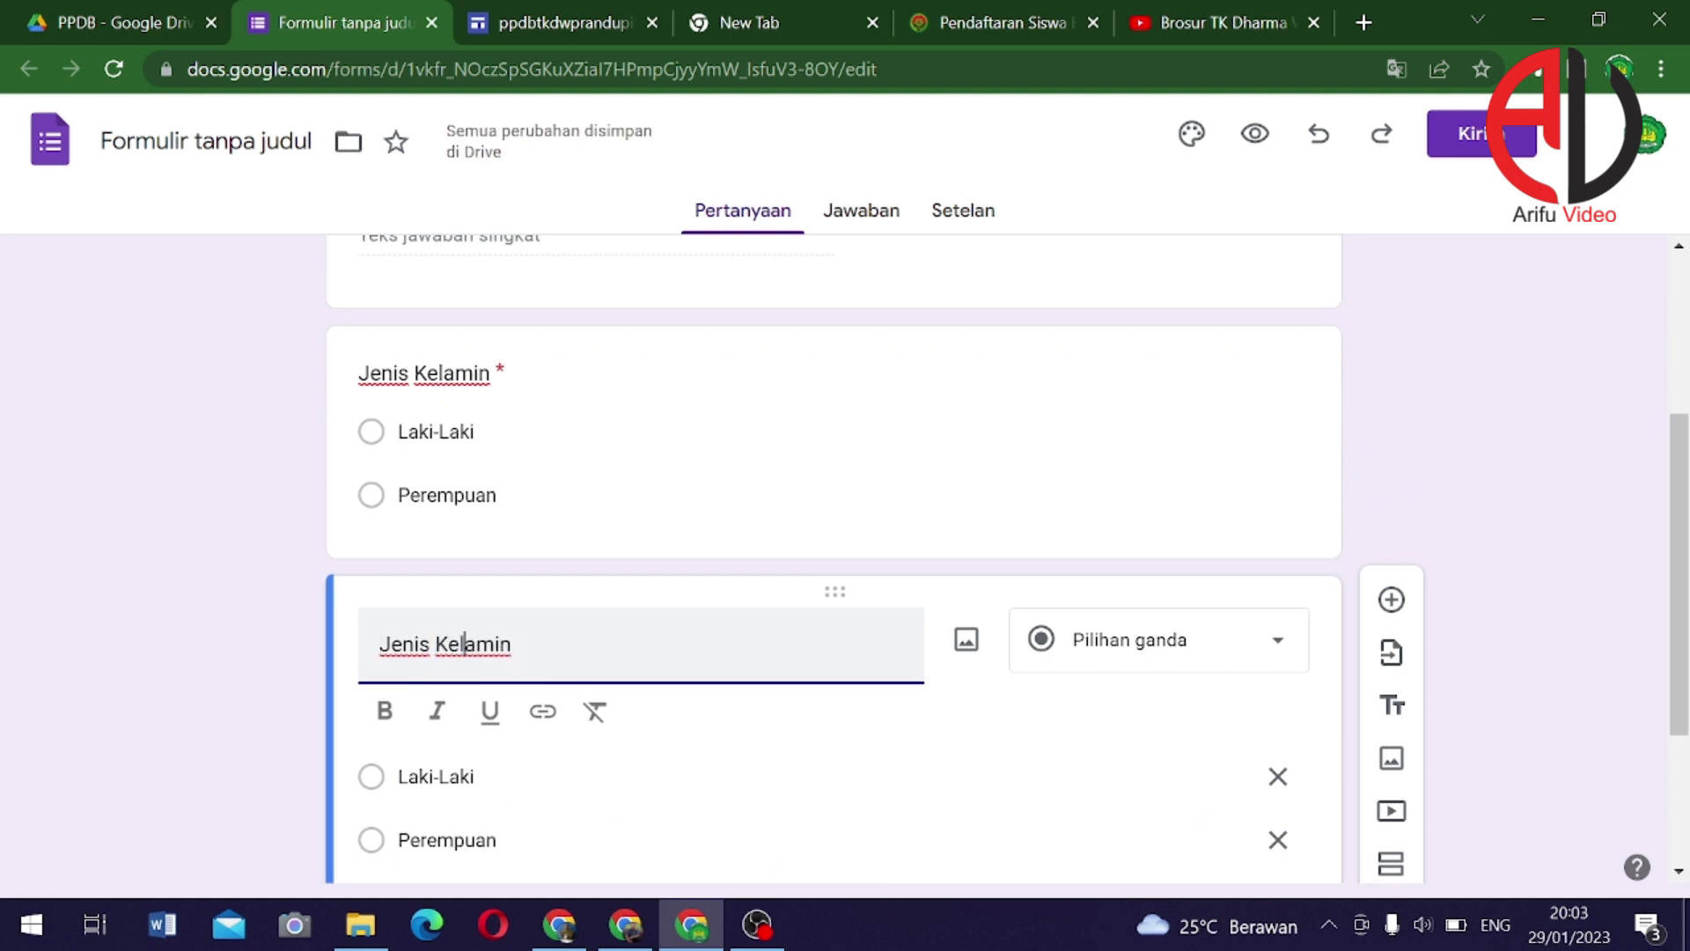
Retitle the copy 'Tempat Lahir' and make it a short-answer question
type("T")
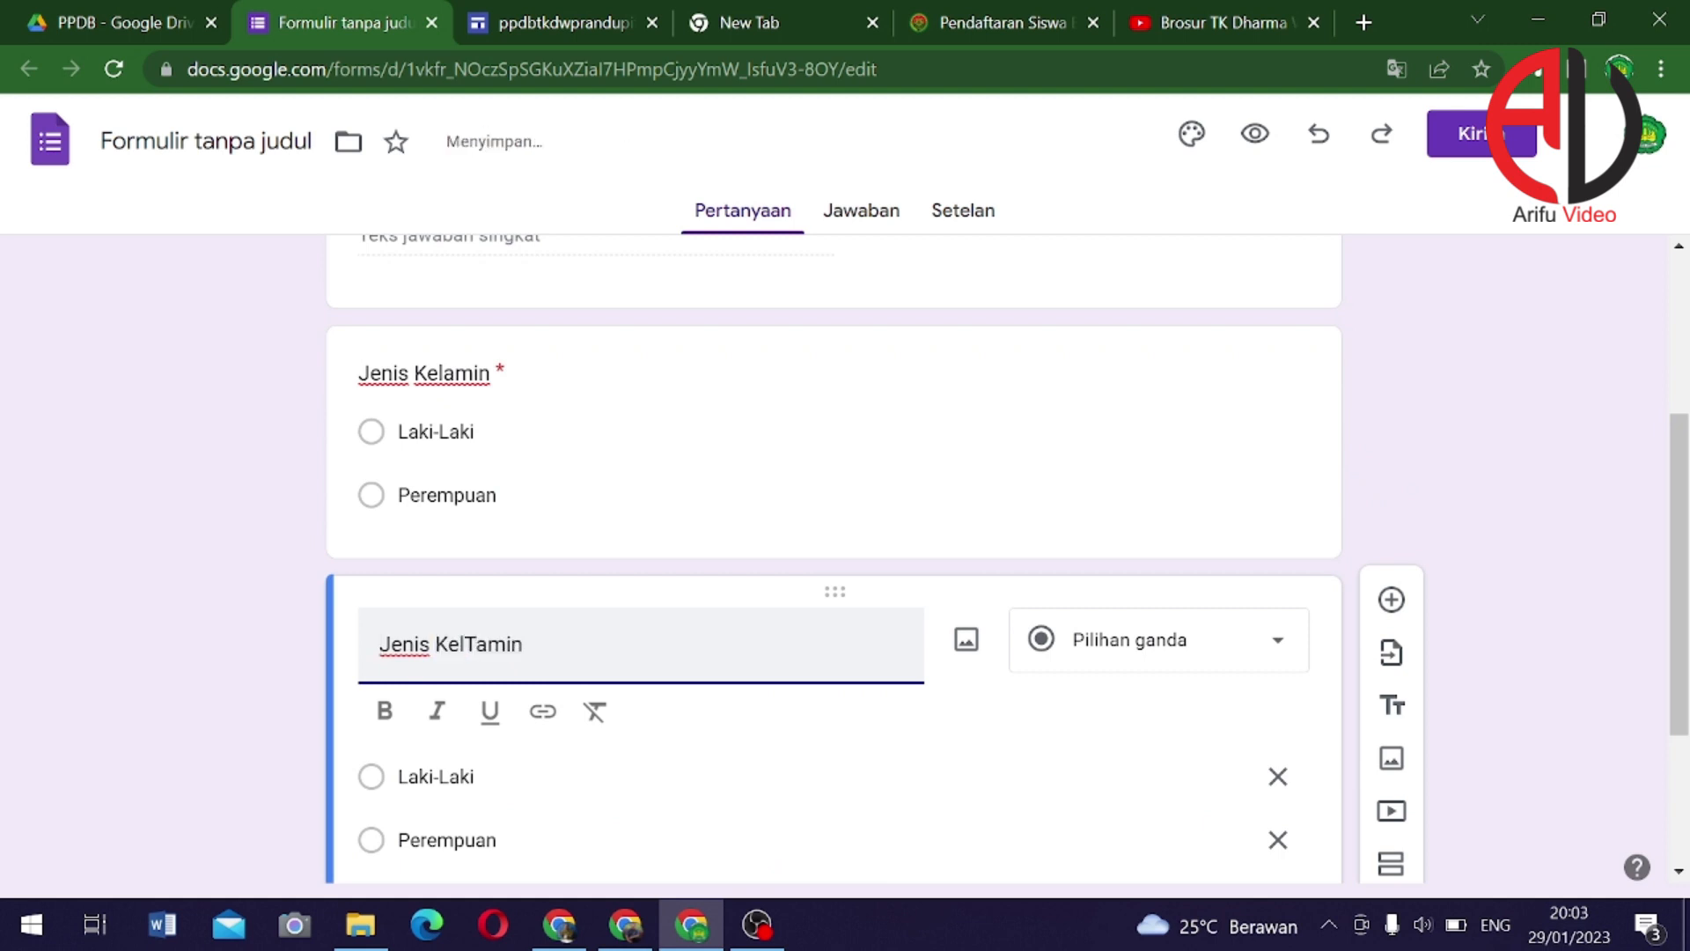
left_click_drag(524, 644, 170, 645)
type("Te")
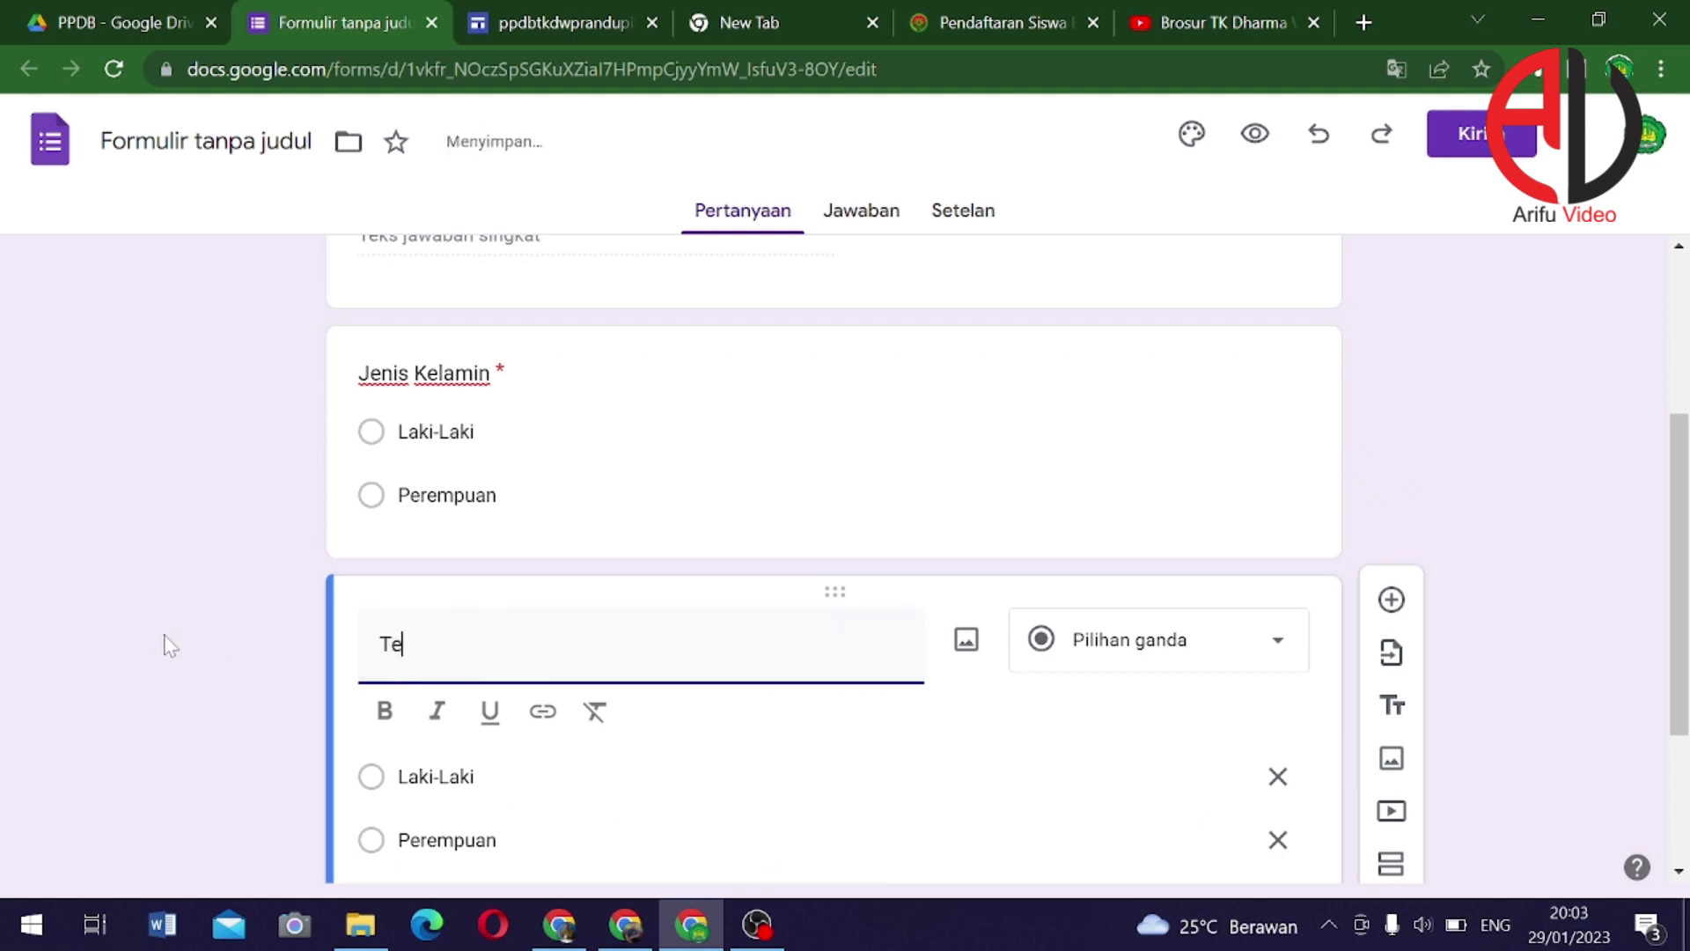
type("mpat Lah")
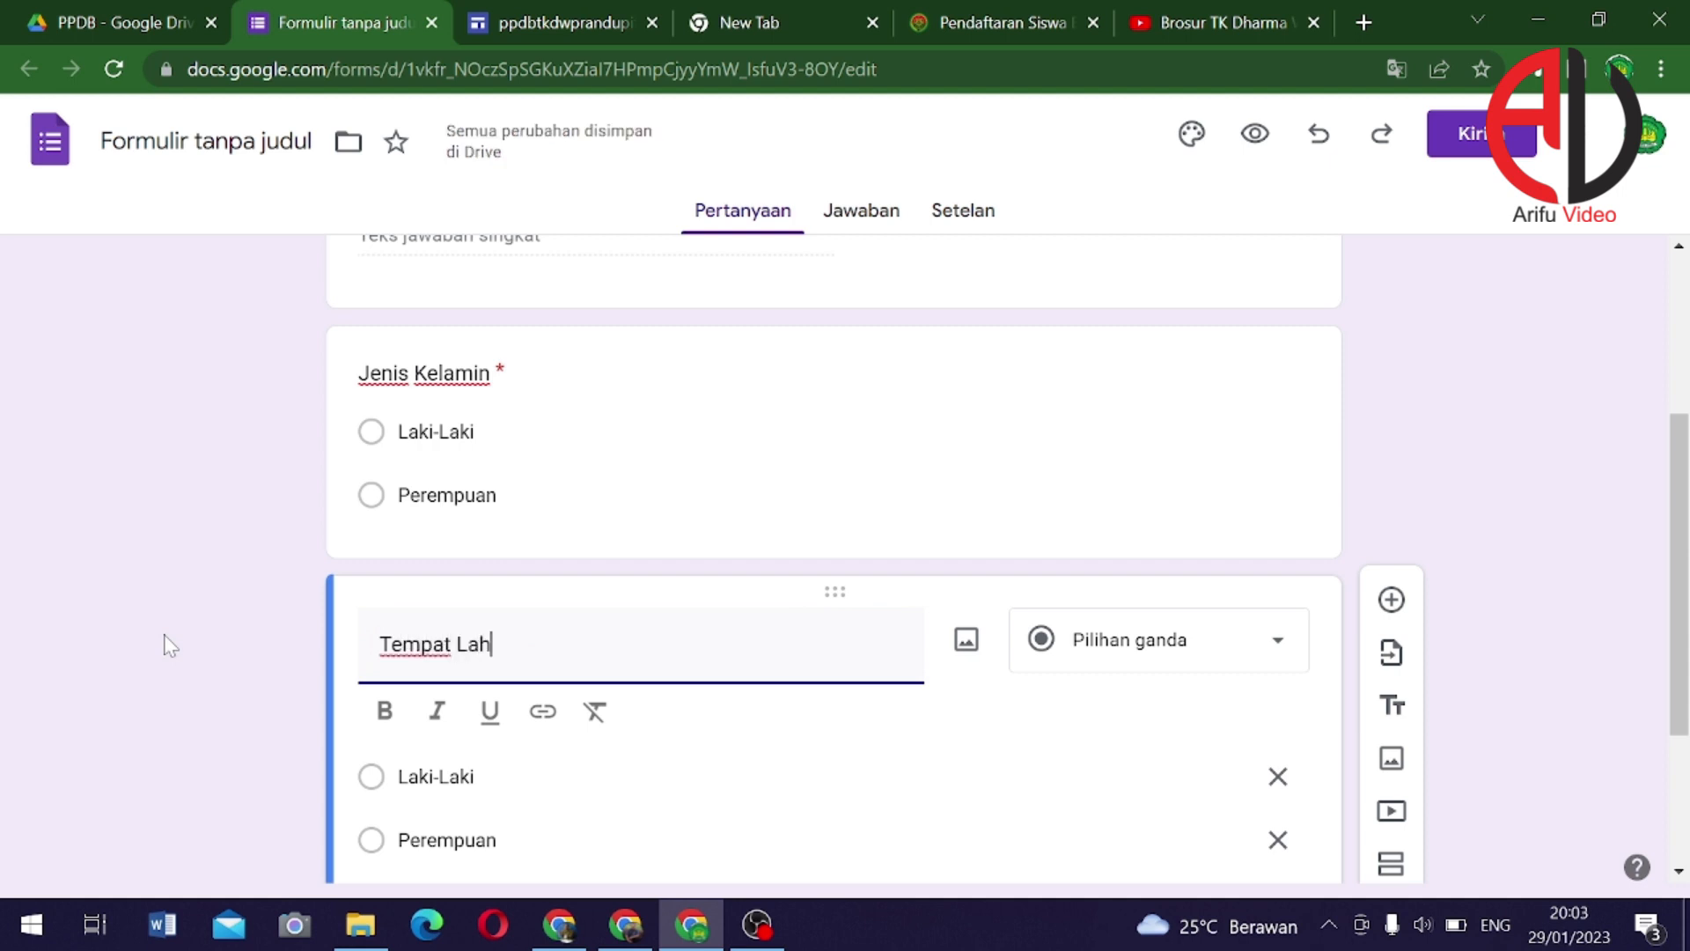
type("ir")
left_click(1092, 651)
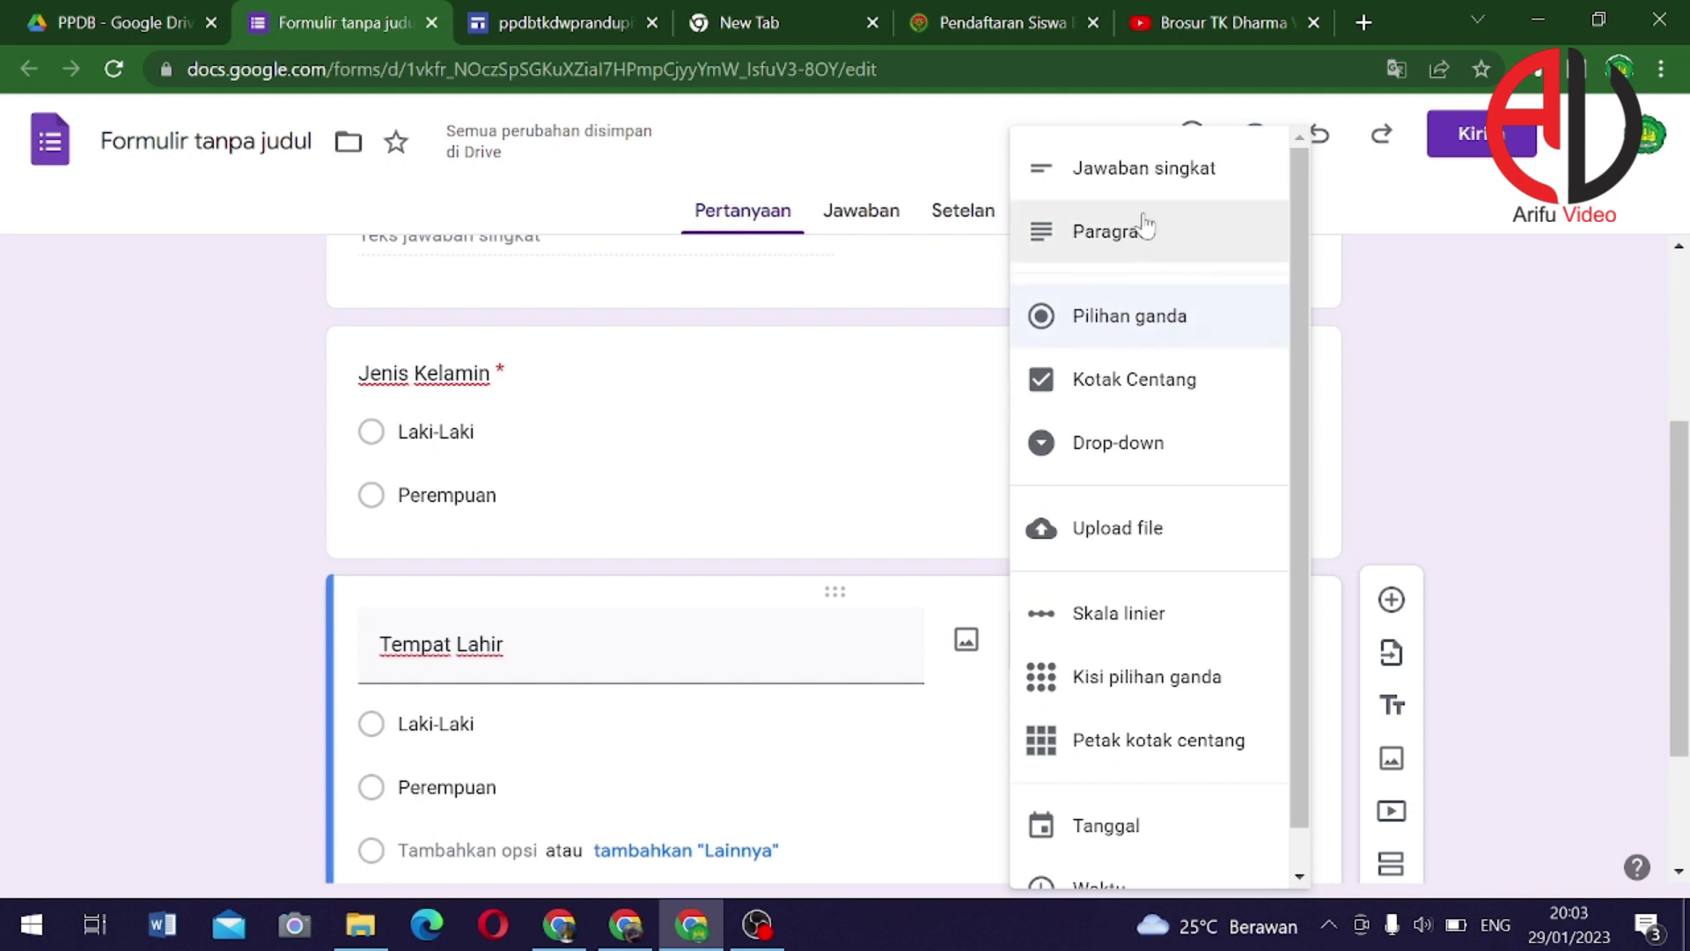
left_click(1135, 186)
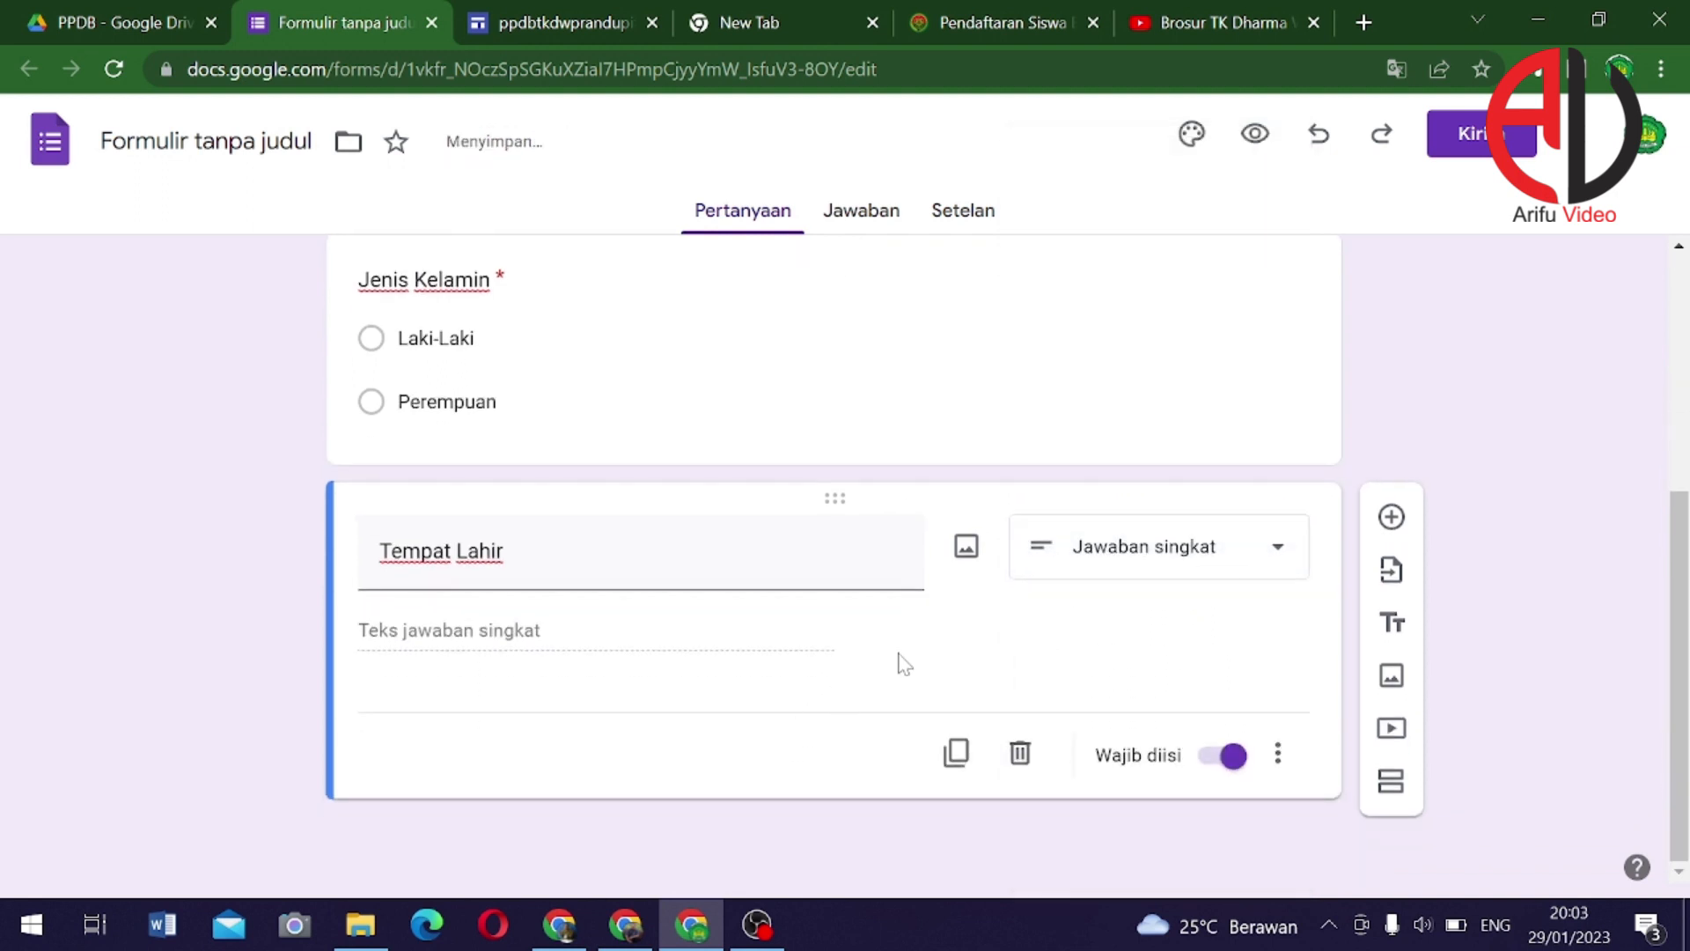
Duplicate Tempat Lahir as 'Tanggal Lahir' and change it to a date question
left_click(957, 753)
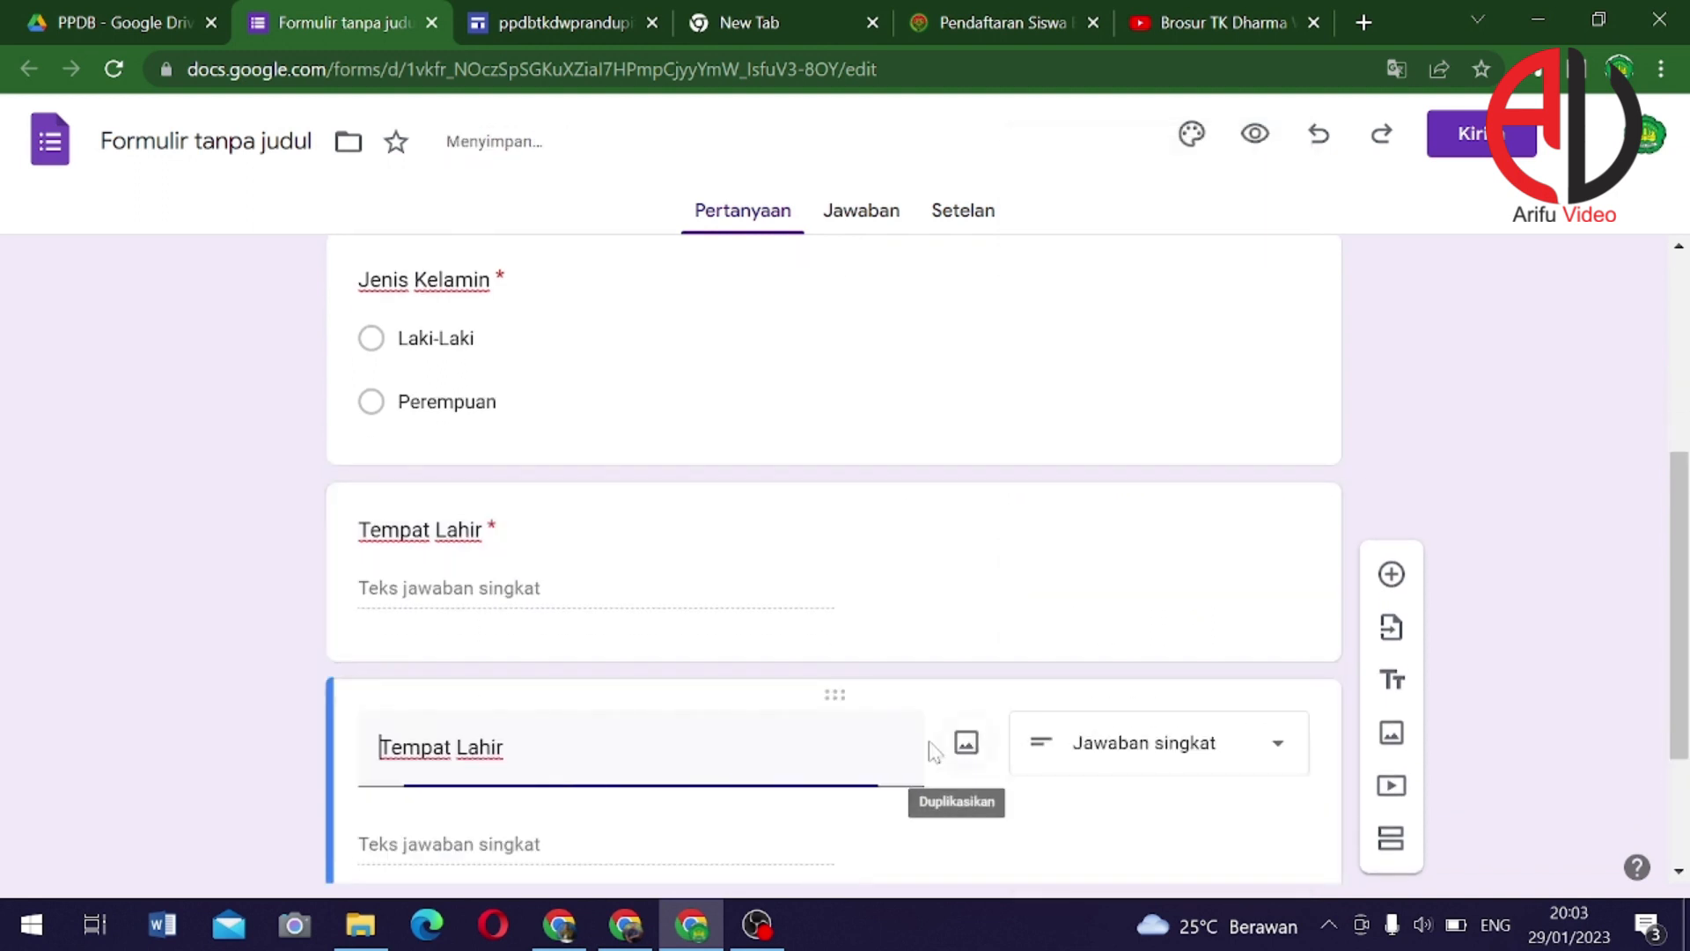
double_click(402, 747)
type("Tangg")
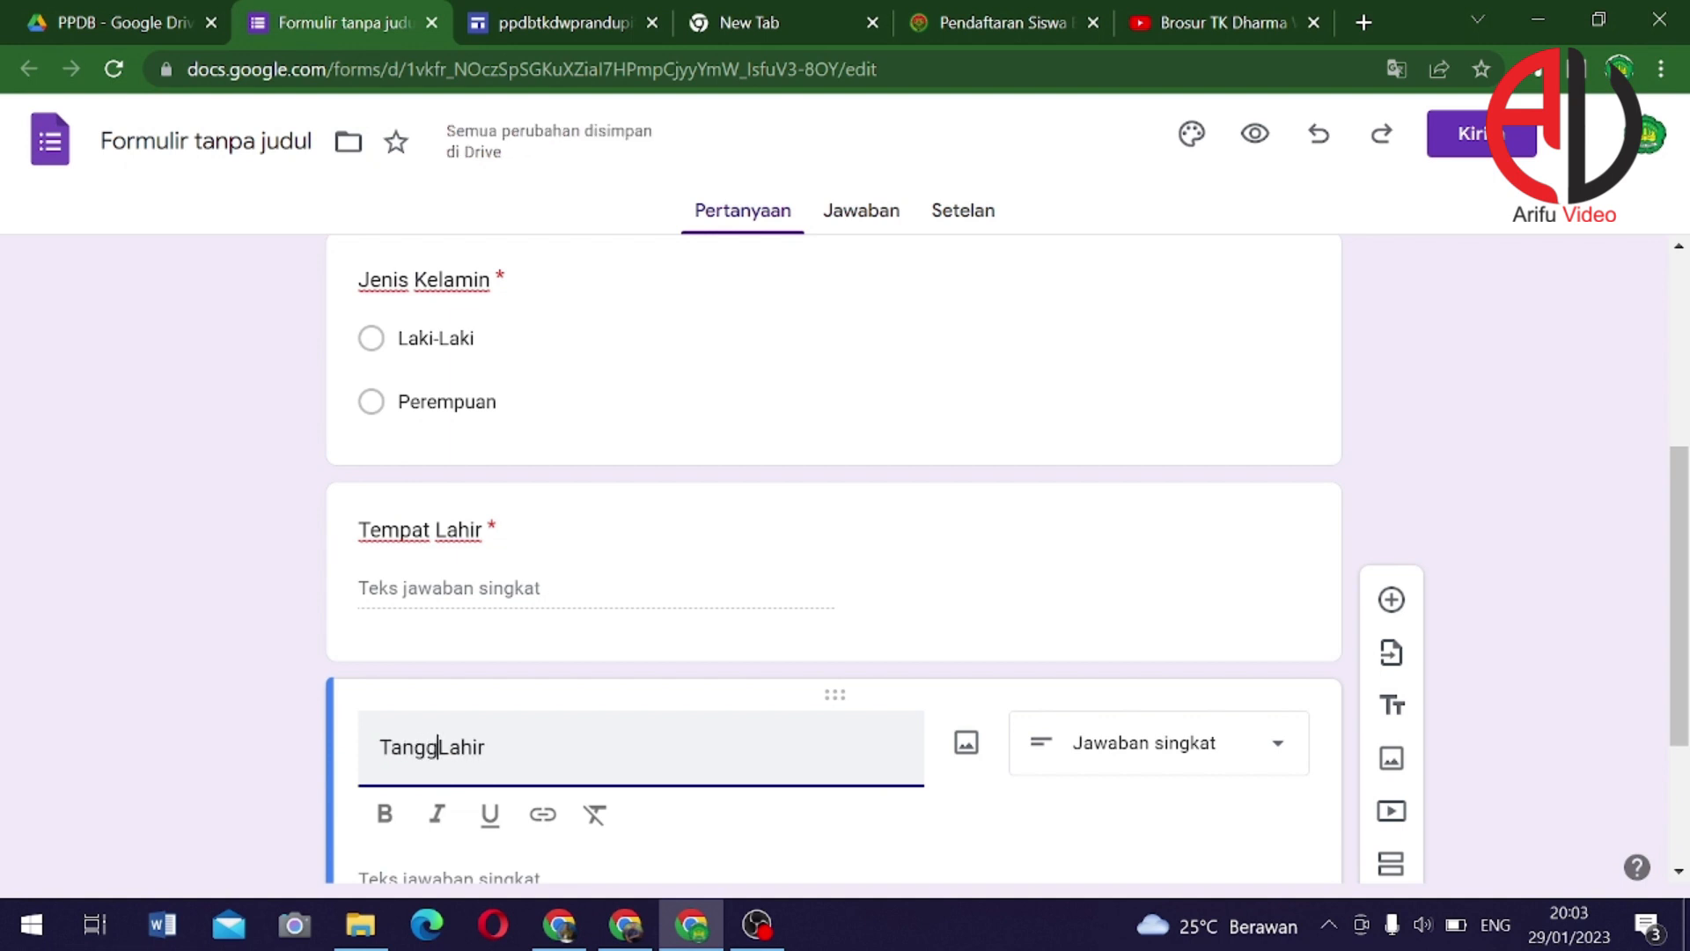
type("al")
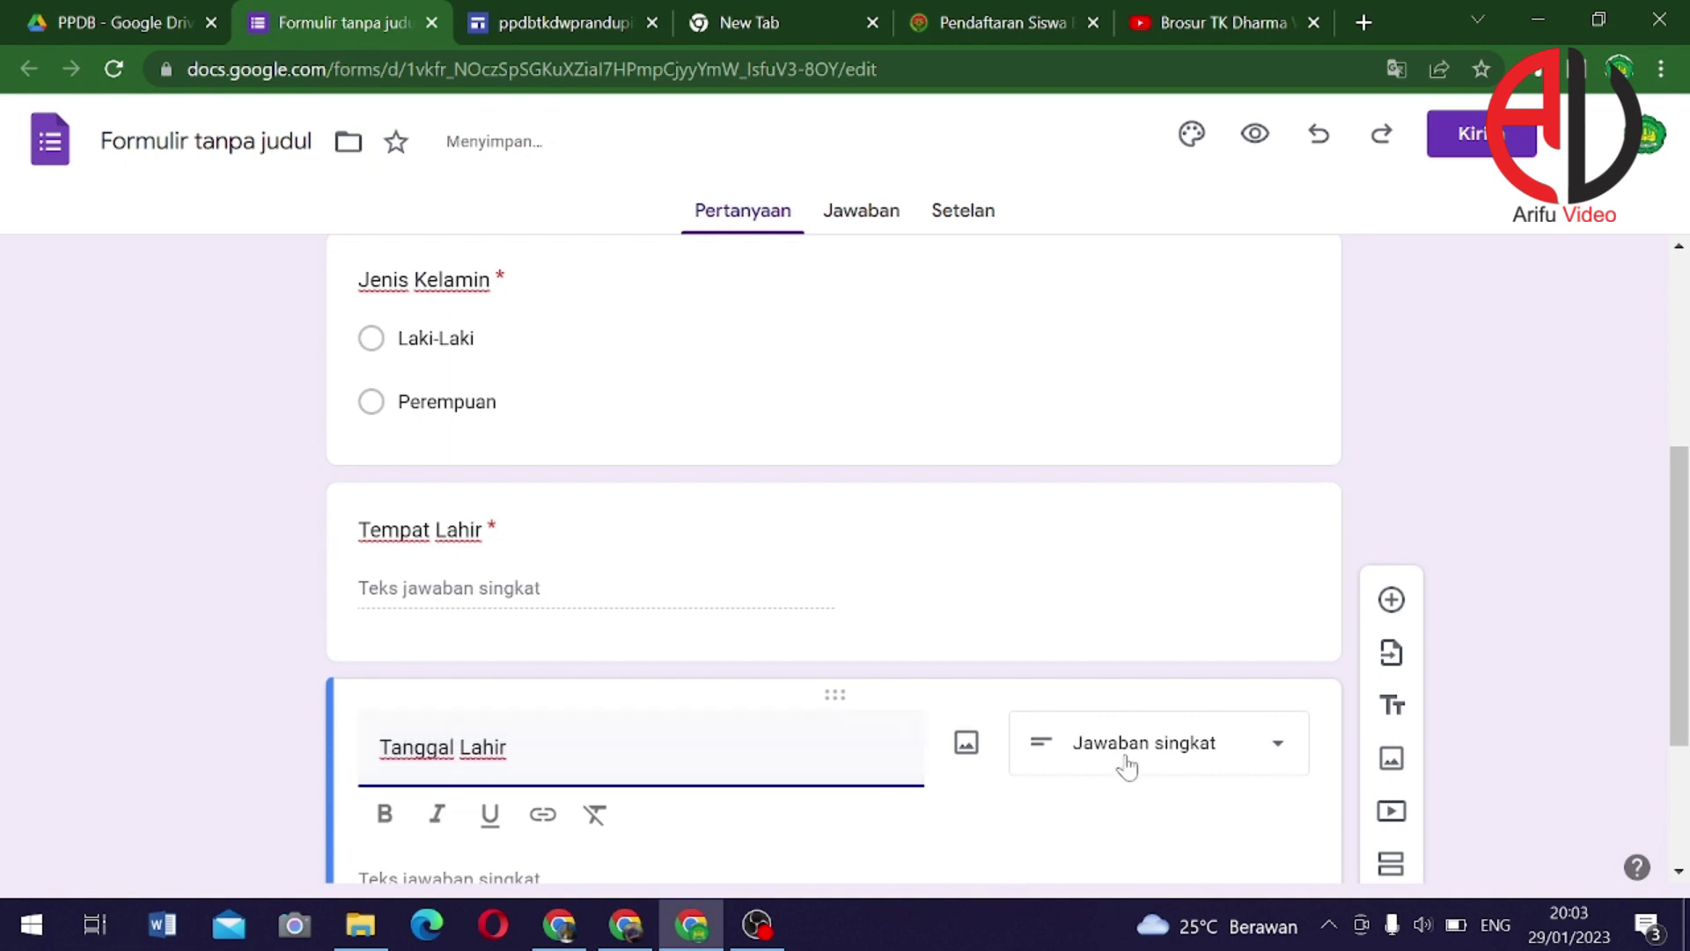
left_click(1127, 766)
scroll(1153, 685, "down", 1)
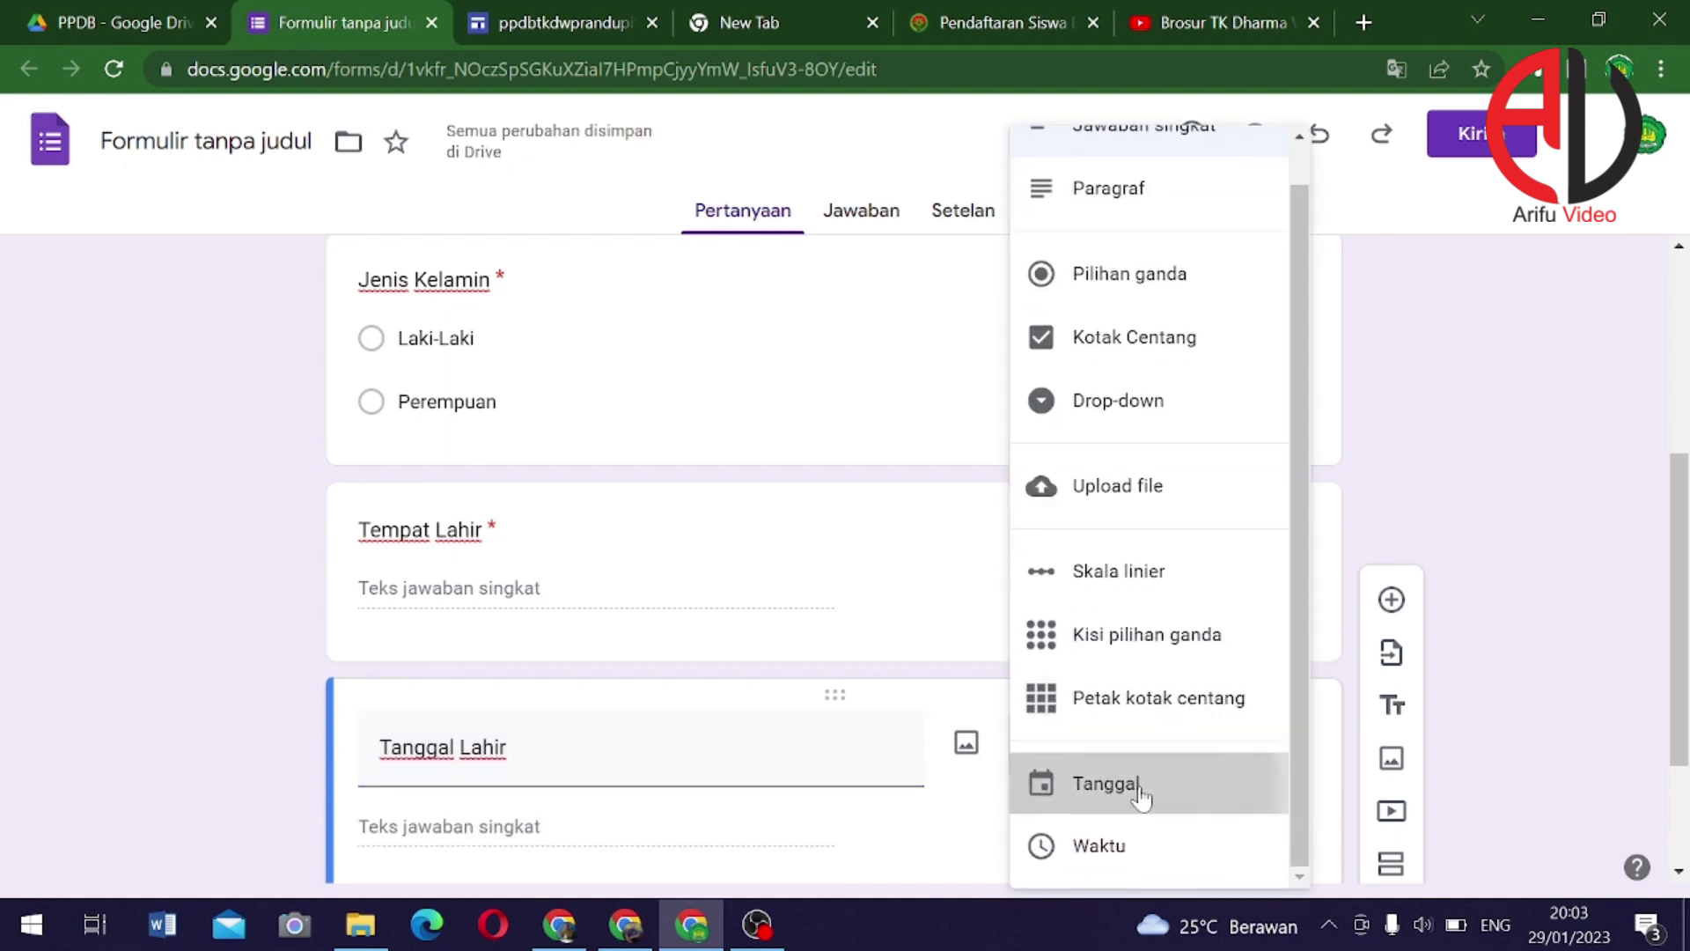
left_click(1142, 797)
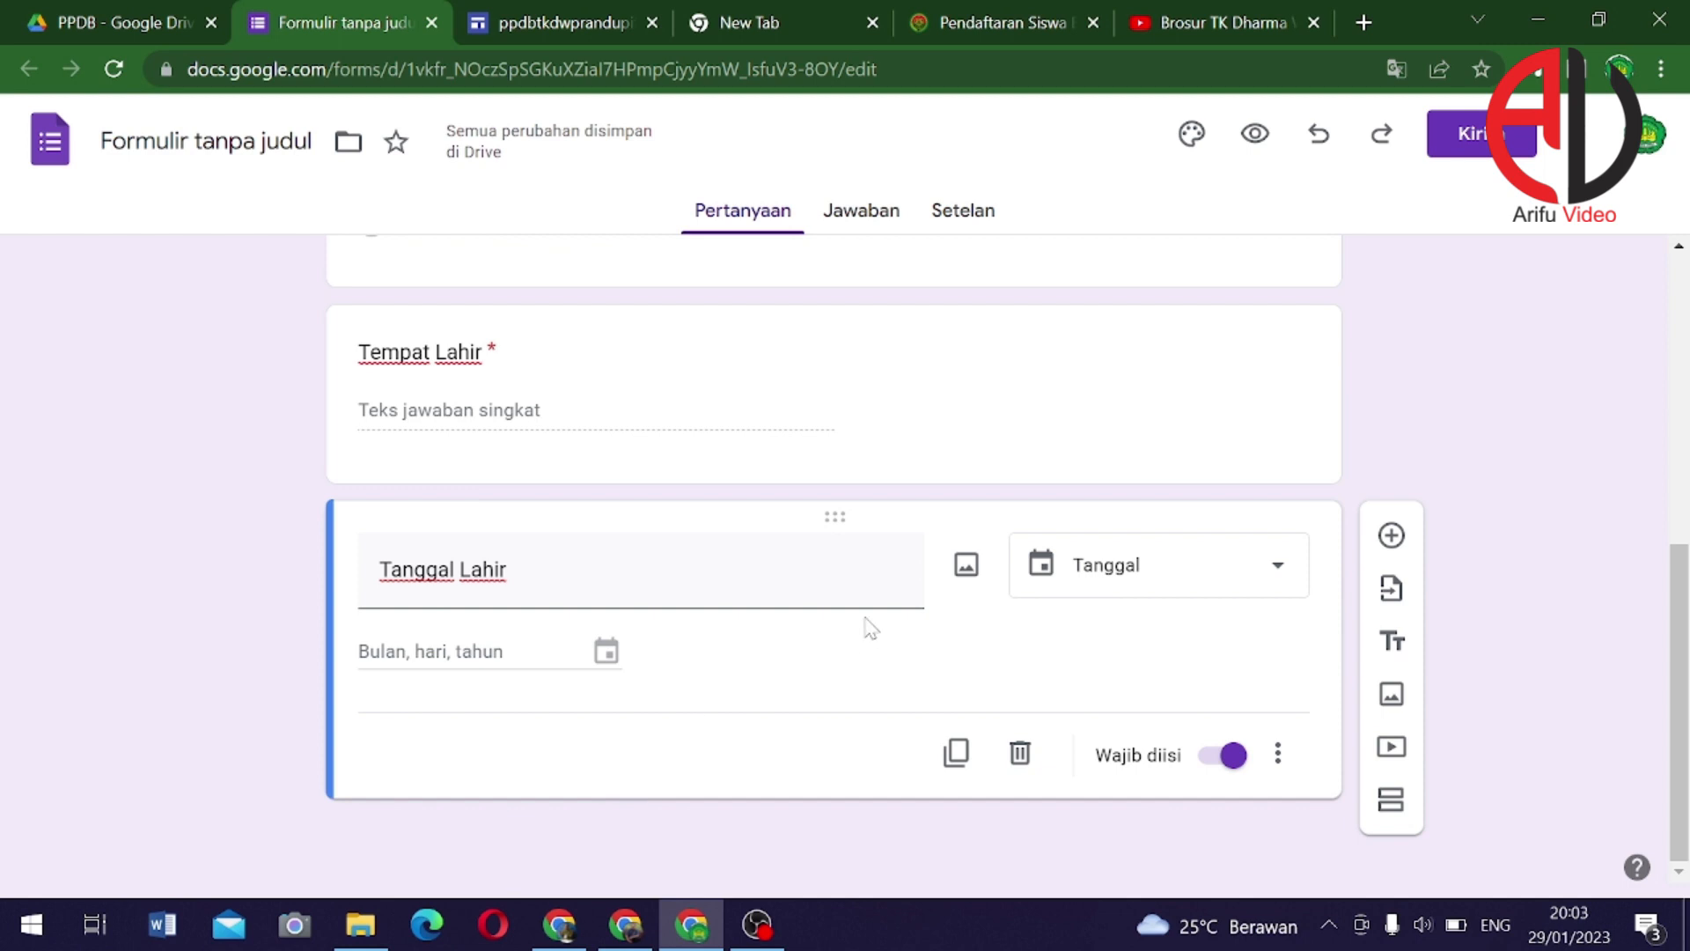
Duplicate Tanggal Lahir, retitle it 'Agama', and make it a drop-down question
left_click(957, 753)
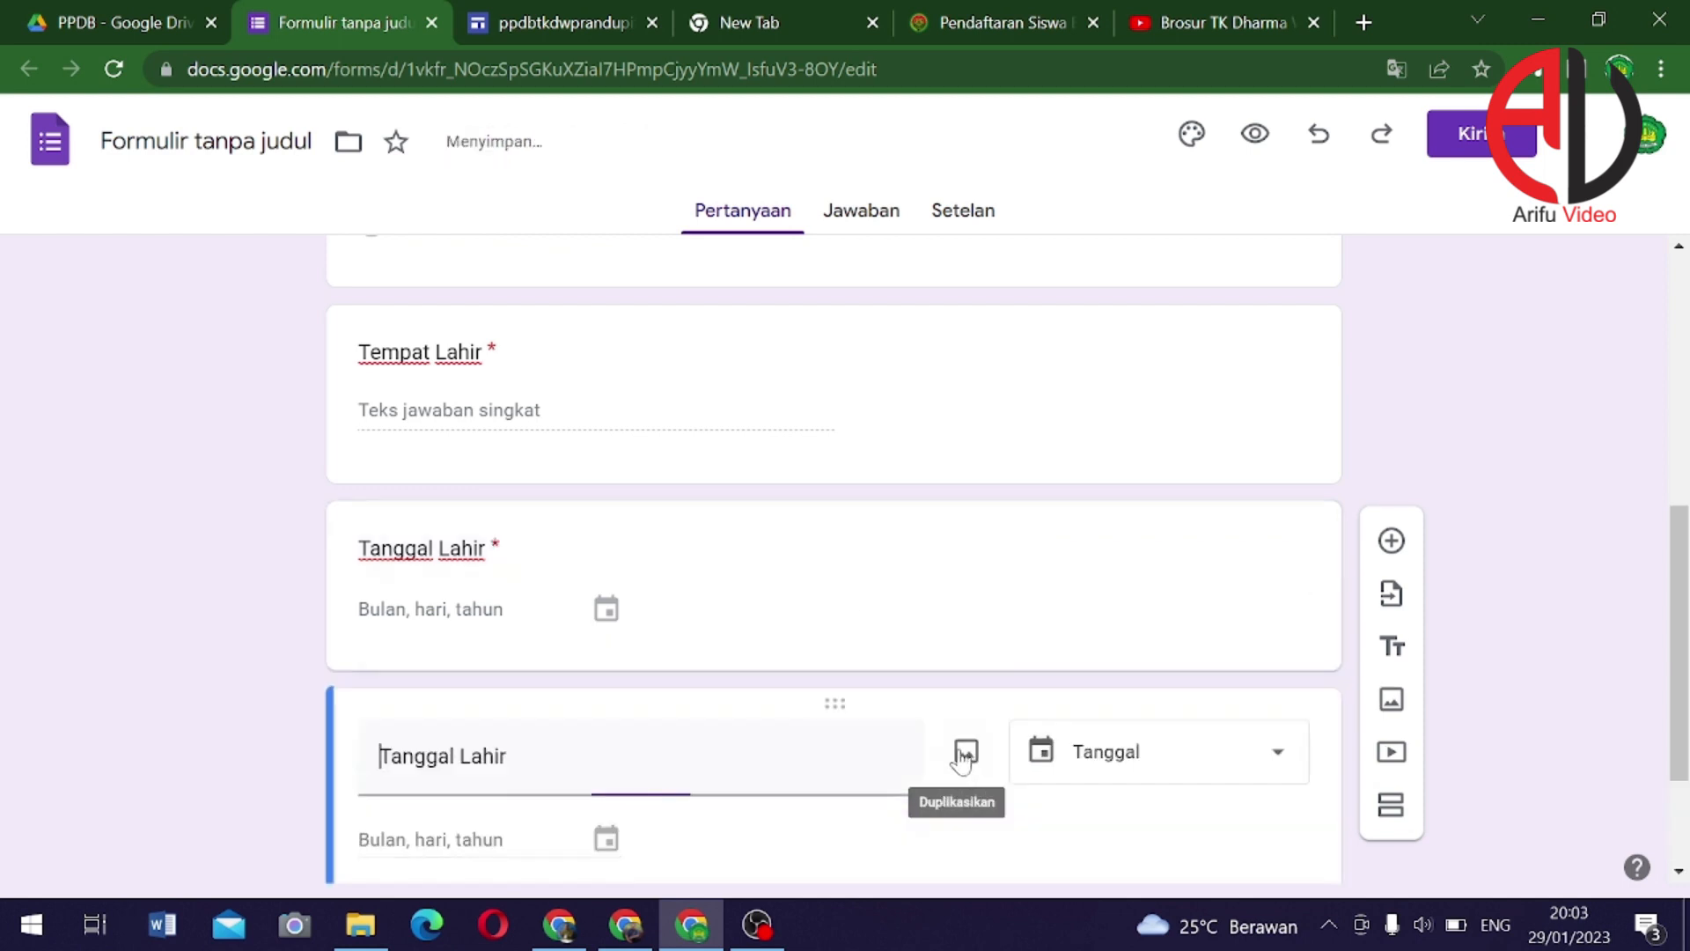
left_click_drag(508, 517, 347, 517)
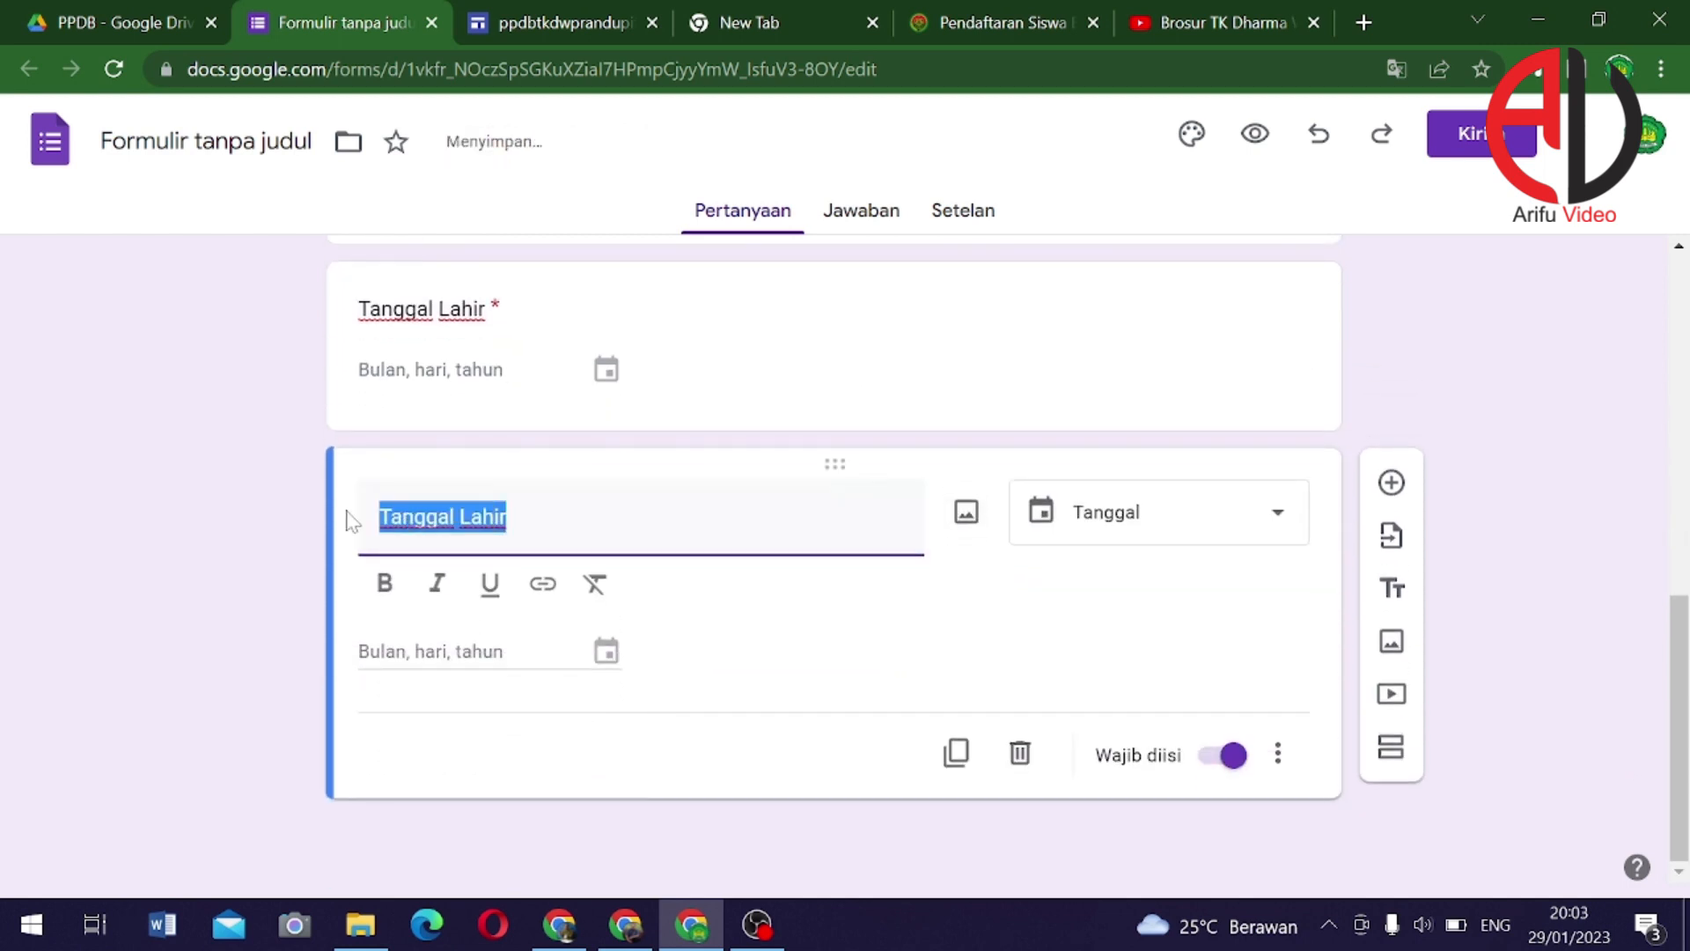
type("Aga")
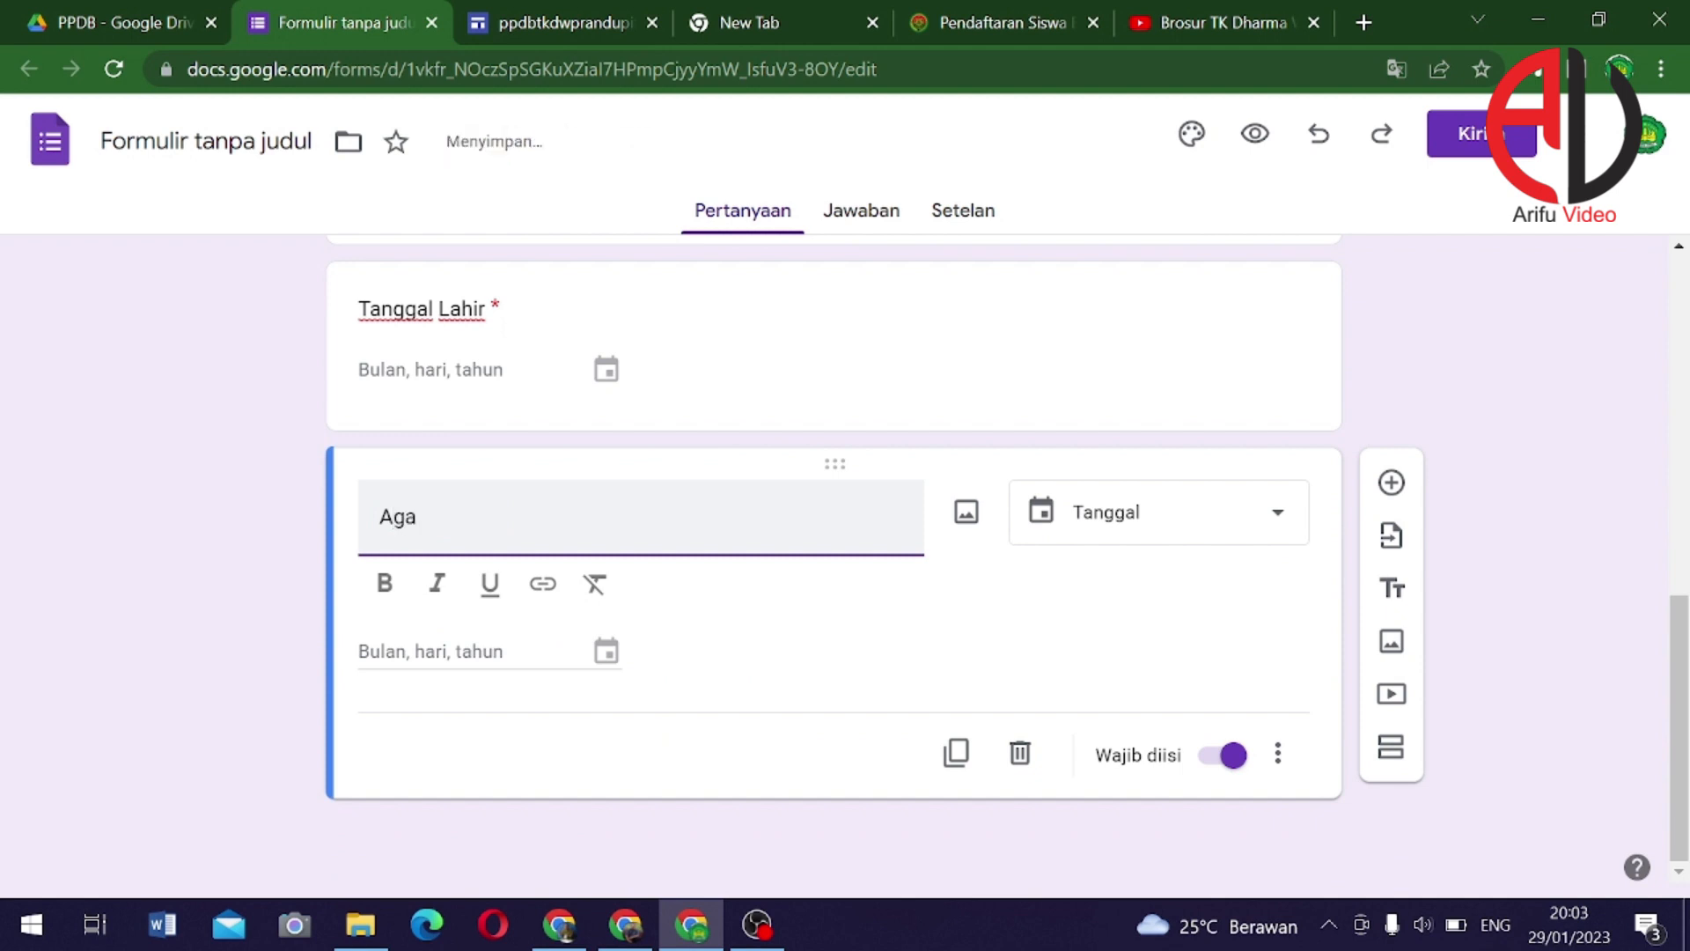
type("ma")
left_click(1211, 528)
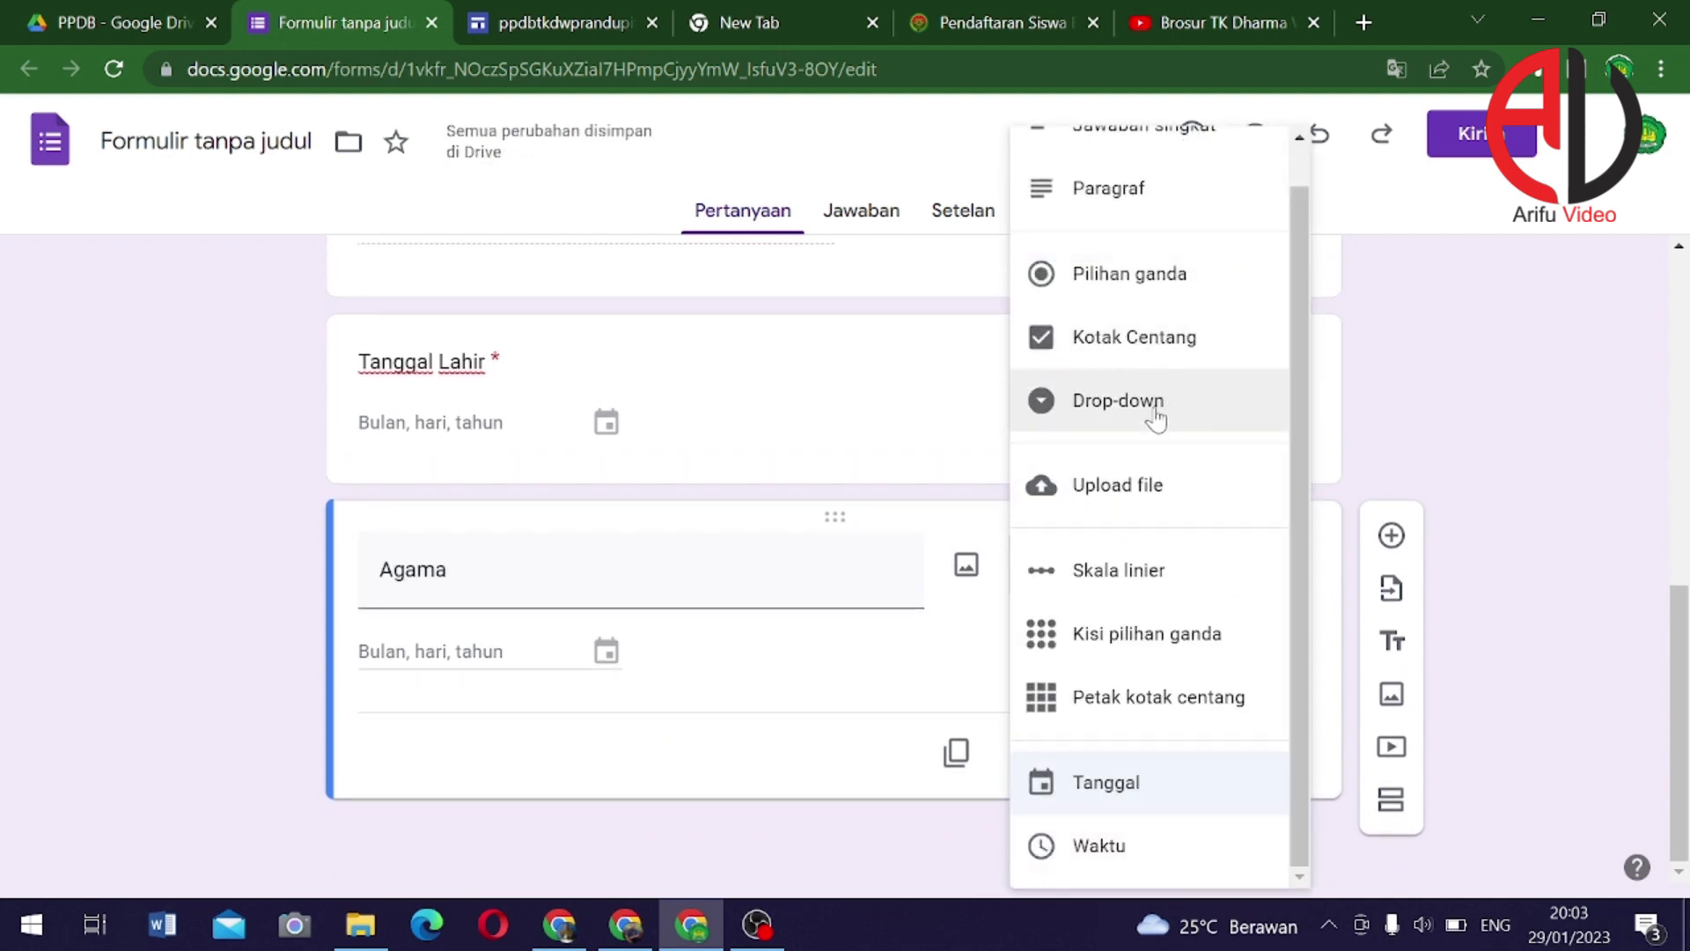
left_click(1157, 398)
Enter Agama options Islam, Kristen, Hindu and Budha
left_click(446, 666)
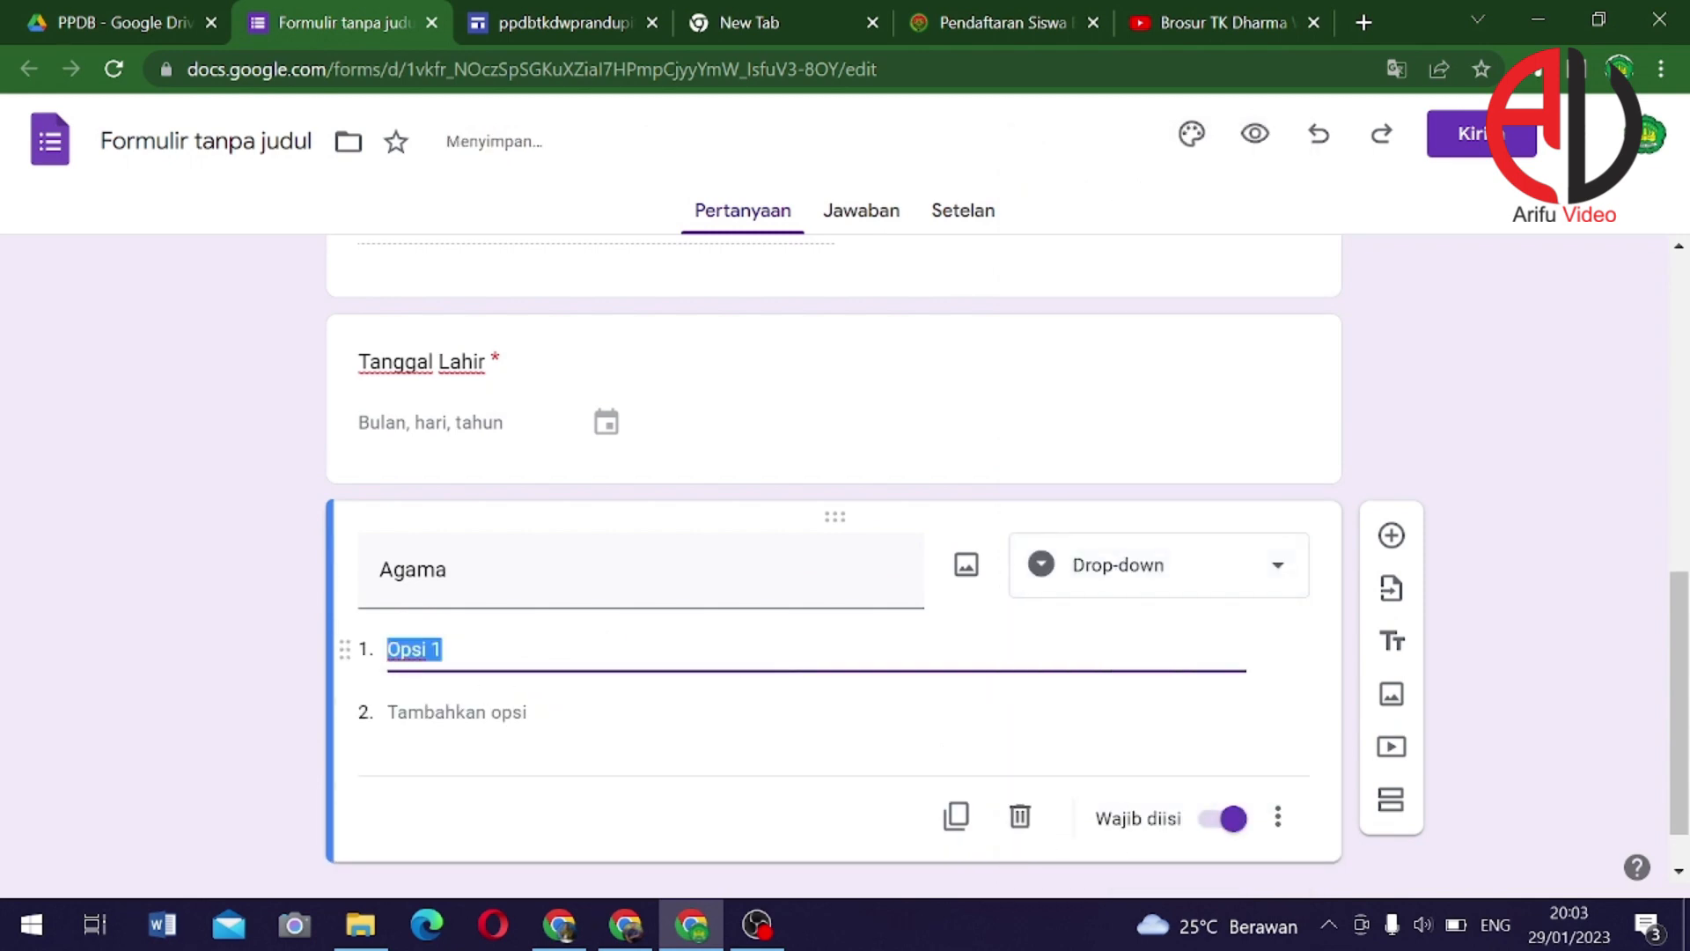
type("Islam")
left_click(445, 711)
type("K")
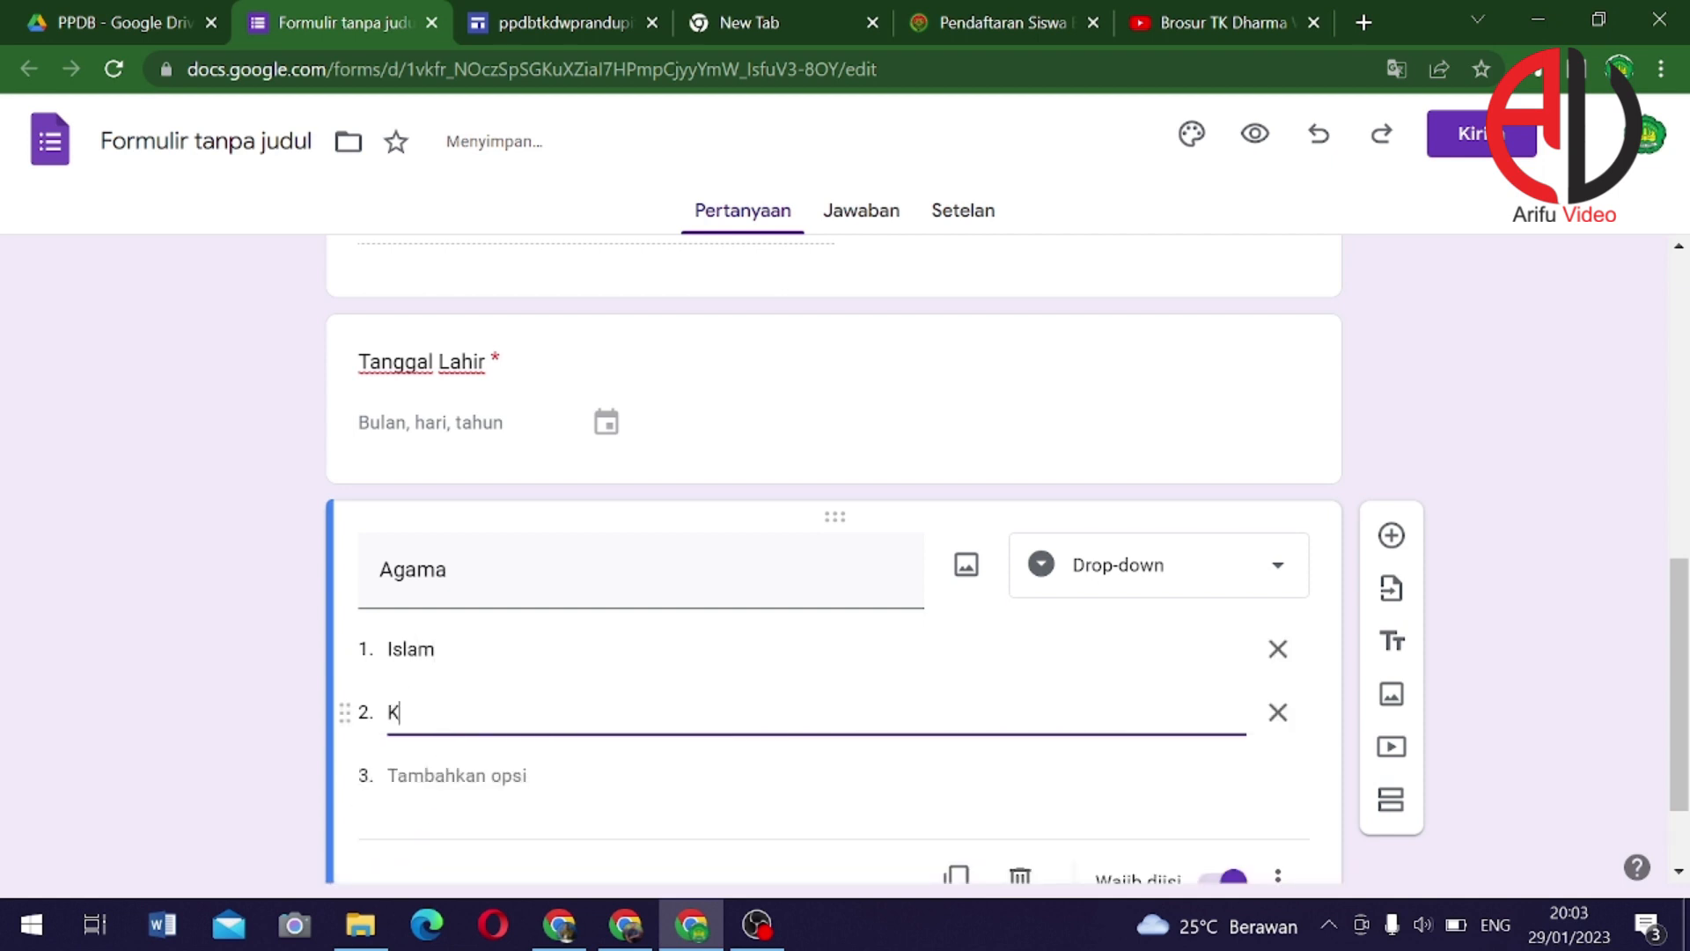
type("risten")
left_click(457, 774)
type("Hindu")
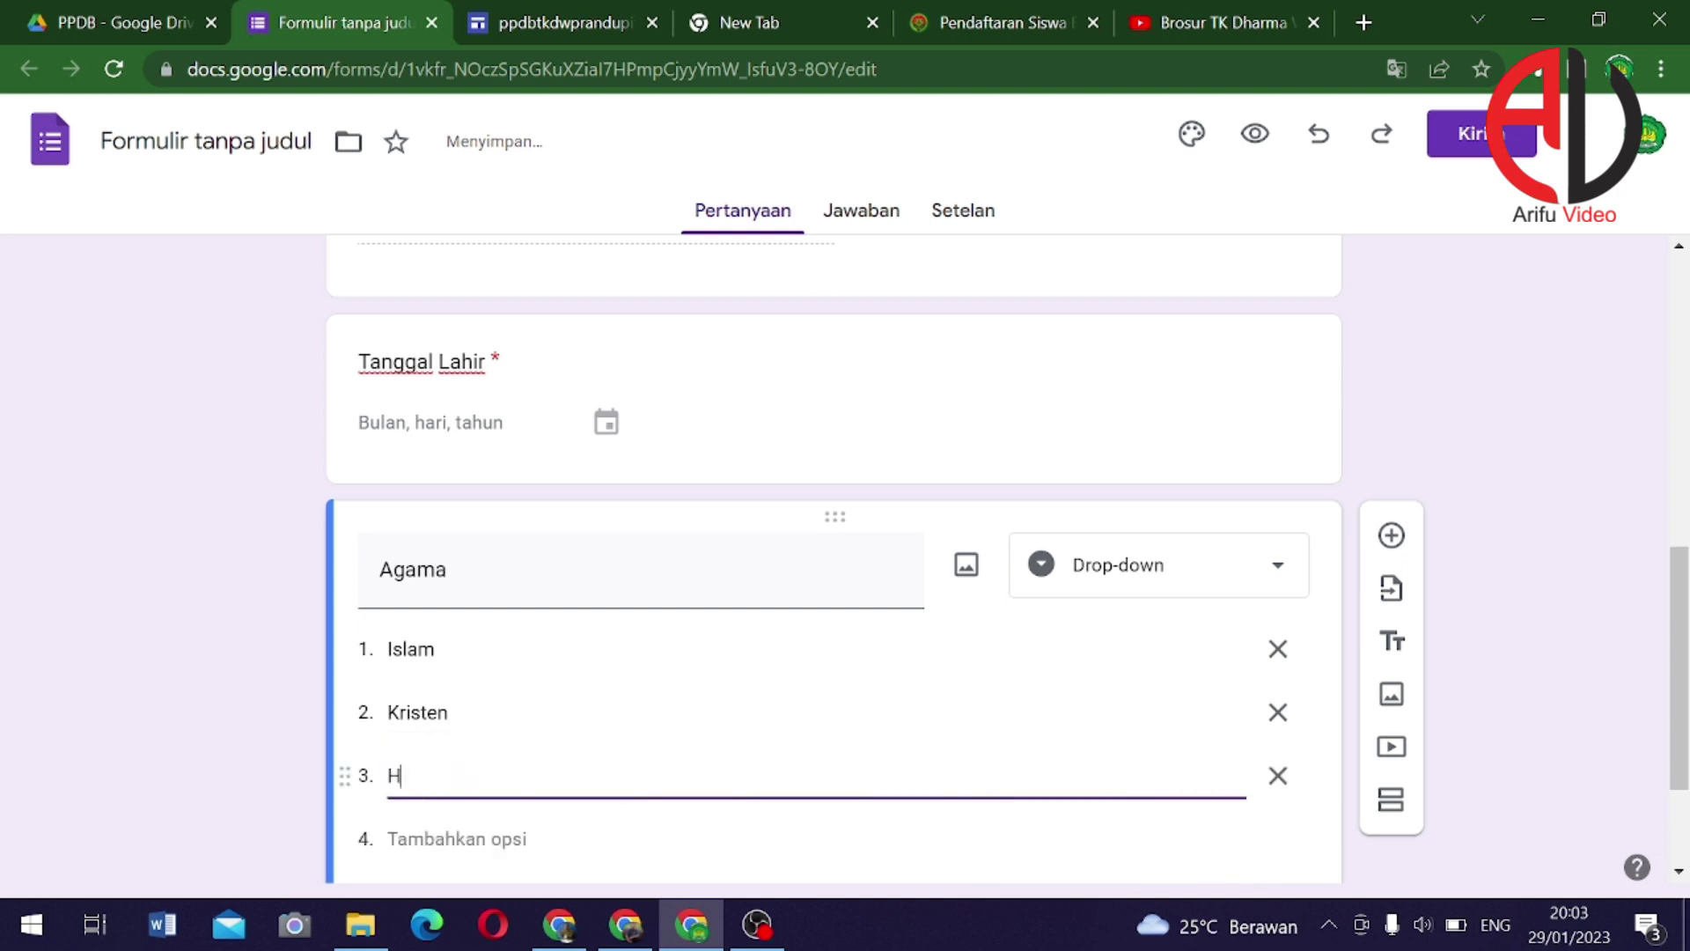
left_click(452, 827)
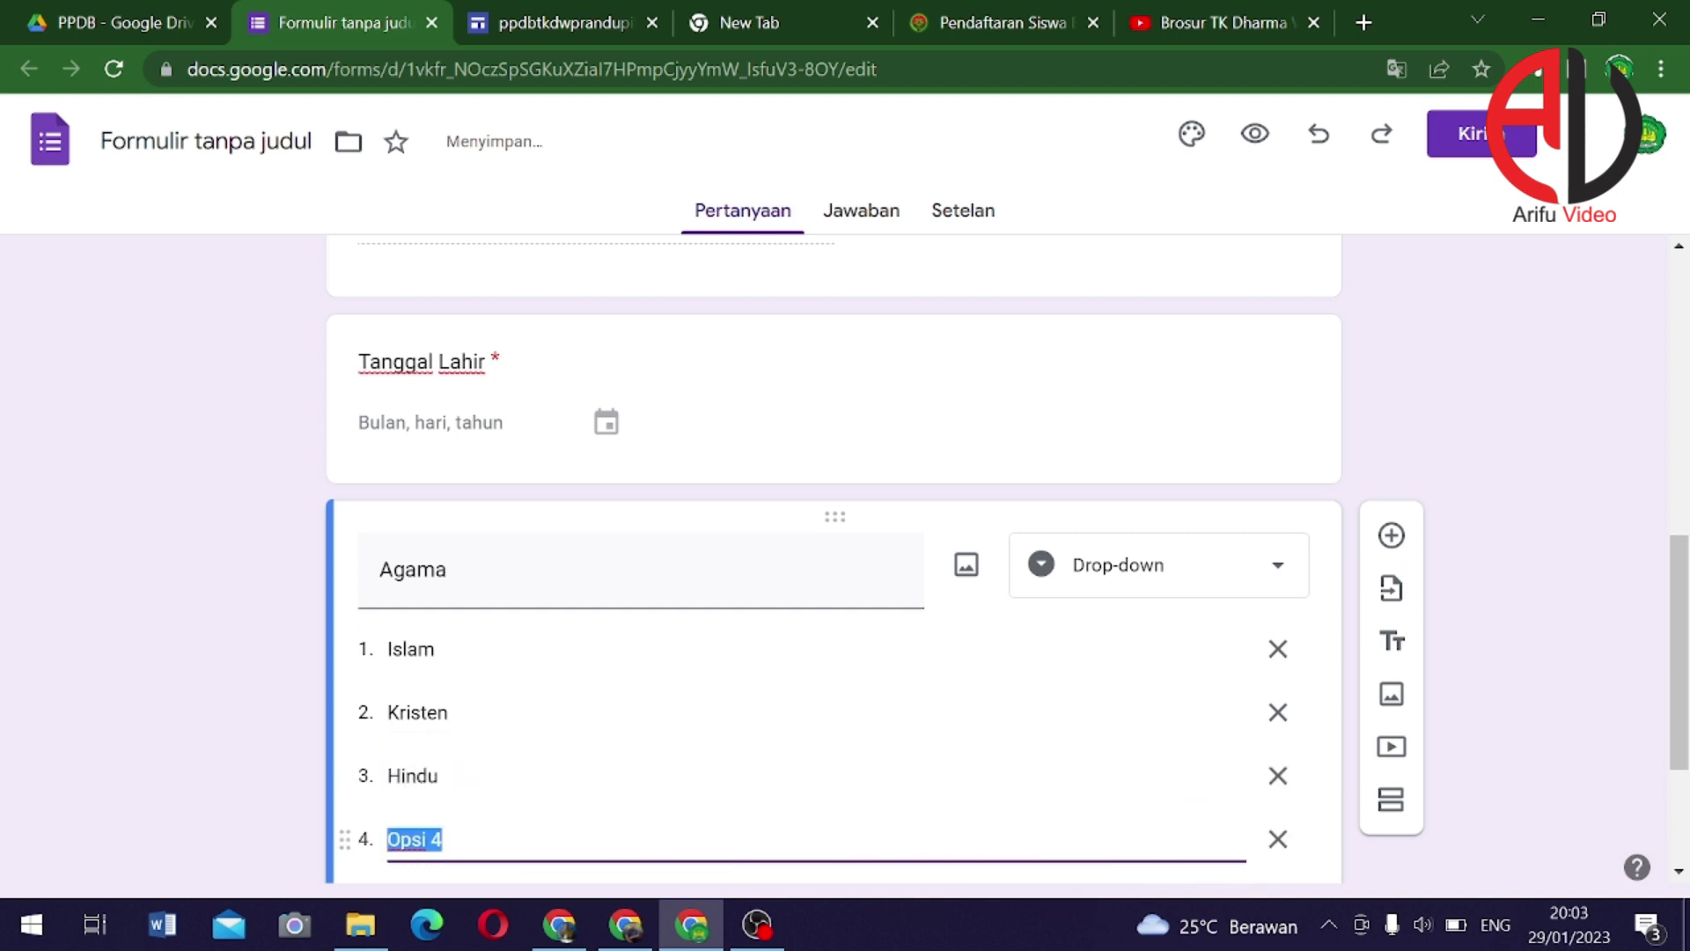
type("Budha")
Add the remaining Agama options Konghucu and Lainnya
scroll(528, 722, "down", 3)
left_click(457, 680)
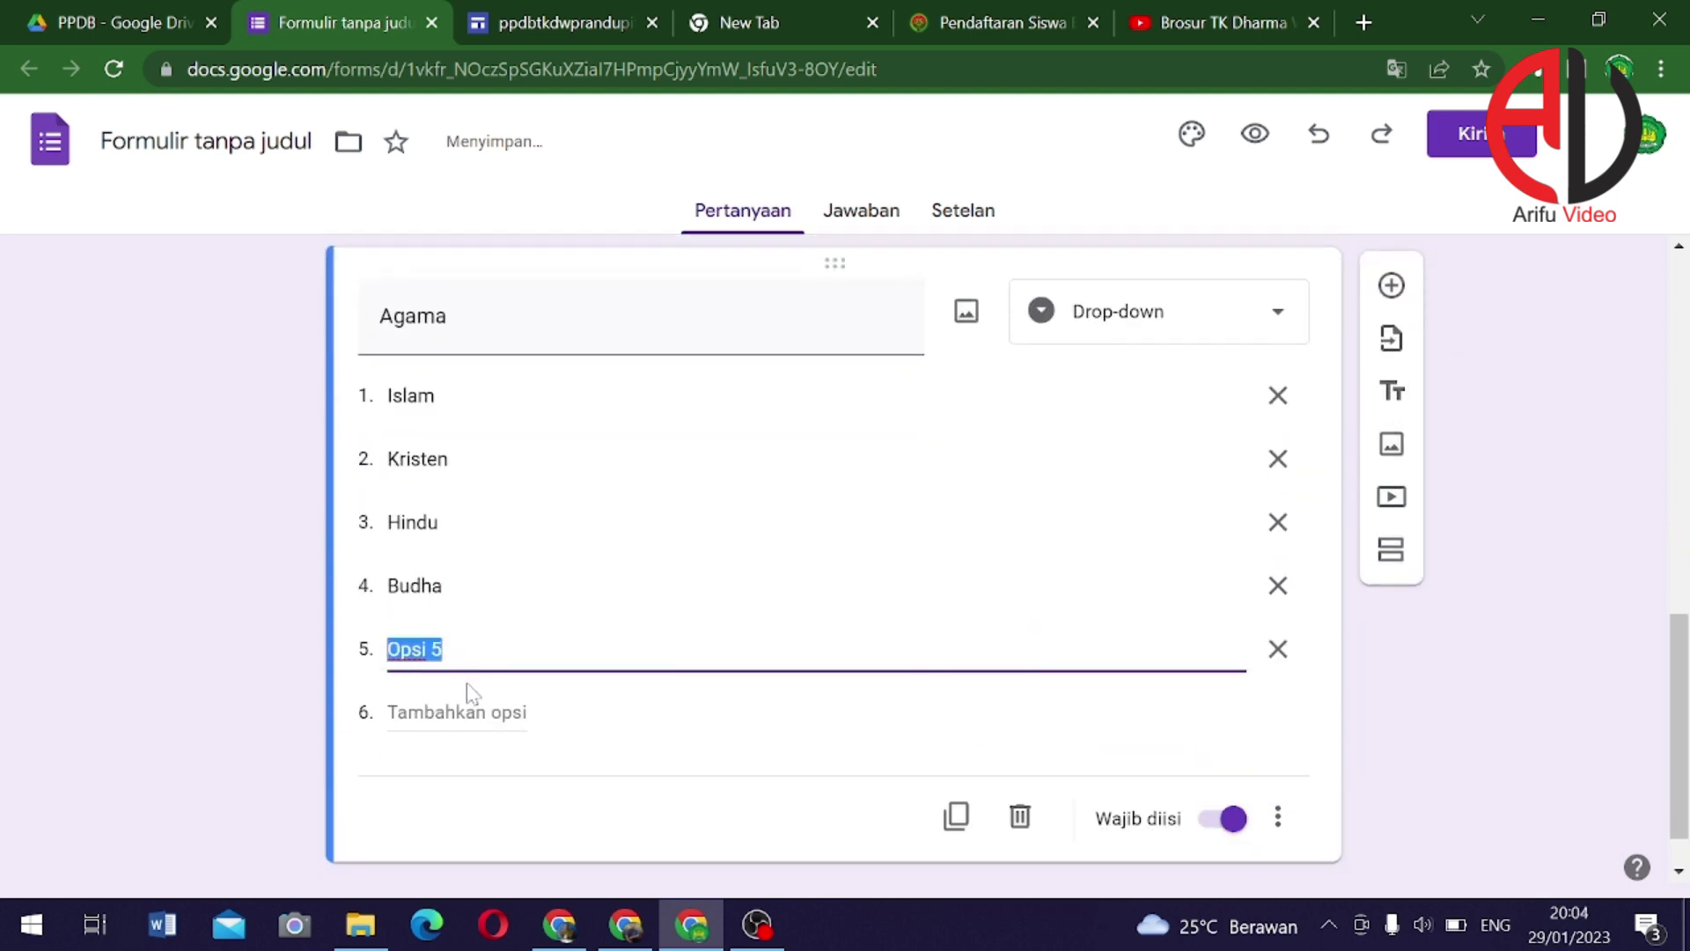
type("Konghu")
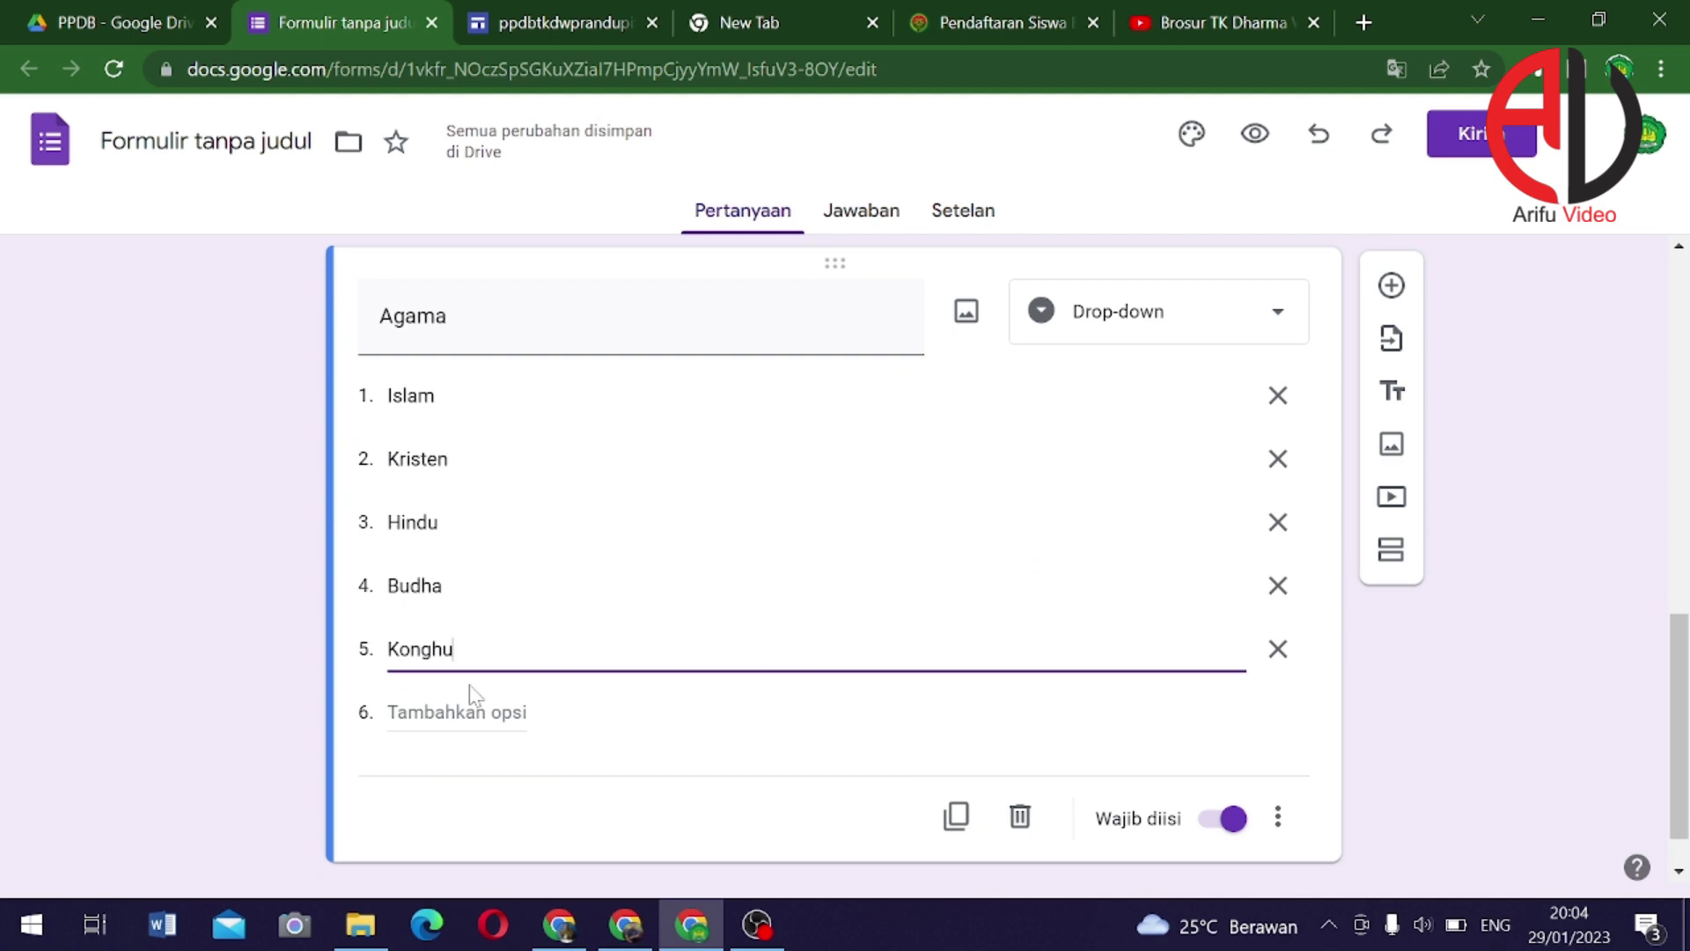
type("cu")
key("Return")
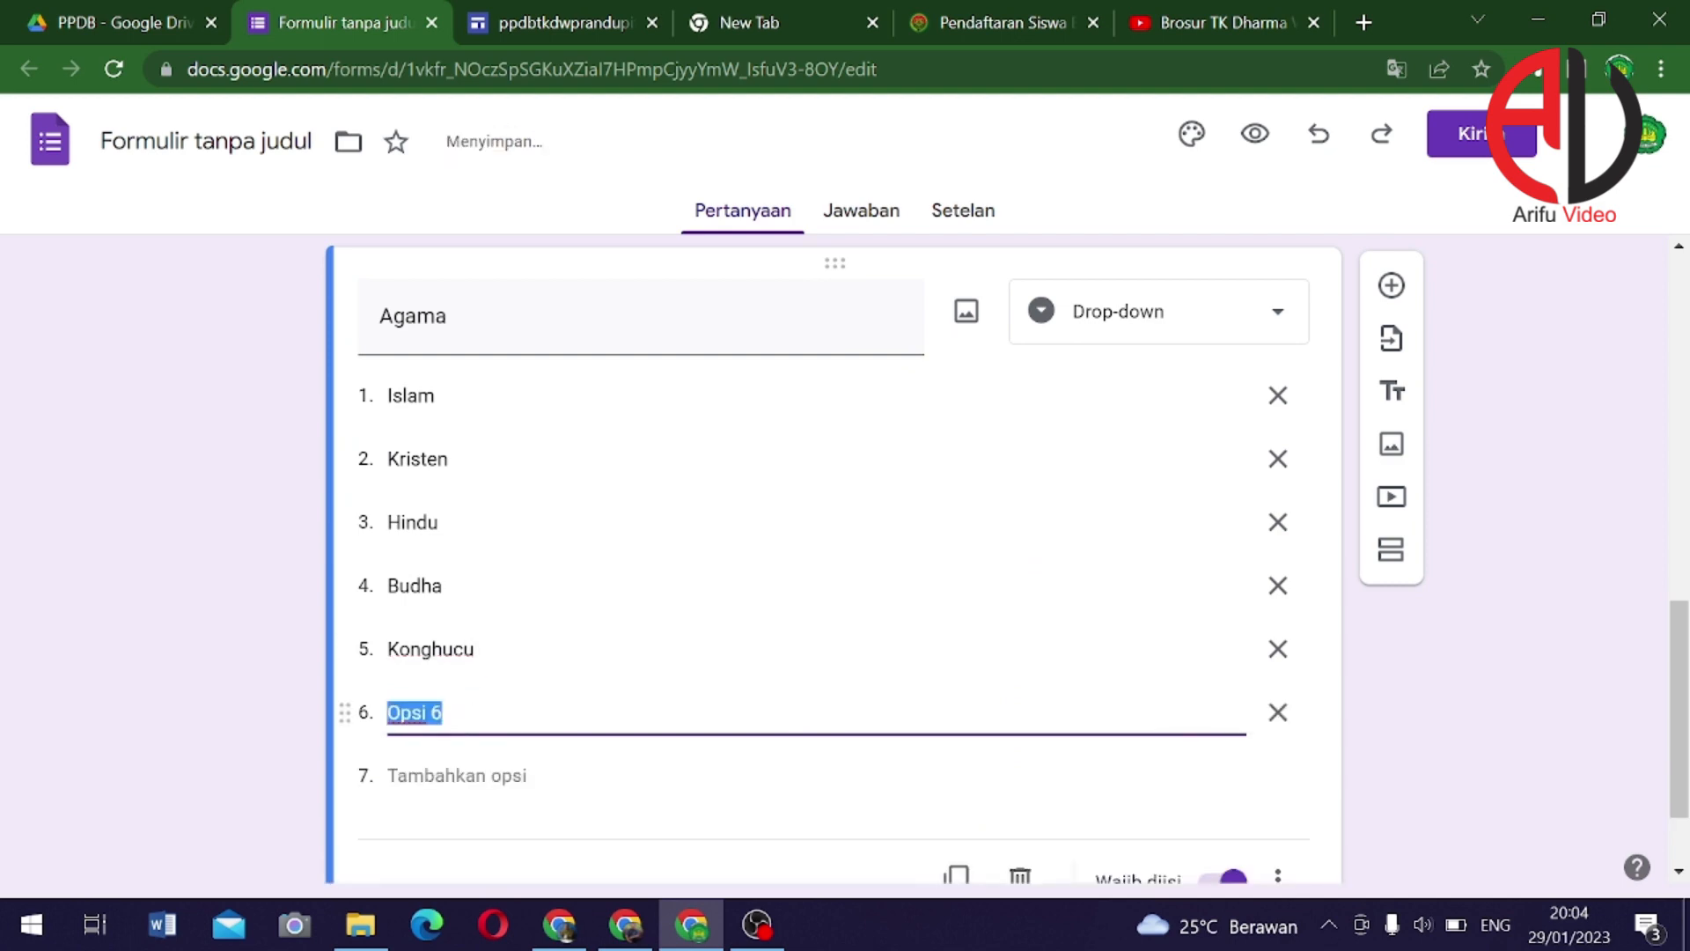
type("Lainnya")
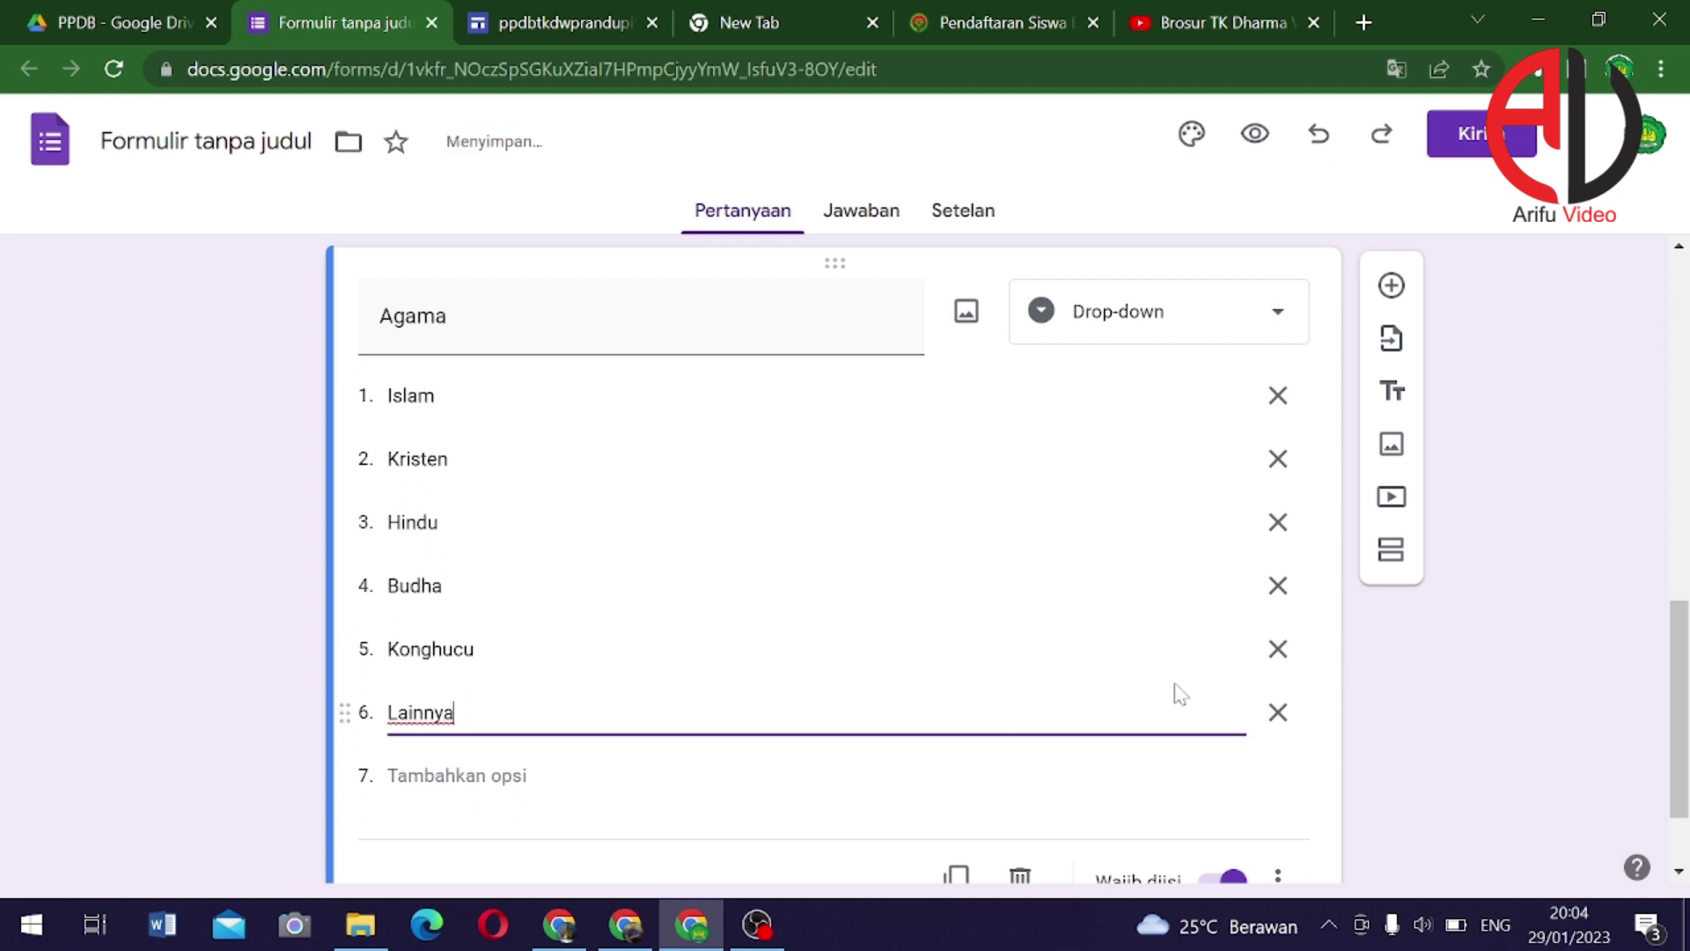
scroll(1180, 693, "down", 2)
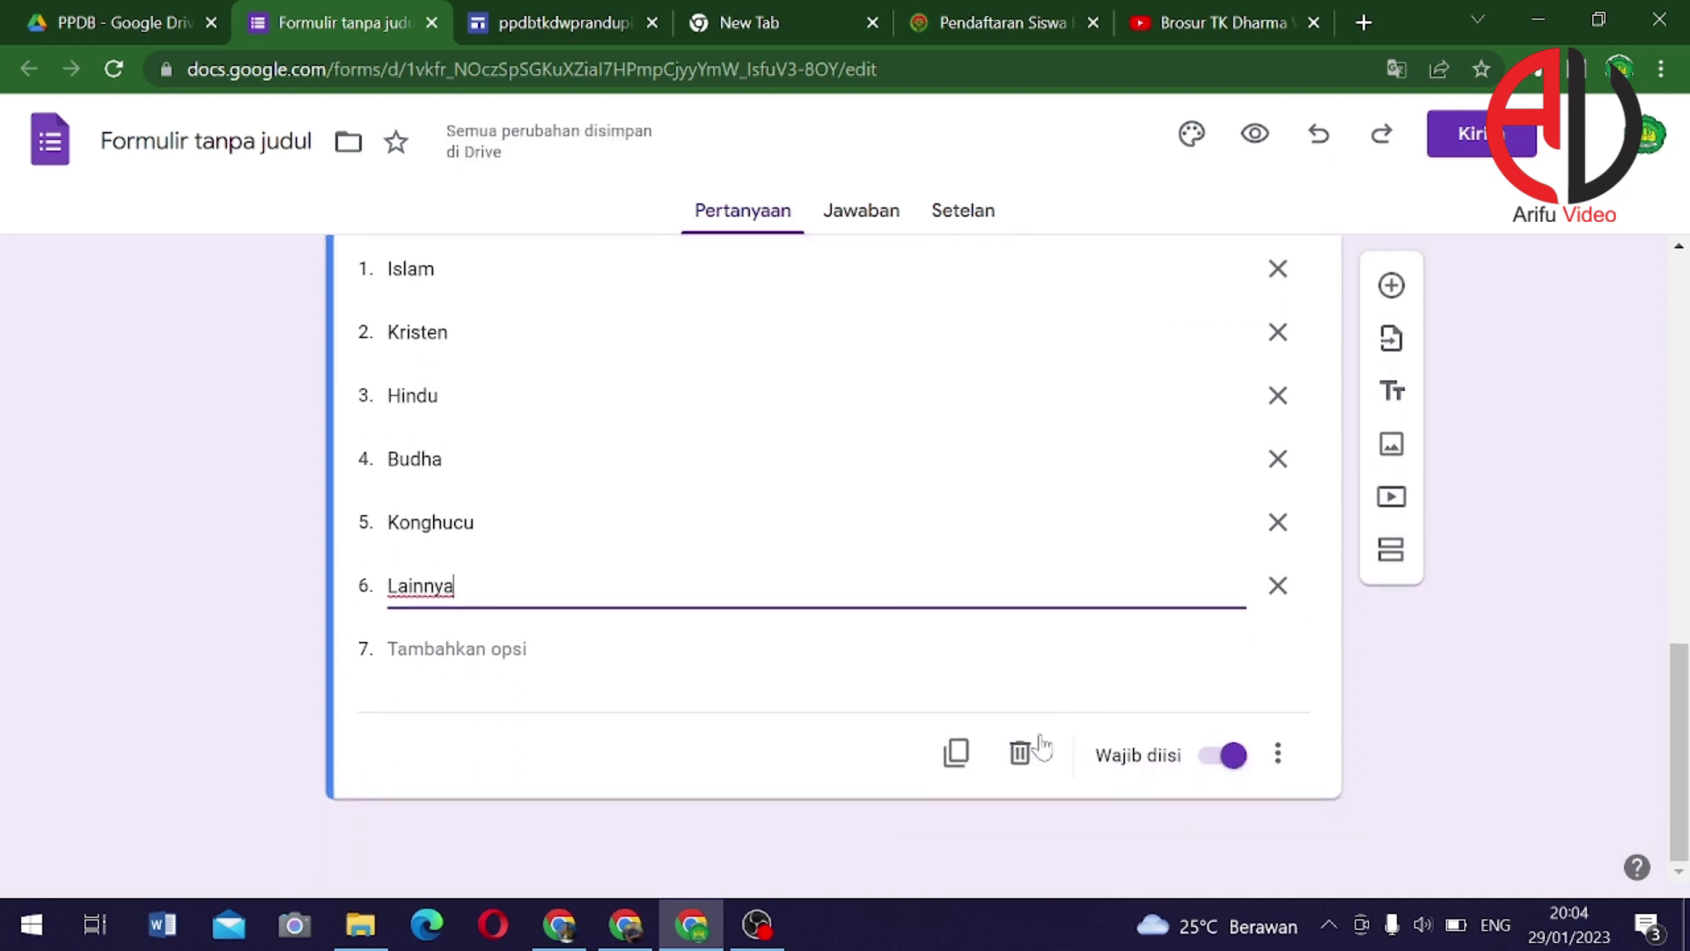
Duplicate the Agama question and retitle the copy 'Anak Ke'
left_click(956, 756)
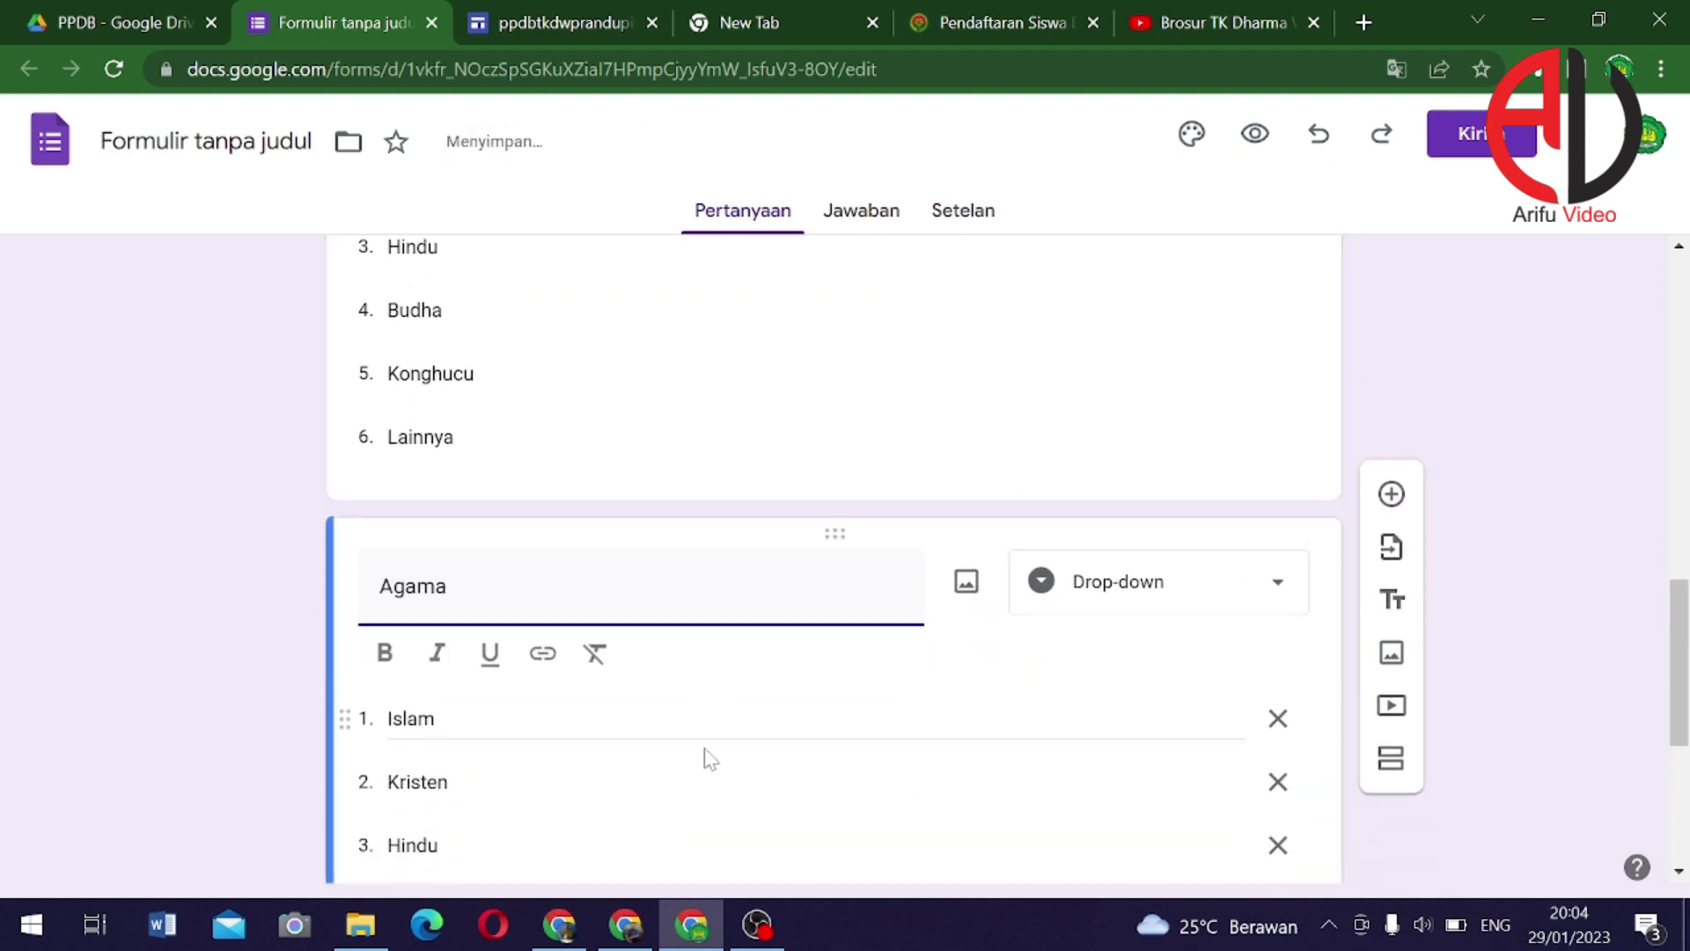
double_click(418, 561)
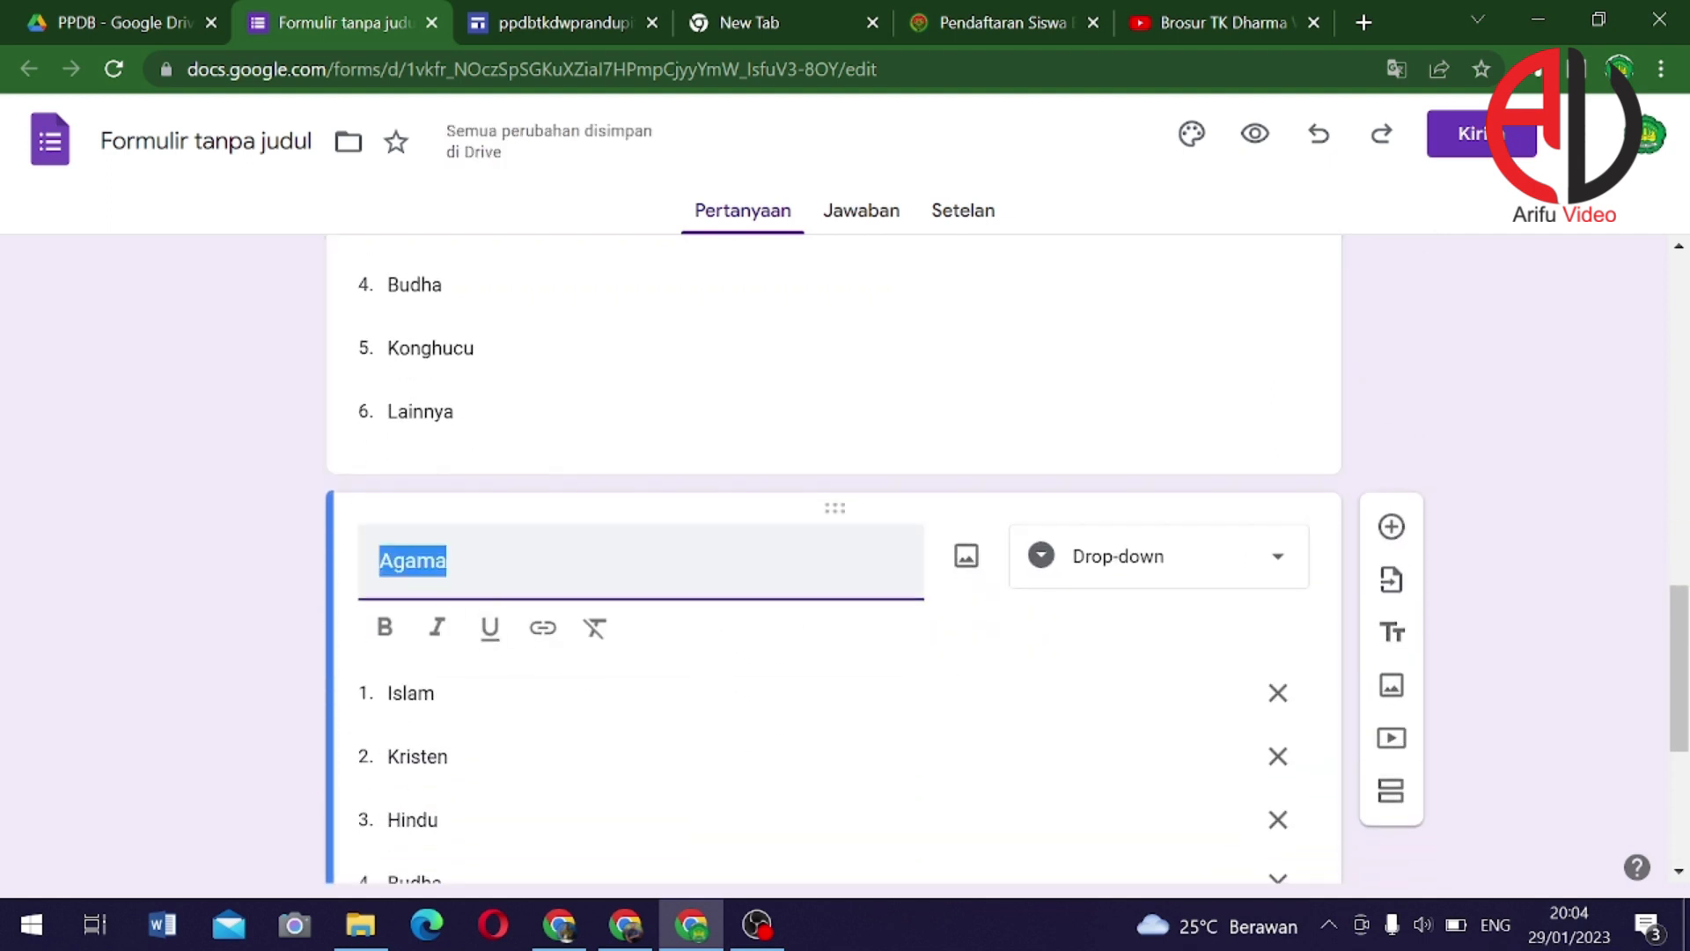
type("Anak Ke")
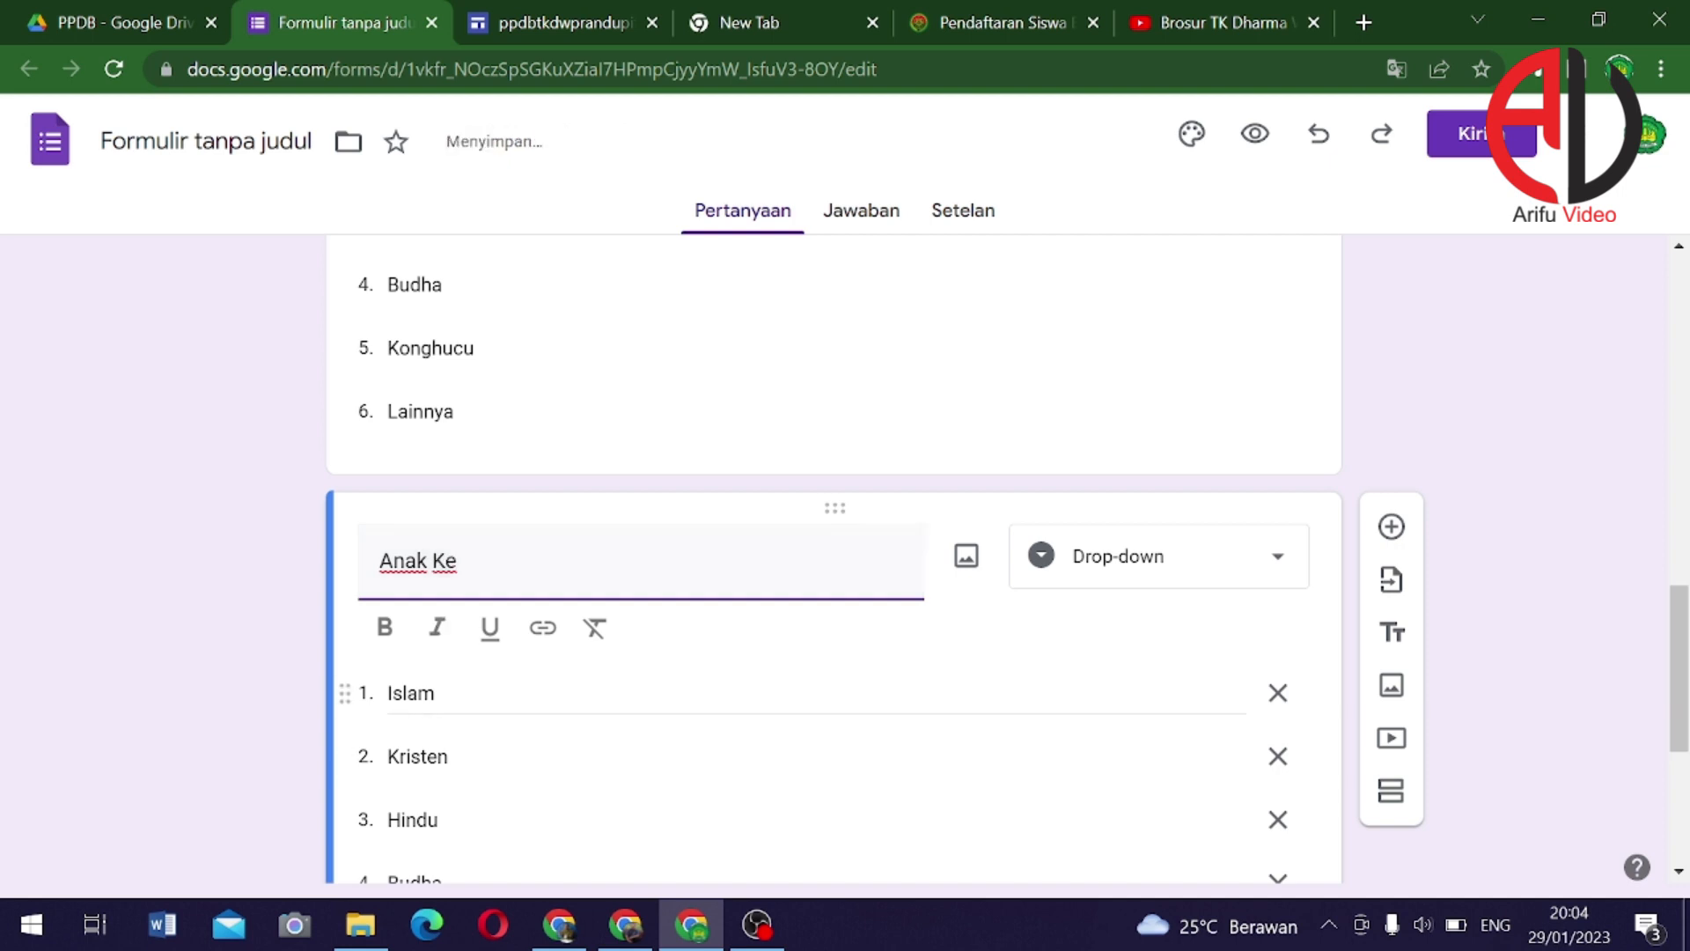
left_click(405, 708)
Replace the religion answers with ordinal labels Pertama, Ke-2, Ke-3 and Ke-4
left_click(407, 717)
left_click(412, 670)
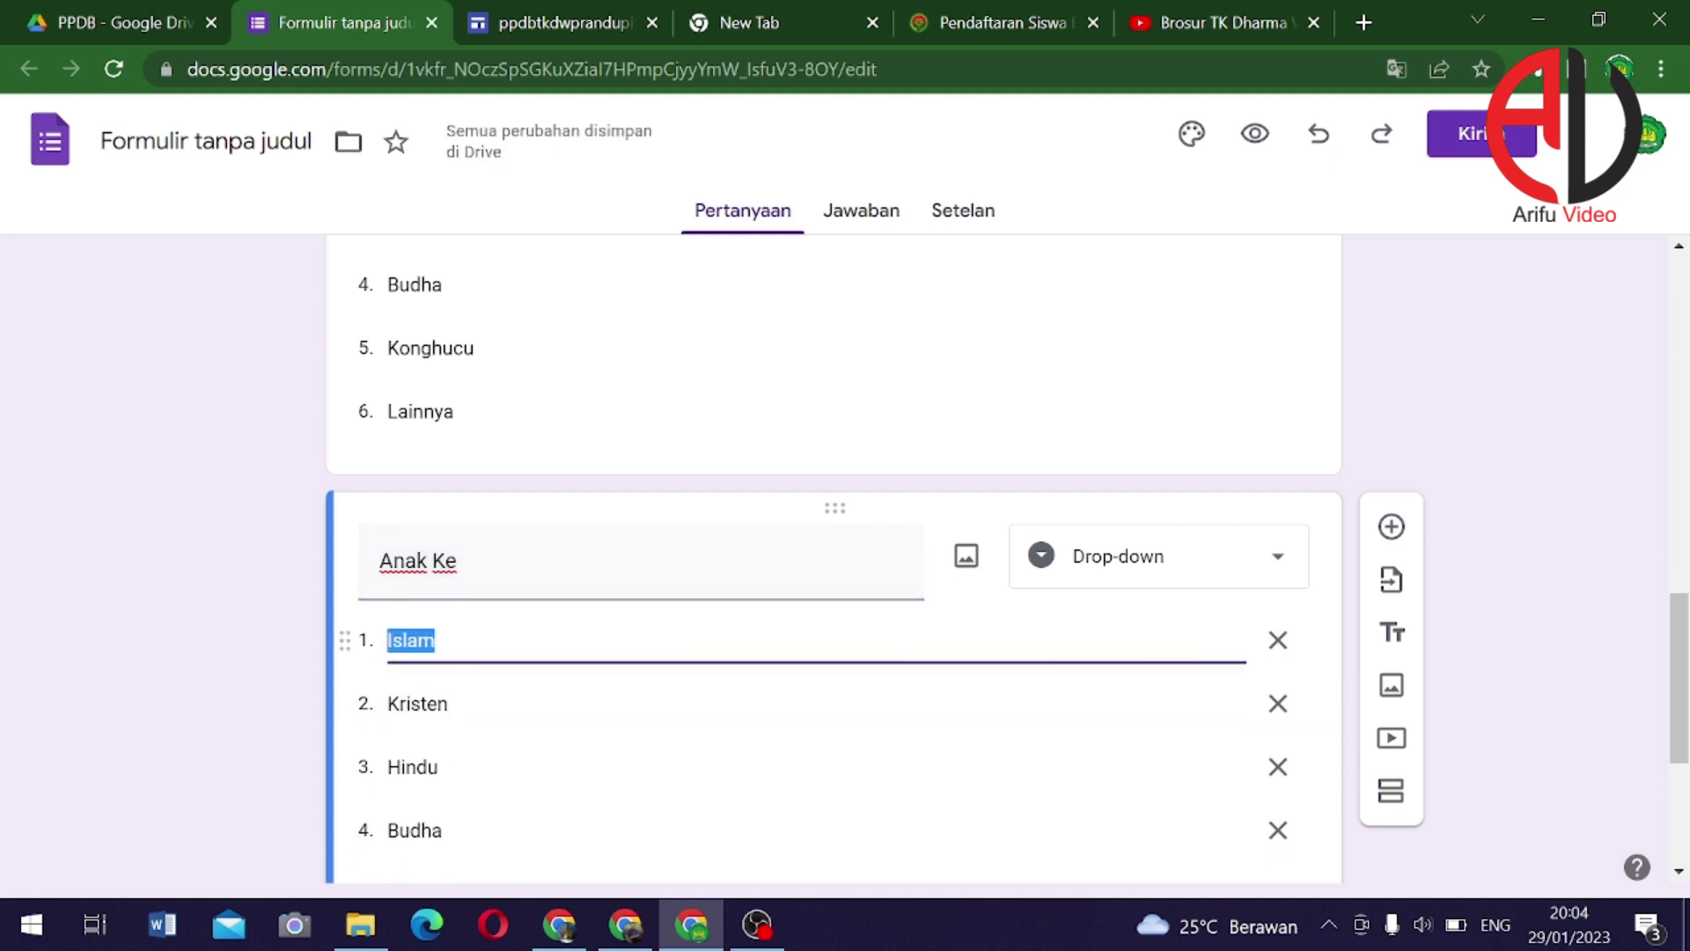
type("Per")
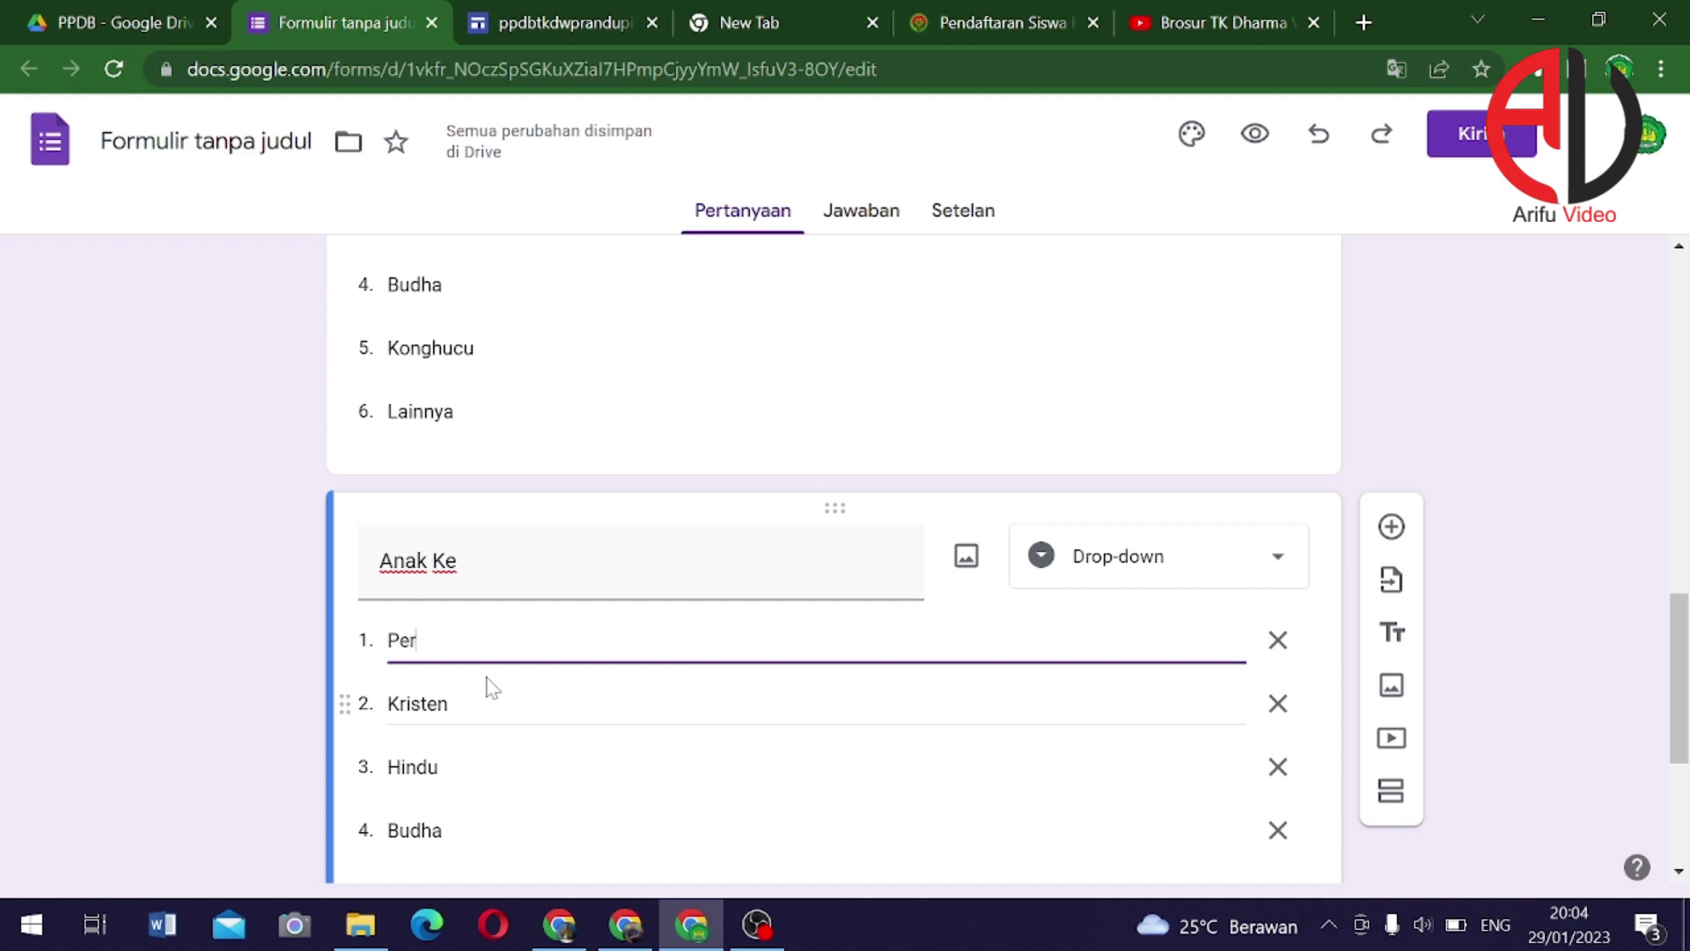
type("tama")
left_click(490, 688)
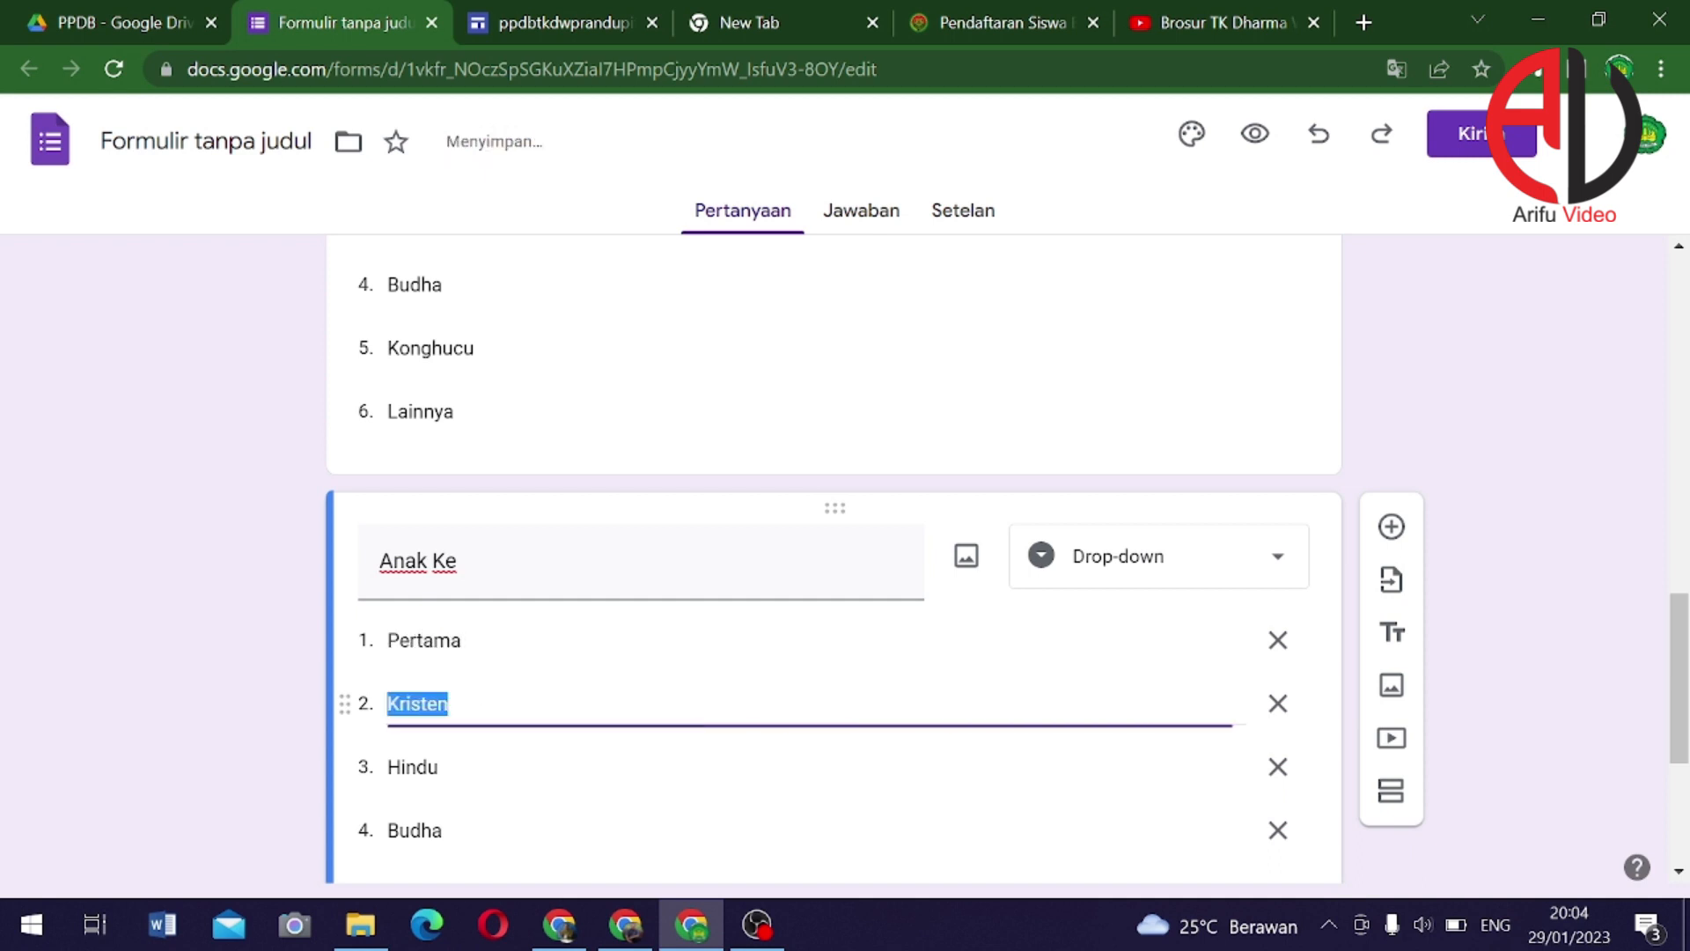
type("ke-2")
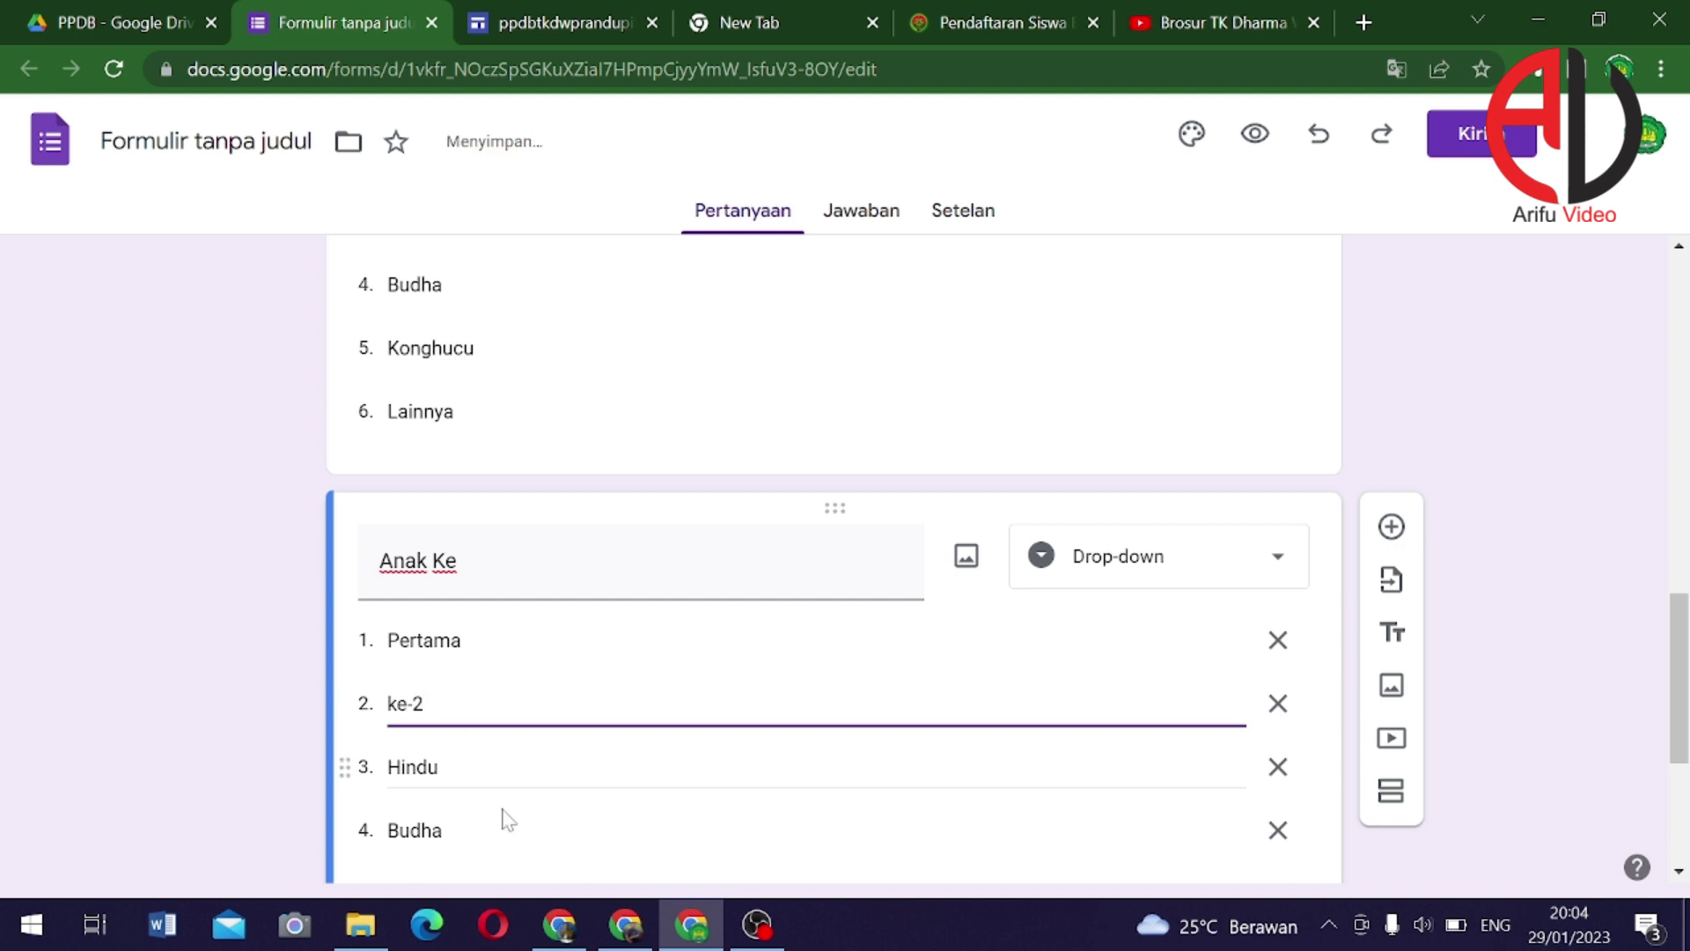
left_click(414, 769)
type("Ke-3")
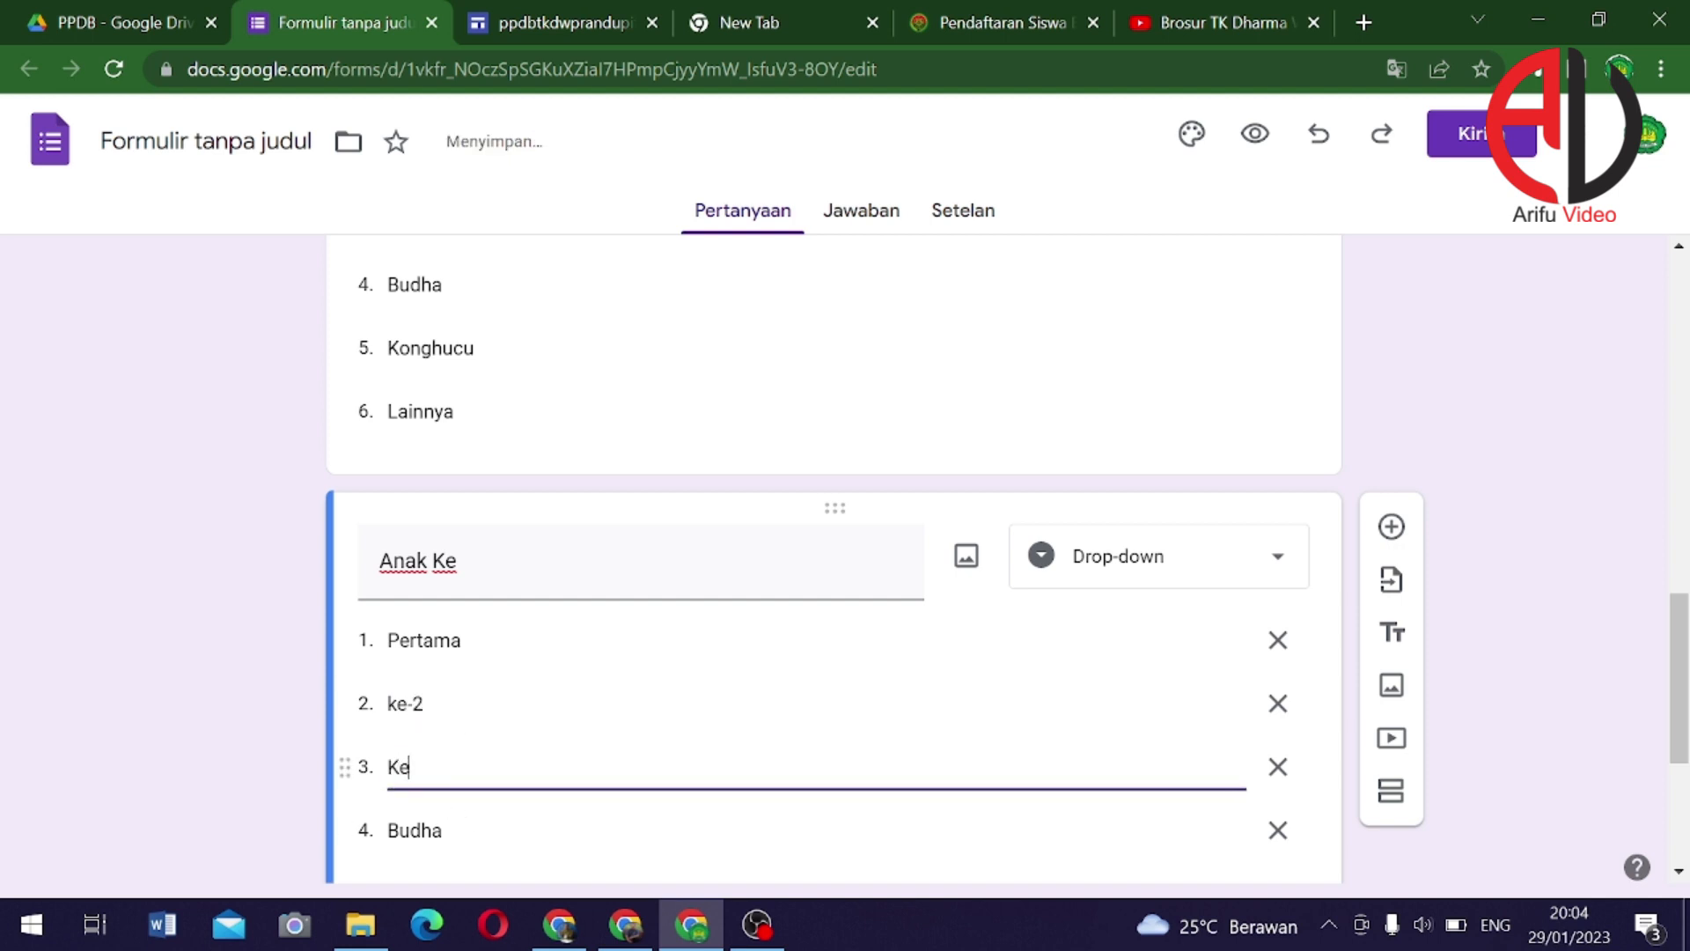
left_click(405, 834)
type("Ke-4")
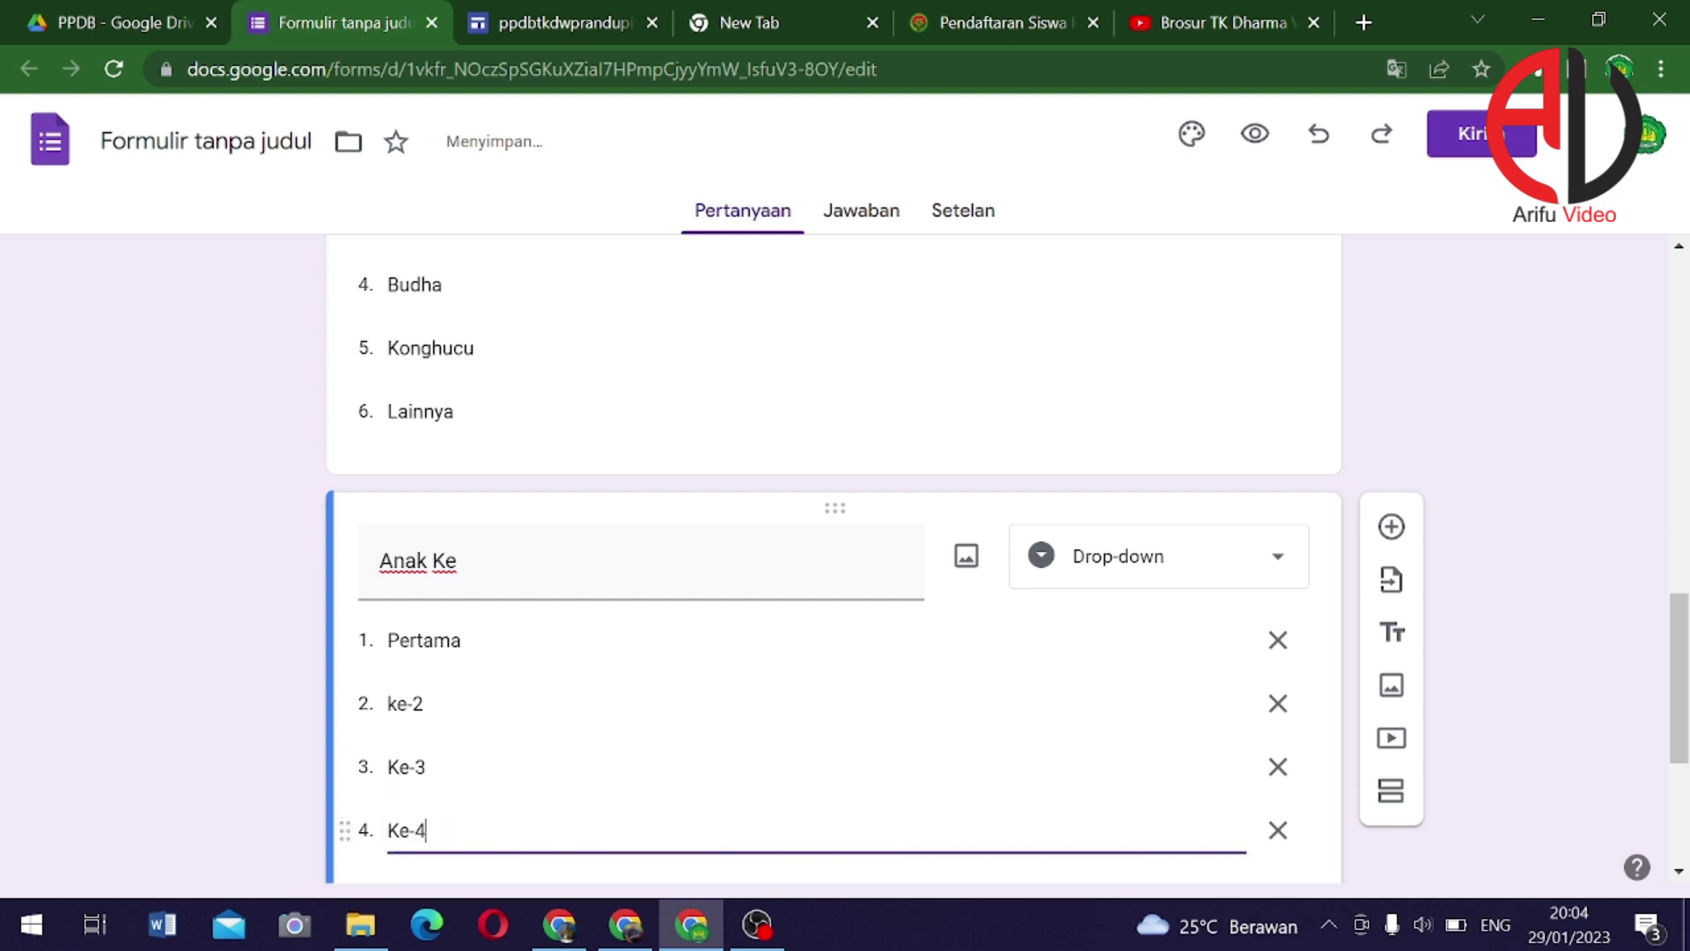
scroll(431, 764, "down", 1)
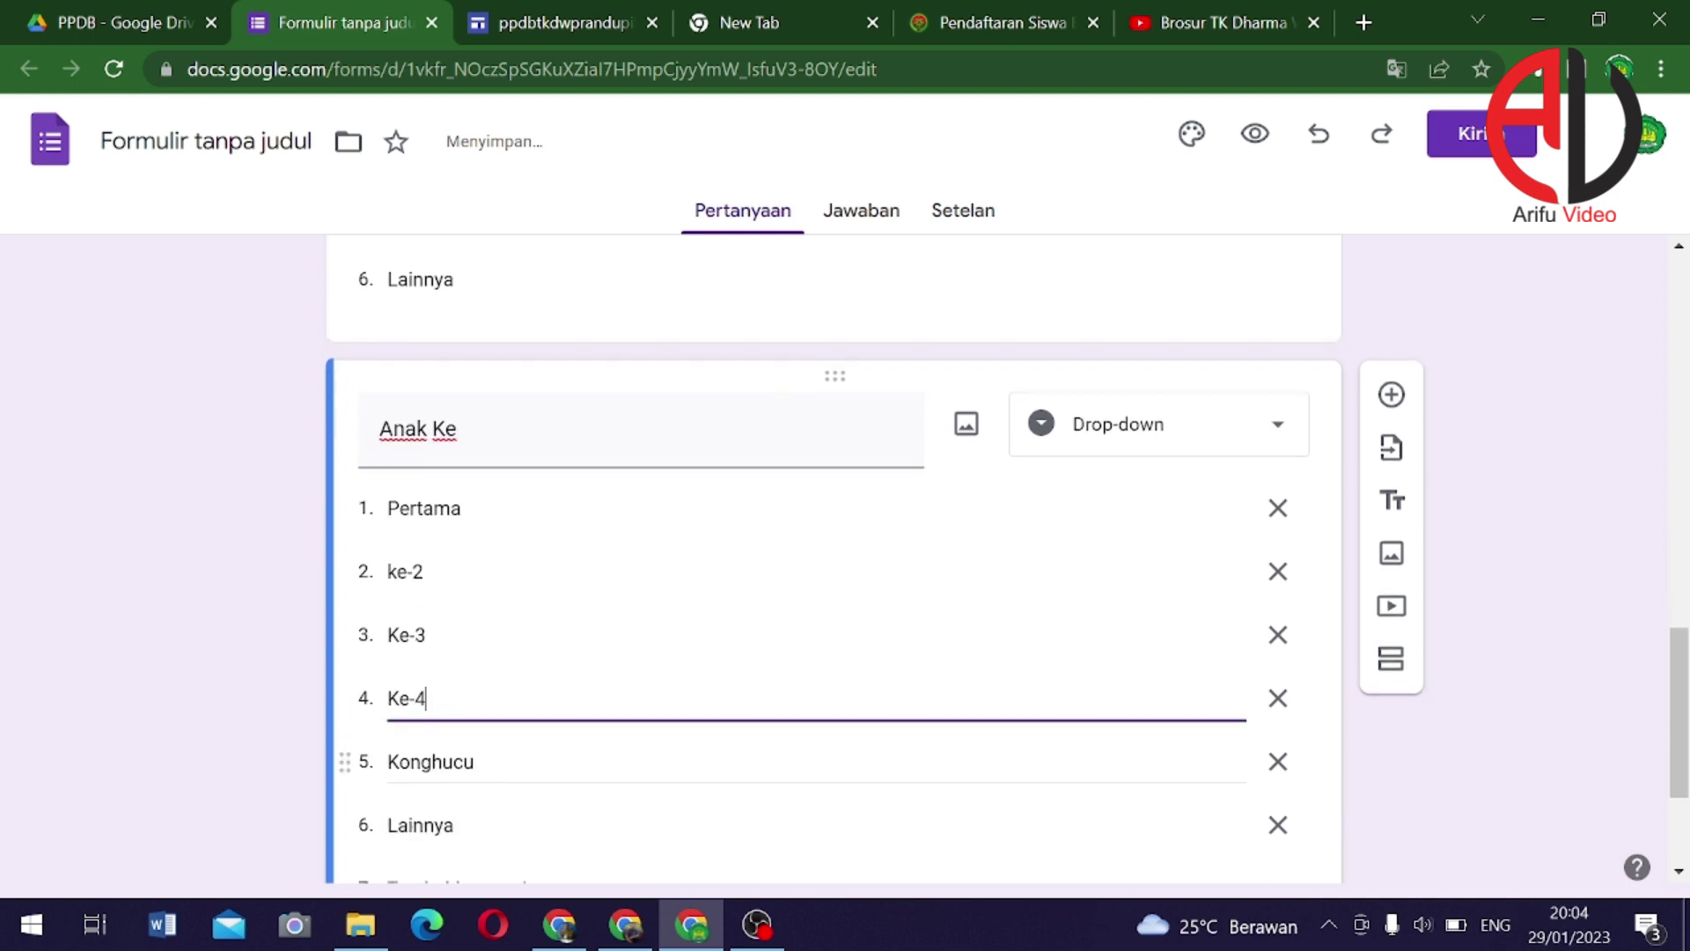
left_click(431, 764)
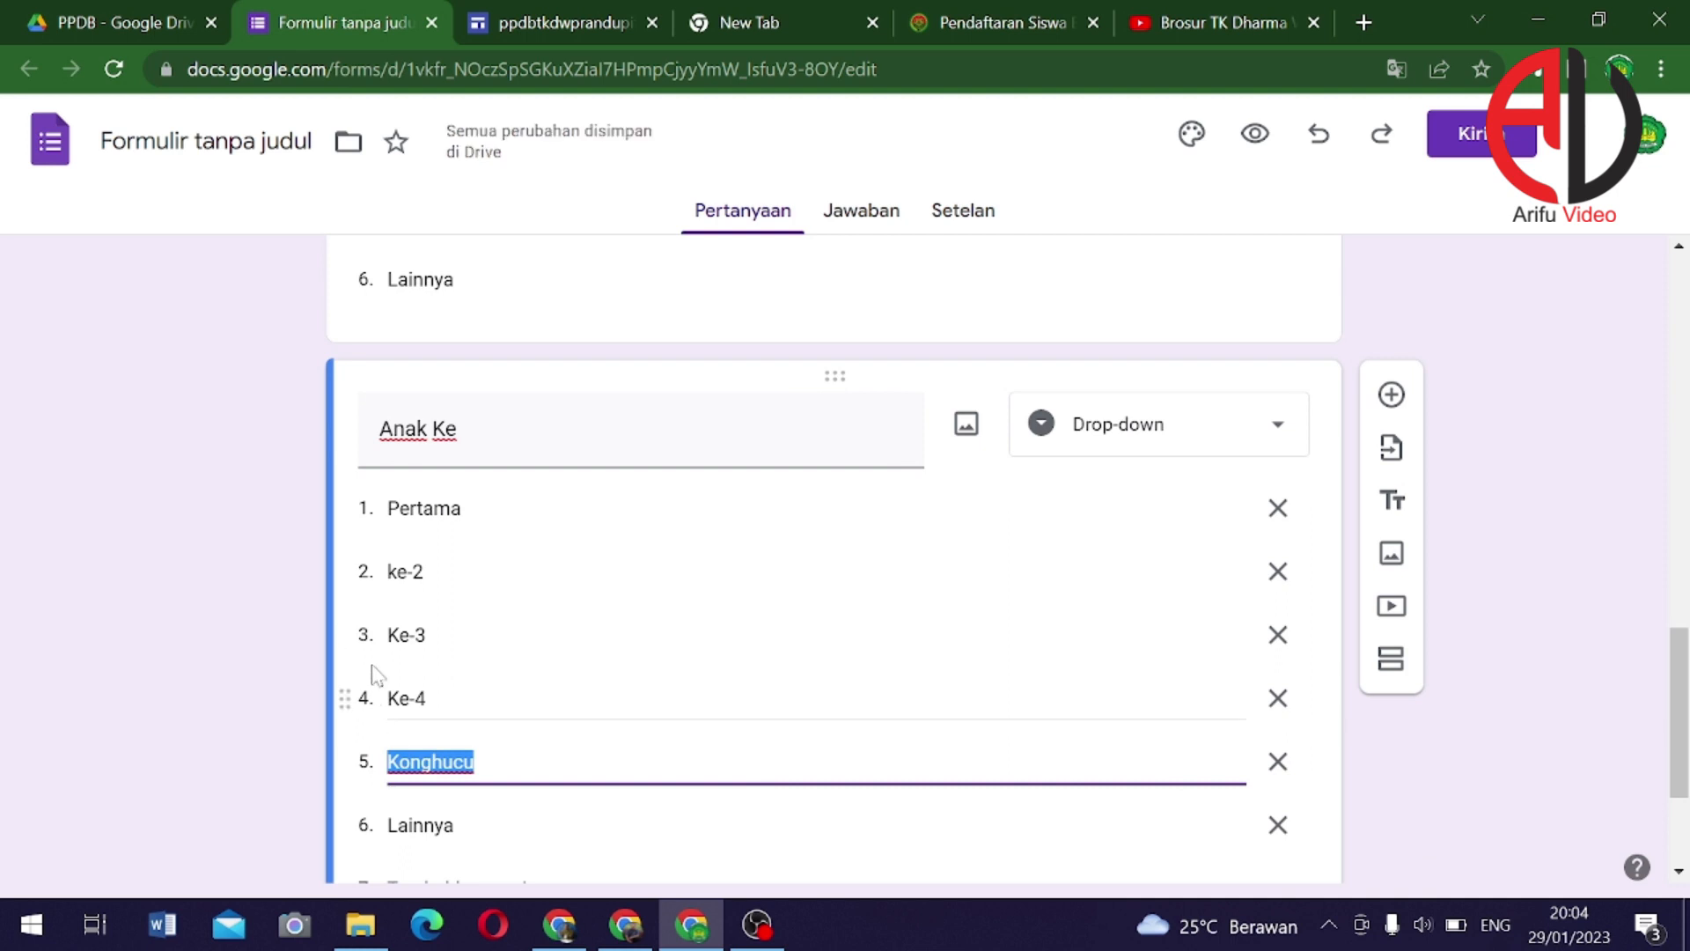
Change the answers to 2, 3, 4, 5 and 6, overwriting Konghucu and Lainnya
left_click(406, 572)
type("2")
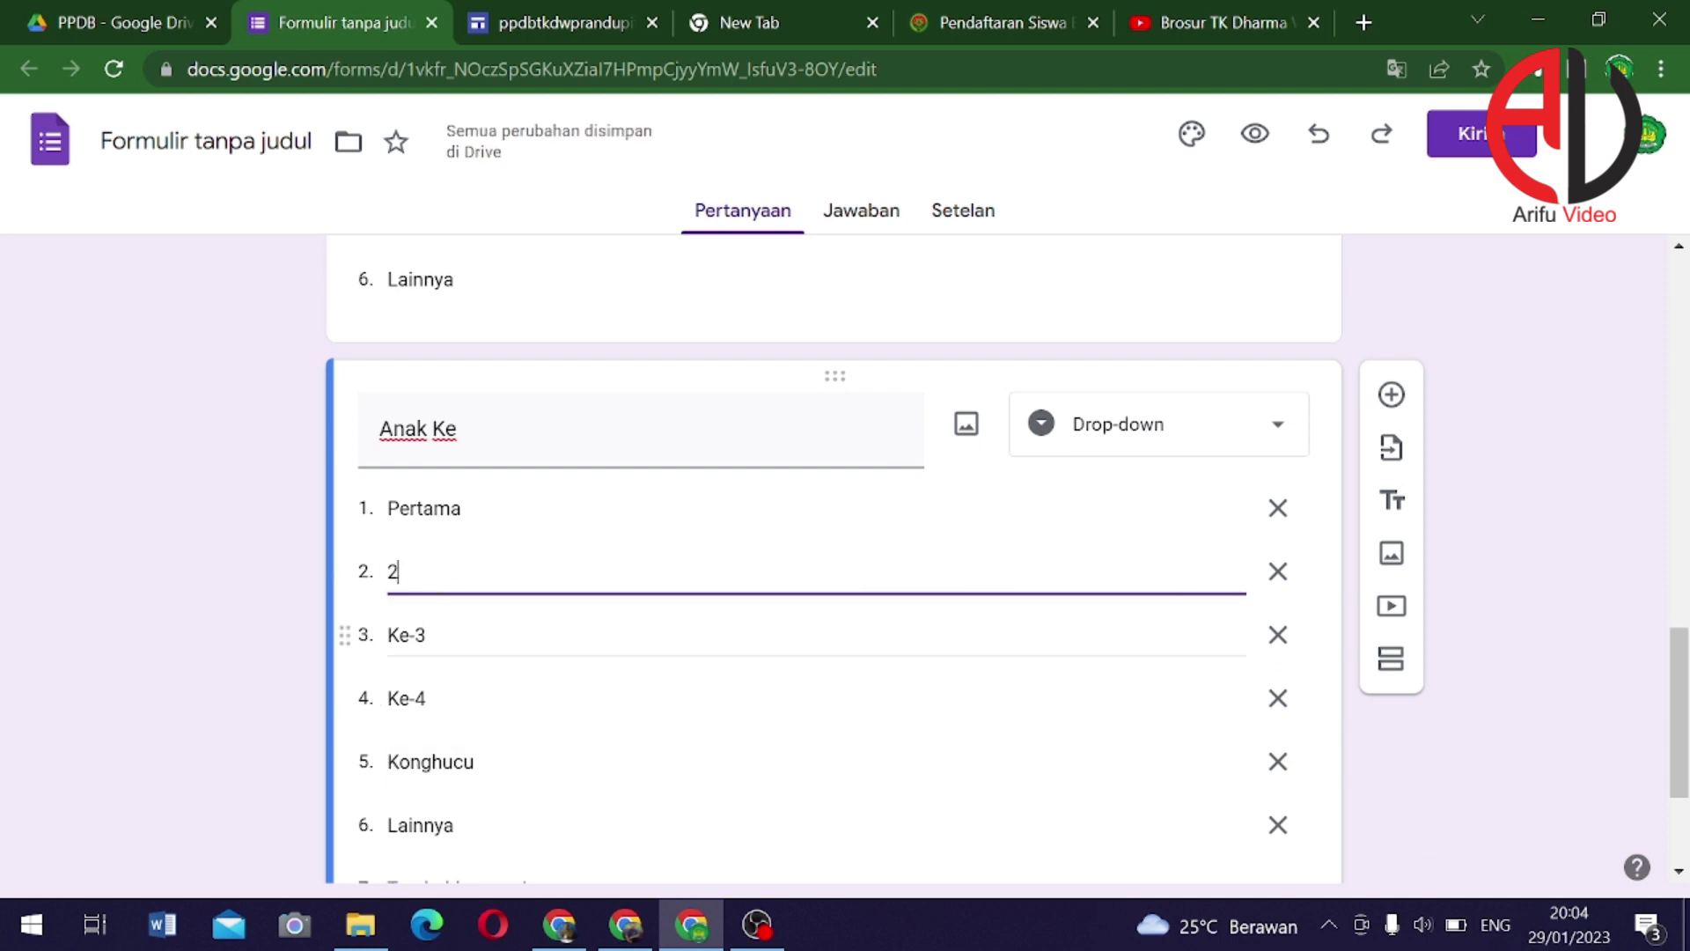
left_click(414, 633)
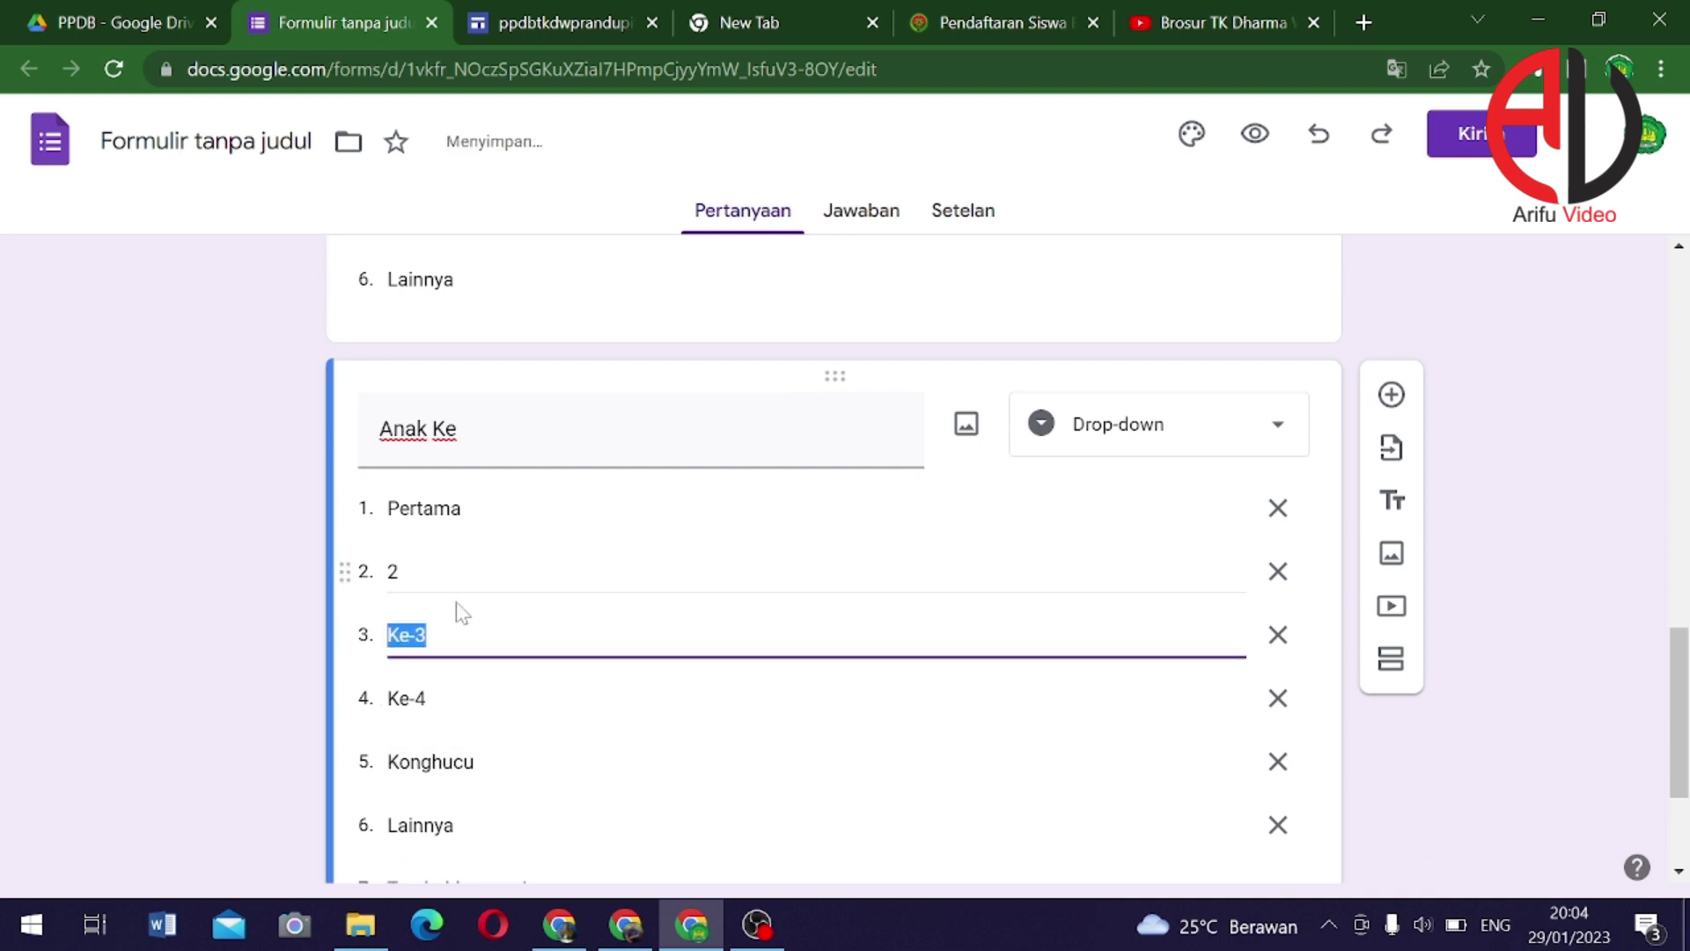
type("3")
left_click(421, 714)
type("4")
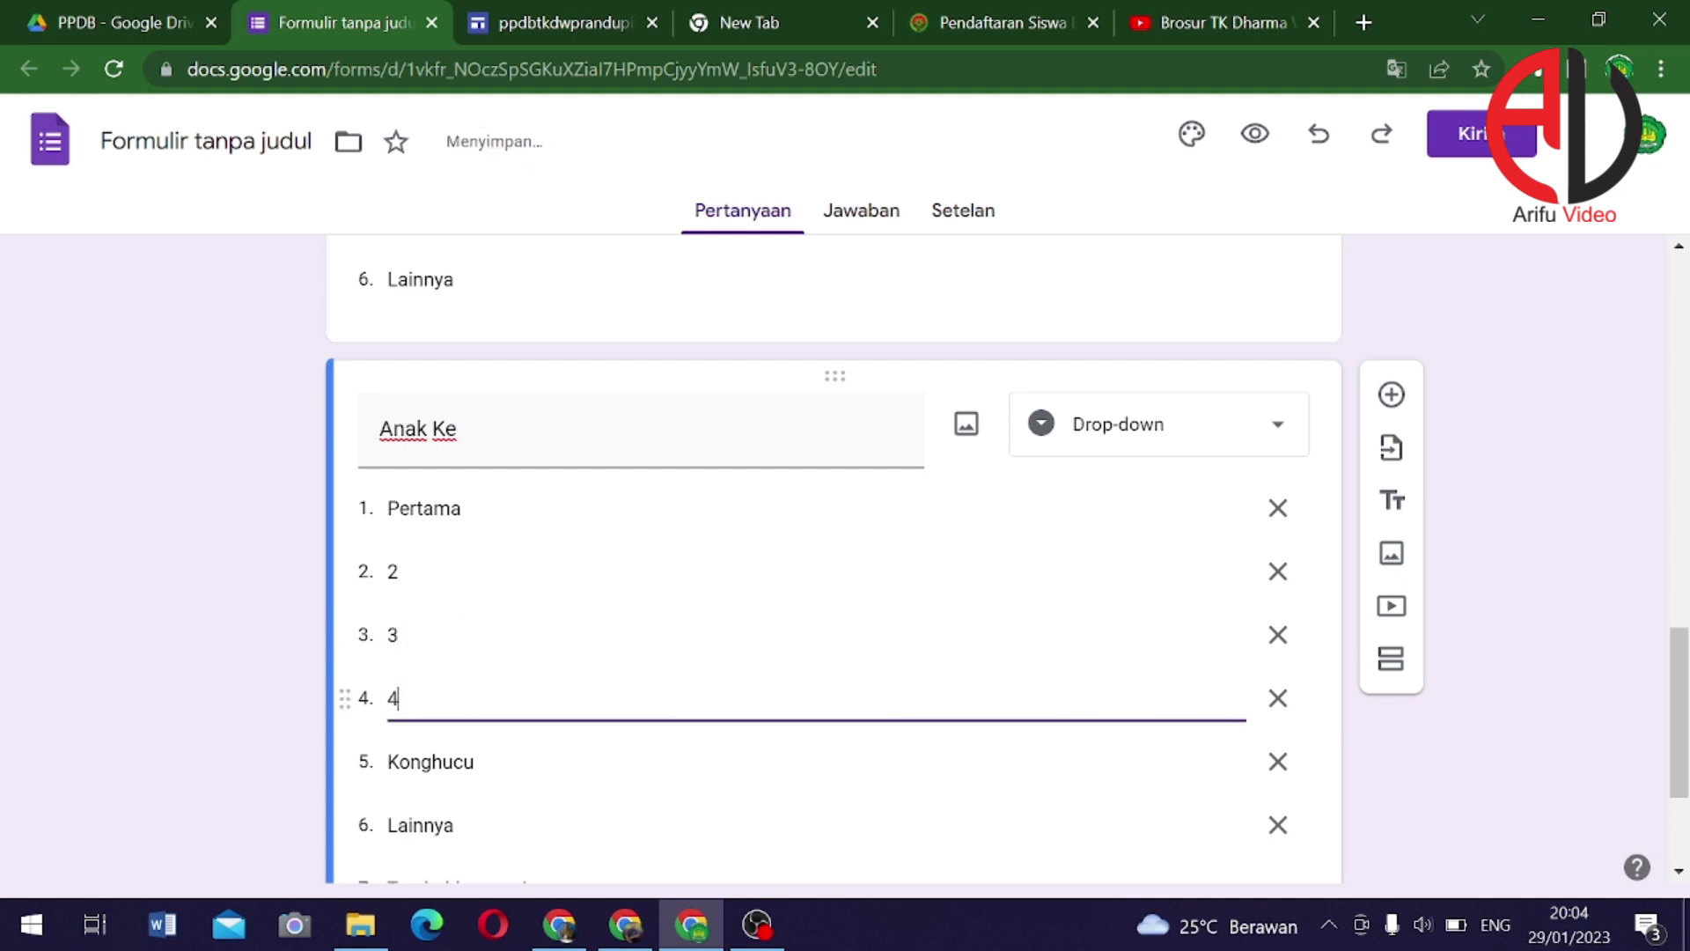
left_click(468, 786)
type("5")
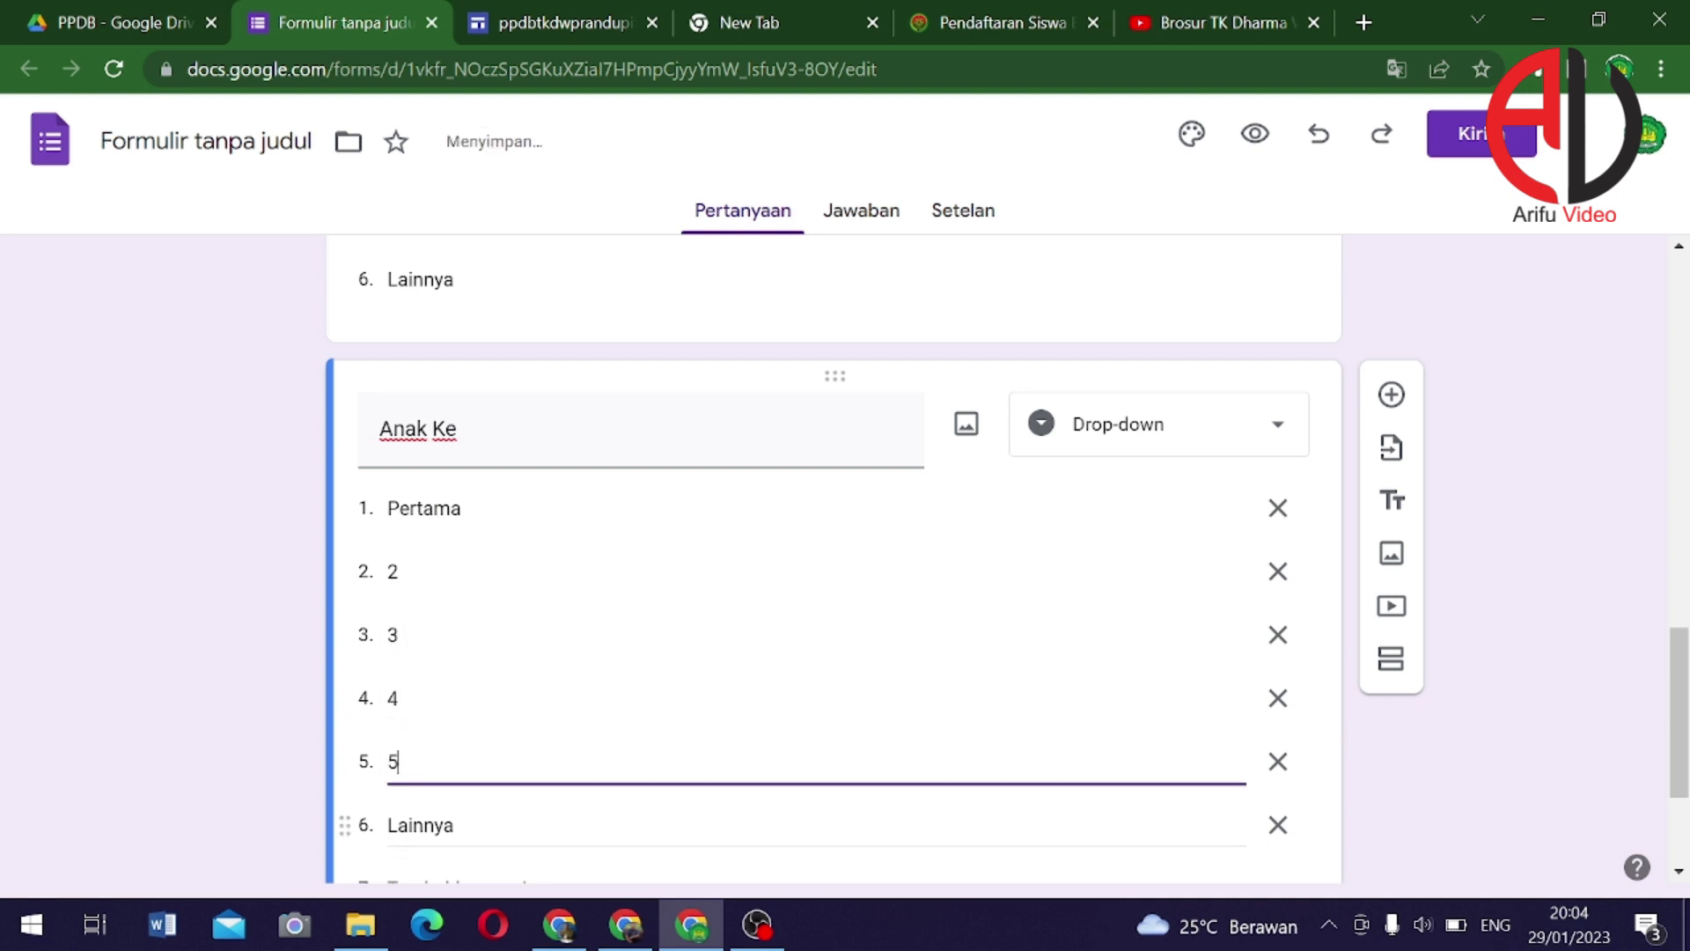
left_click(461, 829)
type("6")
scroll(407, 811, "down", 1)
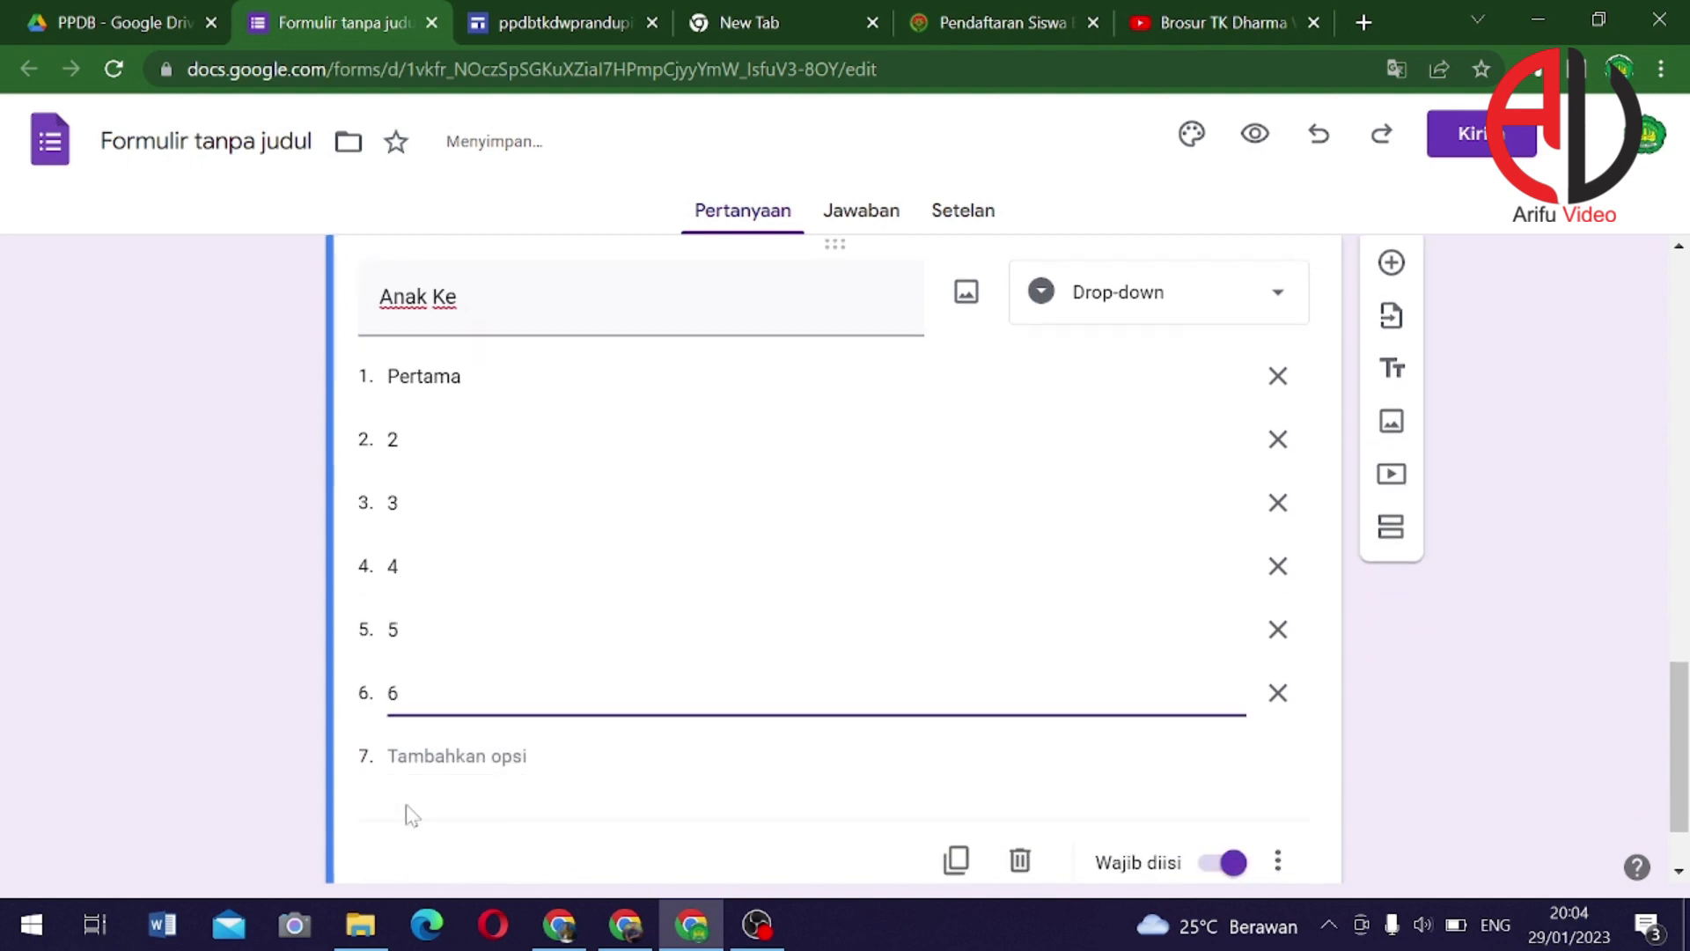
Add answers 7, 8 and 'Lebih dari 8', change Pertama to 1, and add a new question
left_click(413, 756)
type("7")
left_click(457, 819)
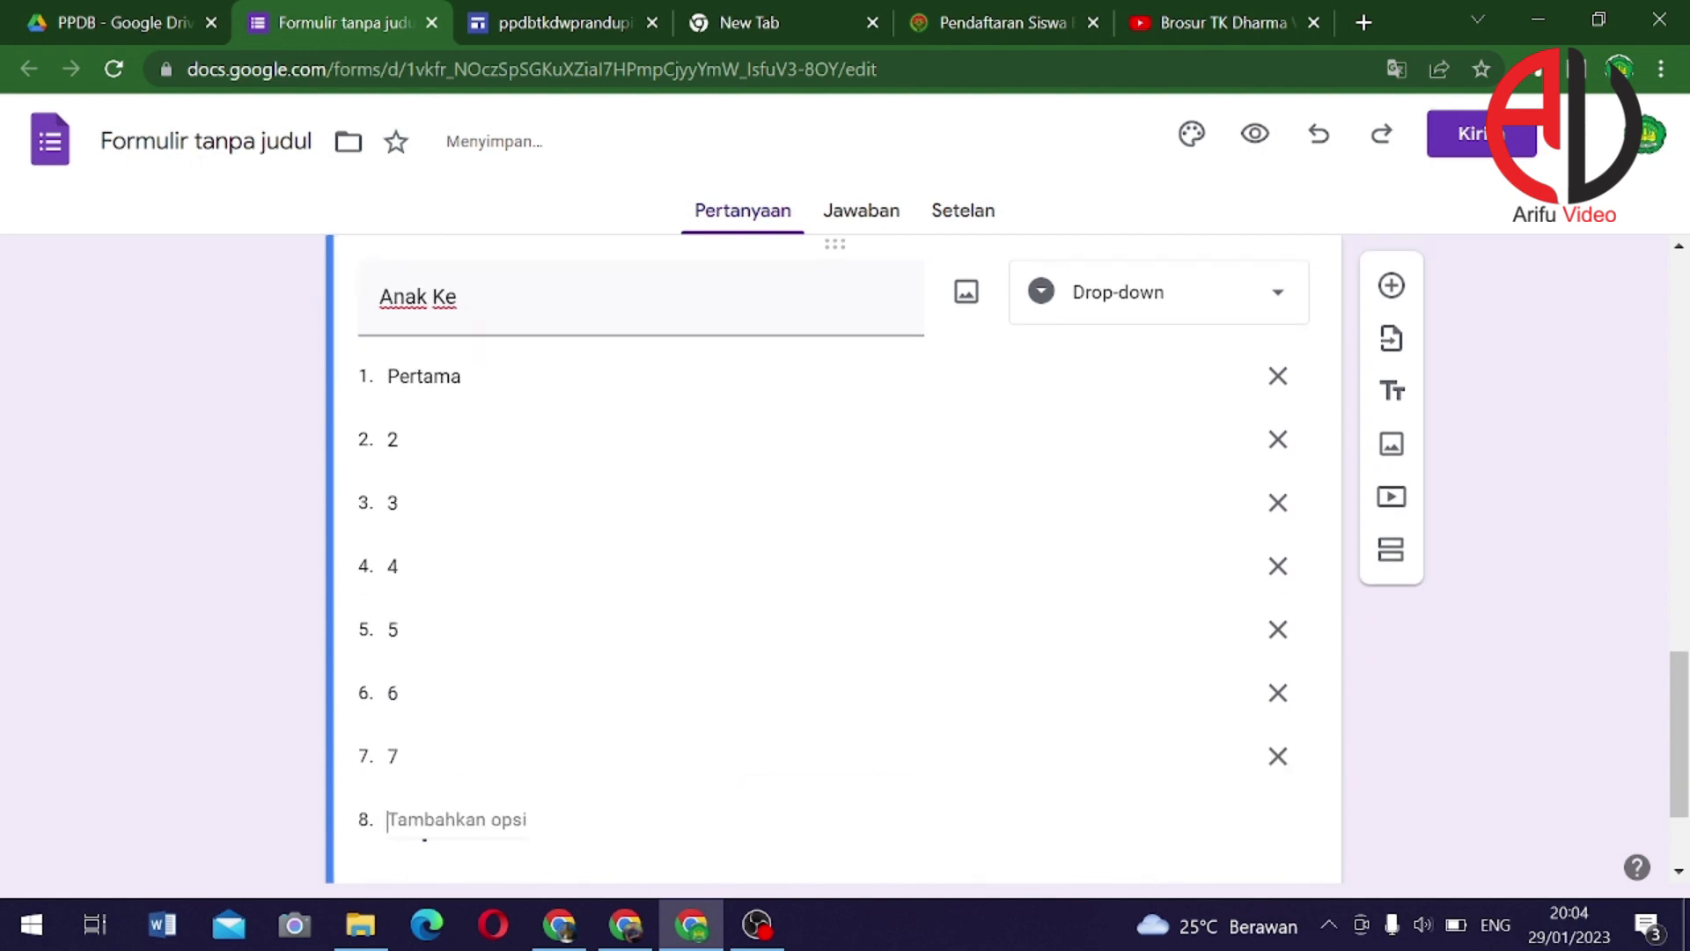
type("8")
scroll(441, 840, "down", 3)
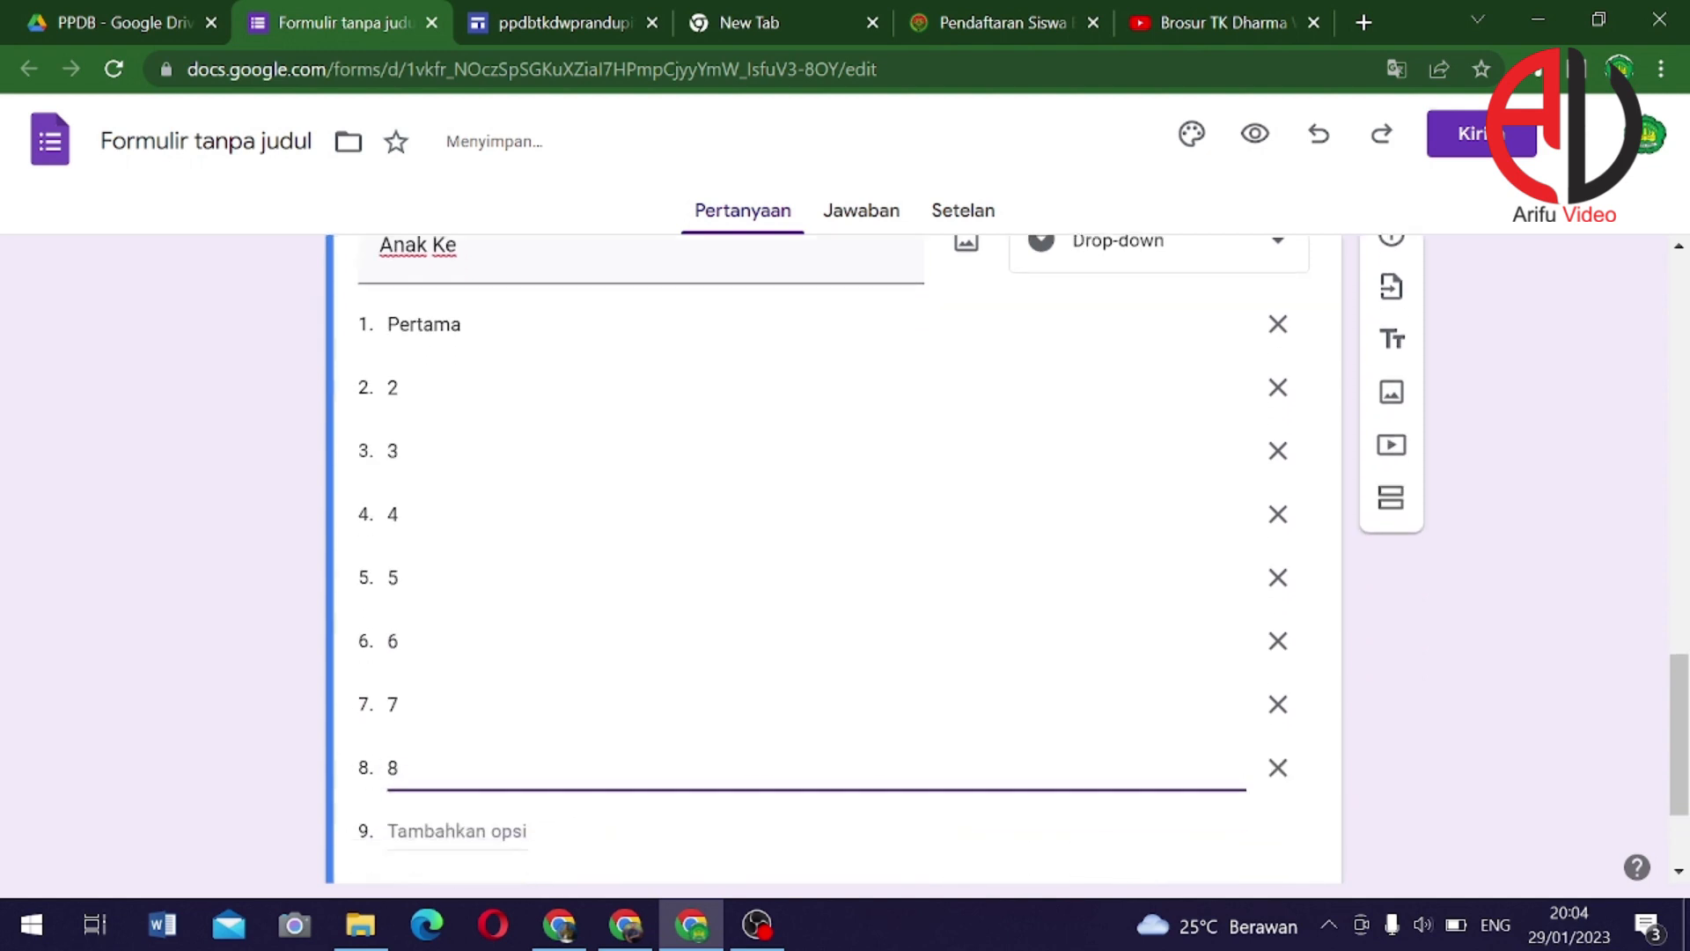
left_click(457, 649)
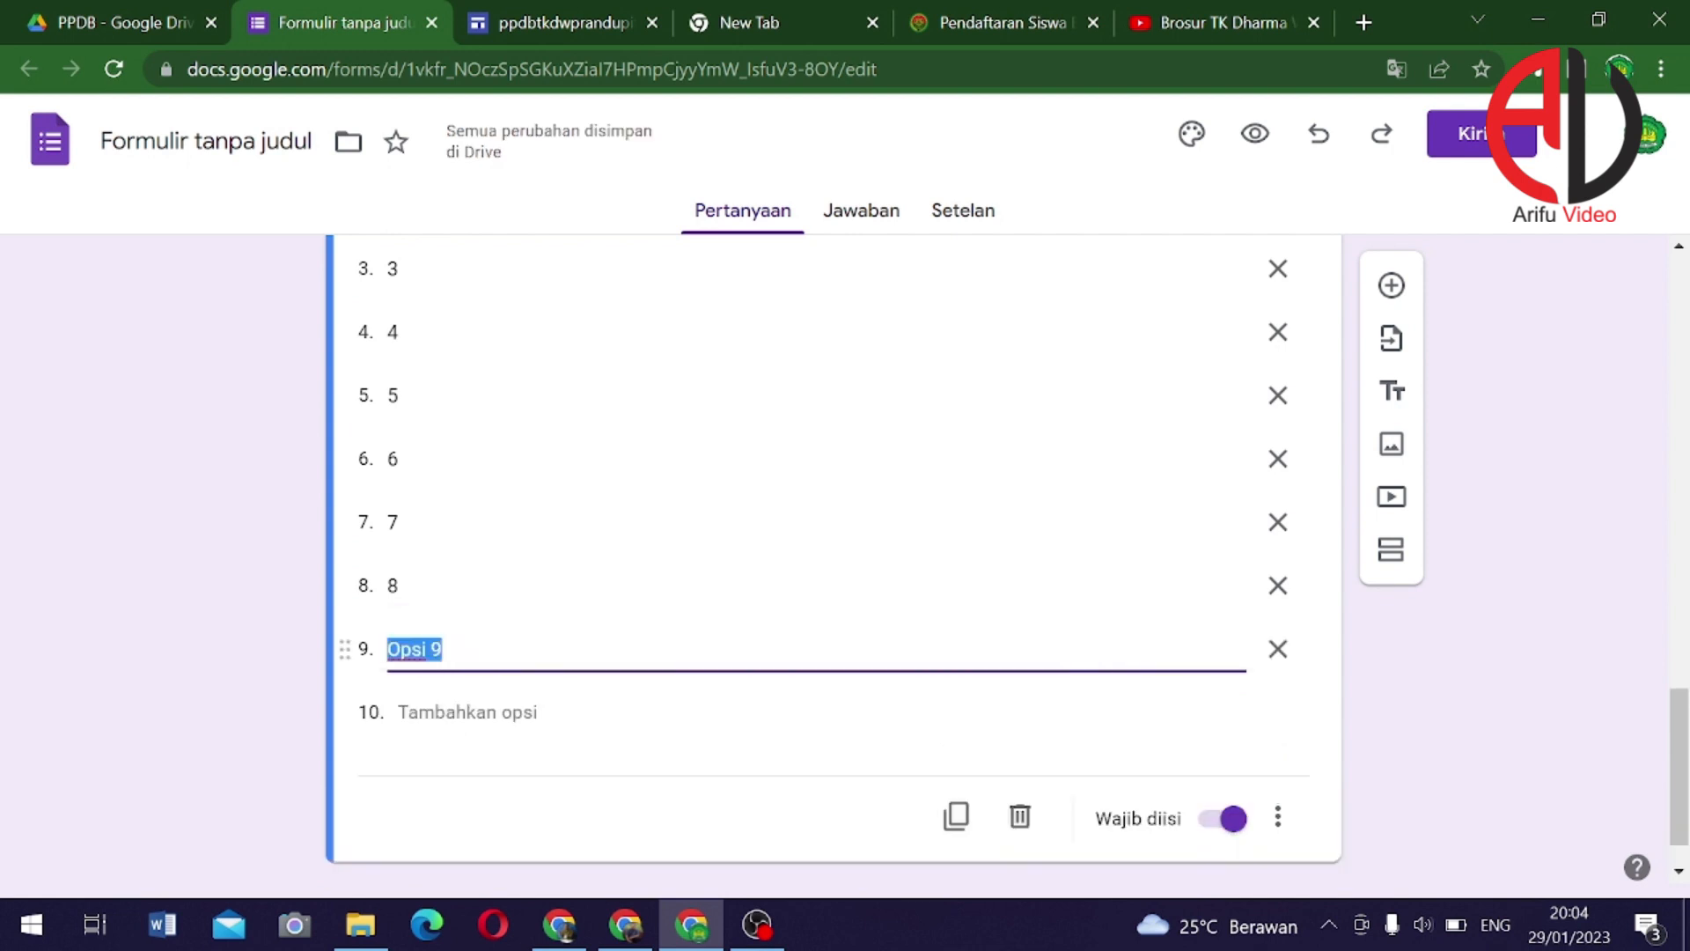
type("Lebih d")
key("BackSpace")
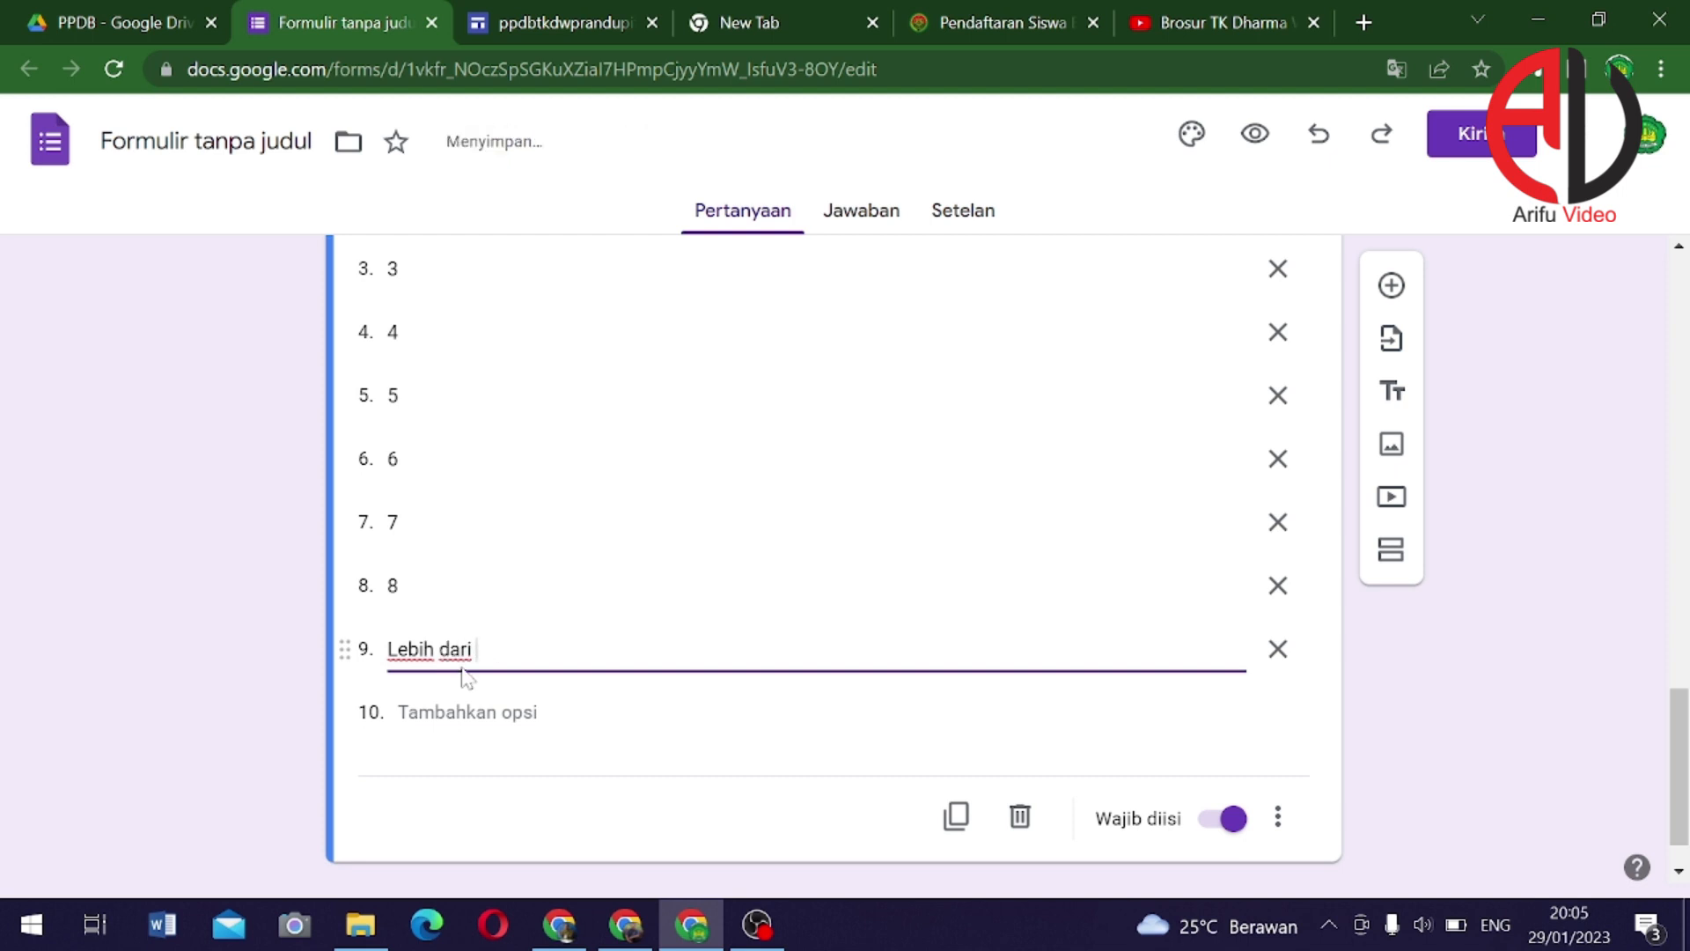
type("8")
scroll(518, 683, "up", 5)
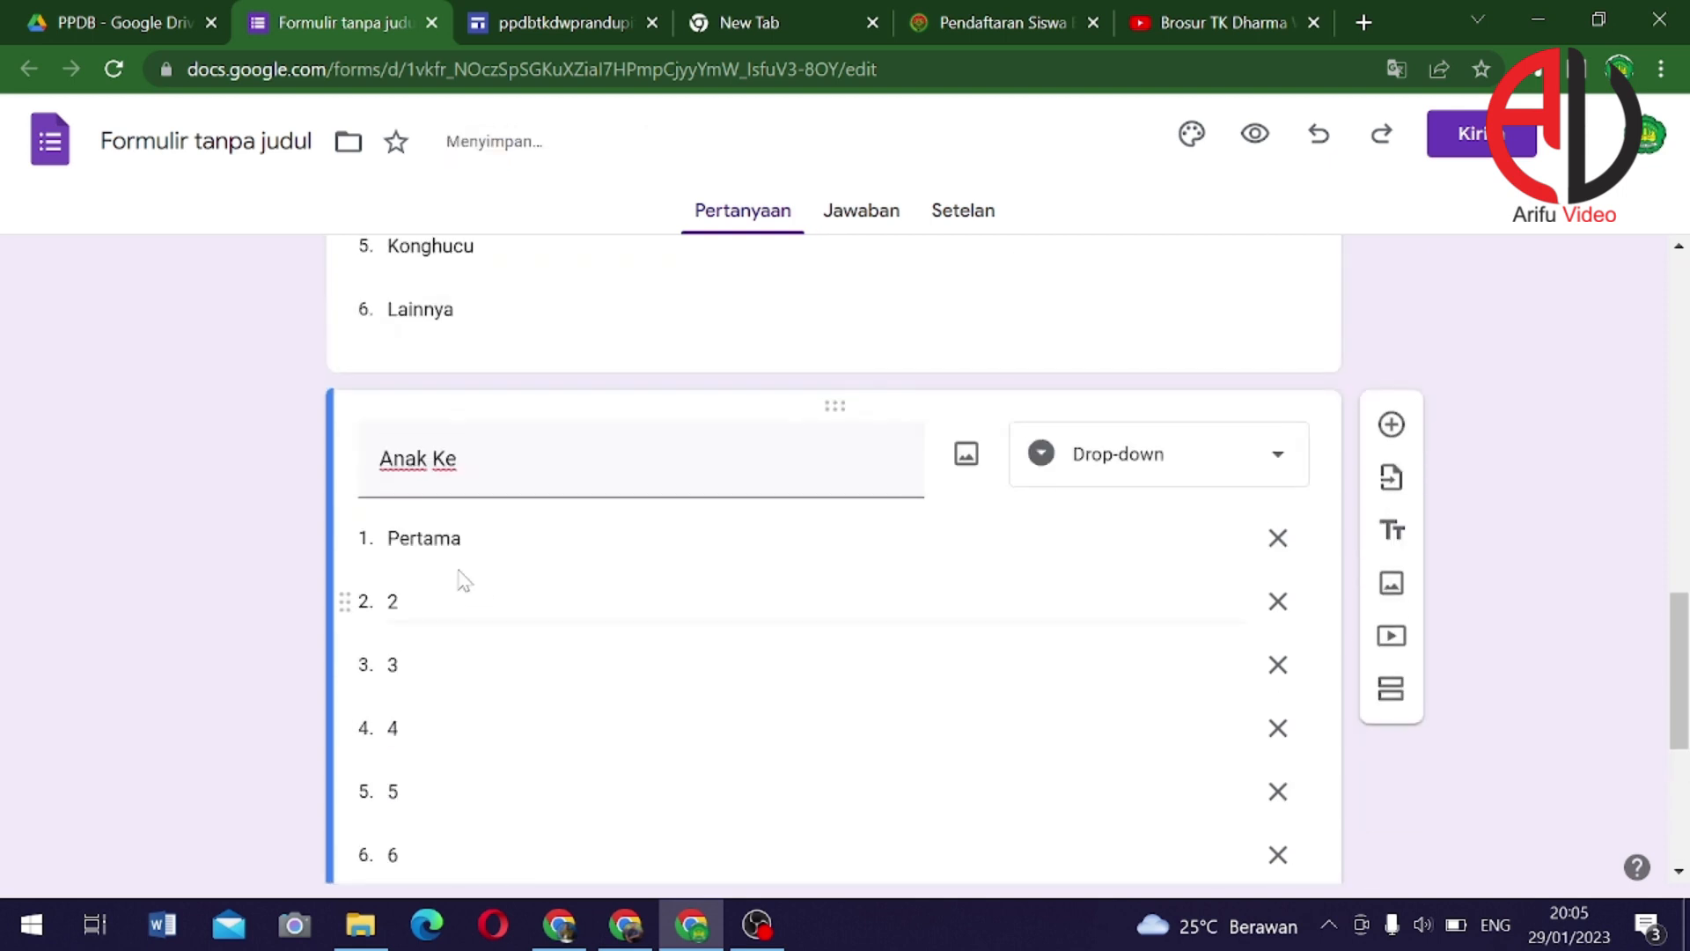
double_click(426, 538)
type("1")
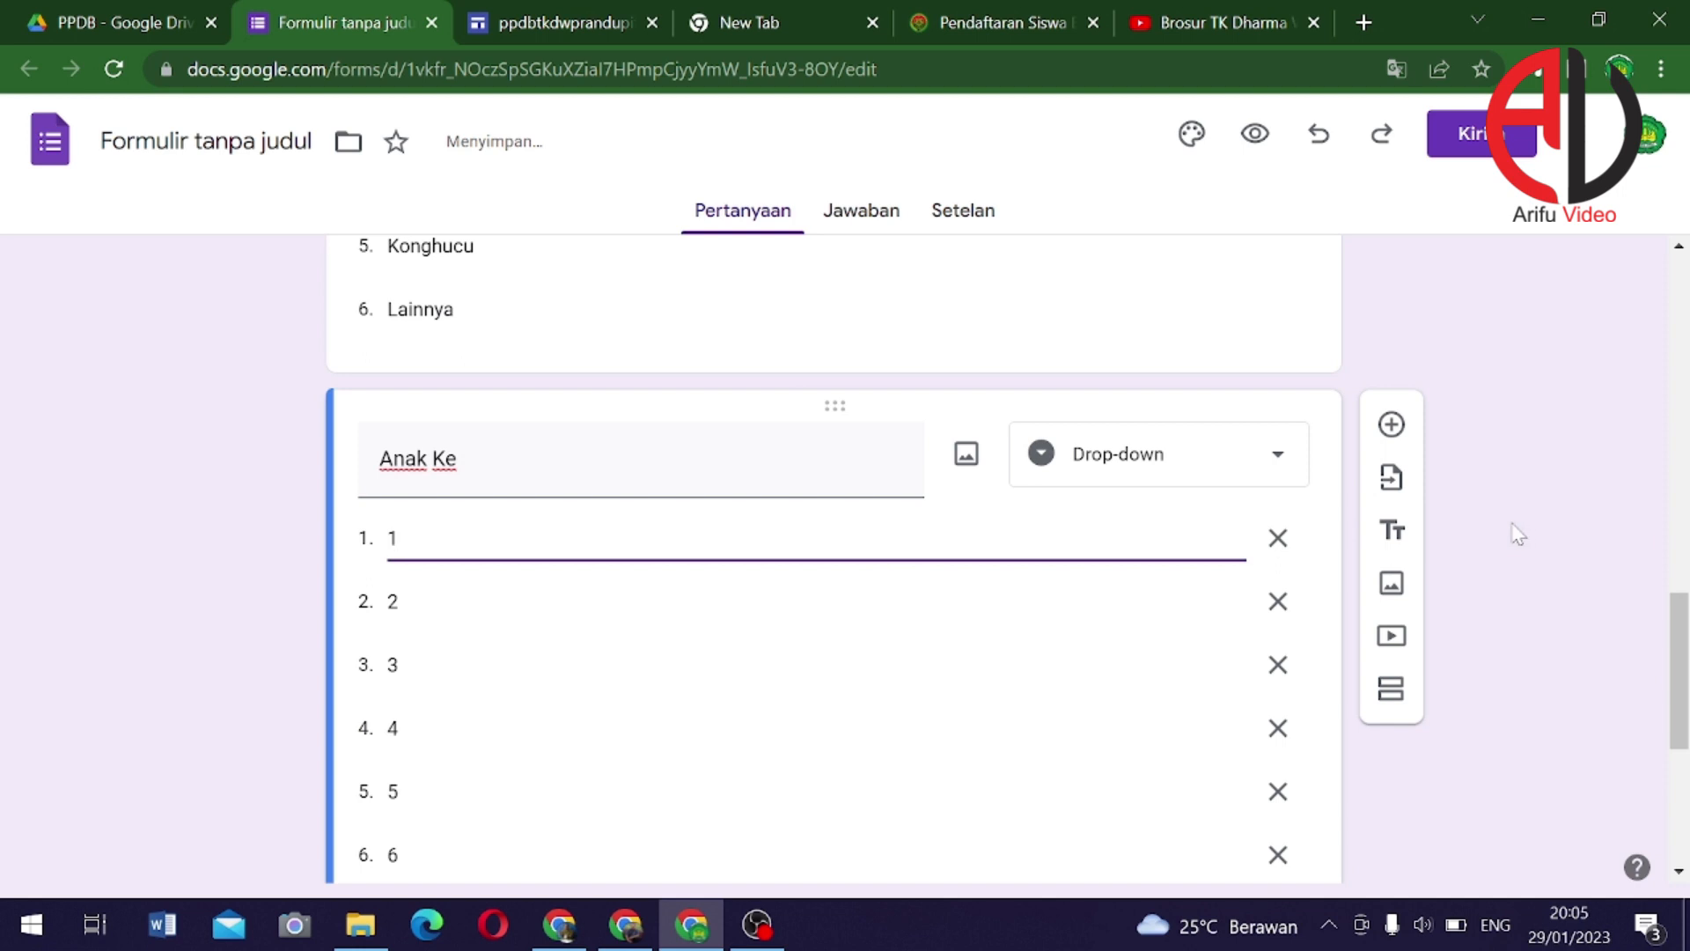
scroll(1215, 566, "down", 5)
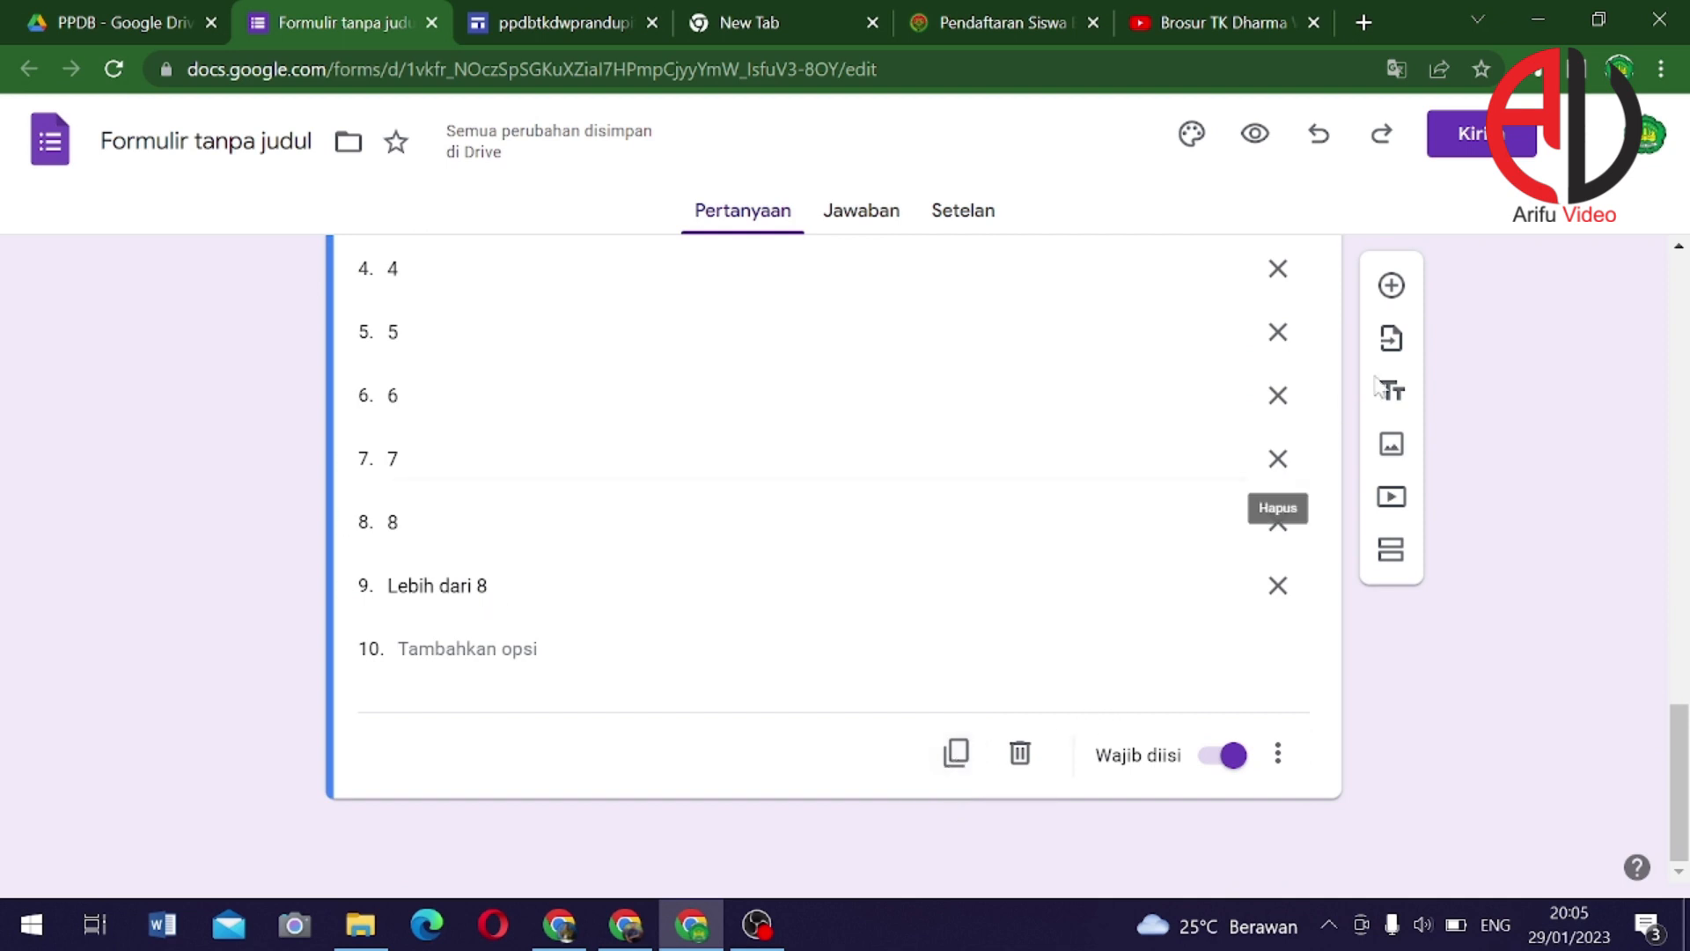
left_click(1391, 281)
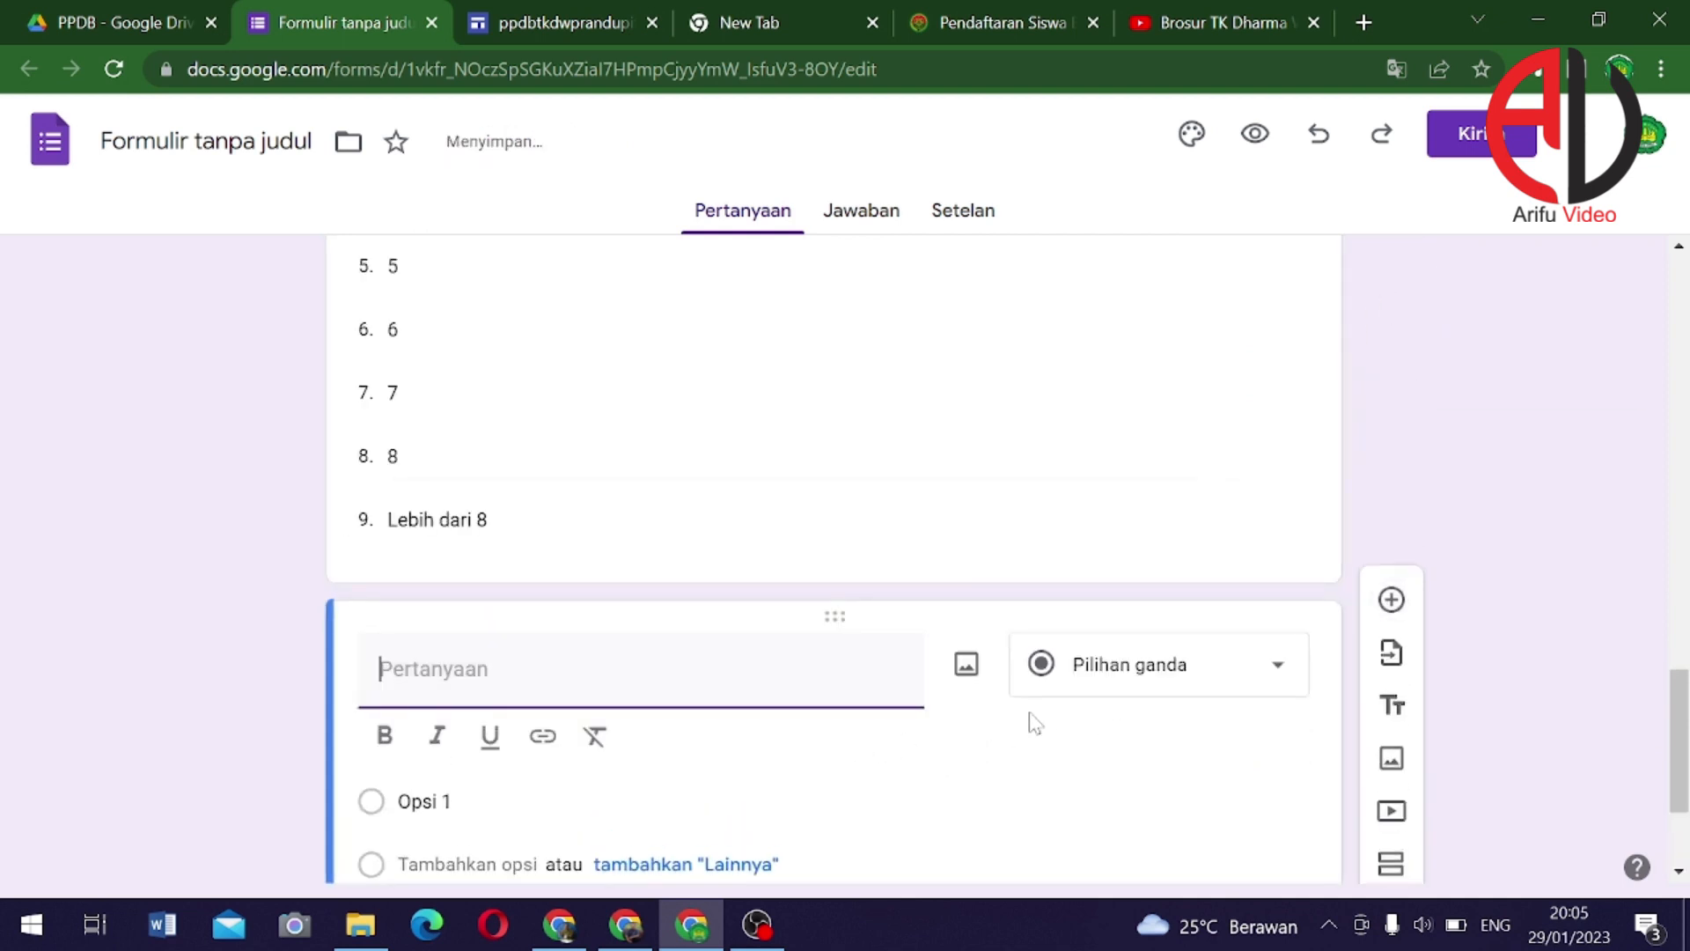
Title the new question 'Status dalam Keluarga' and make it a drop-down: Anak Kandung, Anak Angkat, Lainnya
type("Status ")
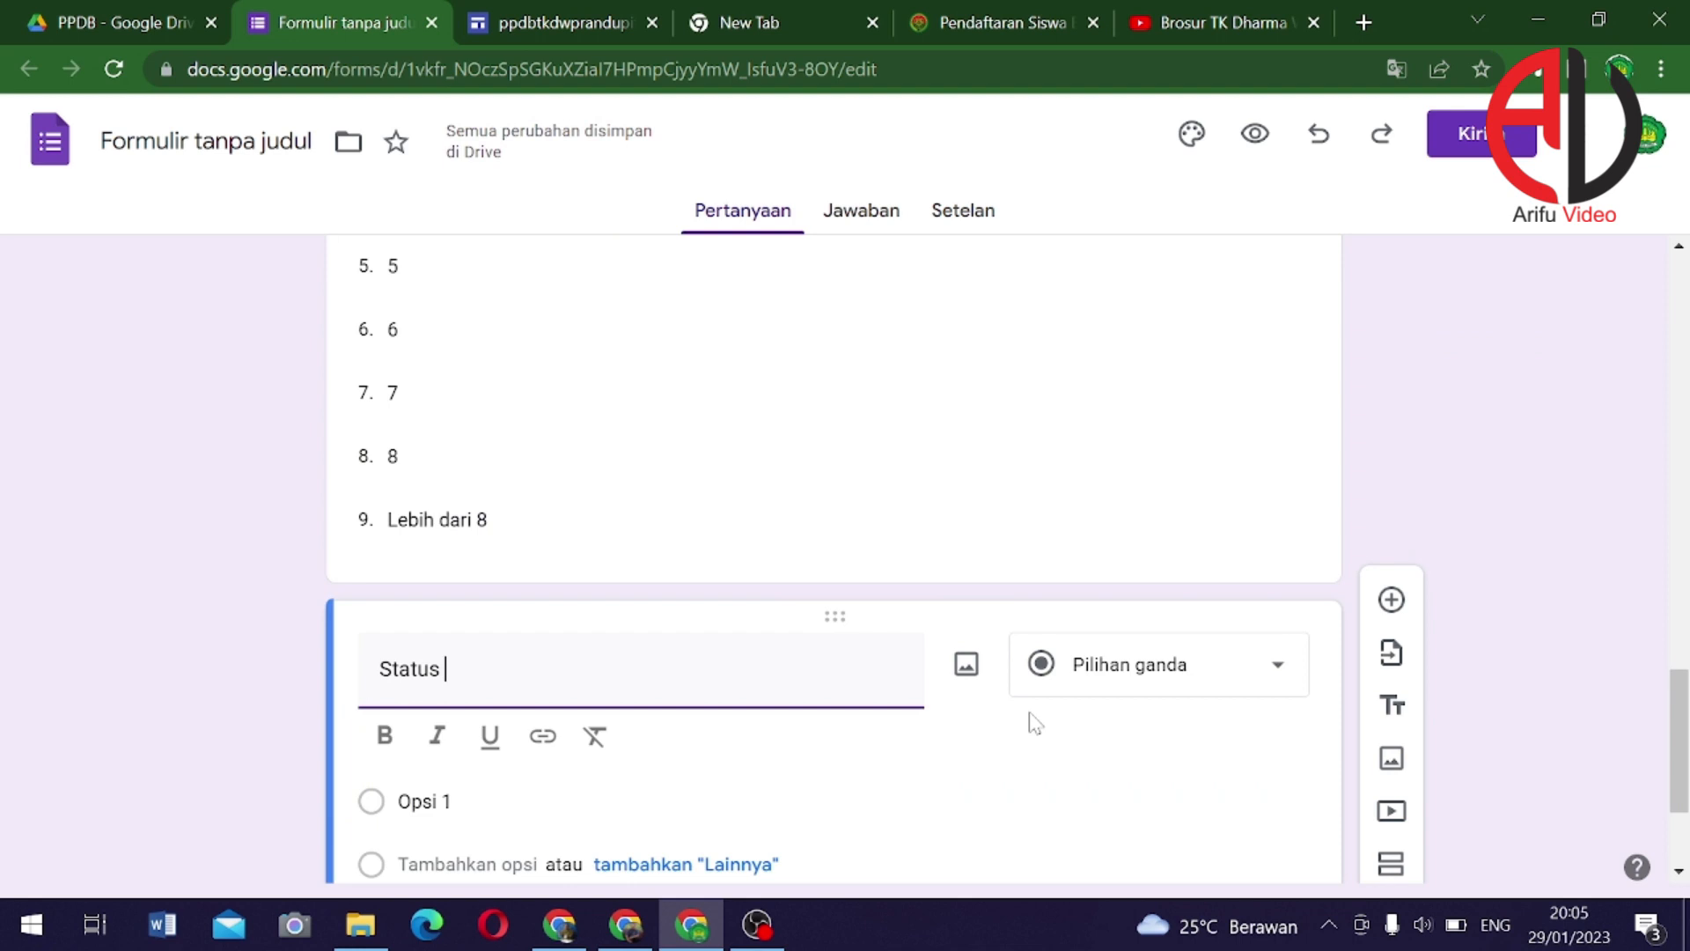
type("dalam Kelu")
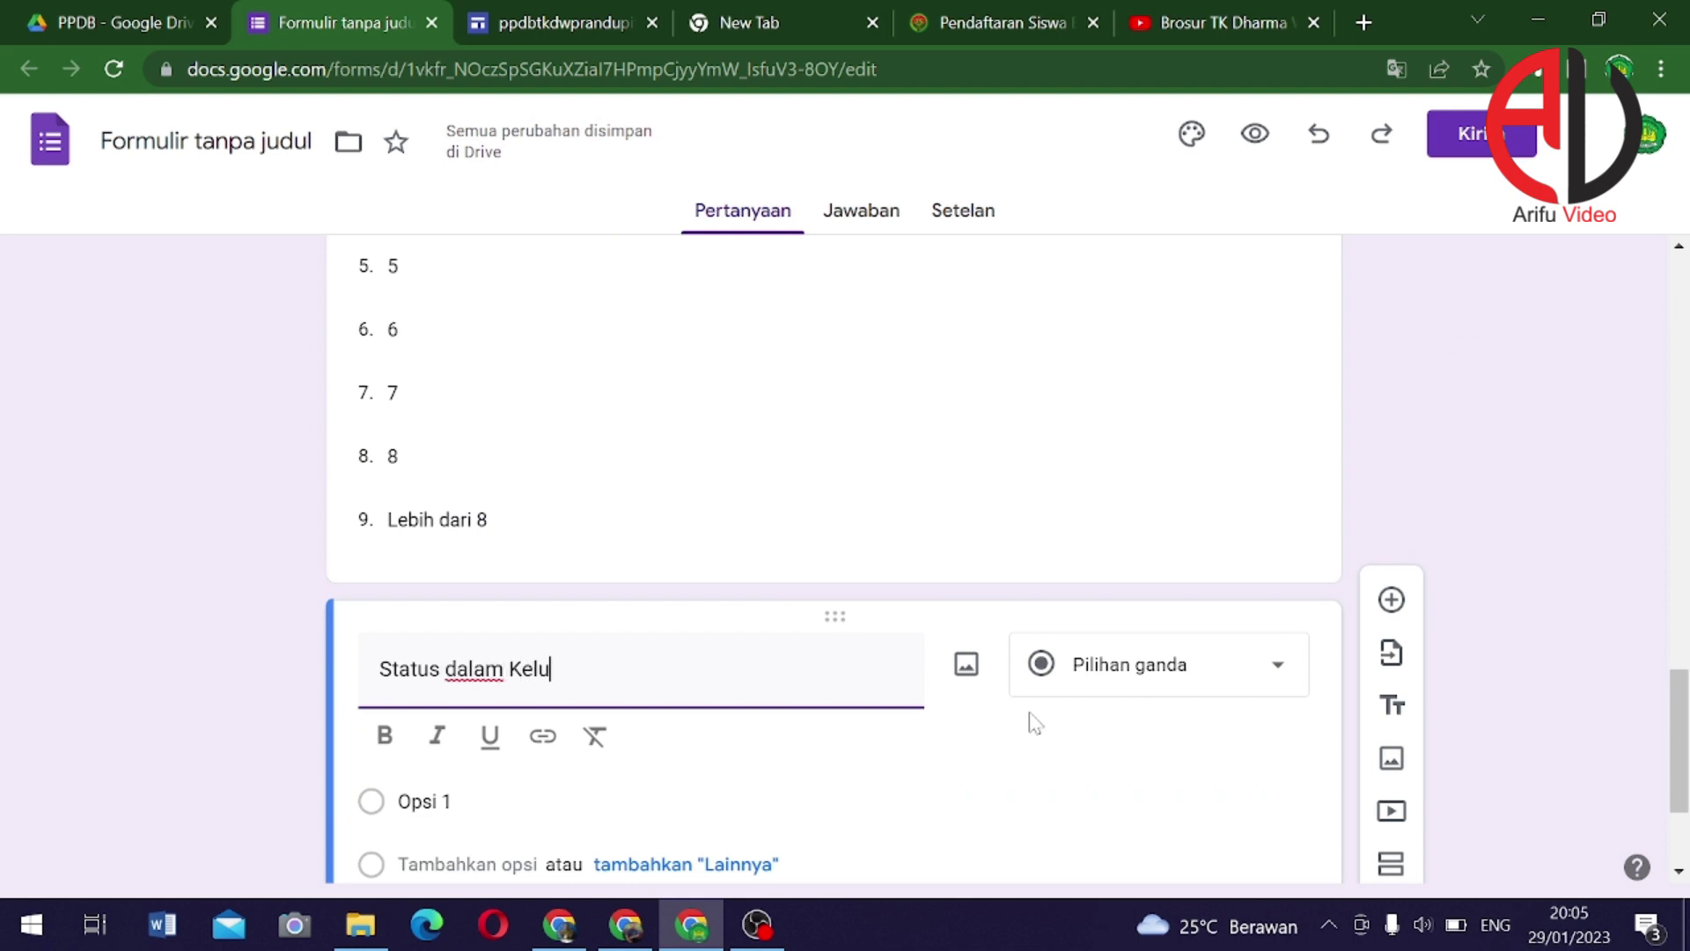
type("arga")
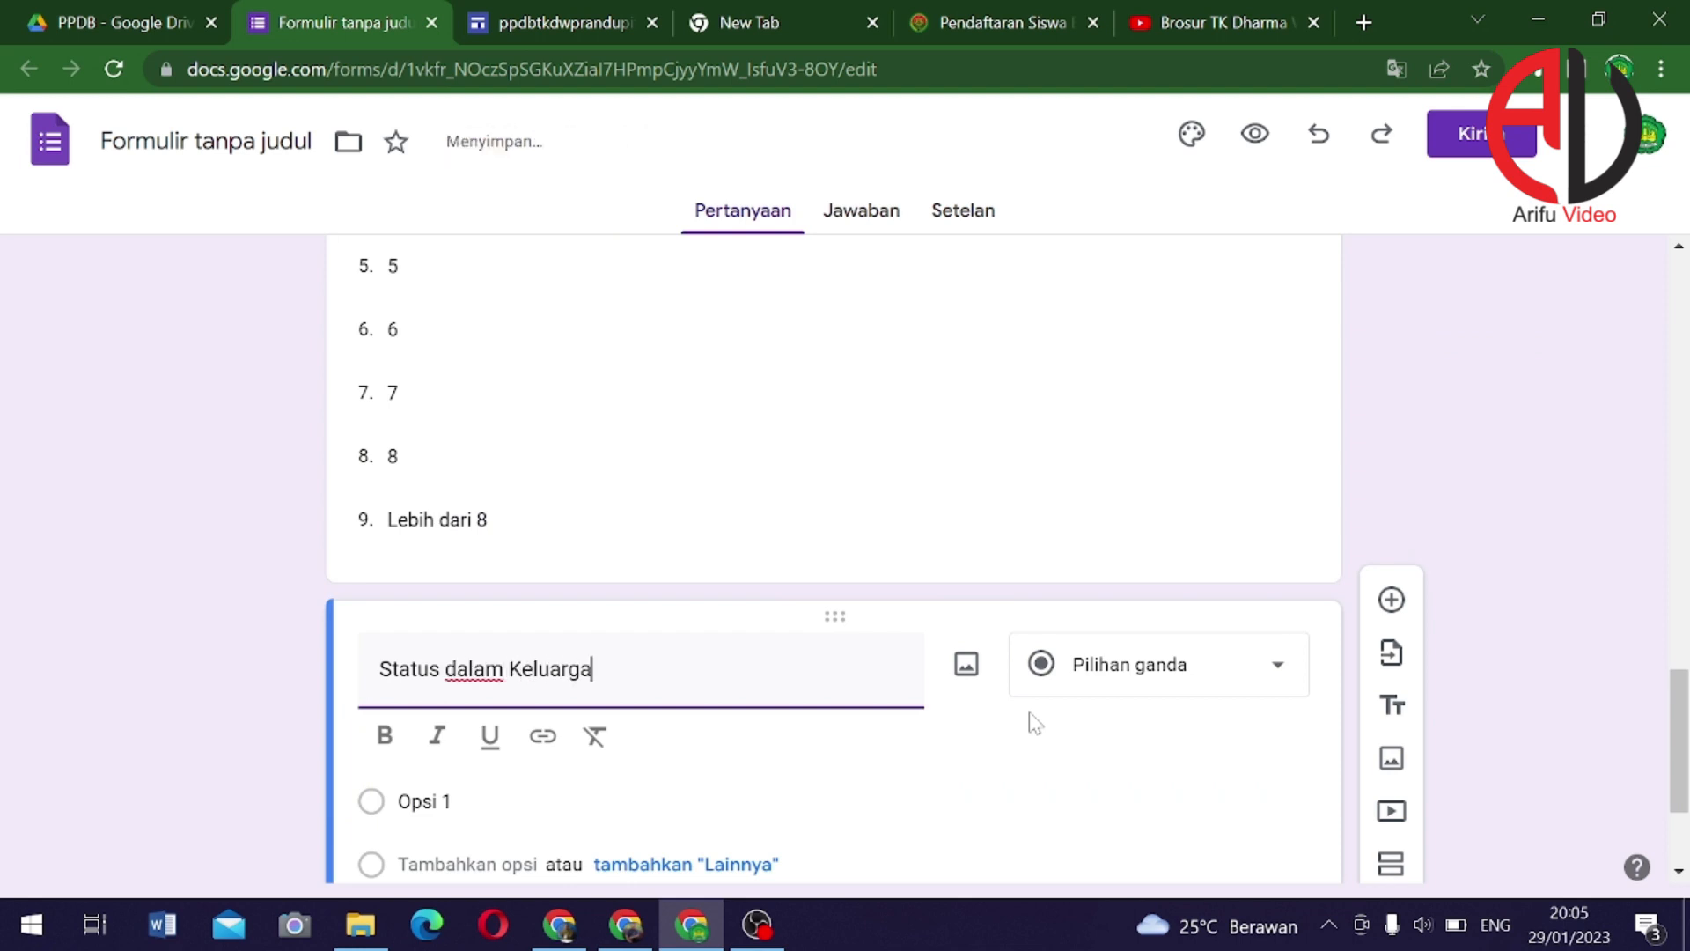
left_click(1213, 669)
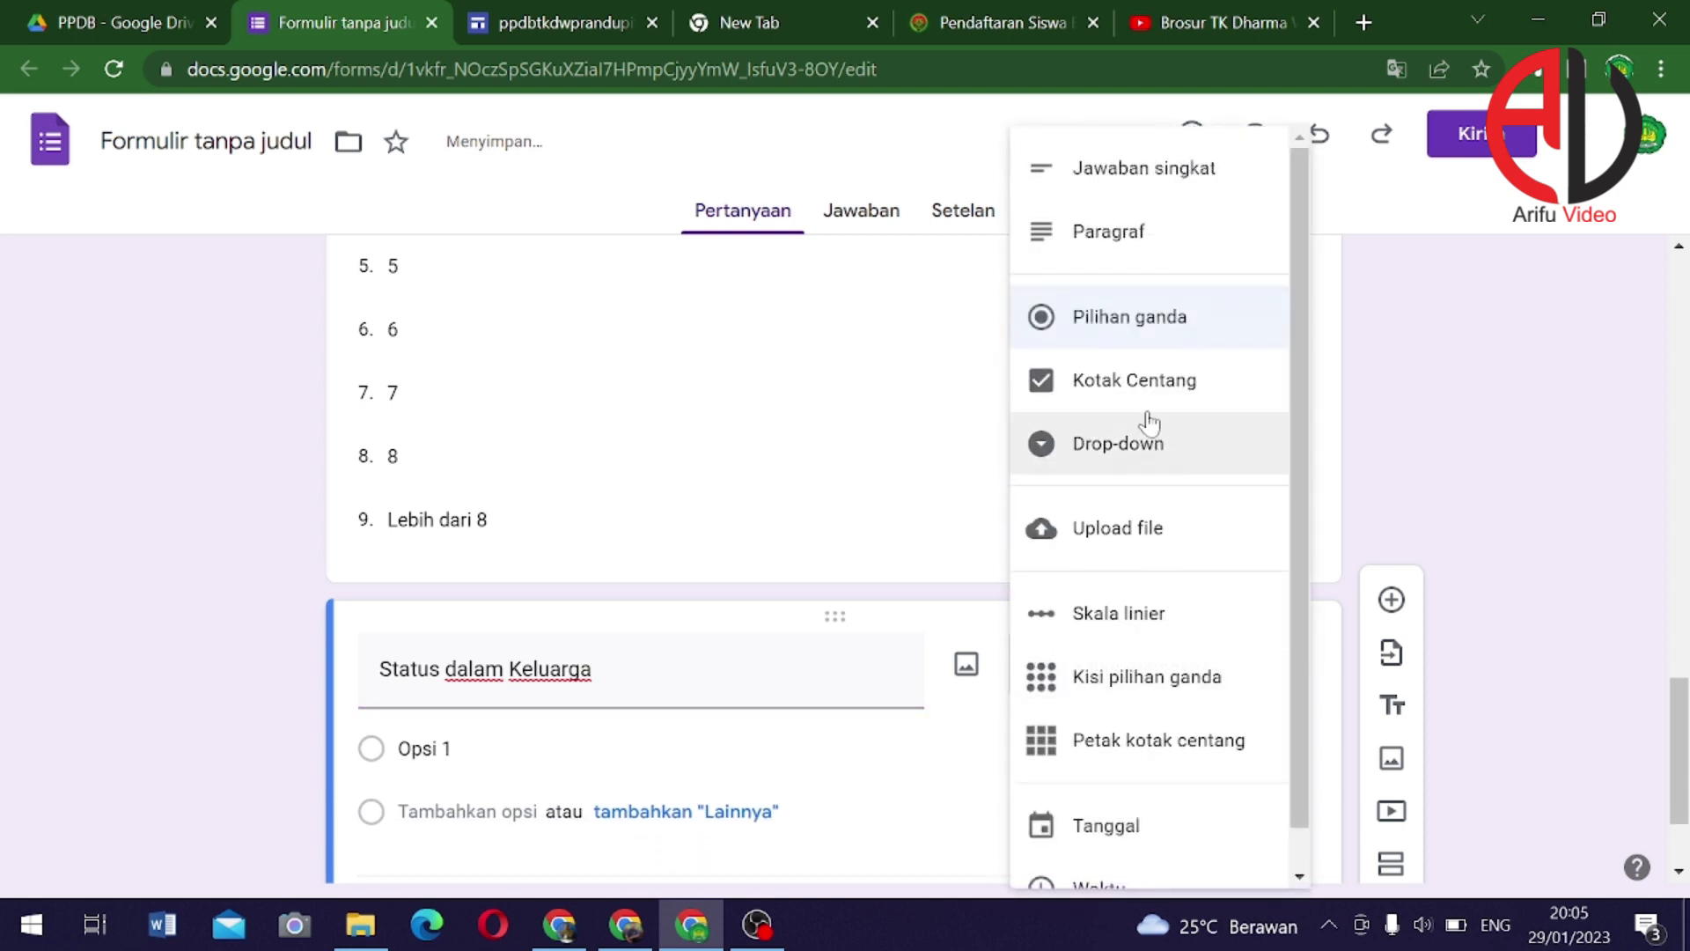
left_click(1131, 444)
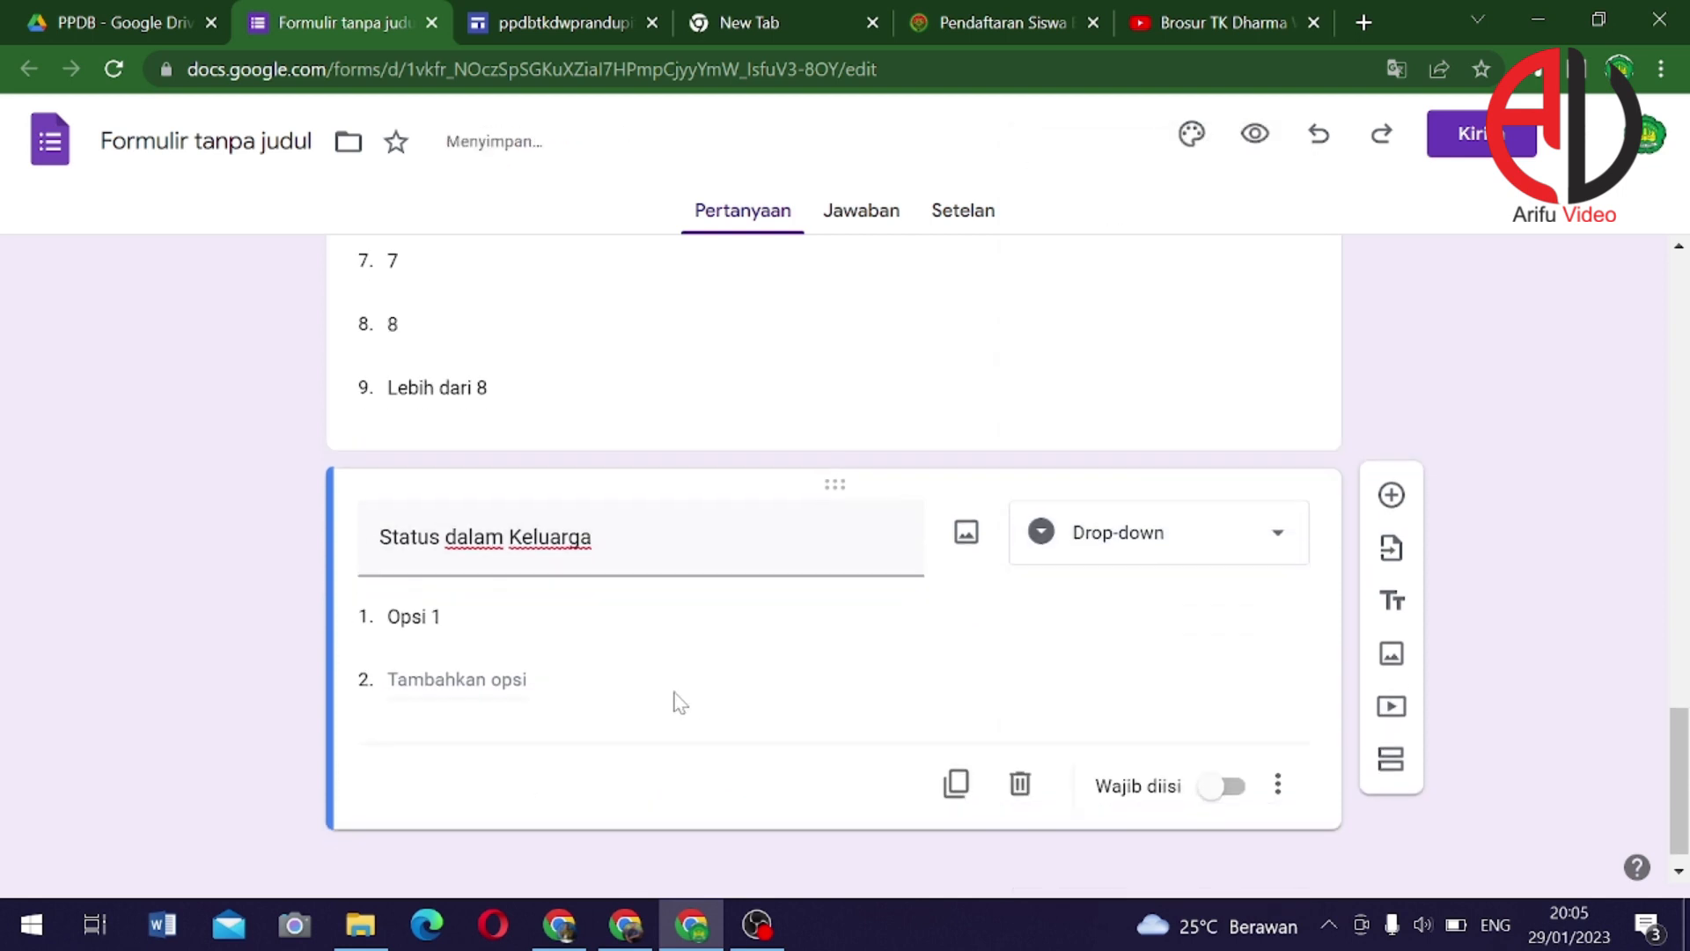
left_click(479, 607)
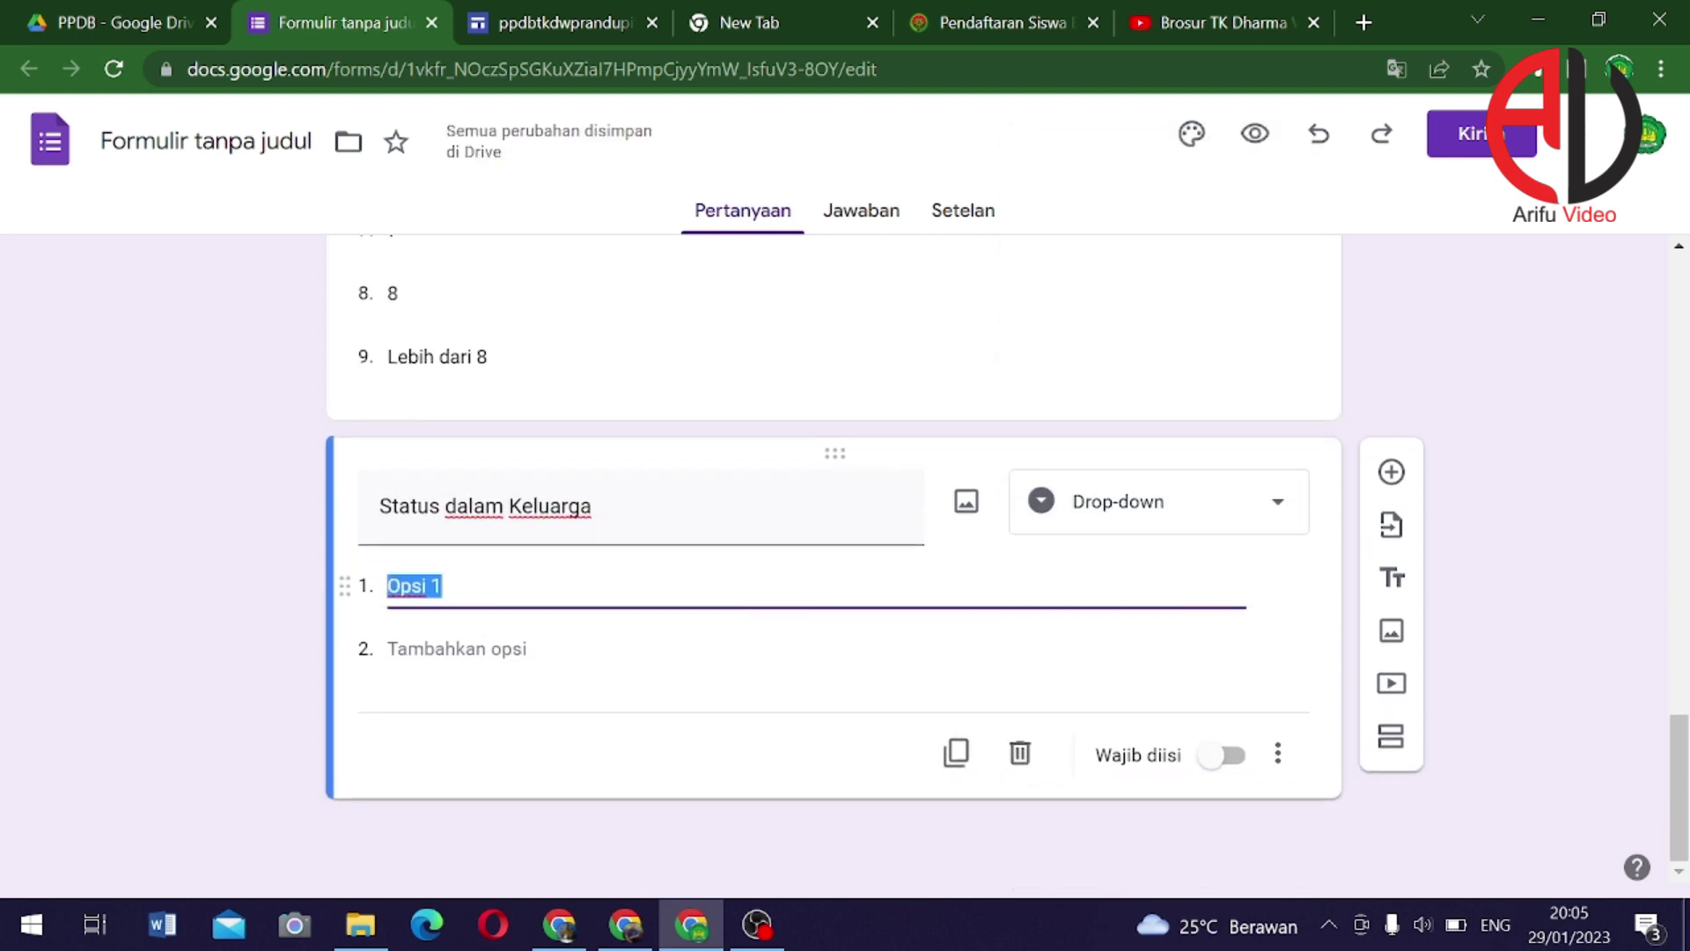
type("An")
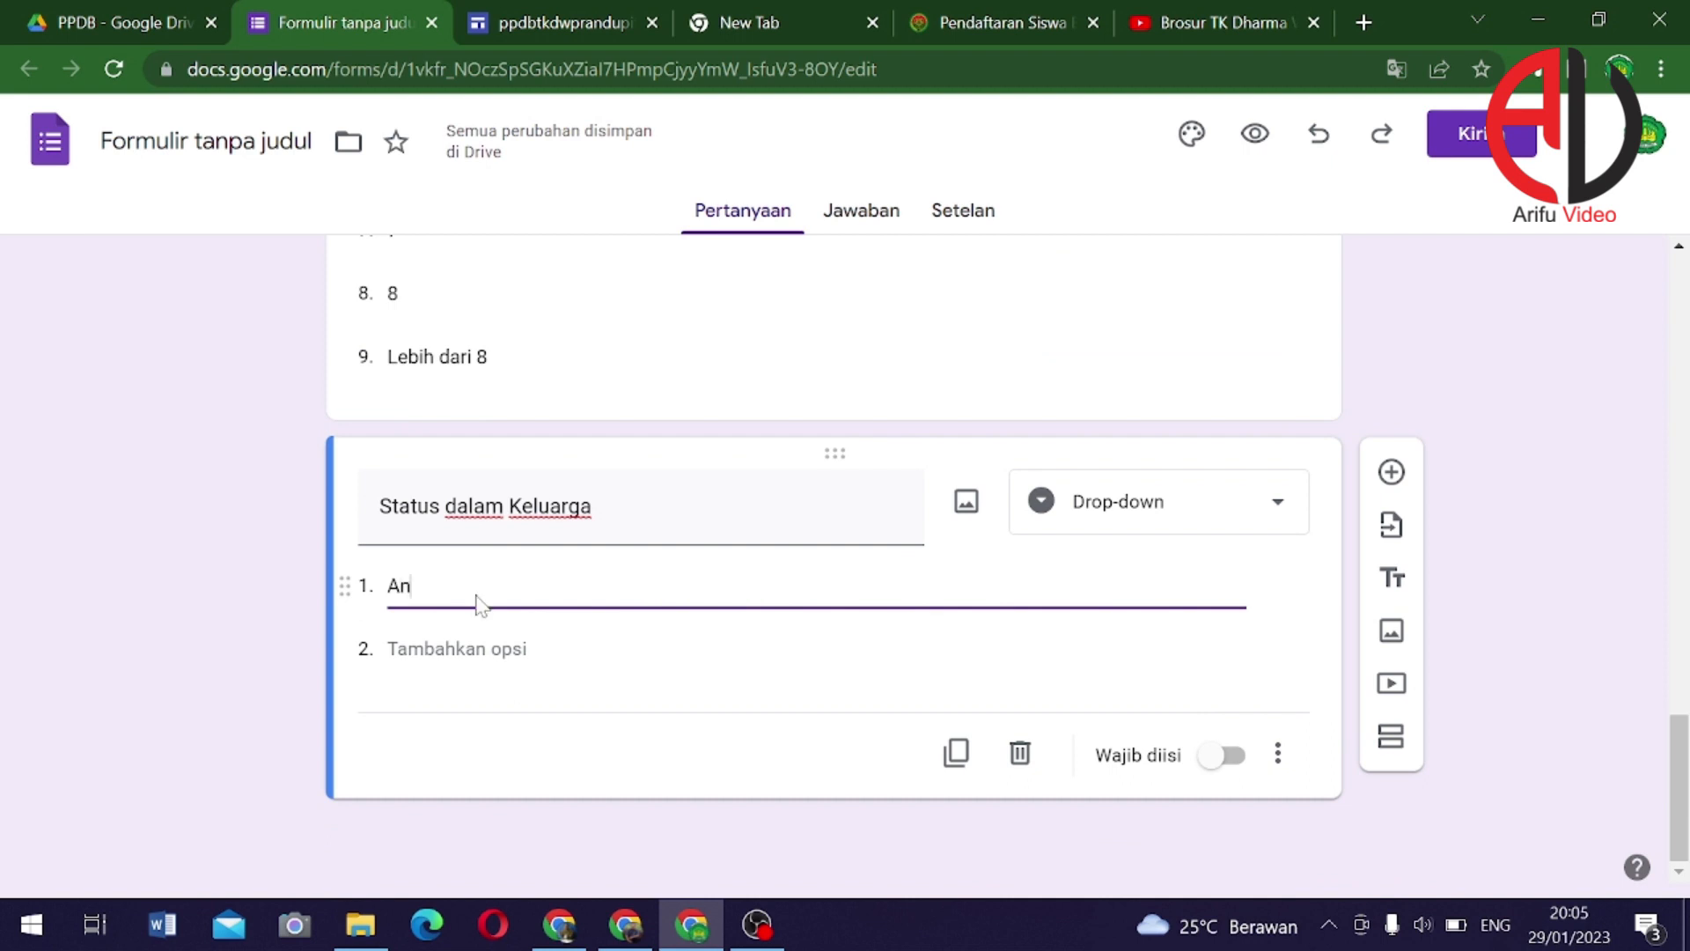
type("ak Kandung")
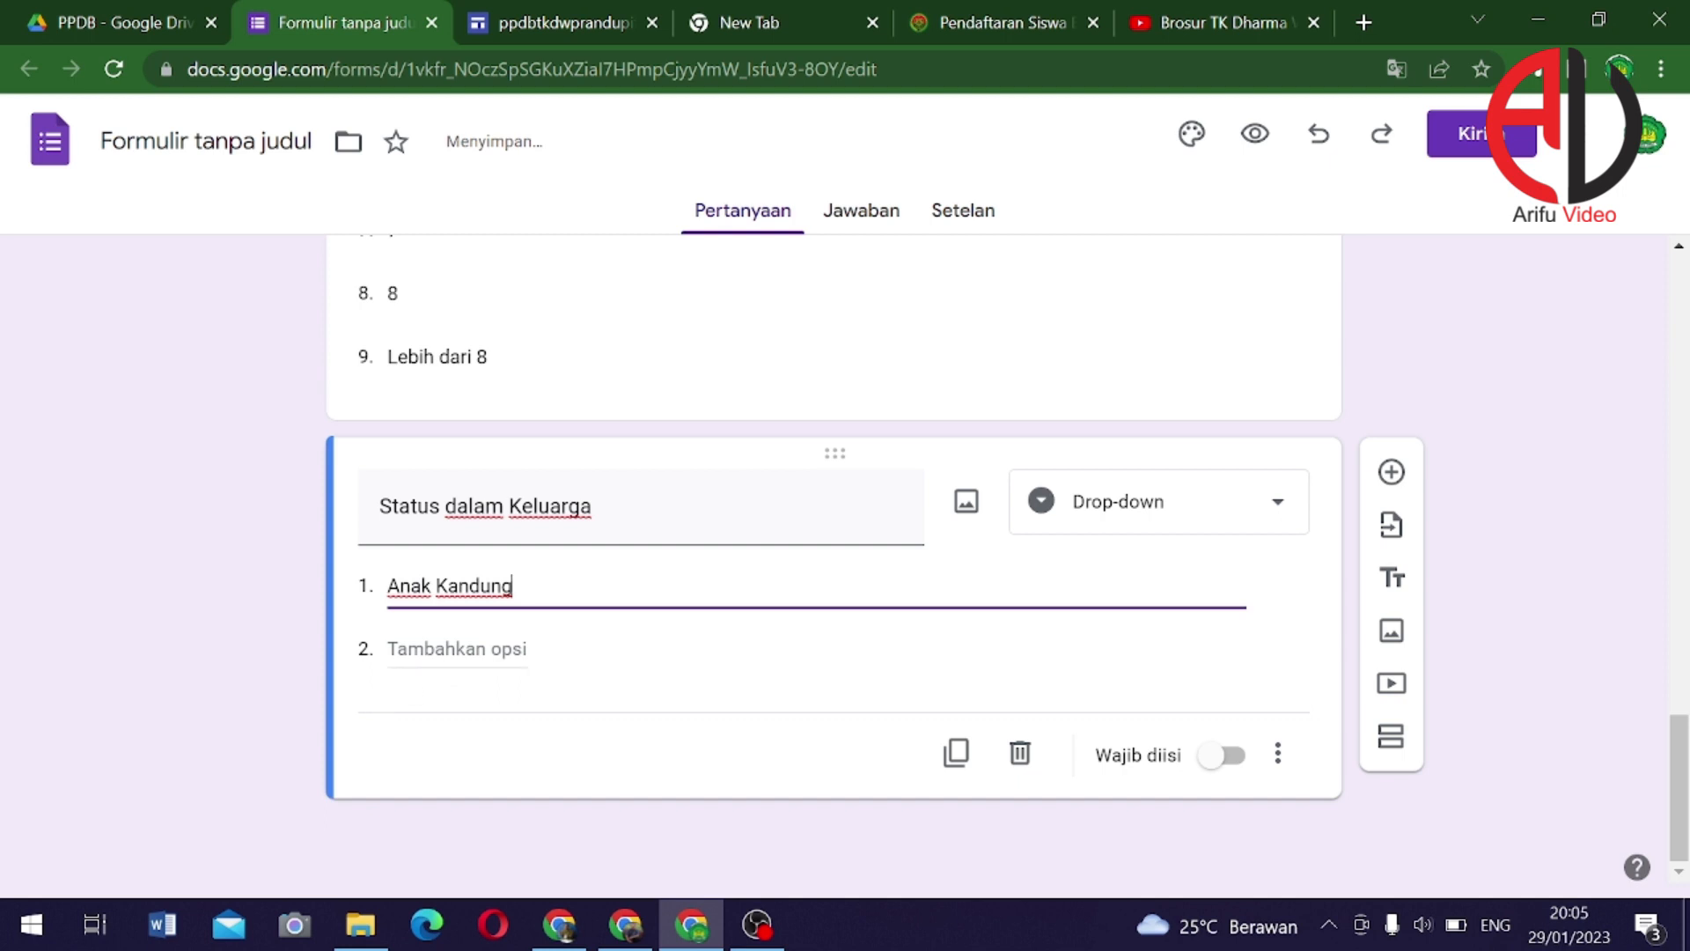
left_click(440, 649)
type("Anak")
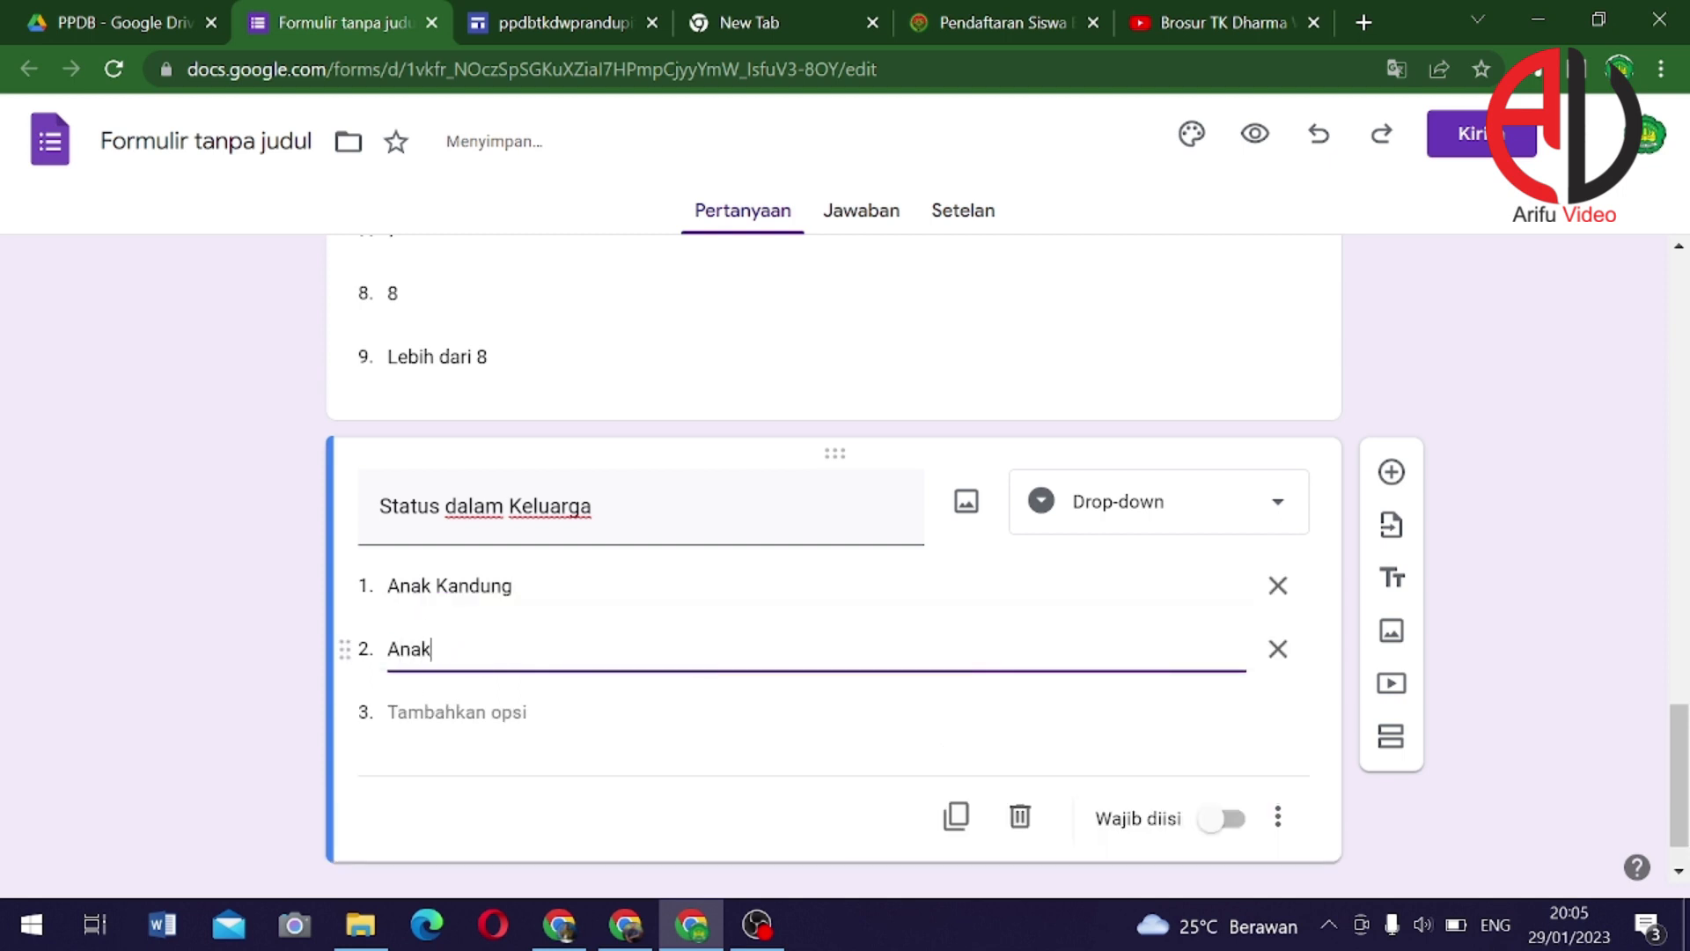
type(" Angka")
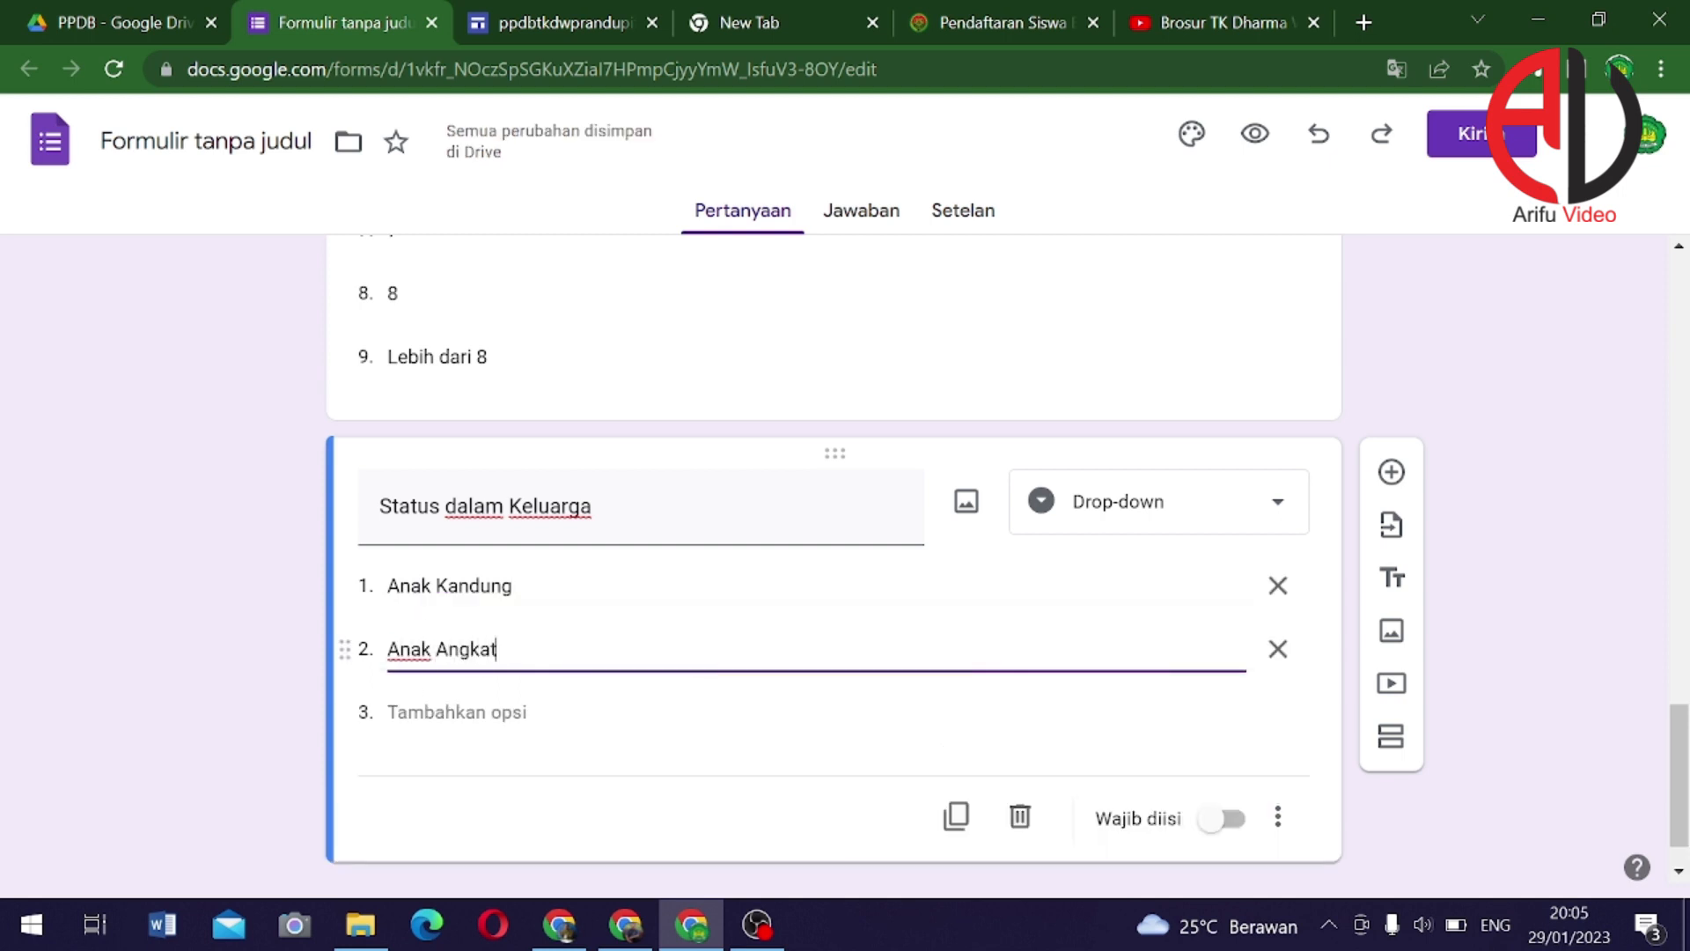
type("t")
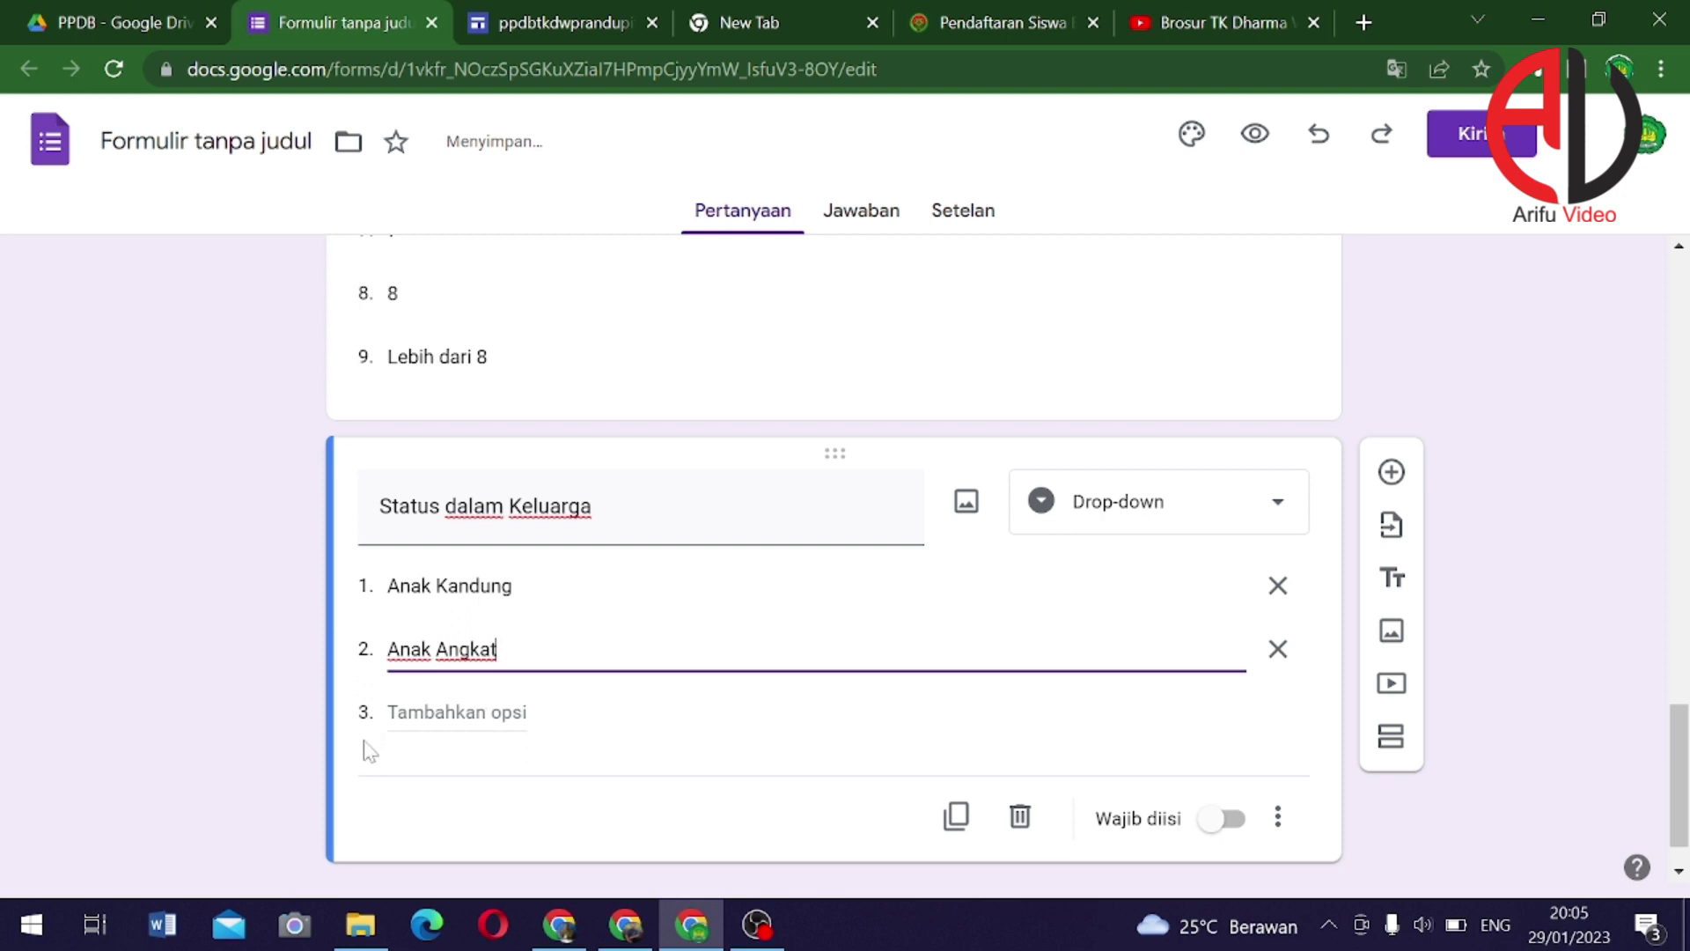
key("Return")
type("Lai")
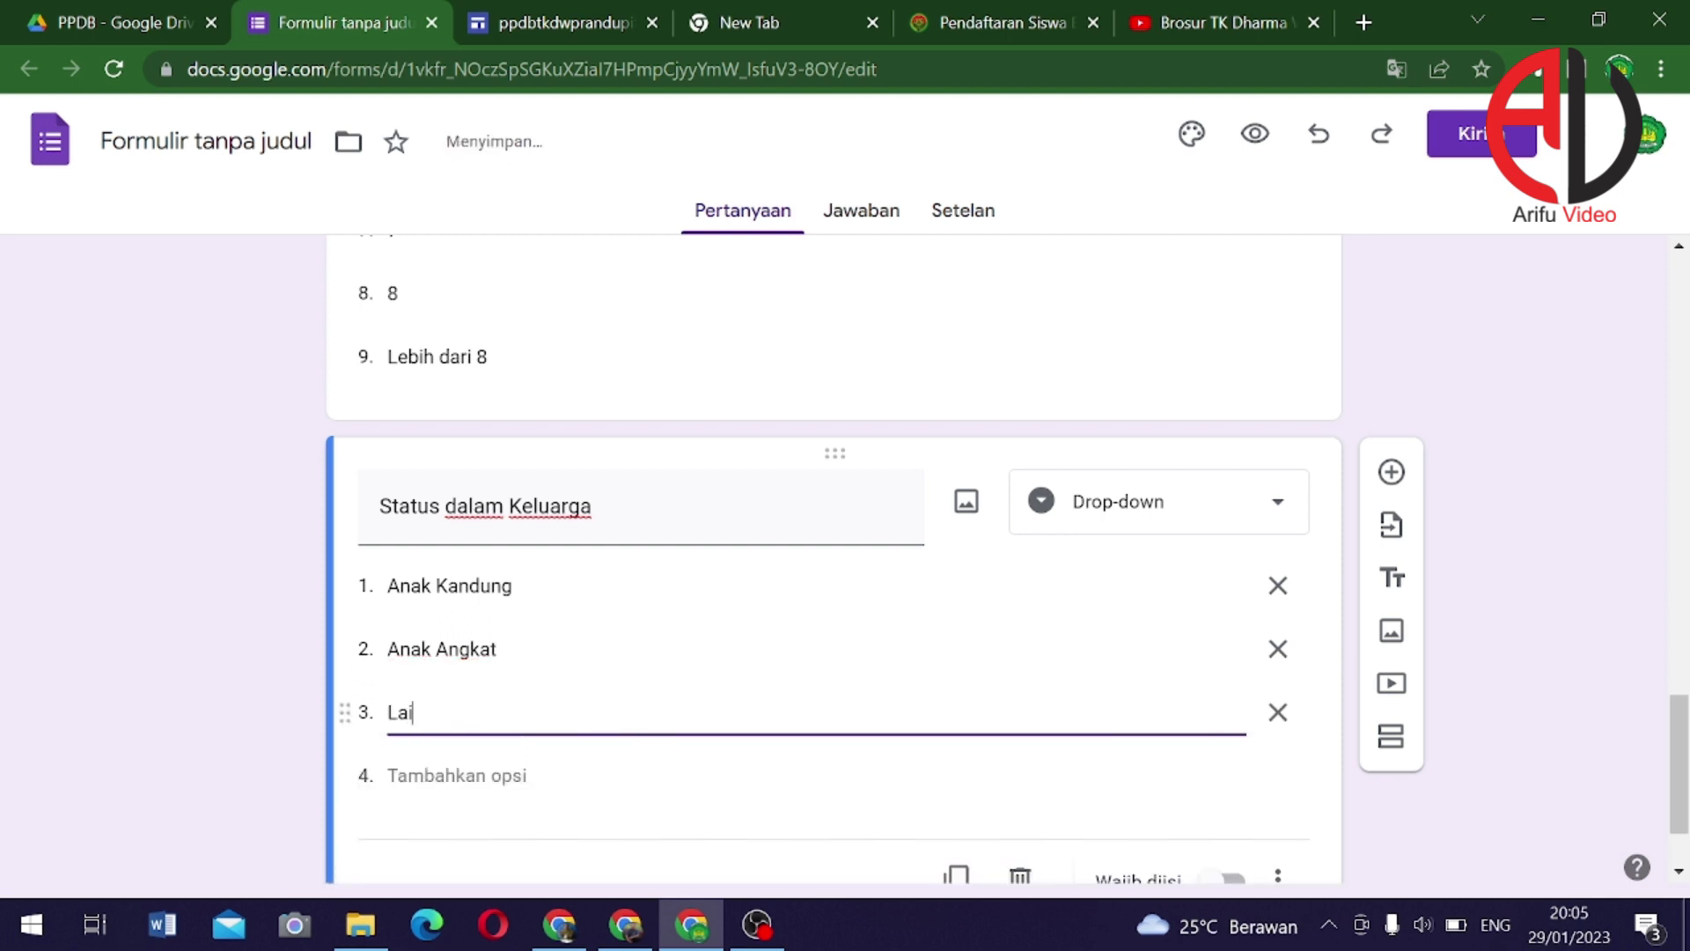
type("nnya")
scroll(728, 608, "down", 1)
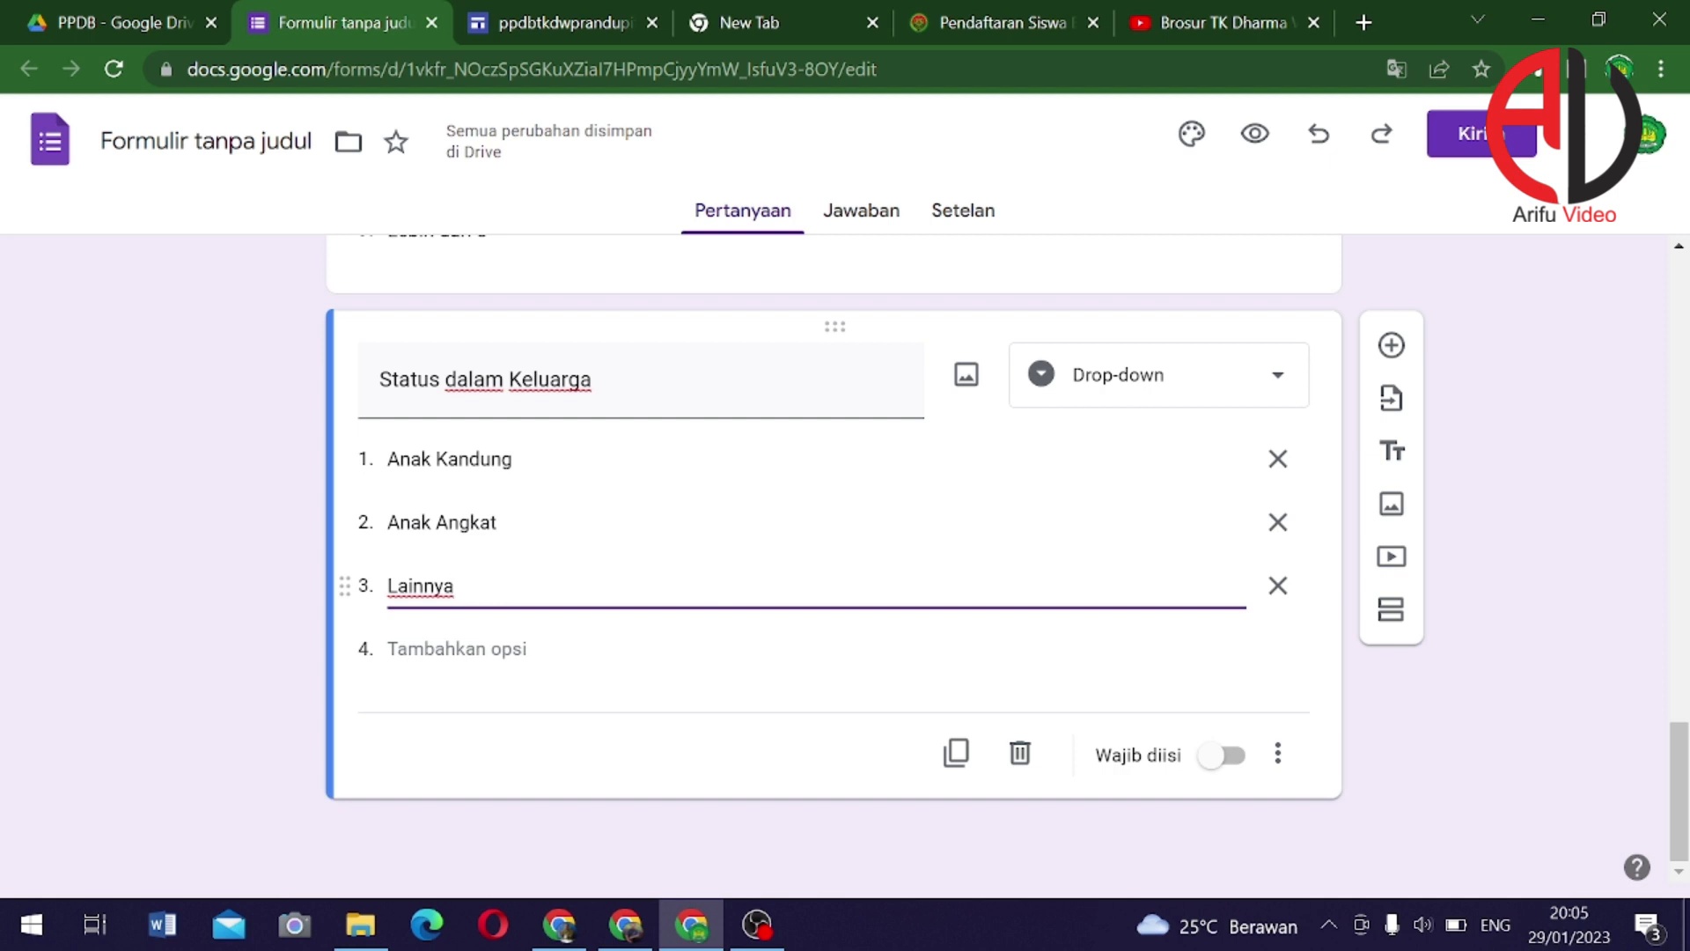
Duplicate the question as 'Nama Ayah' and make it a short-answer question
left_click(956, 752)
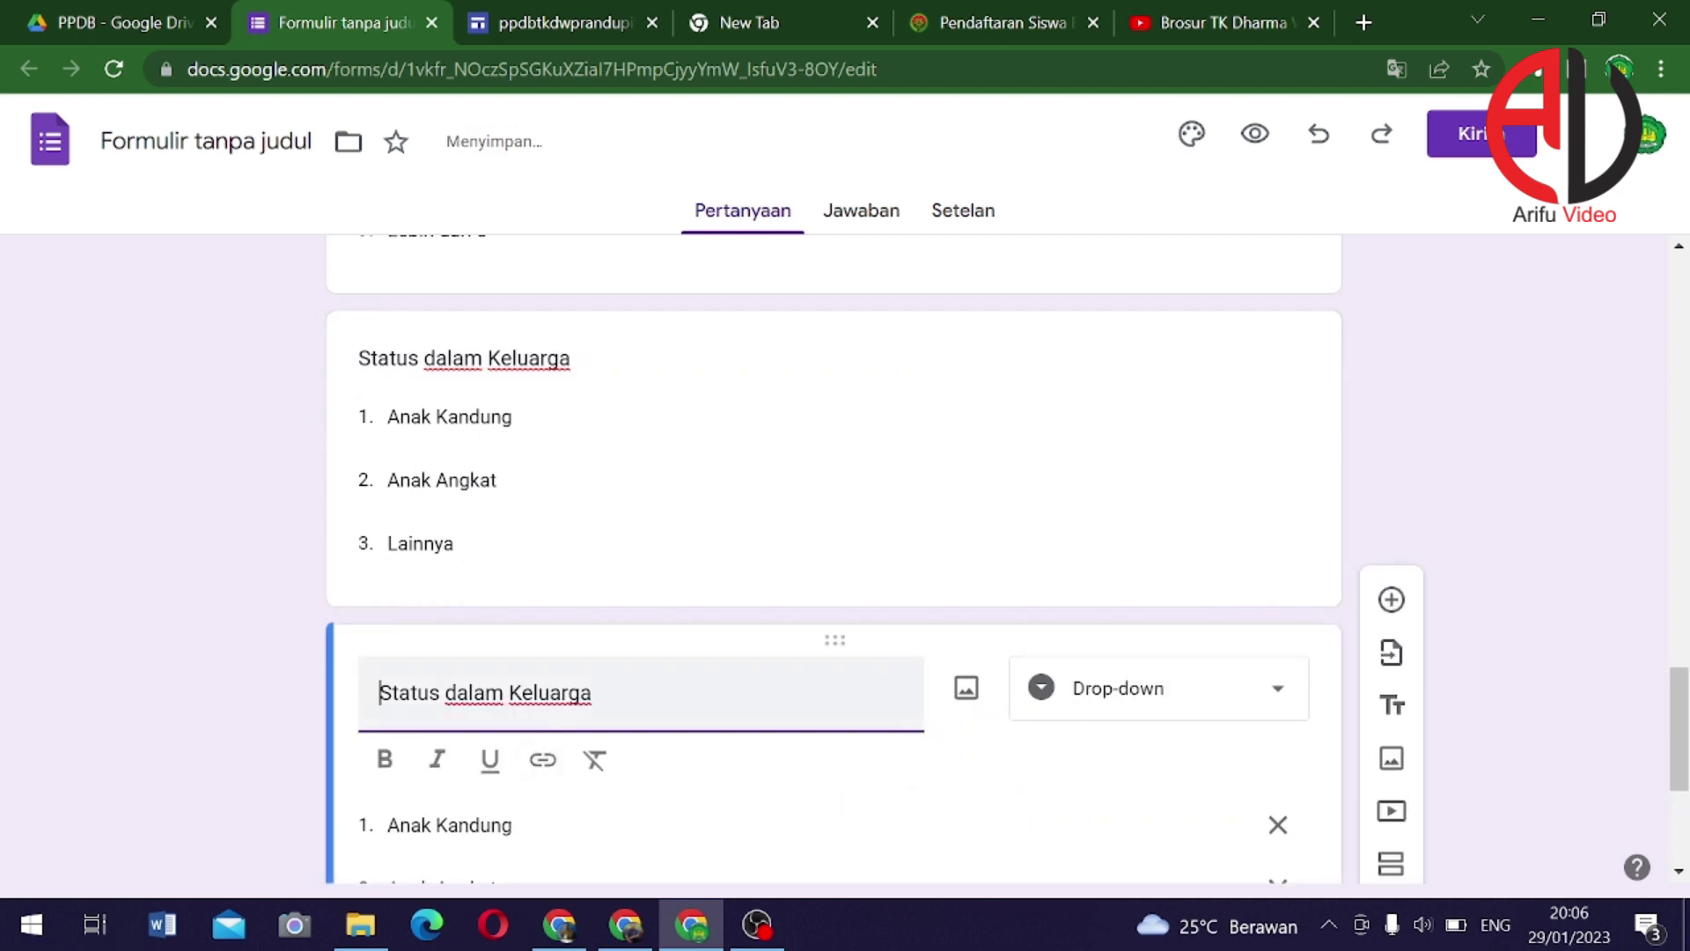
triple_click(467, 693)
type("N")
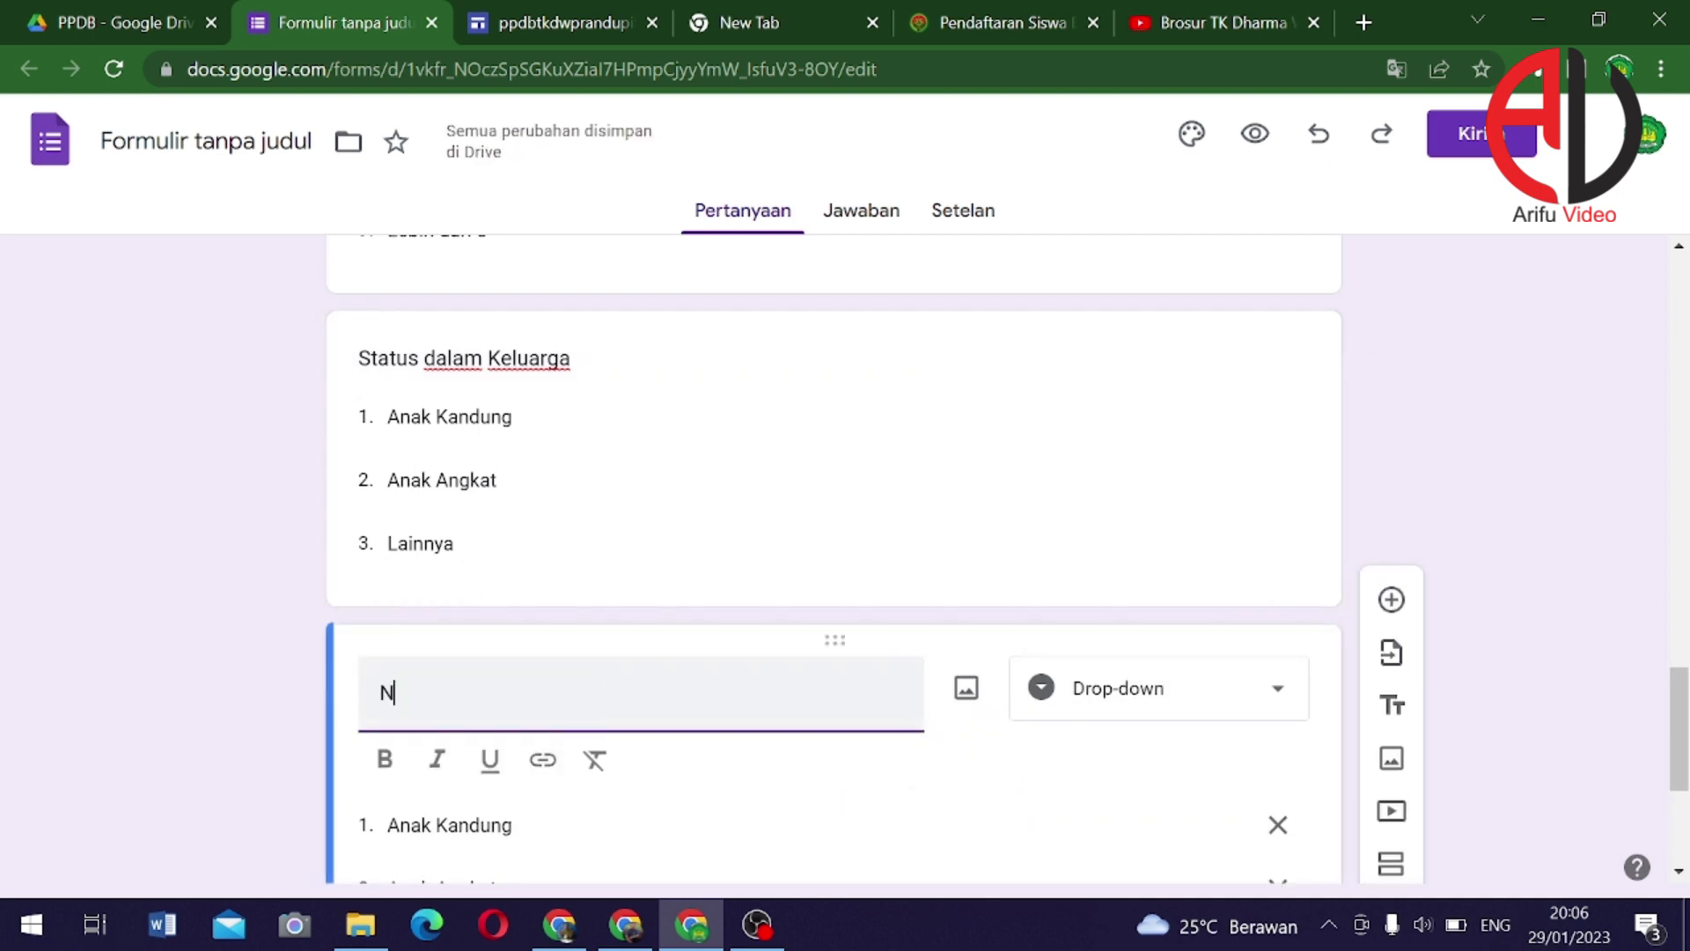
type("ama Ayah")
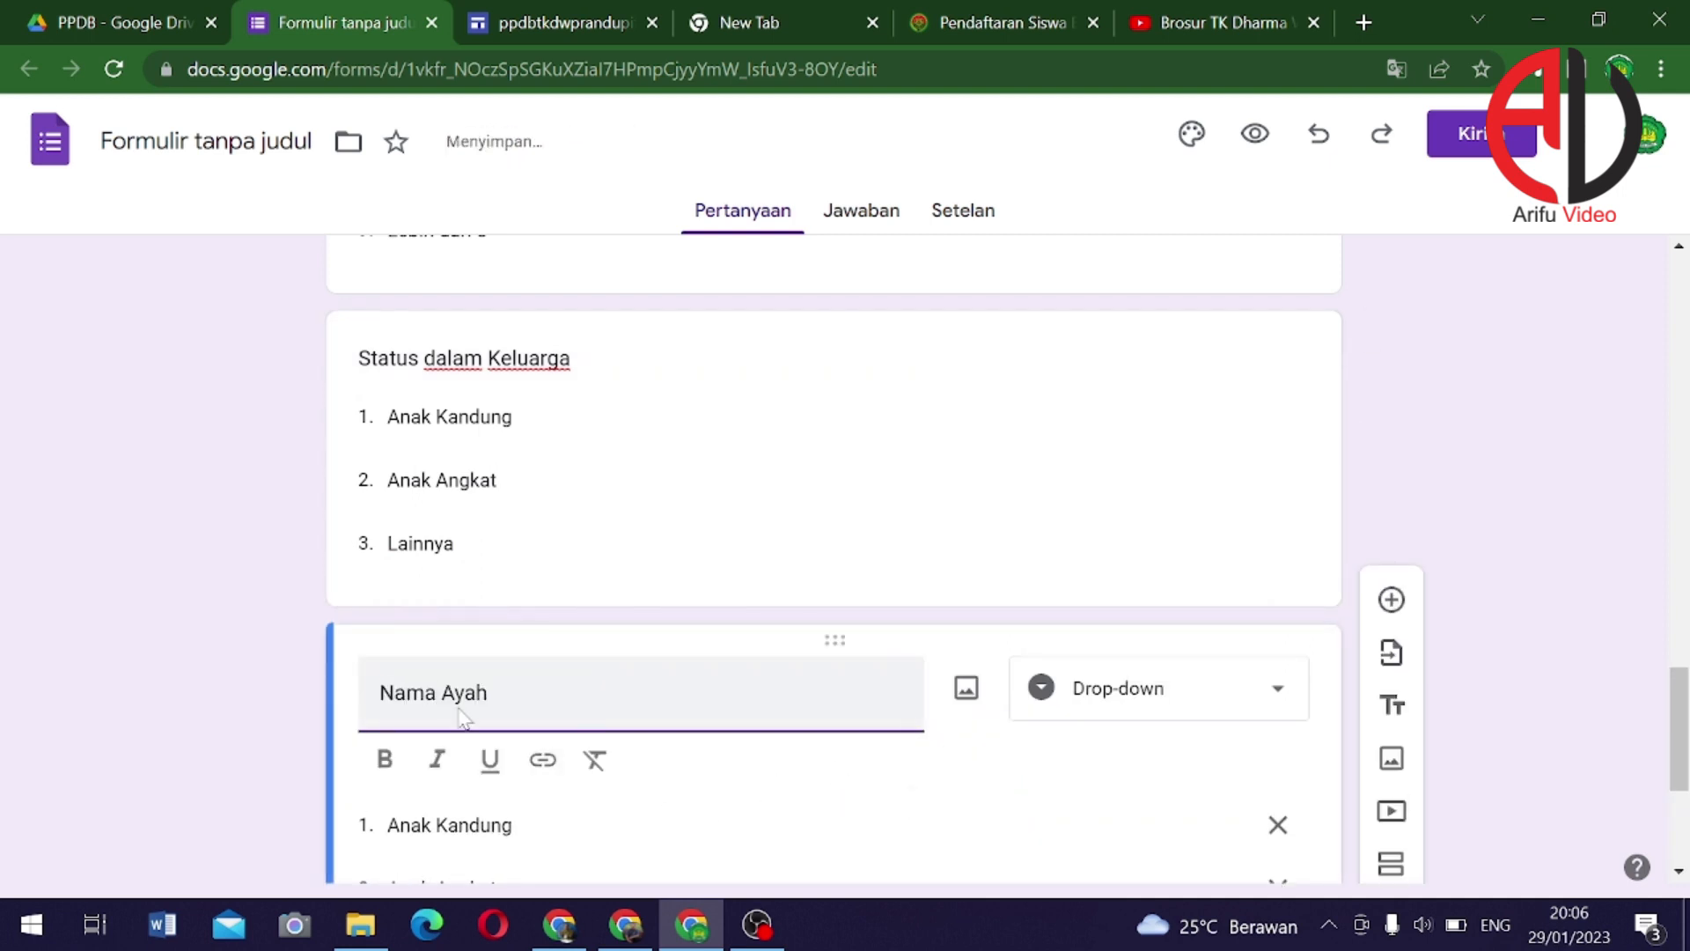
left_click(1145, 700)
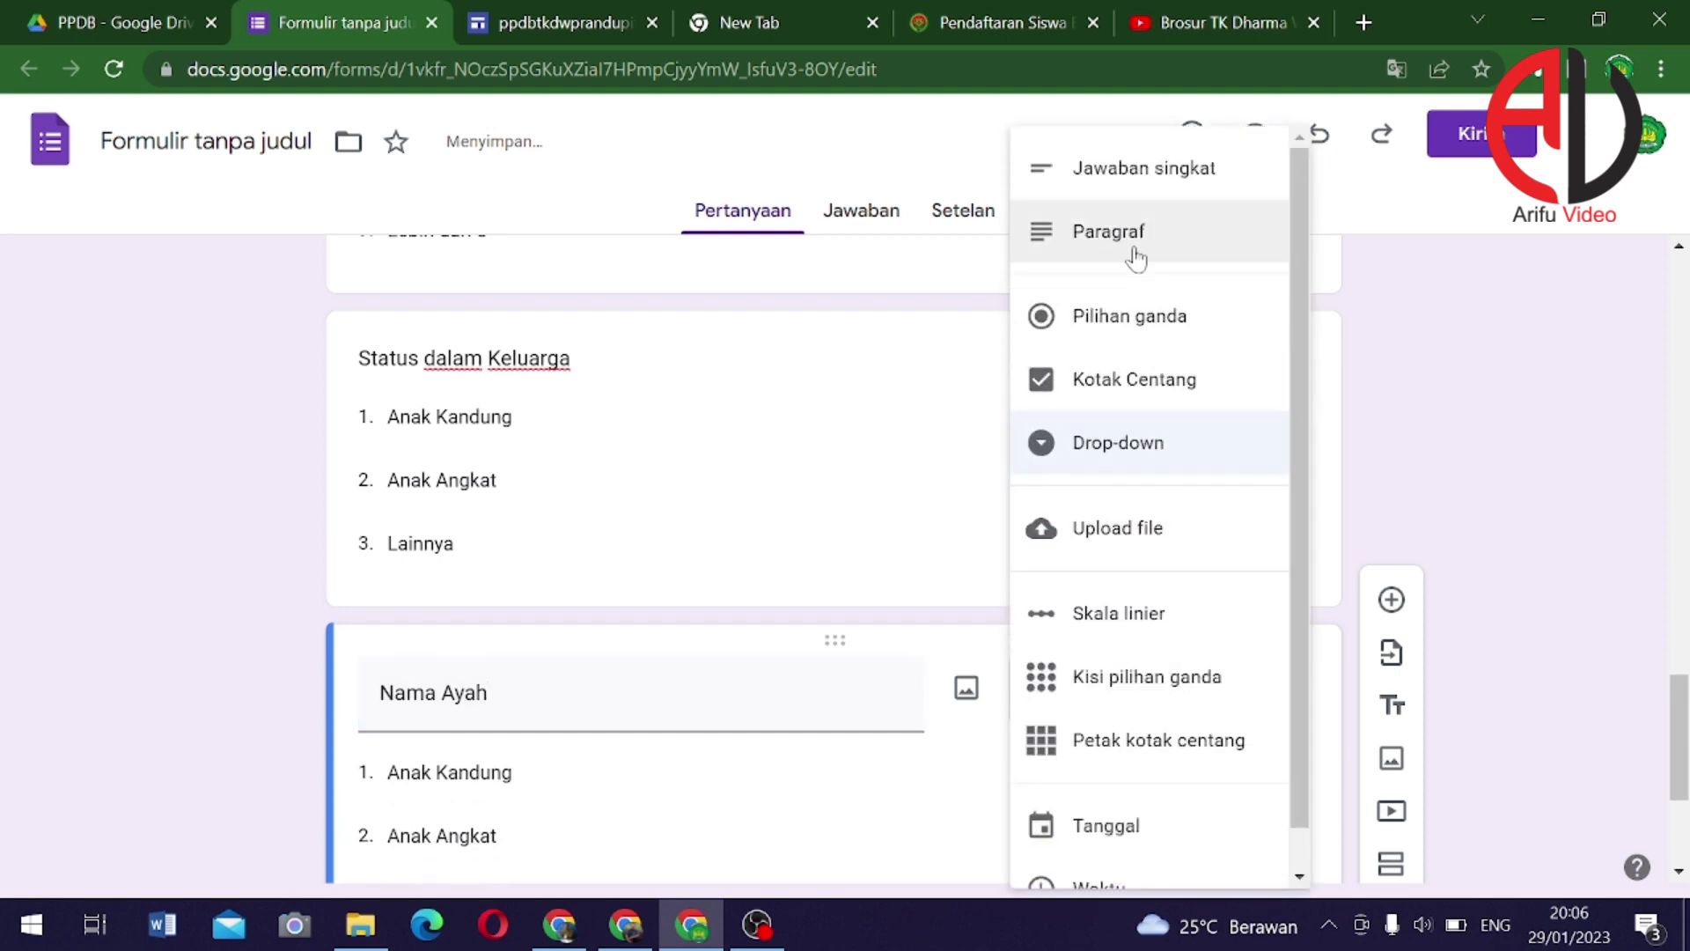
left_click(1149, 169)
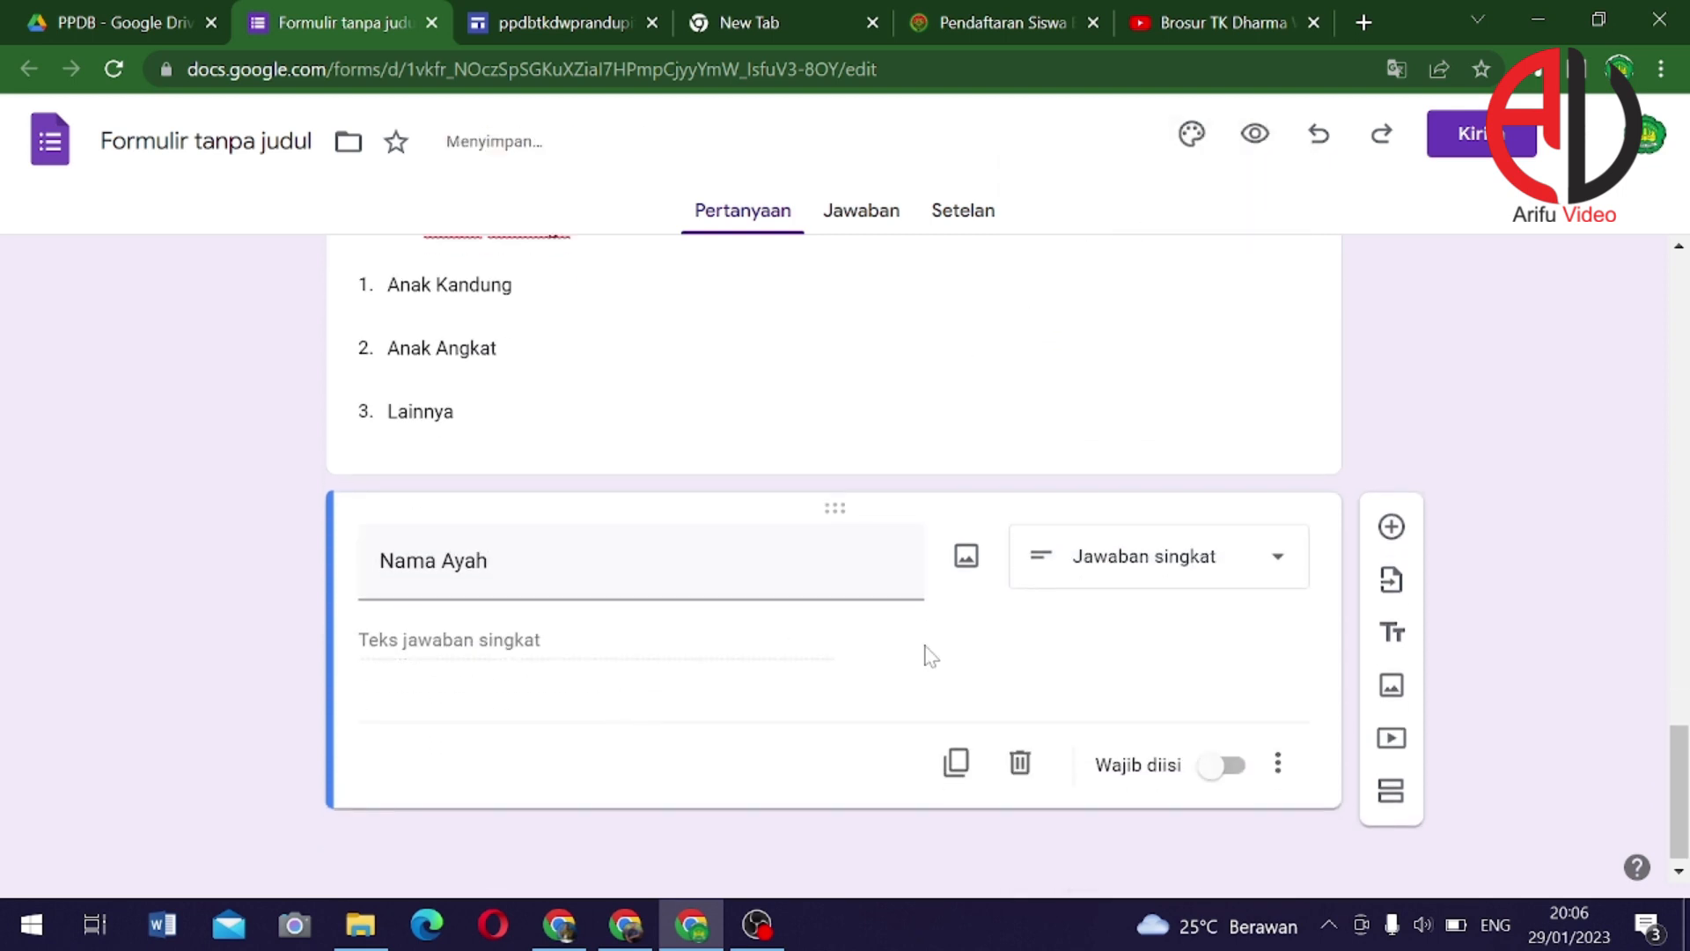
Copy it as 'Nama Ibu', then duplicate again and start retitling to 'Pendidikan Ayah'
left_click(955, 763)
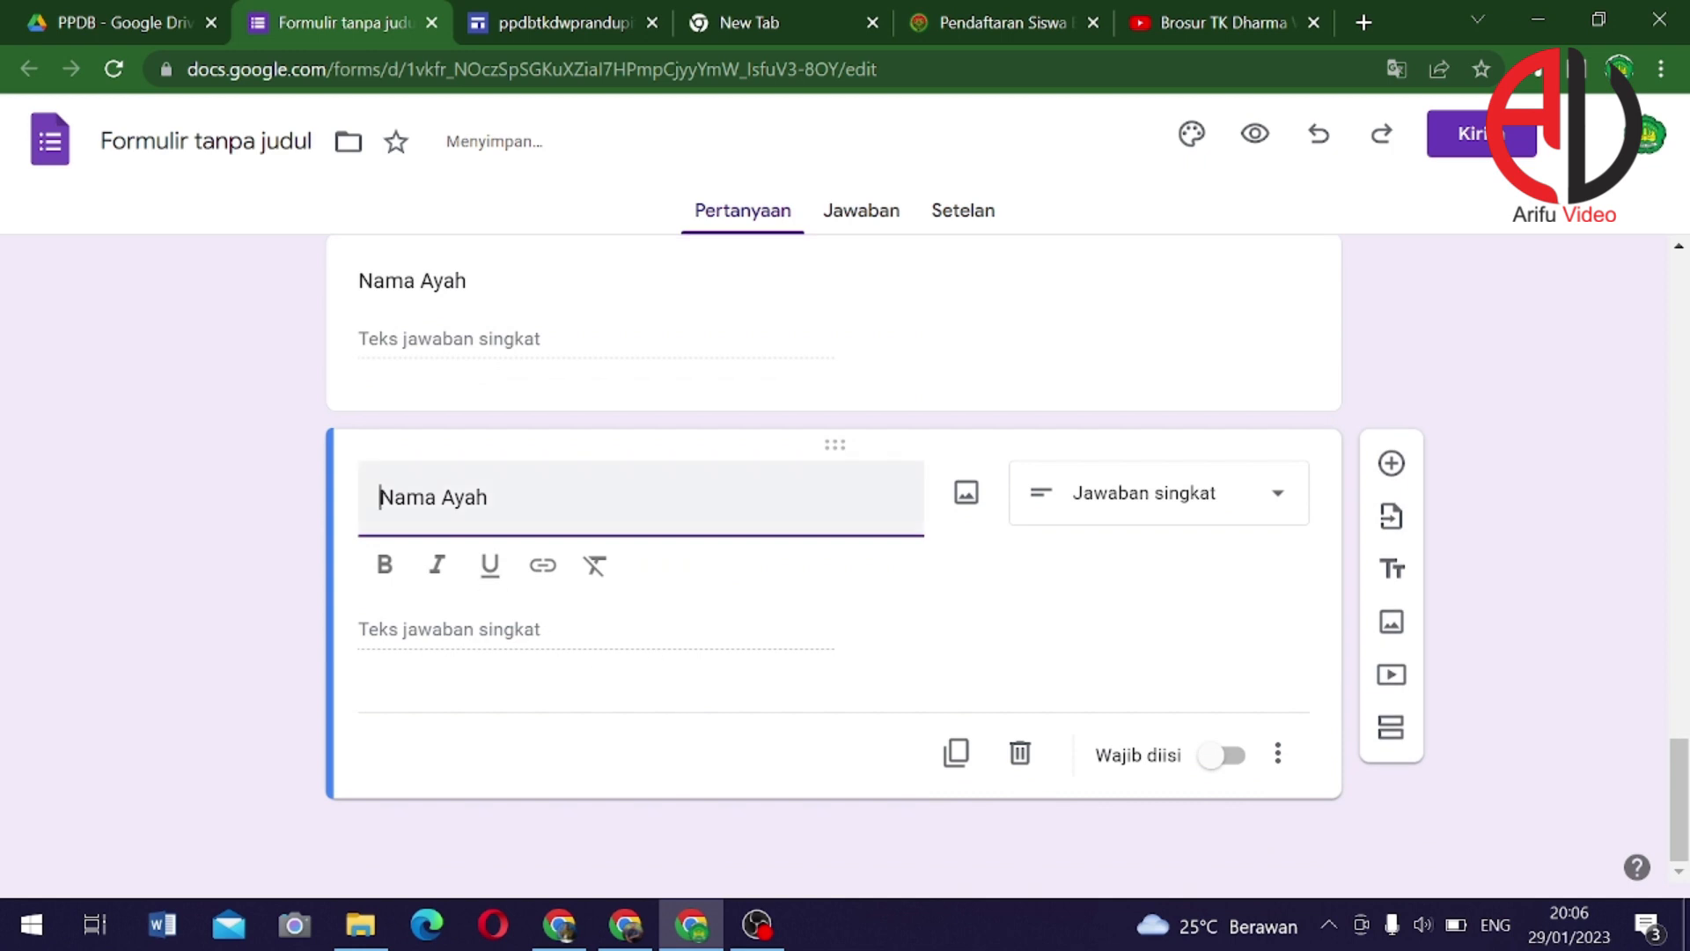
double_click(475, 497)
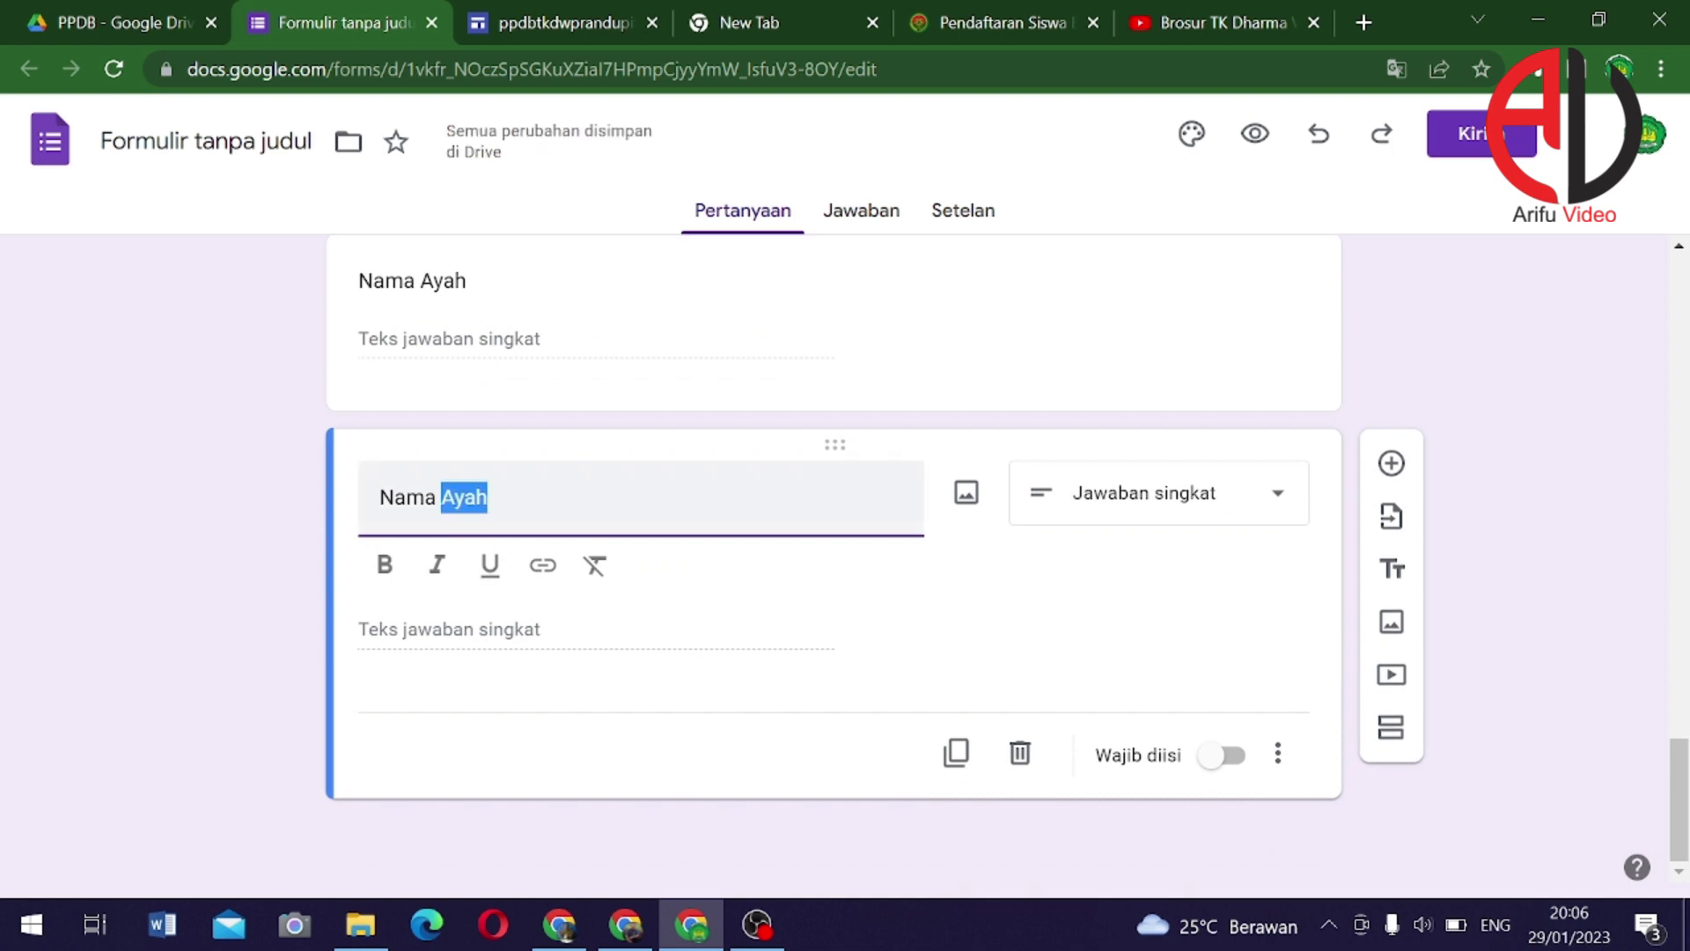
type("Ibu")
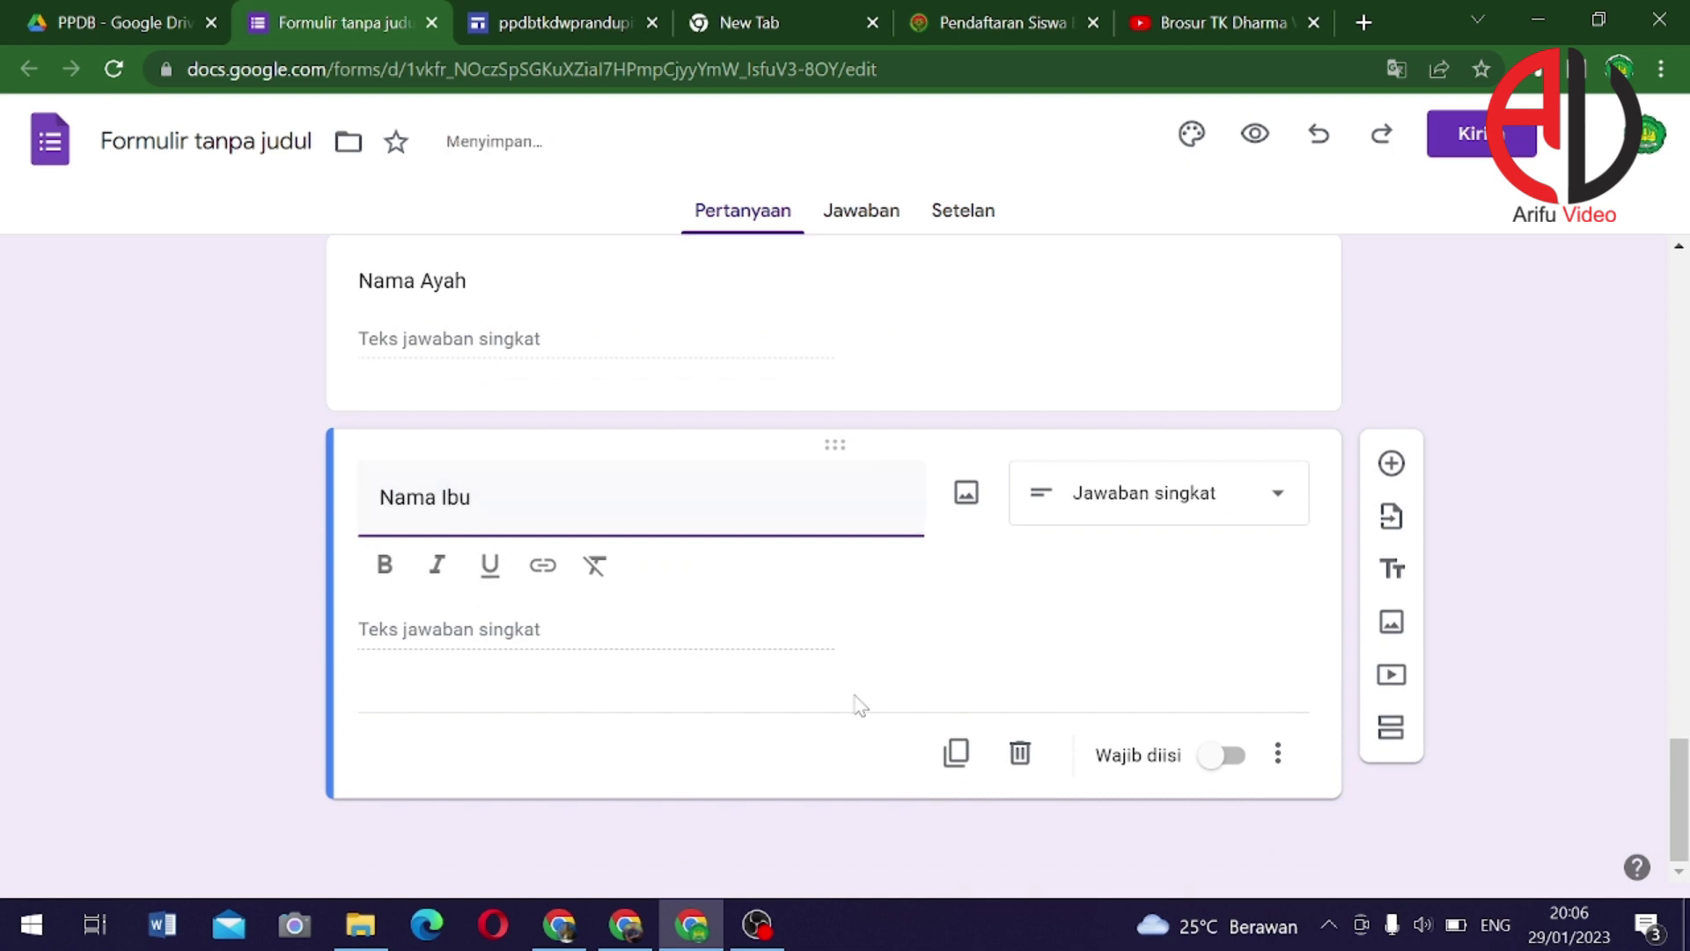
left_click(955, 753)
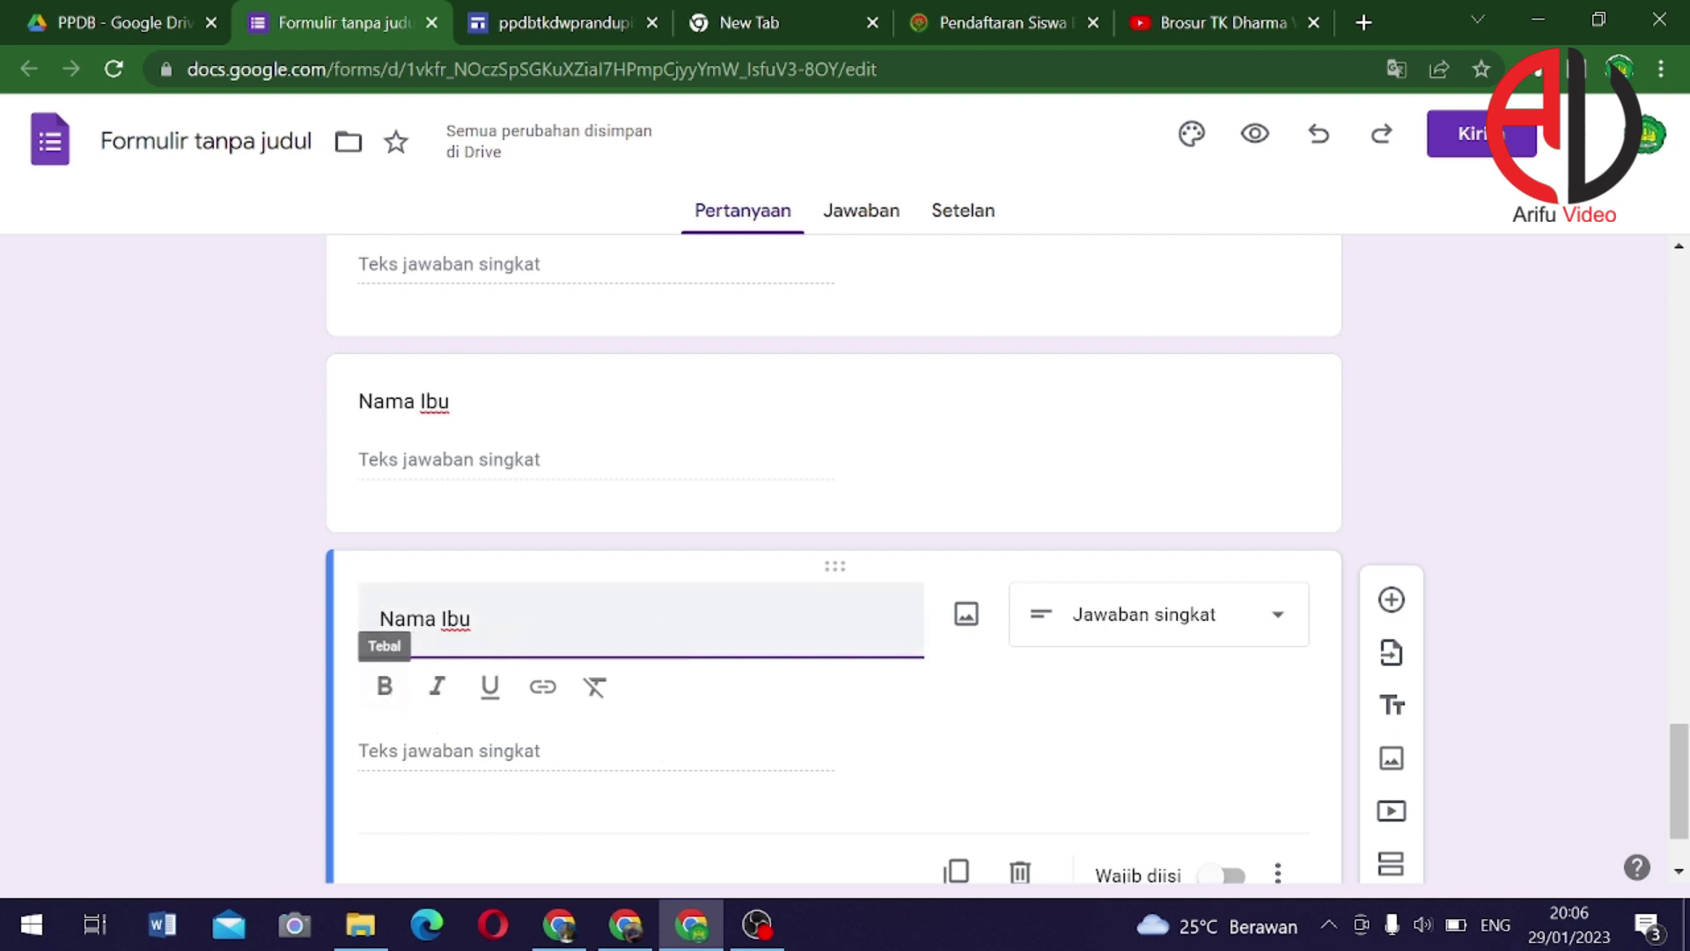
double_click(383, 618)
type("Pend")
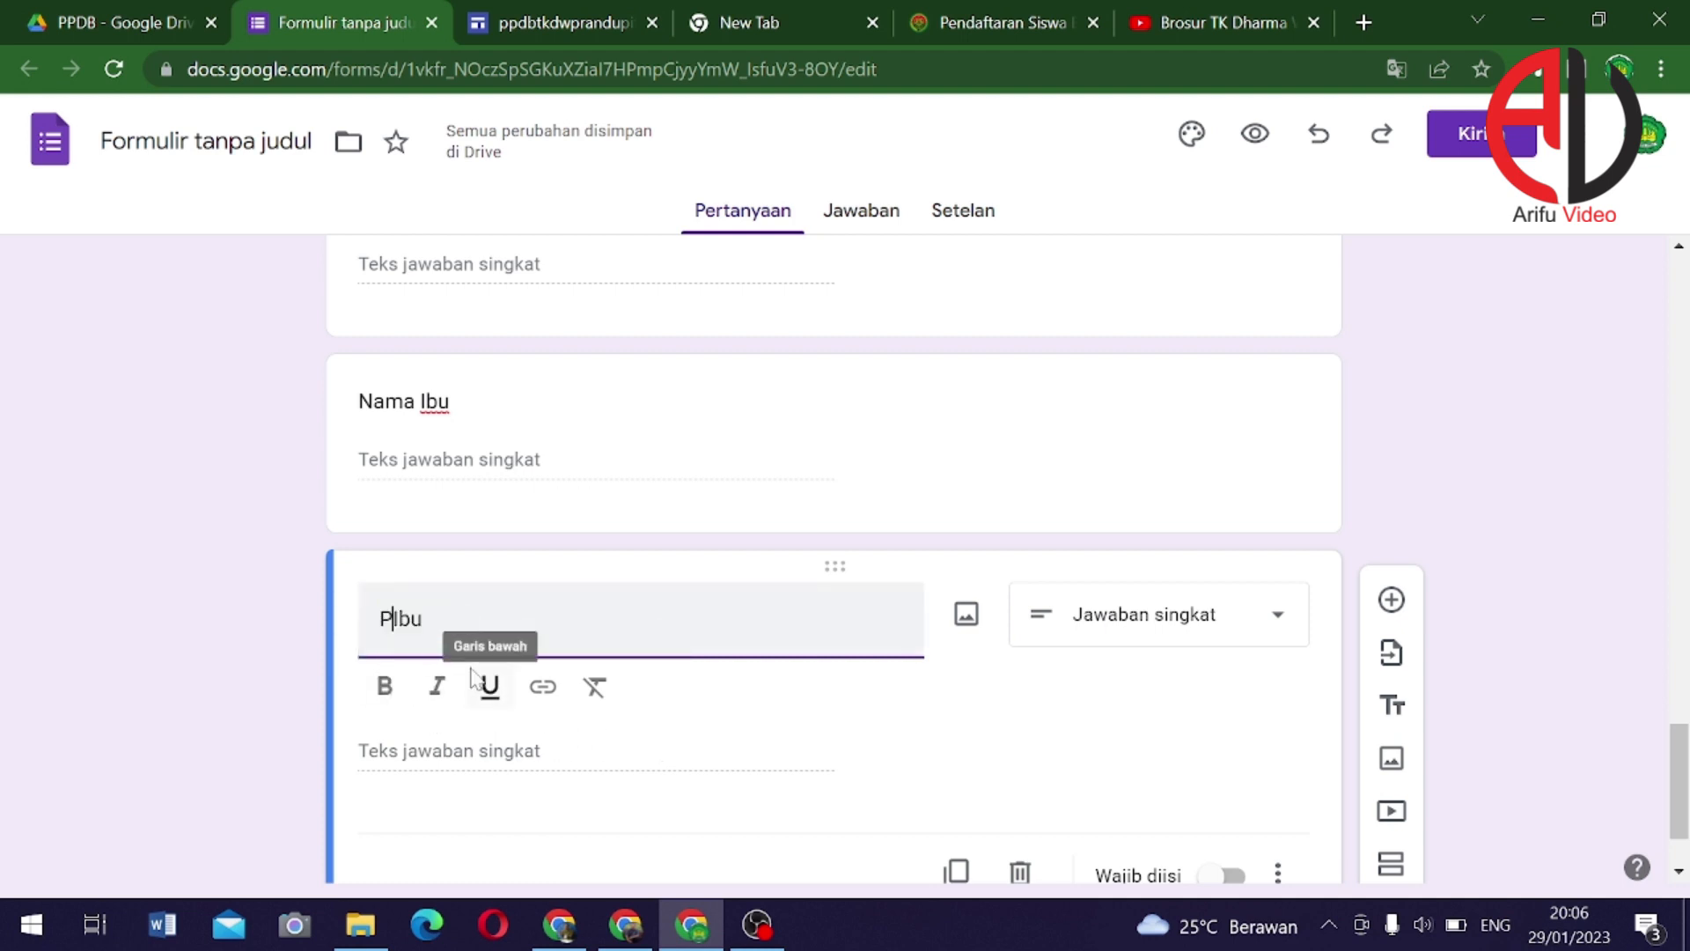
type("idikan A")
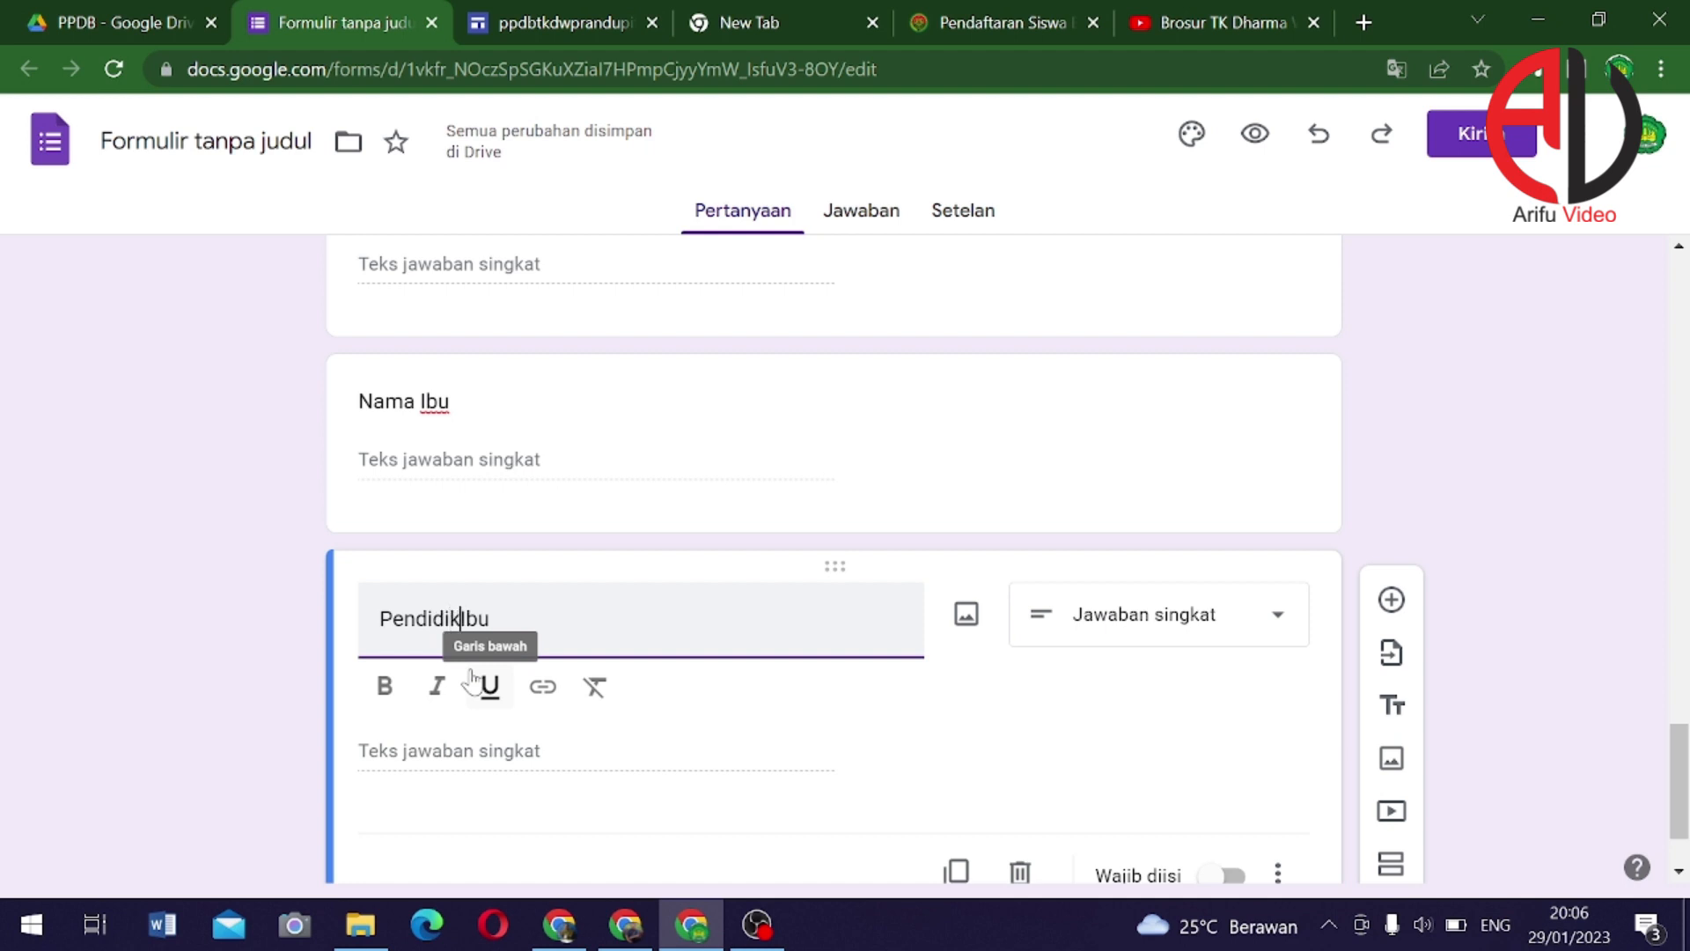
type("yah")
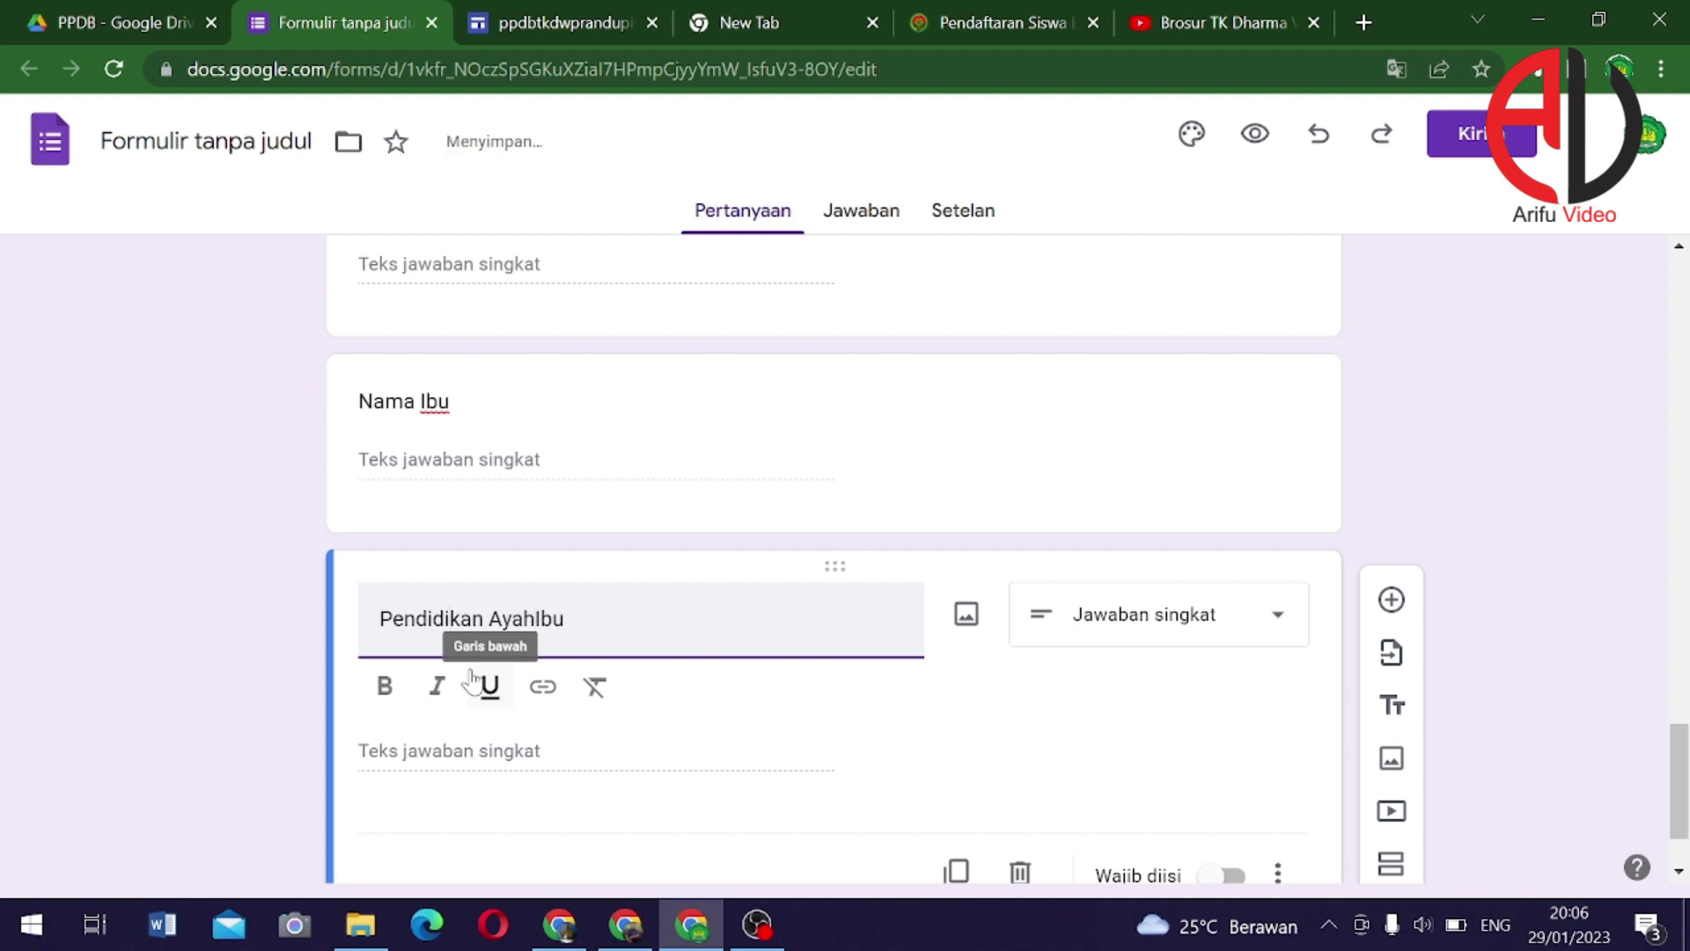
Make 'Pendidikan Ayah' a drop-down with first answers SD, SMP and SMA
key("Delete")
key("Delete")
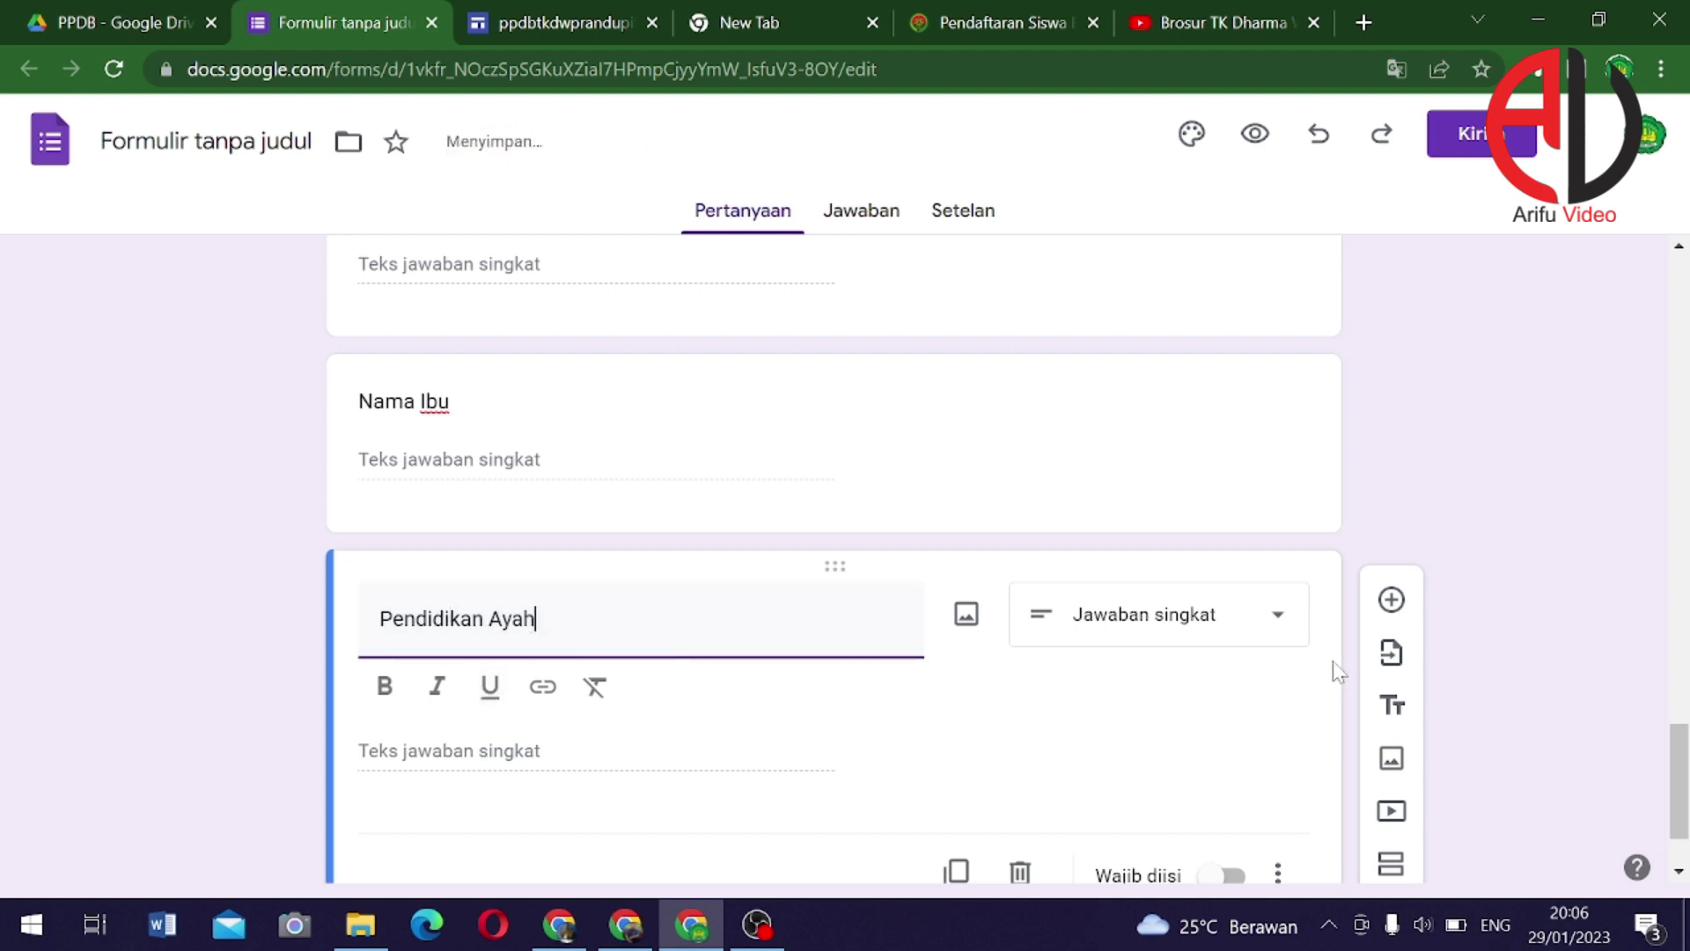
left_click(1277, 629)
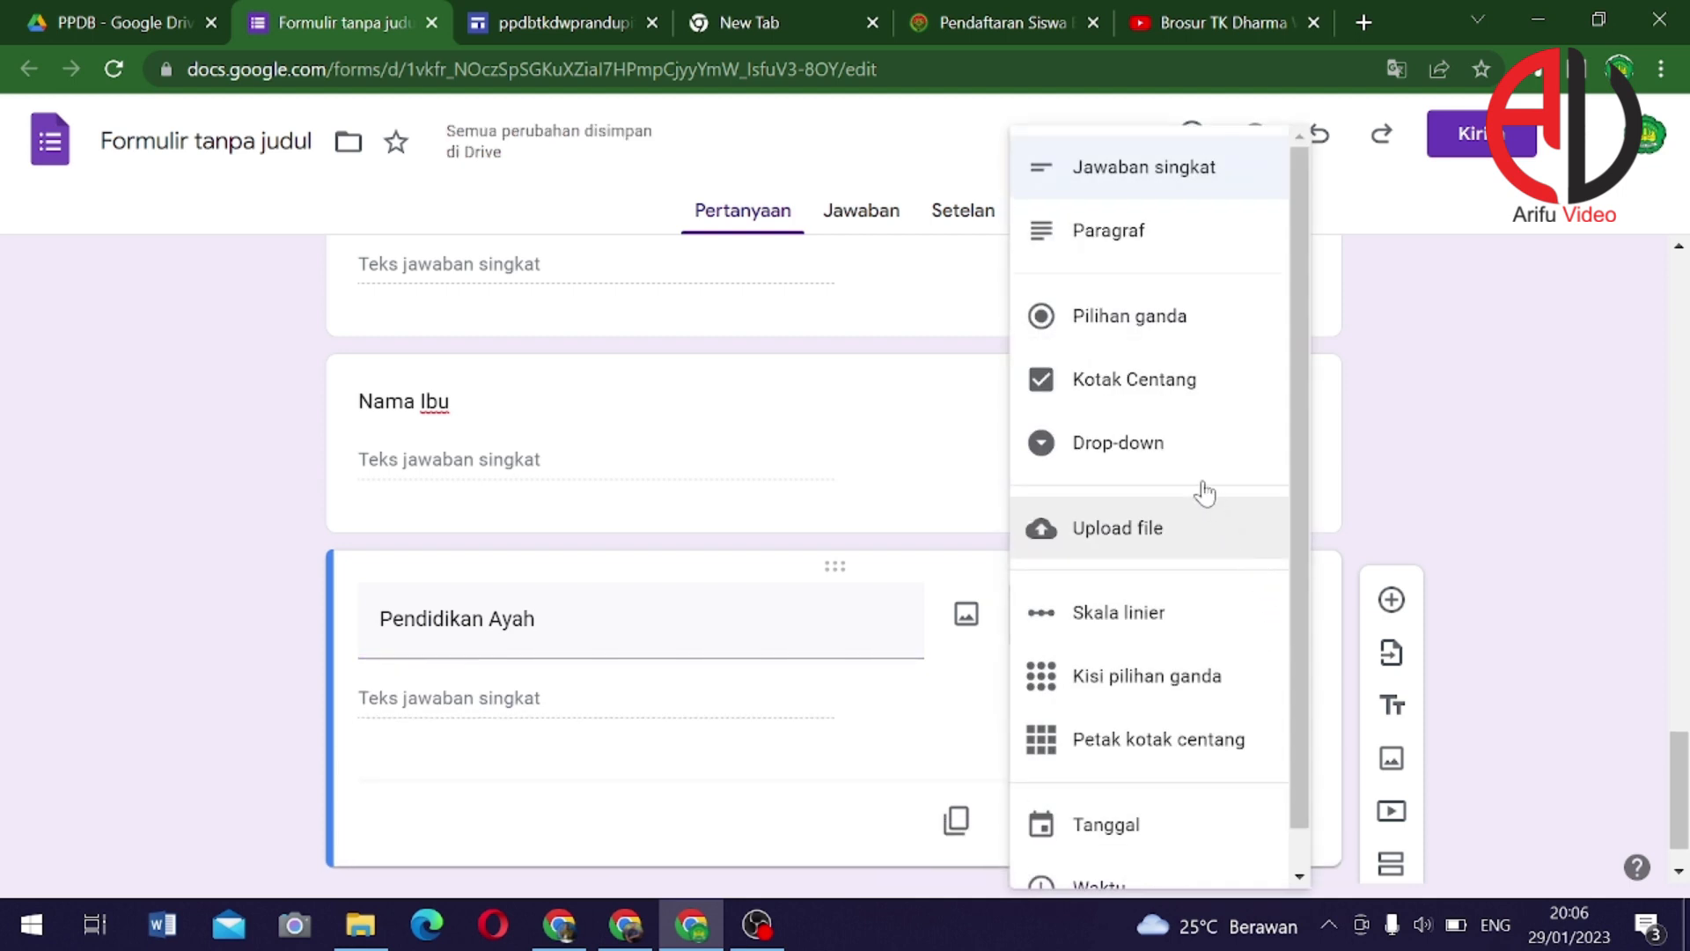
left_click(1091, 451)
left_click(539, 711)
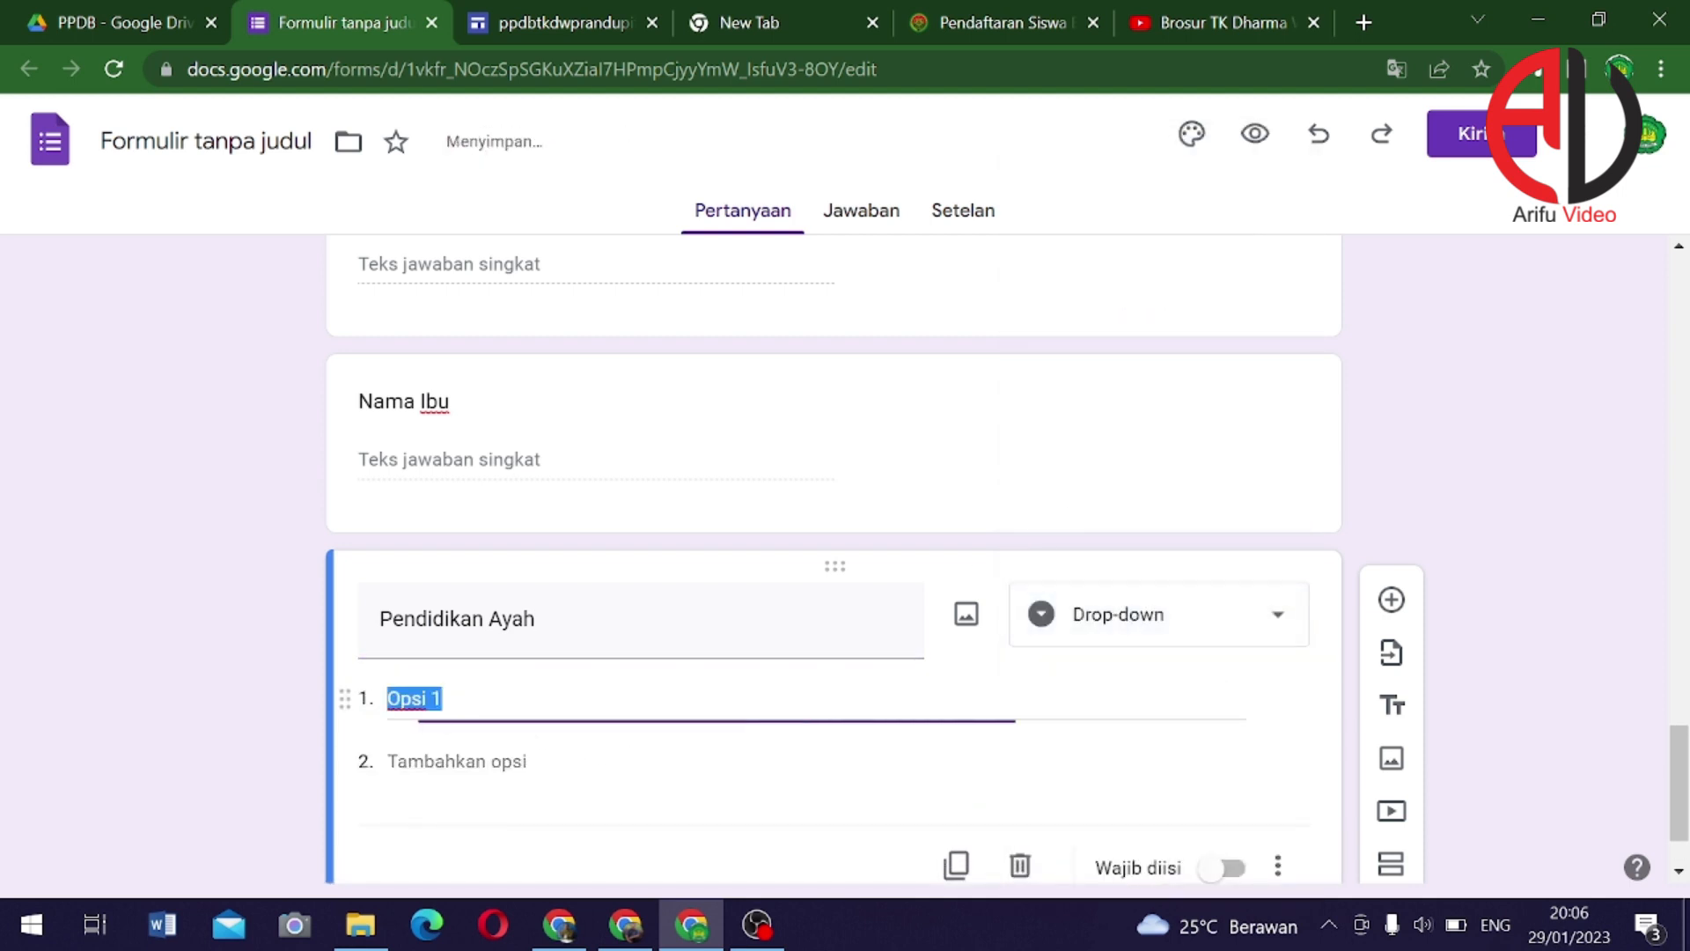
type("SD")
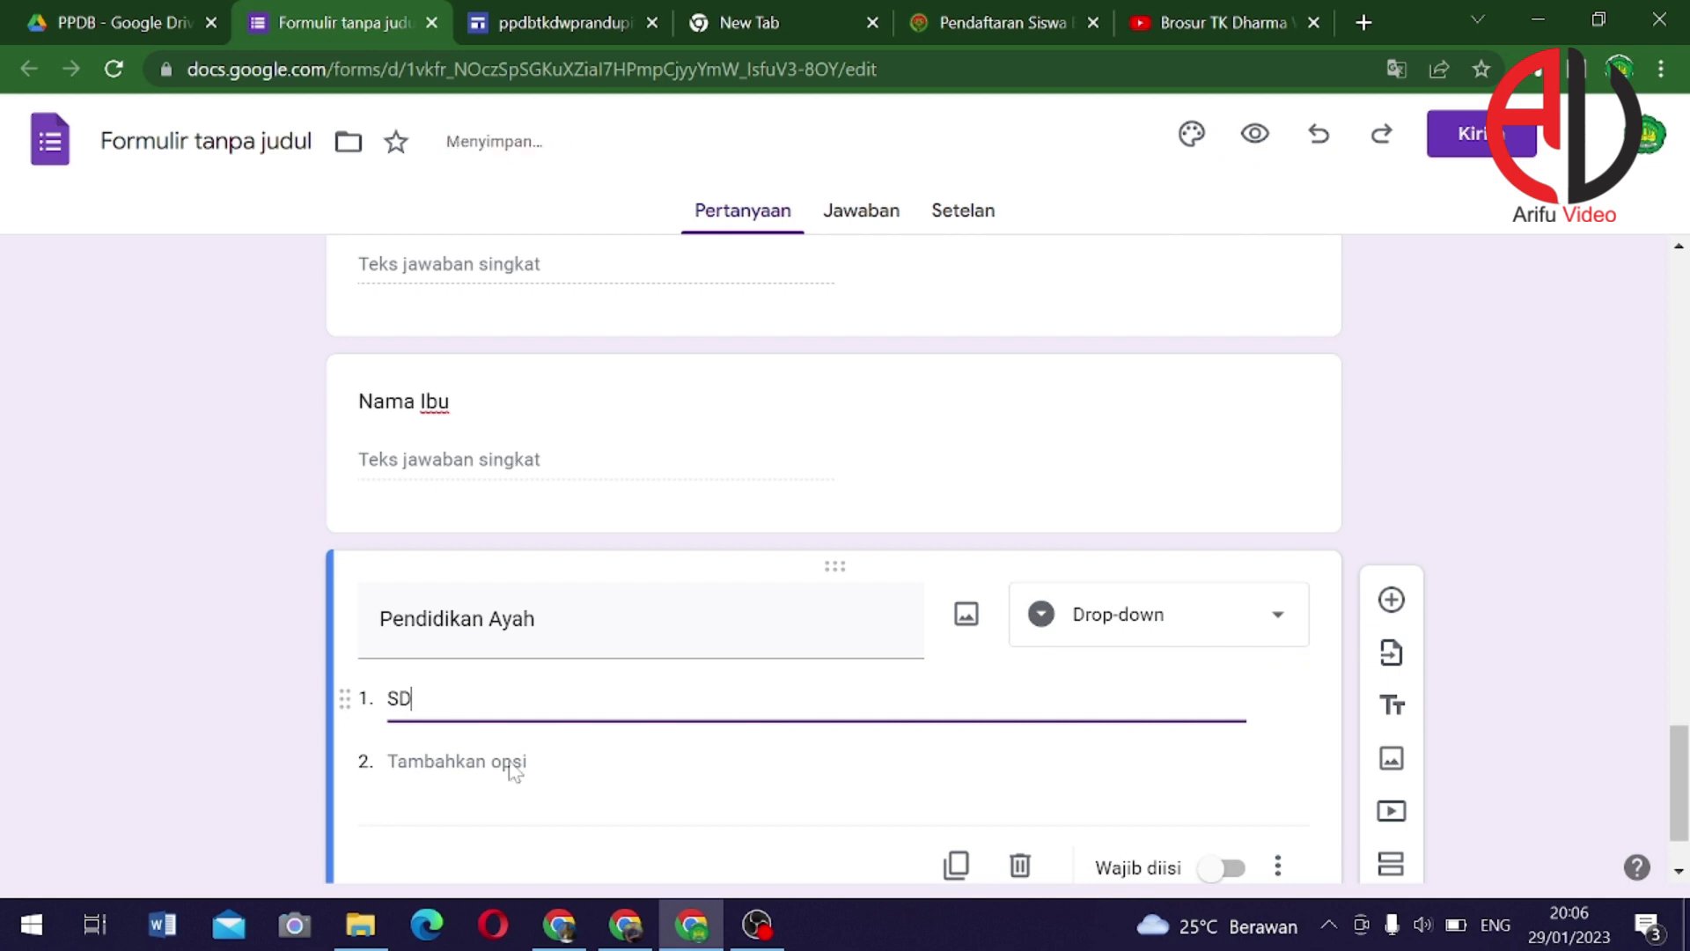
left_click(511, 765)
type("SMP")
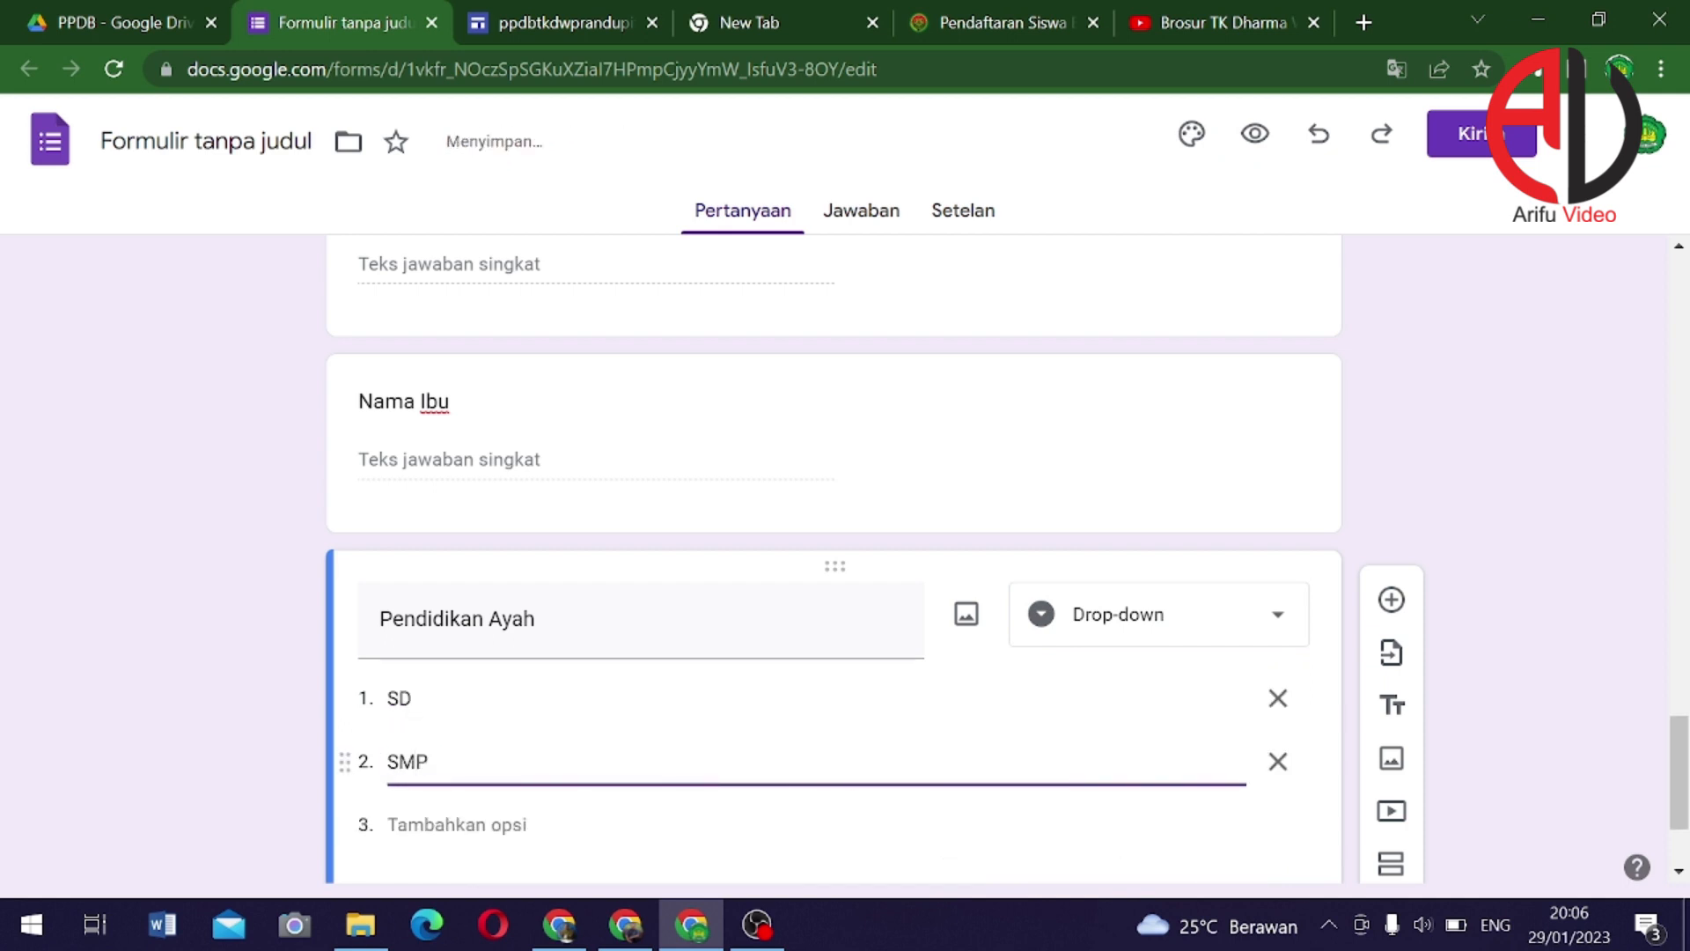
left_click(482, 832)
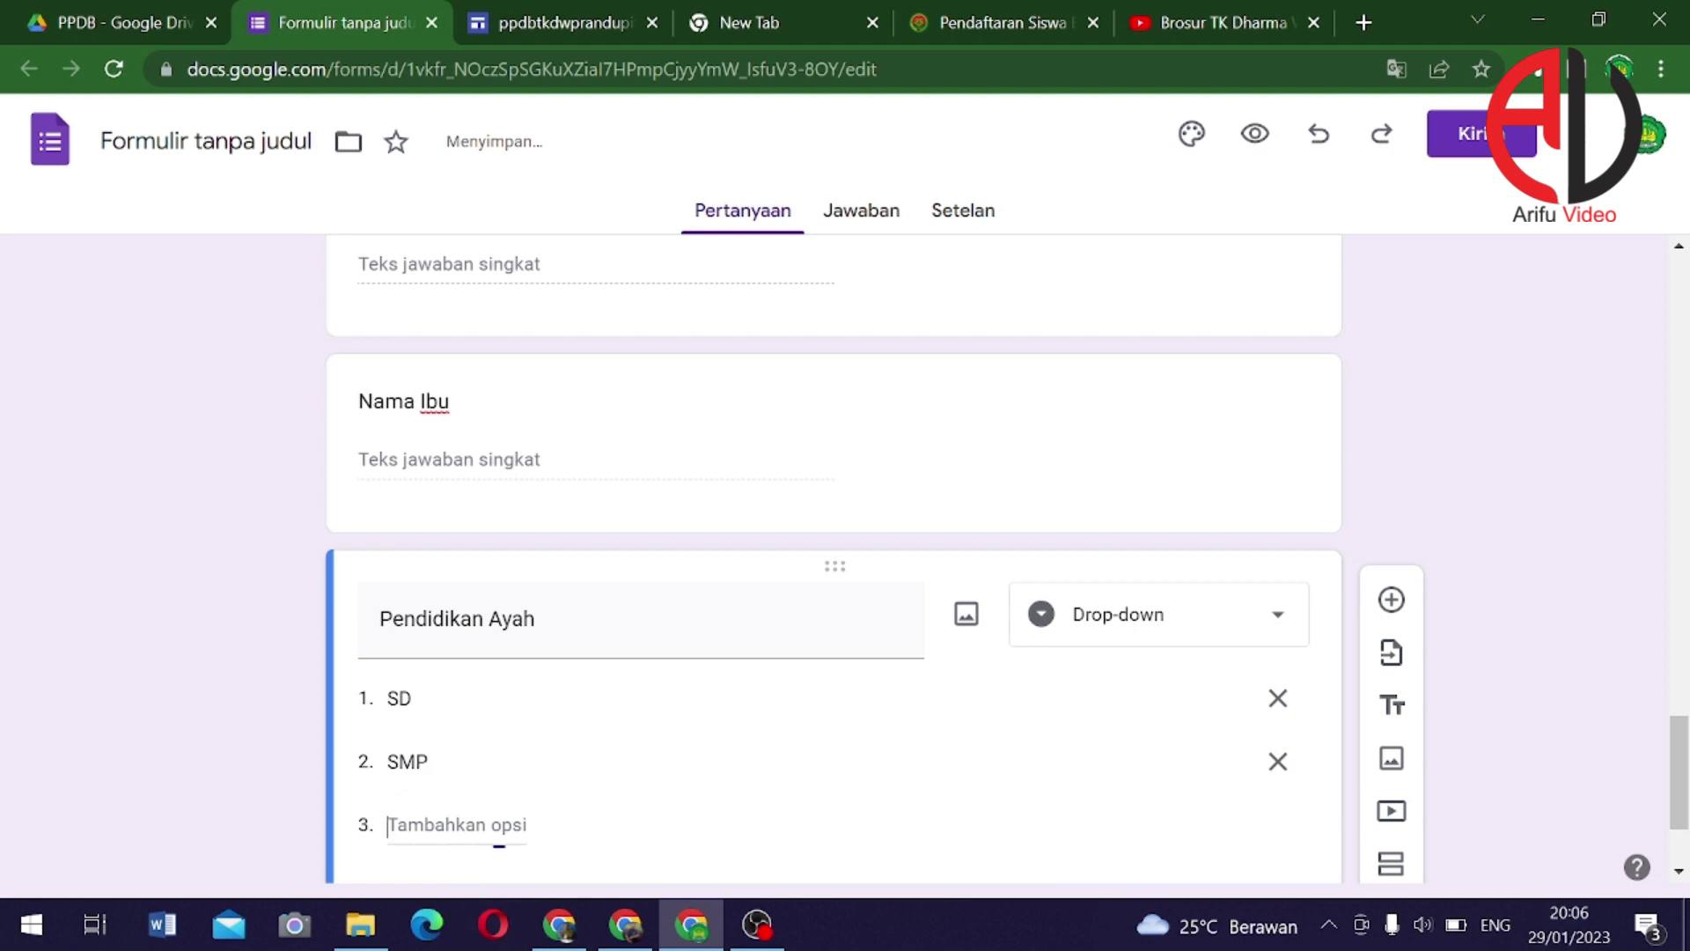
type("SMA")
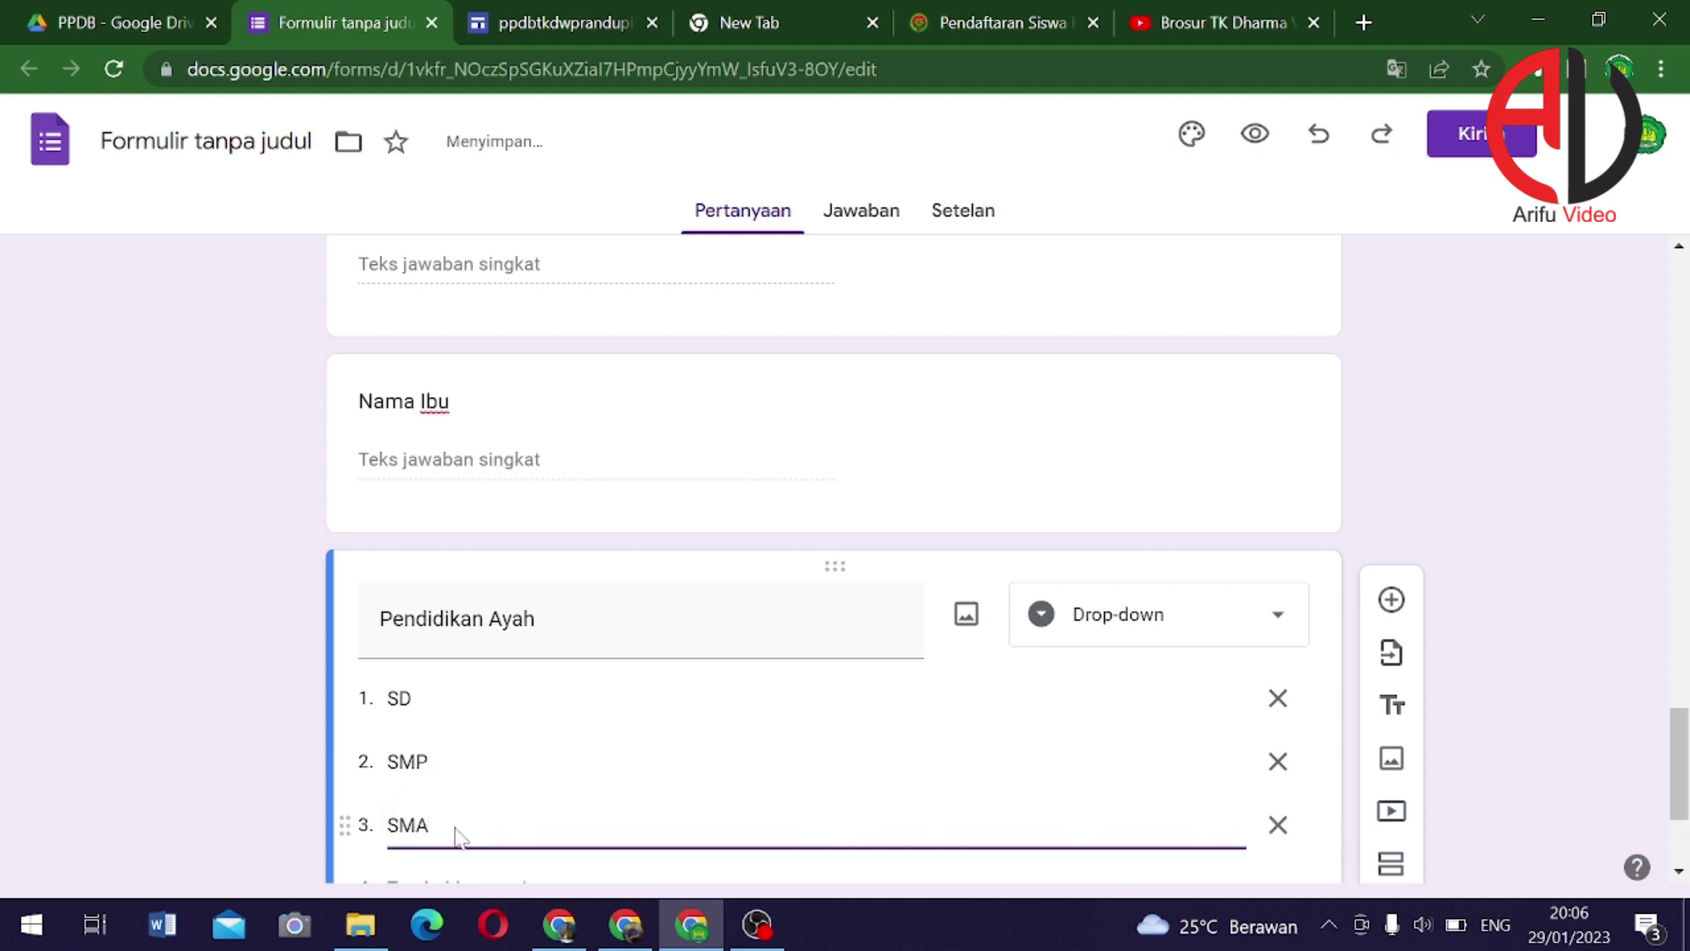
scroll(442, 839, "down", 1)
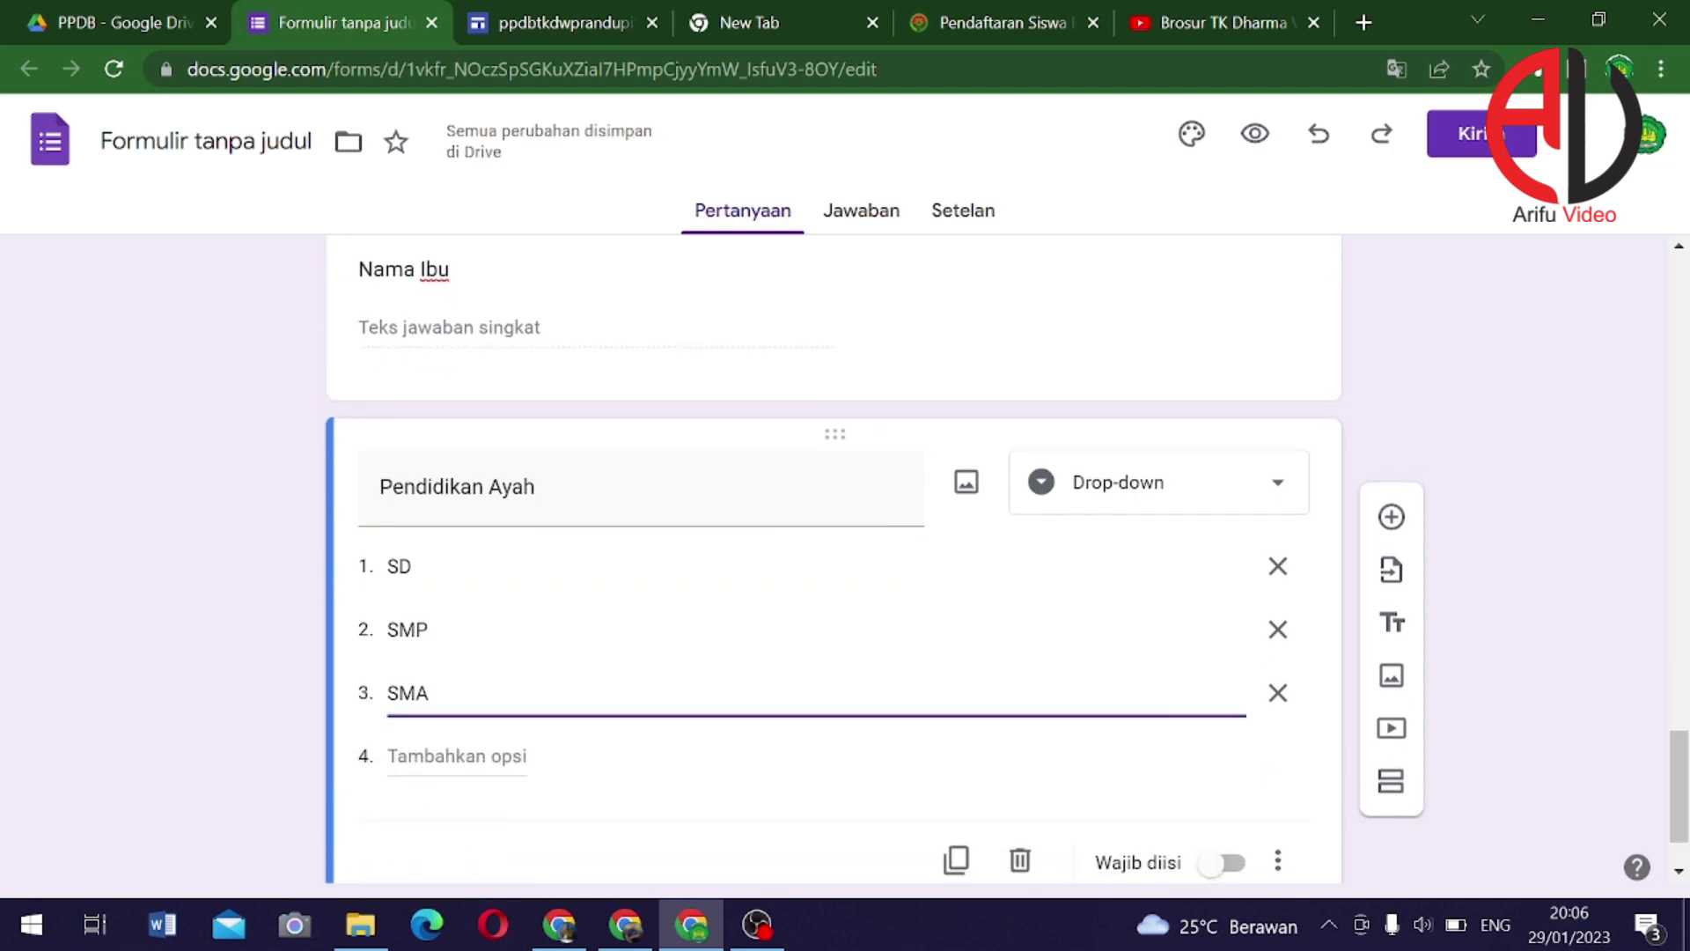
Add the answers D1/D2/D3, S1/D4, S2 and S3
left_click(454, 756)
type("D1/D2/D3")
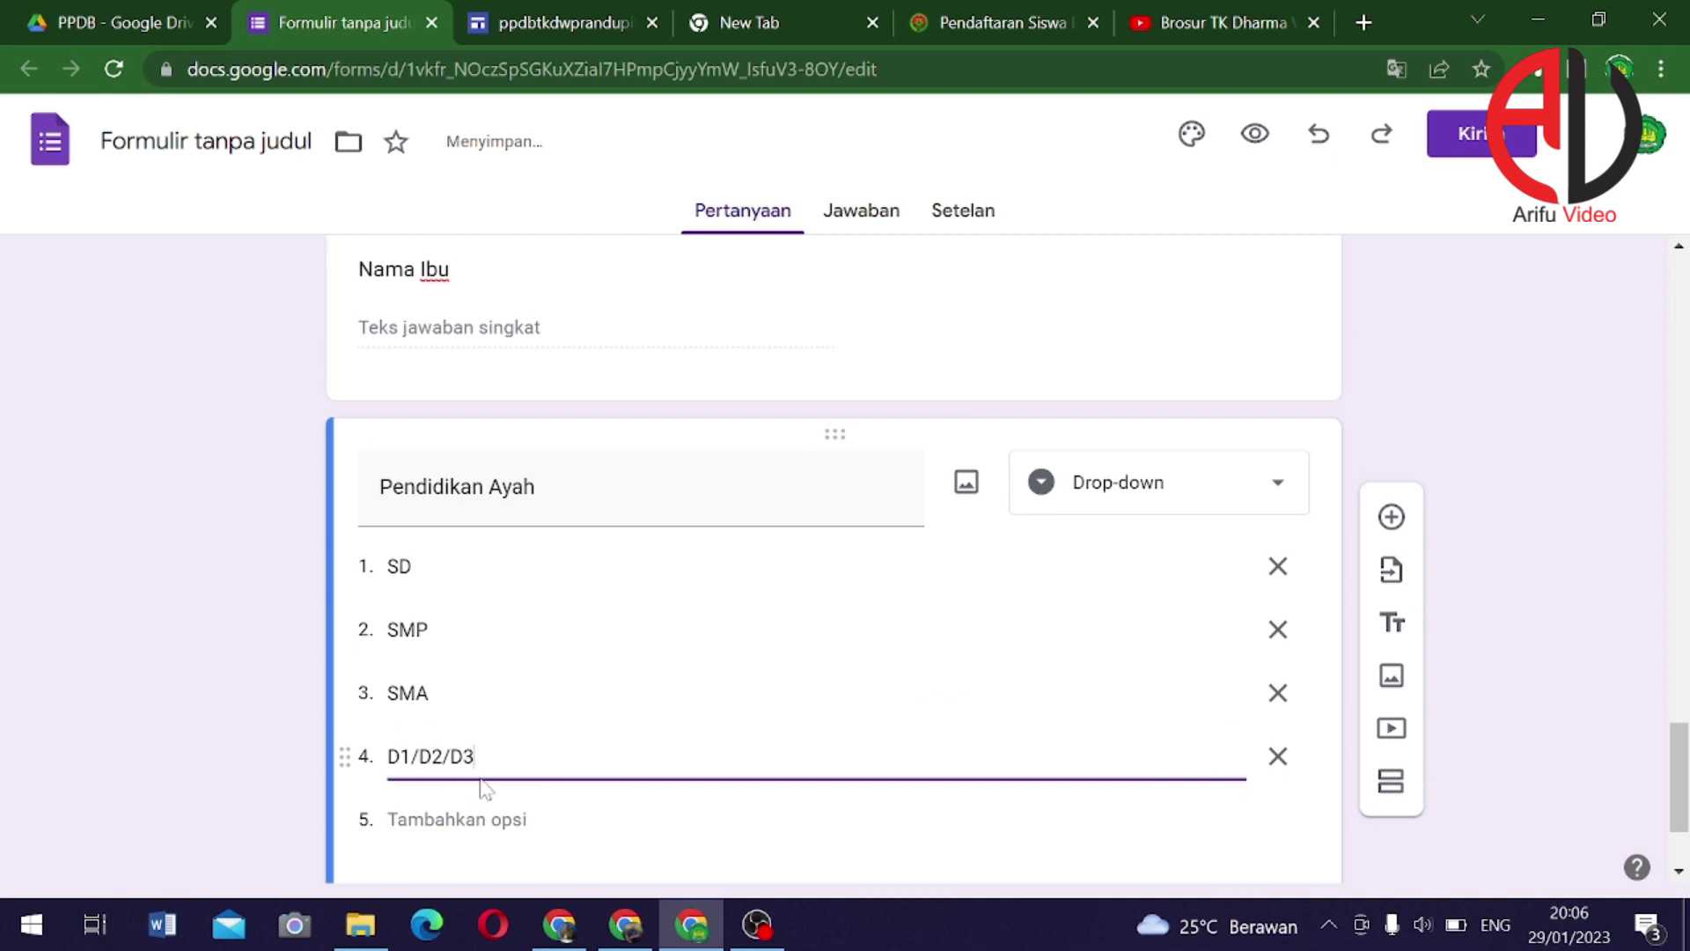
key("Return")
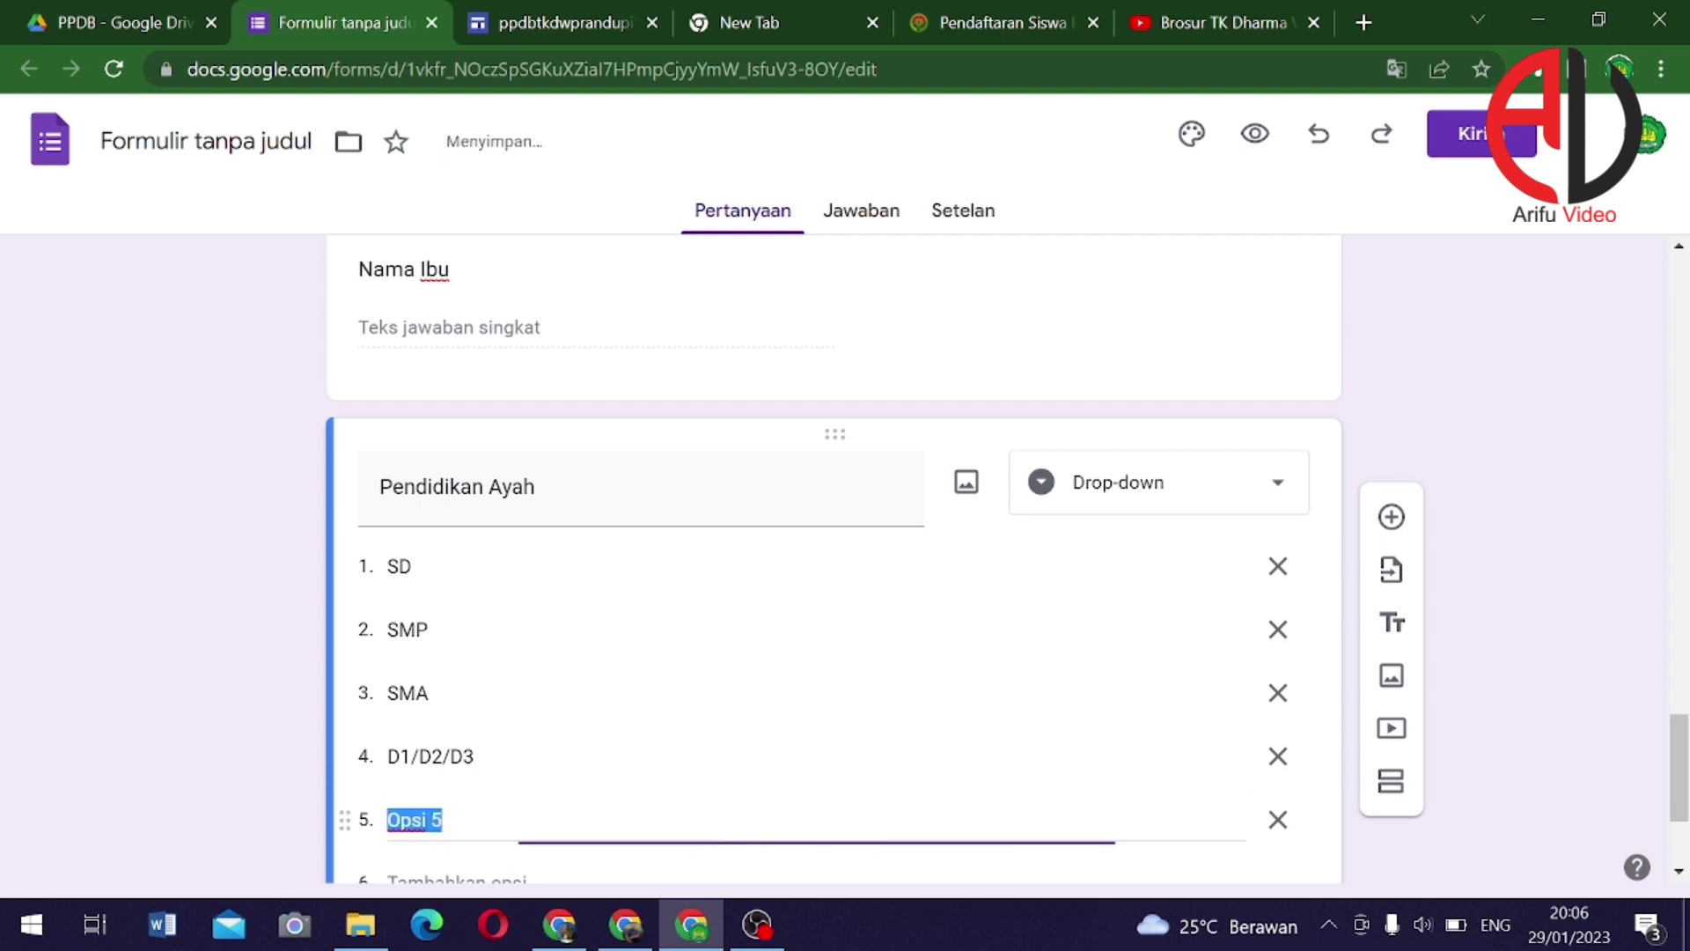
type("S1/D4")
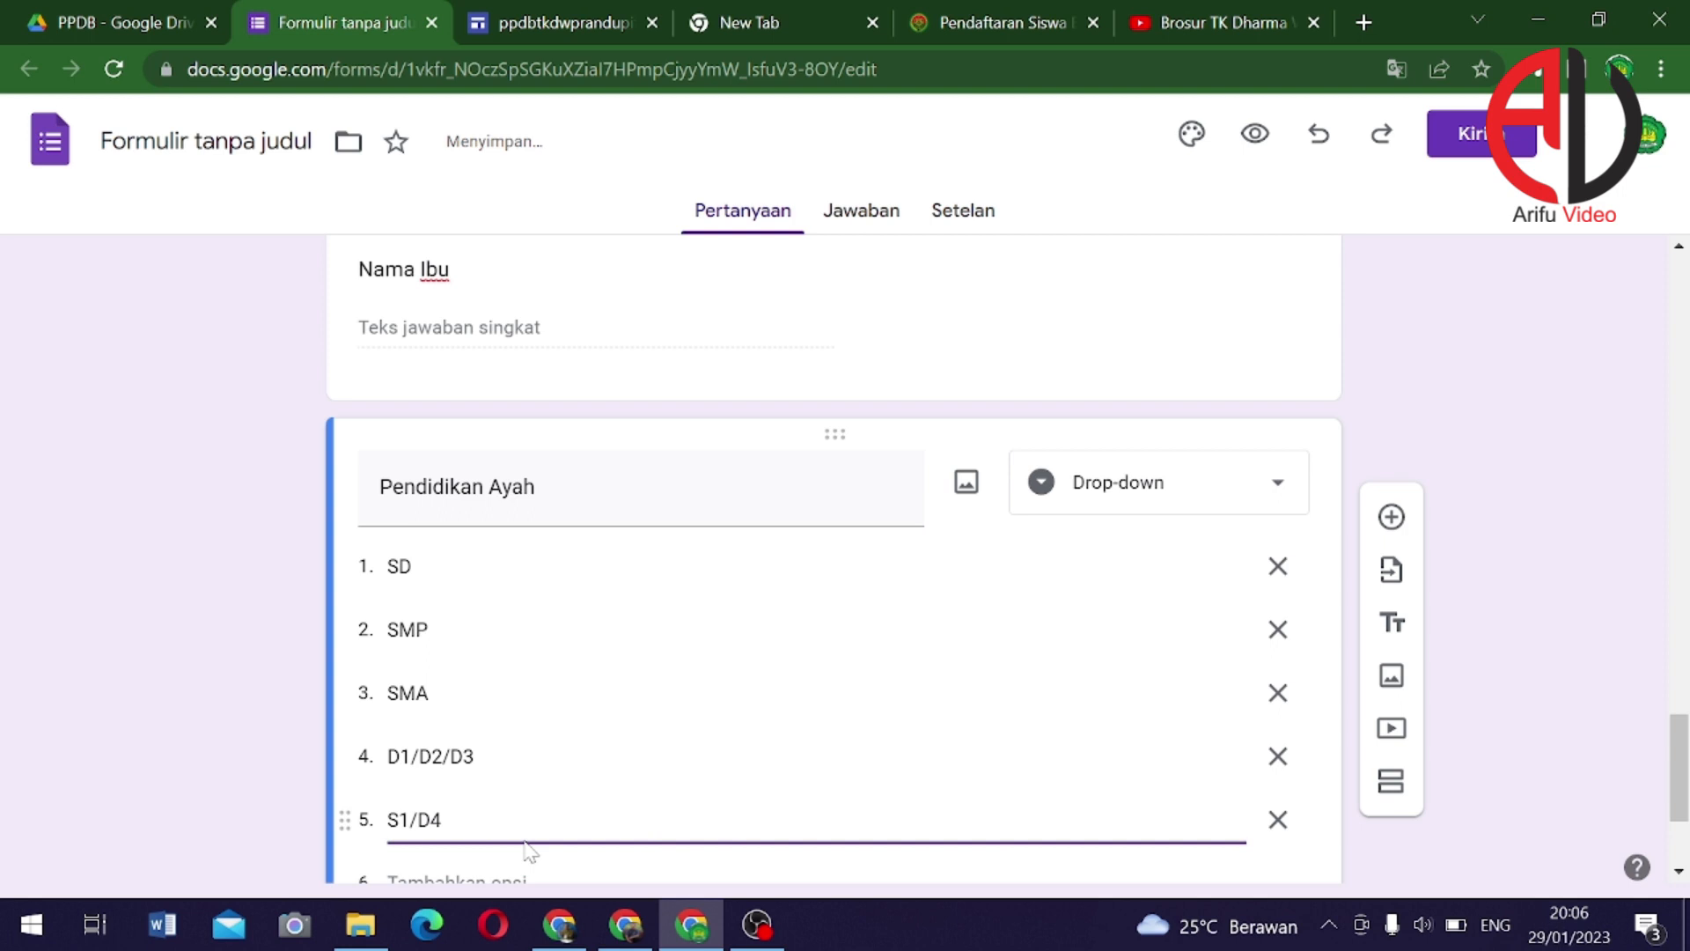
scroll(511, 836, "down", 2)
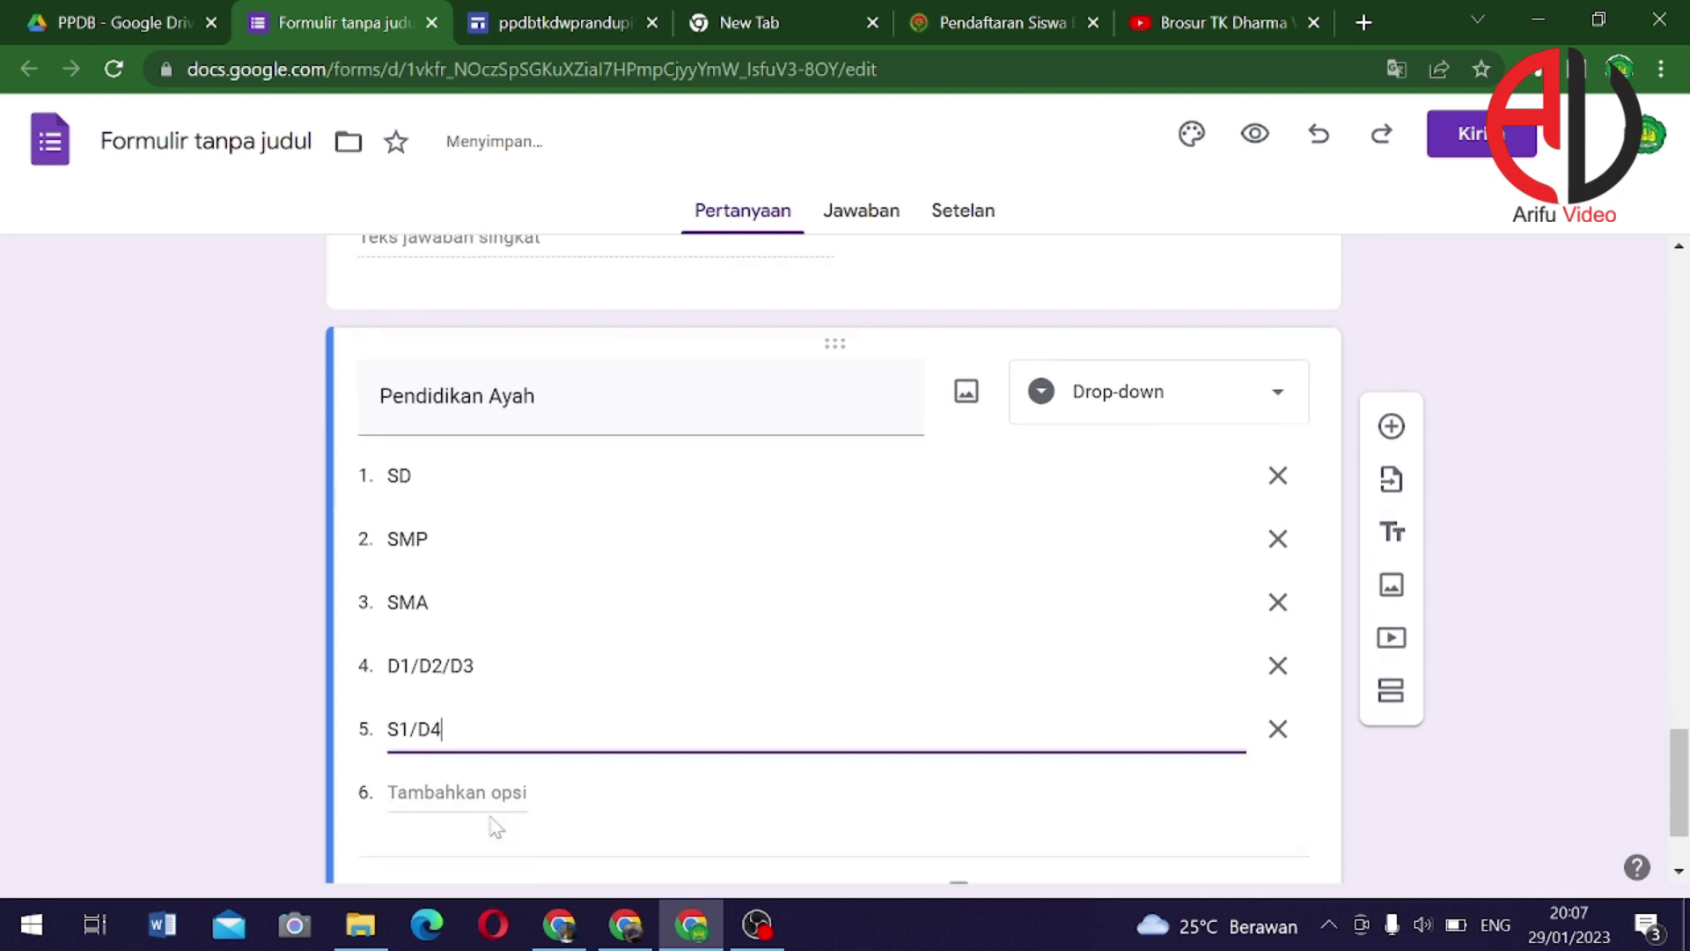
key("Return")
type("S")
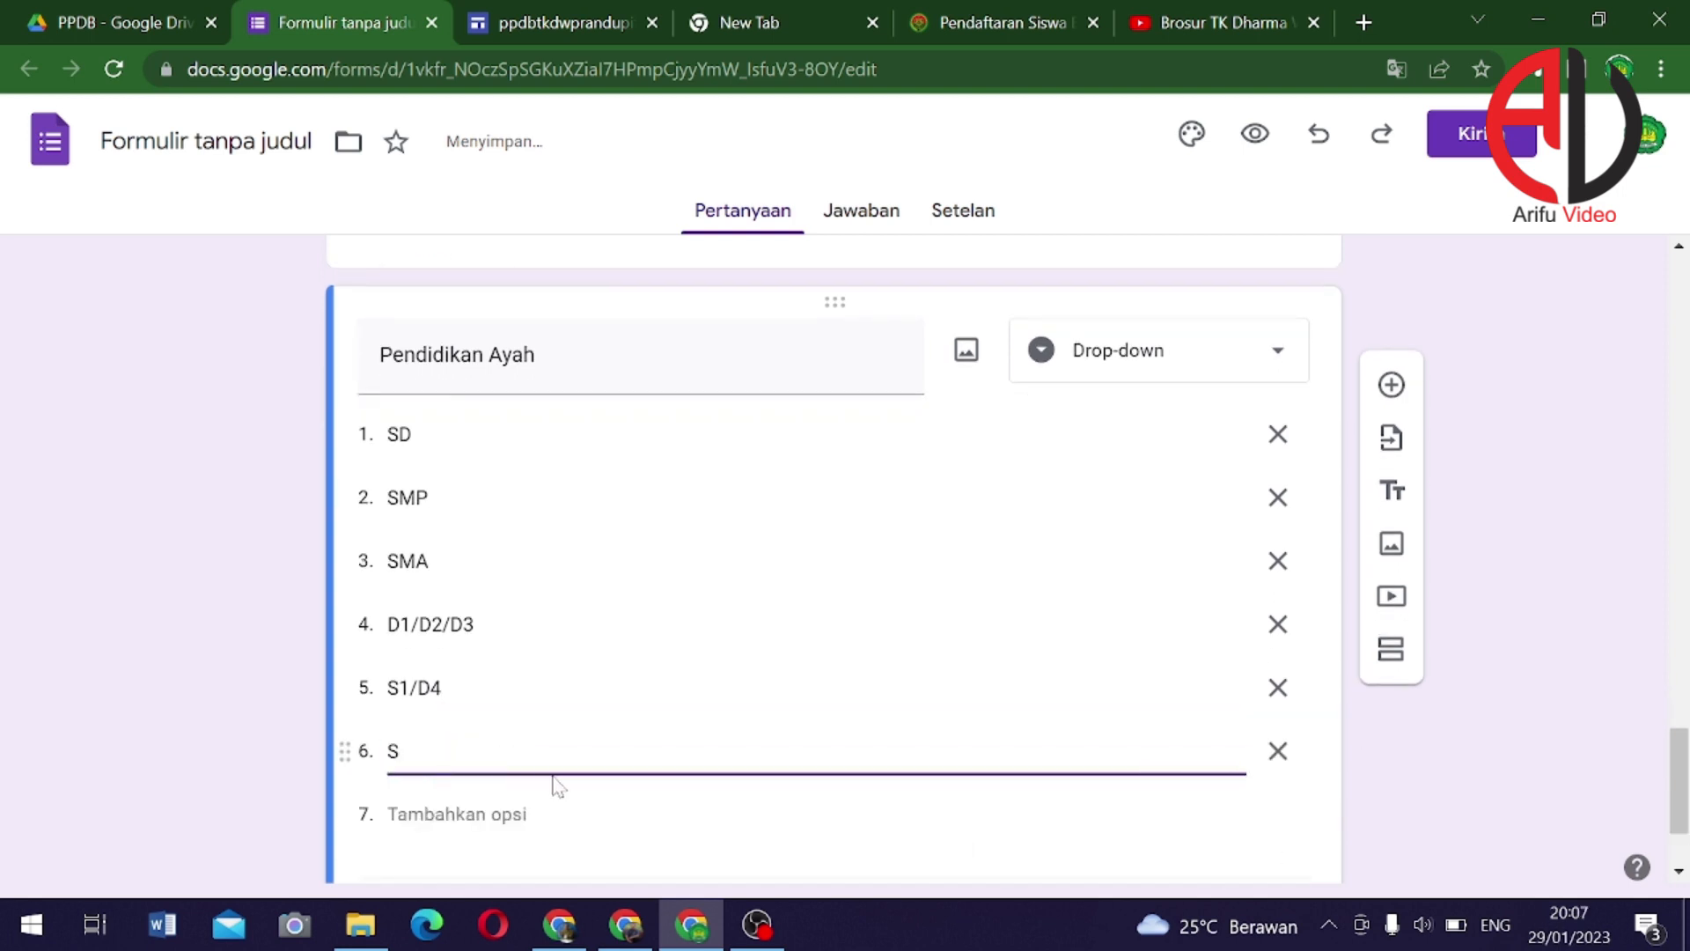
type("2")
key("Return")
type("S3")
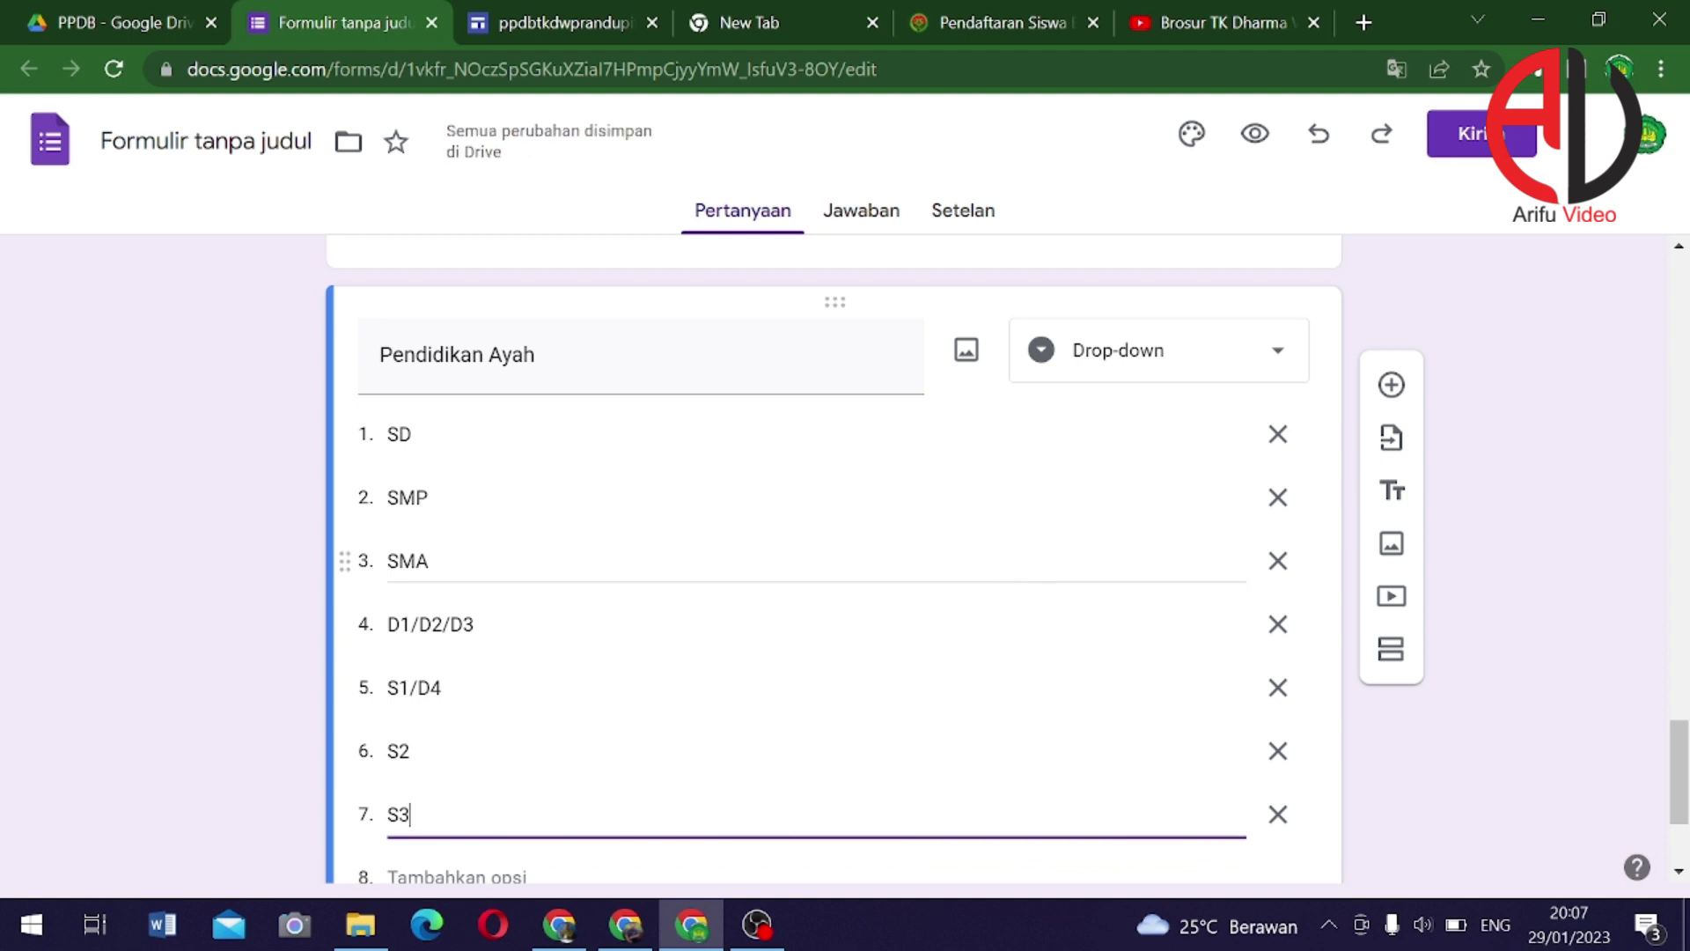
scroll(690, 573, "down", 3)
Duplicate Pendidikan Ayah and retitle the copy 'Pendidikan Ibu'
left_click(960, 756)
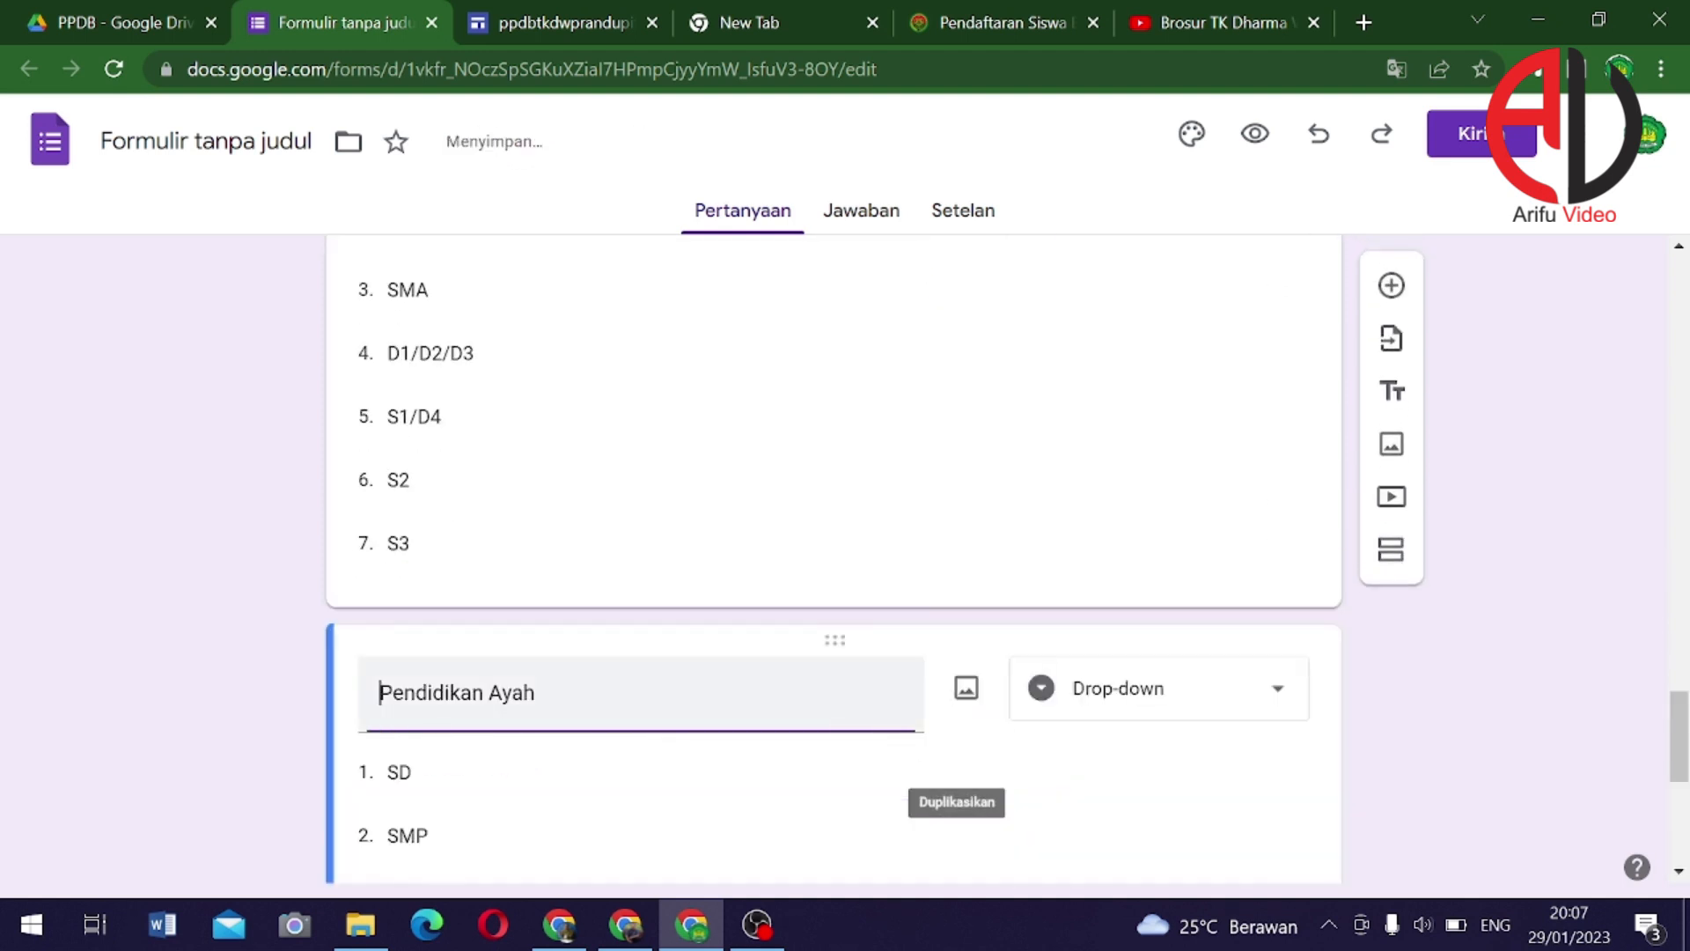
double_click(523, 693)
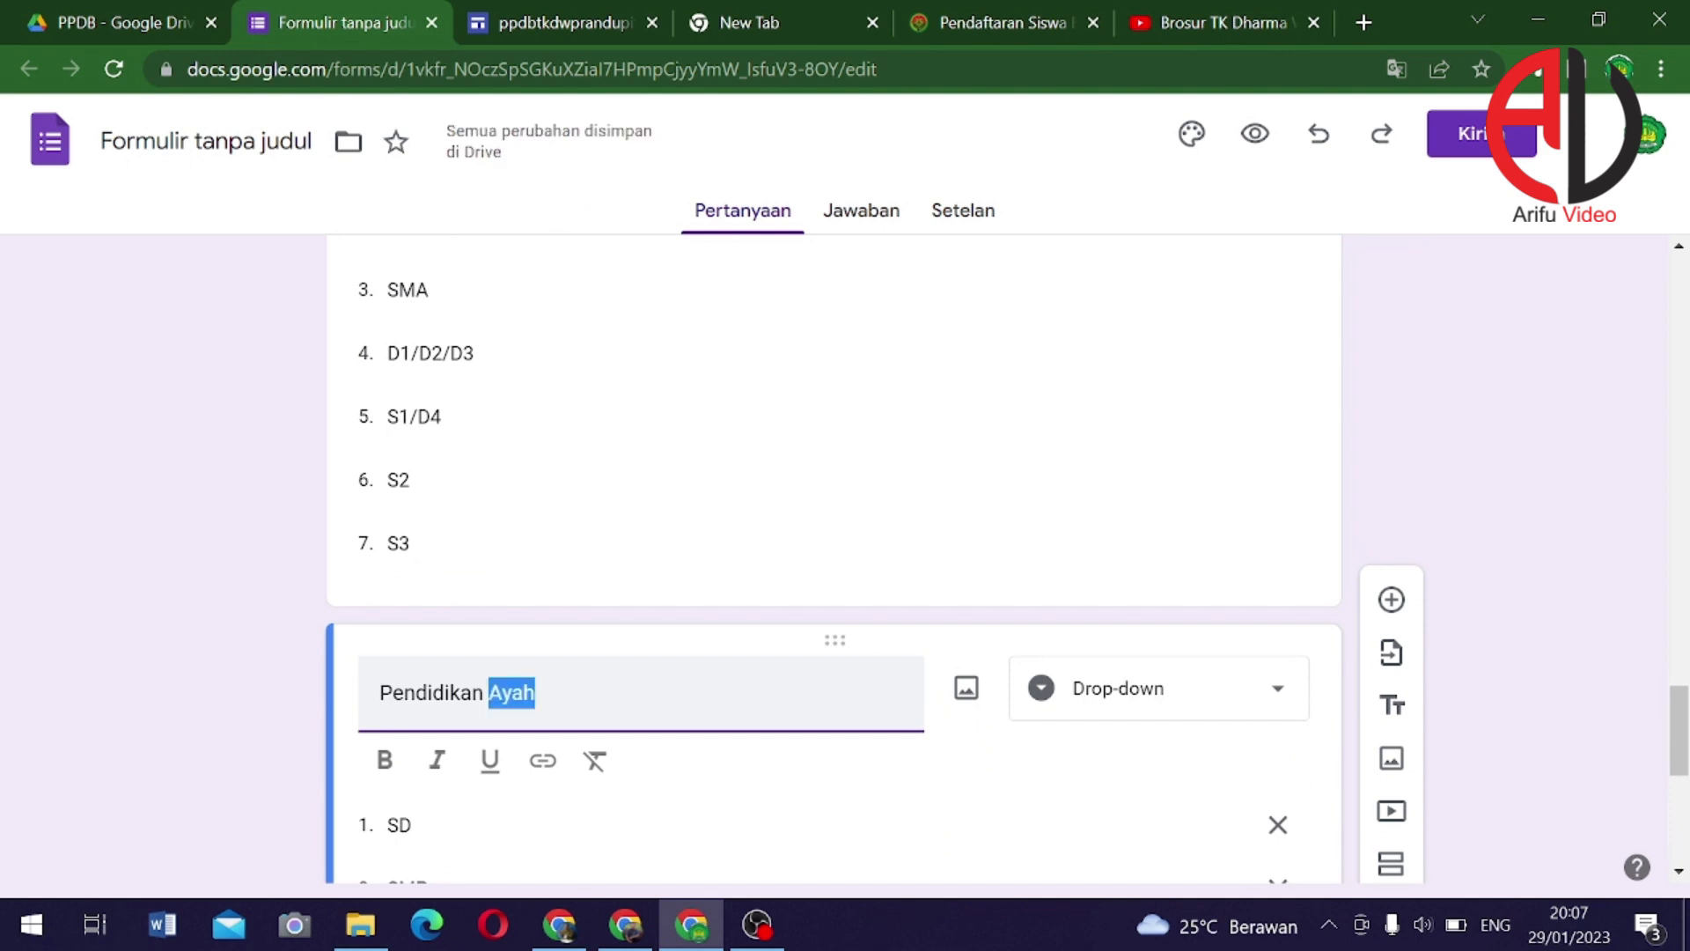
type("Ibu")
scroll(728, 724, "down", 7)
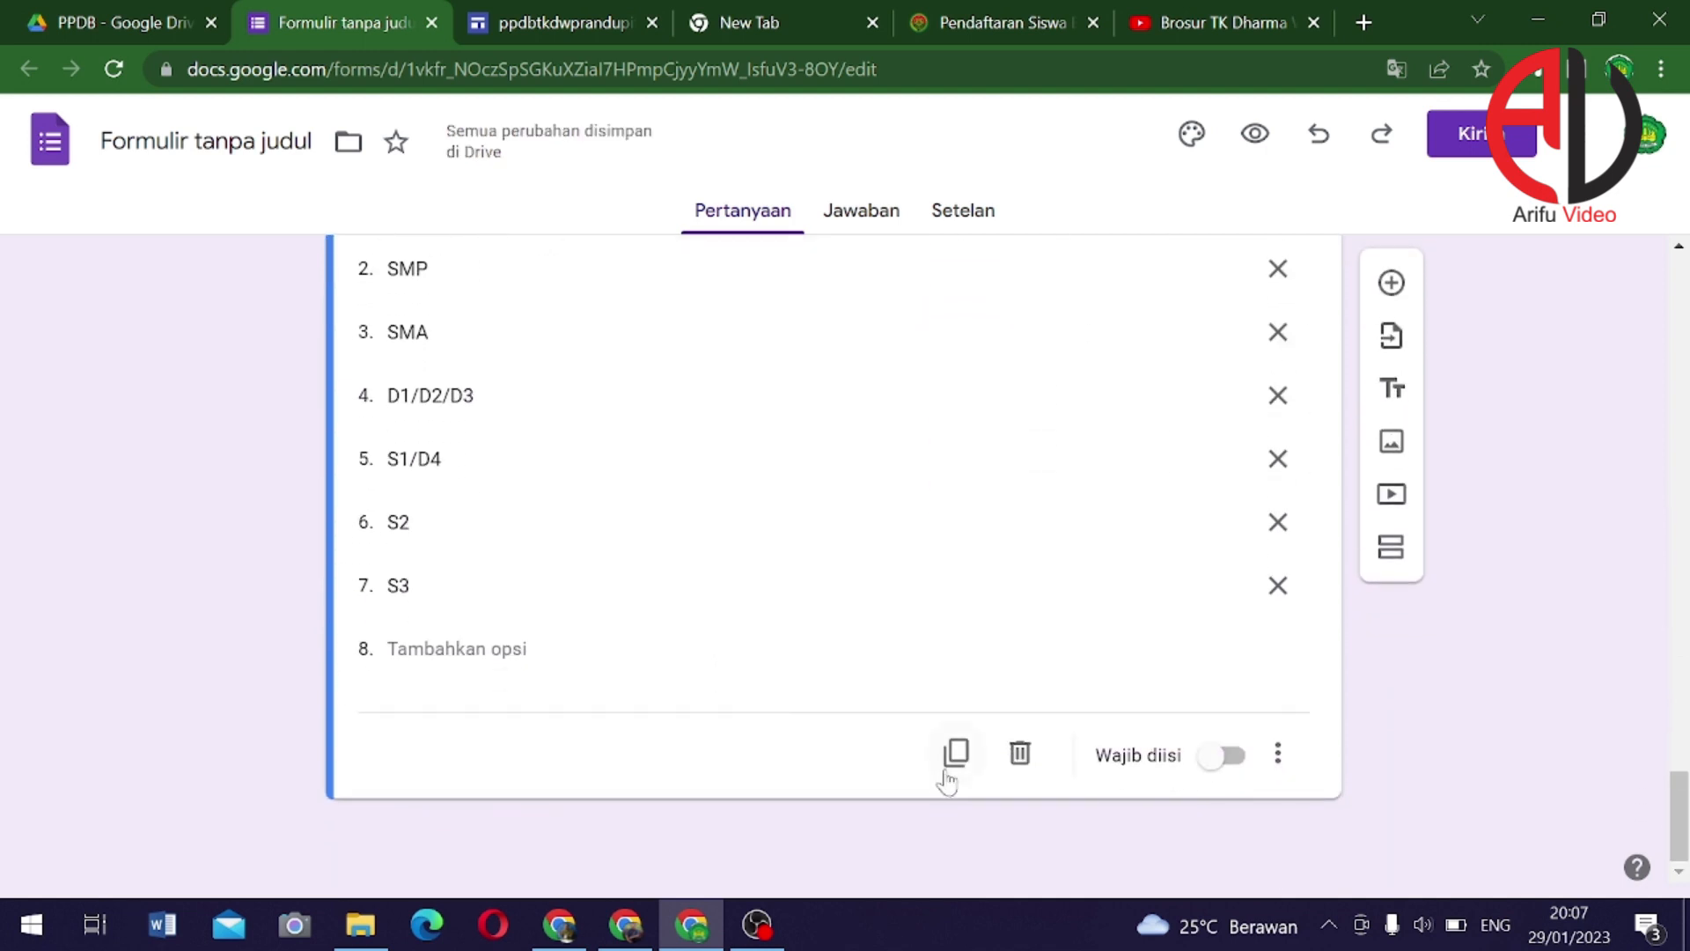
Duplicate Pendidikan Ibu and retitle the copy 'Pekerjaan Ayah'
left_click(957, 754)
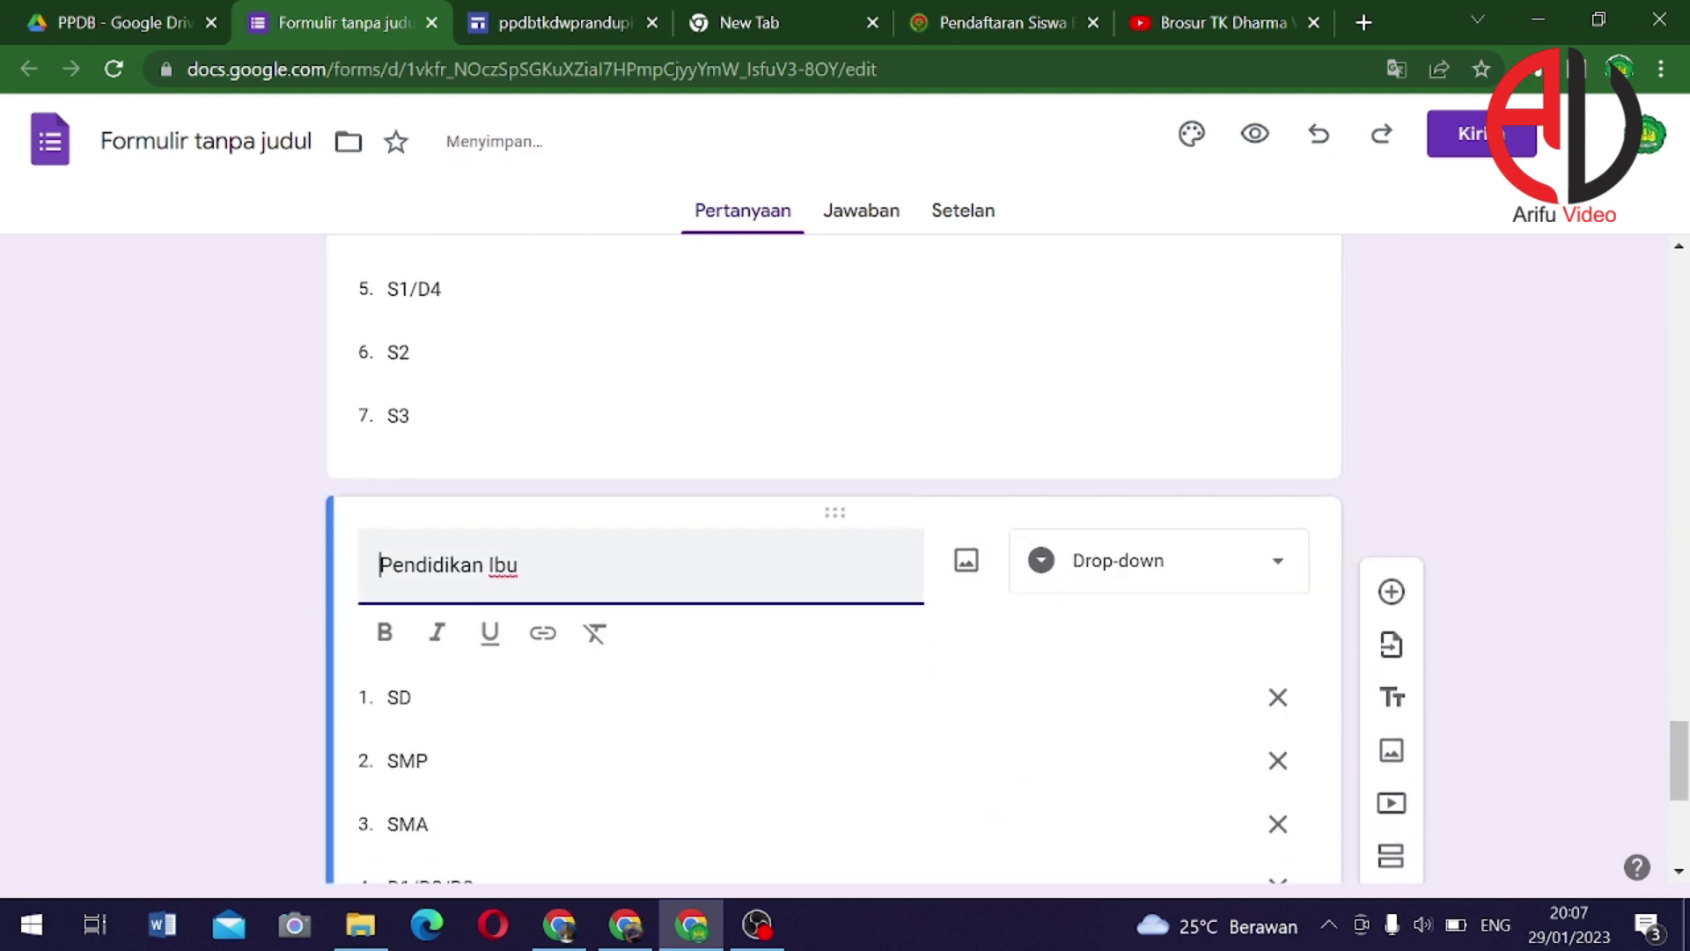
double_click(444, 565)
type("Peker")
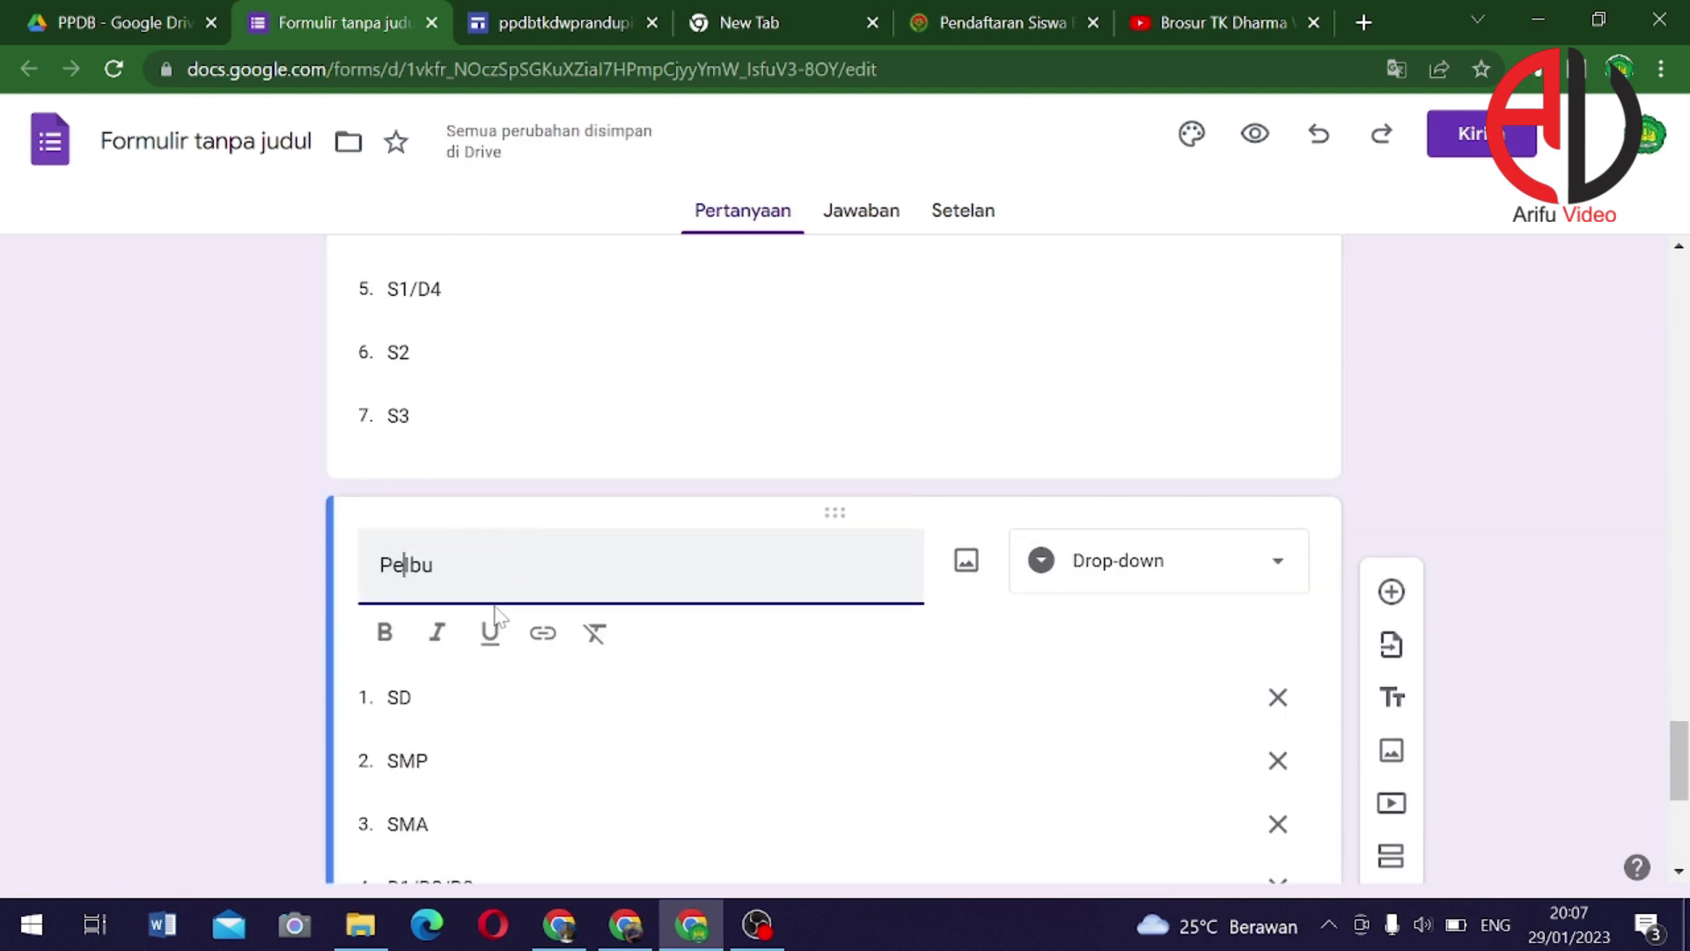
type("jaan")
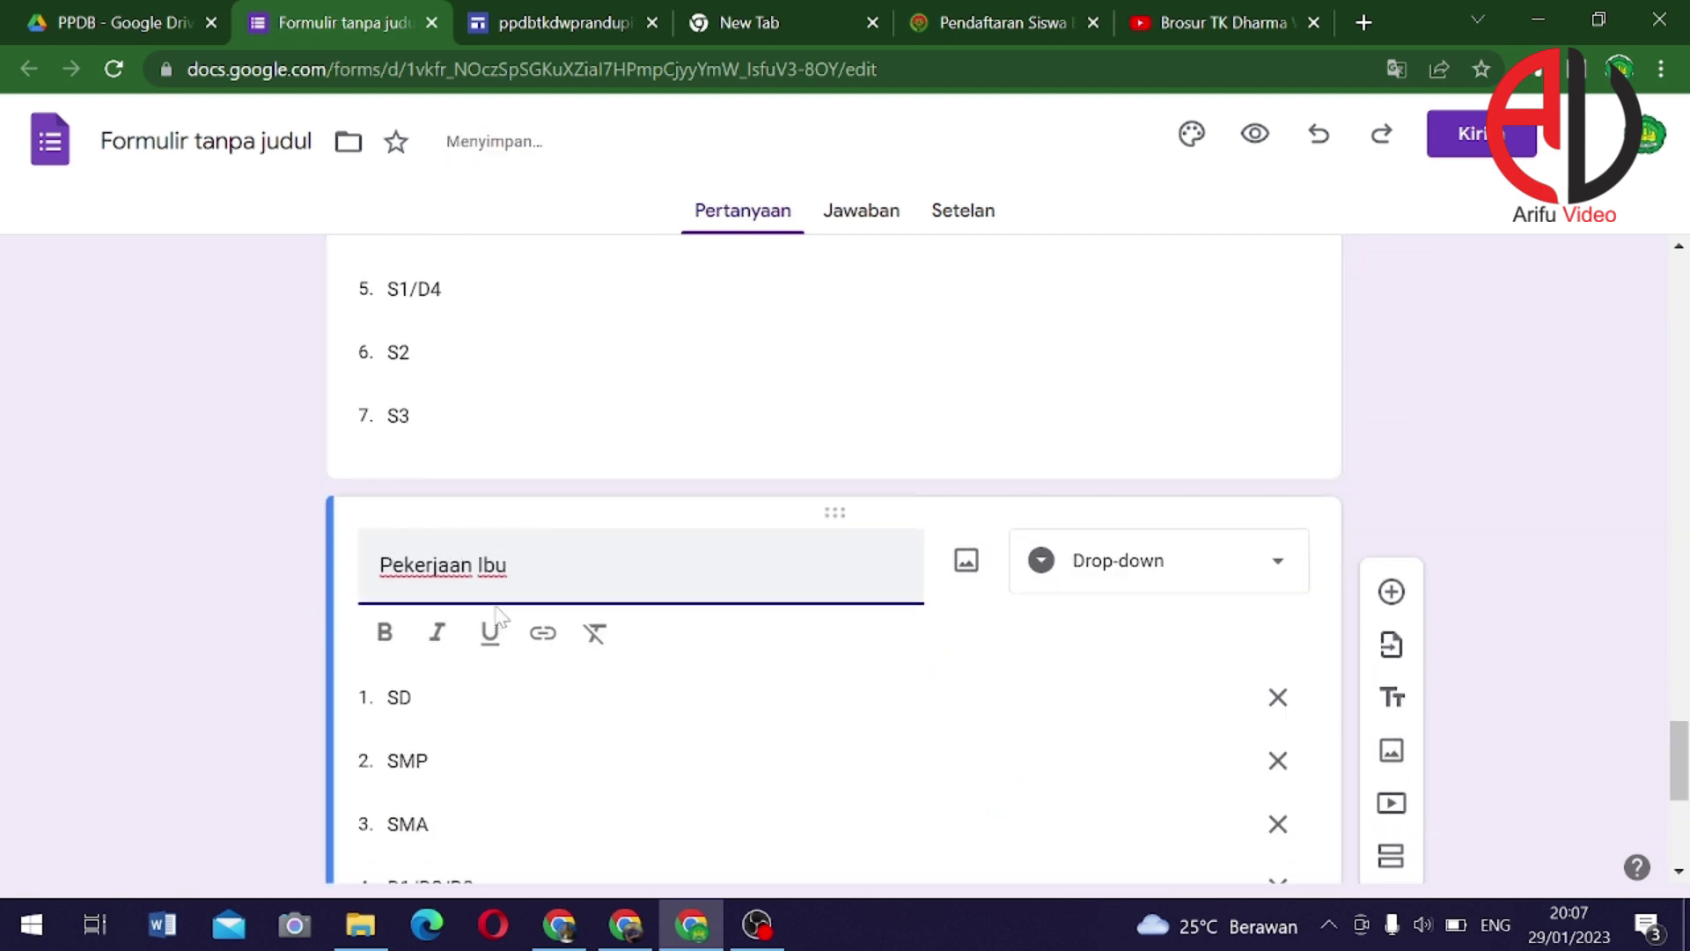
key("shift+Right")
key("shift+Right")
type("Ayah")
scroll(464, 667, "down", 1)
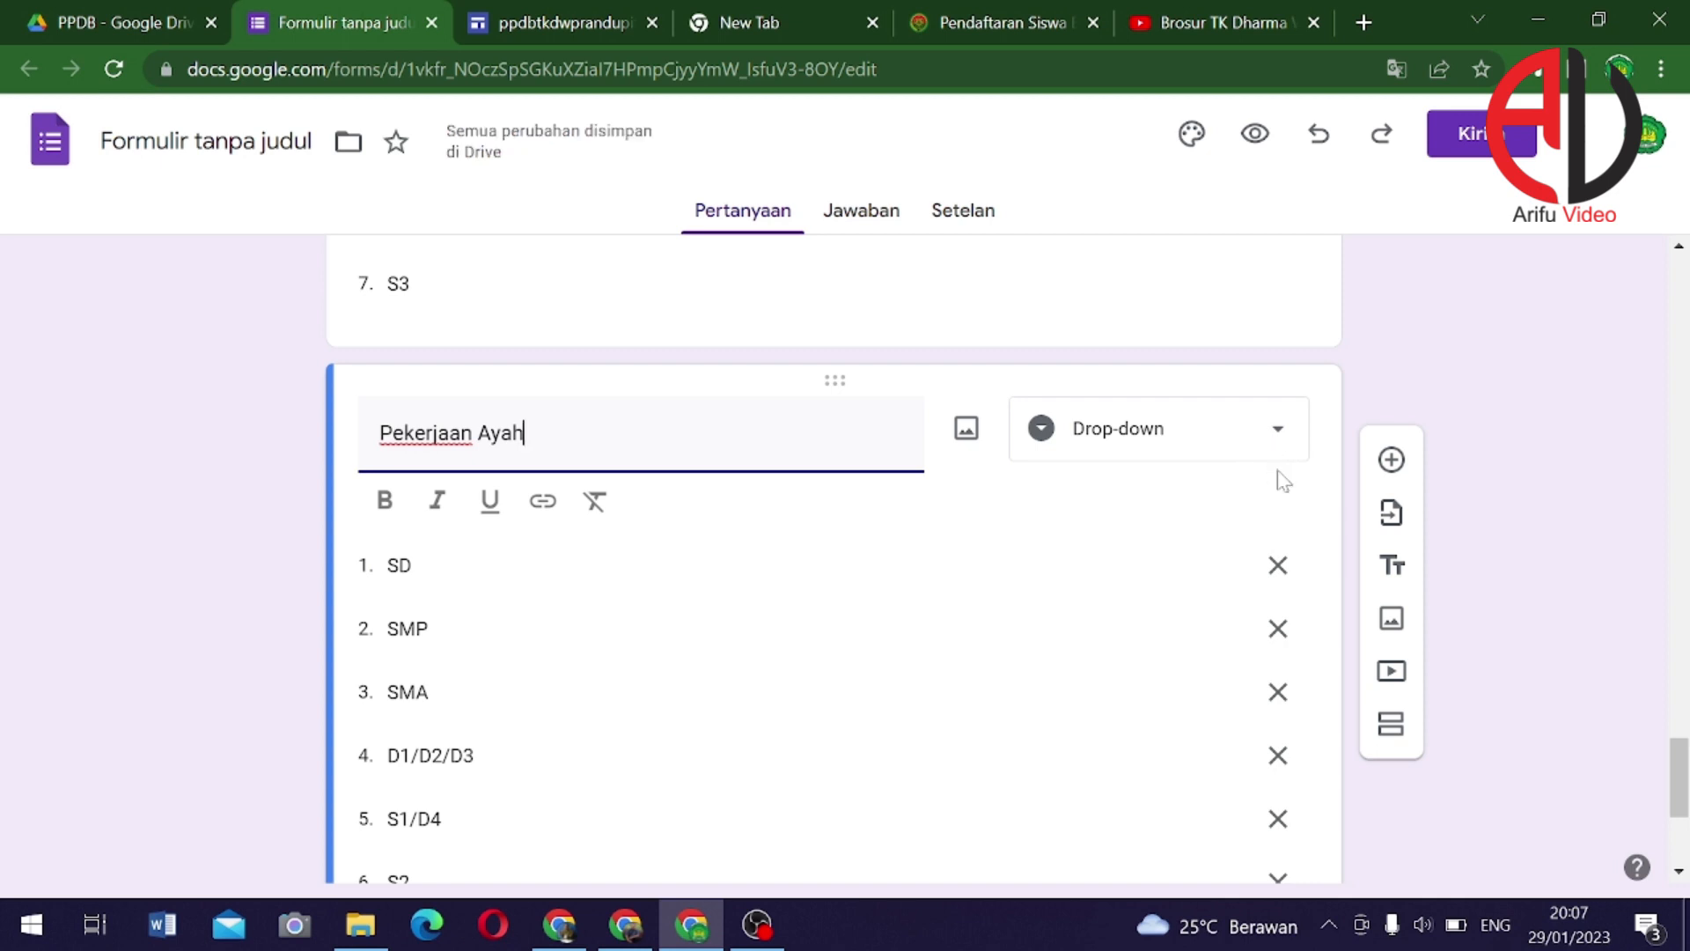
Replace the first education answers with Tani, Guru and Dosen, removing the extra option
left_click(399, 566)
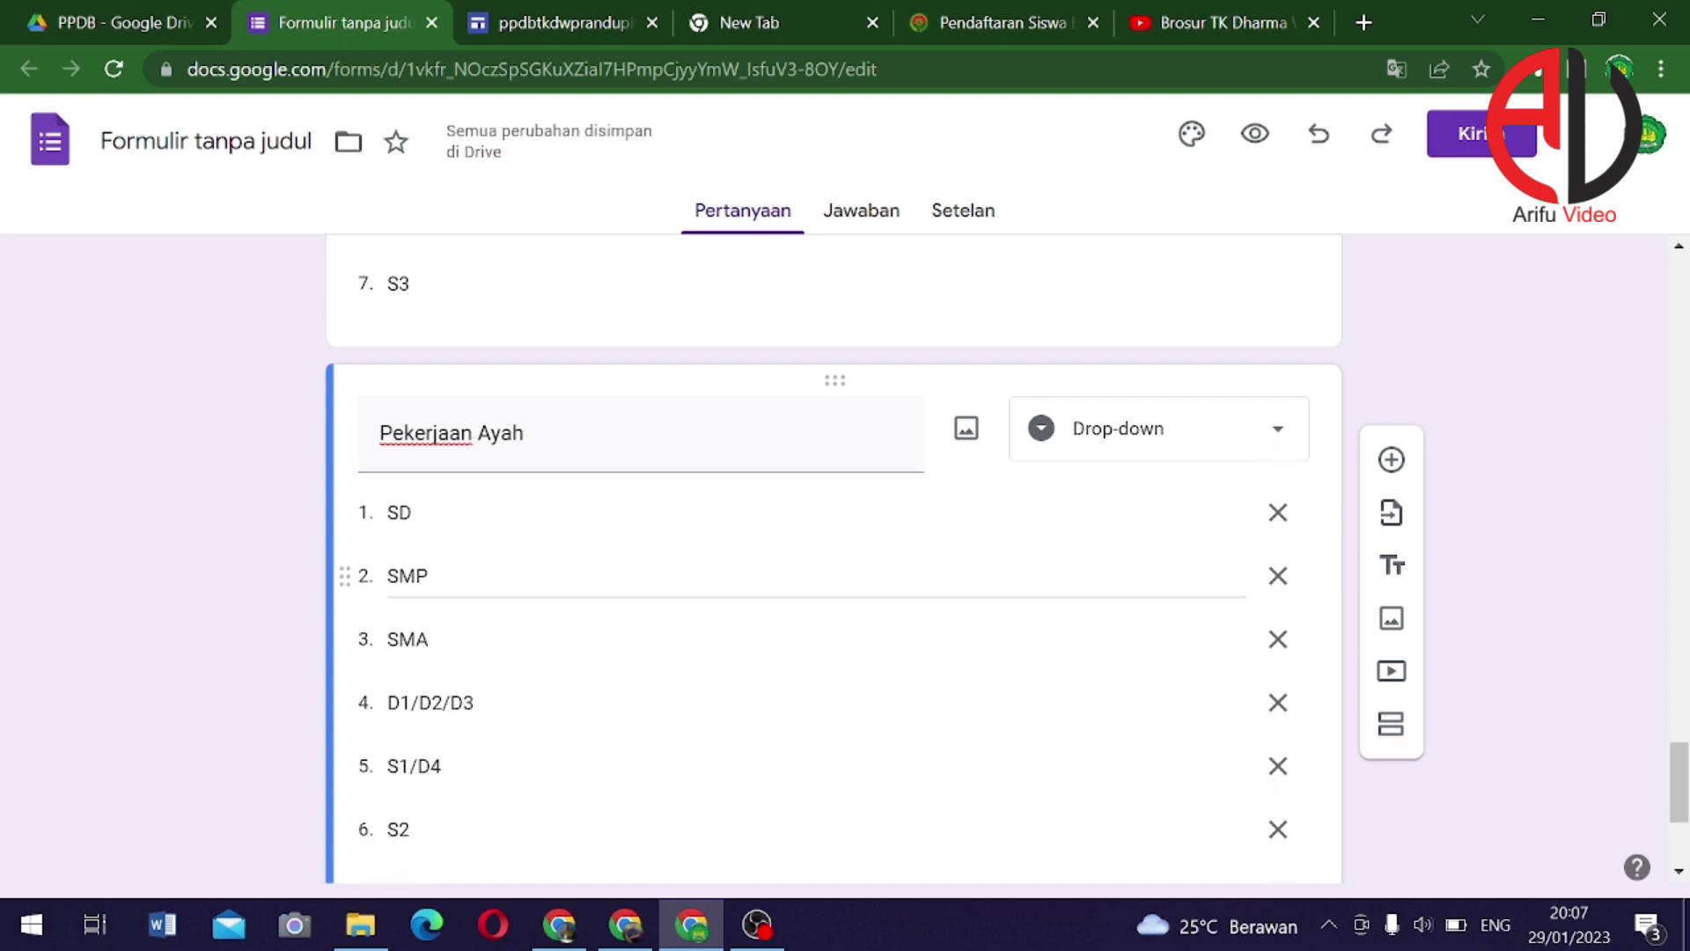
left_click(459, 513)
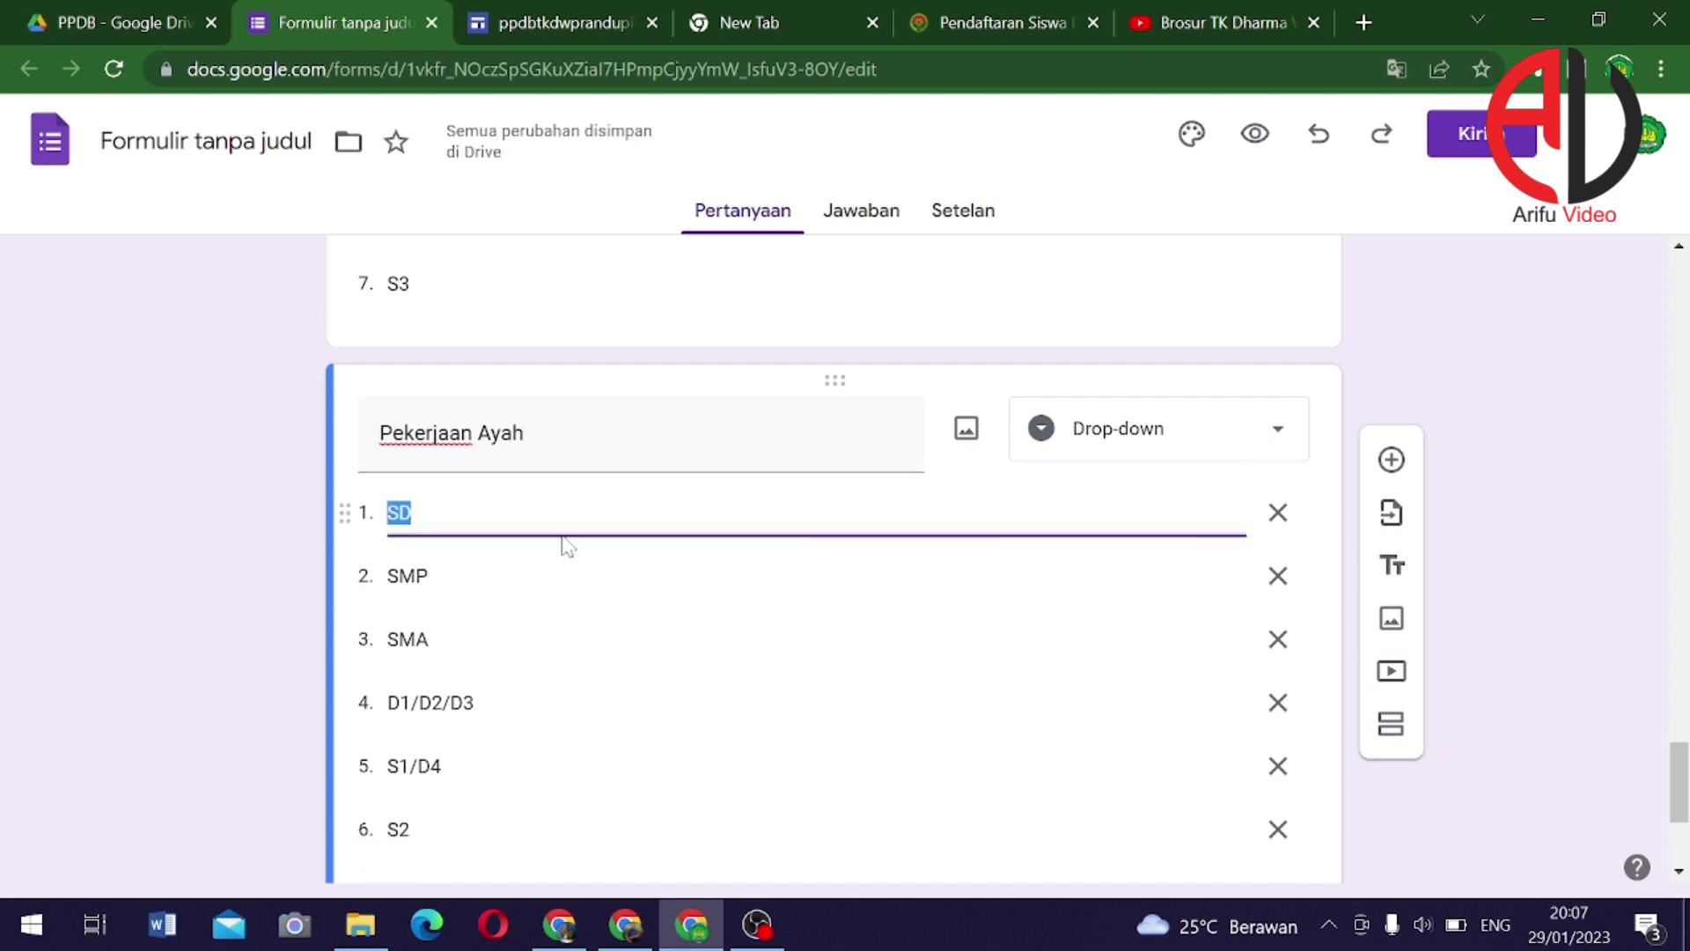
type("Tani")
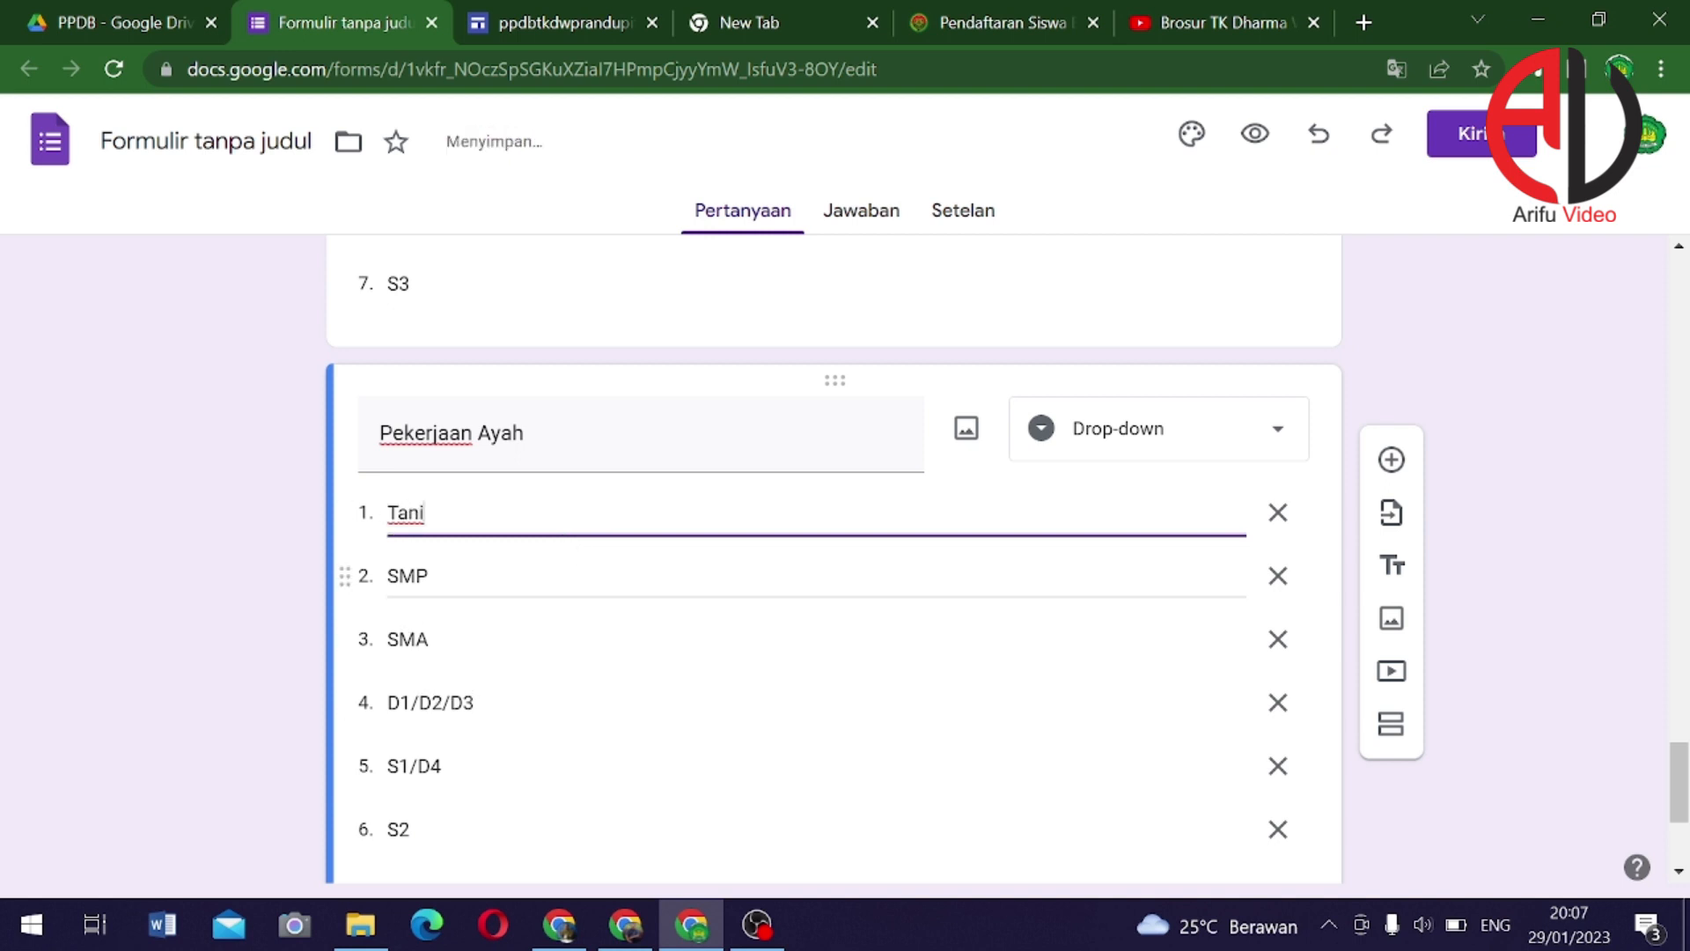
left_click(489, 590)
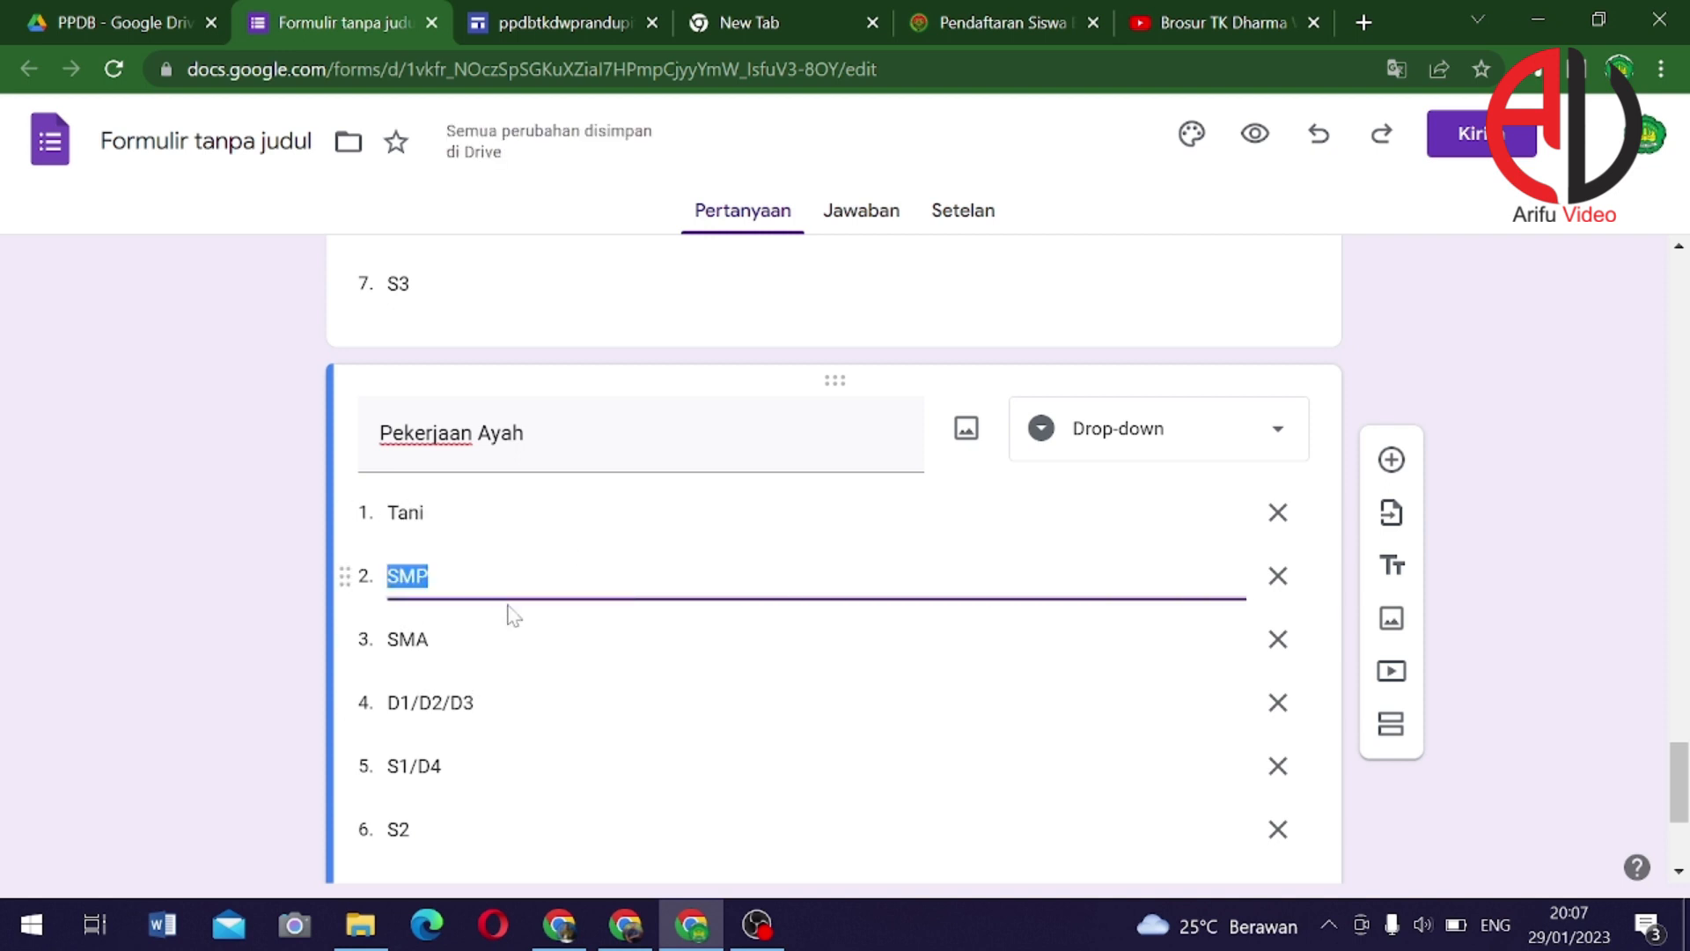
type("Wira")
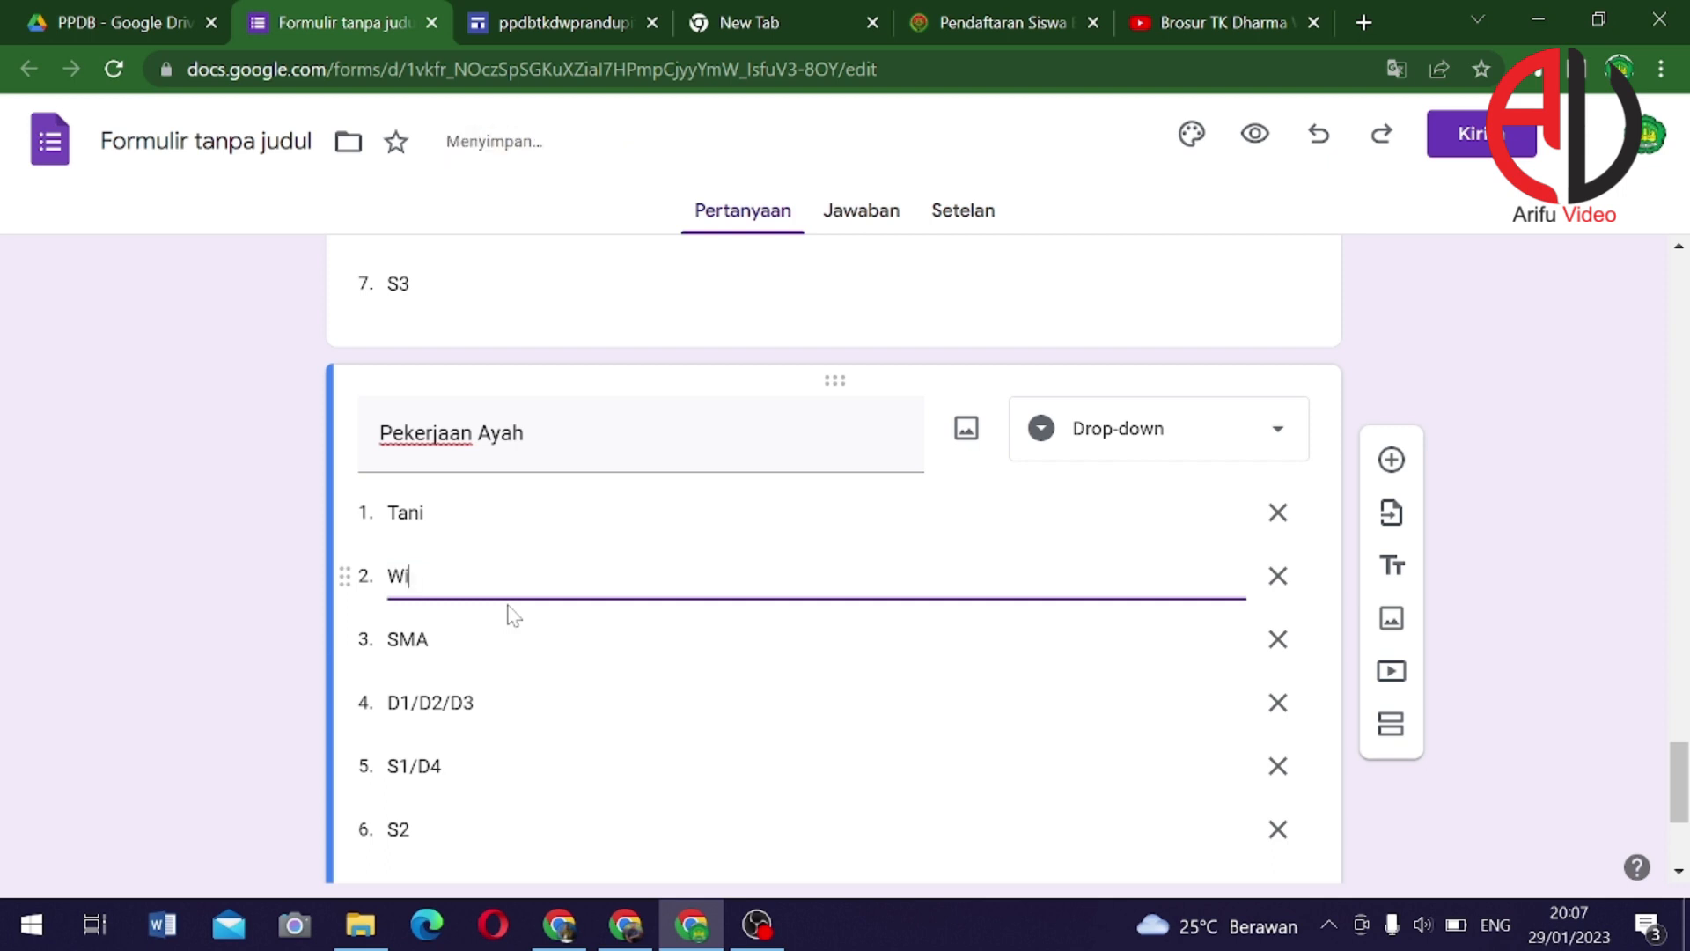
key("BackSpace")
key("BackSpace")
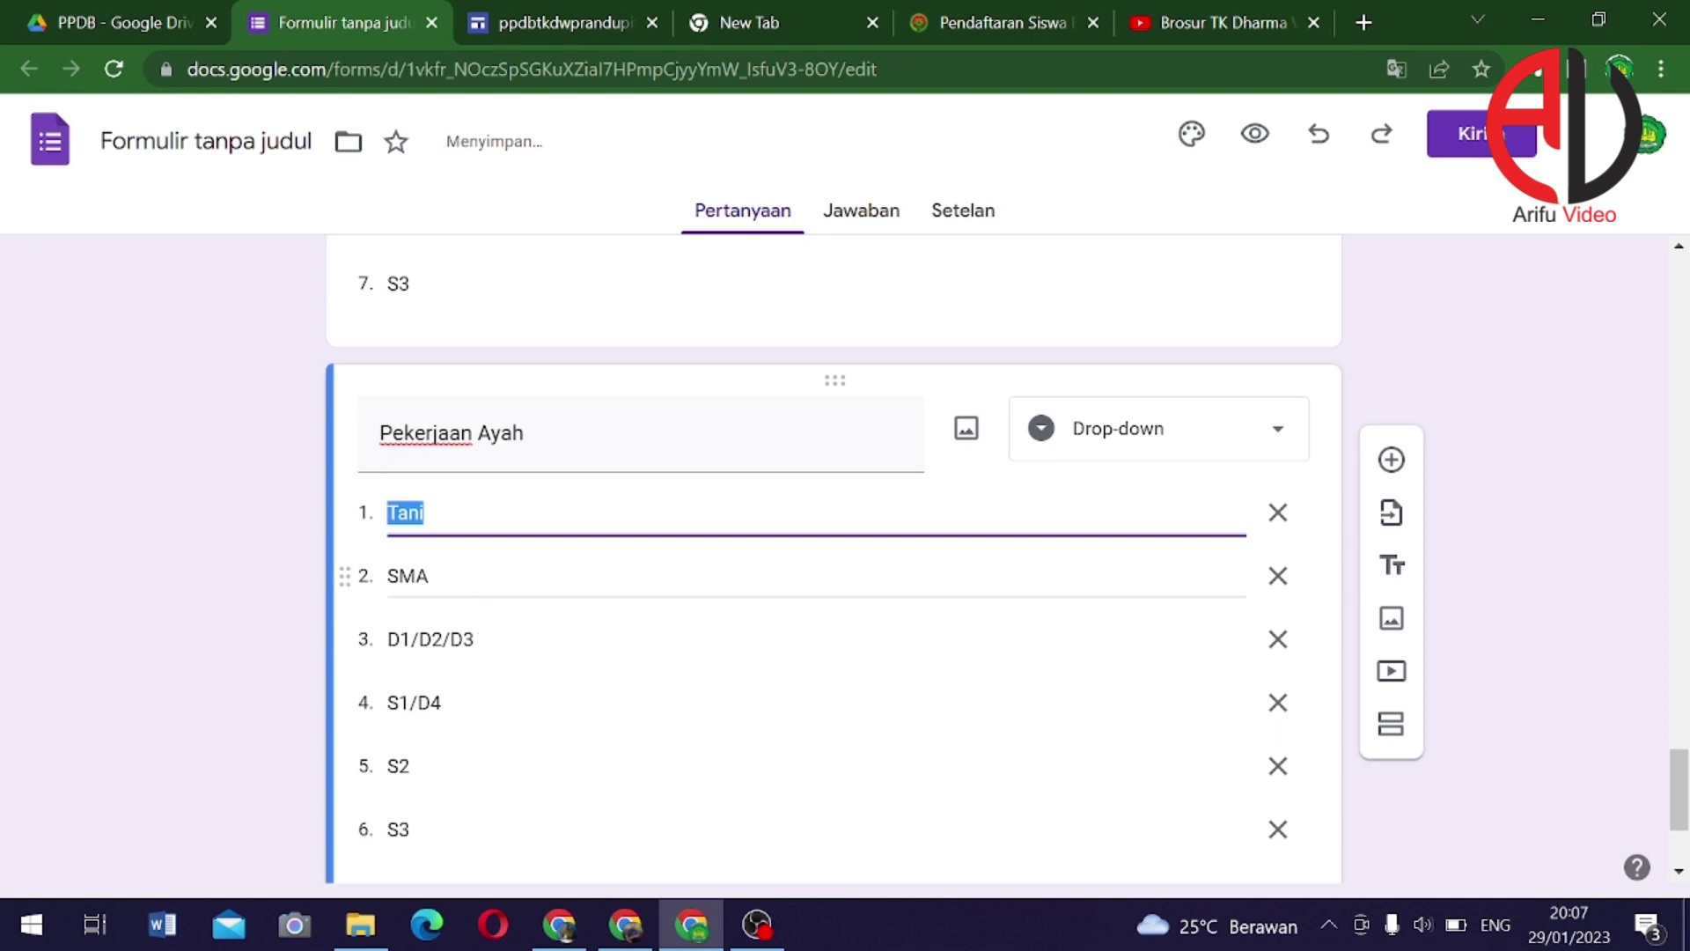
left_click(501, 583)
type("Guru")
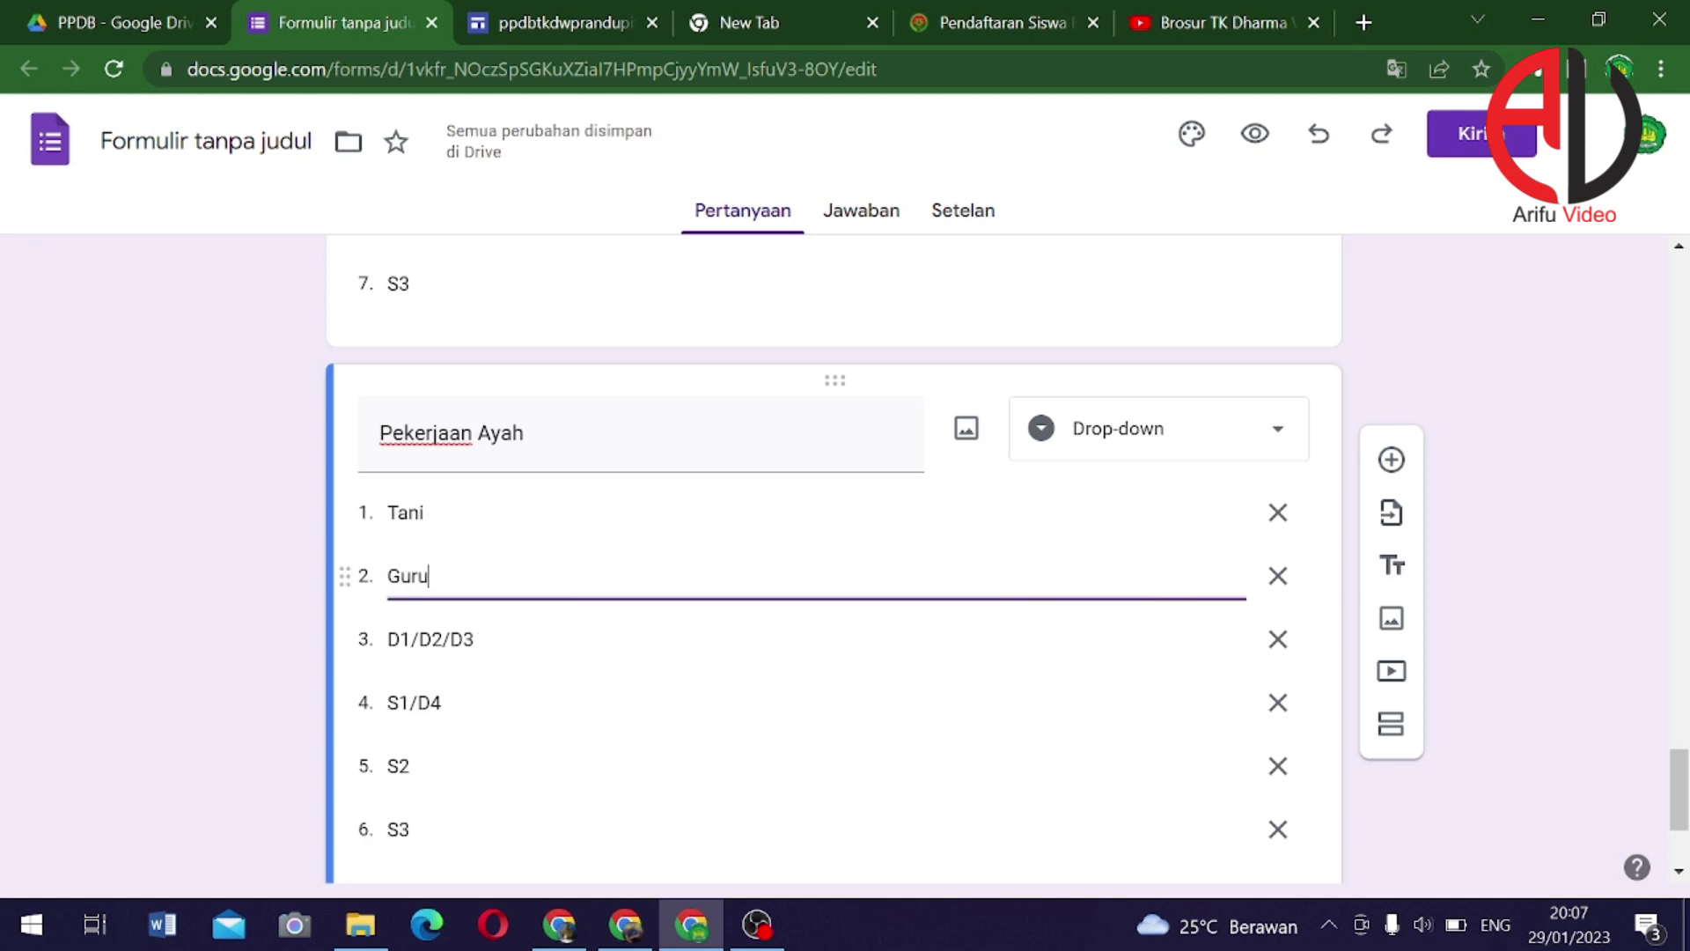
left_click(440, 643)
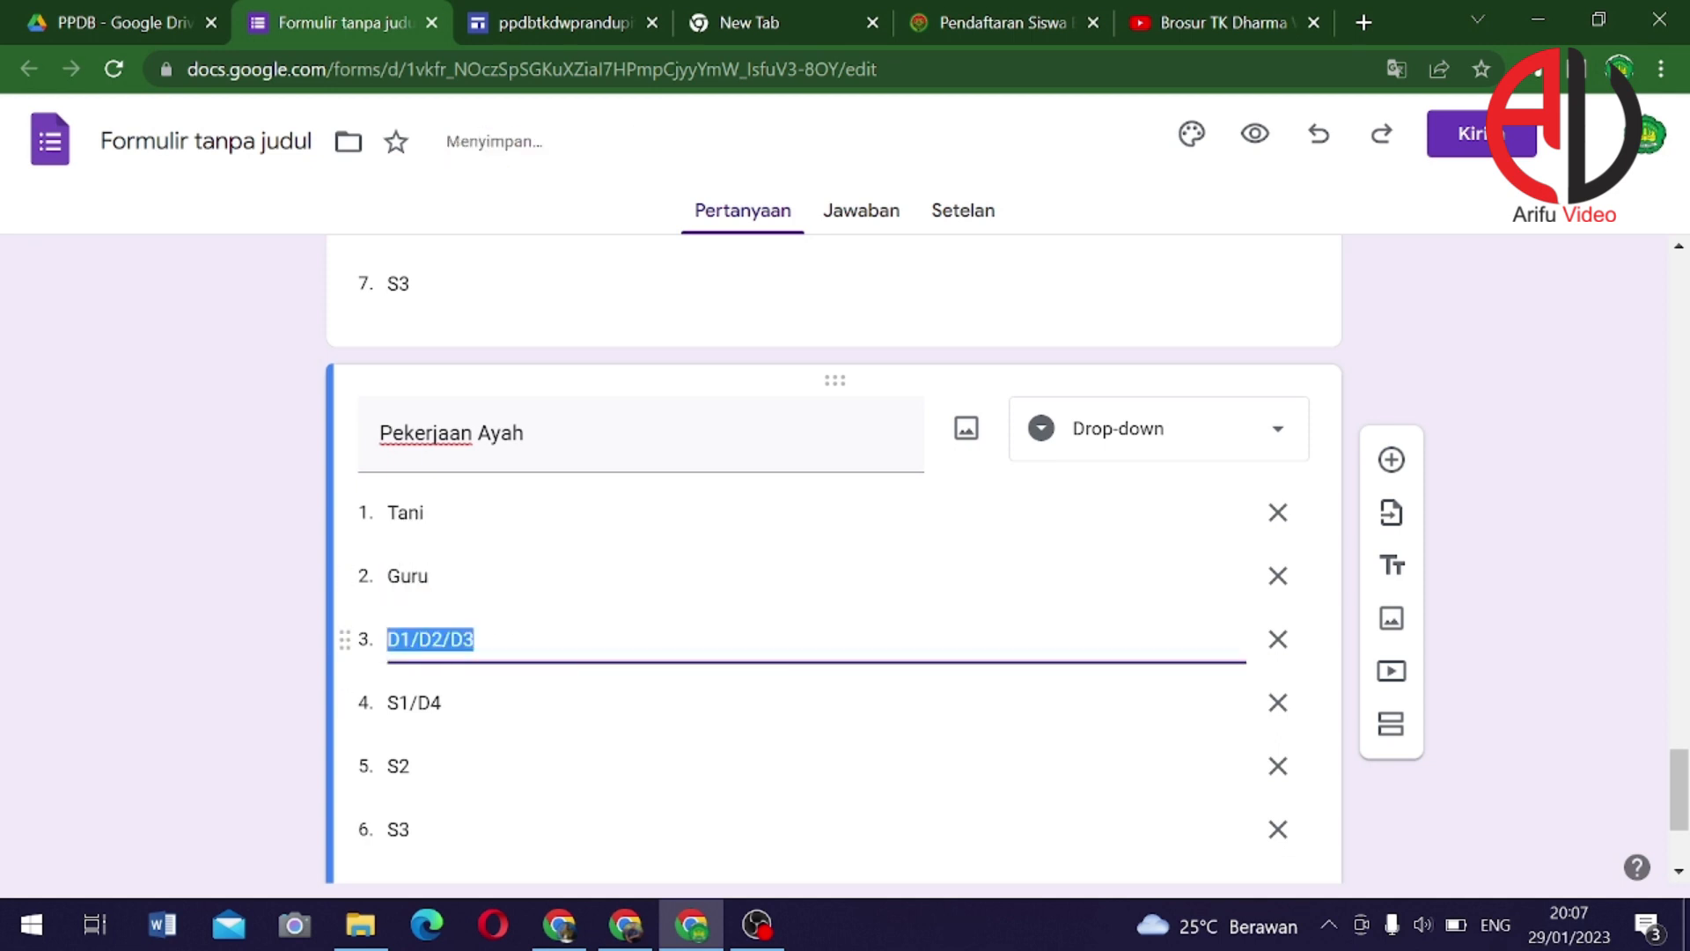
type("Dosen")
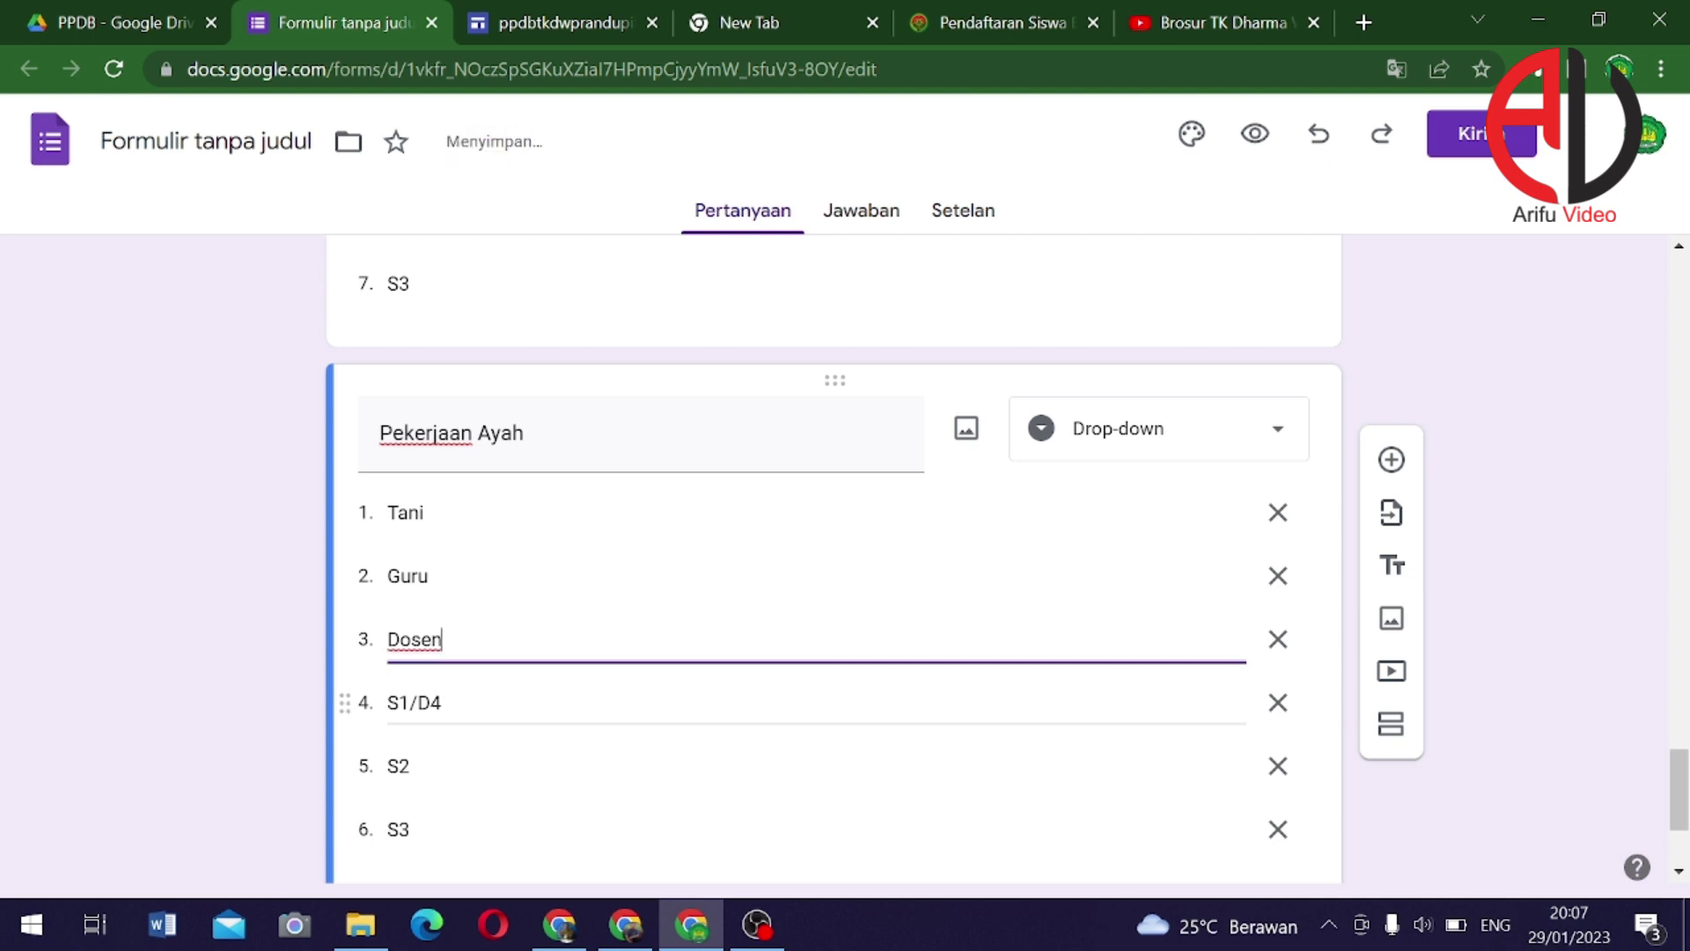
Overwrite S1/D4, S2 and S3 with Swasta, Wiraswasta and Karyawan
left_click(449, 703)
type("S")
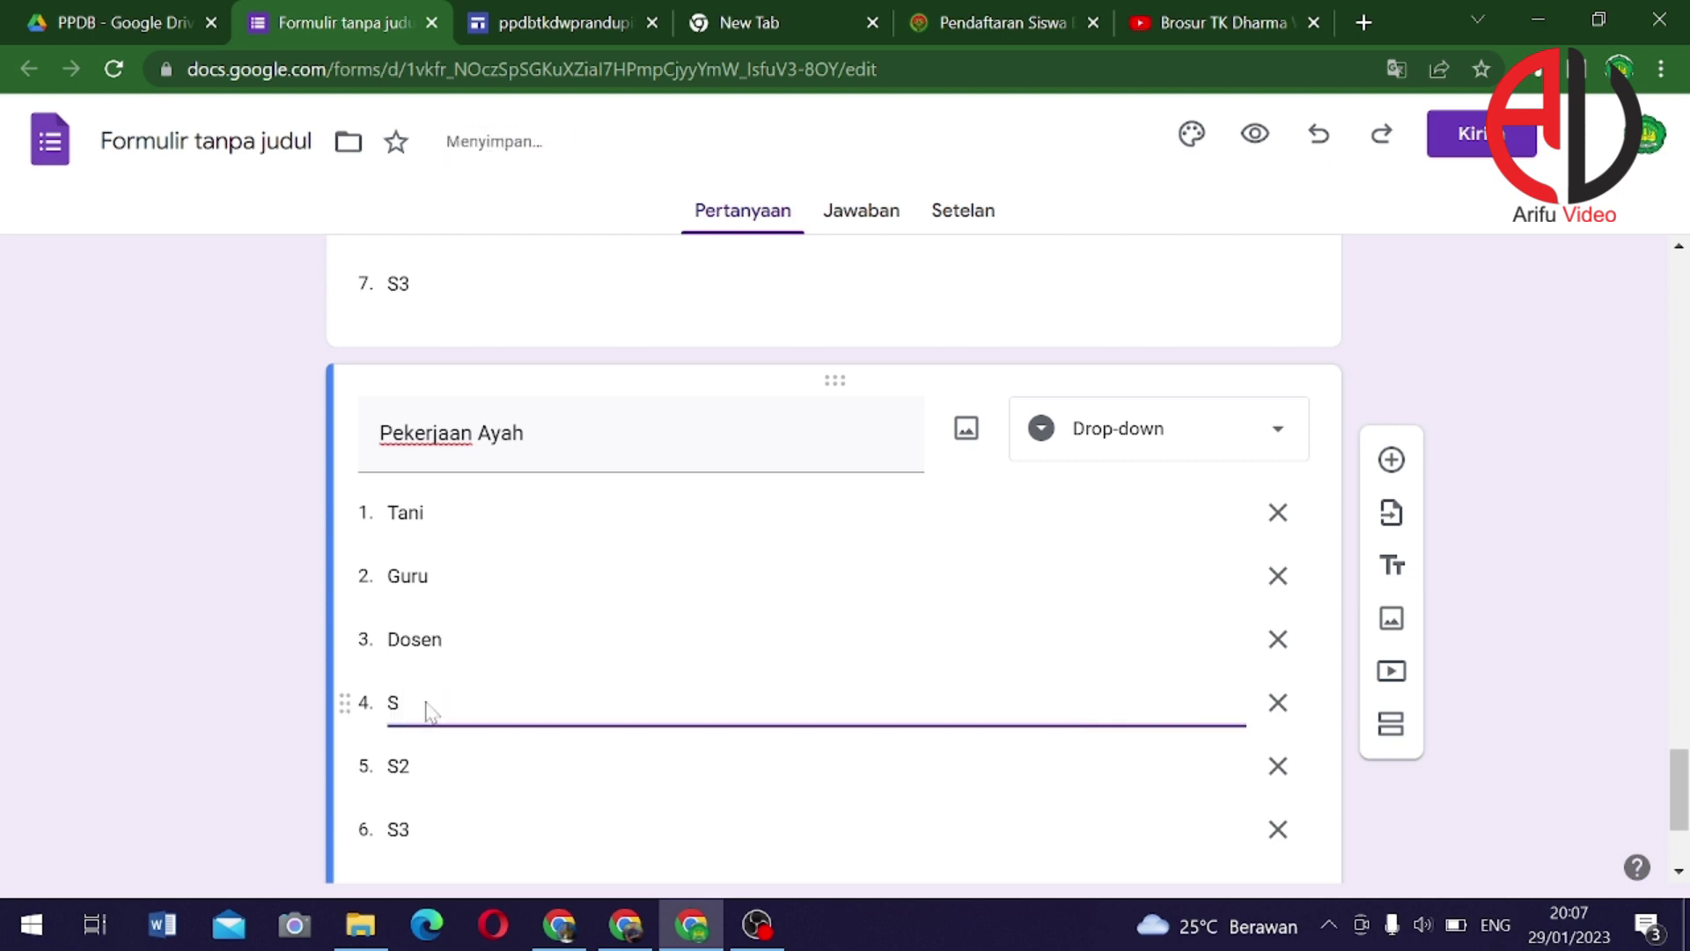
type("wasta")
left_click(432, 788)
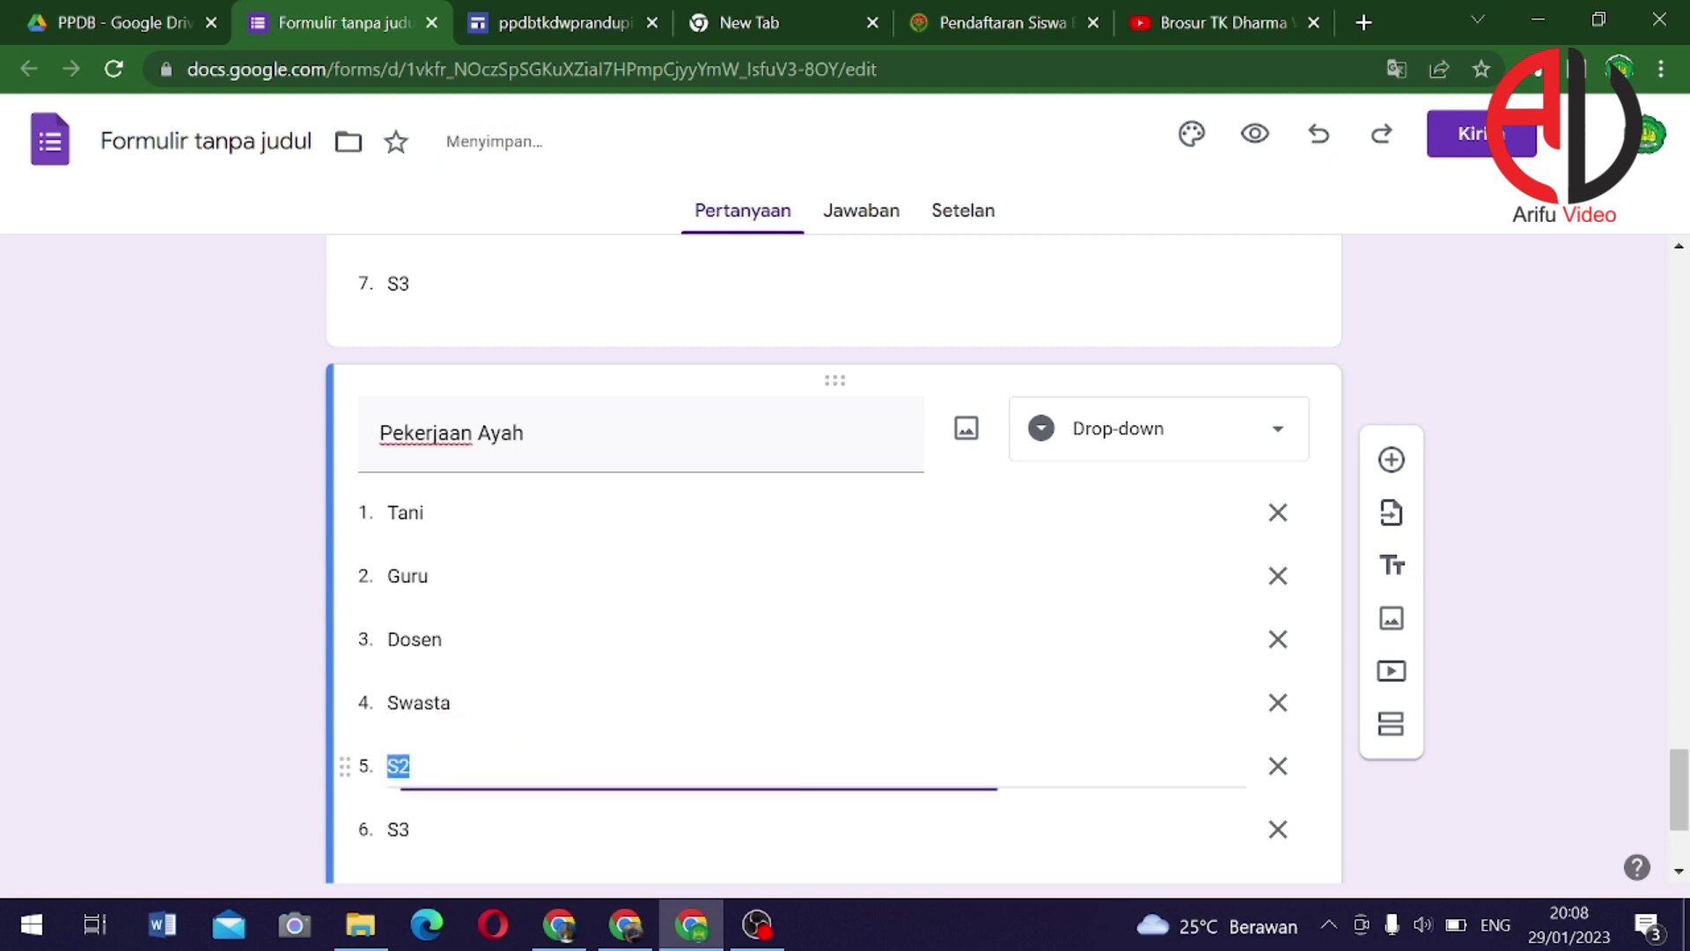
type("Wiras")
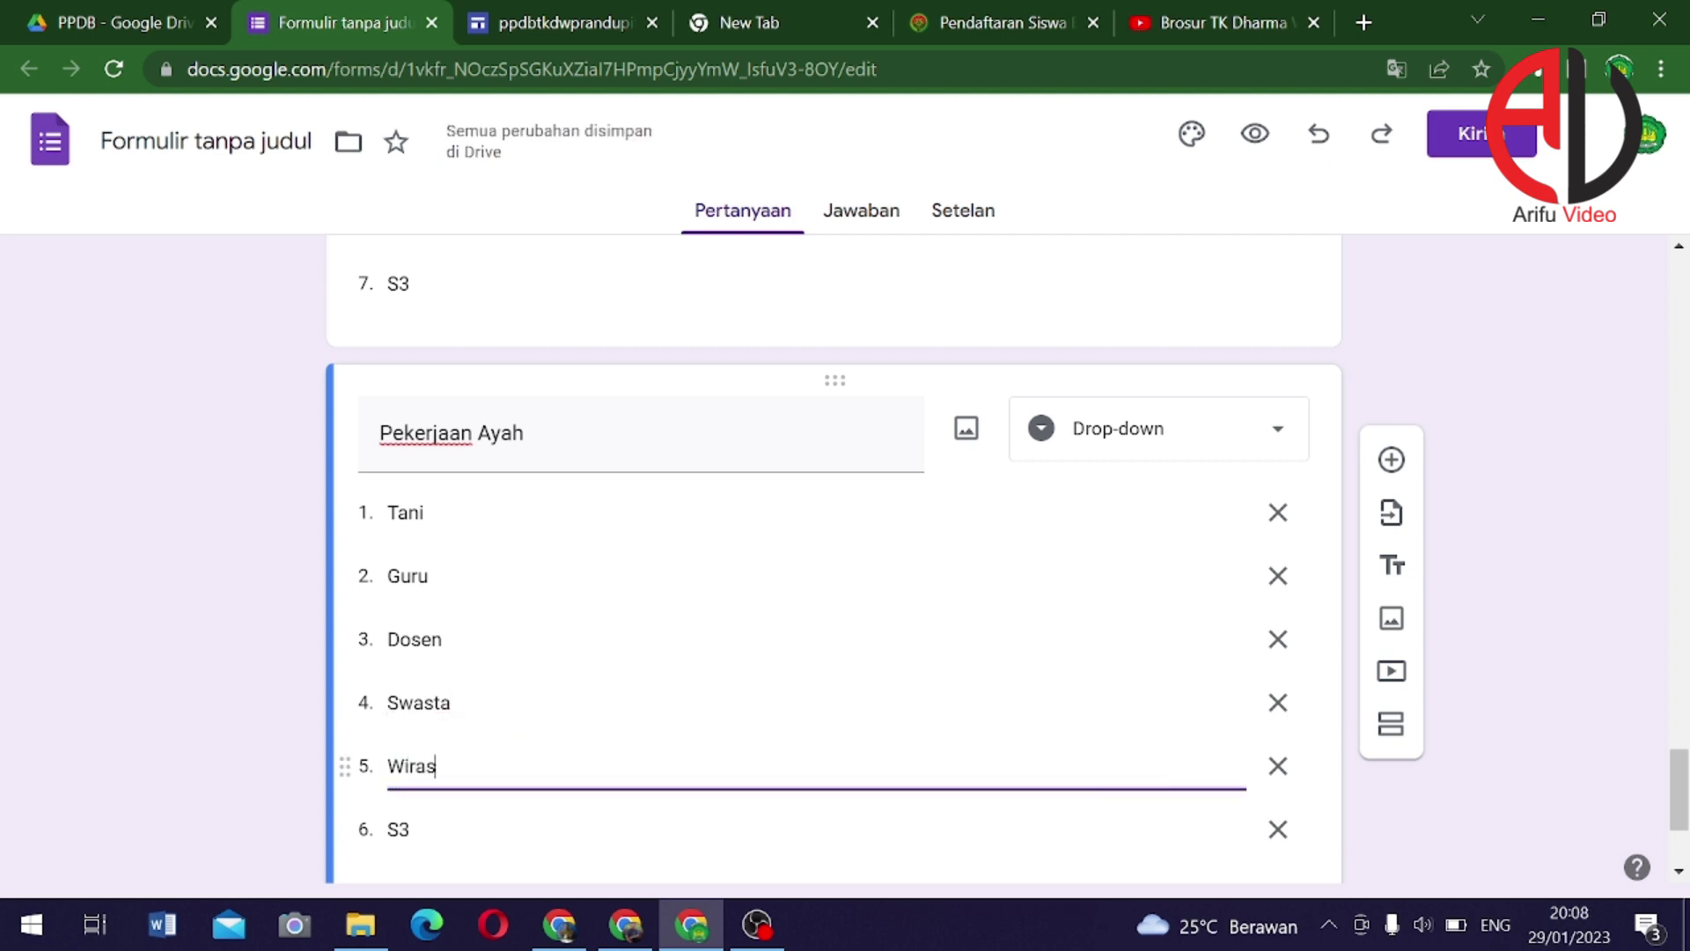
type("wasta")
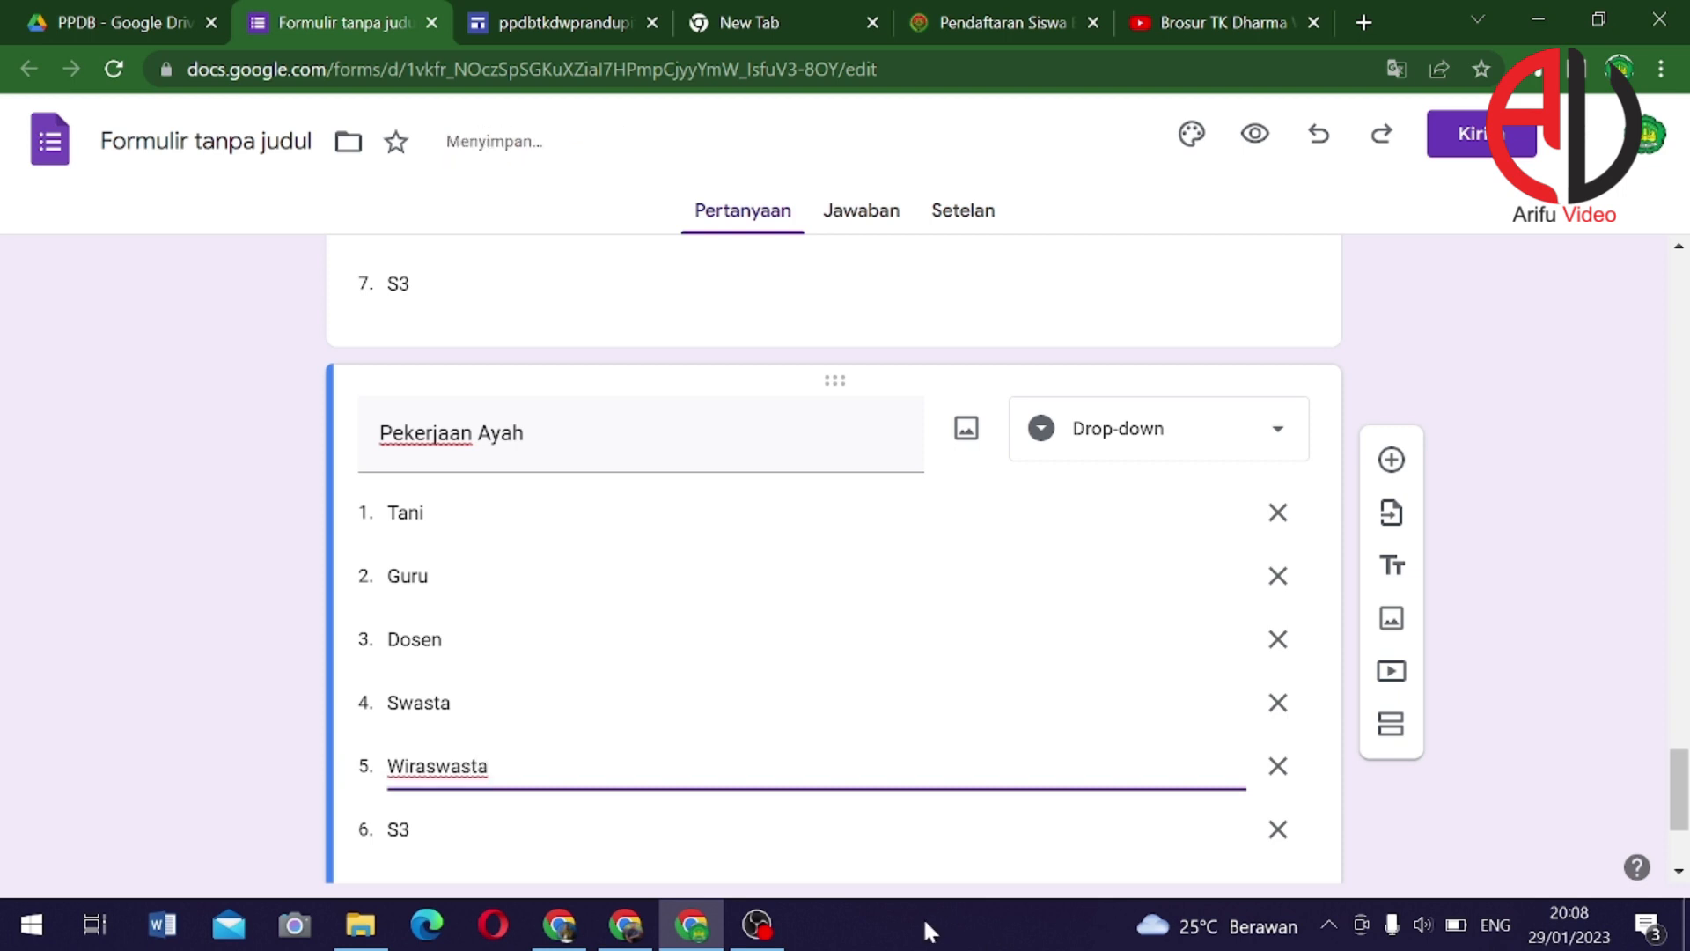
left_click(453, 852)
type("Kar")
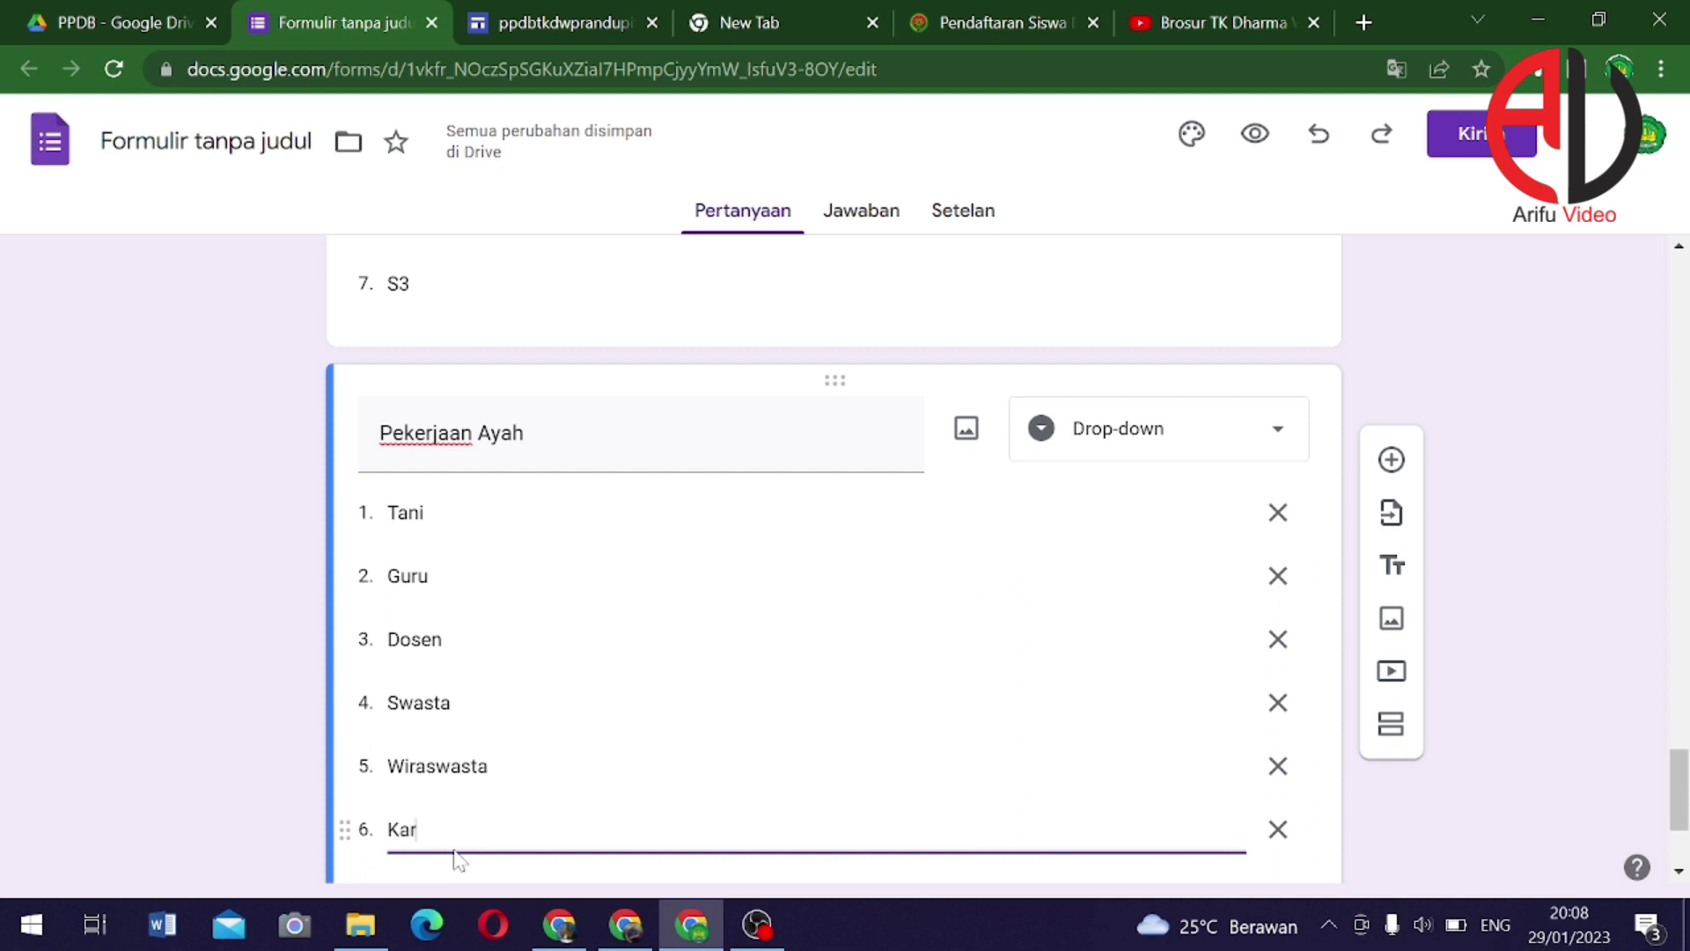
type("yawan")
key("BackSpace")
key("BackSpace")
key("BackSpace")
type("wan")
scroll(365, 804, "down", 3)
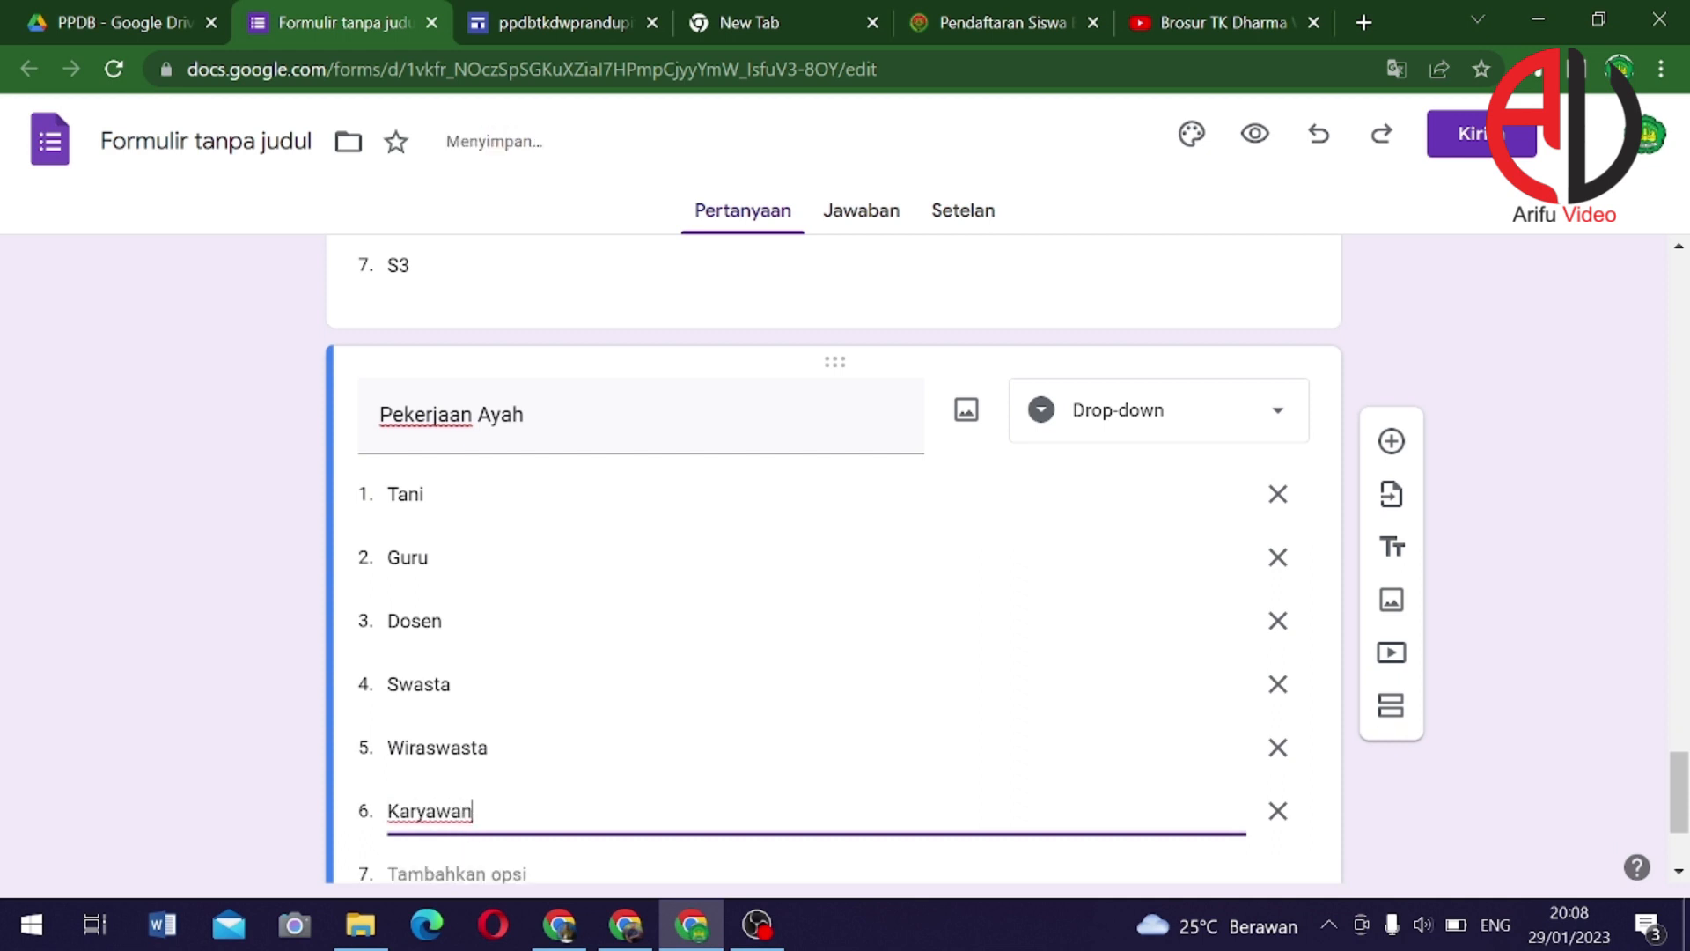
Add the answers PNS, TNI, Polri and Lainnya
key("Return")
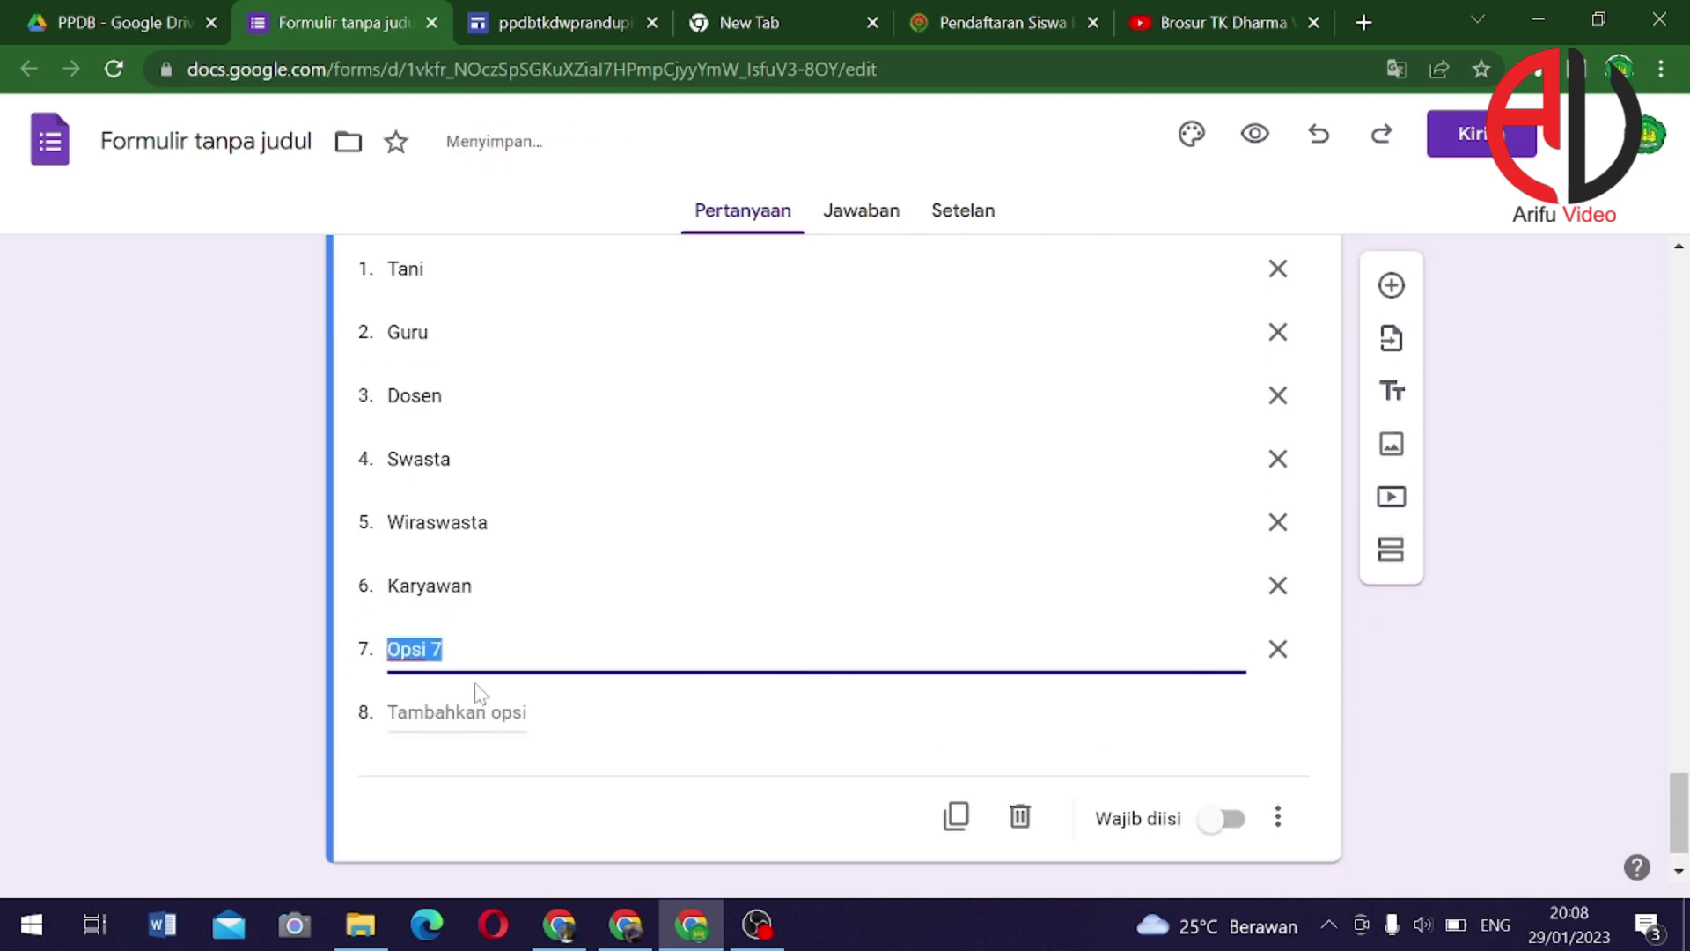
type("PNS")
left_click(467, 741)
type("T")
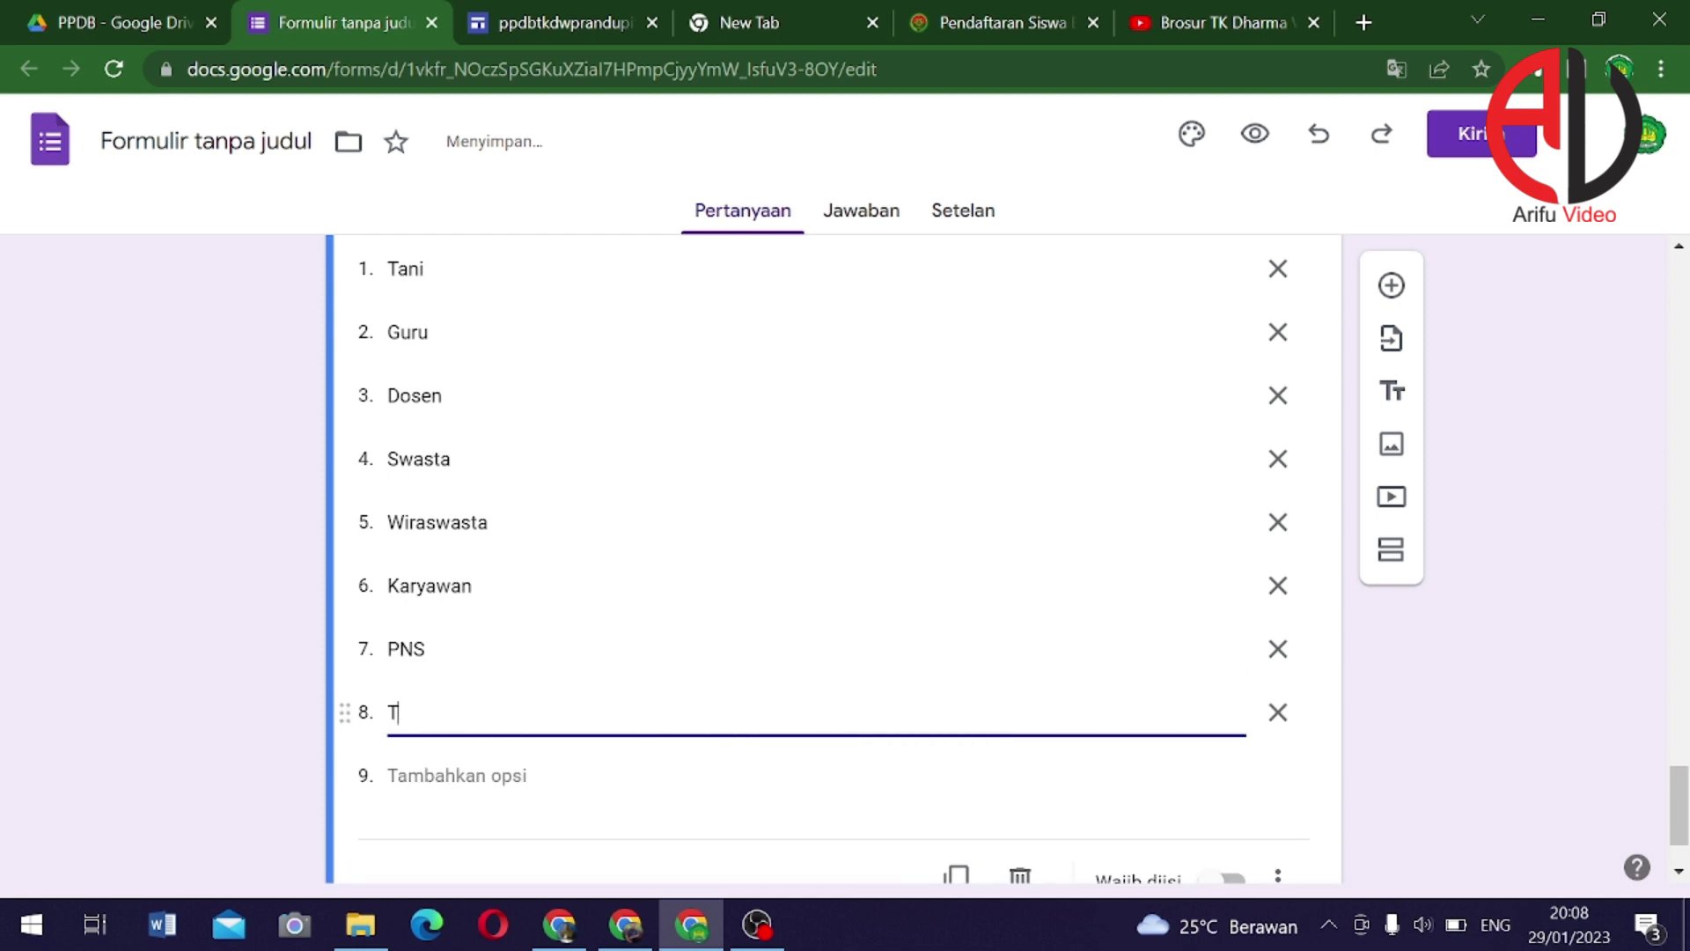
type("NI")
left_click(469, 798)
type("Polri")
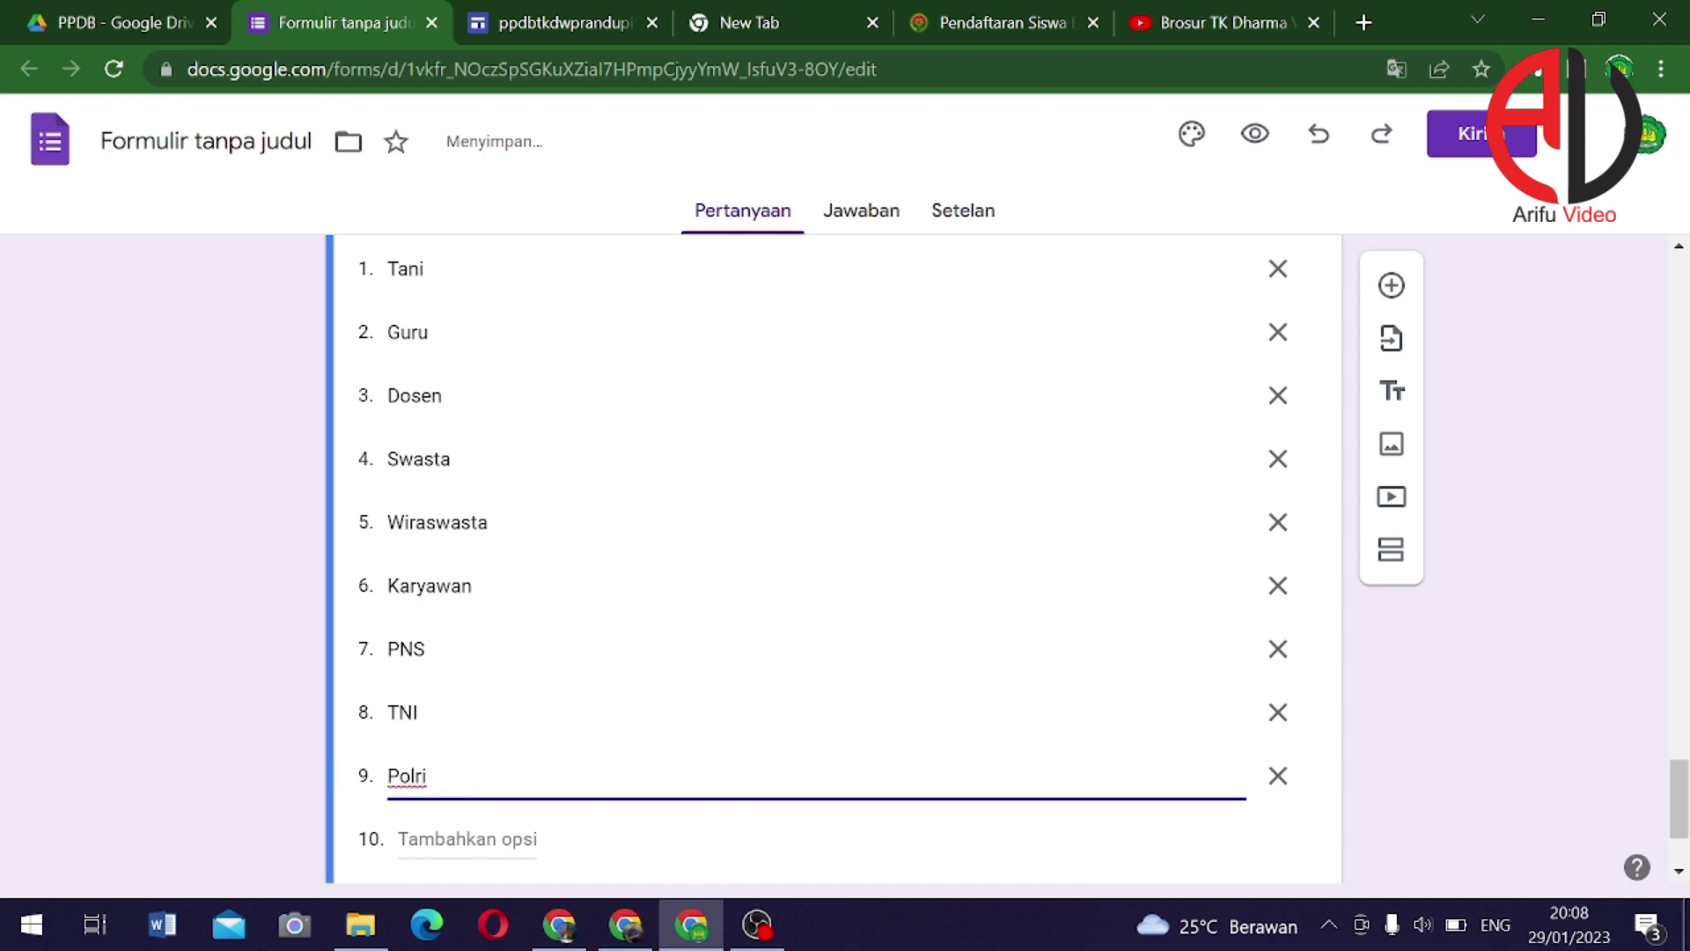
scroll(464, 800, "down", 1)
left_click(468, 707)
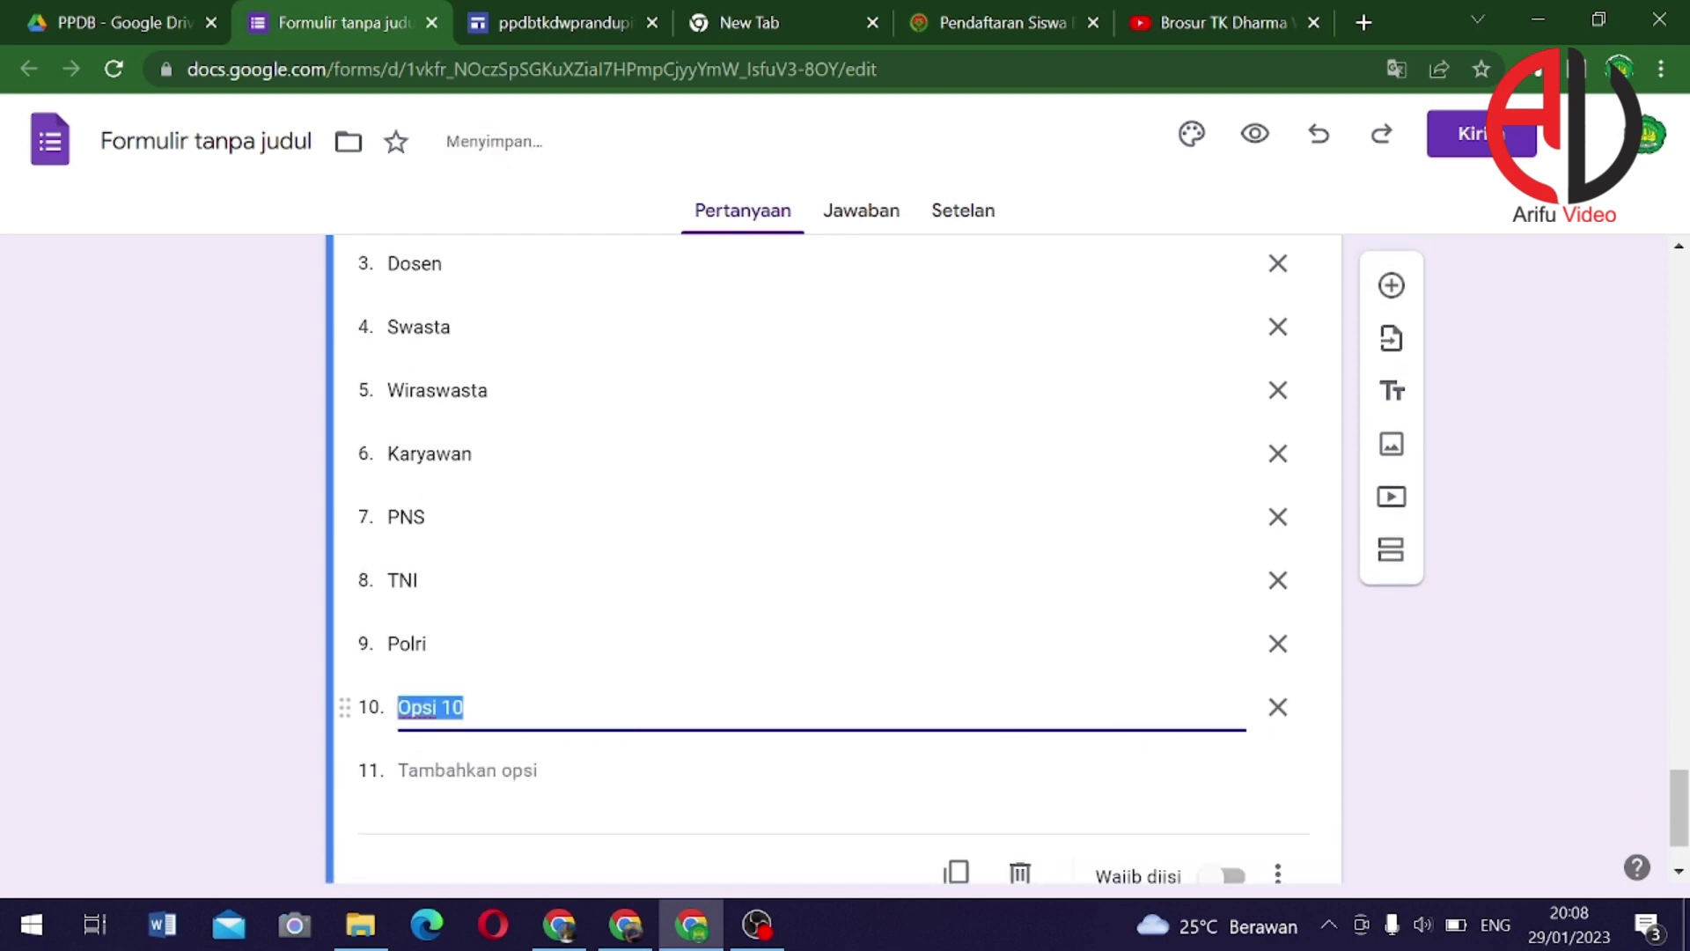
type("Lainnya")
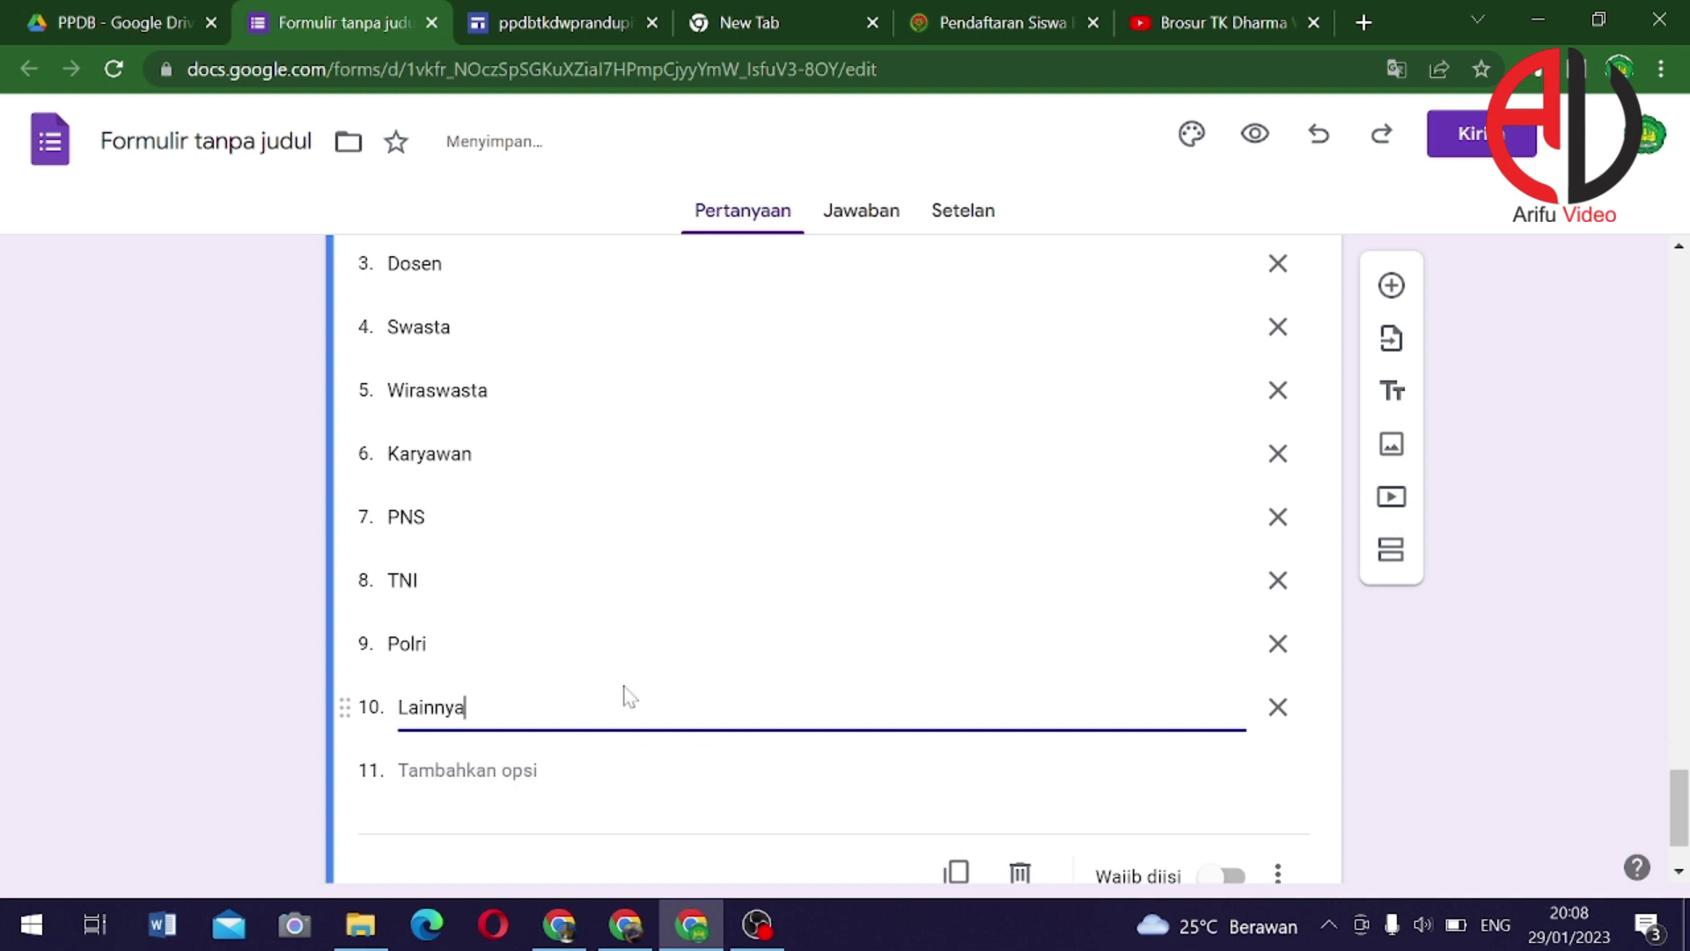
scroll(628, 696, "up", 5)
scroll(957, 751, "down", 6)
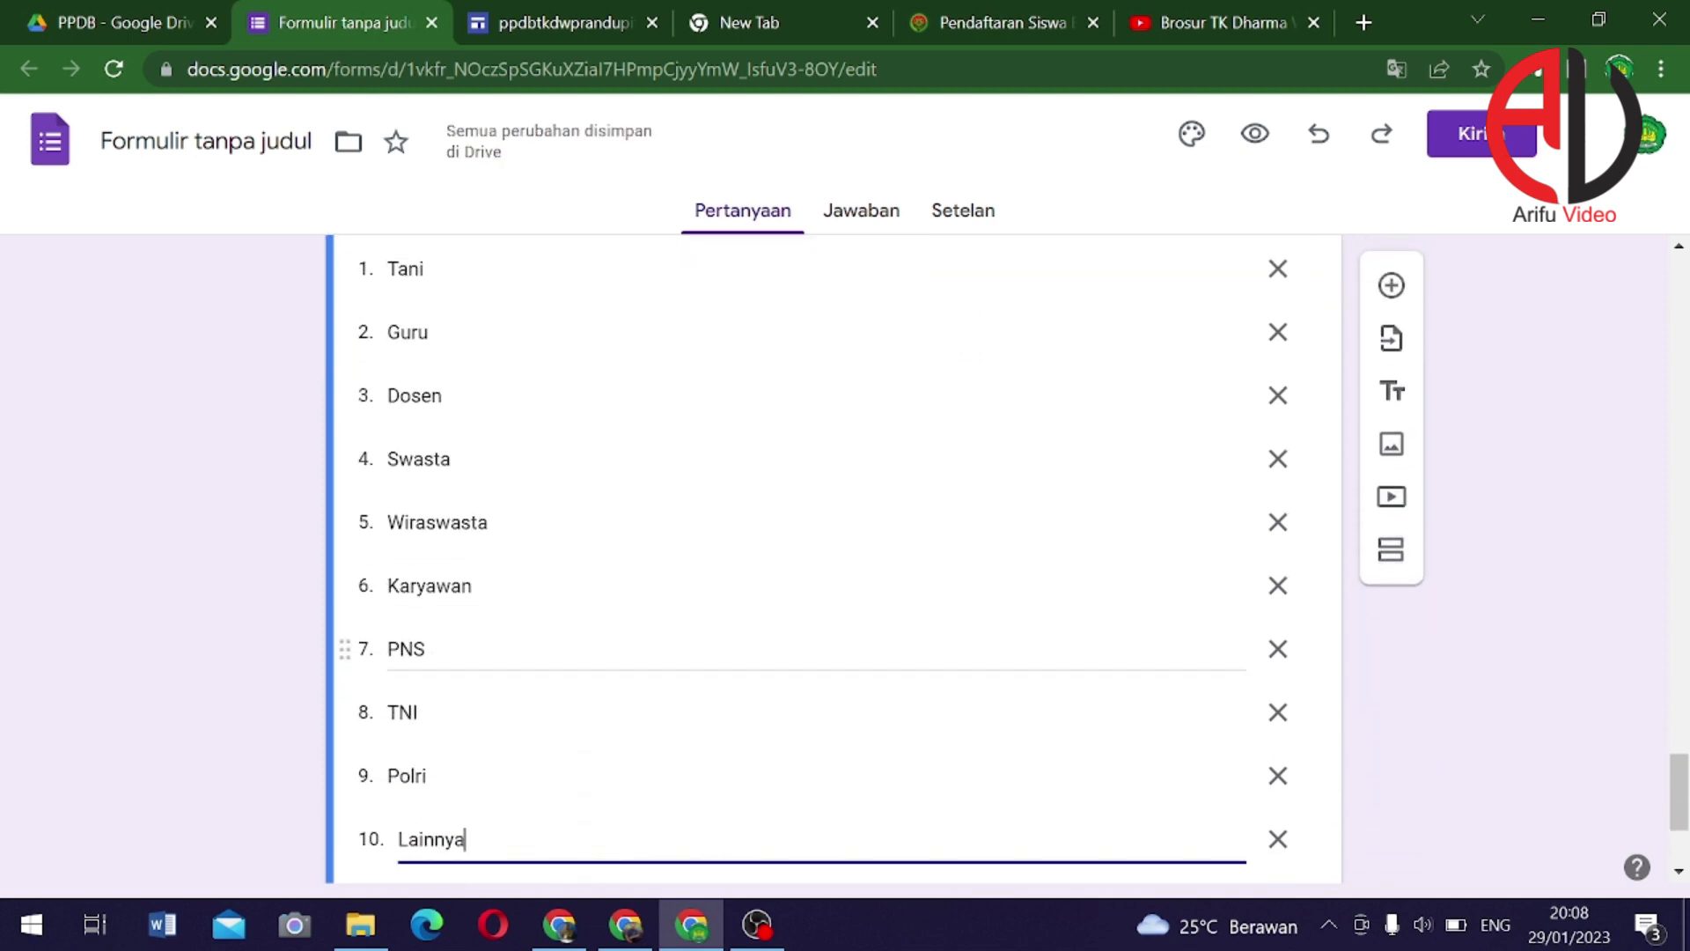
Duplicate Pekerjaan Ayah as 'Pekerjaan Ibu', then copy it again and select the new title
left_click(957, 751)
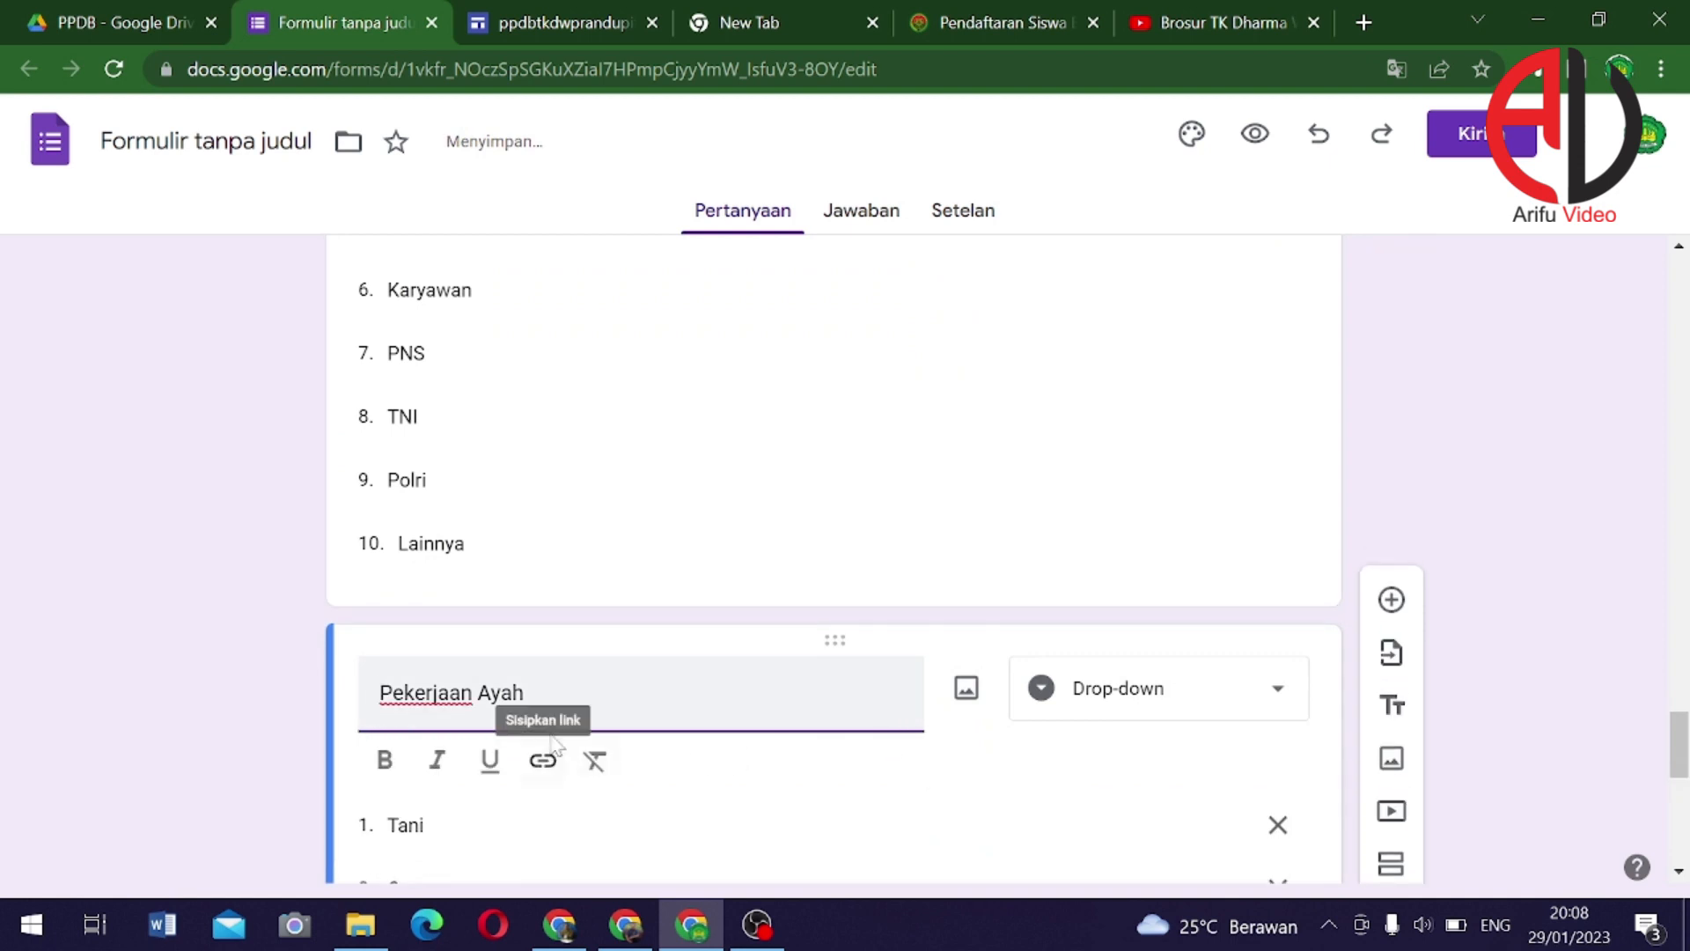
double_click(500, 693)
type("Ibu")
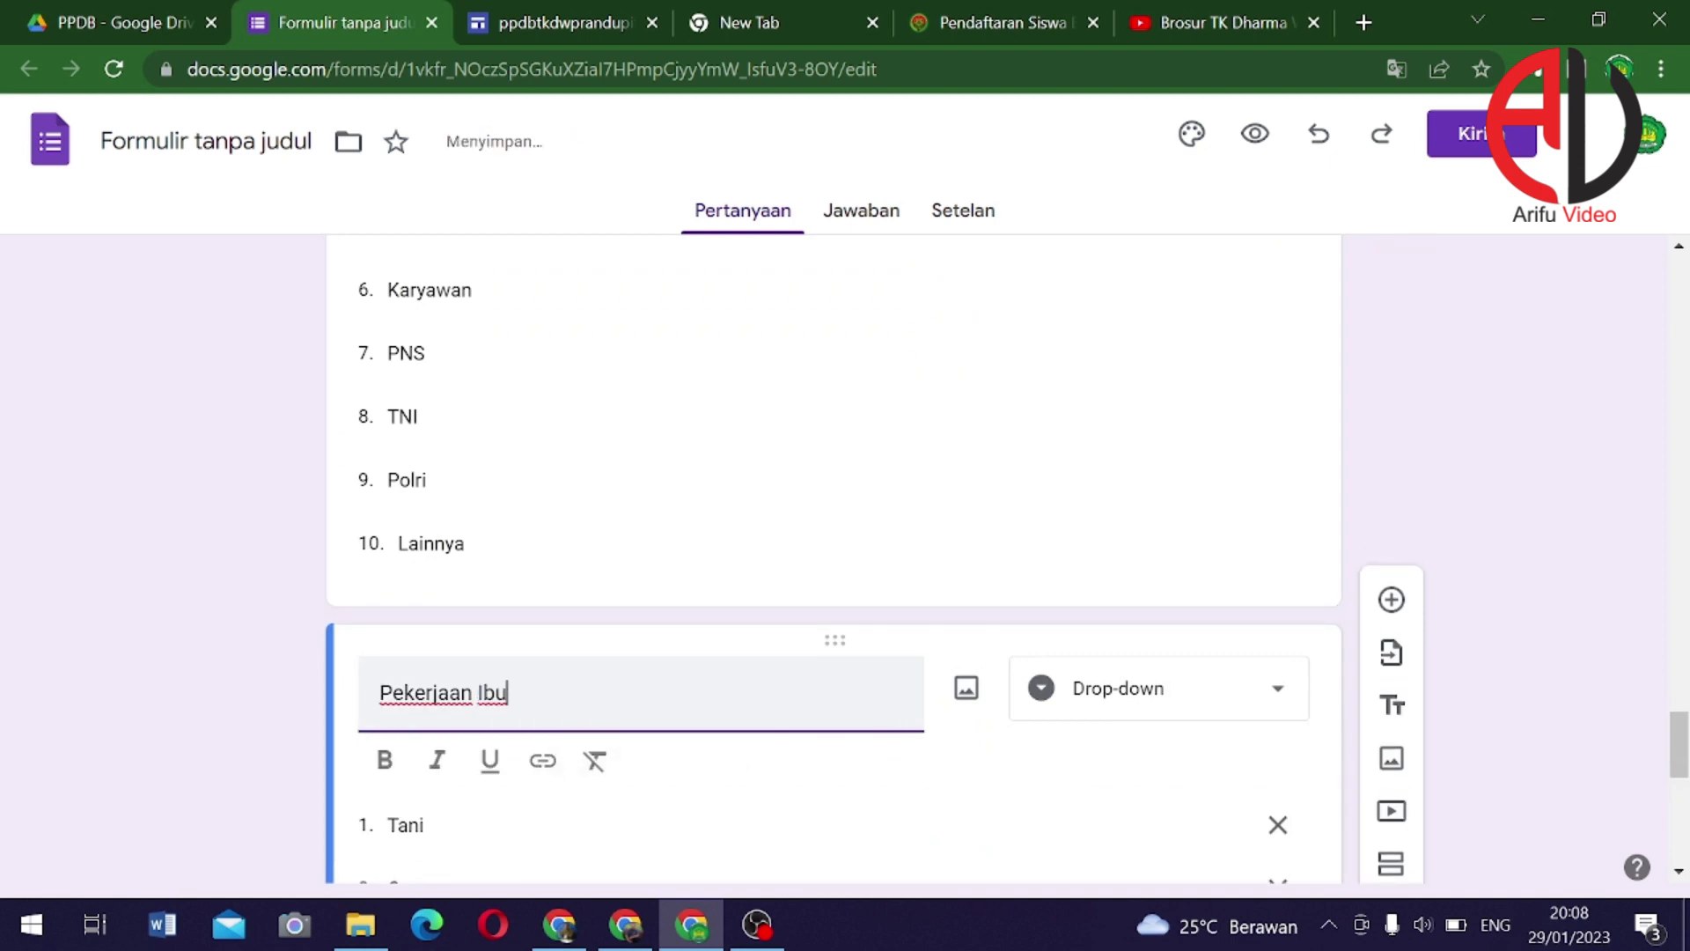
scroll(551, 716, "down", 9)
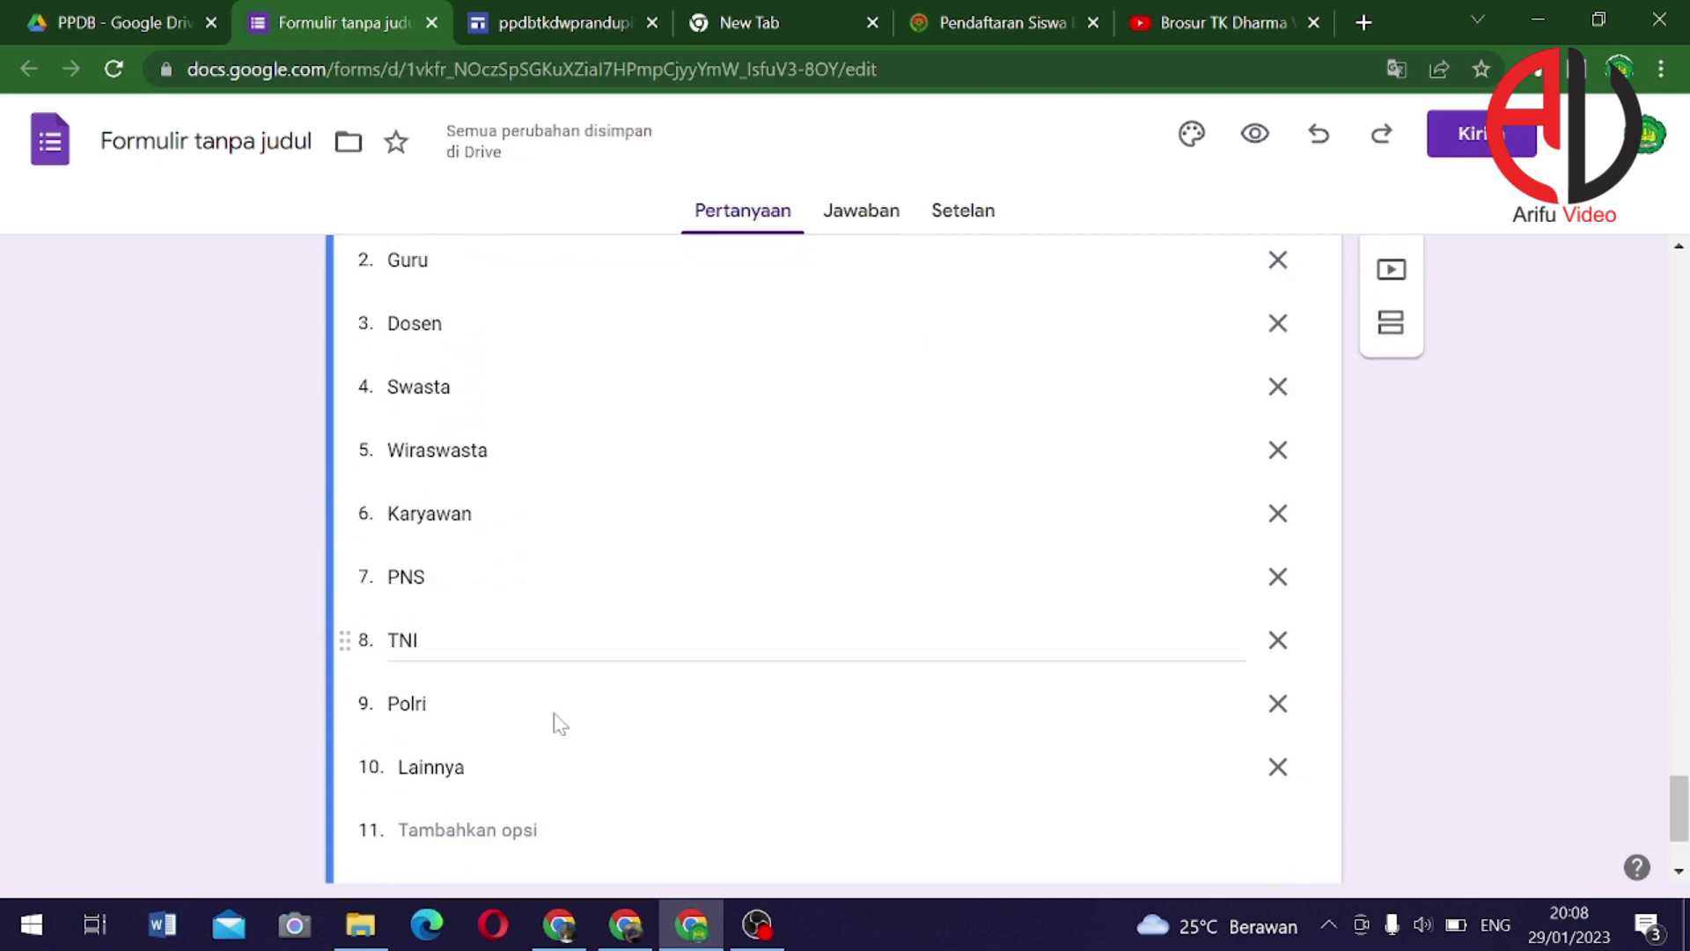
left_click(956, 771)
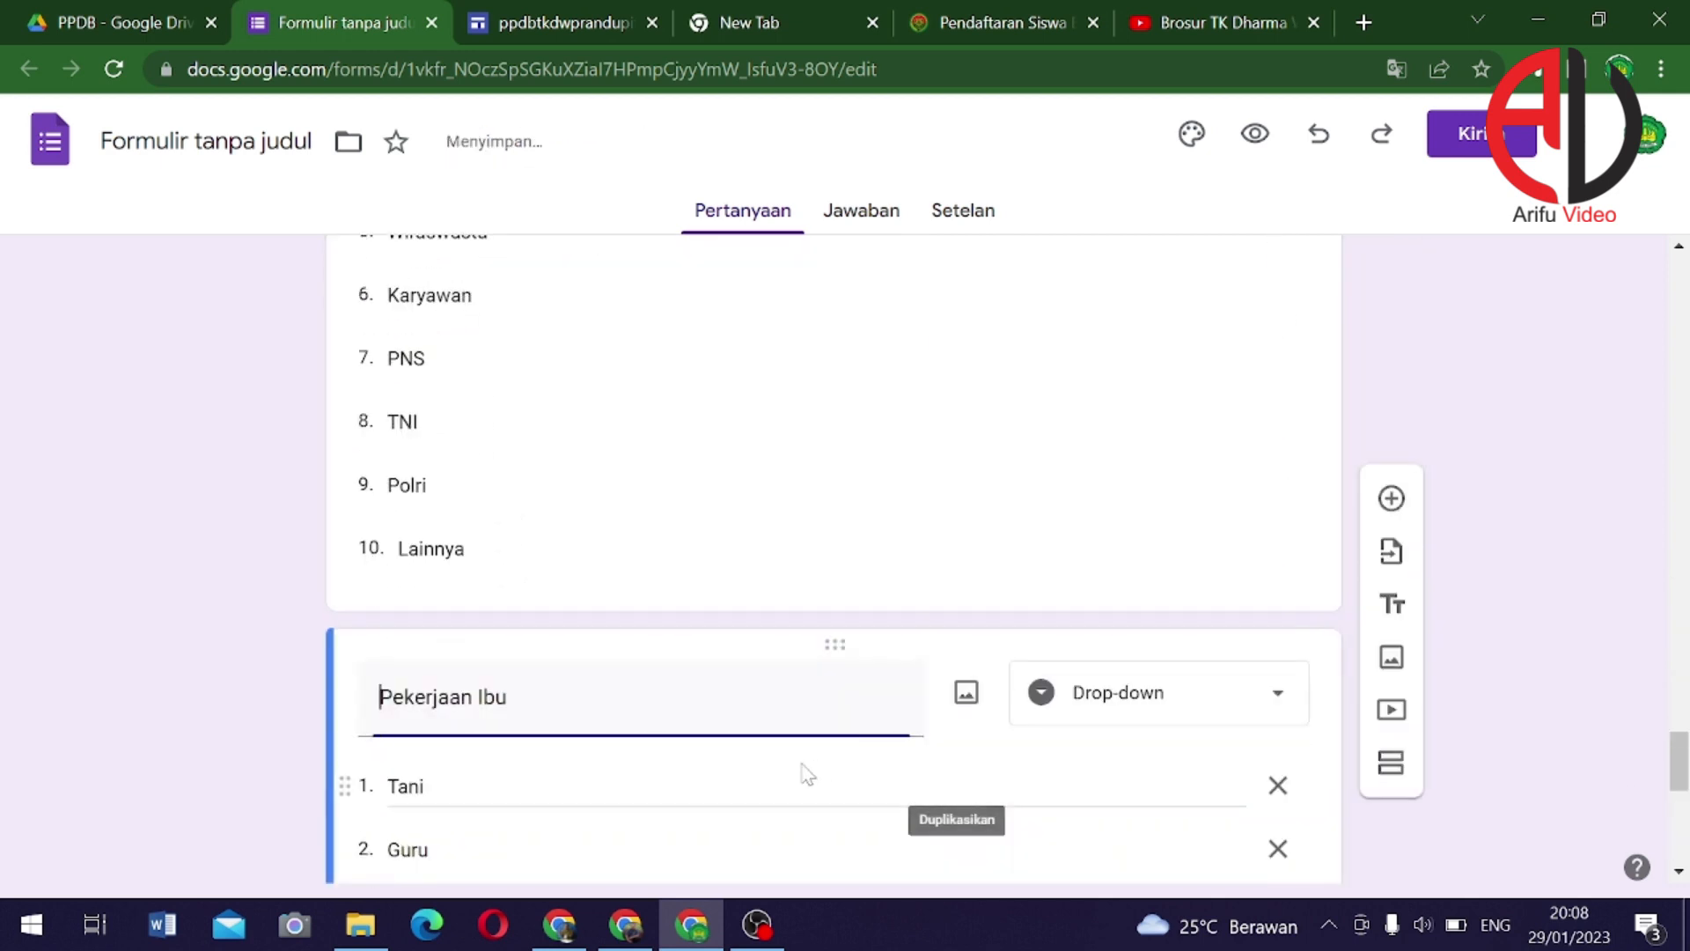
left_click_drag(477, 697, 507, 697)
Retitle the newest copy 'Alamat' and set it to Jawaban singkat (short answer)
key("ctrl+a")
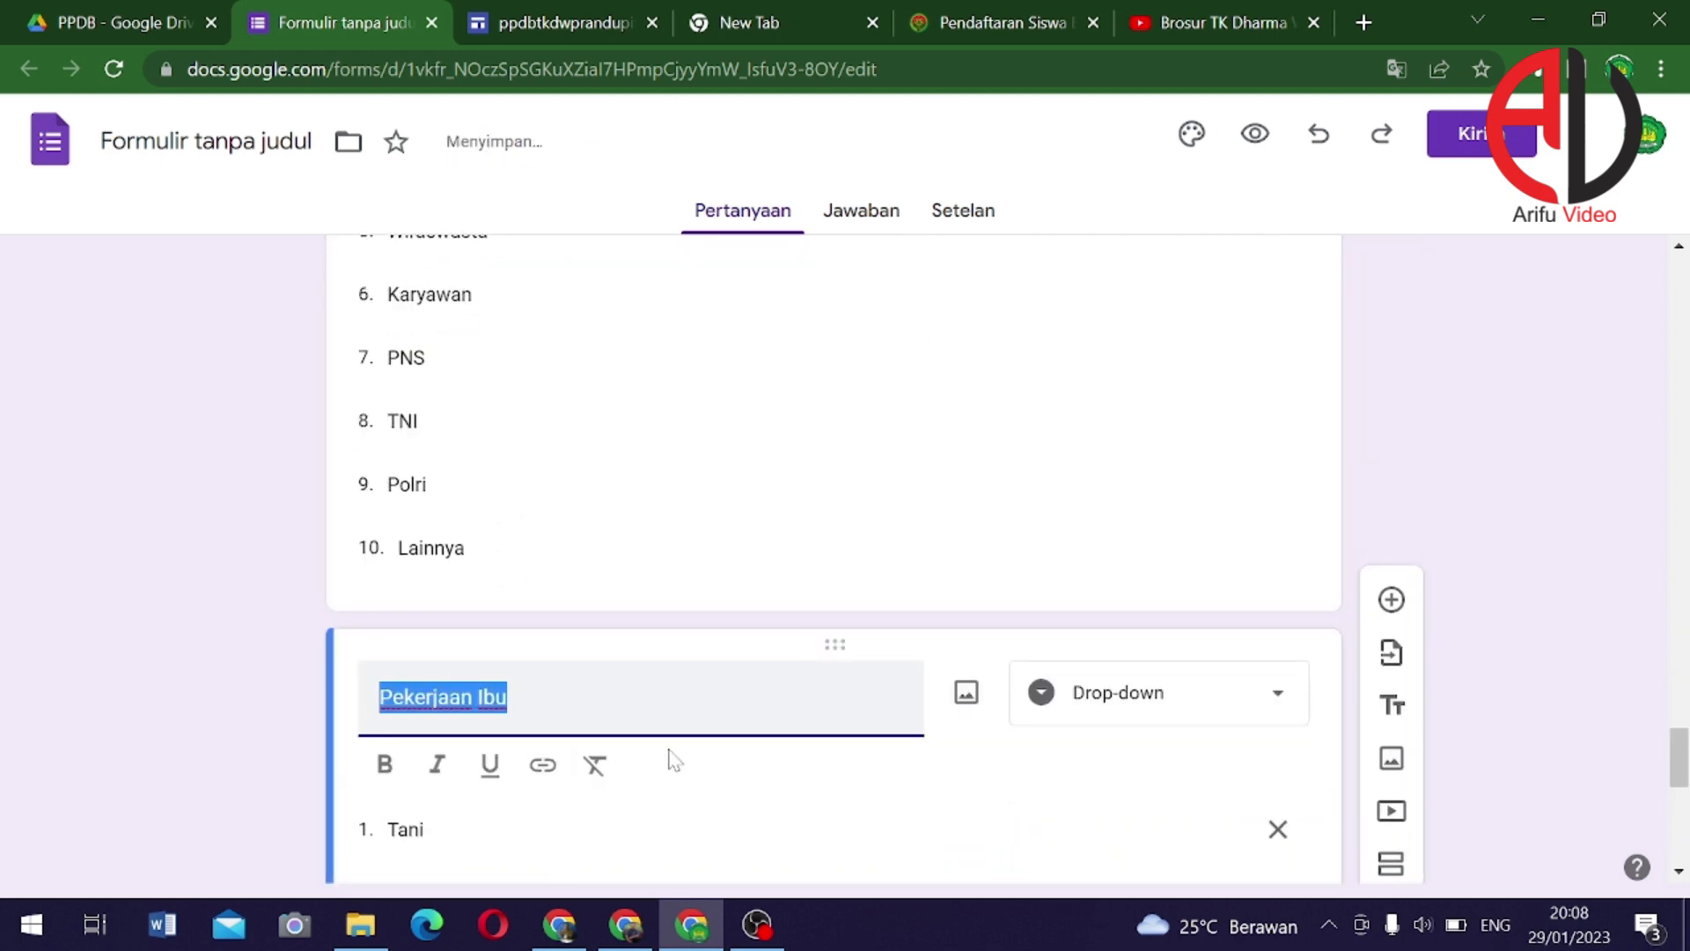
type("Alamat")
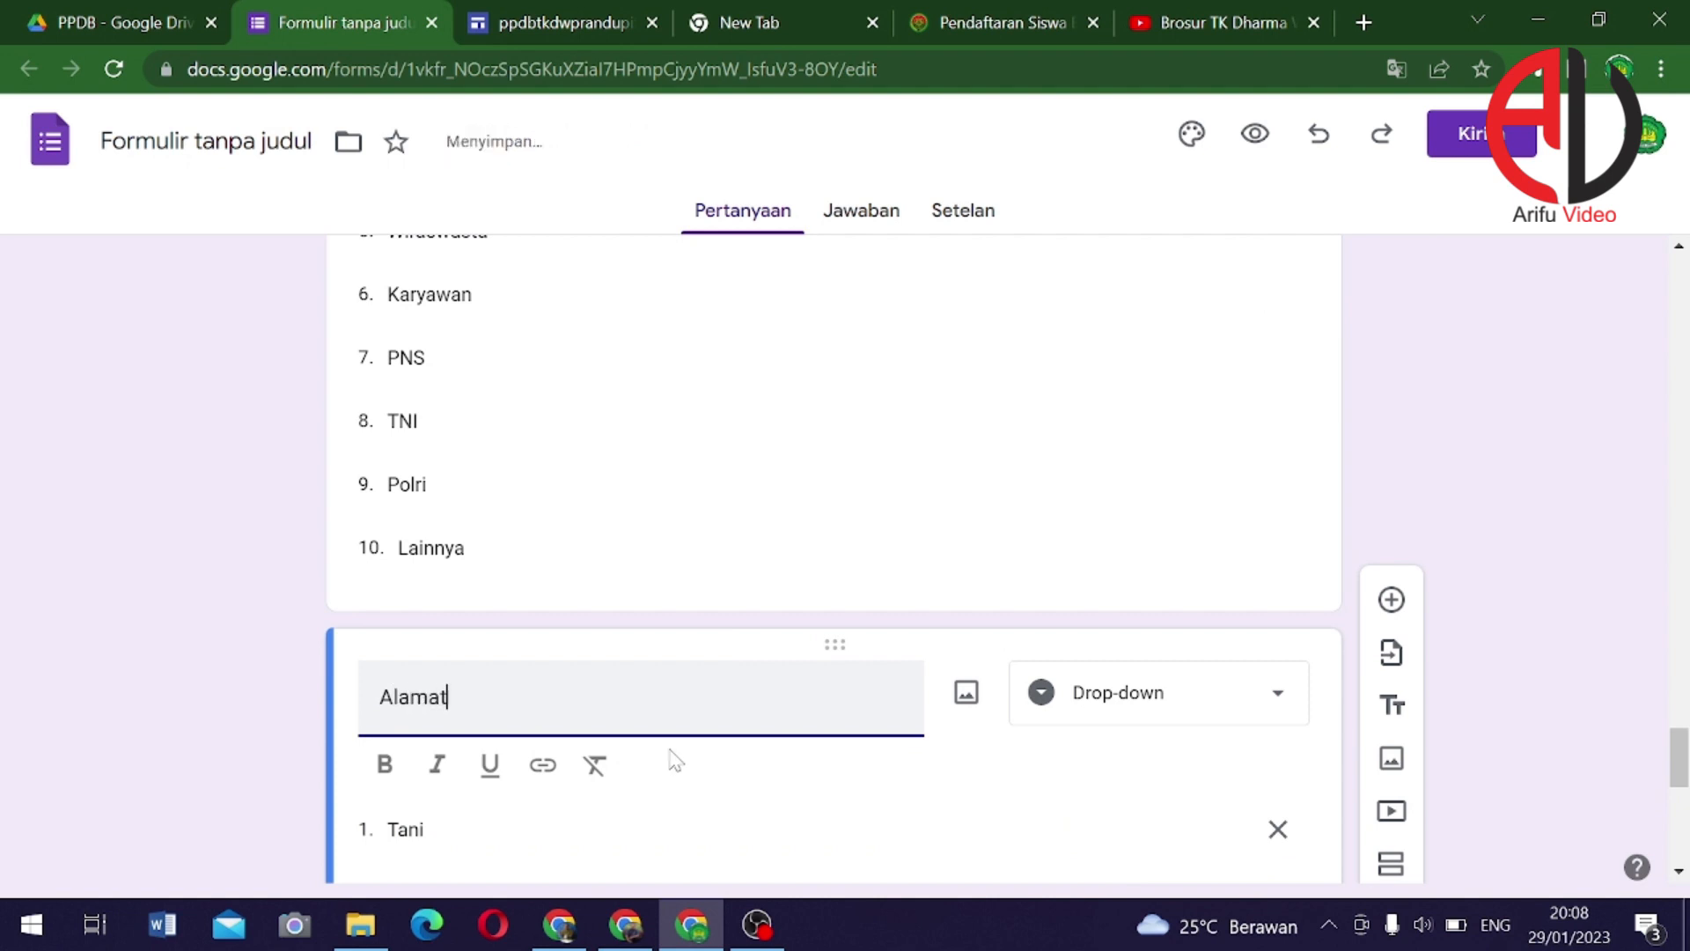
scroll(652, 735, "down", 1)
left_click(1150, 579)
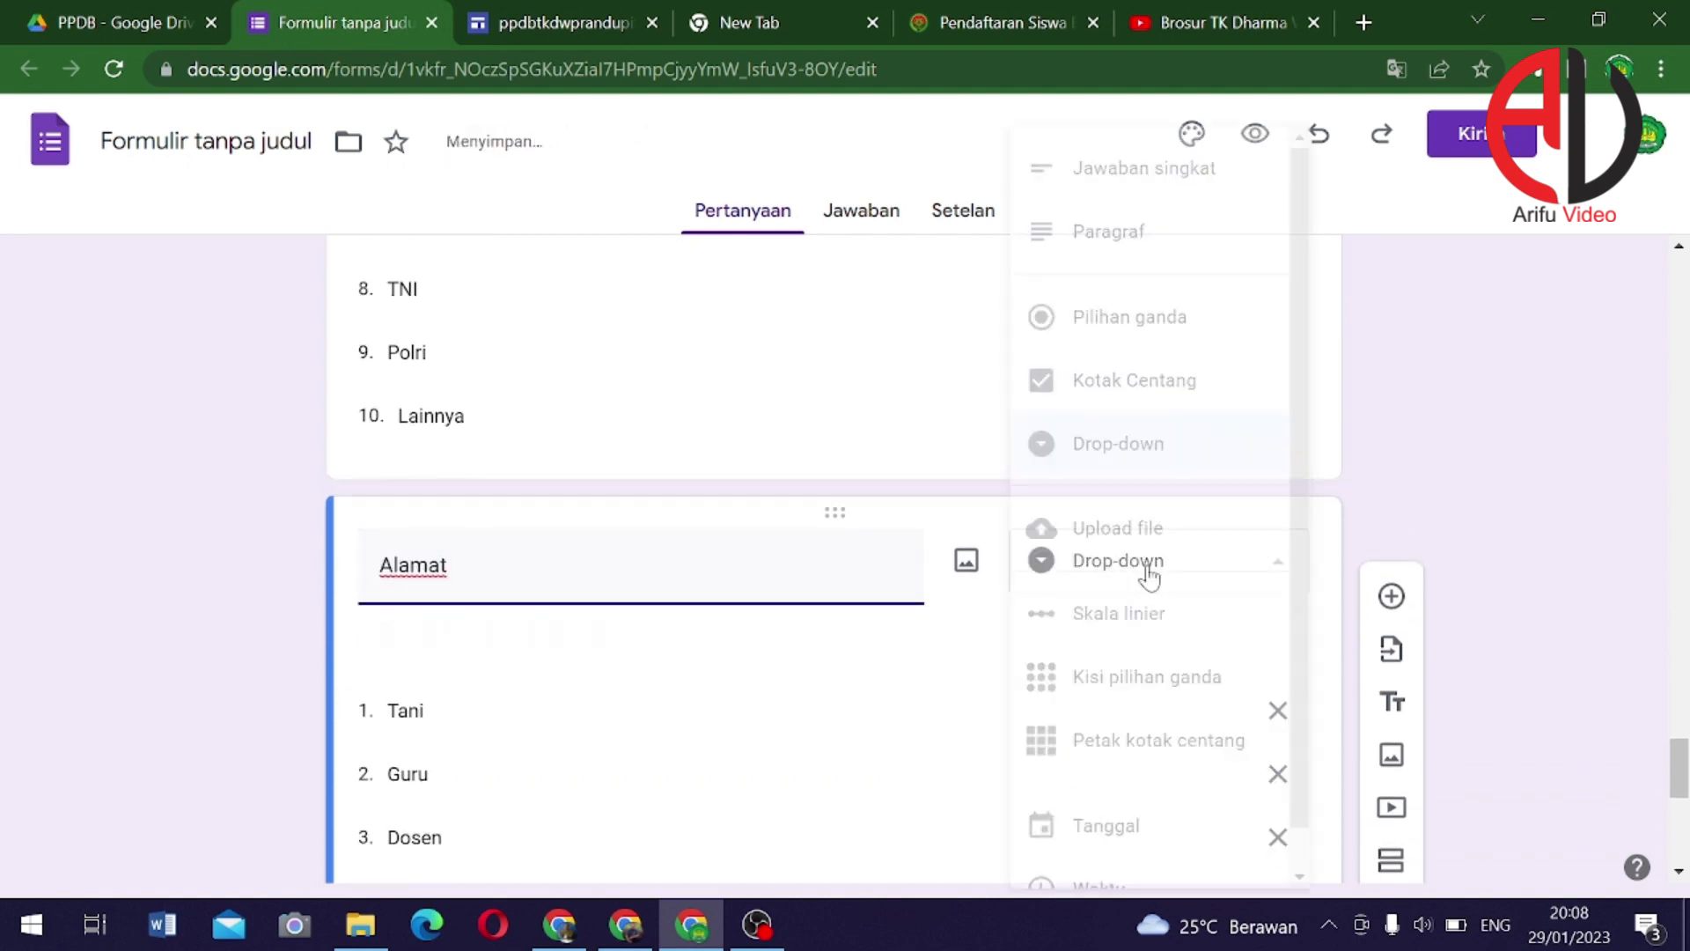
left_click(1190, 192)
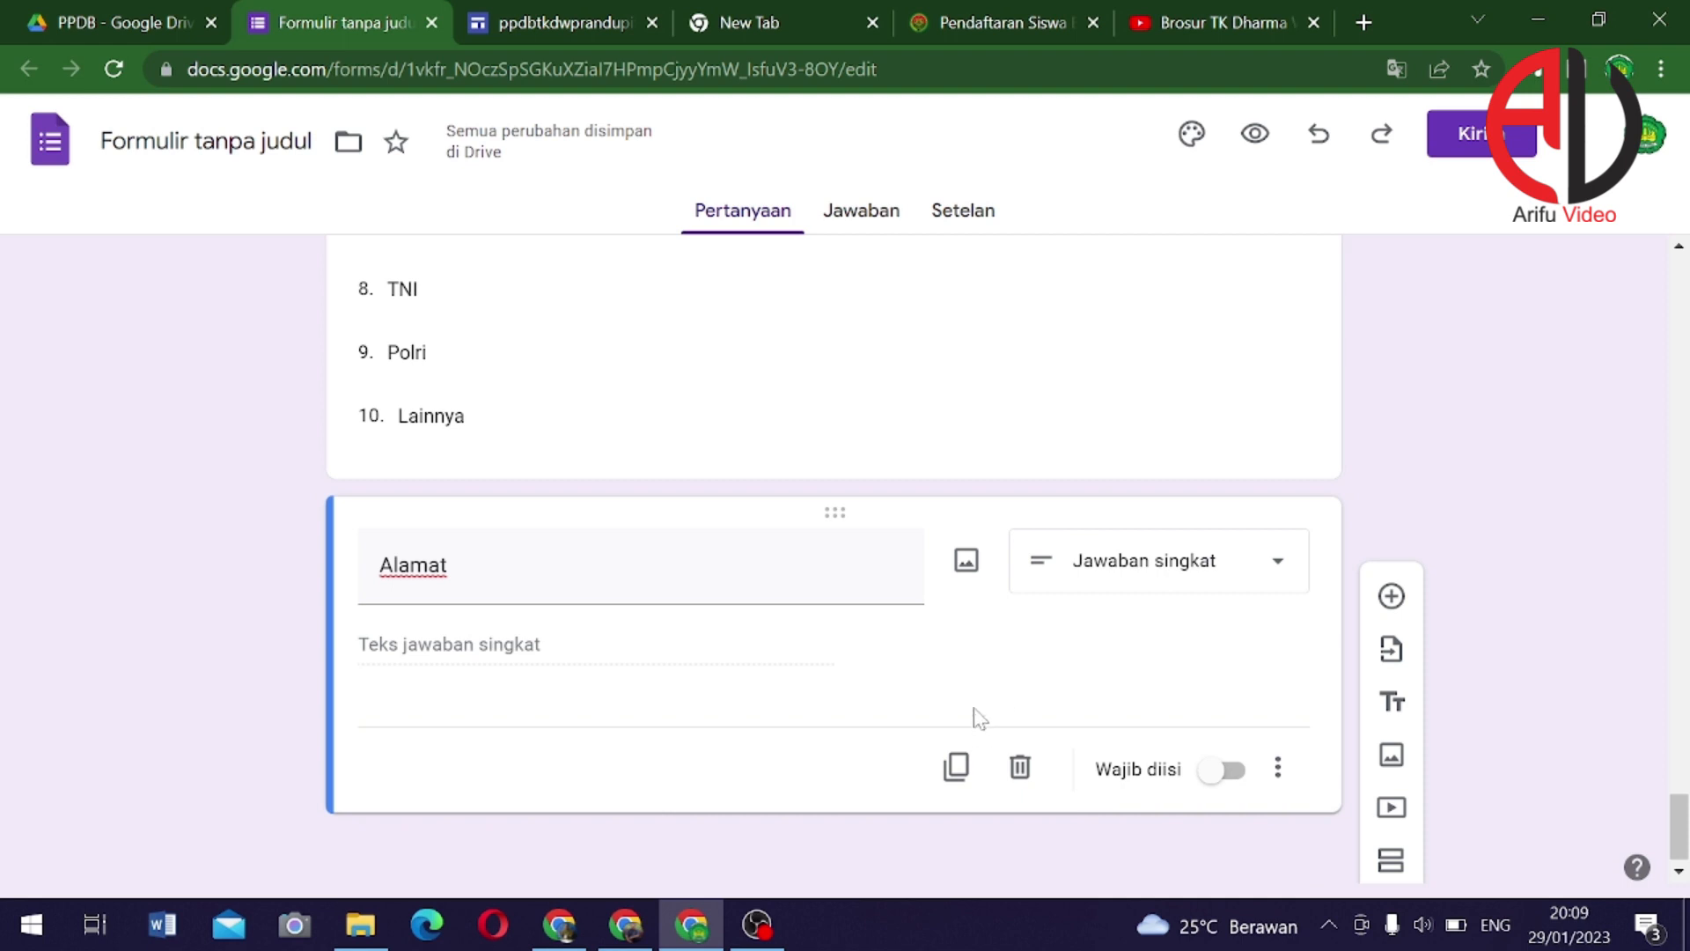
Duplicate the Alamat question and retitle the copy 'No HP/WA'
left_click(957, 767)
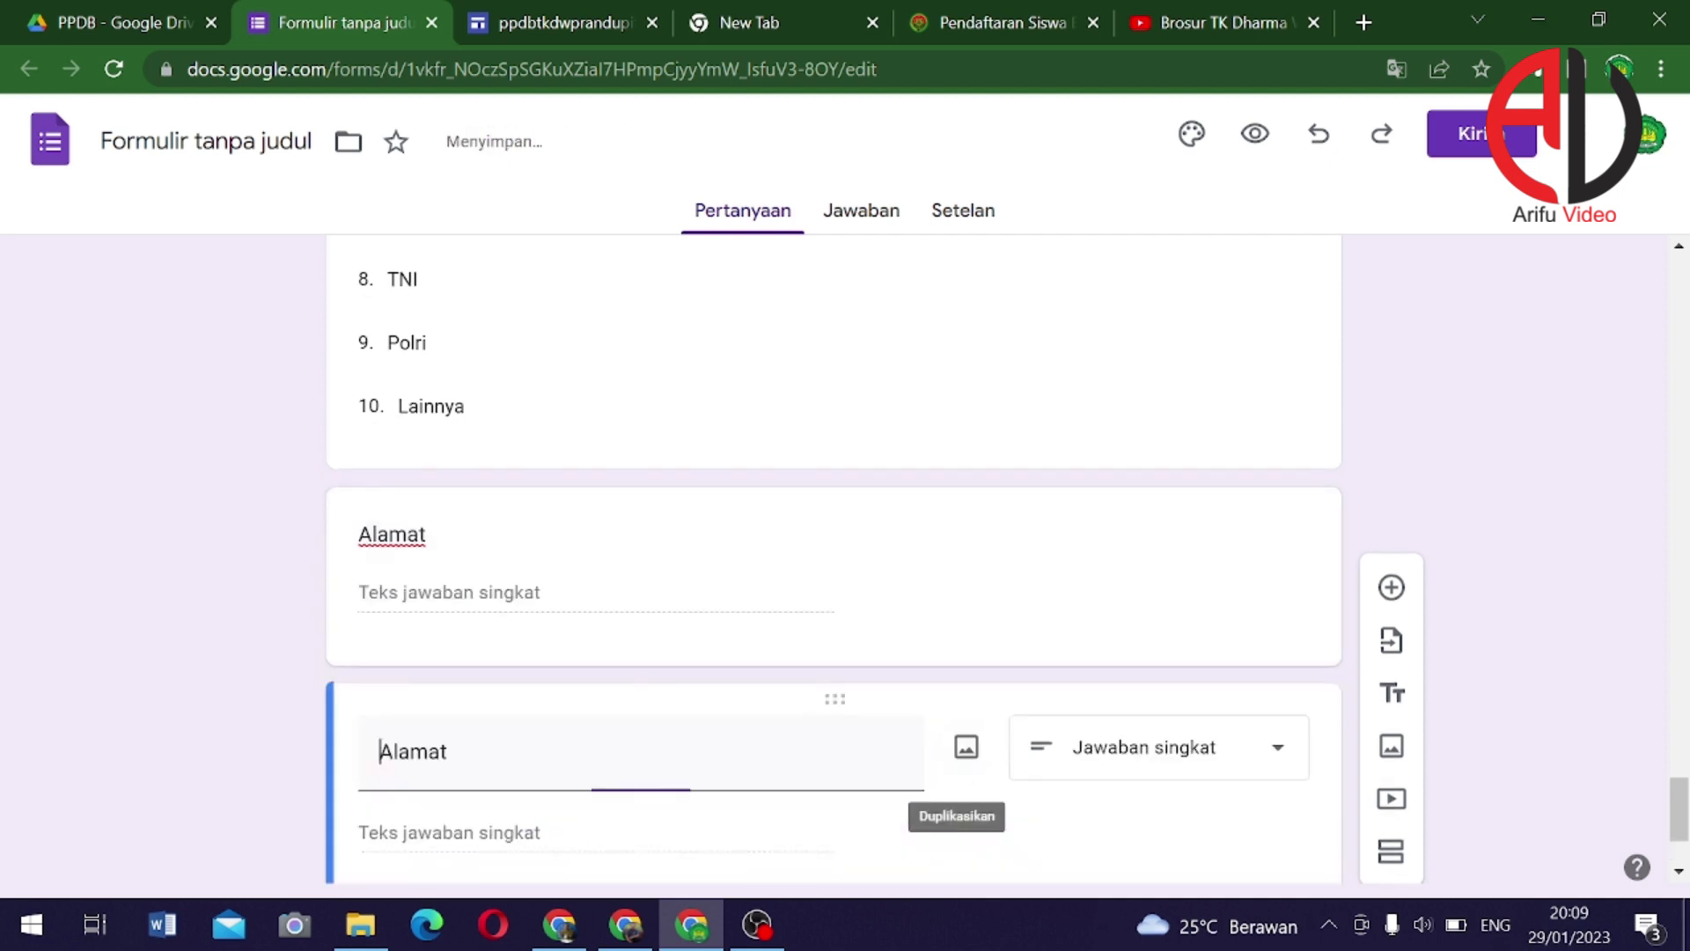
double_click(393, 751)
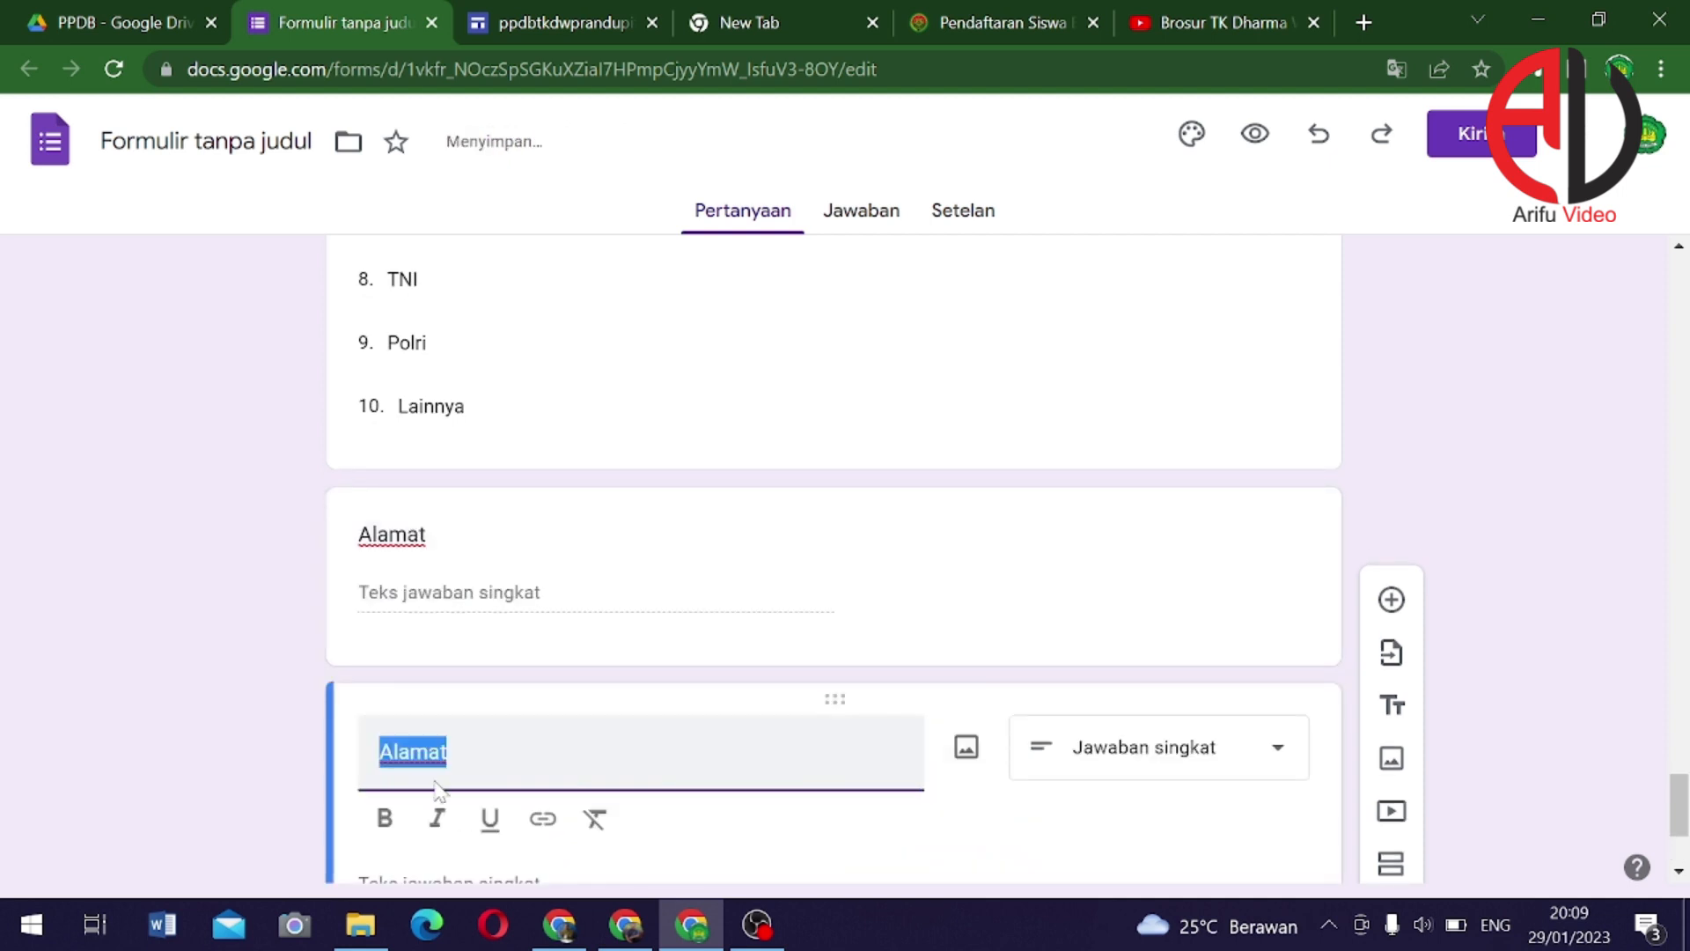
type("No HP/WA")
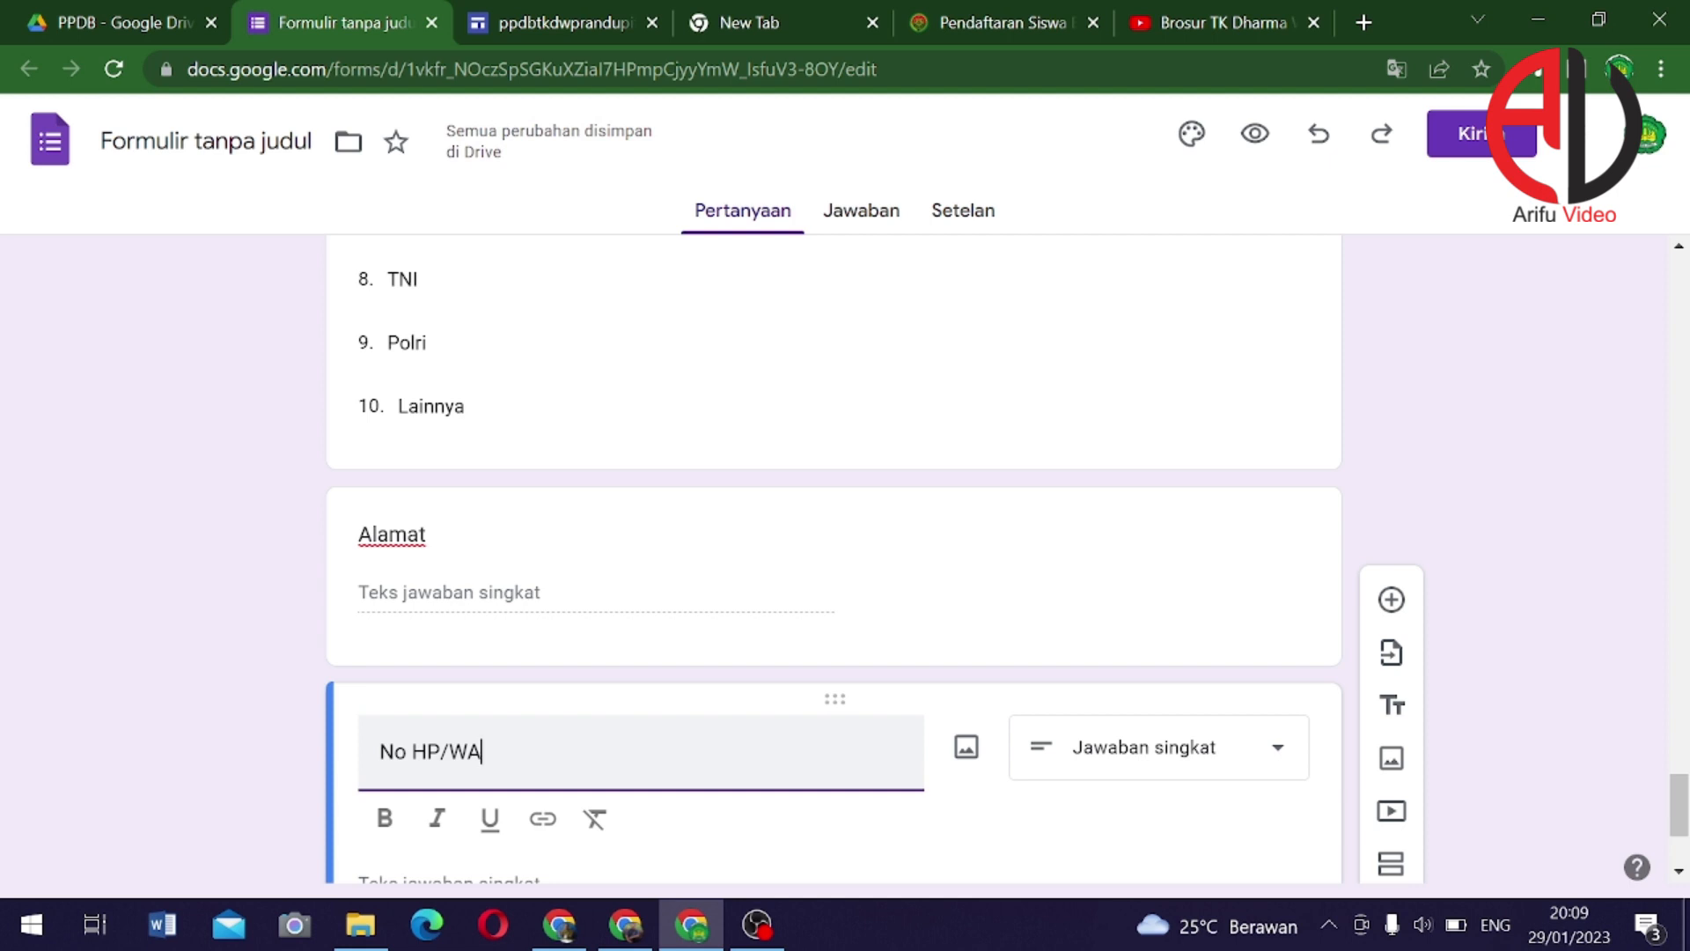
Duplicate the No HP/WA question and retitle the new copy 'Ukuran Seragam'
scroll(541, 835, "down", 3)
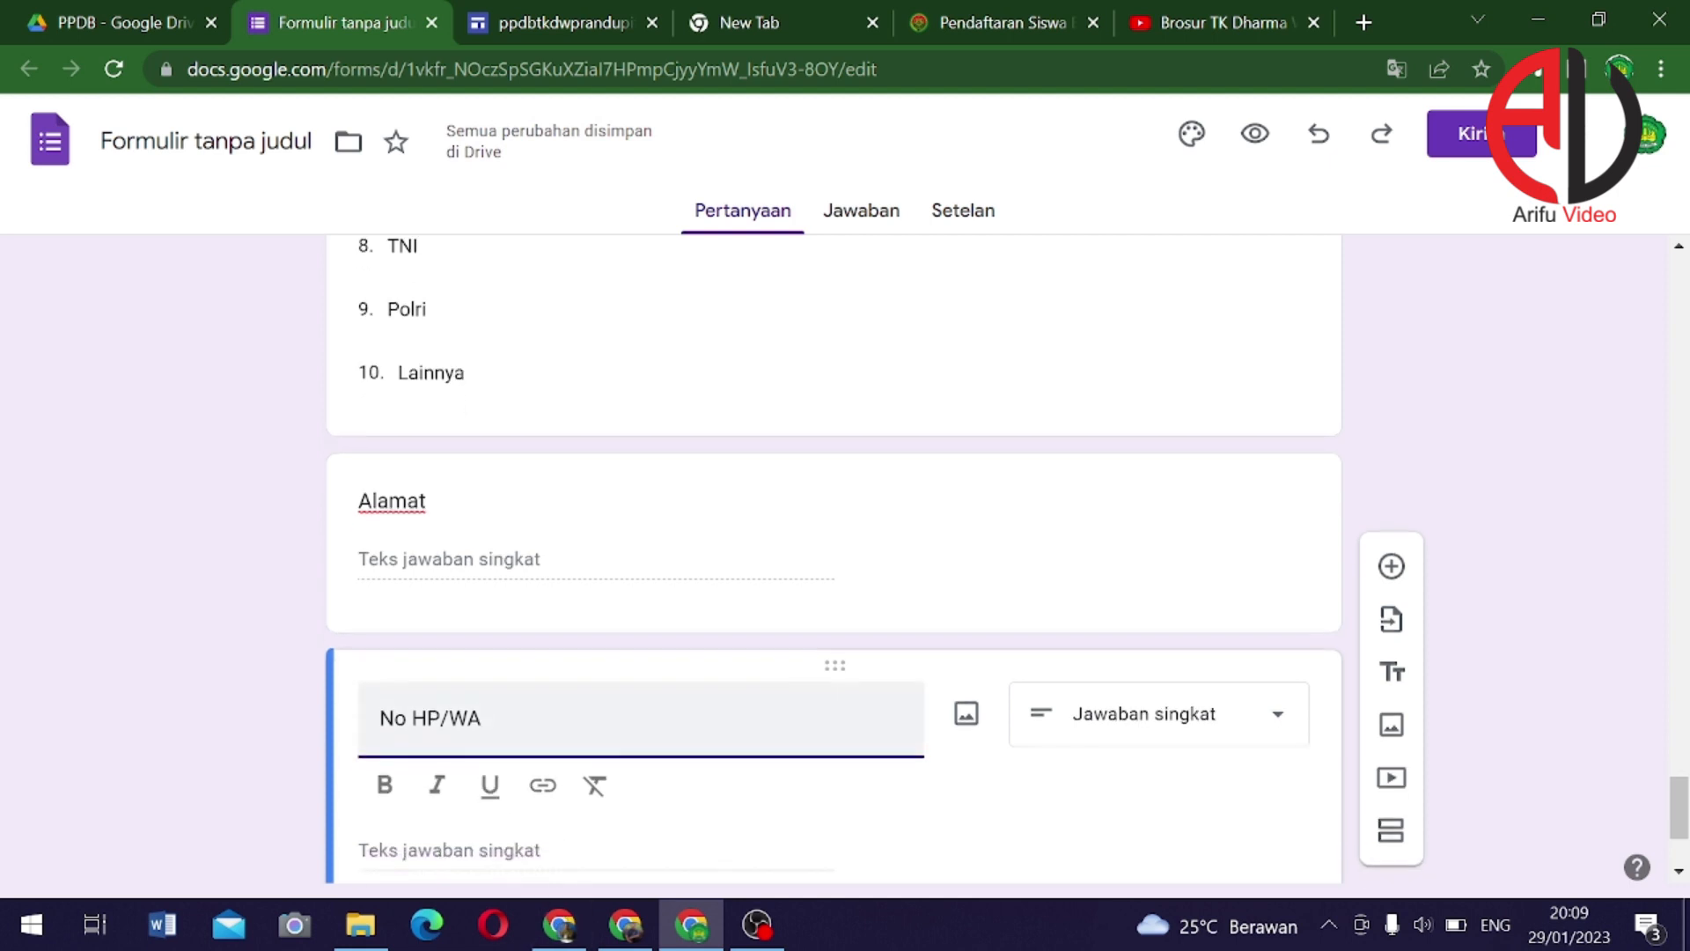
left_click(960, 755)
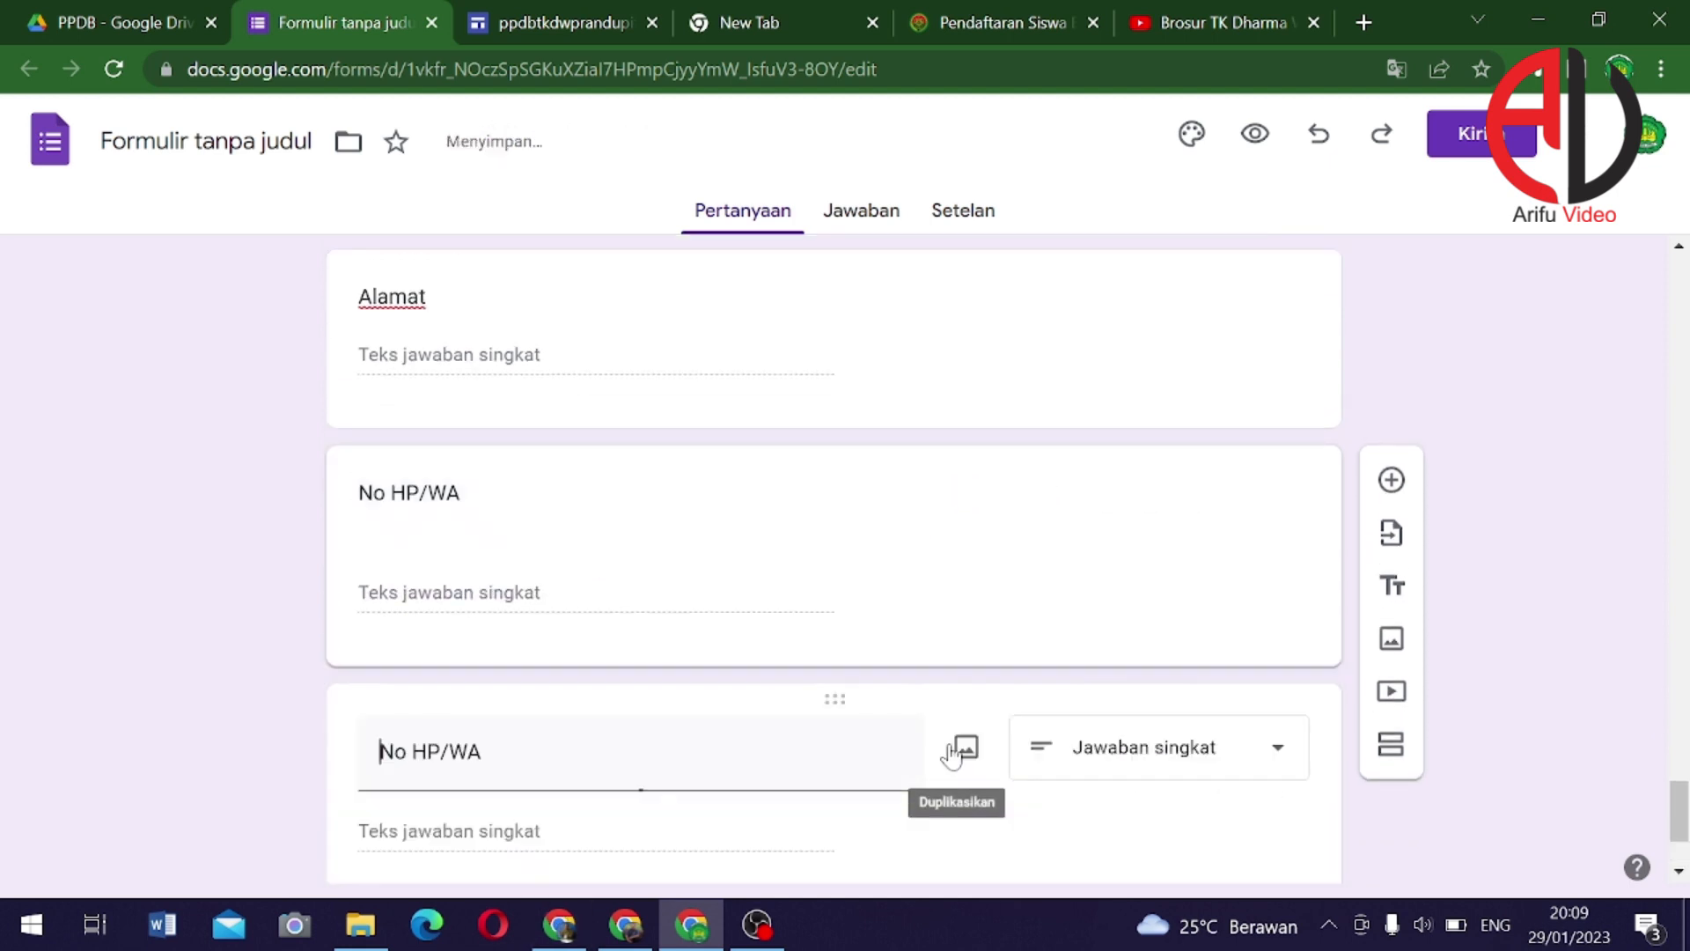
left_click_drag(483, 620, 342, 637)
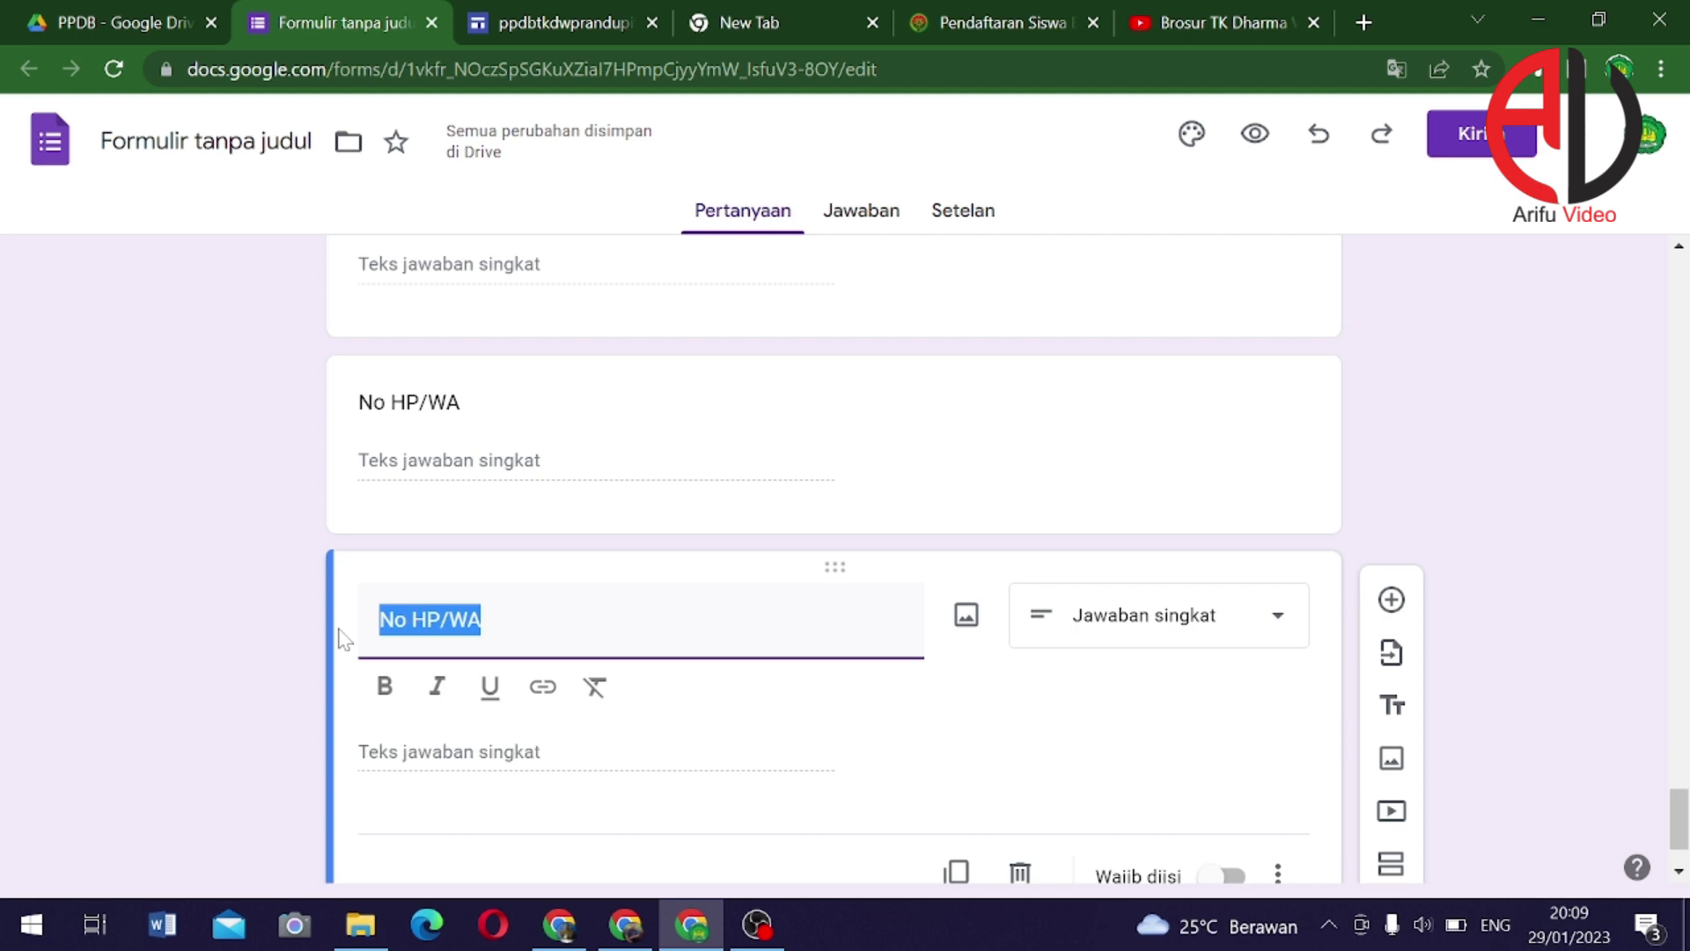
type("Ukut")
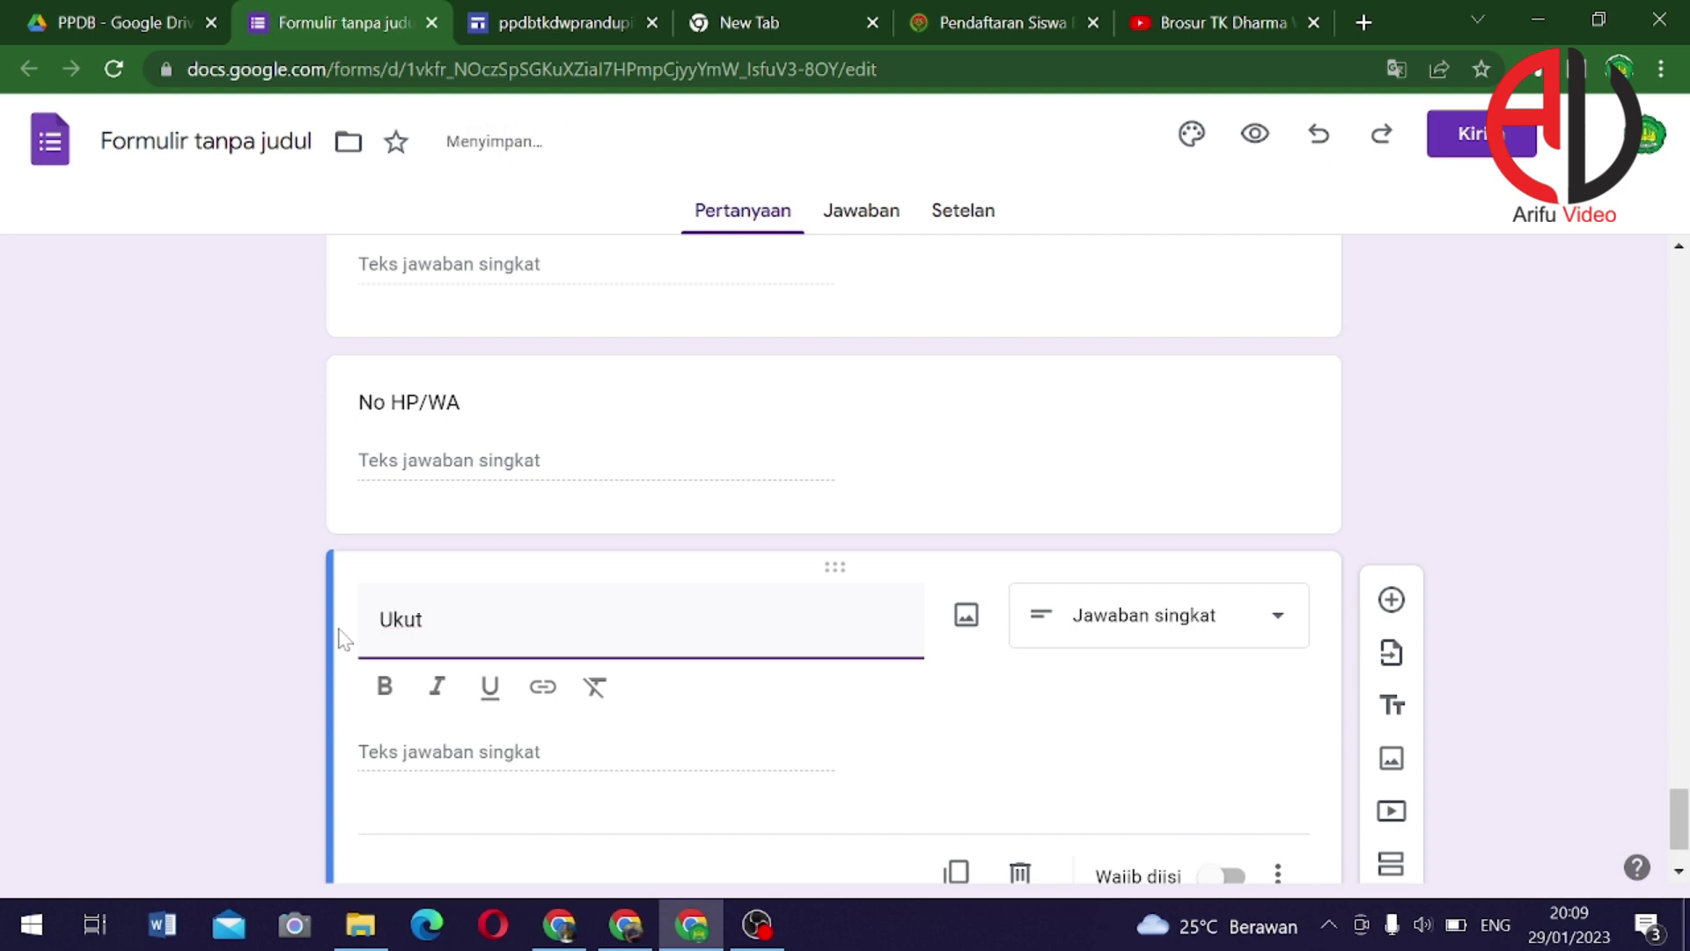
key("BackSpace")
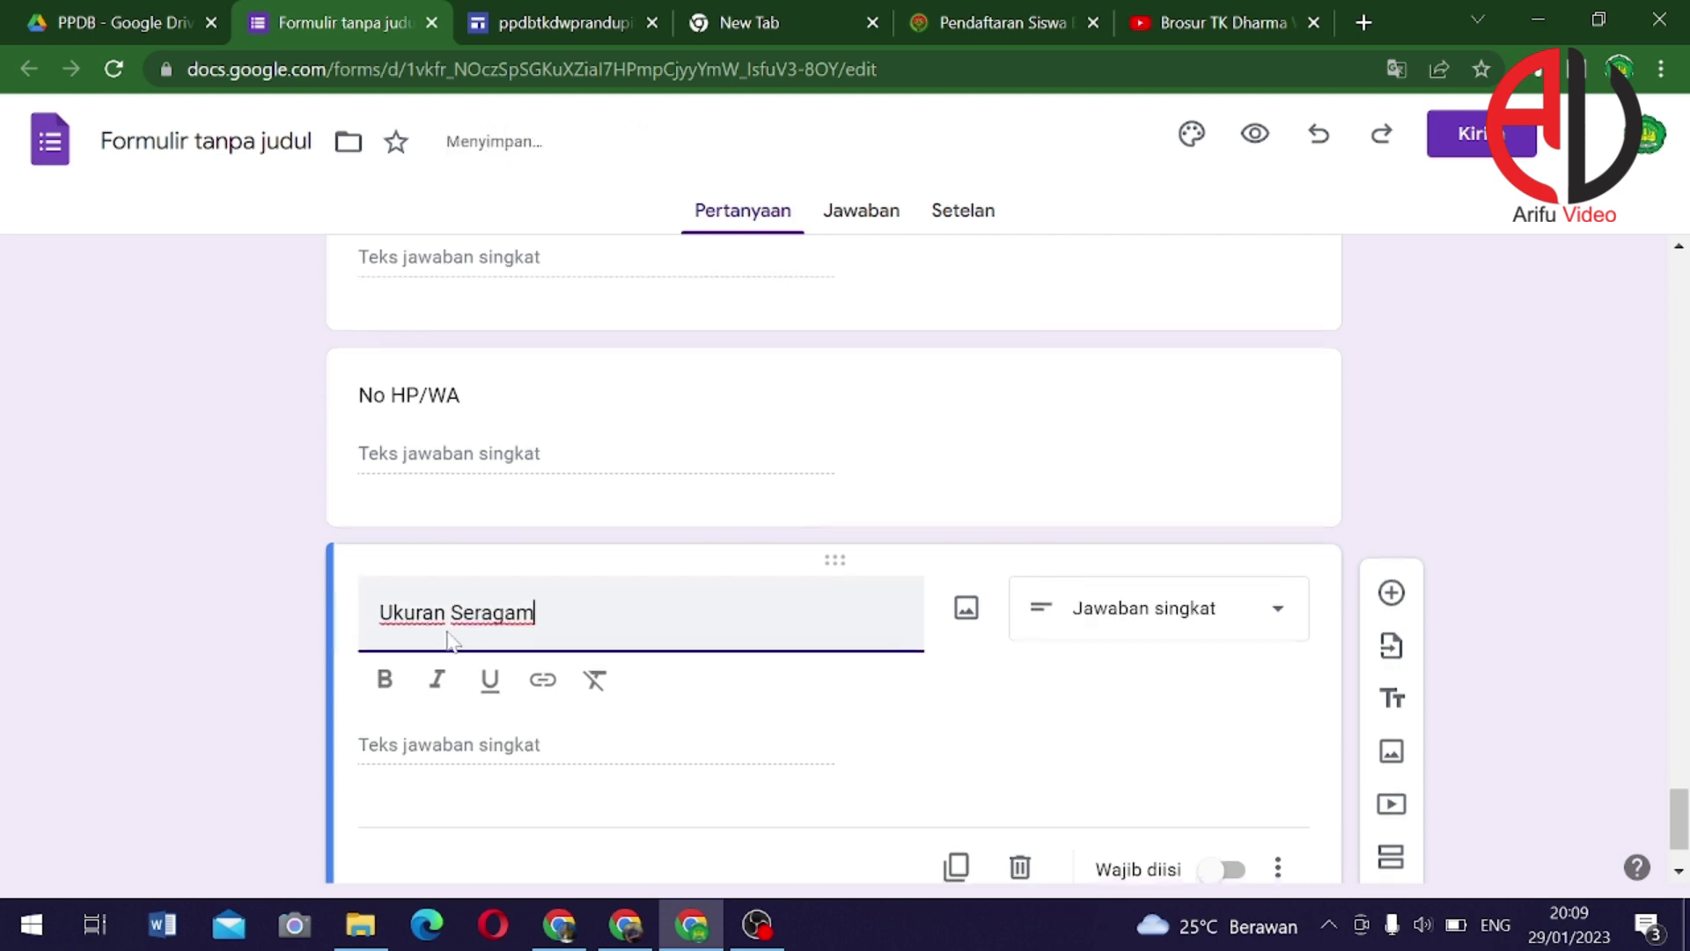
scroll(528, 639, "down", 2)
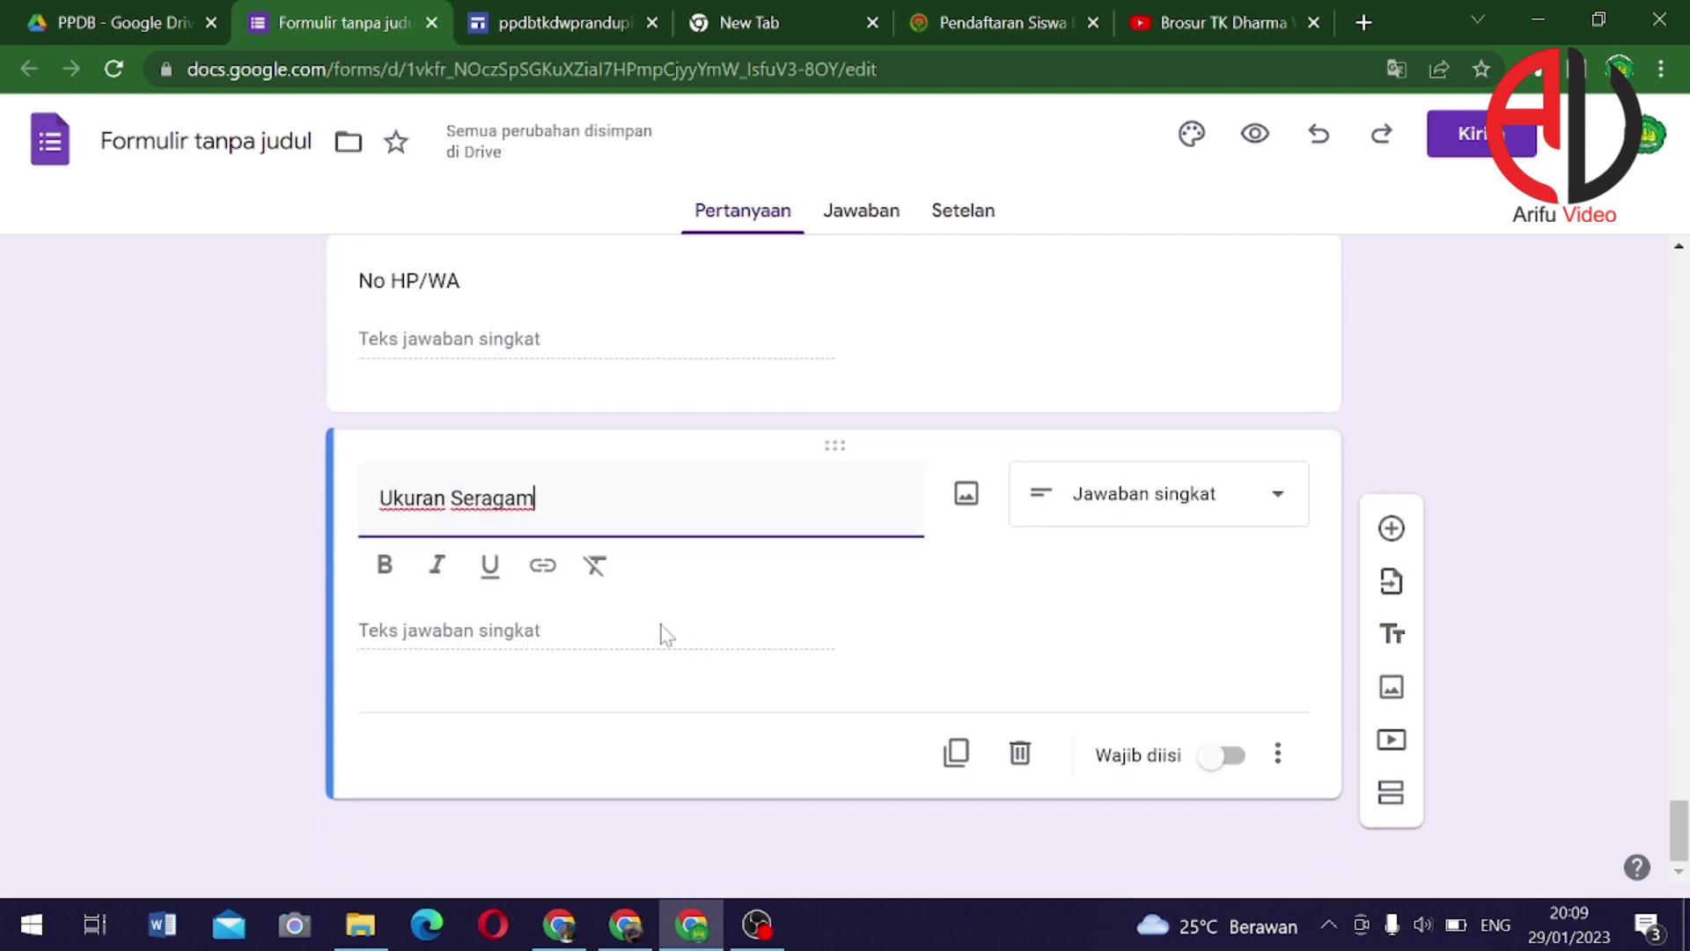
Change Ukuran Seragam to a drop-down question with options M, L, XL and Jumbo
left_click(1203, 507)
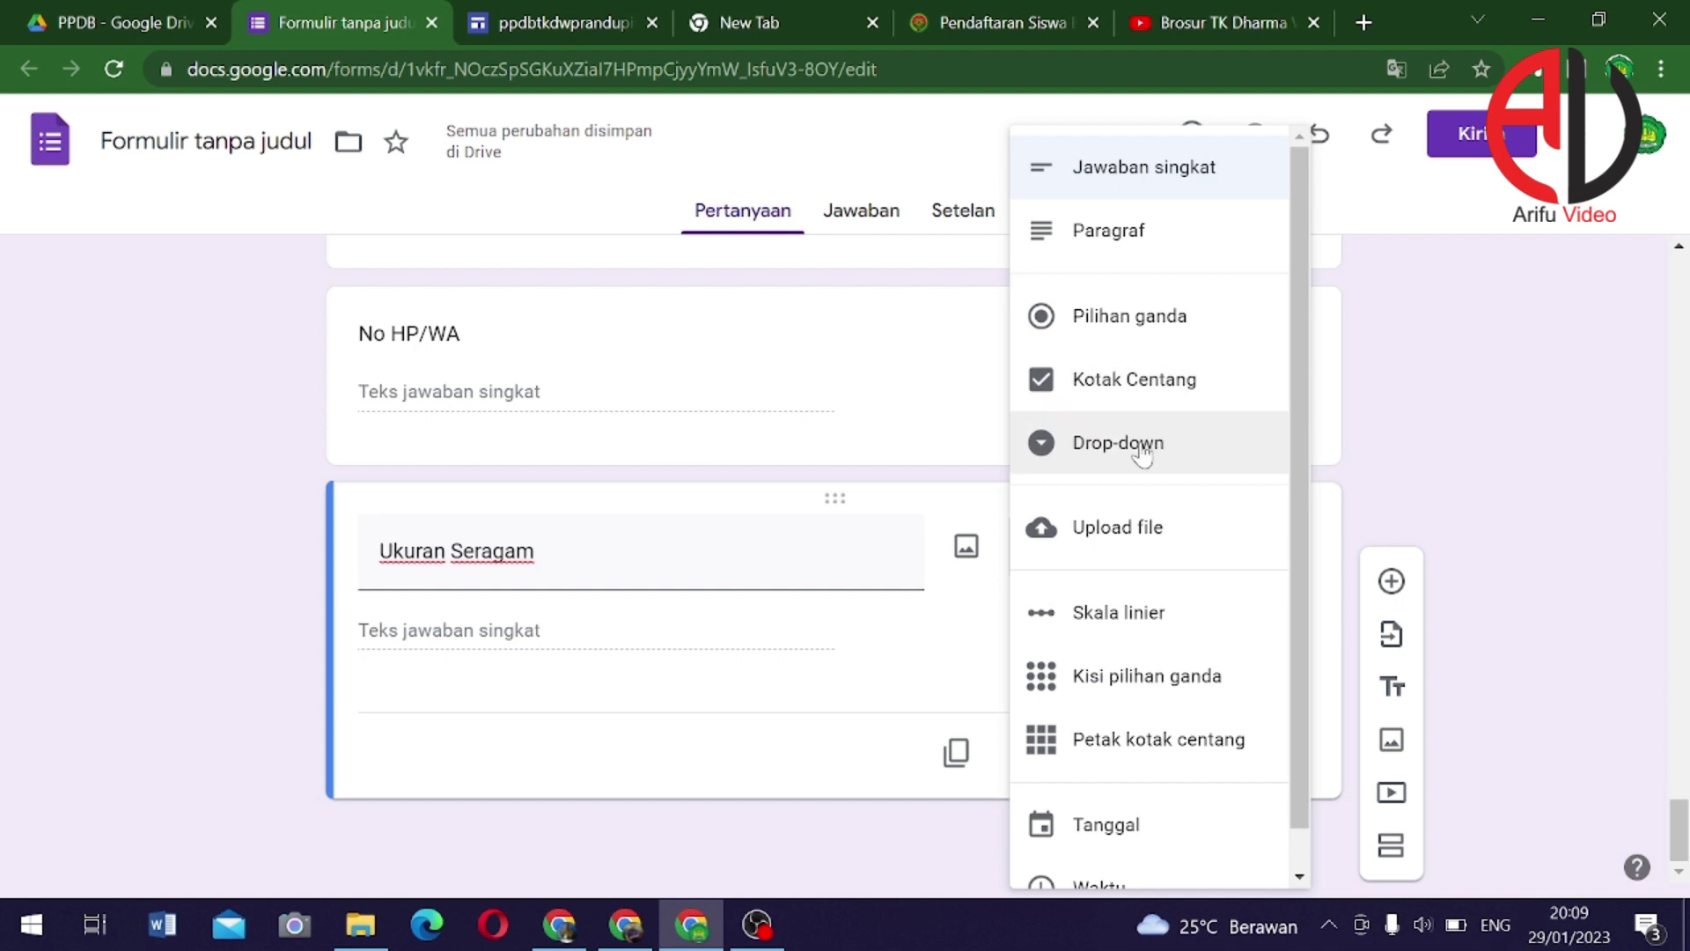
left_click(1088, 444)
left_click(415, 632)
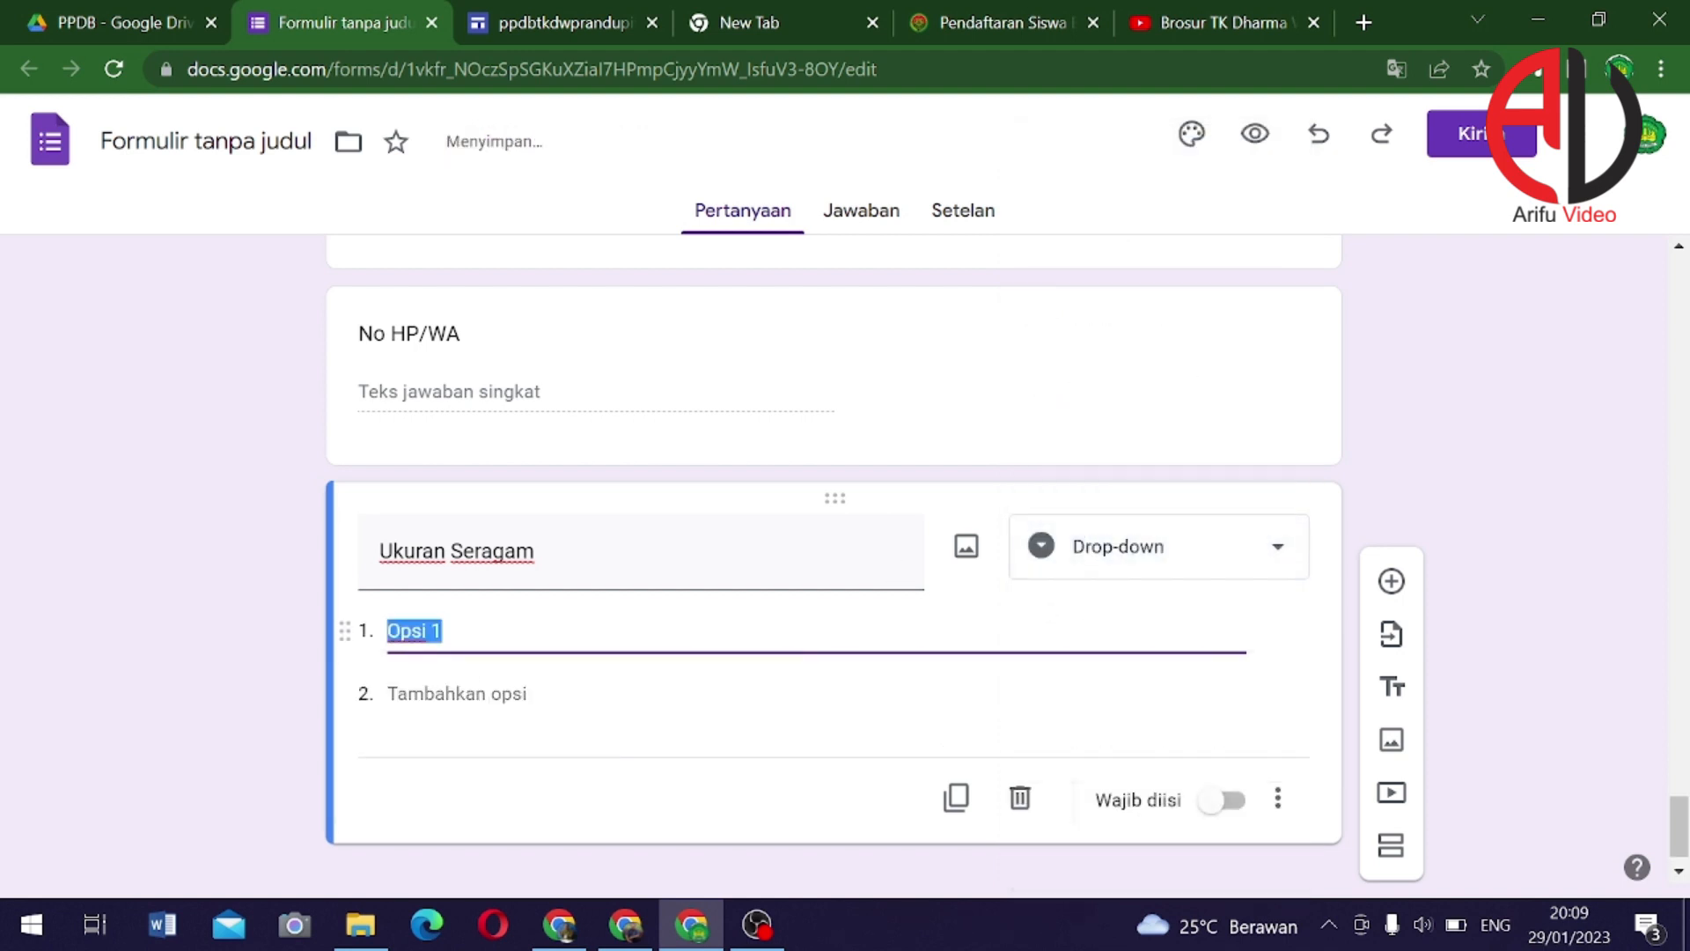
type("M")
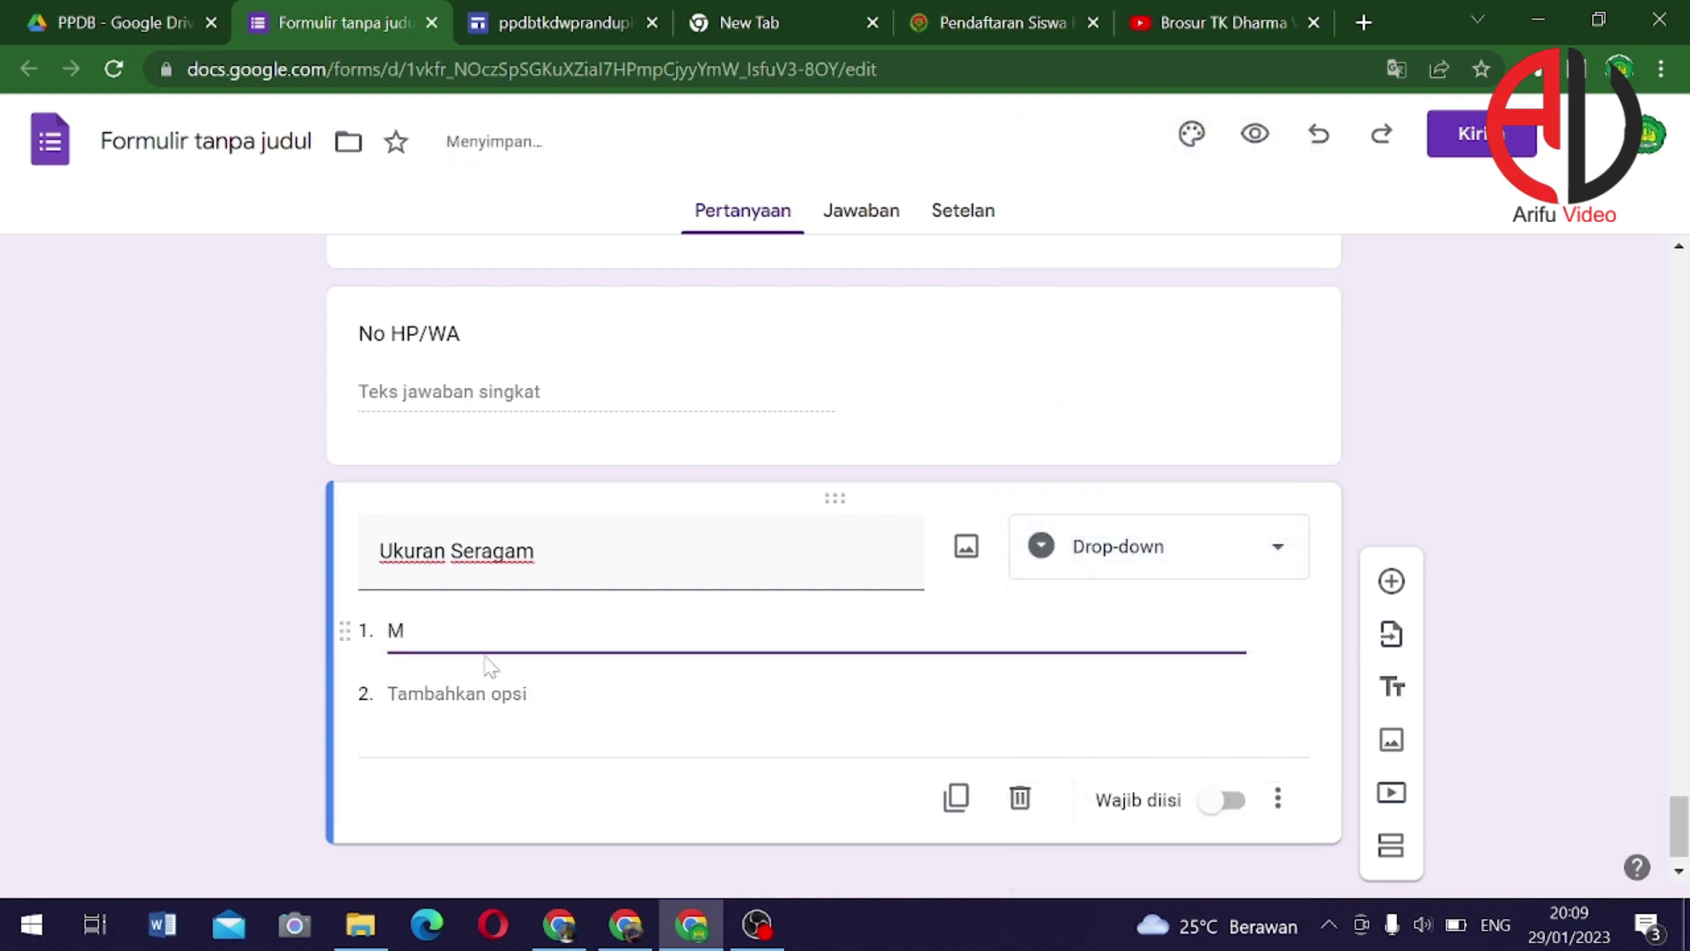
key("Return")
type("L")
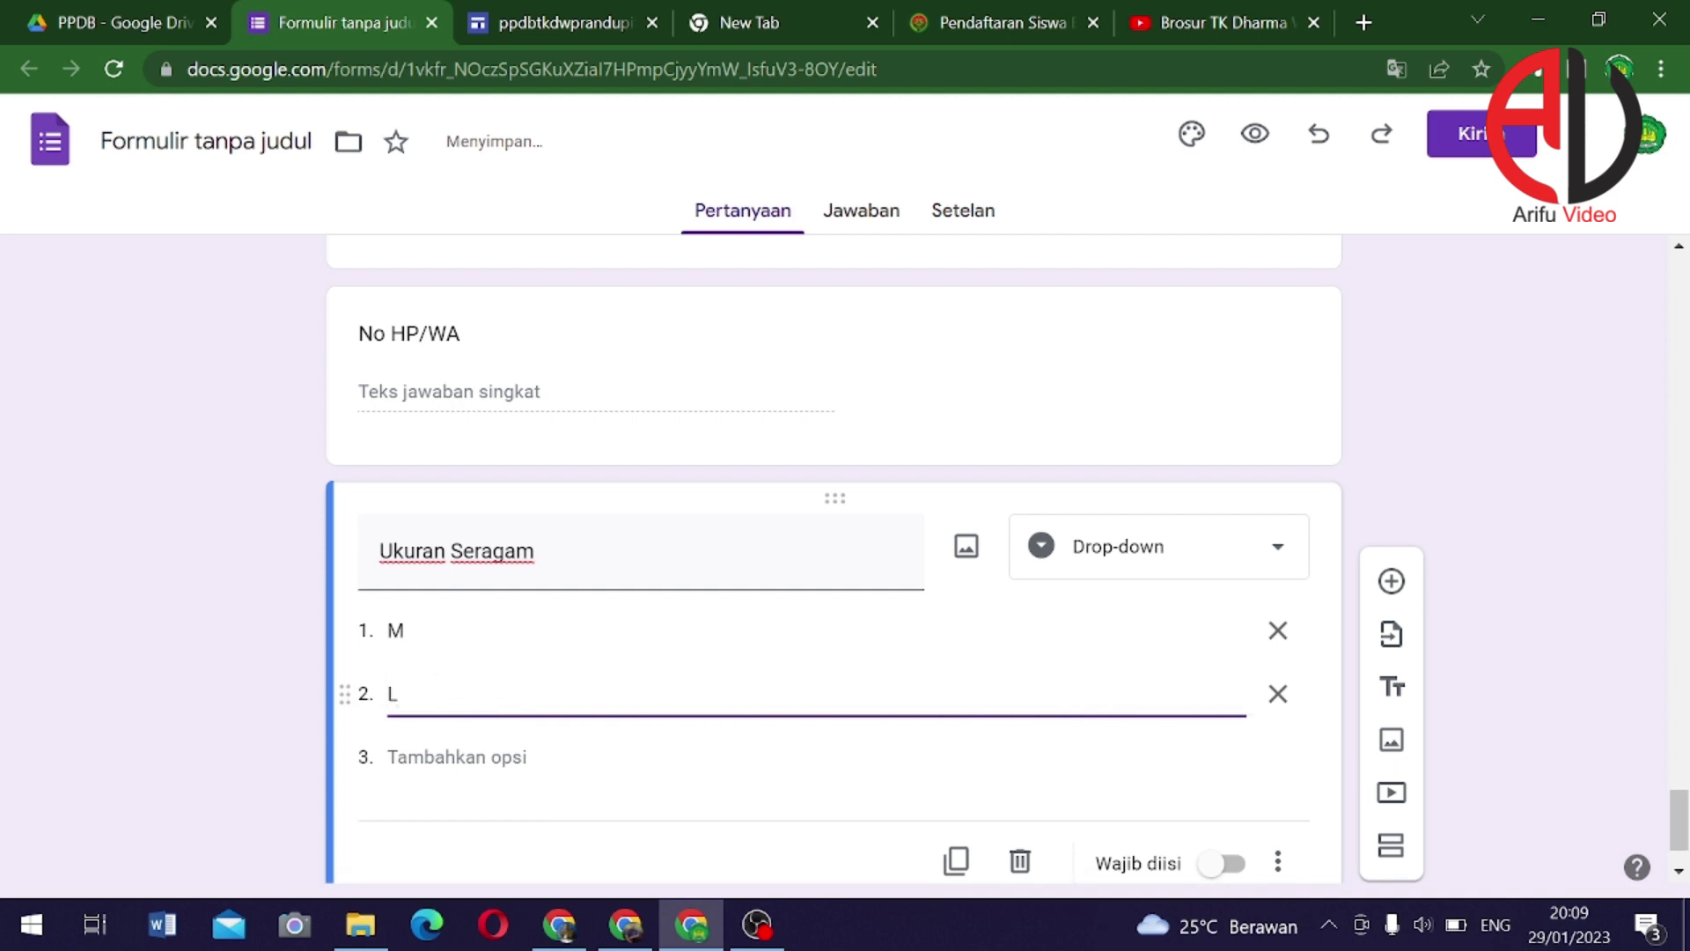
key("Return")
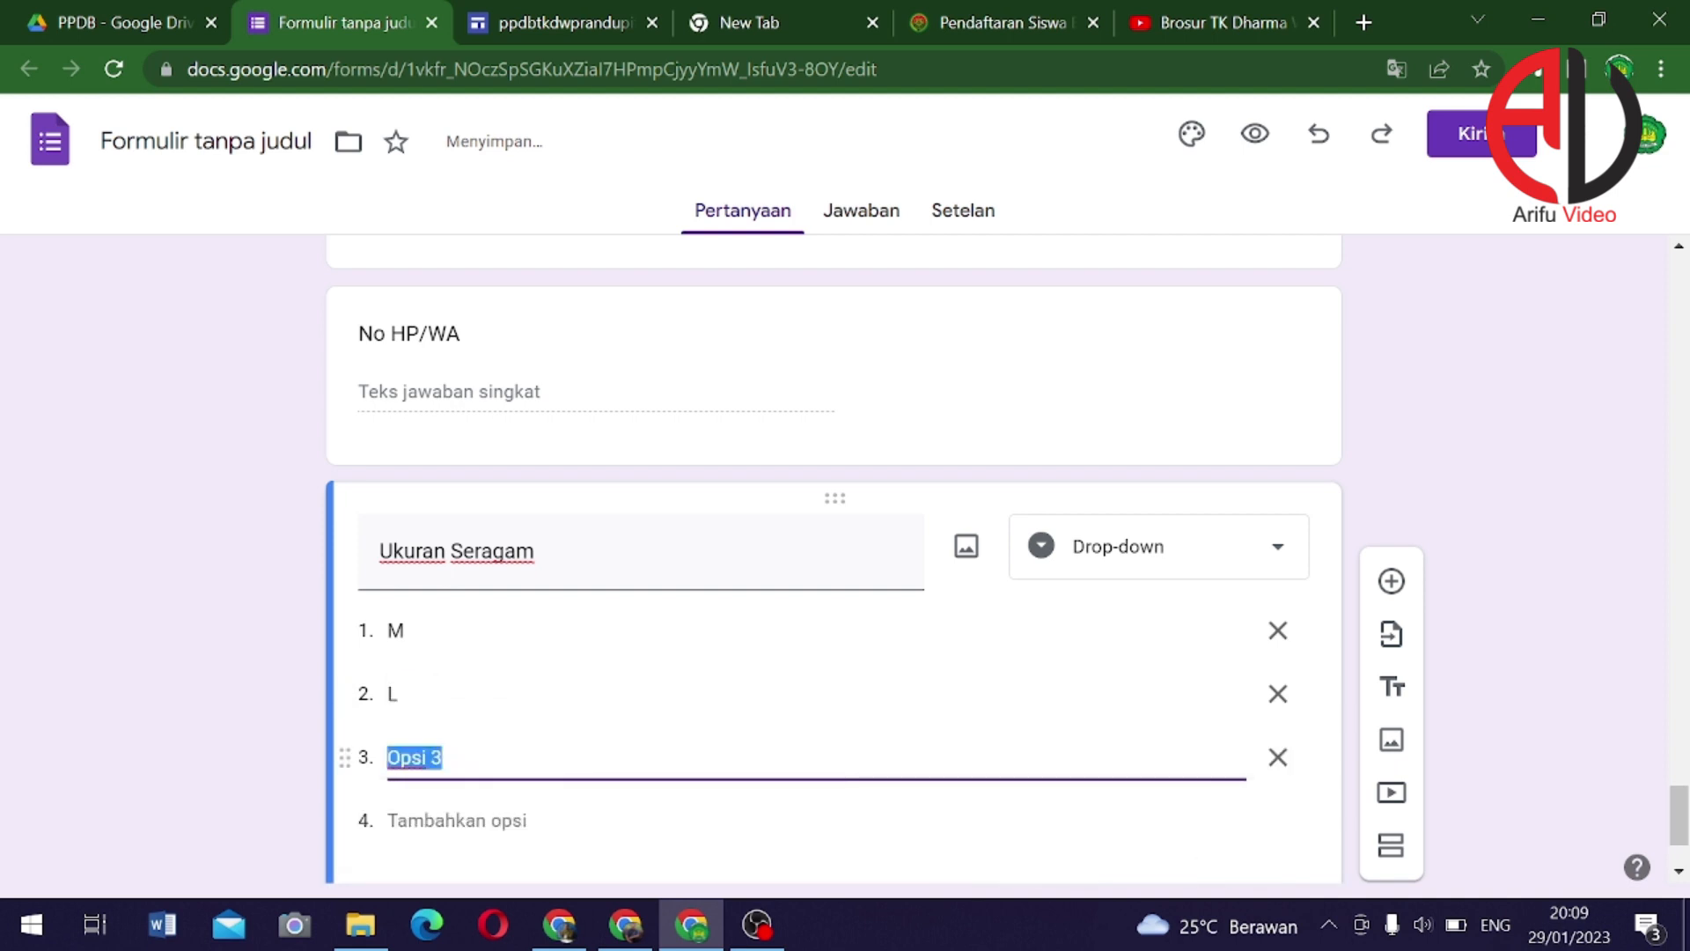
type("XL")
key("Return")
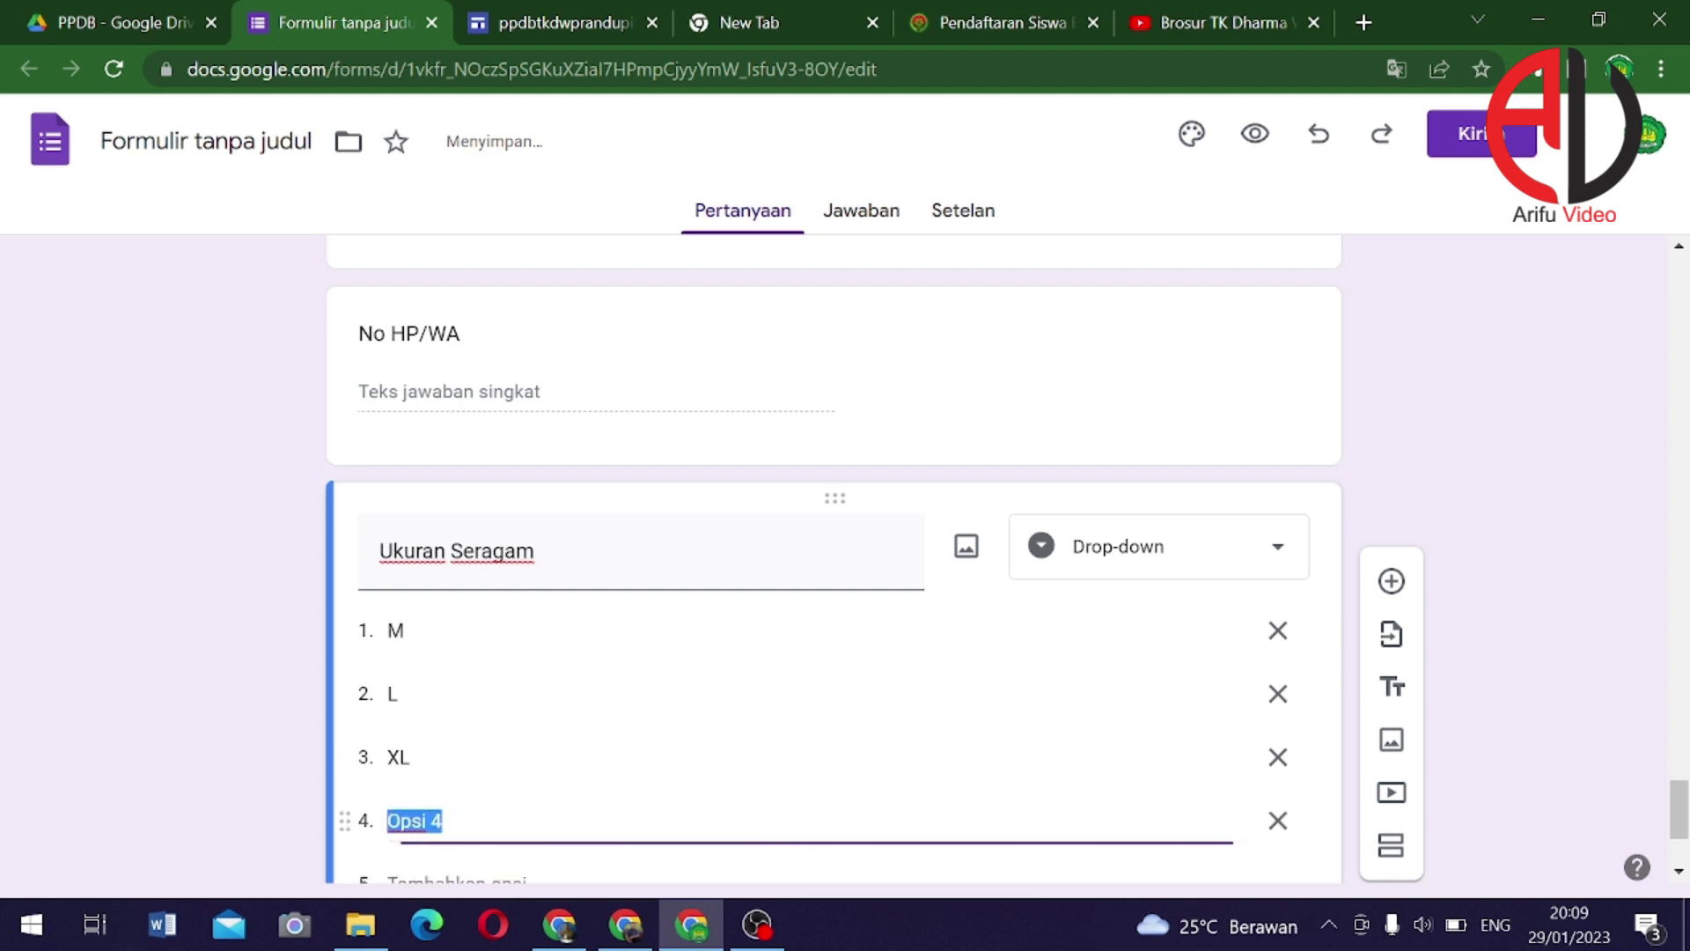
type("Jumbo")
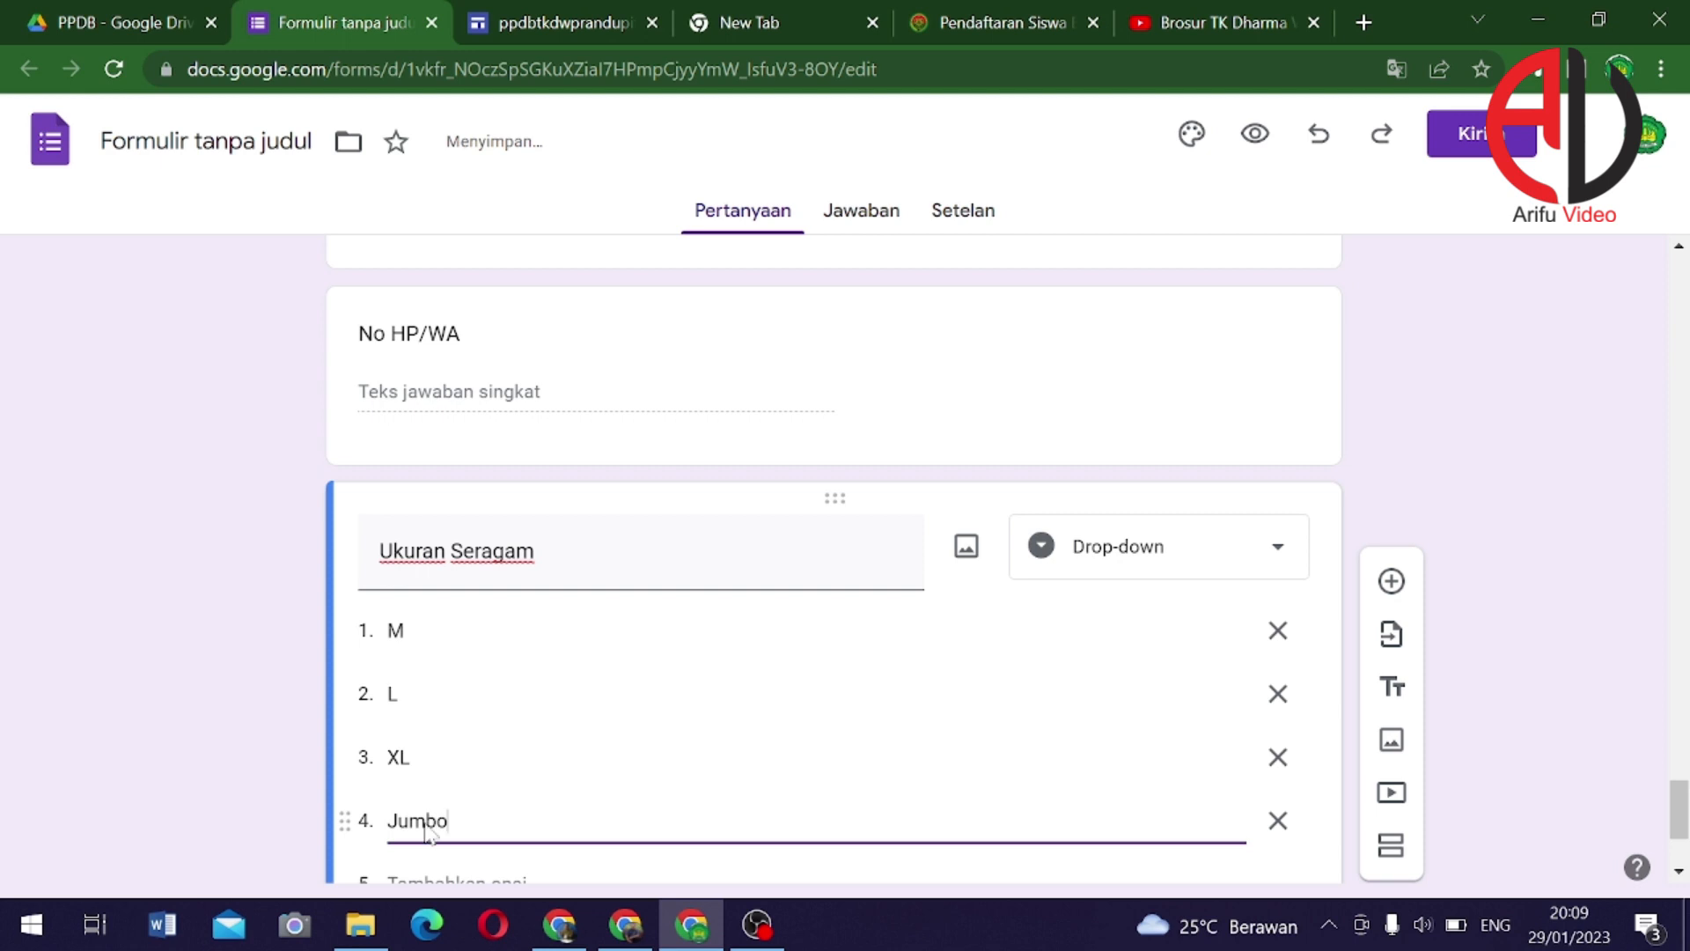
scroll(1321, 641, "down", 1)
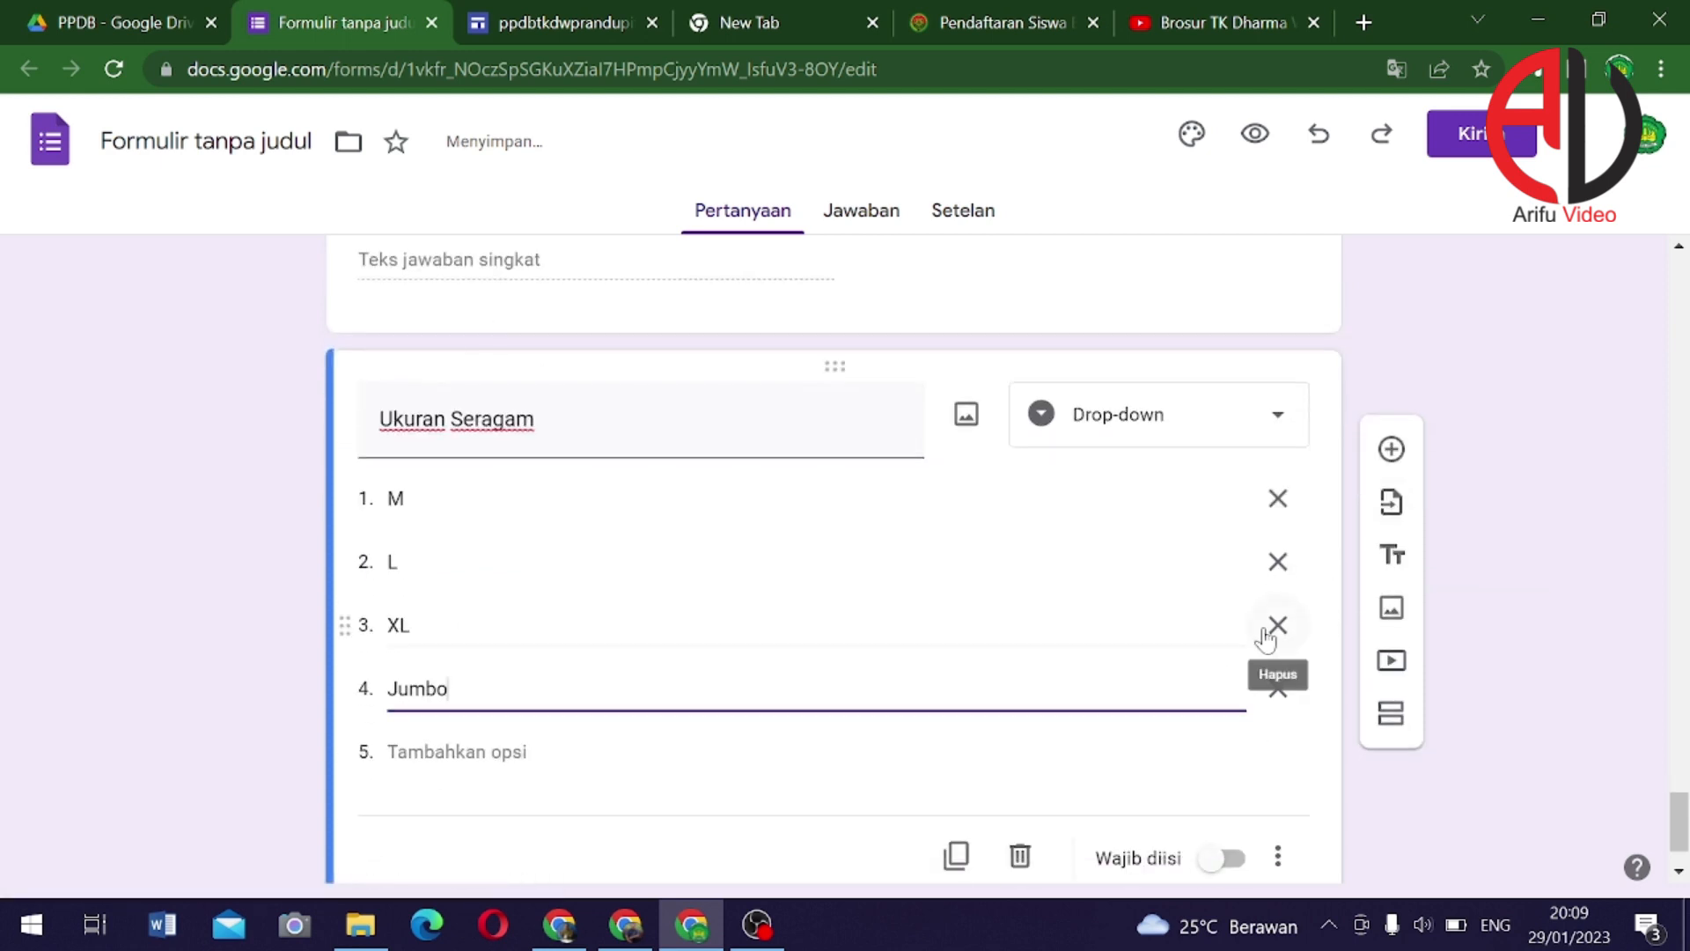
scroll(1266, 639, "up", 15)
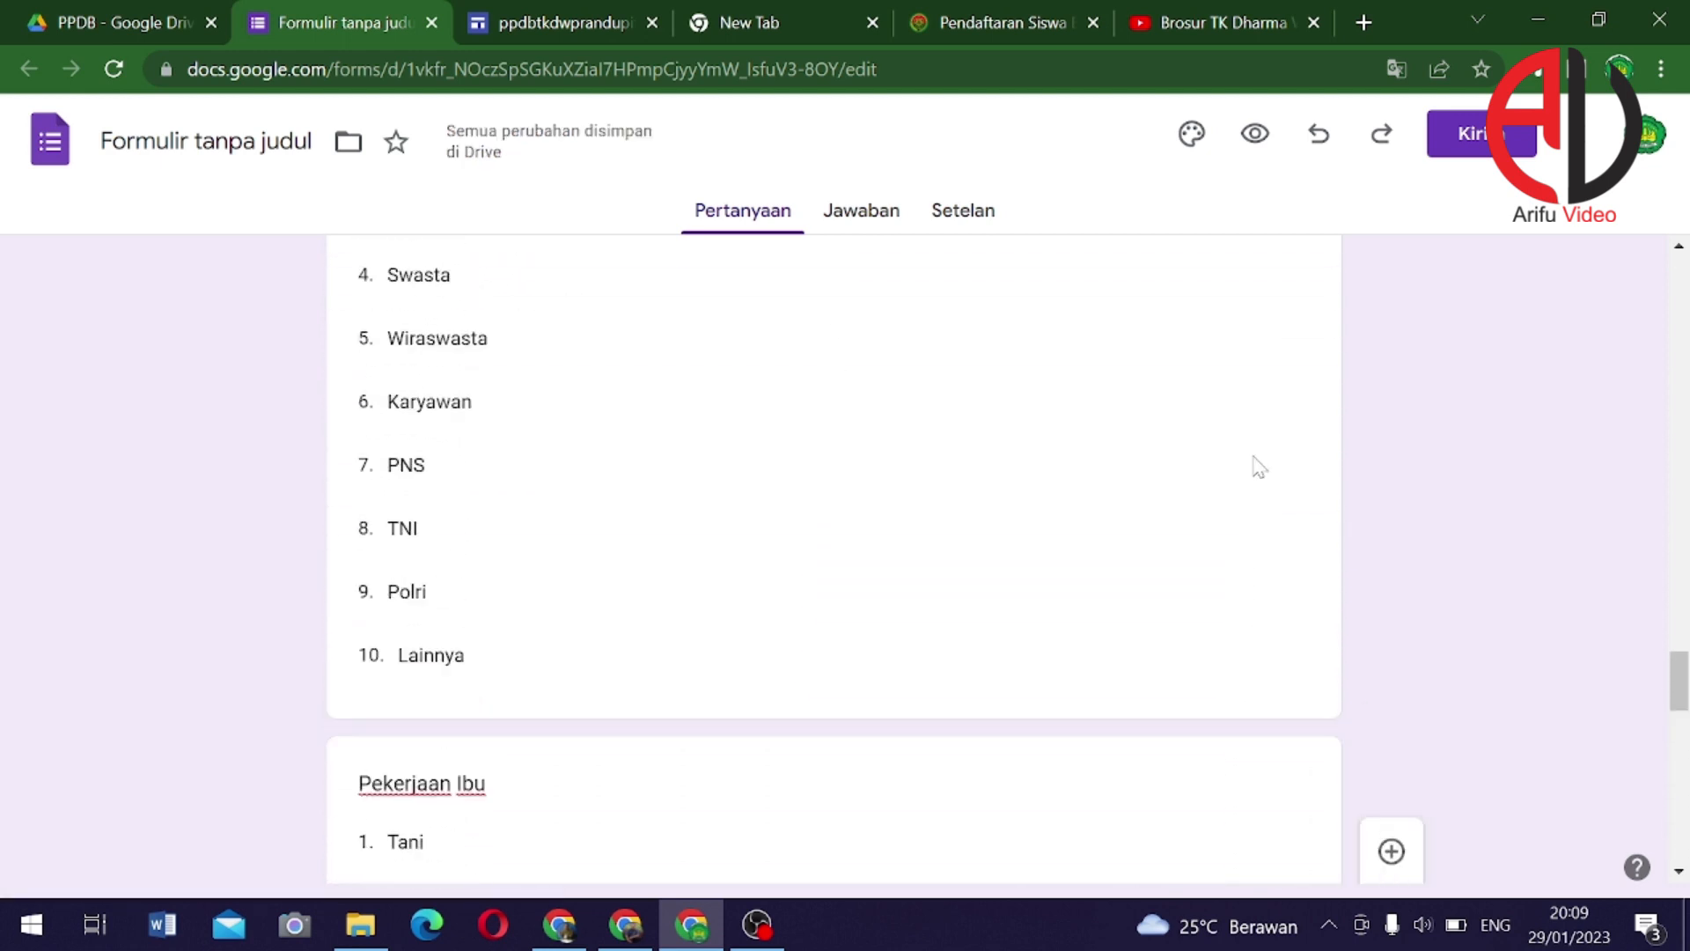
scroll(1259, 466, "up", 15)
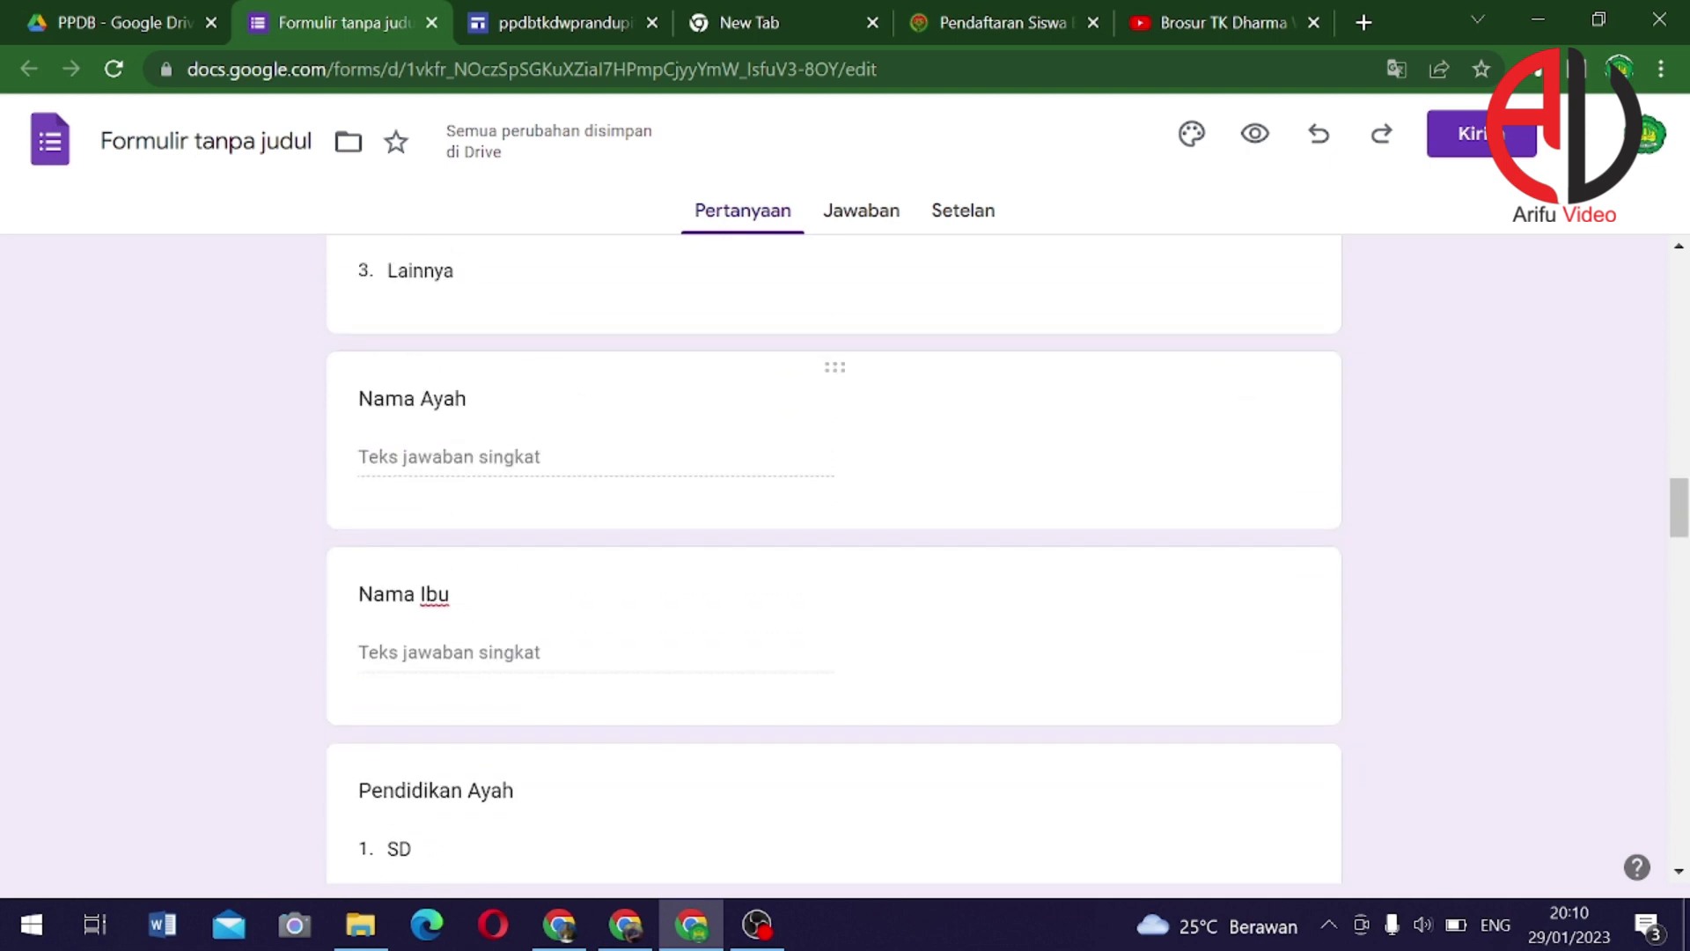
scroll(1247, 404, "up", 15)
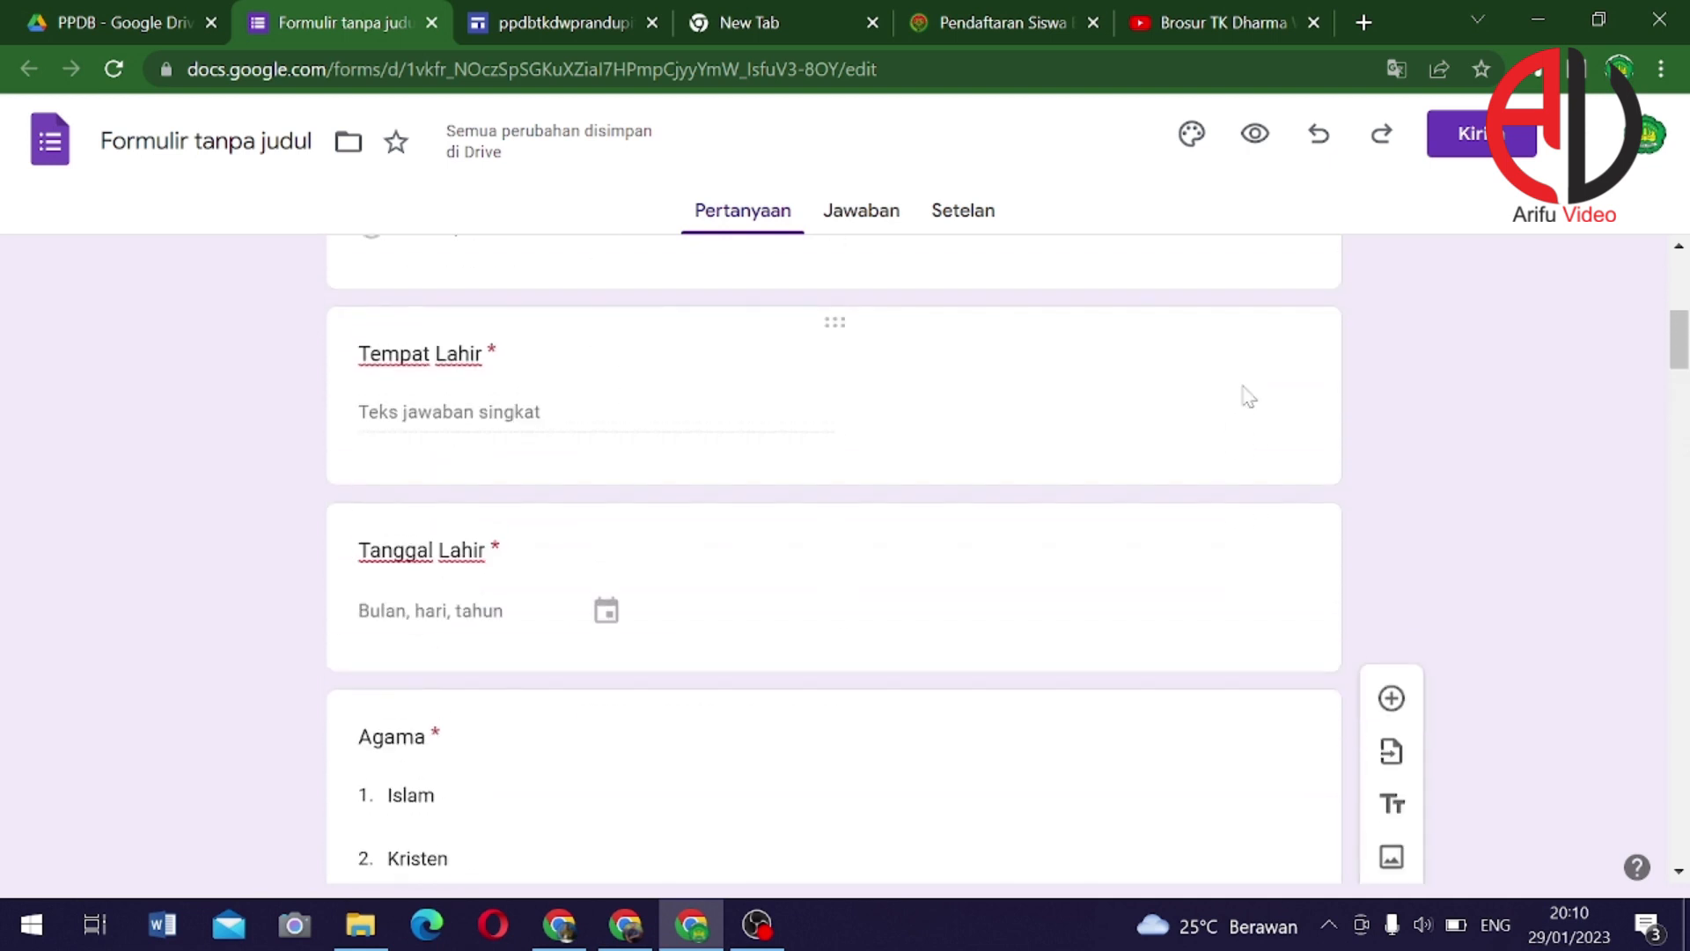
scroll(1243, 391, "up", 6)
scroll(977, 449, "down", 5)
scroll(704, 559, "down", 4)
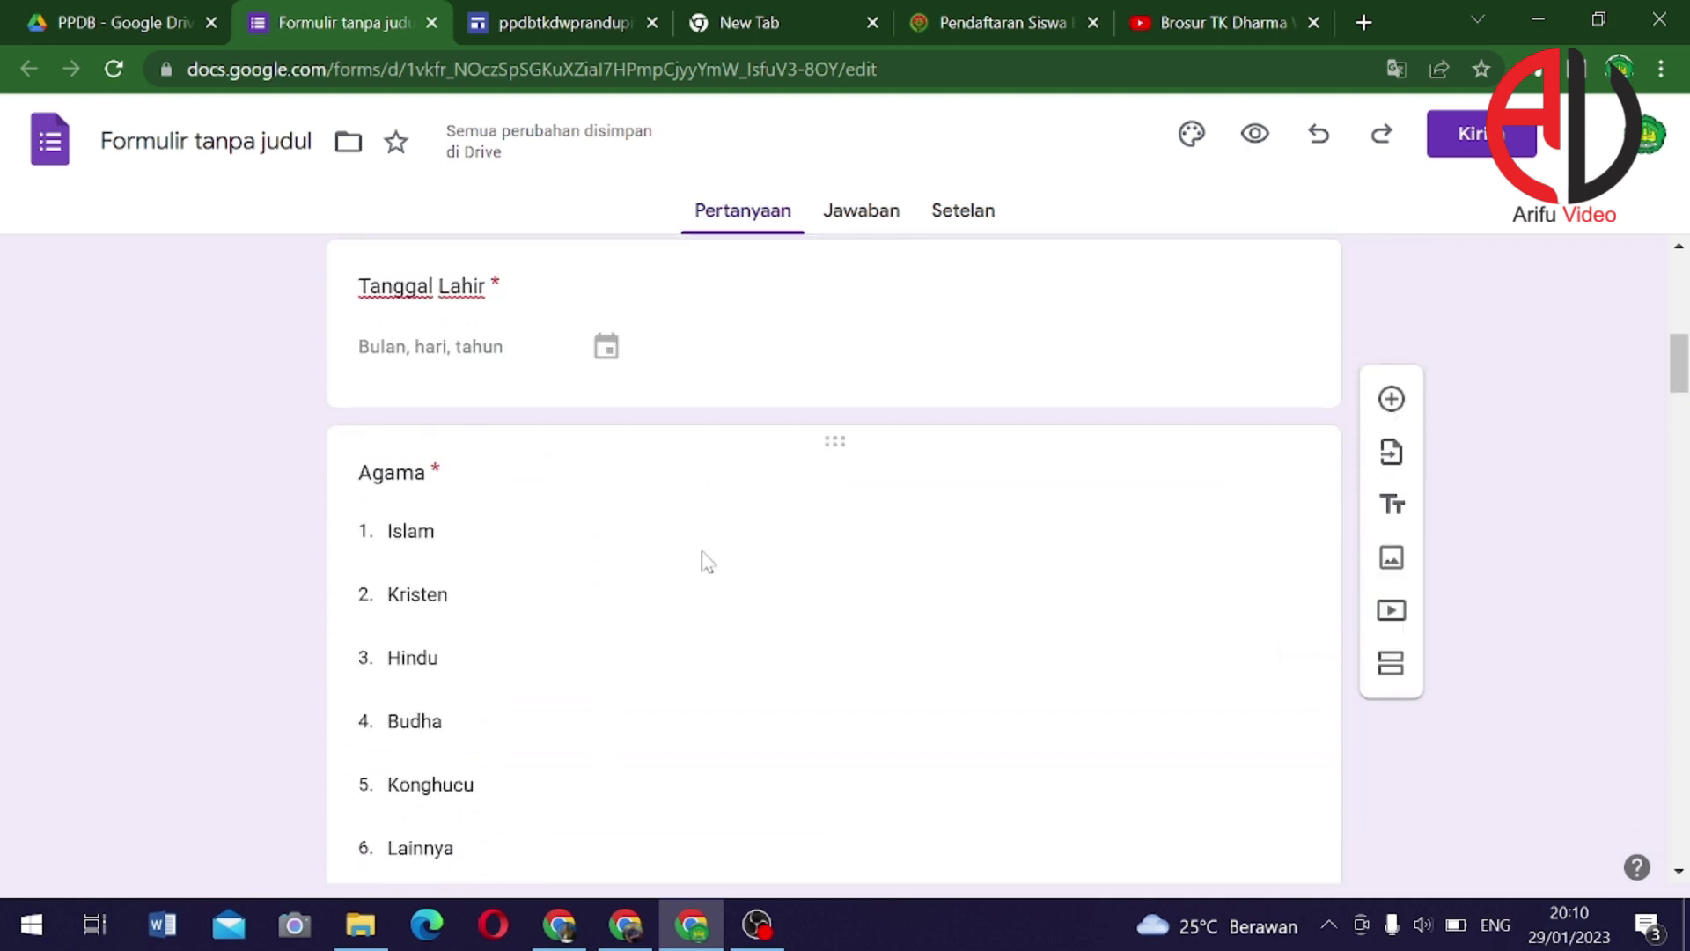
scroll(707, 576, "down", 9)
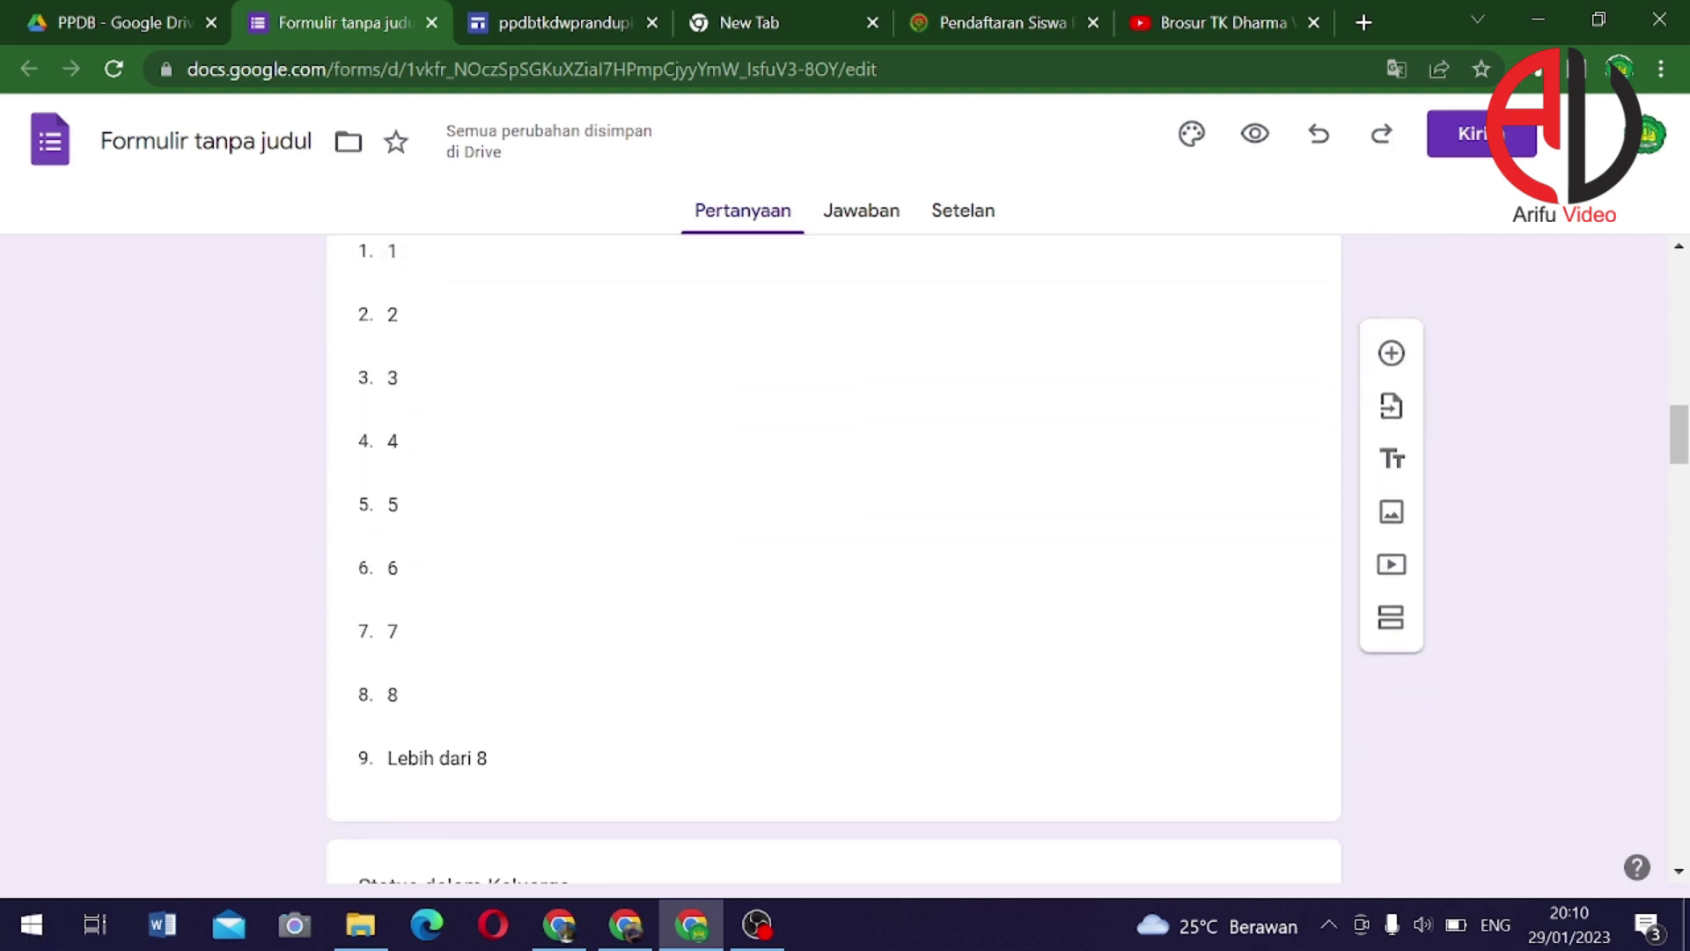
scroll(715, 562, "down", 2)
scroll(715, 562, "up", 5)
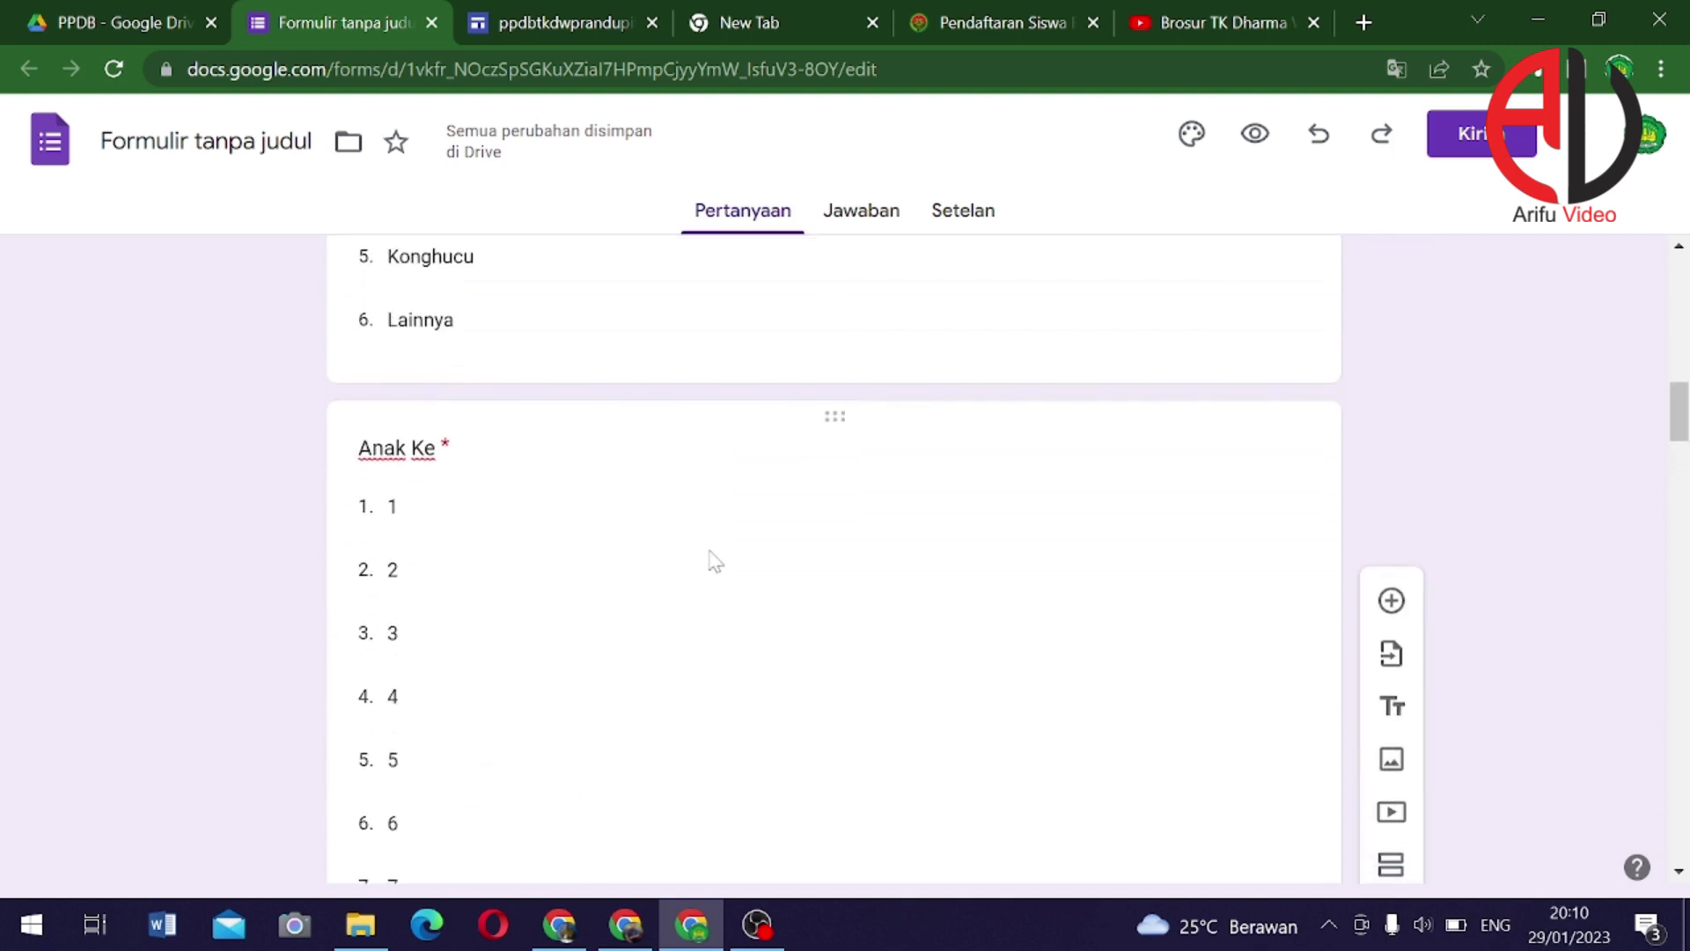
scroll(715, 562, "down", 7)
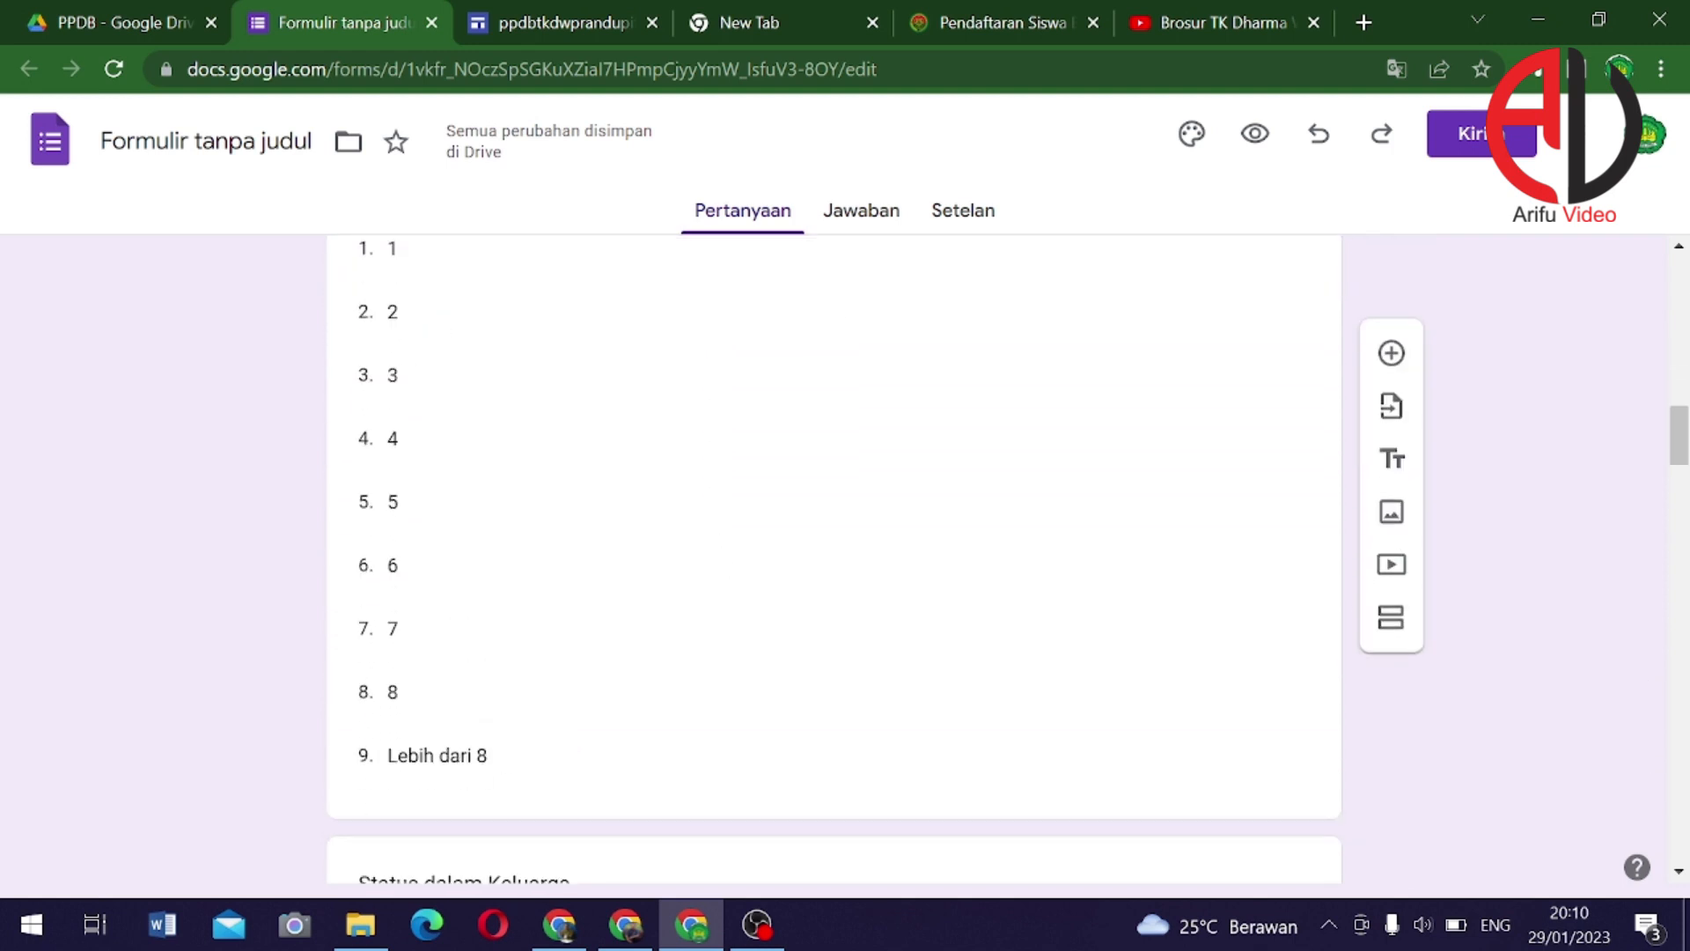
Mark Status dalam Keluarga, Nama Ayah and Nama Ibu as required questions
left_click(881, 577)
scroll(1235, 612, "down", 3)
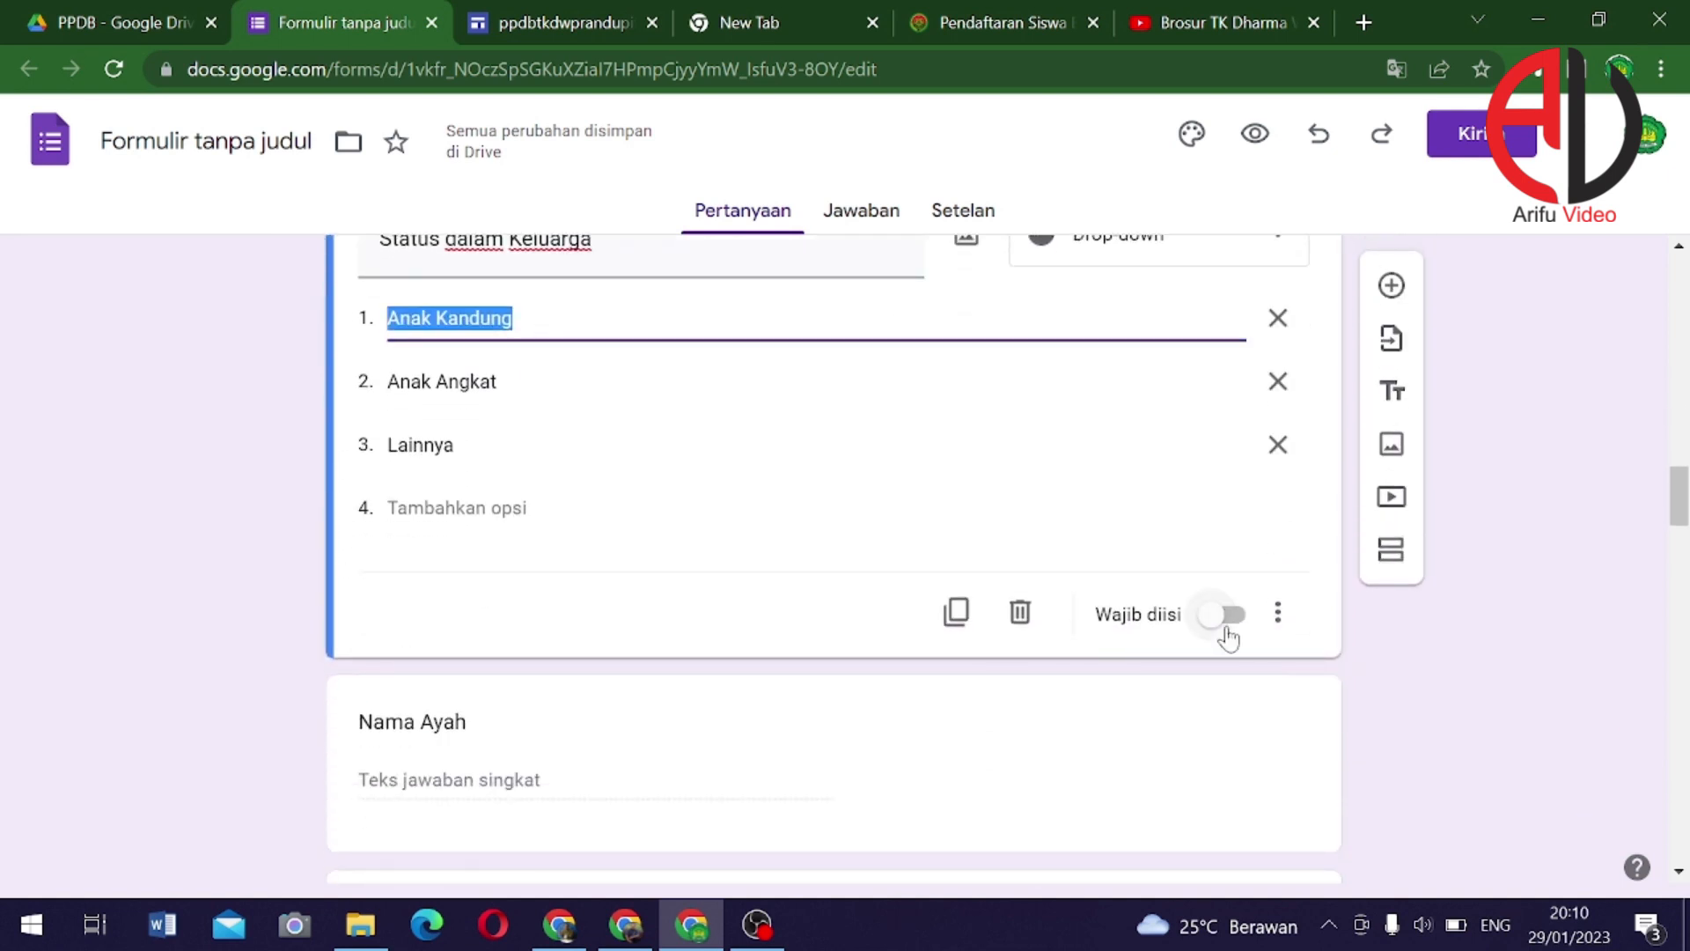
left_click(1228, 627)
scroll(1189, 692, "down", 4)
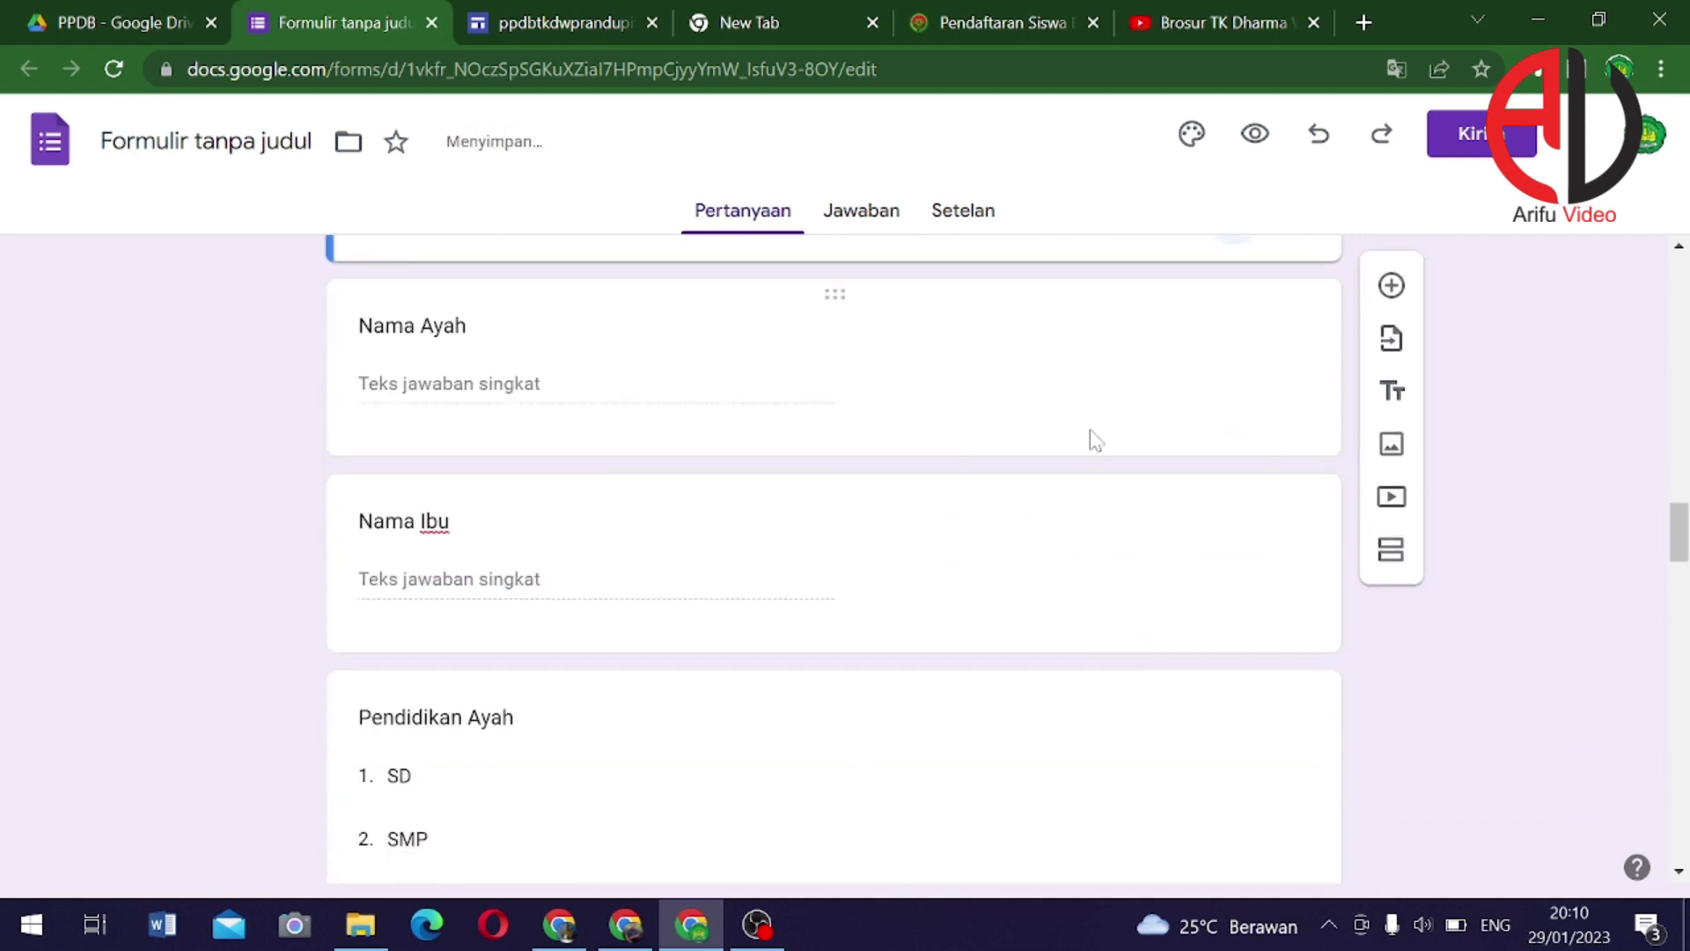
left_click(1096, 440)
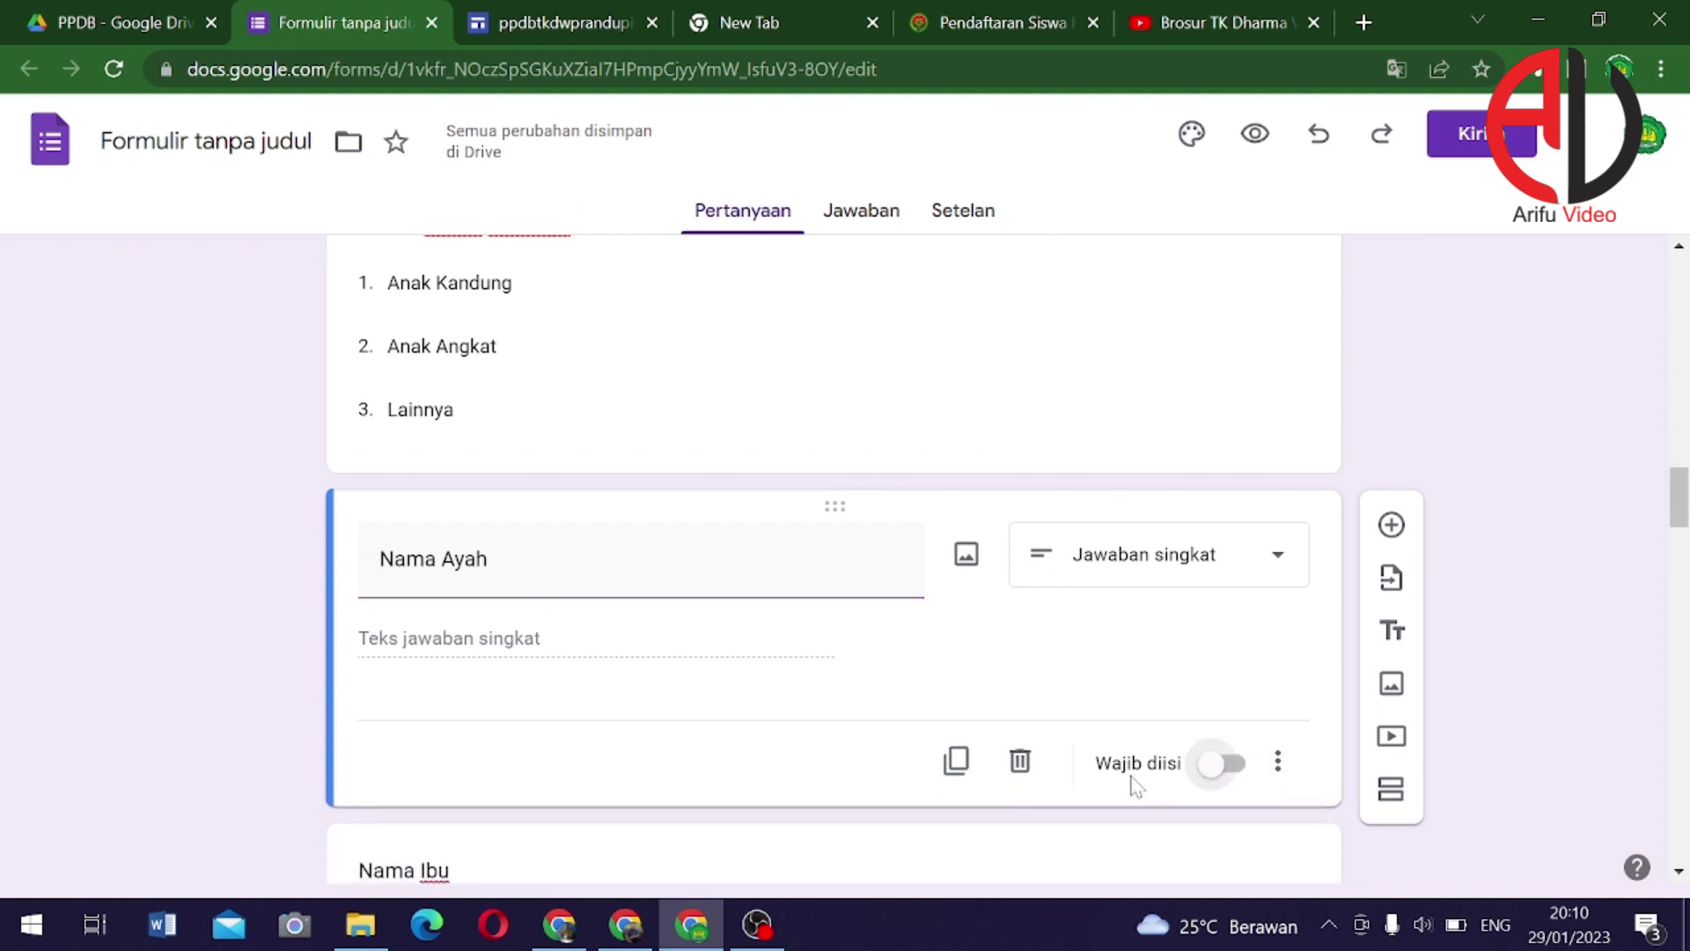
left_click(1208, 771)
scroll(924, 674, "down", 5)
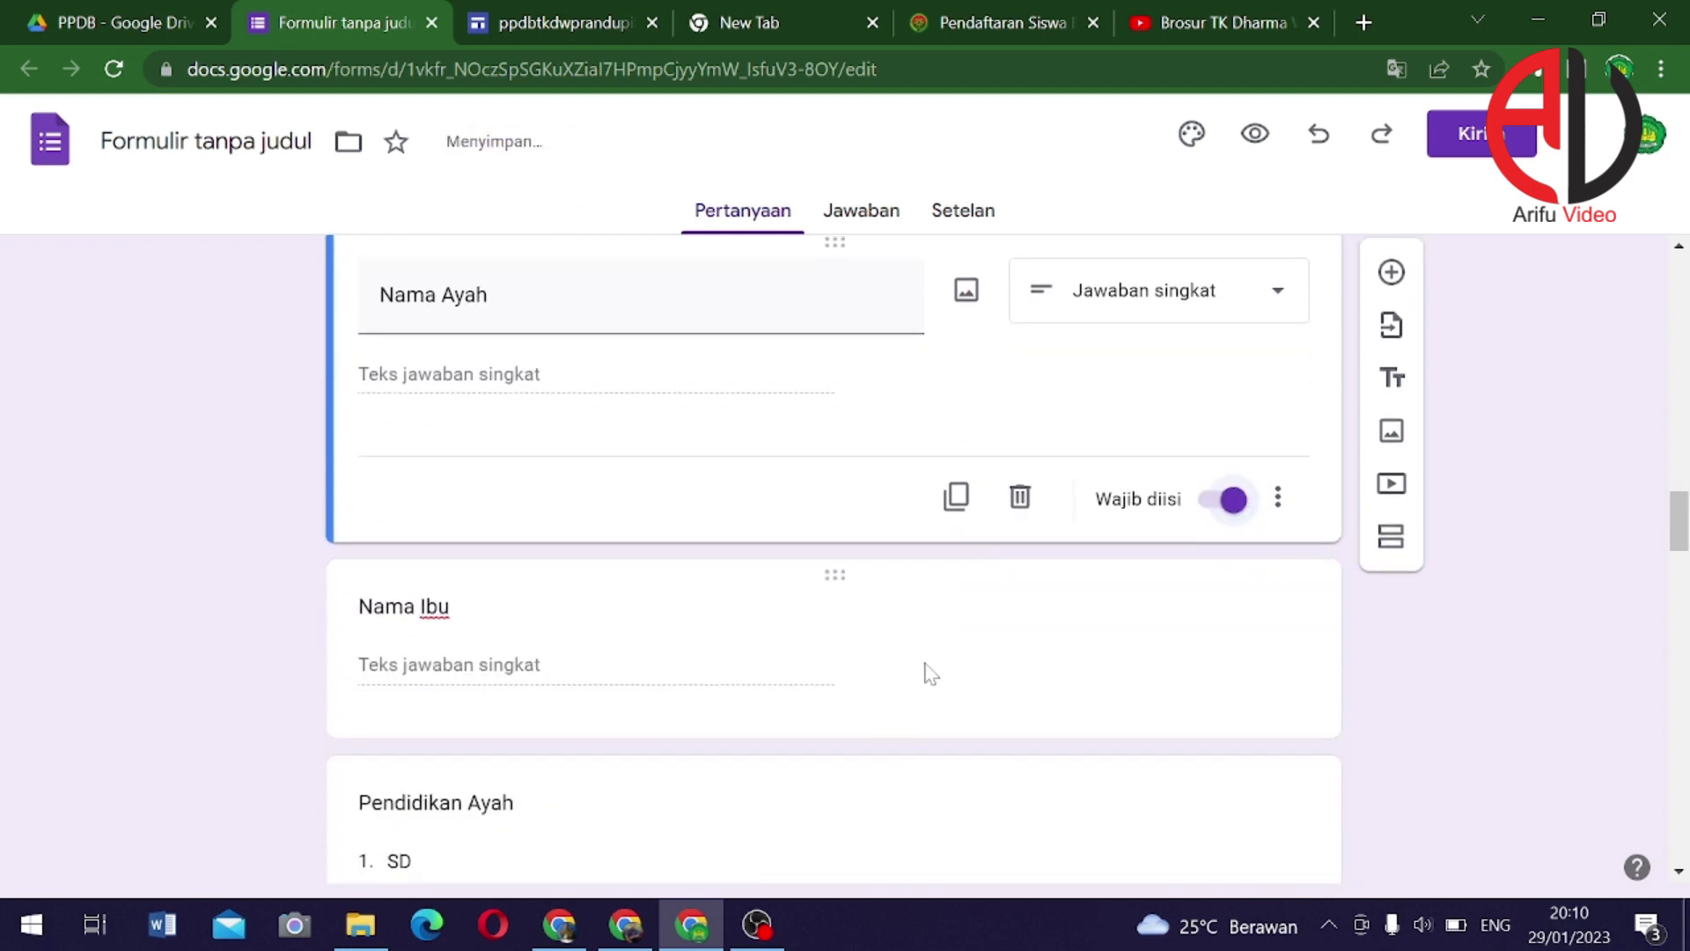
left_click(1075, 426)
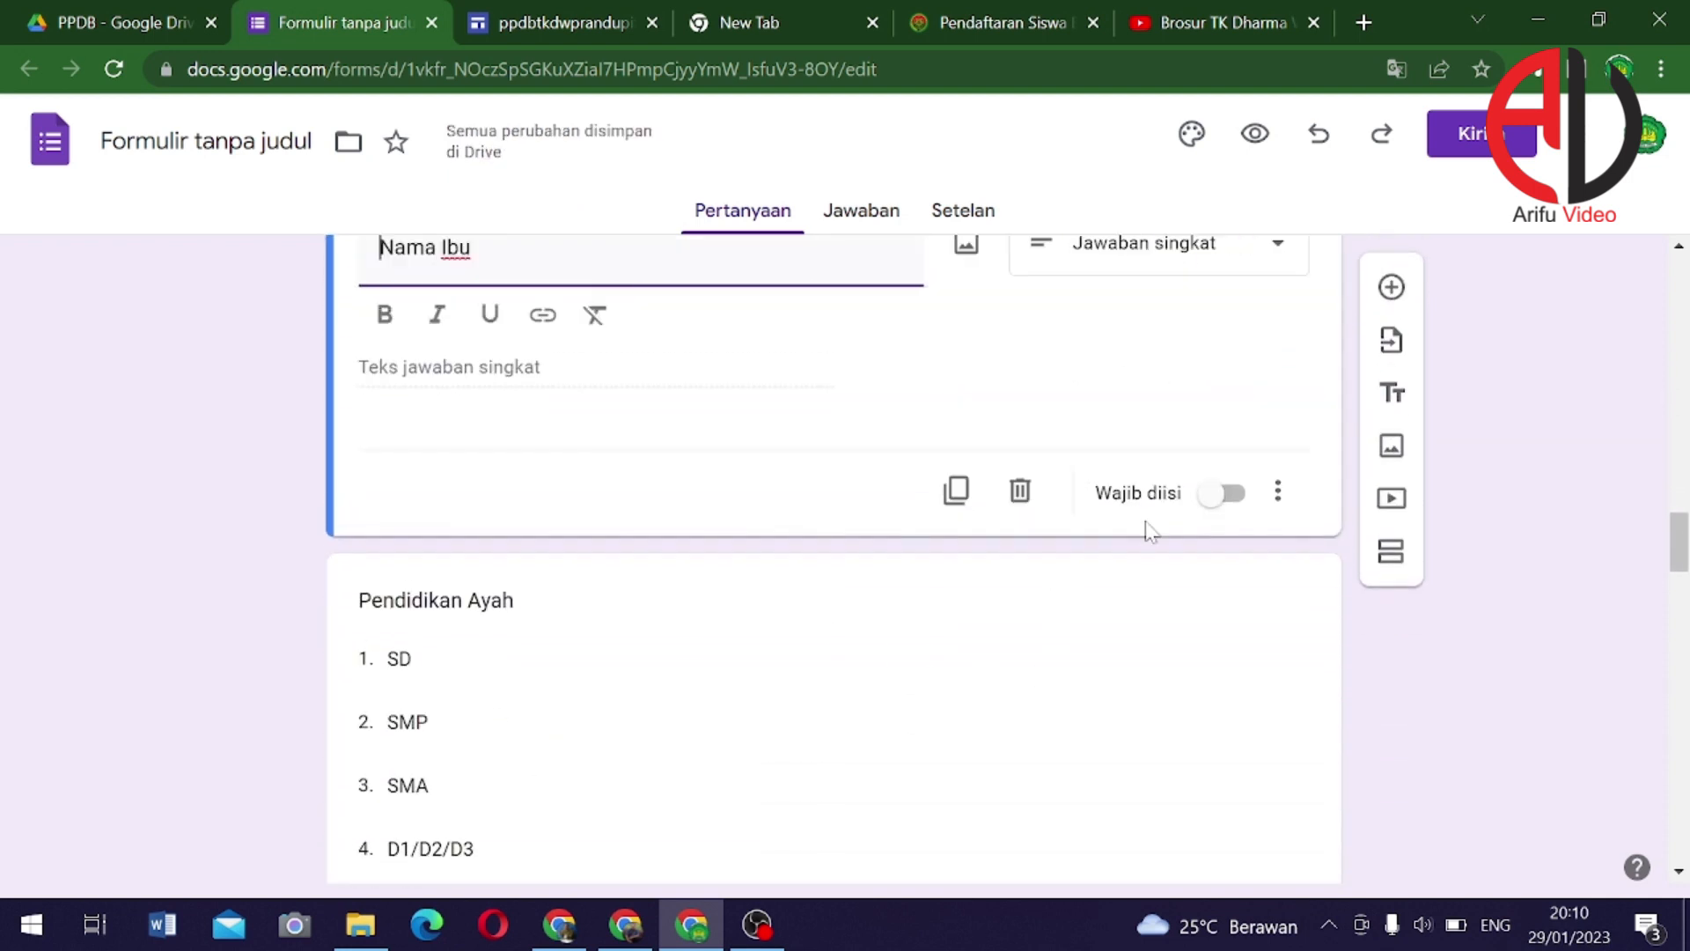
left_click(1220, 507)
Mark Pendidikan Ayah, Pendidikan Ibu and Pekerjaan Ayah as required questions
left_click(854, 705)
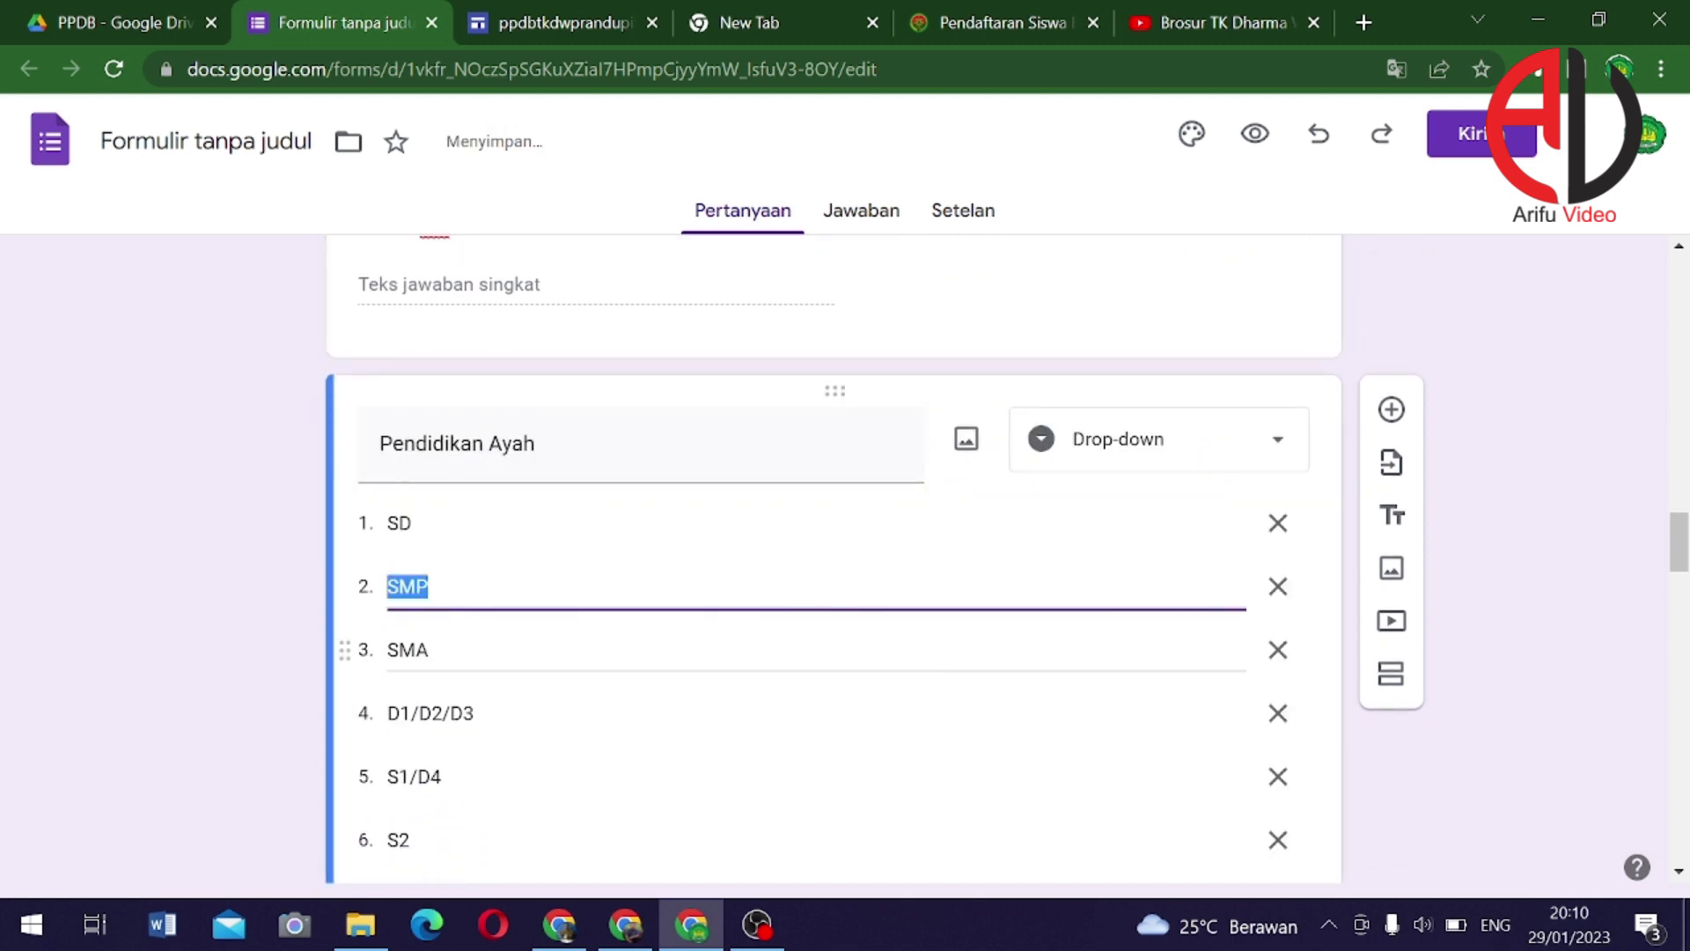
scroll(1184, 691, "down", 2)
left_click(1204, 682)
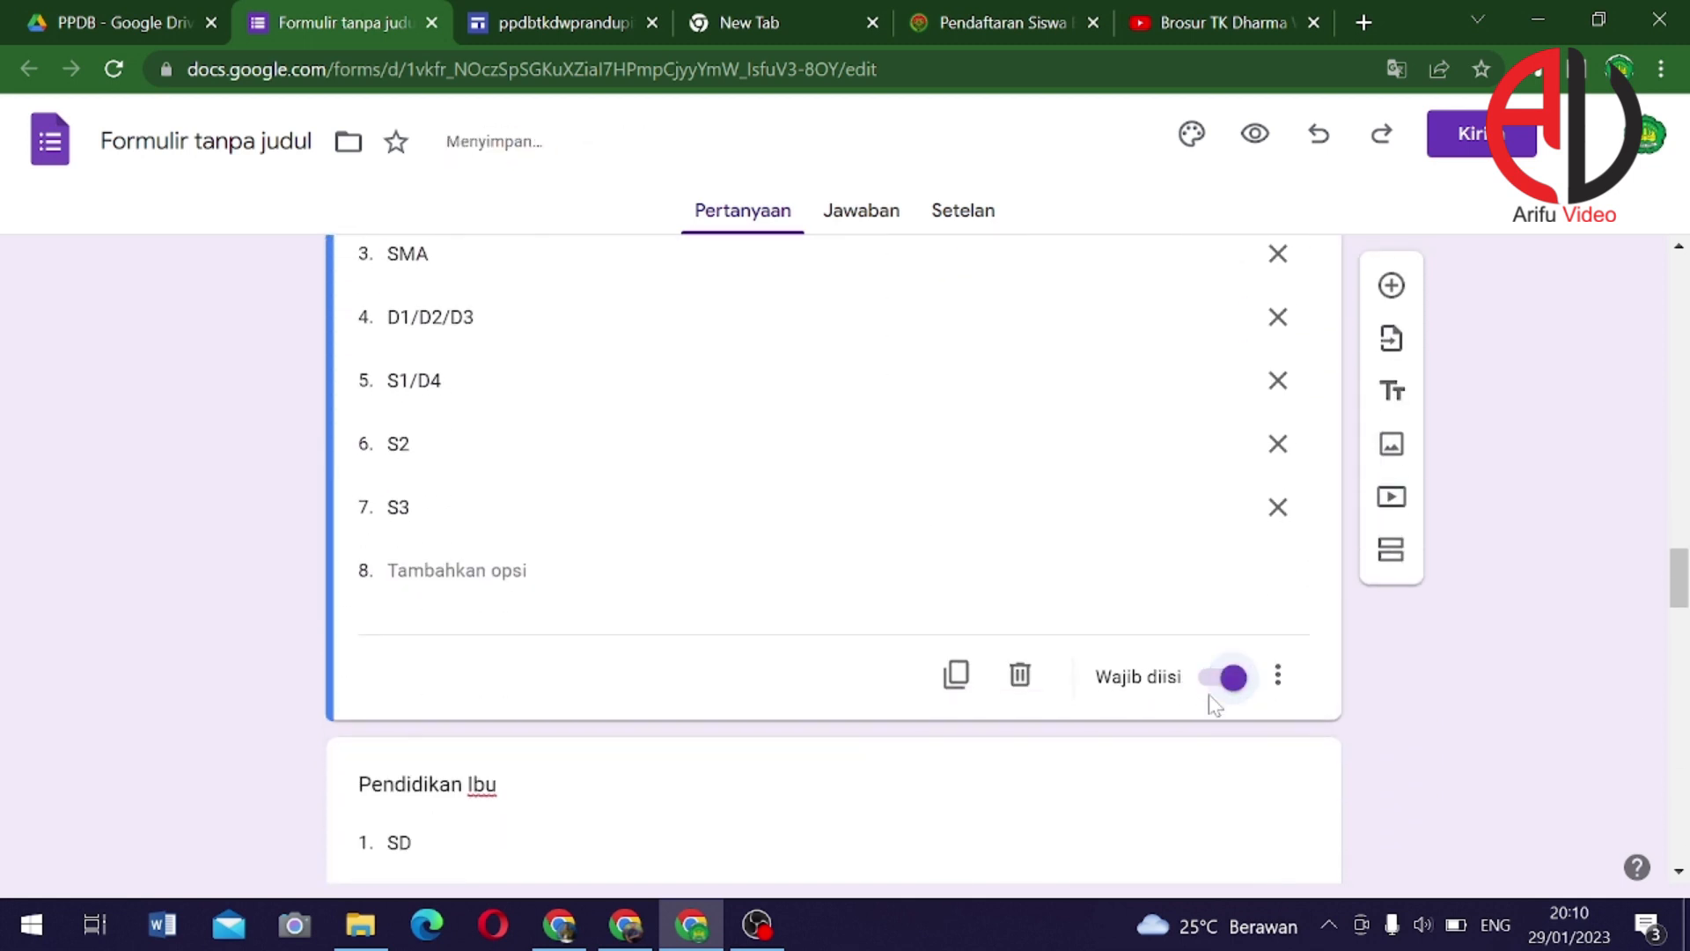
scroll(1211, 687, "down", 3)
left_click(1171, 732)
scroll(1169, 709, "down", 3)
scroll(1169, 711, "down", 3)
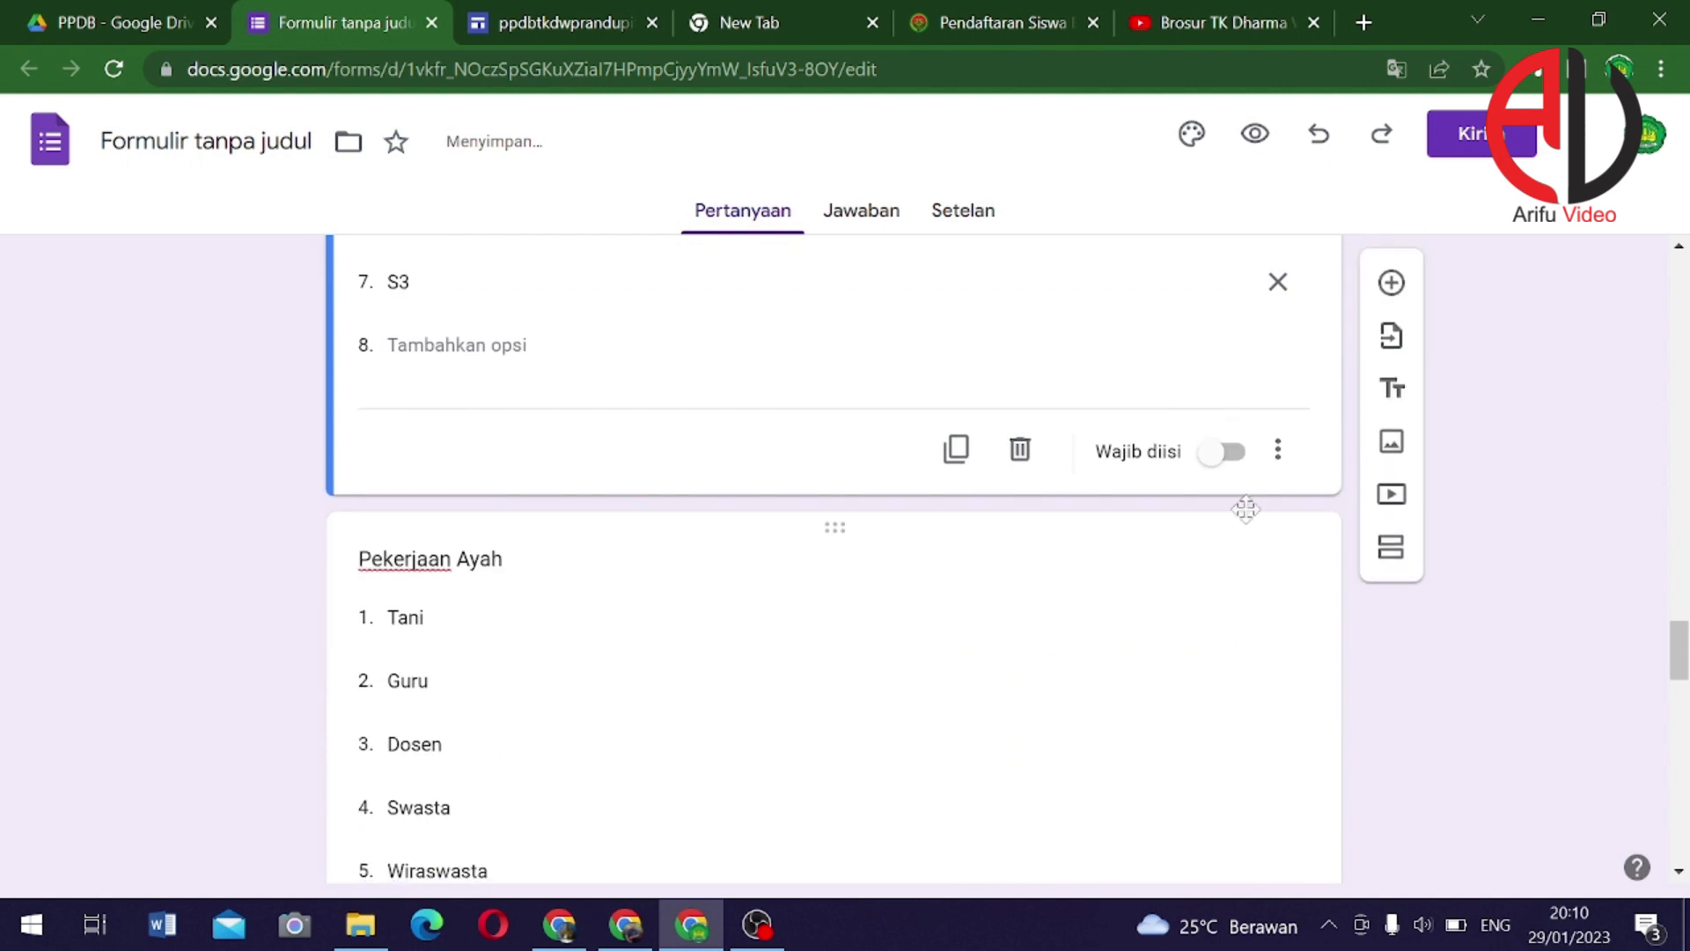
left_click(1224, 451)
scroll(1218, 528, "down", 1)
left_click(1042, 672)
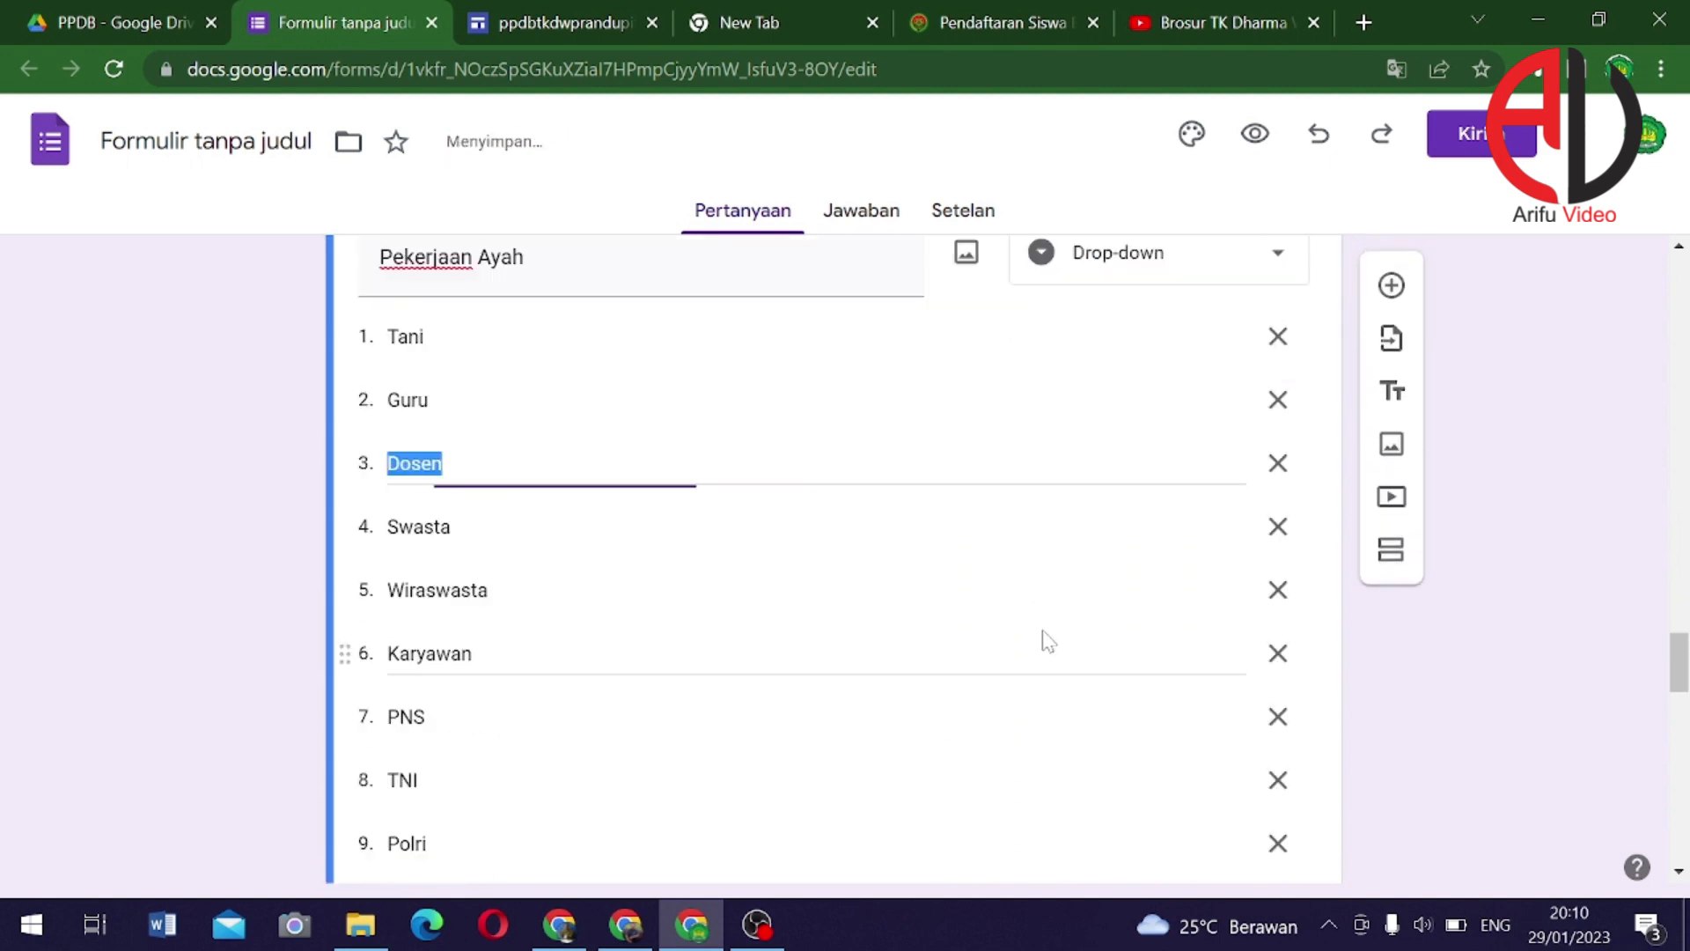
scroll(1124, 637, "down", 5)
left_click(1224, 550)
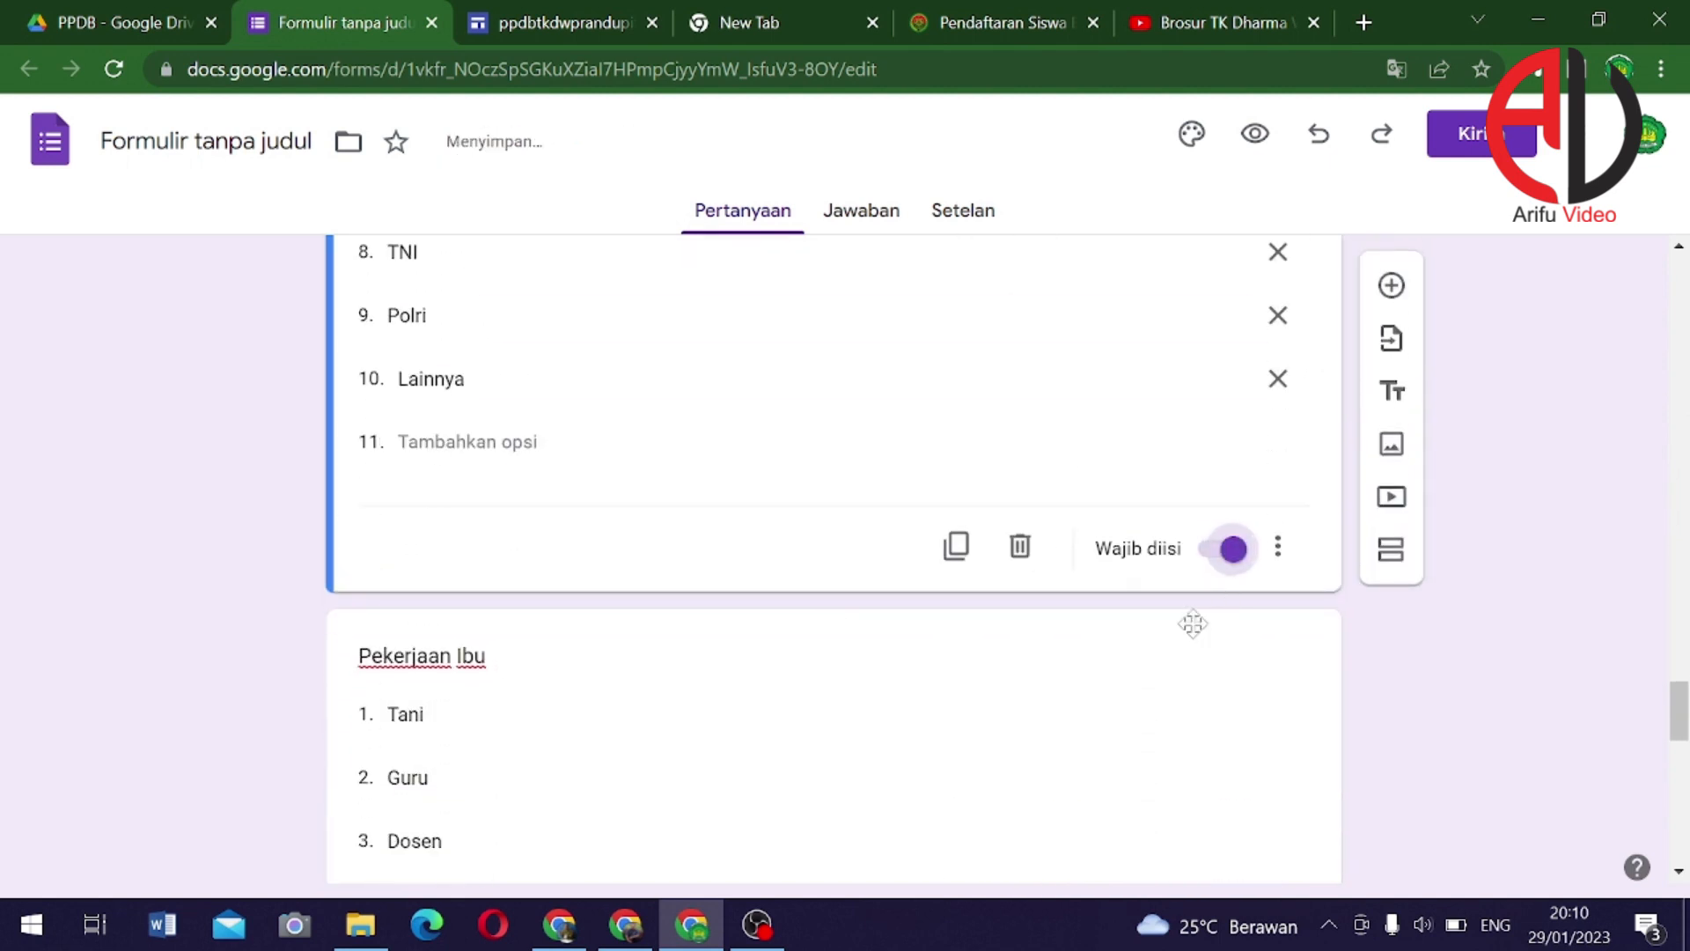
scroll(1192, 622, "down", 2)
left_click(1087, 704)
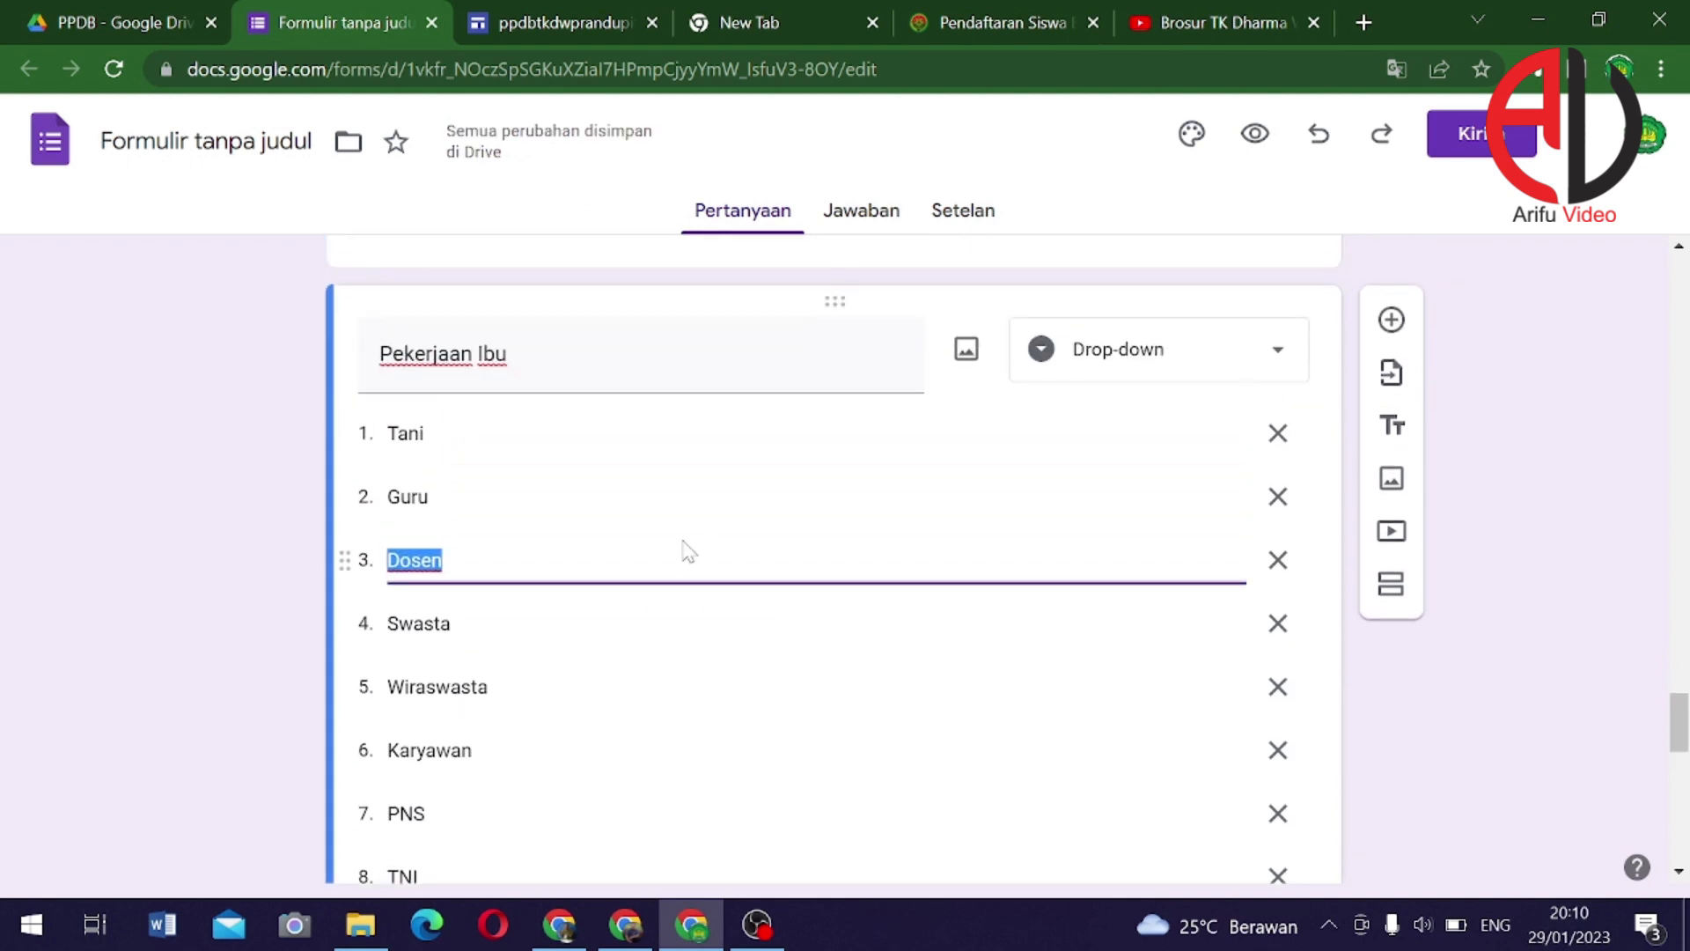
Add the option 'Ibu Rumah Tangga' to Pekerjaan Ibu and move it above Lainnya
scroll(683, 558, "down", 5)
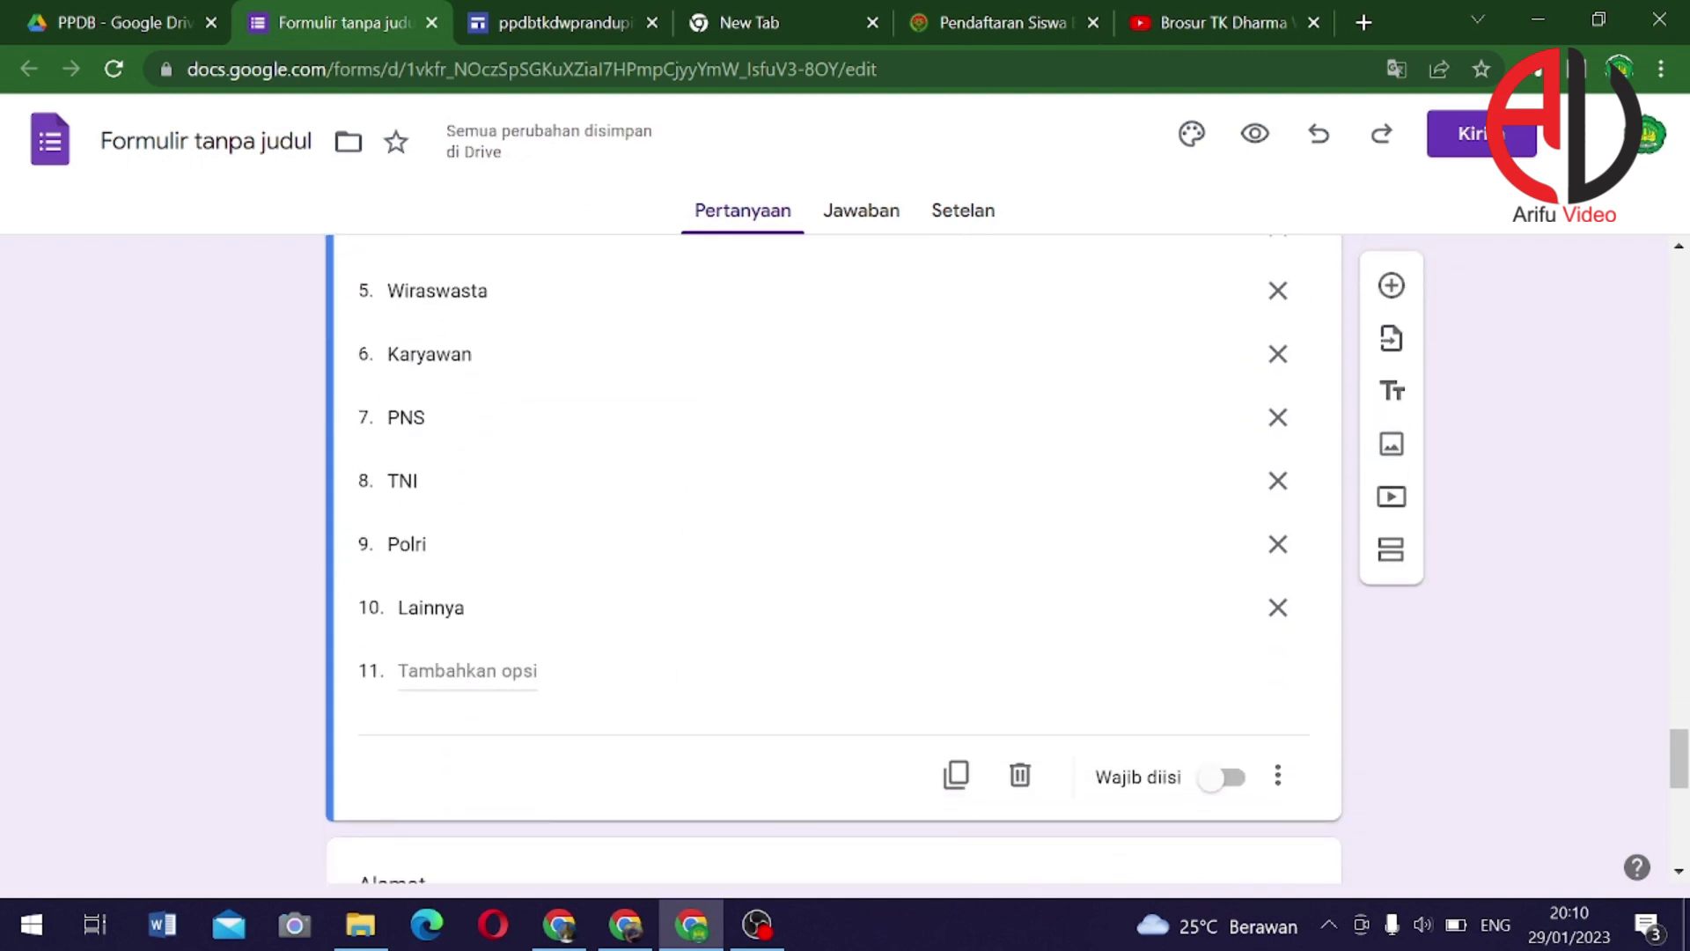
scroll(531, 473, "up", 5)
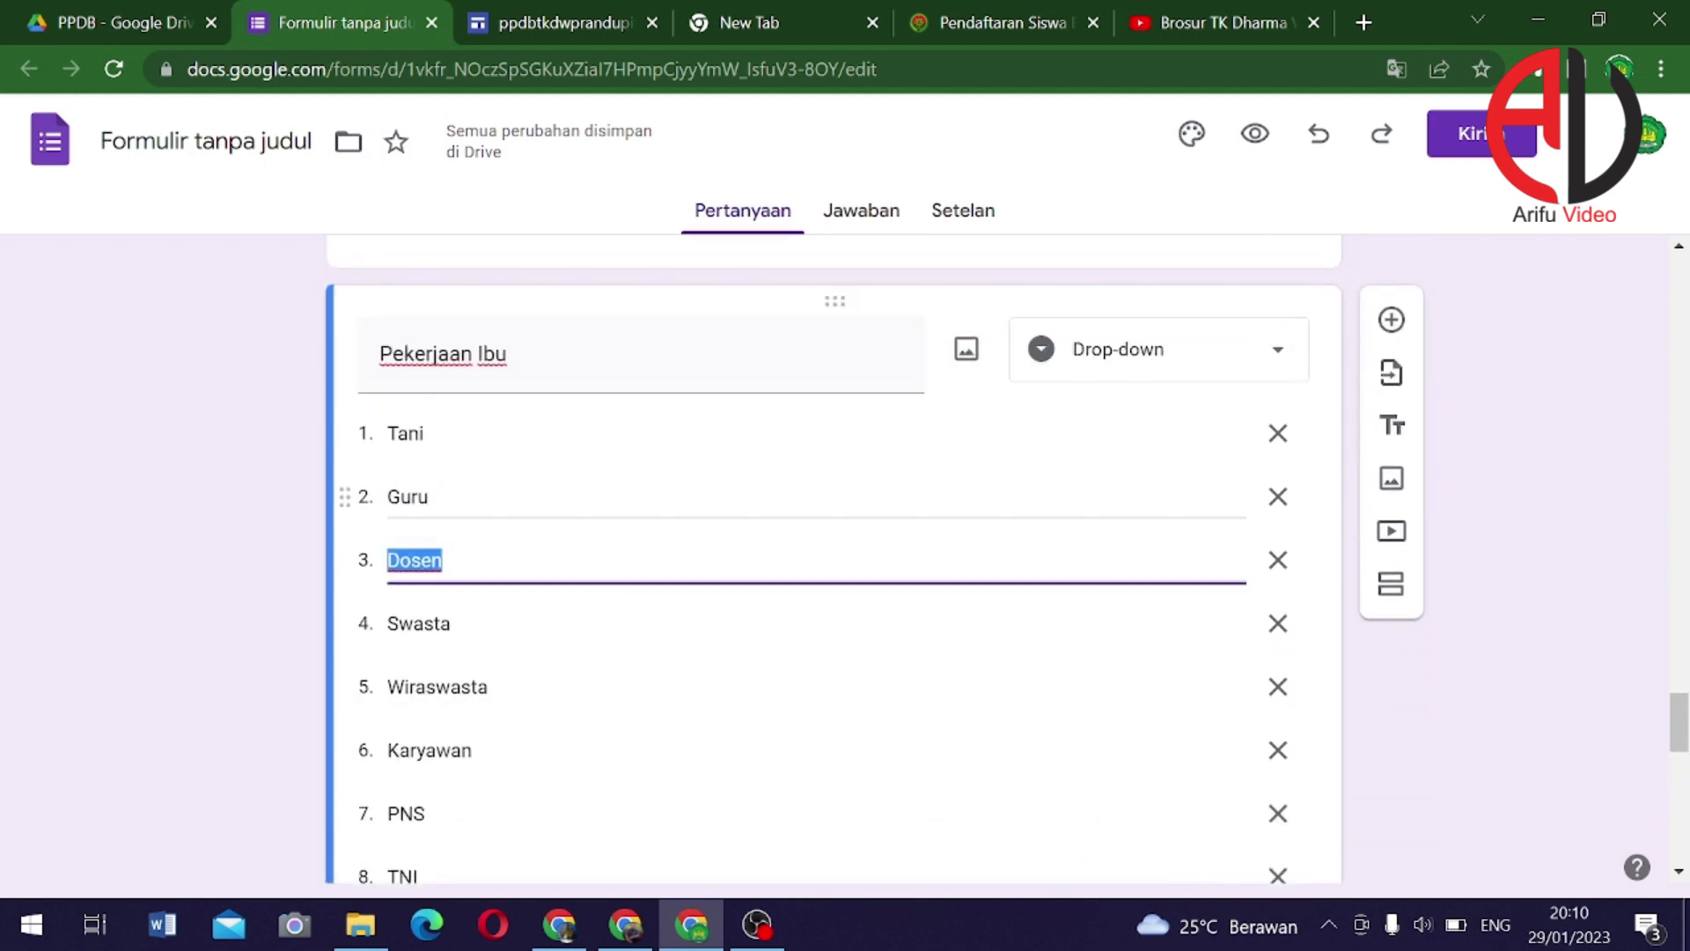
scroll(449, 458, "down", 5)
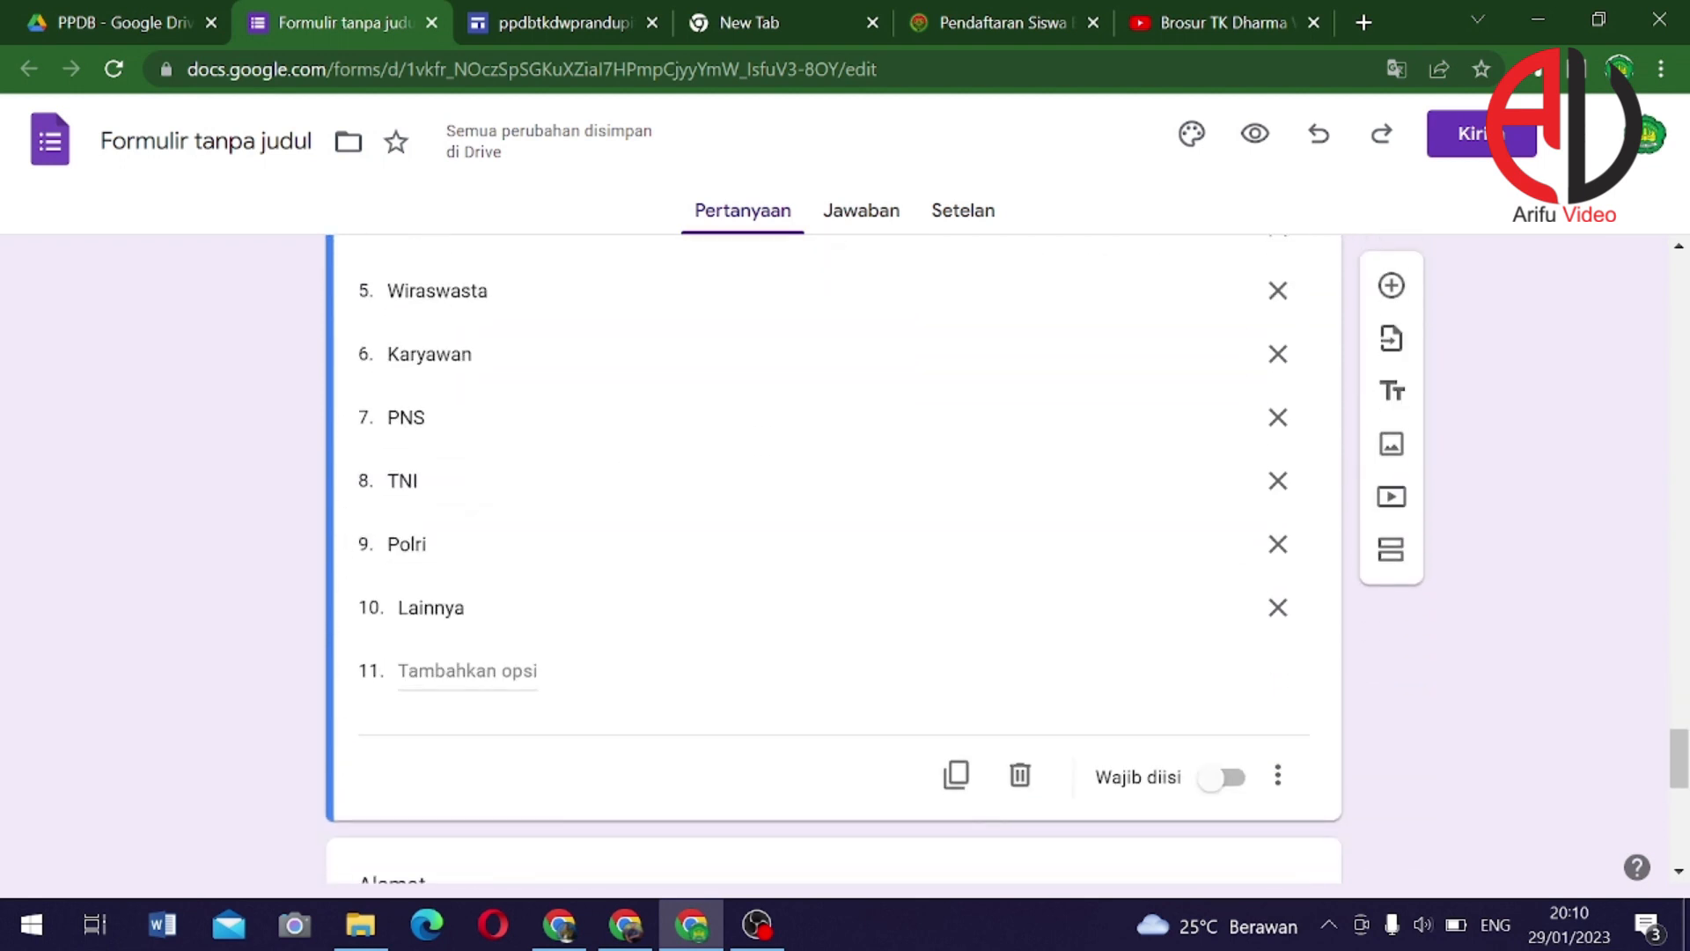
left_click(466, 671)
type("Ibu")
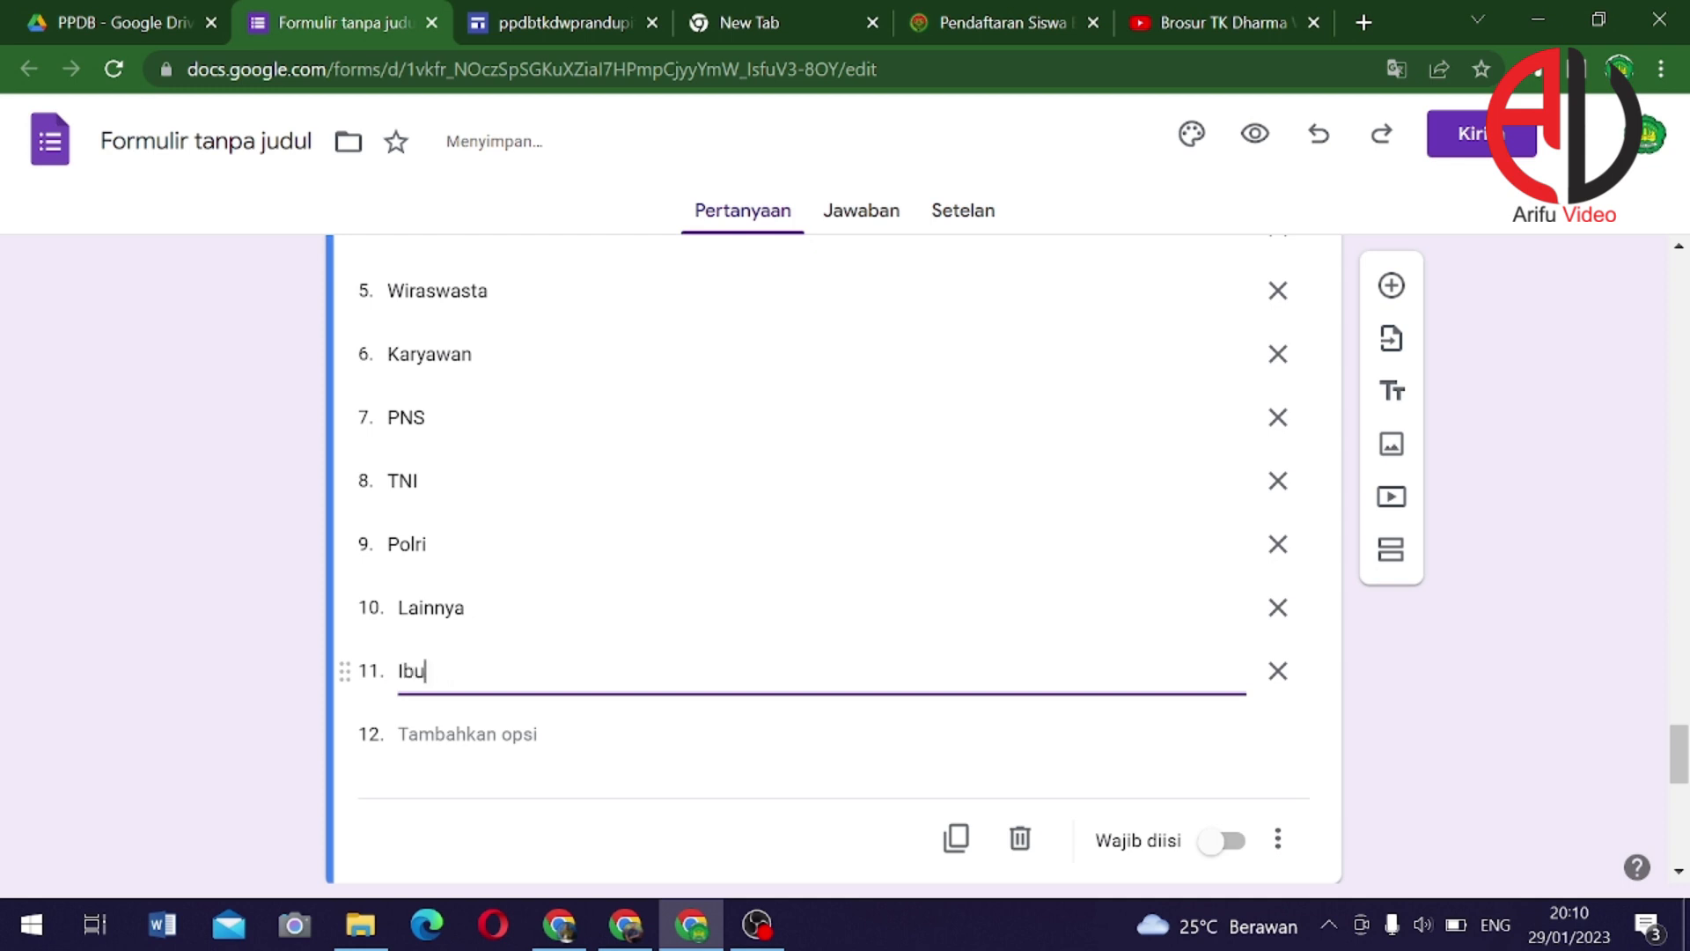
type(" RU")
key("BackSpace")
key("BackSpace")
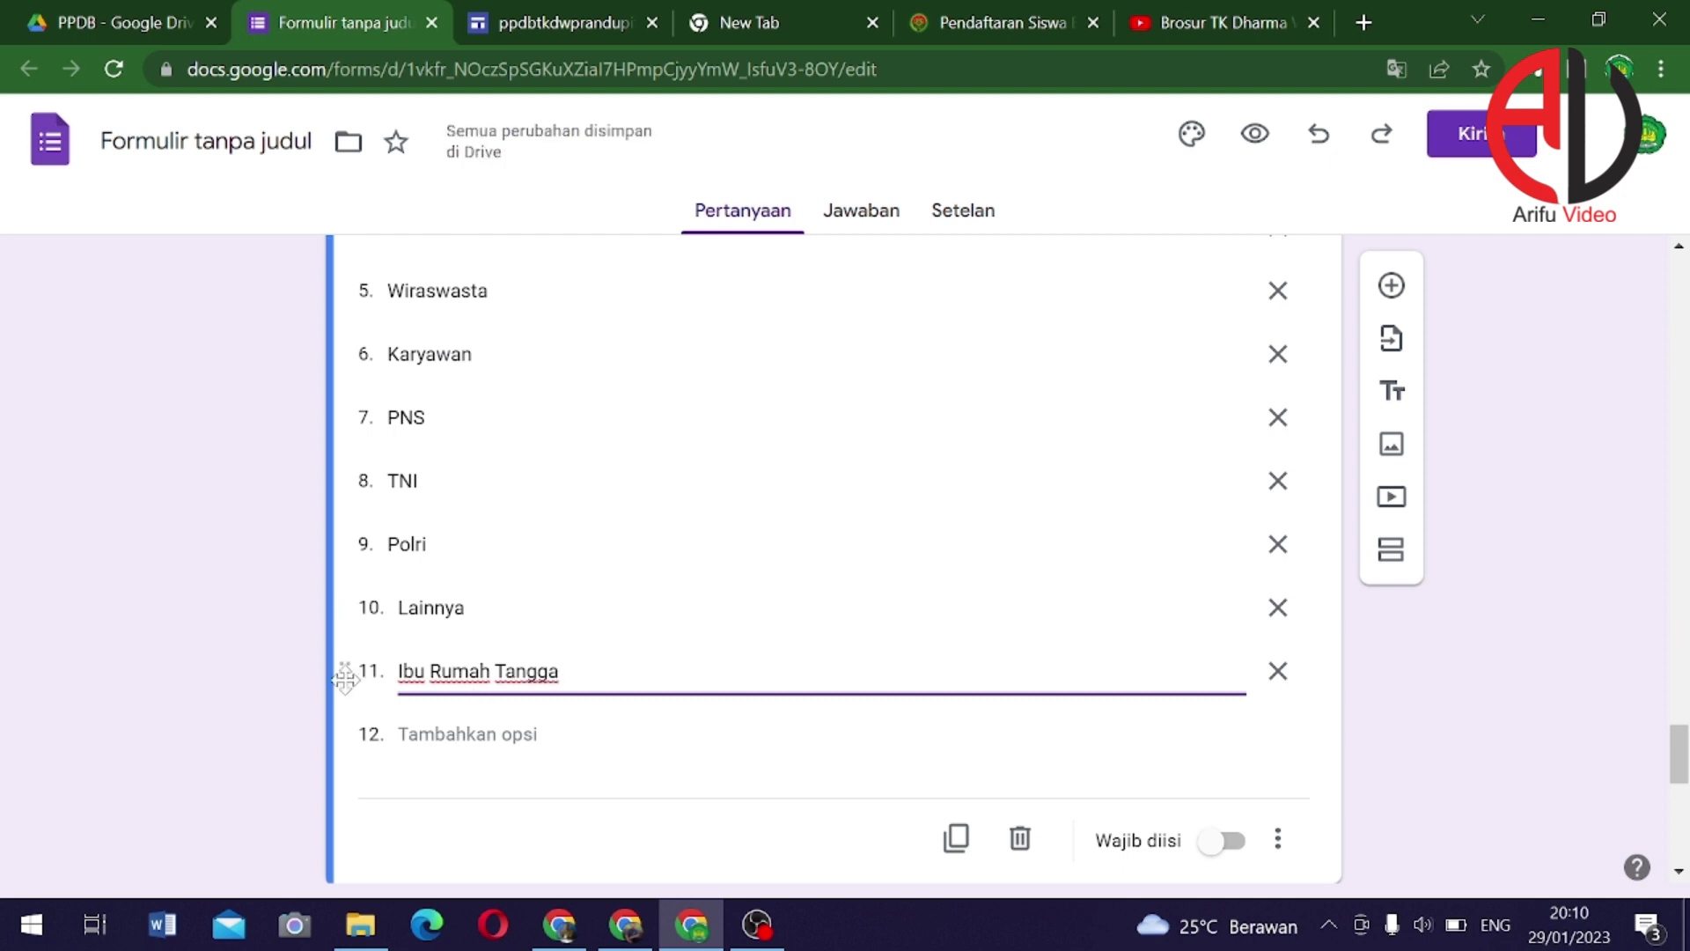
left_click_drag(345, 678, 352, 601)
Mark Pekerjaan Ibu as a required question
scroll(871, 592, "down", 3)
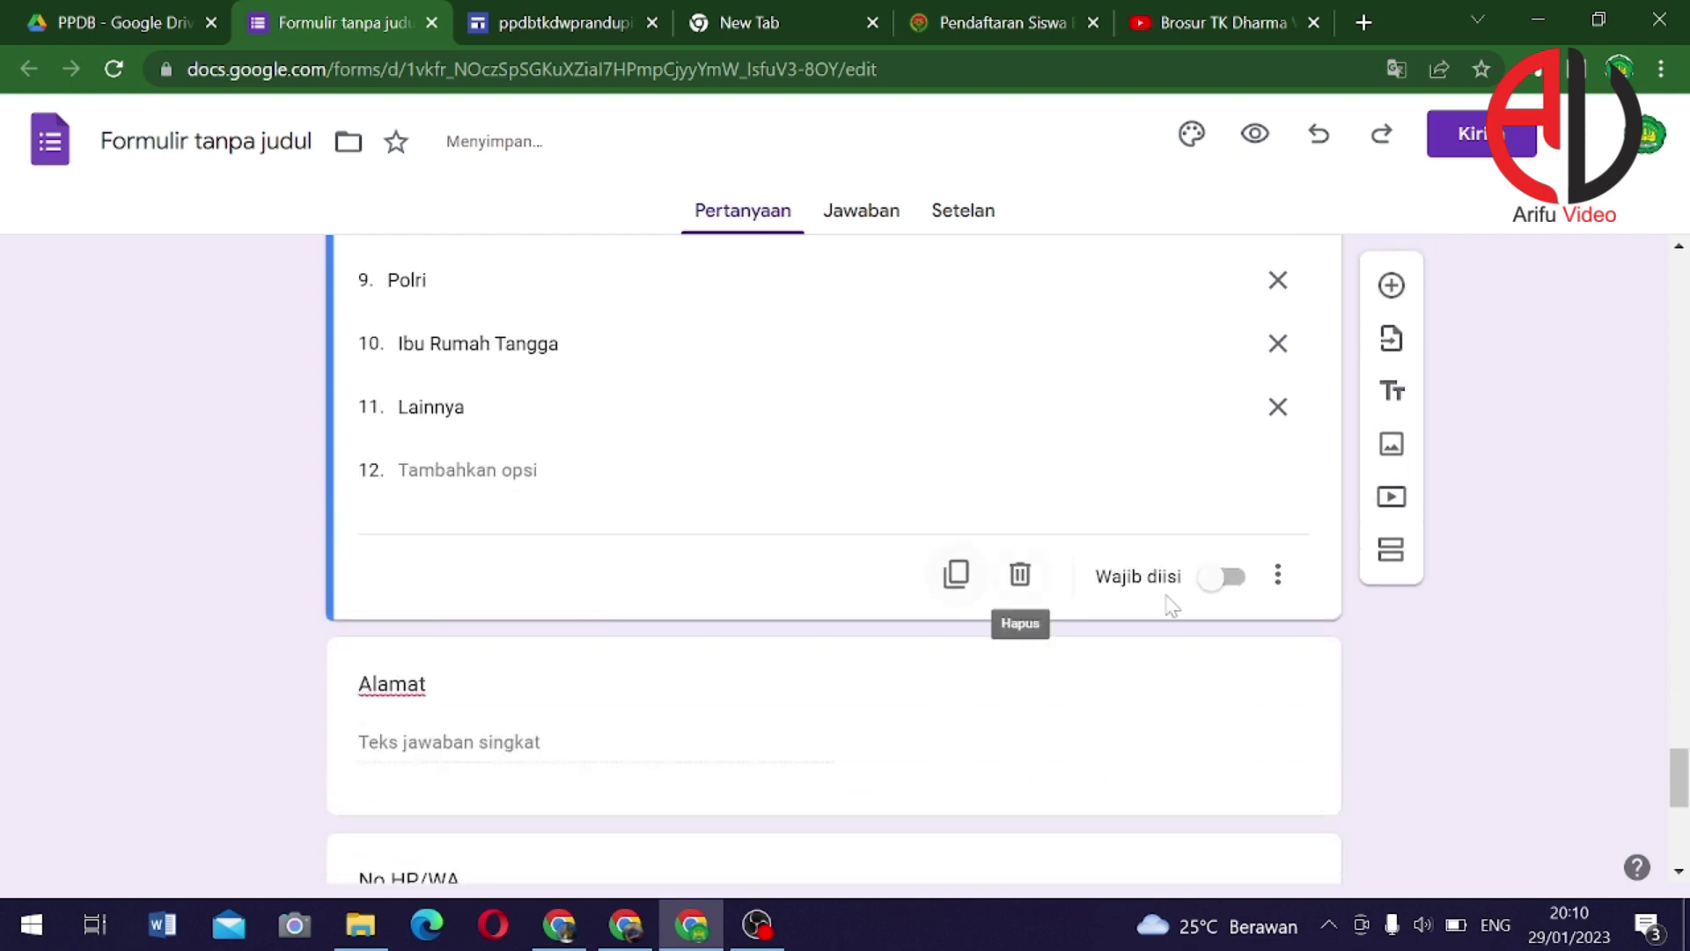
left_click(1228, 575)
scroll(804, 725, "down", 3)
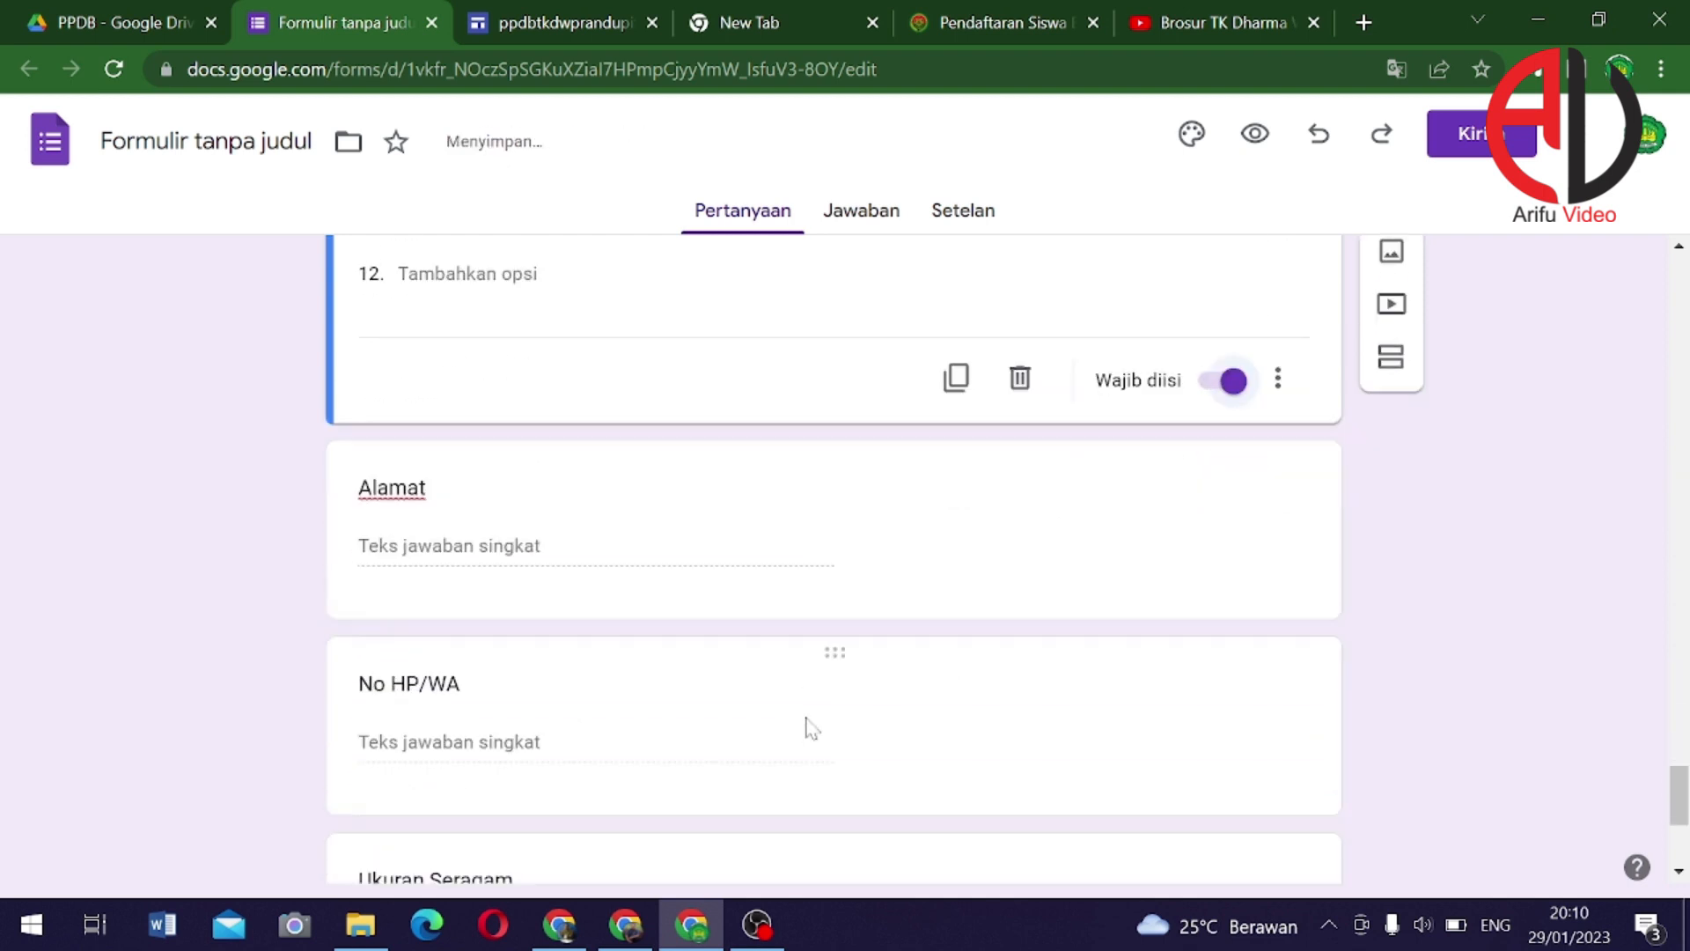
left_click(916, 493)
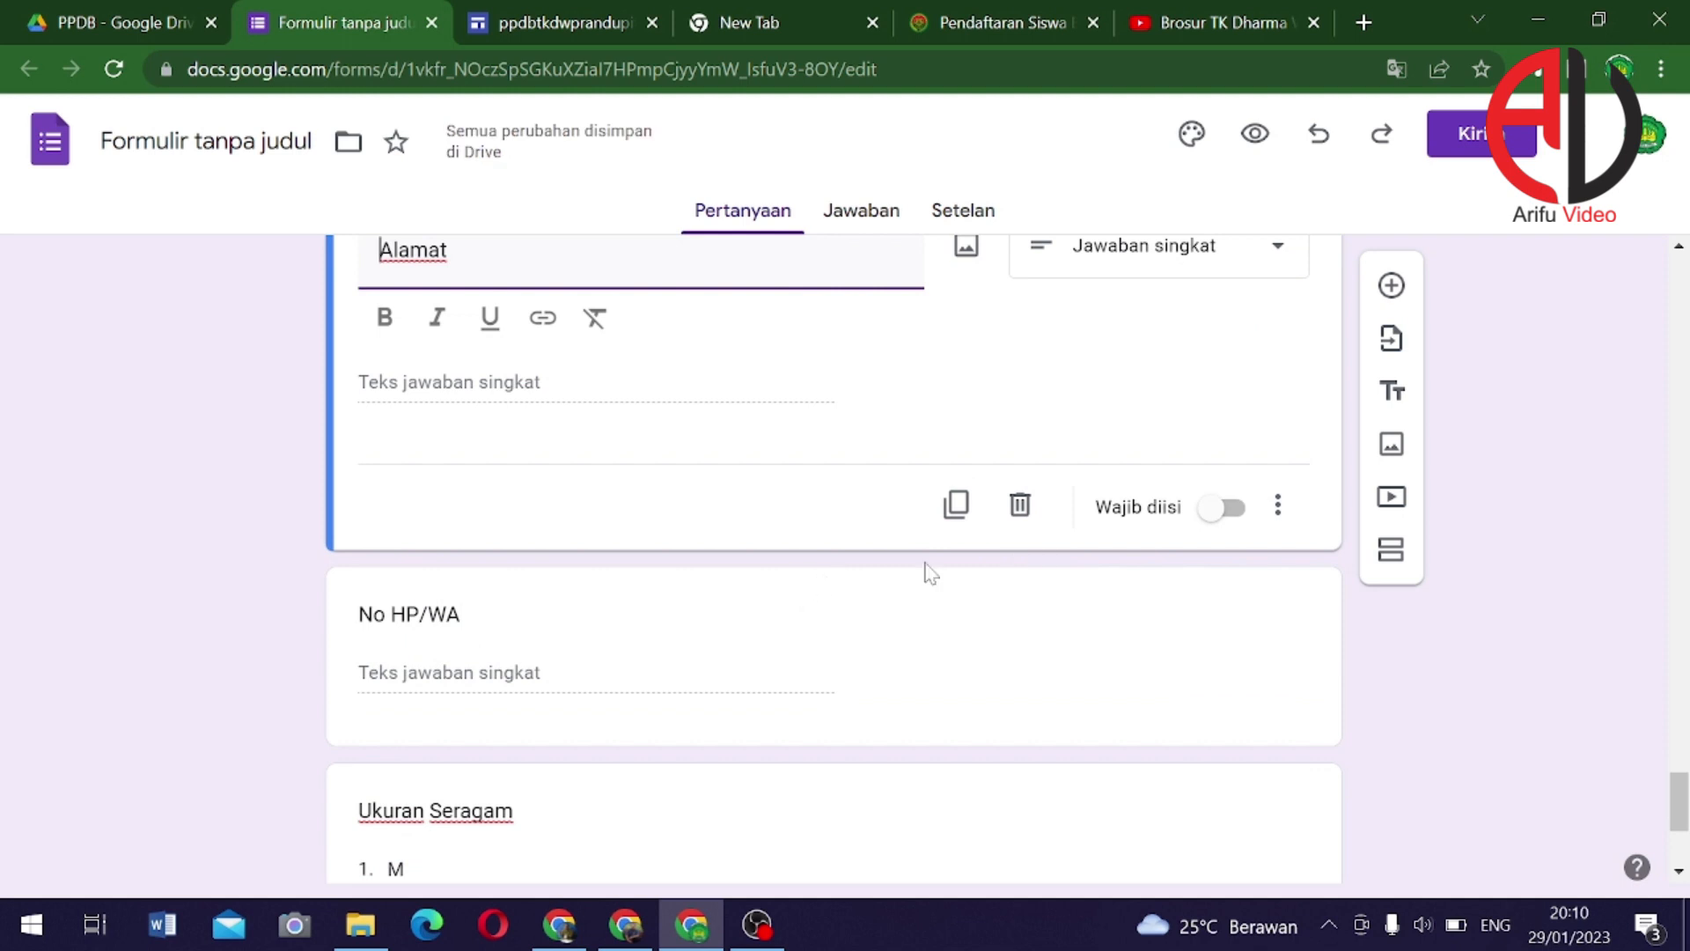
Make Alamat and Ukuran Seragam required, then return to the top of the form
left_click(1222, 636)
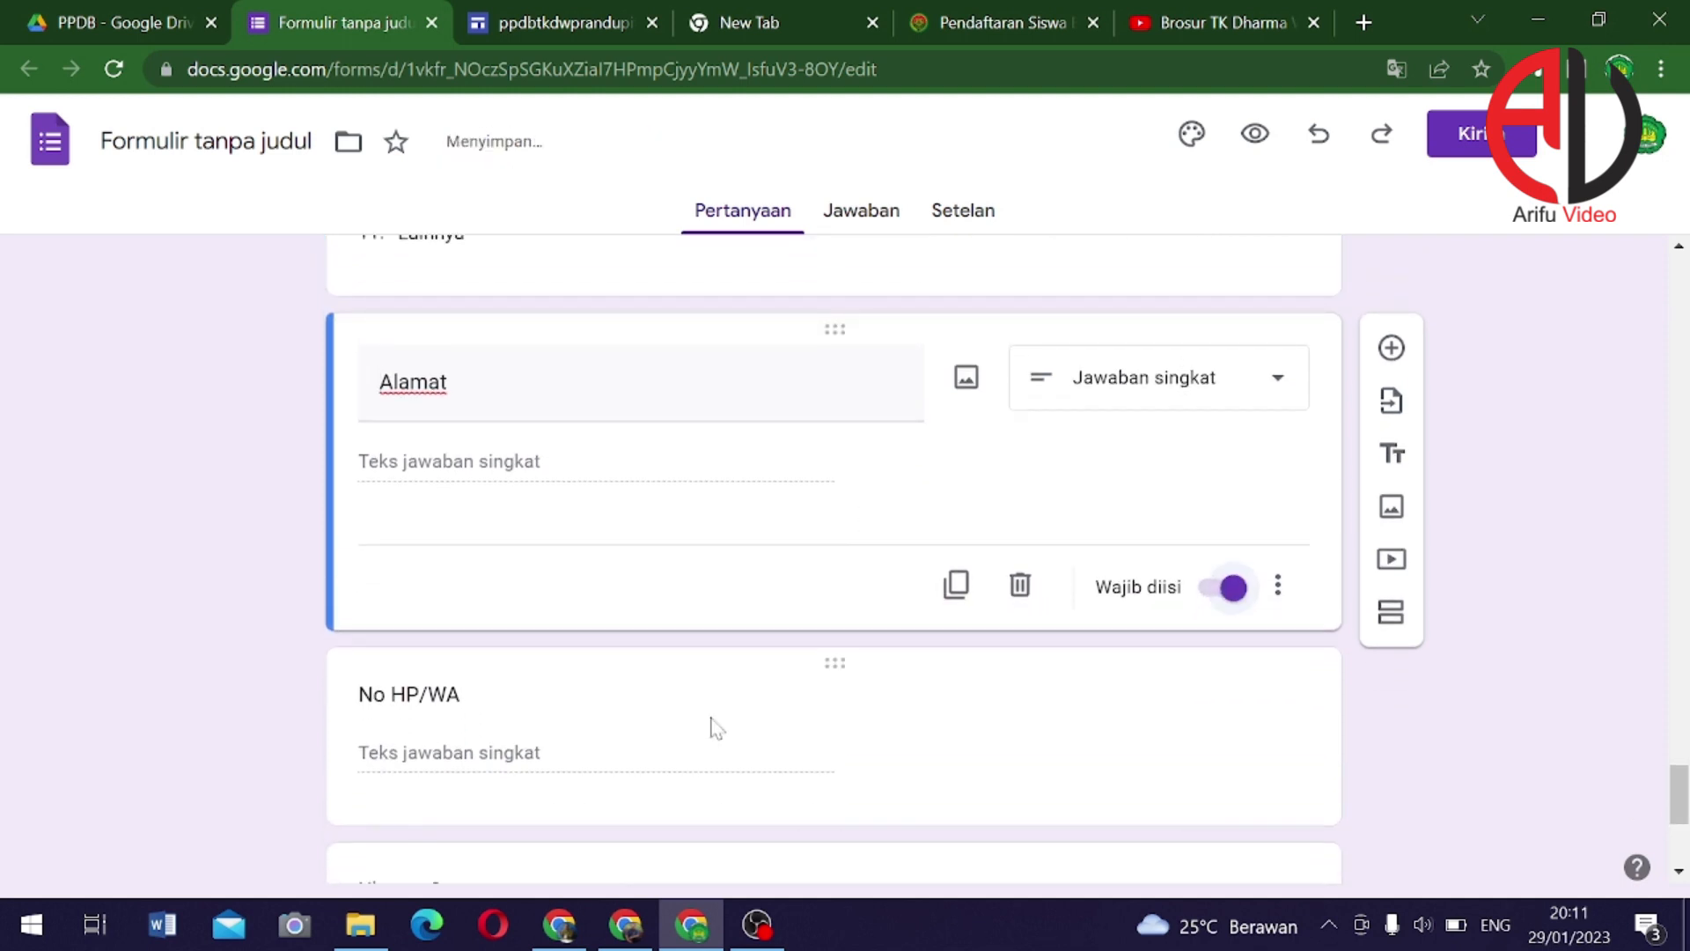
left_click(759, 759)
left_click(1224, 833)
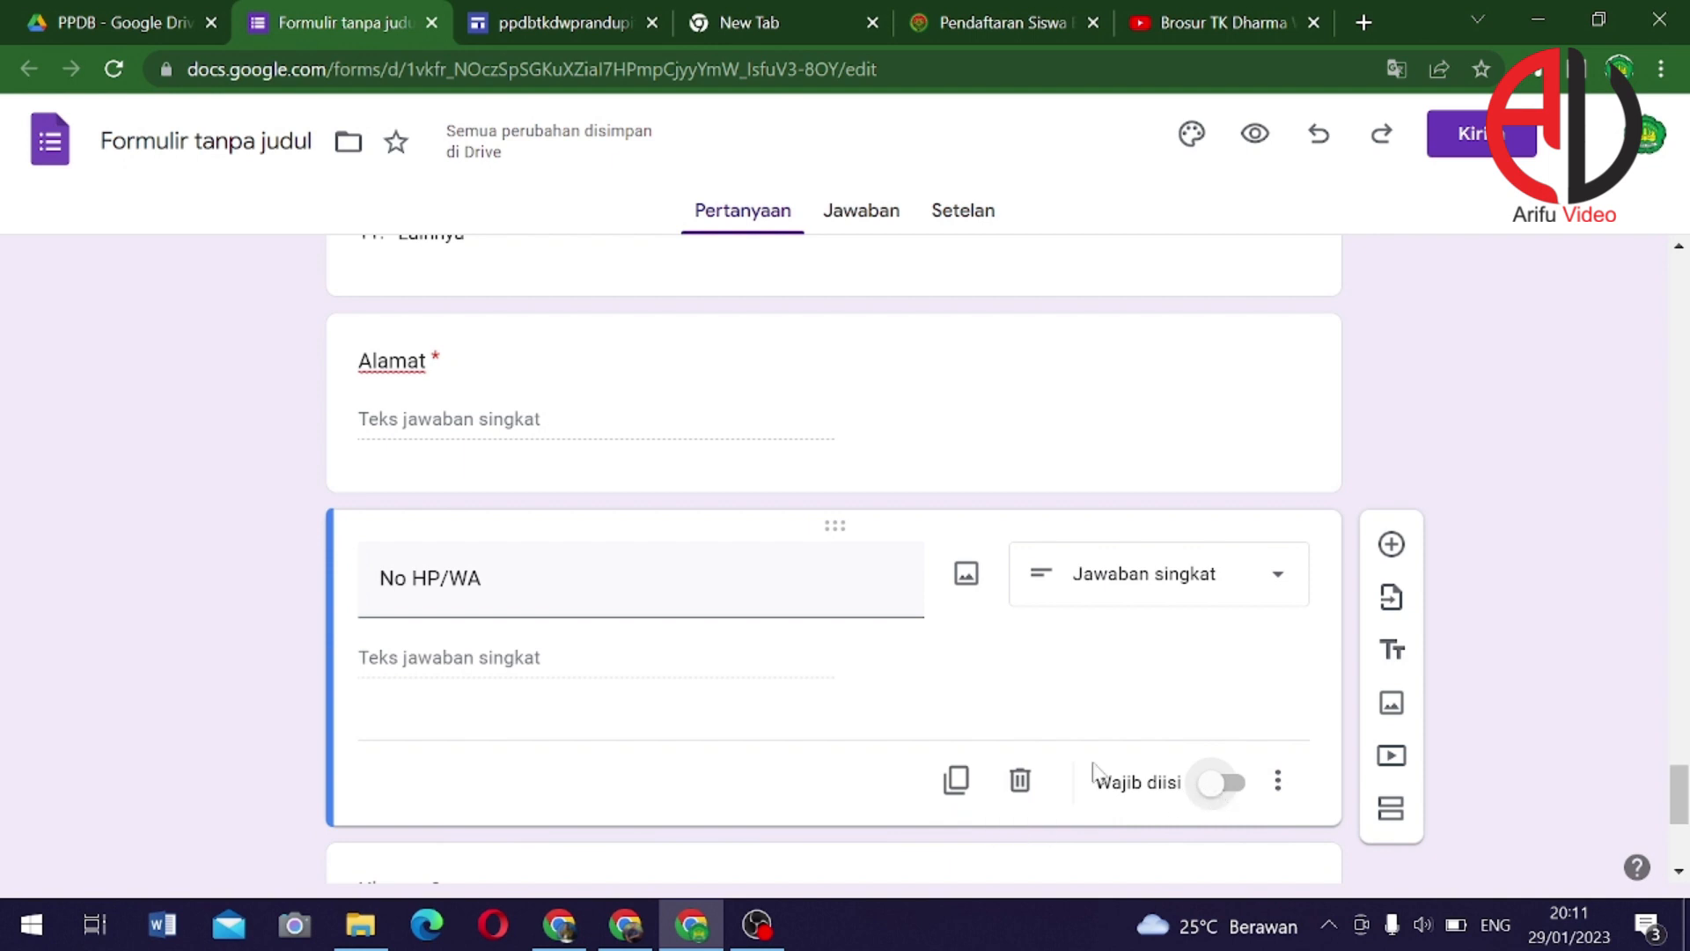
scroll(792, 704, "down", 5)
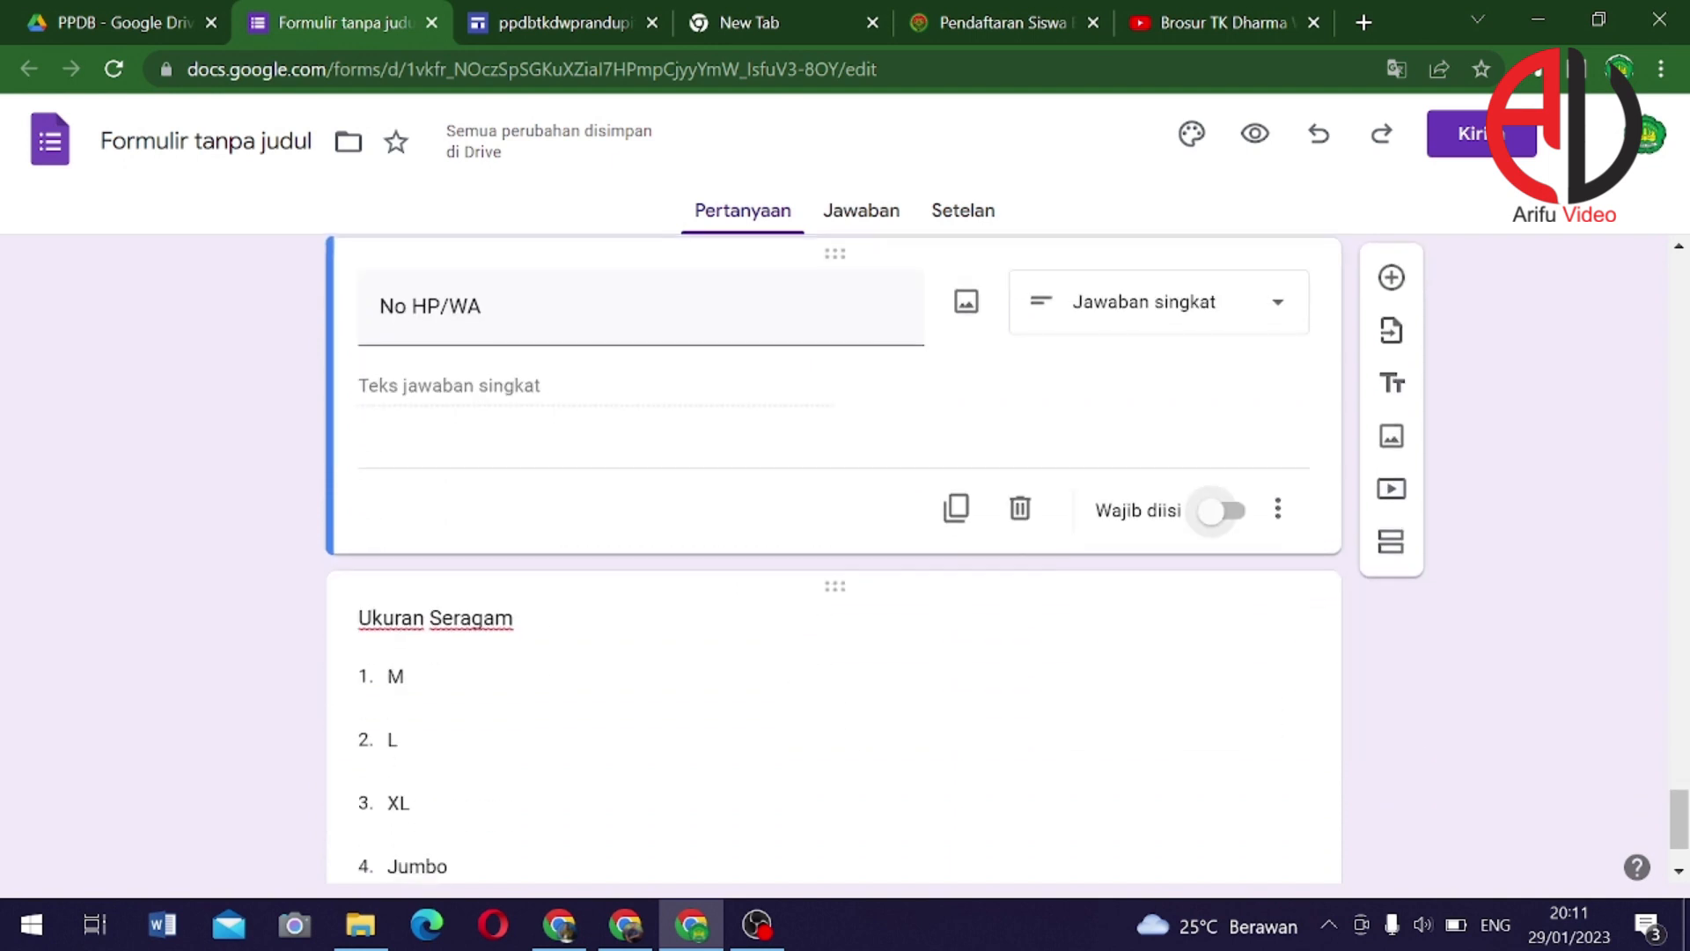
left_click(869, 683)
left_click(1222, 756)
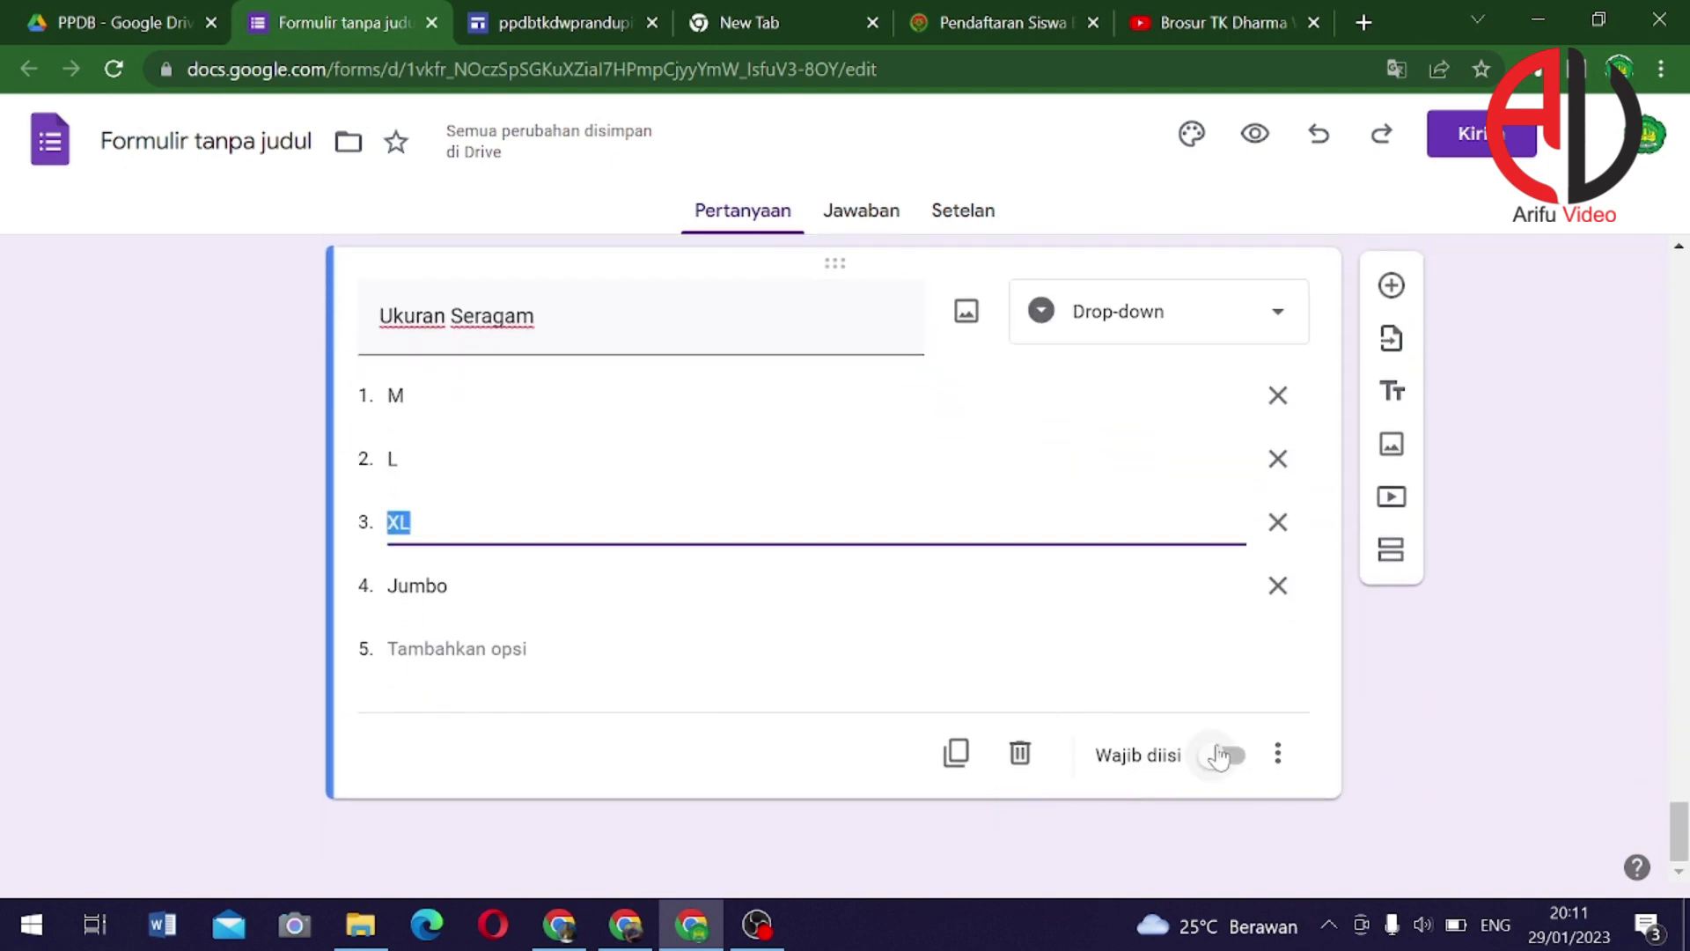
scroll(787, 652, "up", 6)
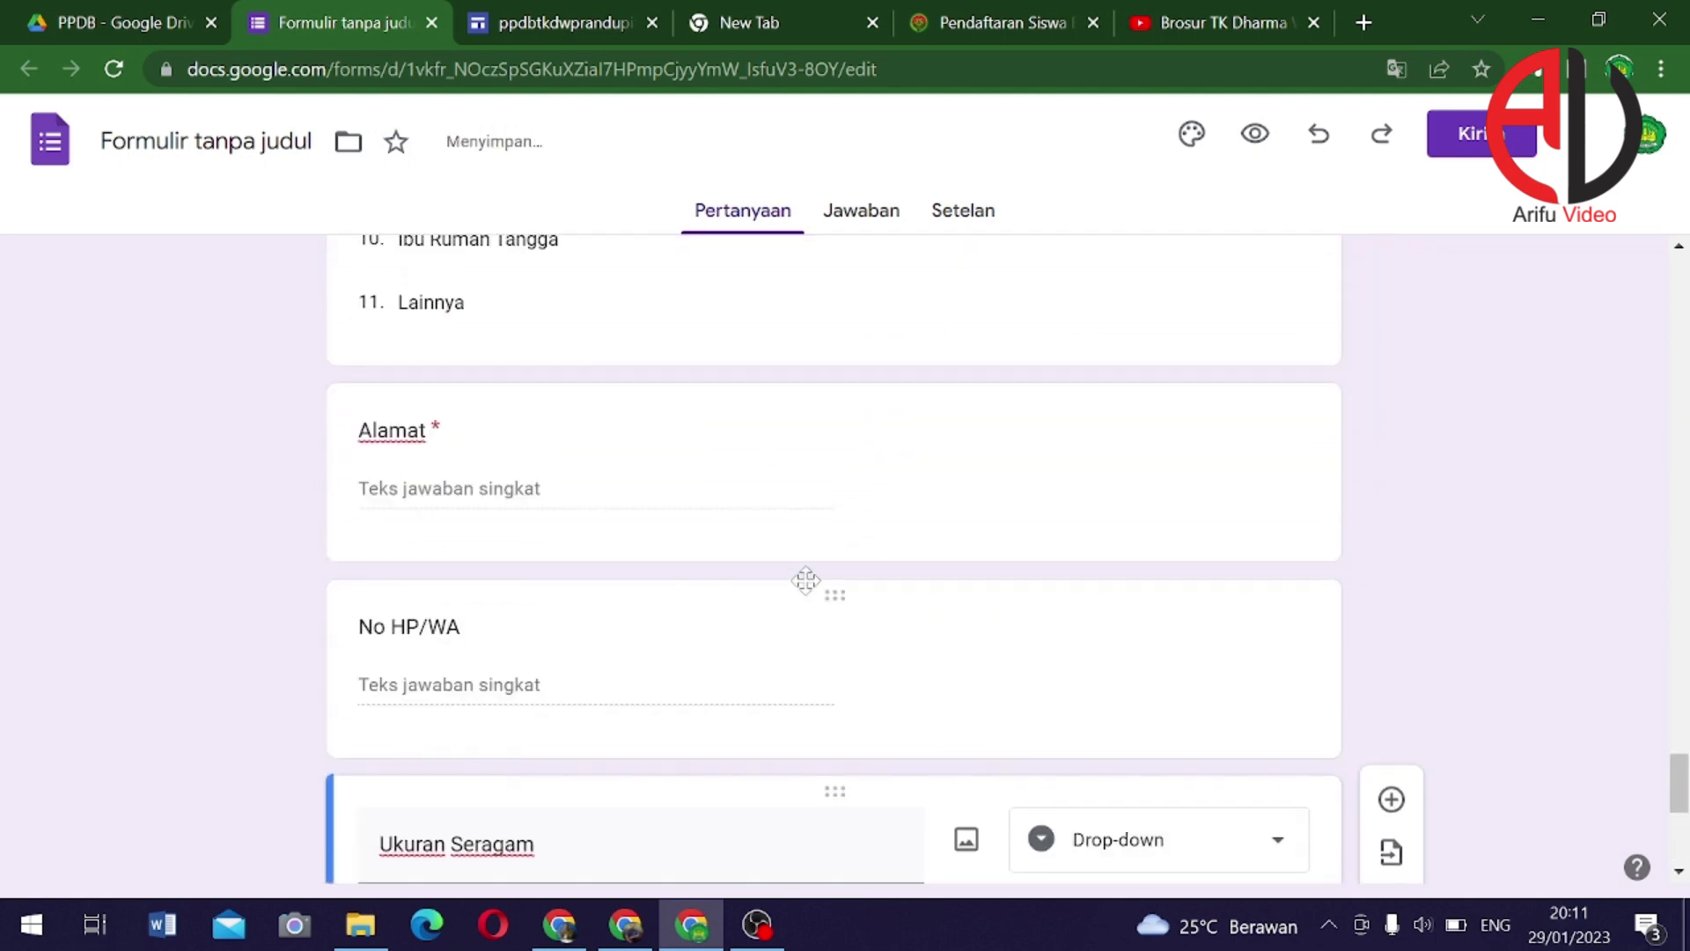
scroll(784, 537, "up", 15)
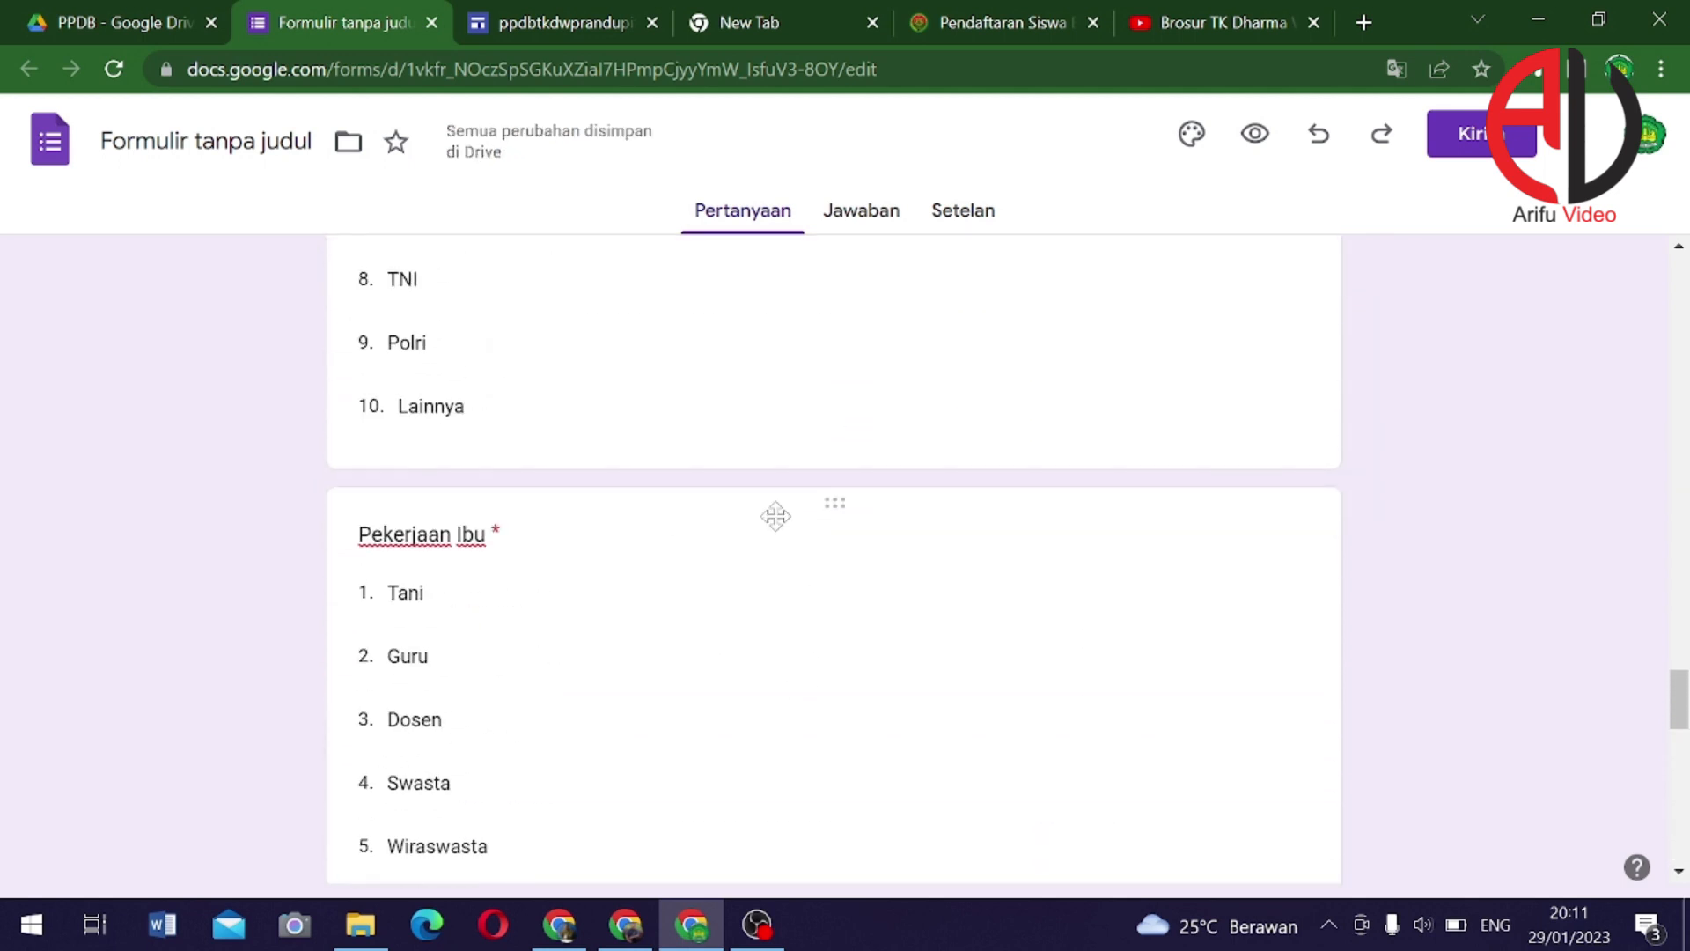
scroll(784, 537, "up", 2)
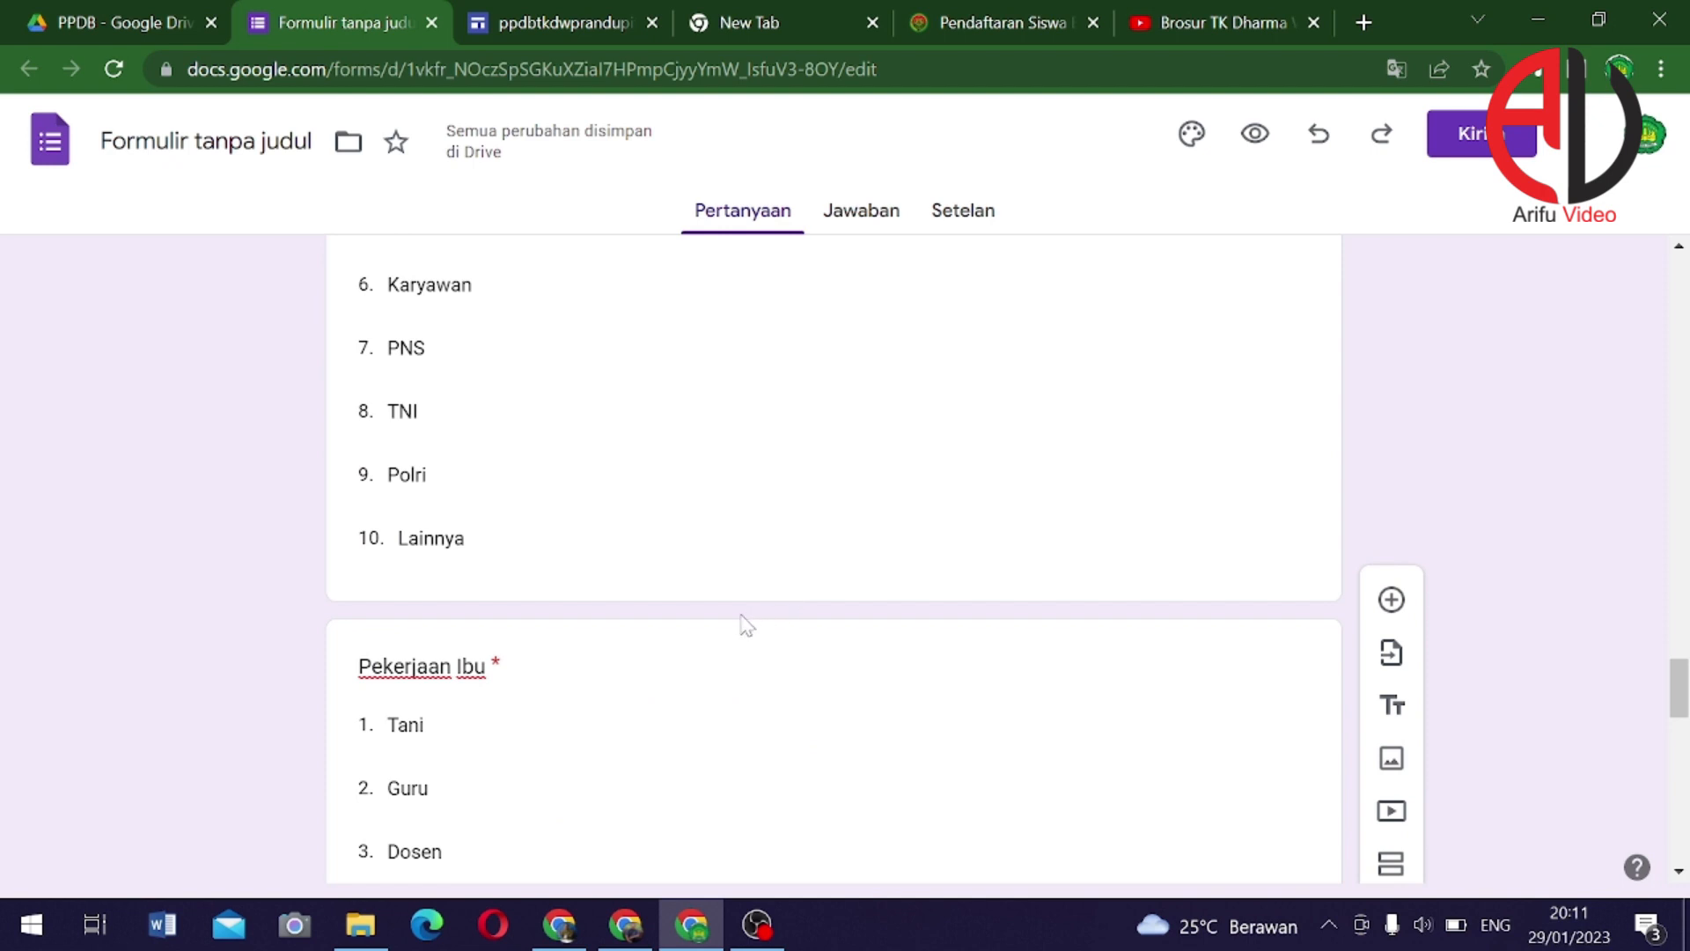
scroll(746, 625, "up", 9)
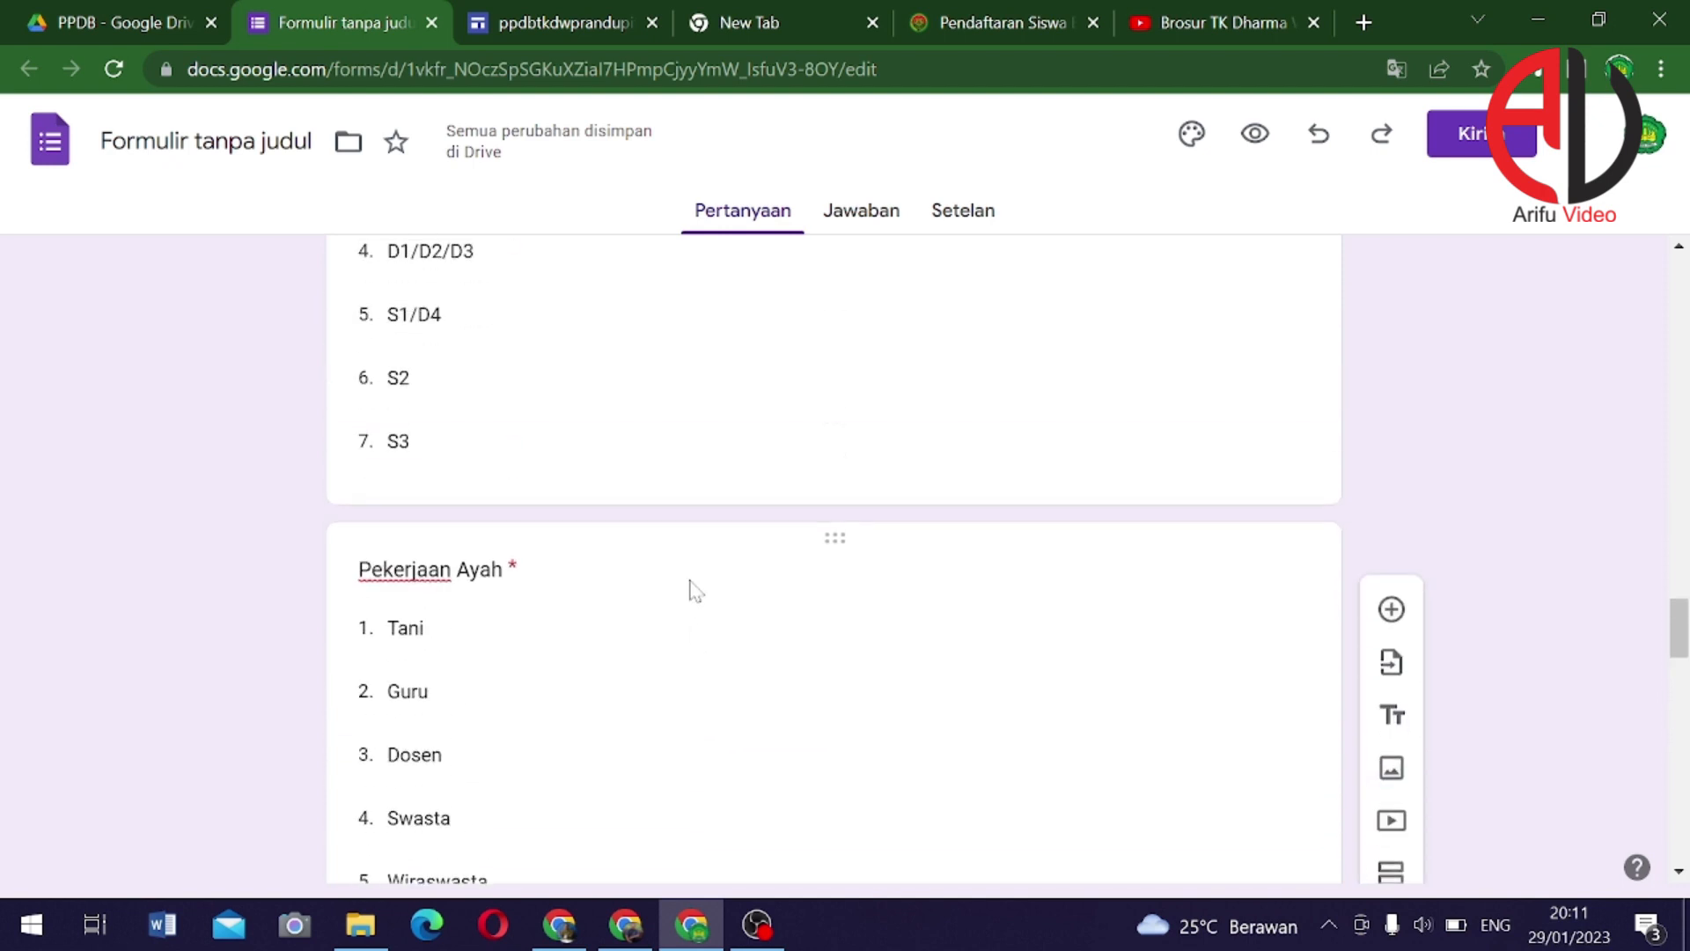
scroll(695, 590, "up", 15)
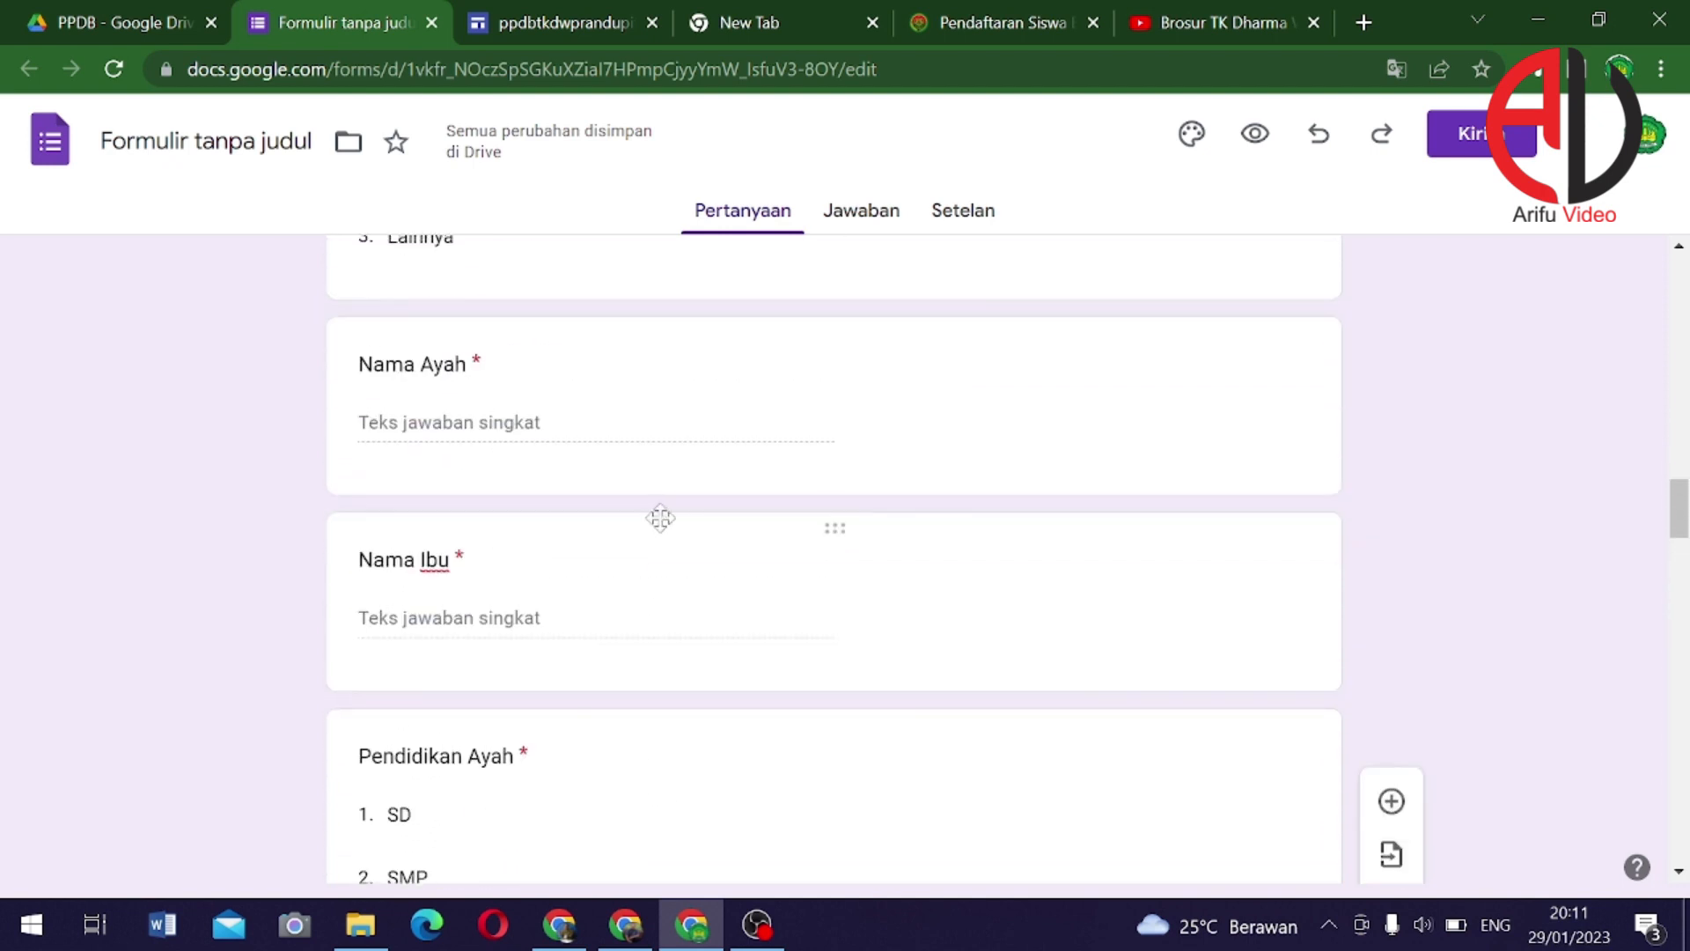
scroll(660, 519, "up", 15)
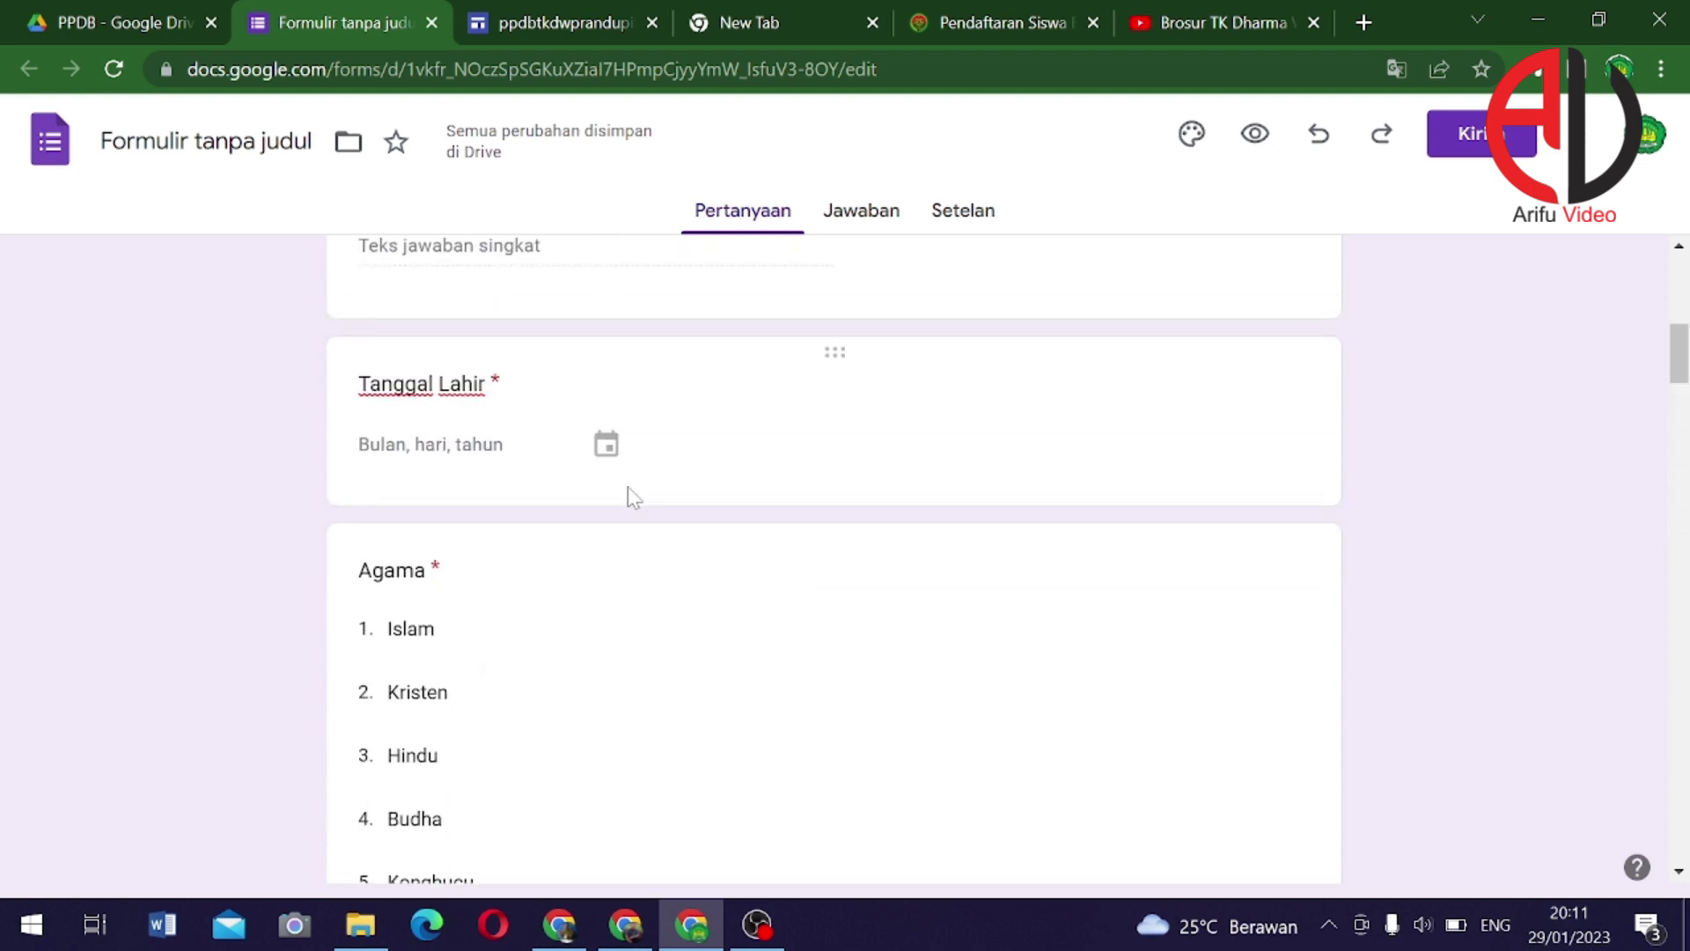
scroll(660, 499, "up", 8)
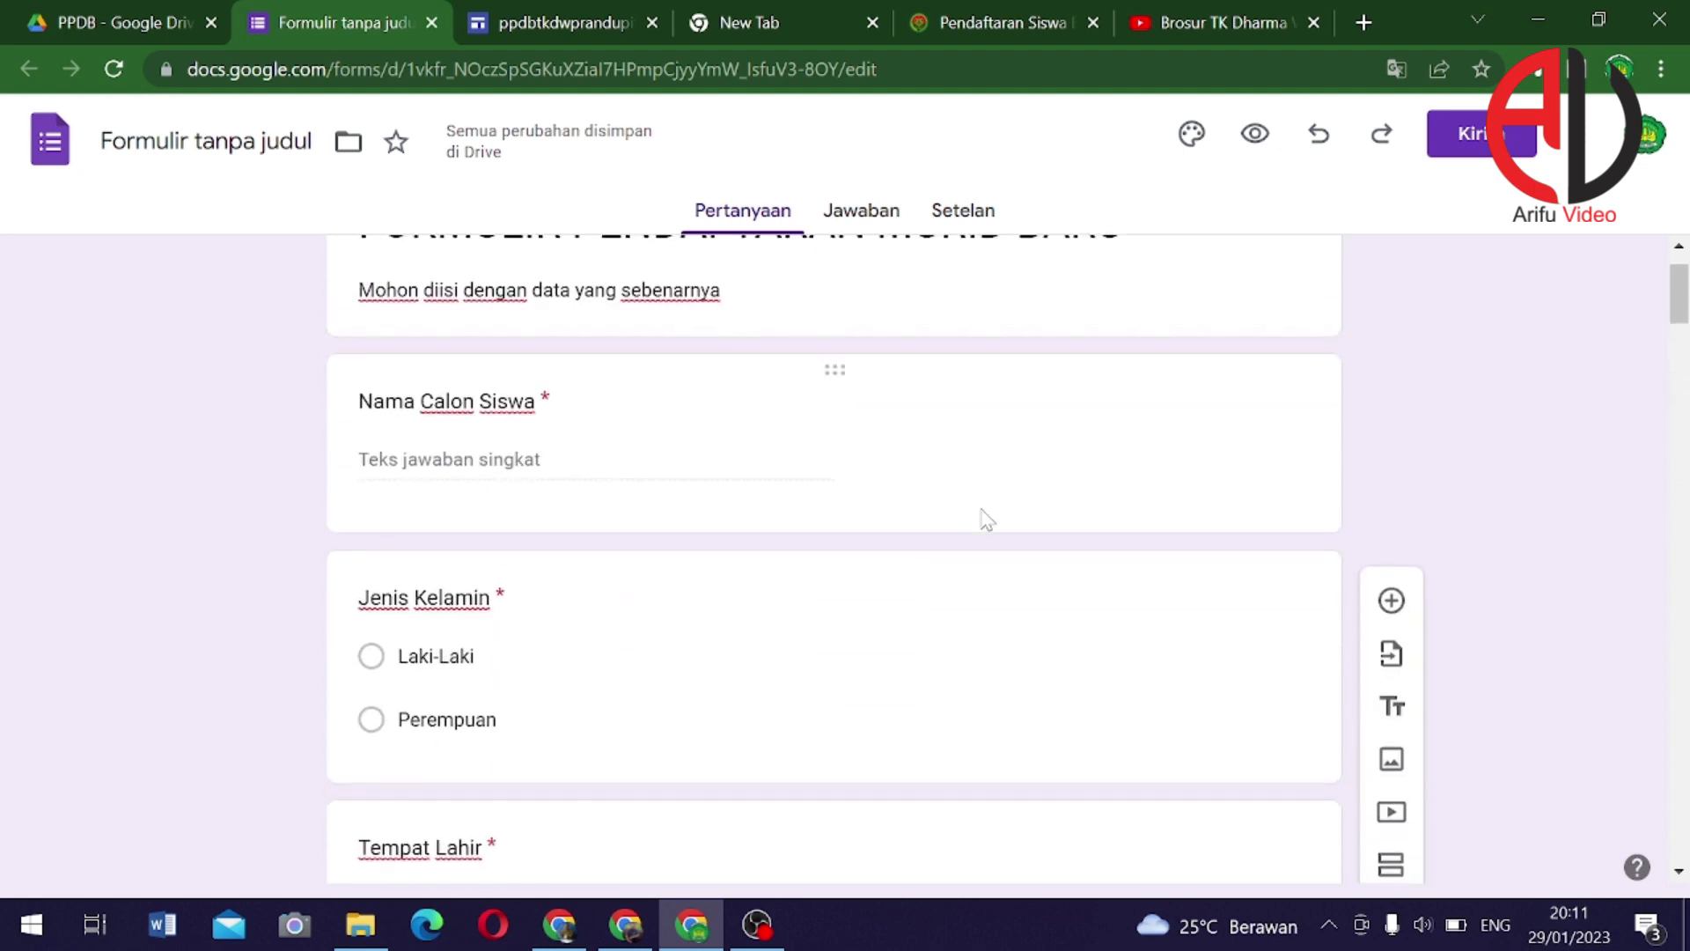
scroll(986, 520, "up", 2)
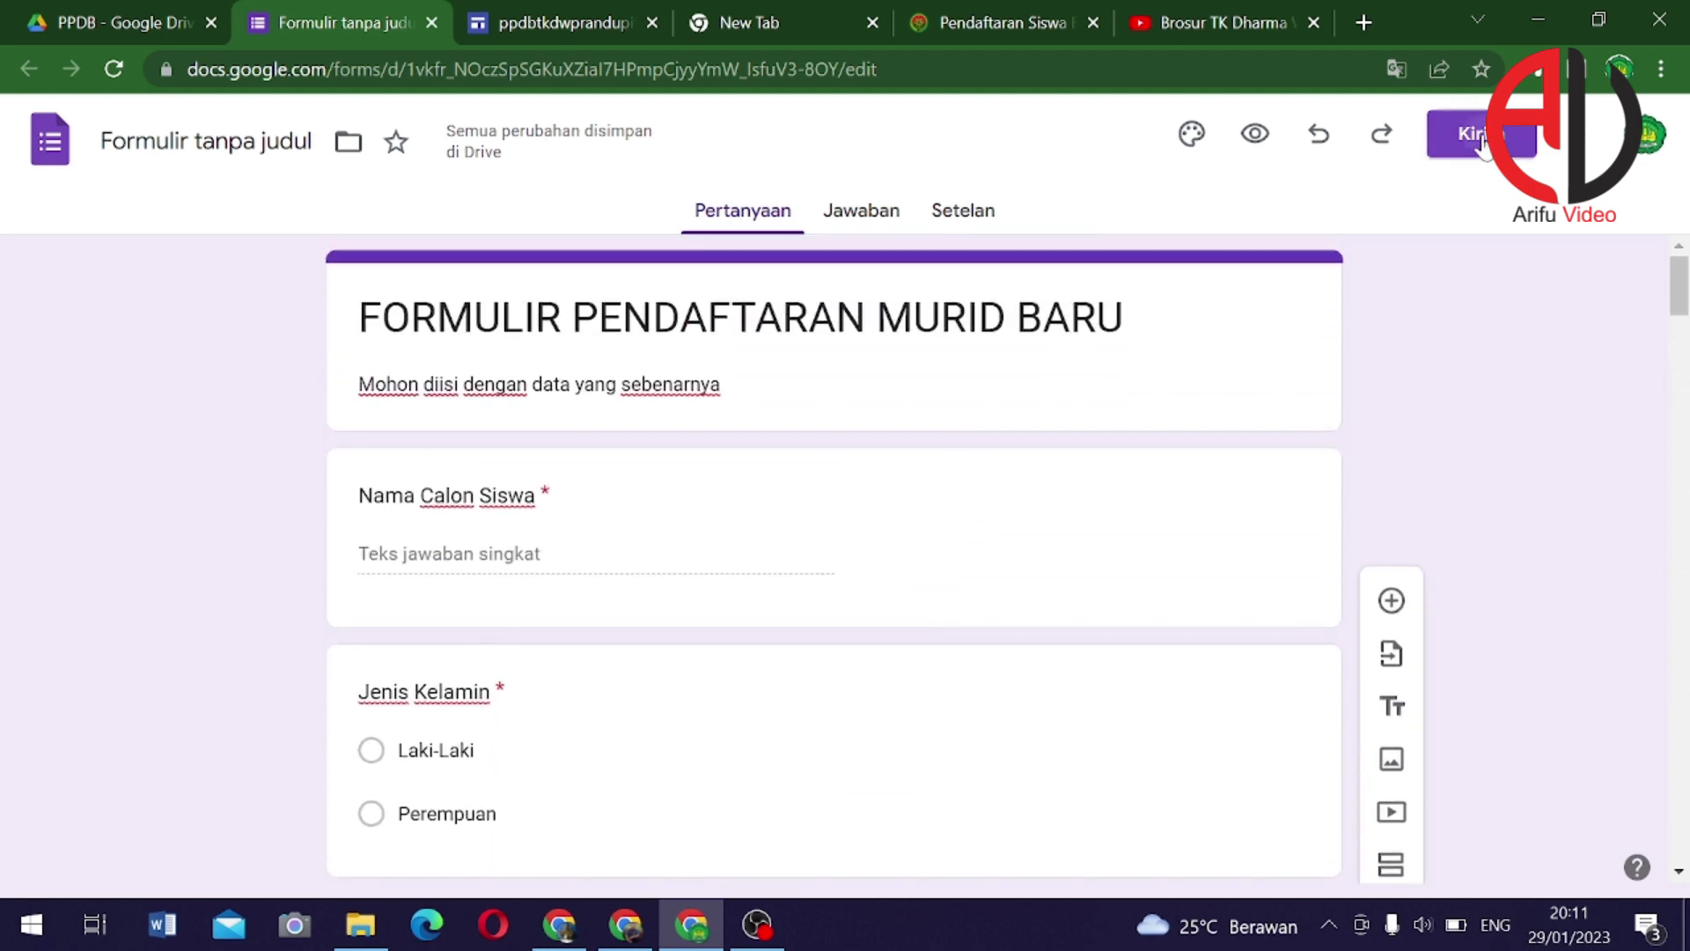
Copy the form's shortened forms.gle share link from the Kirim formulir dialog
left_click(1479, 137)
left_click(765, 329)
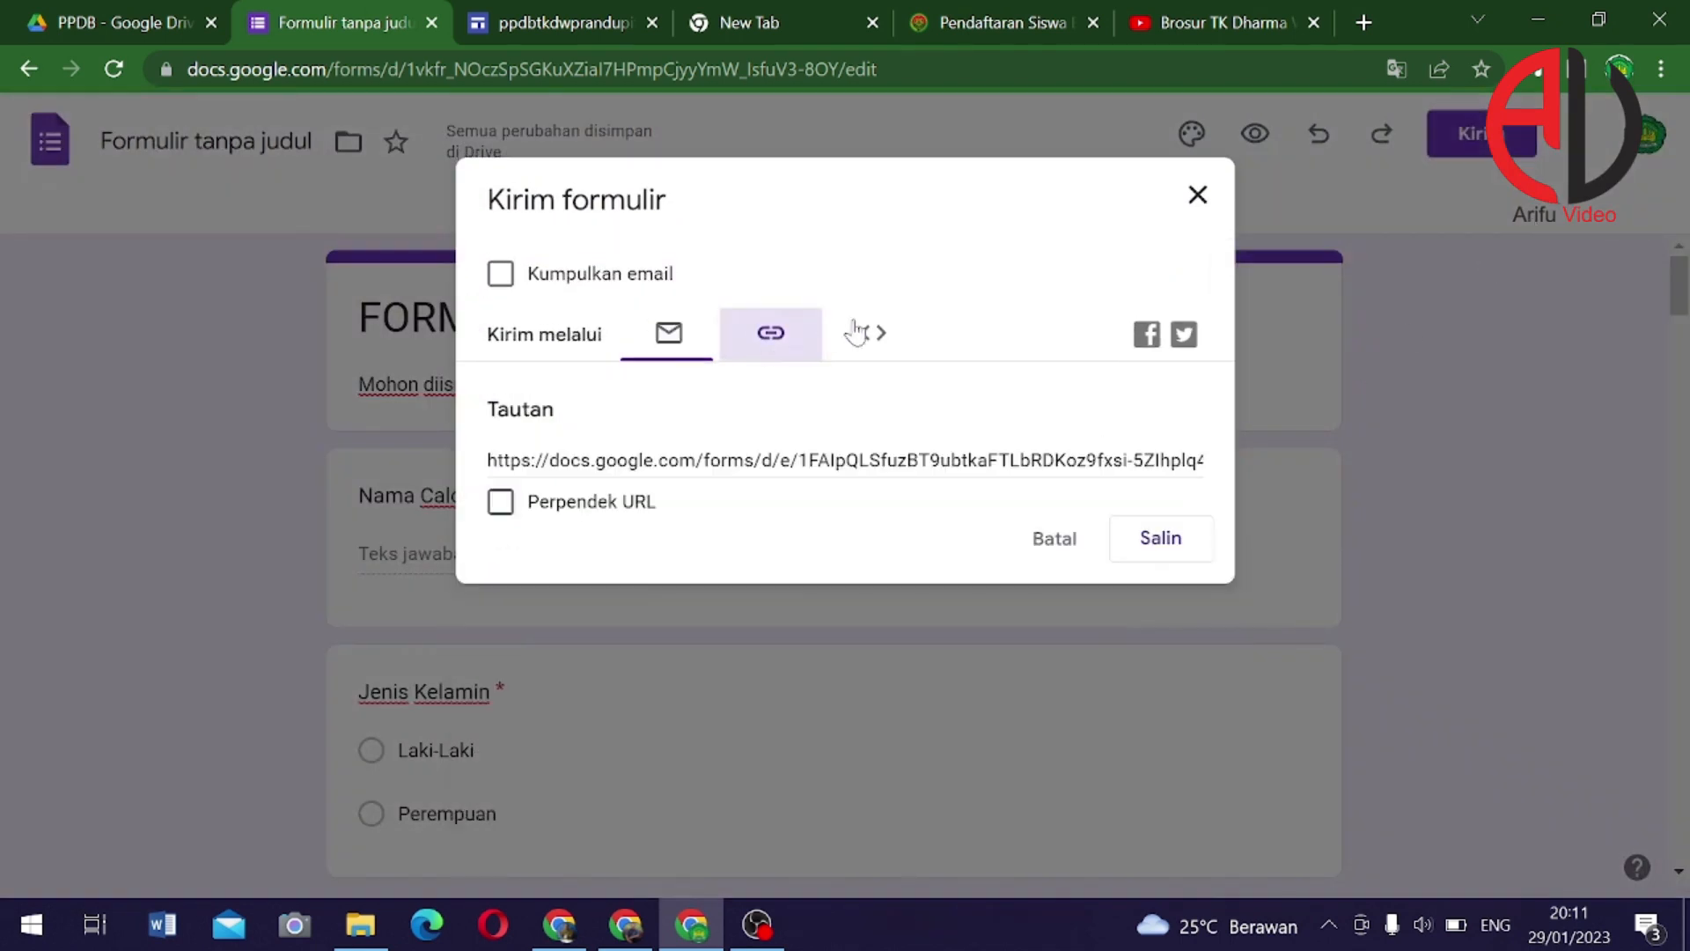
left_click(1162, 540)
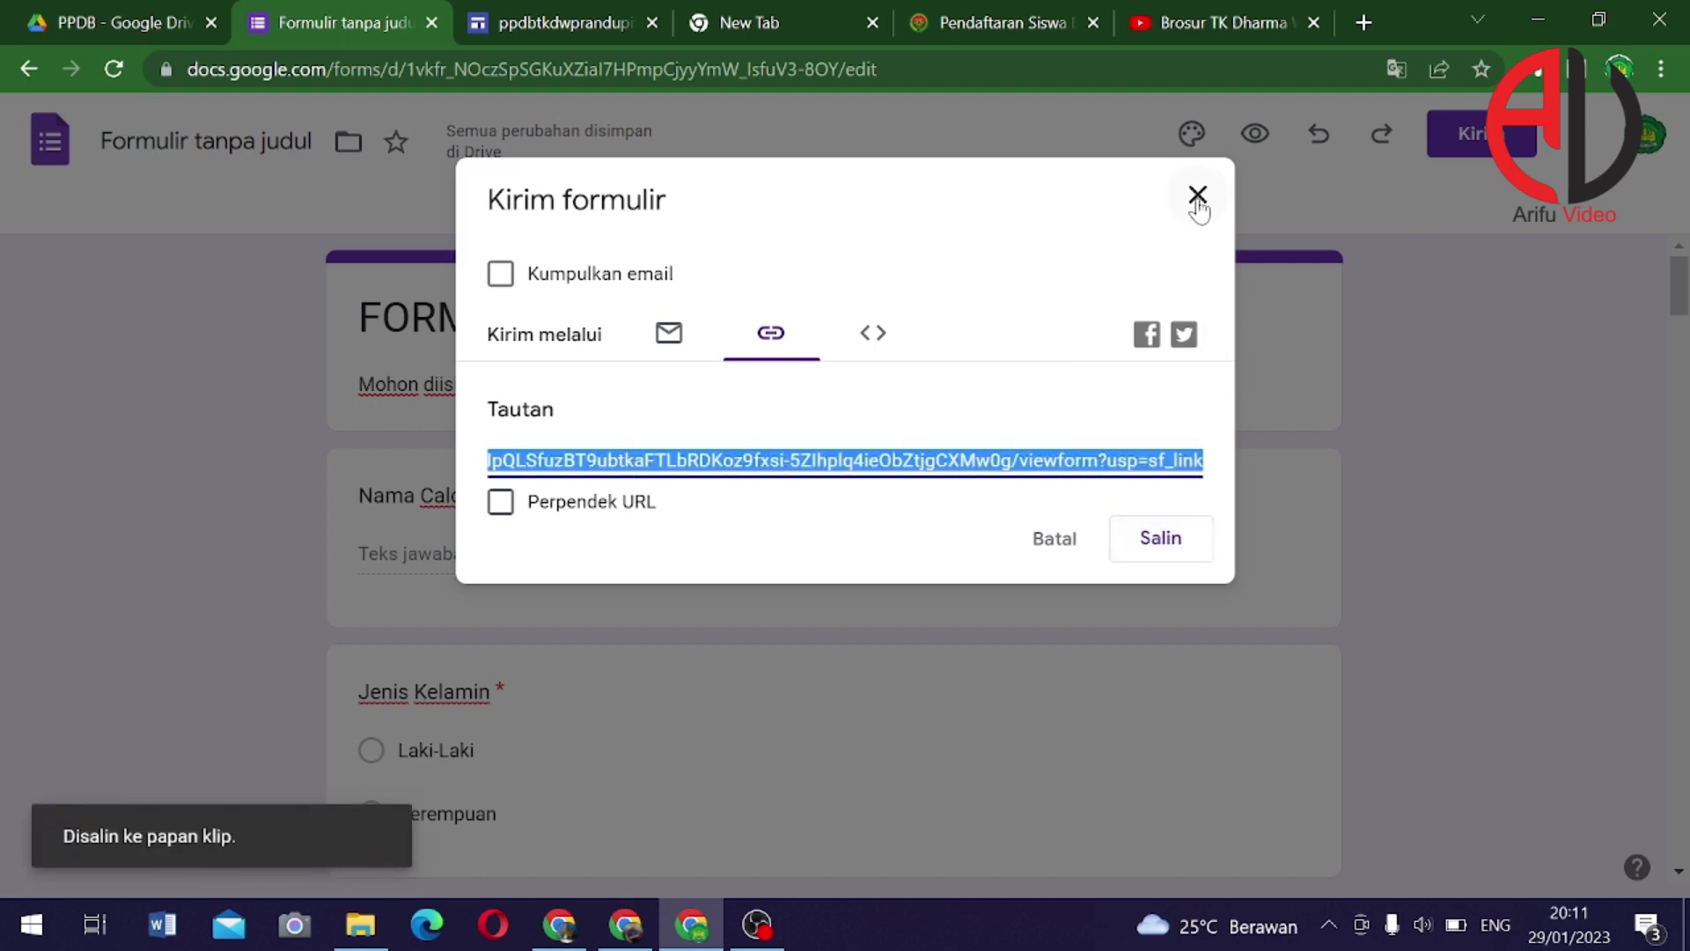
left_click(638, 504)
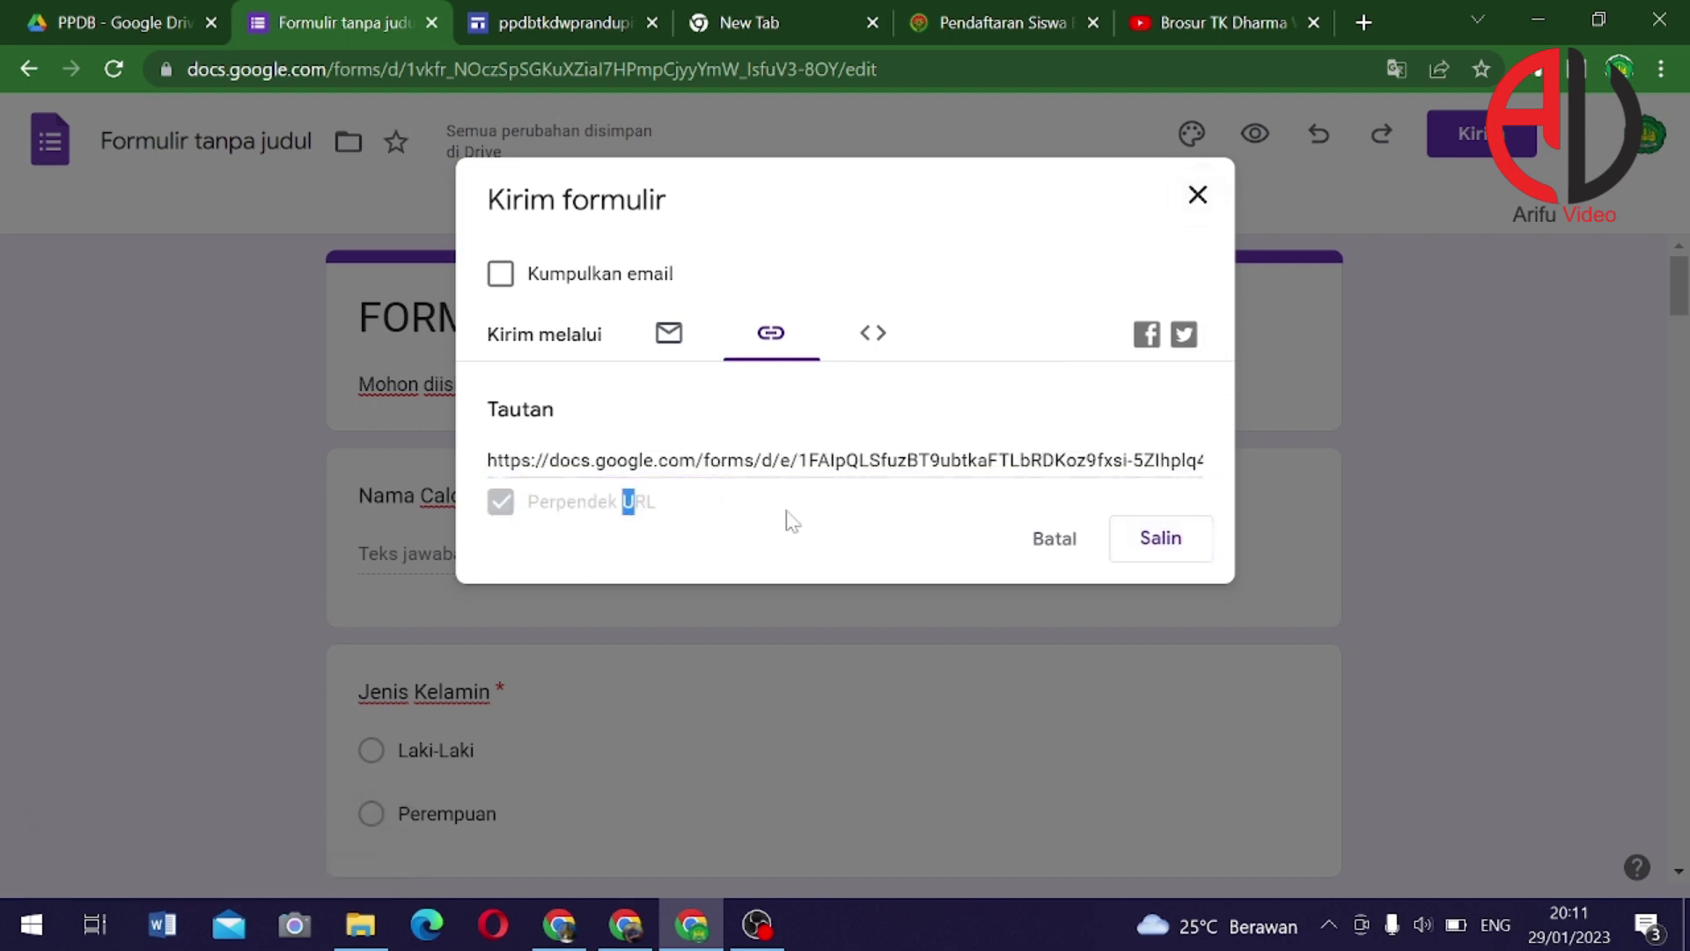
left_click(1149, 543)
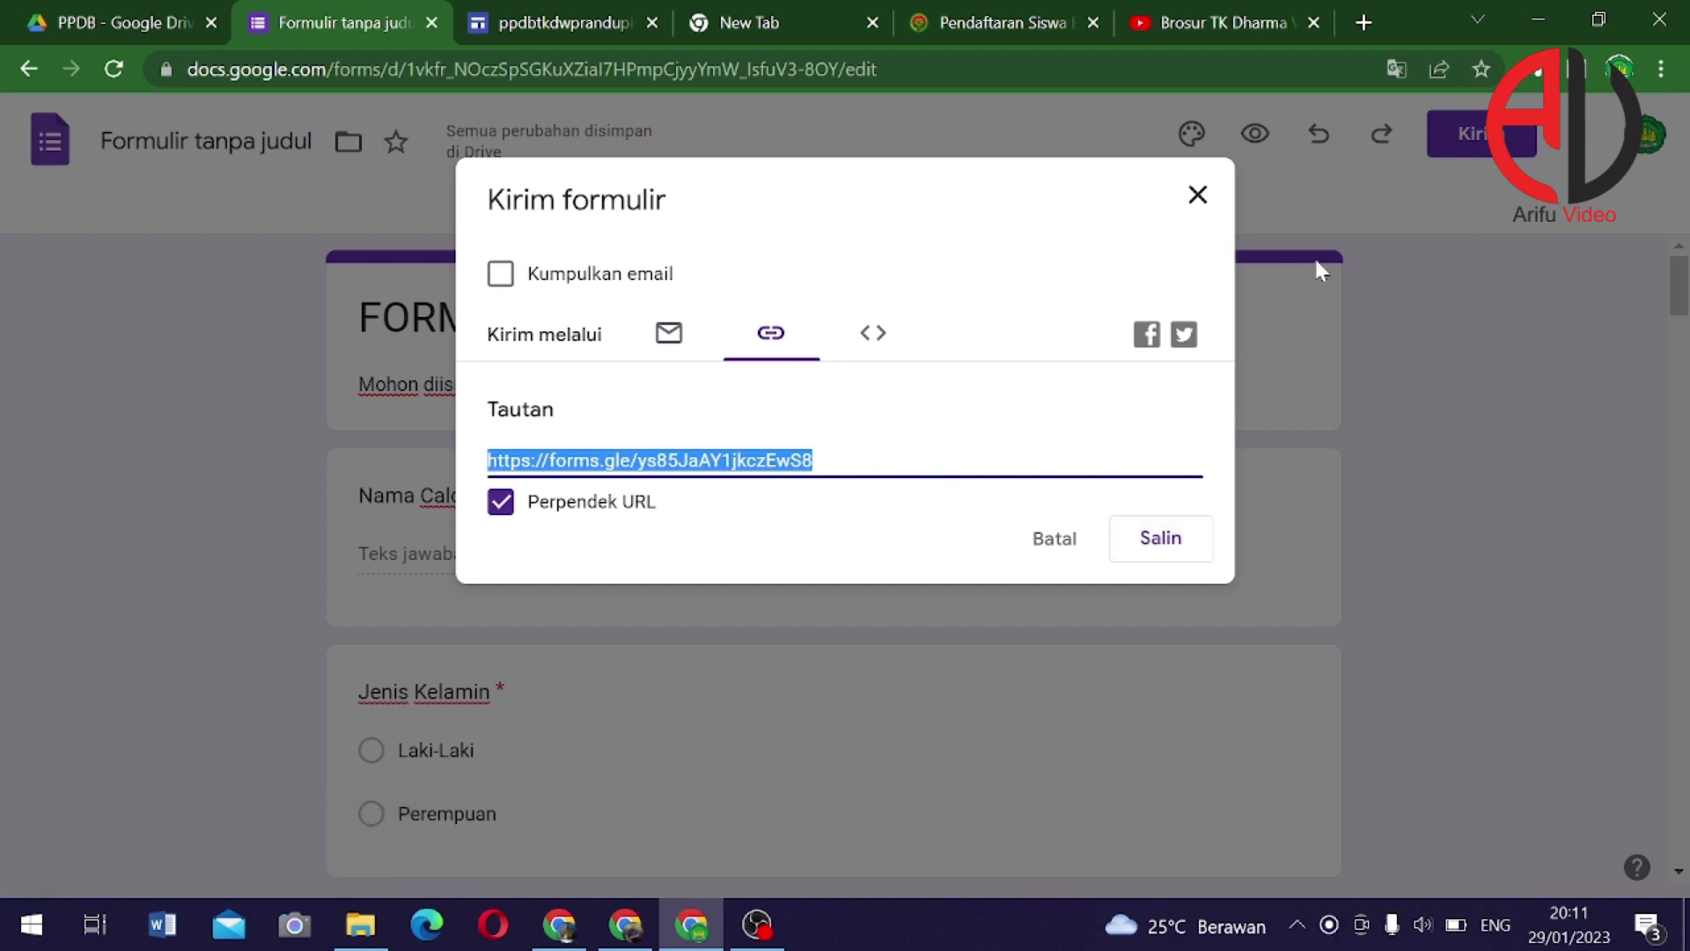
left_click(1197, 195)
left_click(1479, 140)
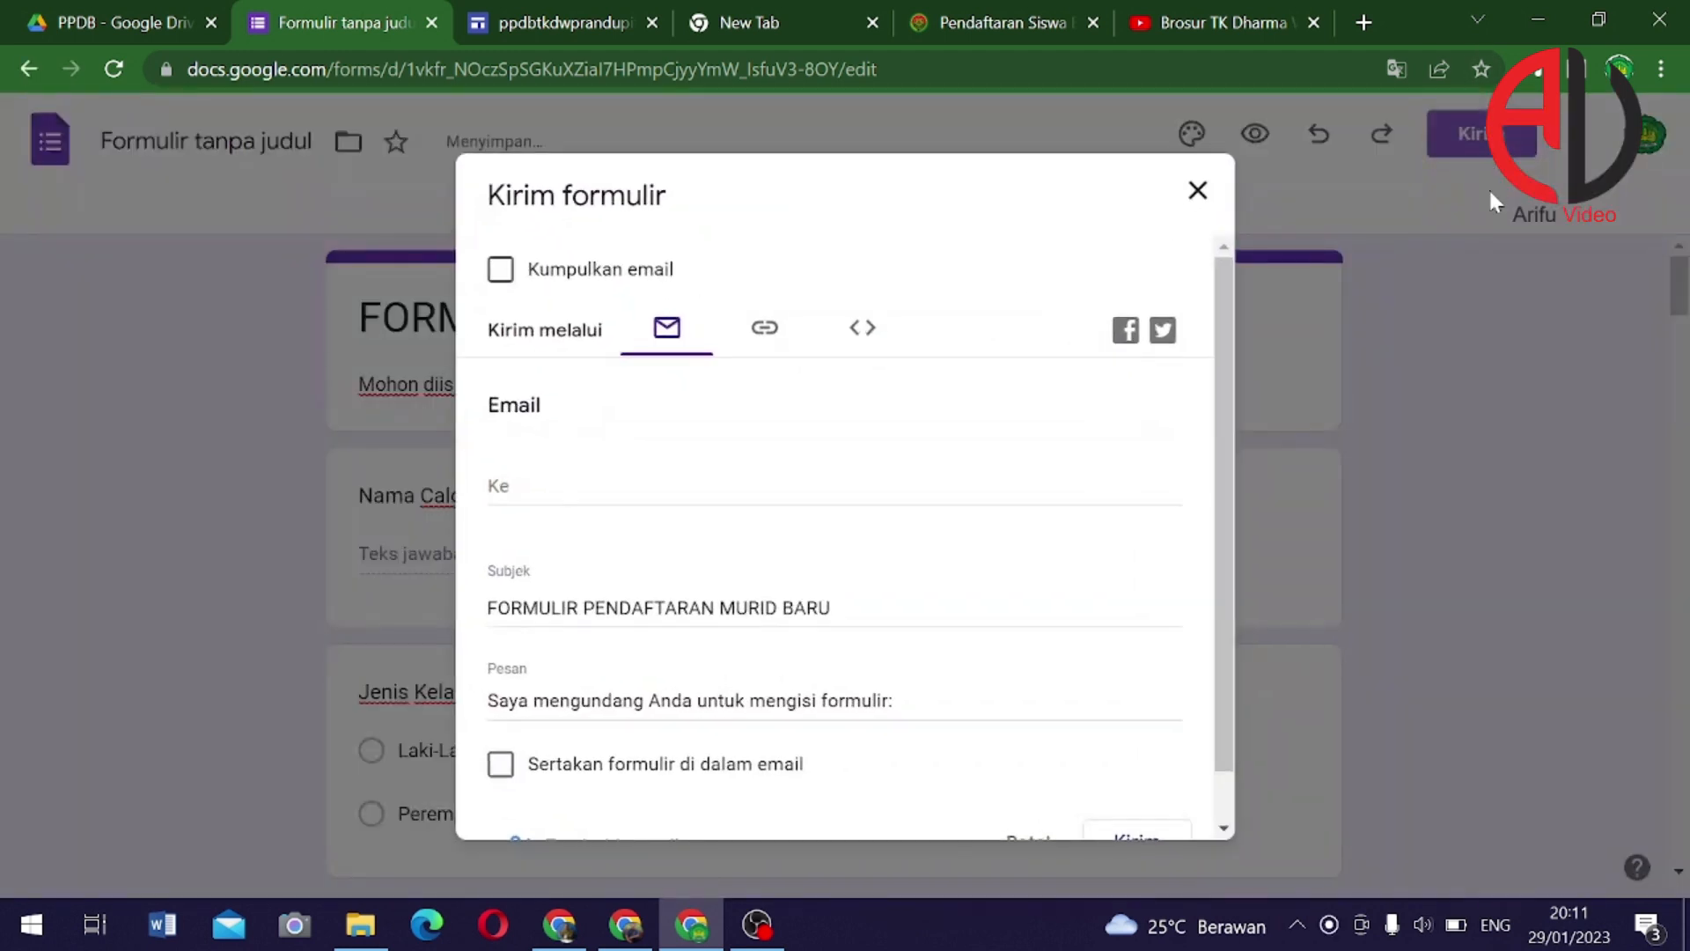
left_click(1197, 192)
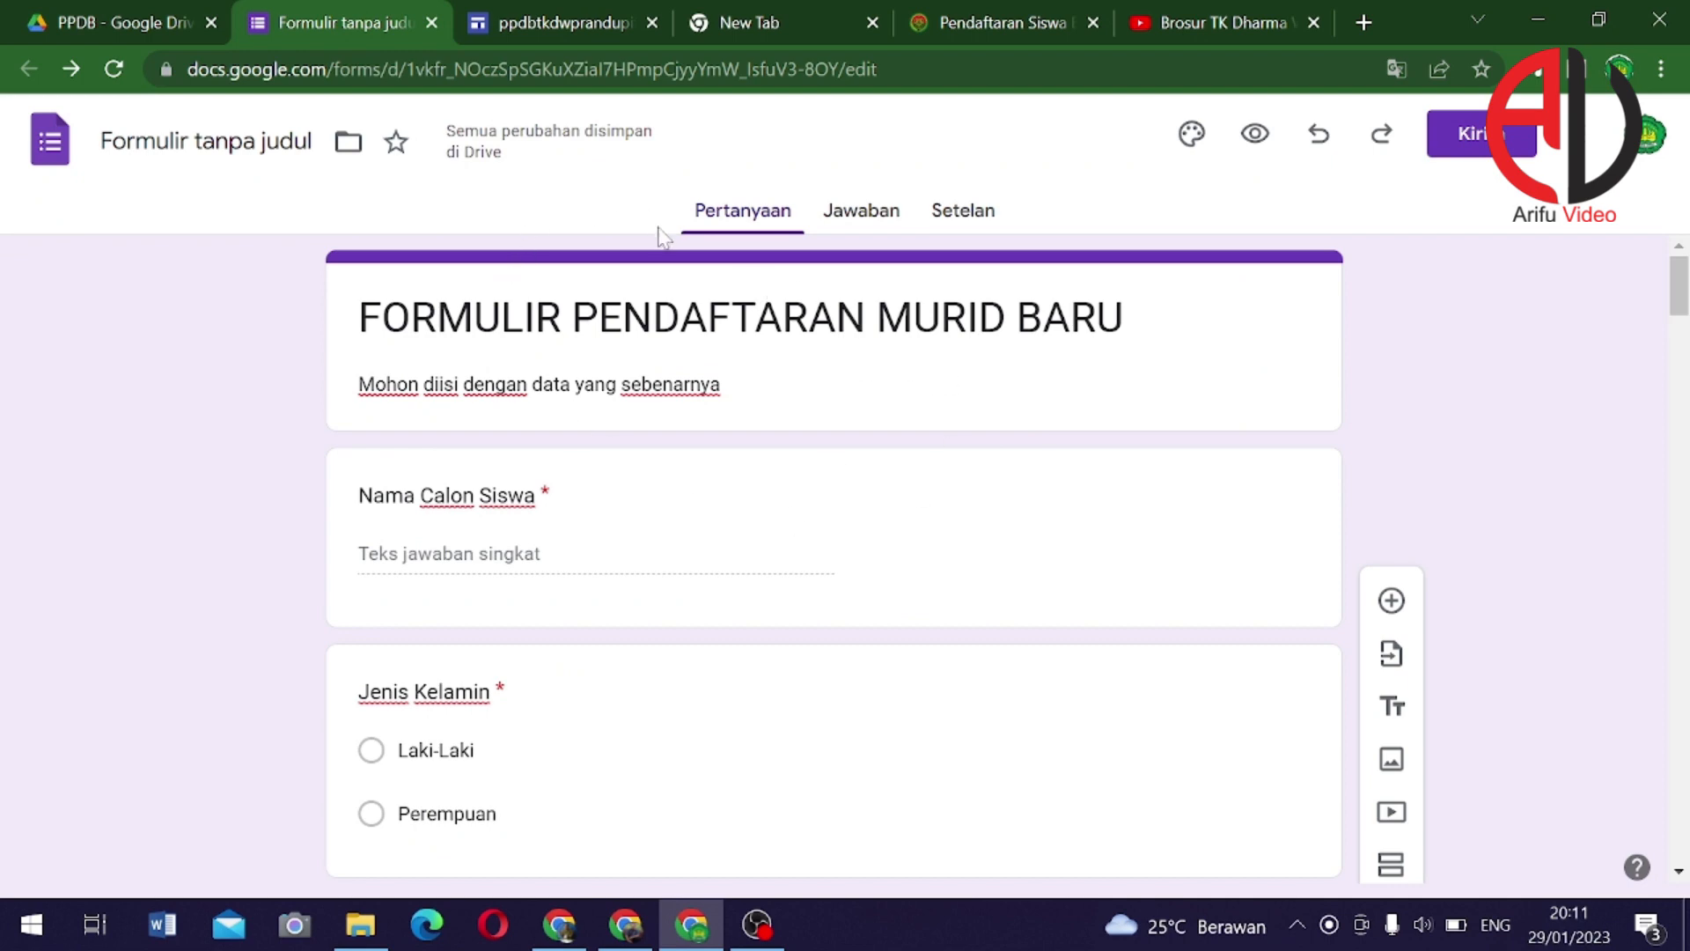
Open the DAFTAR page in the Google Sites editor
left_click(553, 27)
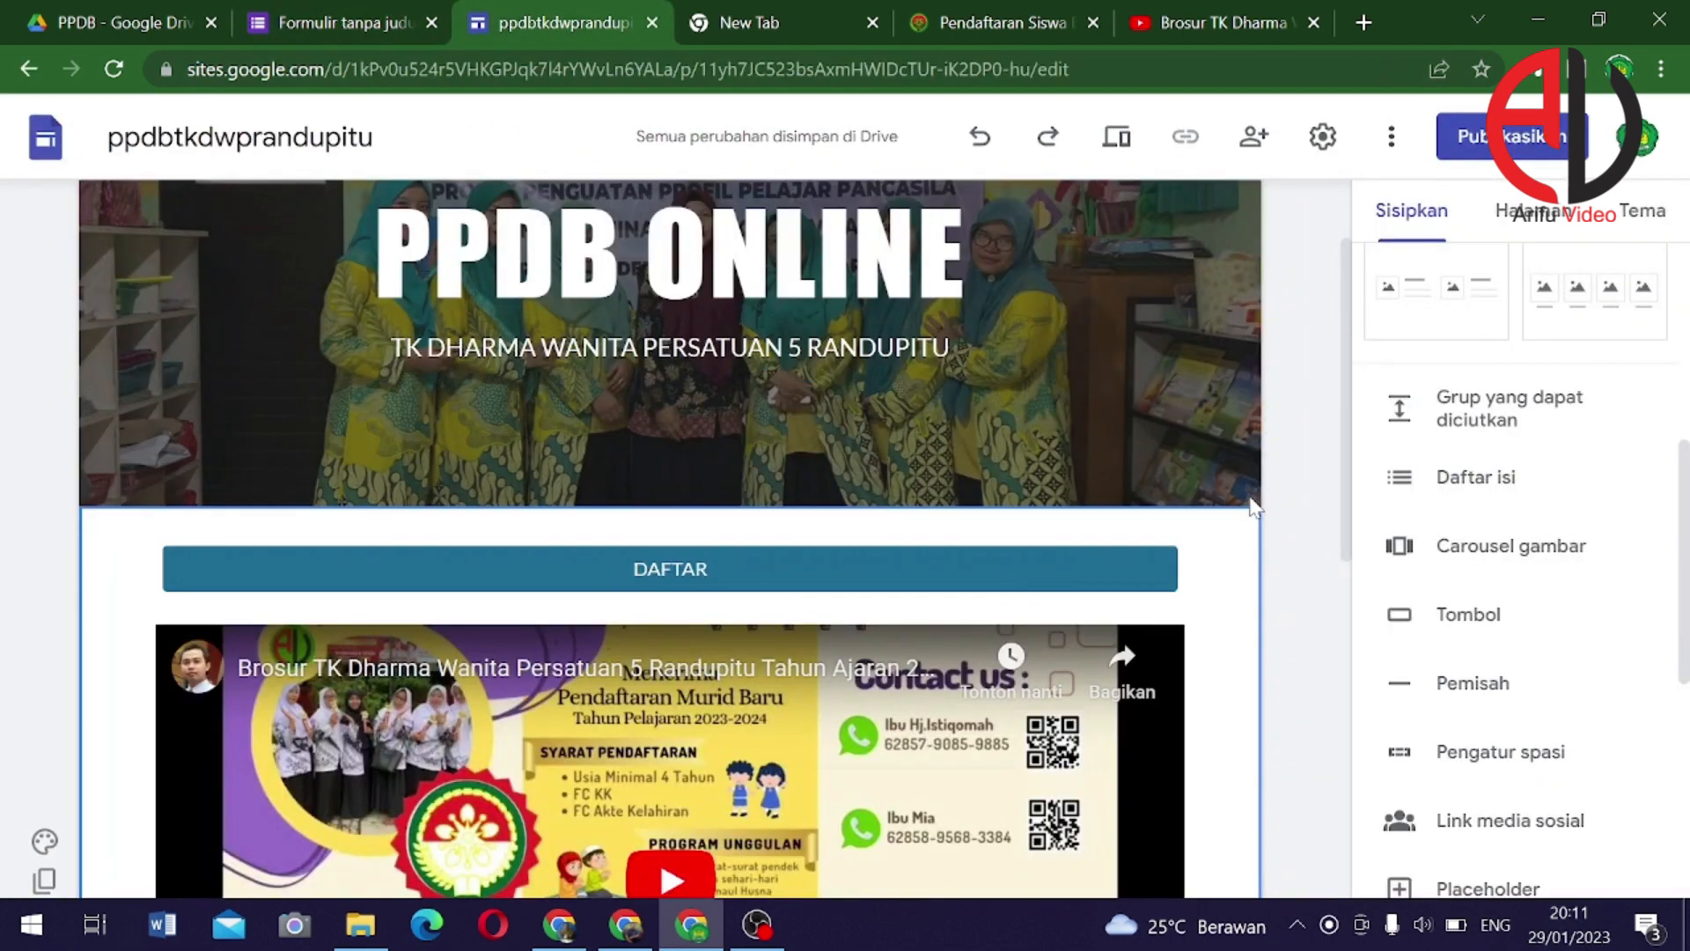
left_click(1032, 430)
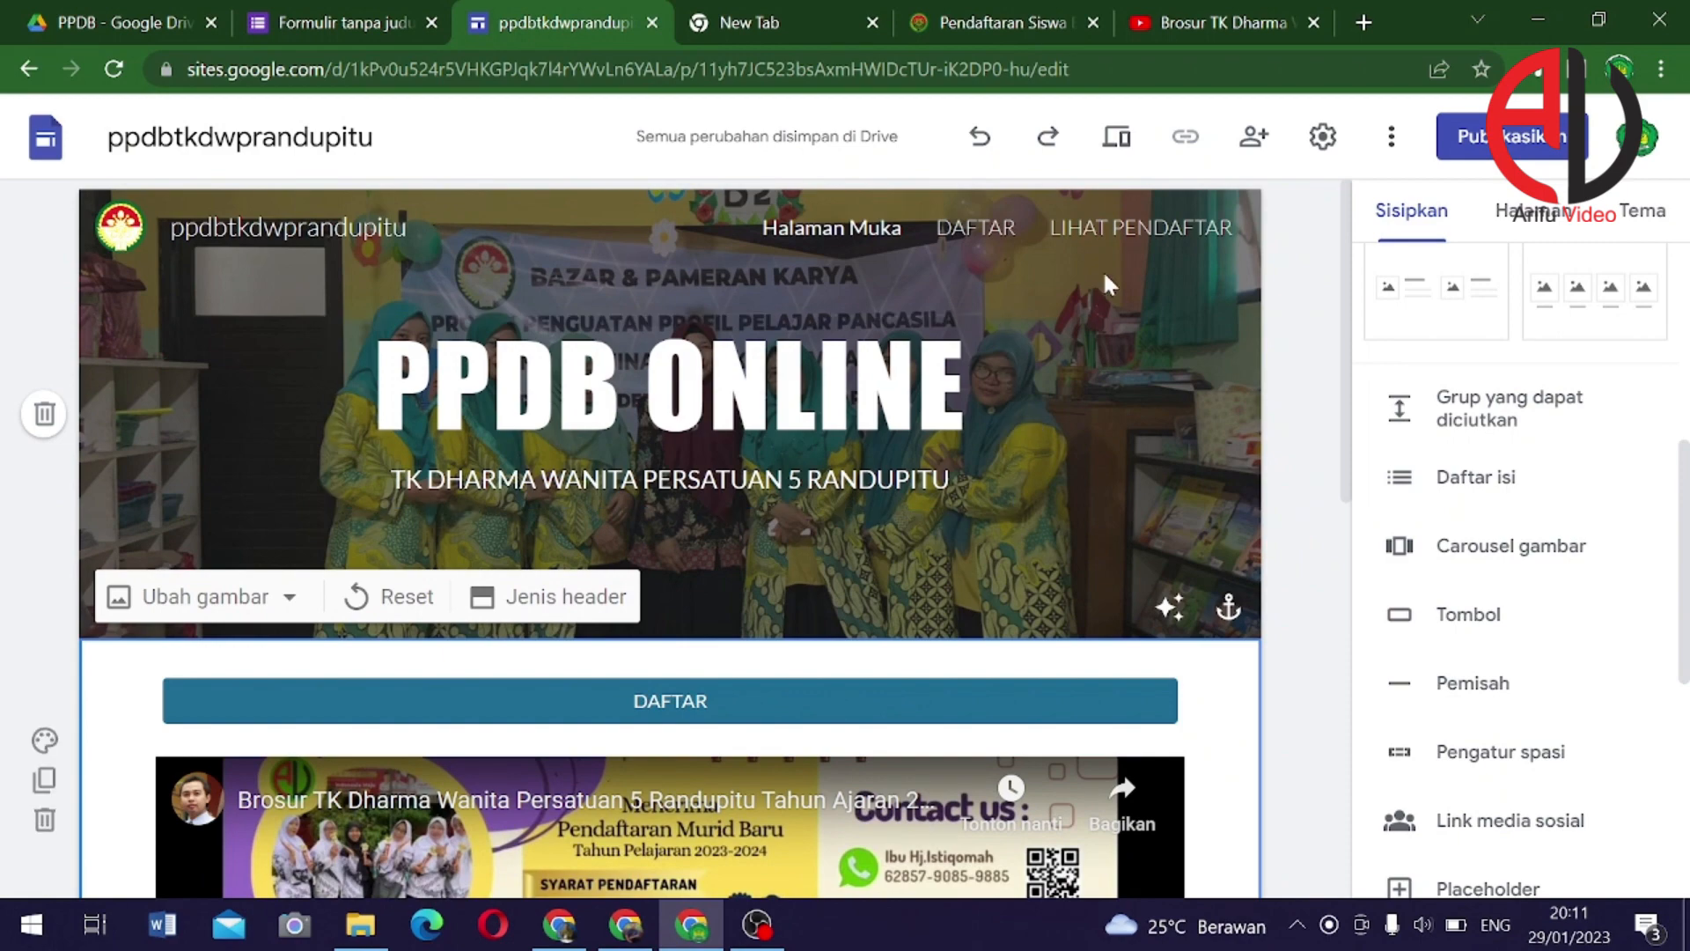
left_click(1130, 250)
left_click(985, 233)
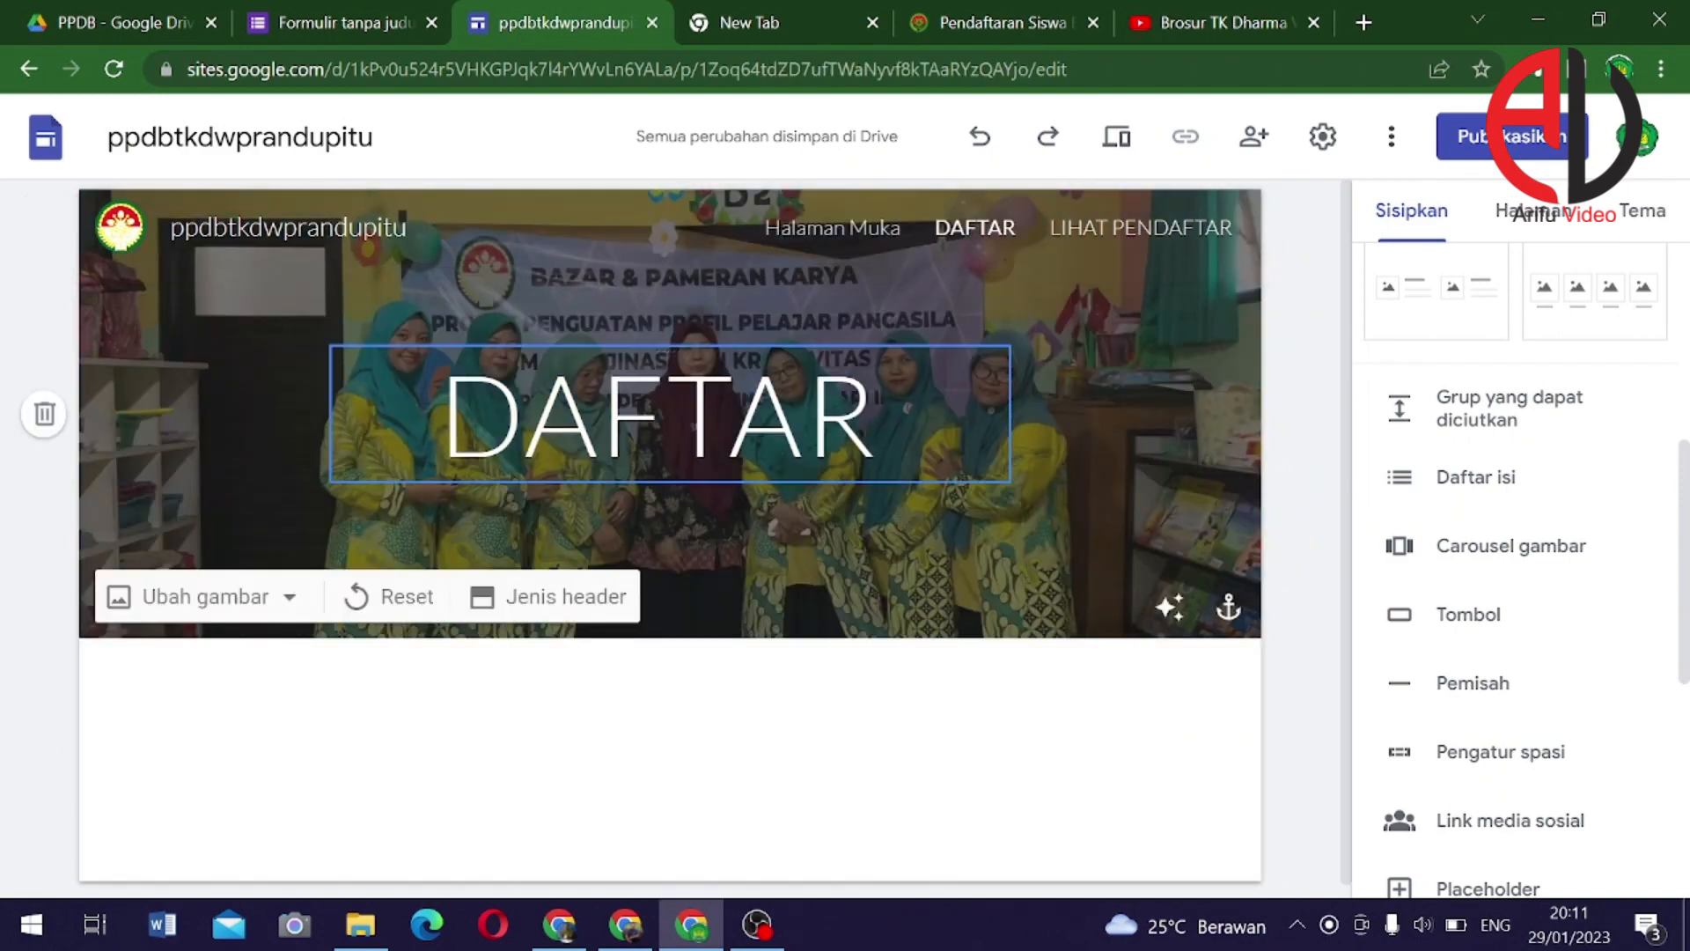
Set the DAFTAR header title font to Impact
double_click(671, 418)
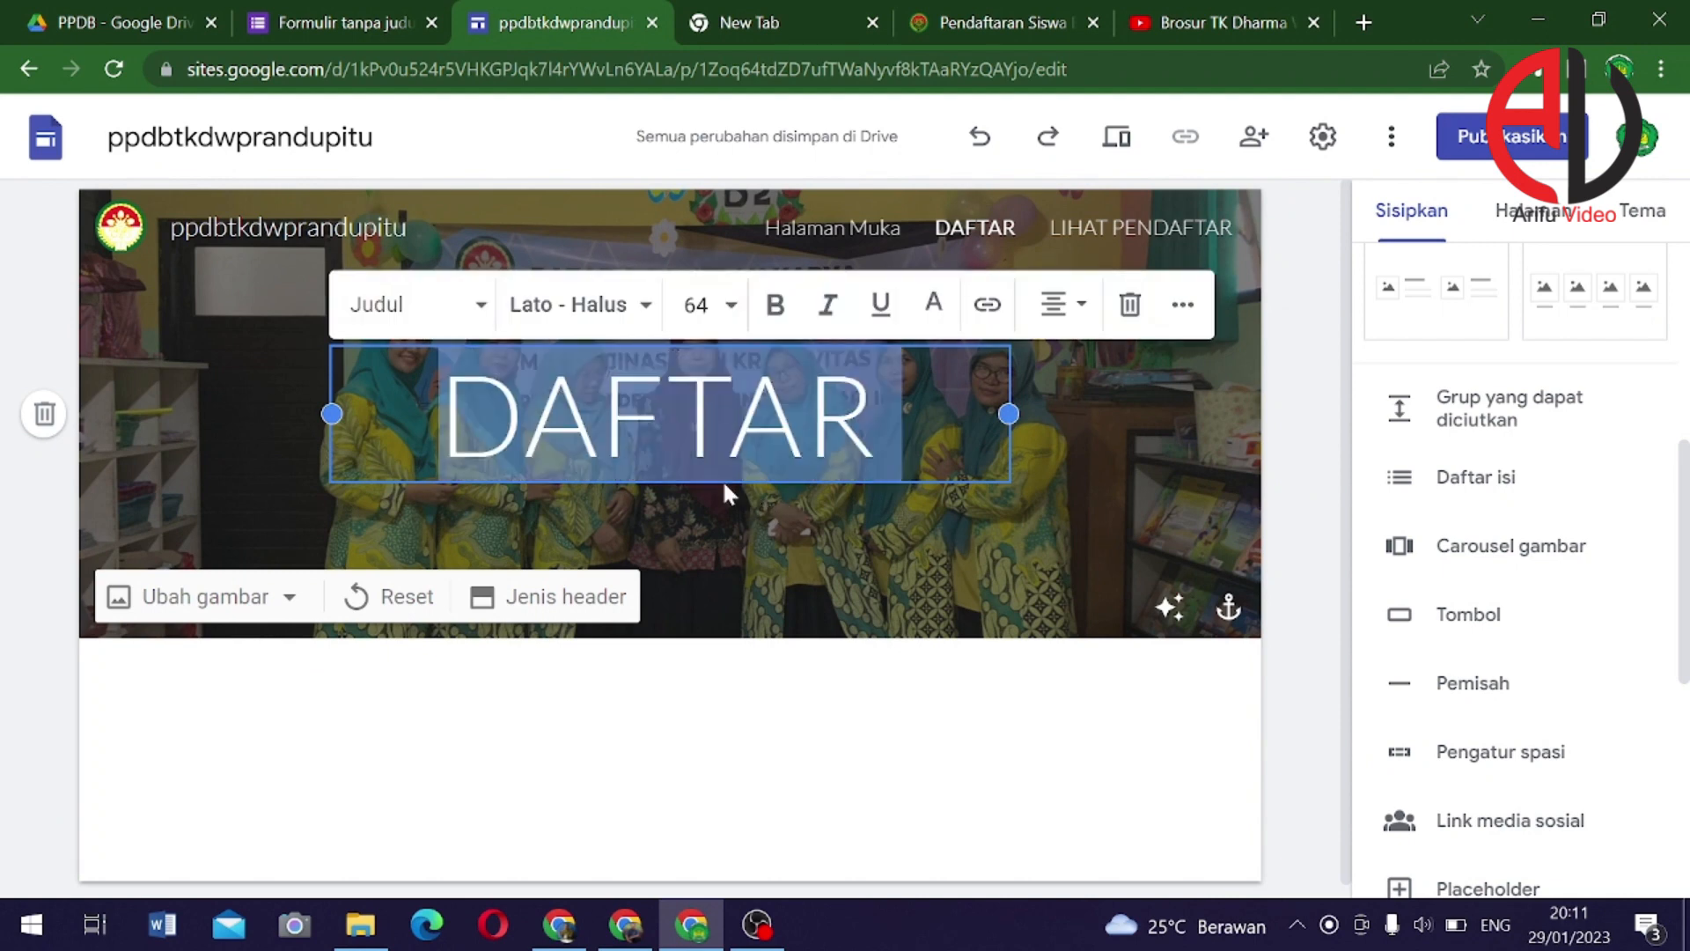
left_click(644, 325)
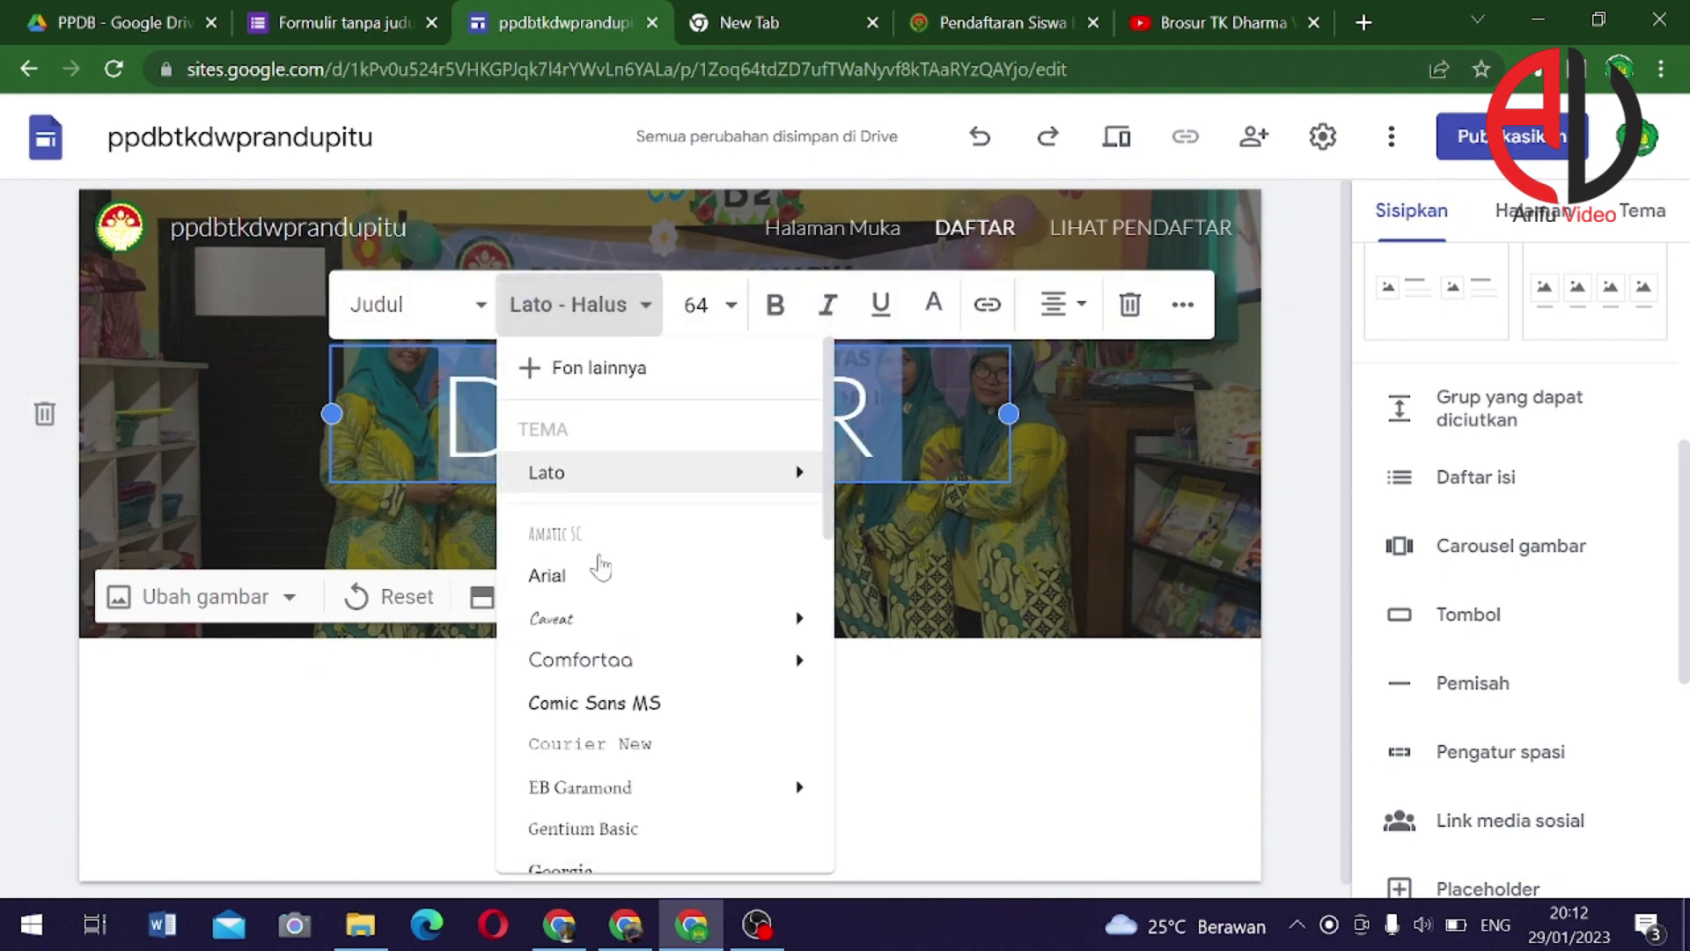
scroll(616, 590, "down", 3)
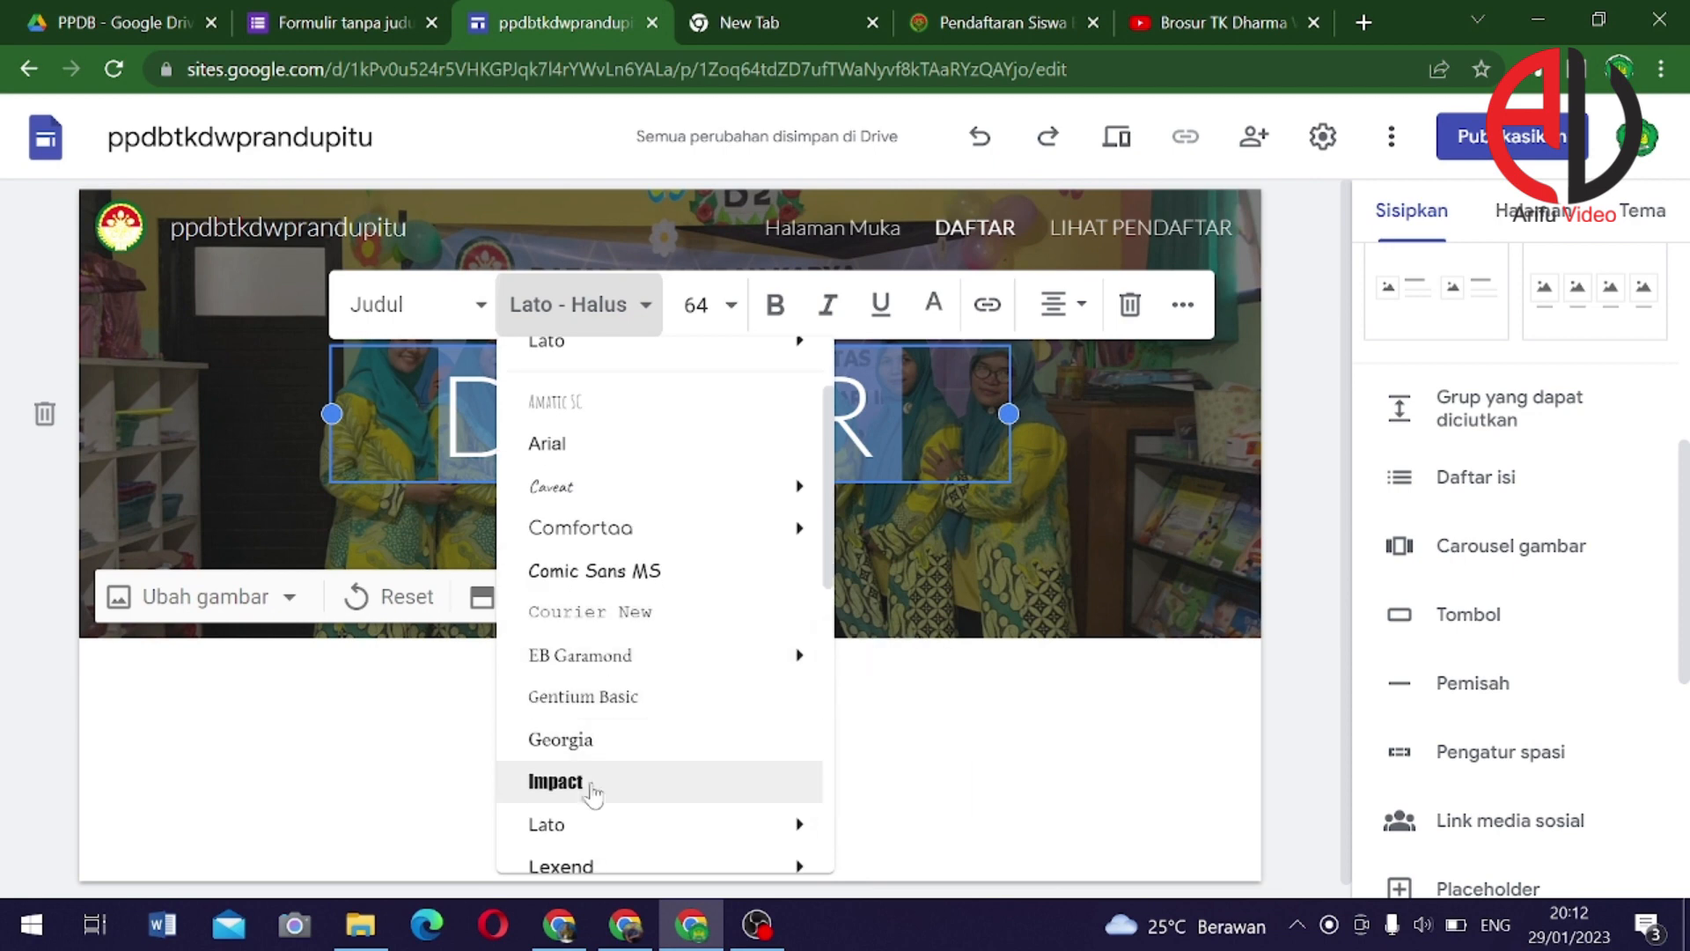
left_click(602, 783)
left_click(933, 546)
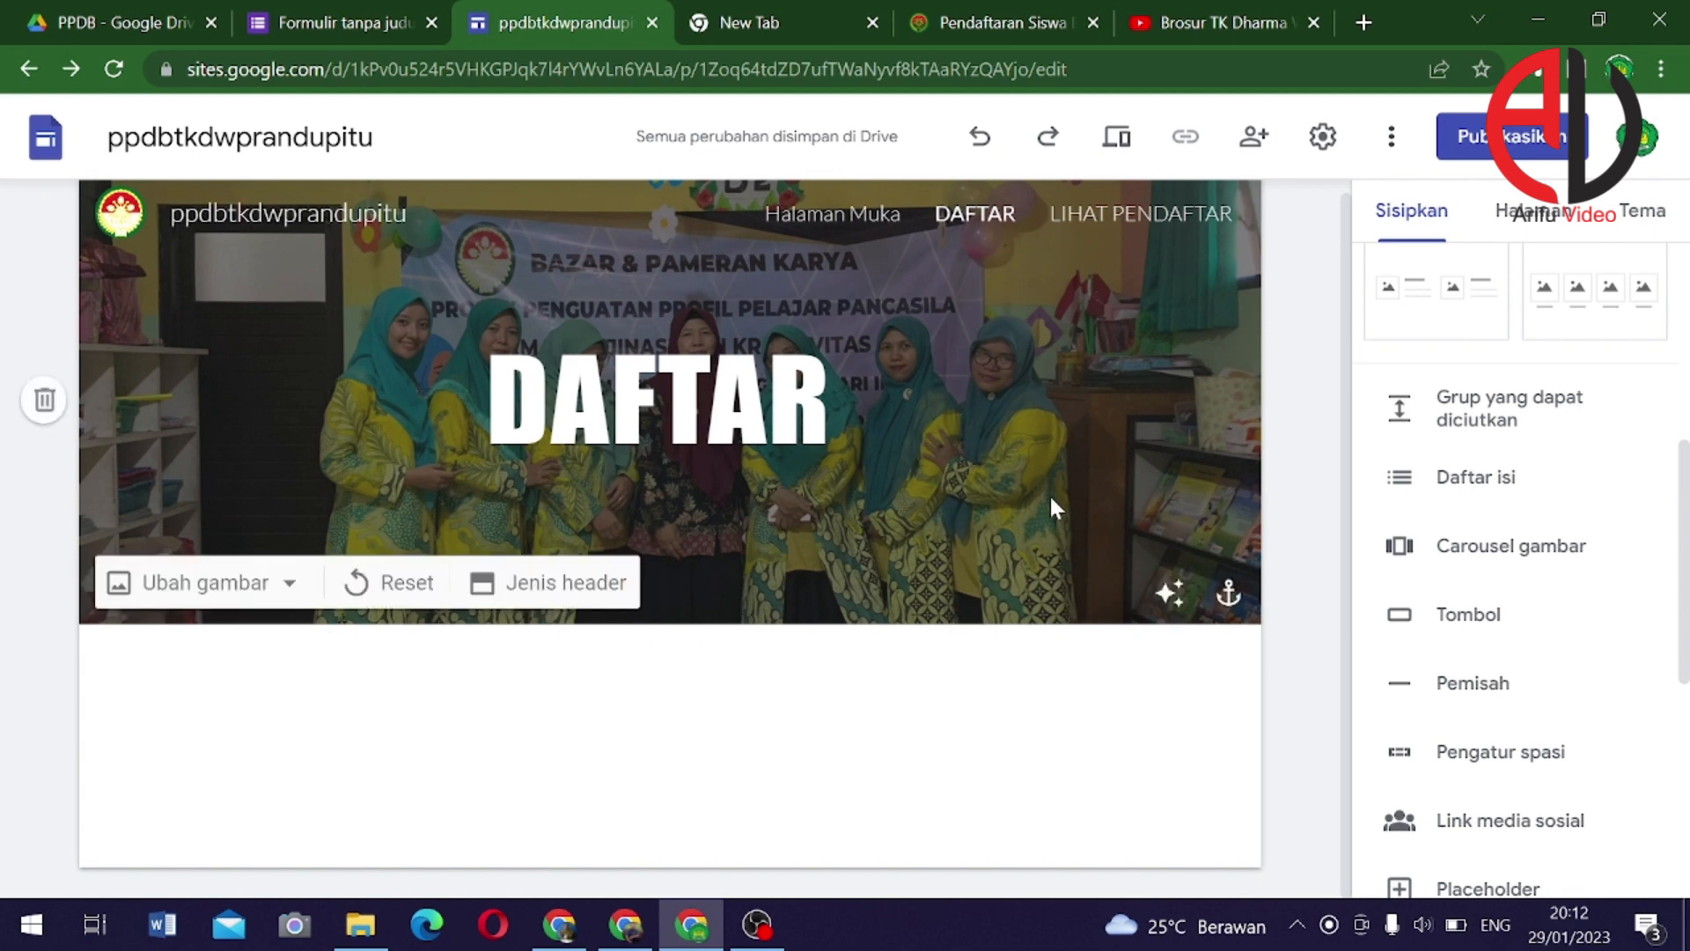
left_click(303, 27)
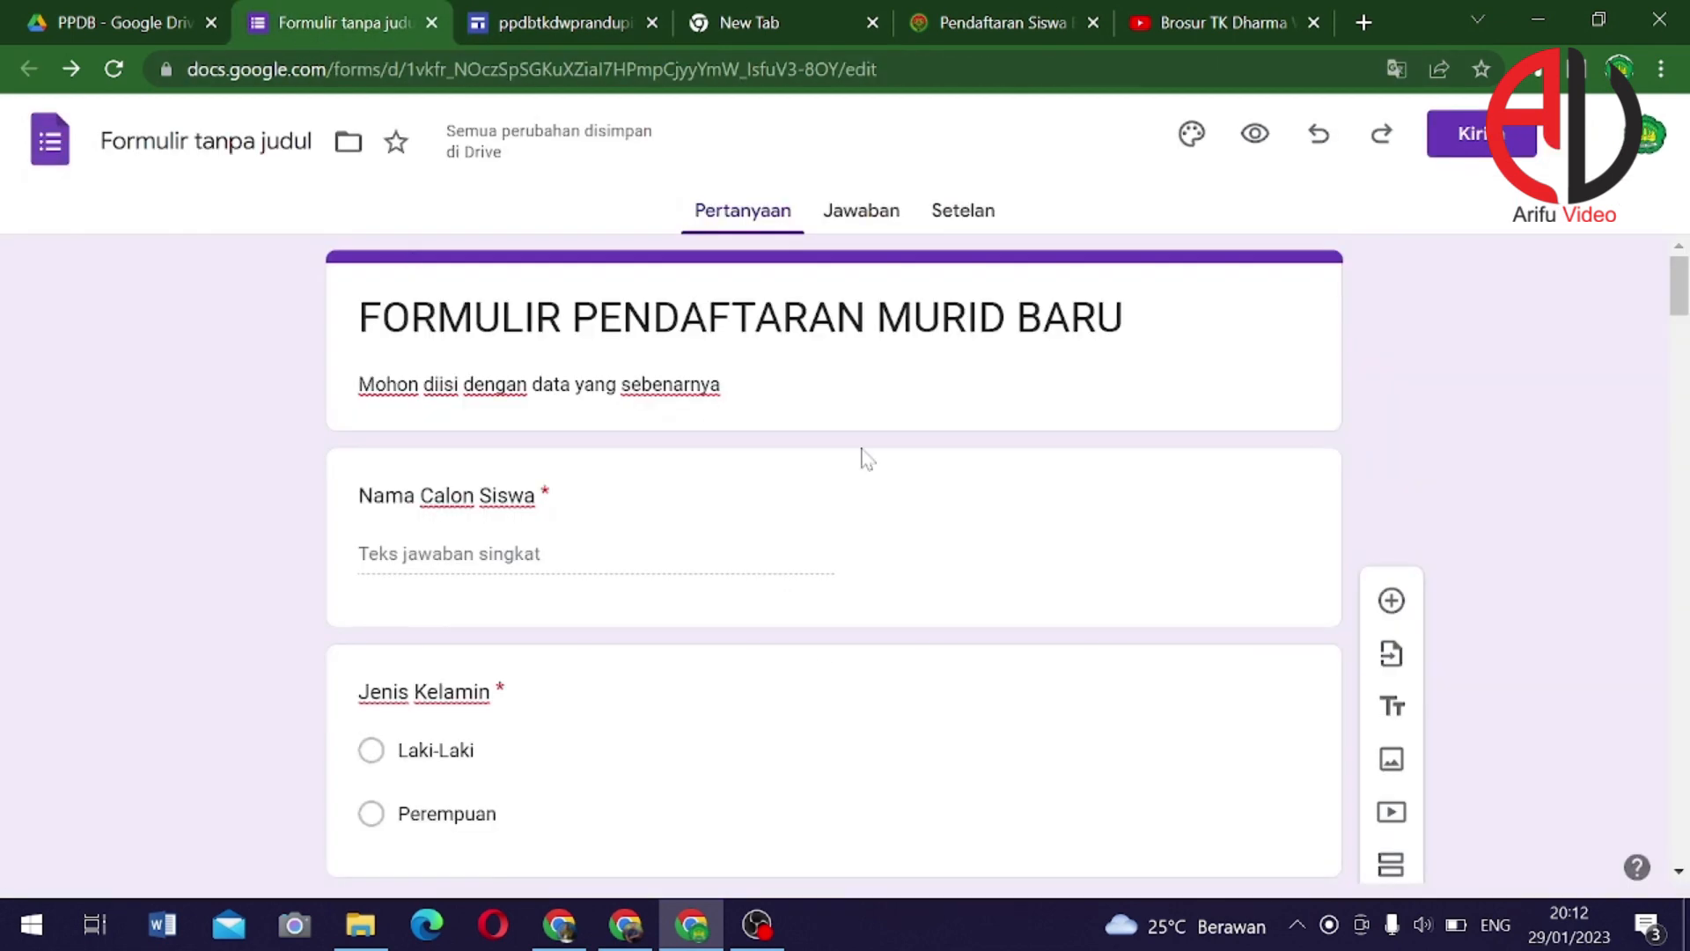
left_click(521, 23)
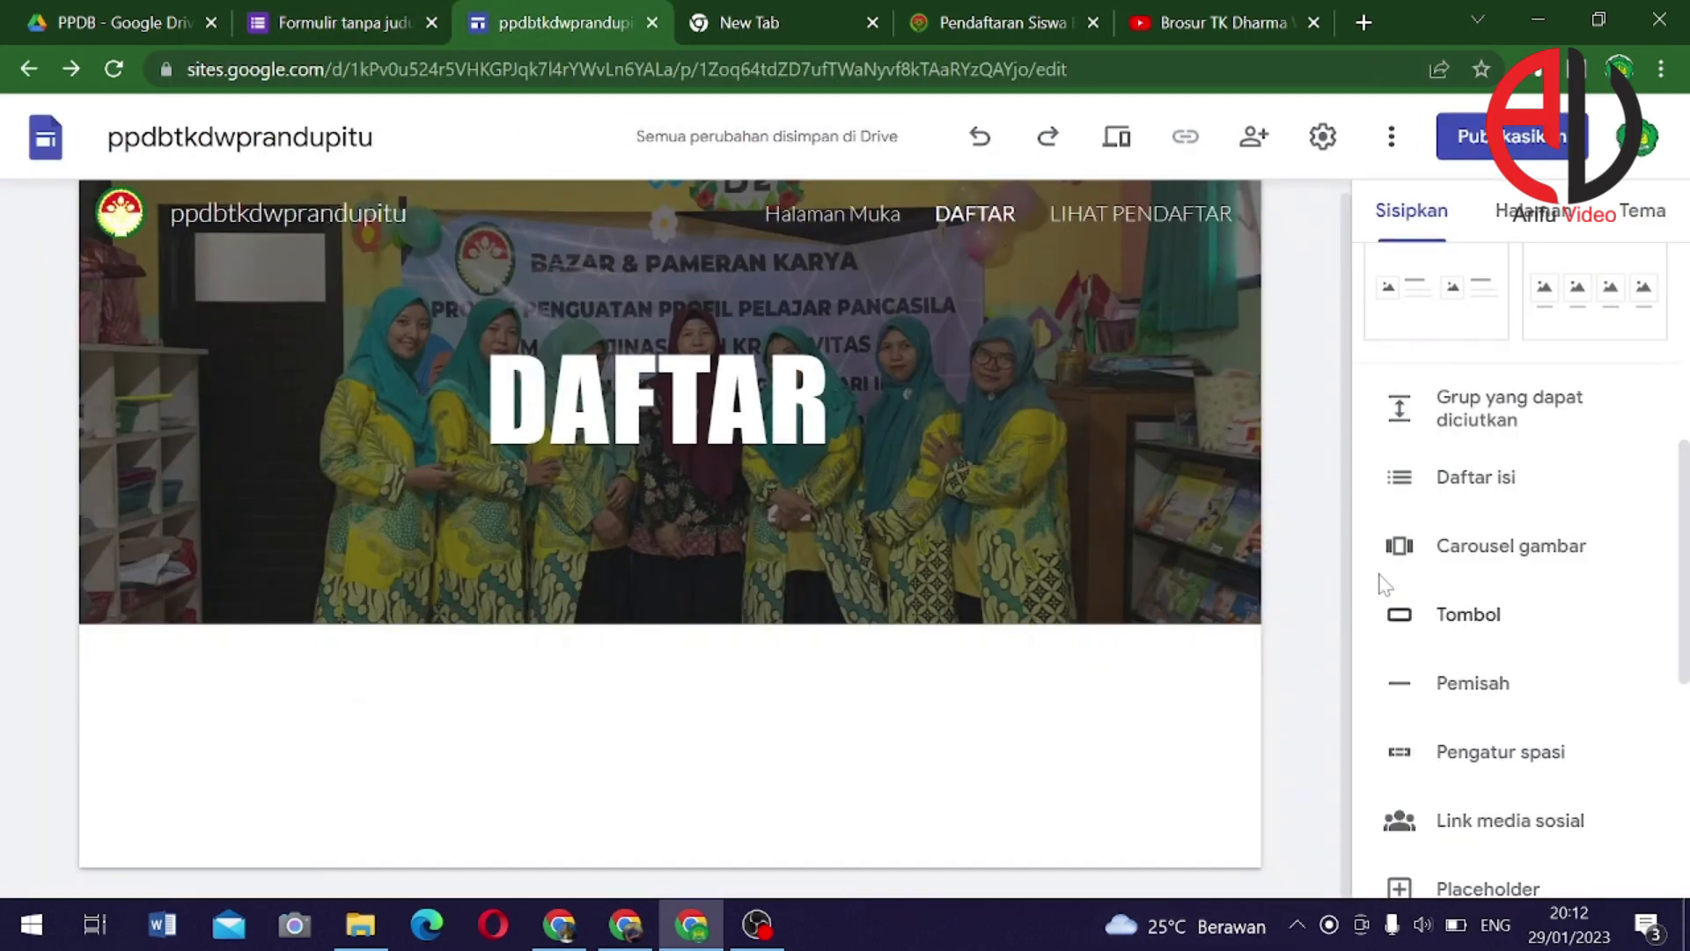
Insert the registration form from Insert > Forms and widen the embedded form block
scroll(1472, 308, "up", 2)
scroll(1444, 352, "down", 5)
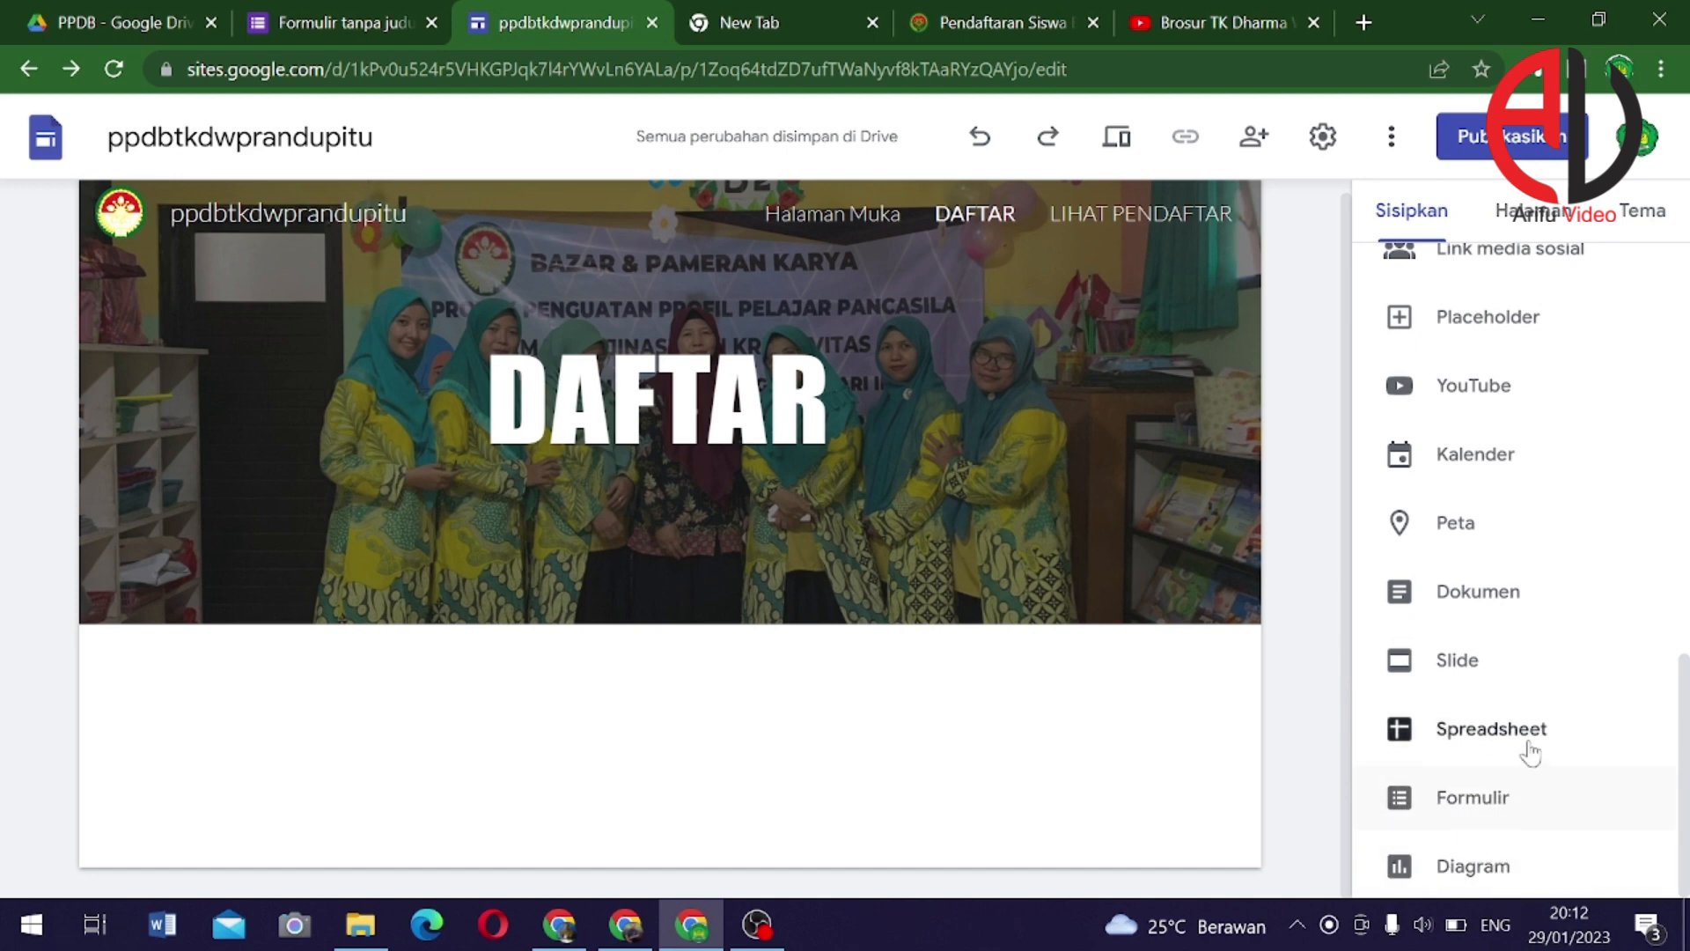
left_click(1495, 805)
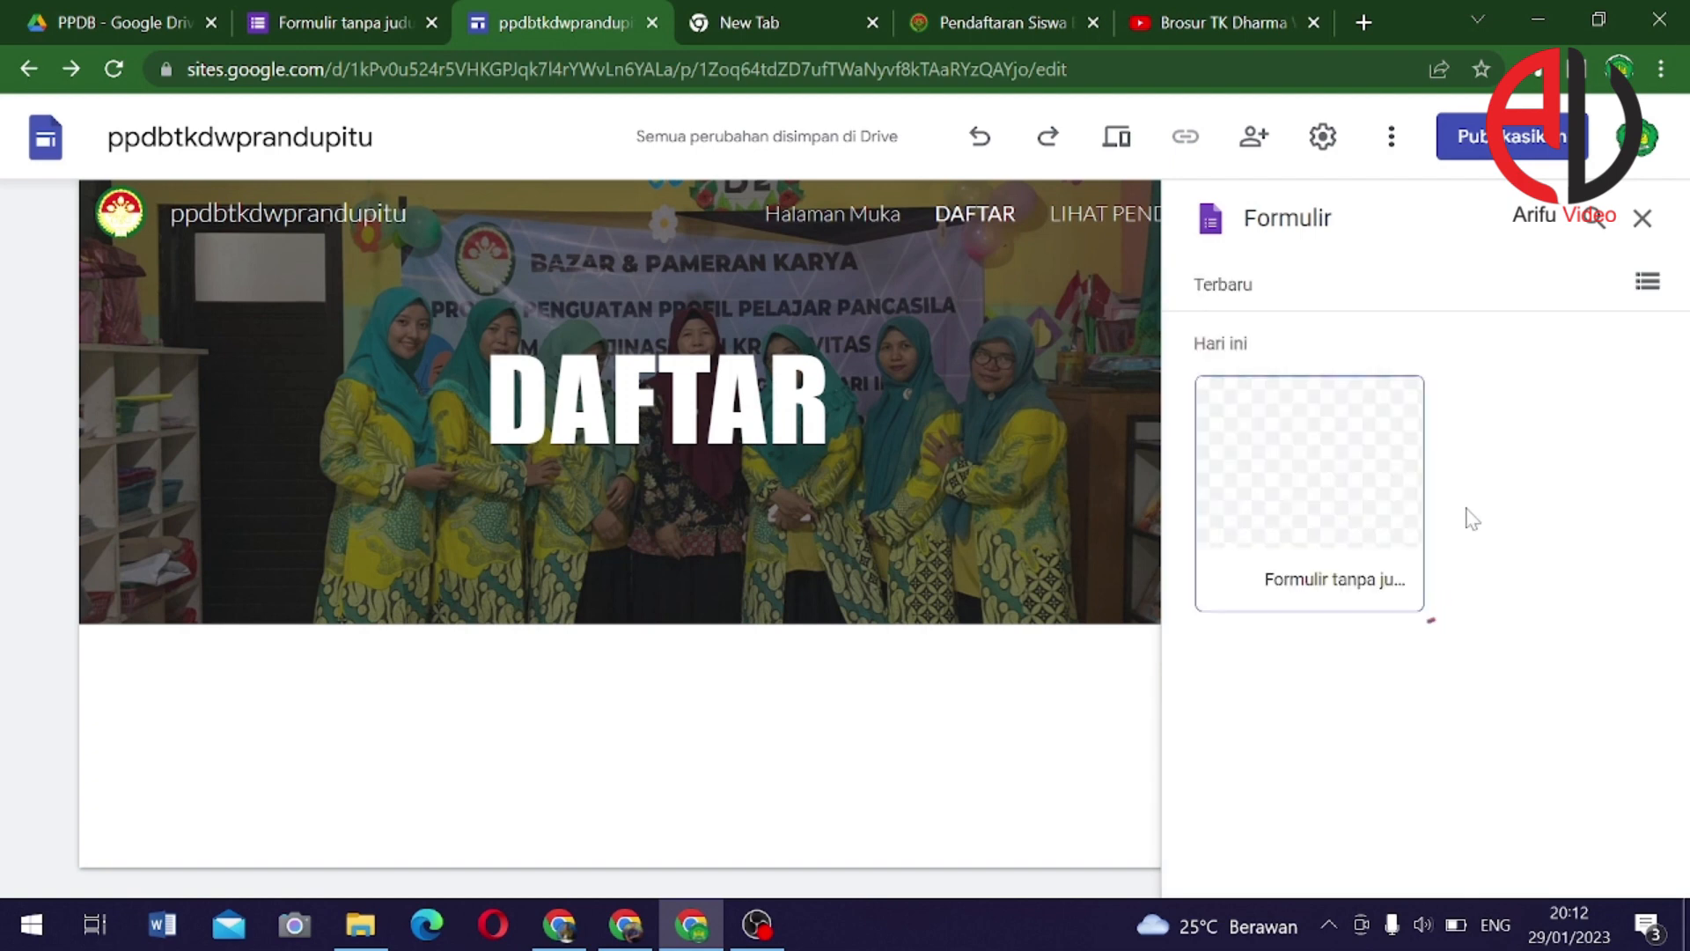
left_click(1350, 541)
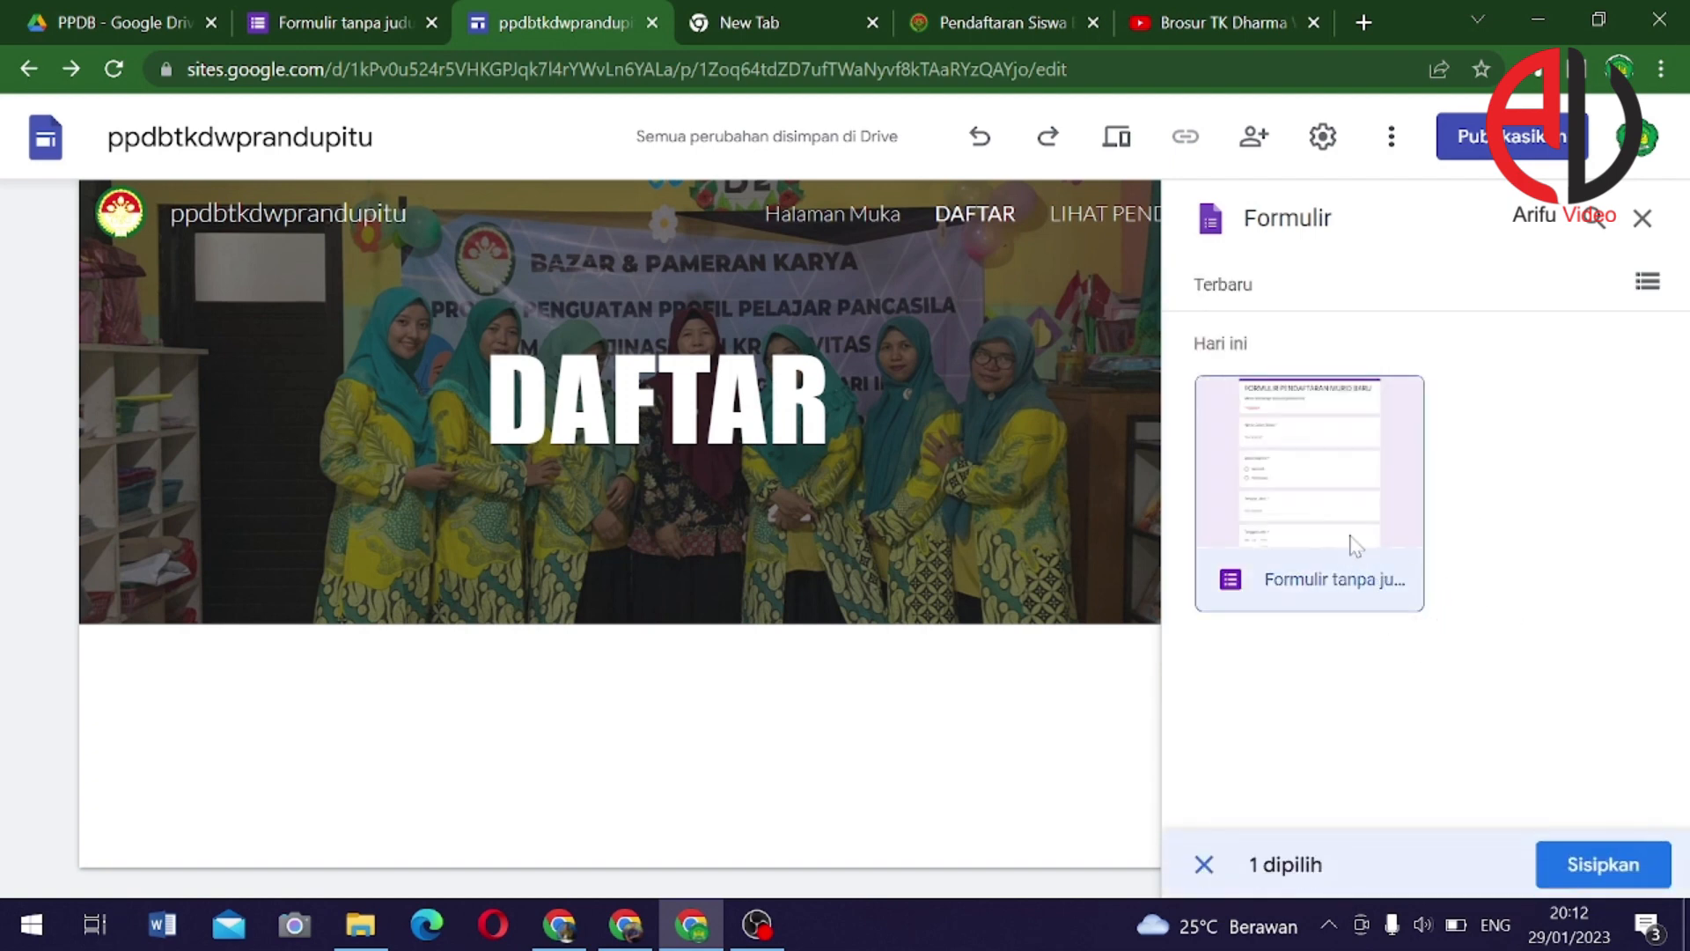
left_click(1600, 867)
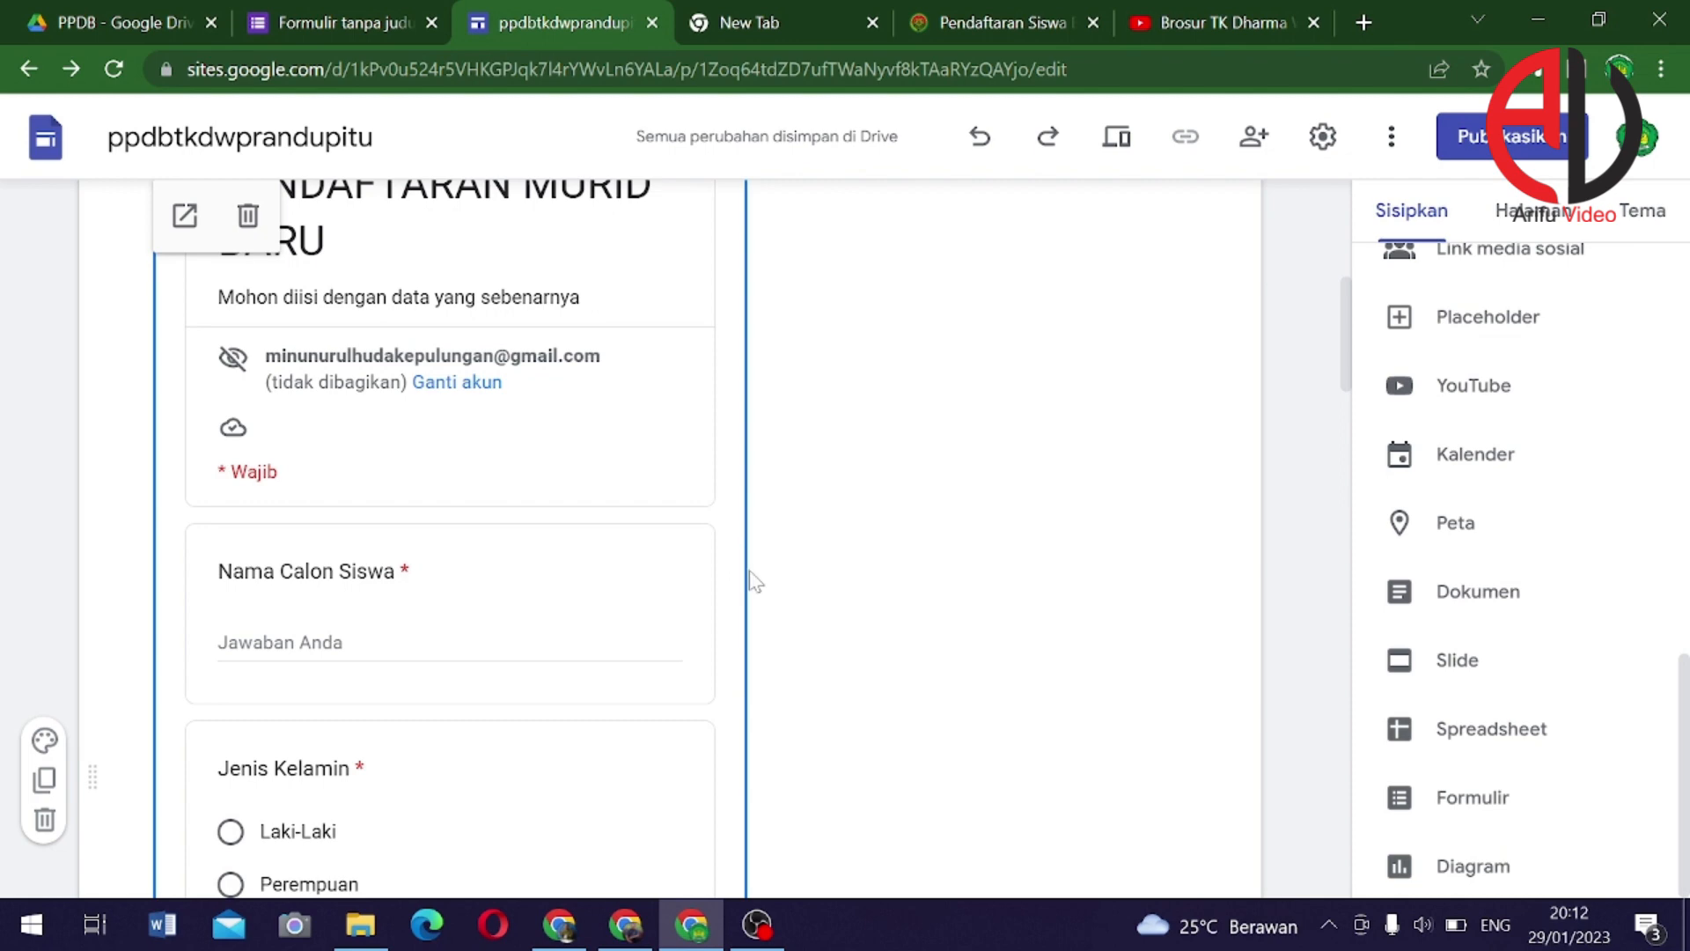
left_click_drag(737, 574, 811, 566)
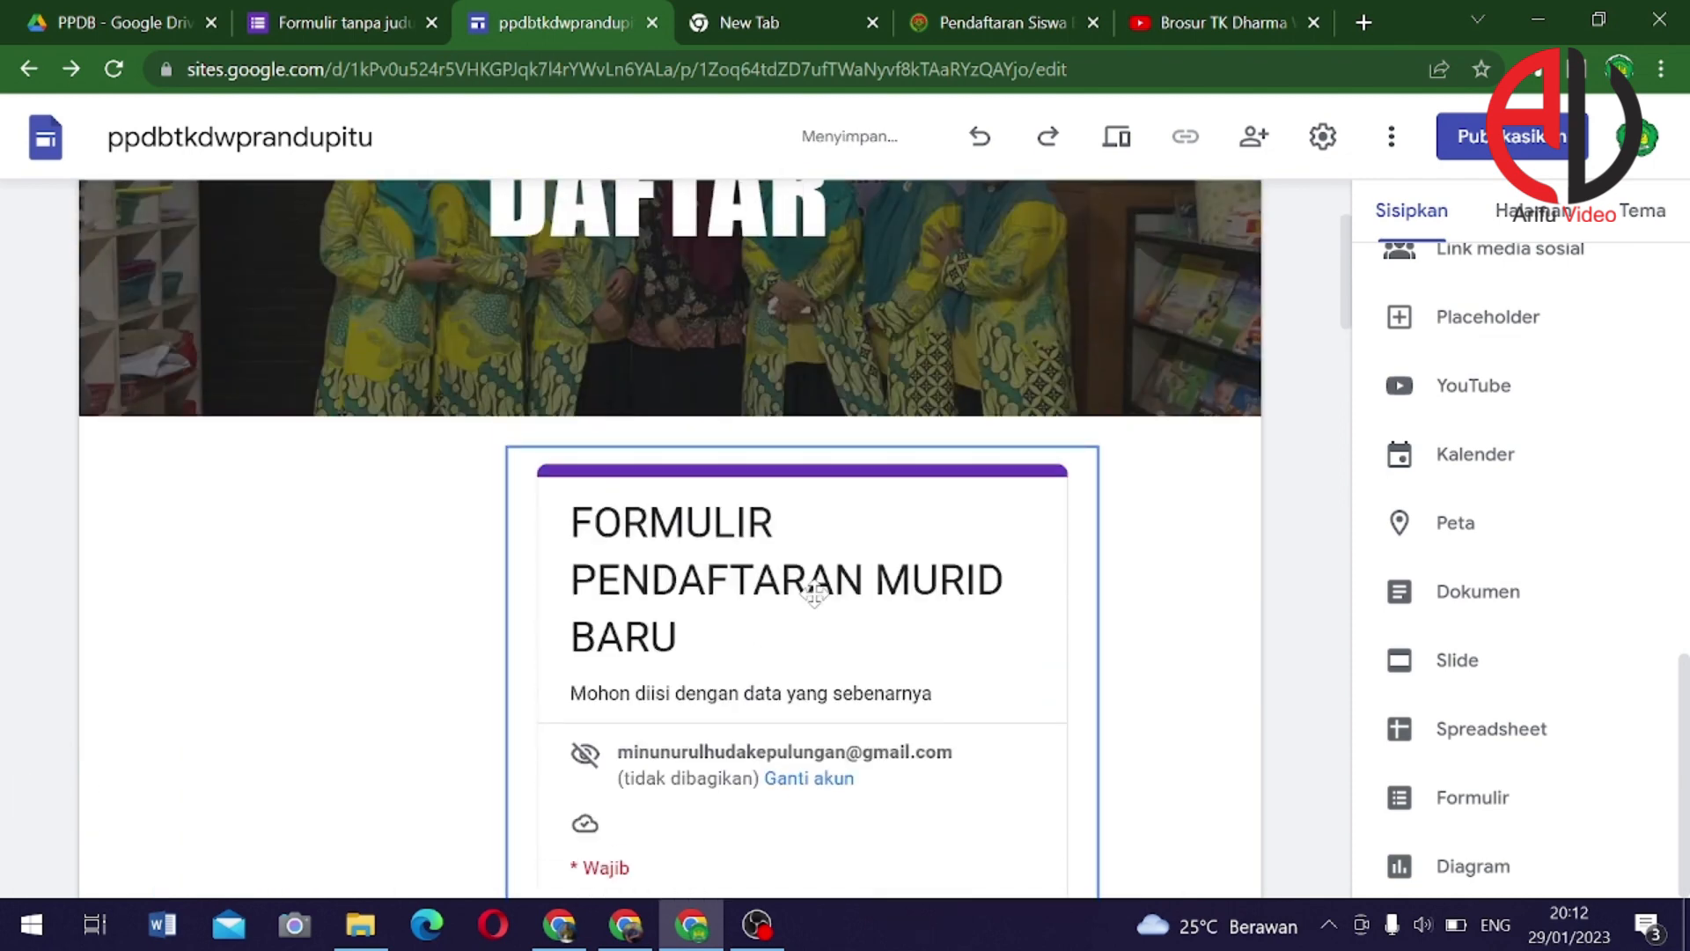
Undo an accidental move of the embedded form and select its section
scroll(814, 594, "down", 15)
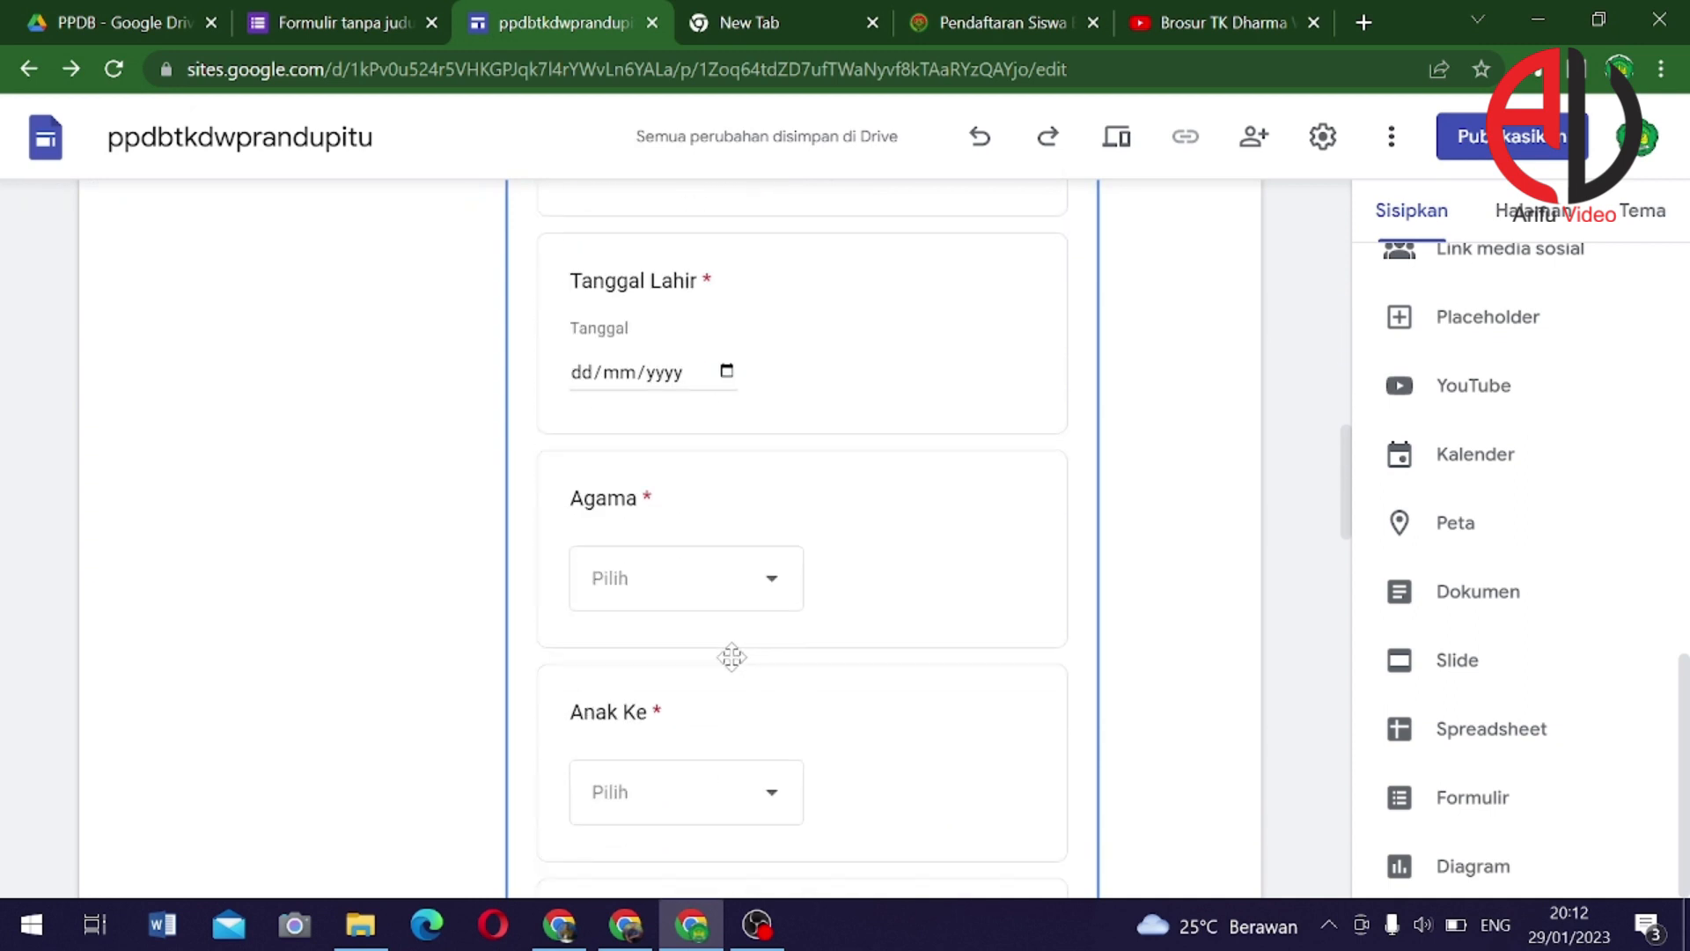
scroll(731, 657, "down", 15)
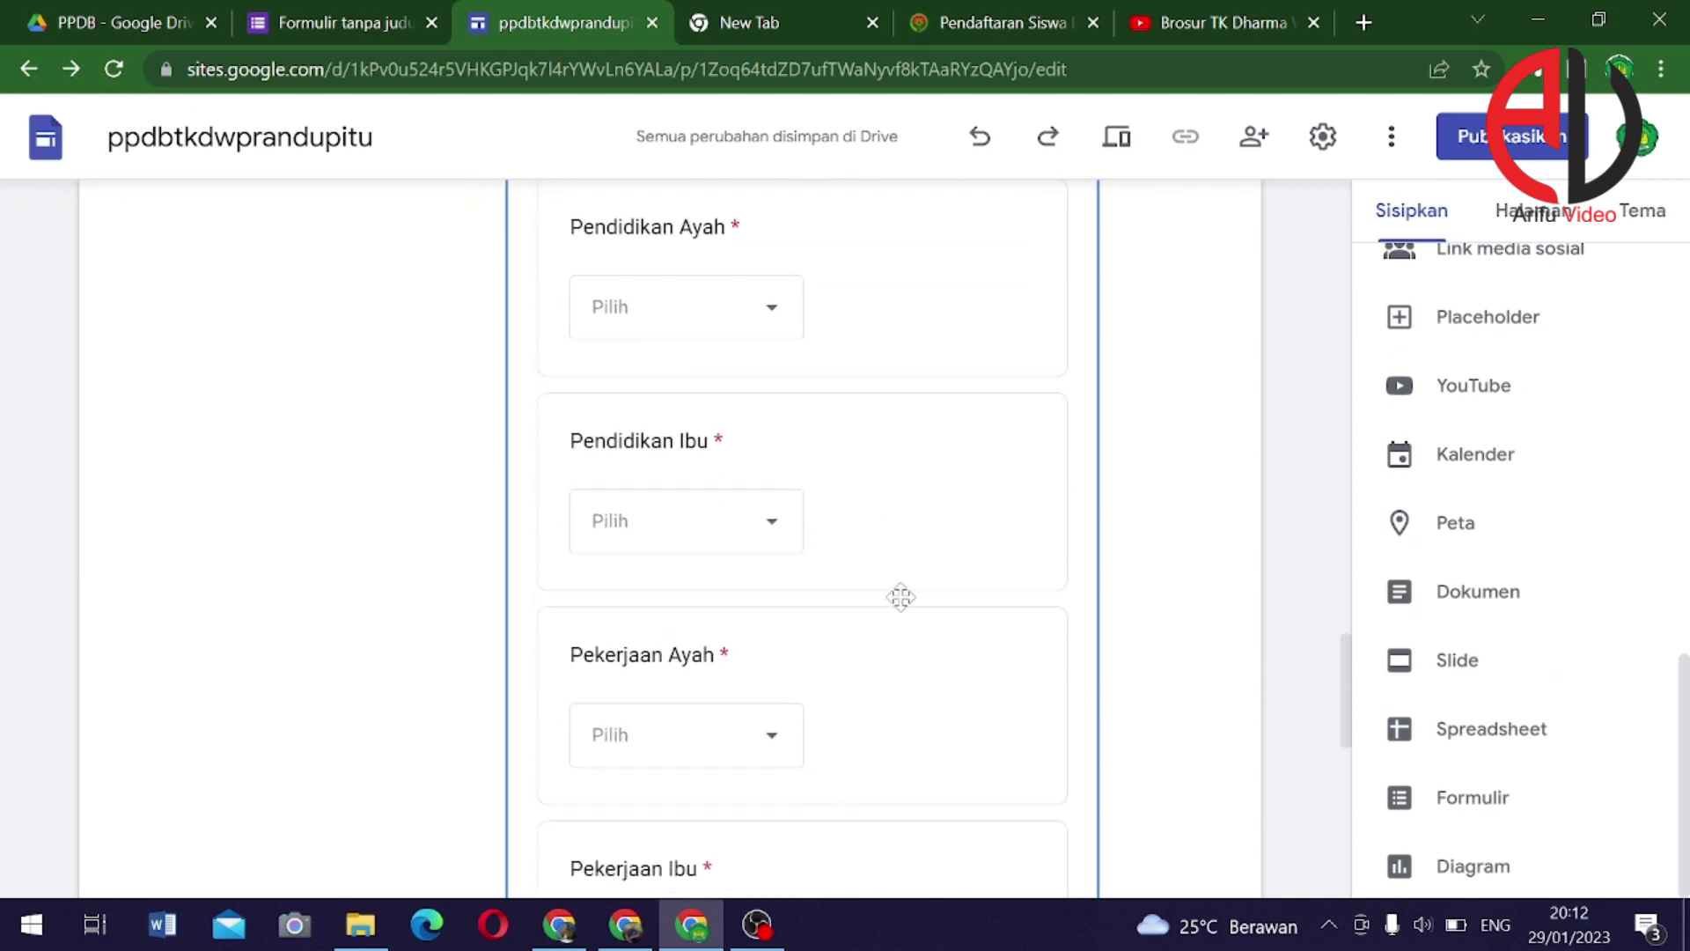
scroll(907, 603, "down", 10)
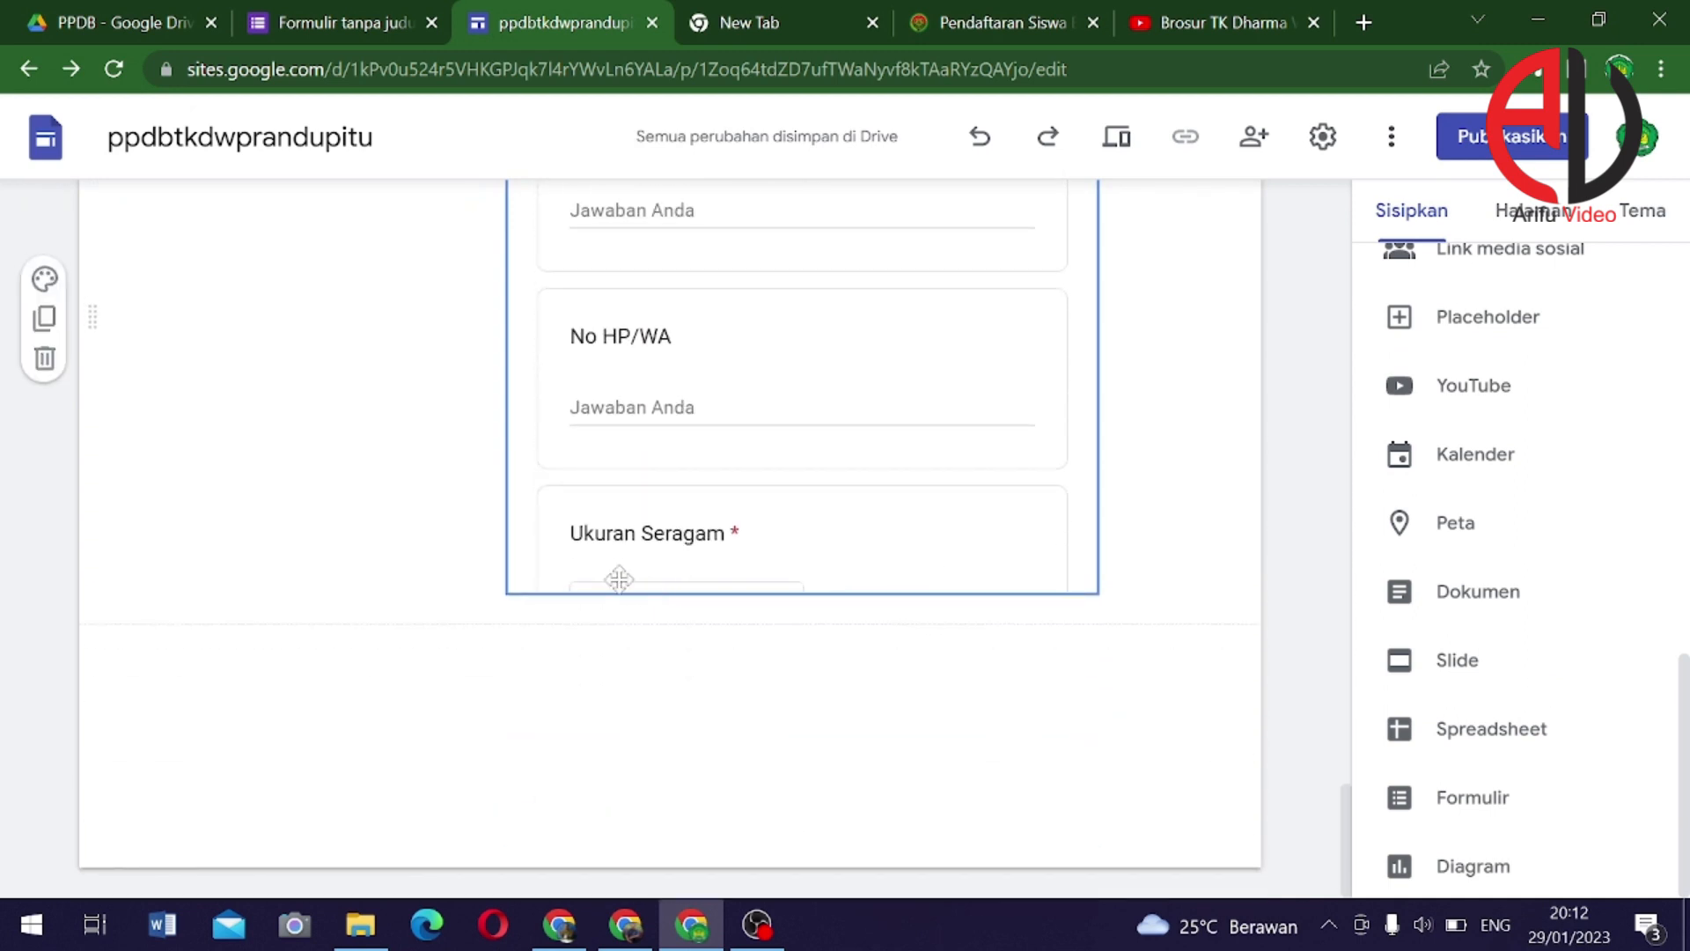
scroll(931, 427, "up", 5)
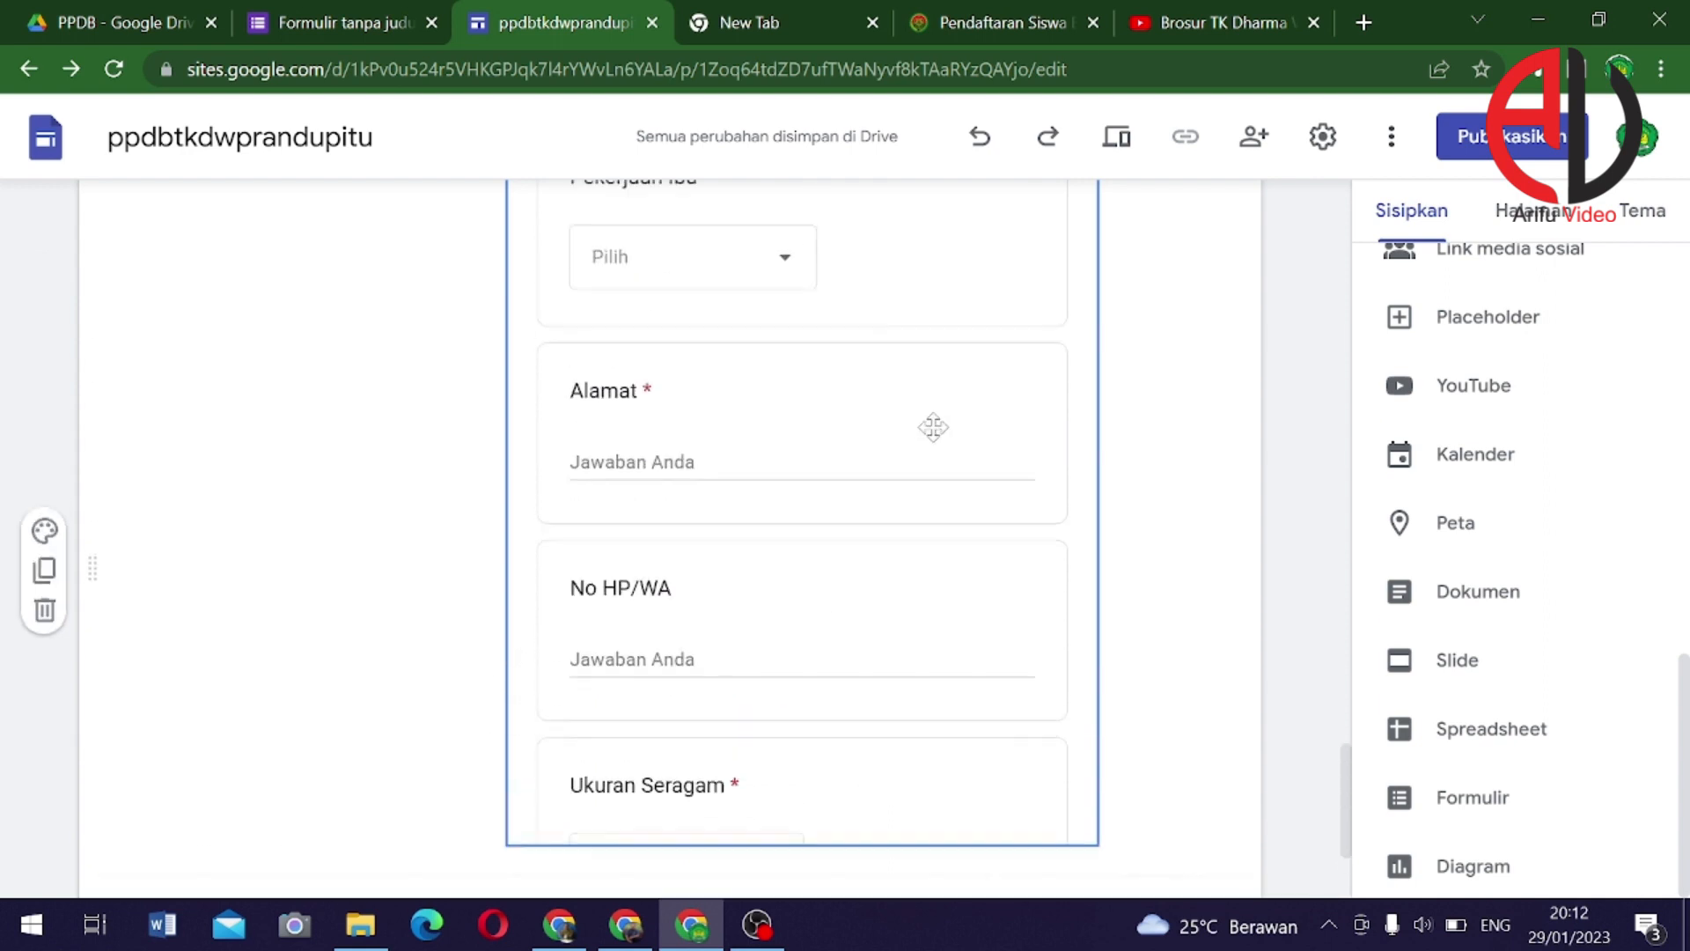
scroll(952, 386, "up", 10)
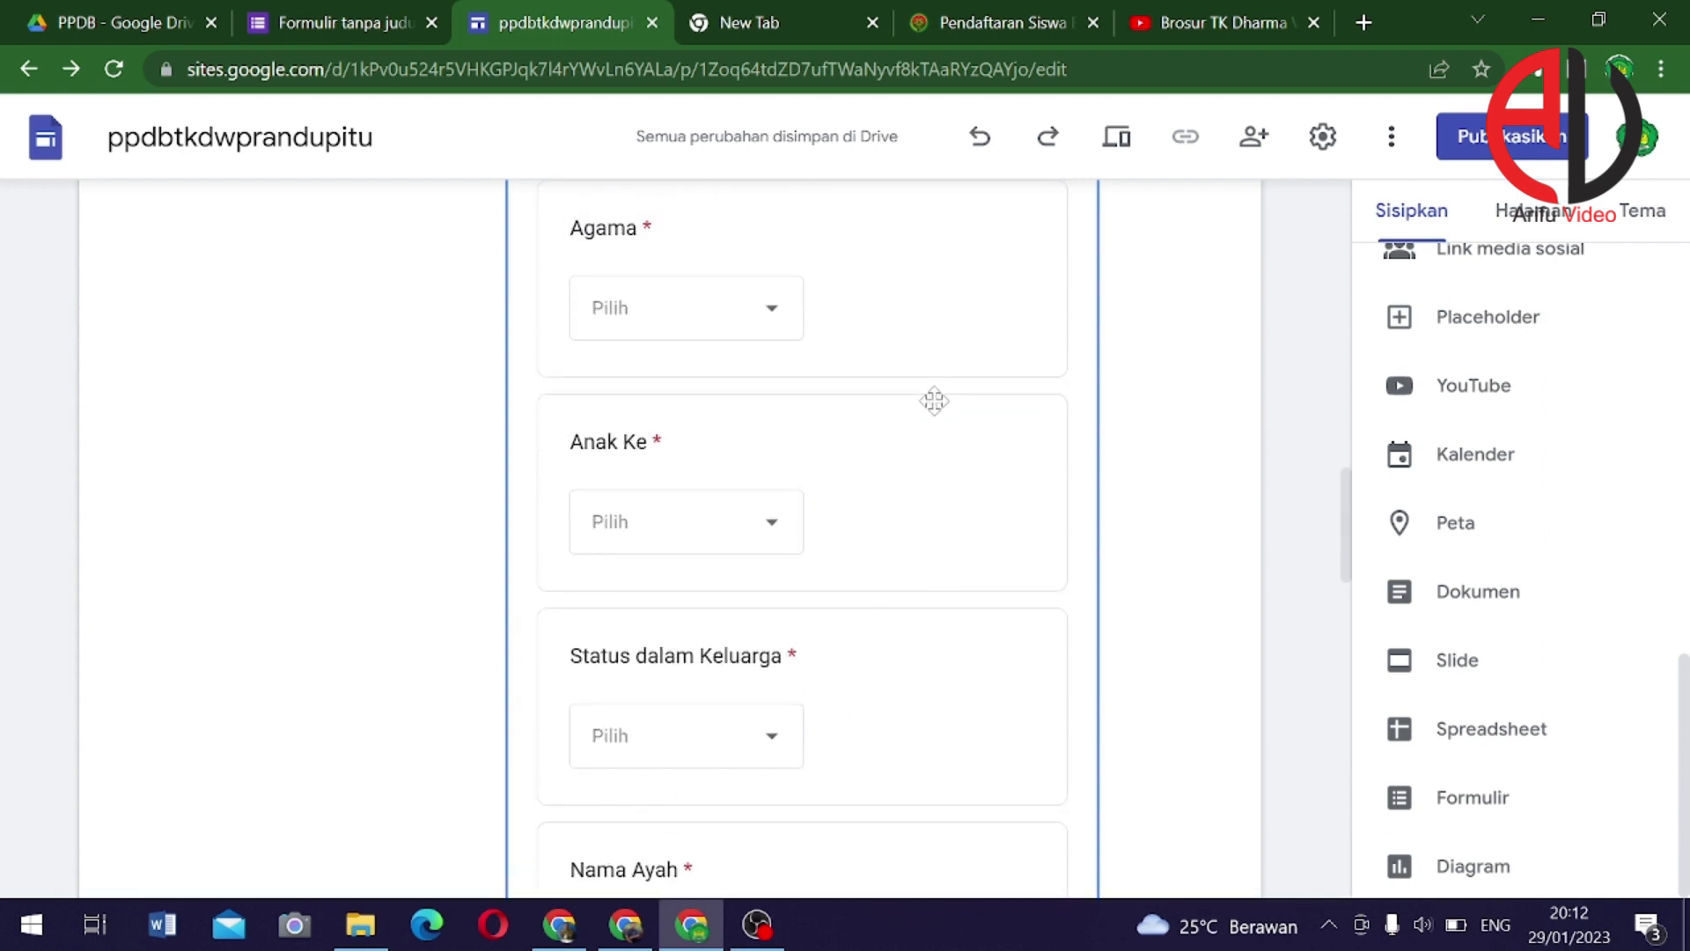
scroll(907, 409, "up", 10)
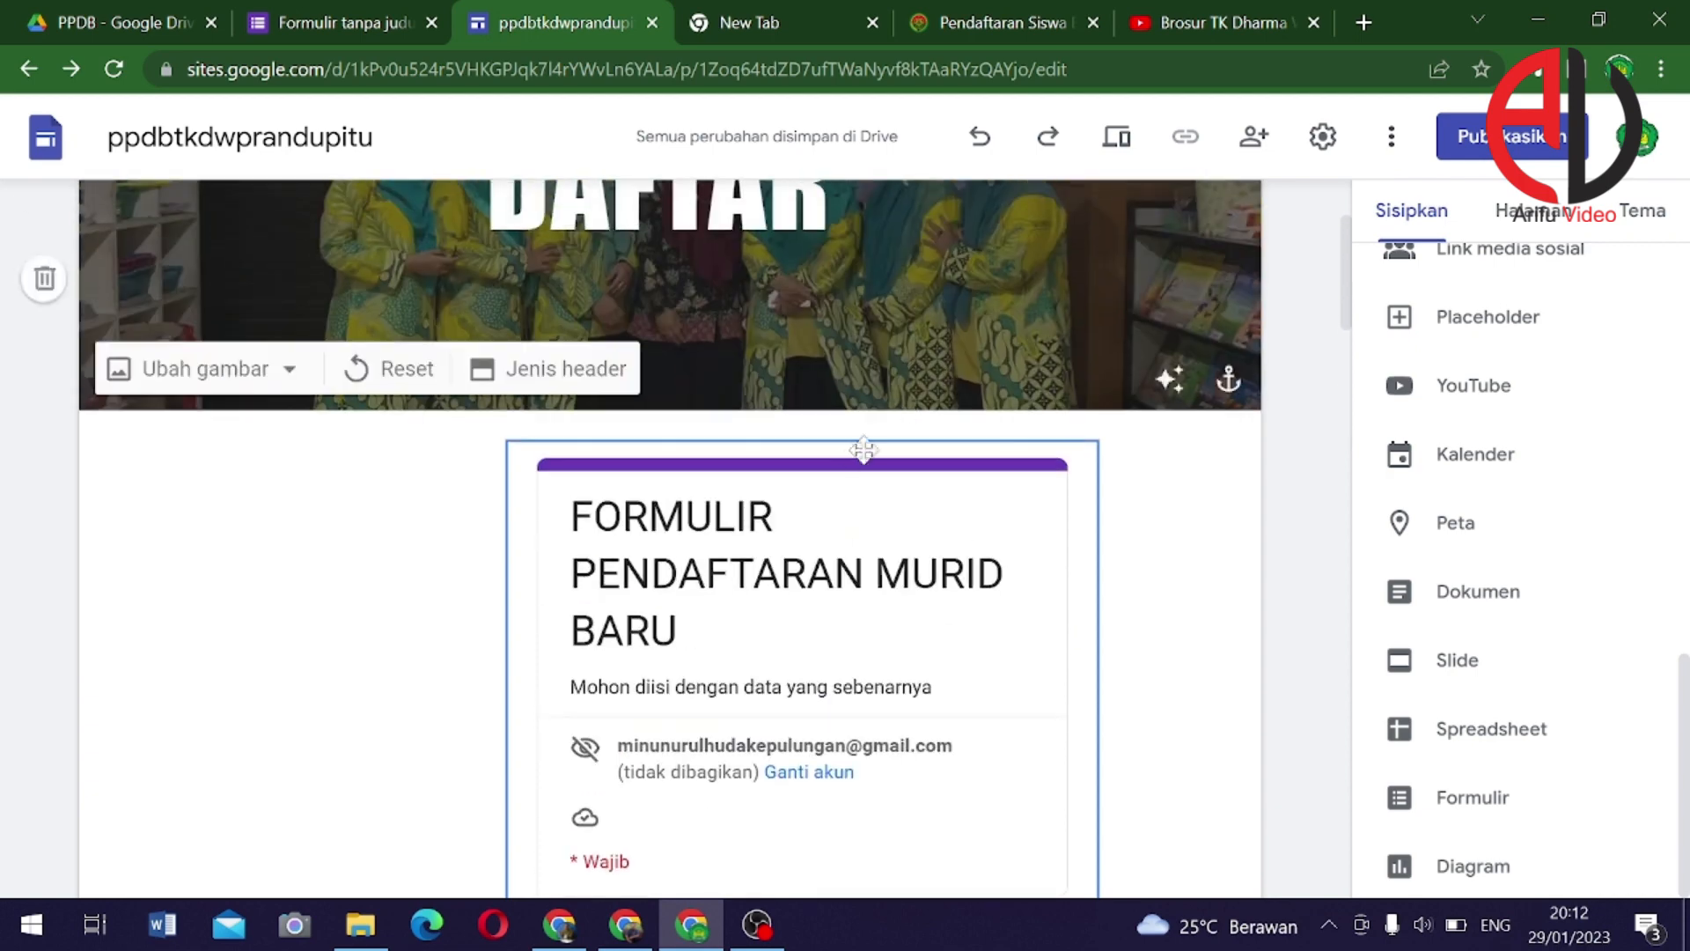
left_click_drag(591, 455, 457, 479)
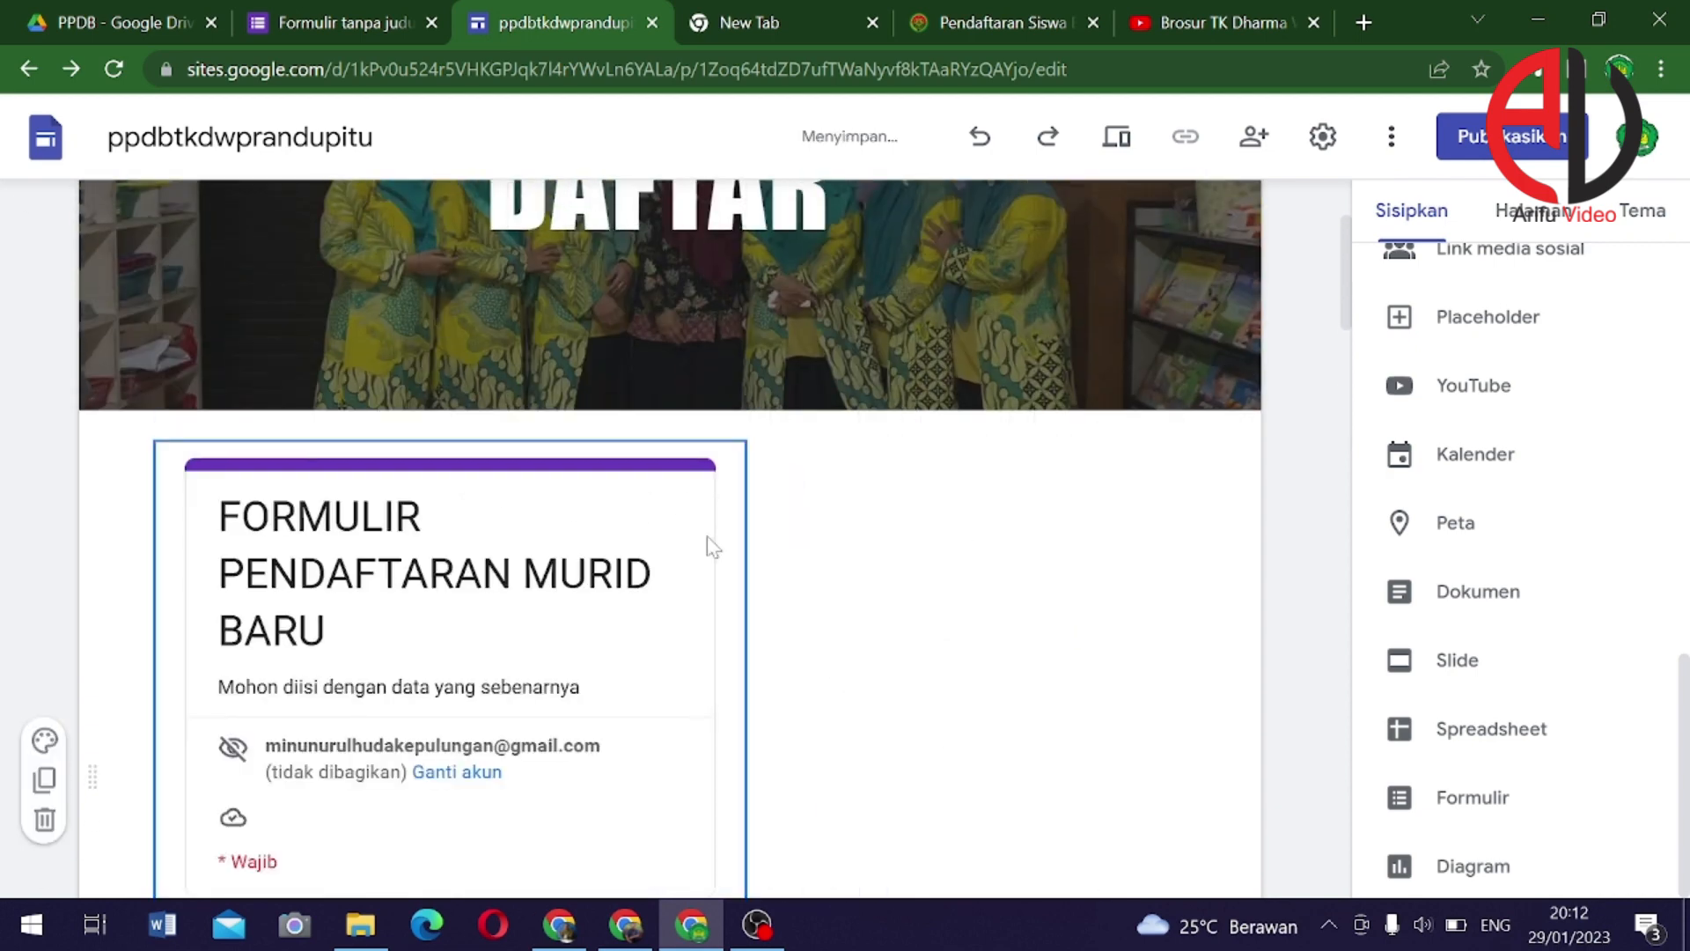
key("ctrl+z")
left_click(1024, 527)
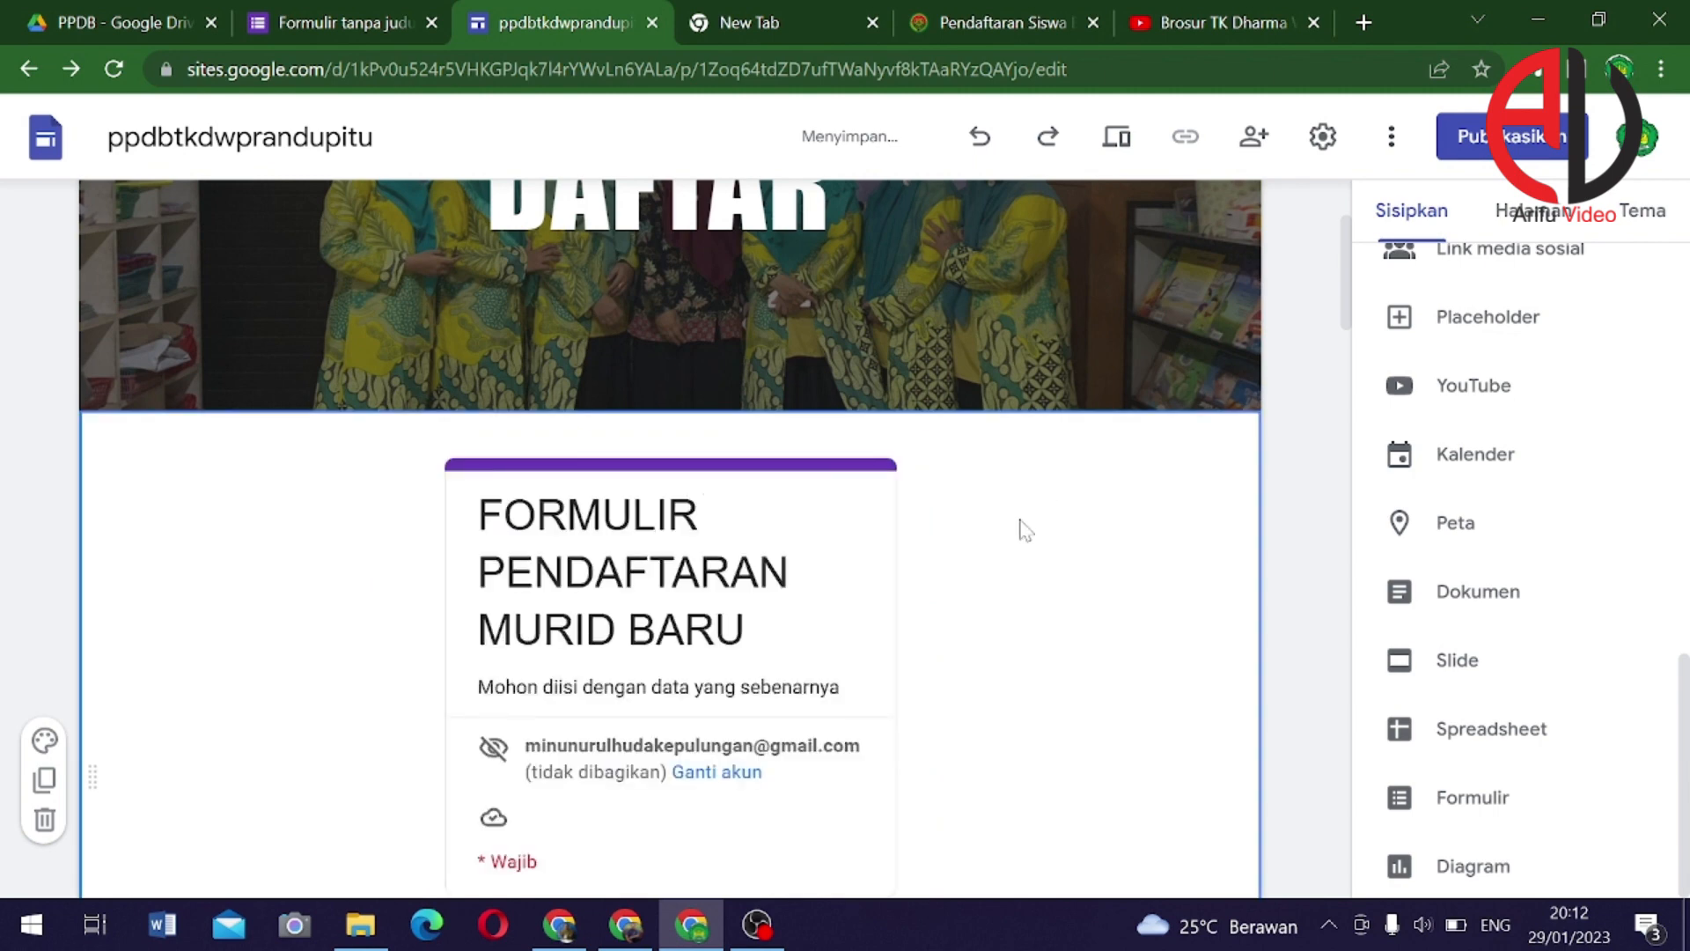
Open the Publish dialog with the web address ppdbtkdwprandupitu
scroll(1041, 568, "up", 1)
scroll(1042, 559, "up", 2)
scroll(1044, 559, "down", 3)
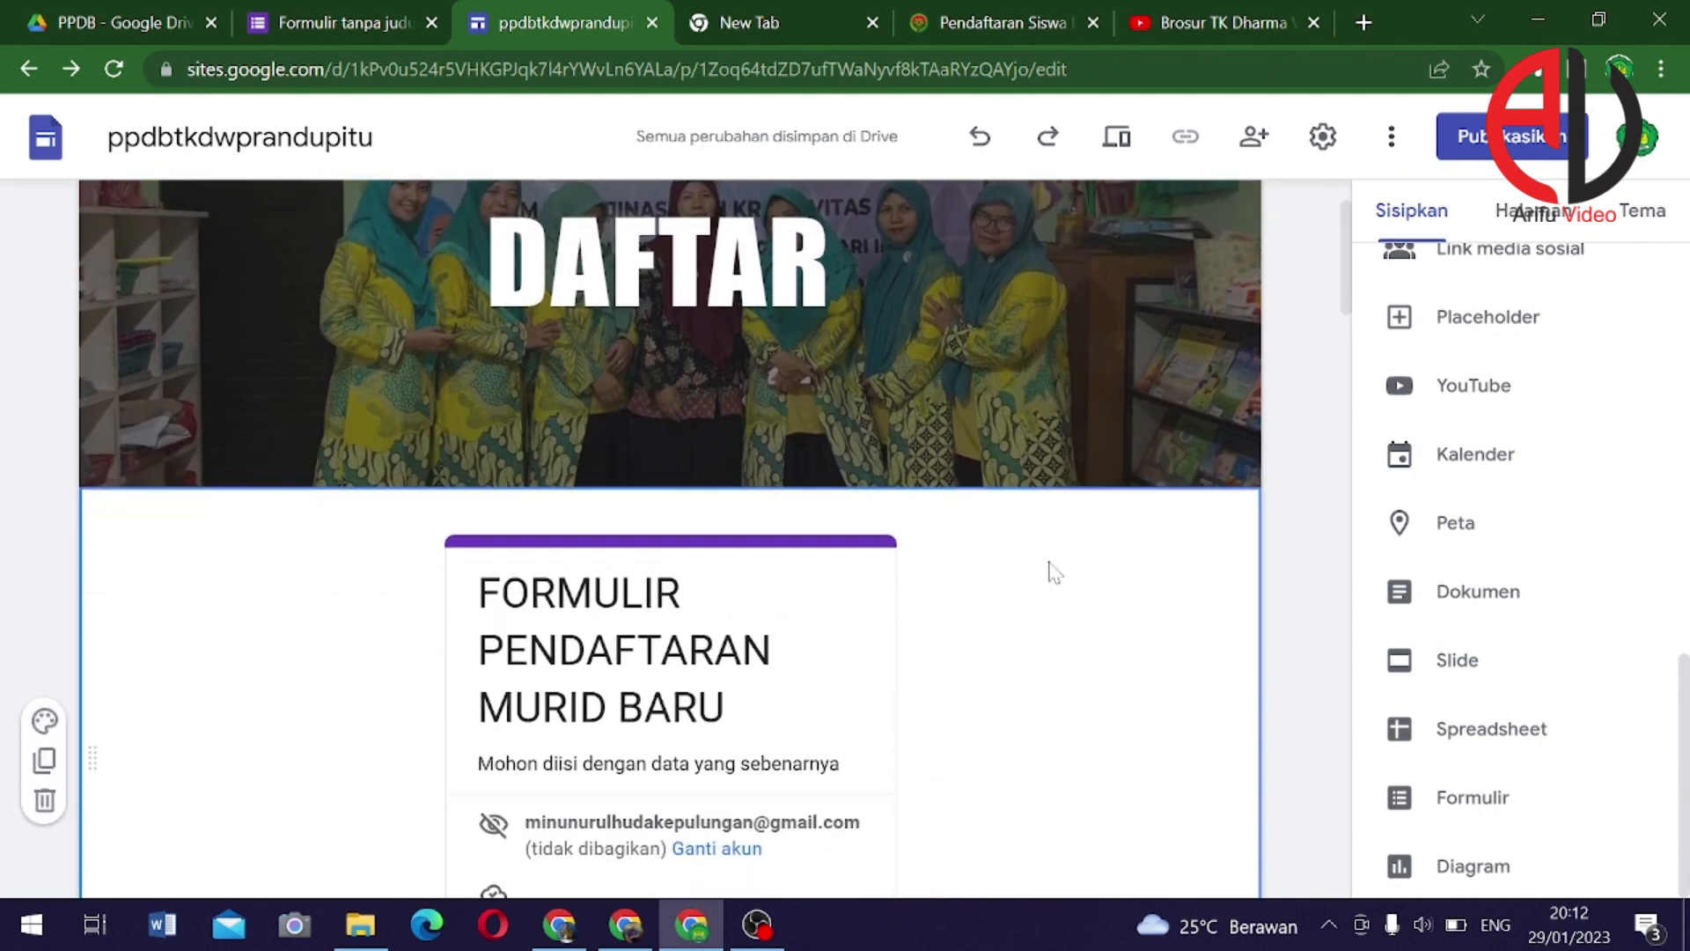
scroll(986, 571, "up", 2)
scroll(972, 576, "up", 1)
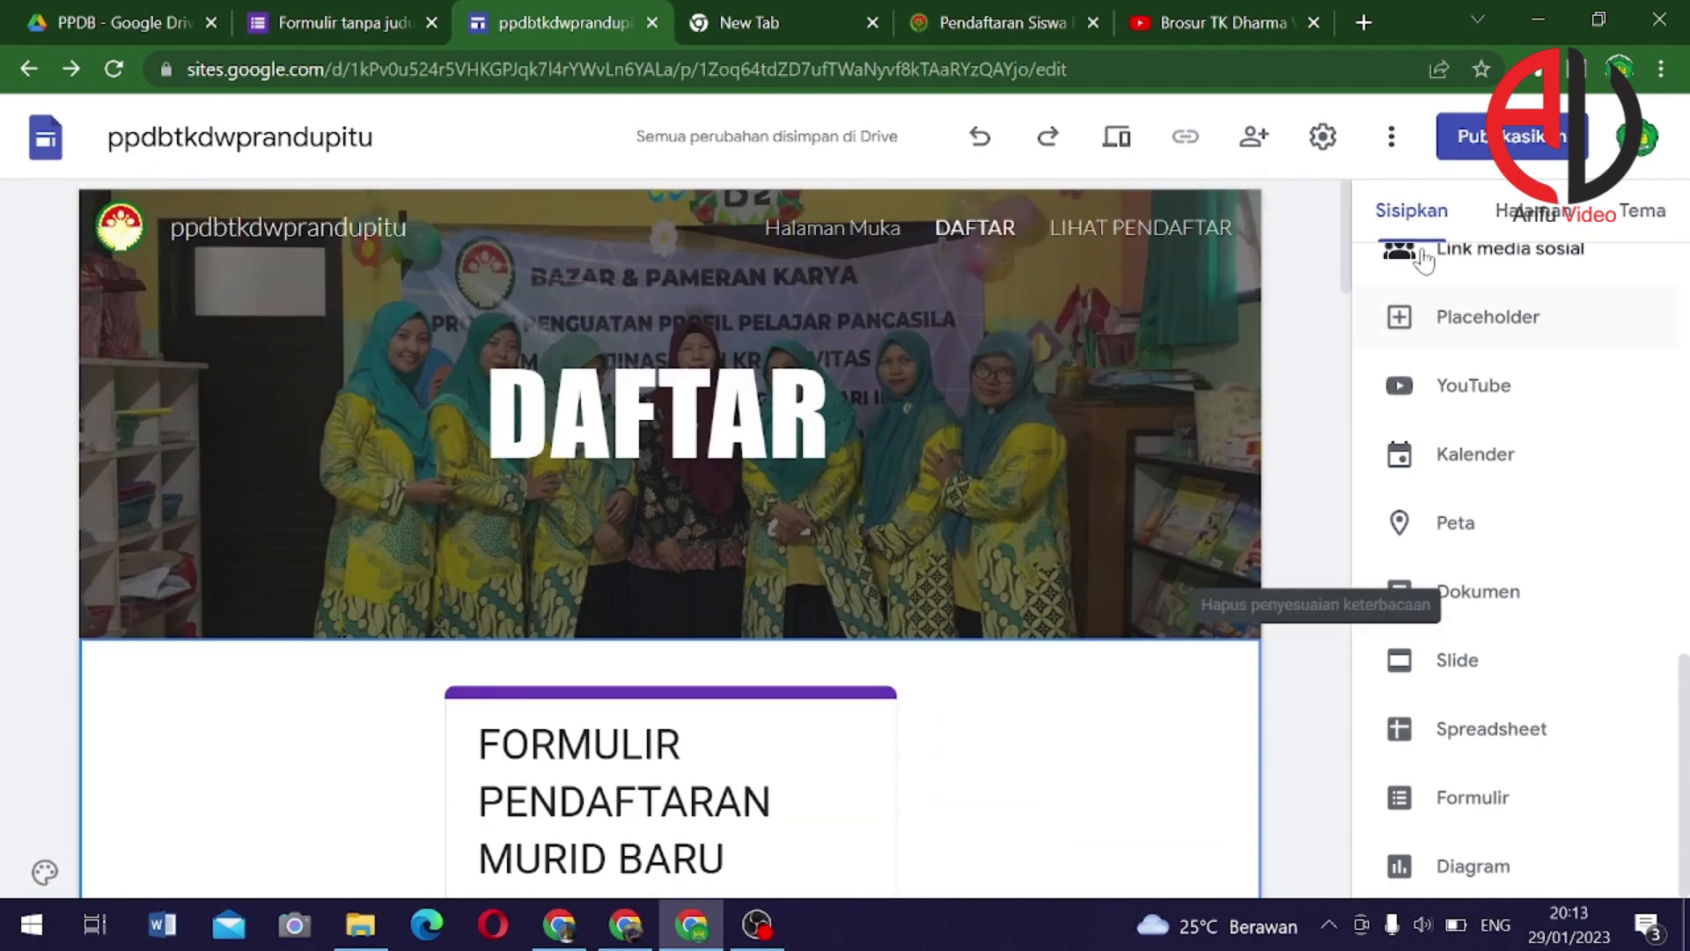
left_click(1530, 141)
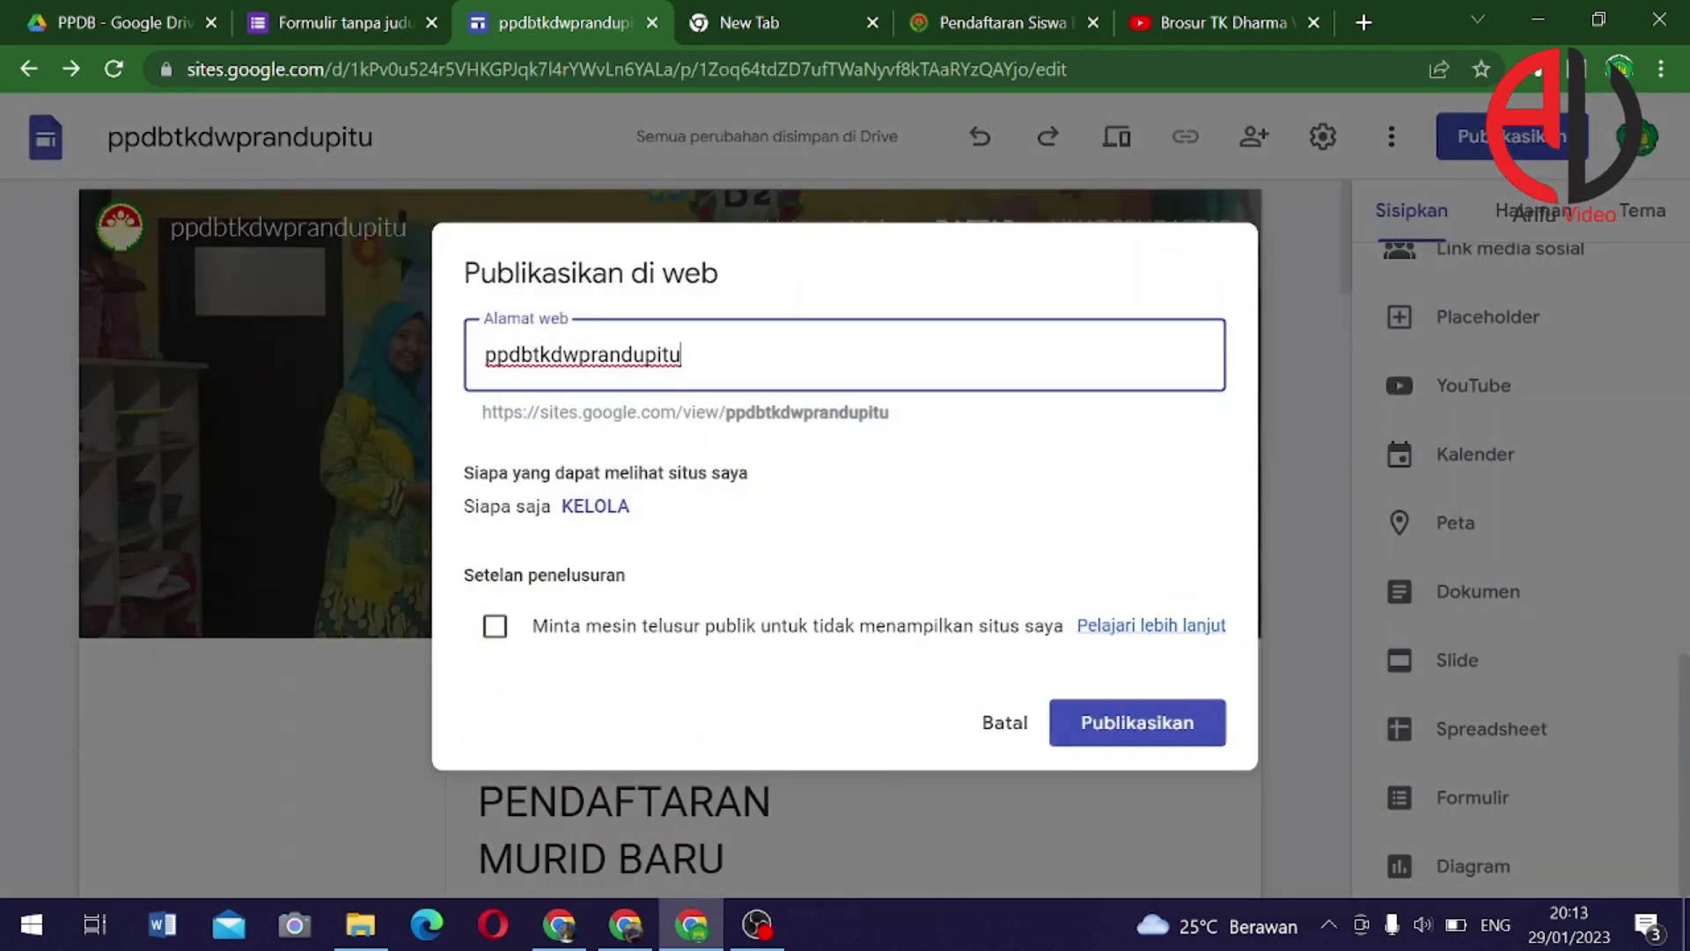
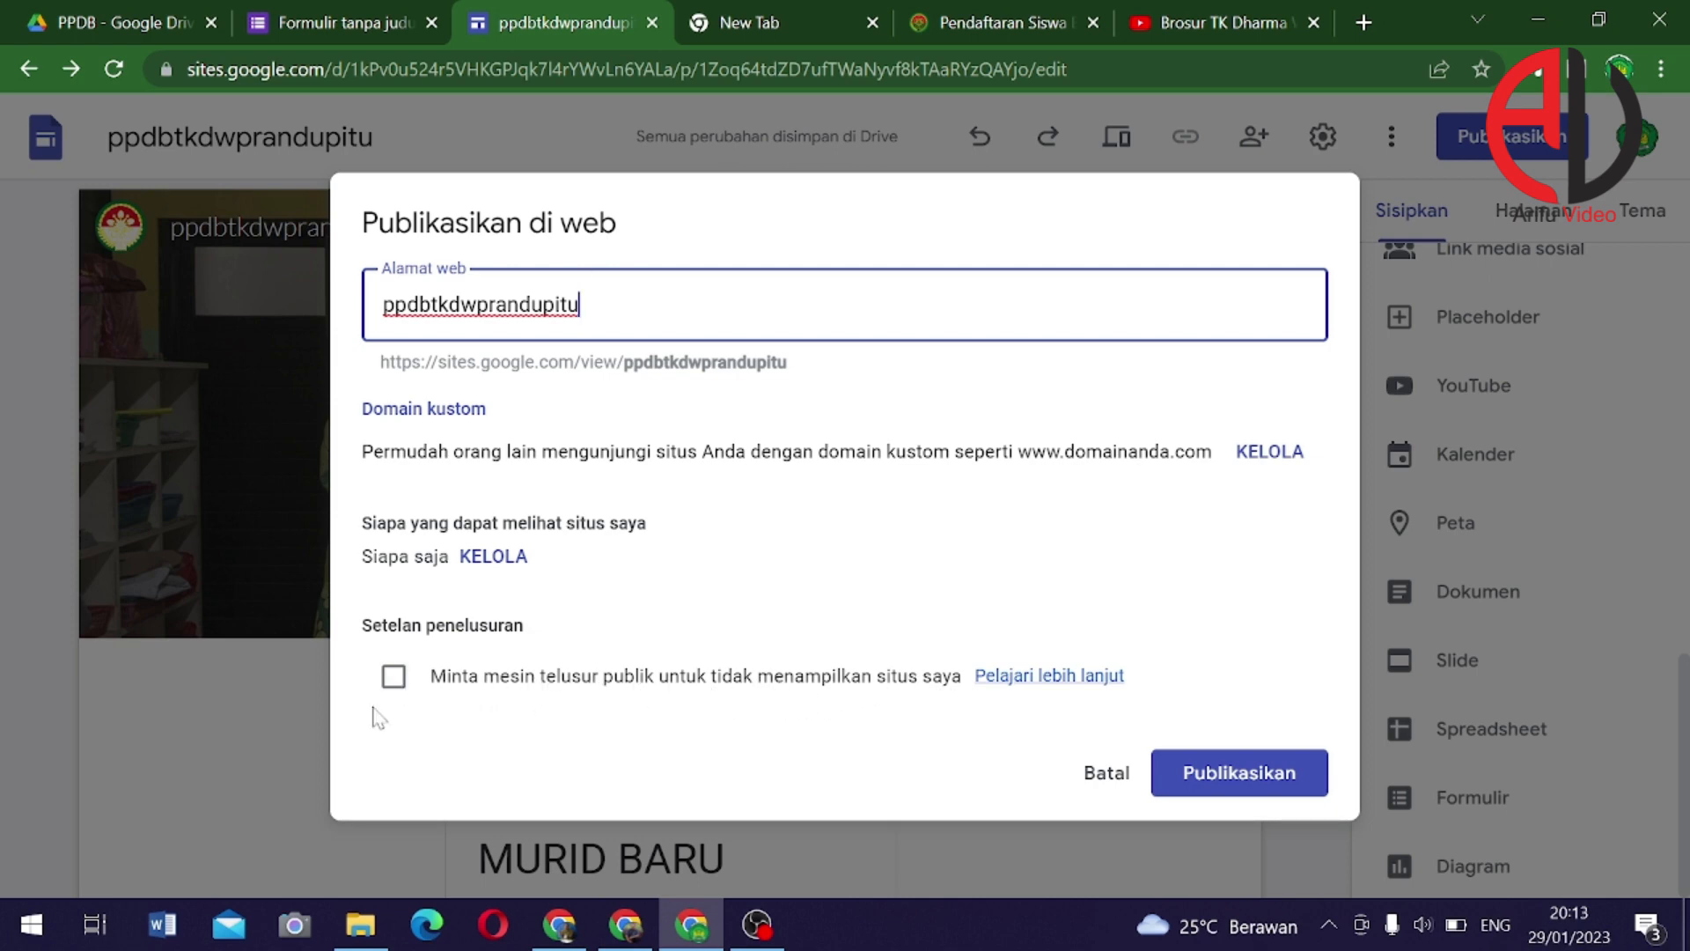
Publish the ppdbtkdwprandupitu site to the web
left_click(1258, 783)
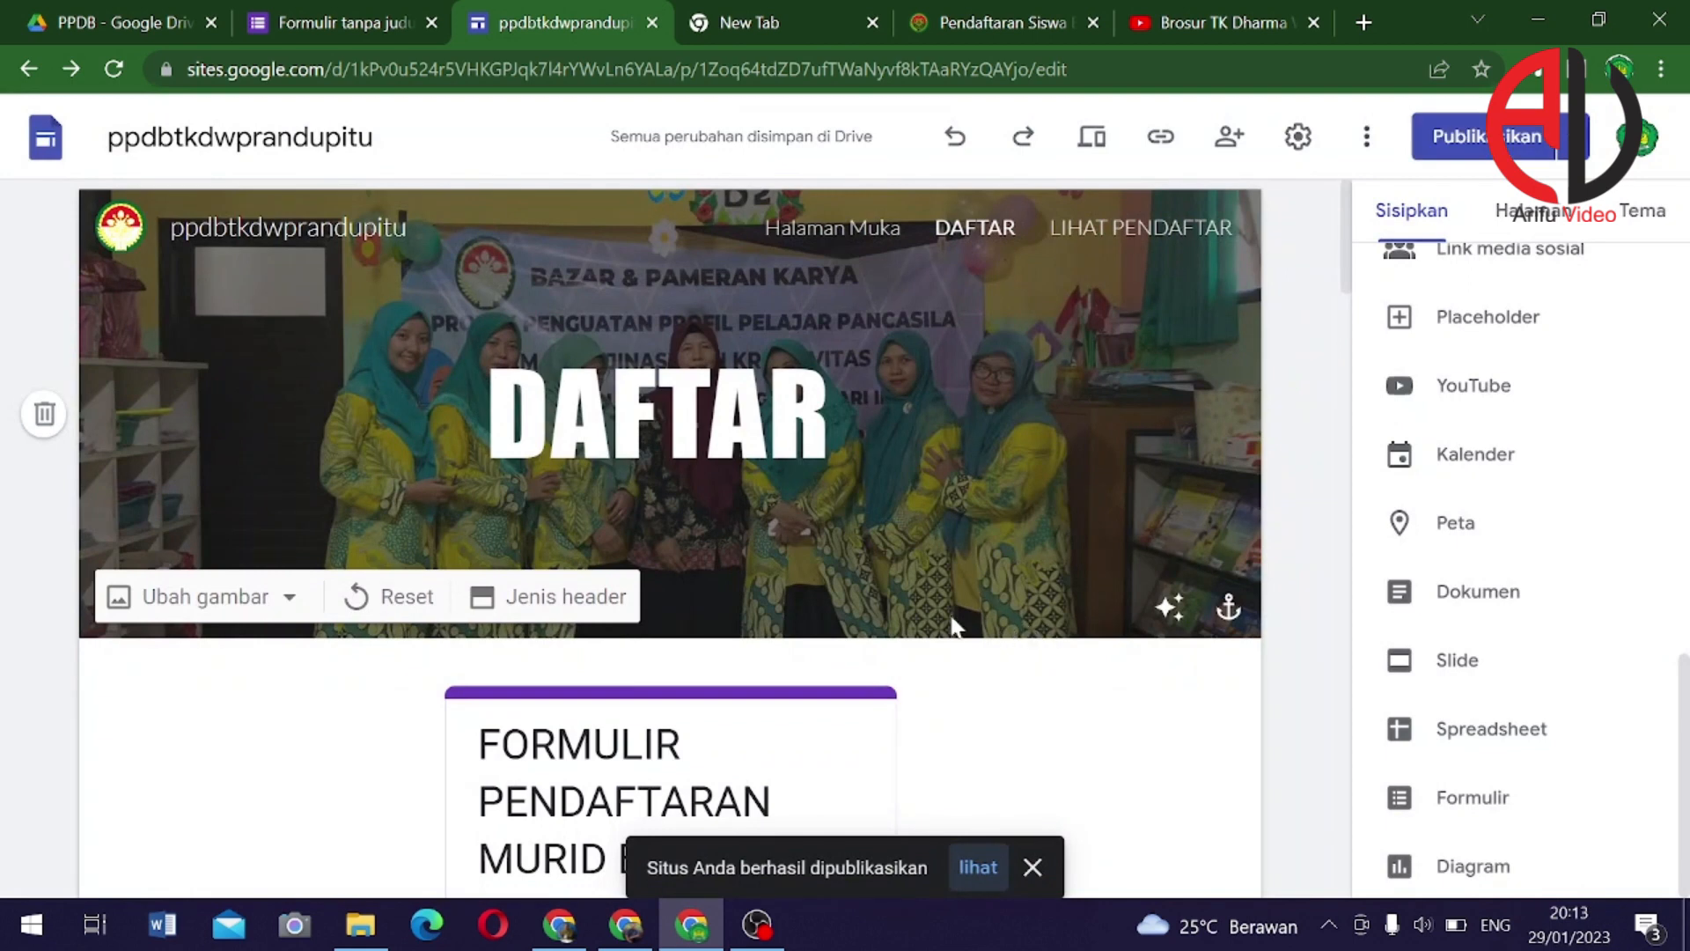
scroll(880, 607, "down", 5)
scroll(864, 605, "down", 10)
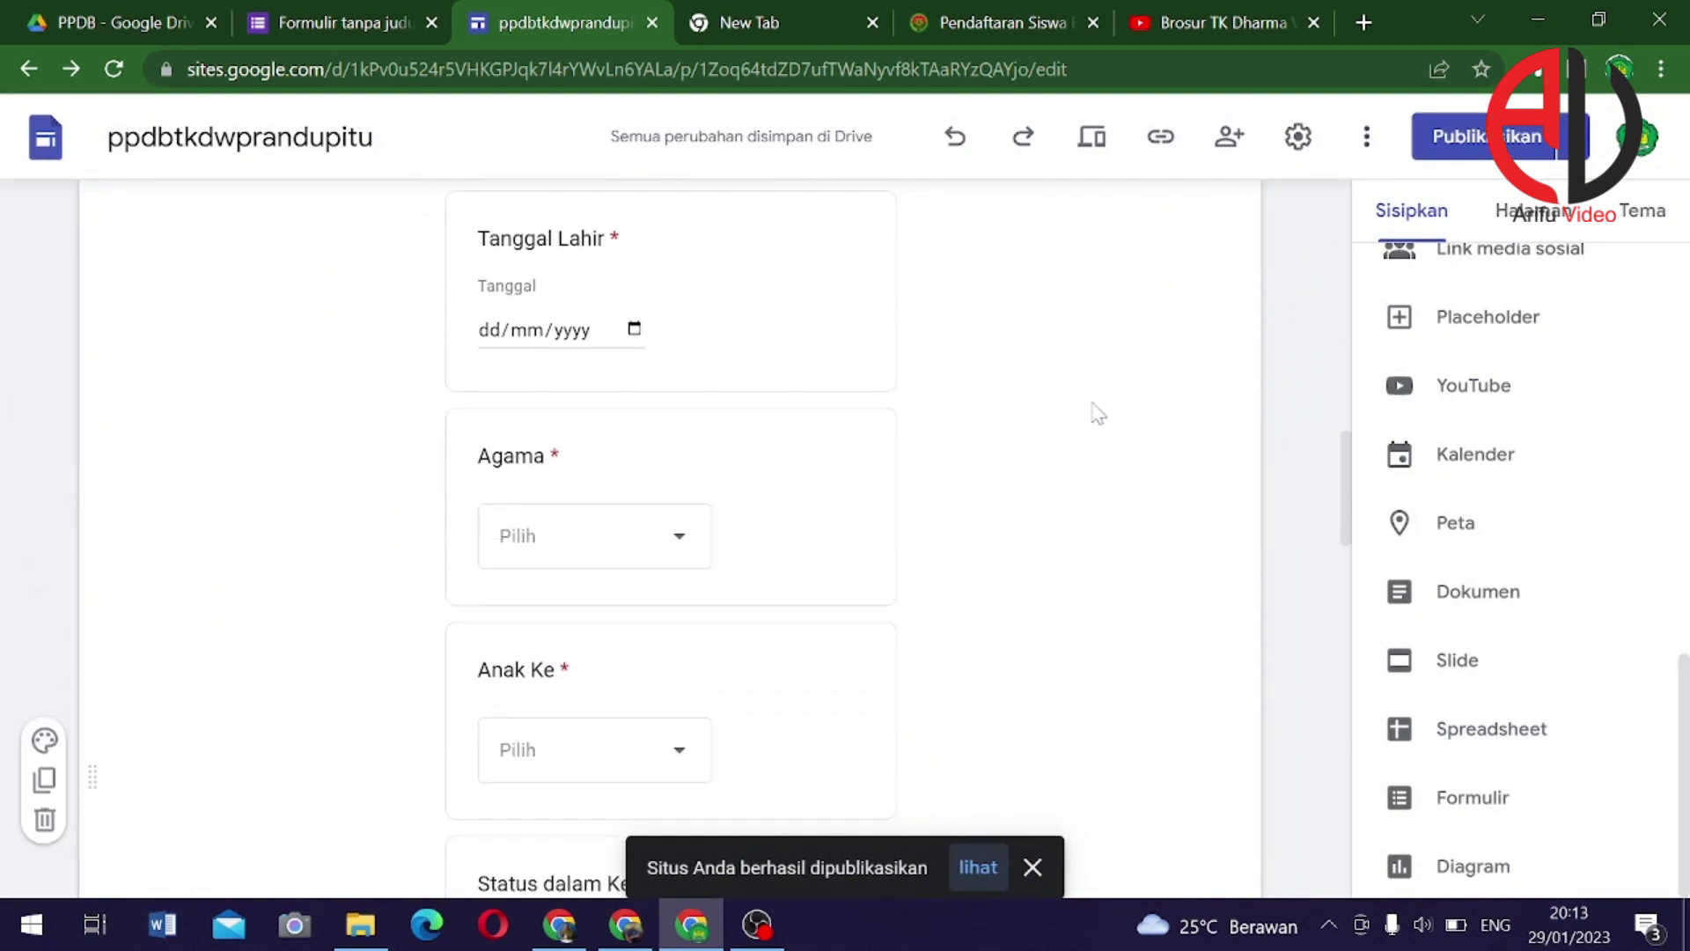
scroll(1056, 387, "up", 6)
scroll(1039, 352, "up", 10)
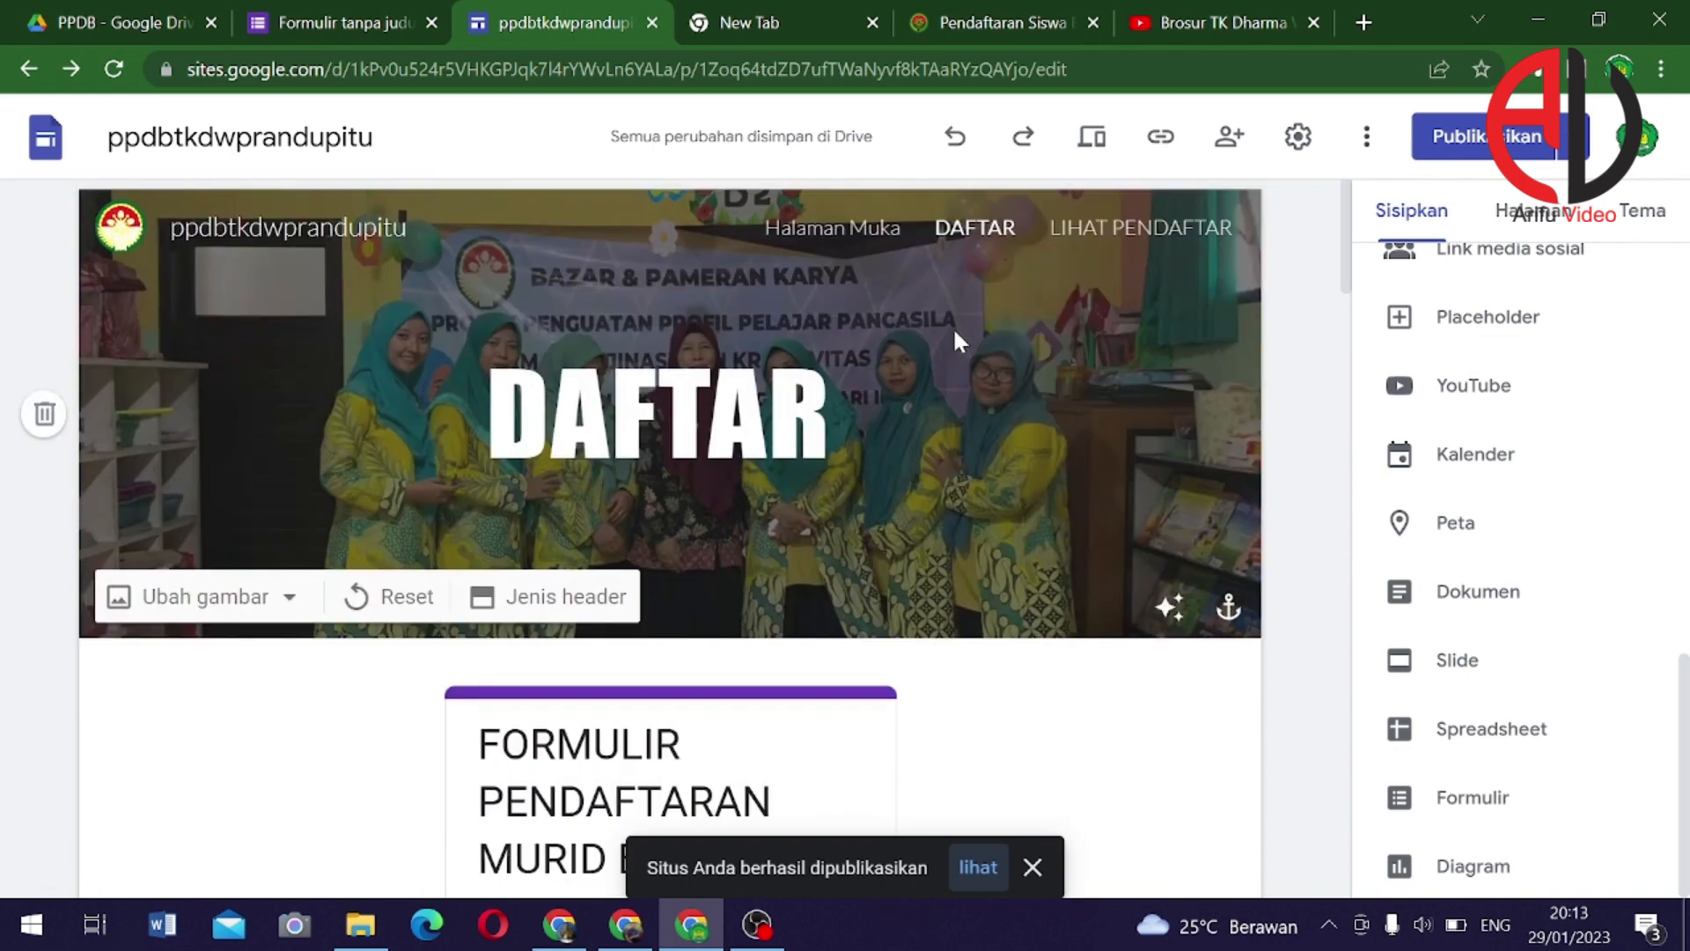
Copy the published DAFTAR page link and open a new browser tab
left_click(1162, 134)
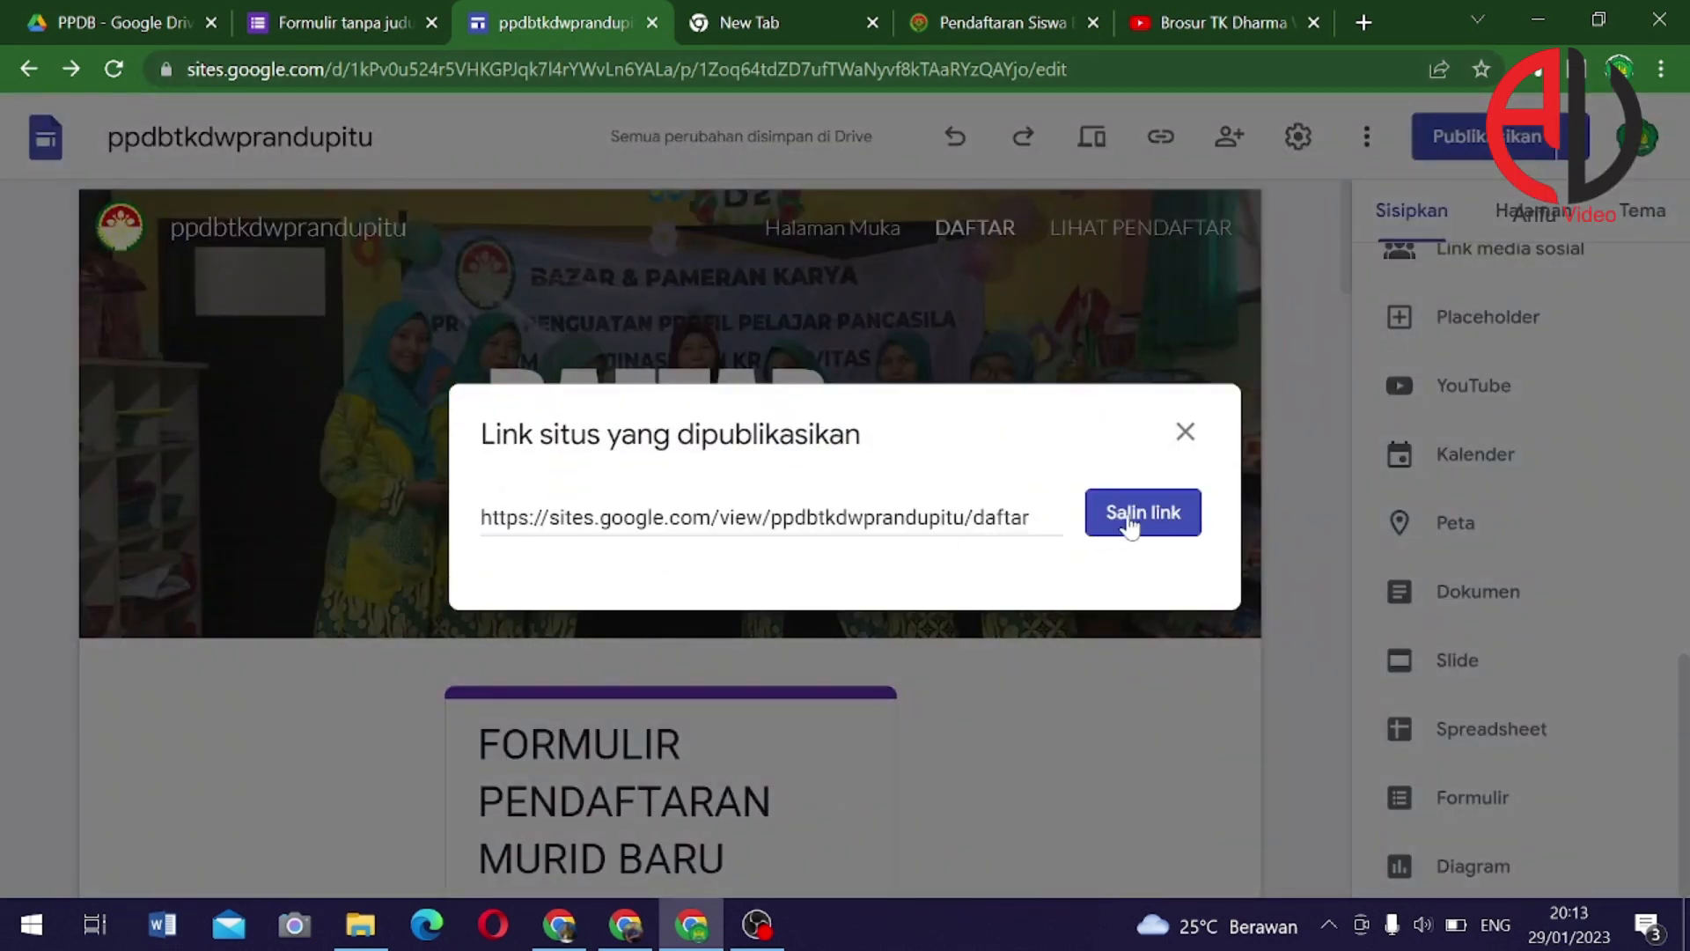
left_click(1132, 523)
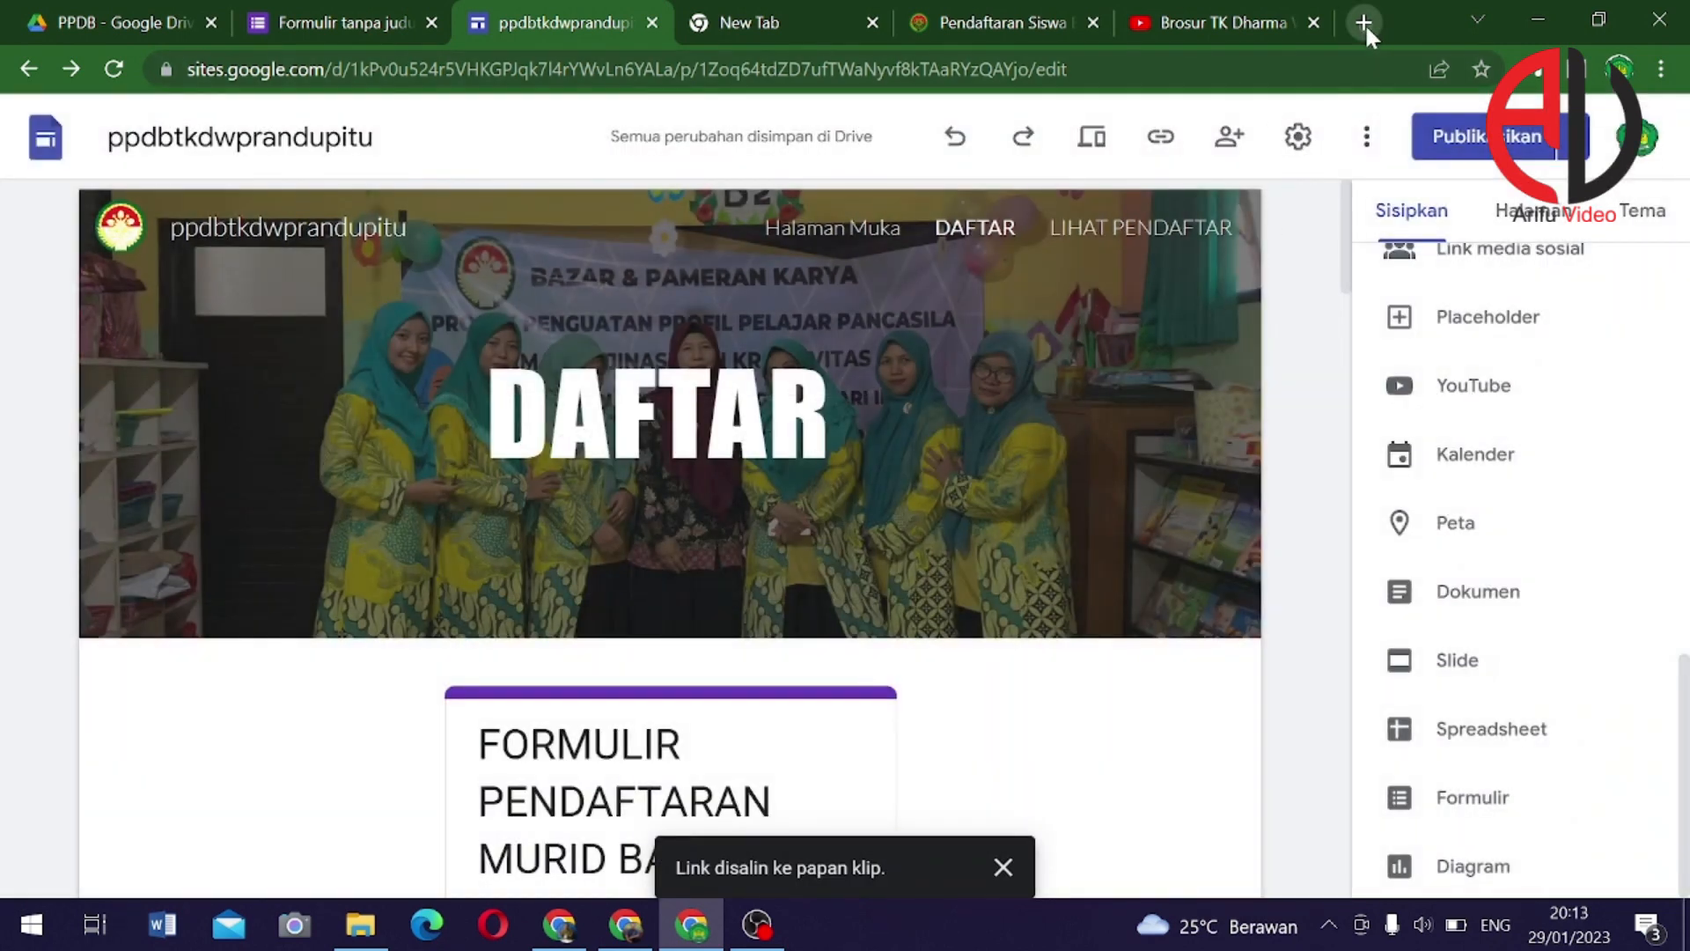
left_click(1364, 23)
Load the live home page by pasting the copied link without 'daftar', then scroll through it
type("https://sites.google.com/view/ppdbtkdwprandupitu/daftar")
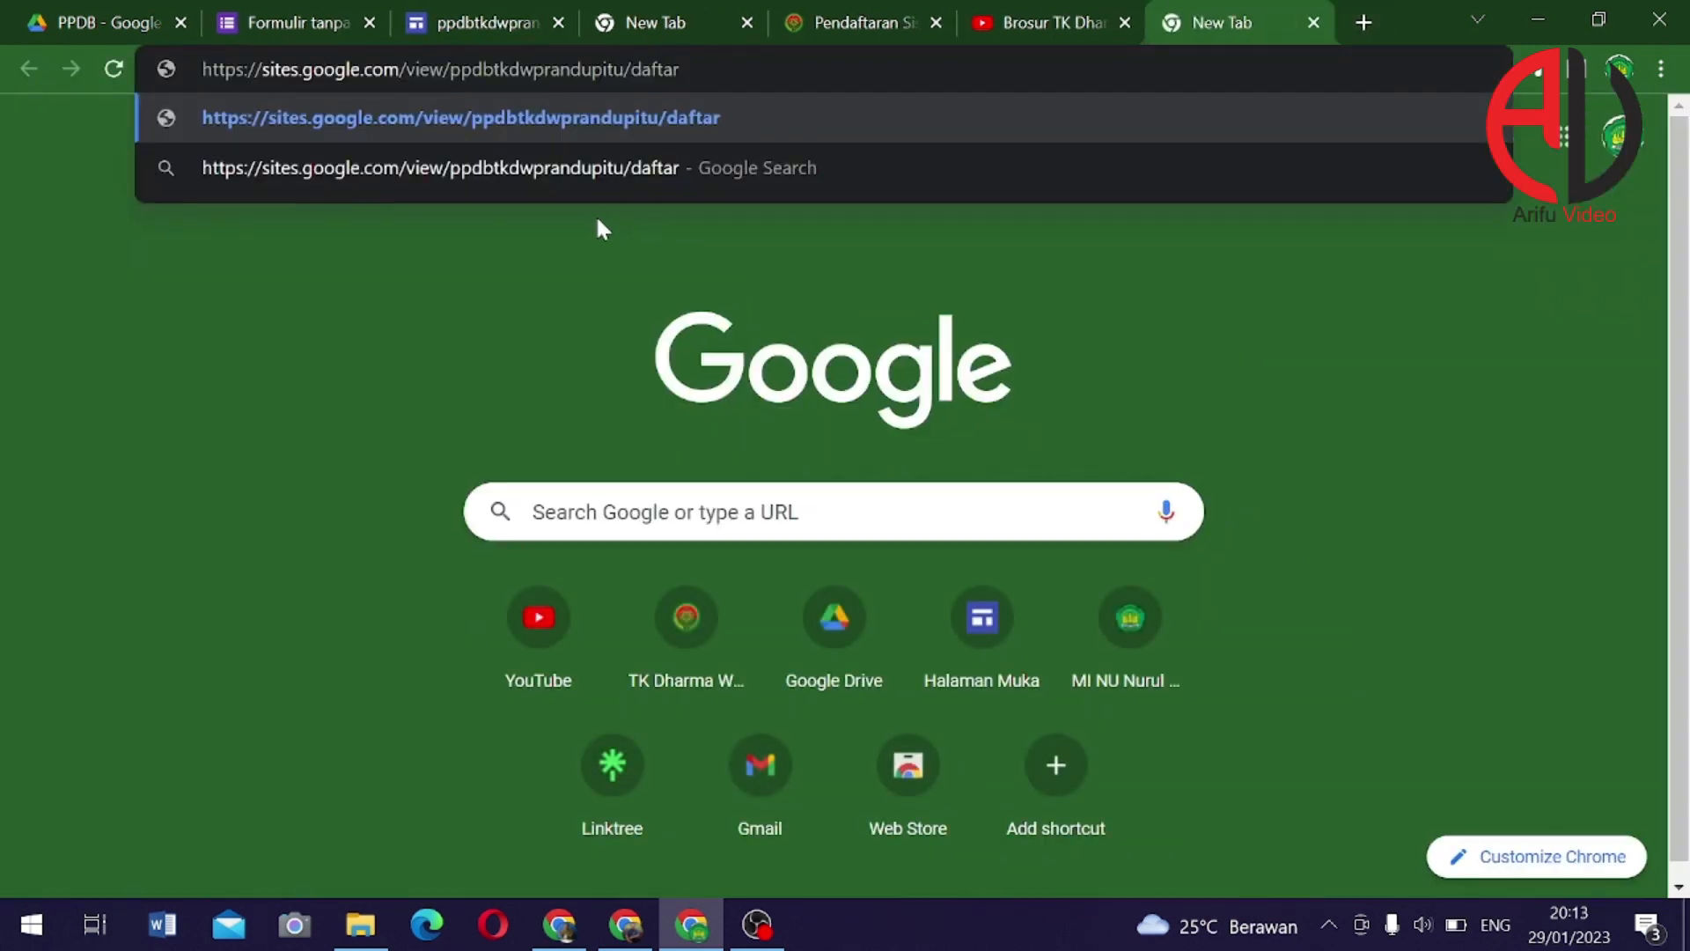
key("shift+Left")
key("shift+Left")
key("shift+Left")
key("shift+Left")
key("shift+Left")
key("BackSpace")
key("BackSpace")
key("Return")
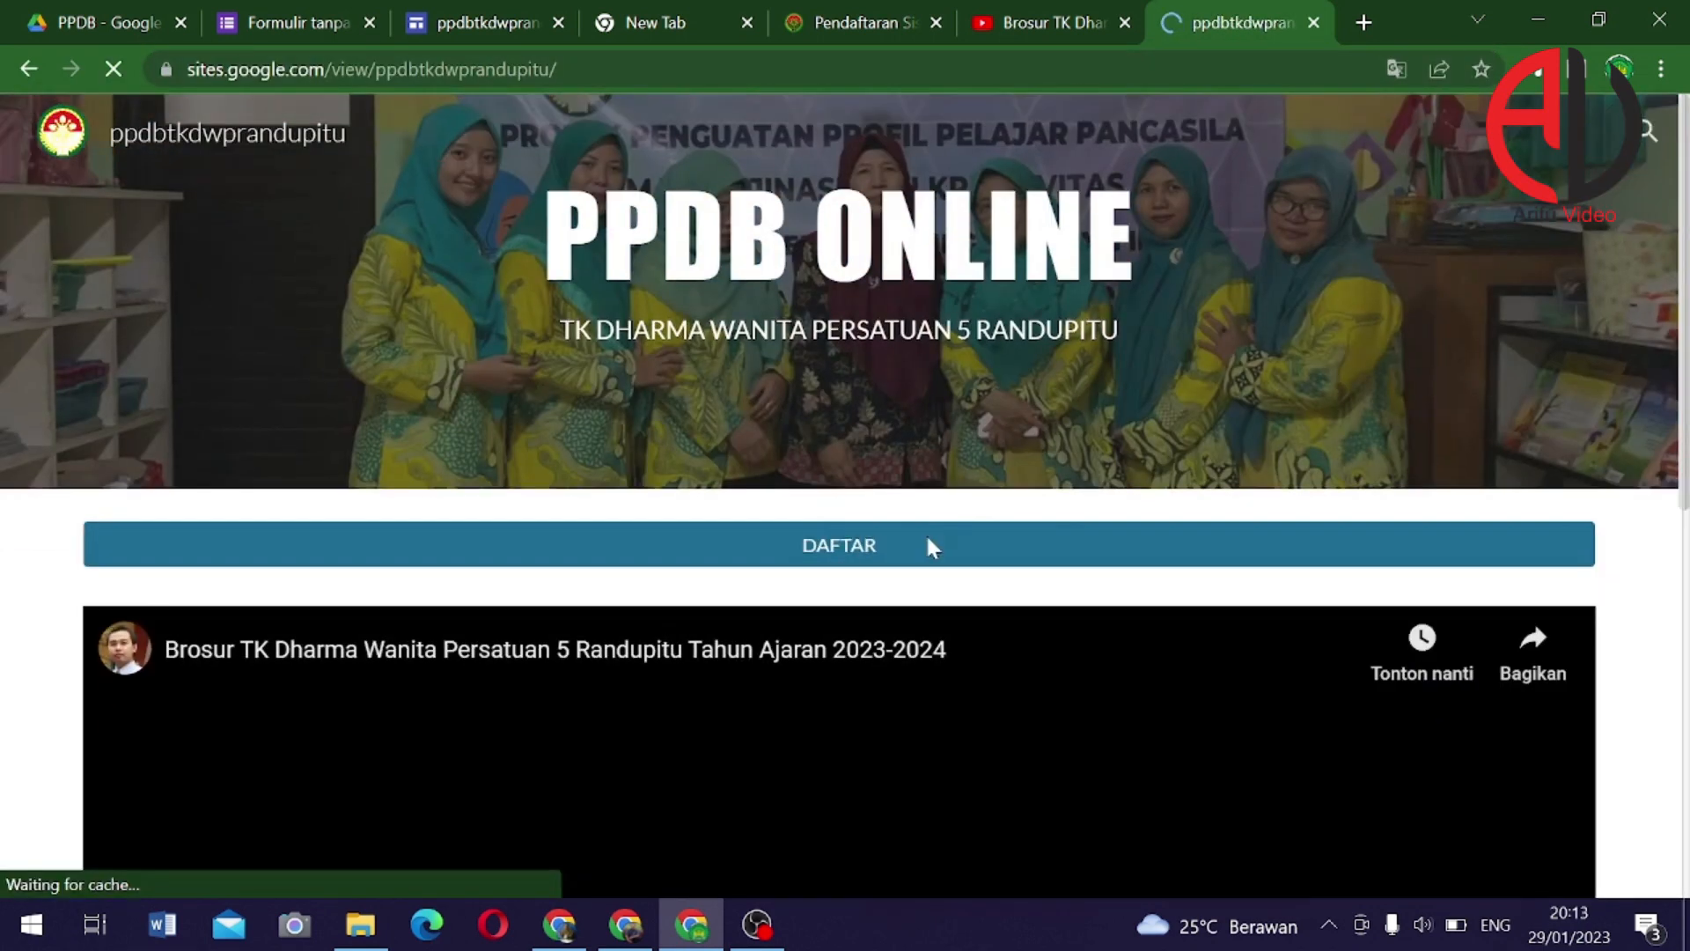
scroll(926, 532, "down", 1)
scroll(922, 526, "down", 7)
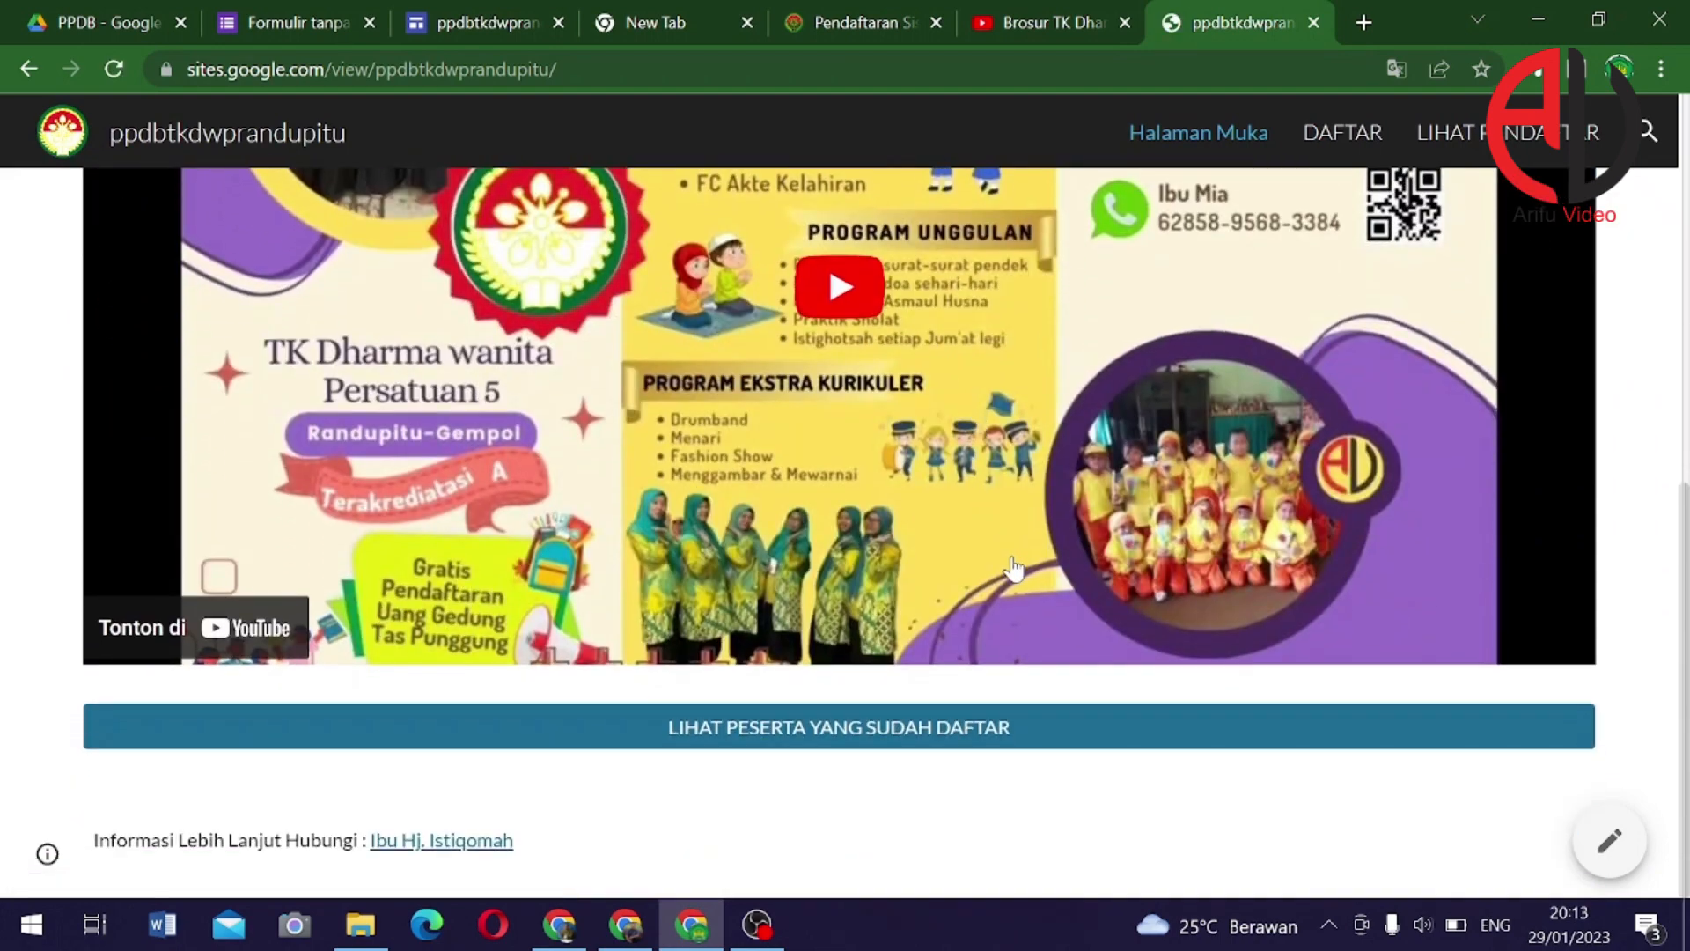
scroll(924, 748, "up", 8)
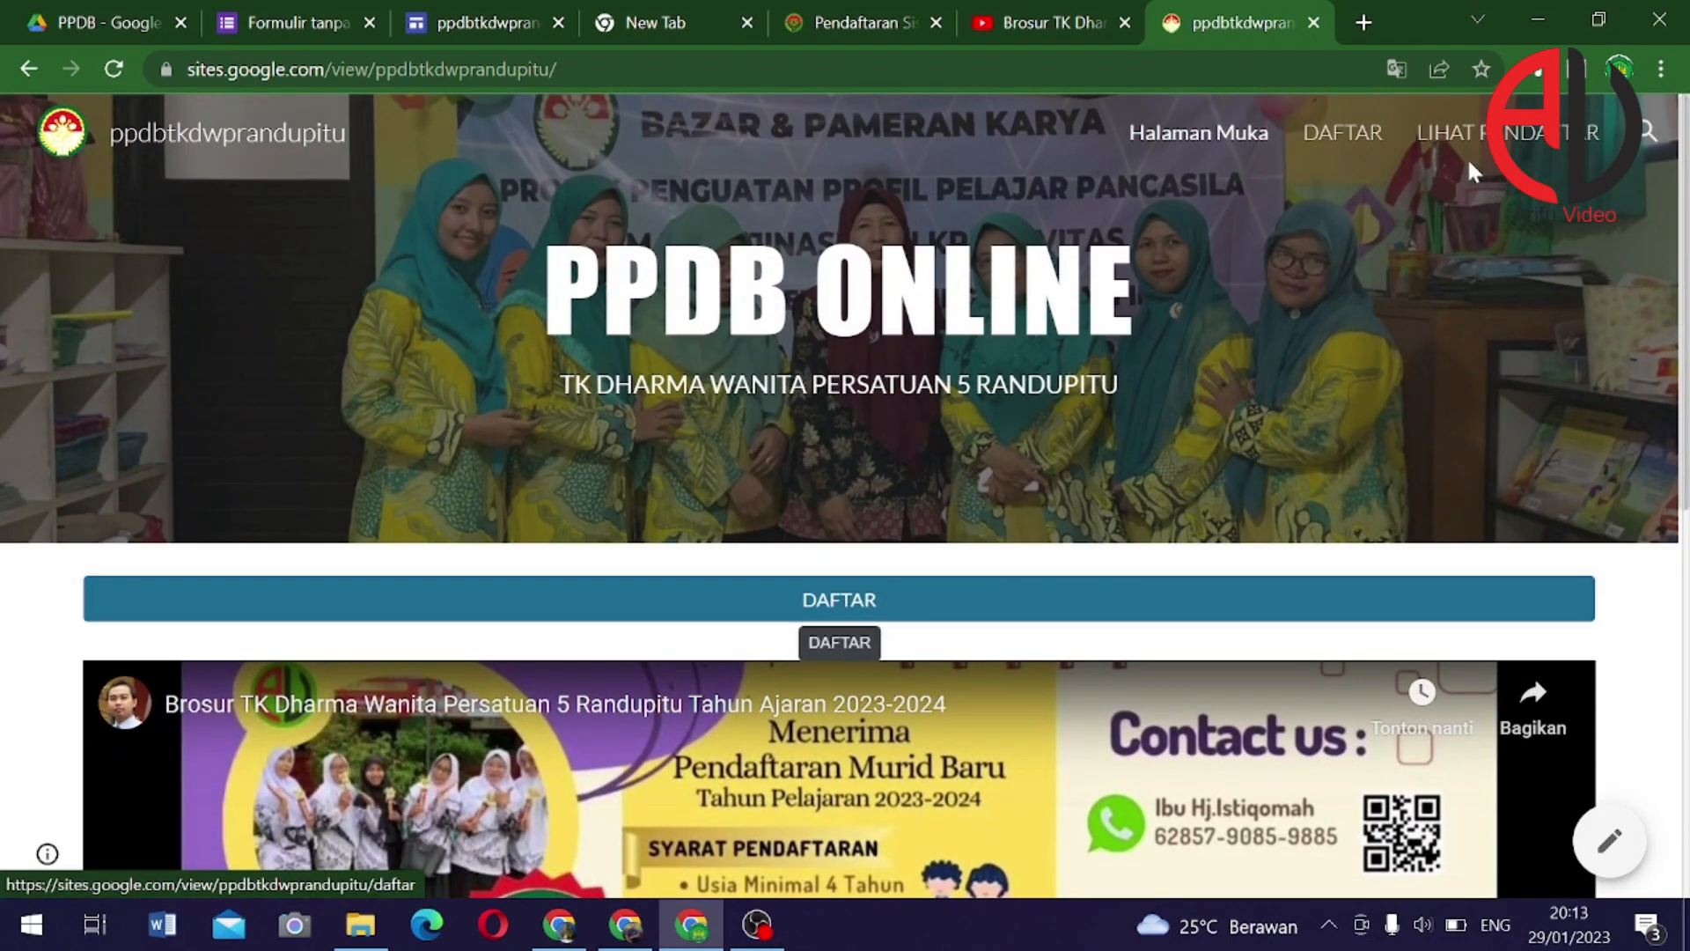
Open the DAFTAR page and enter the student's name, Laki-Laki, and birthplace Pasuruan
left_click(852, 614)
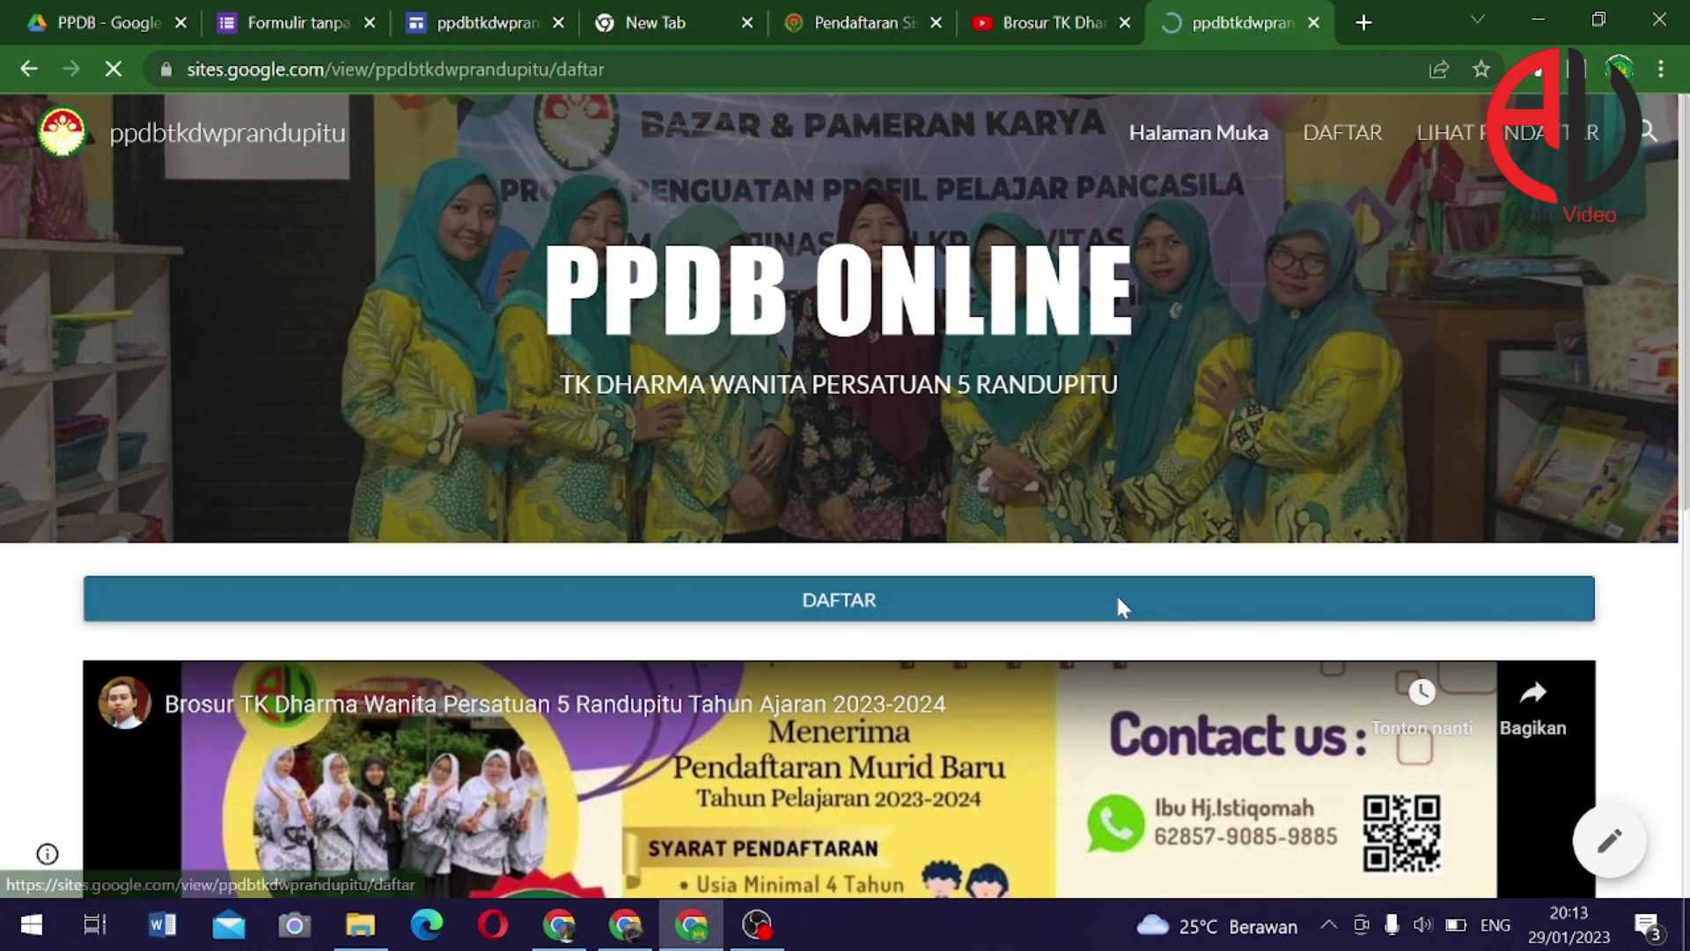
scroll(924, 602, "down", 6)
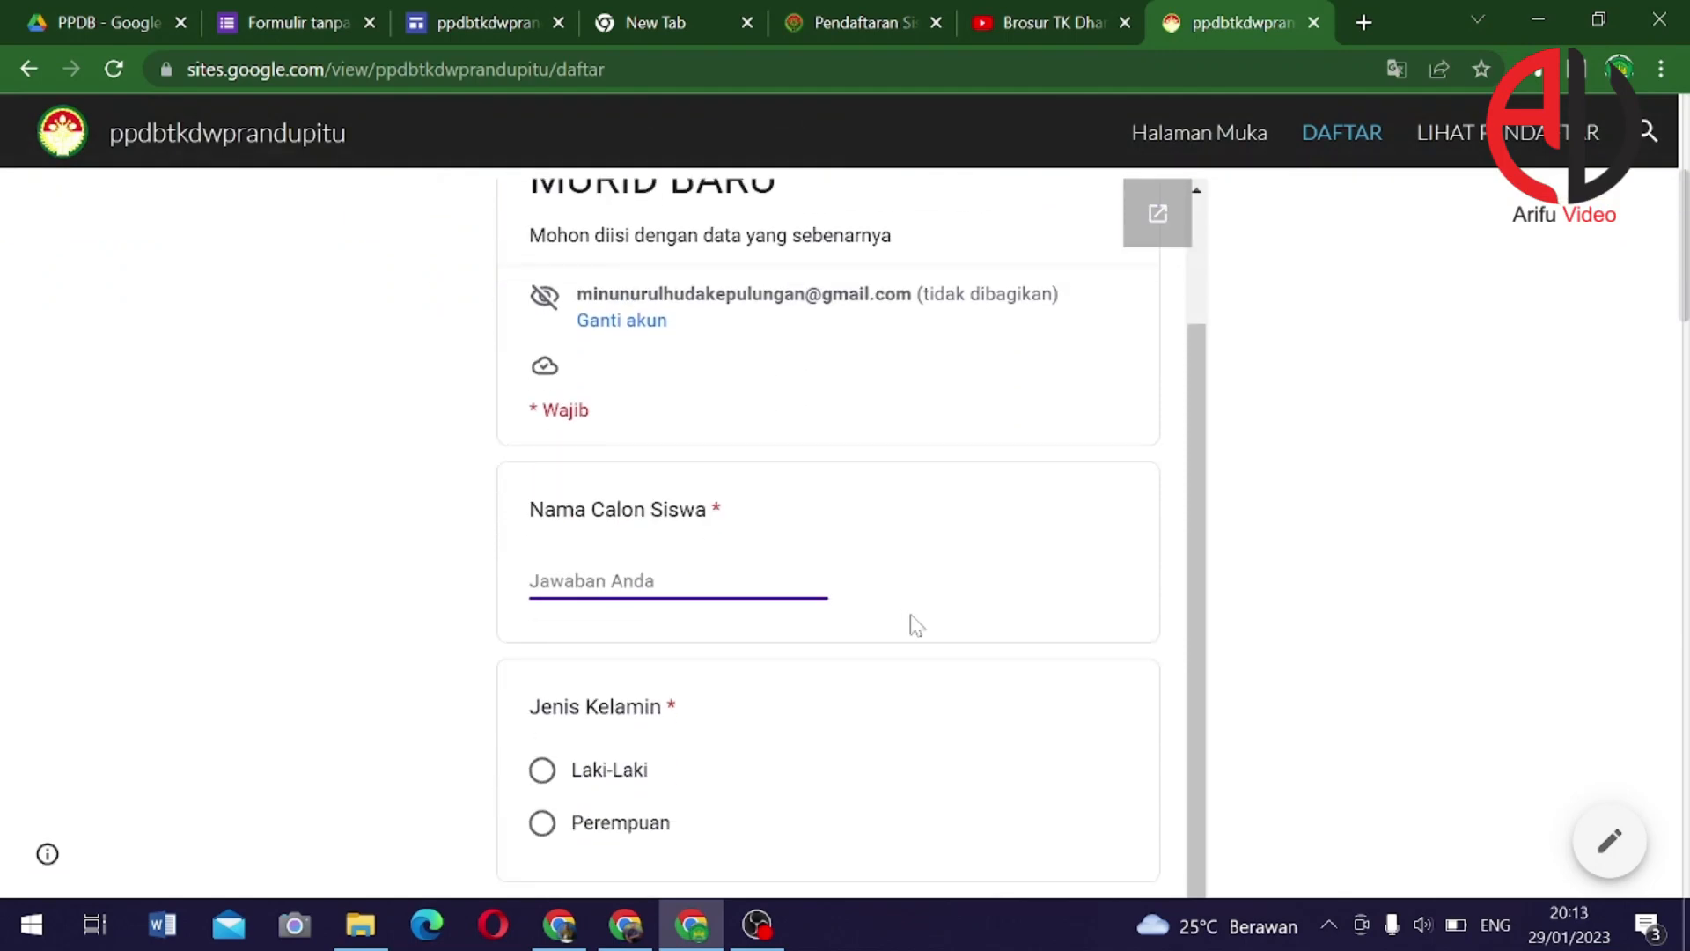
type("Fulan")
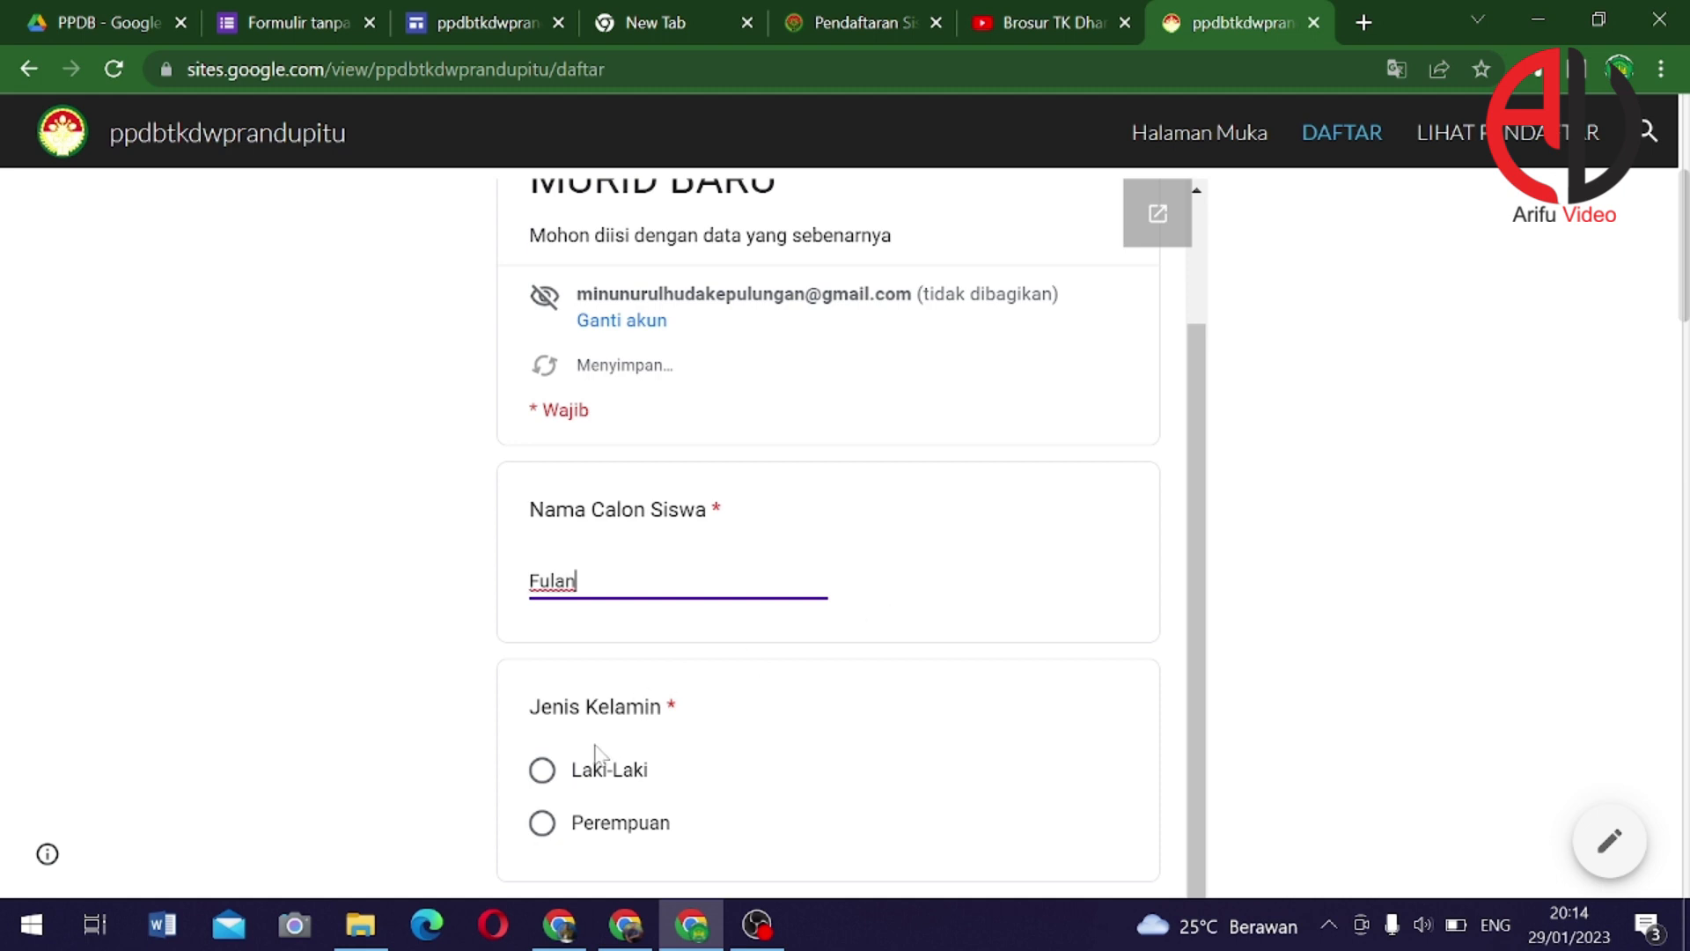
left_click(541, 771)
scroll(704, 728, "down", 3)
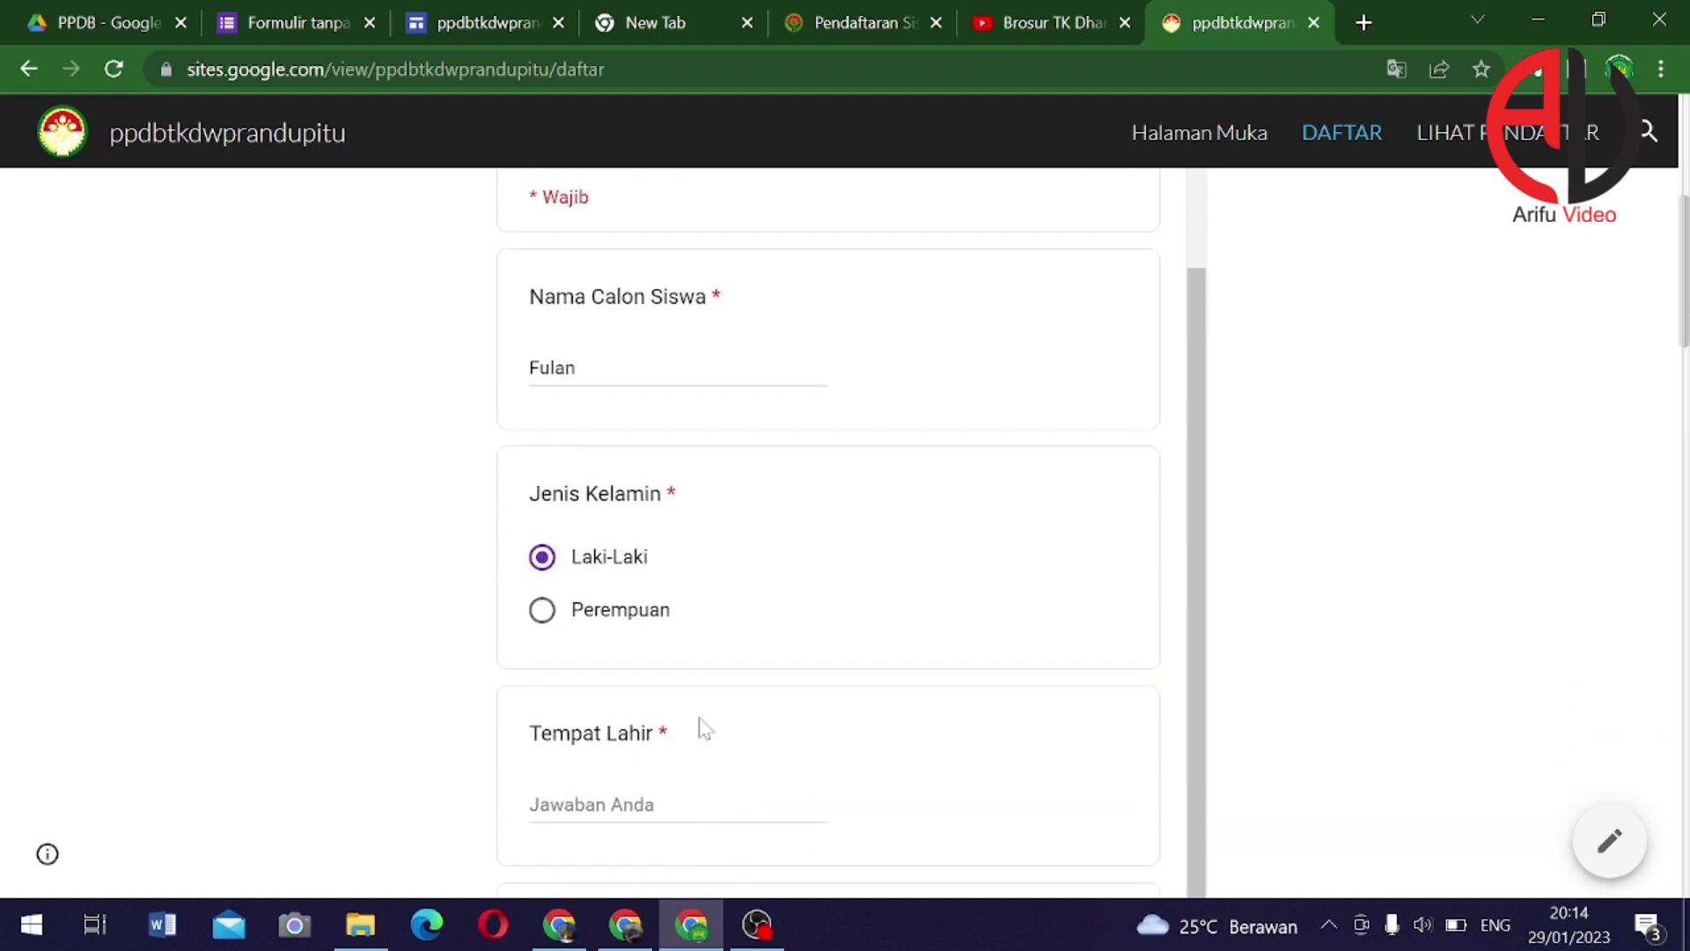
left_click(589, 789)
type("Pasuruan")
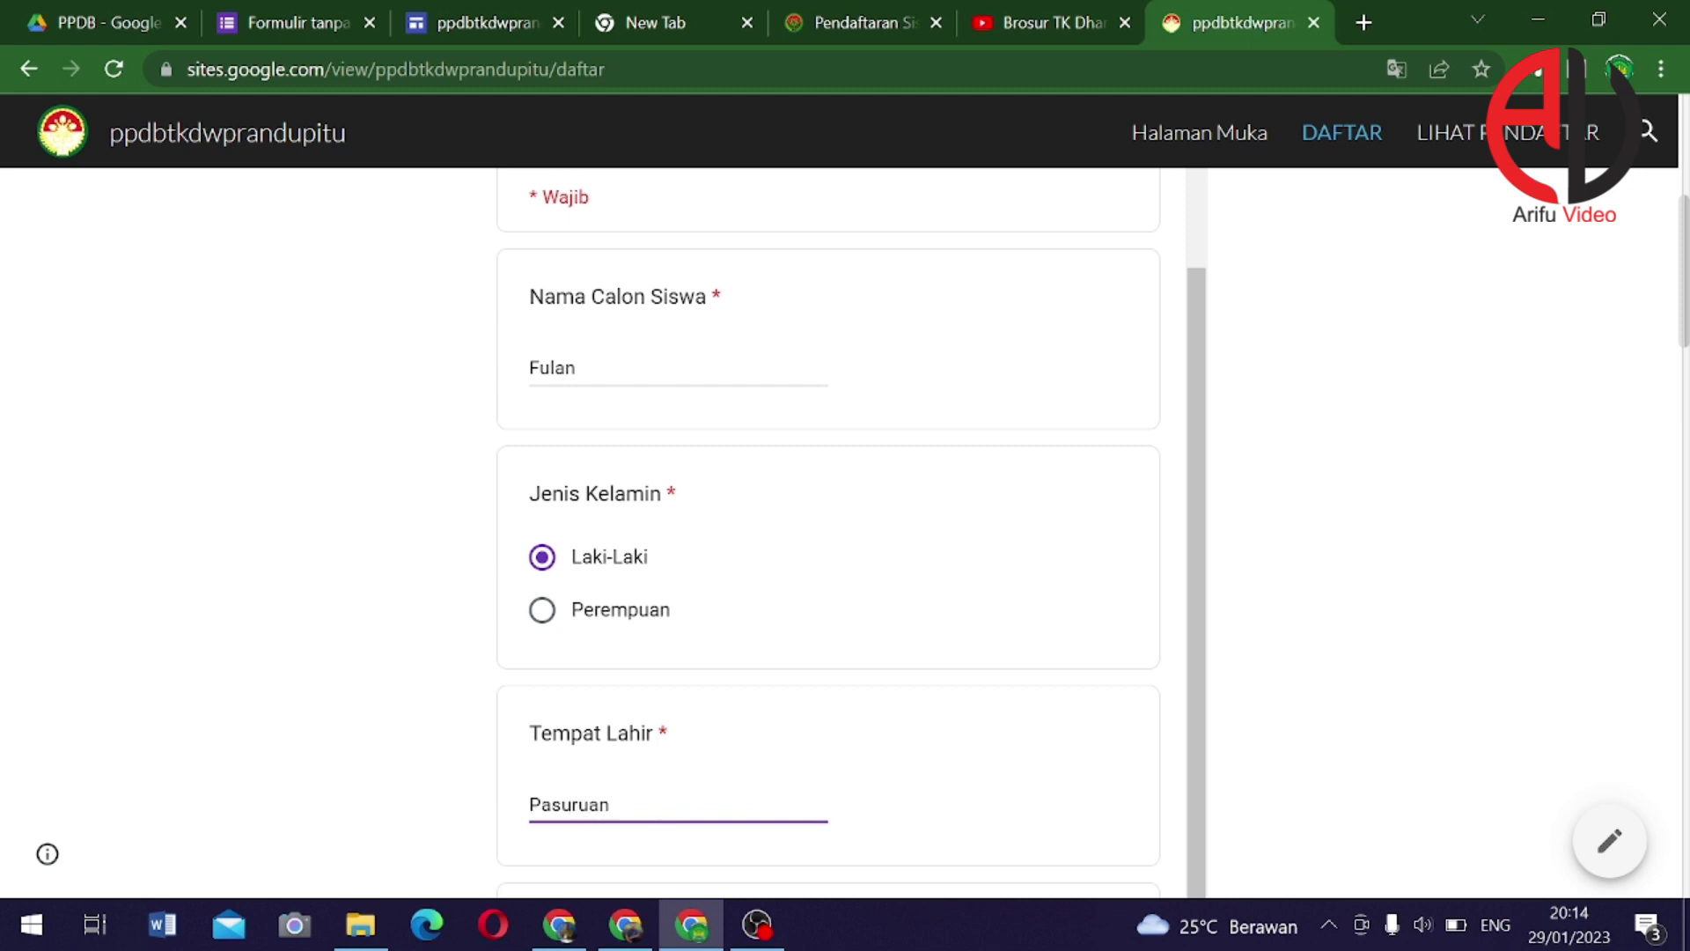
scroll(691, 785, "down", 3)
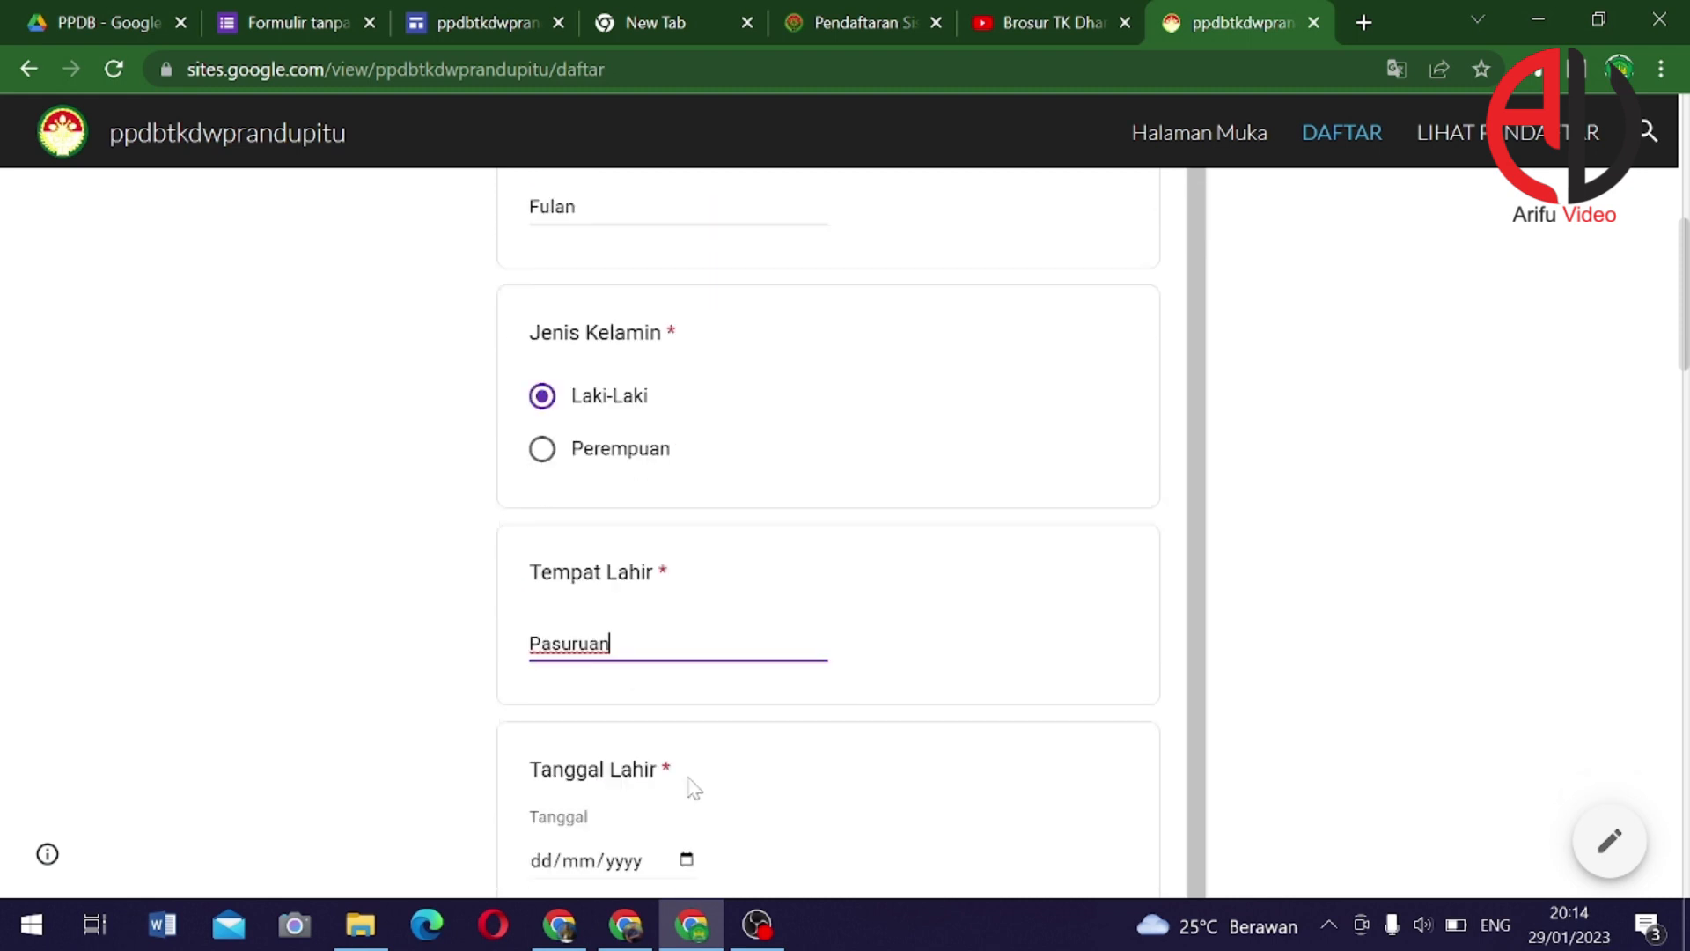
Set the birth date to 7 May 2018 using the calendar picker
left_click(558, 760)
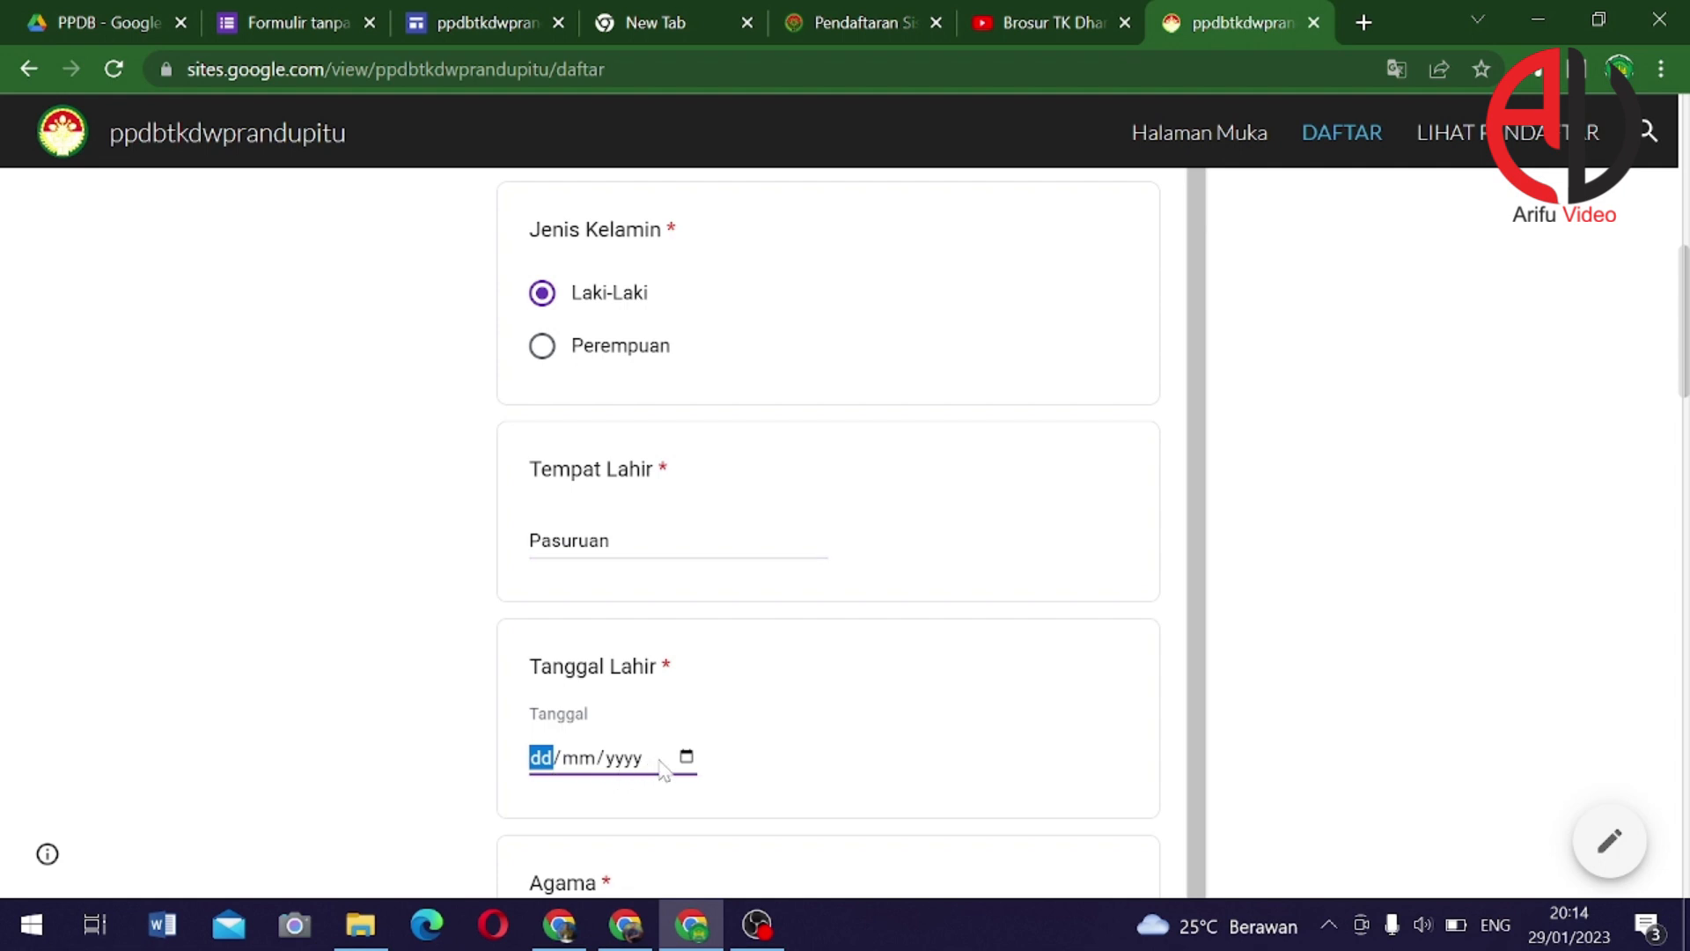
left_click(687, 759)
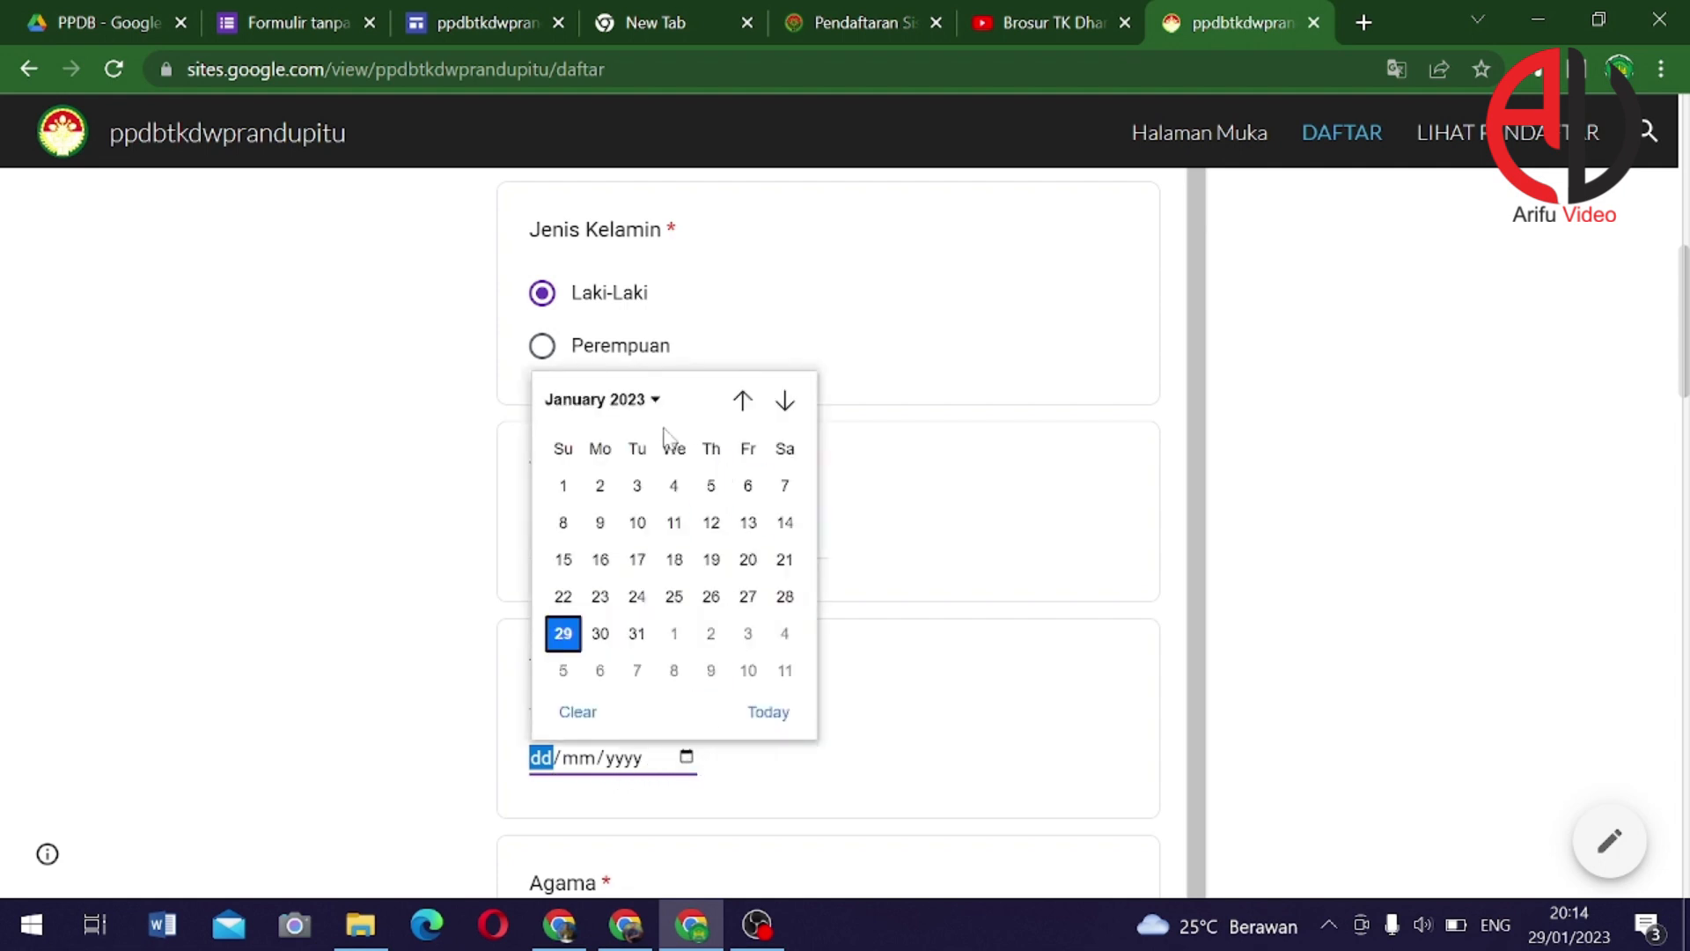
left_click(639, 407)
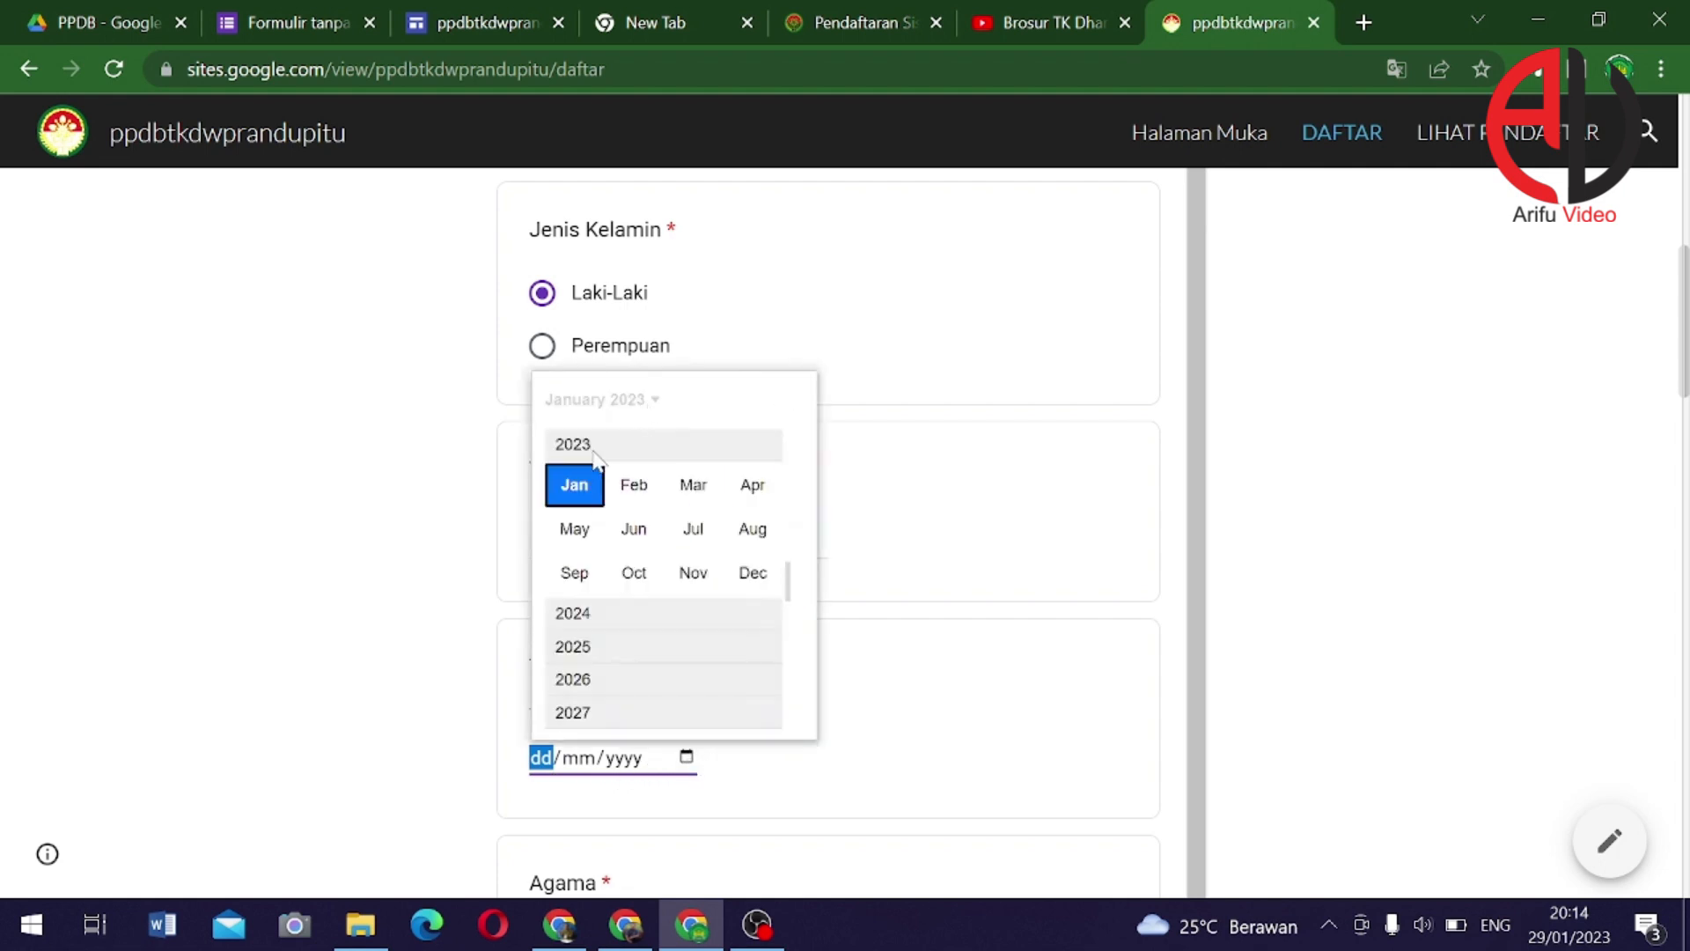
scroll(616, 599, "up", 2)
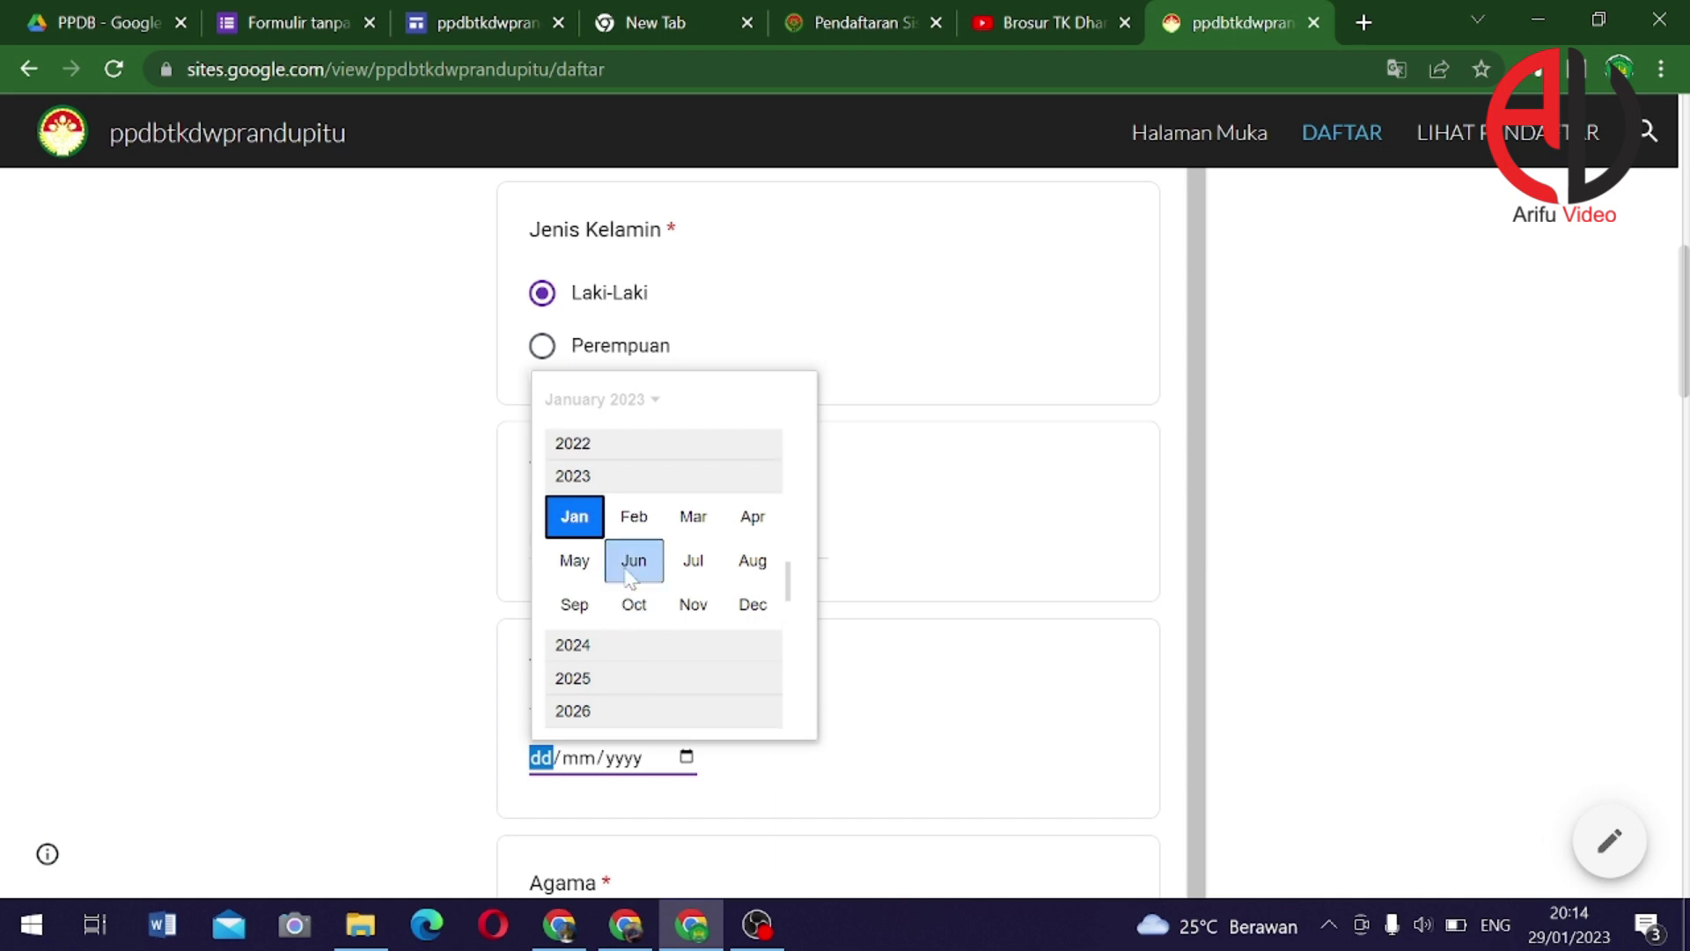
scroll(623, 521, "up", 3)
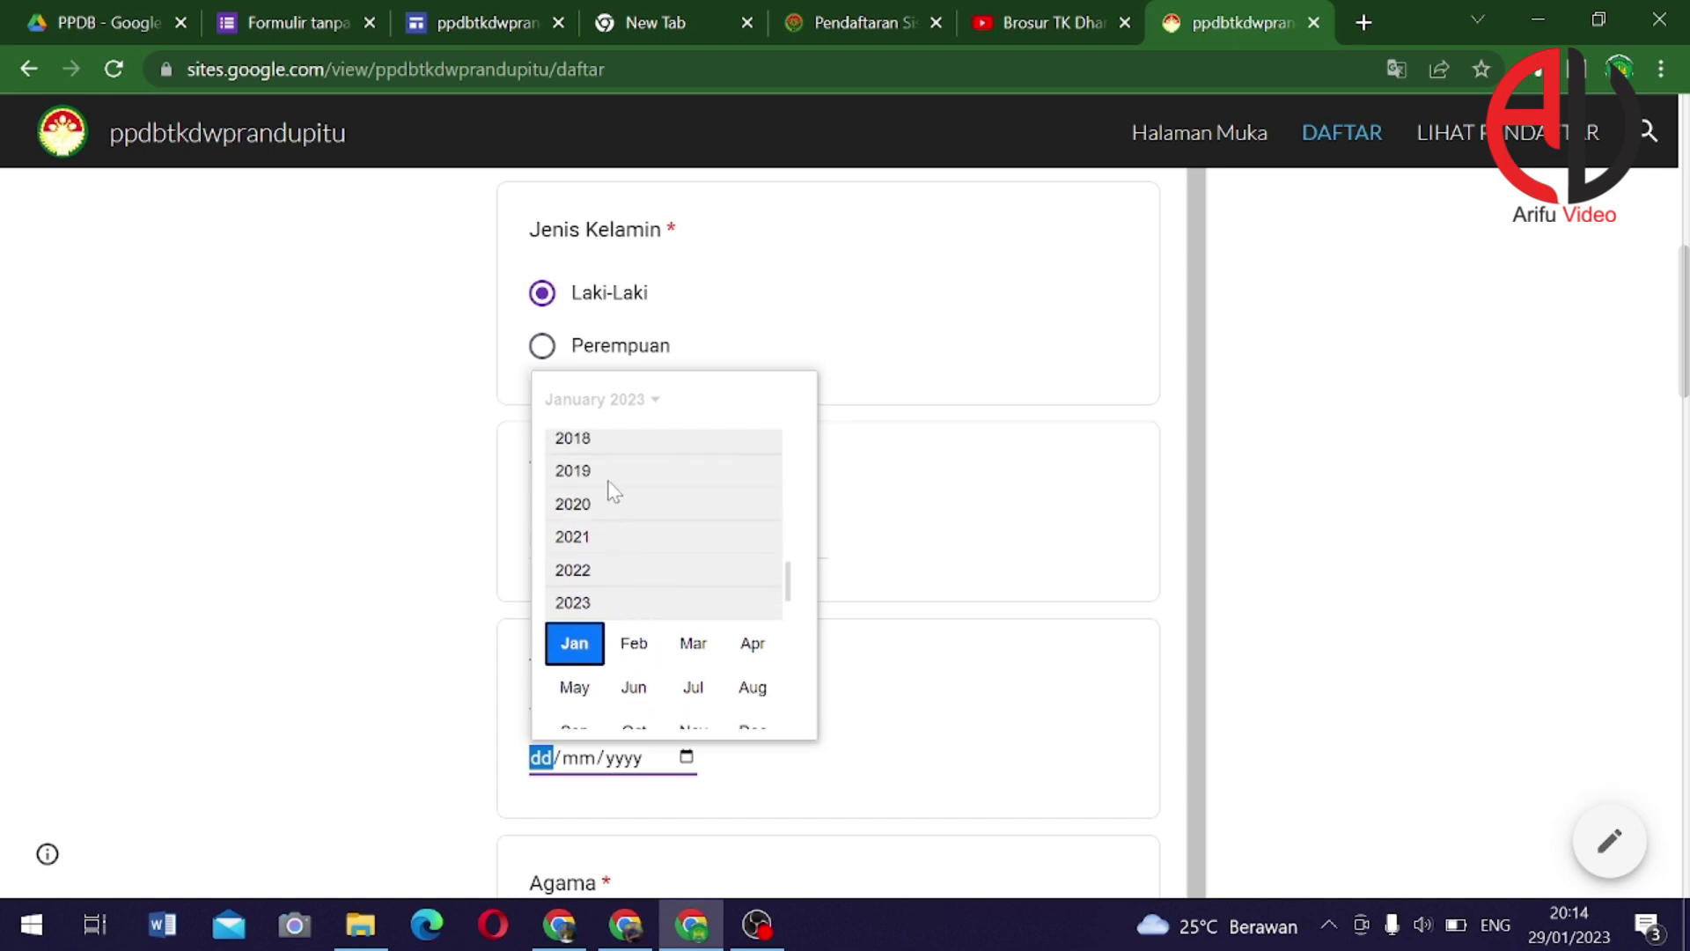
left_click(601, 444)
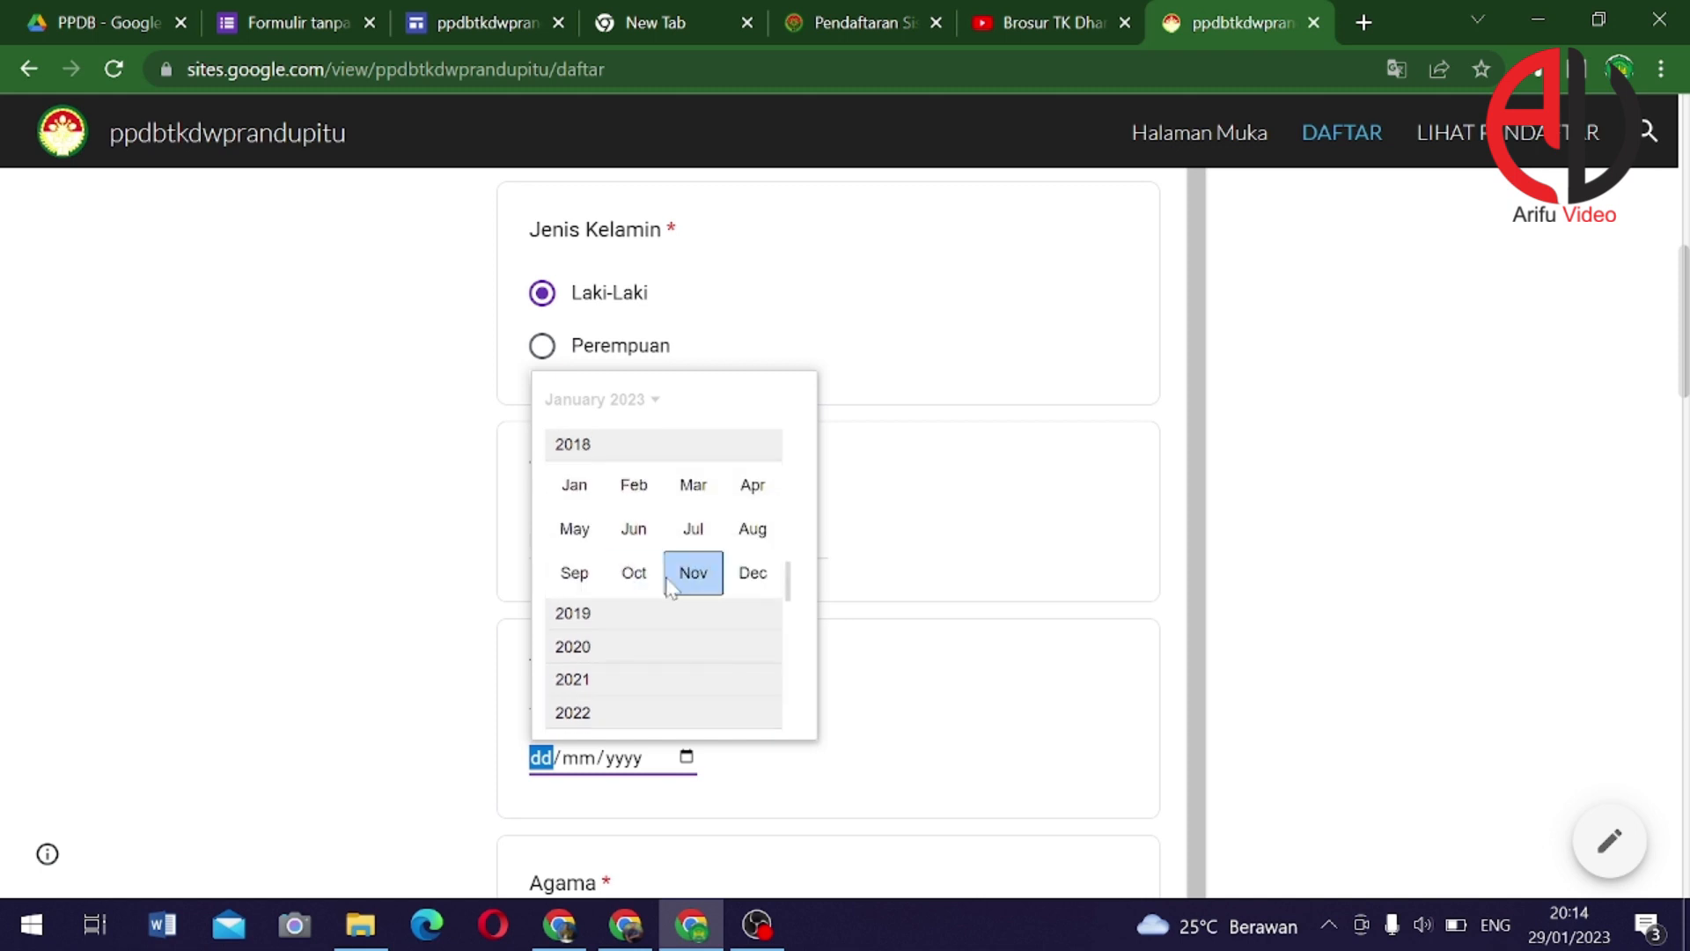
left_click(577, 531)
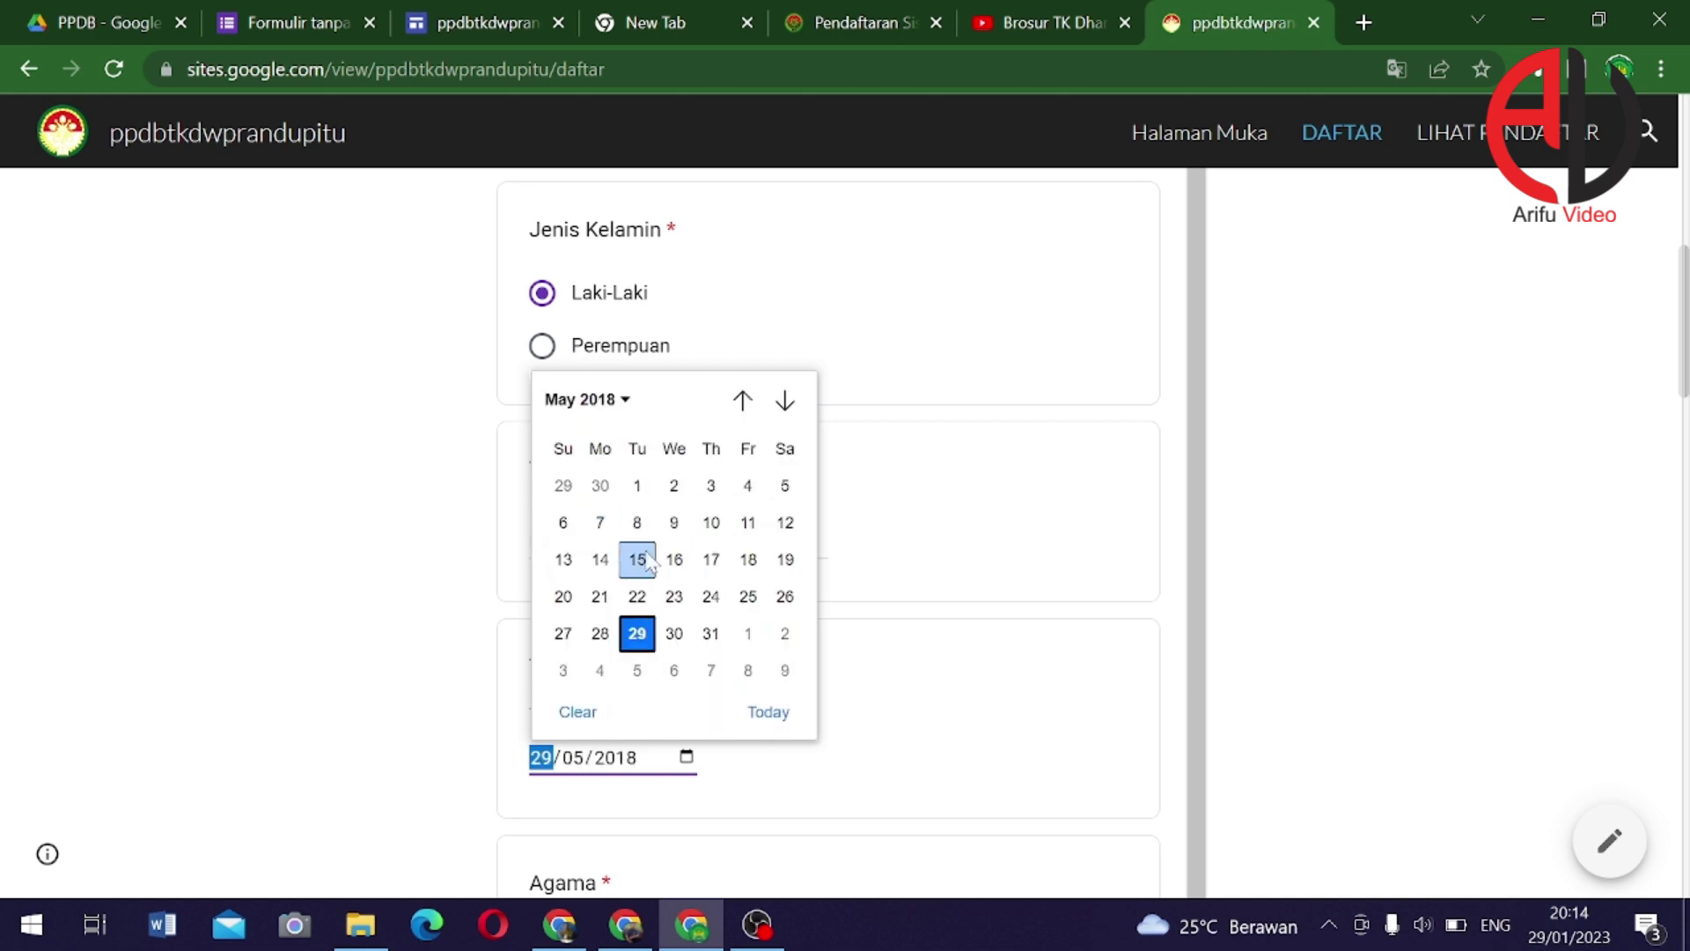
left_click(598, 525)
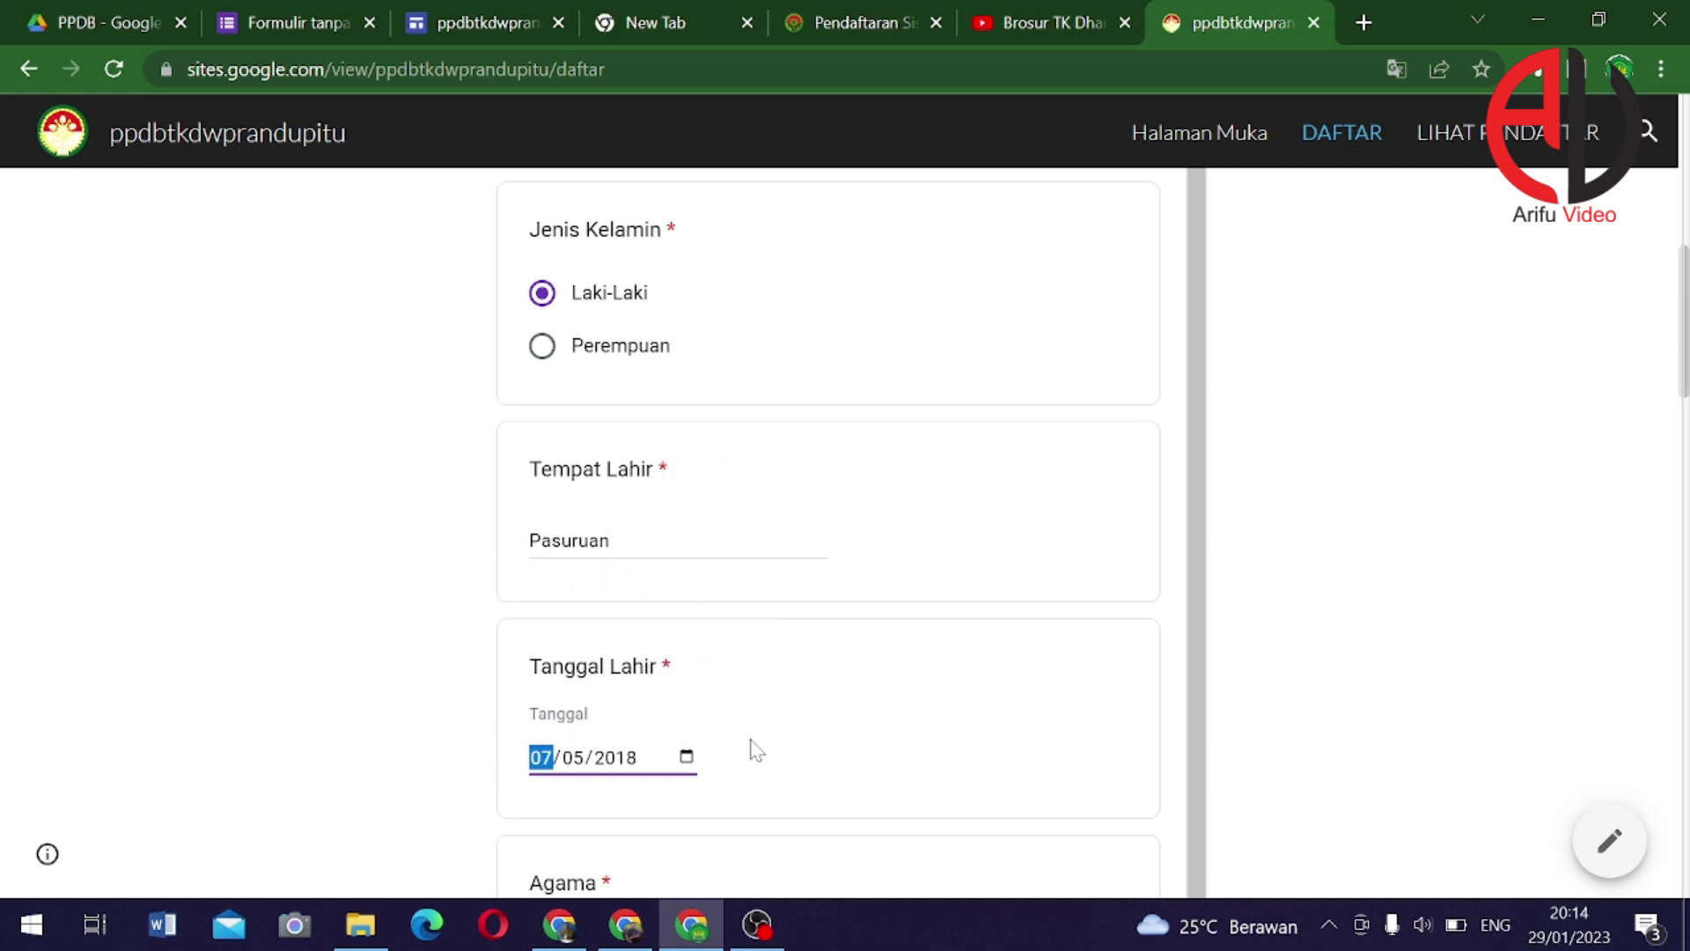
scroll(753, 744, "down", 5)
Choose Agama Islam, Anak Ke 1, and Status dalam Keluarga Anak Kandung
left_click(620, 581)
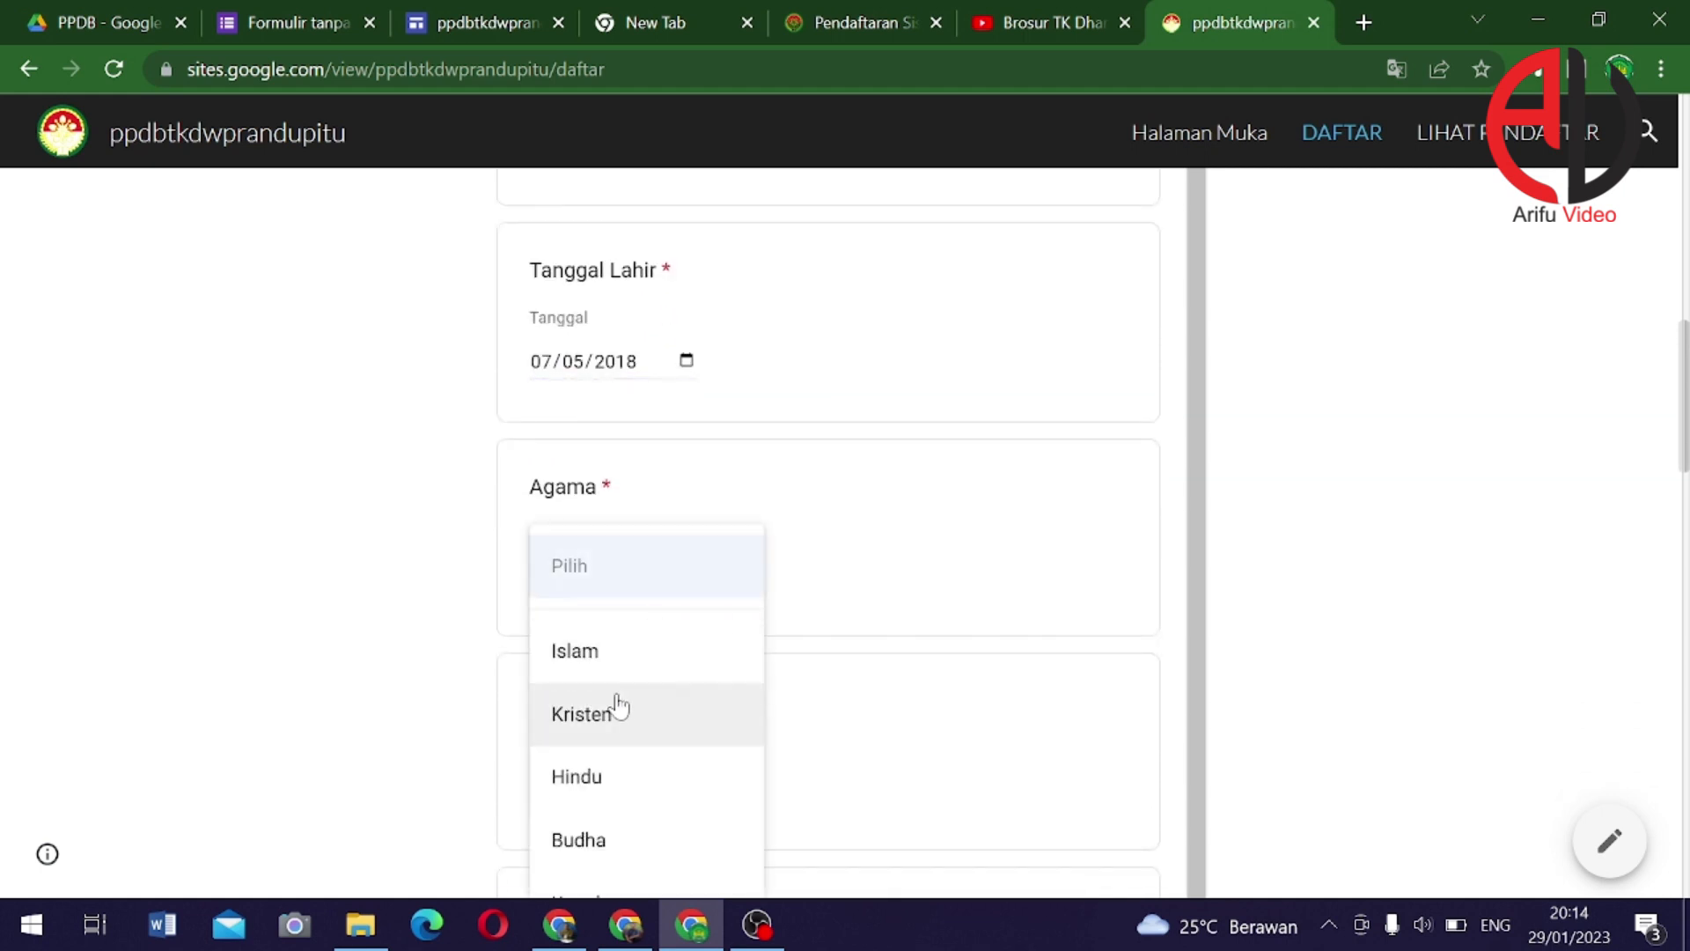
left_click(696, 660)
scroll(691, 653, "down", 2)
left_click(682, 667)
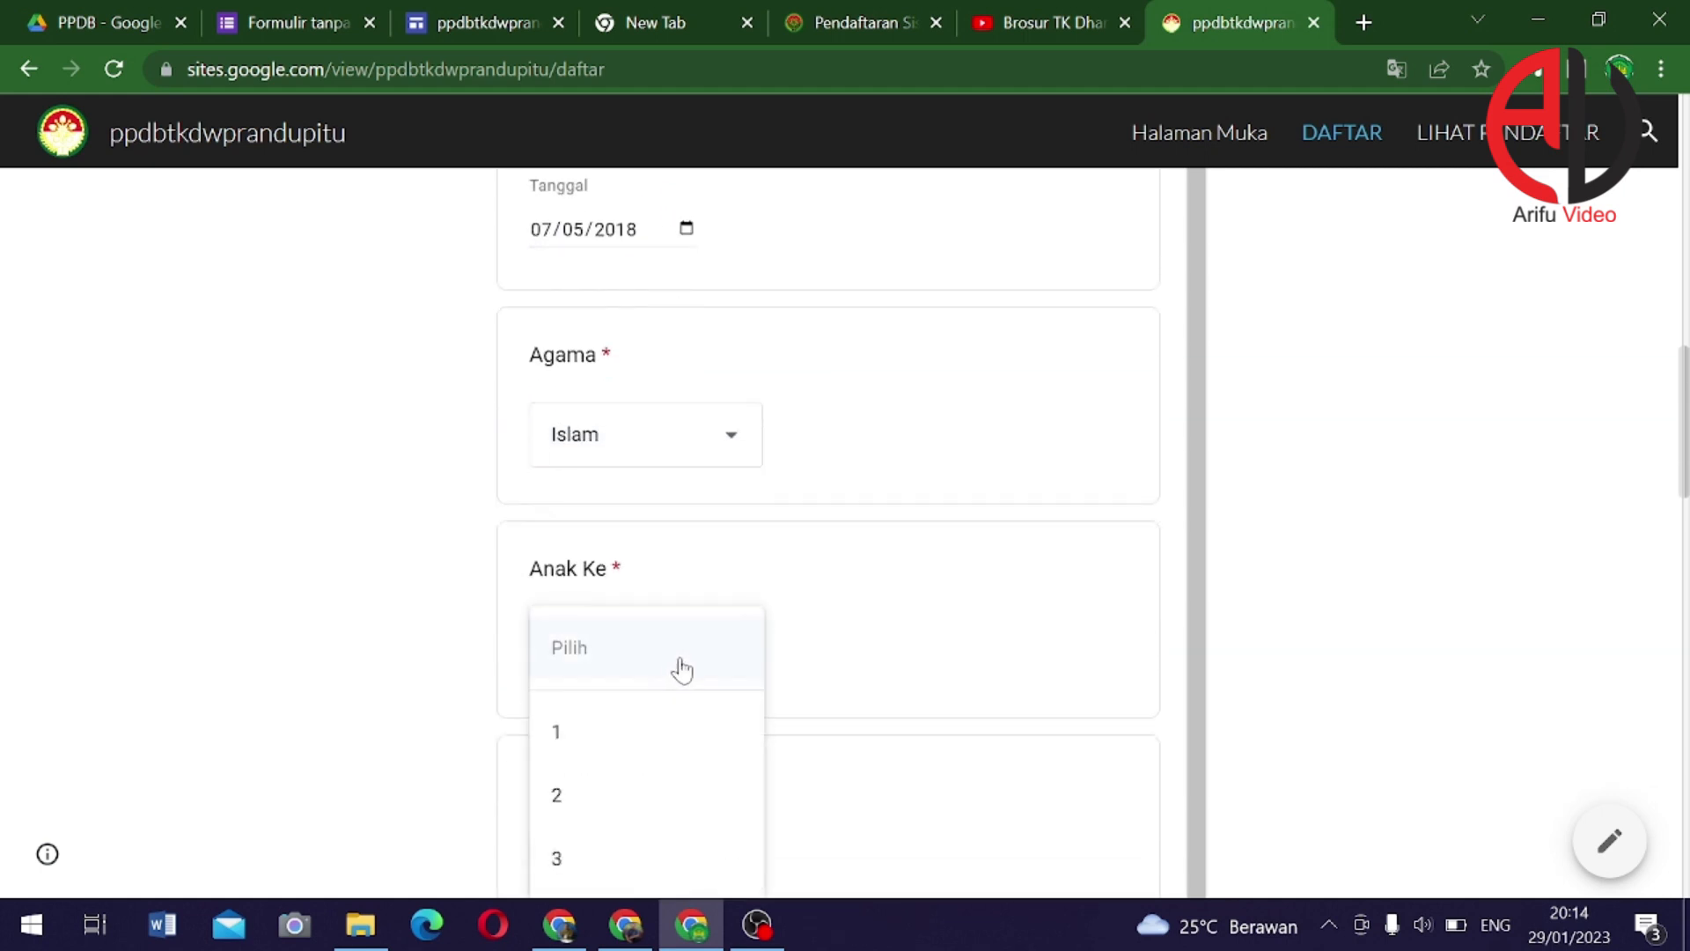
scroll(652, 705, "down", 4)
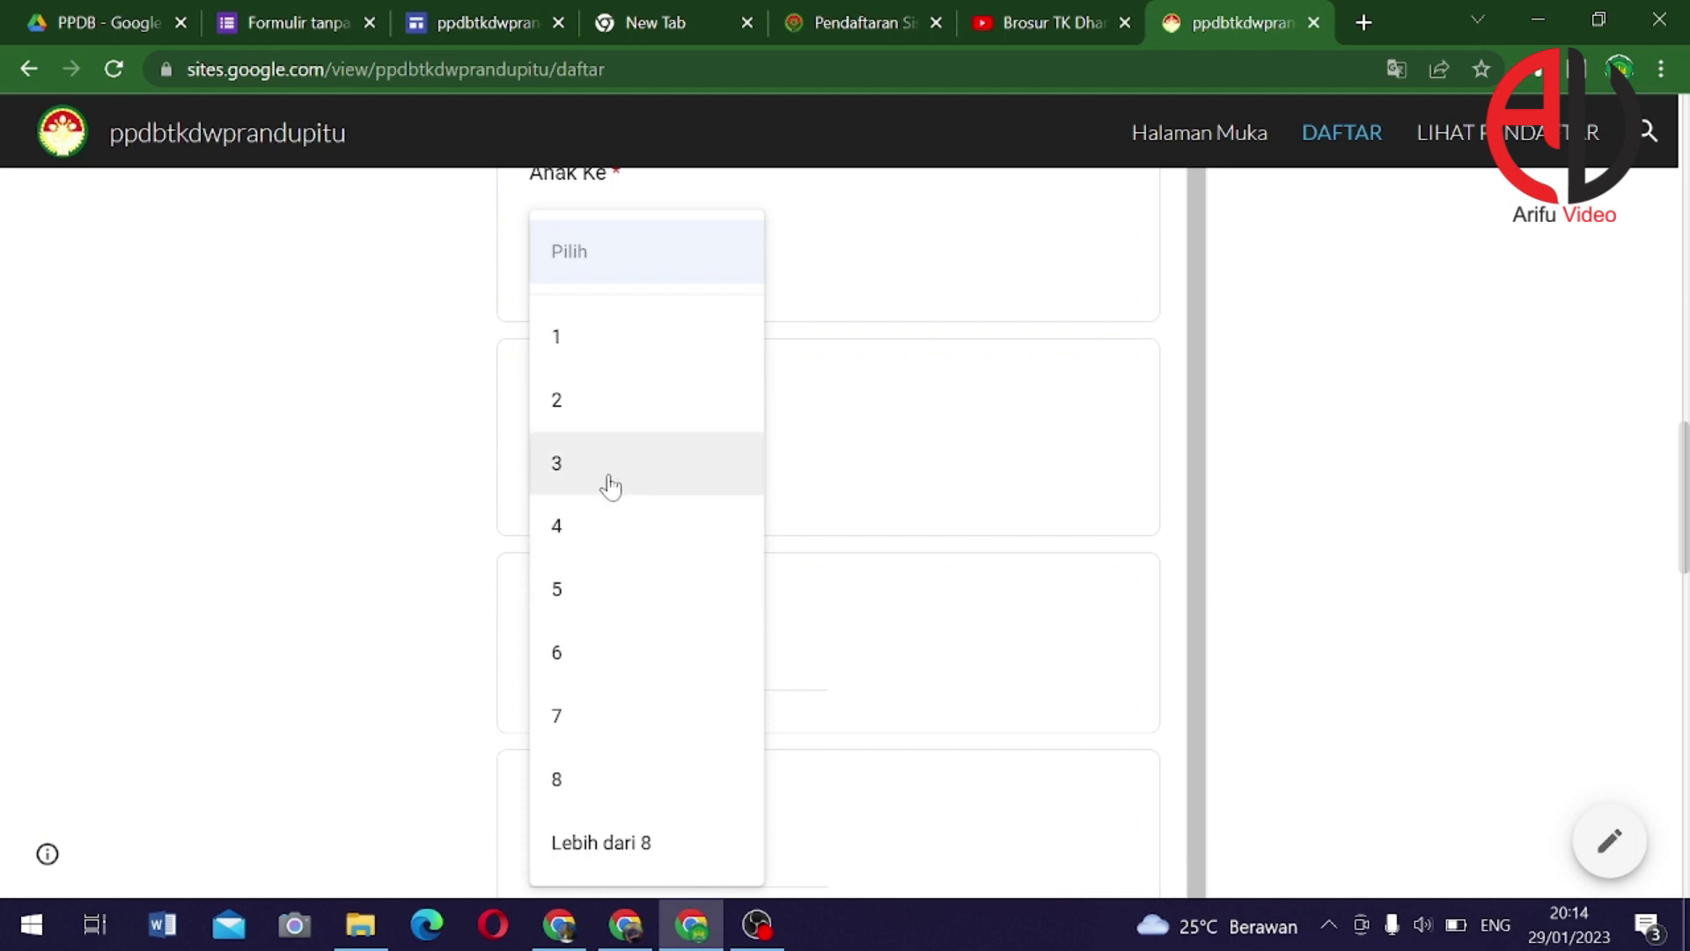
left_click(607, 343)
left_click(682, 484)
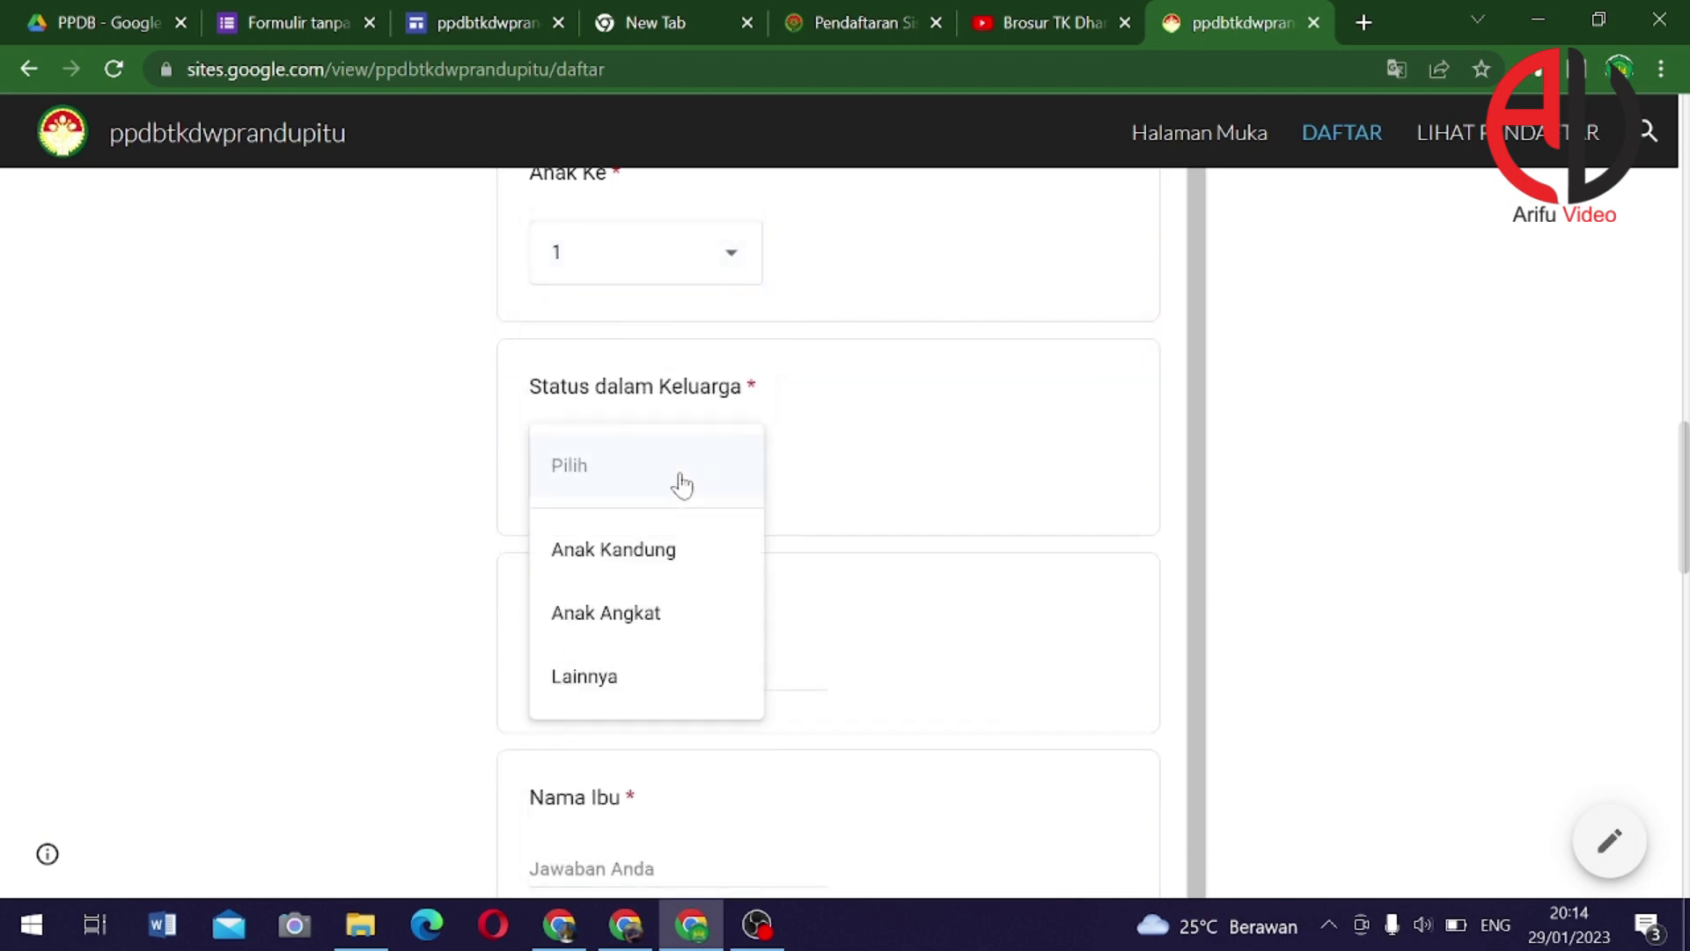
left_click(621, 553)
Enter the father's and mother's names
left_click(698, 671)
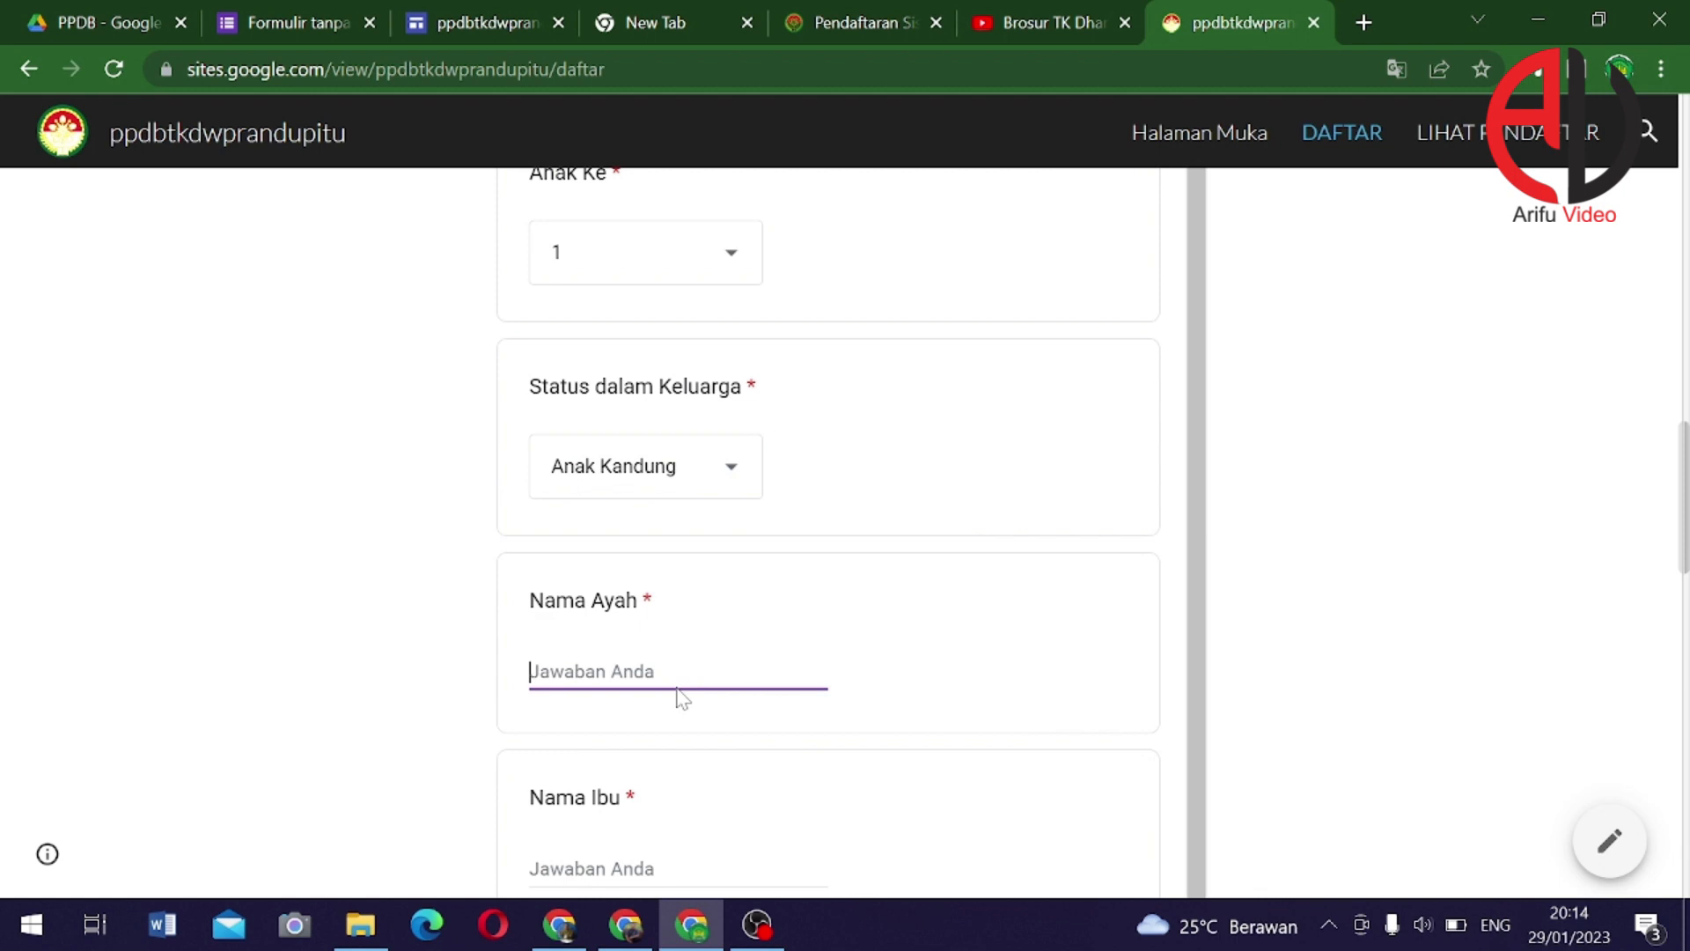
type("M")
key("BackSpace")
type("Ahmad")
scroll(682, 698, "down", 3)
left_click(595, 633)
type("Siti")
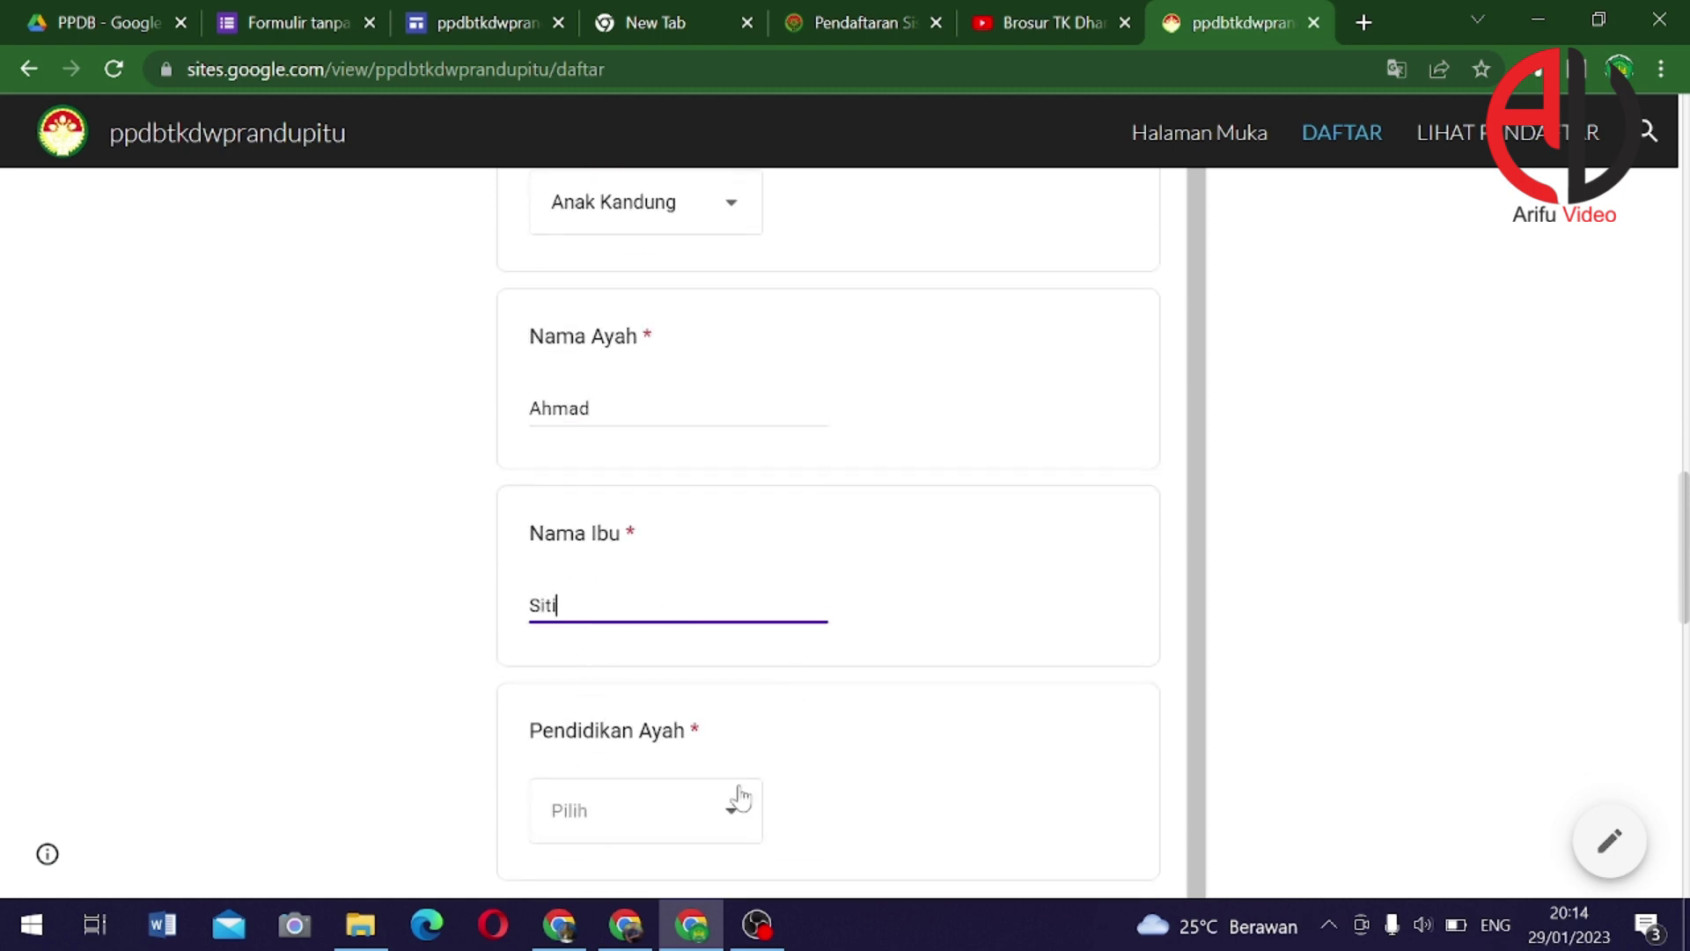
Set father's education S3, mother's education S2, and both occupations to PNS
left_click(738, 800)
left_click(619, 750)
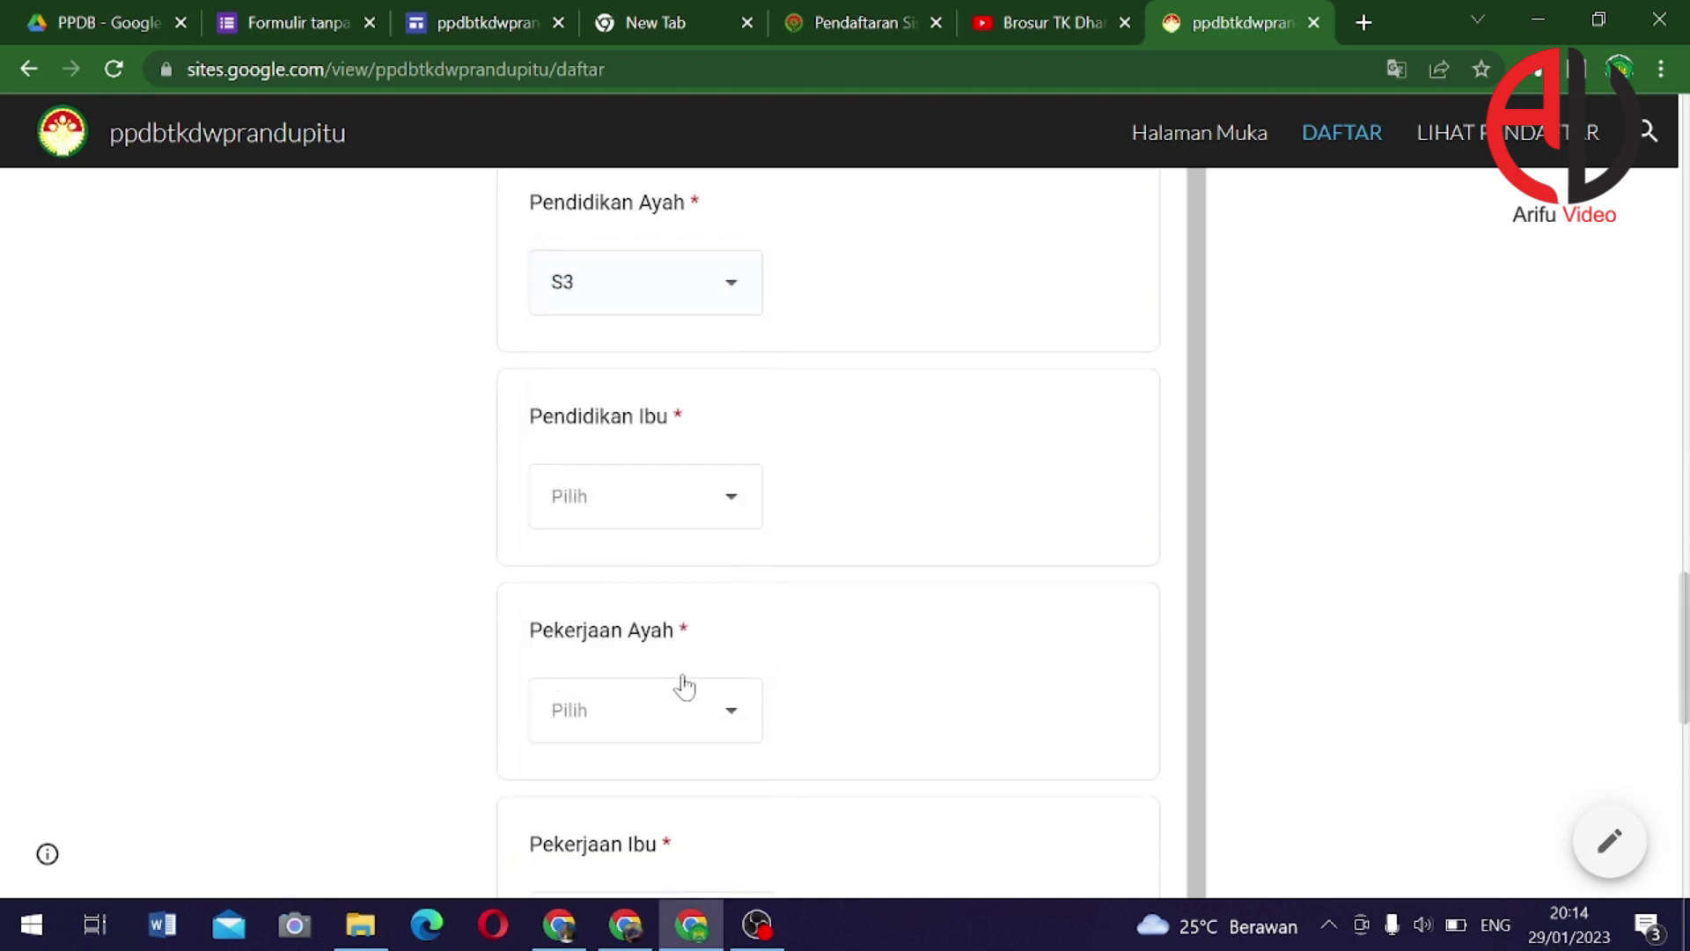
left_click(668, 503)
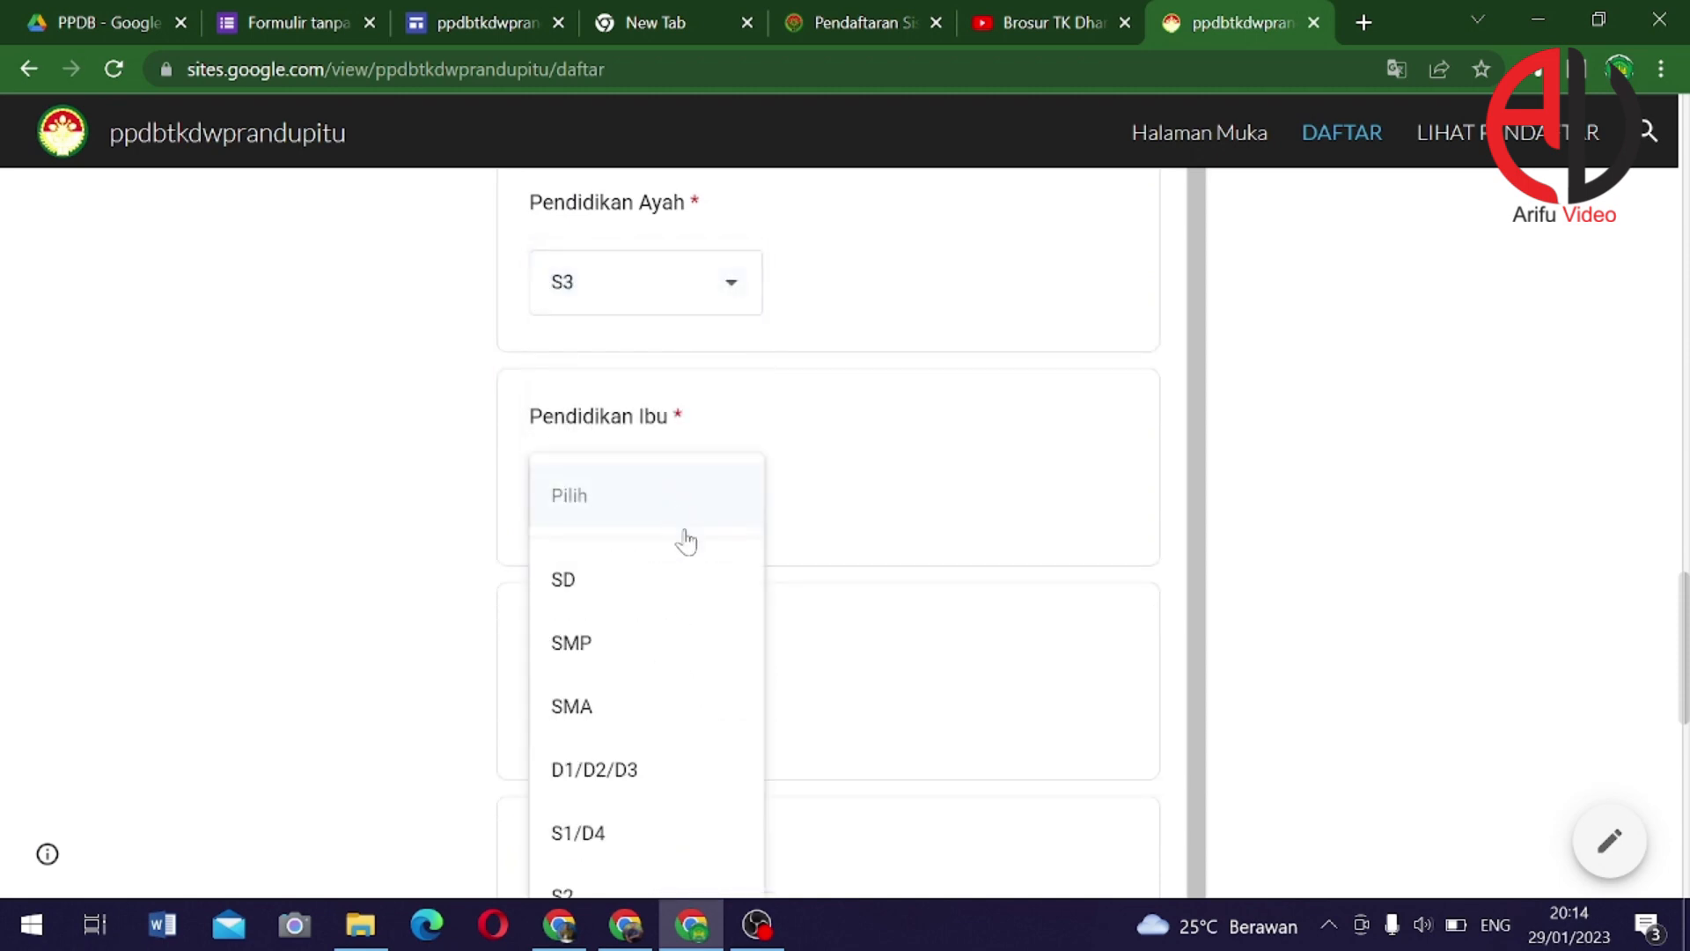
left_click(589, 524)
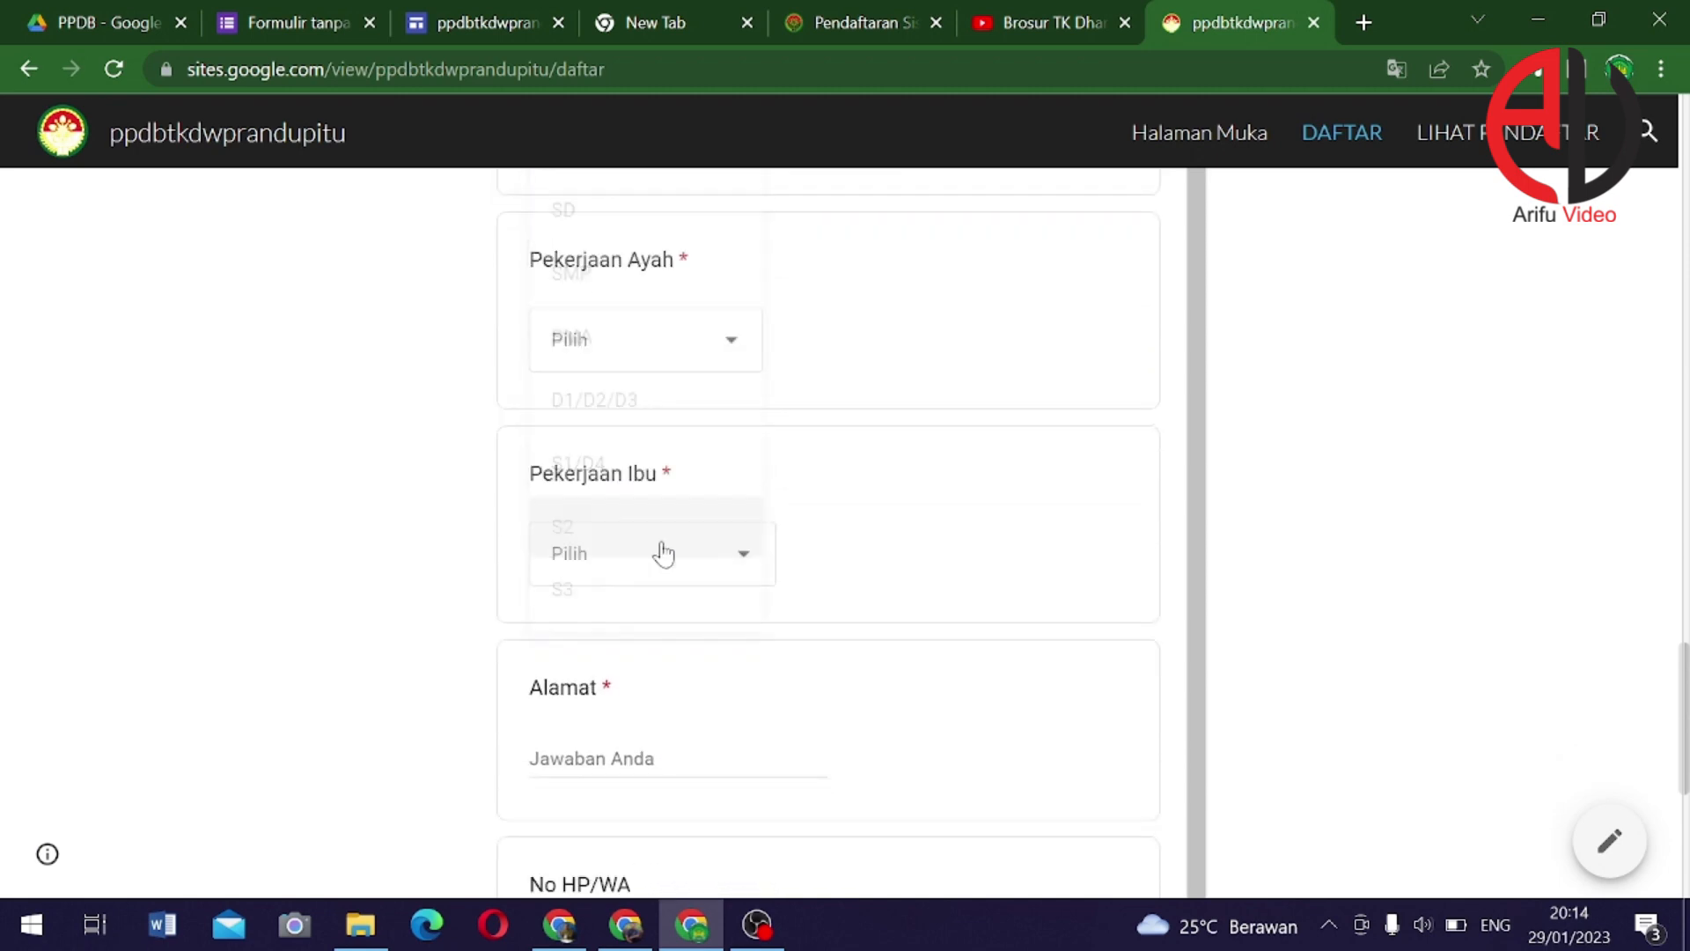
left_click(673, 567)
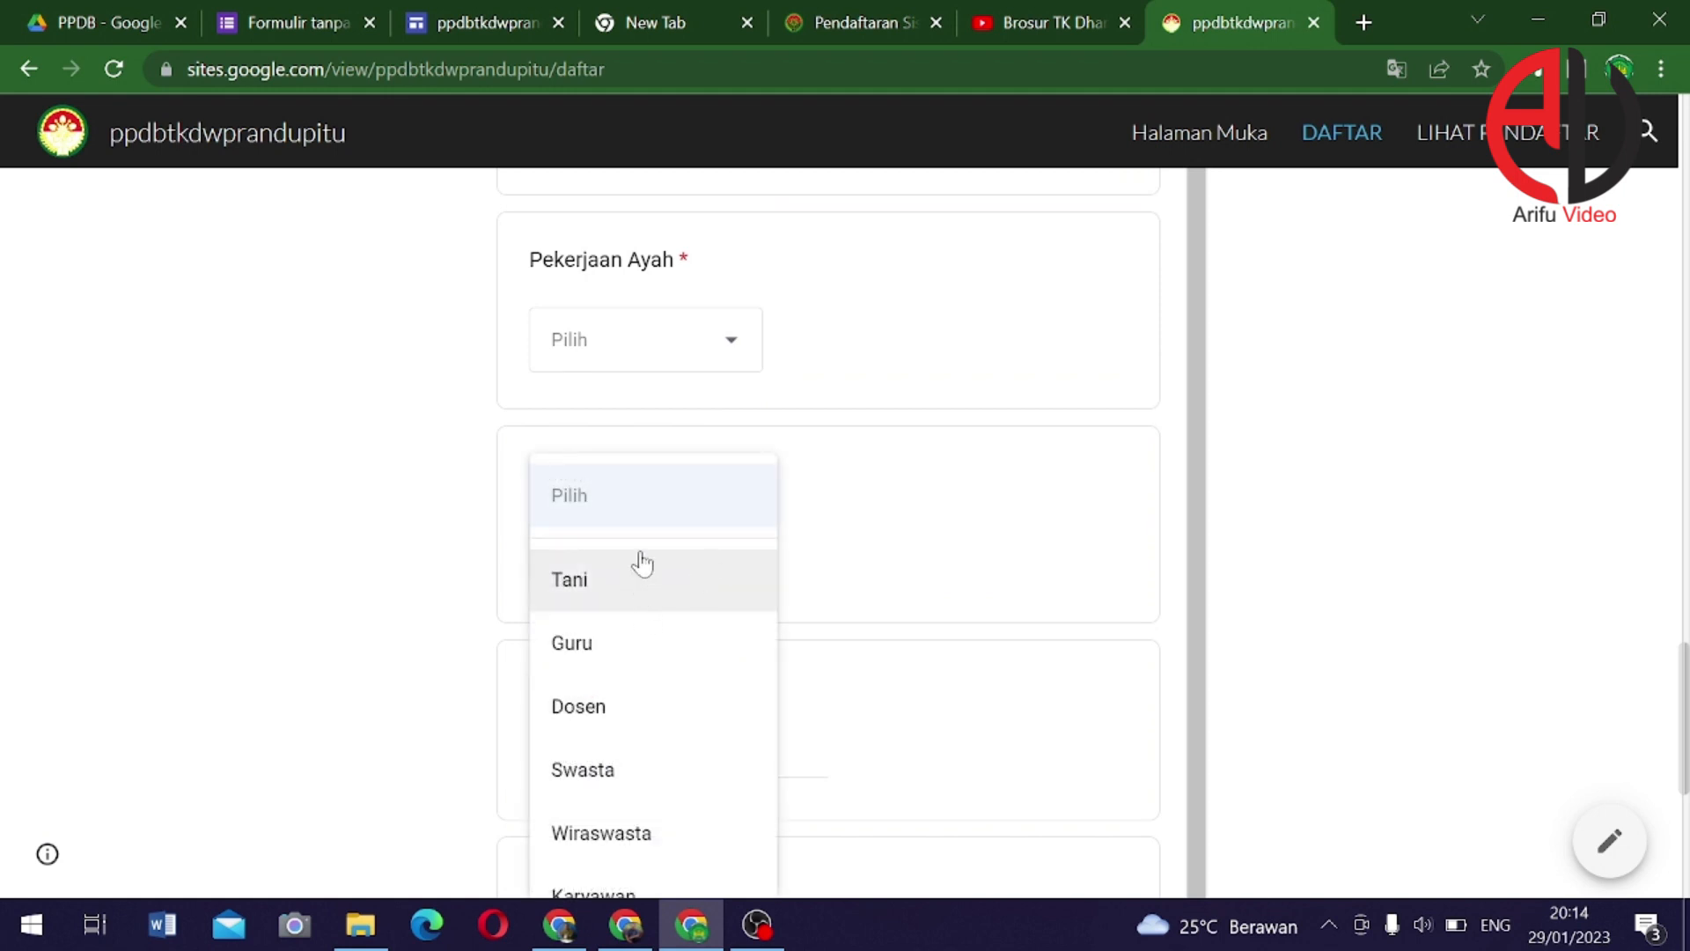
left_click(688, 351)
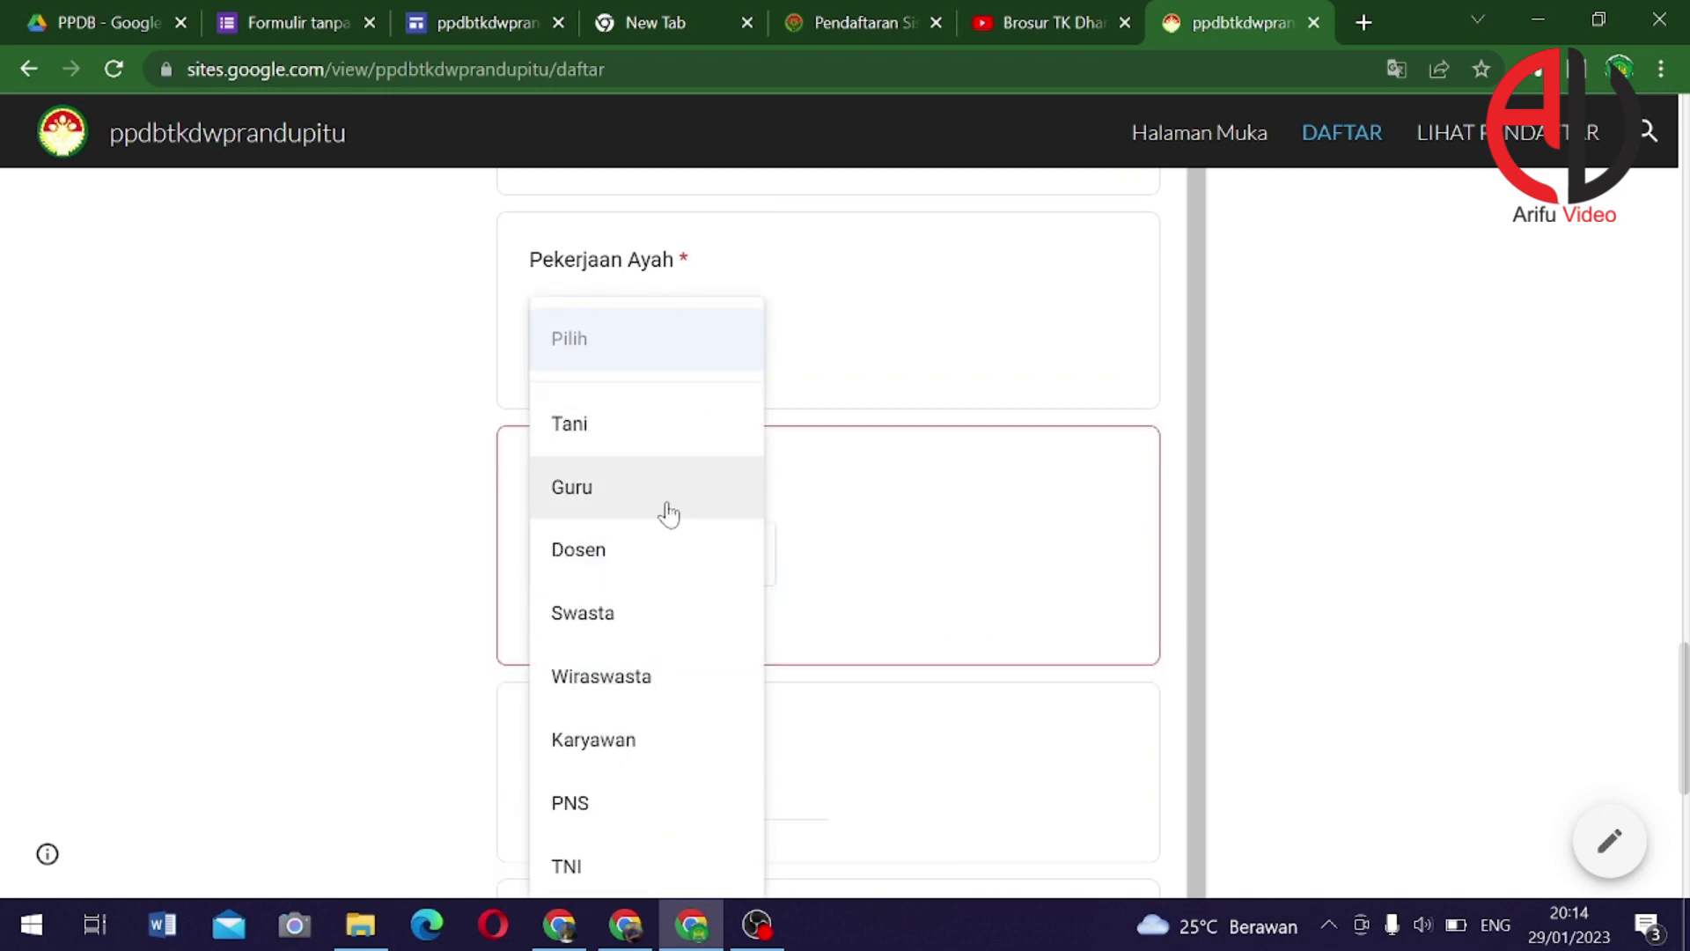
left_click(601, 817)
left_click(660, 564)
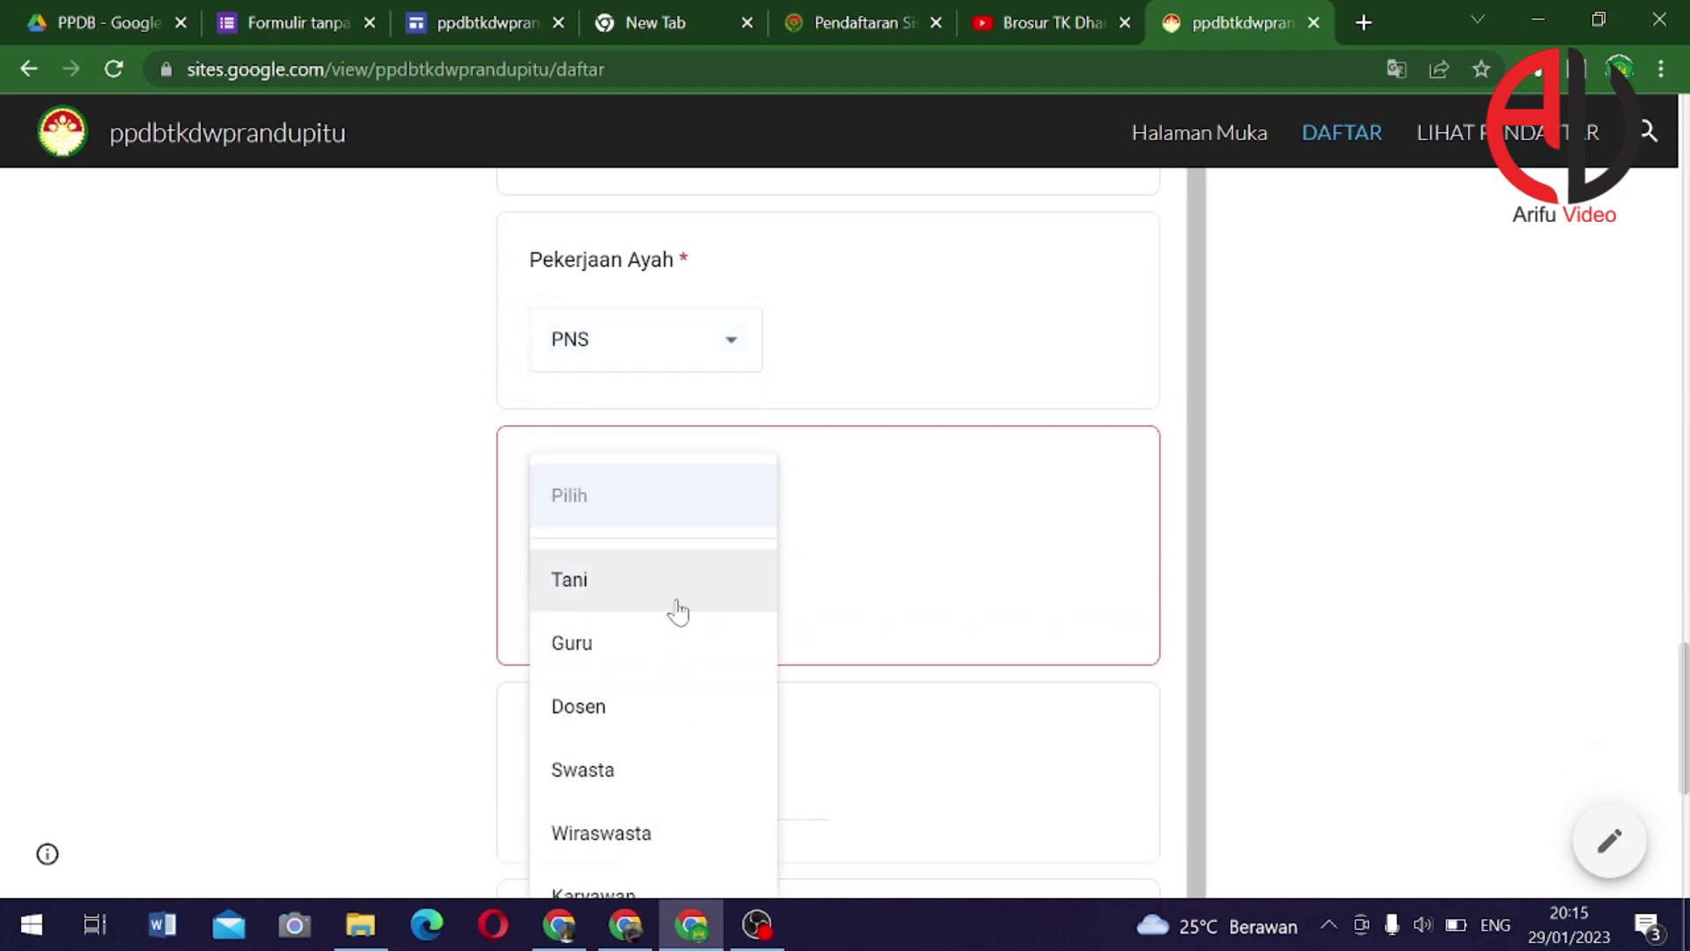
scroll(647, 762, "down", 3)
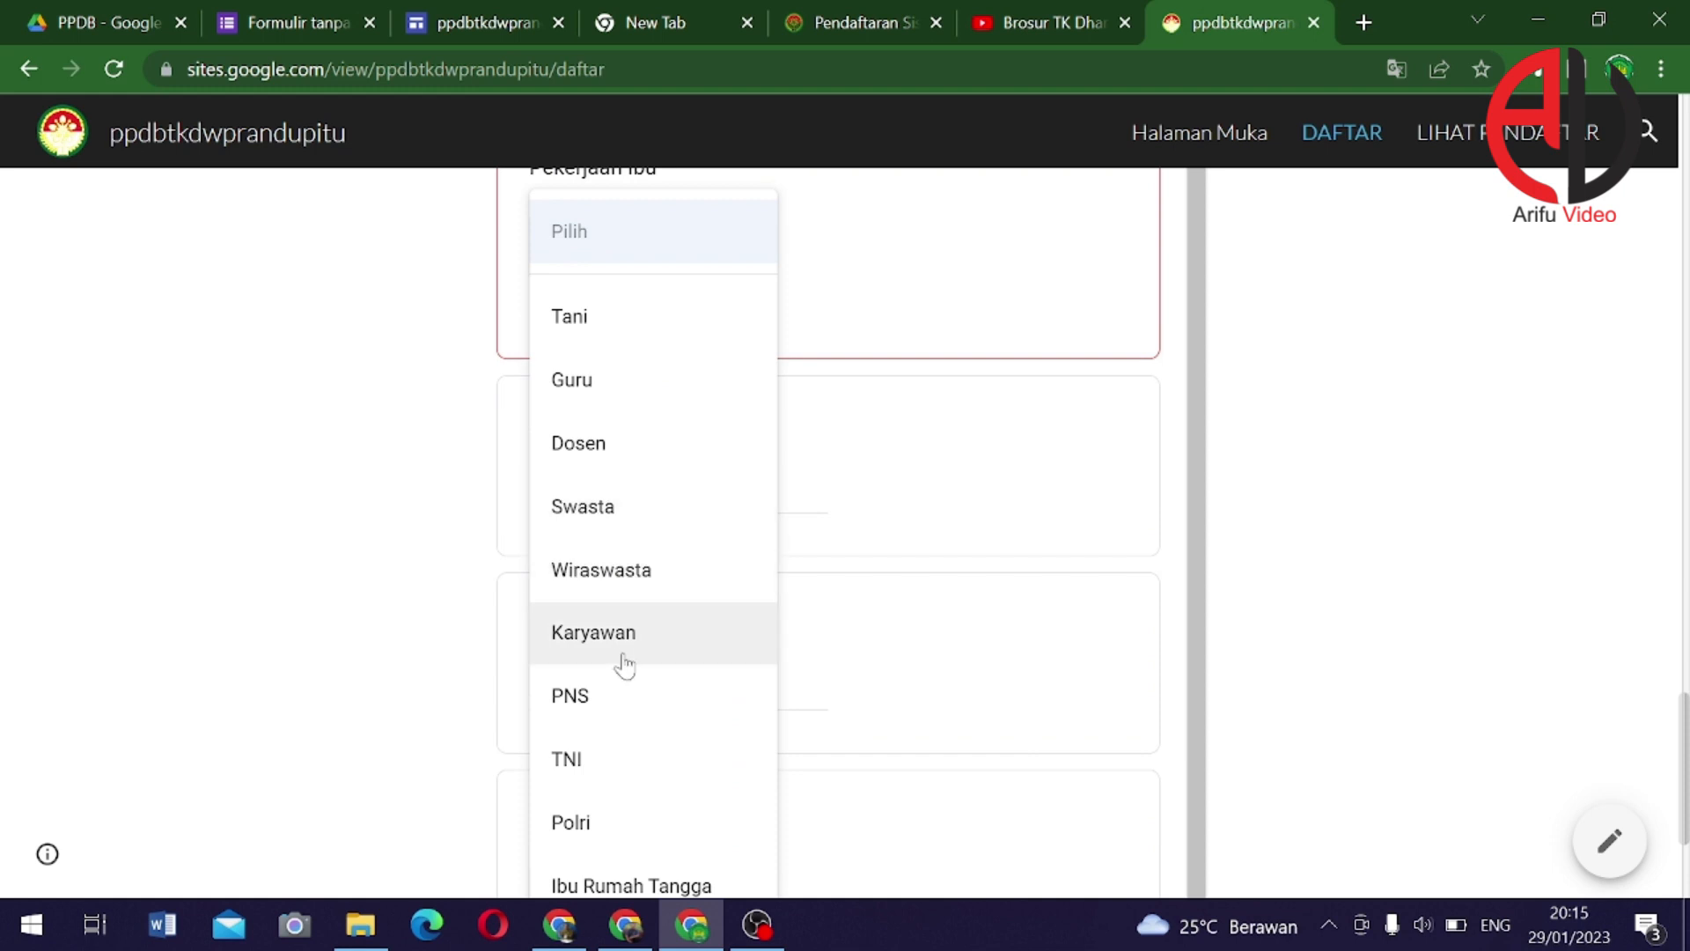
left_click(615, 706)
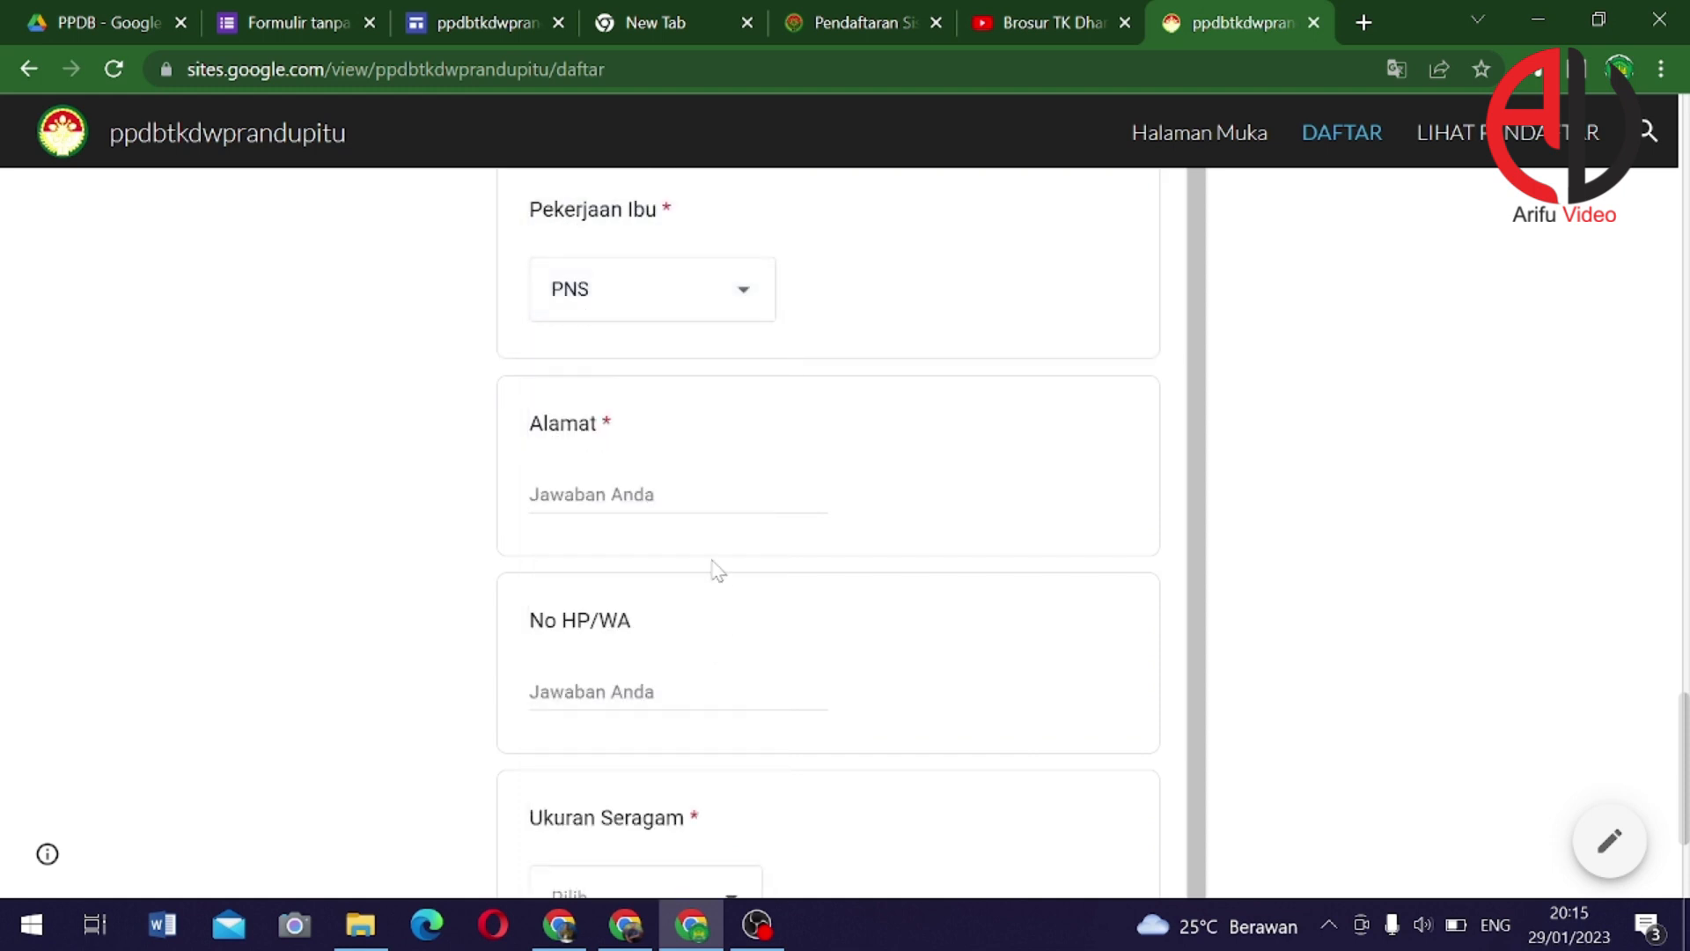
Fill in the Alamat address and a No HP/WA phone number
scroll(649, 461, "down", 2)
left_click(530, 361)
type("Randupitu")
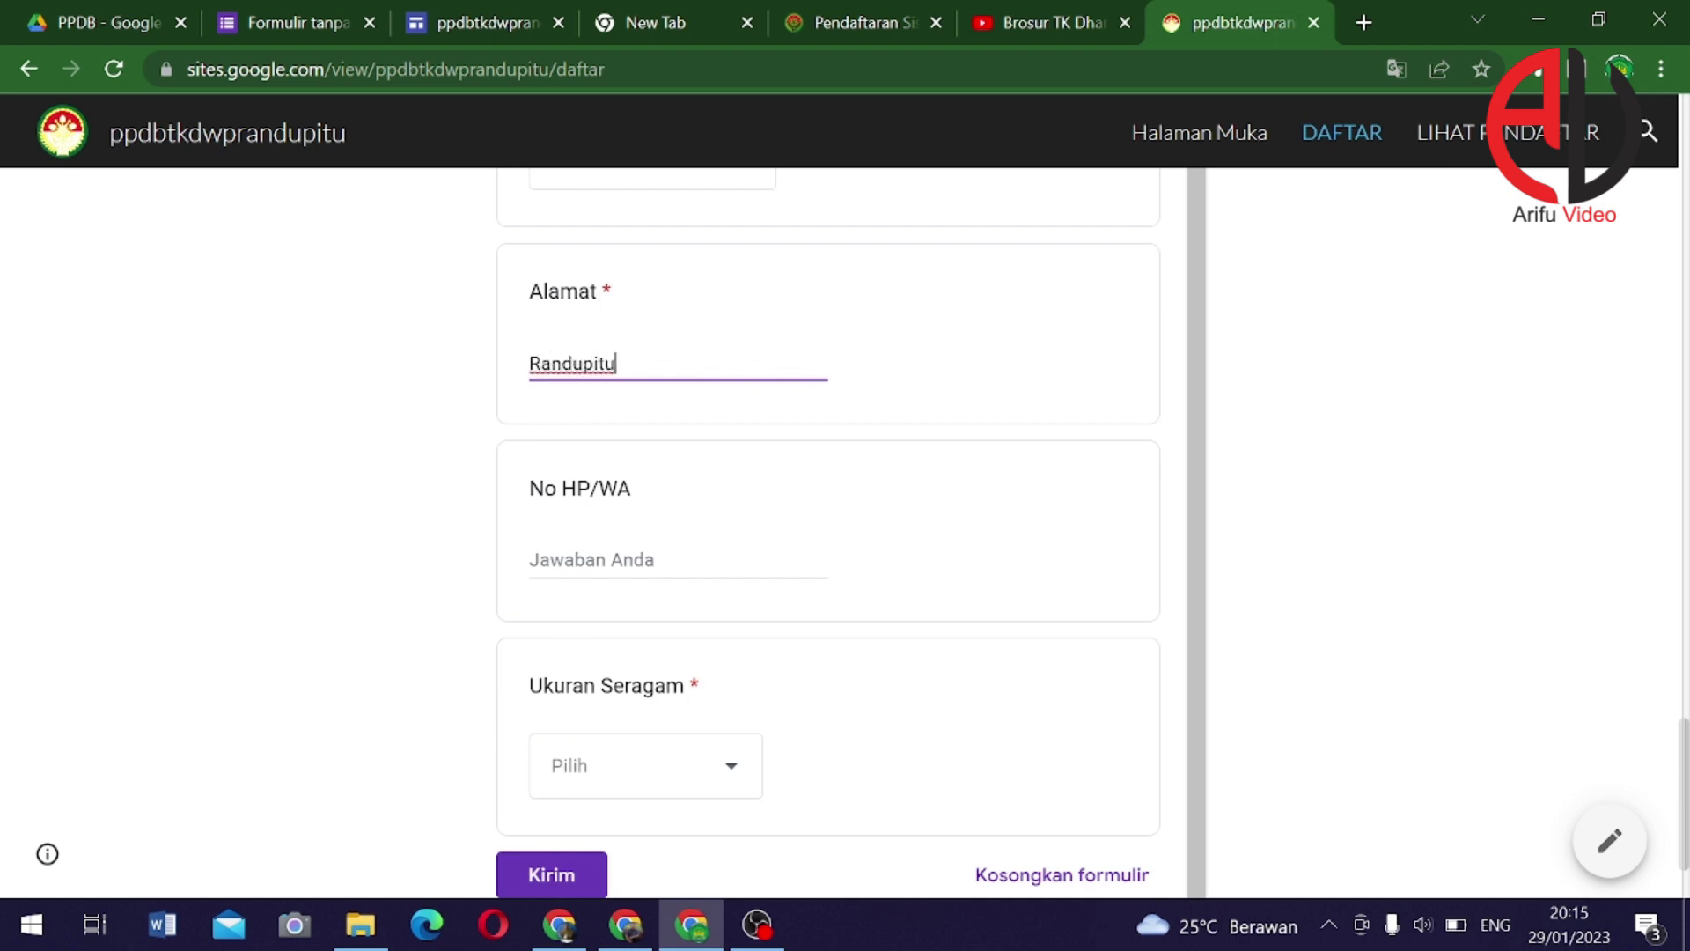
left_click(564, 561)
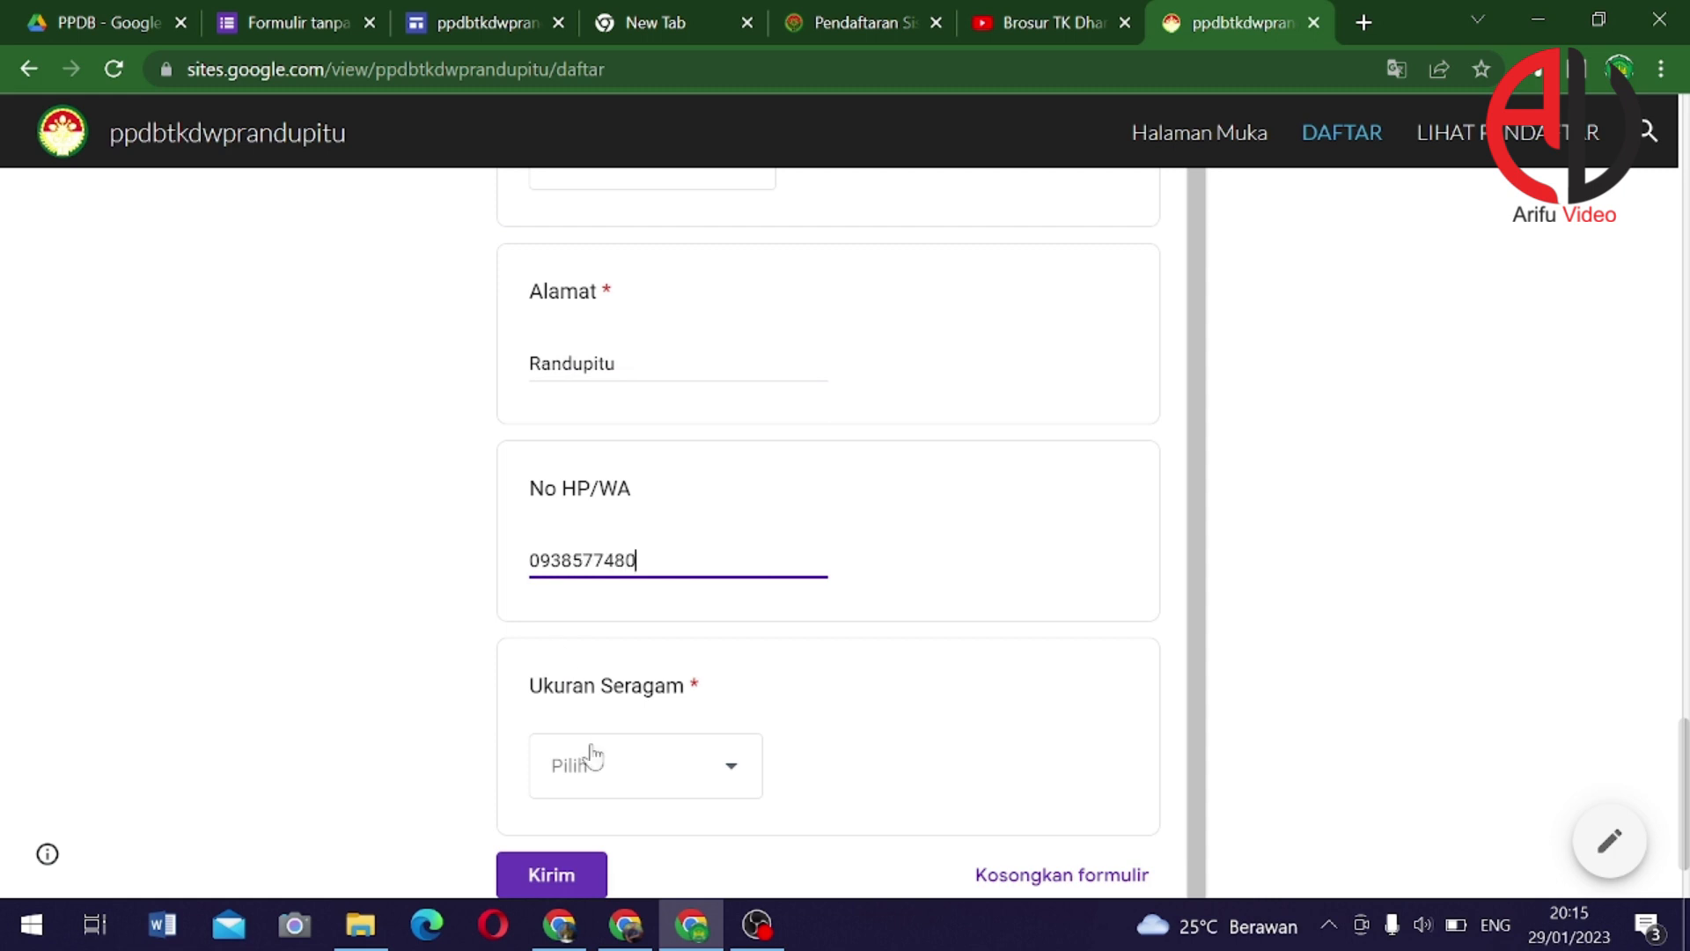
Choose uniform size M and submit the registration form
left_click(592, 755)
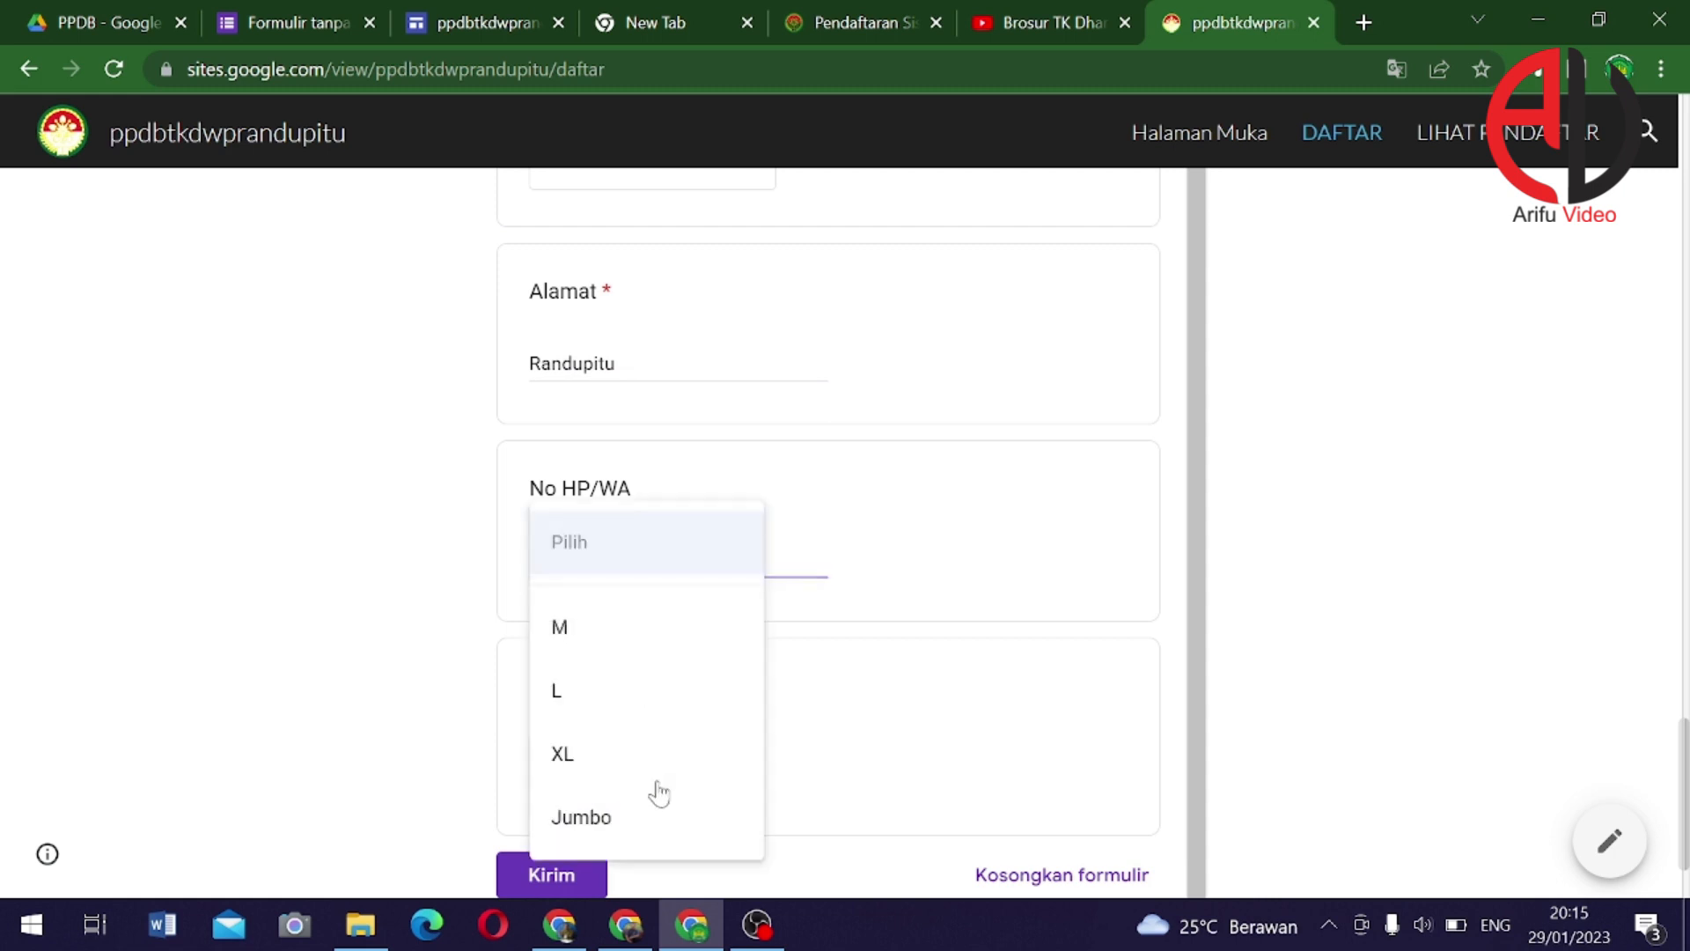
left_click(579, 643)
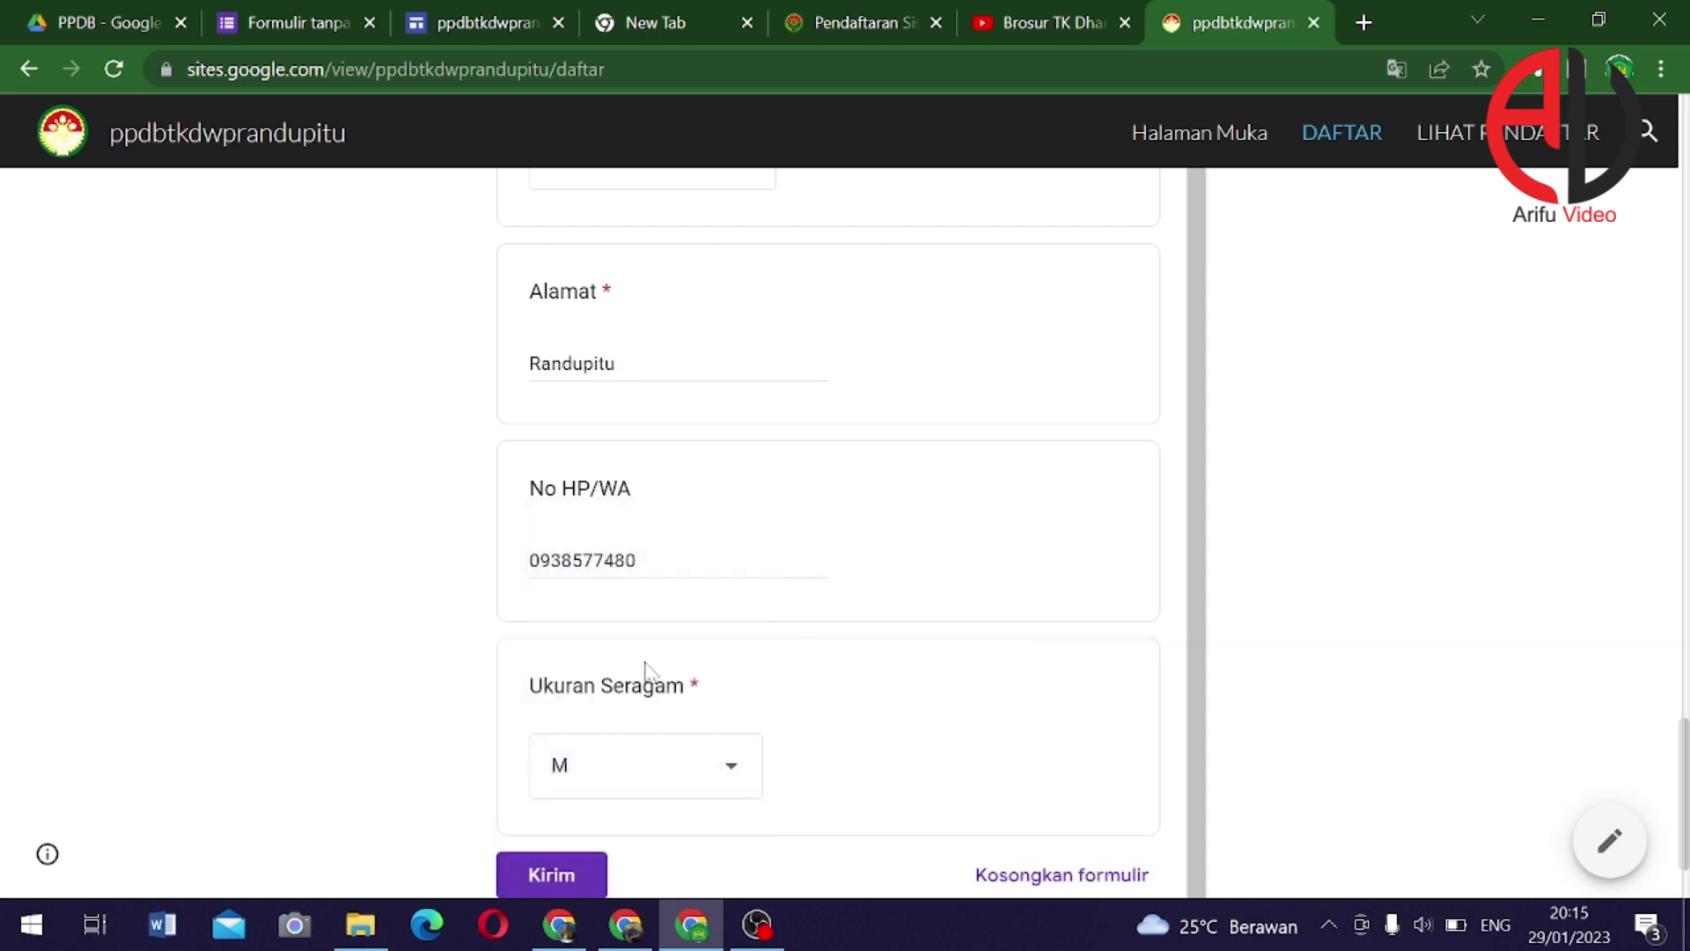
scroll(646, 671, "down", 2)
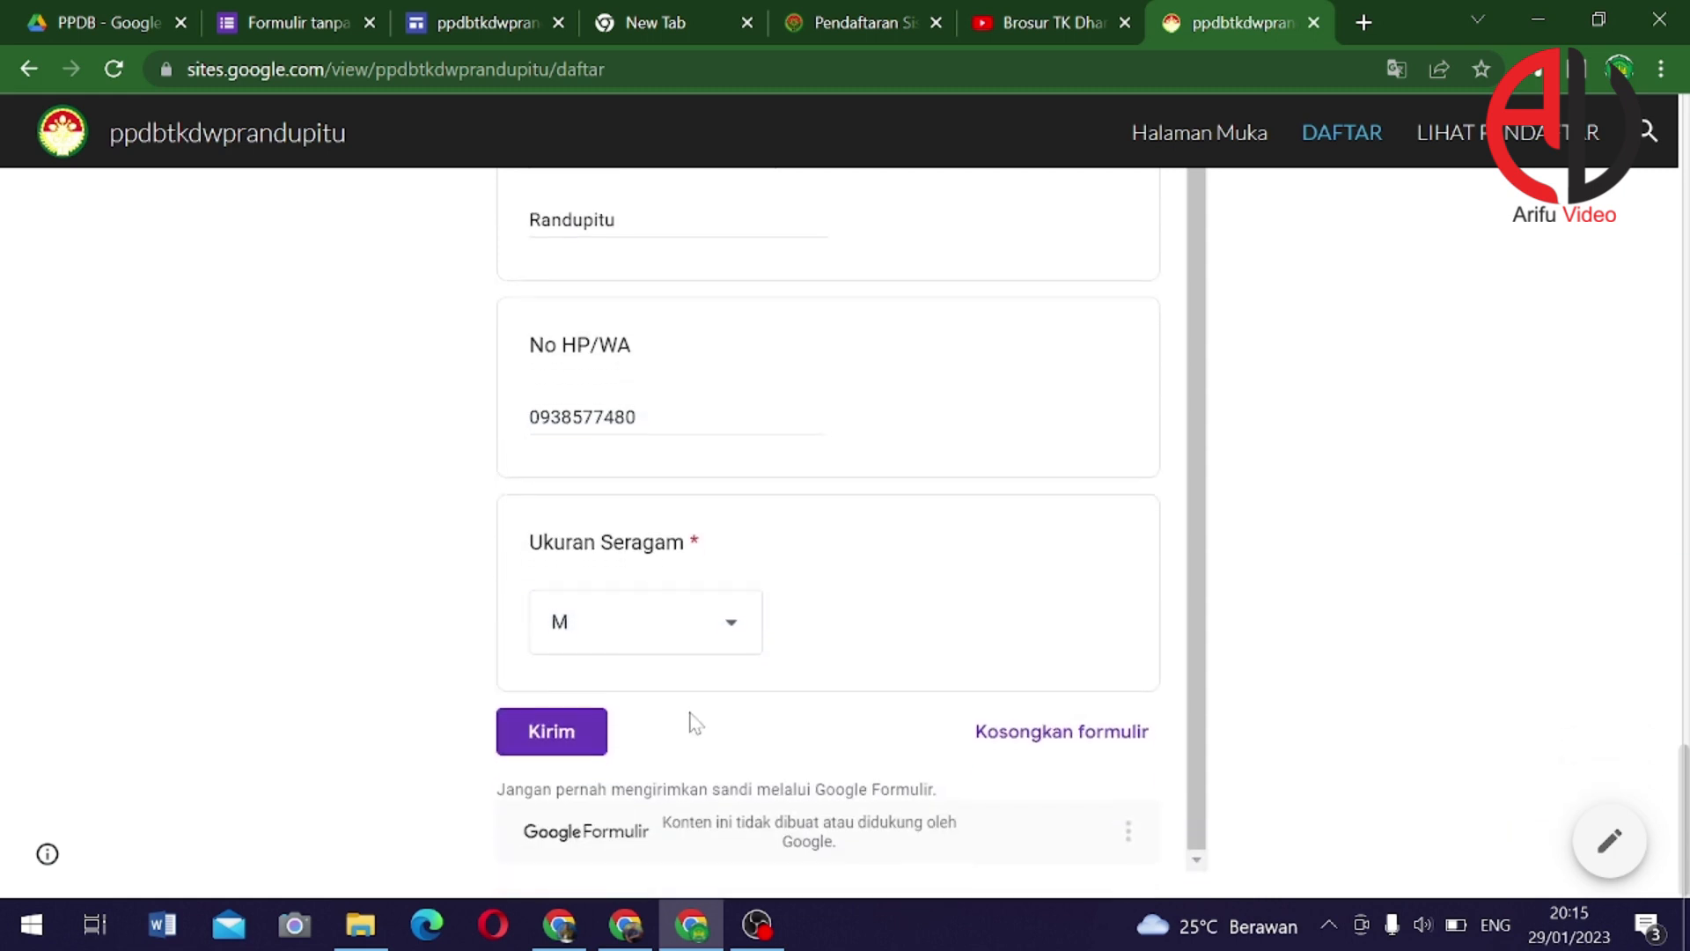
left_click(553, 729)
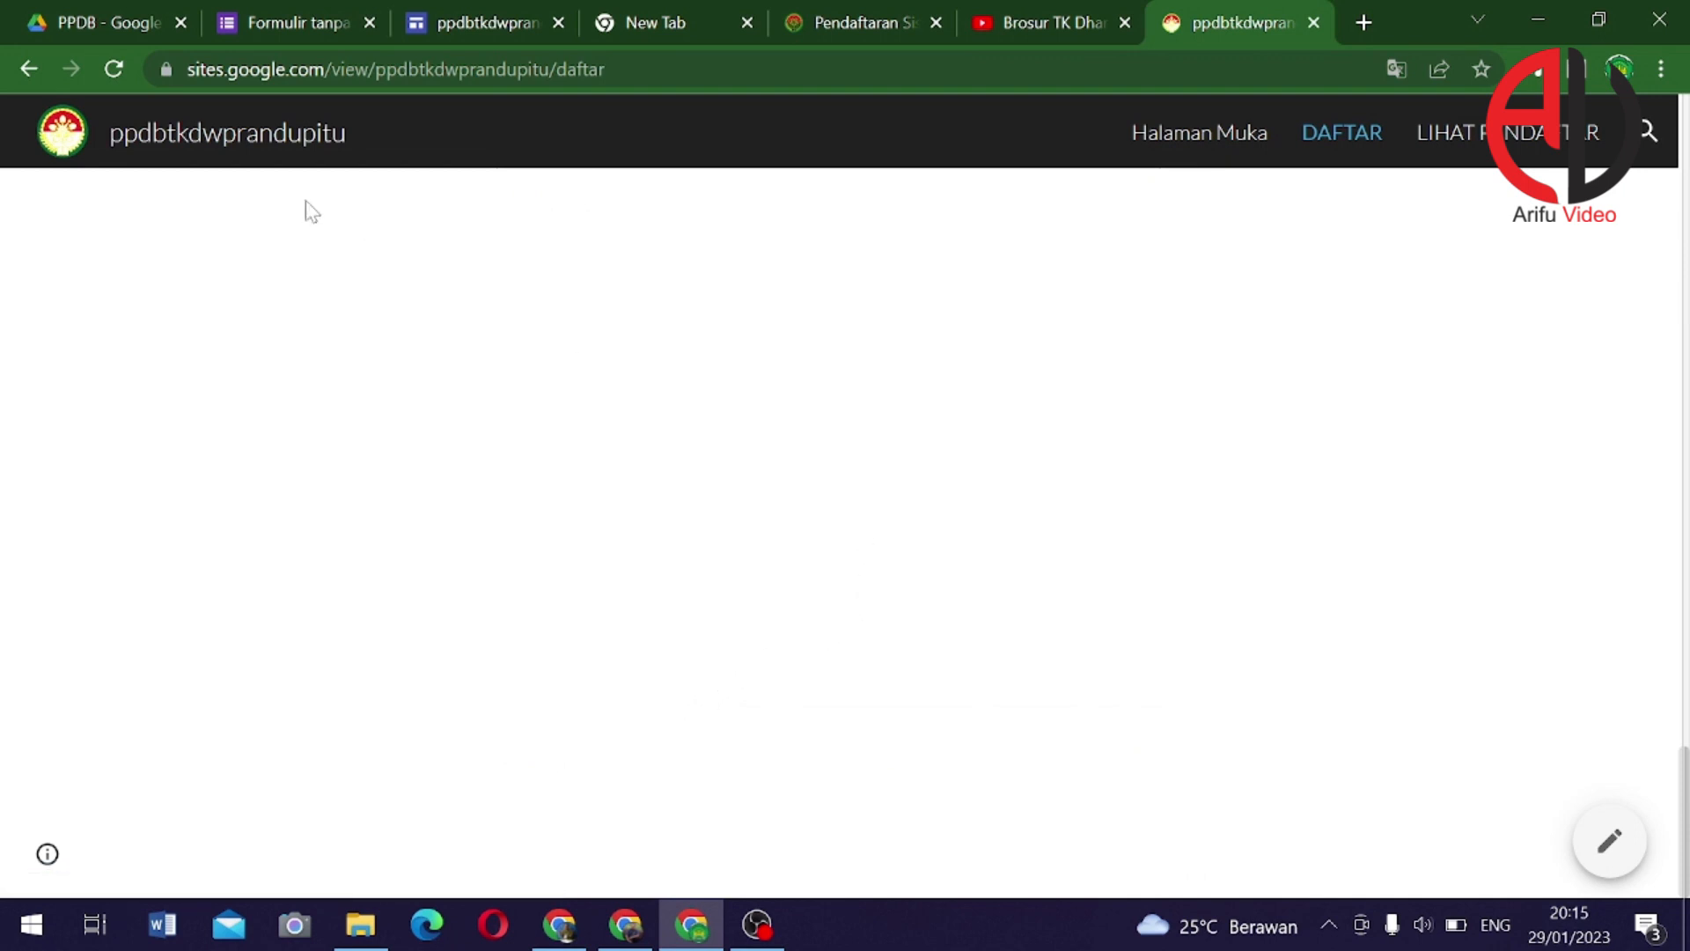
left_click(91, 19)
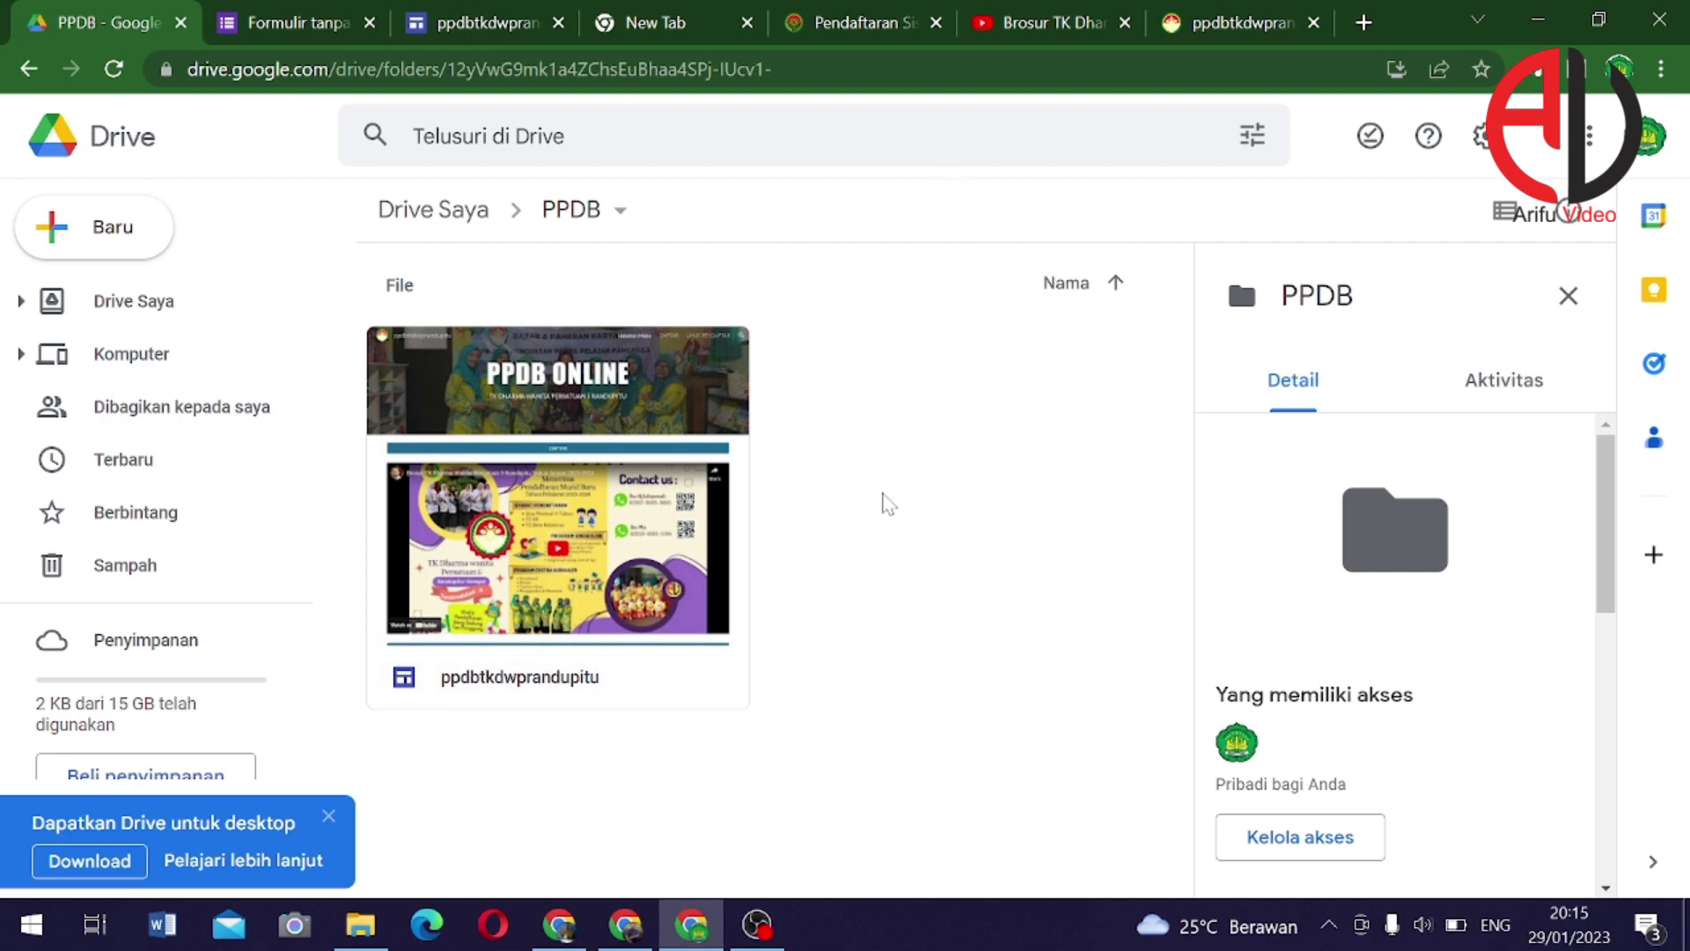
Reload the PPDB Drive folder and open Formulir tanpa judul in the form editor
left_click(113, 68)
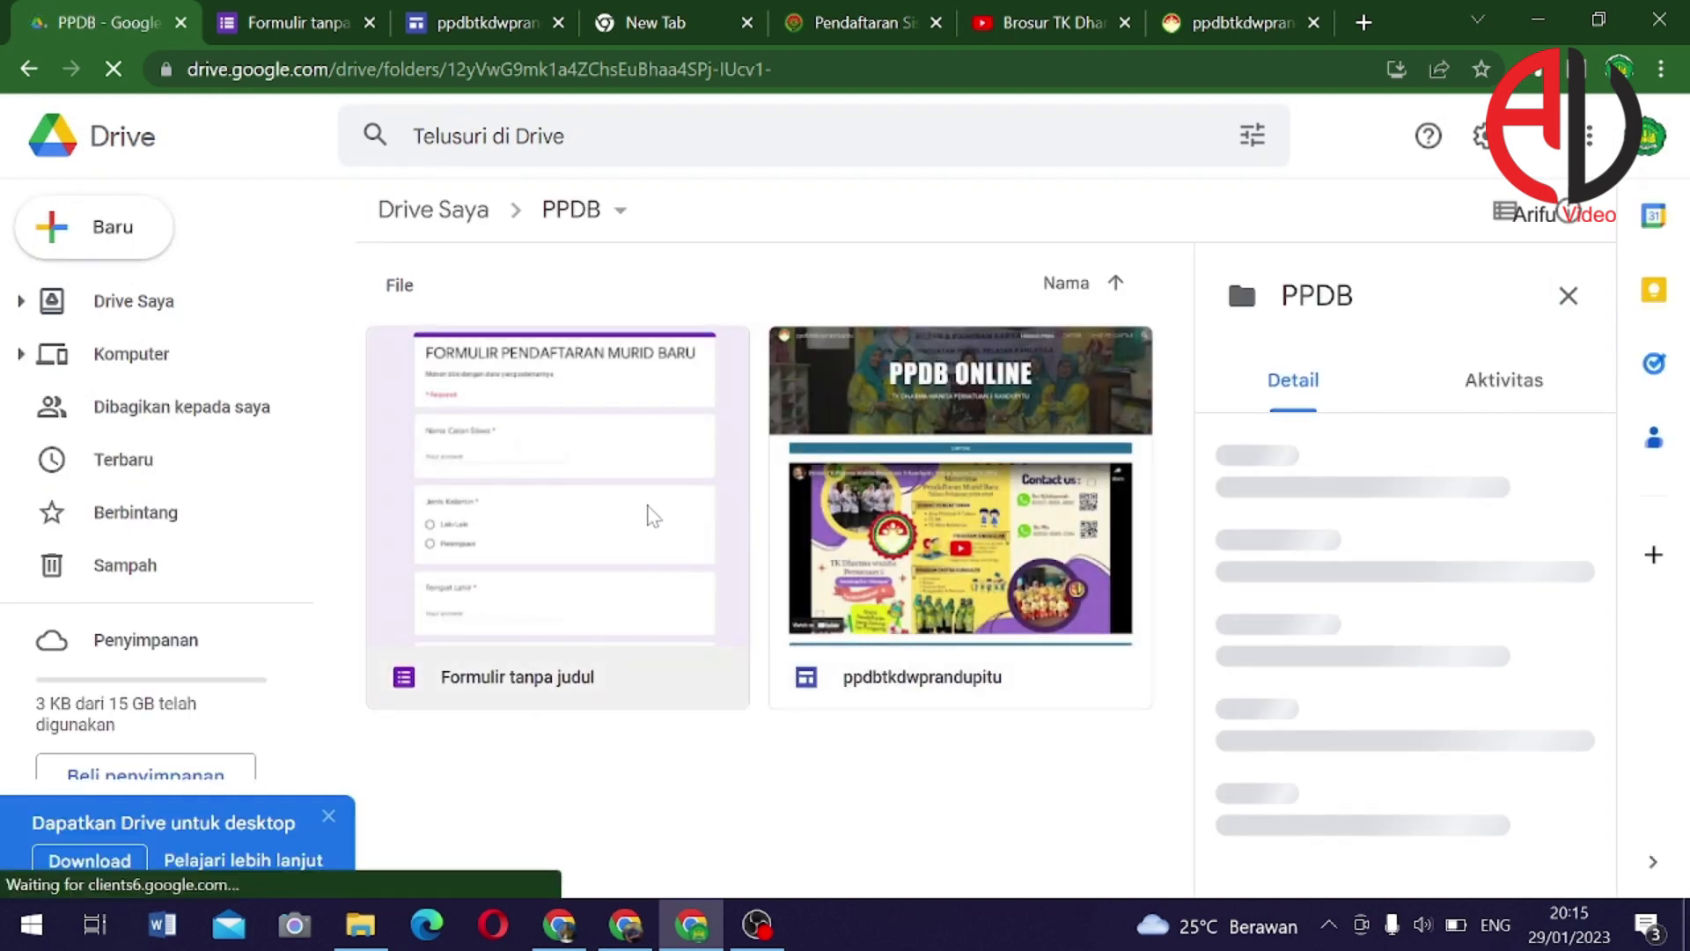
double_click(559, 515)
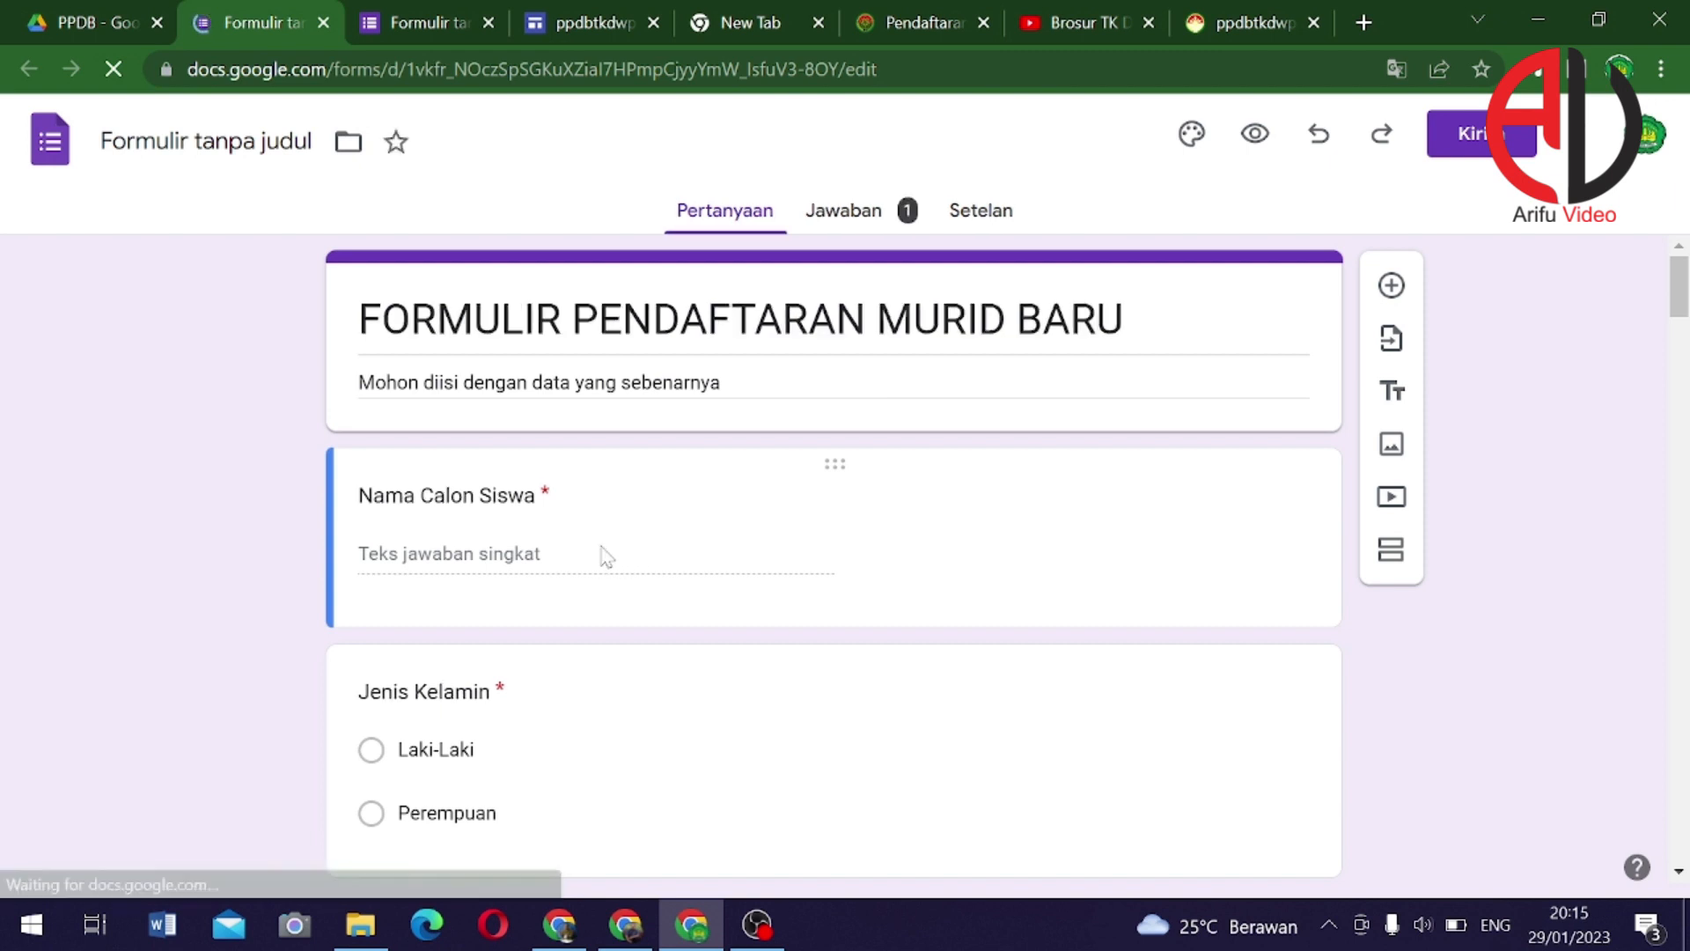
From the Jawaban tab, link responses to a new spreadsheet with Buat spreadsheet baru
left_click(845, 212)
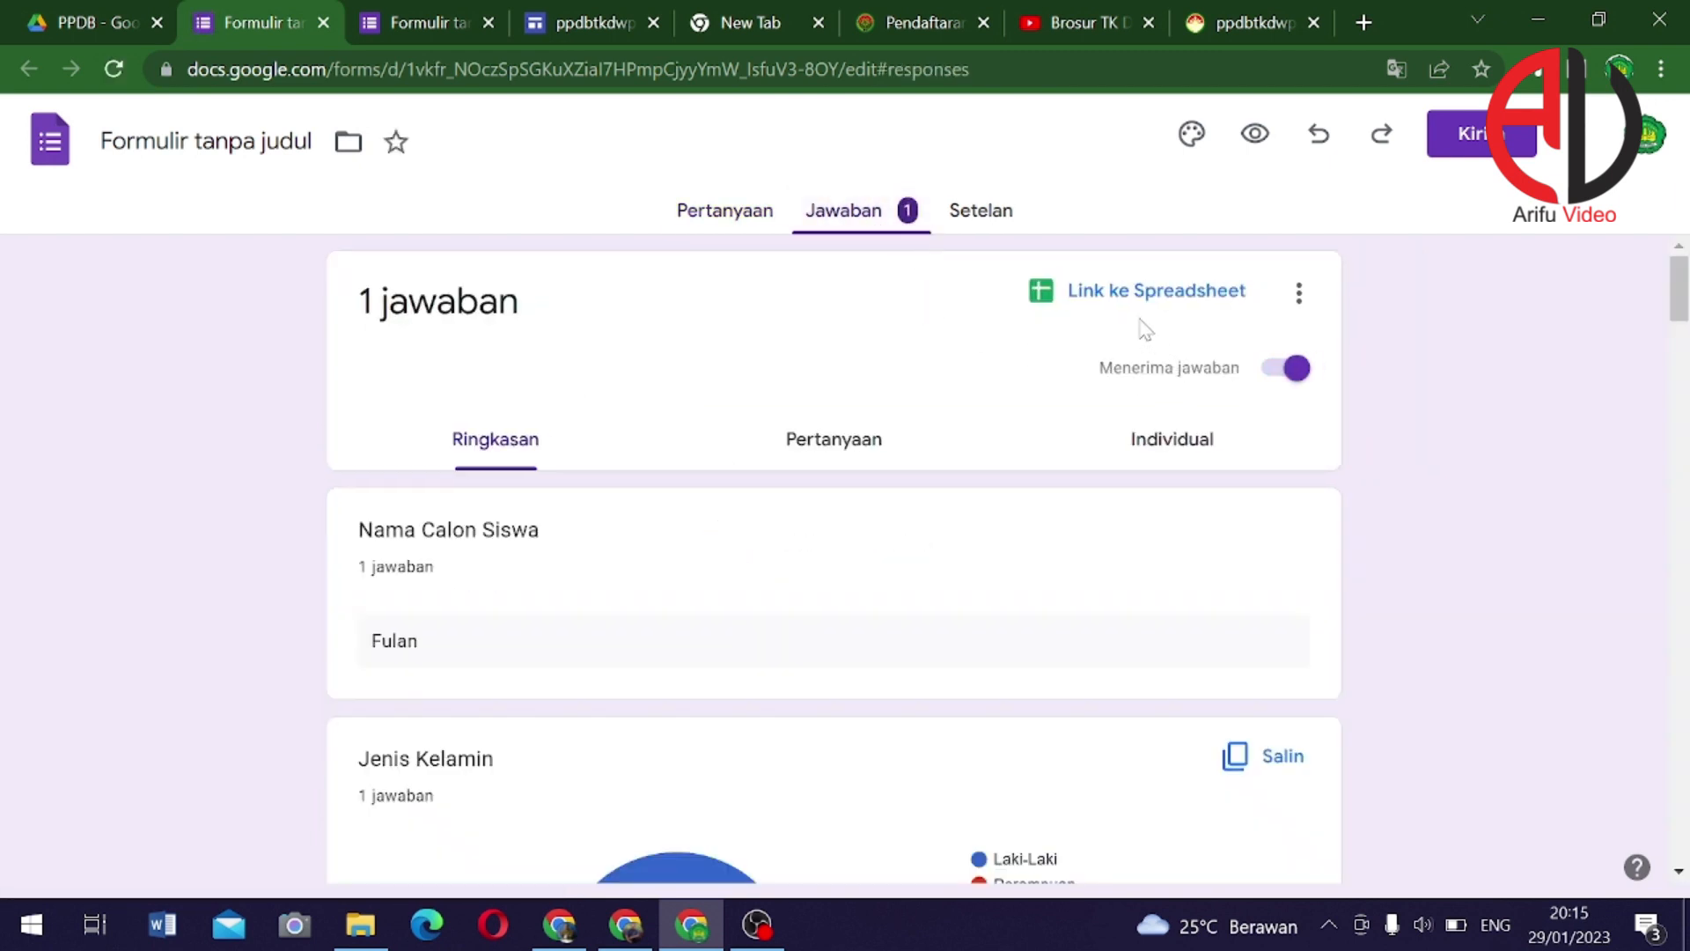
left_click(1133, 301)
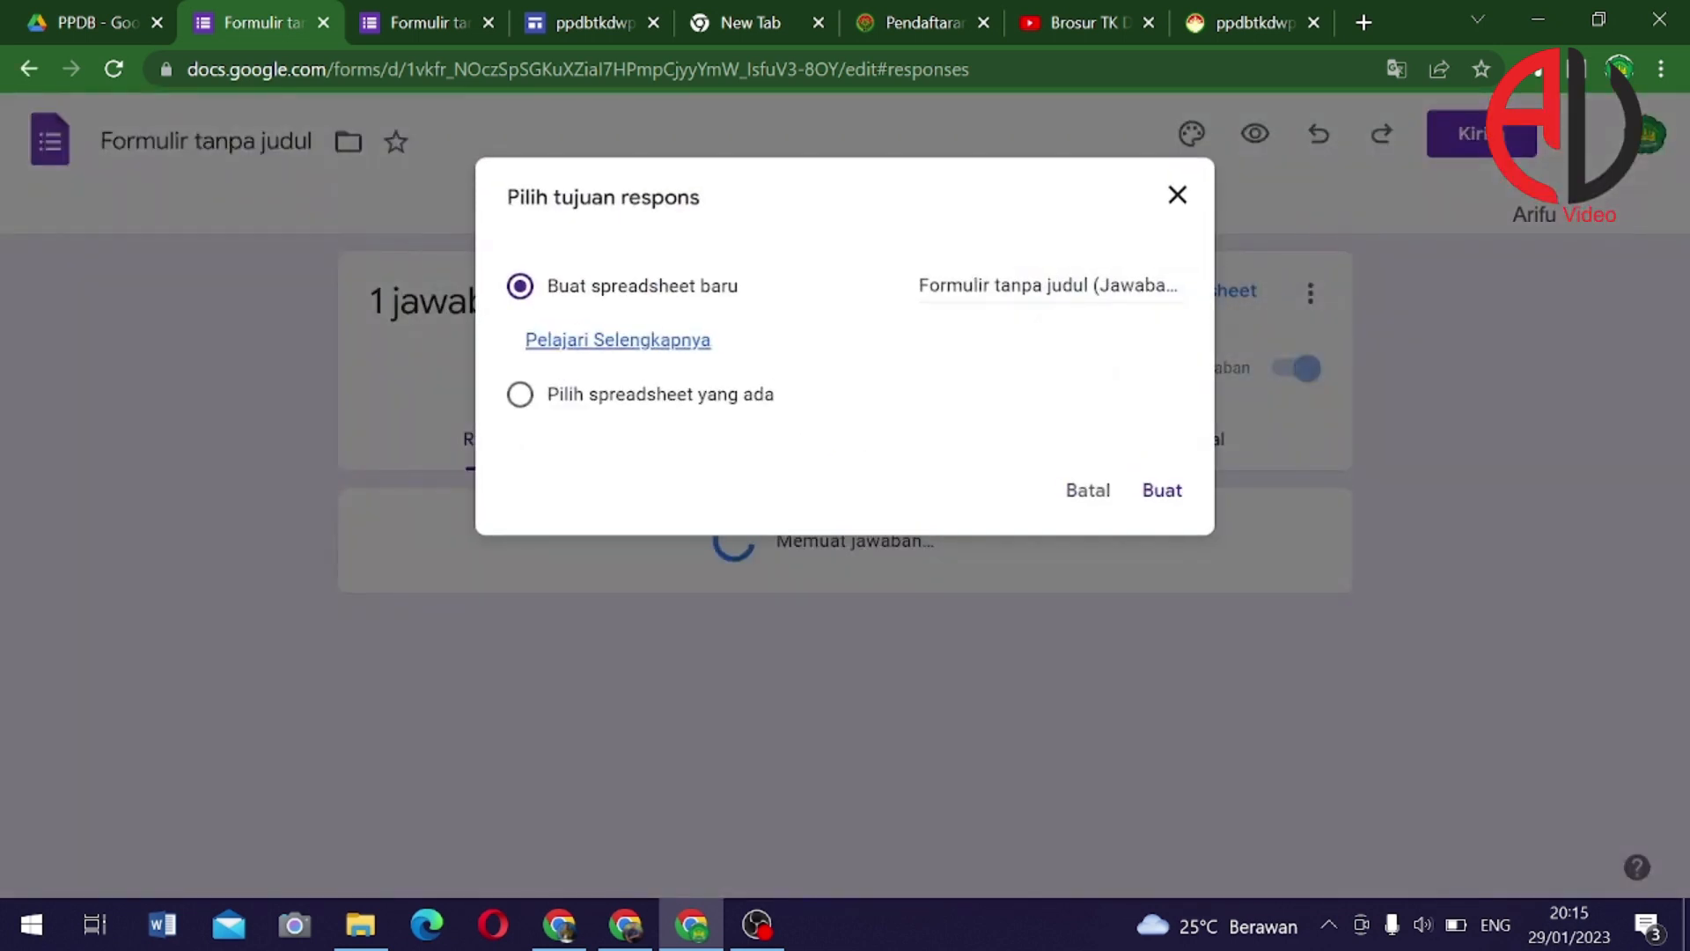
left_click(1155, 490)
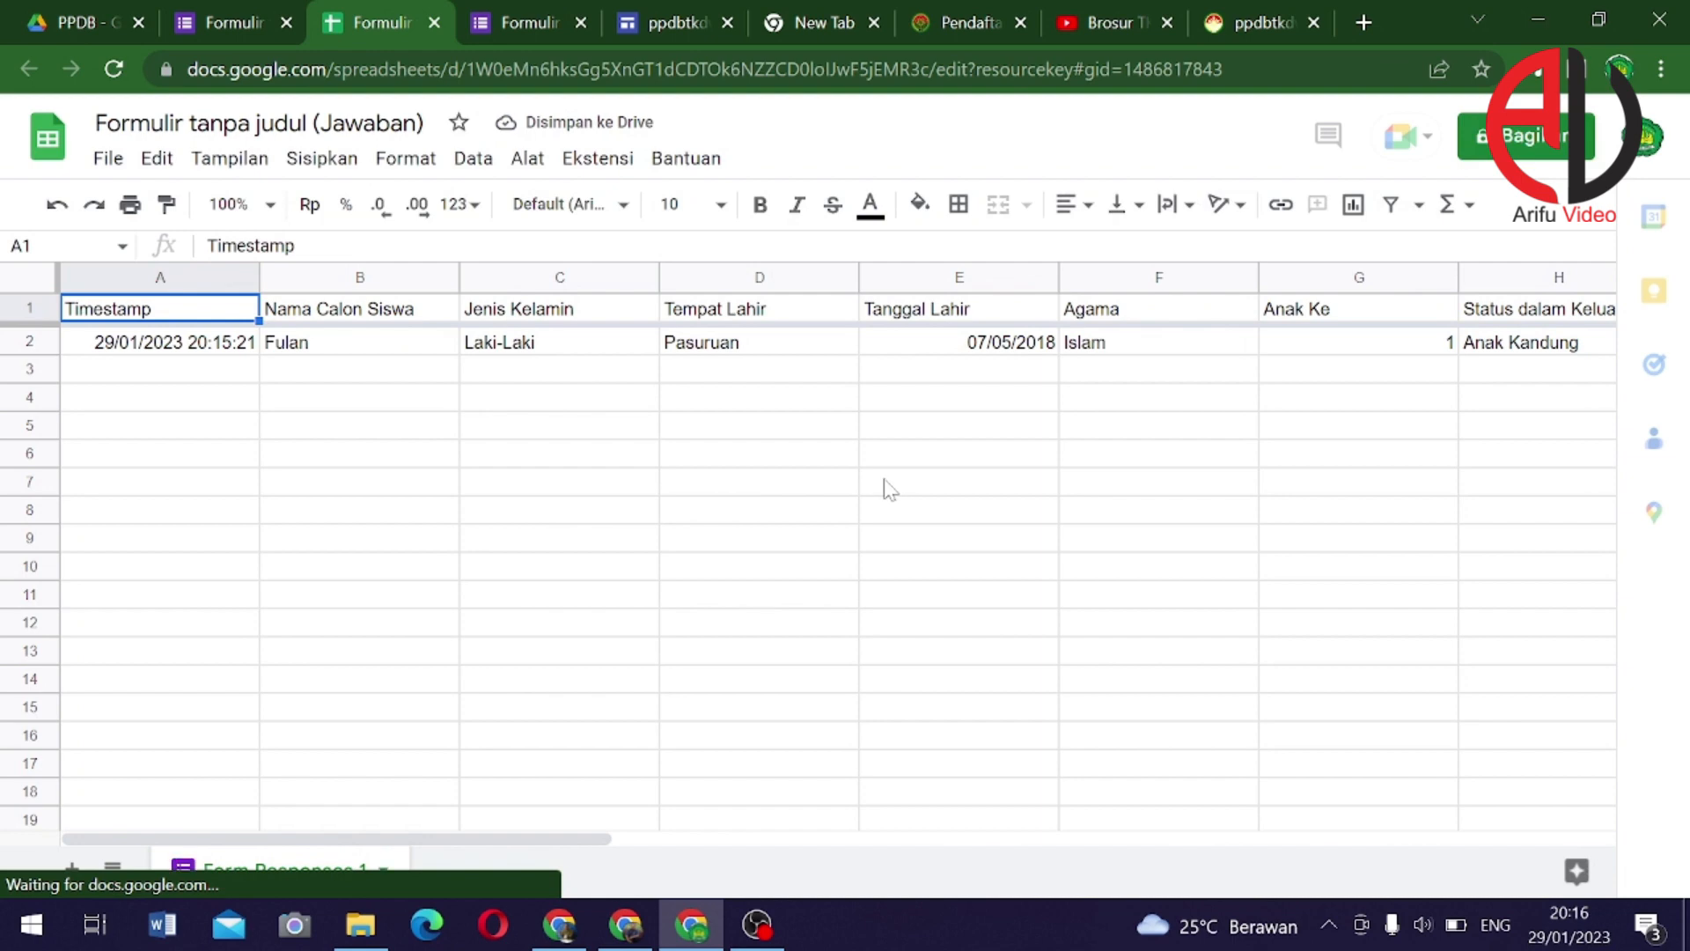
Publish the whole responses sheet to the web and confirm
left_click(108, 158)
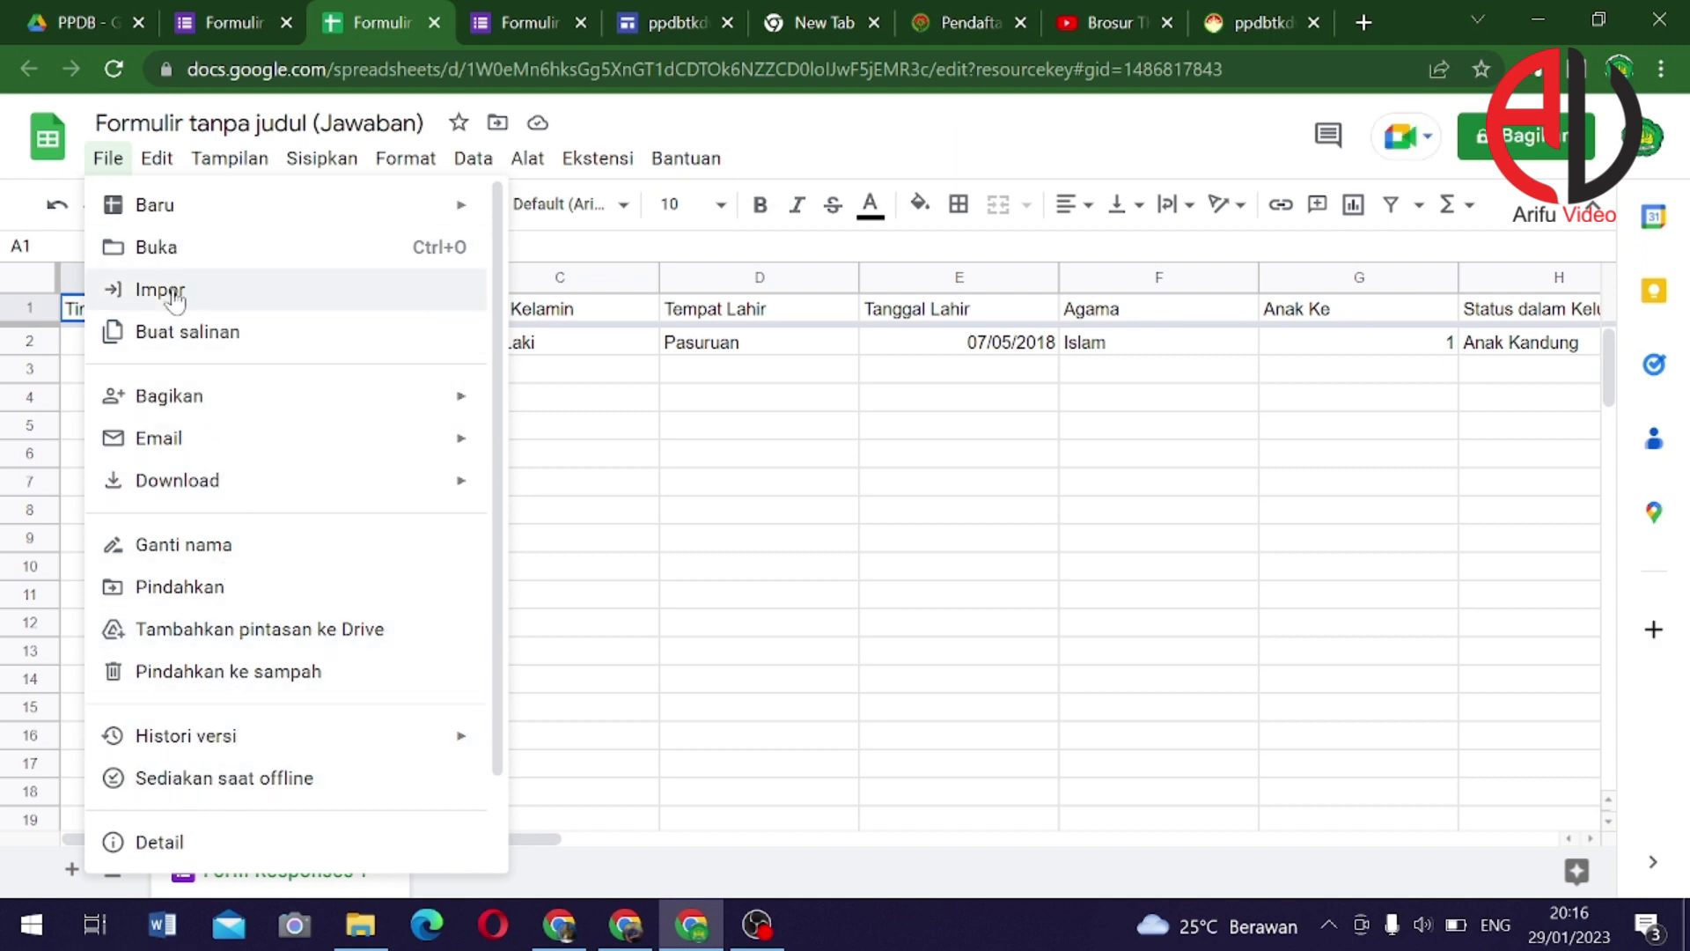
mouse_move(264, 414)
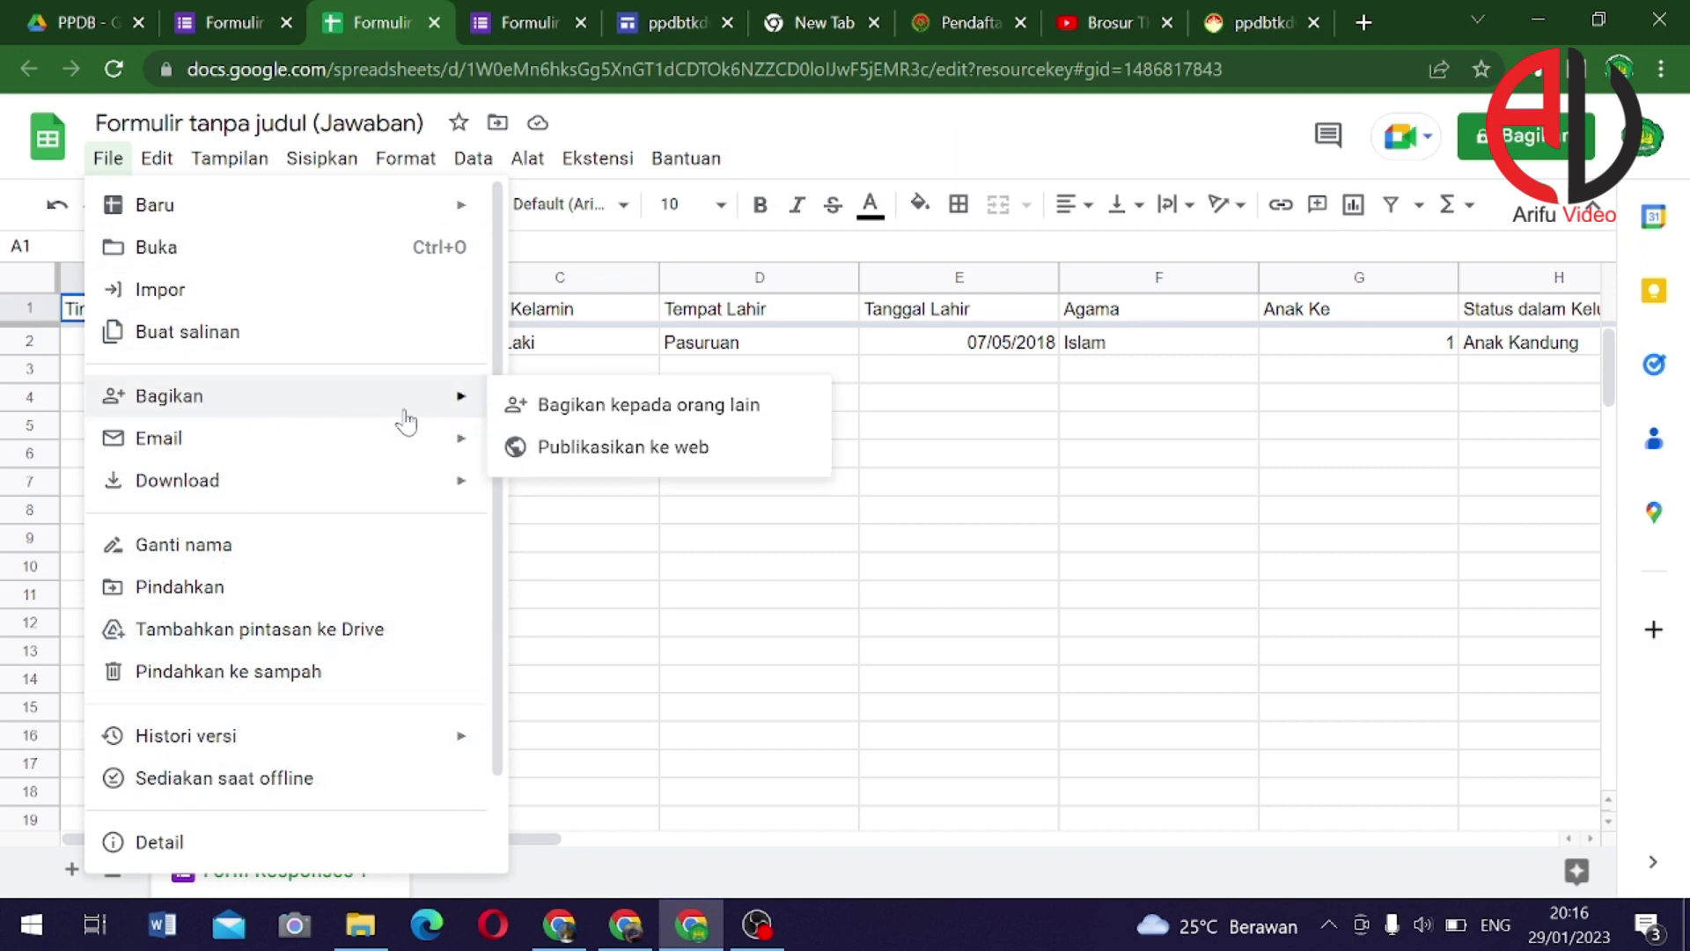
left_click(627, 448)
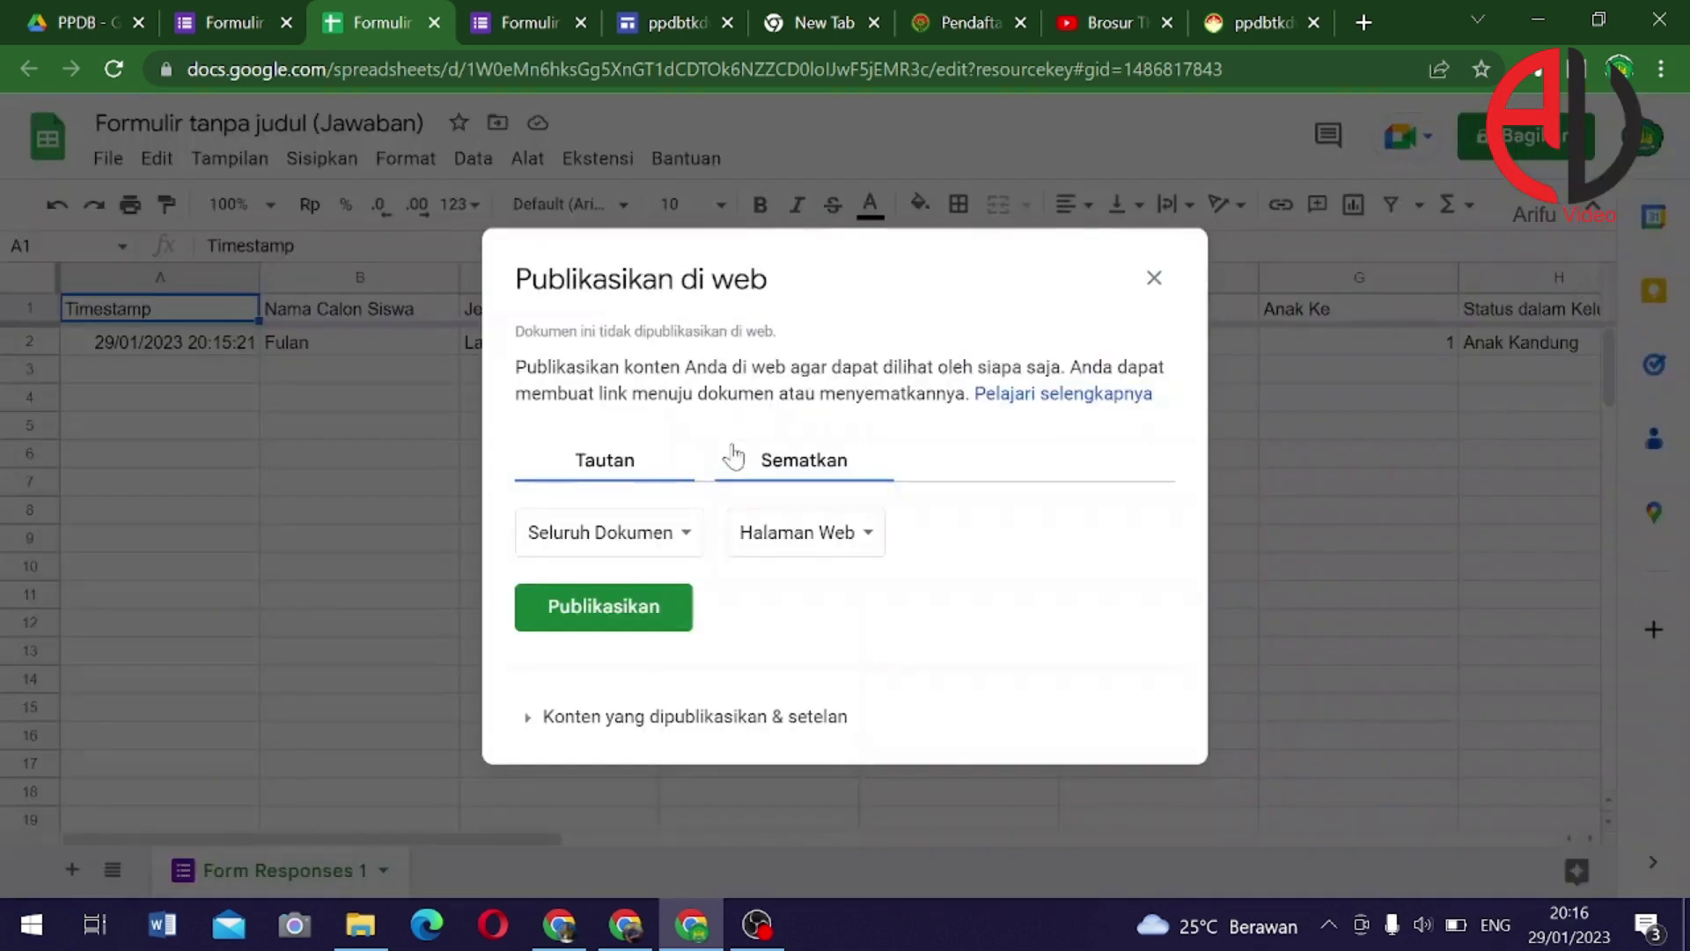
left_click(817, 470)
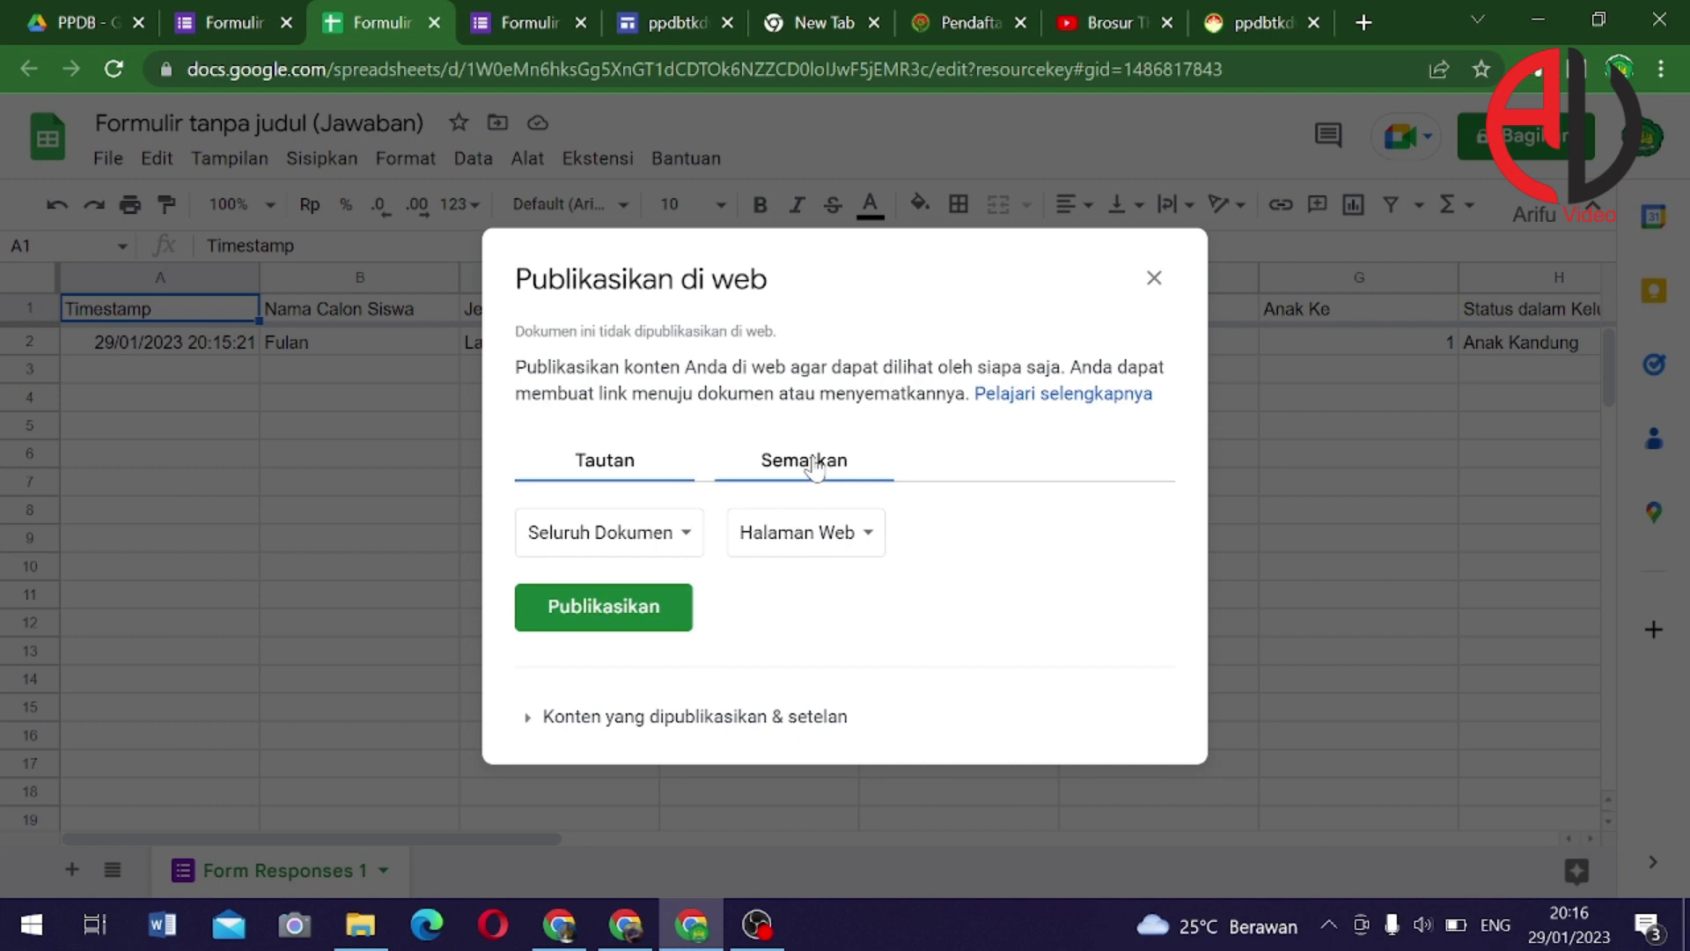
left_click(606, 474)
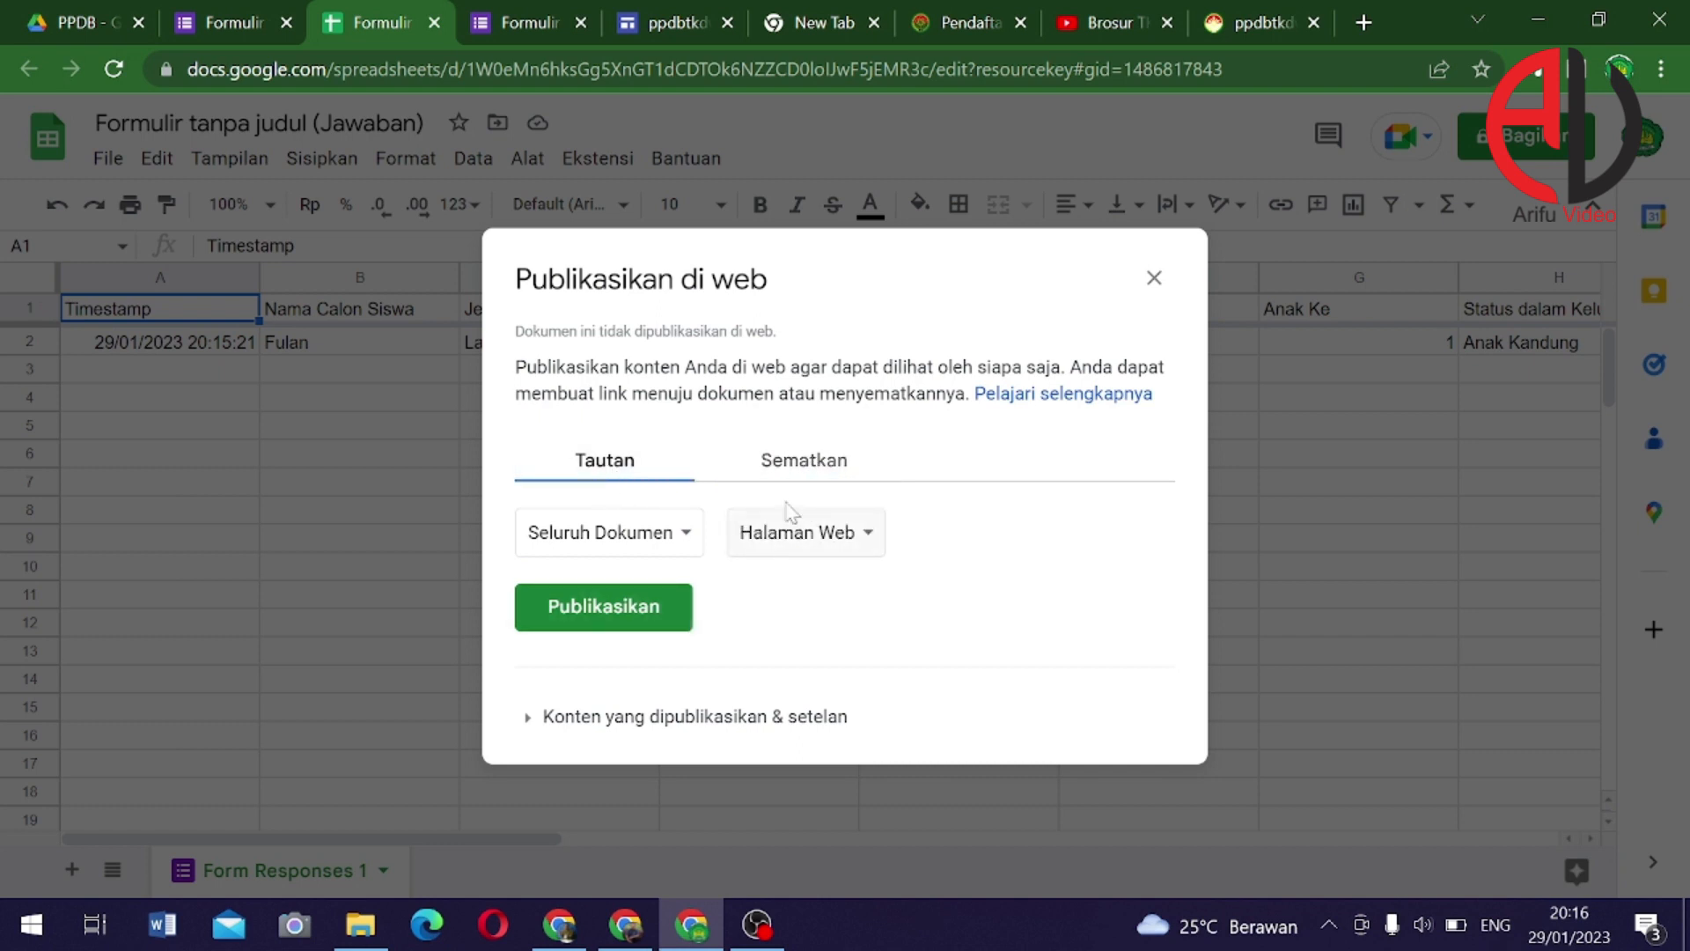
left_click(628, 615)
left_click(974, 220)
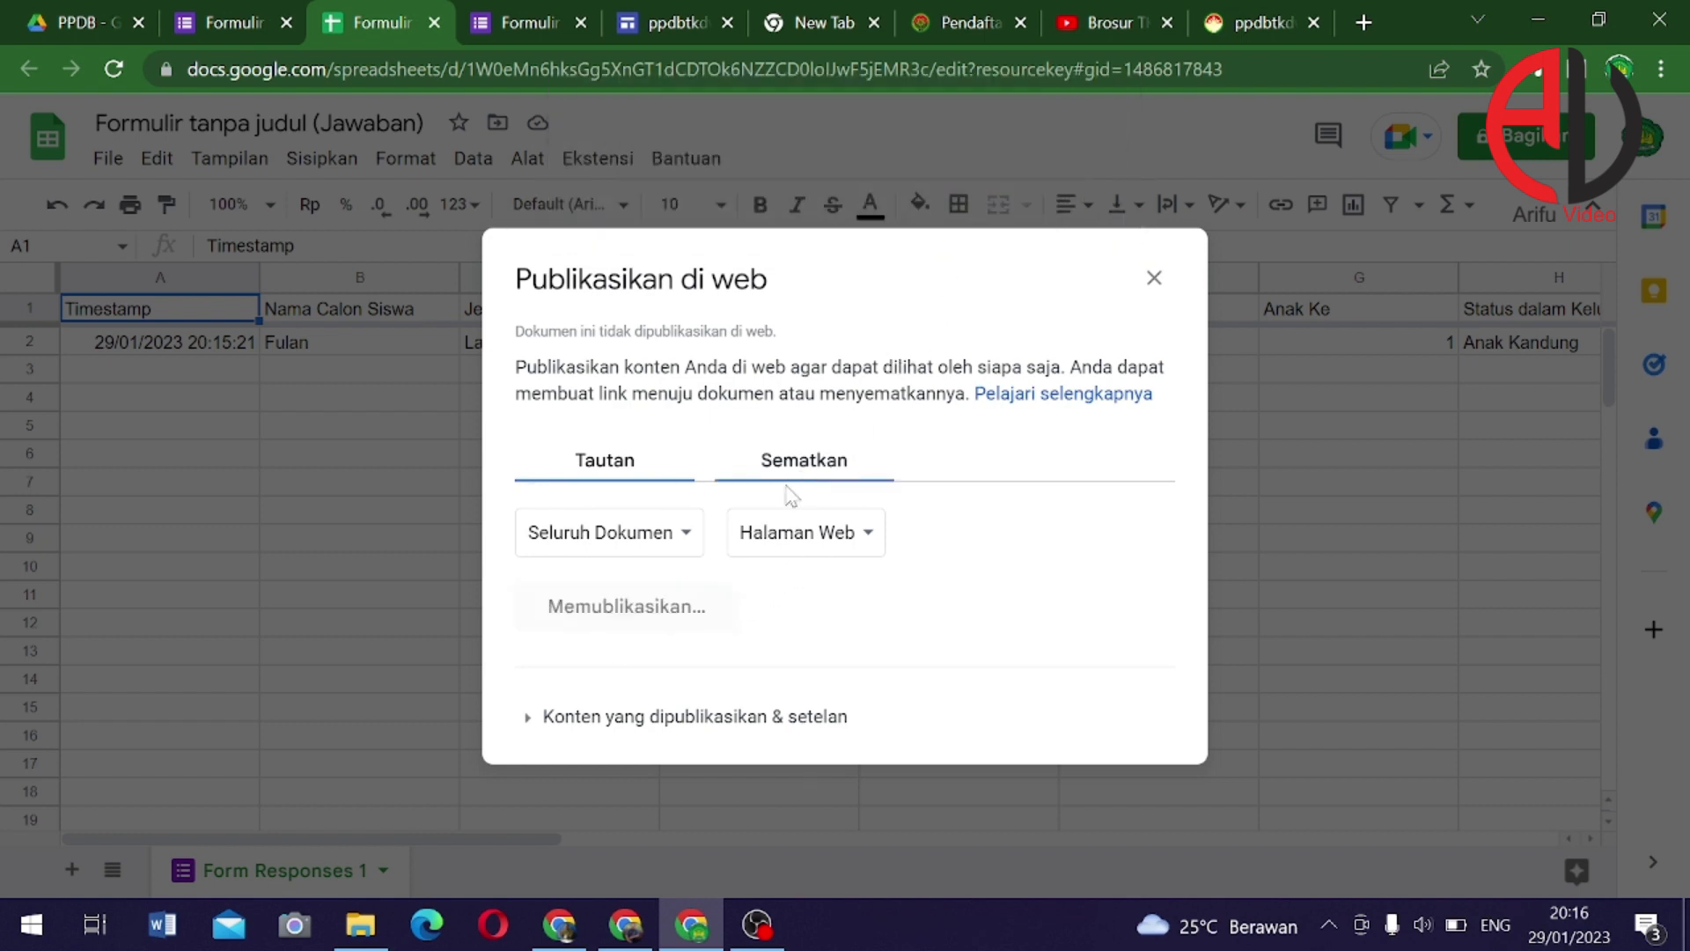
Copy the sheet's iframe embed code and return to the form's responses tab
left_click(805, 363)
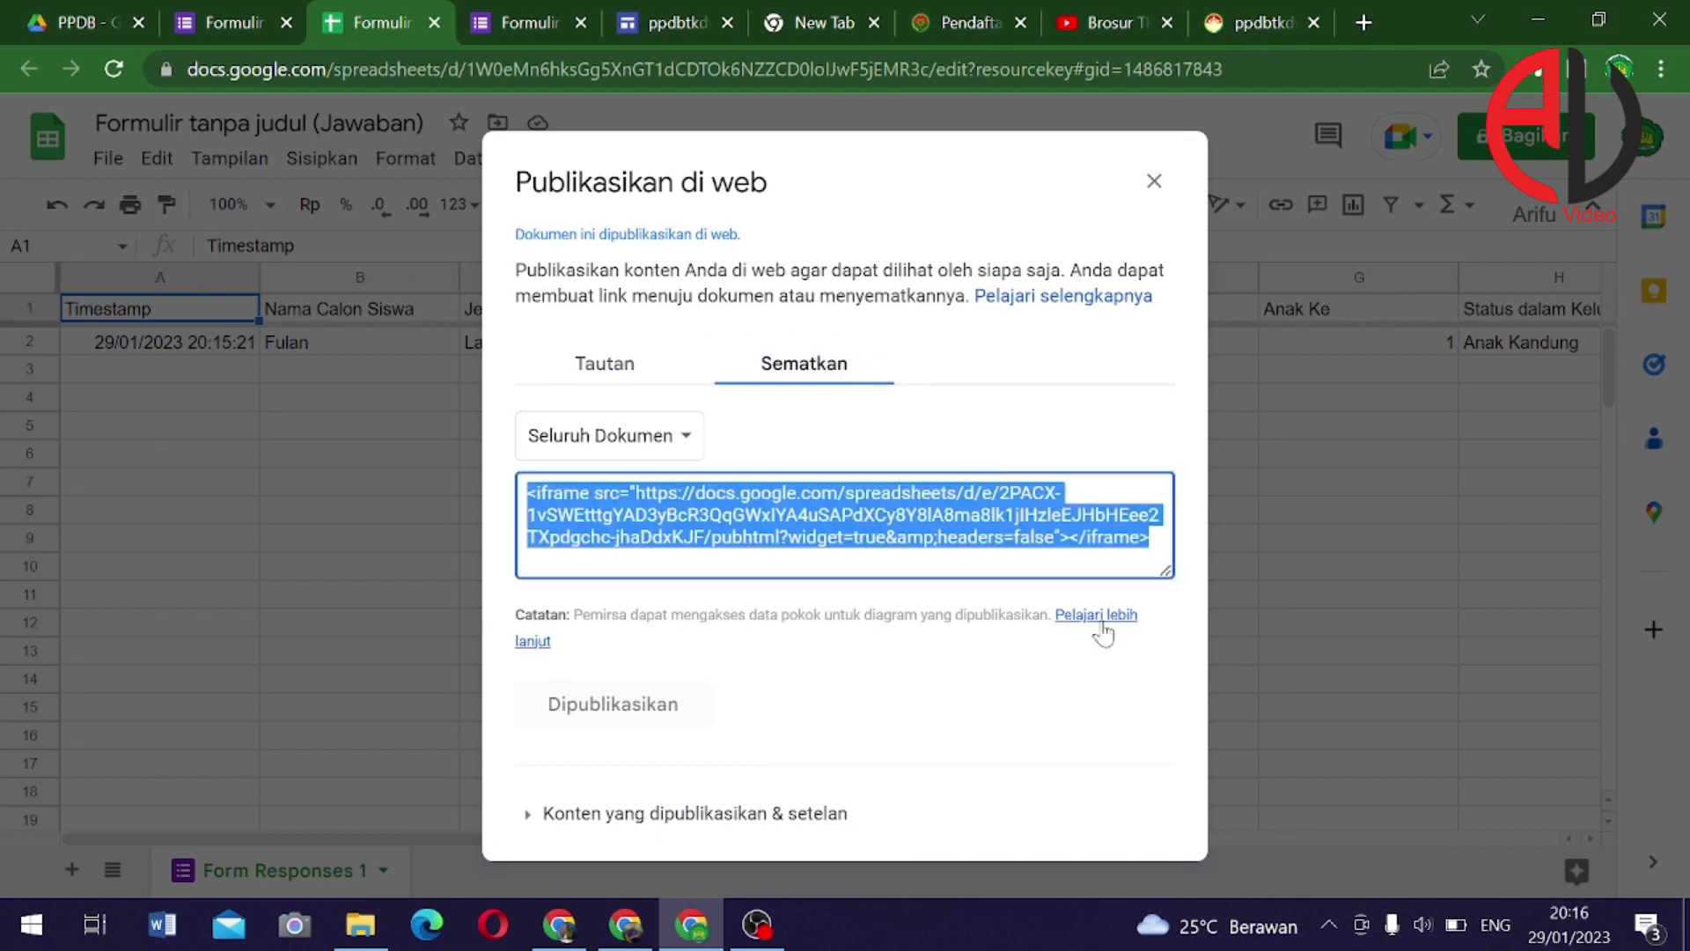
right_click(837, 521)
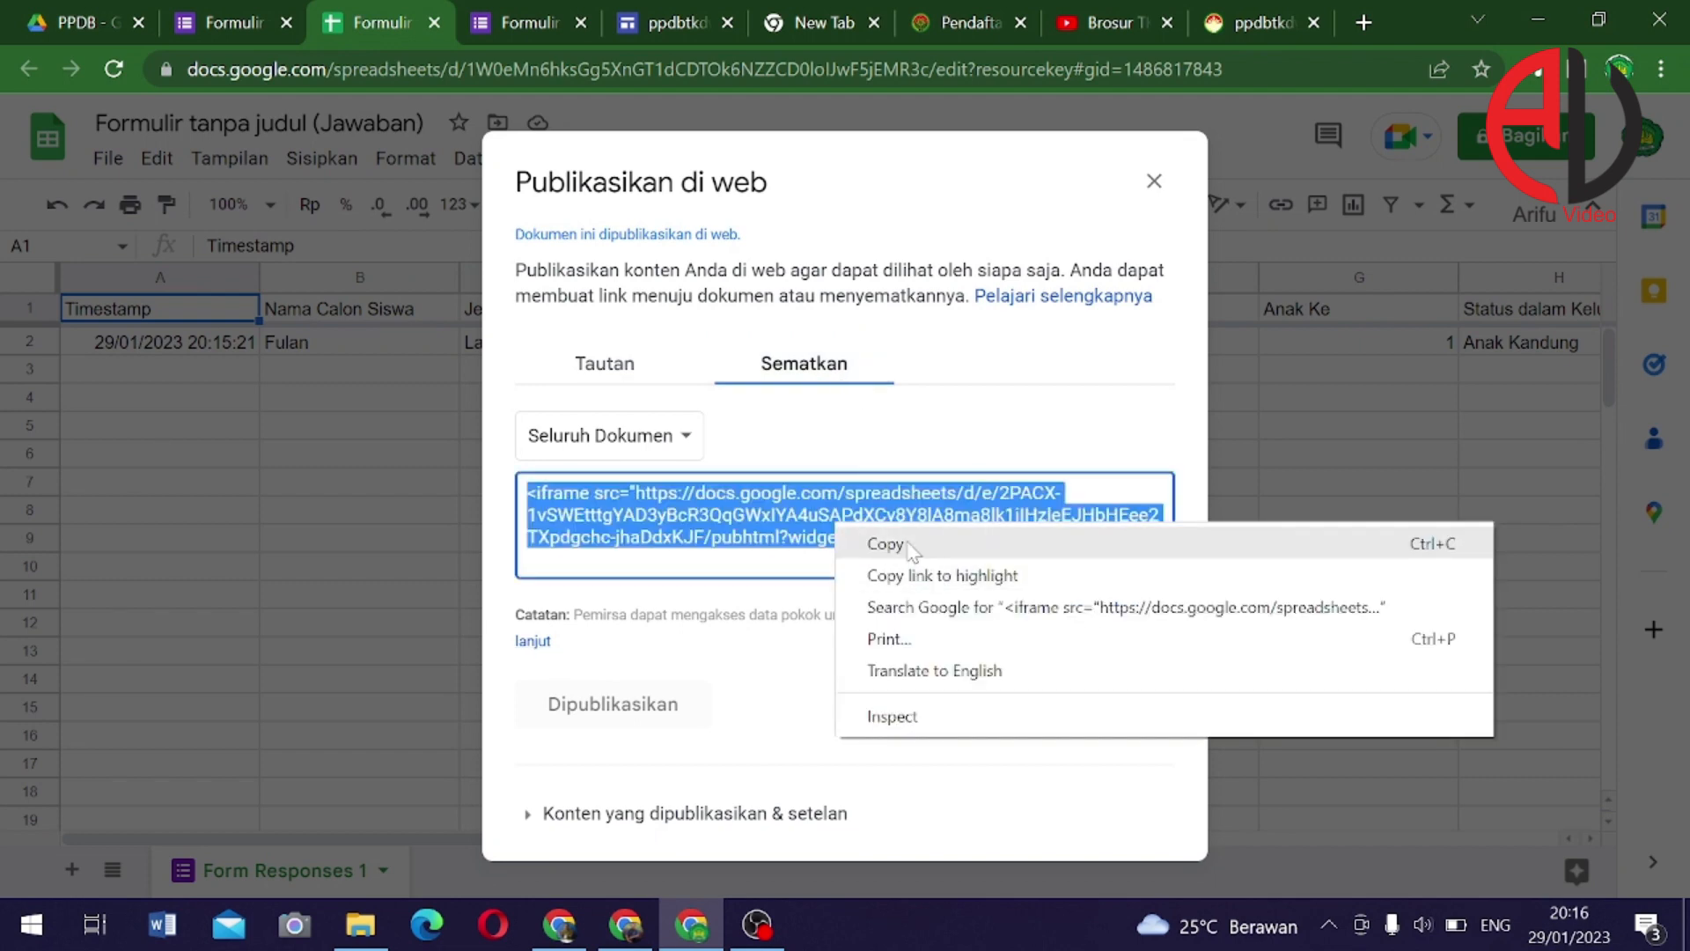
left_click(880, 540)
left_click(1408, 581)
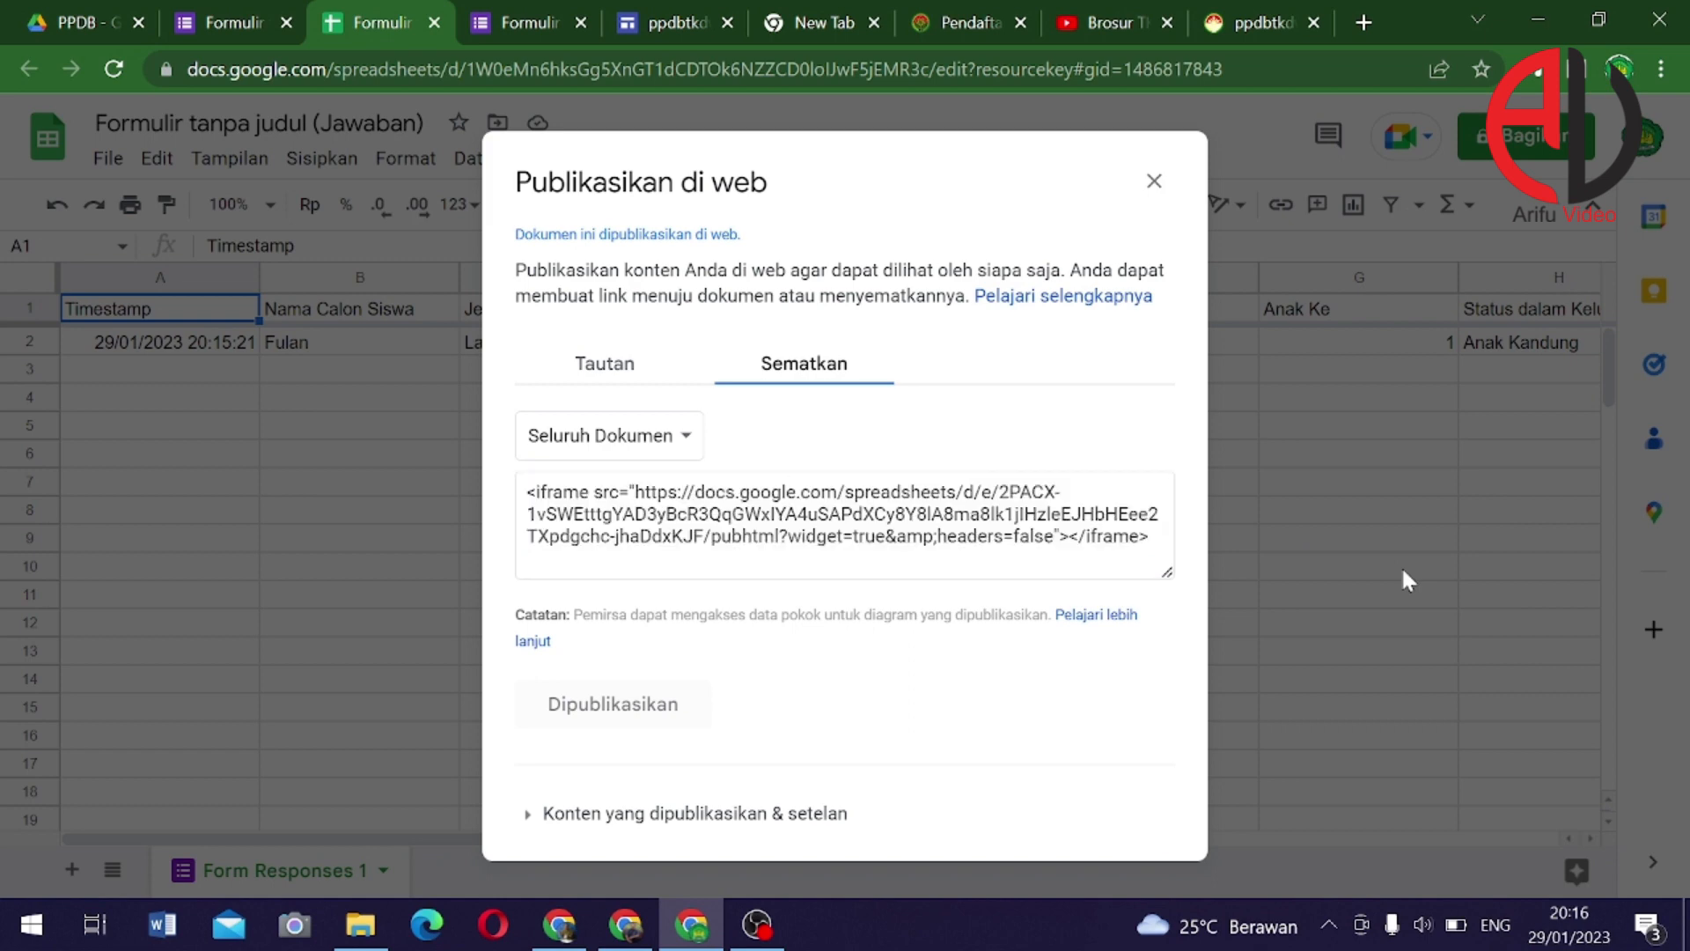
left_click(234, 28)
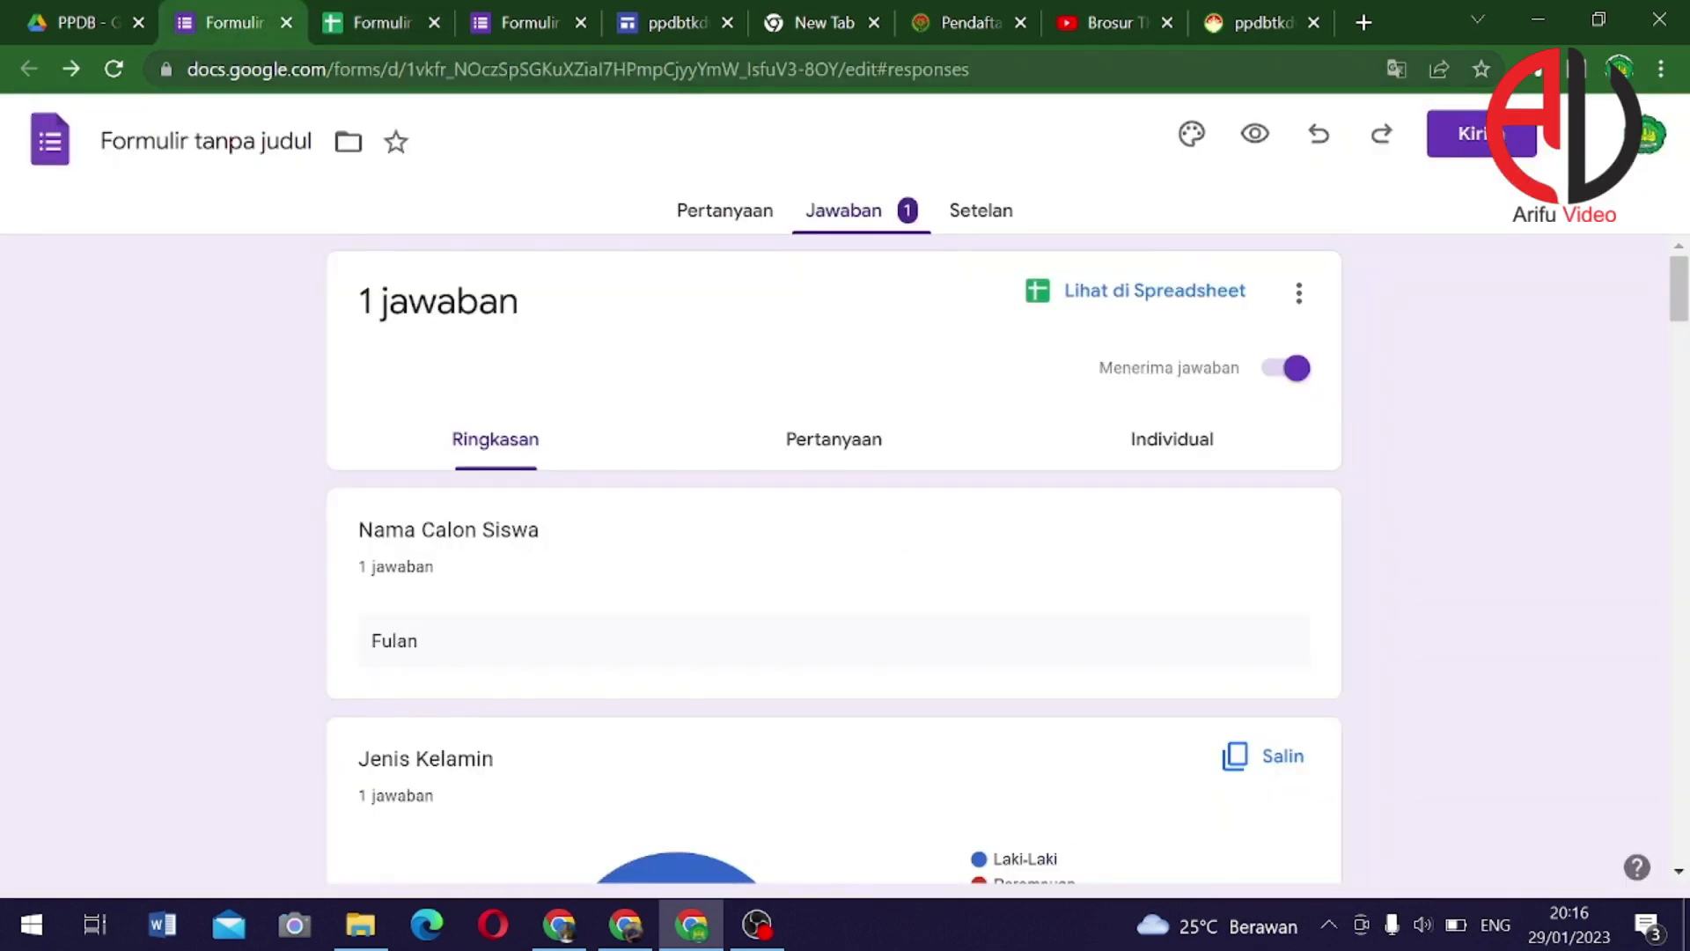
Embed the copied iframe code on the LIHAT PENDAFTAR page, previewing before inserting
left_click(667, 27)
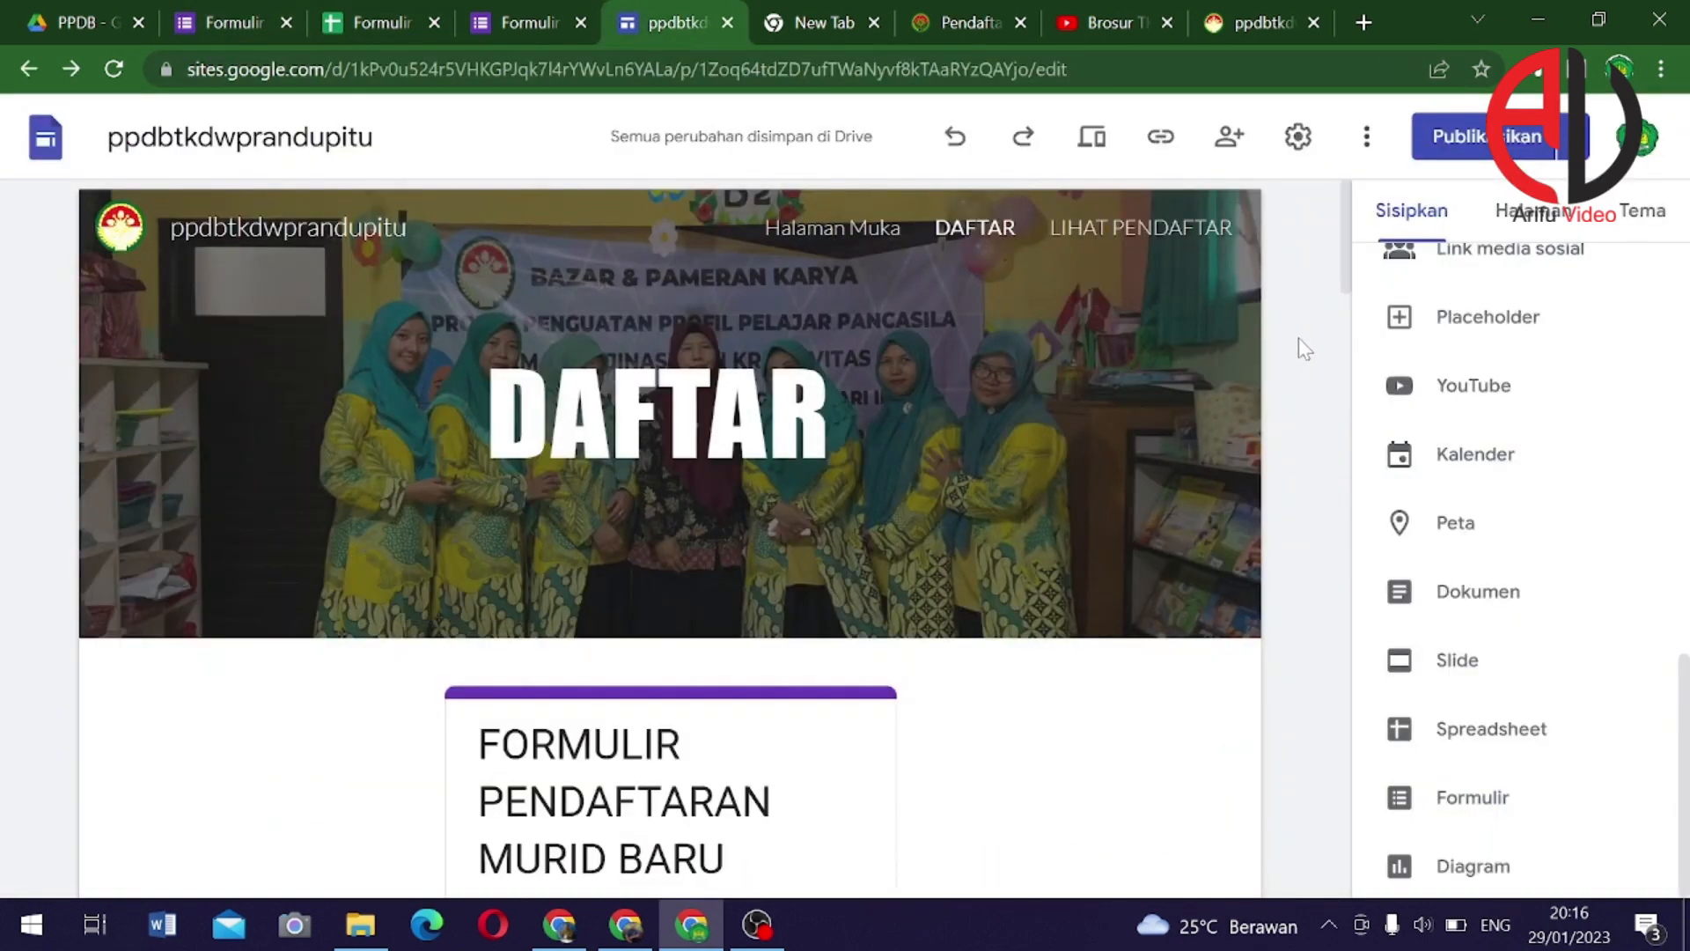
left_click(1150, 236)
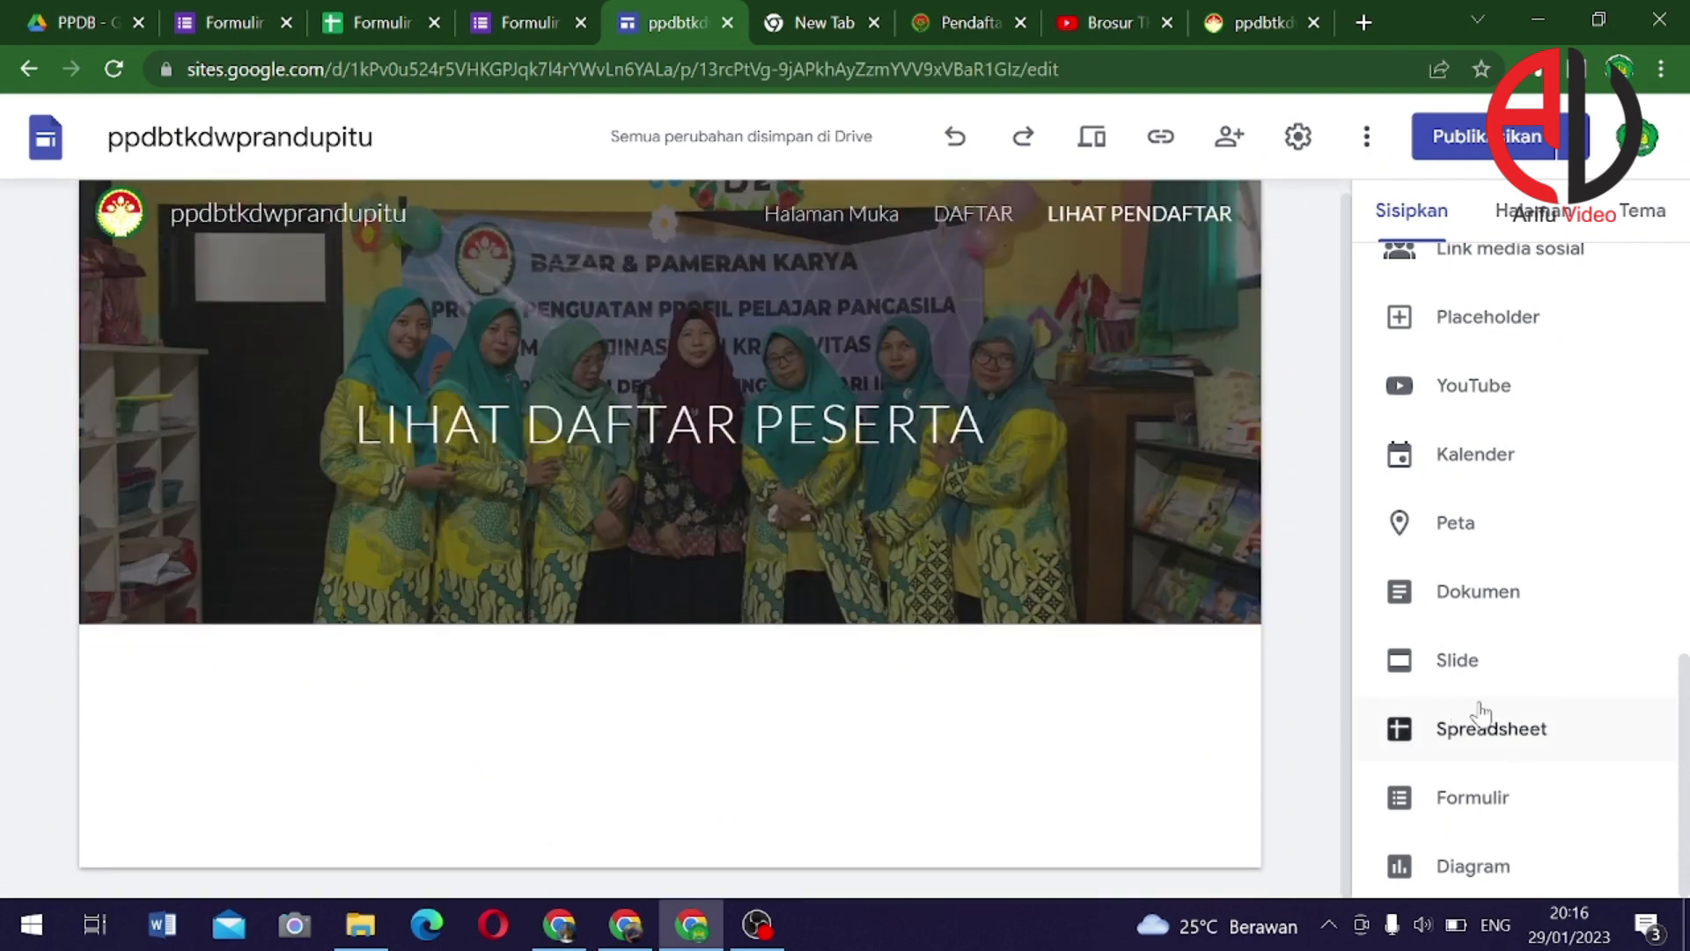
scroll(1497, 493, "up", 10)
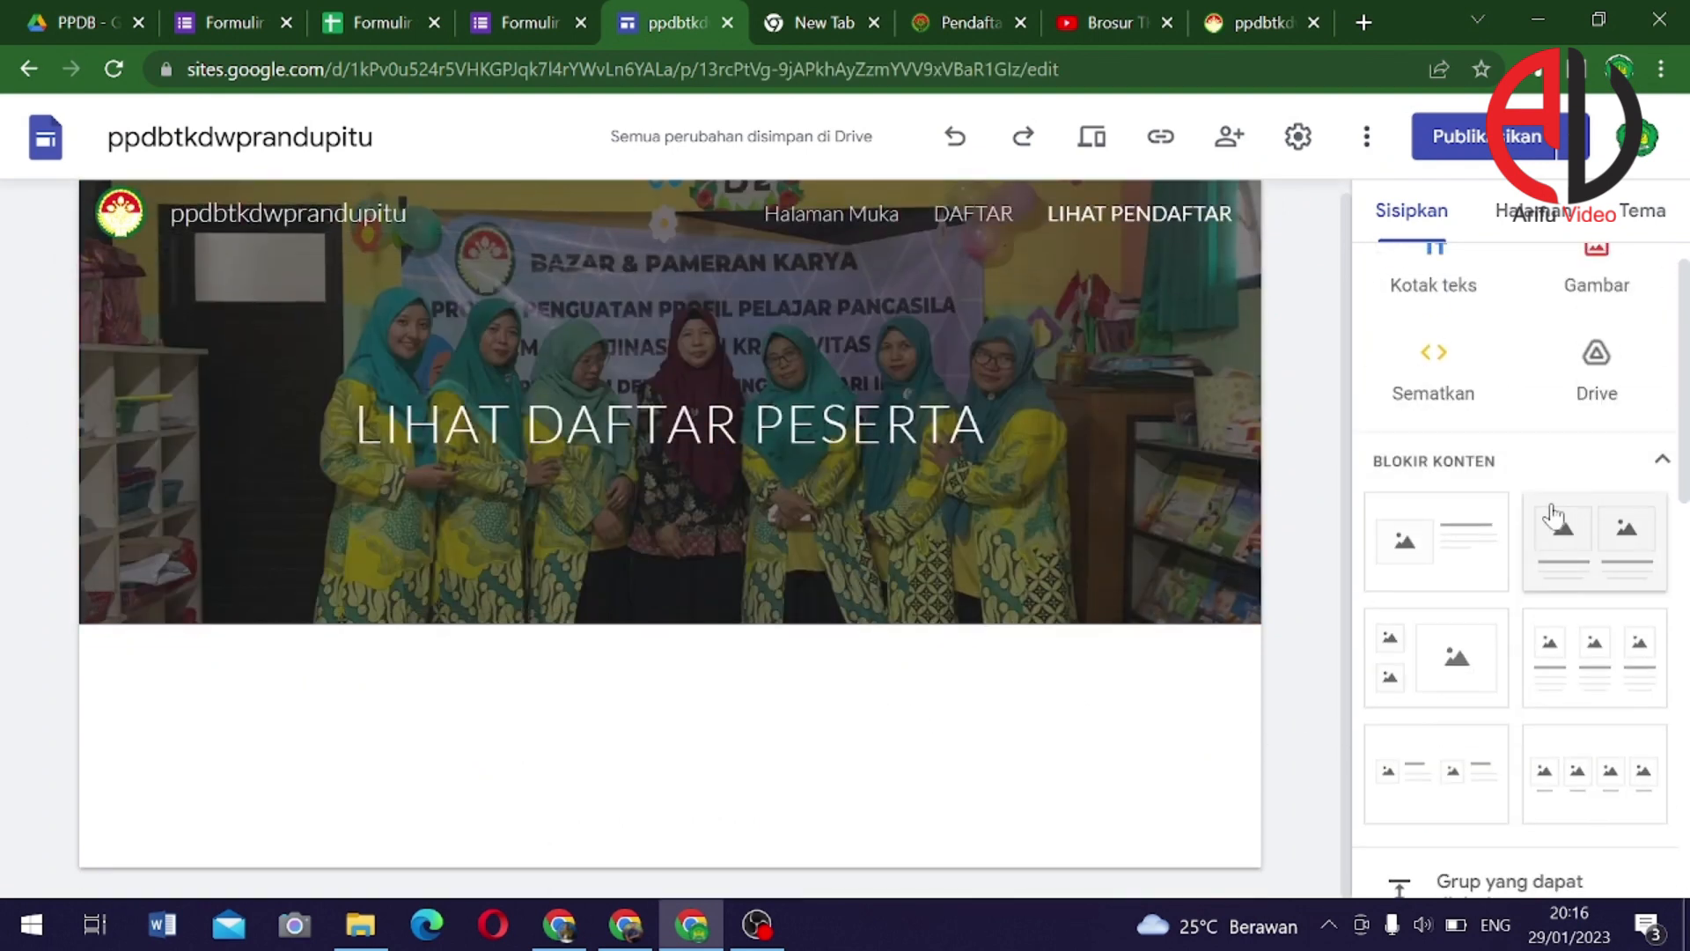
left_click(1433, 370)
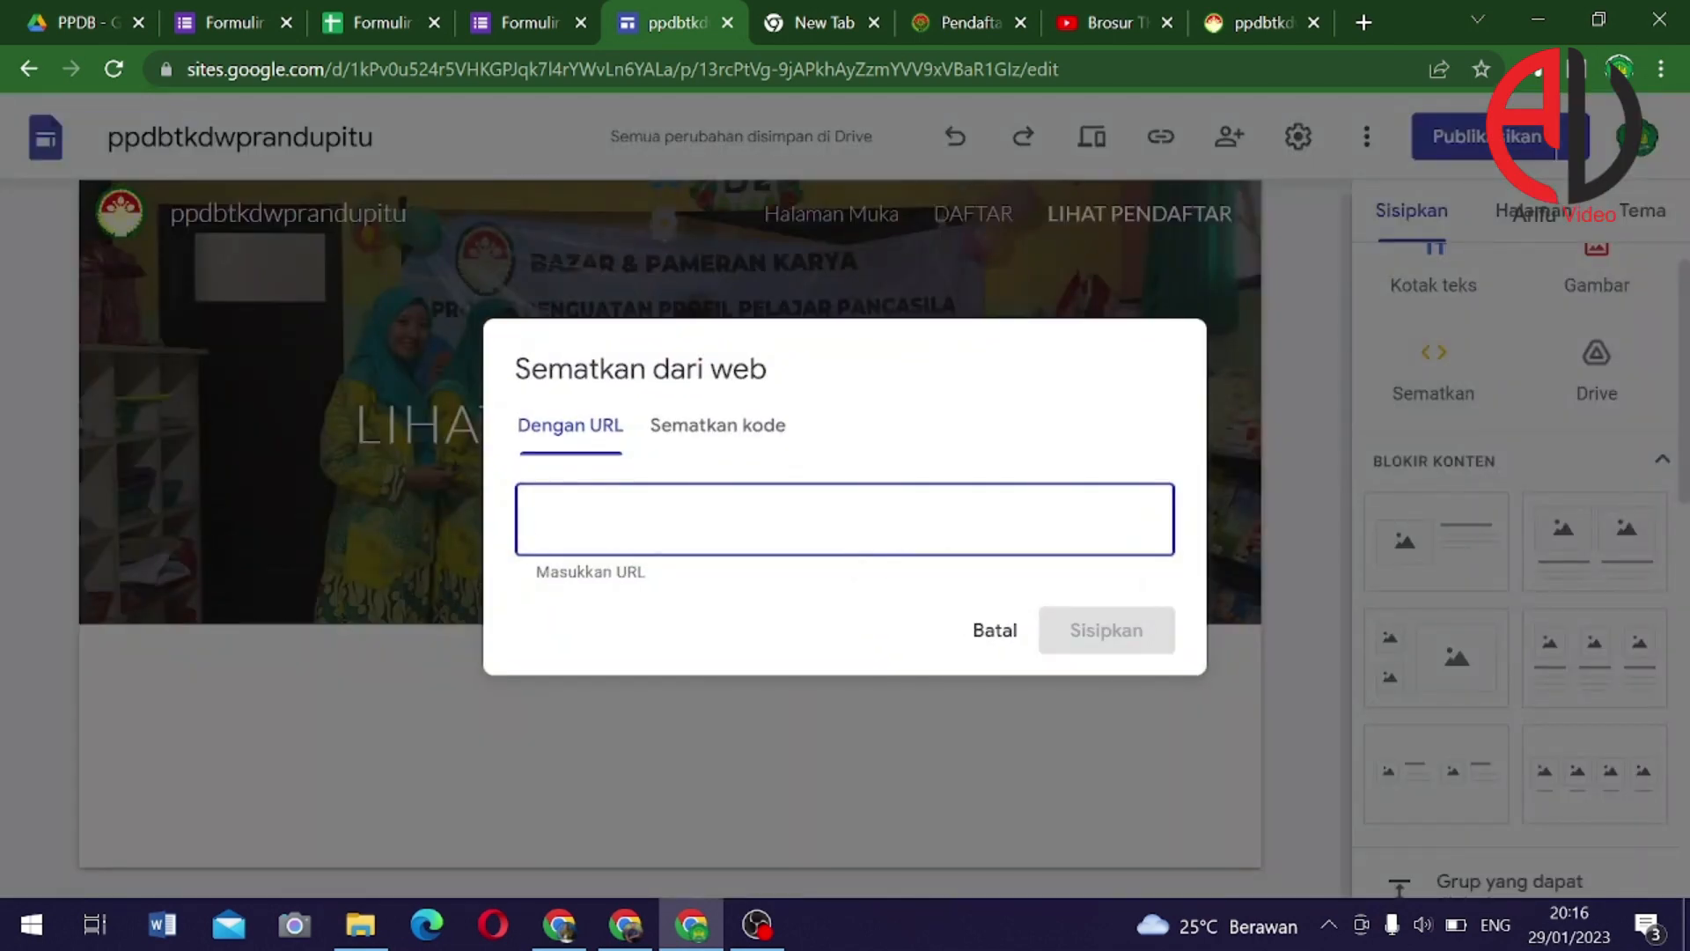
left_click(727, 437)
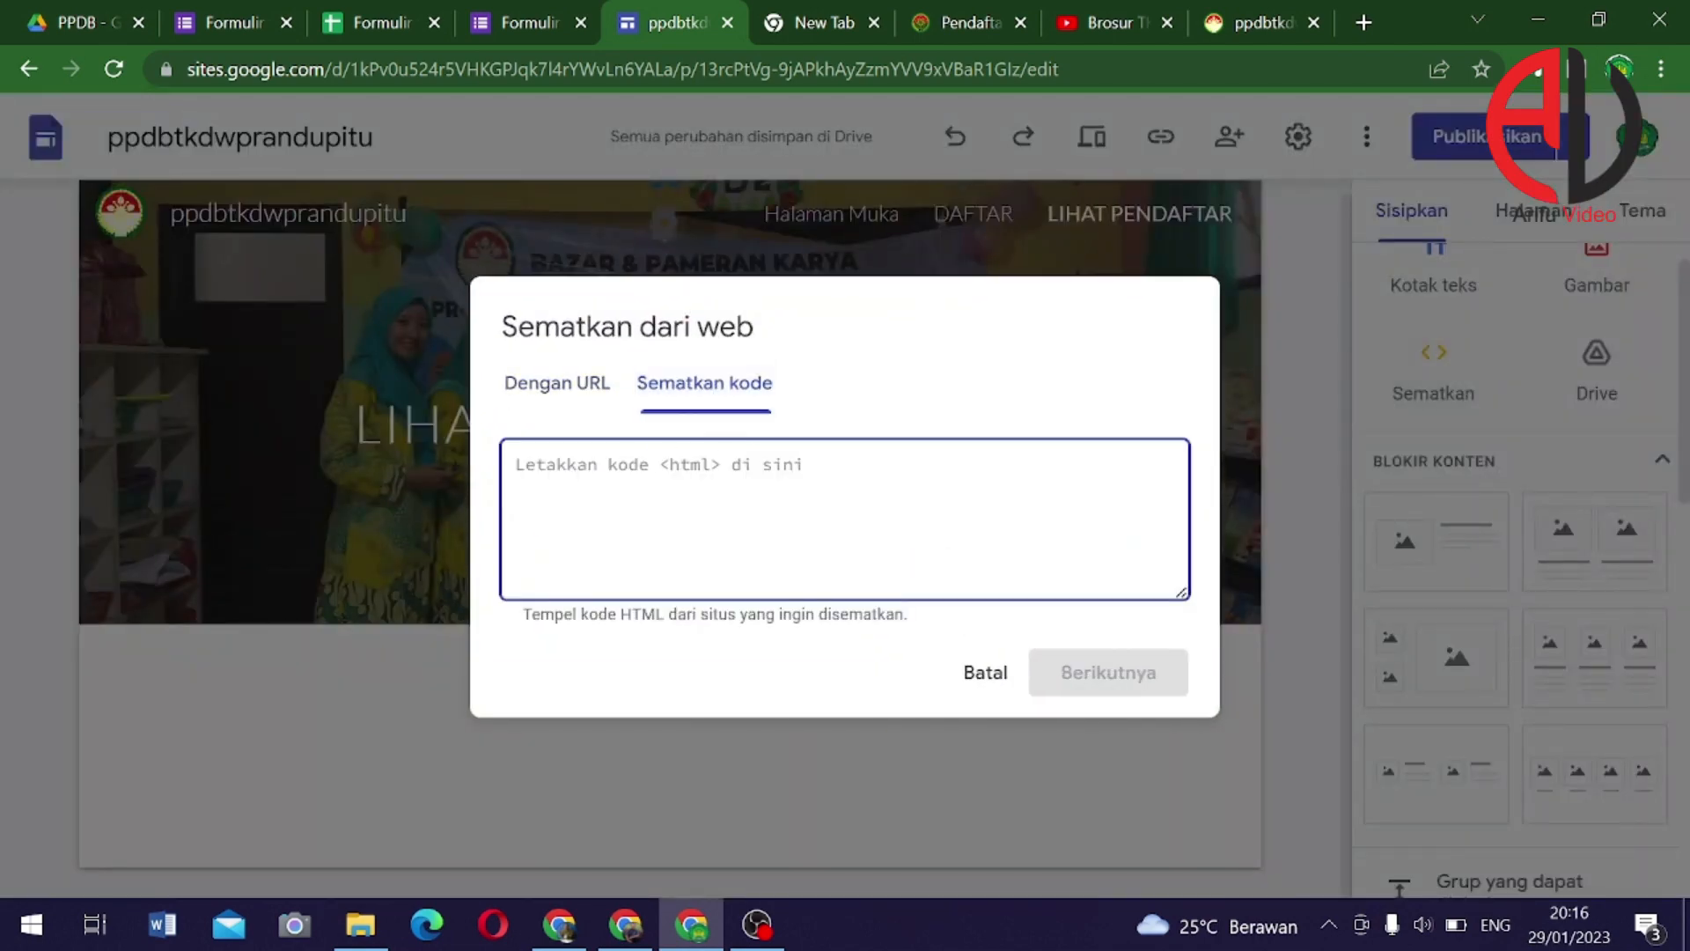
key("ctrl+v")
left_click(1101, 674)
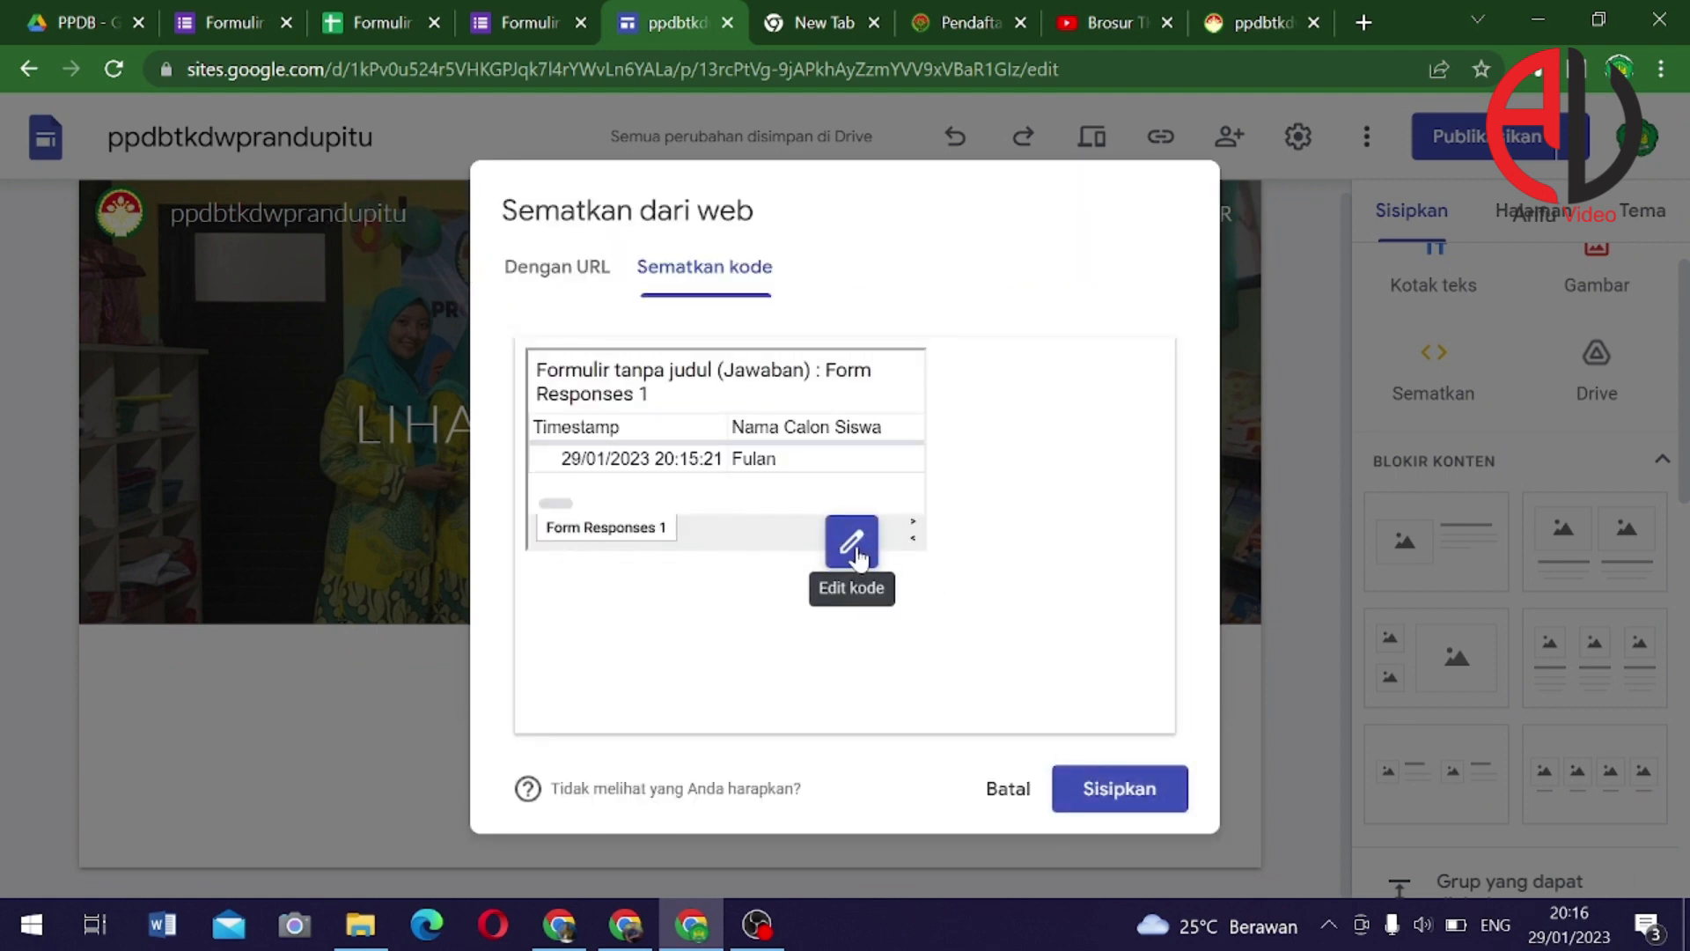
left_click(853, 544)
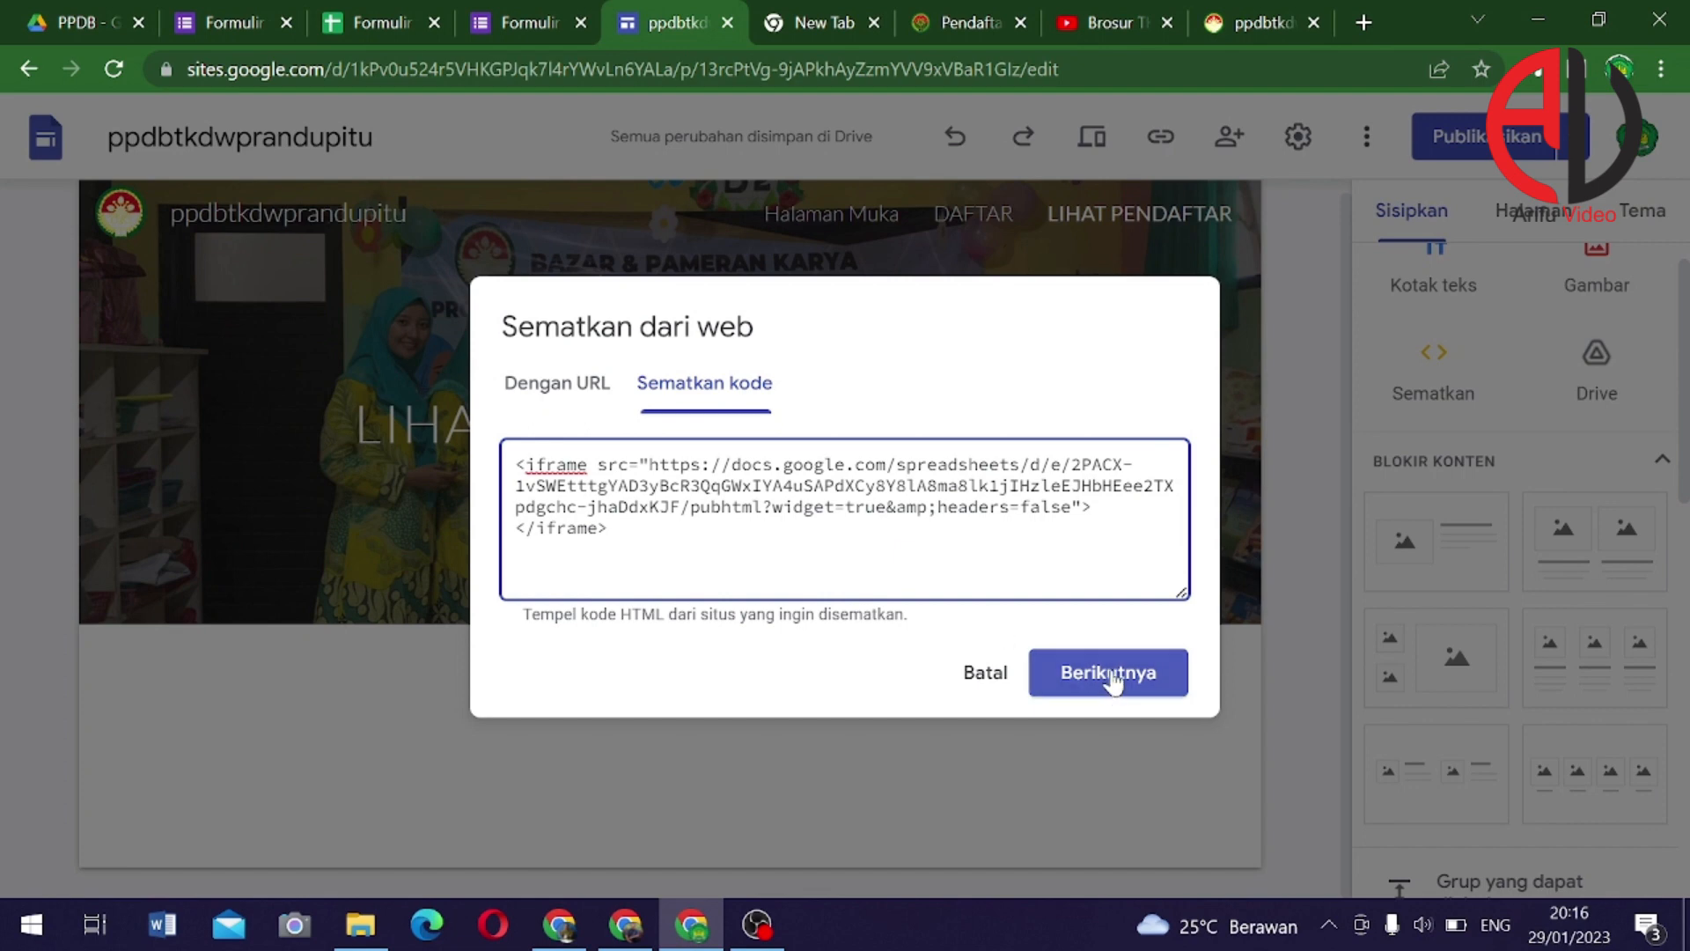
left_click(1111, 674)
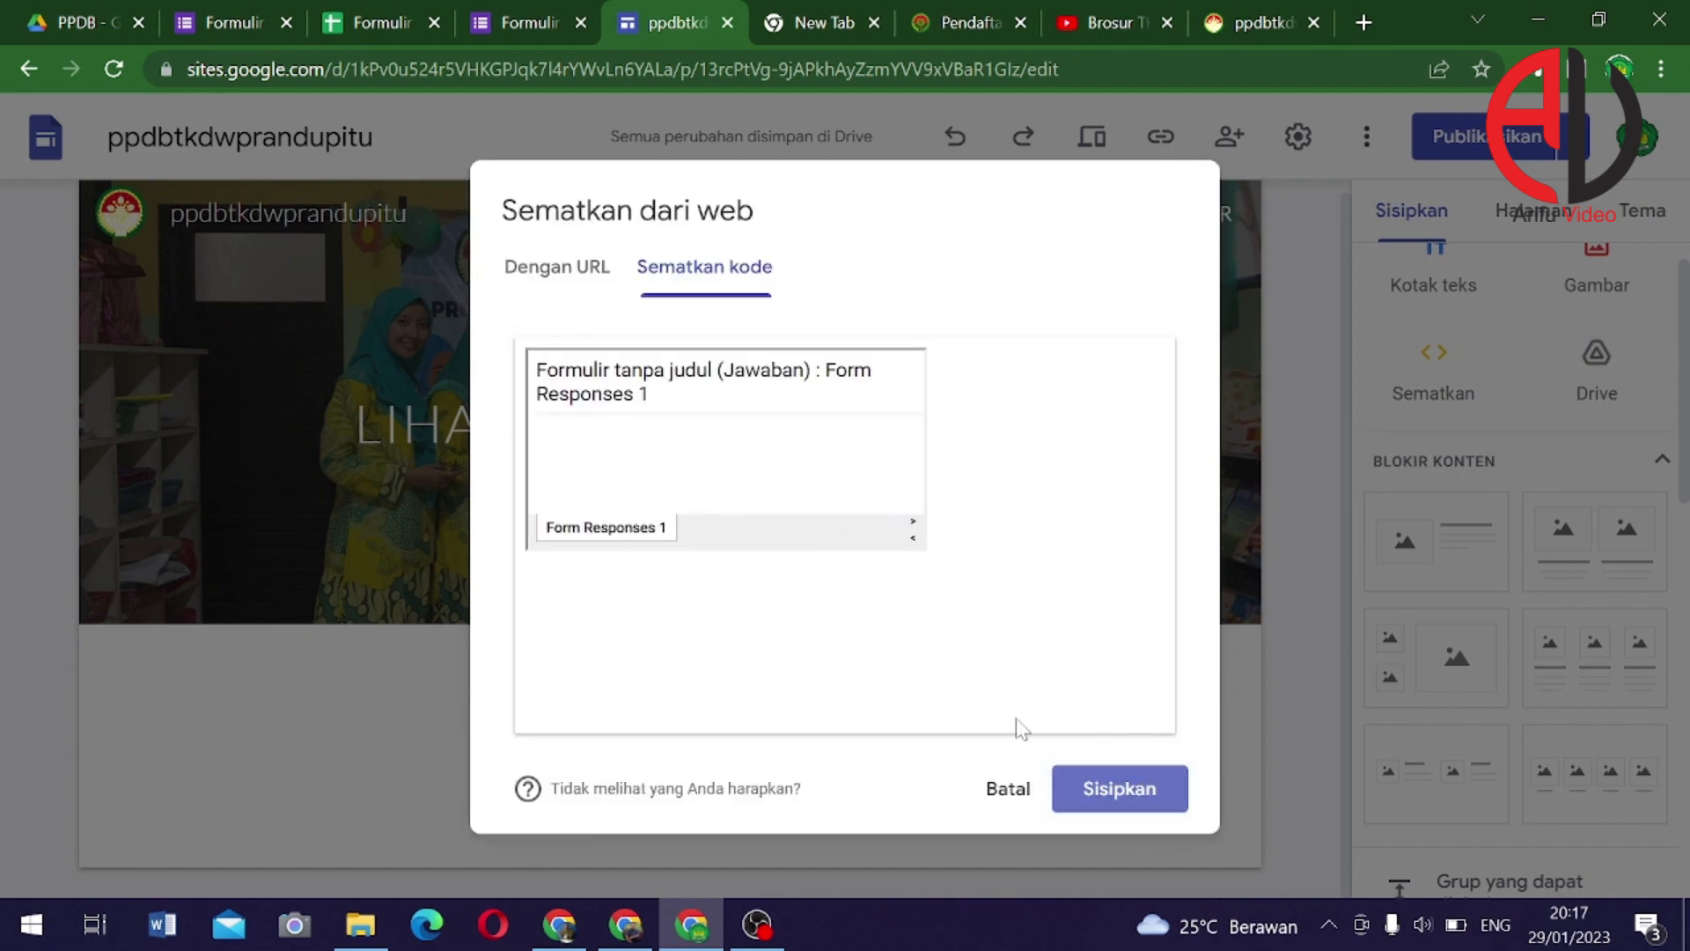
left_click(1119, 788)
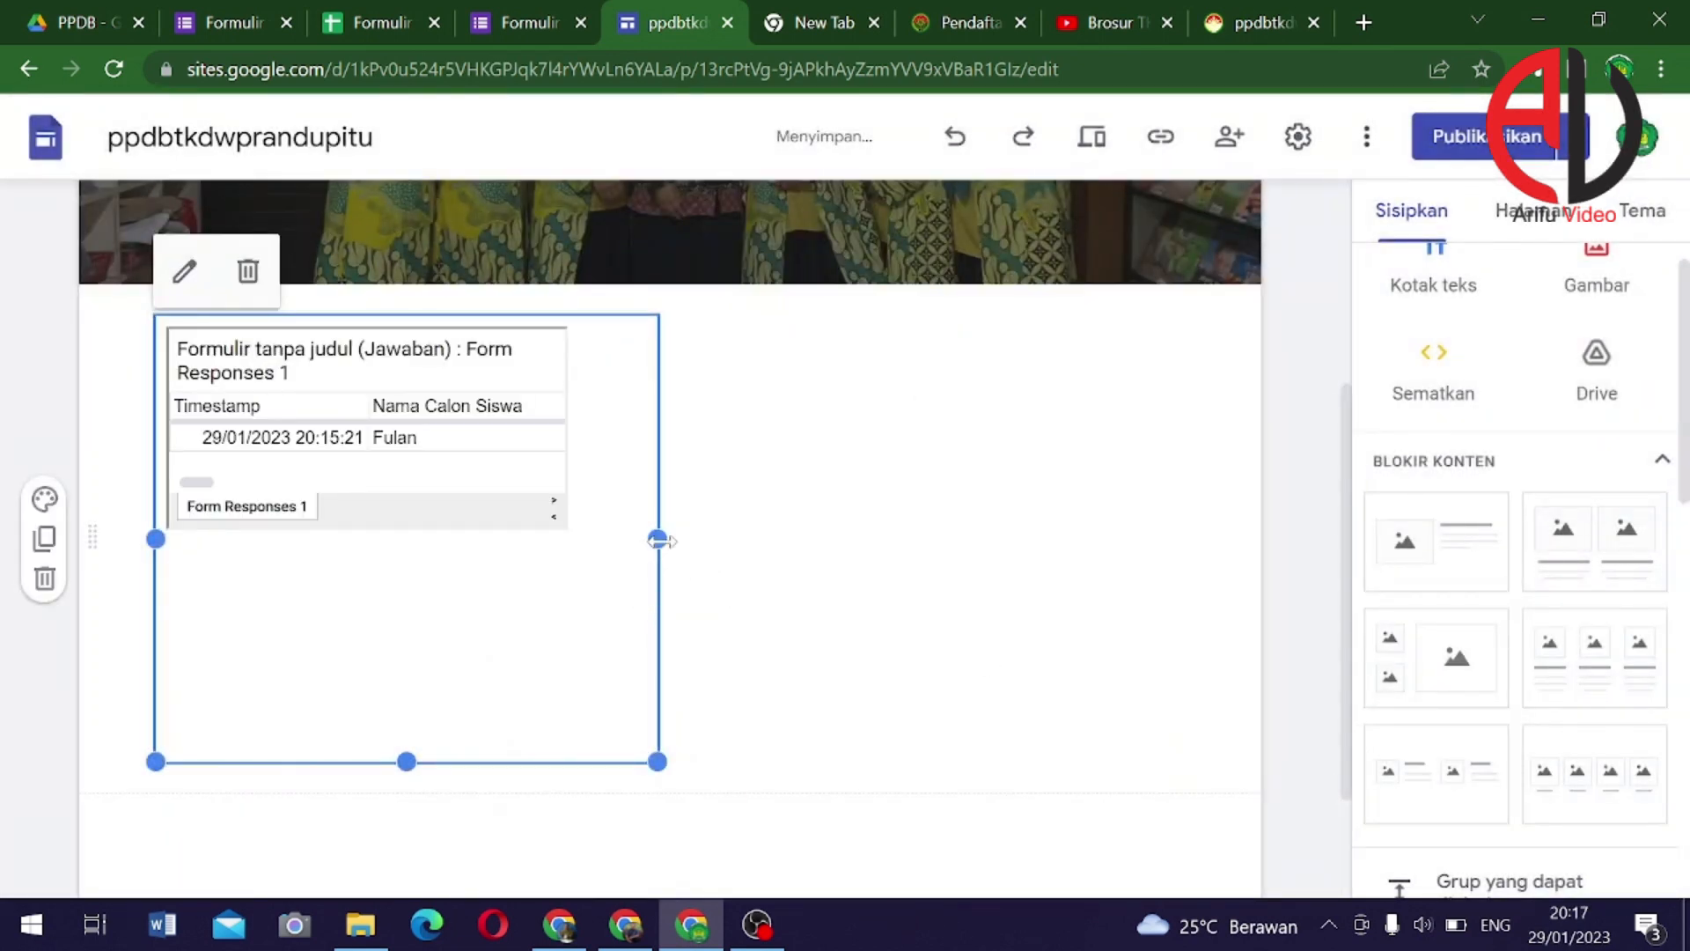
Widen the embedded responses sheet across the page and adjust its height
left_click_drag(660, 541, 1244, 522)
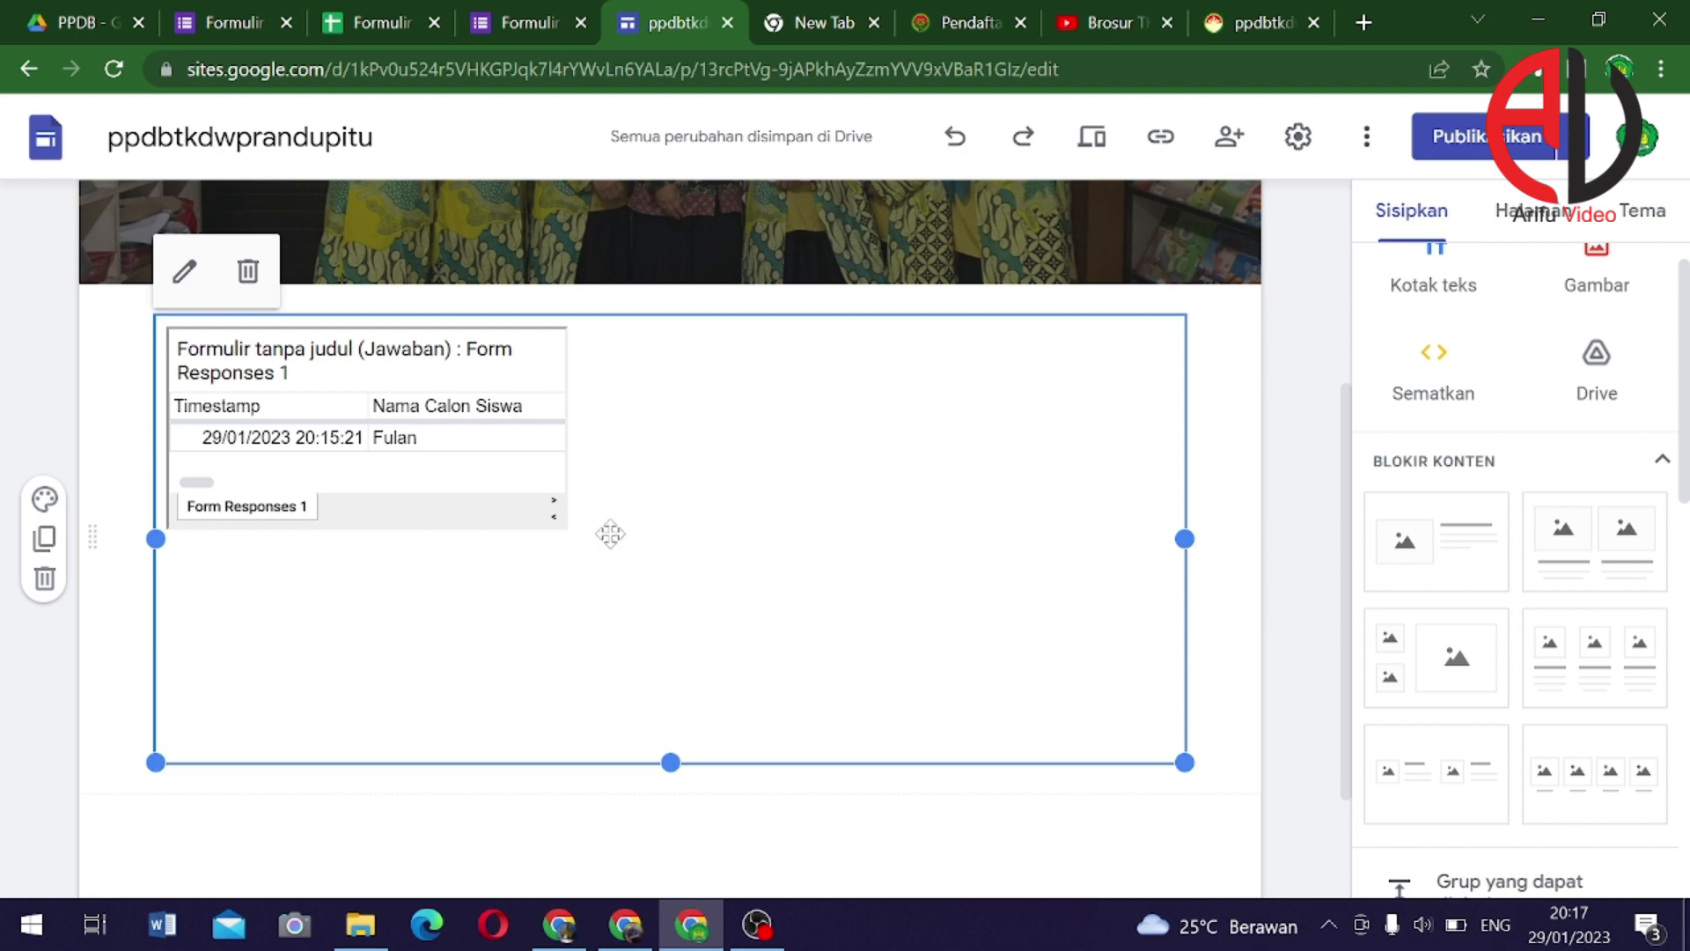
scroll(717, 701, "down", 2)
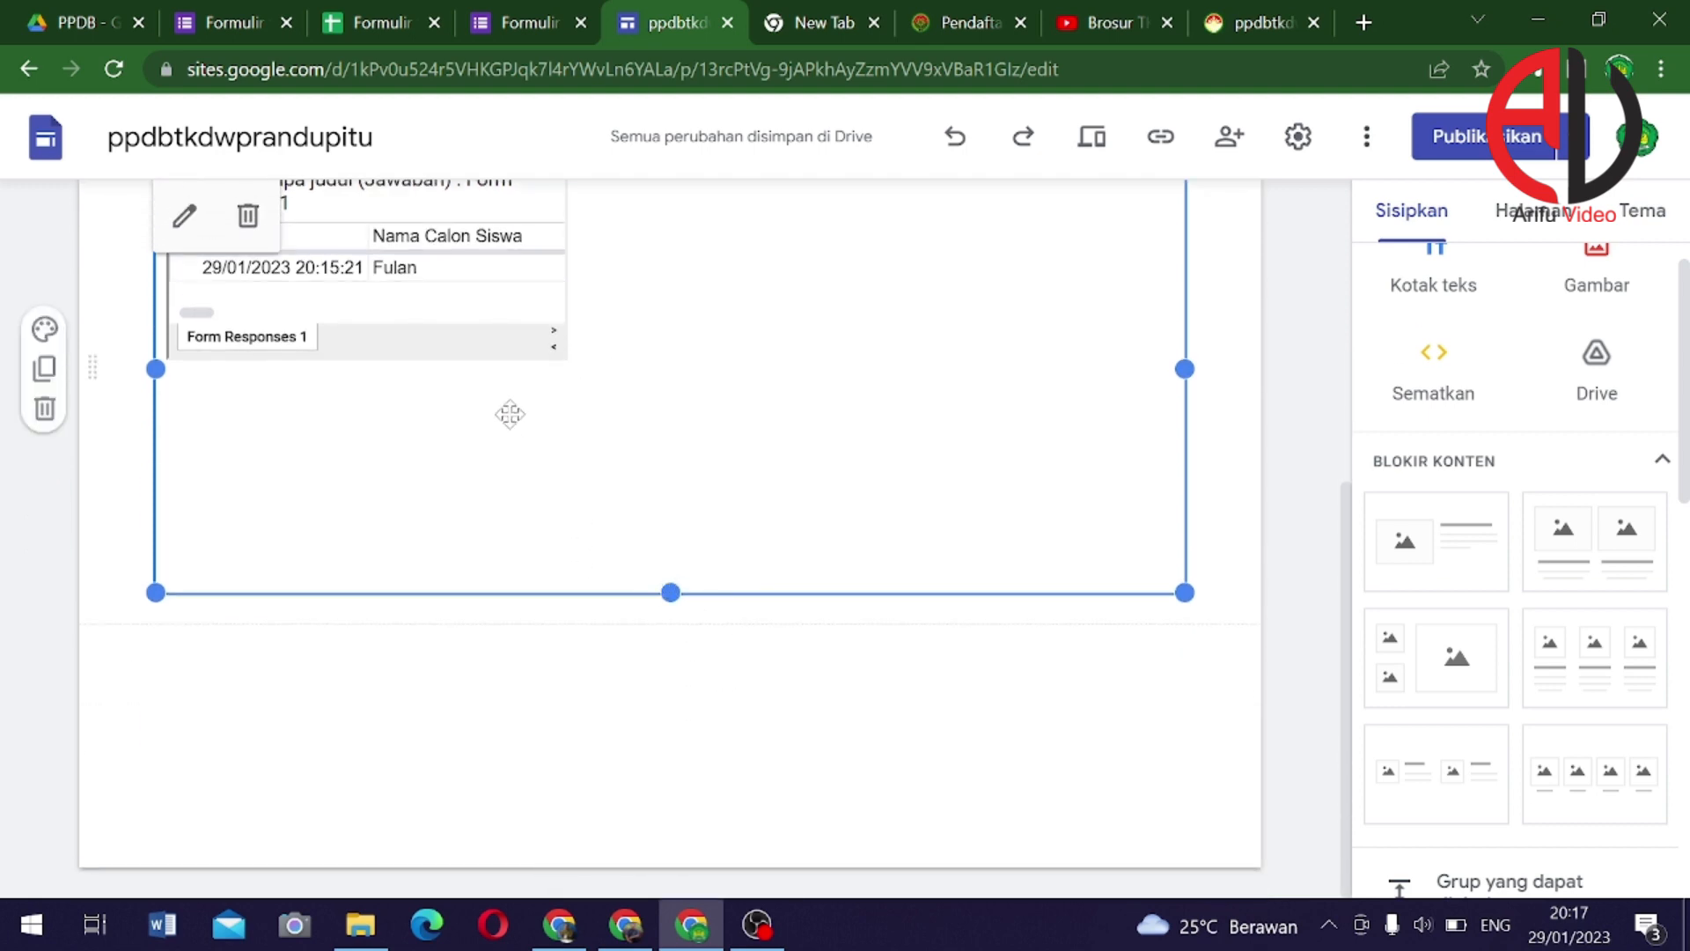
mouse_move(666, 592)
left_mouse_down()
mouse_move(678, 803)
mouse_move(696, 627)
mouse_move(665, 679)
mouse_move(655, 608)
left_mouse_up()
scroll(627, 540, "up", 3)
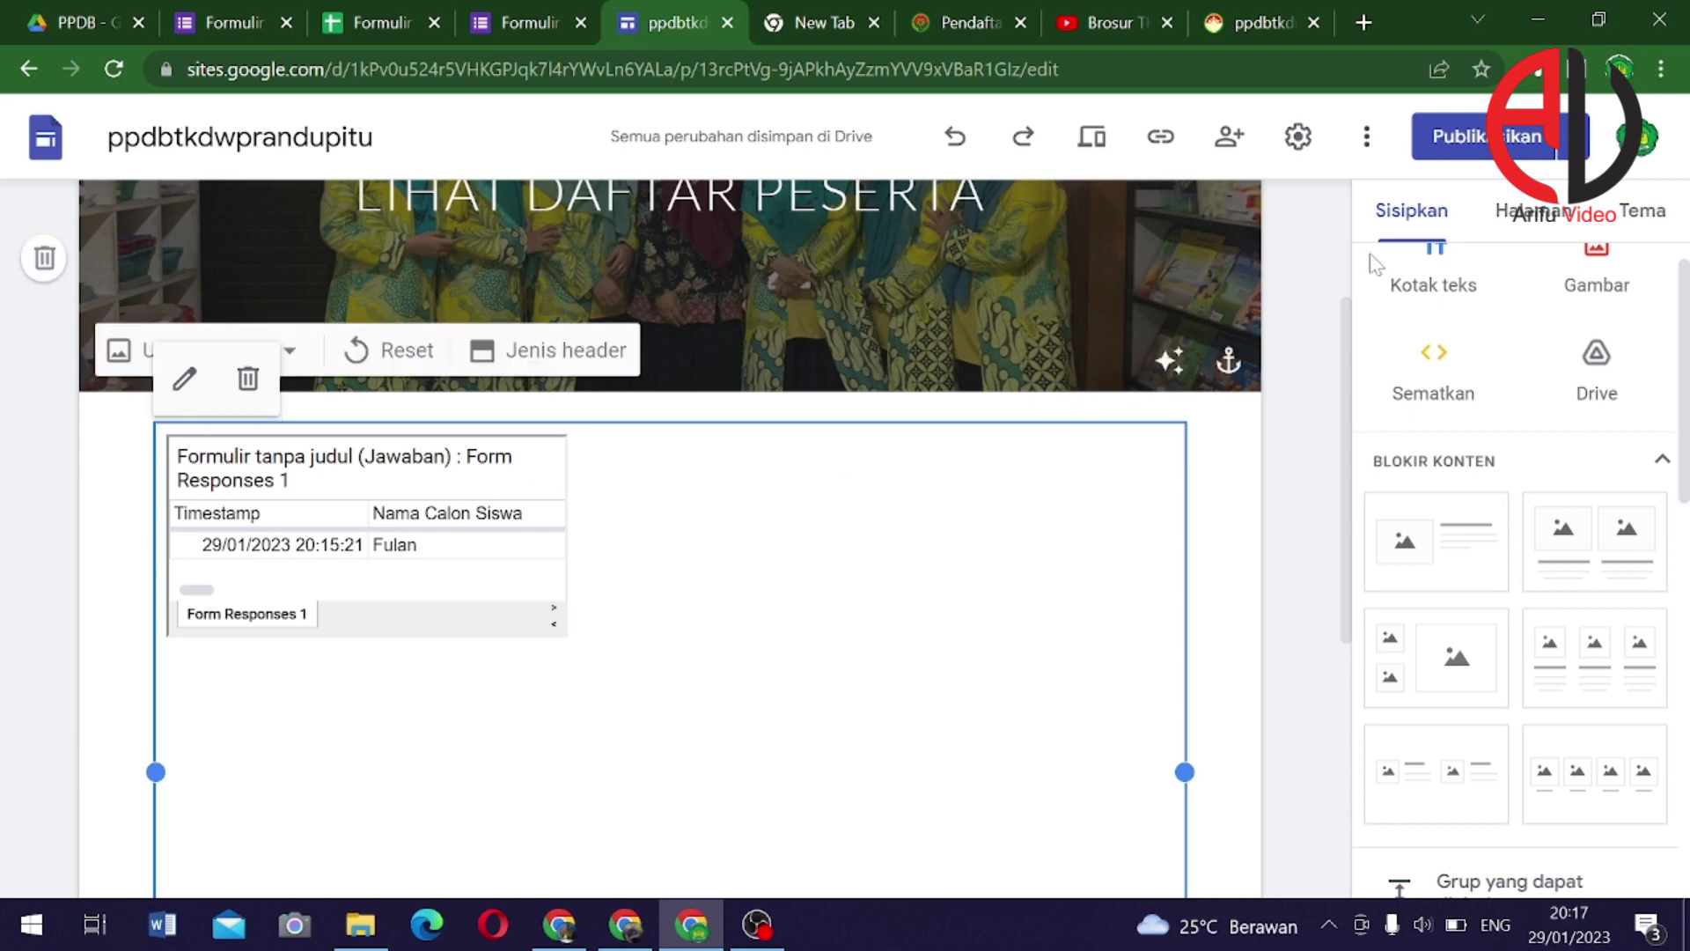
Republish the site and copy the Halaman Muka published link
left_click(1484, 139)
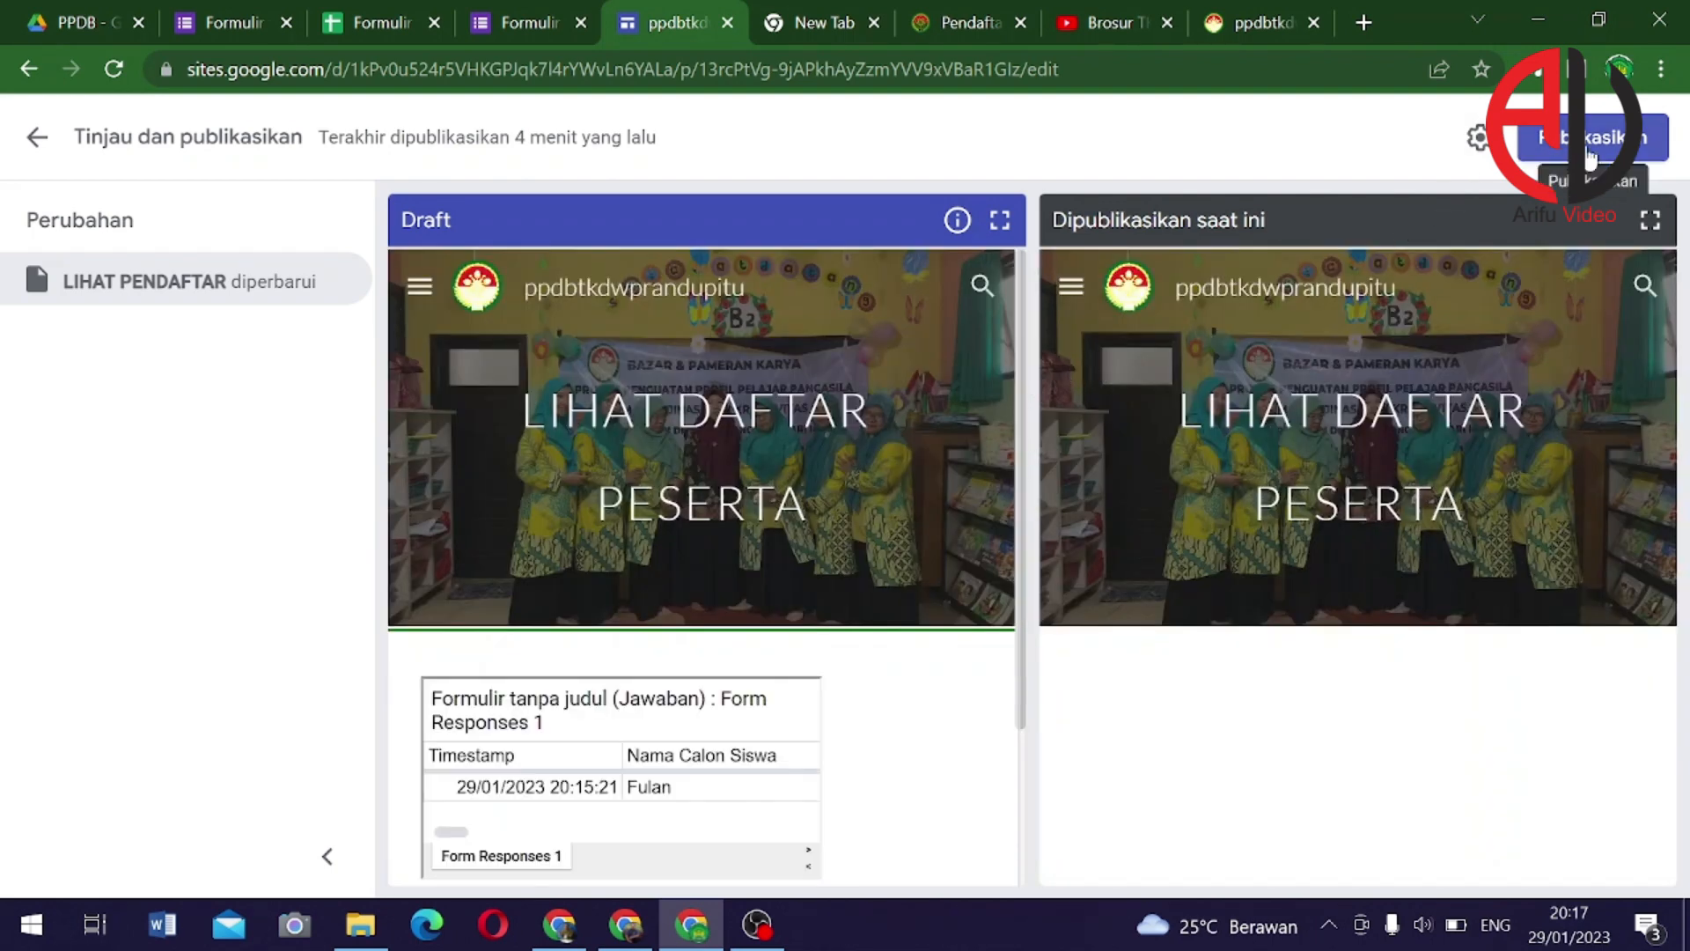
left_click(1590, 158)
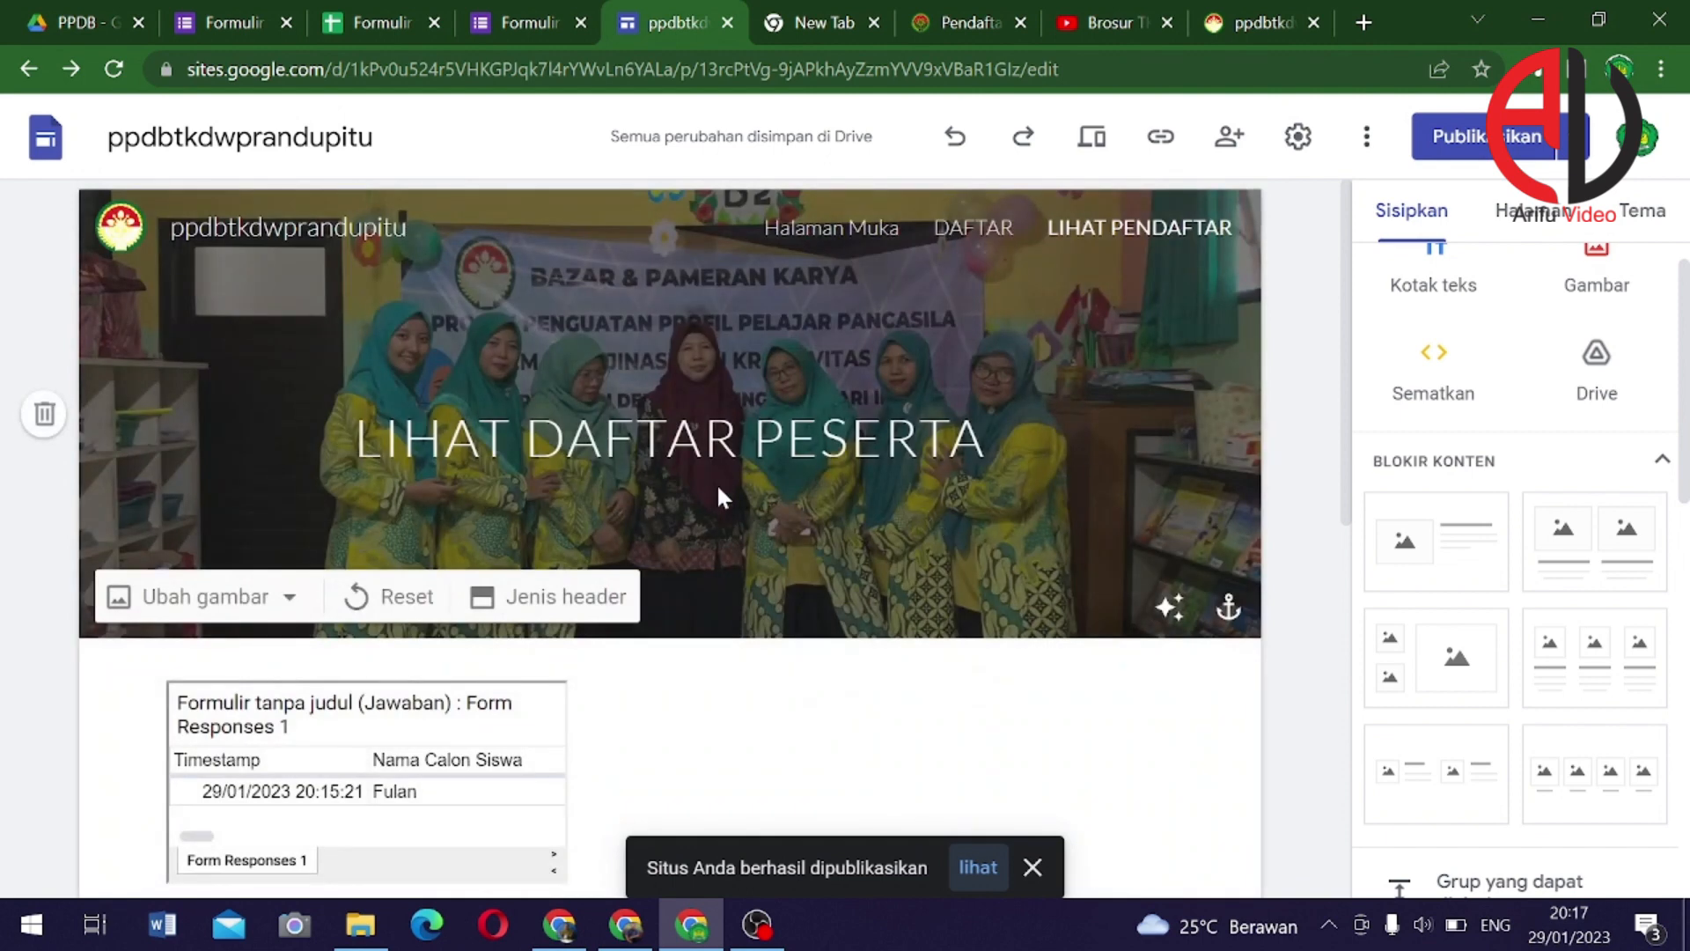
scroll(719, 487, "down", 1)
scroll(840, 512, "up", 1)
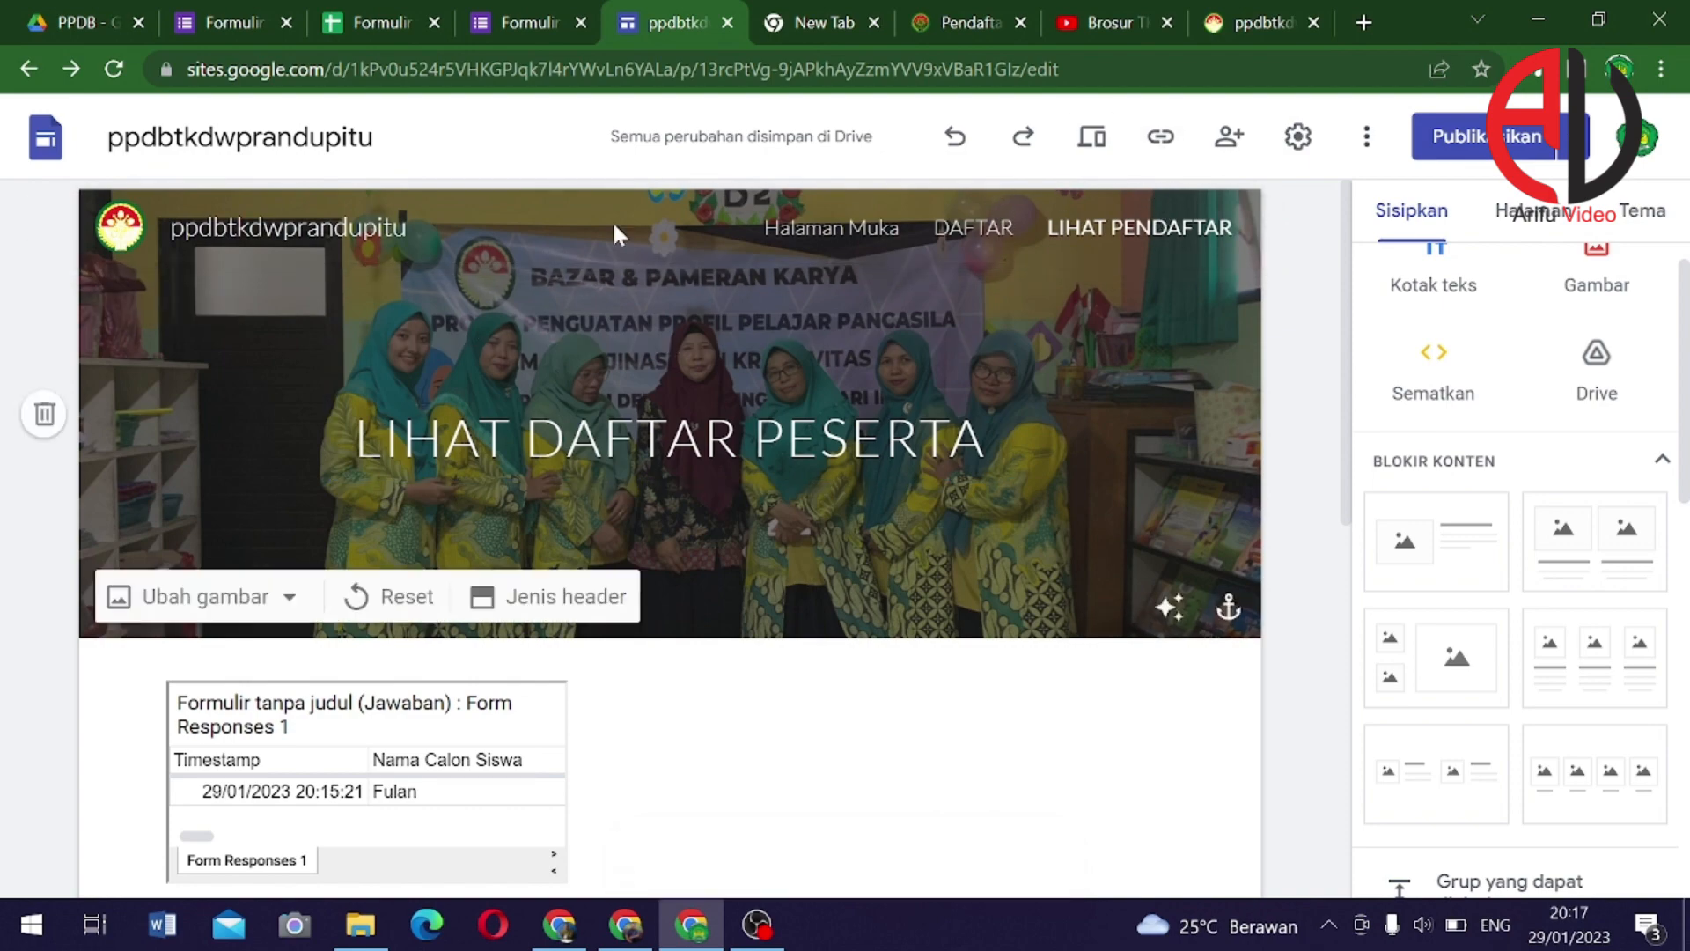
left_click(840, 242)
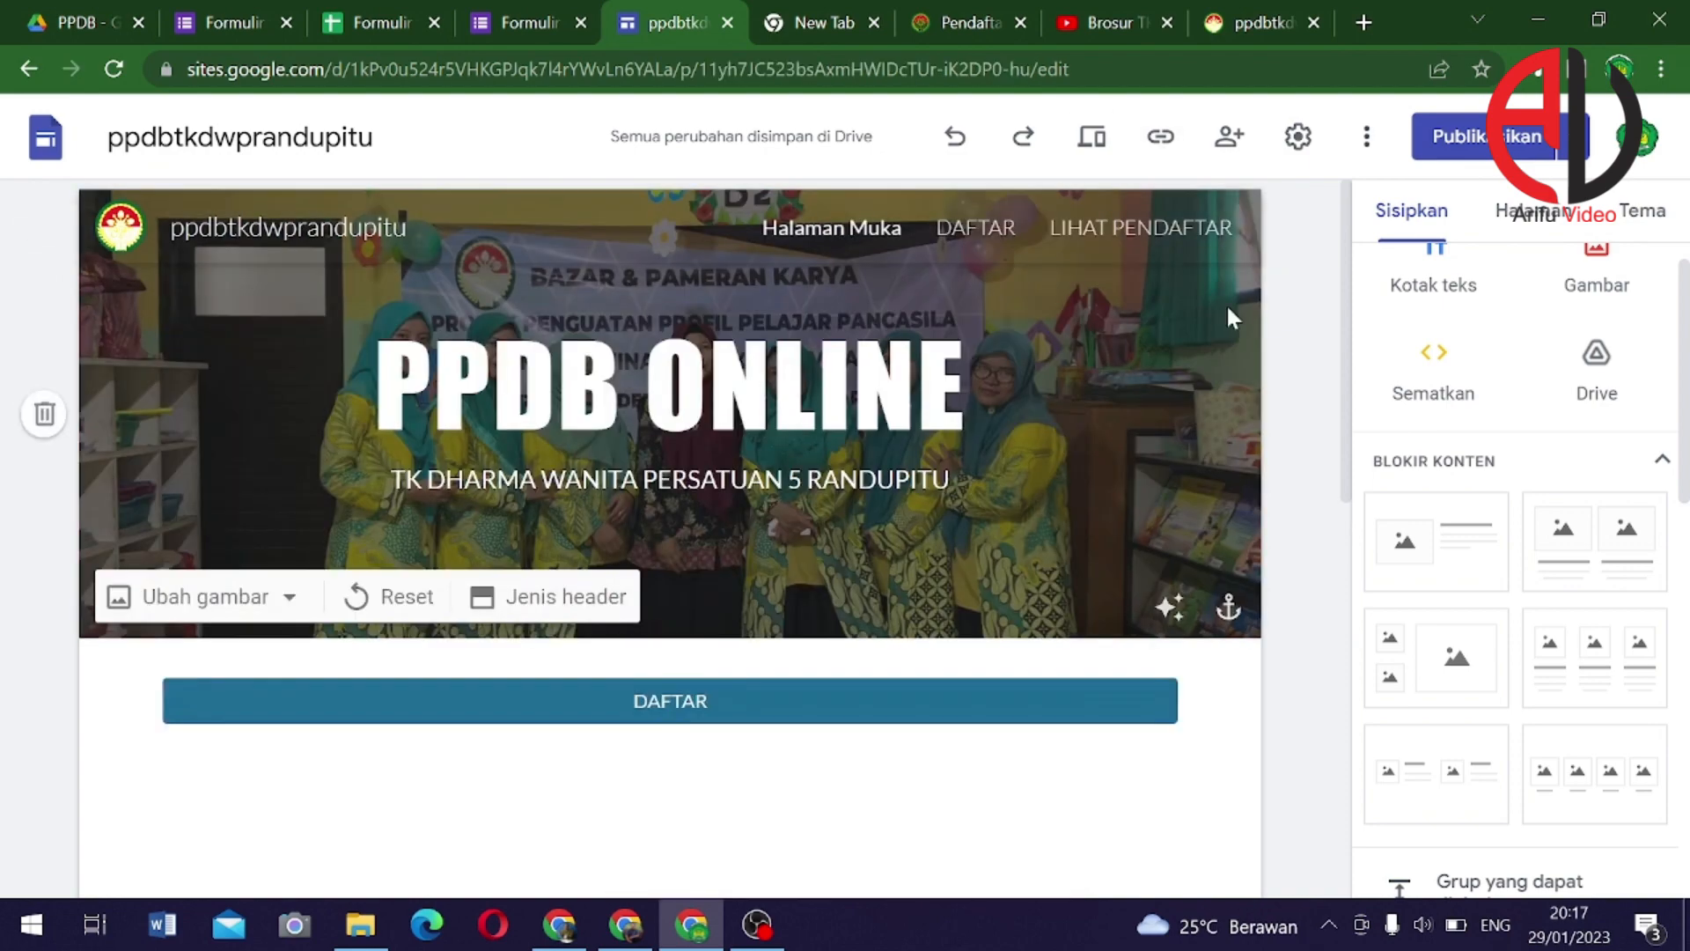
left_click(1162, 141)
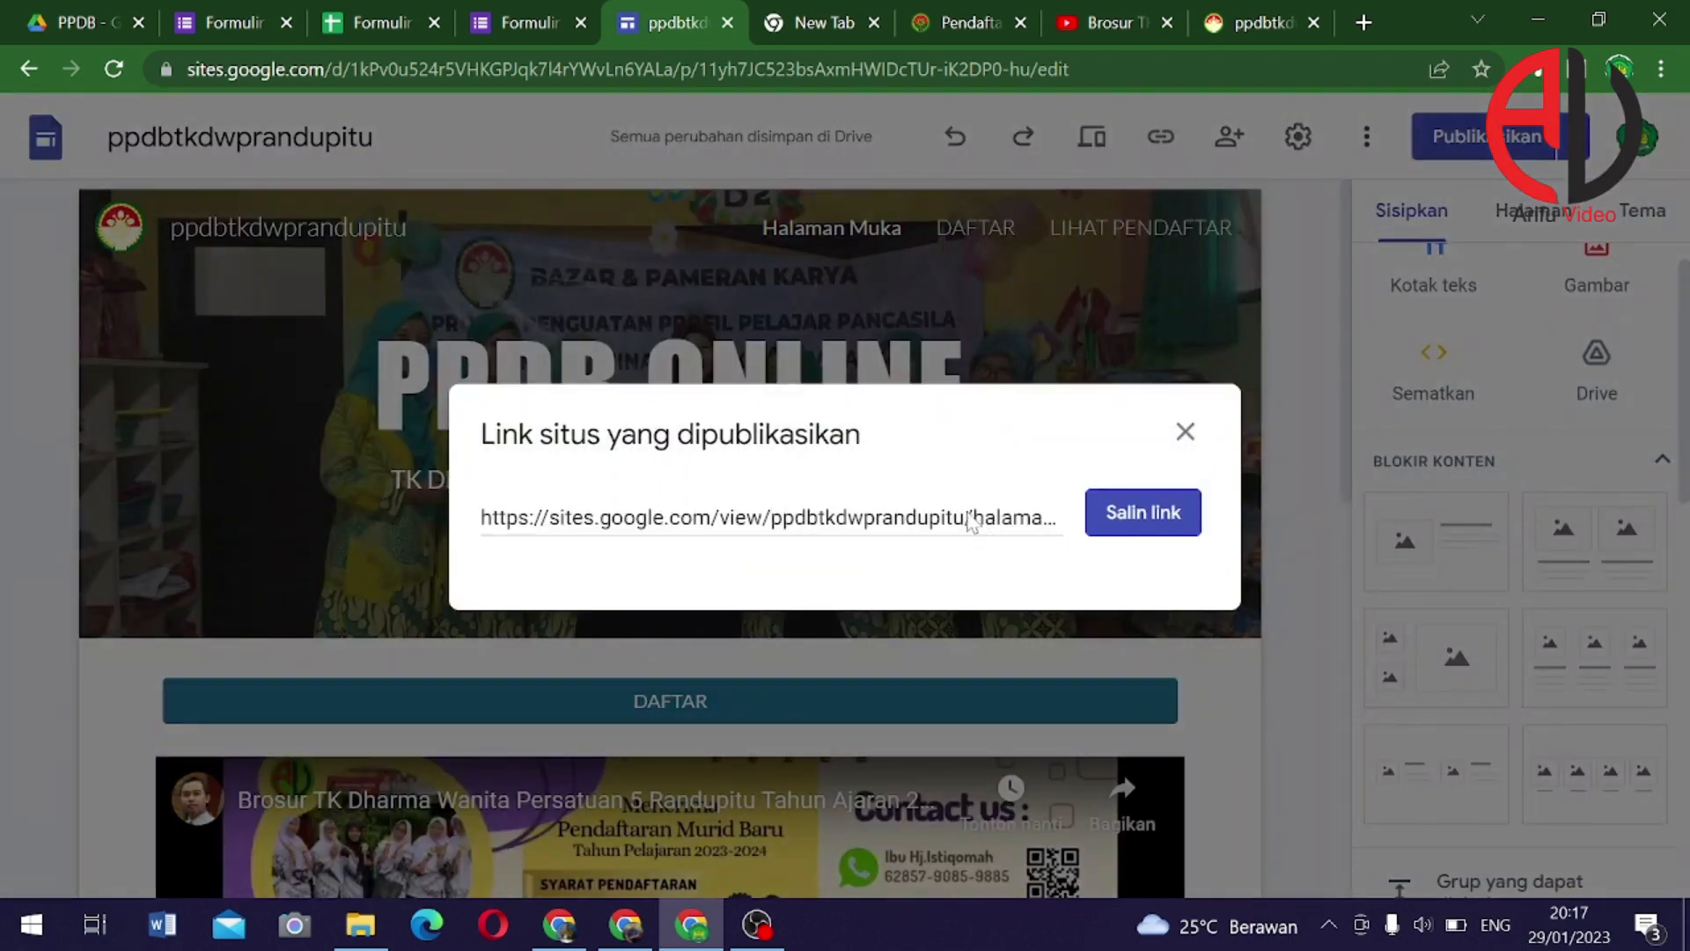
left_click(1184, 515)
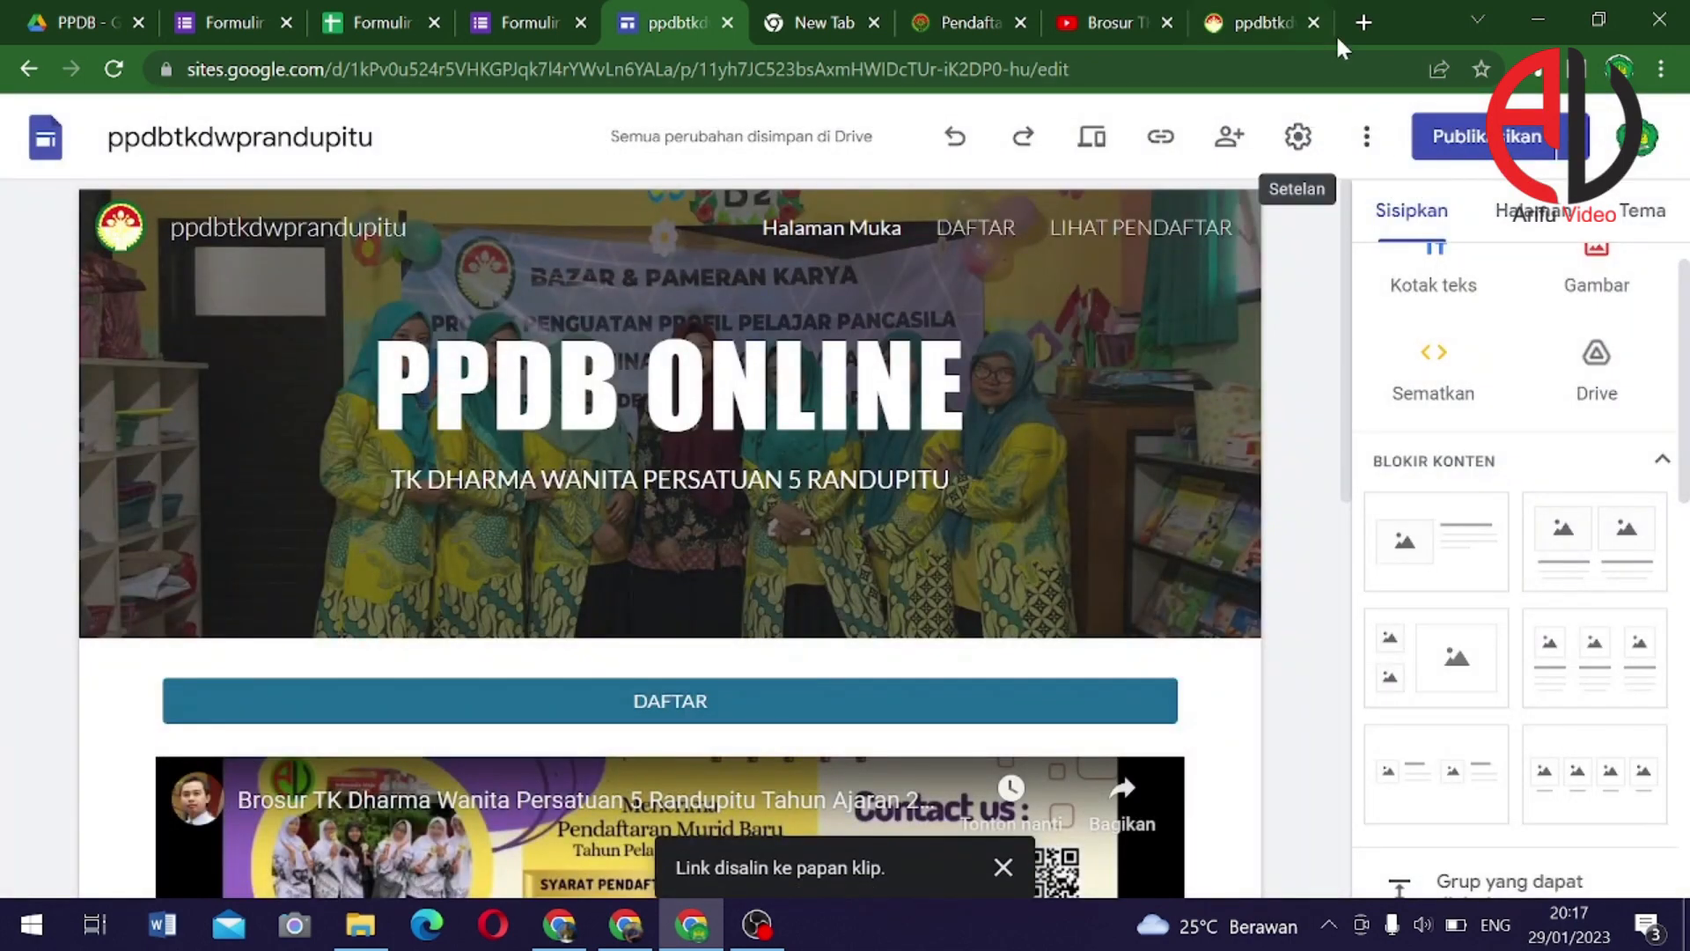
Load the published site's homepage in a new tab by pasting its link without the halaman-muka path
left_click(1366, 22)
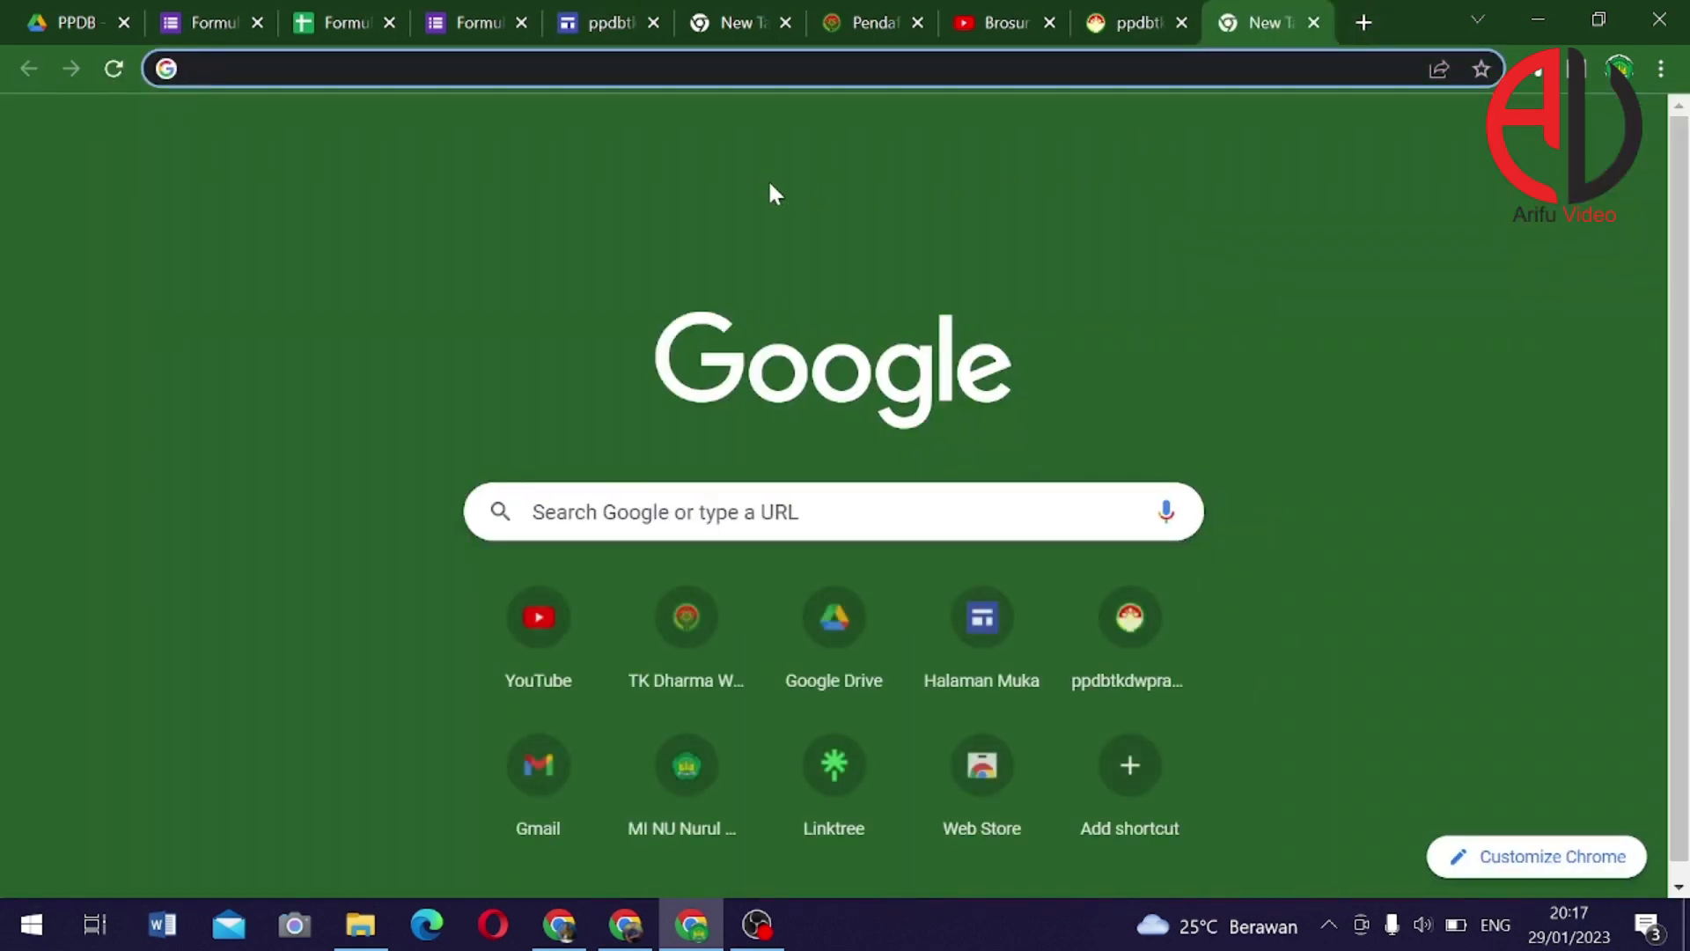
type("https://sites.google.com/view/ppdbtkdwprandupitu/halaman-muka")
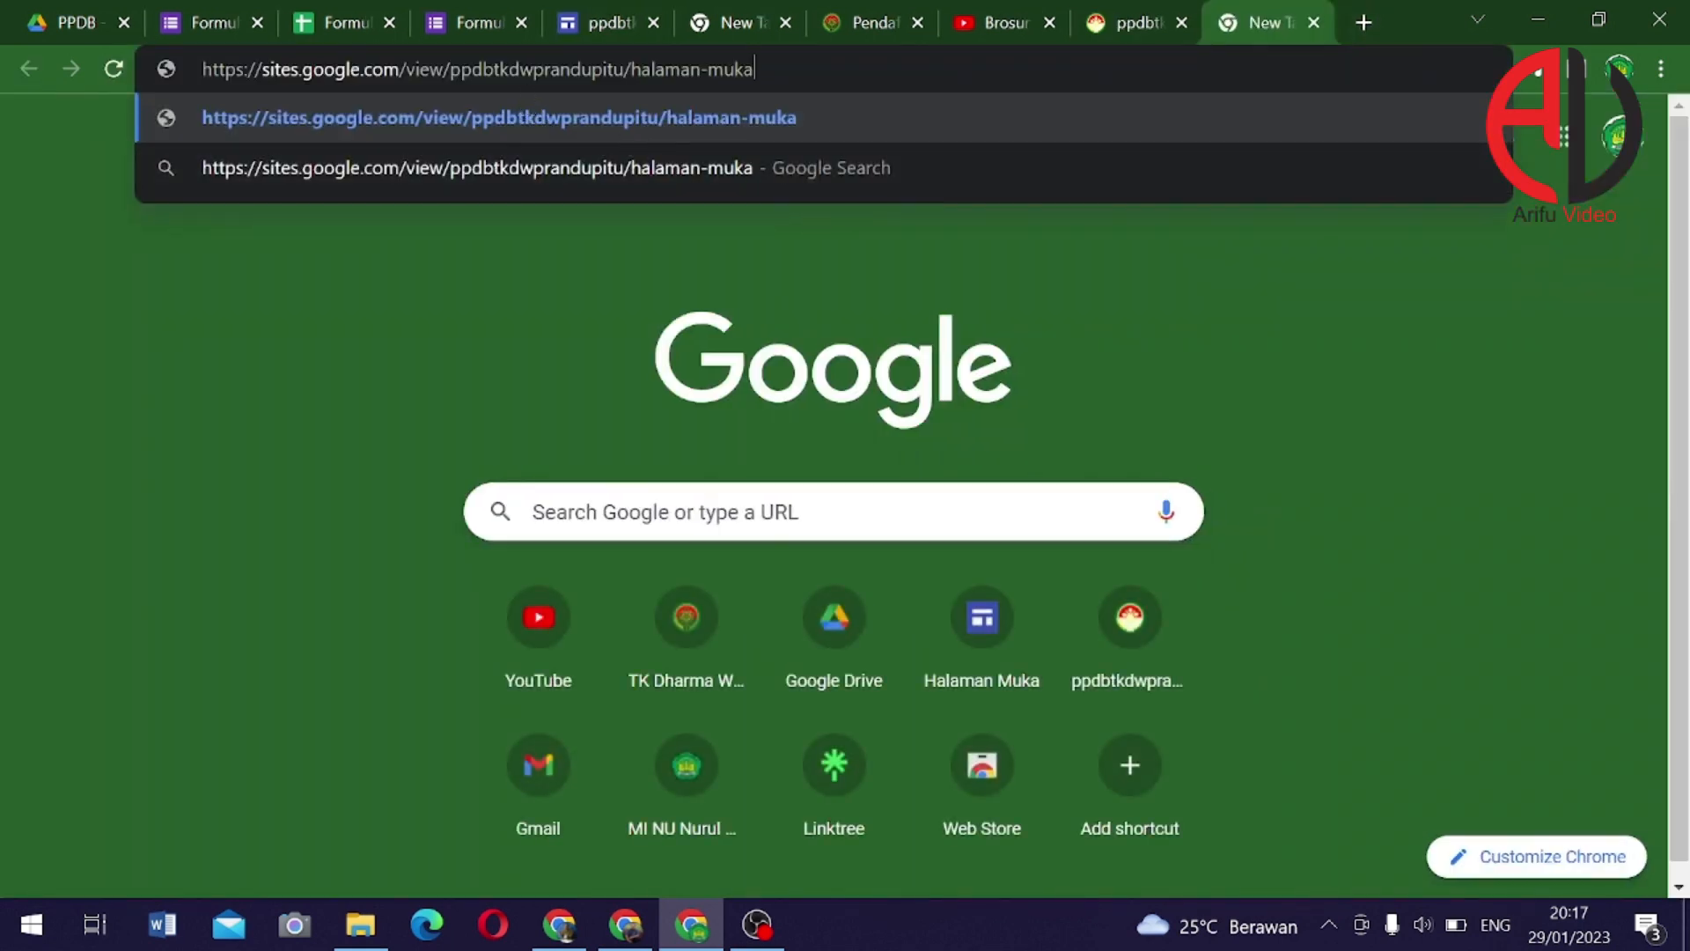
key("ctrl+shift+Left")
key("ctrl+shift+Left")
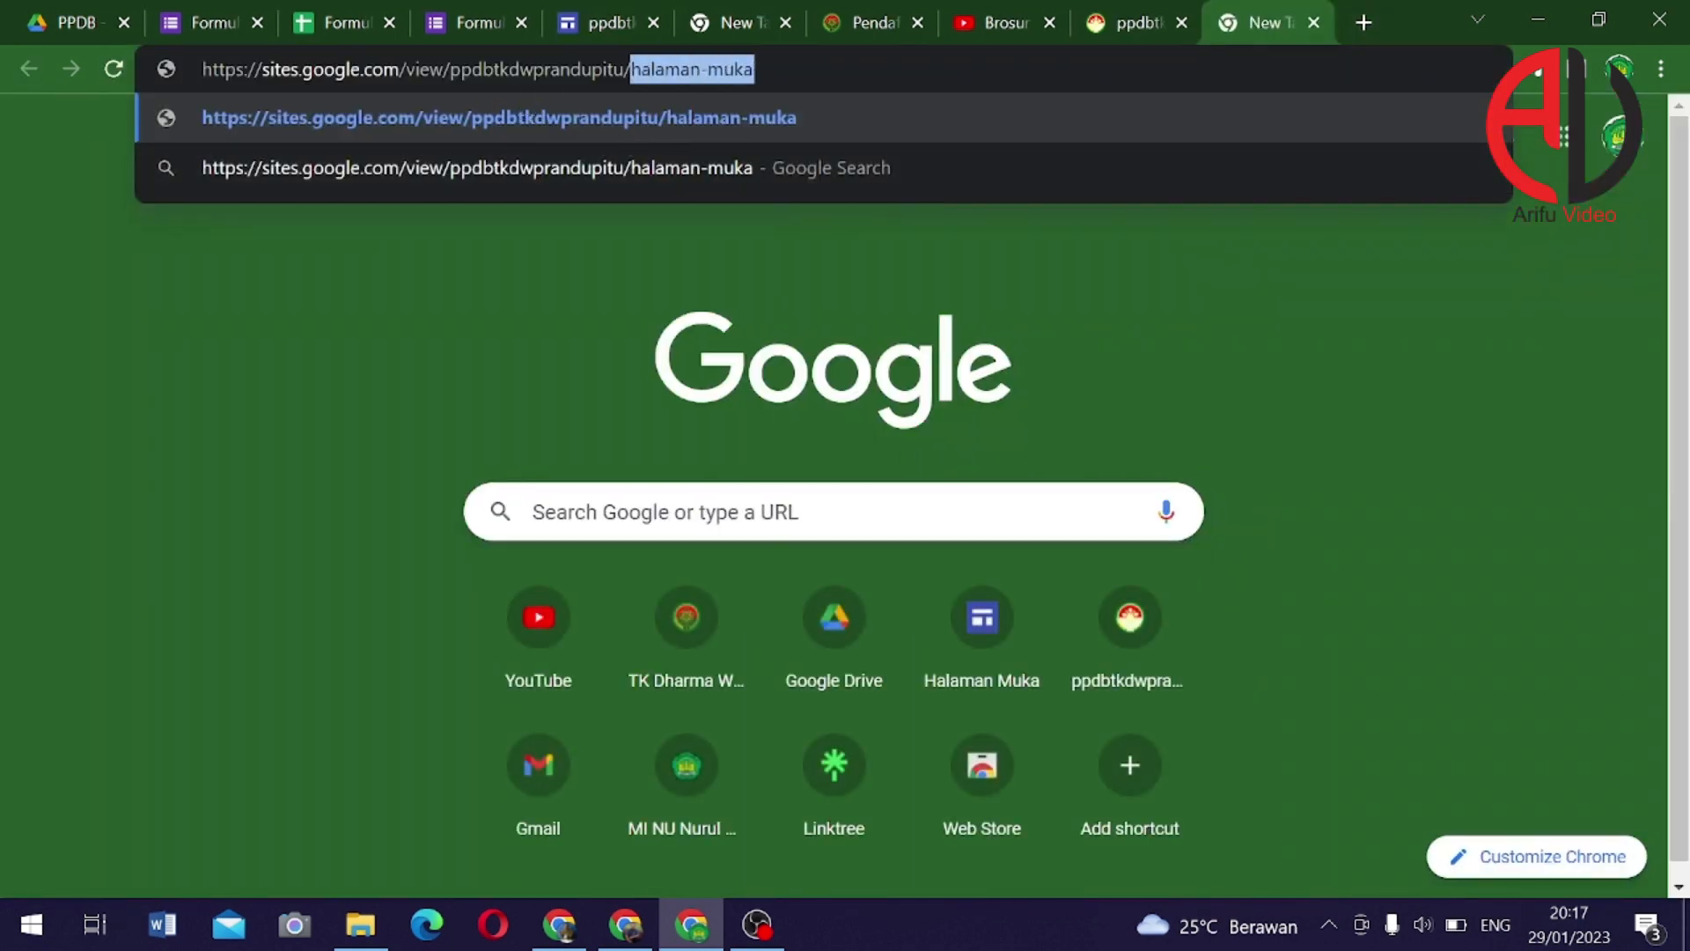
key("BackSpace")
key("Return")
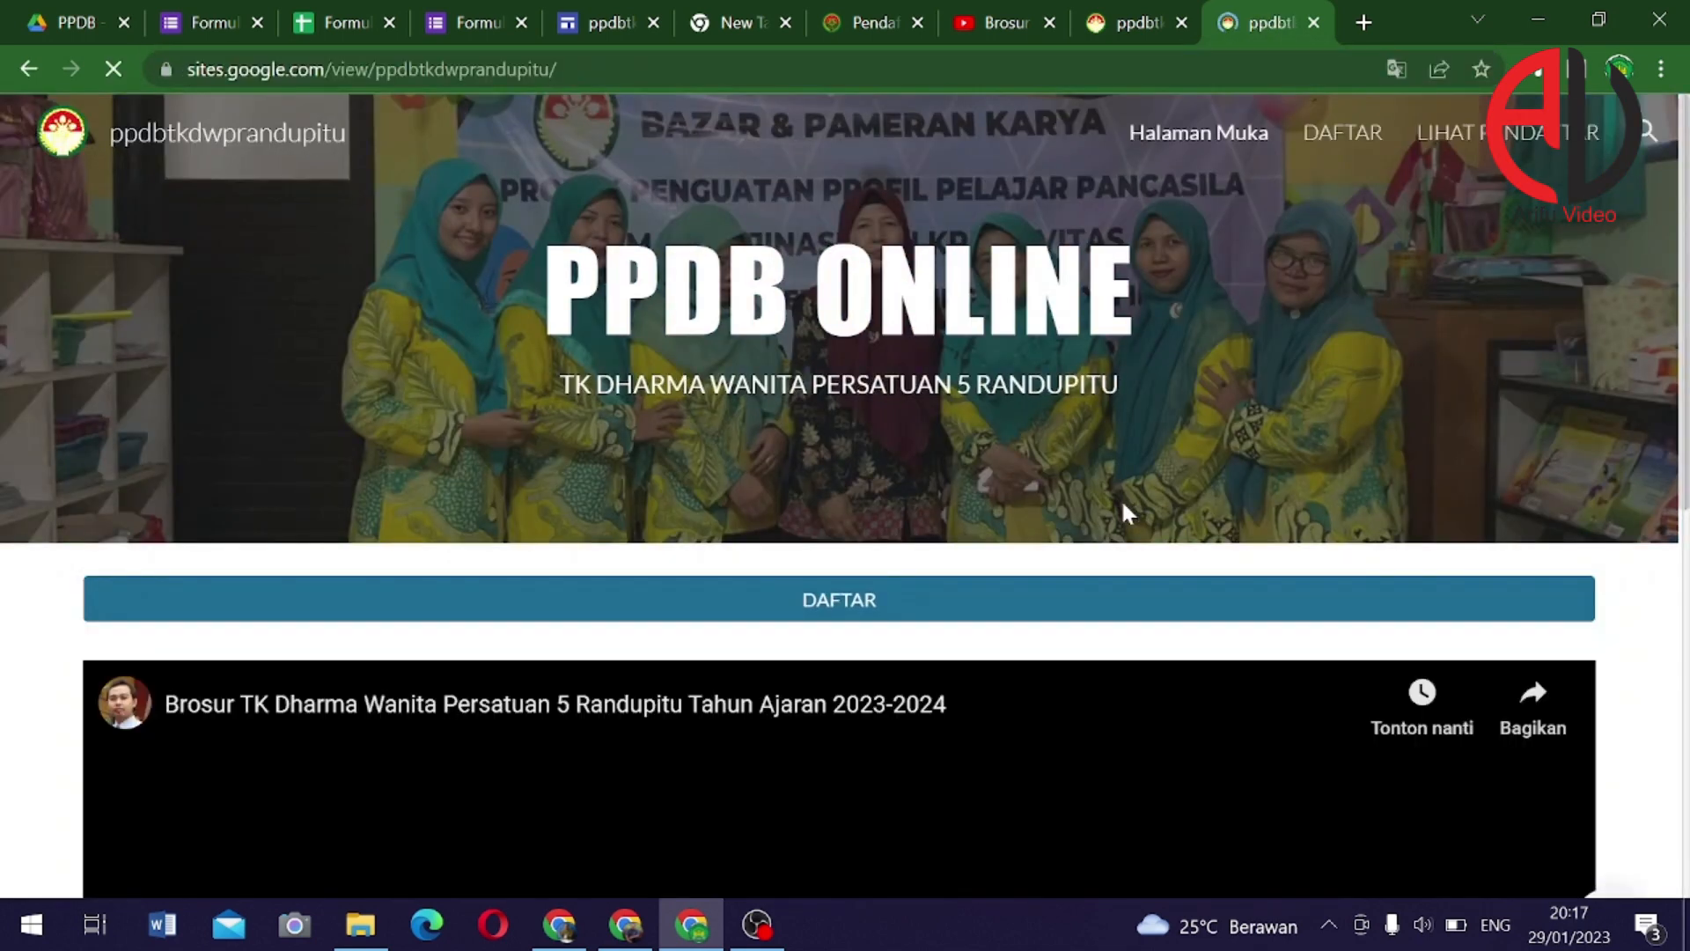
scroll(1083, 516, "down", 3)
scroll(948, 476, "up", 1)
scroll(948, 475, "up", 2)
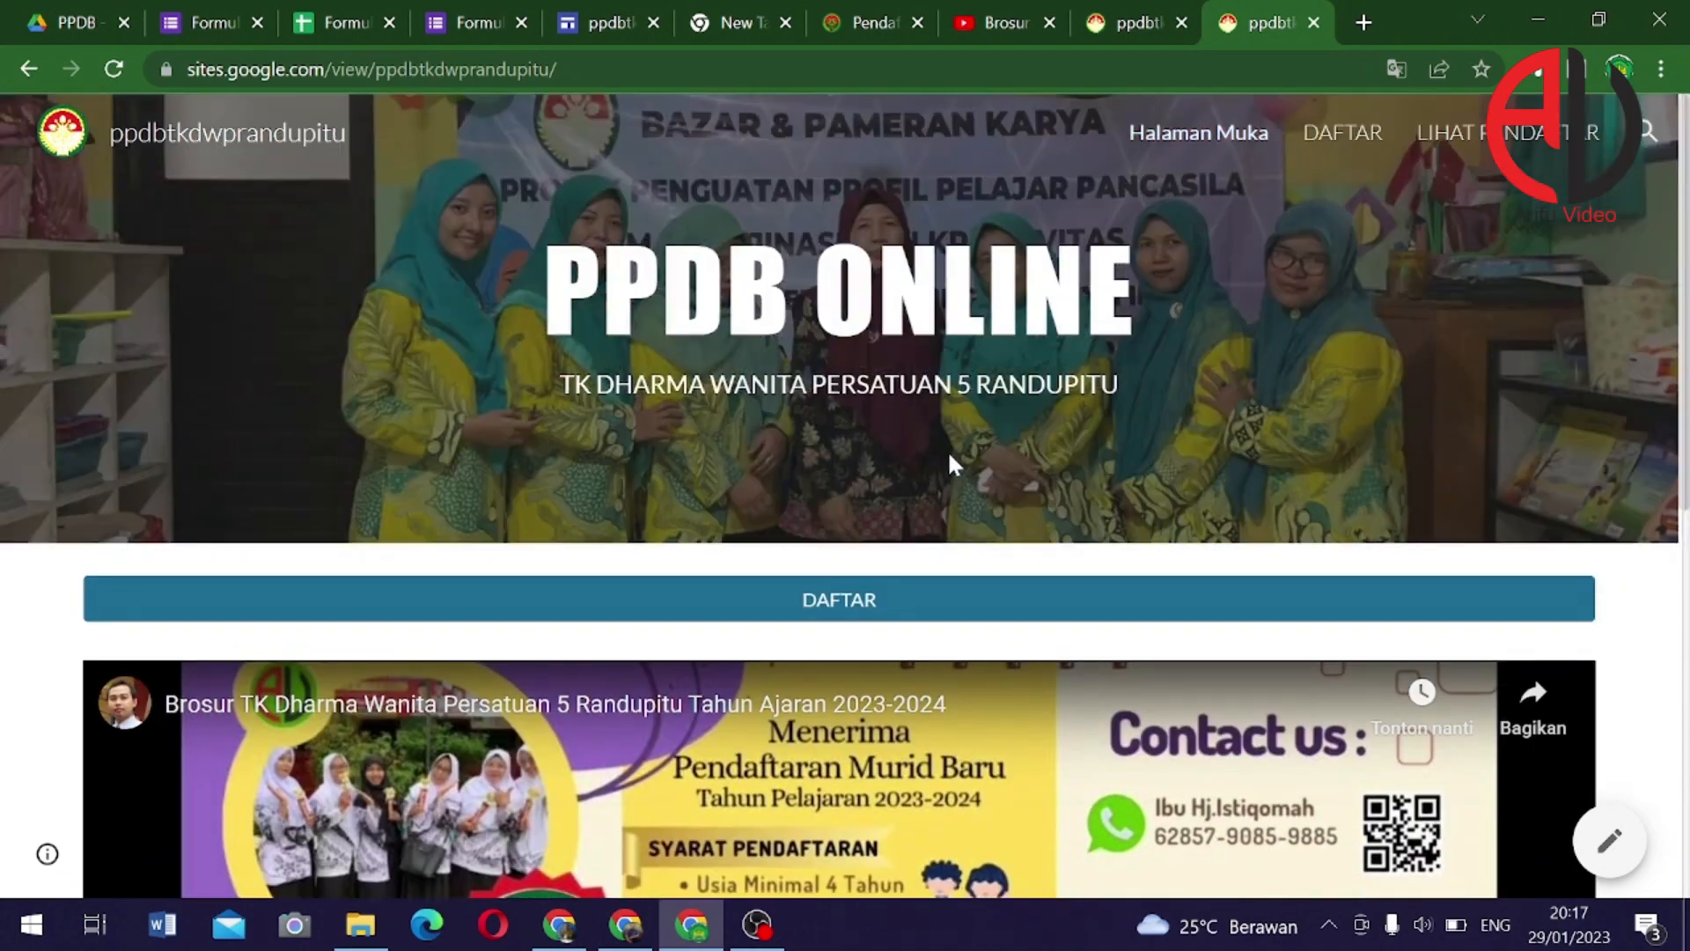
scroll(972, 457, "down", 5)
scroll(959, 472, "up", 5)
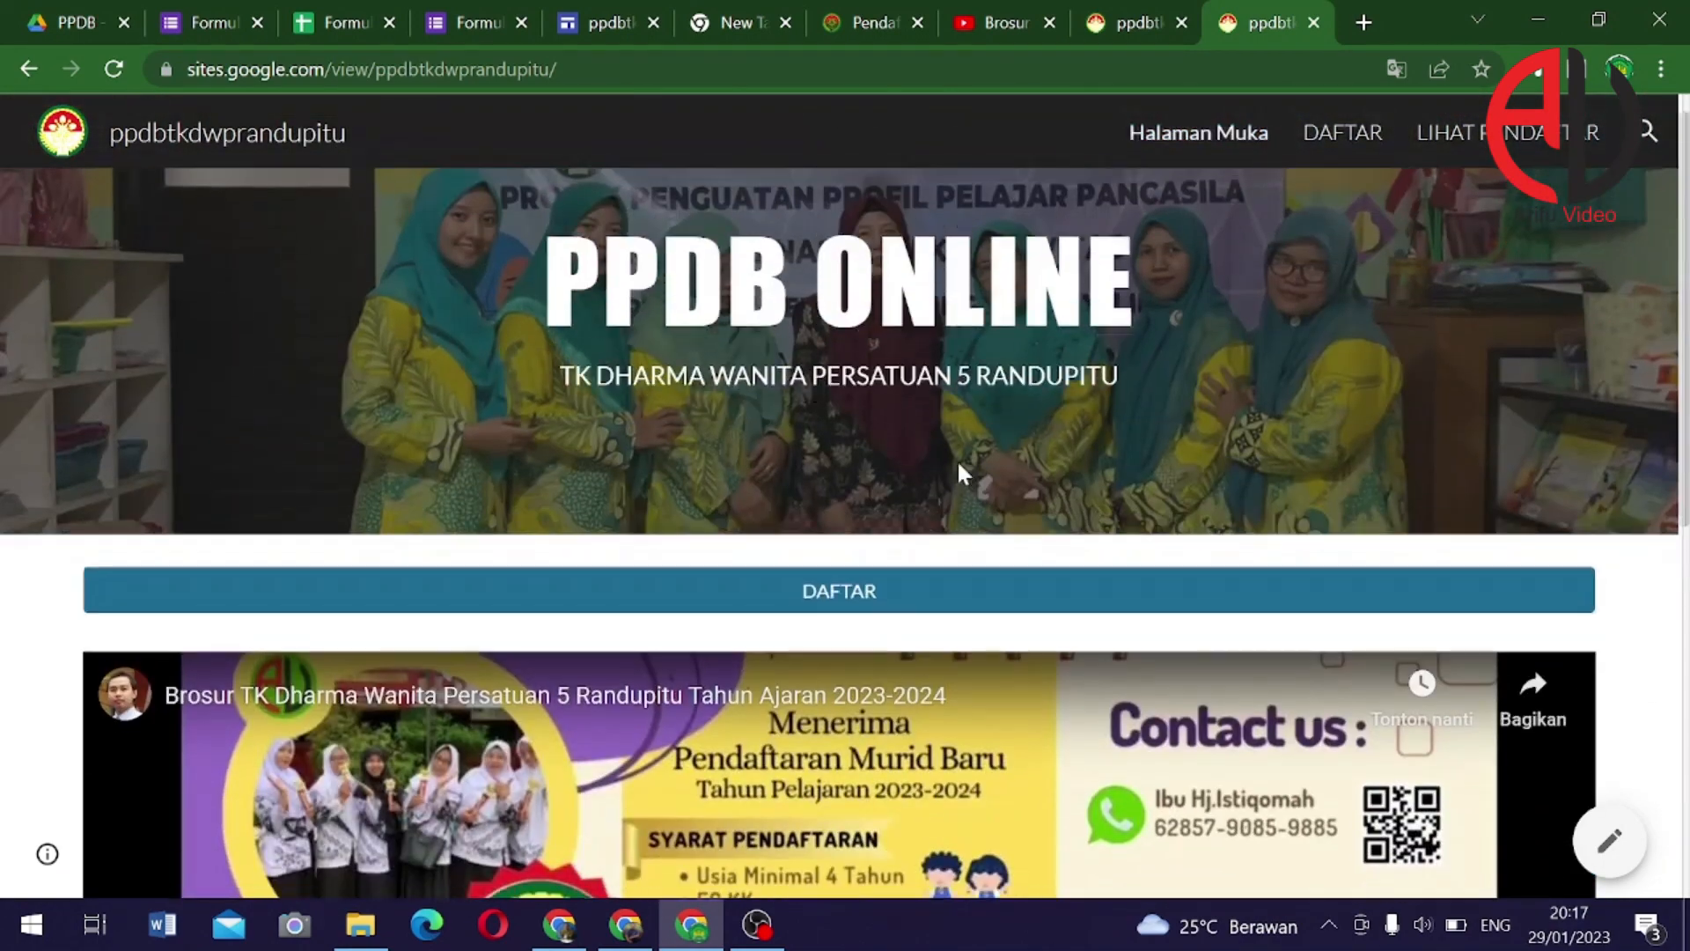
scroll(880, 540, "down", 3)
scroll(983, 696, "down", 5)
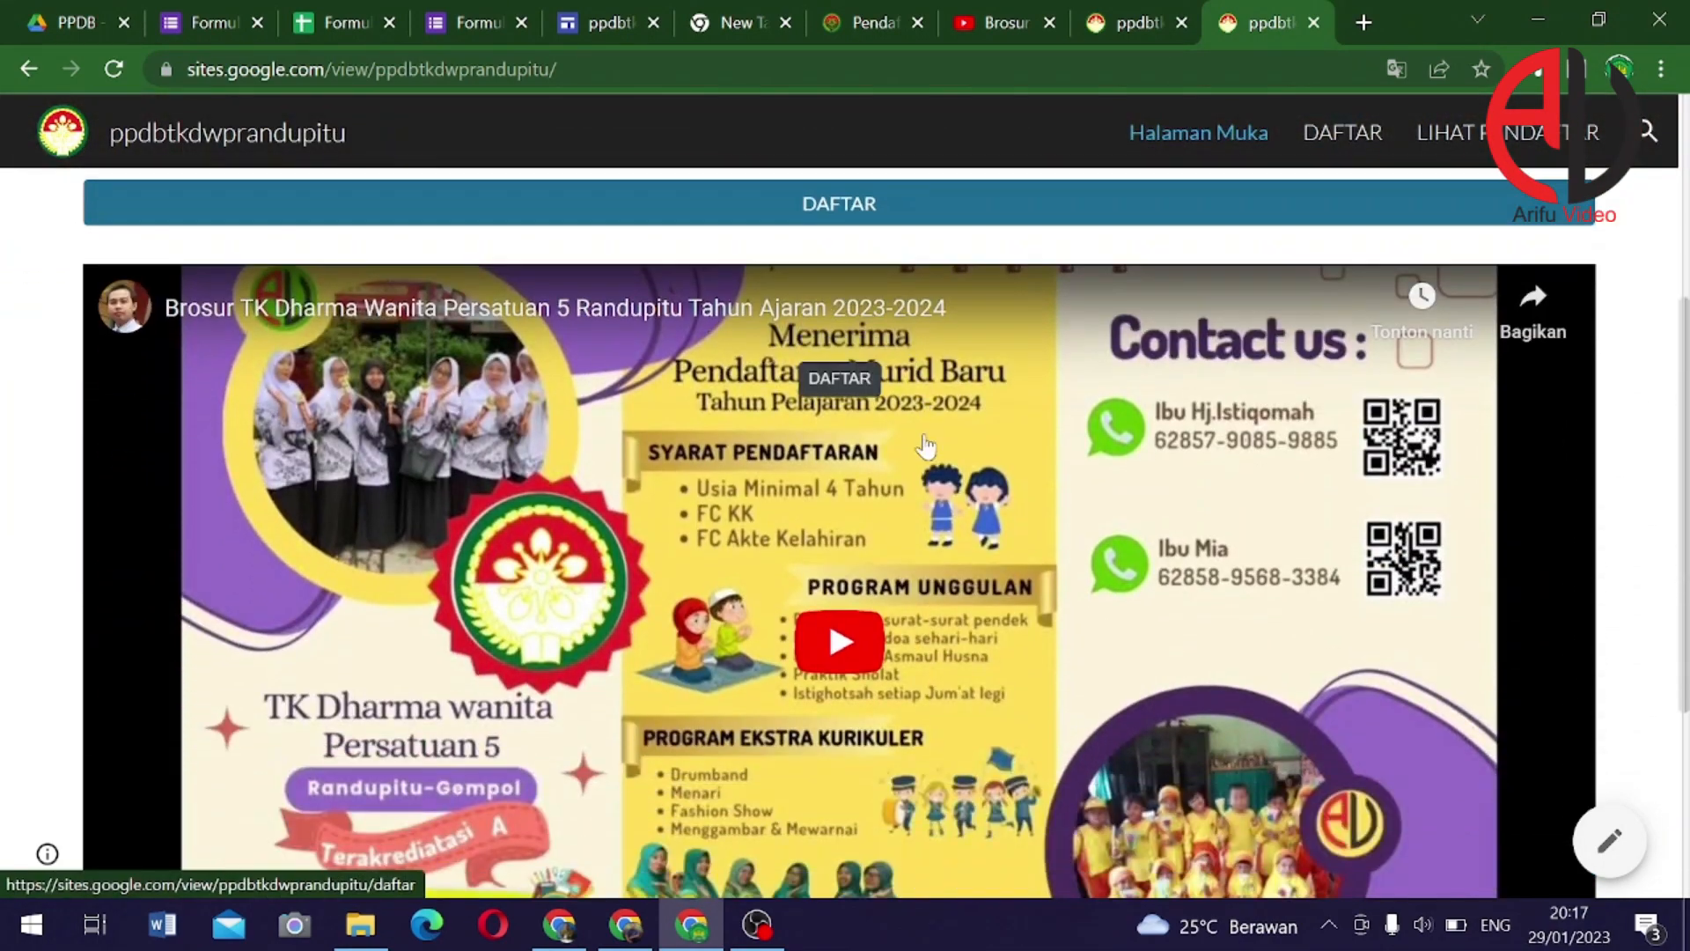
scroll(984, 696, "down", 1)
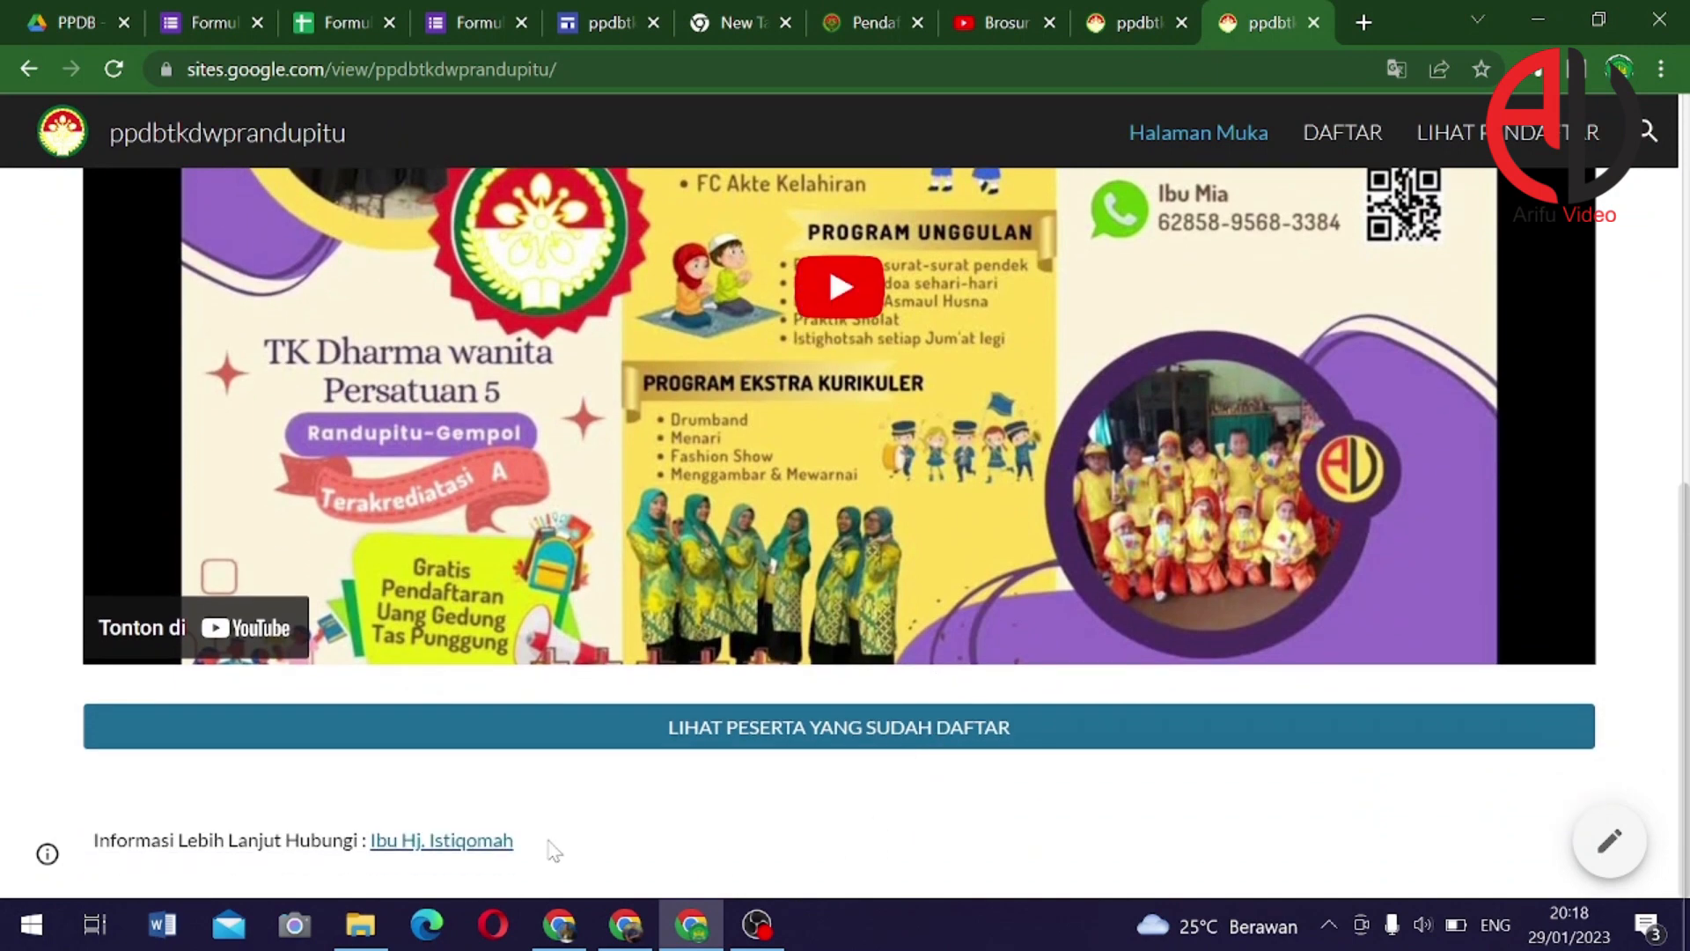
scroll(722, 809, "up", 10)
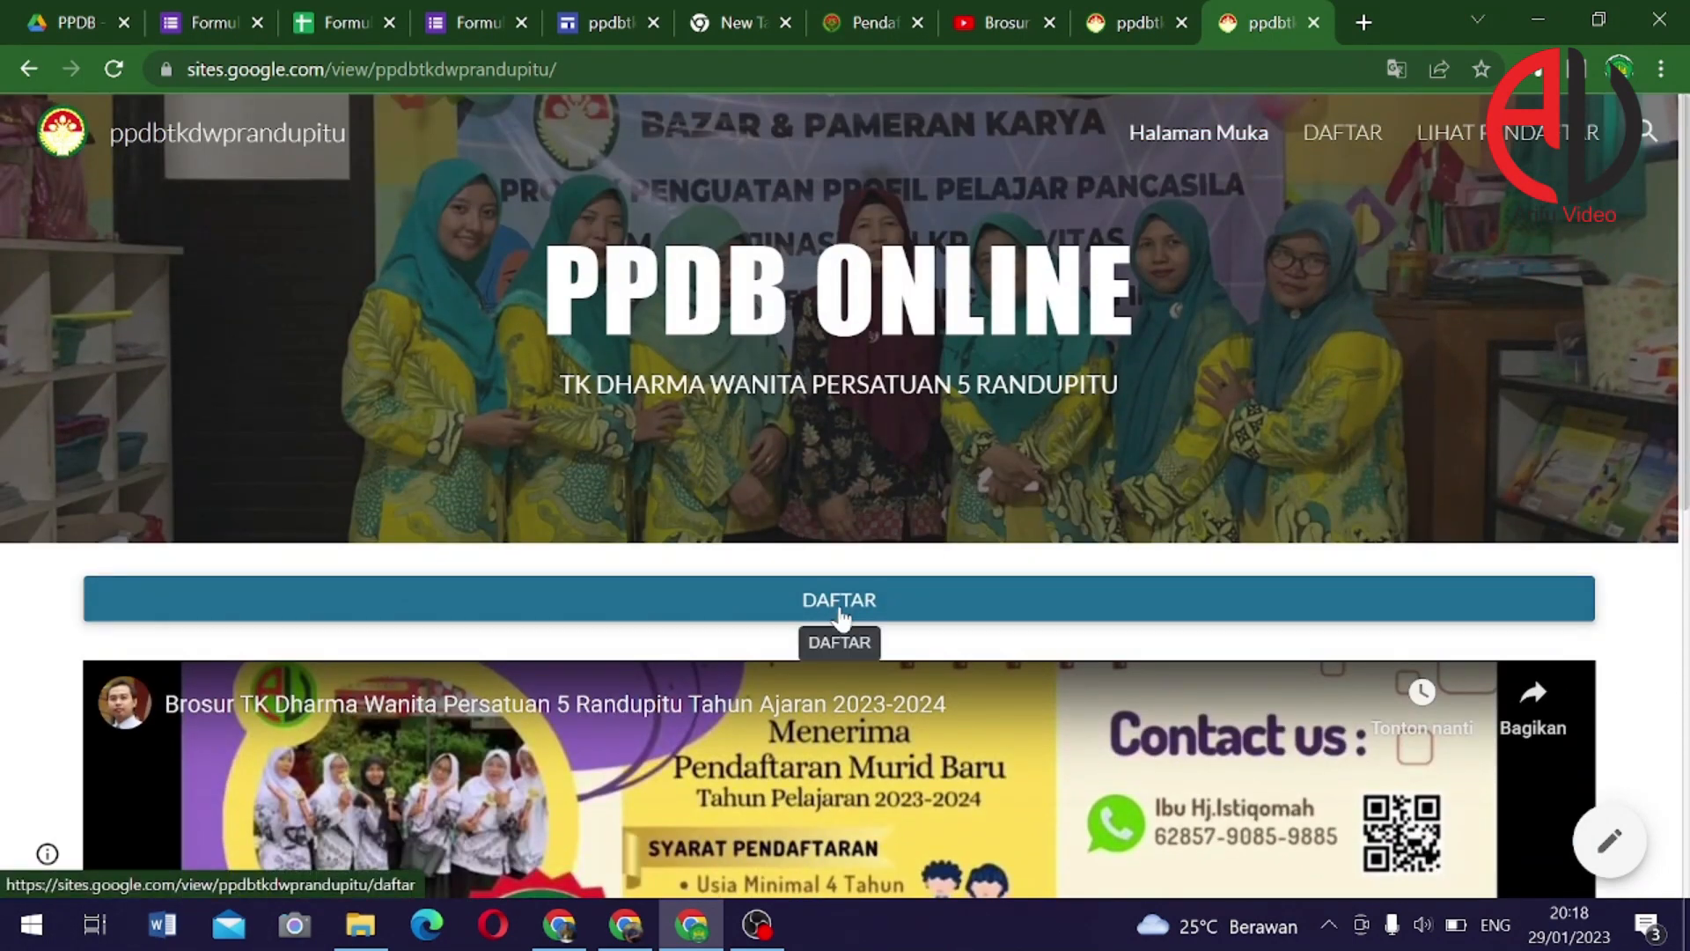
Open the DAFTAR page and scroll through the embedded registration form
left_click(840, 616)
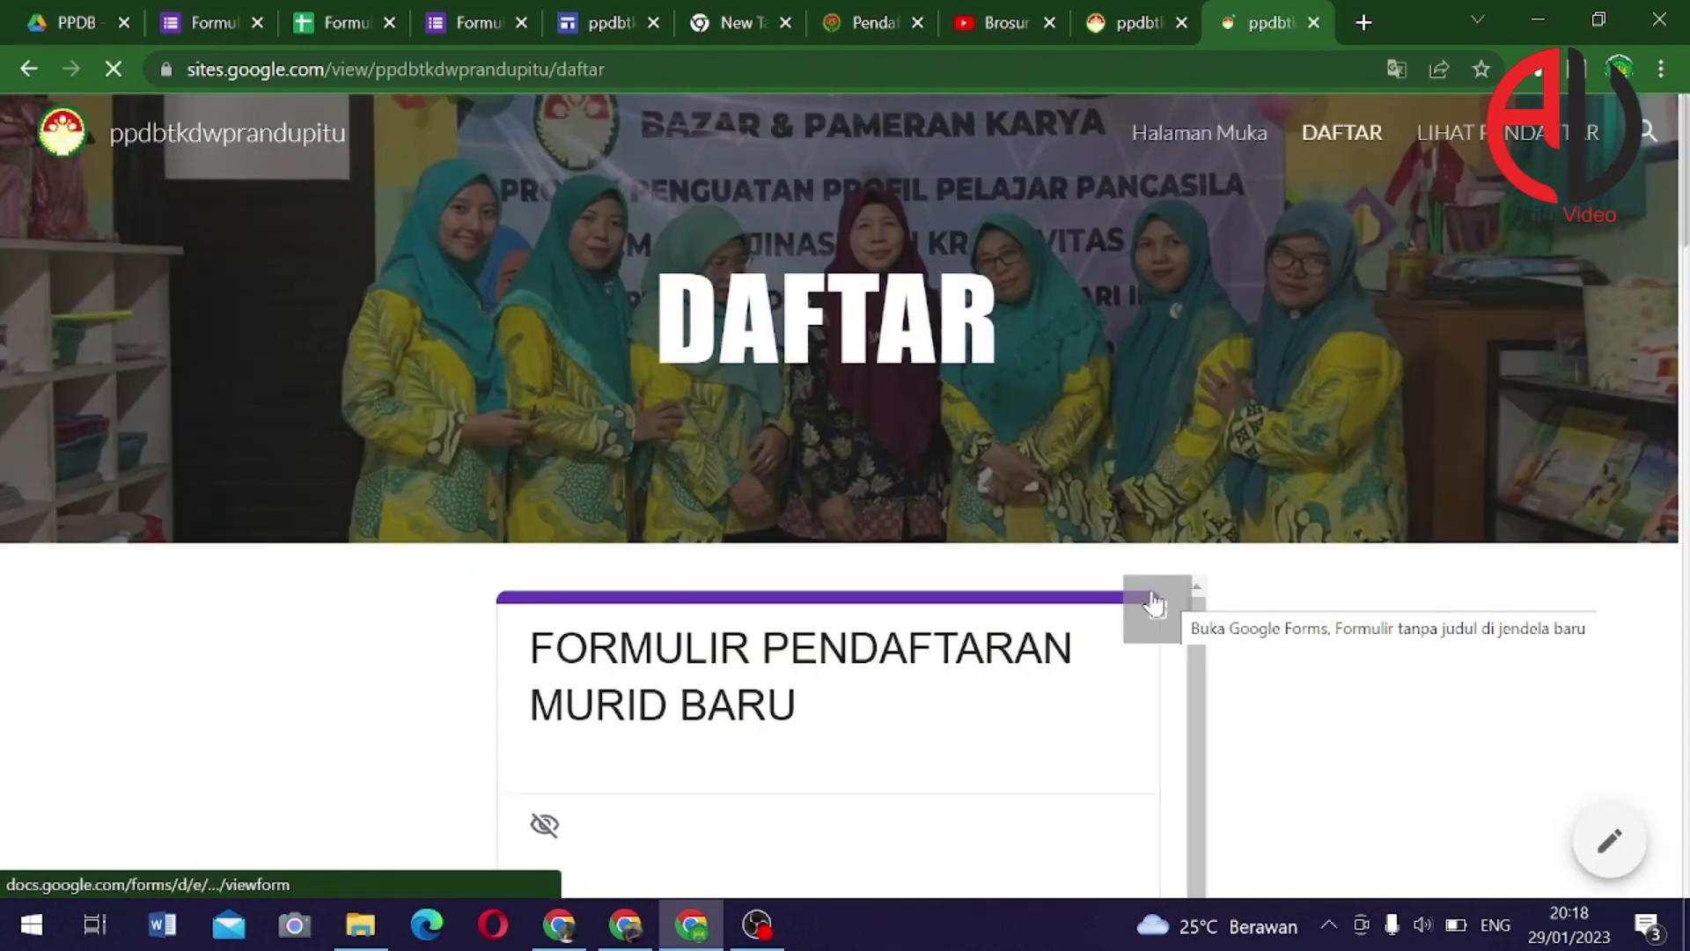
scroll(875, 584, "down", 6)
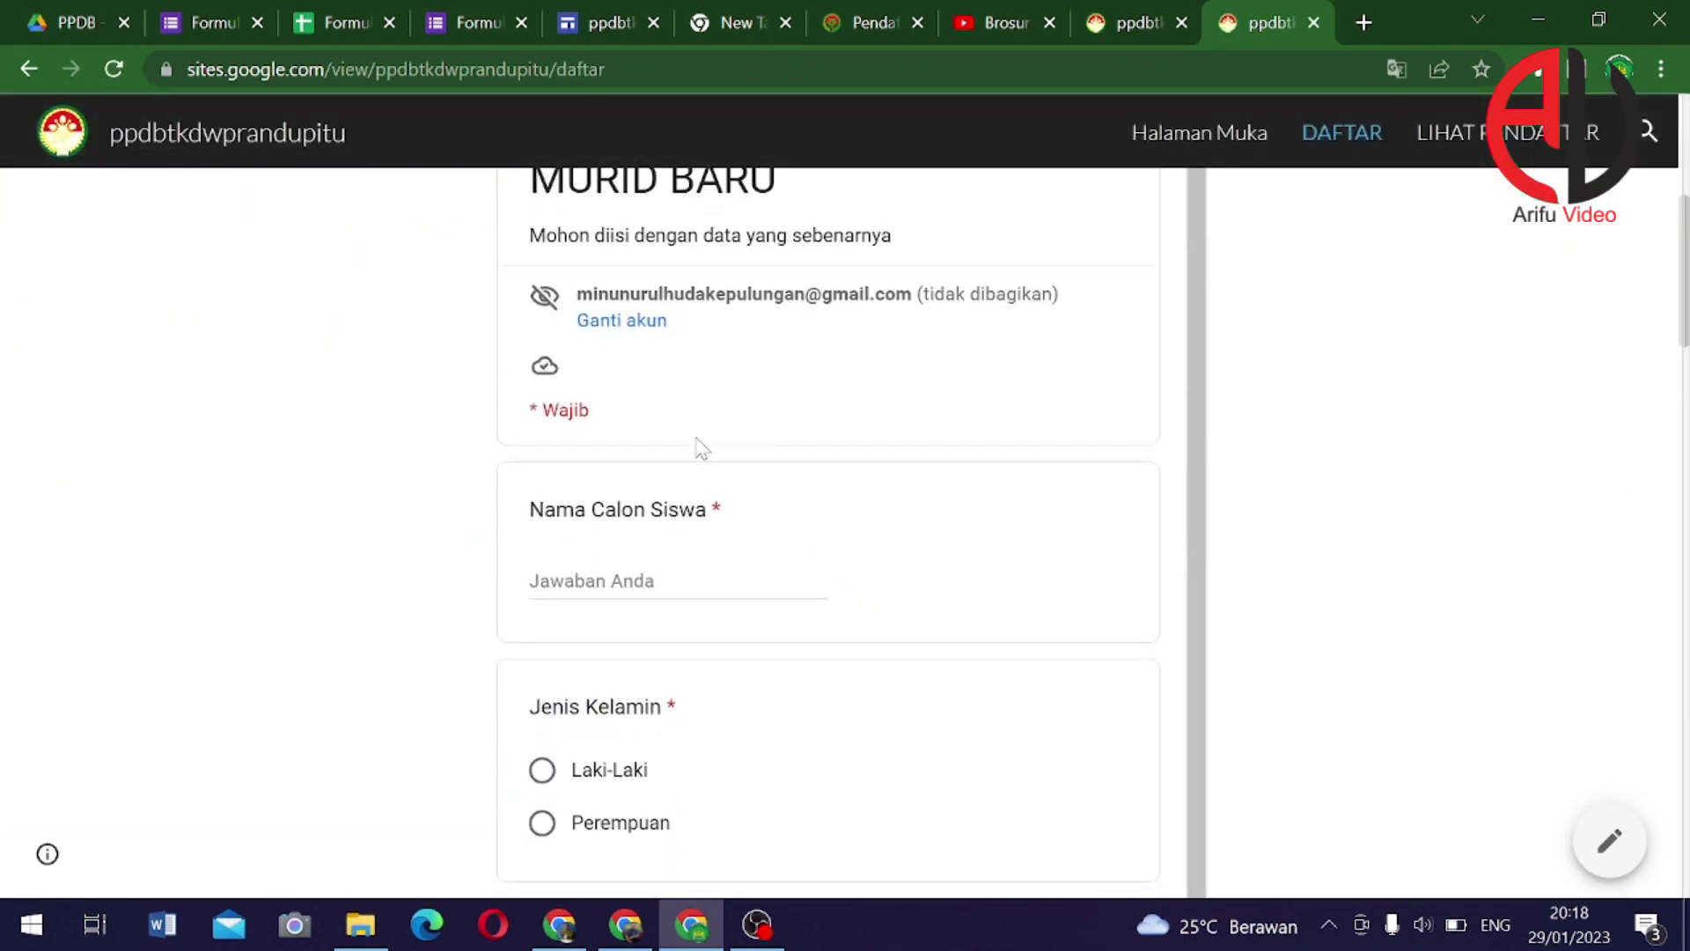
scroll(700, 447, "down", 2)
scroll(687, 456, "down", 10)
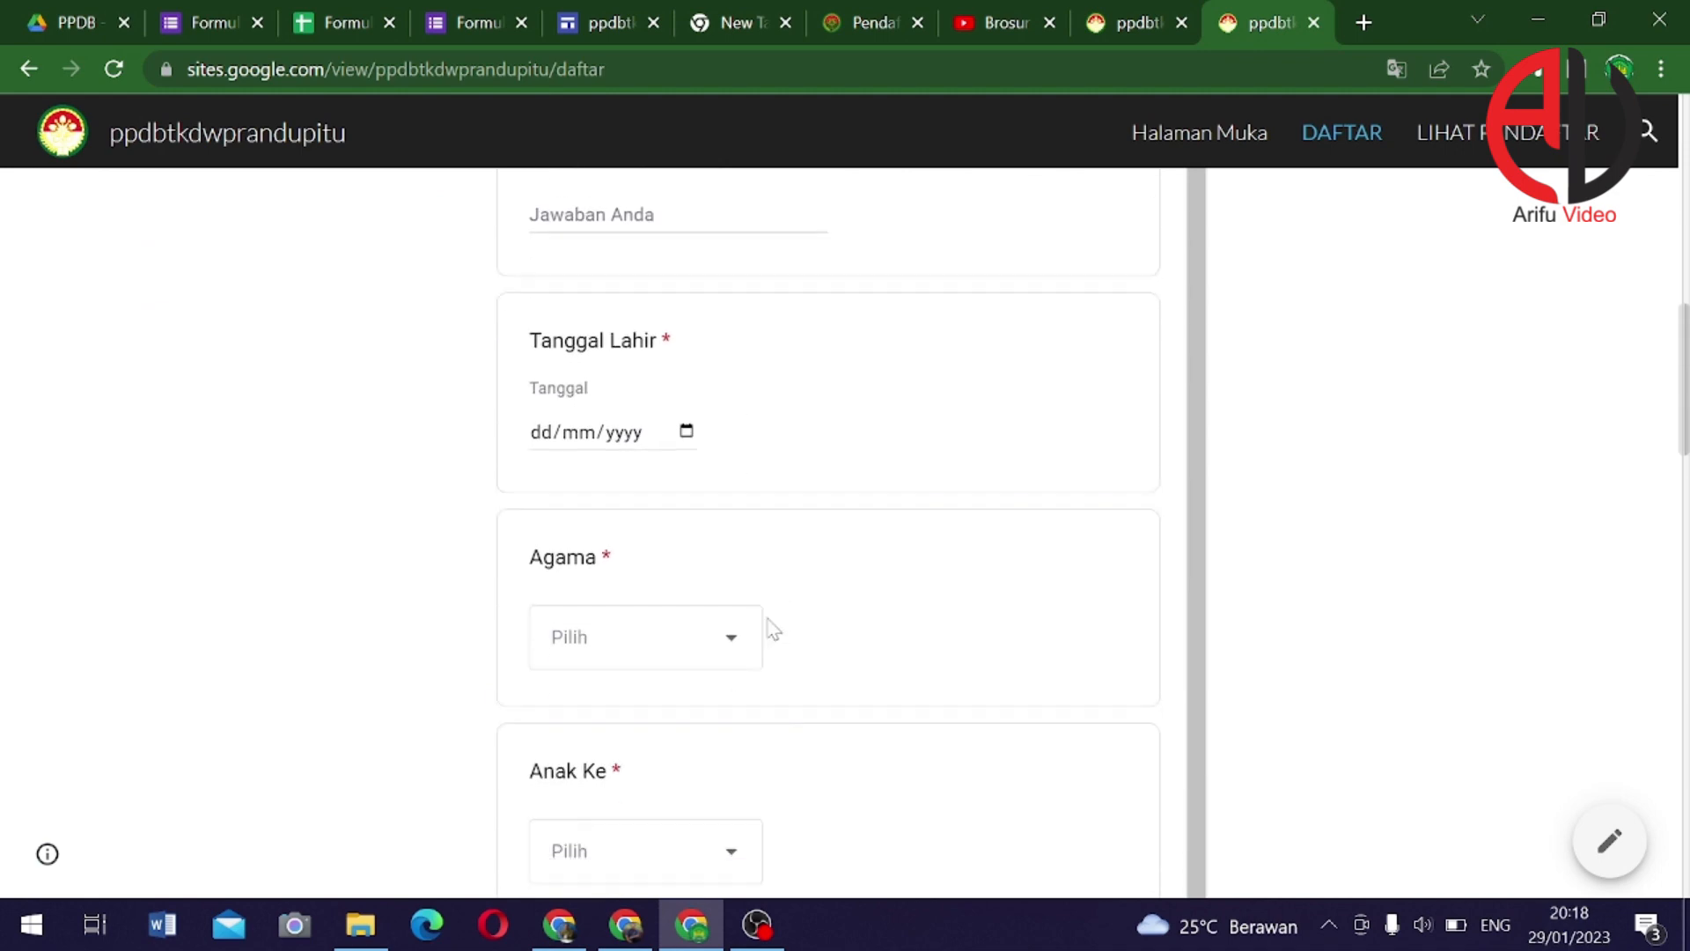
scroll(811, 650, "up", 15)
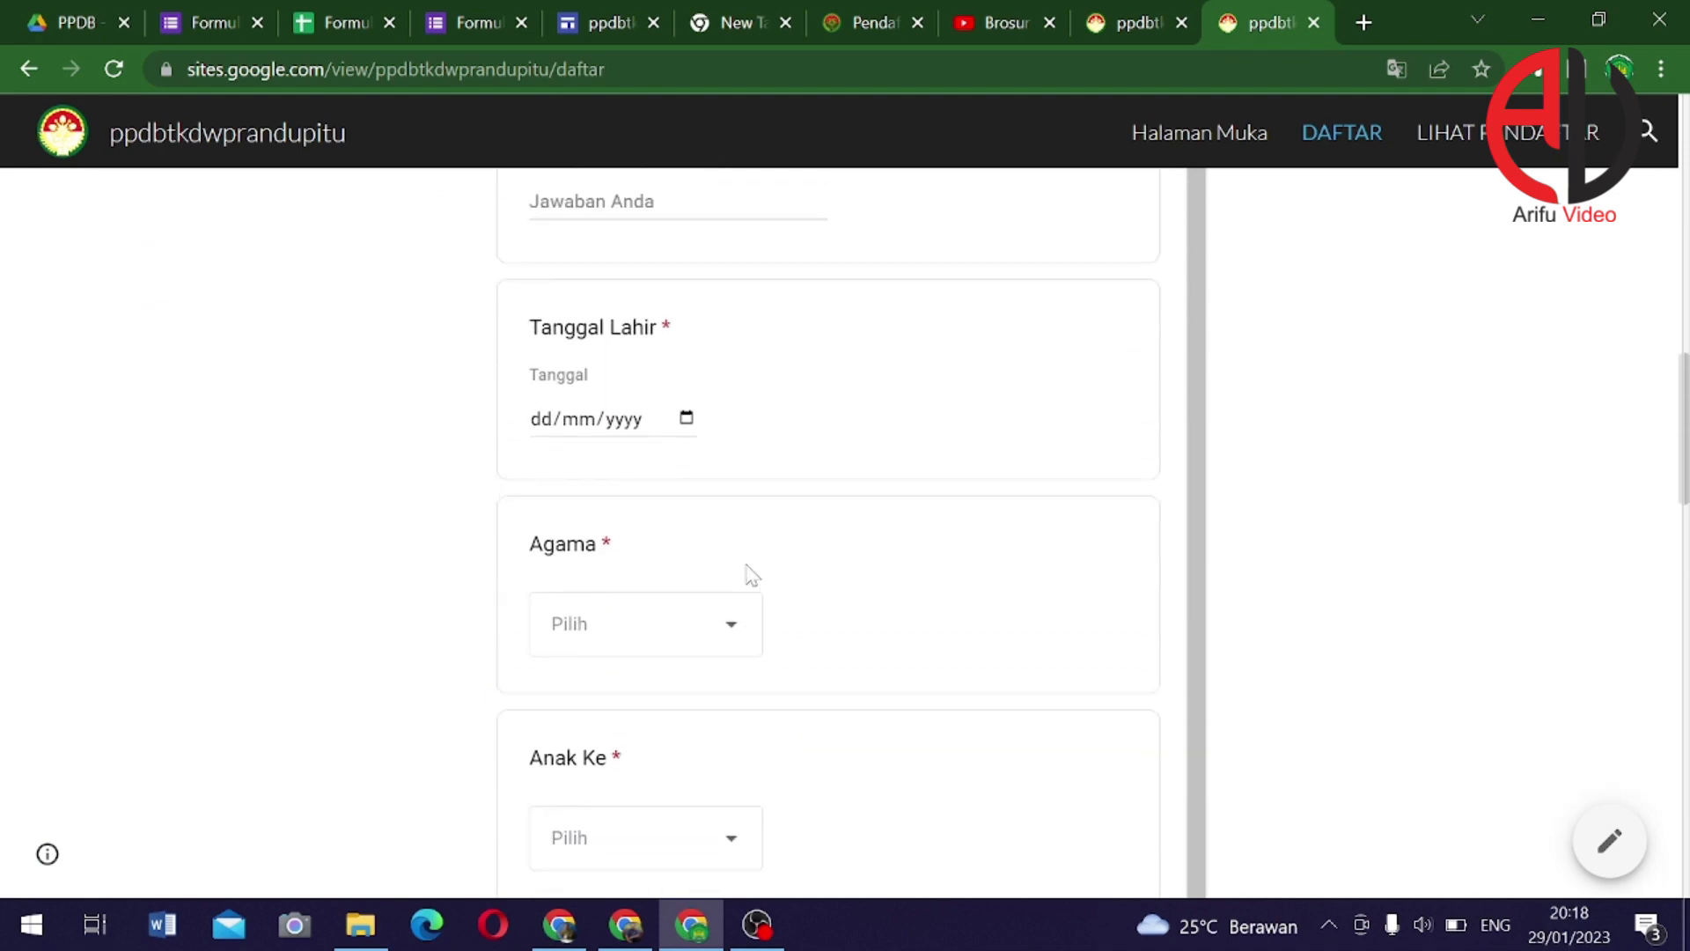
scroll(817, 520, "up", 4)
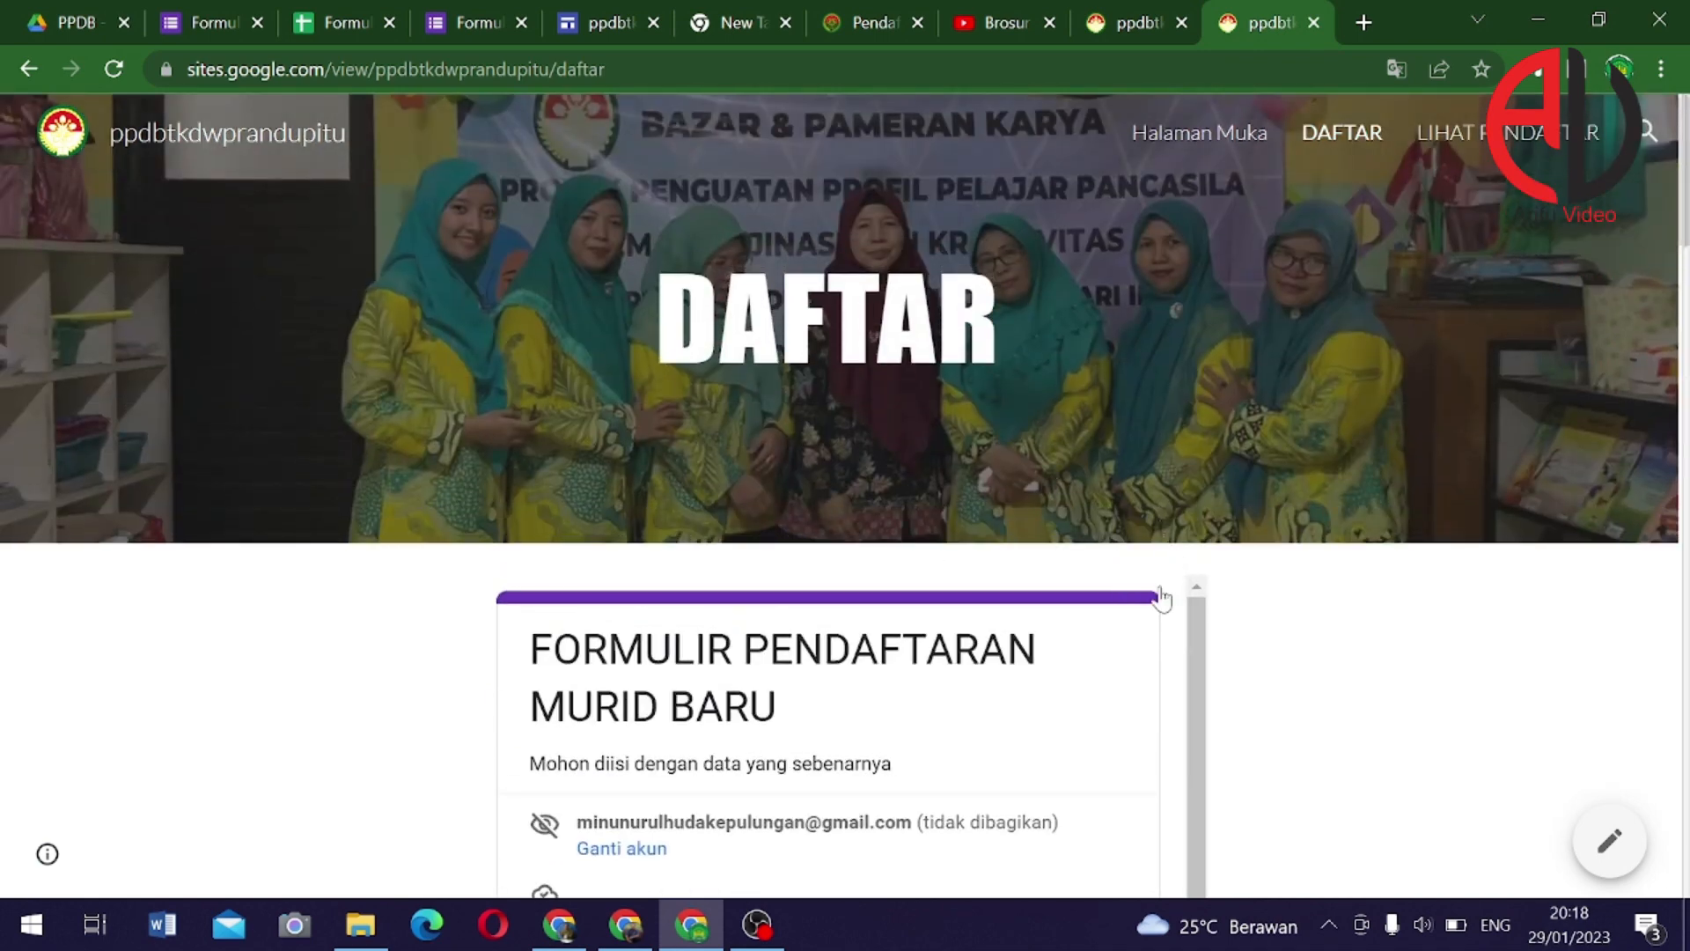
scroll(1150, 473, "down", 4)
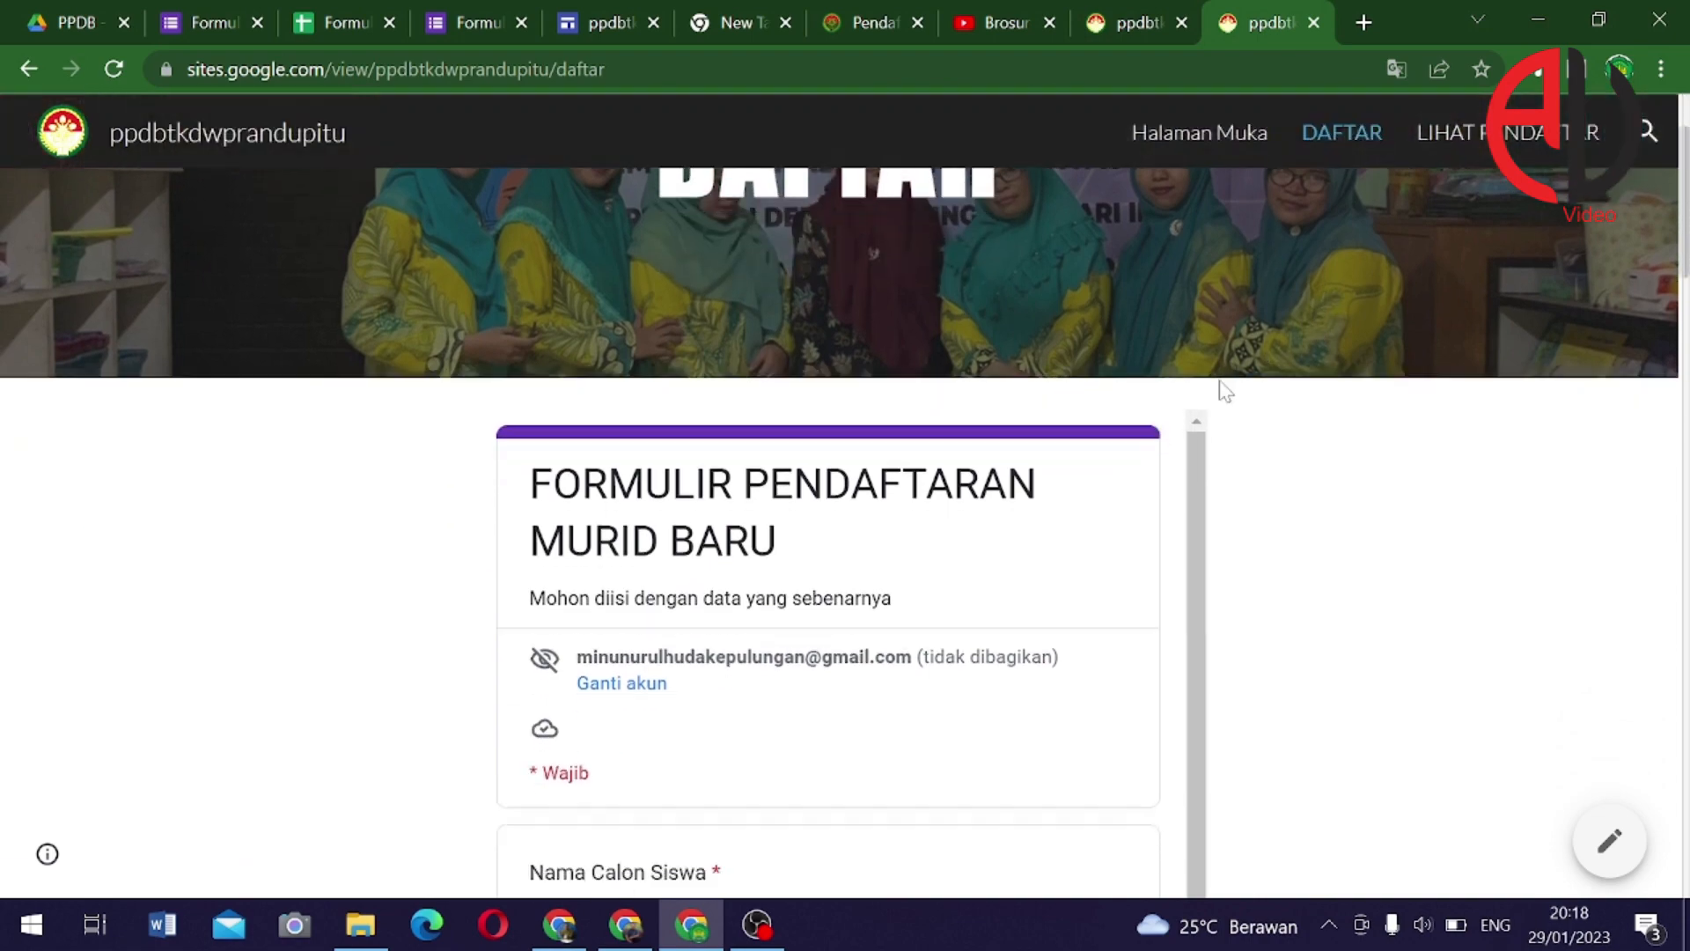
Check the responses sheet on LIHAT PENDAFTAR, then return to the other site tab
left_click(1497, 132)
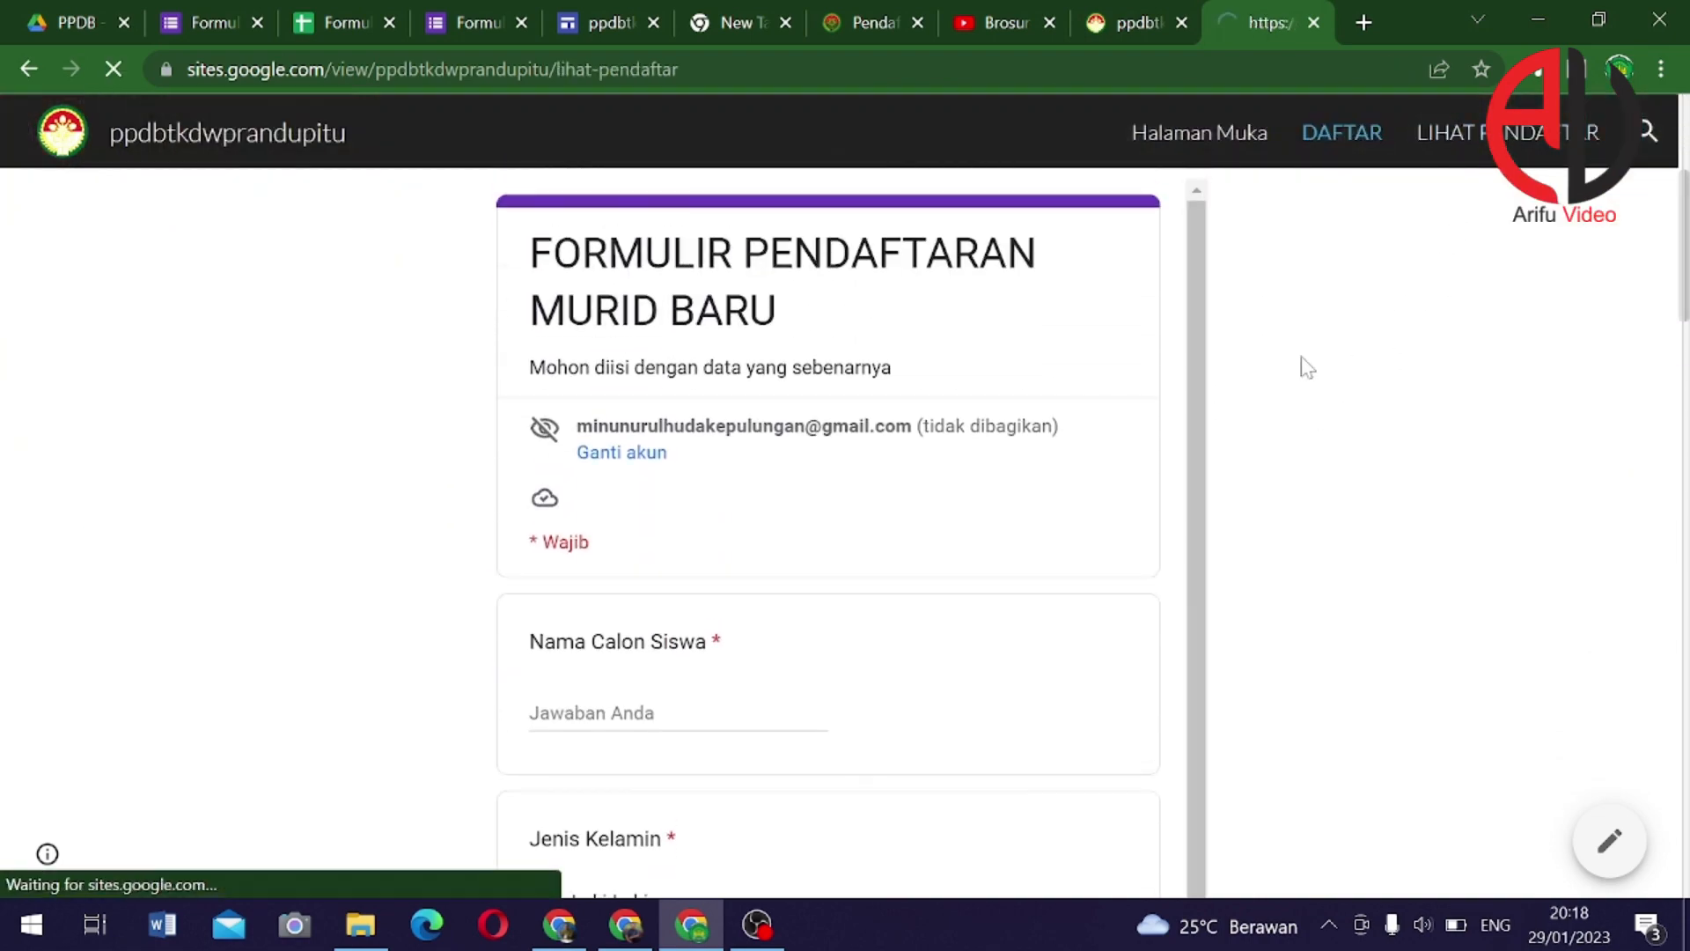
scroll(859, 546, "down", 3)
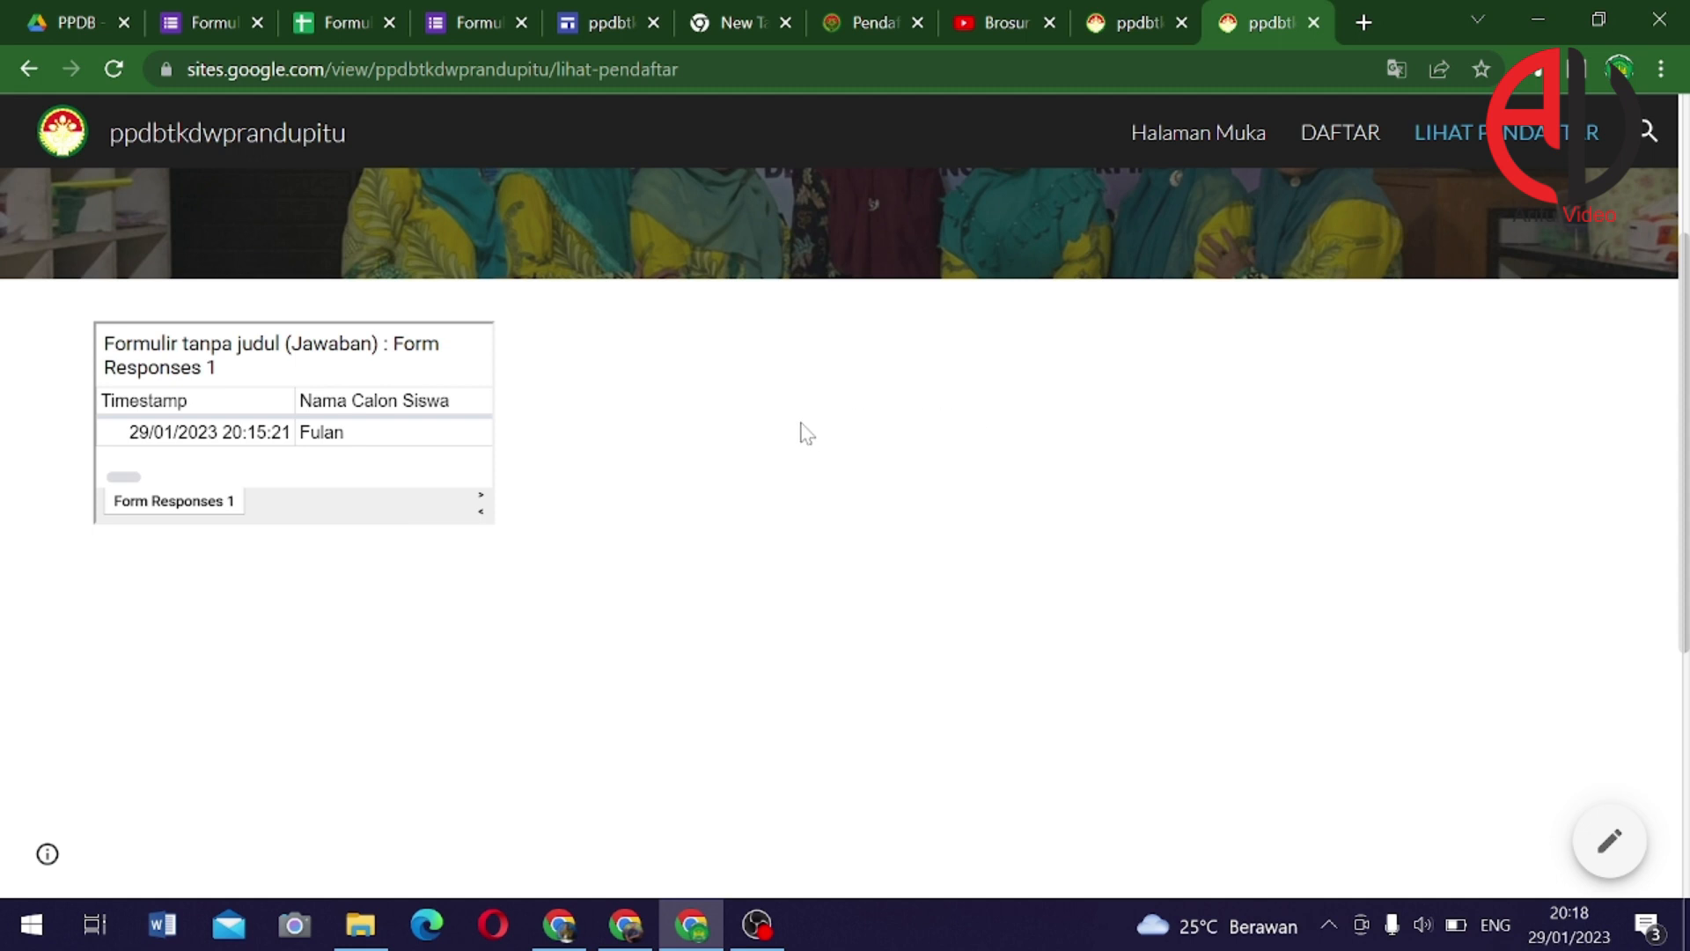
left_click(1132, 26)
scroll(1058, 415, "up", 4)
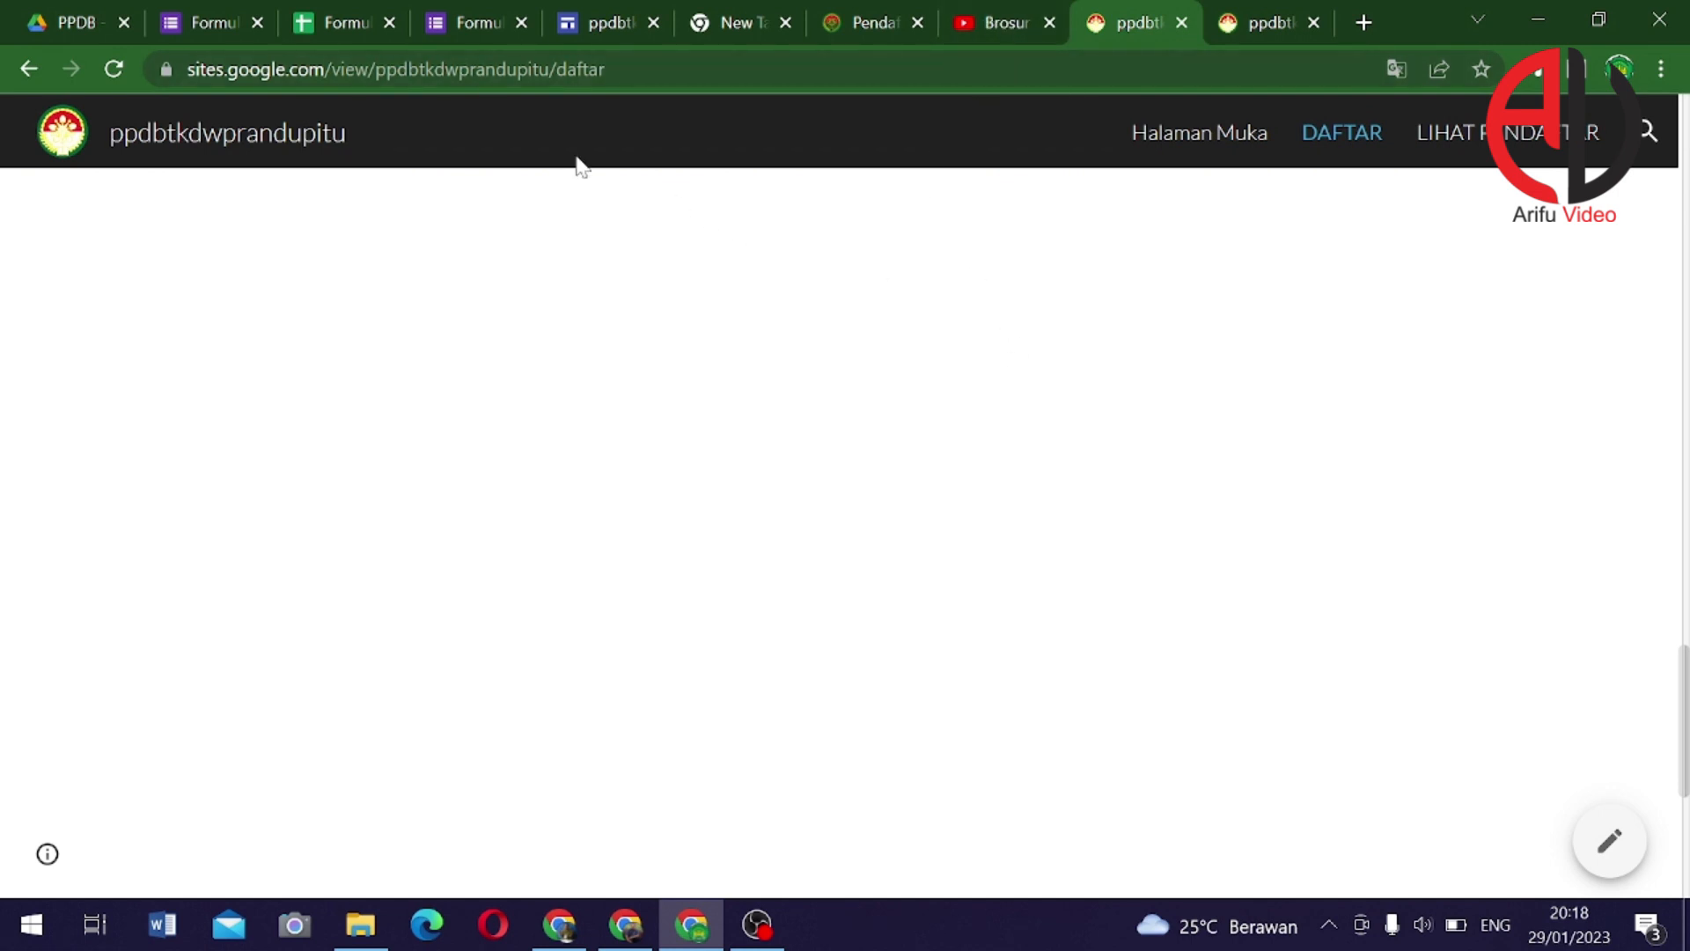
Remove 'daftar' from the URL and select the site's root address
left_click(568, 71)
double_click(590, 70)
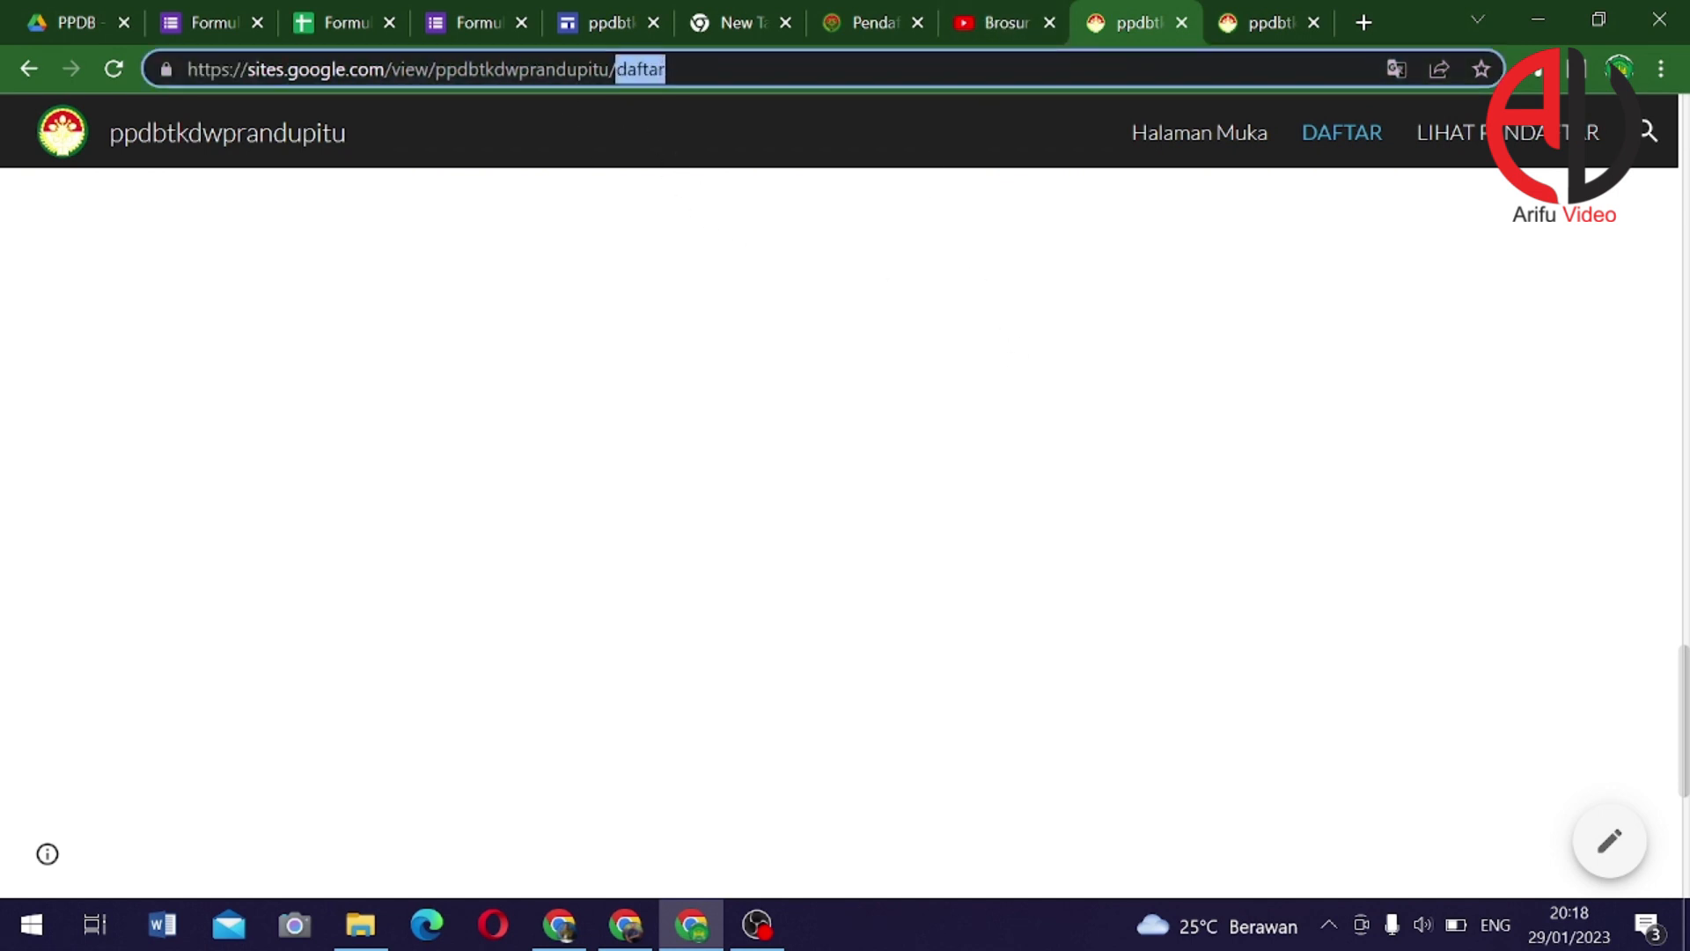
key("BackSpace")
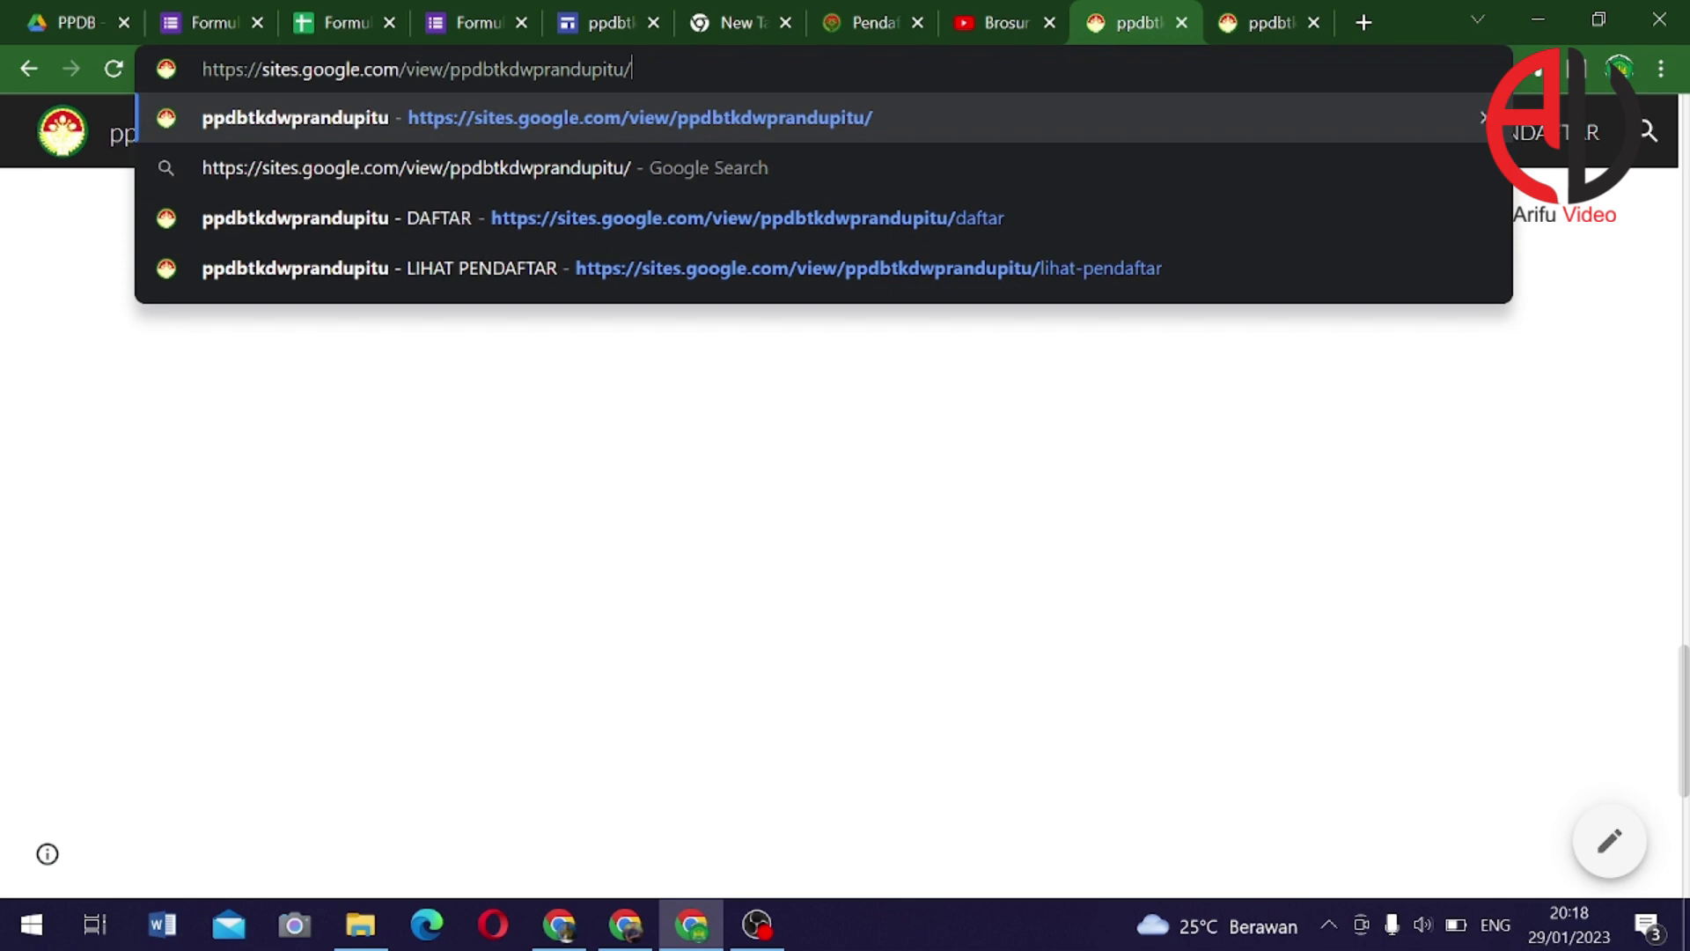
key("ctrl+a")
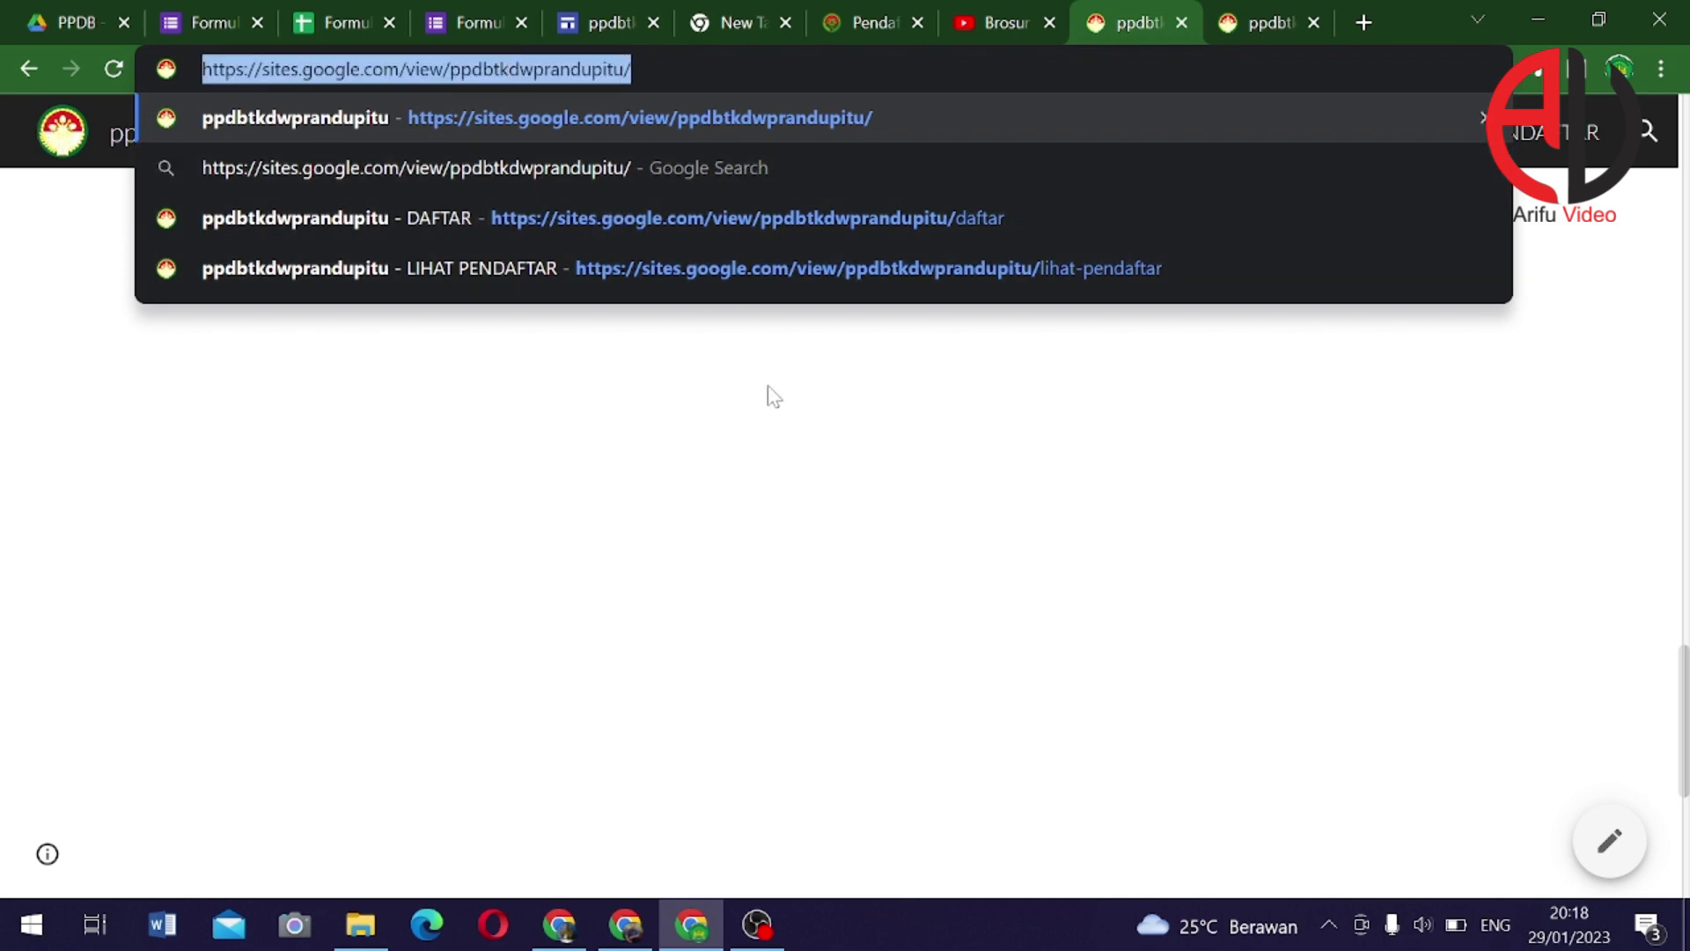
In the WordPress window, go to tkdwp5randupitu.gosch.id and open the Sesuaikan customizer
key("alt+Tab")
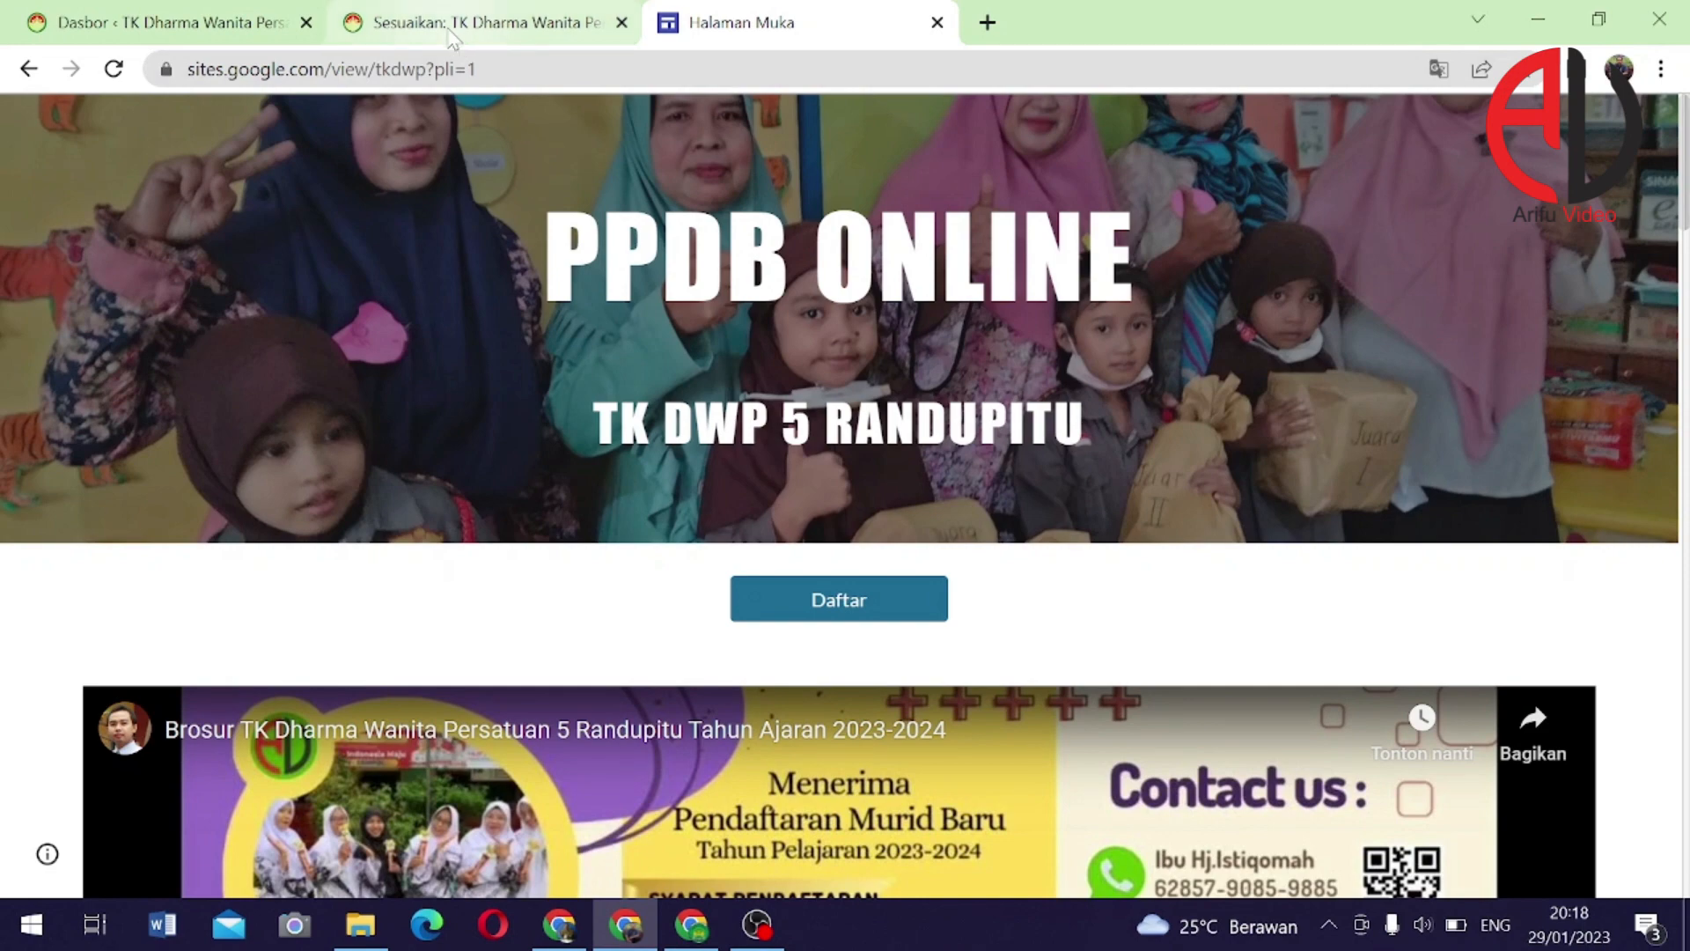
left_click(452, 35)
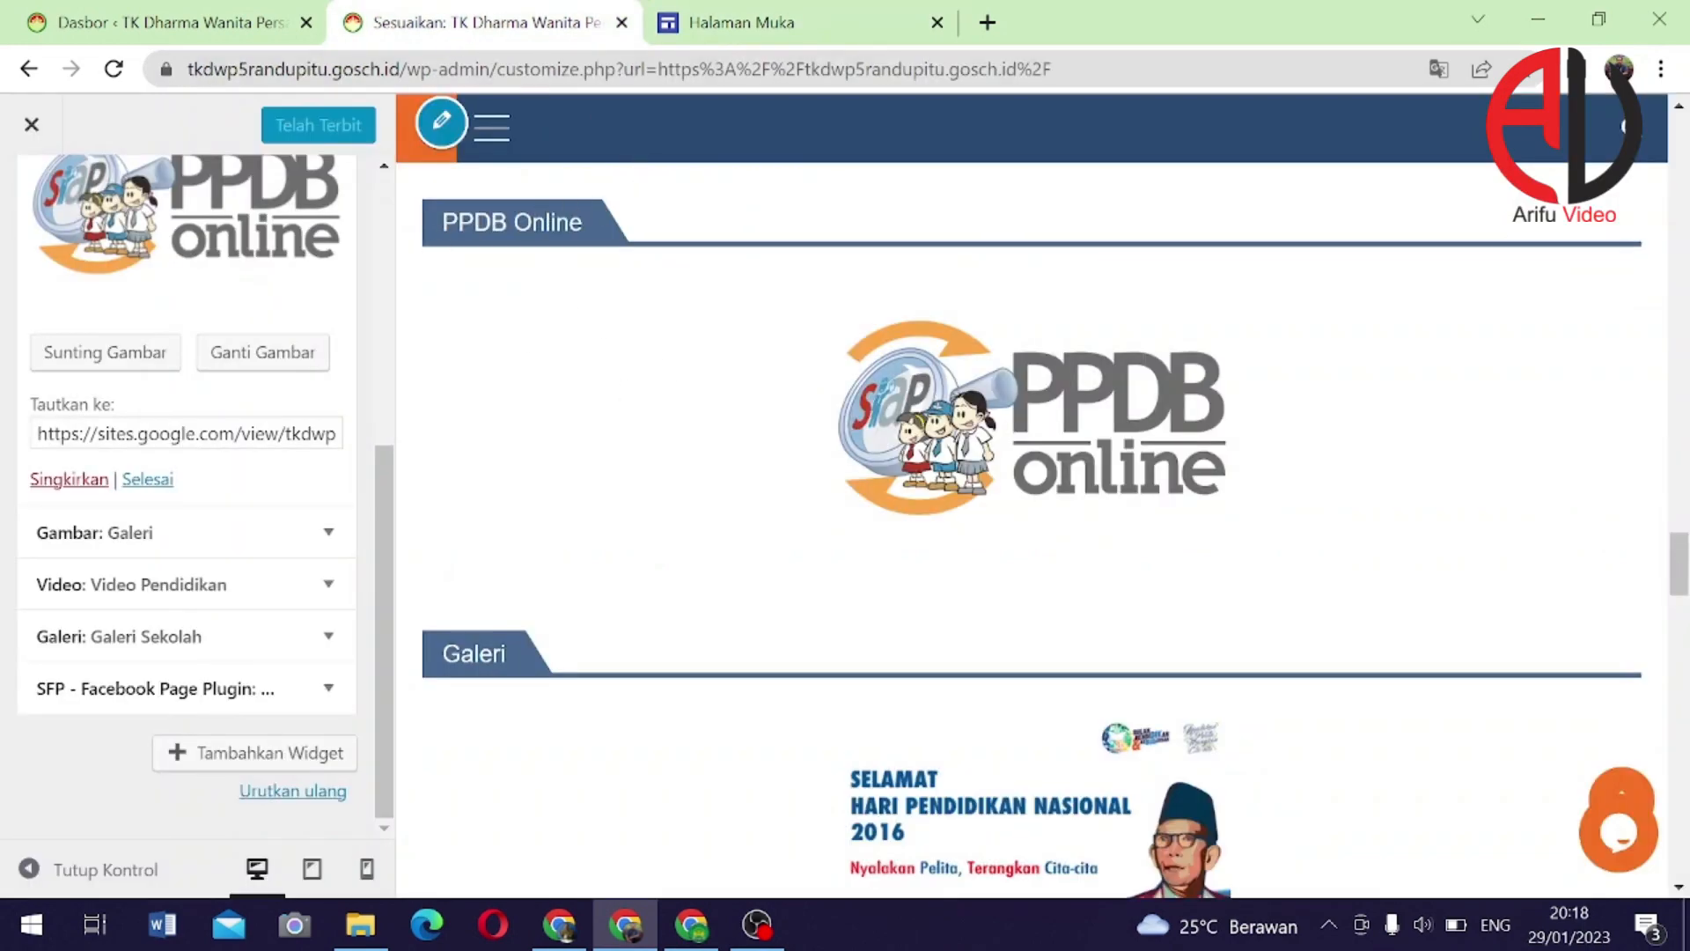
left_click(210, 33)
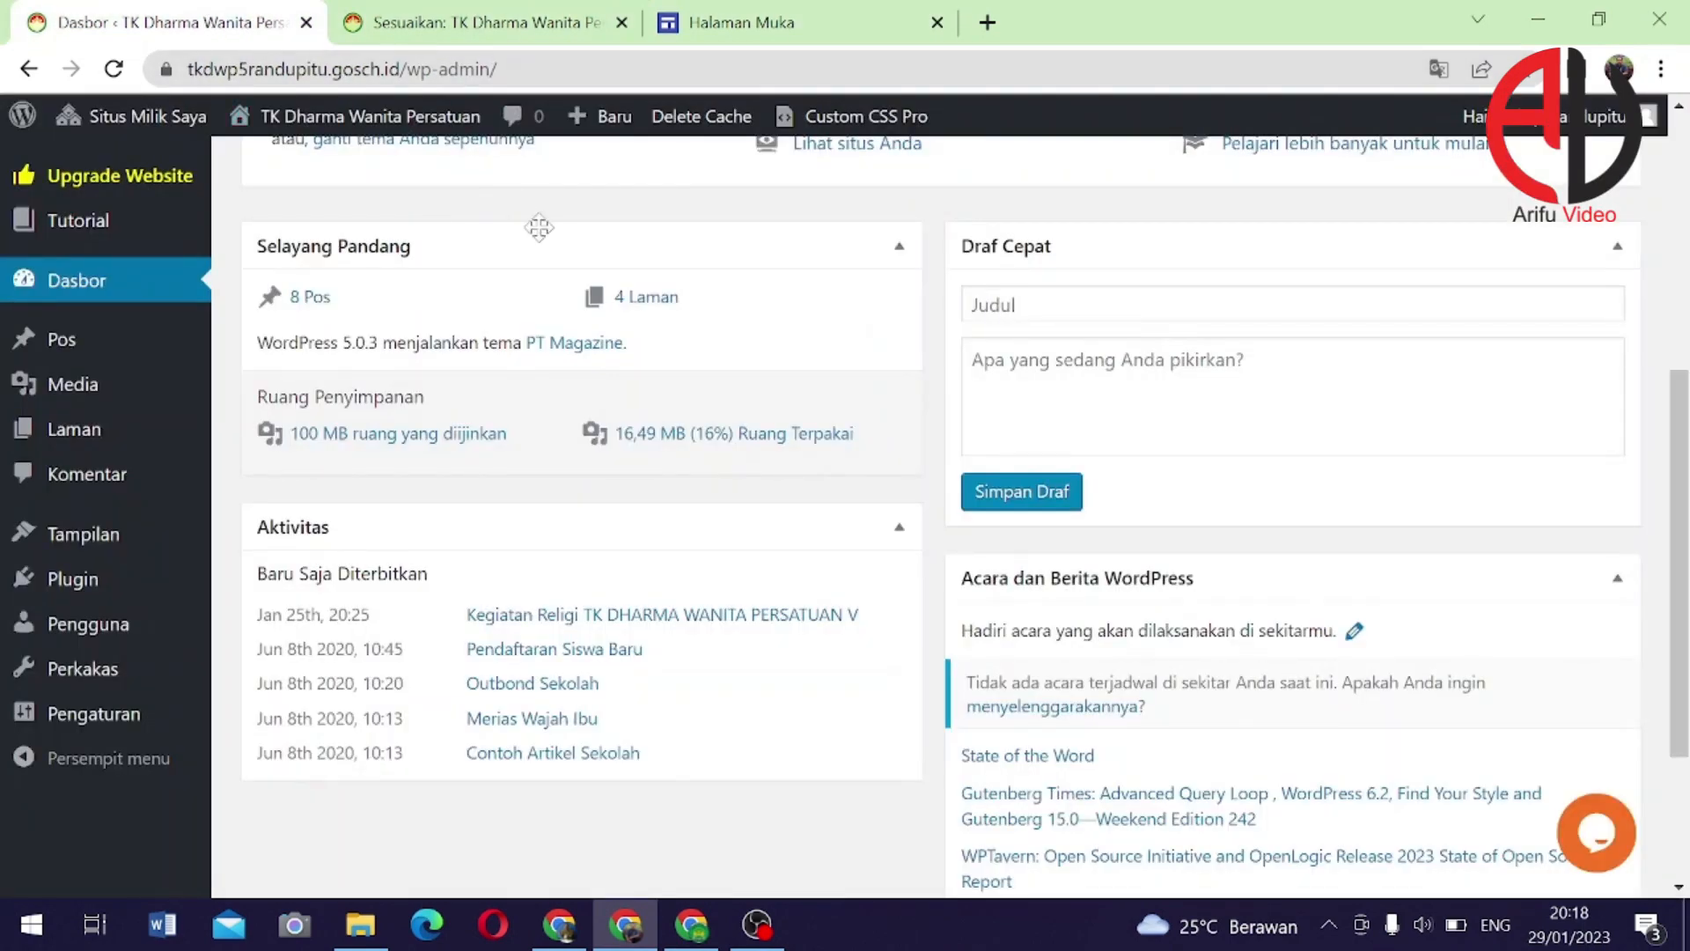
left_click(476, 27)
left_click(757, 26)
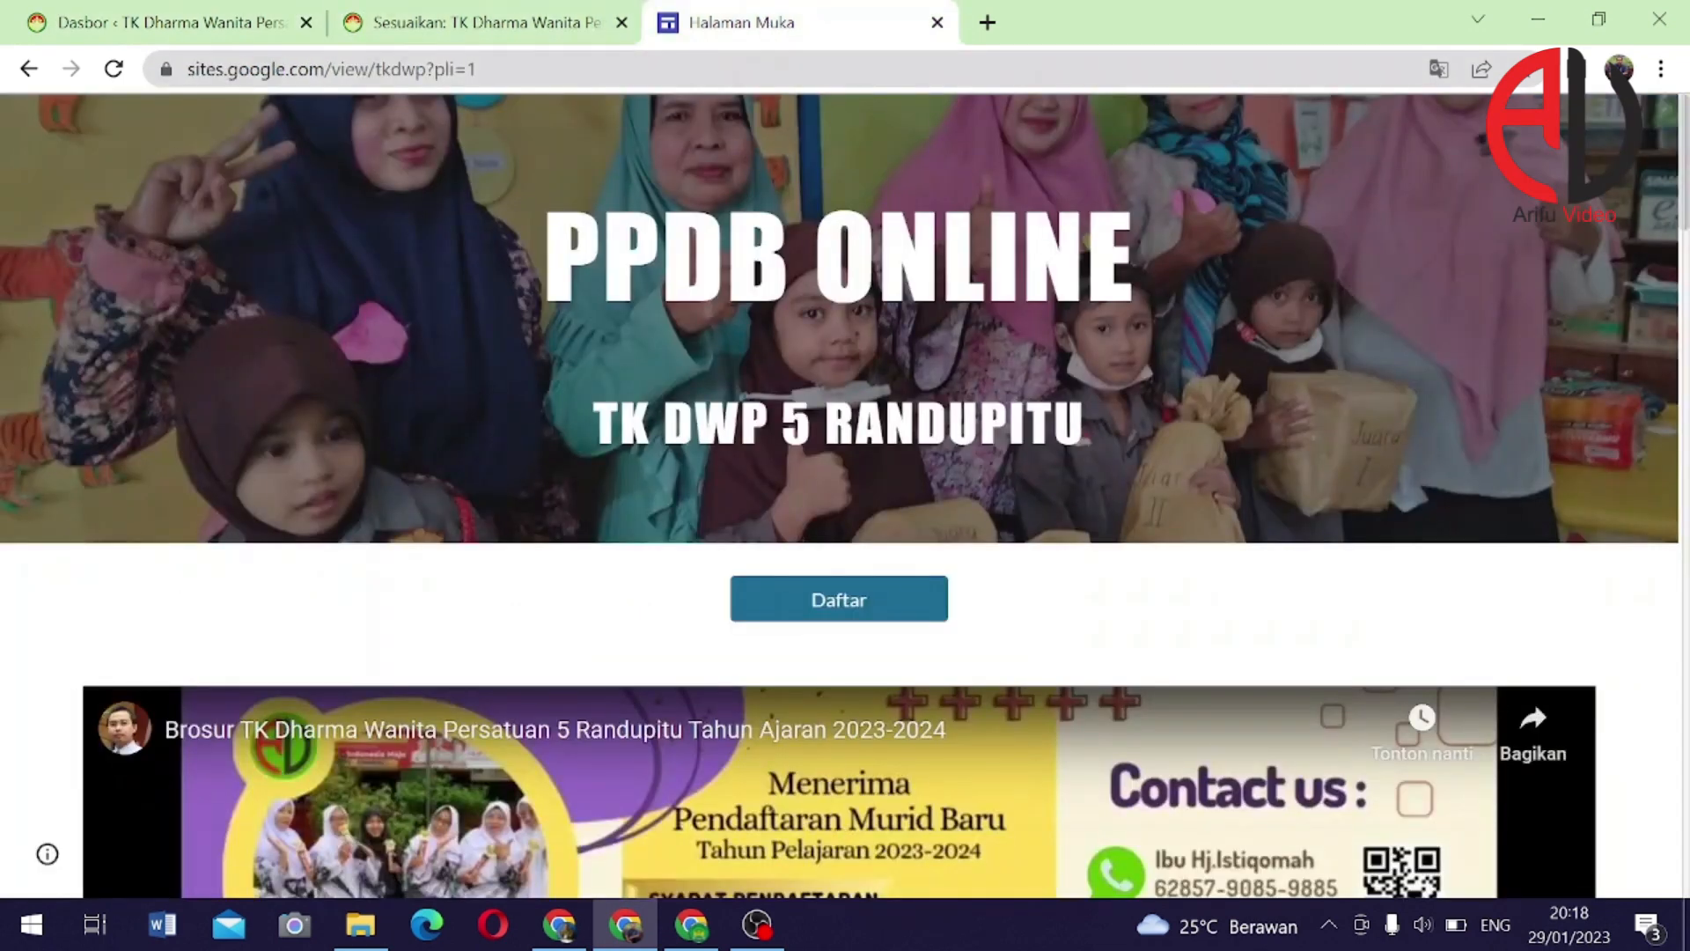
left_click(476, 68)
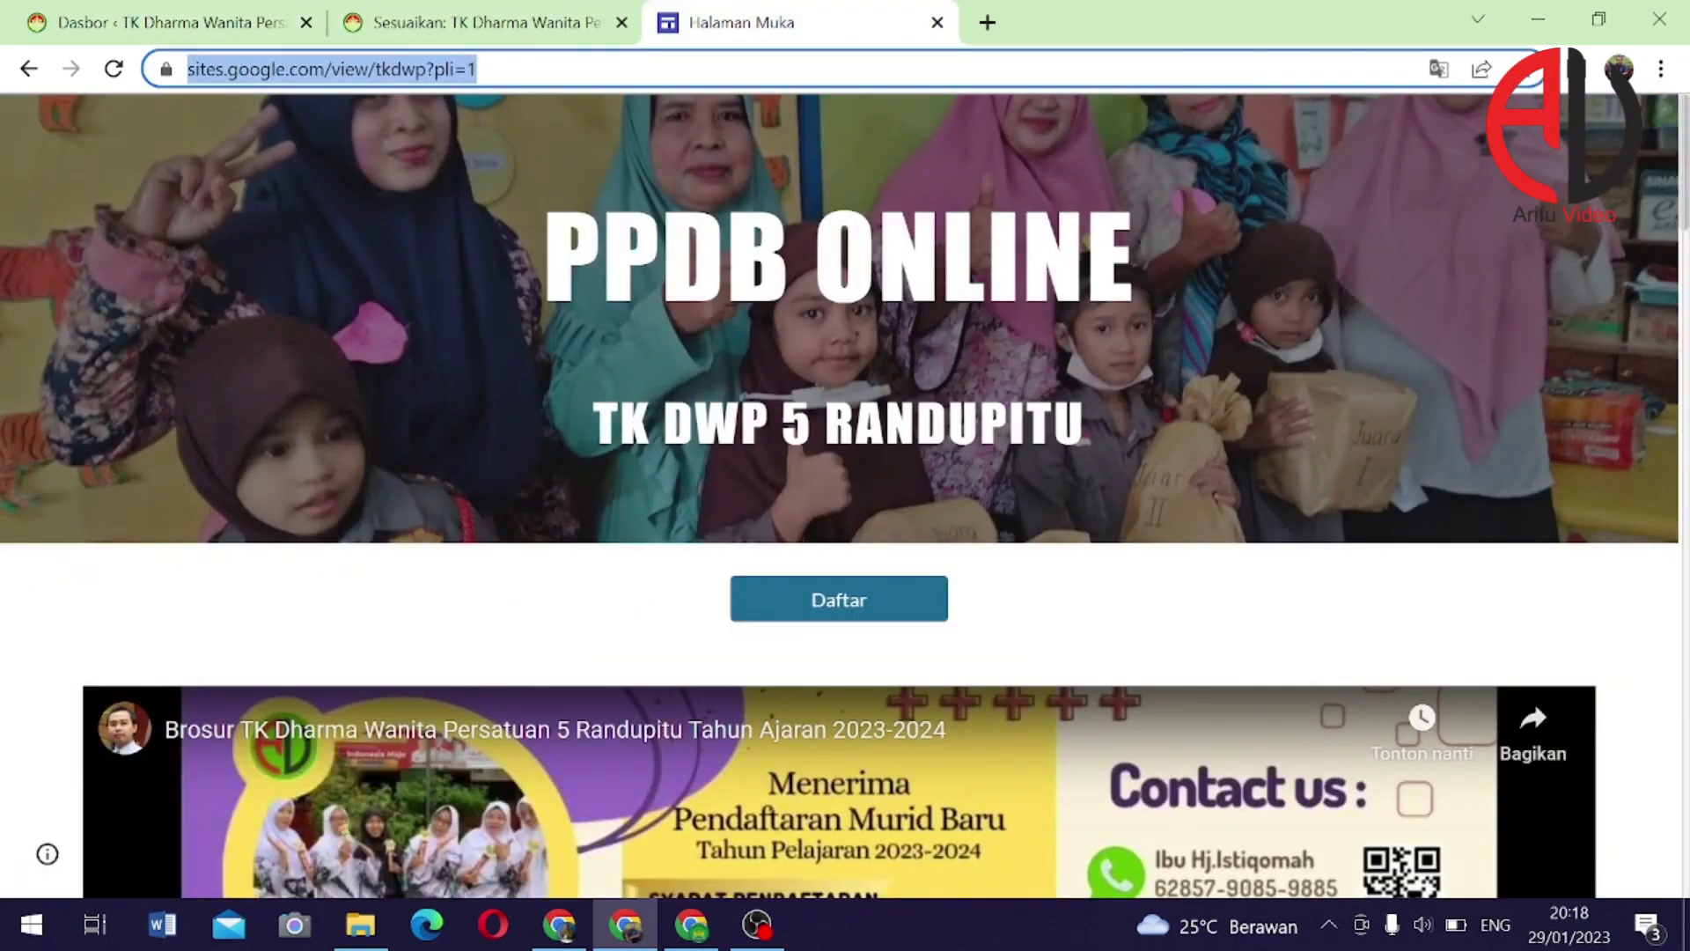
type("tk")
key("Return")
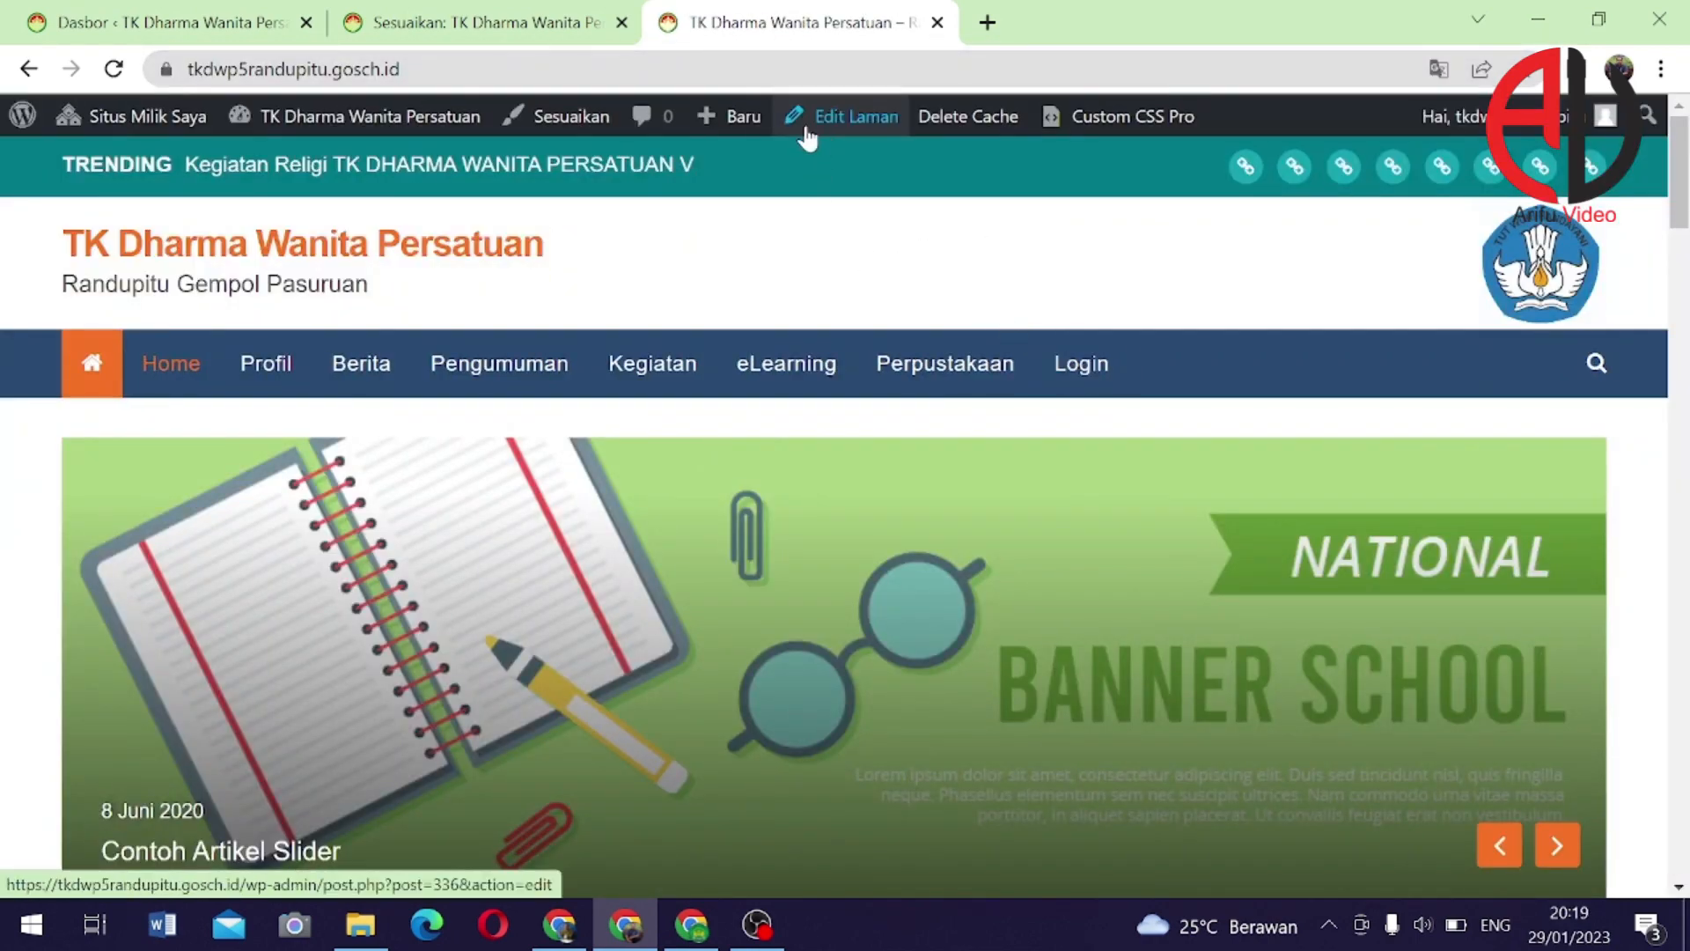
left_click(572, 115)
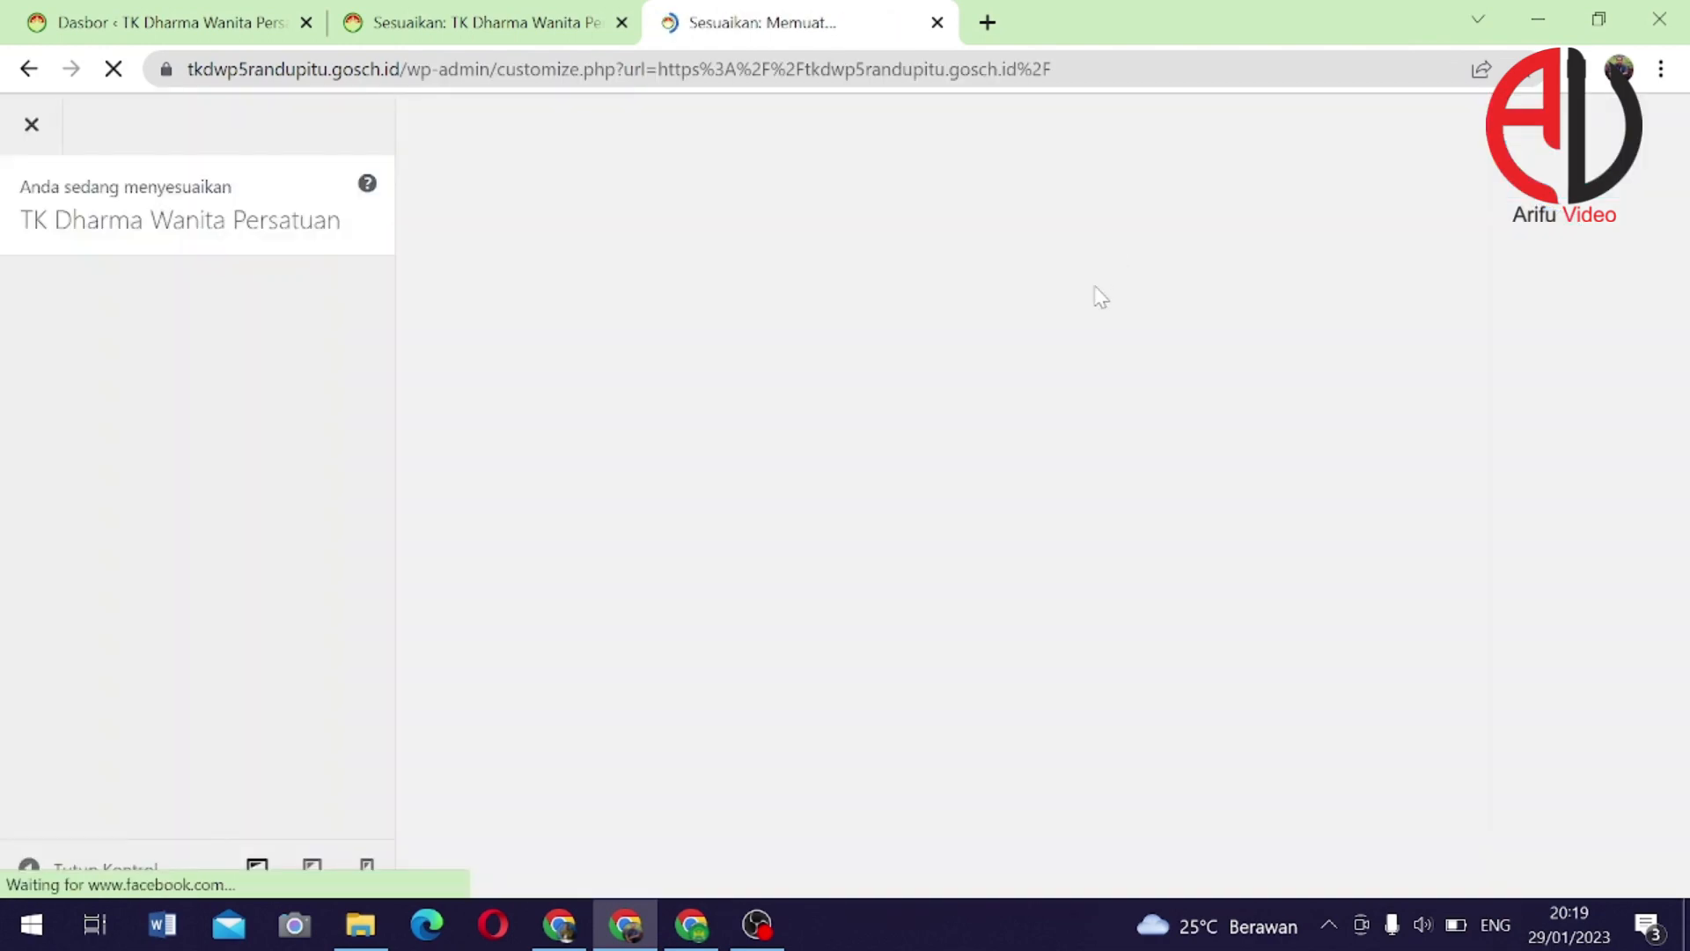
Scroll the customizer preview down to the PPDB Online widget above the Galeri section
scroll(1123, 539, "down", 5)
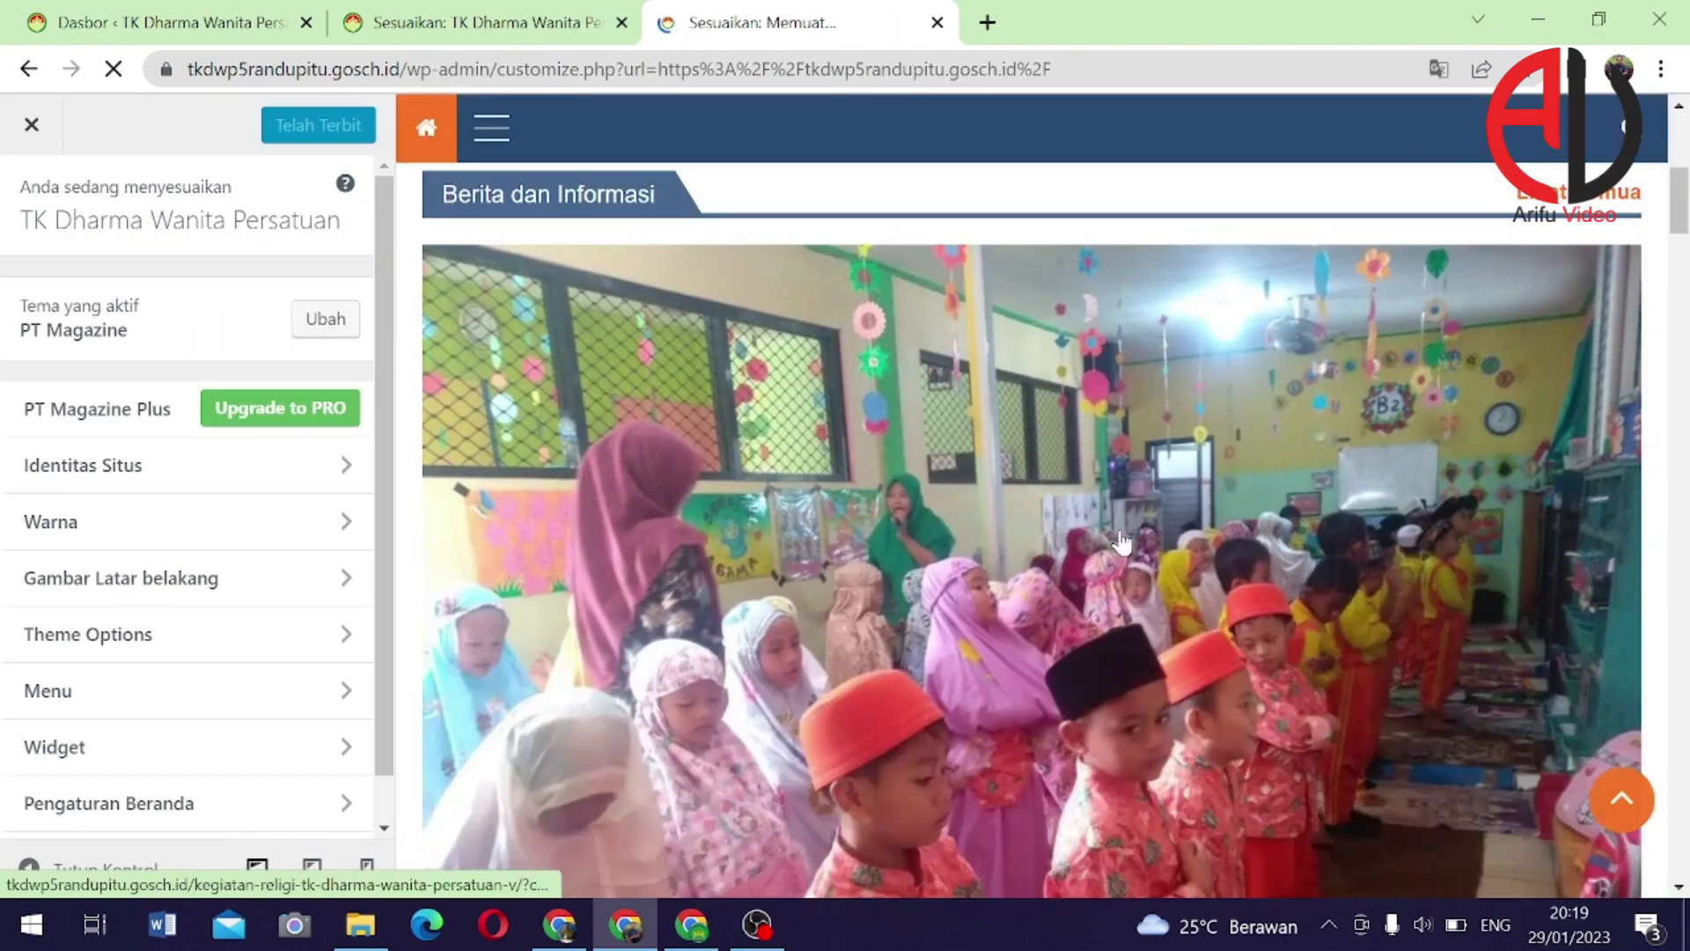
scroll(1123, 539, "down", 15)
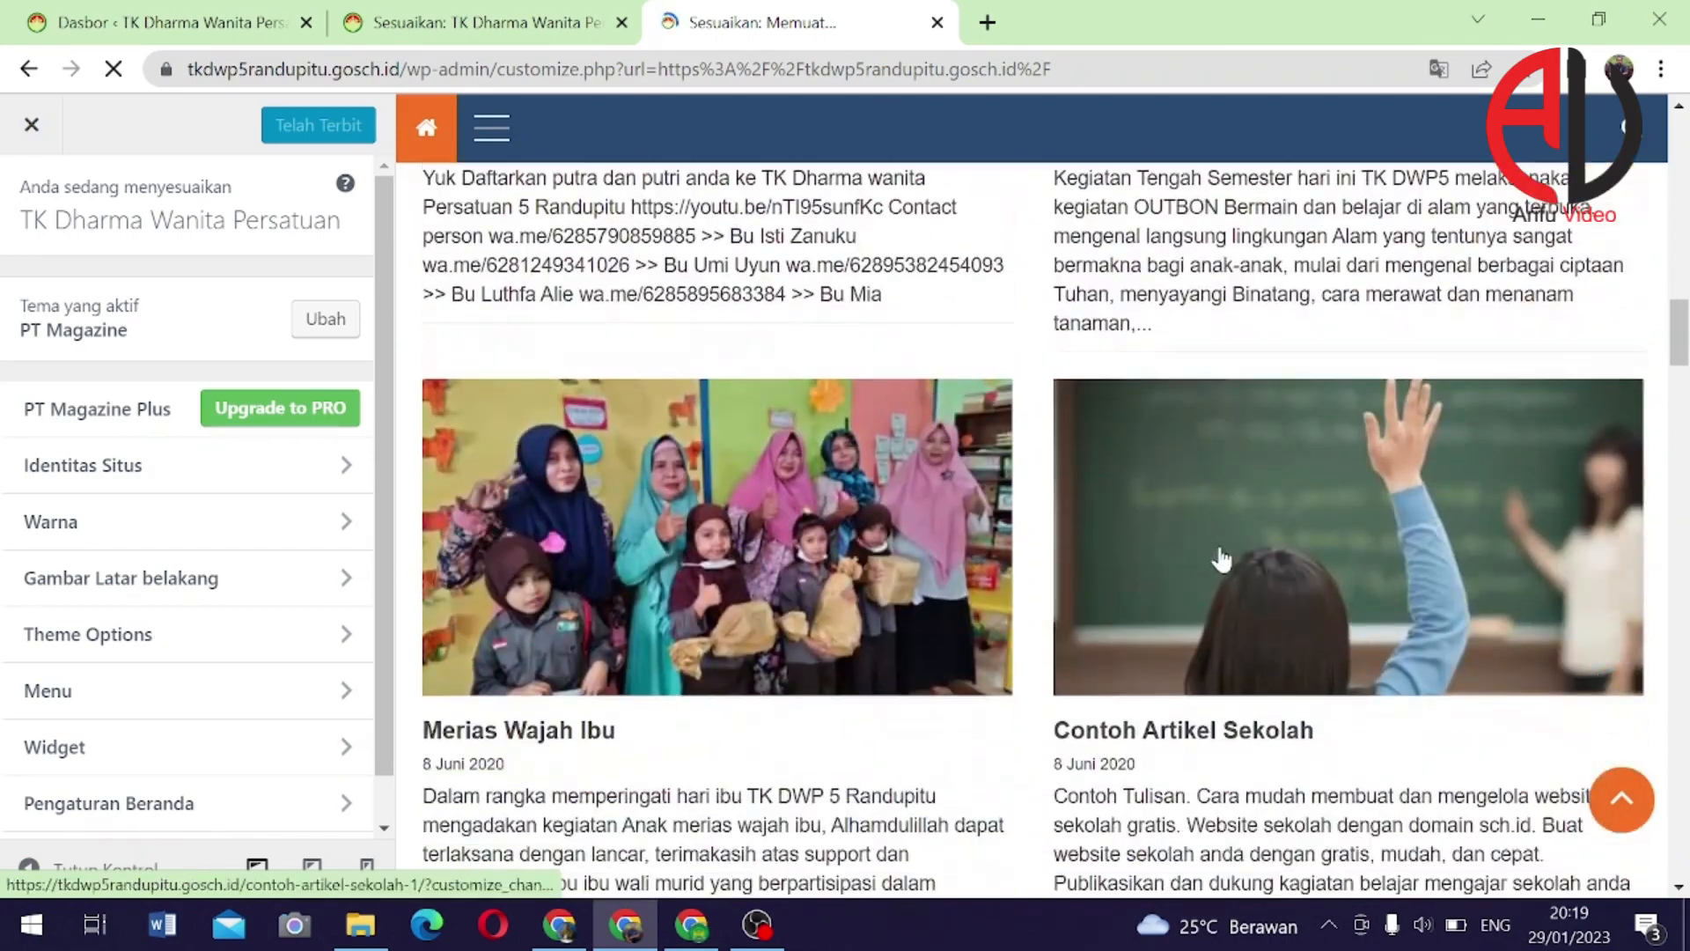
scroll(1118, 528, "down", 8)
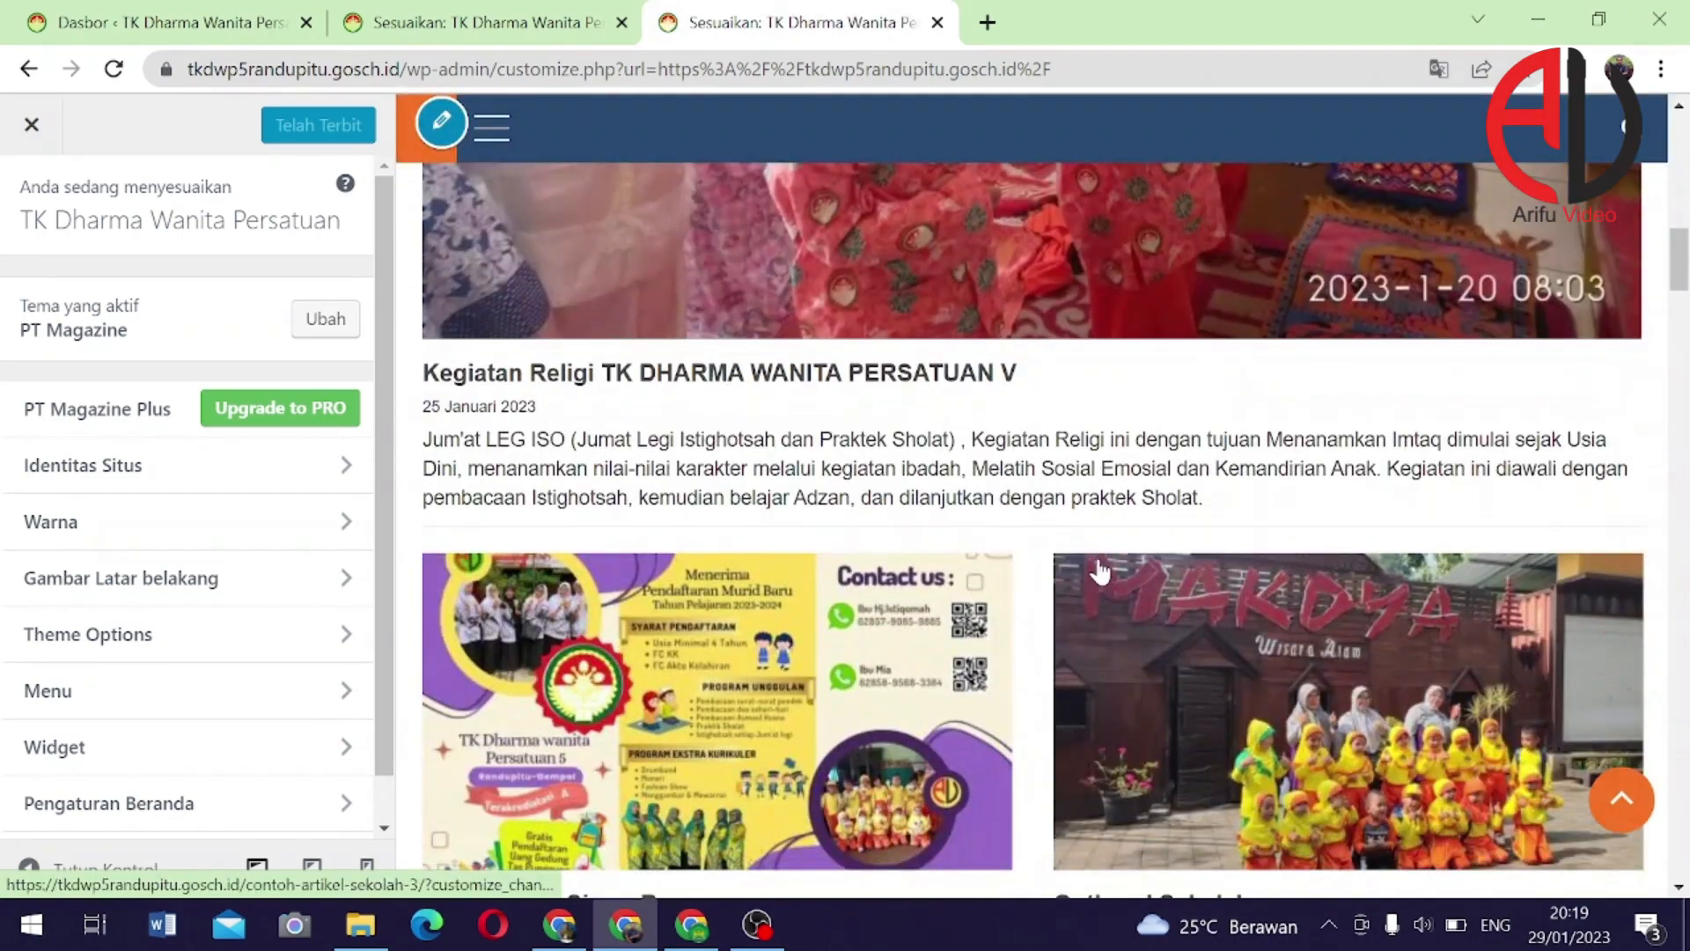
scroll(1100, 571, "down", 10)
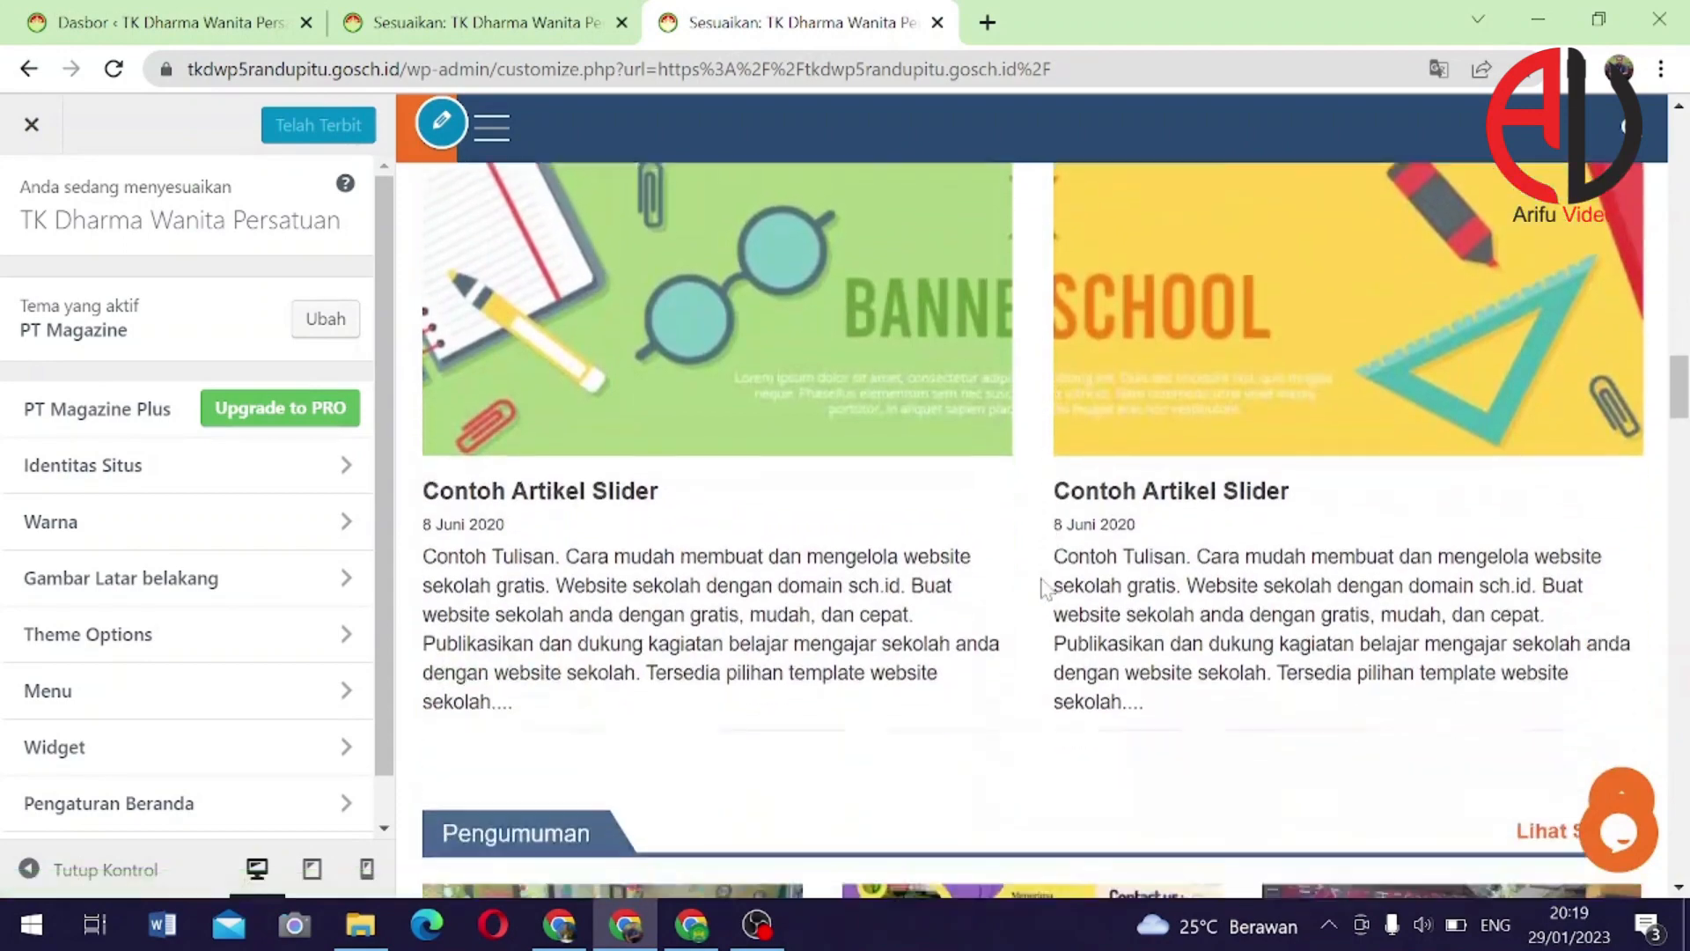
scroll(1039, 581, "down", 5)
scroll(942, 574, "down", 1)
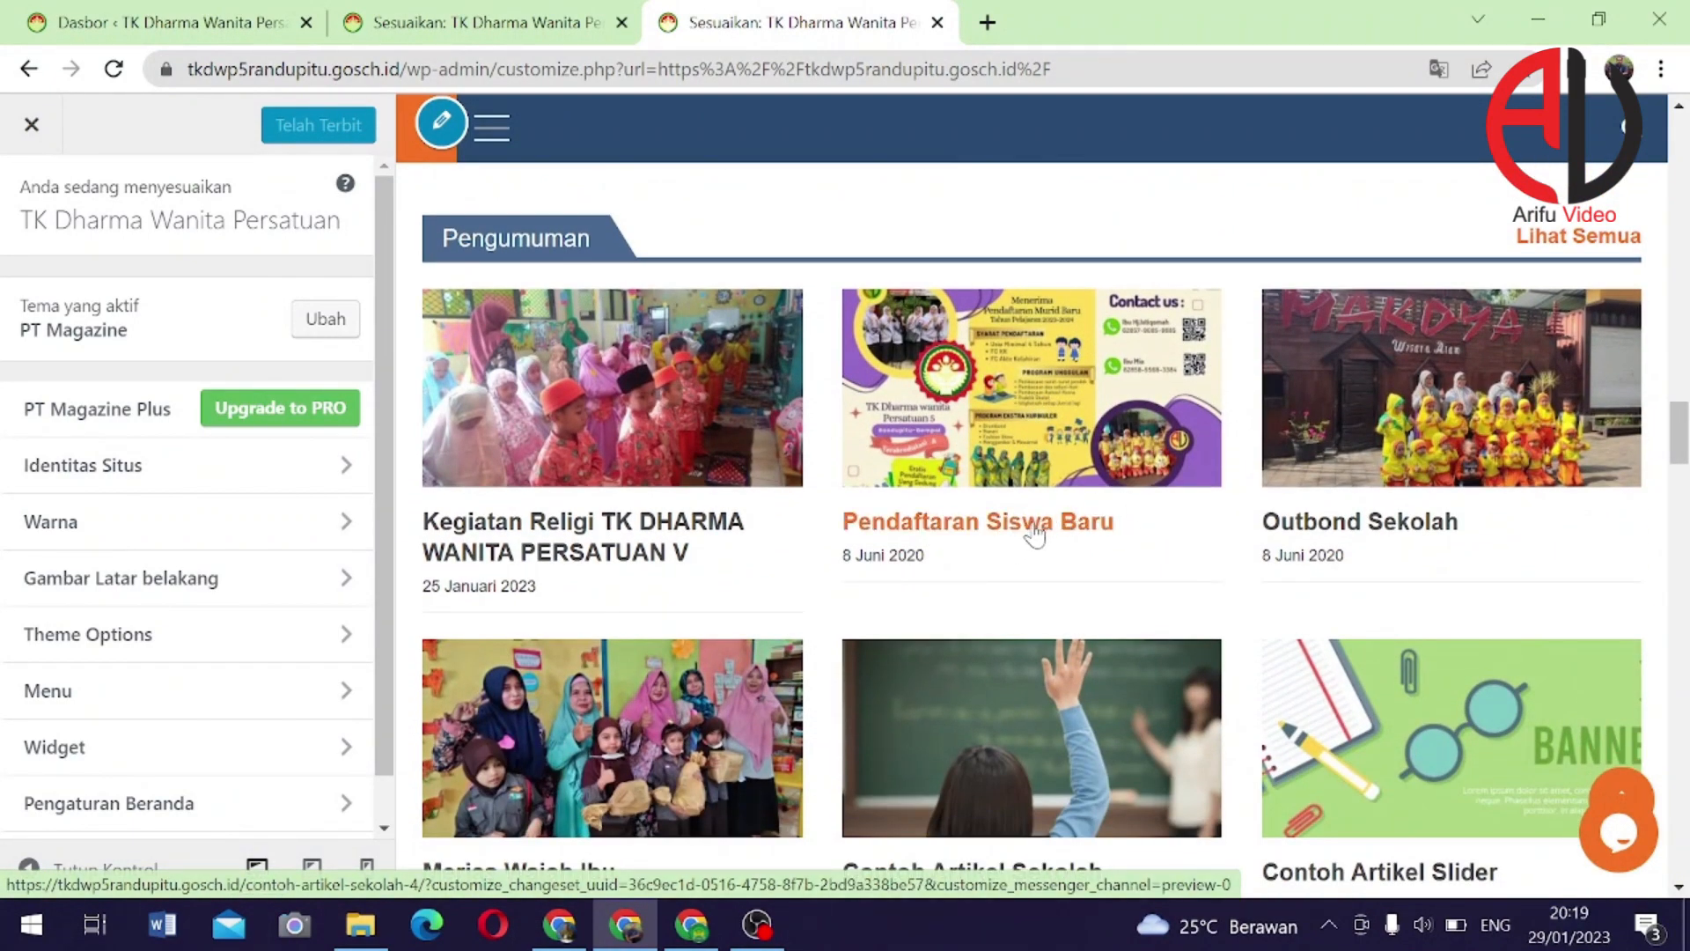
scroll(1035, 537, "down", 12)
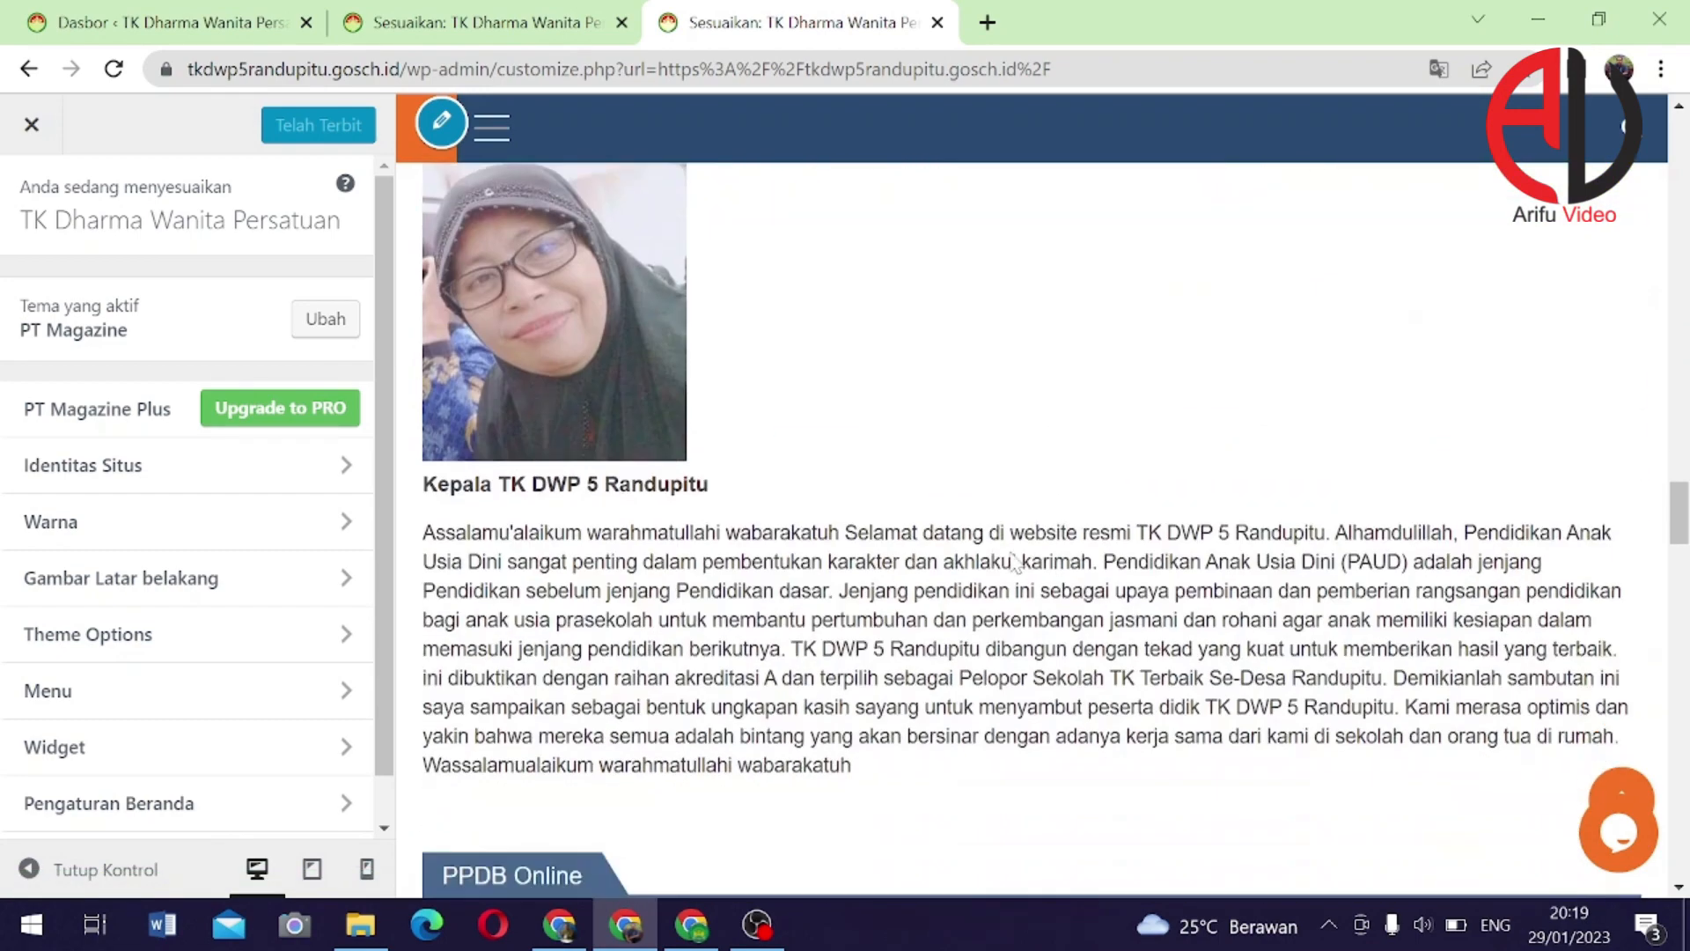
scroll(1015, 563, "down", 8)
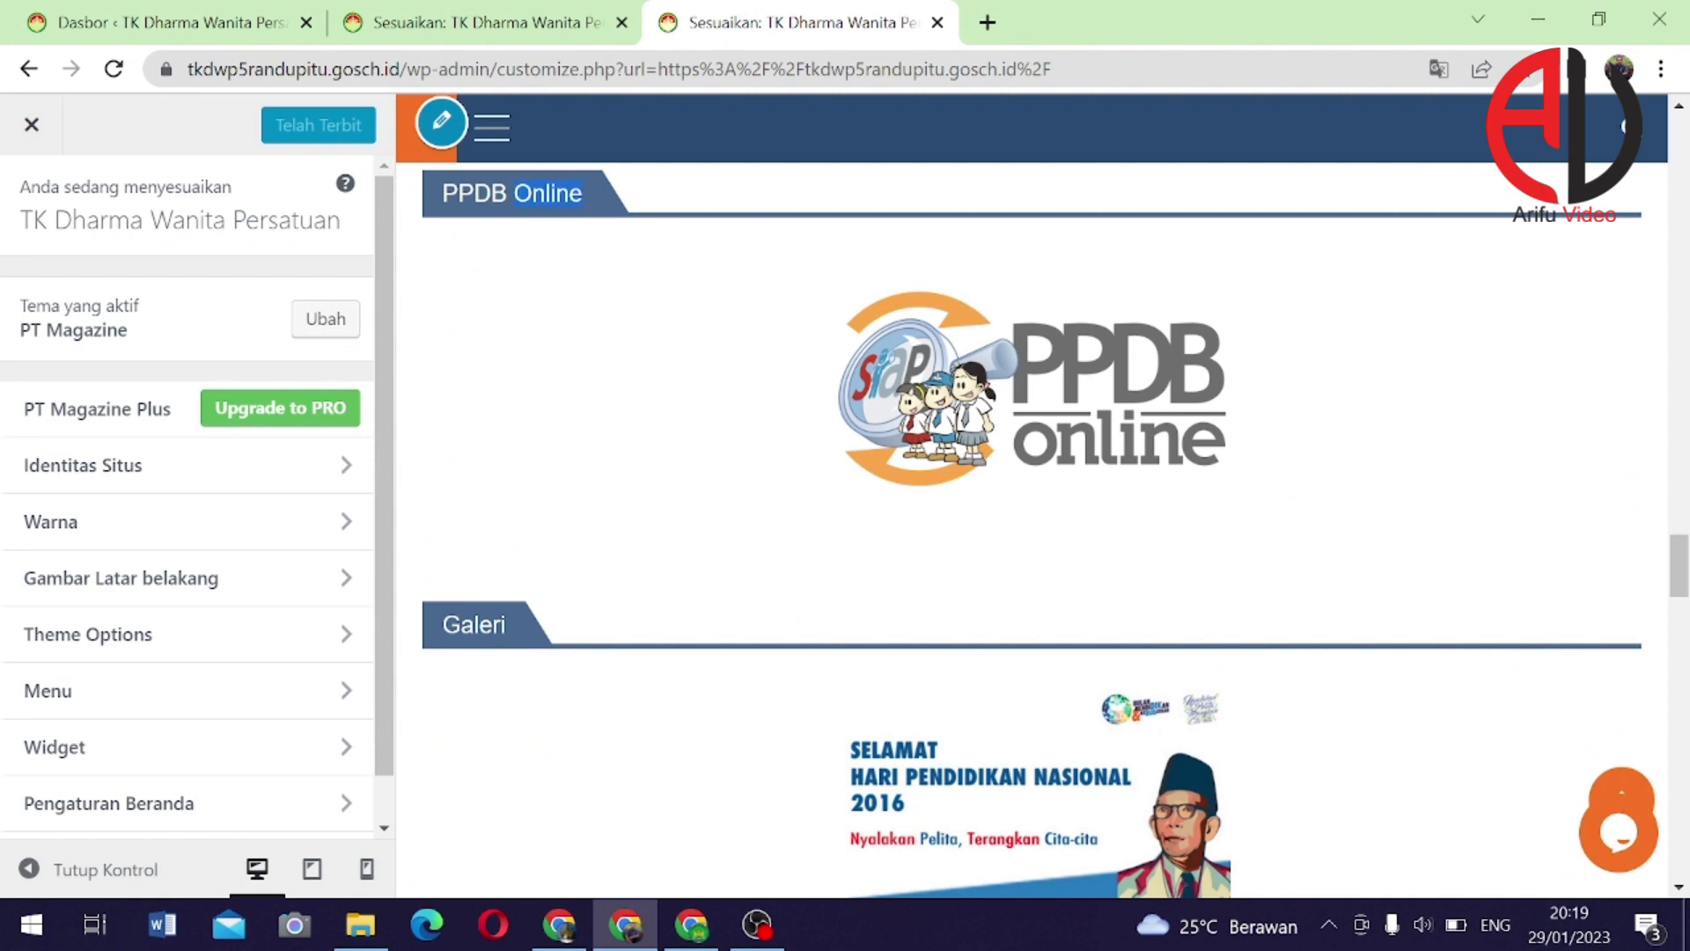
Link the Gambar: PPDB Online widget to sites.google.com/view/ppdbtkdwprandupitu/ and publish with Terbitkan
left_click(547, 194, "shift")
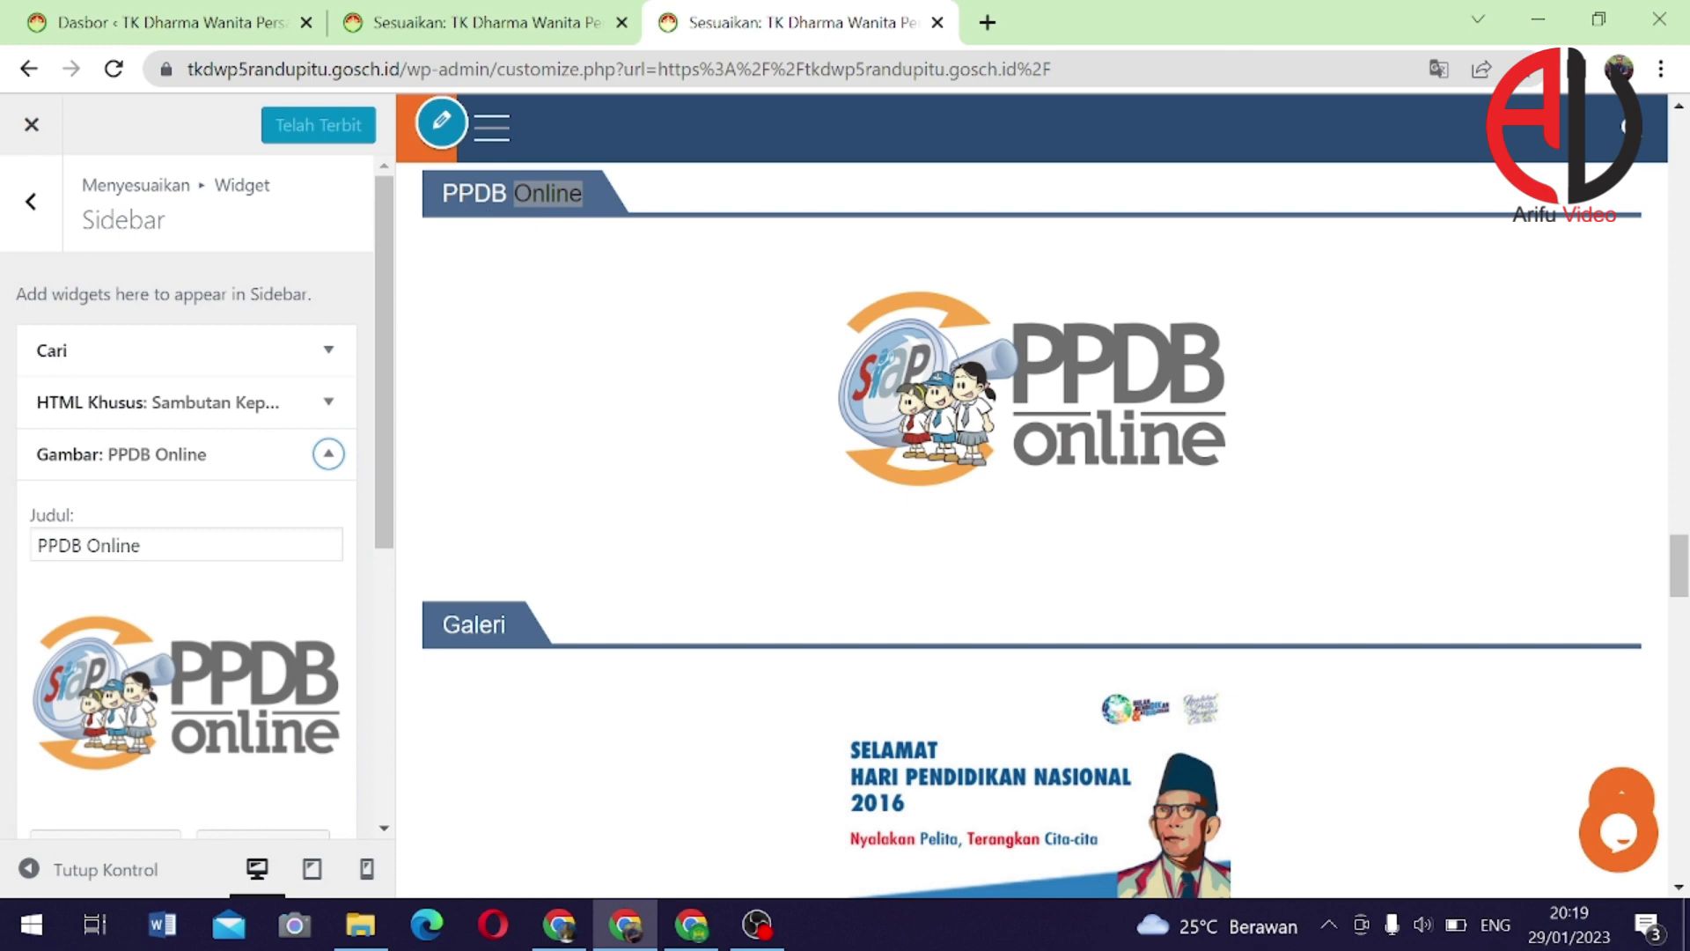
scroll(370, 427, "down", 2)
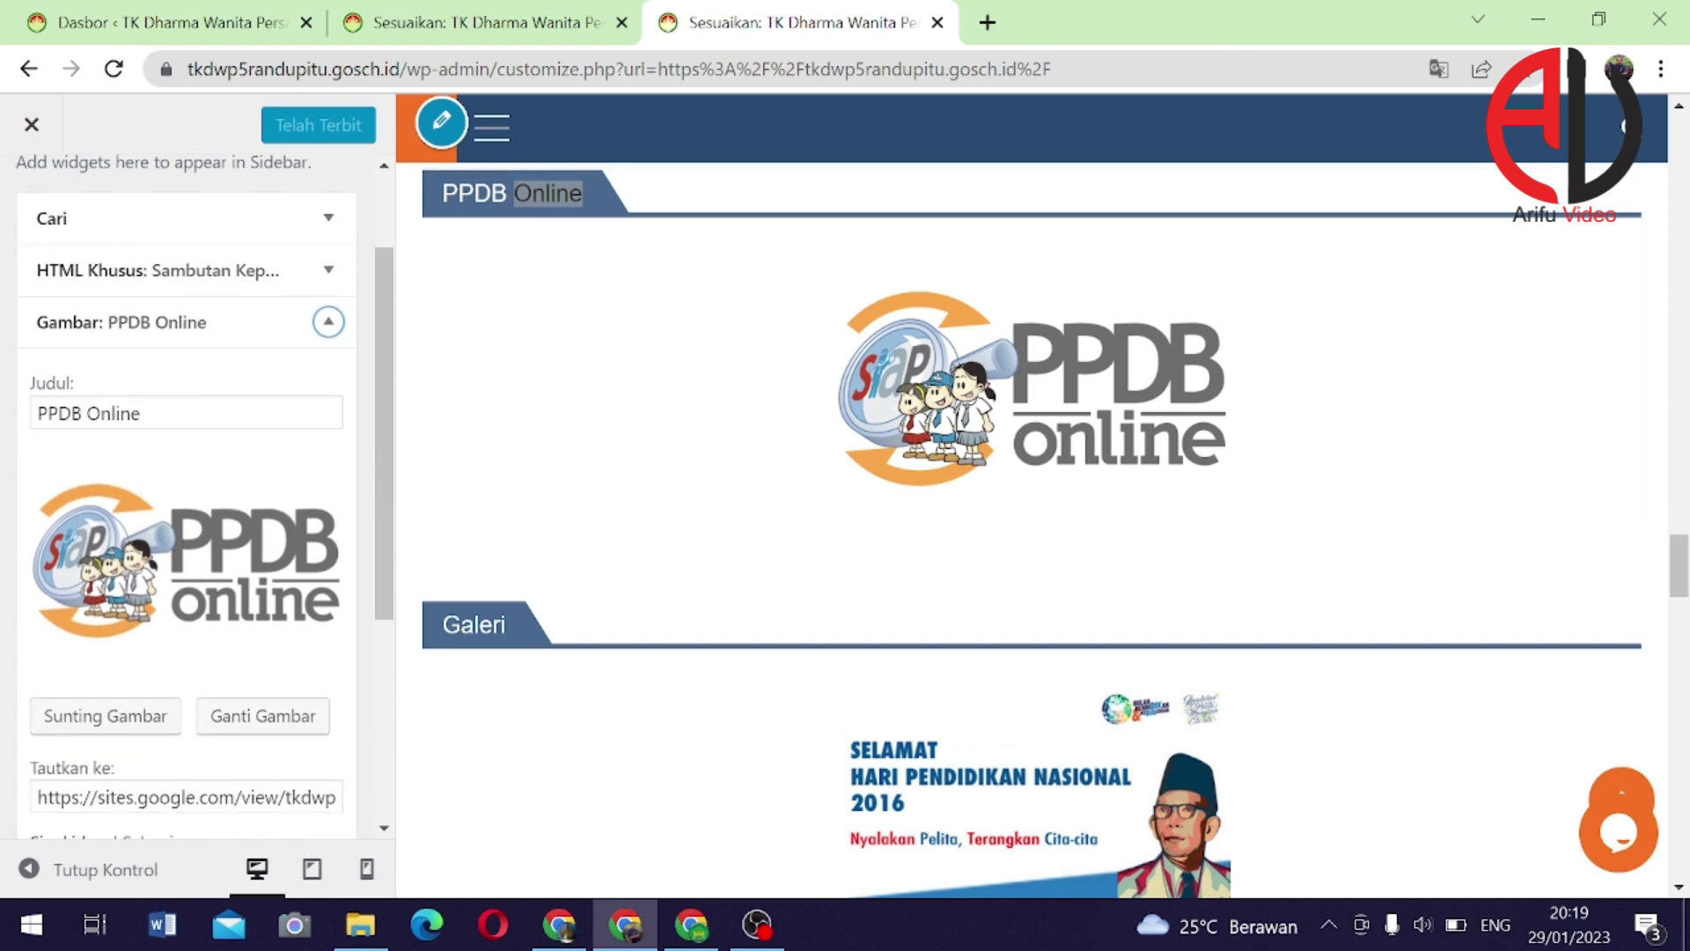
scroll(197, 605, "down", 3)
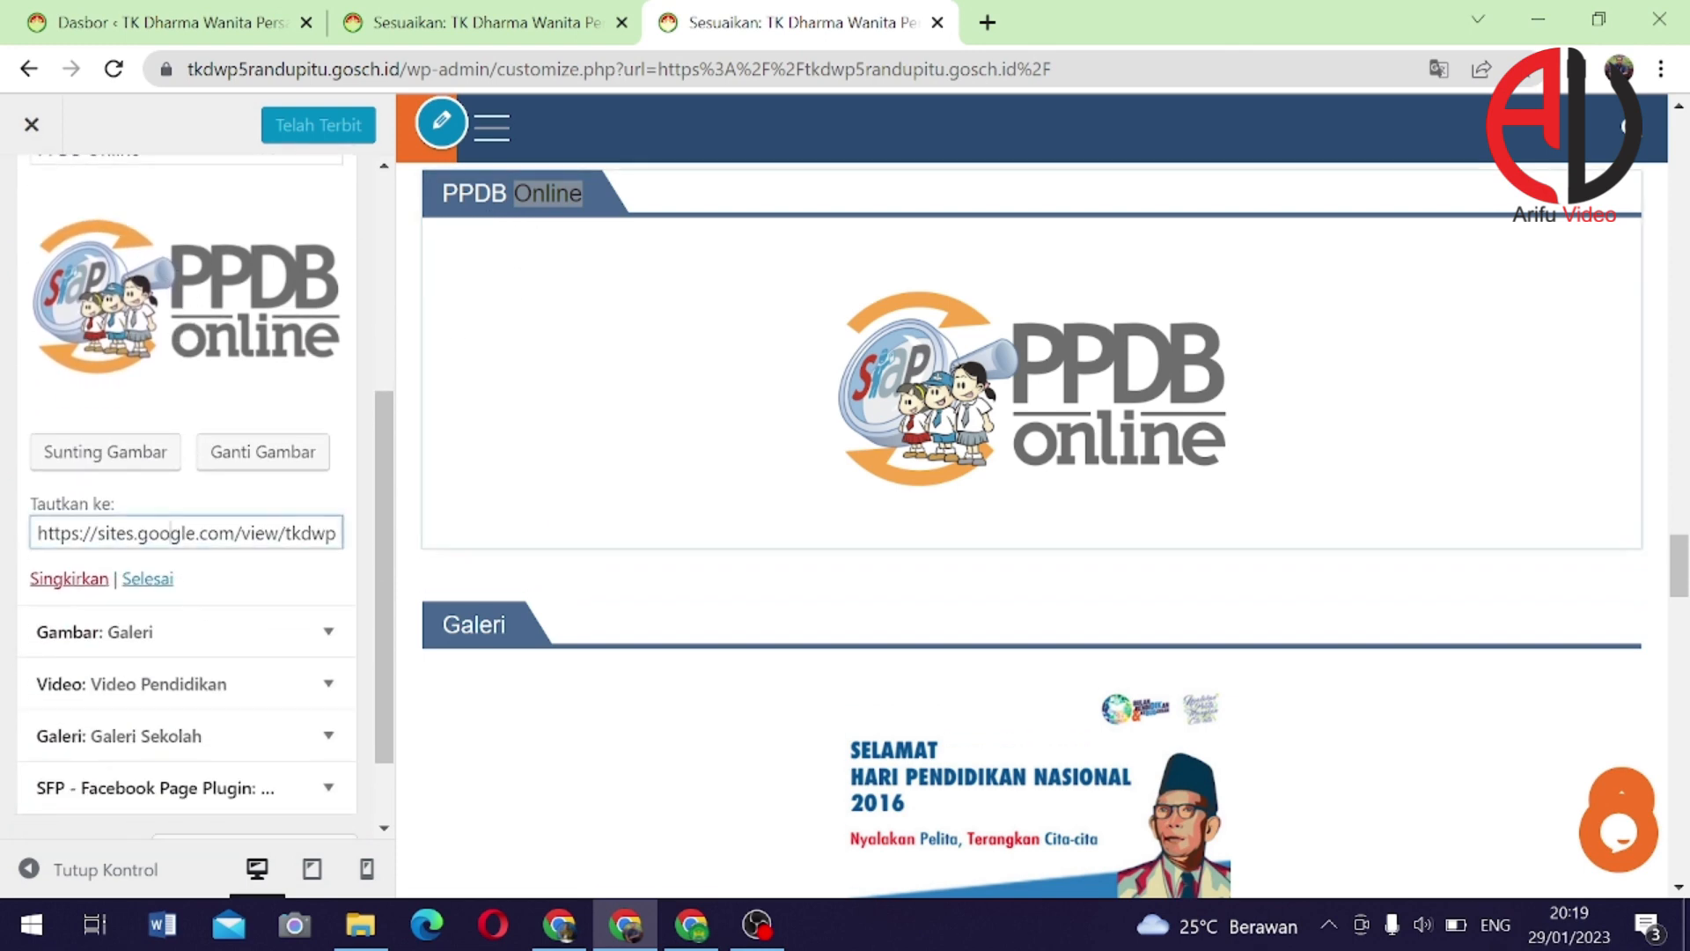
triple_click(187, 534)
type("https://sites.google.com/view/ppdbtkdwprandupitu/")
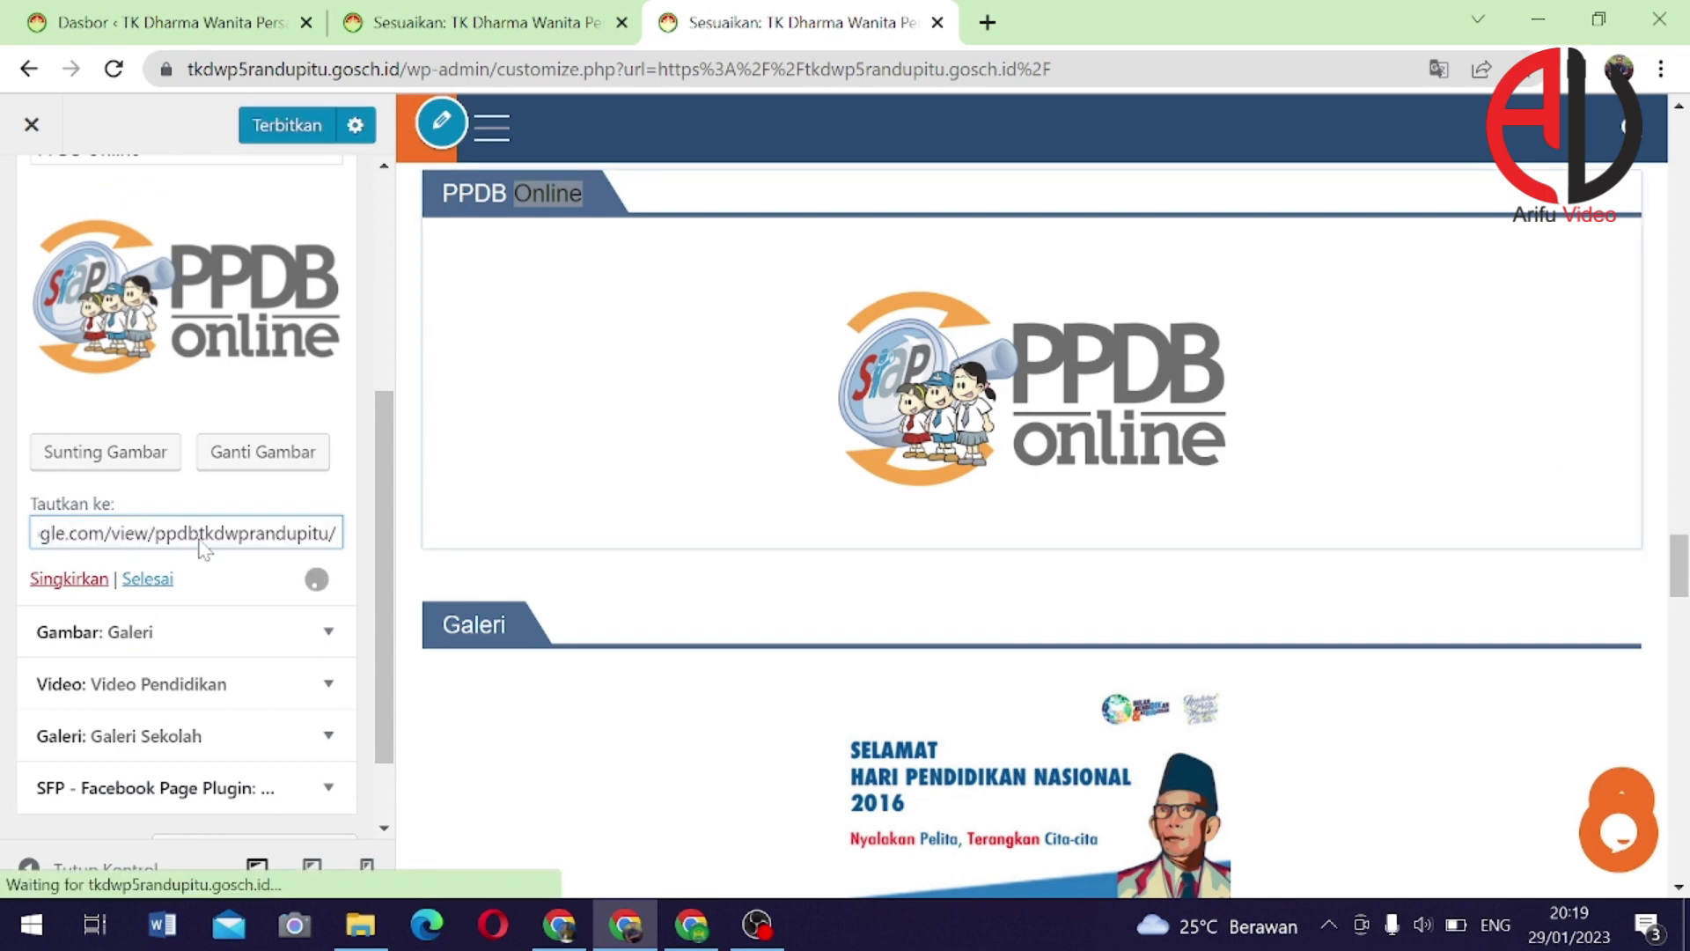
left_click(289, 128)
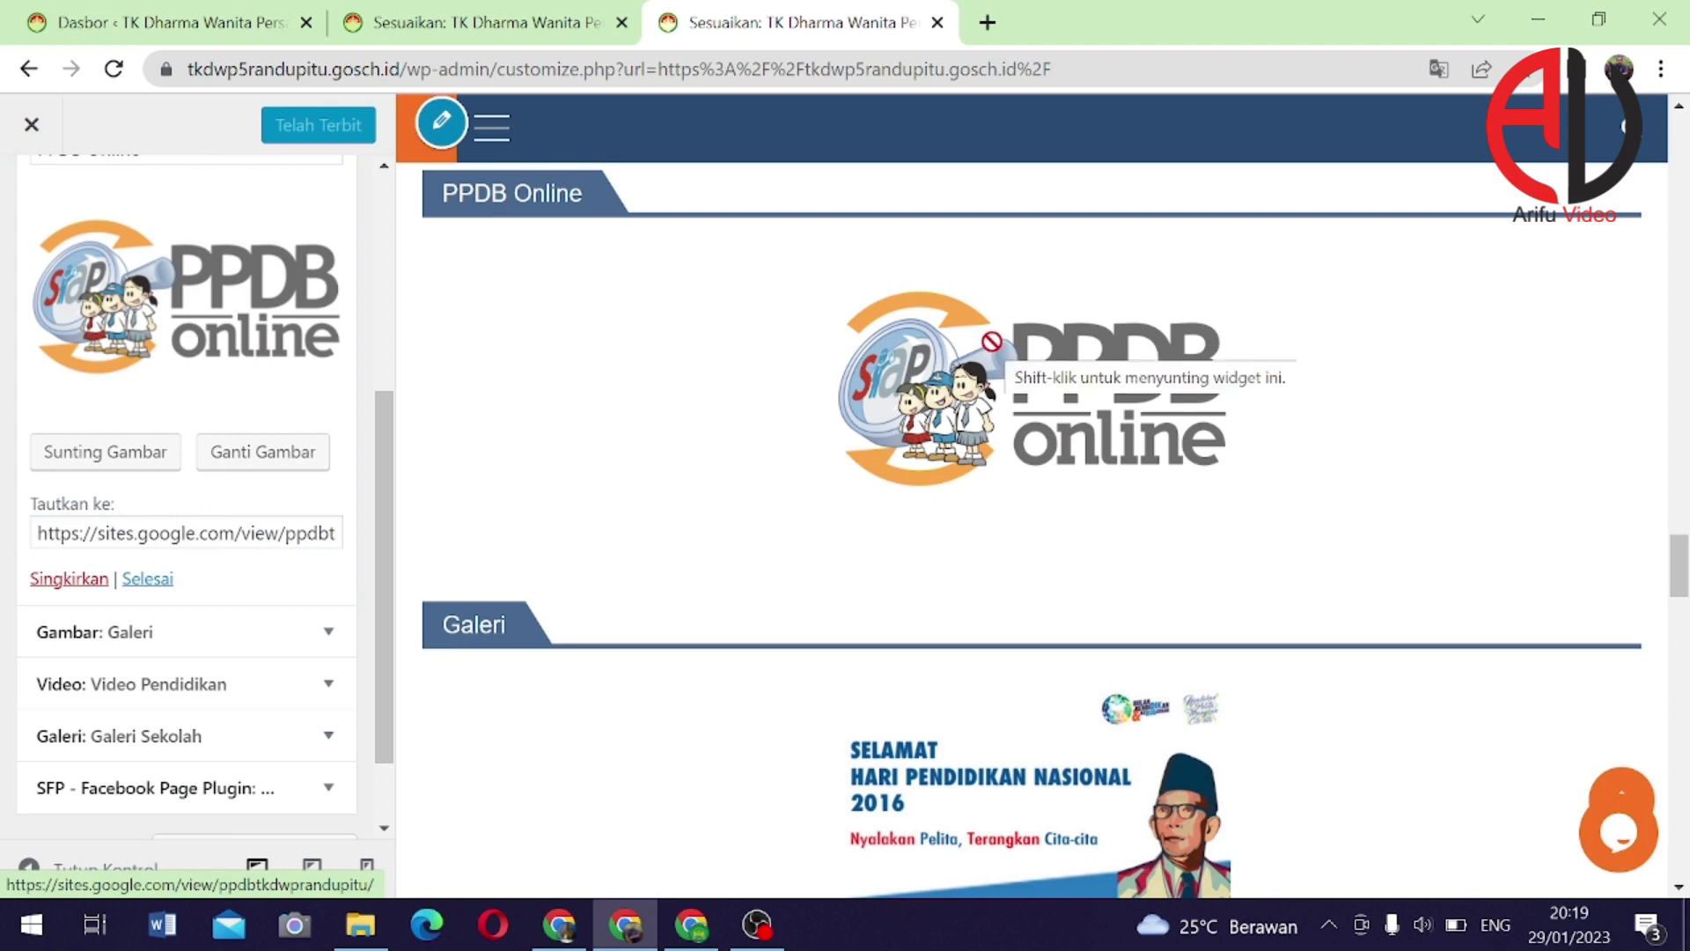
Open a fresh tab and close the WordPress dashboard and both customizer tabs
left_click(988, 22)
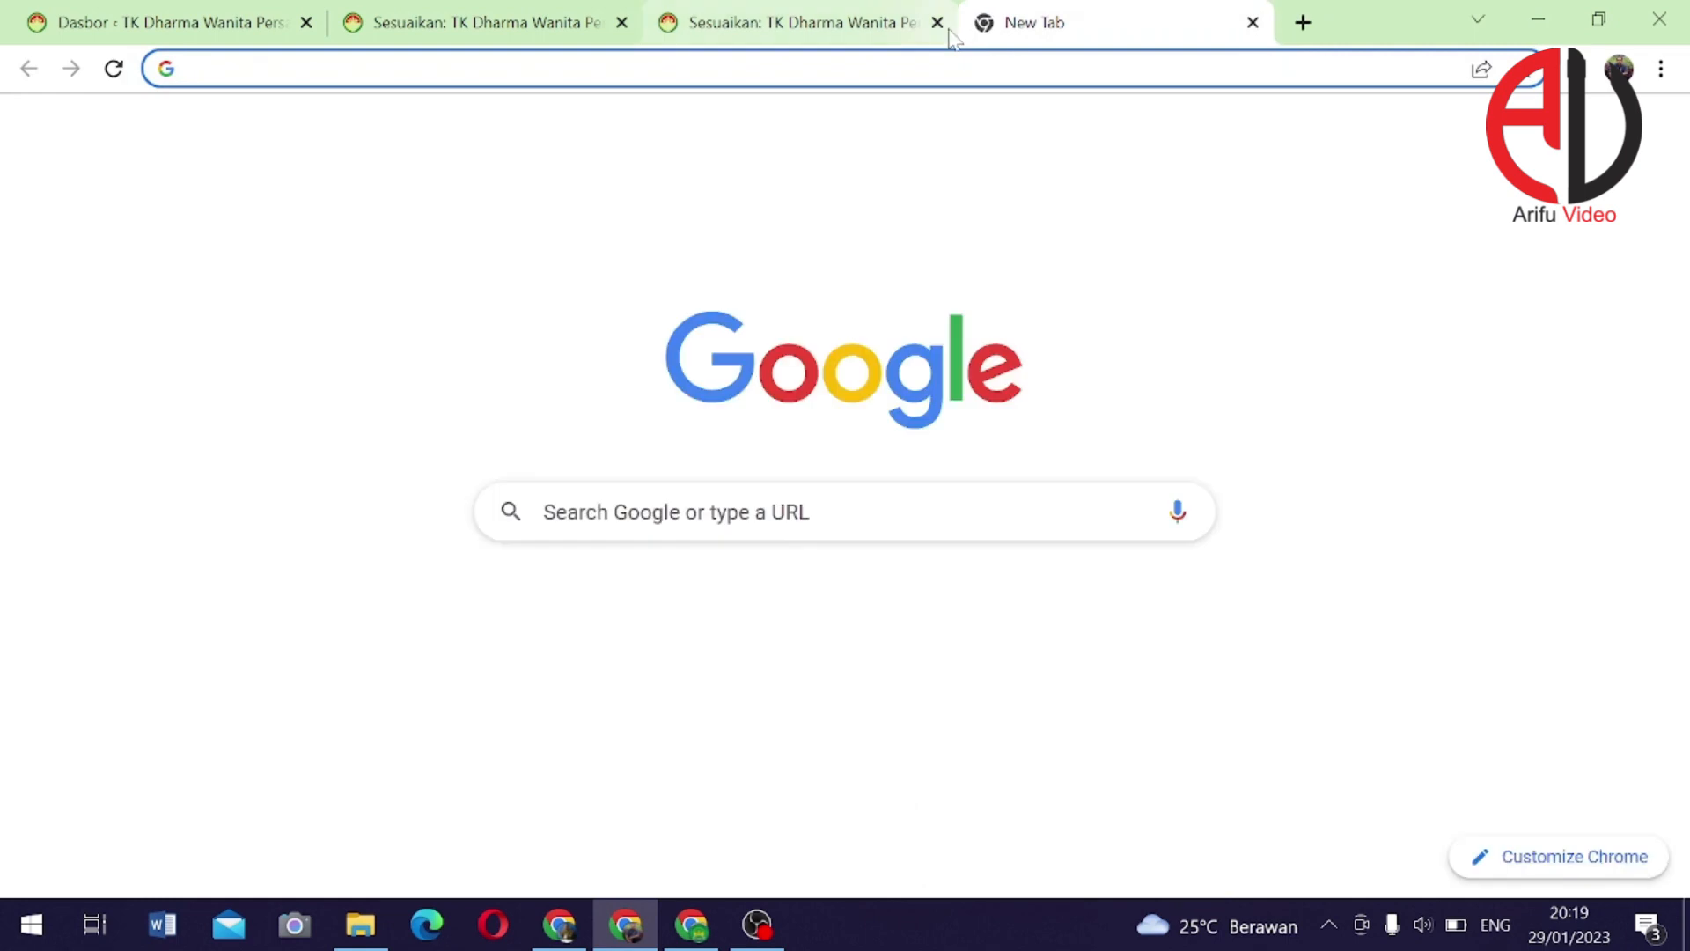
left_click(960, 68)
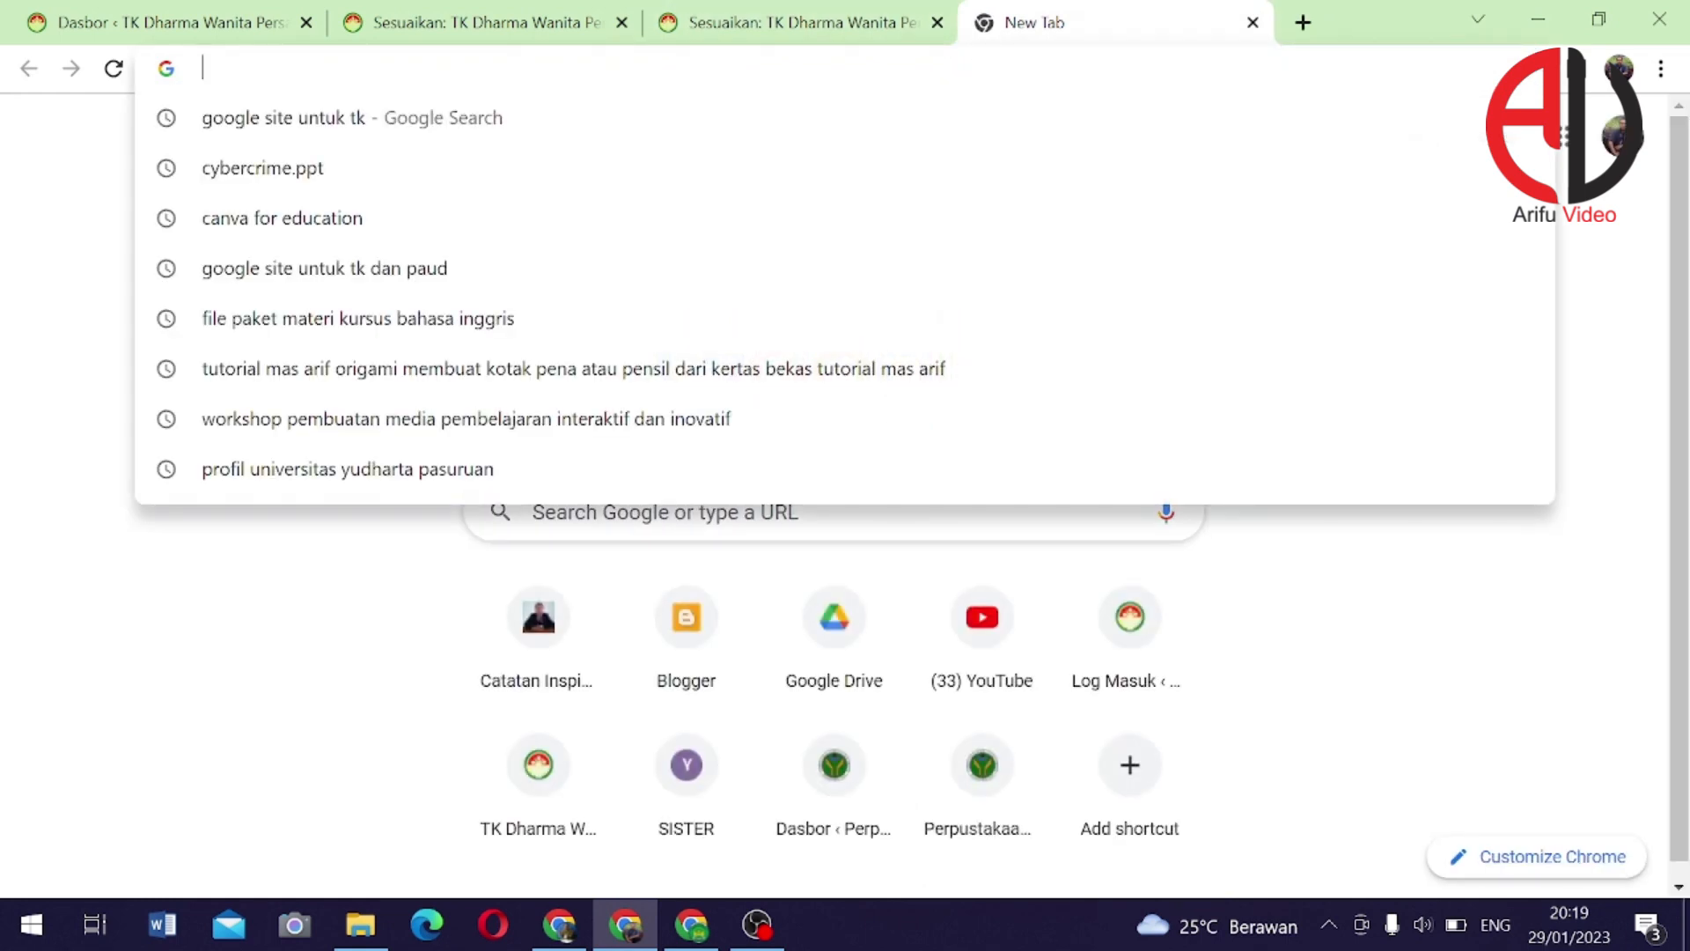
left_click(305, 22)
left_click(305, 22)
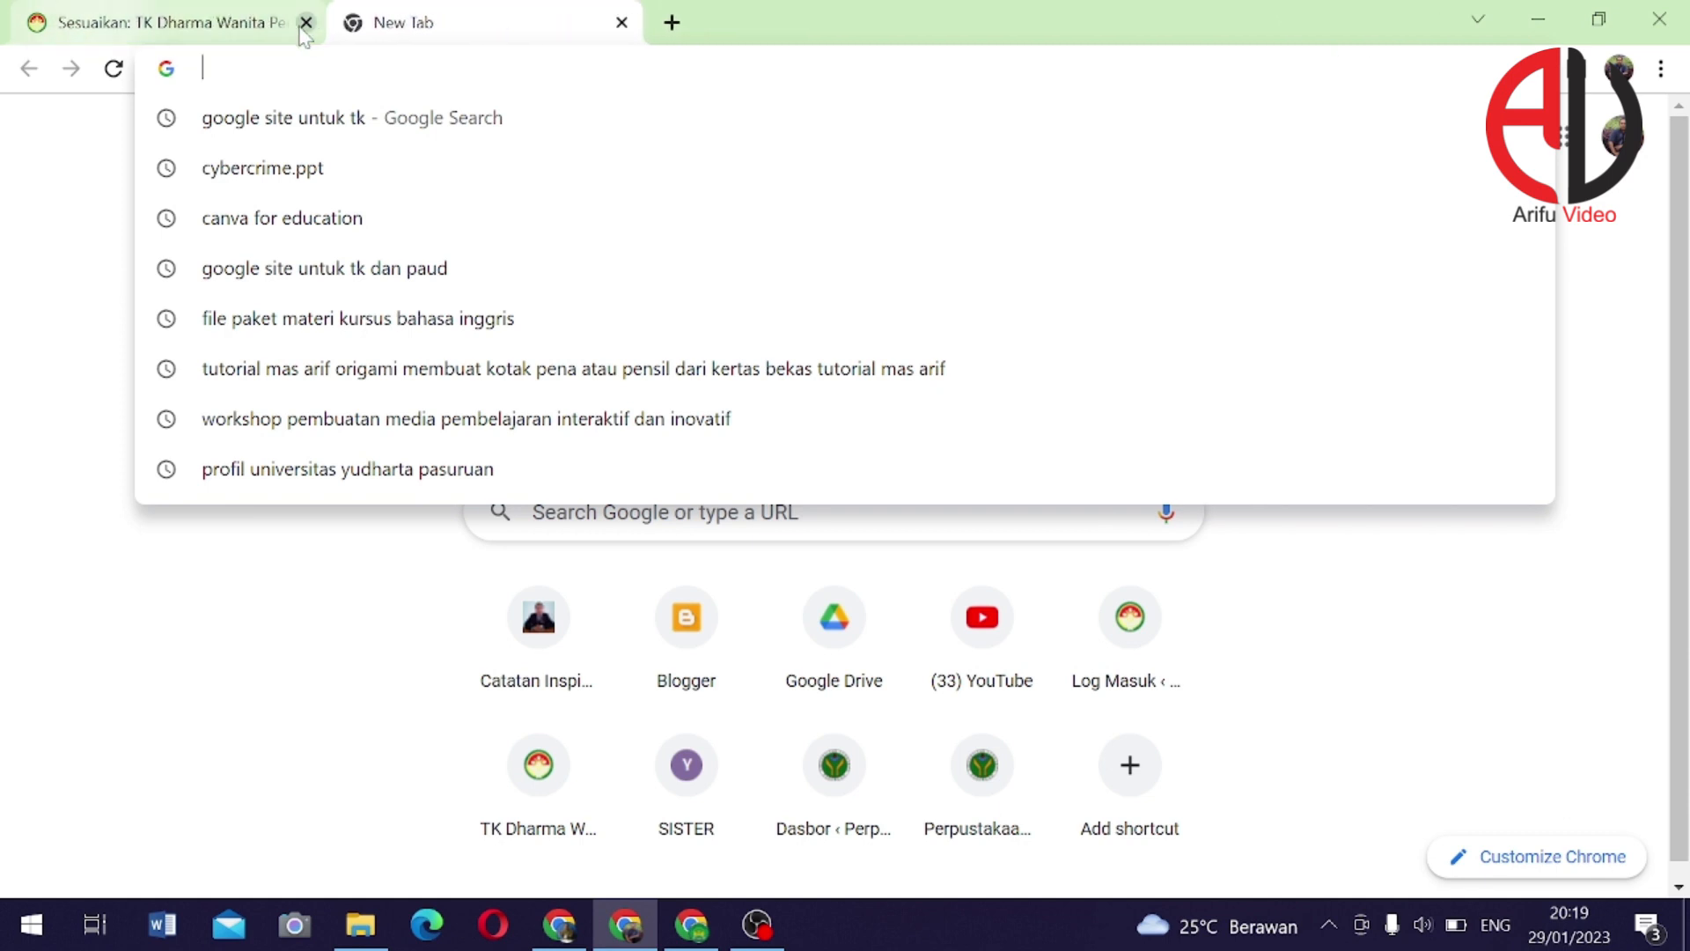
left_click(305, 22)
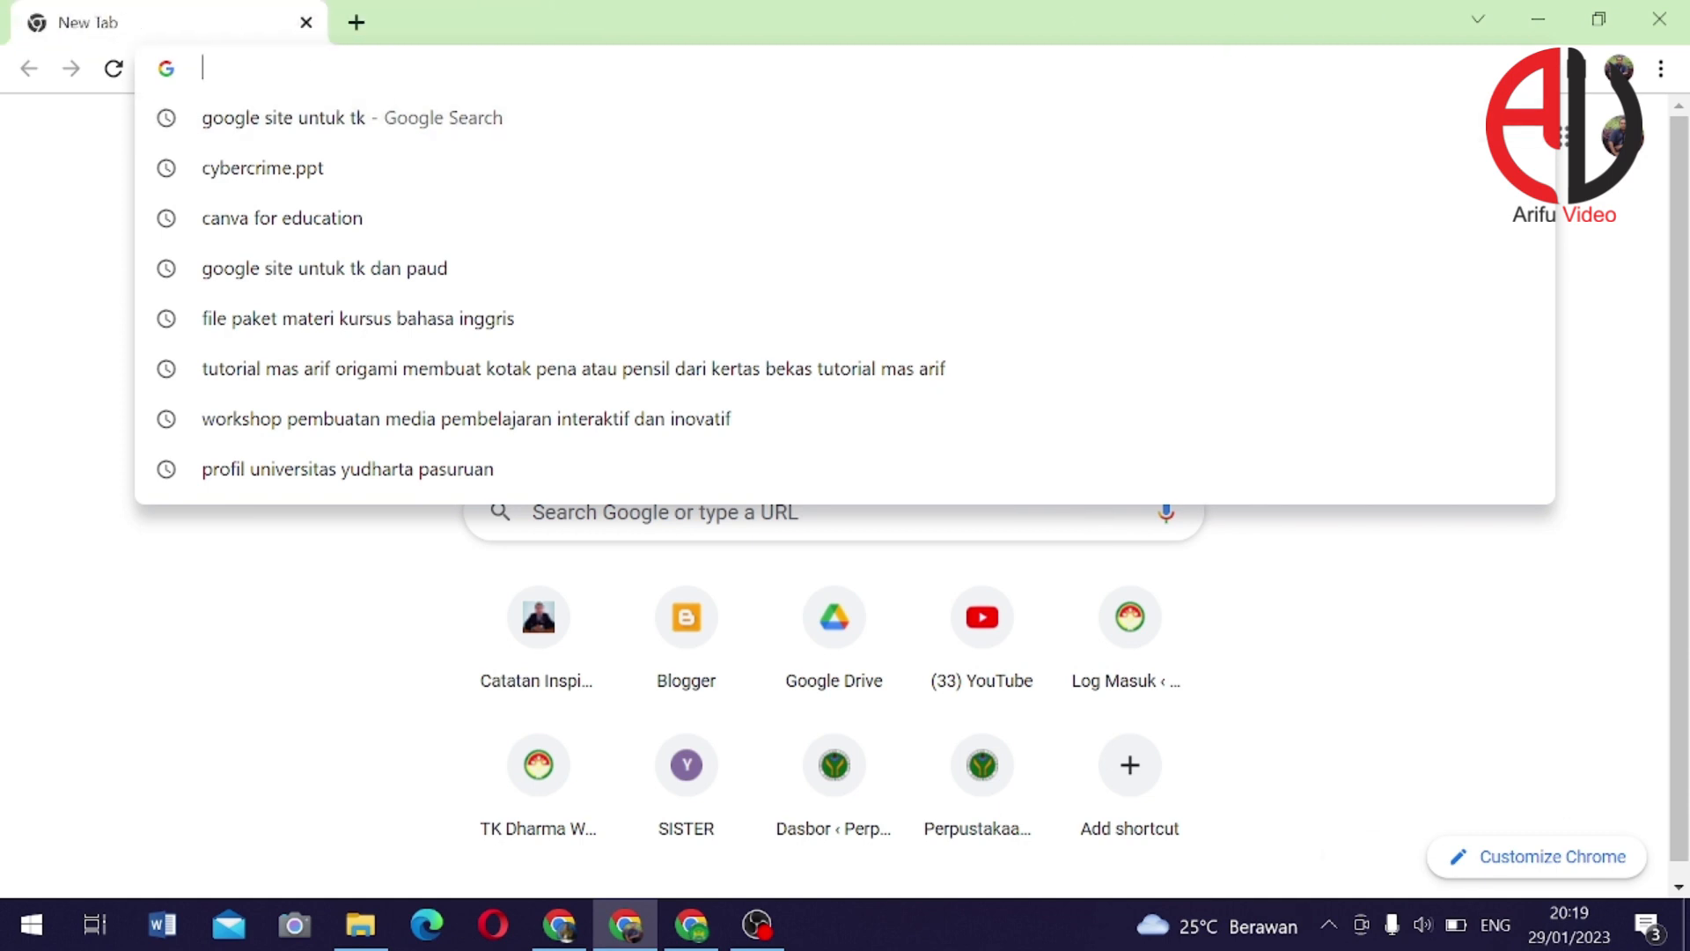
Load the live site tkdwp5randupitu.gosch.id and scroll to its PPDB Online sidebar image
type("tkdwp5randupitu.gosch.id")
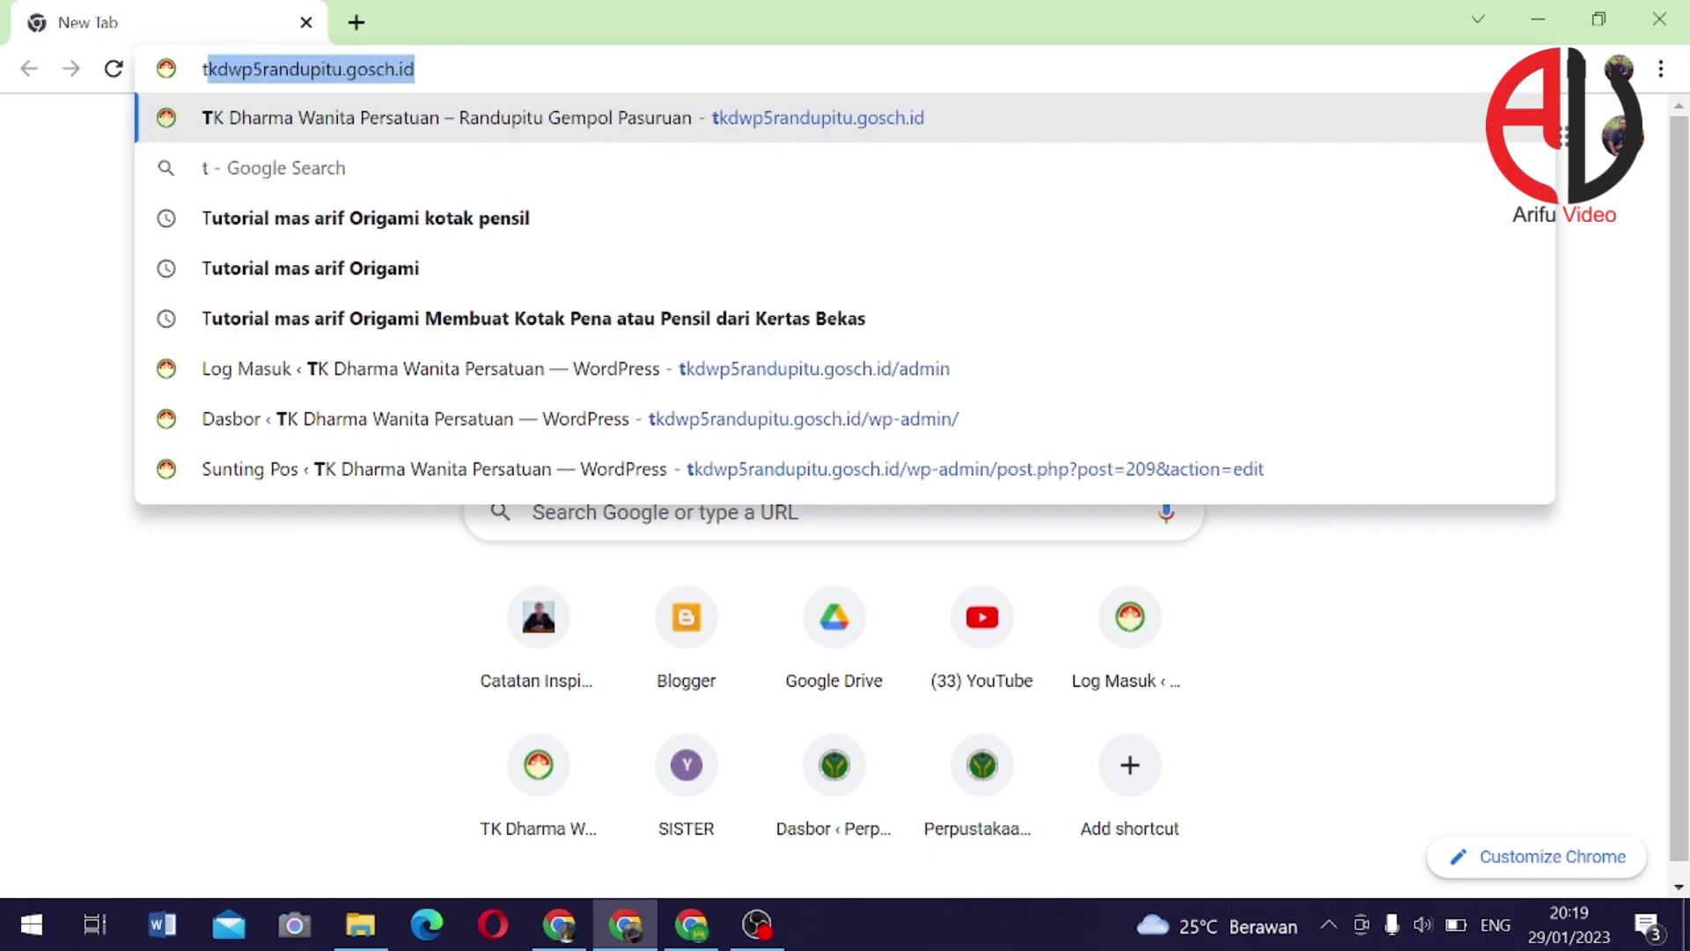
key("Return")
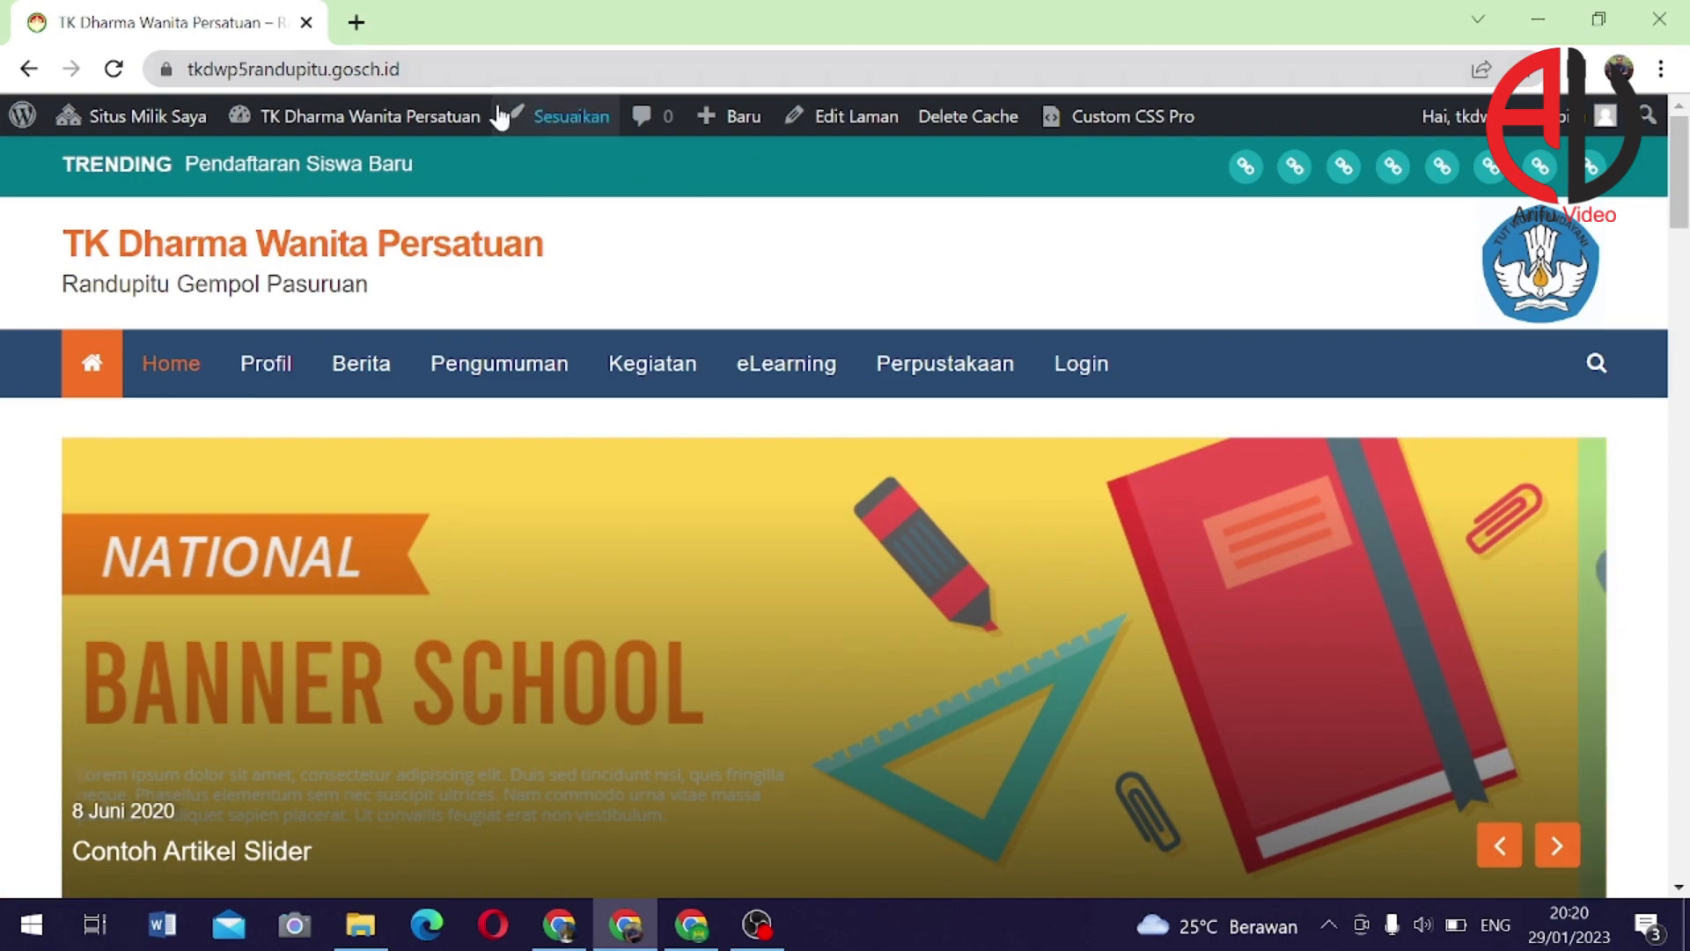
scroll(839, 326, "down", 2)
scroll(840, 326, "down", 10)
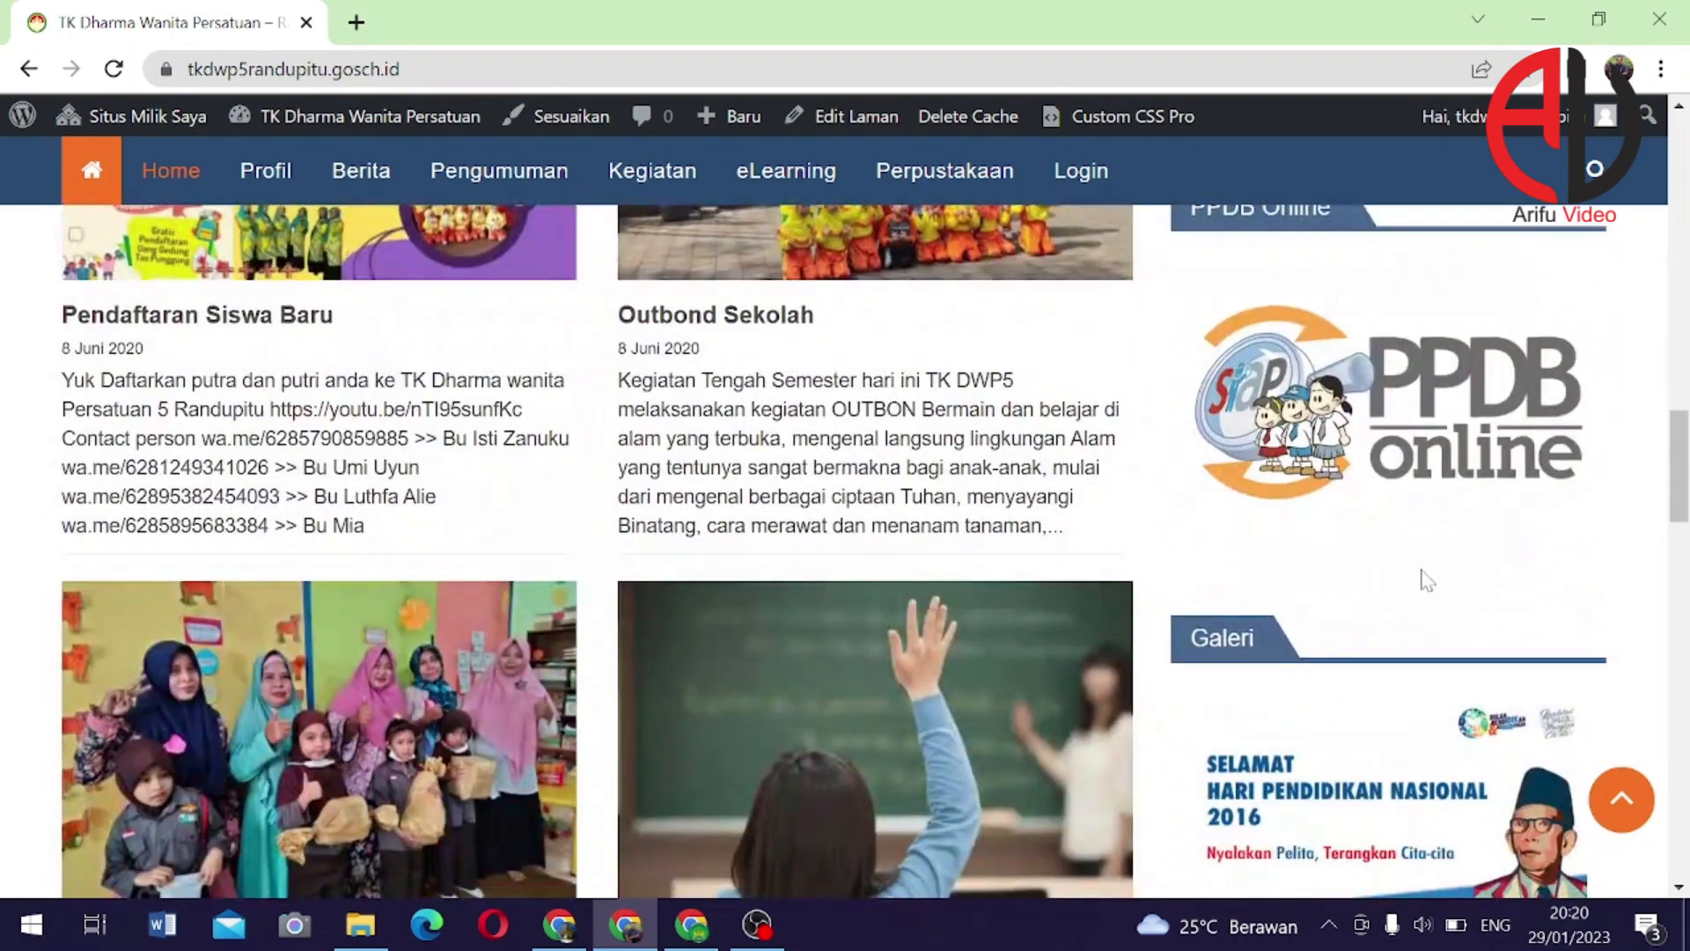
scroll(1142, 532, "up", 1)
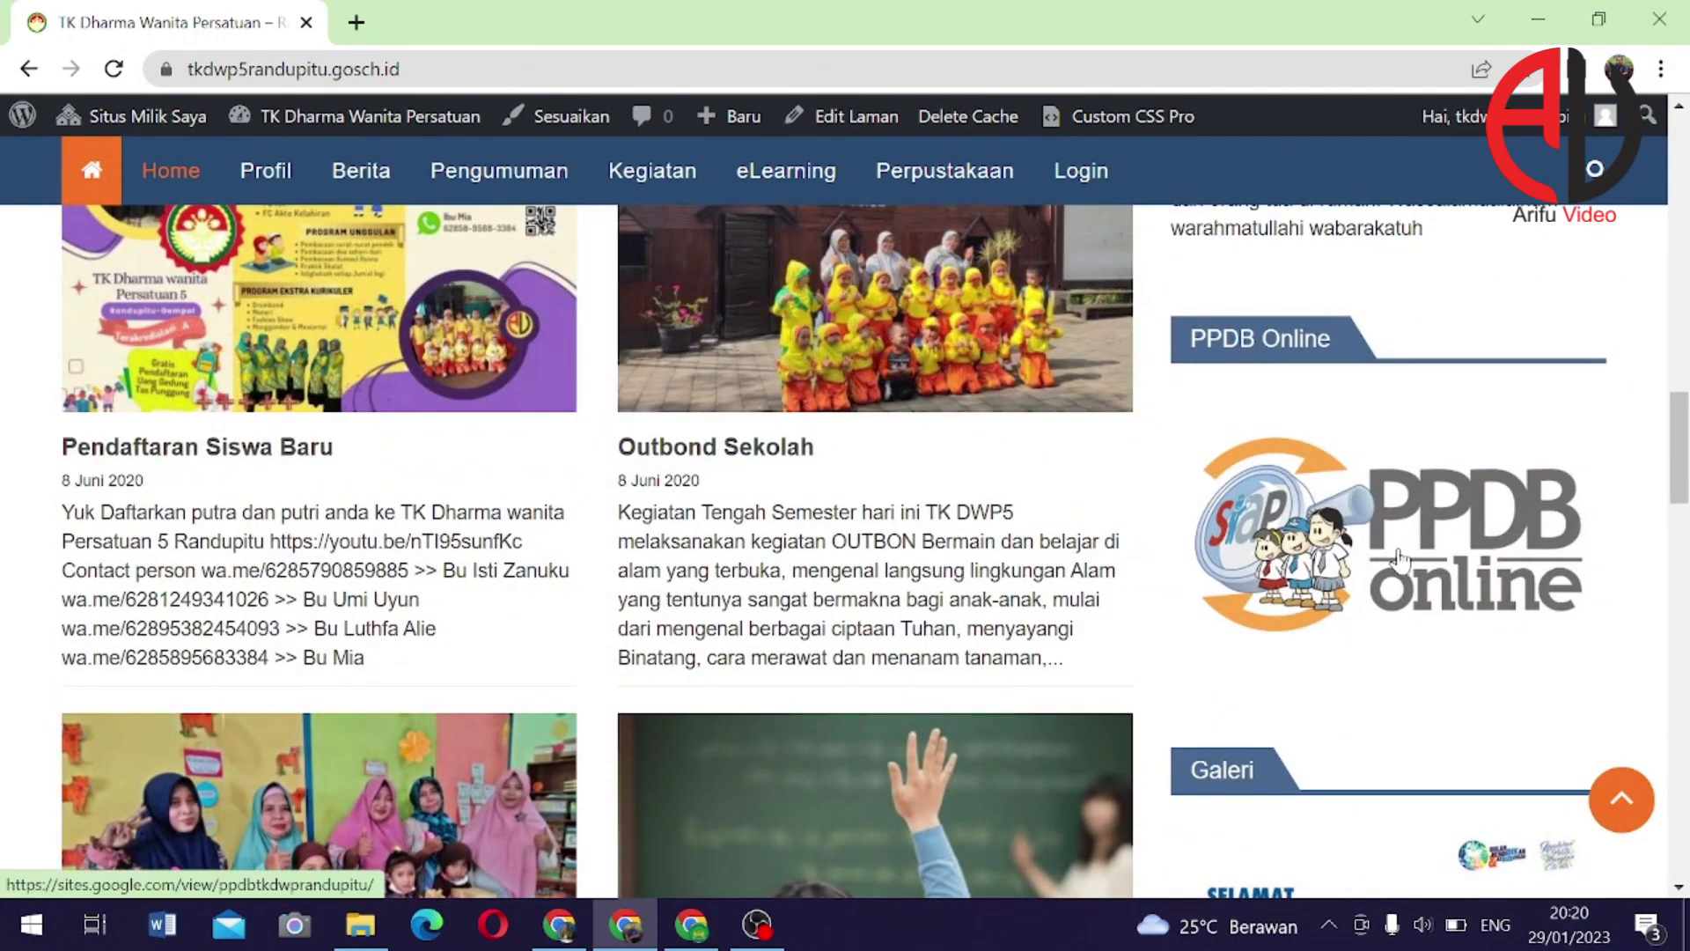
Follow the PPDB Online image through to the Google Site homepage
left_click(1250, 467)
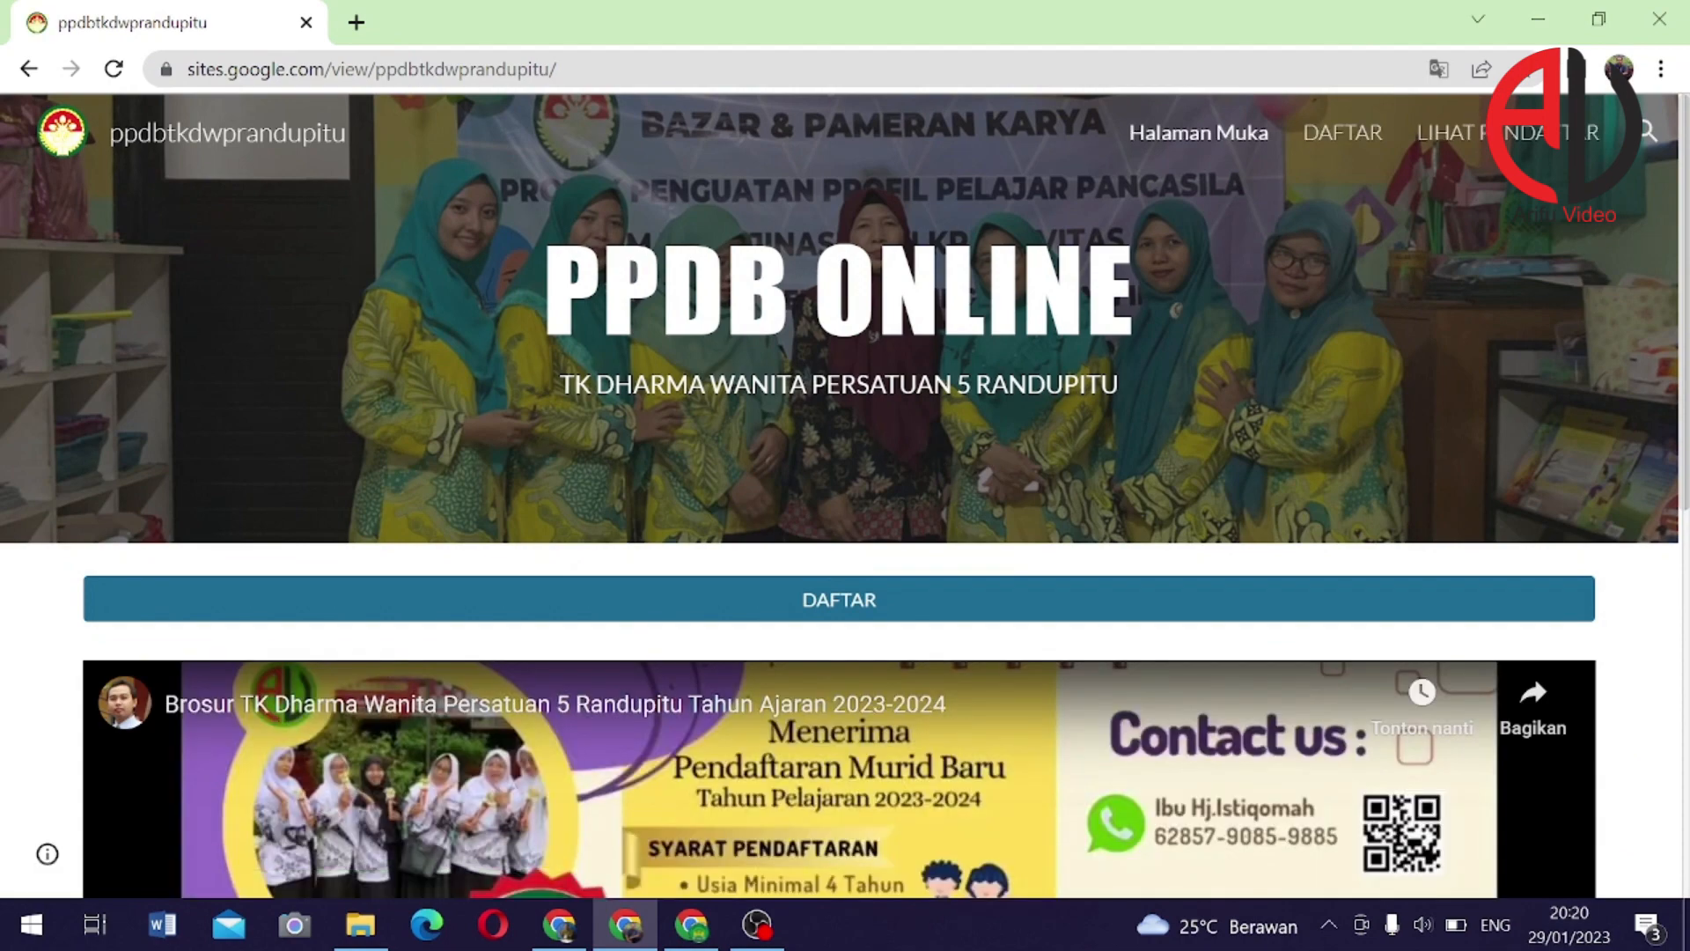
scroll(995, 564, "down", 8)
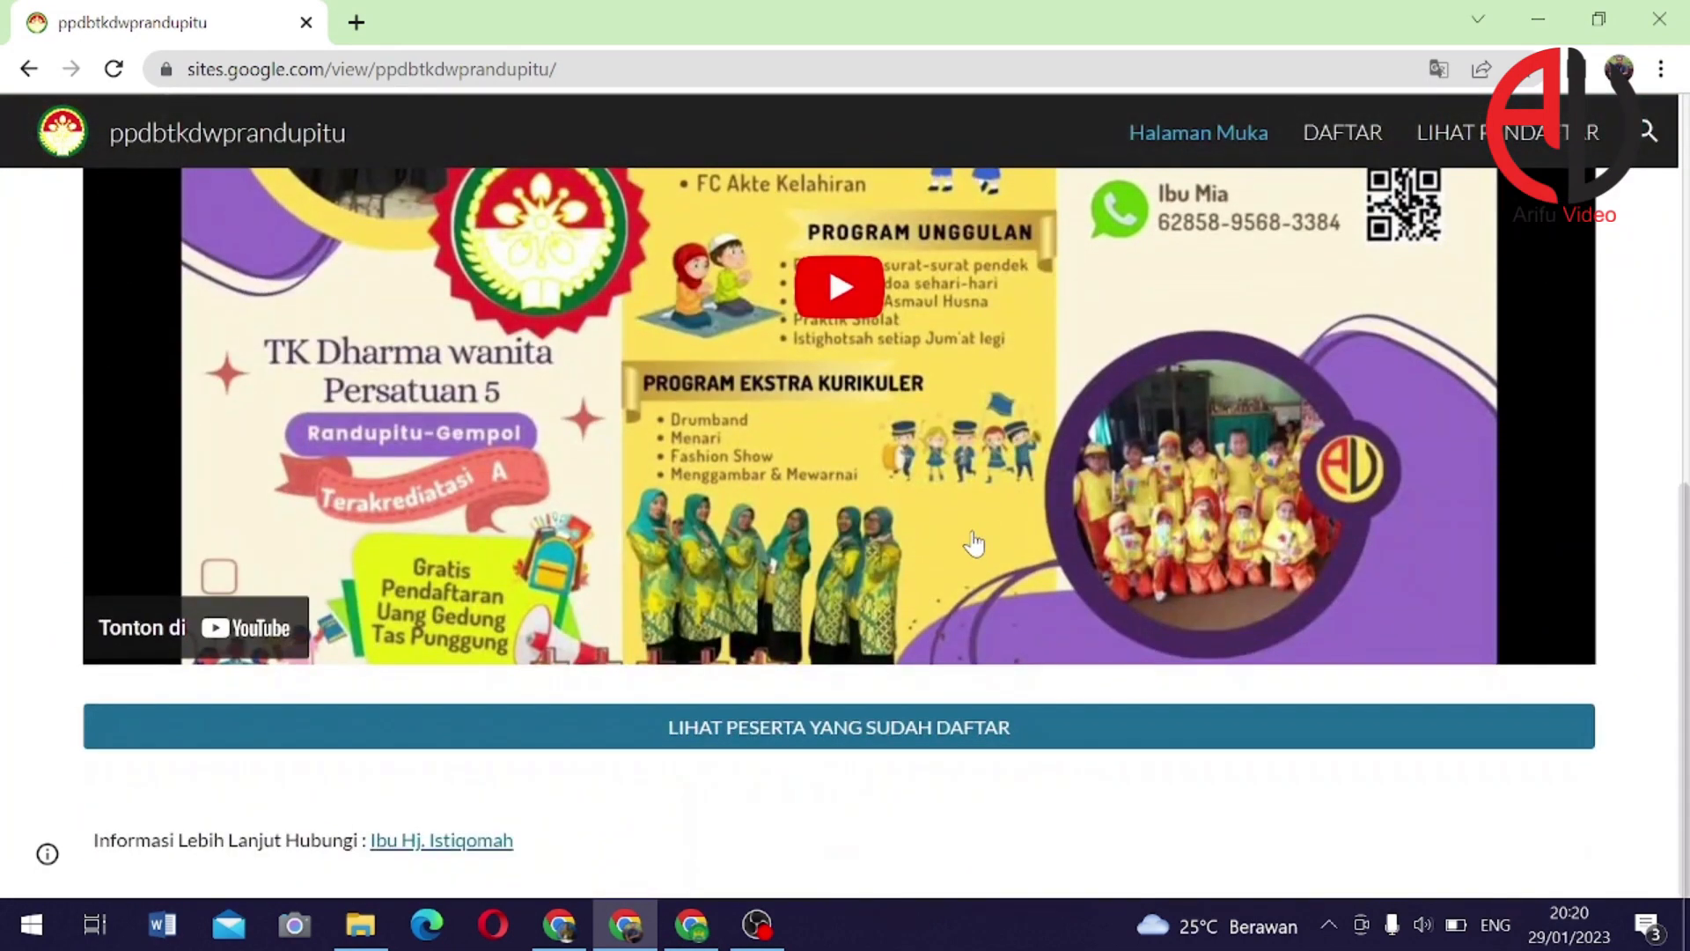
scroll(995, 570, "up", 2)
scroll(995, 571, "up", 5)
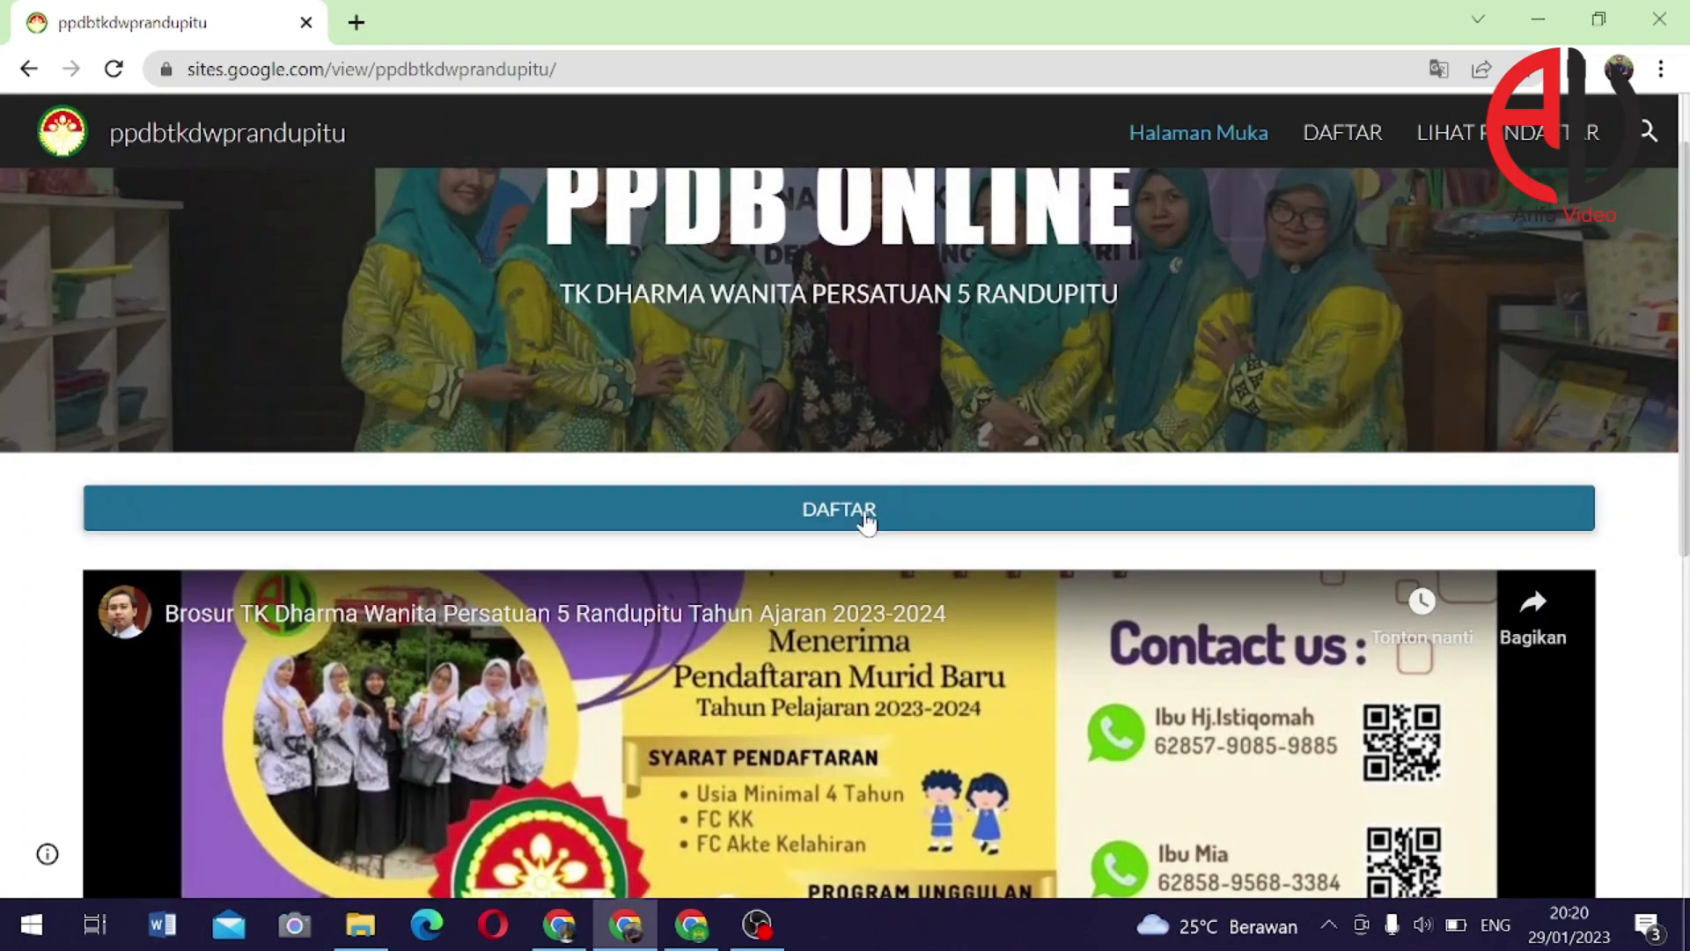
Open DAFTAR and scroll through the embedded registration form
left_click(920, 509)
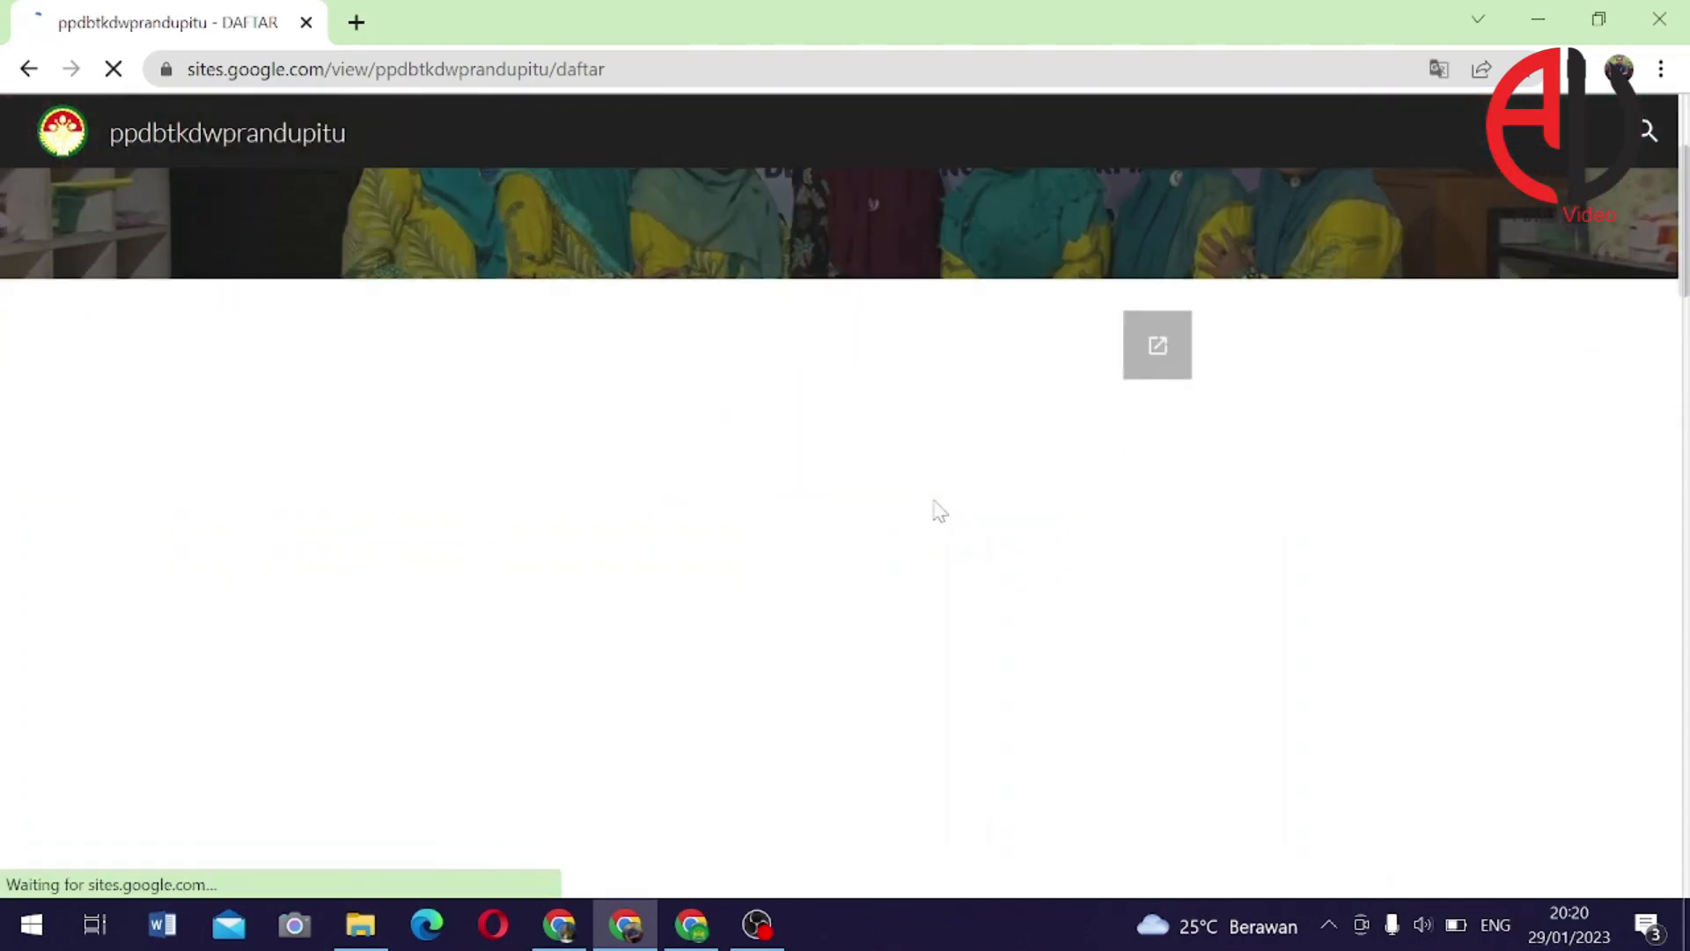
scroll(774, 524, "down", 2)
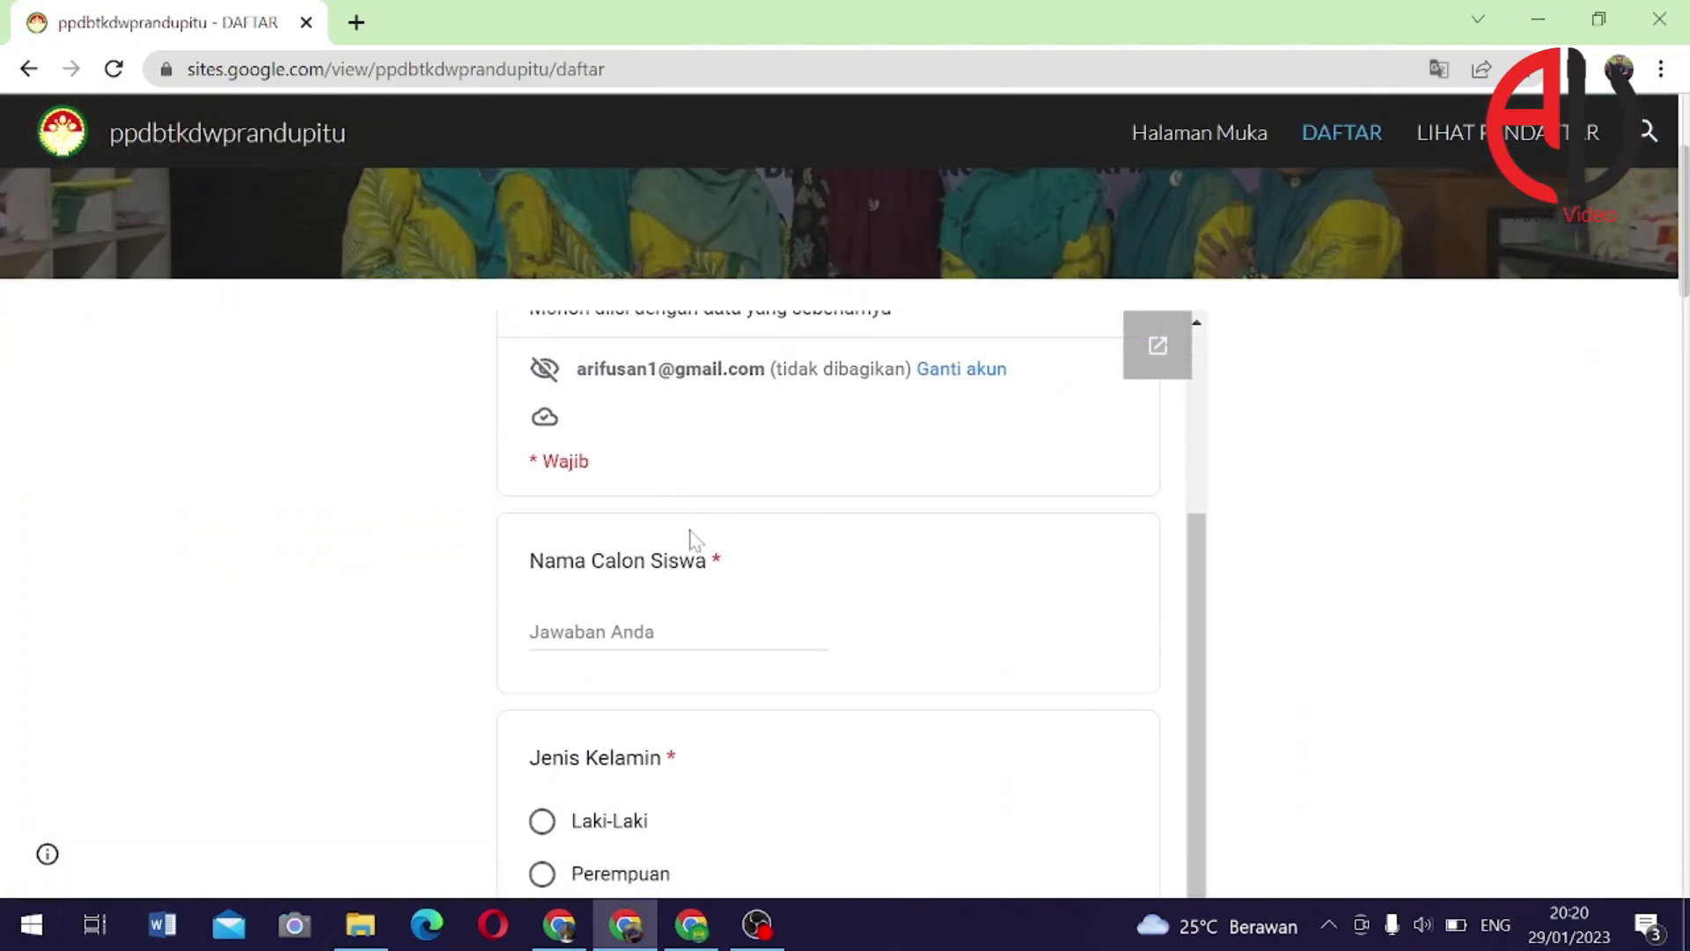
scroll(777, 604, "down", 6)
scroll(739, 546, "up", 6)
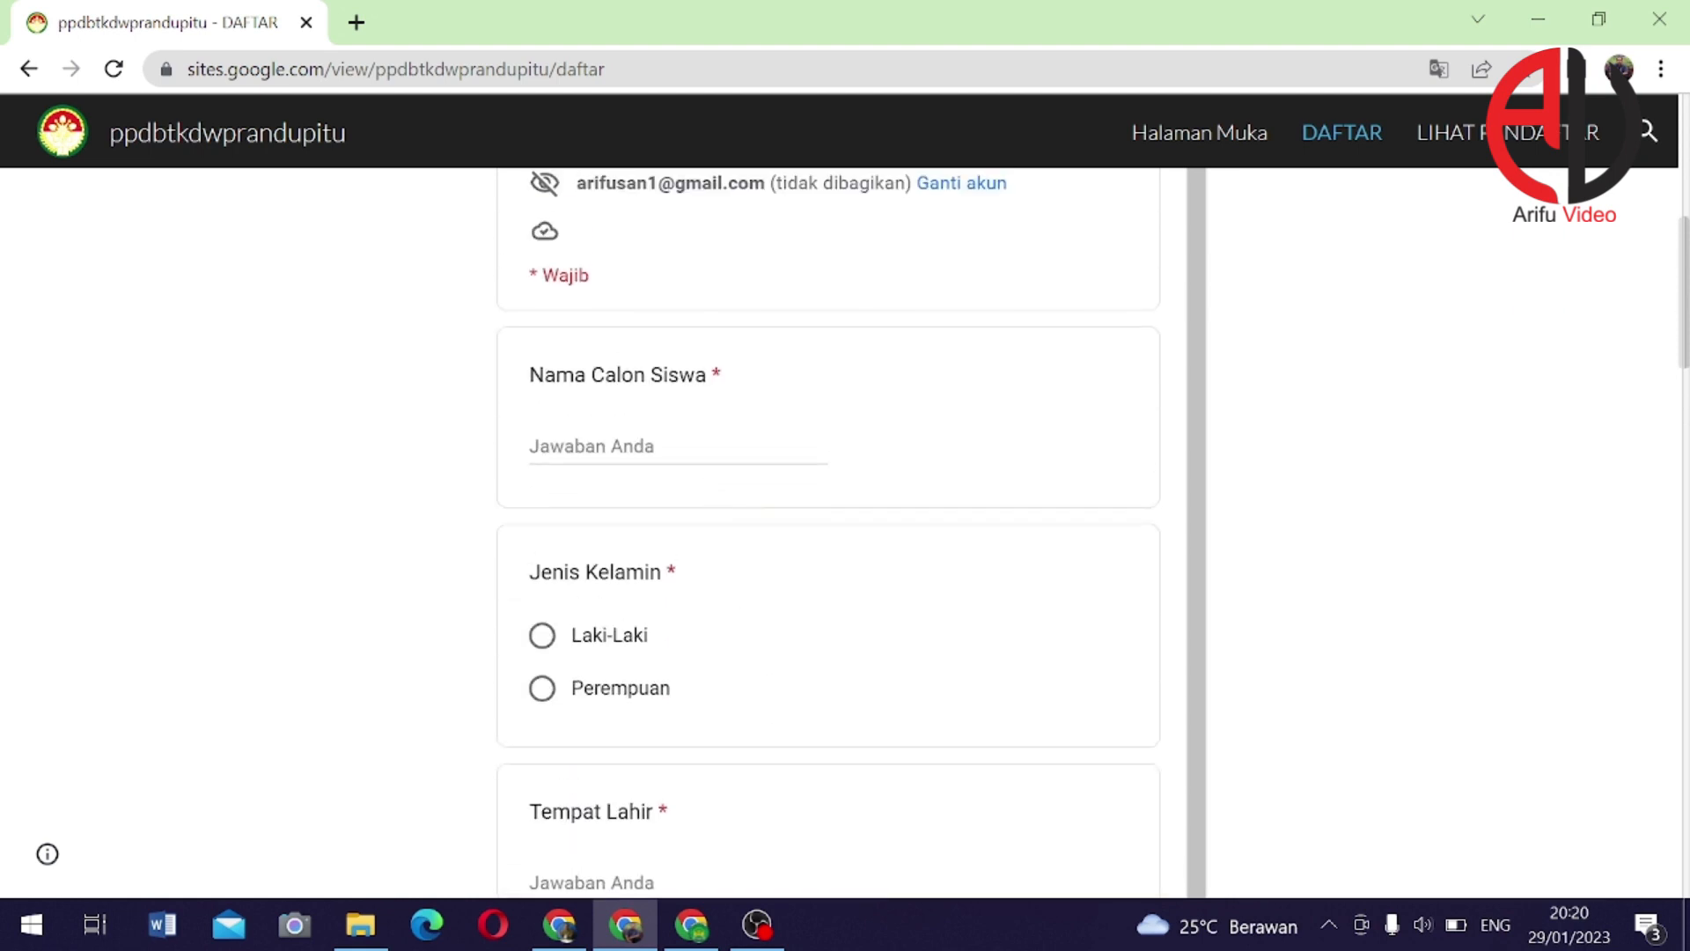
scroll(740, 510, "down", 4)
scroll(1179, 344, "down", 8)
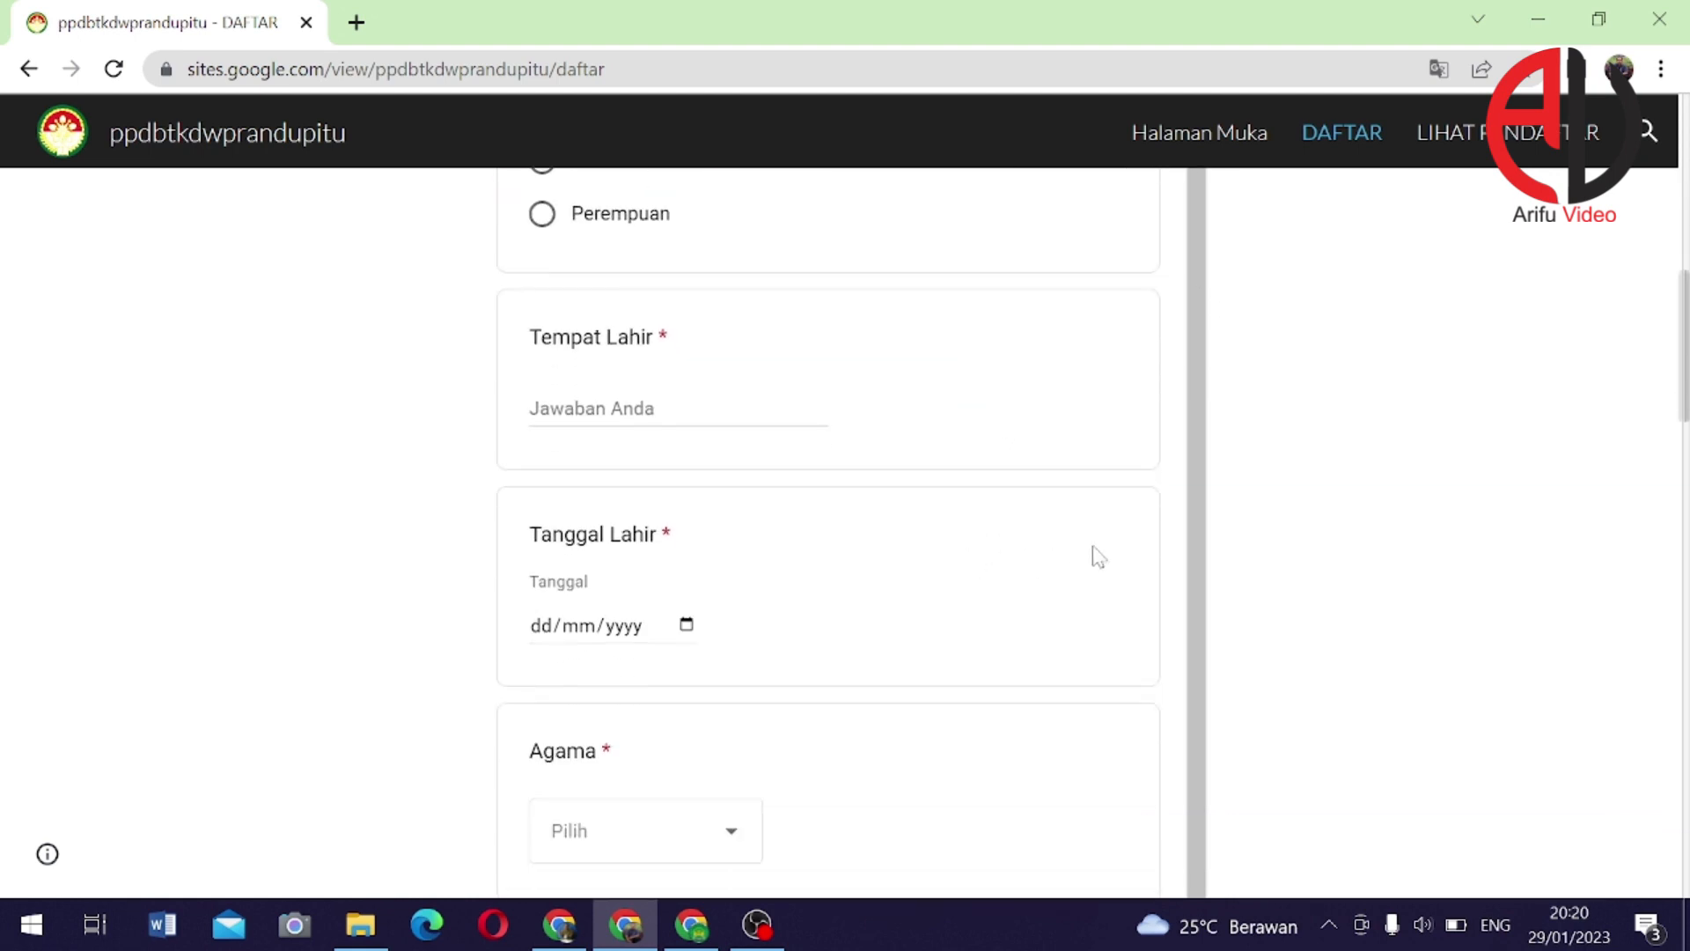
scroll(1117, 599, "down", 10)
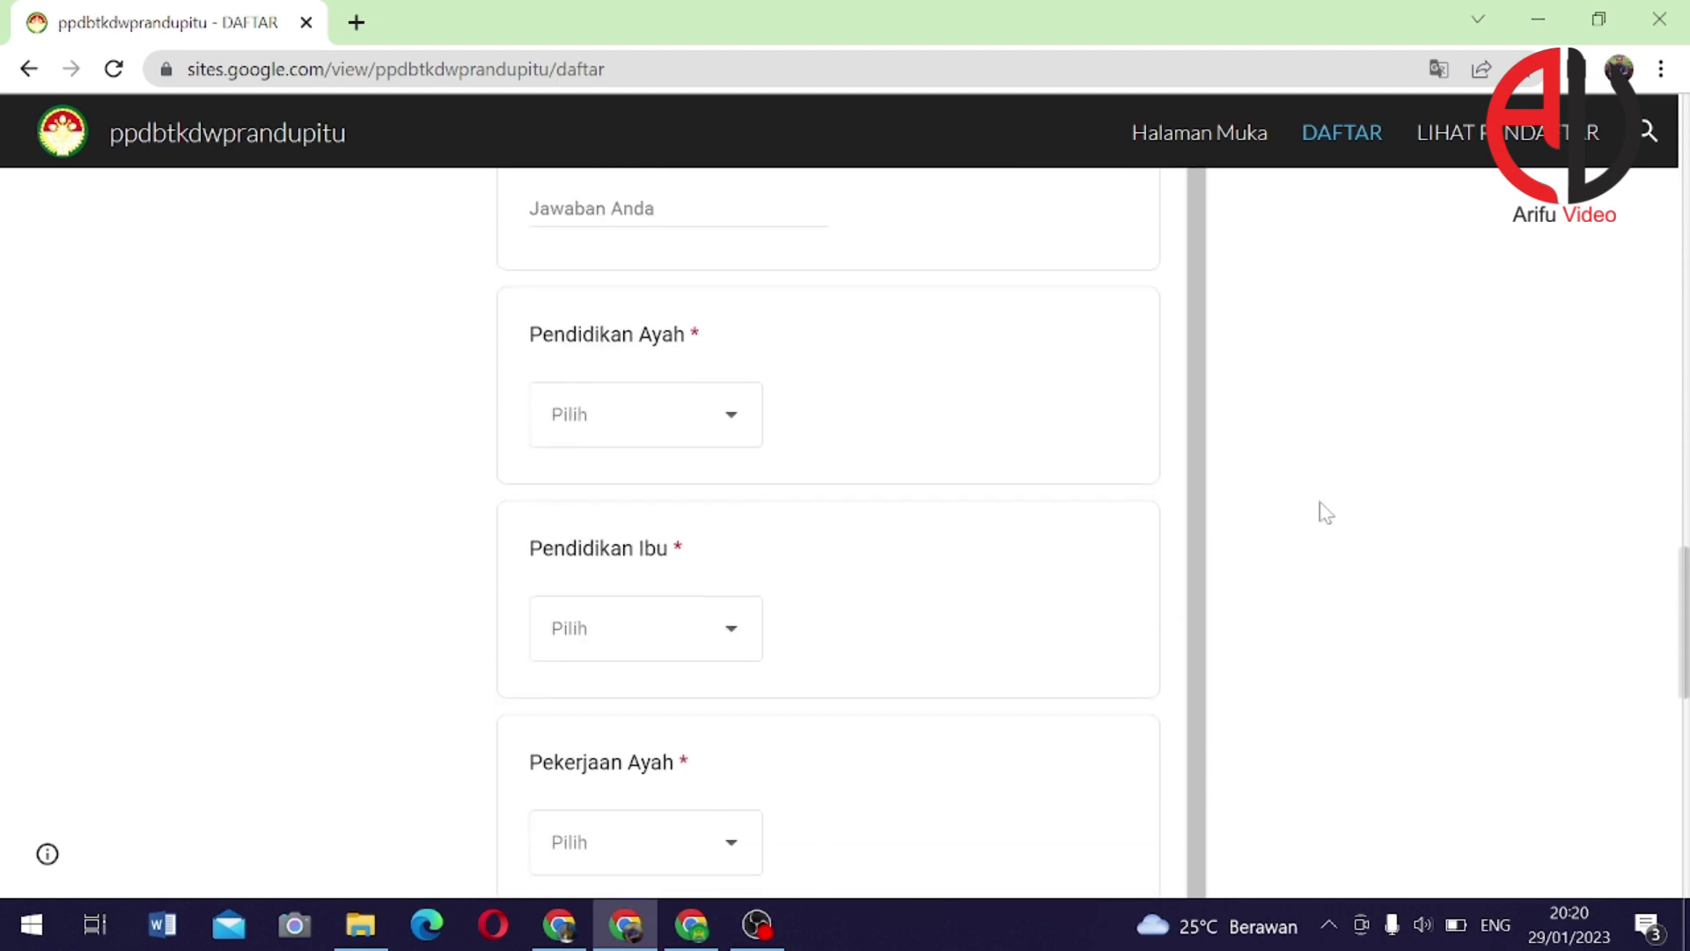
Open LIHAT PENDAFTAR to view the Form Responses 1 table with one registration
left_click(1466, 148)
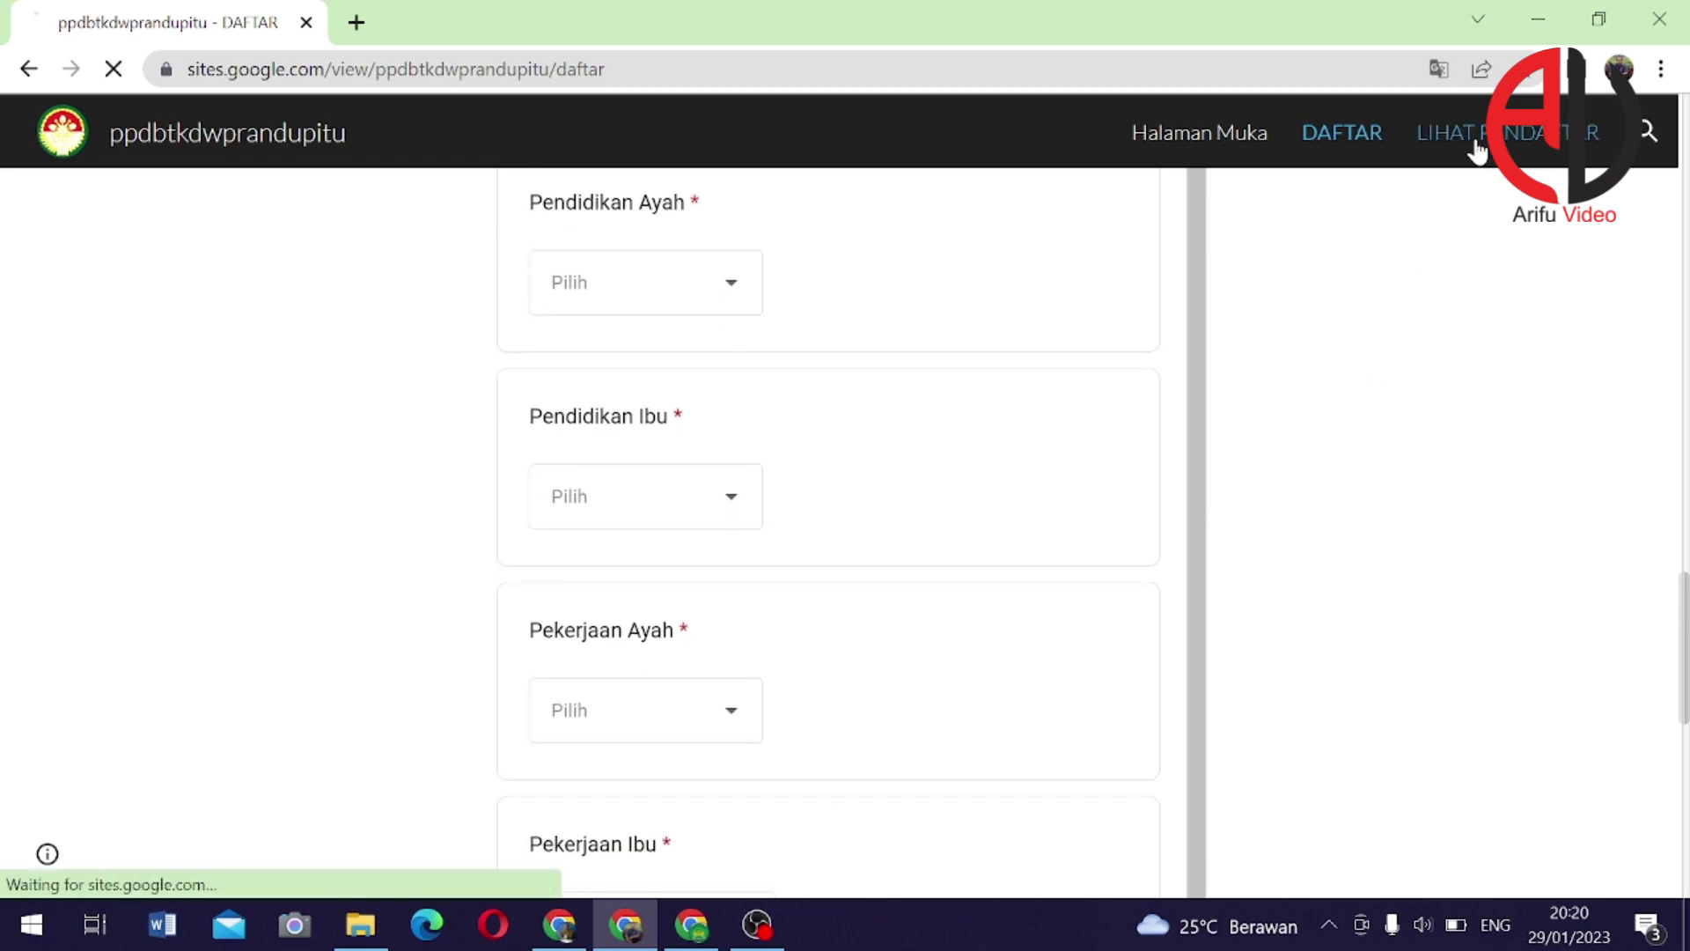
scroll(868, 584, "down", 3)
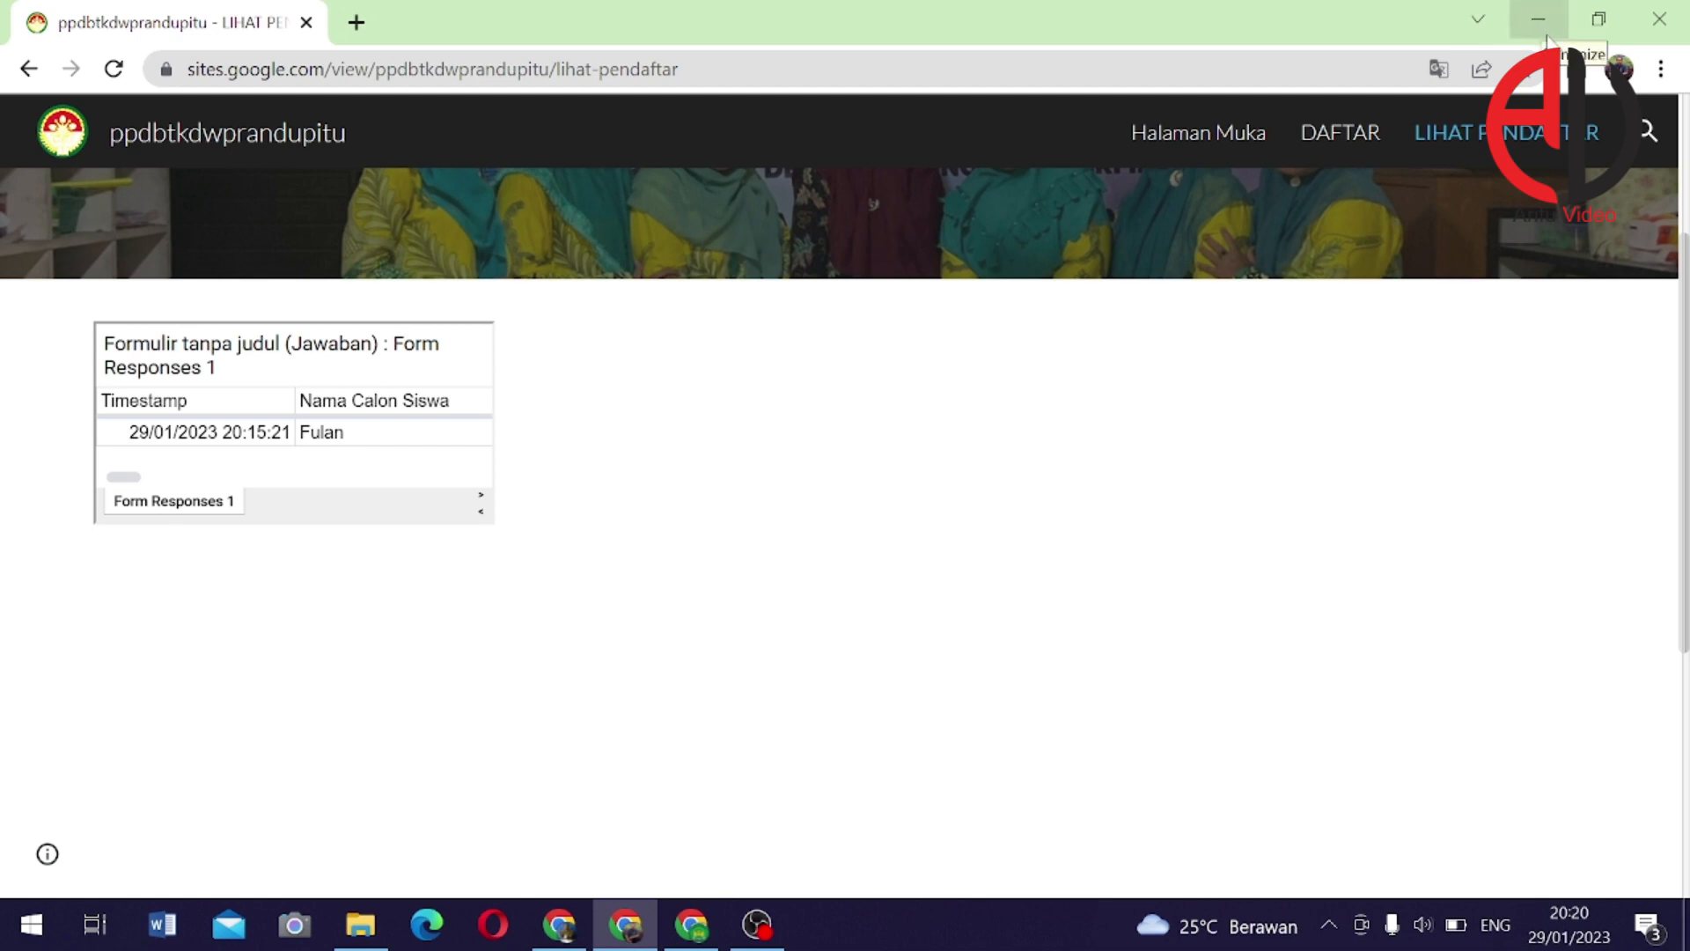
scroll(1109, 452, "up", 3)
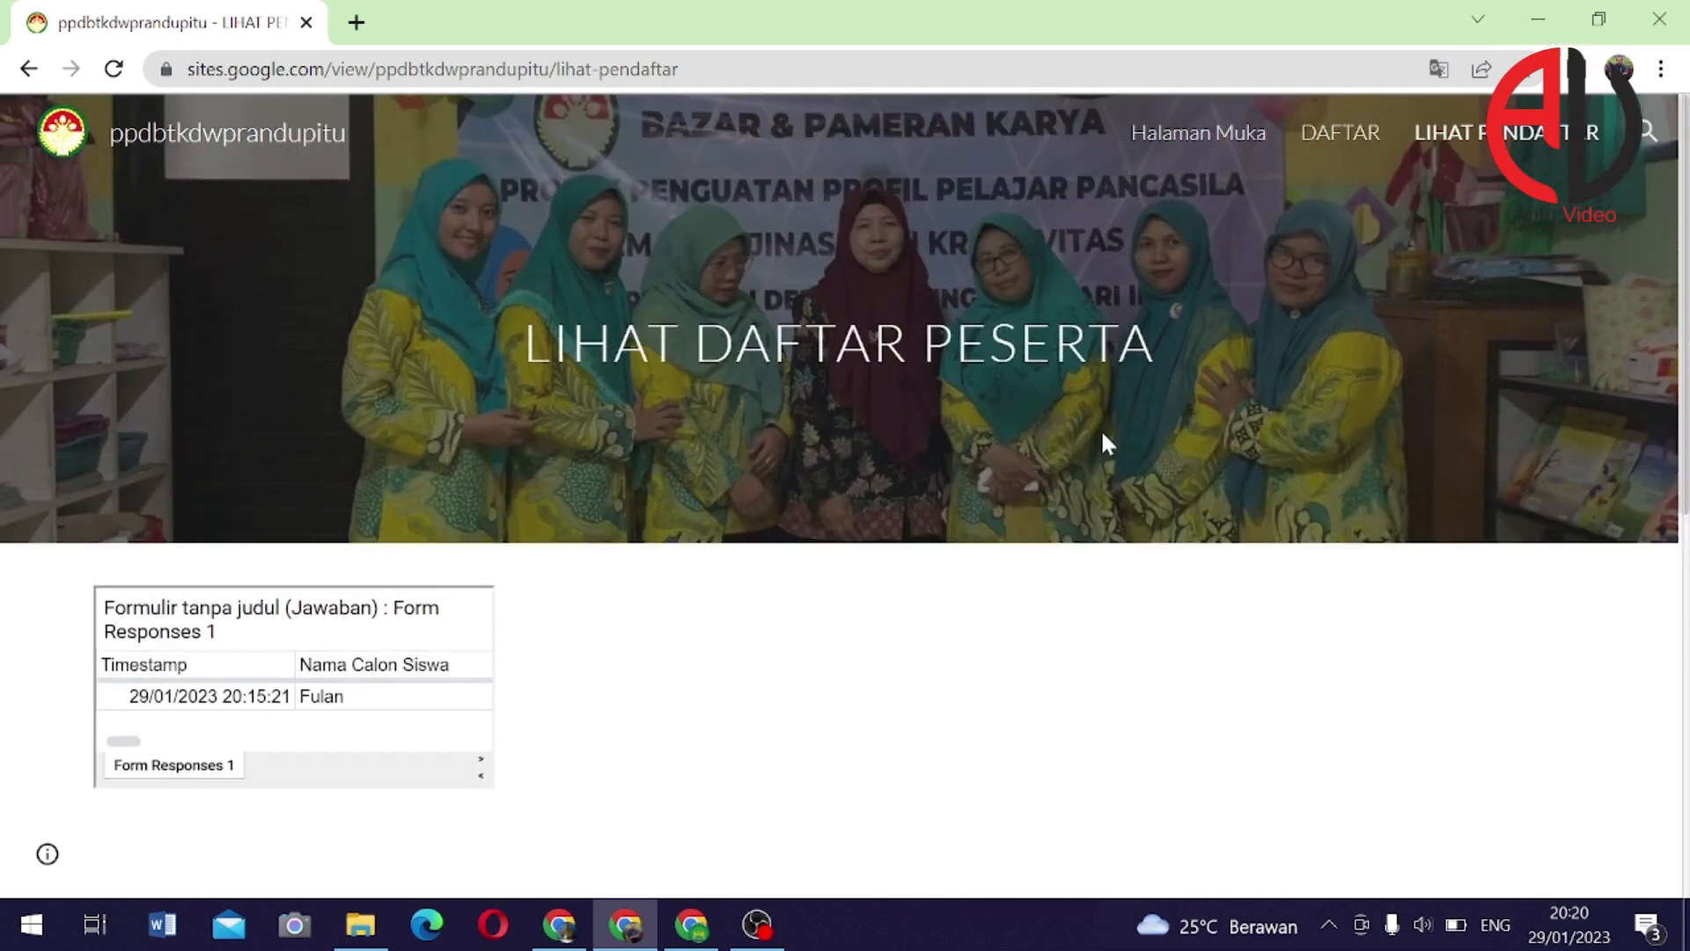